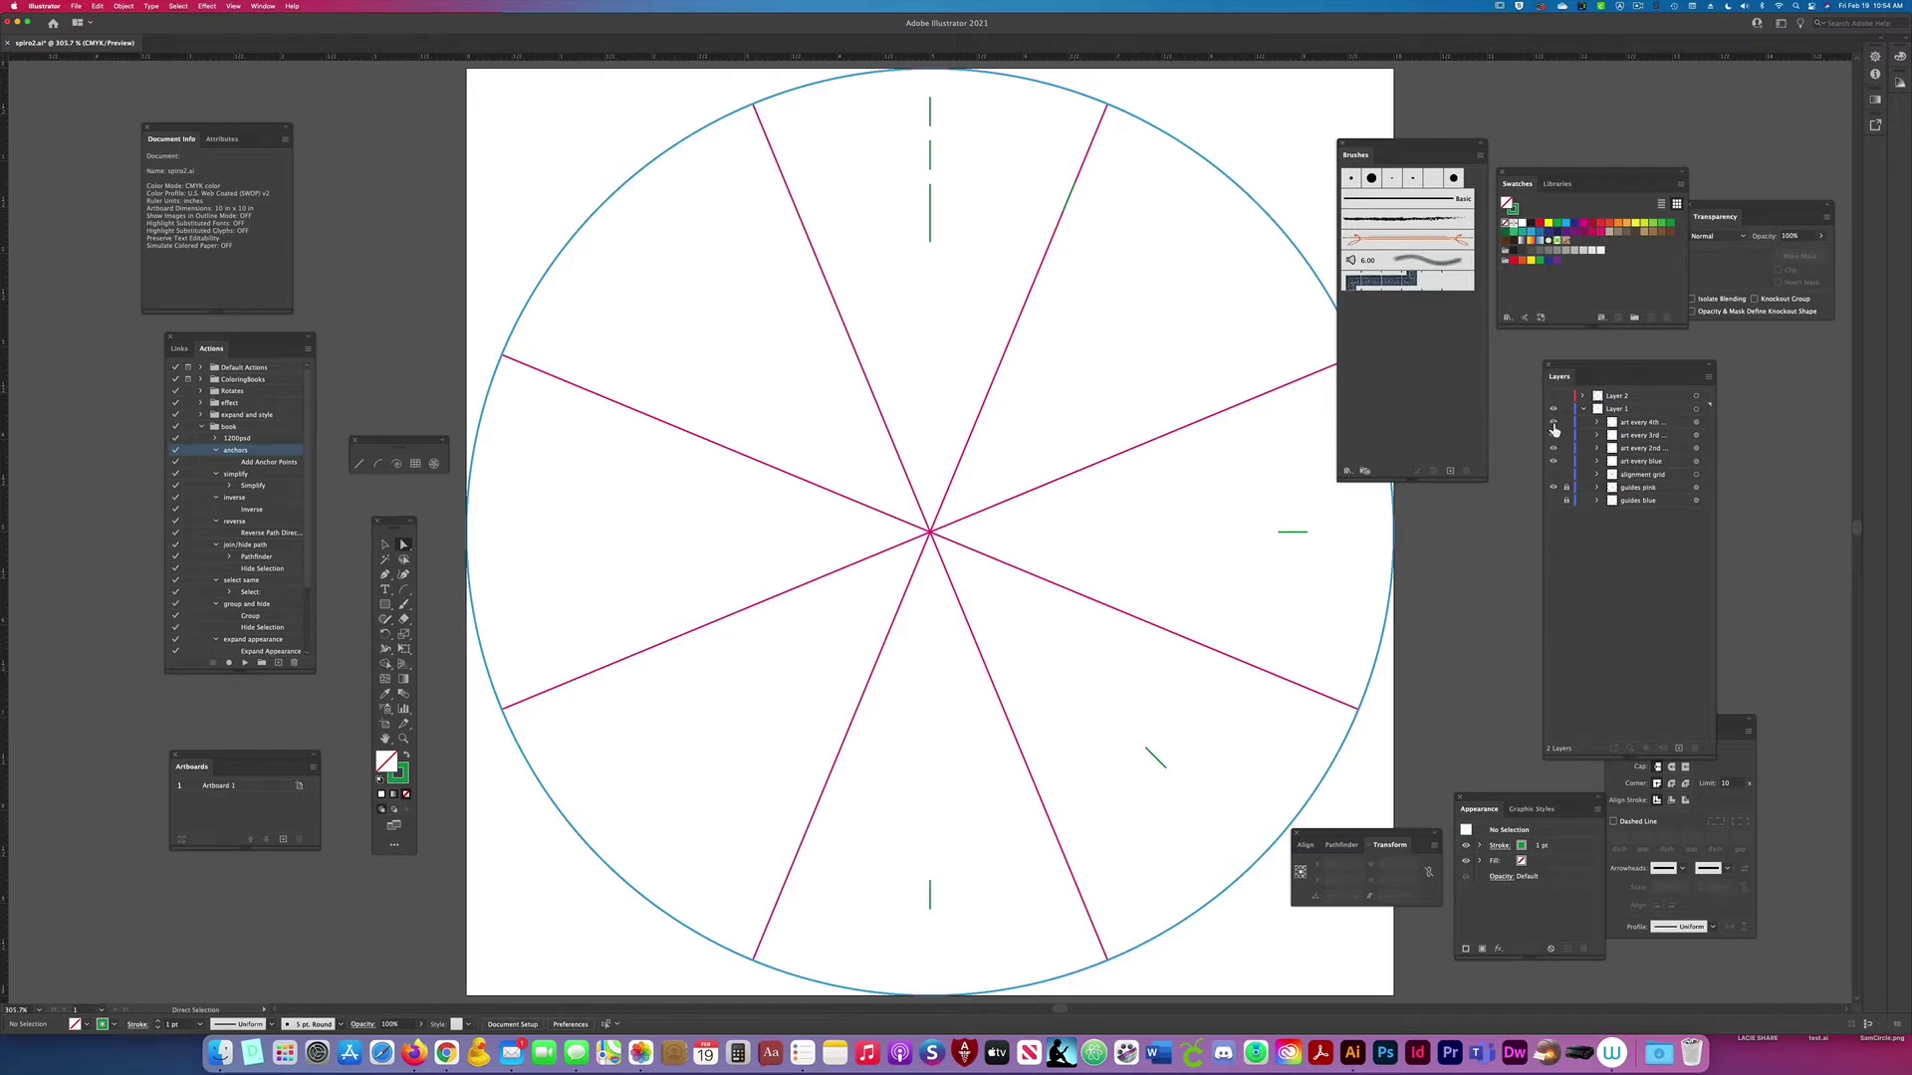
# Step: Hide the four art groups in Layer 1, unlock guides pink and review its contents and Transform effect settings
pyautogui.moveTo(1554, 426); pyautogui.dragTo(1555, 469)
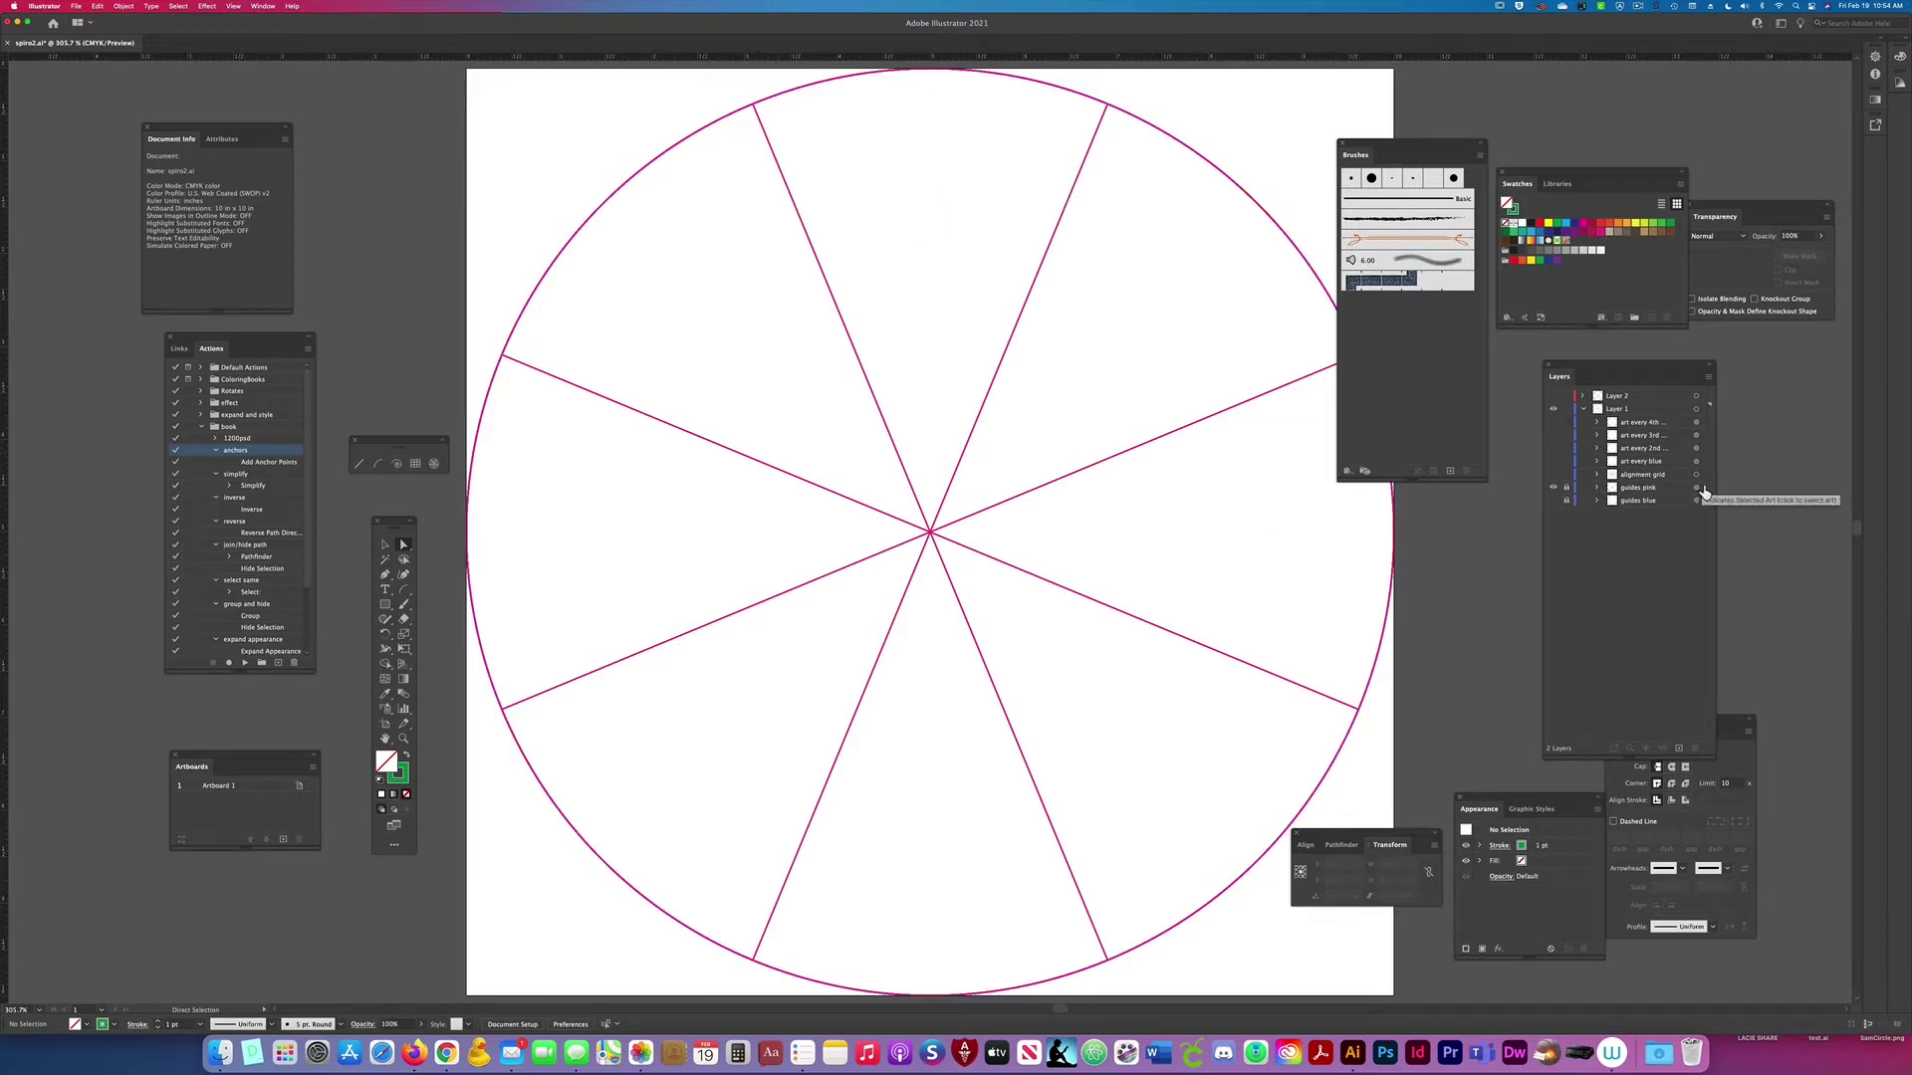
pyautogui.click(1567, 500)
pyautogui.click(1703, 488)
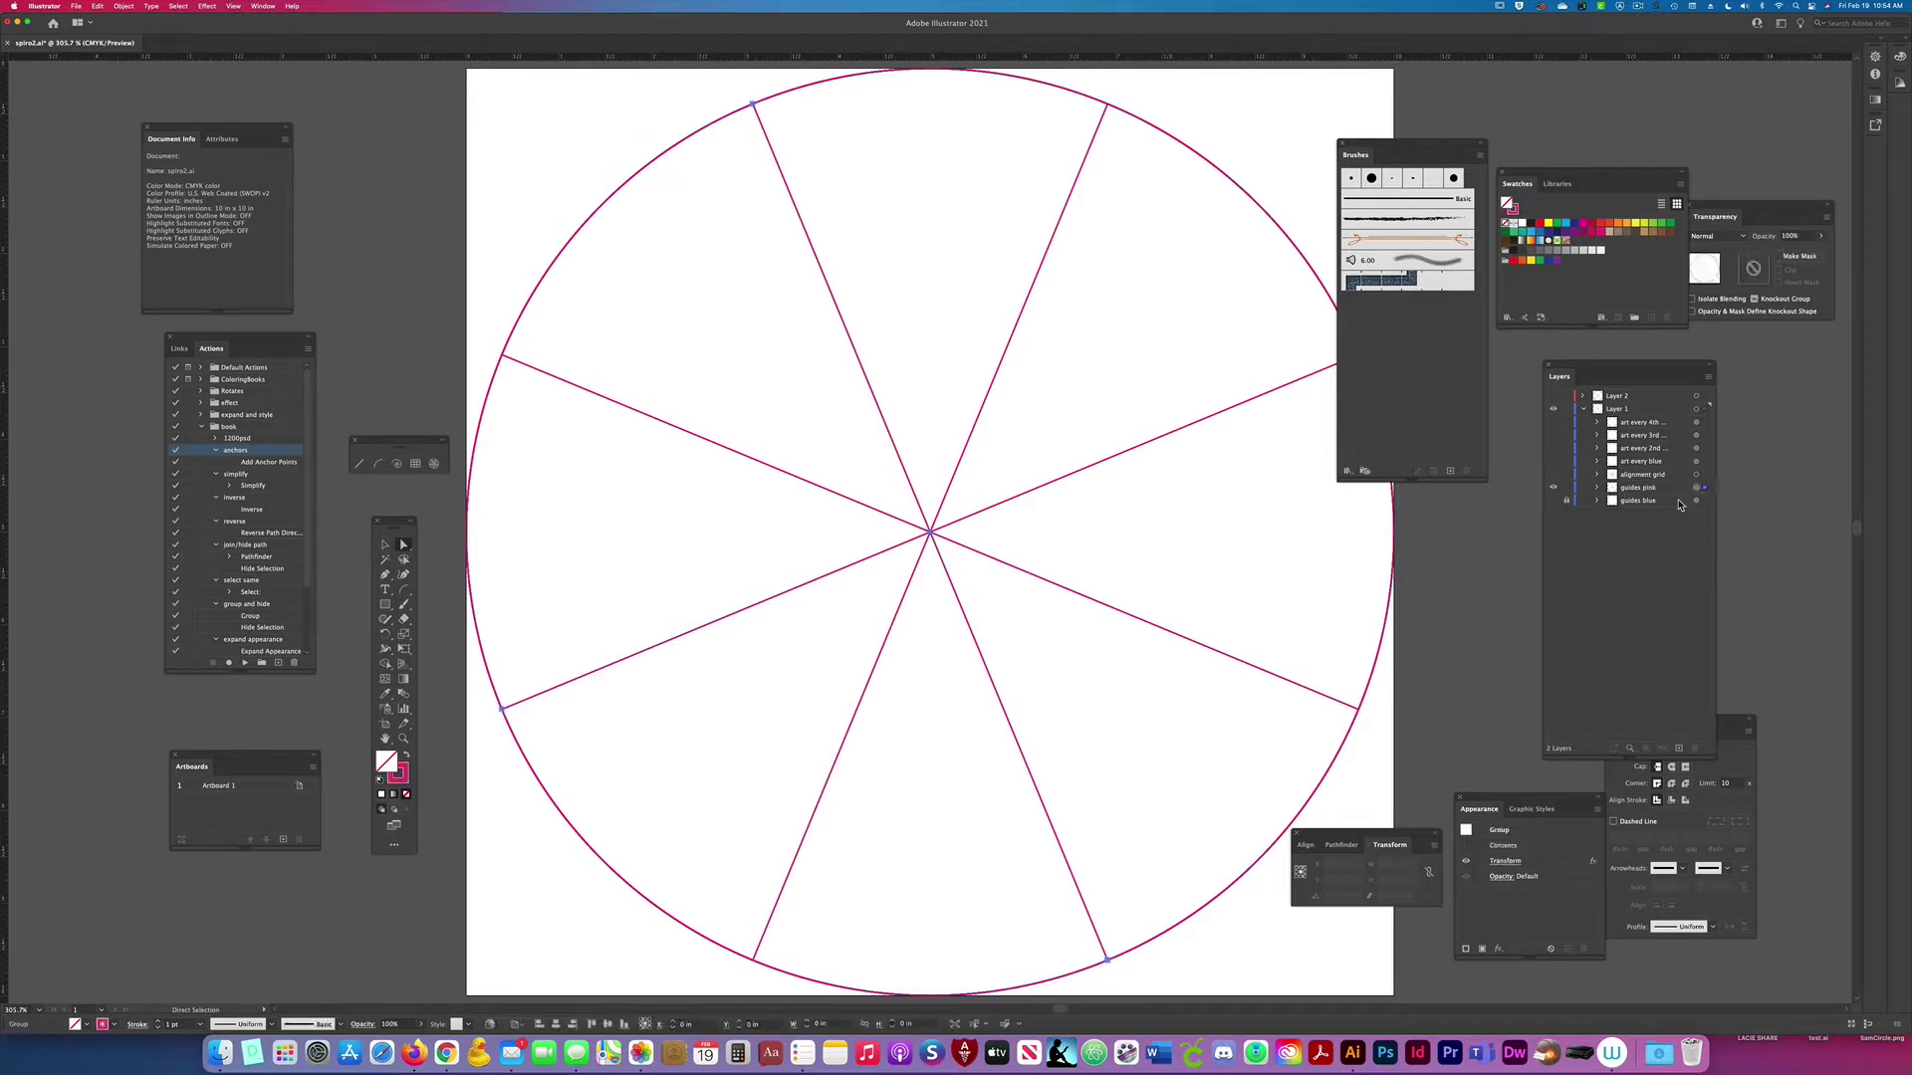
pyautogui.click(1597, 488)
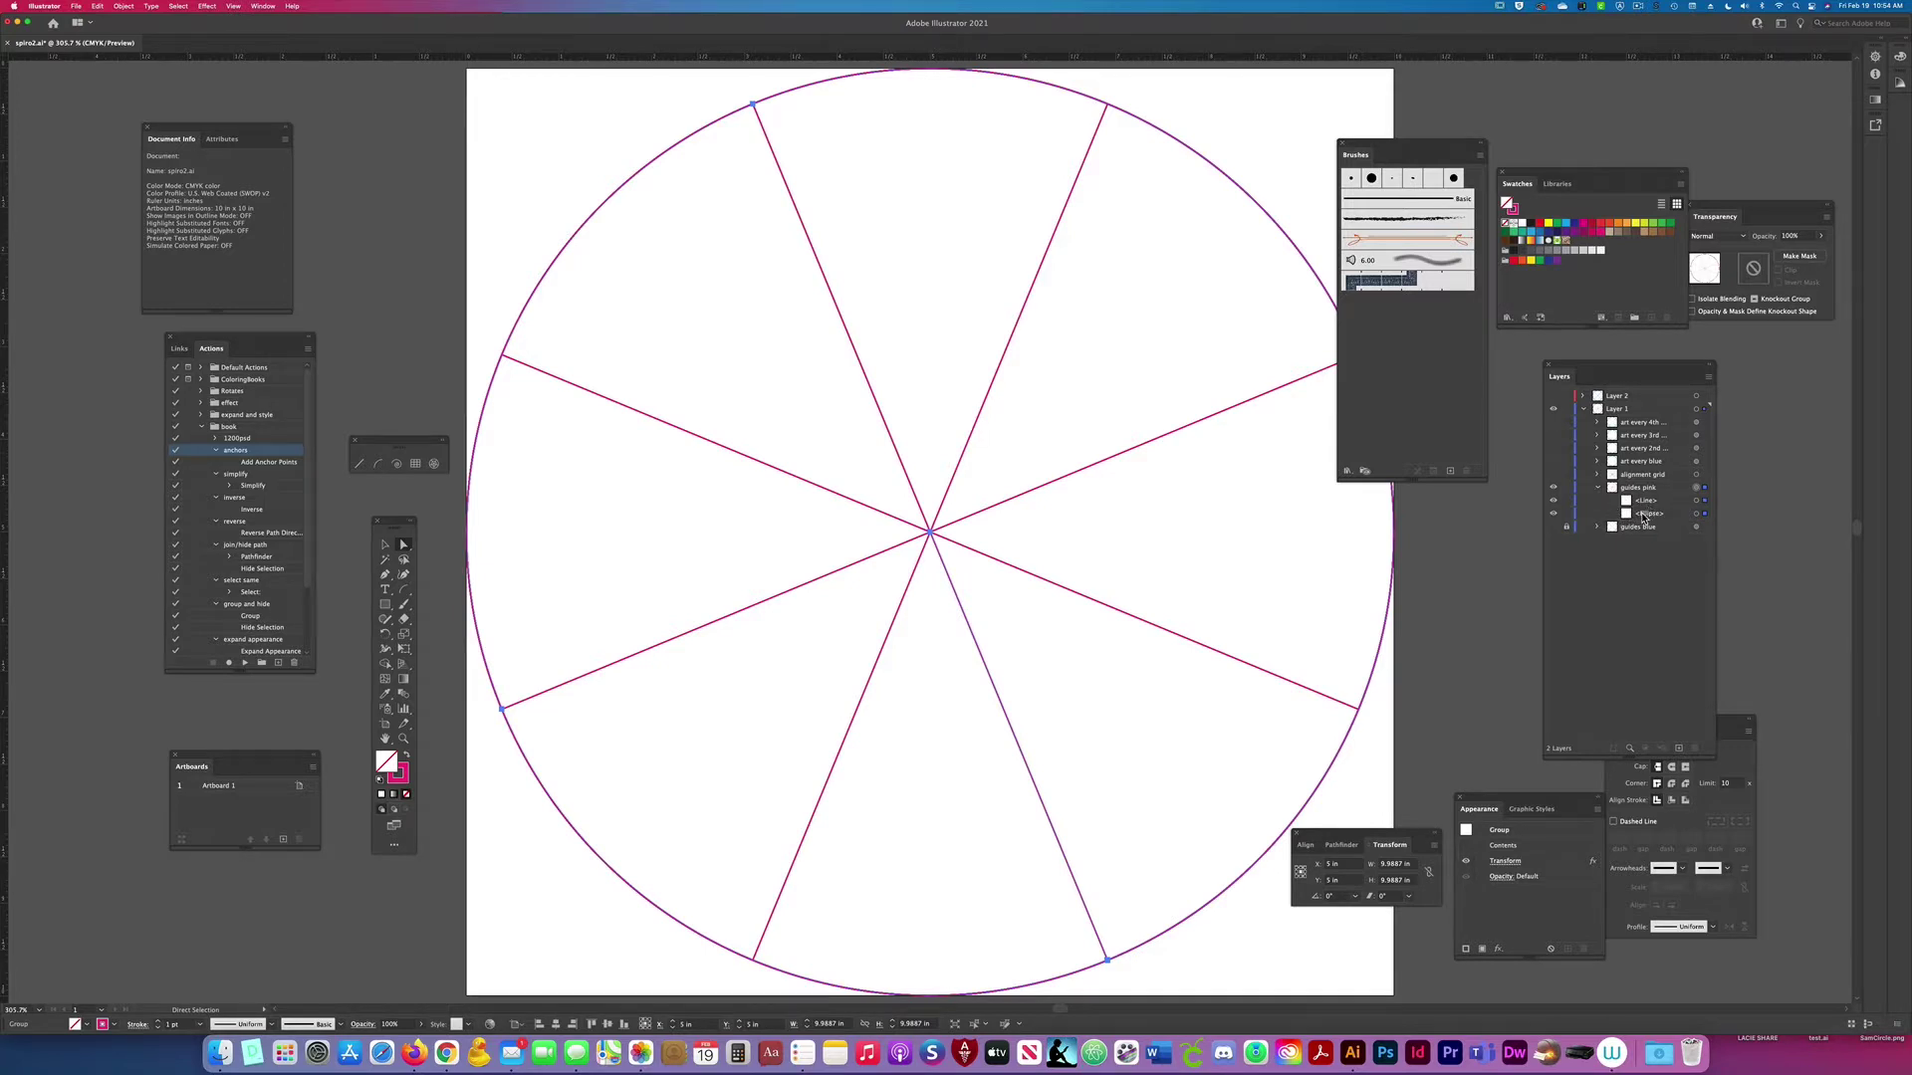
pyautogui.click(1505, 862)
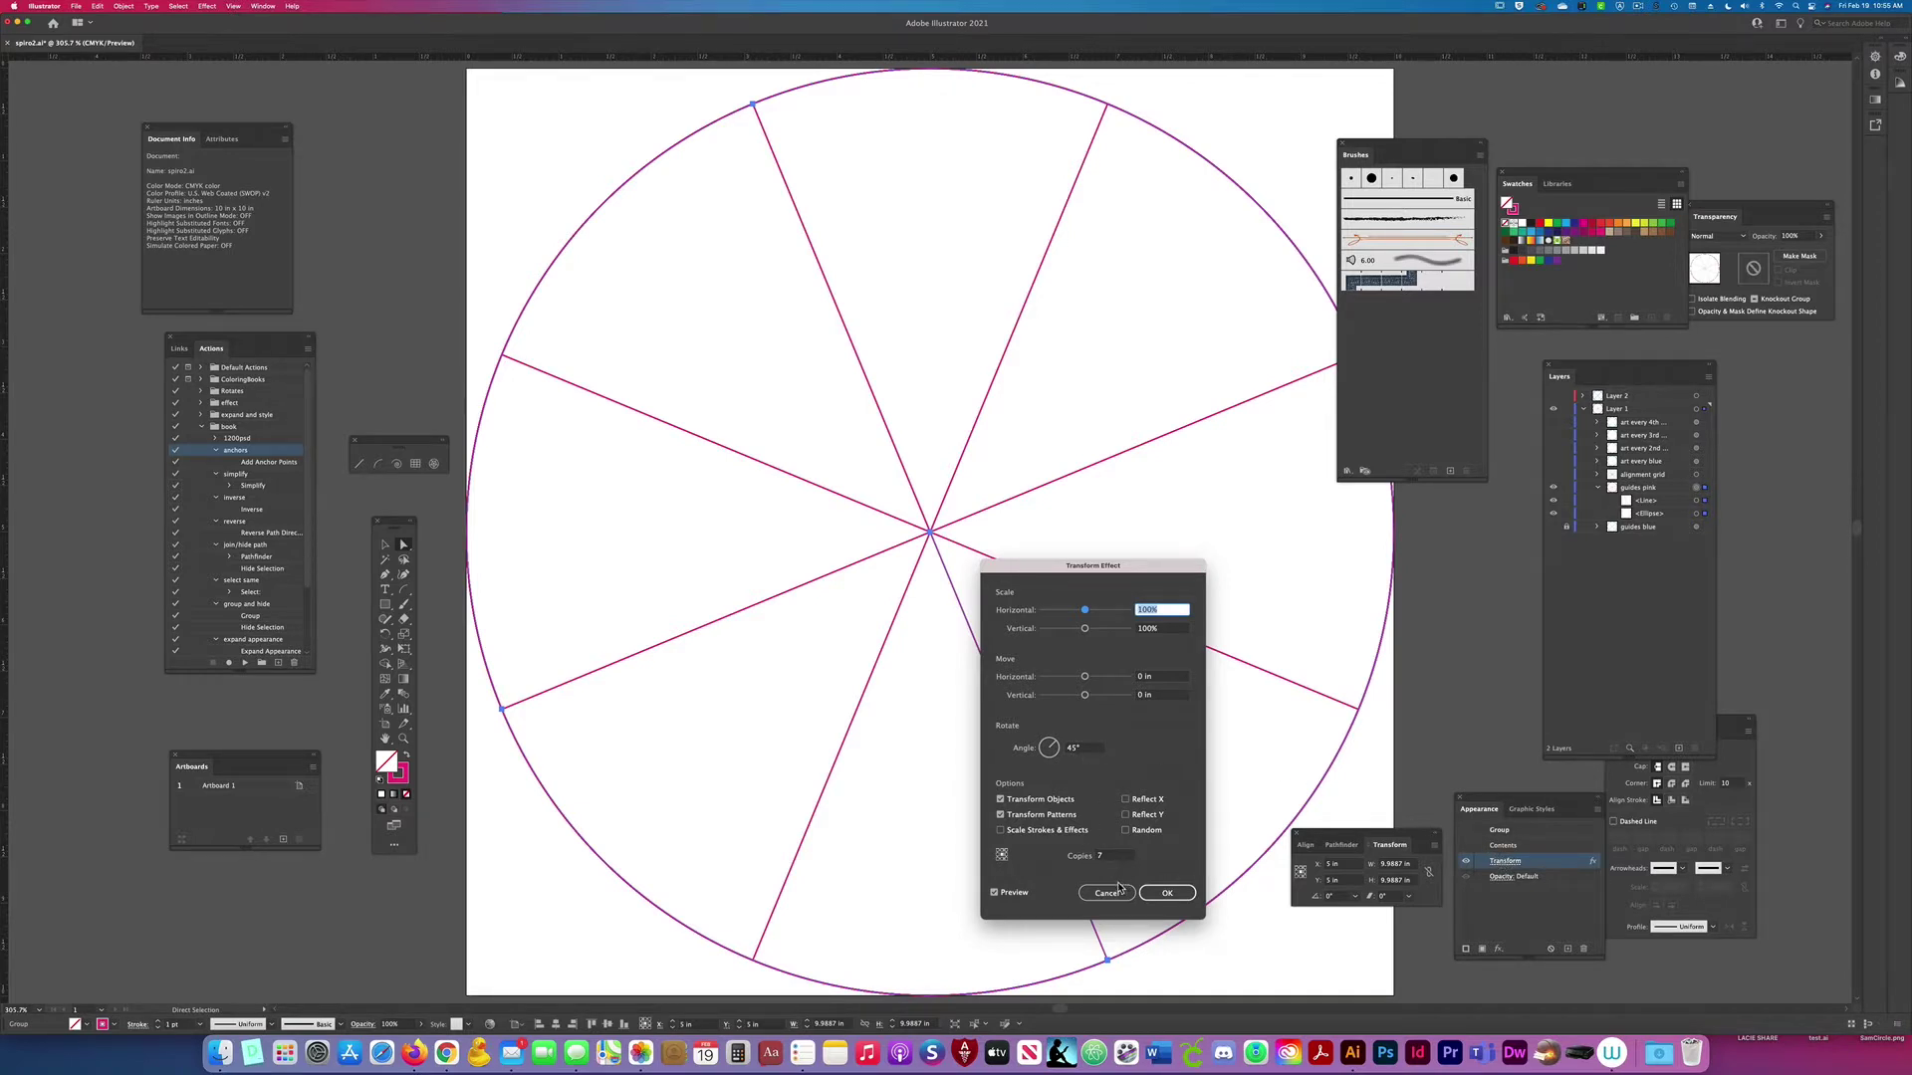
pyautogui.click(1166, 894)
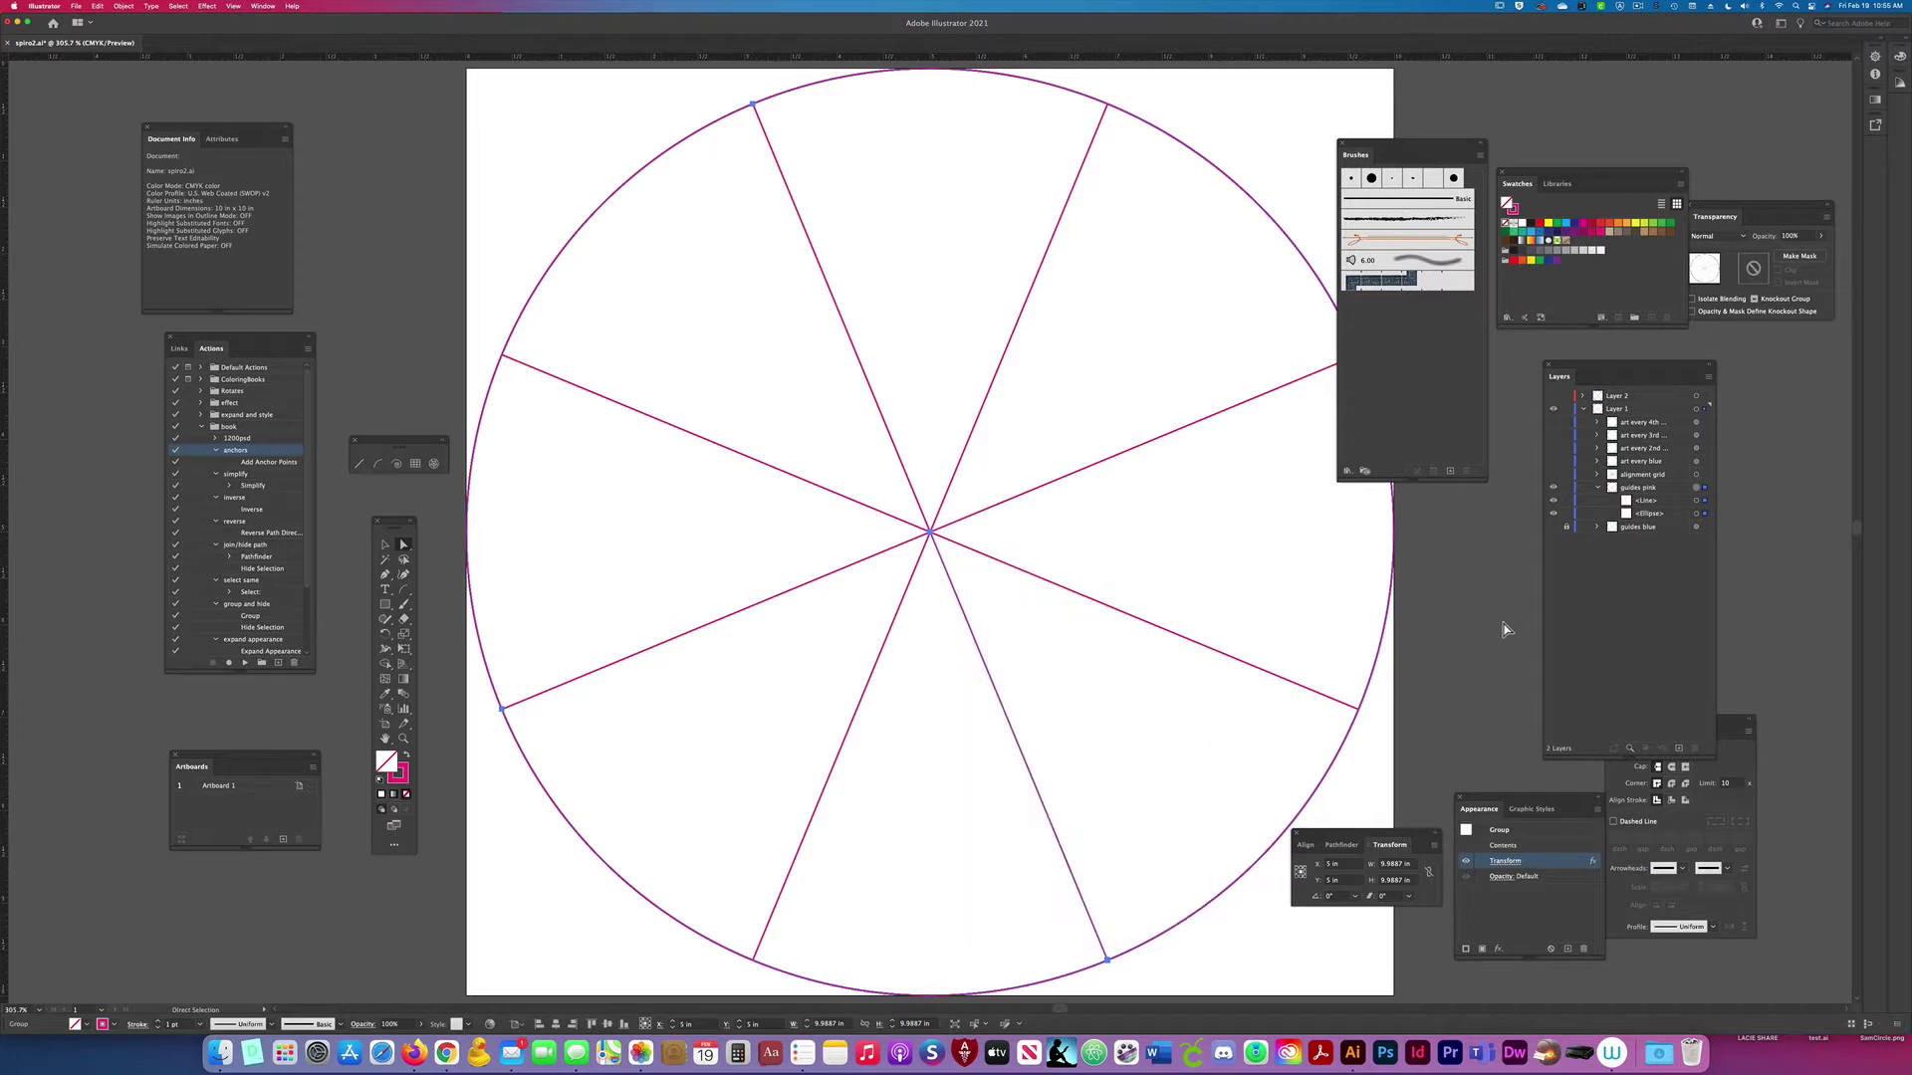
# Step: Lock the guides pink group again and show the guides blue group
pyautogui.click(1597, 488)
pyautogui.click(1567, 488)
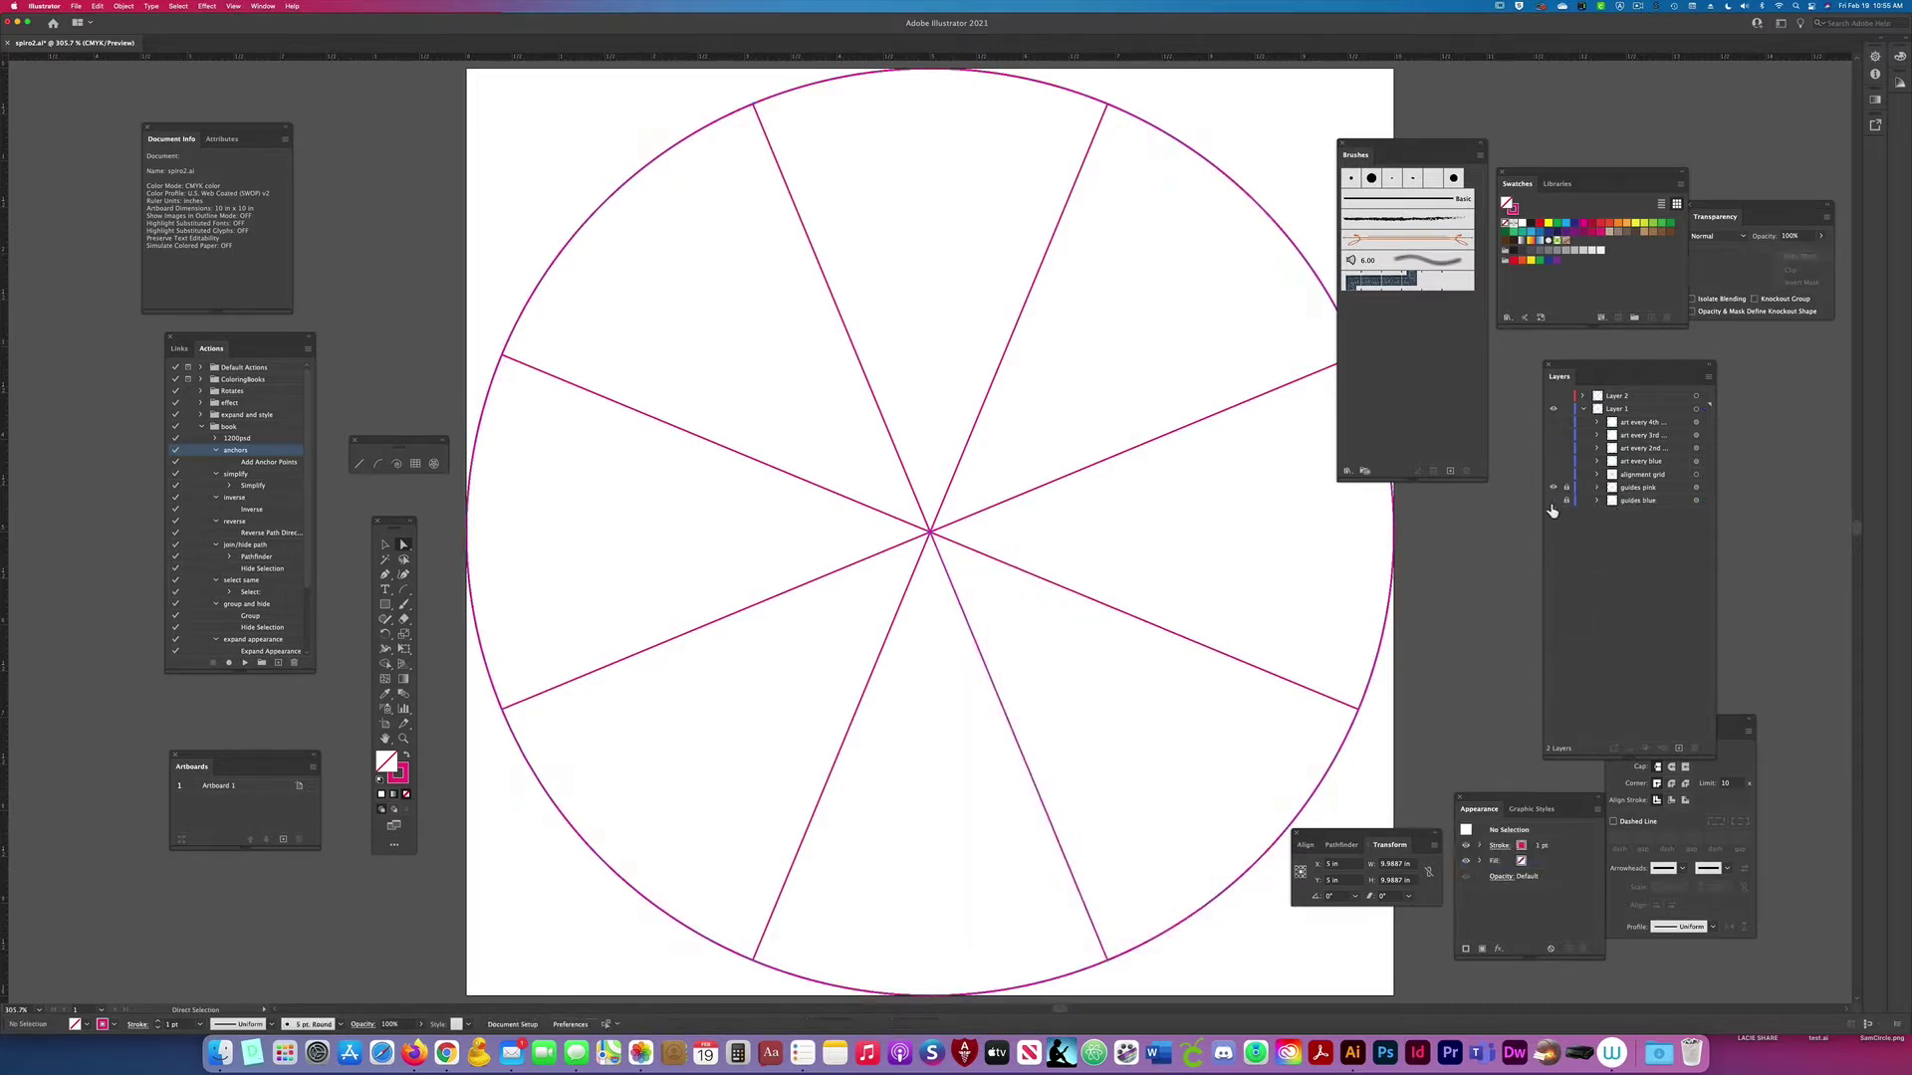
pyautogui.click(1553, 501)
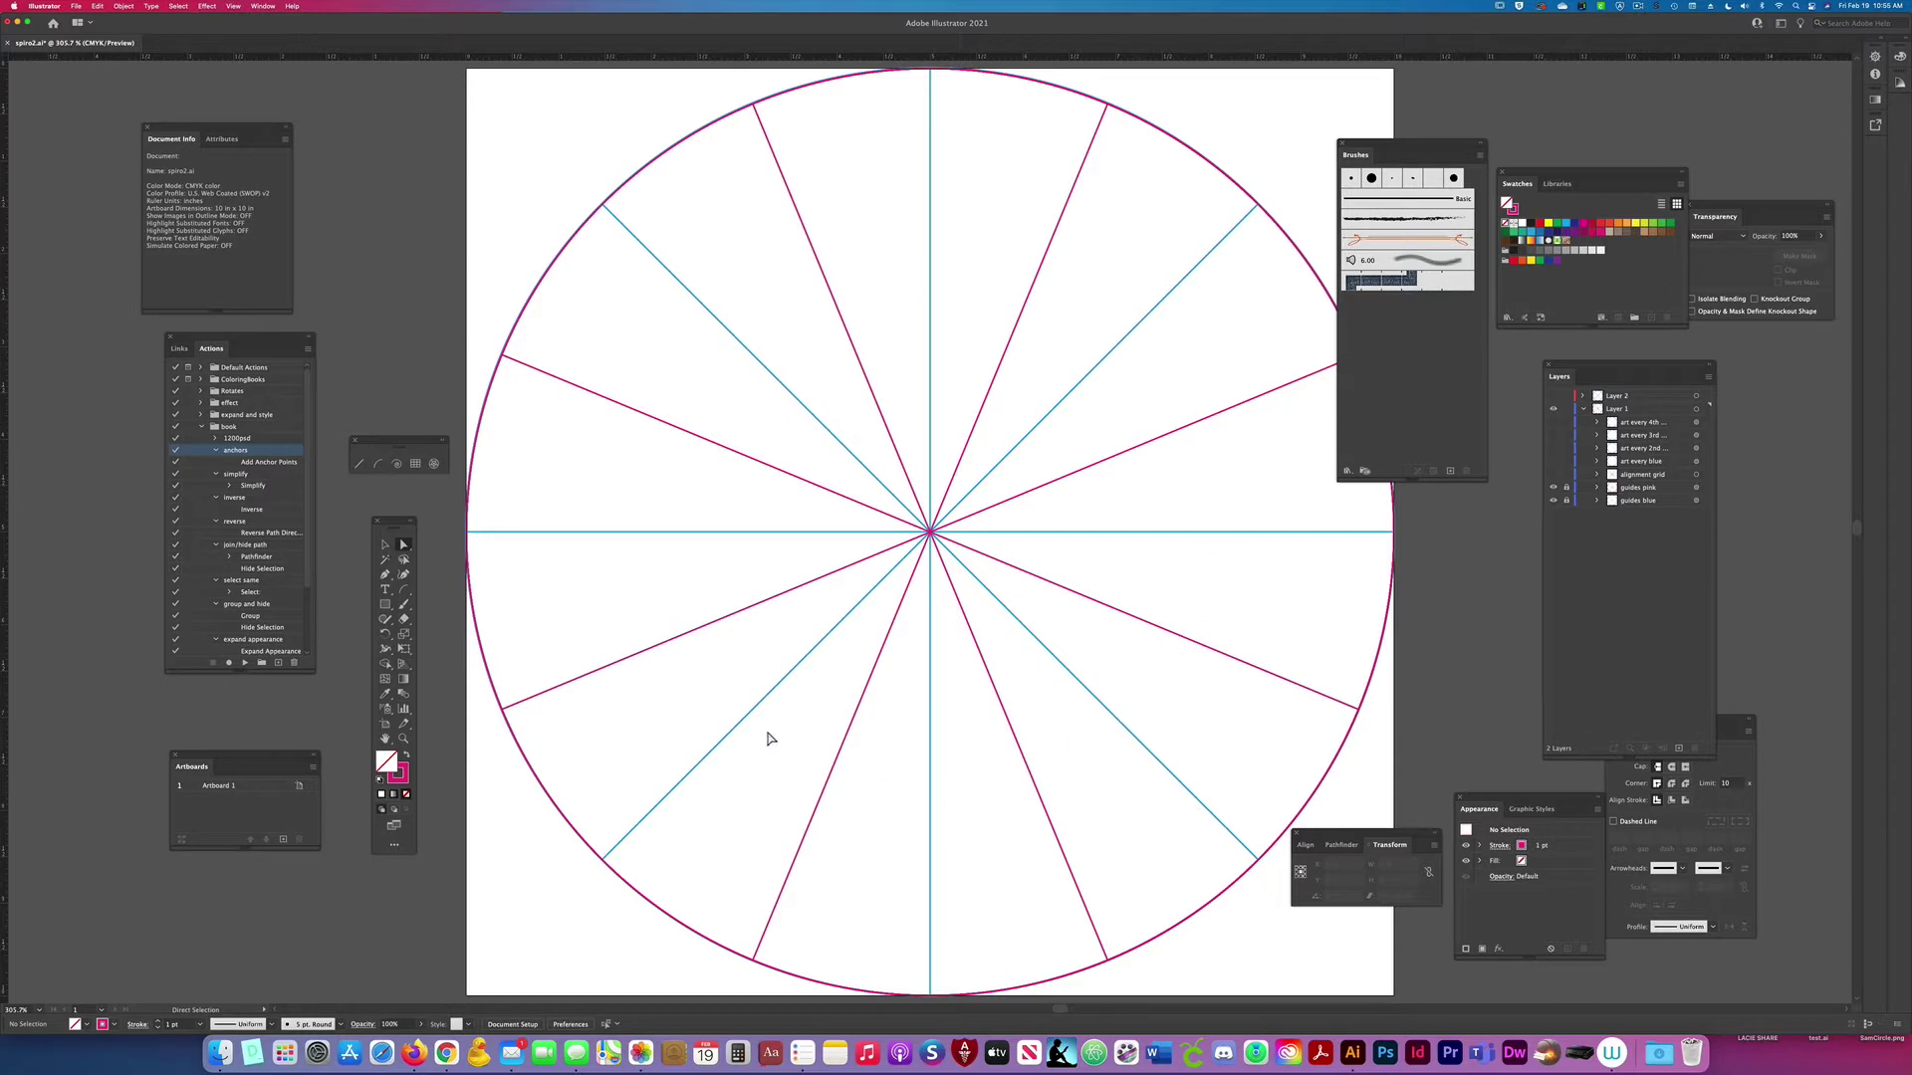
# Step: Show the alignment grid, examine the object information of its vertical upper path, and hide the grid again
pyautogui.click(1552, 476)
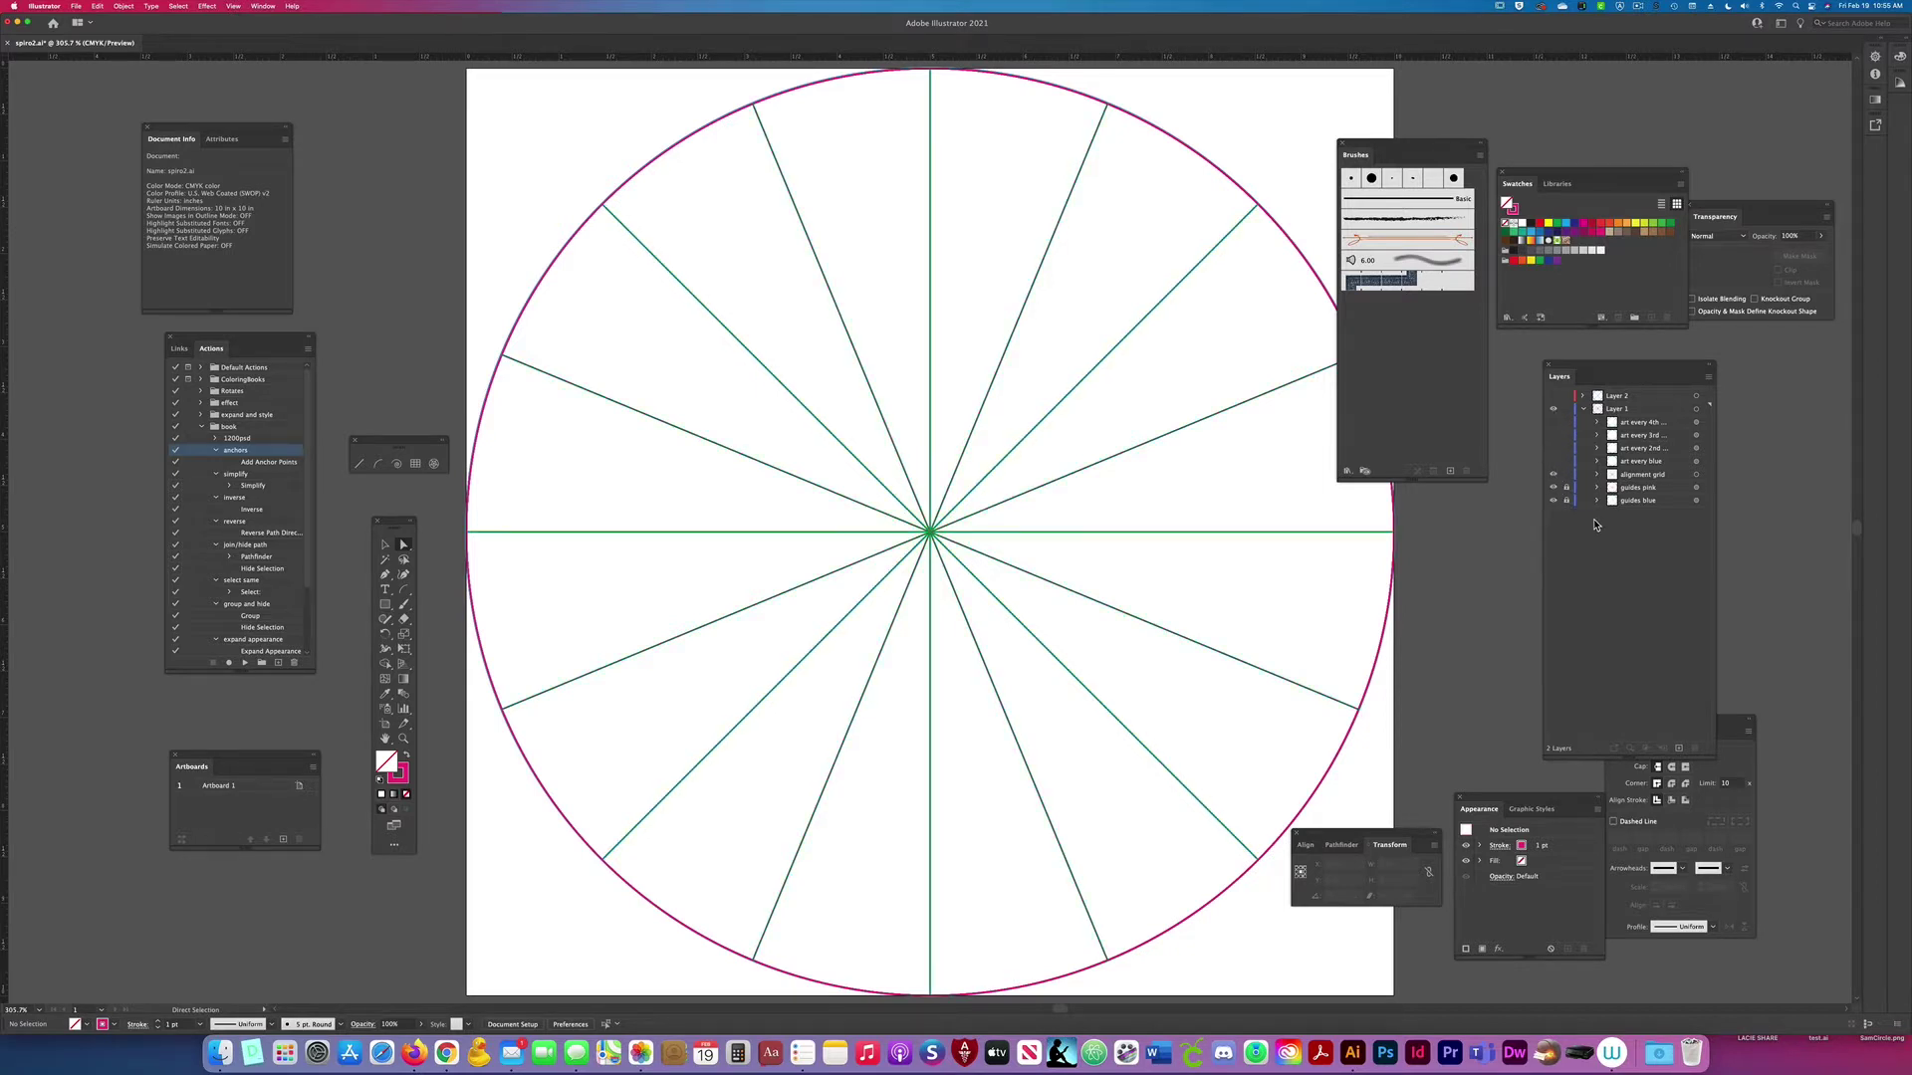
pyautogui.click(1706, 478)
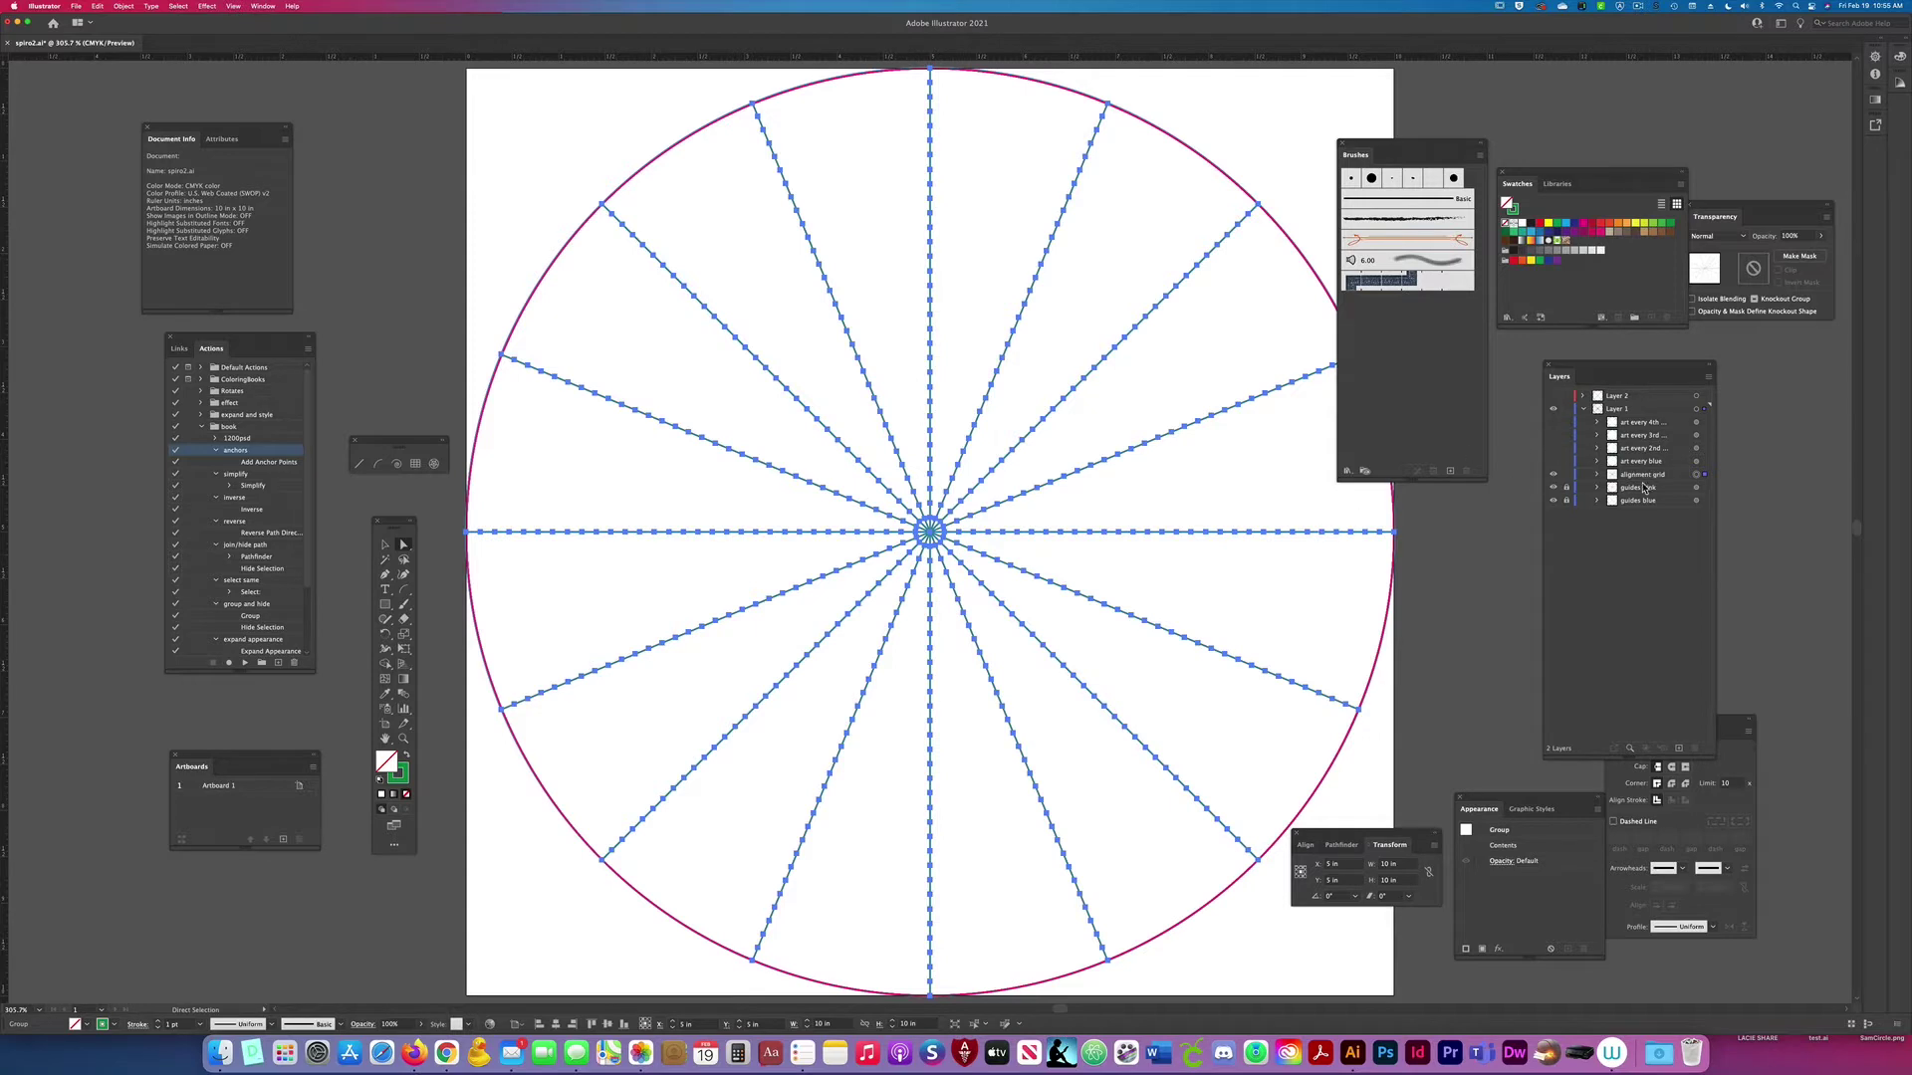
pyautogui.click(1596, 476)
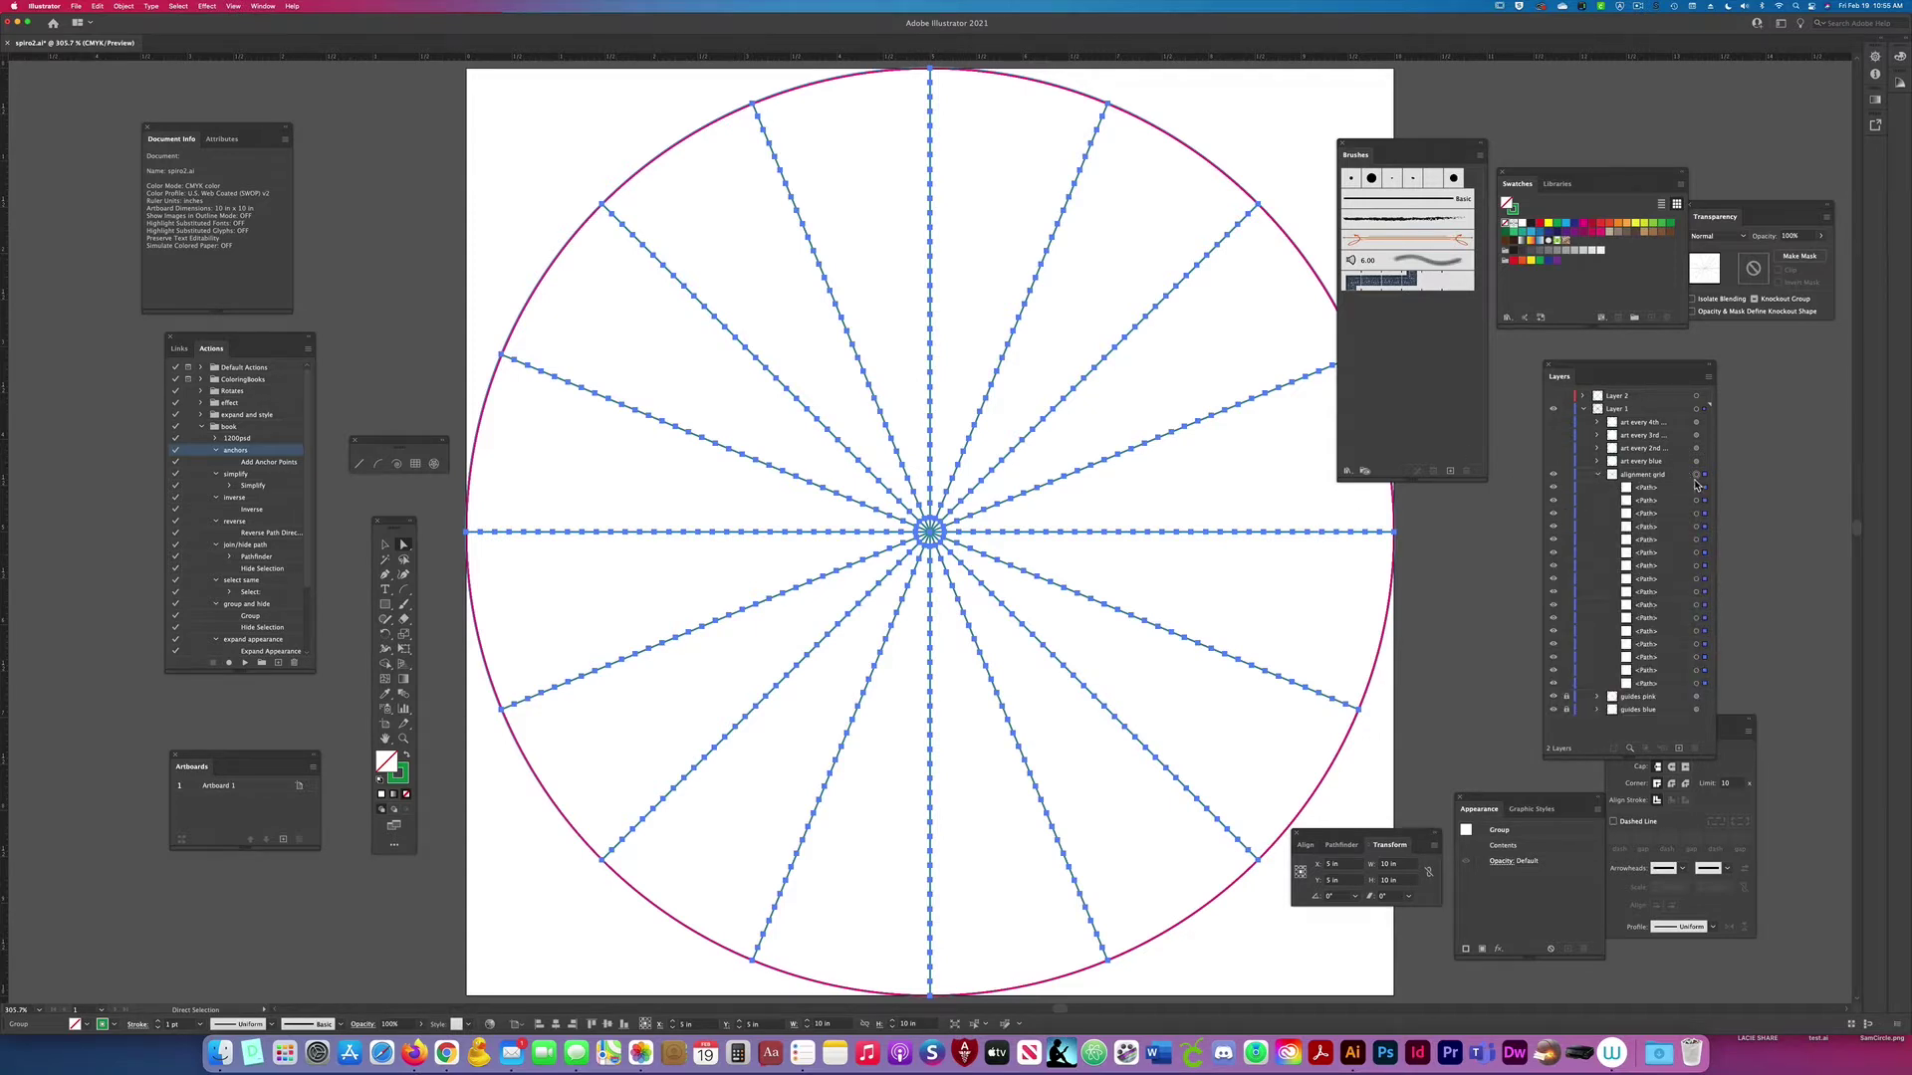
pyautogui.click(1705, 488)
pyautogui.click(288, 145)
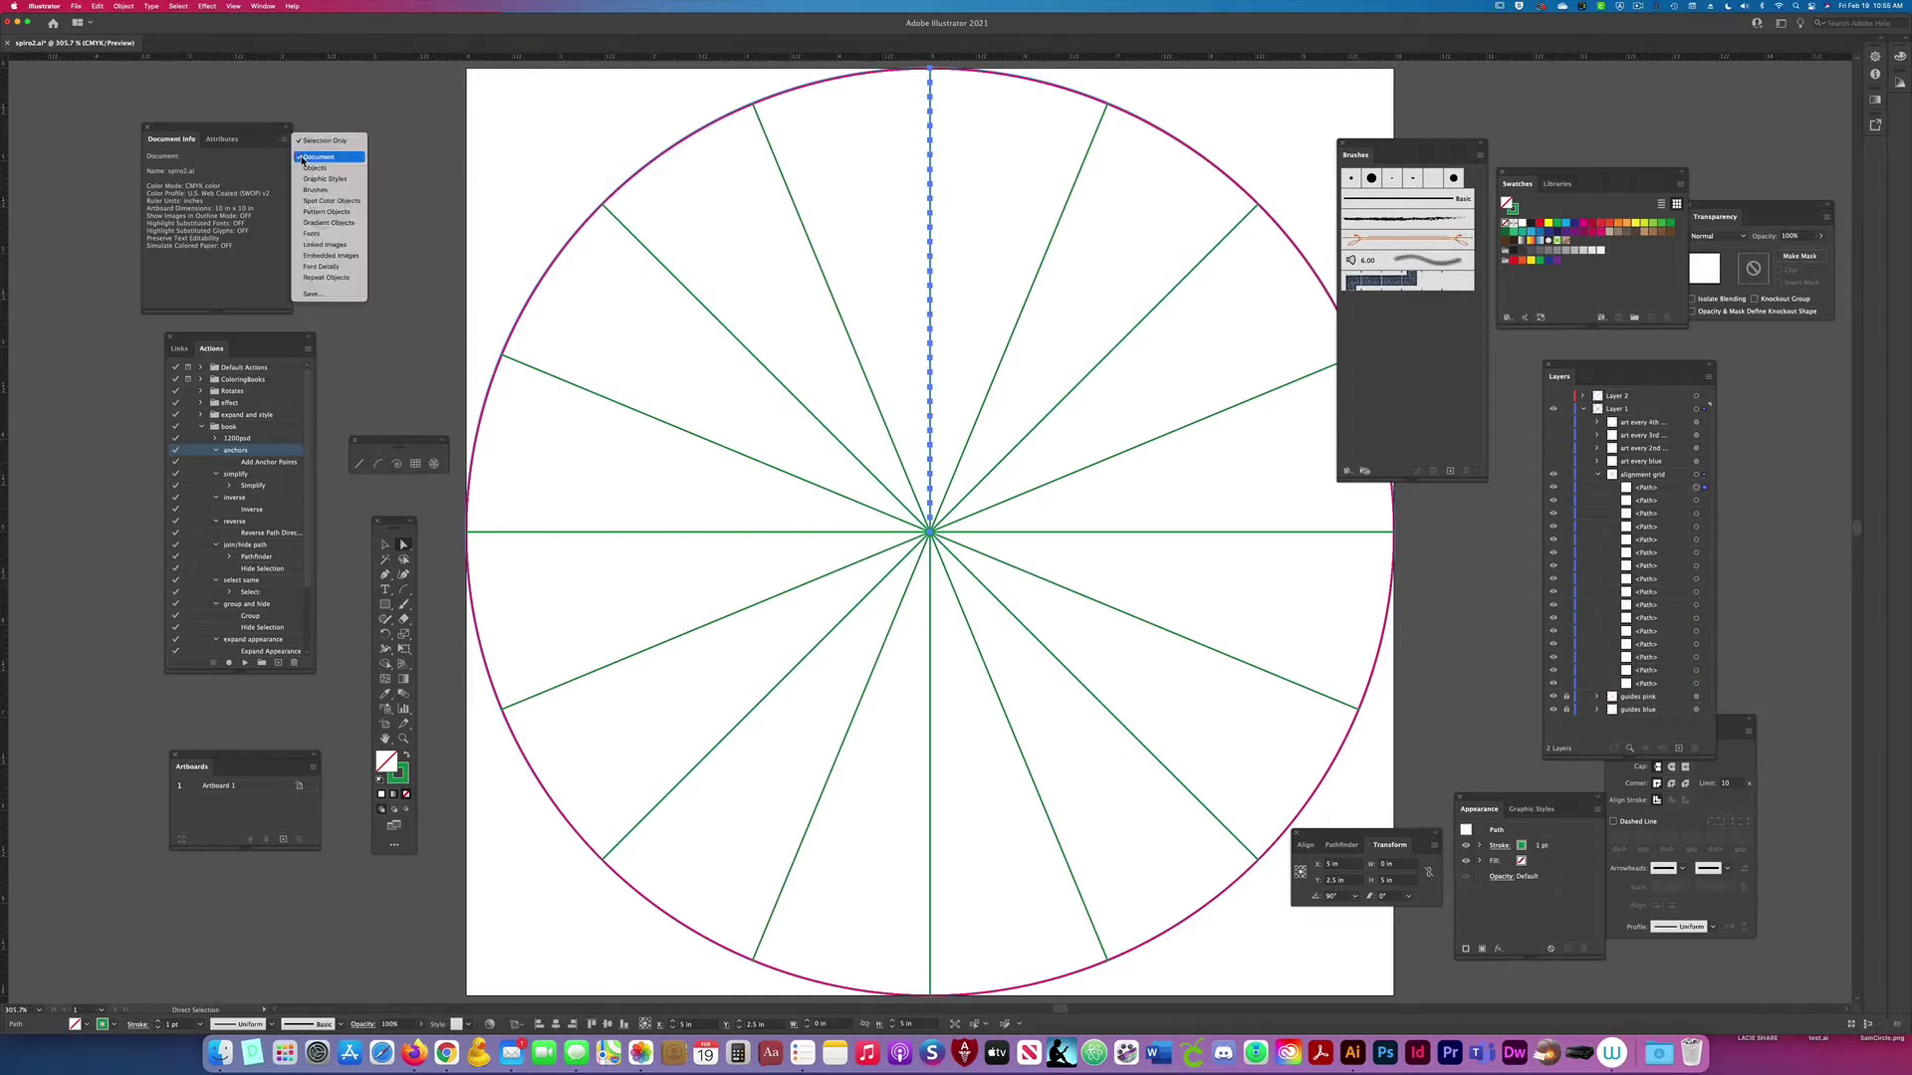
pyautogui.click(298, 169)
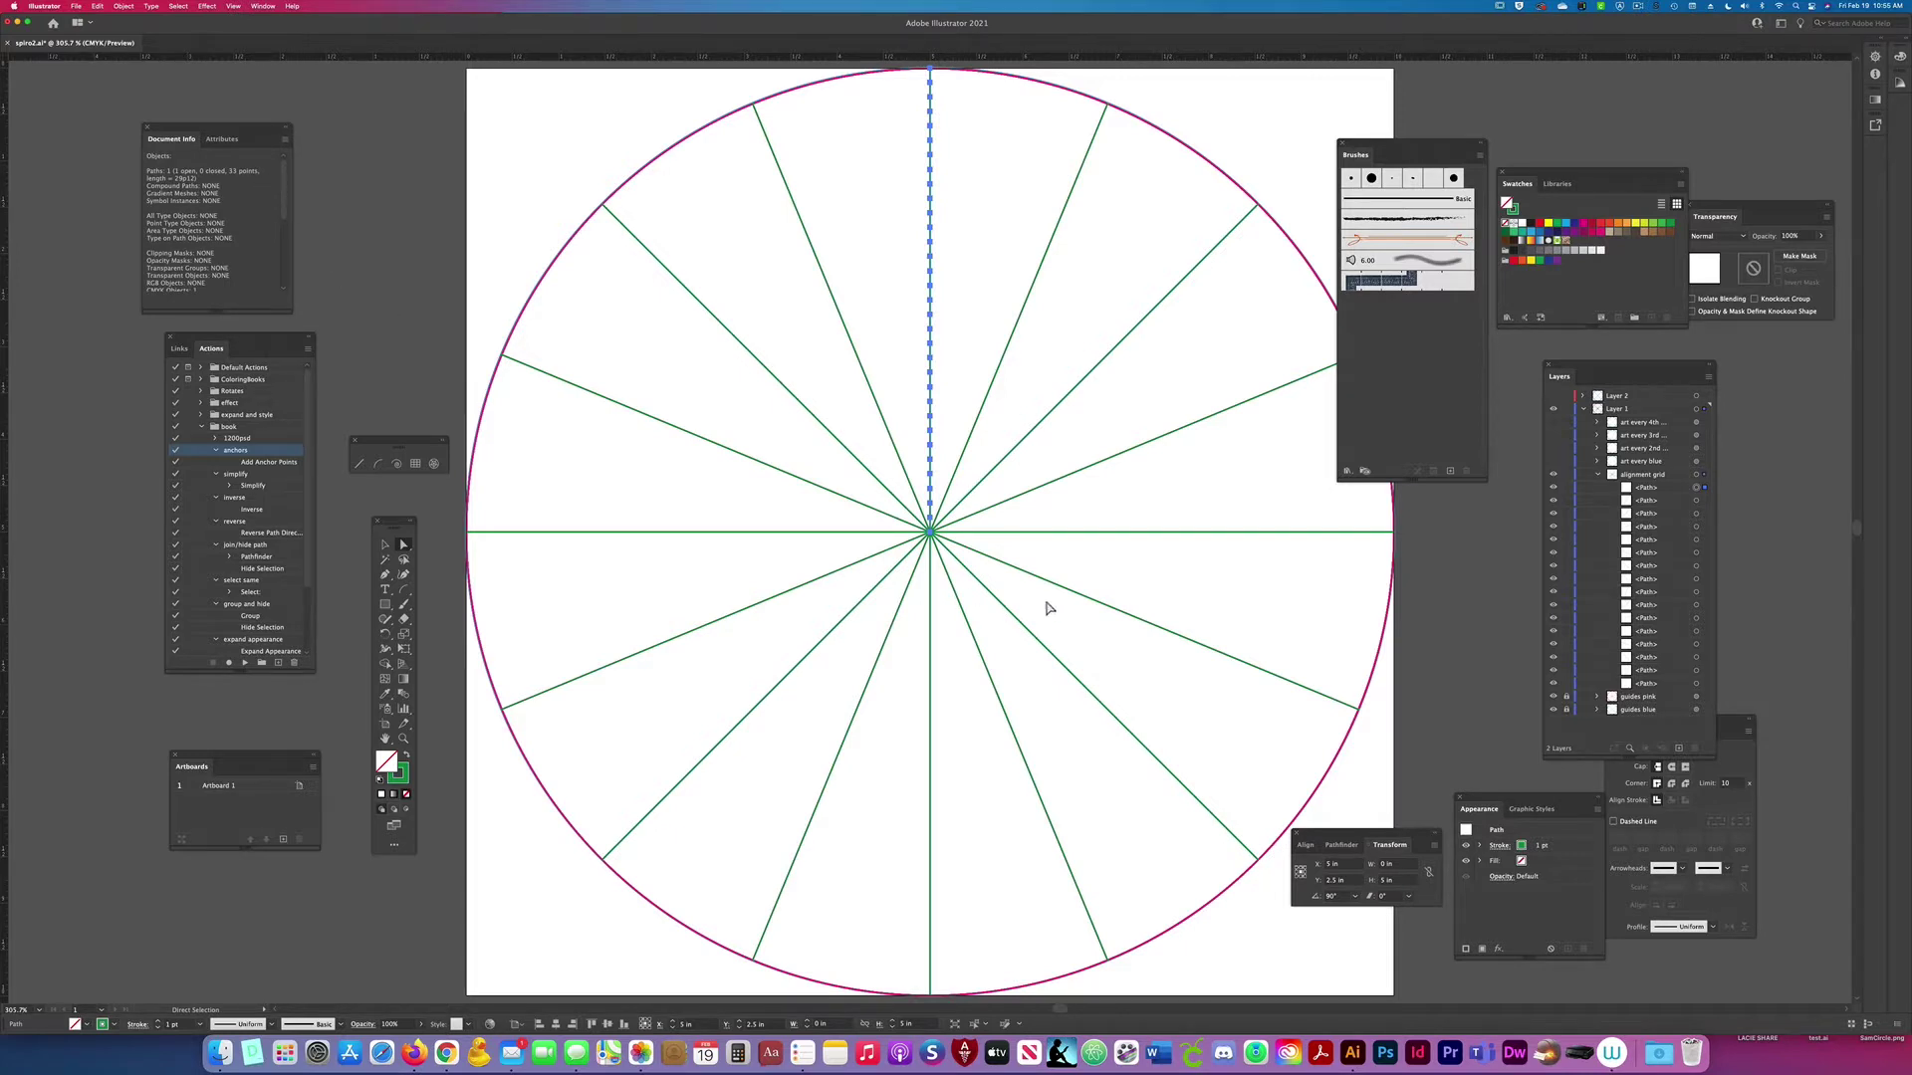
pyautogui.click(1600, 476)
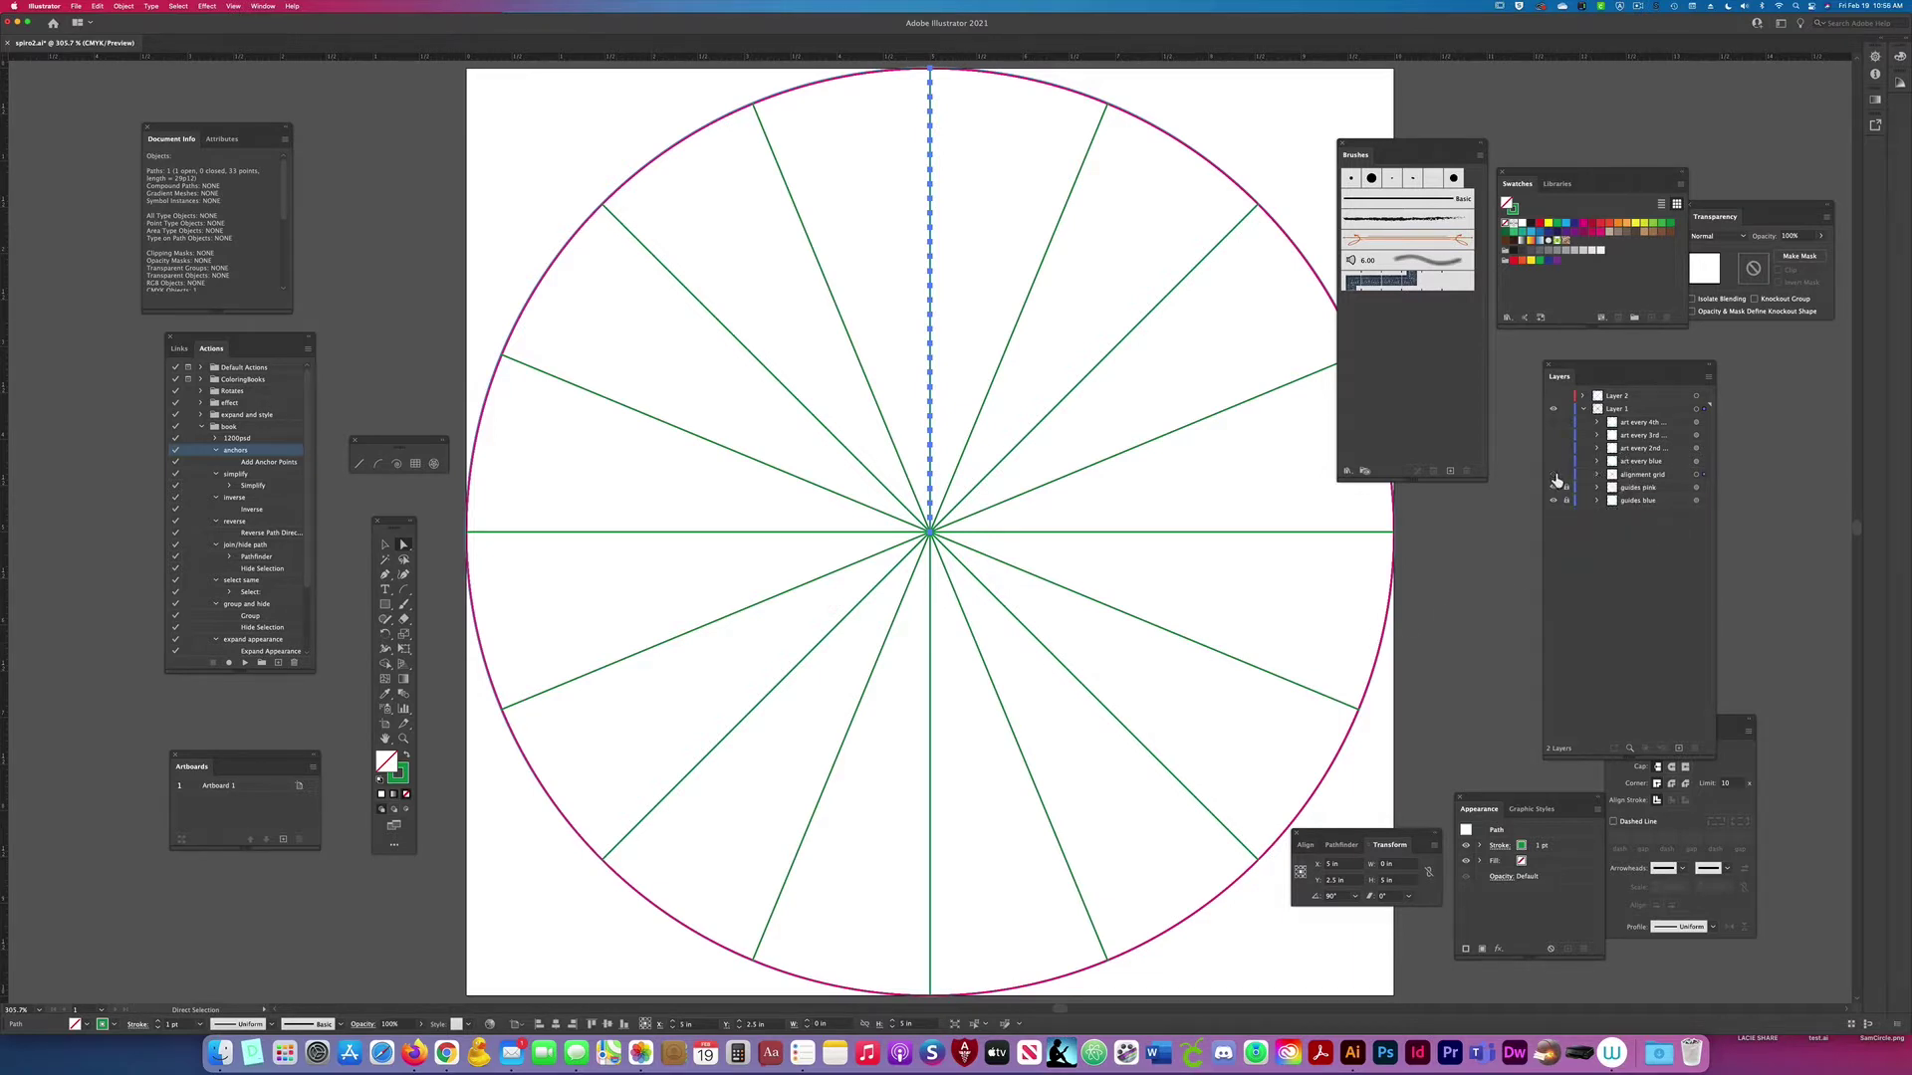
pyautogui.click(1553, 475)
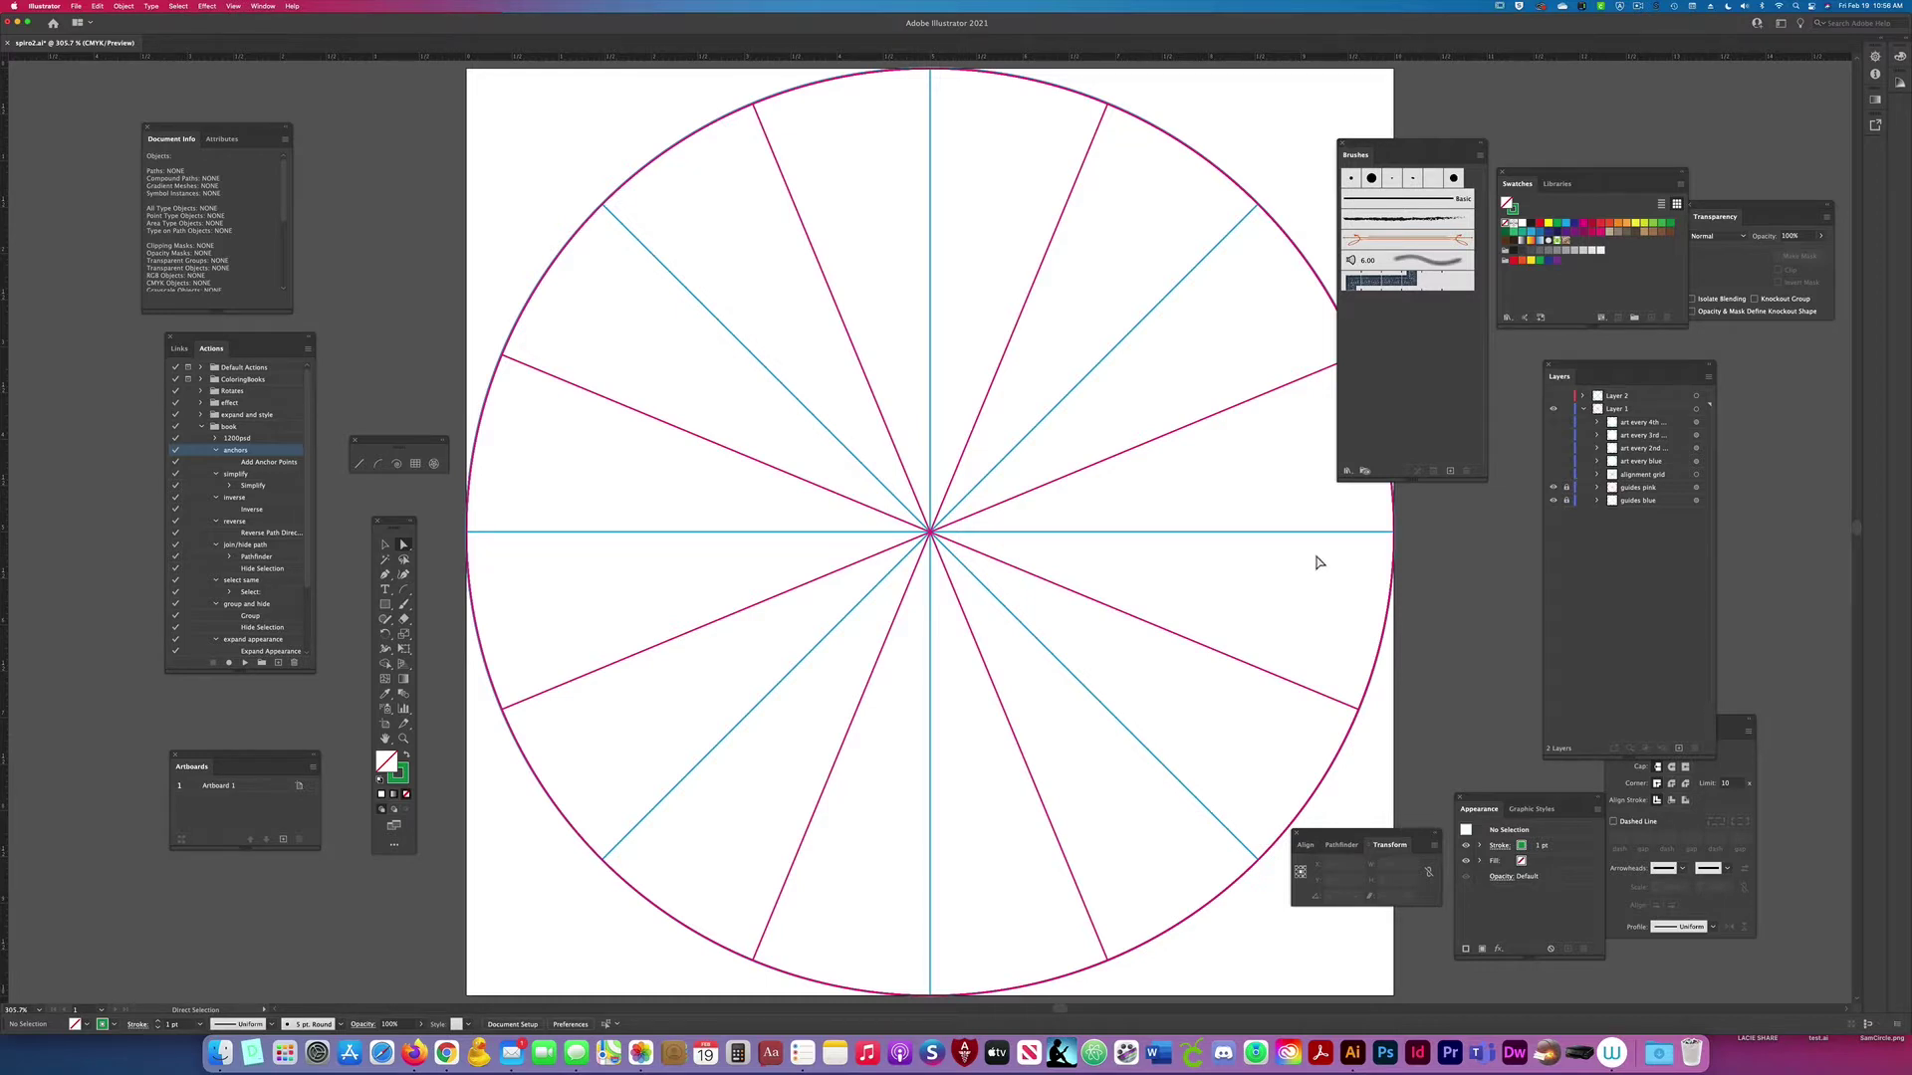
# Step: Show the art every blue group and isolate it for editing
pyautogui.click(1554, 463)
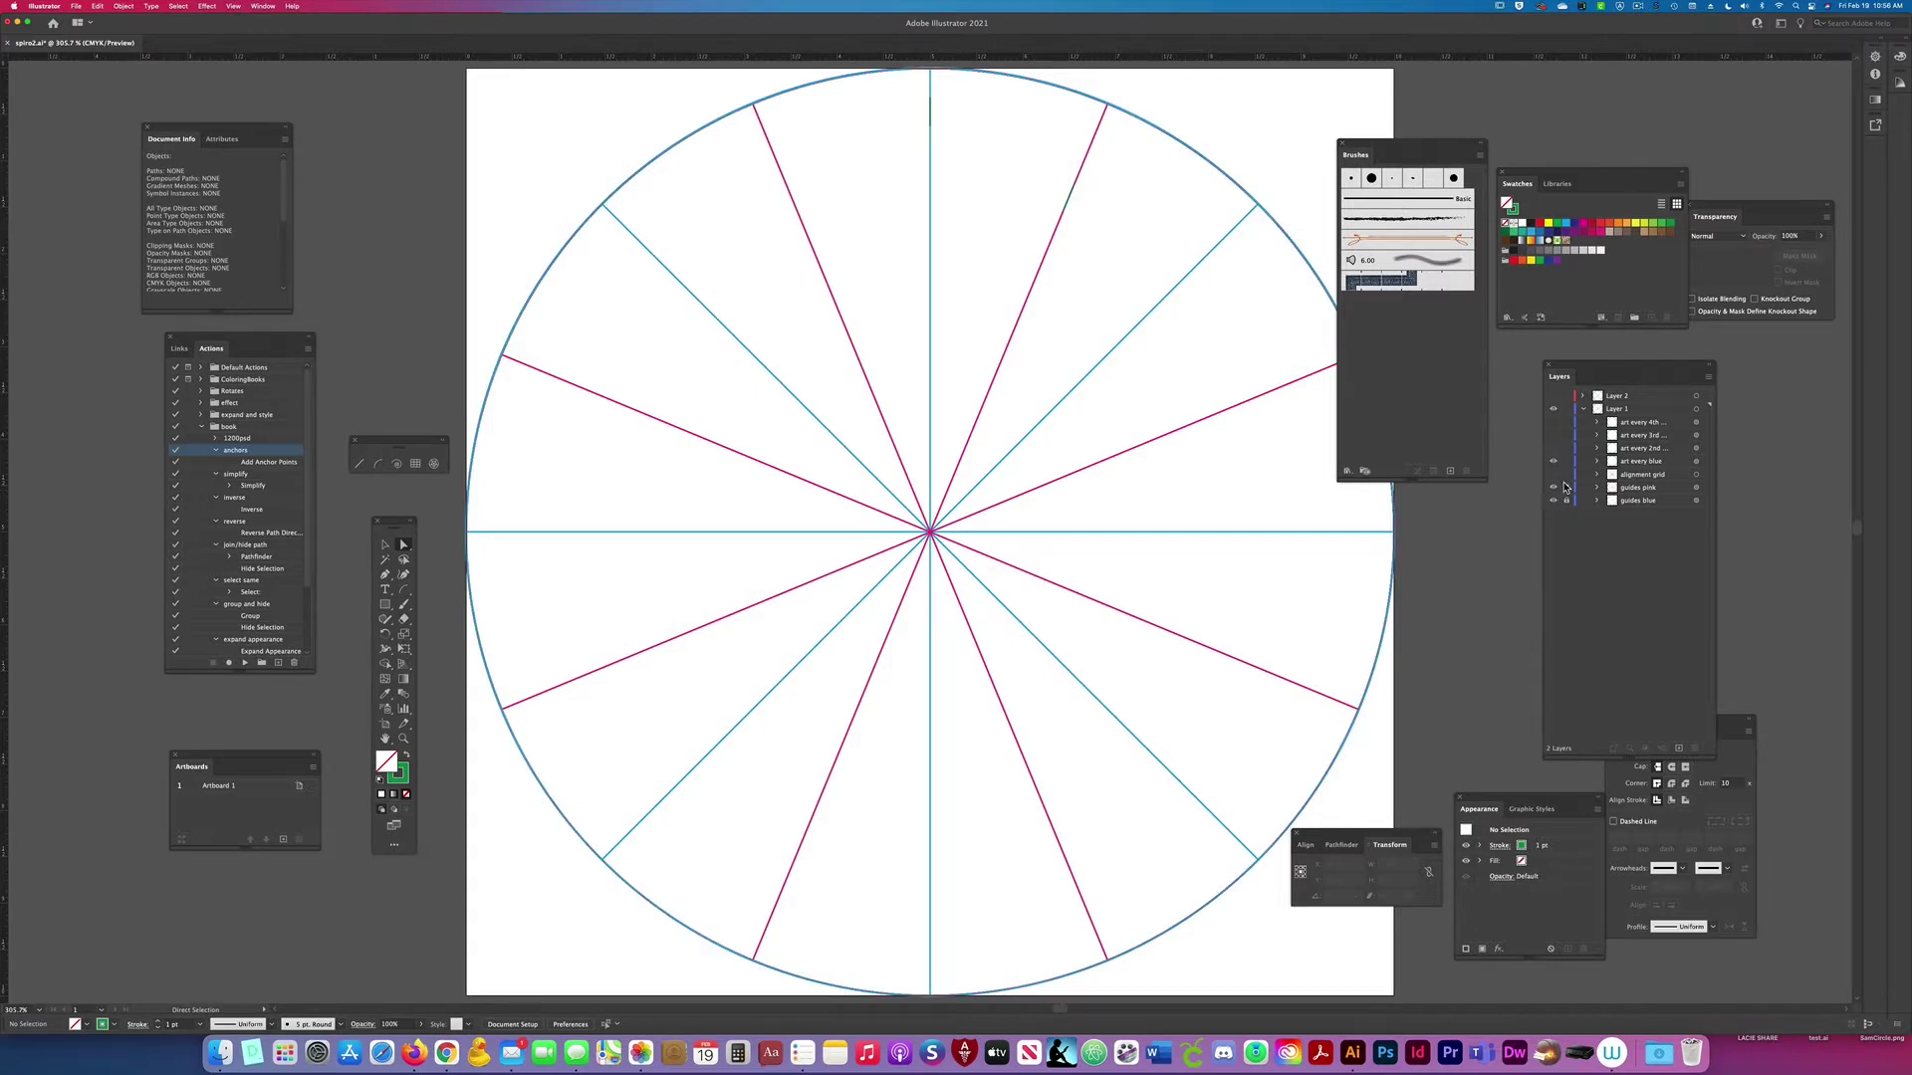
pyautogui.click(1698, 462)
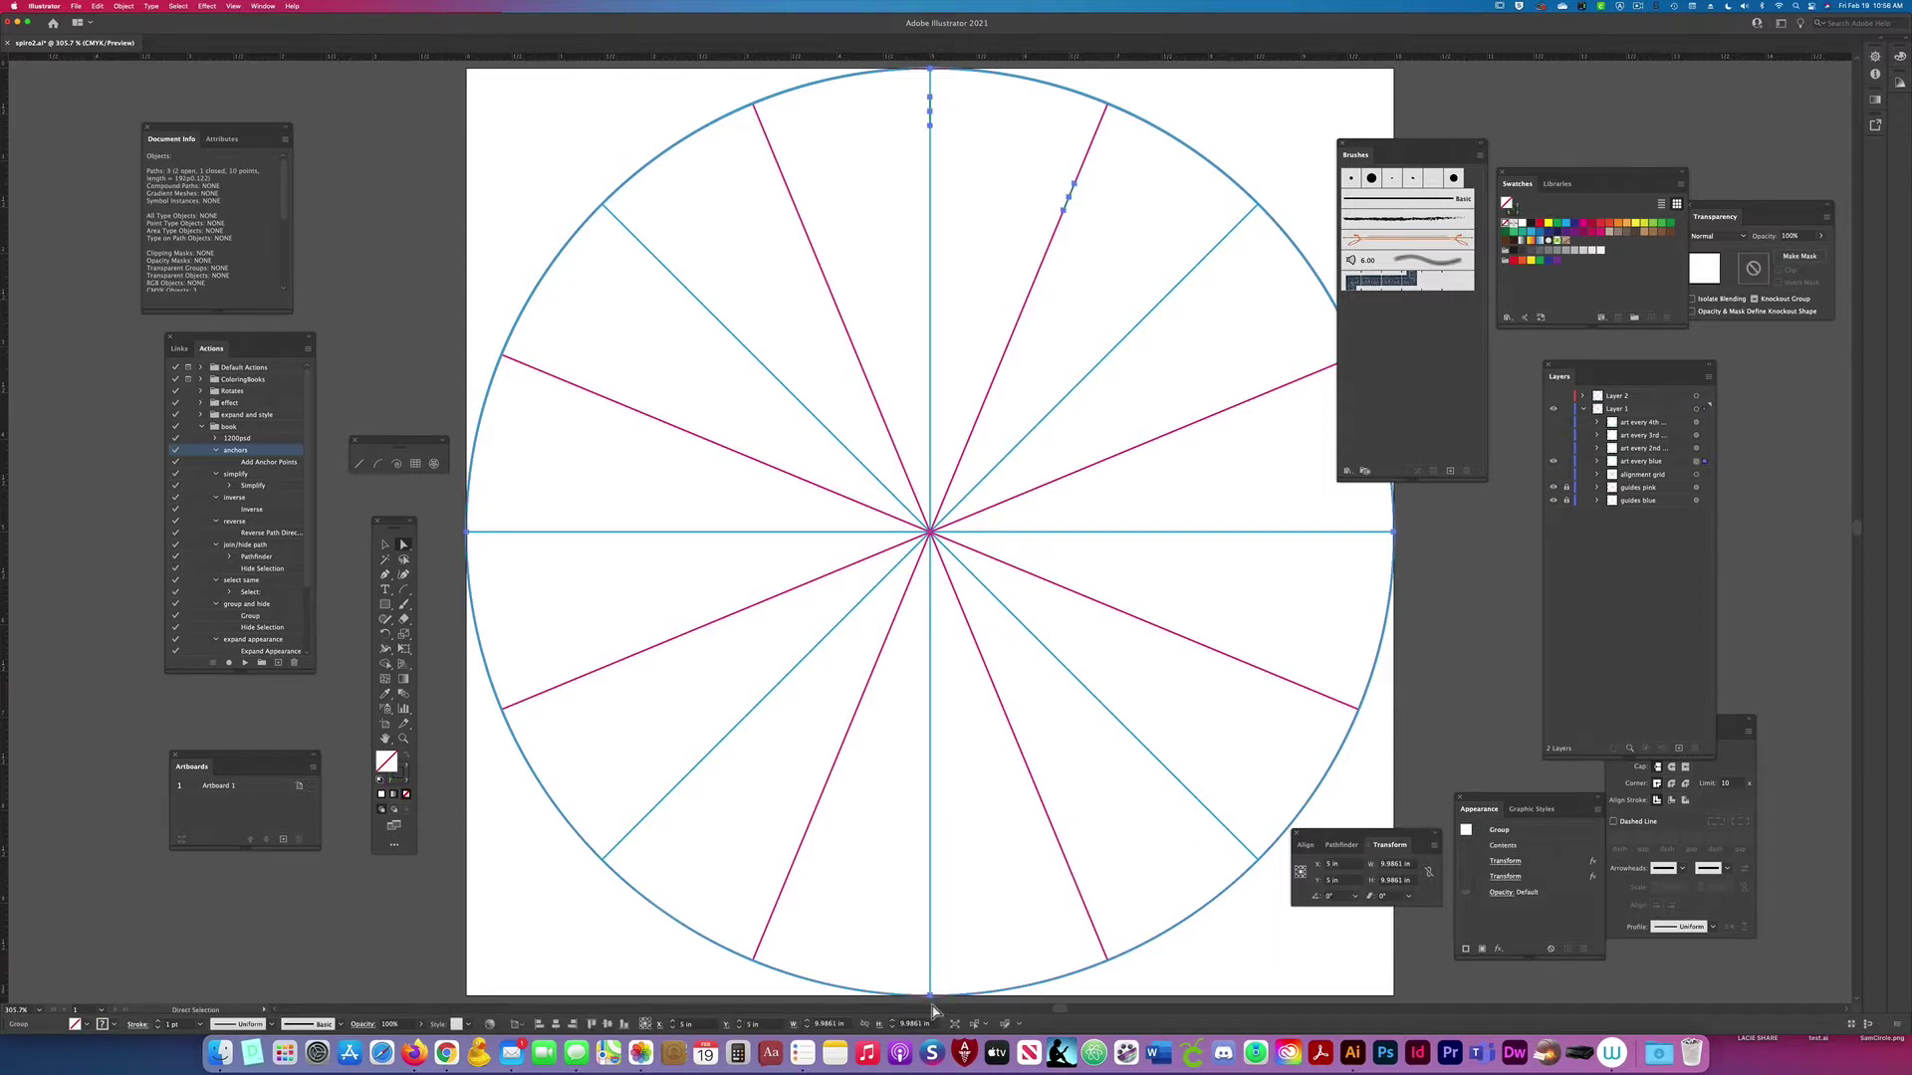
pyautogui.click(954, 1024)
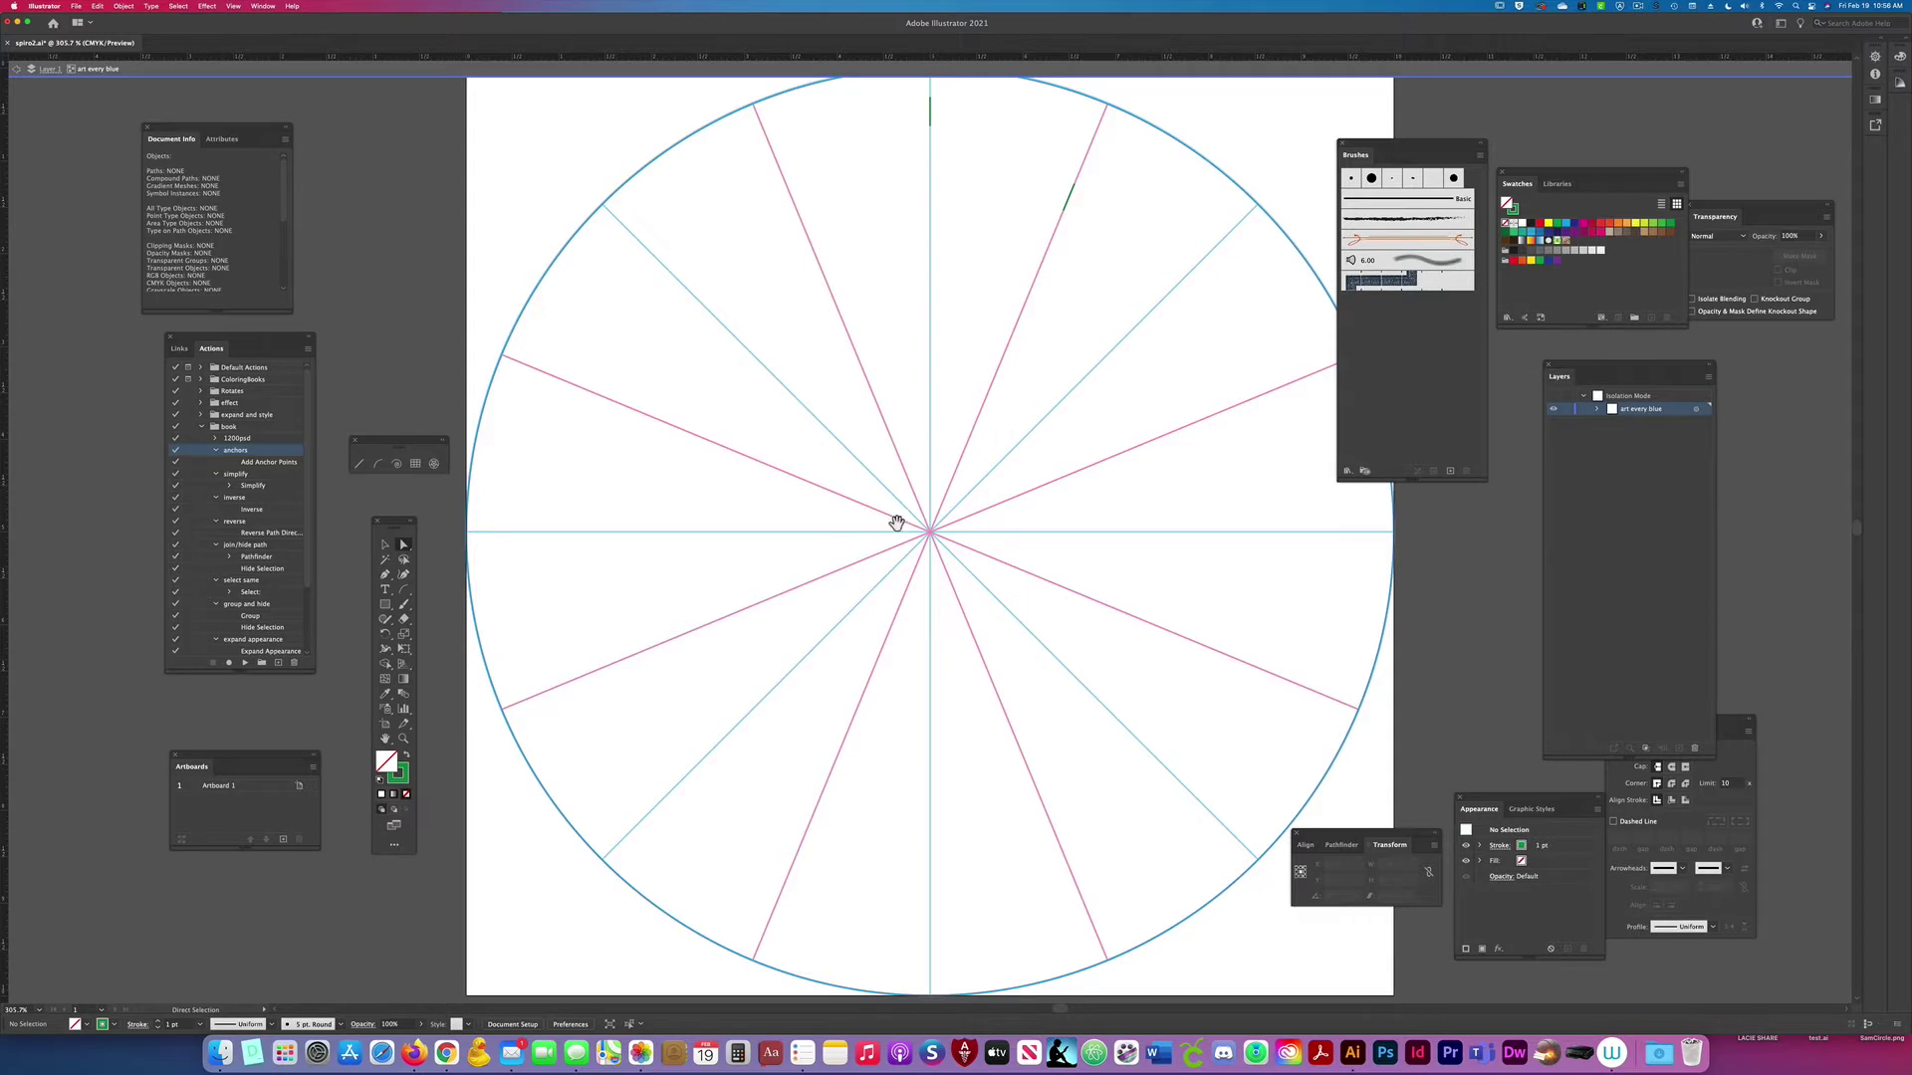
# Step: Delete the inner anchor points of both green segments, leaving one point on the vertical blue guide and one on the adjacent pink guide
pyautogui.moveTo(904, 273); pyautogui.dragTo(910, 674)
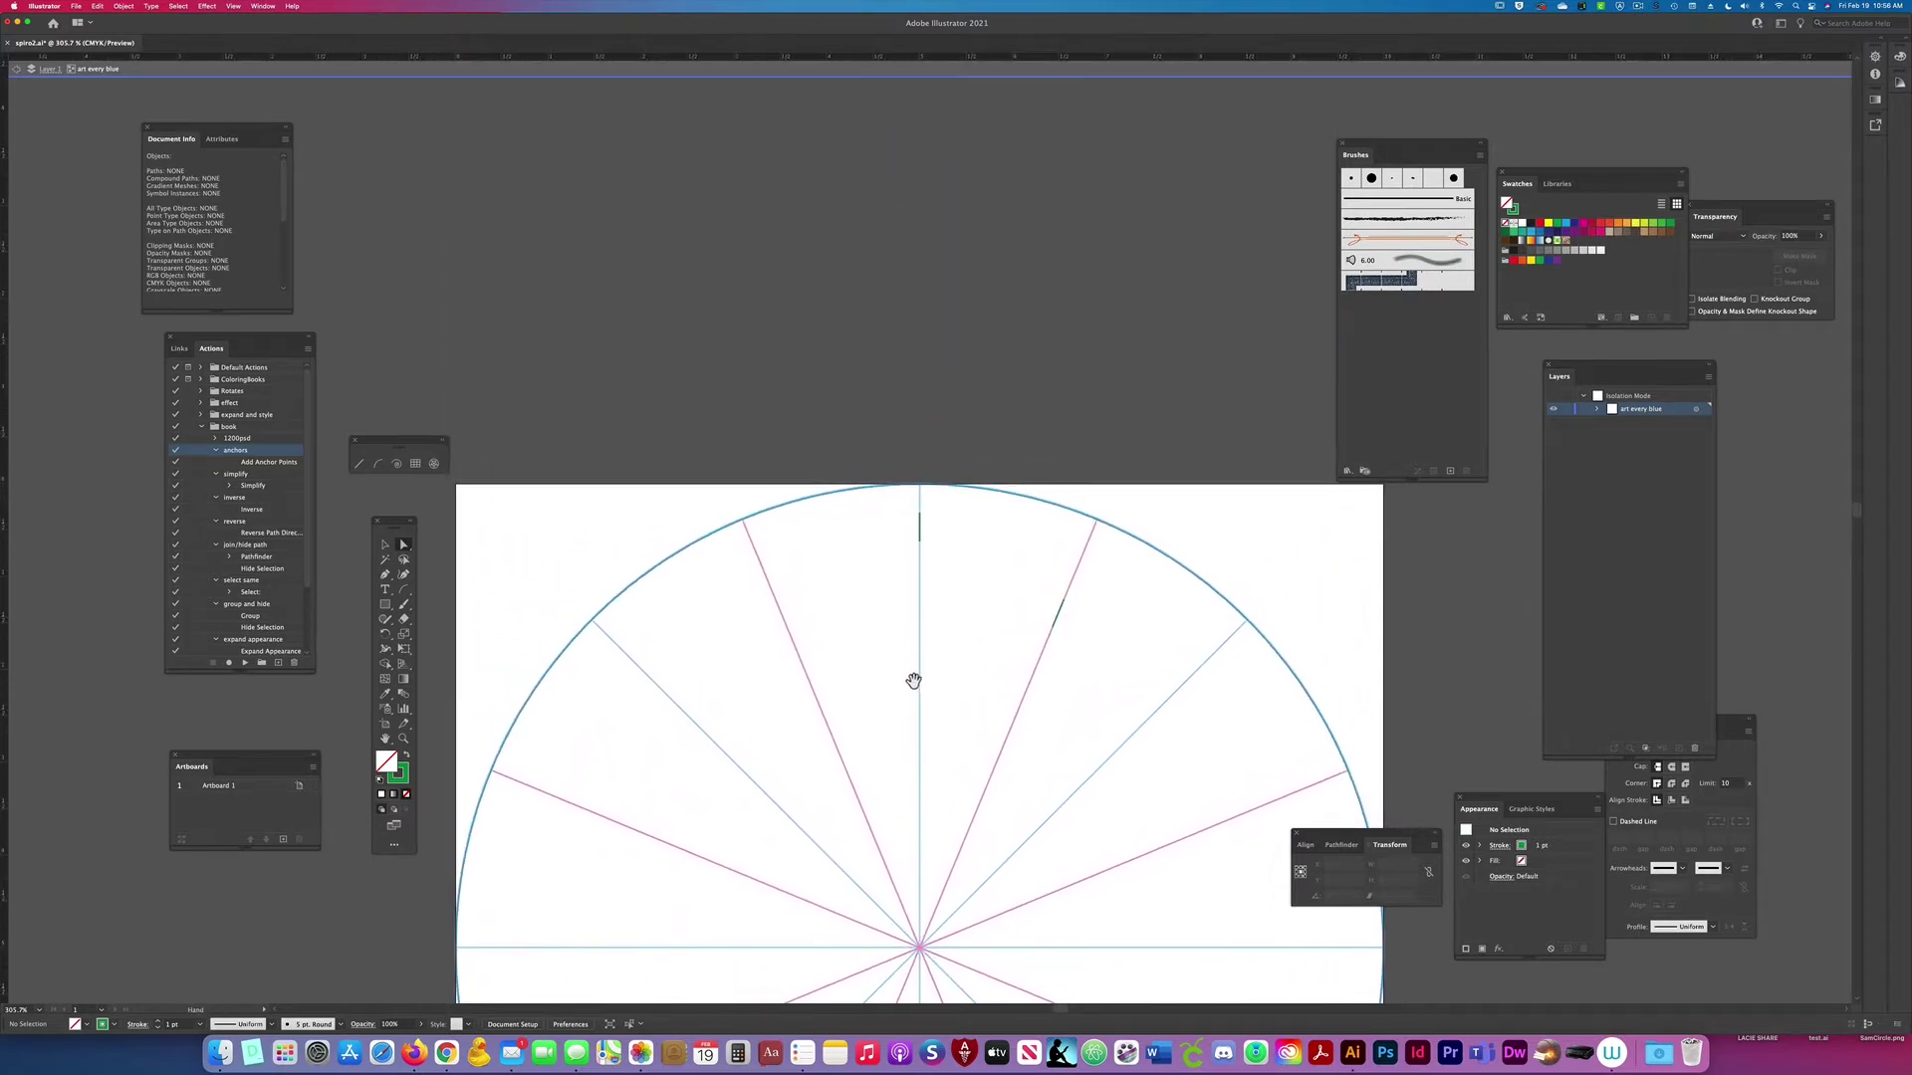
pyautogui.press('z')
pyautogui.moveTo(910, 486); pyautogui.dragTo(1007, 593)
pyautogui.press('a')
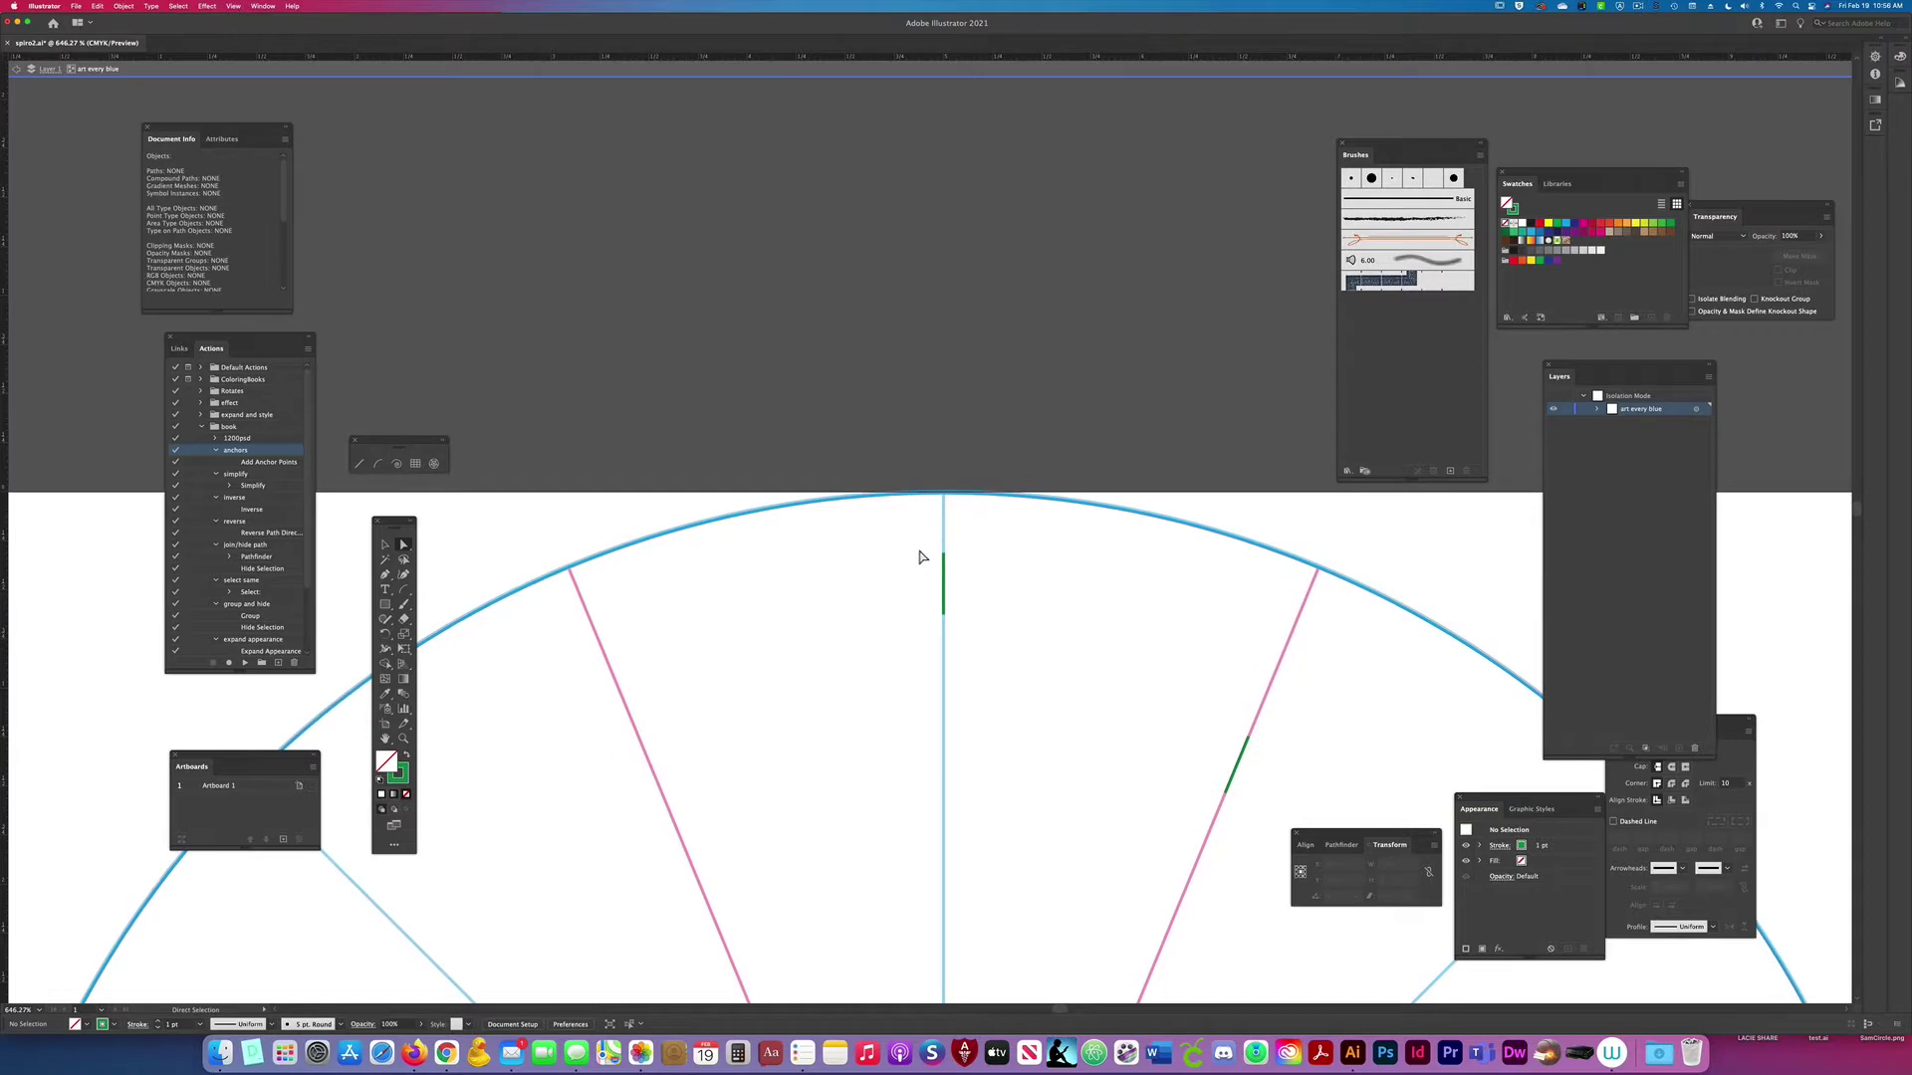
pyautogui.moveTo(918, 593); pyautogui.dragTo(976, 652)
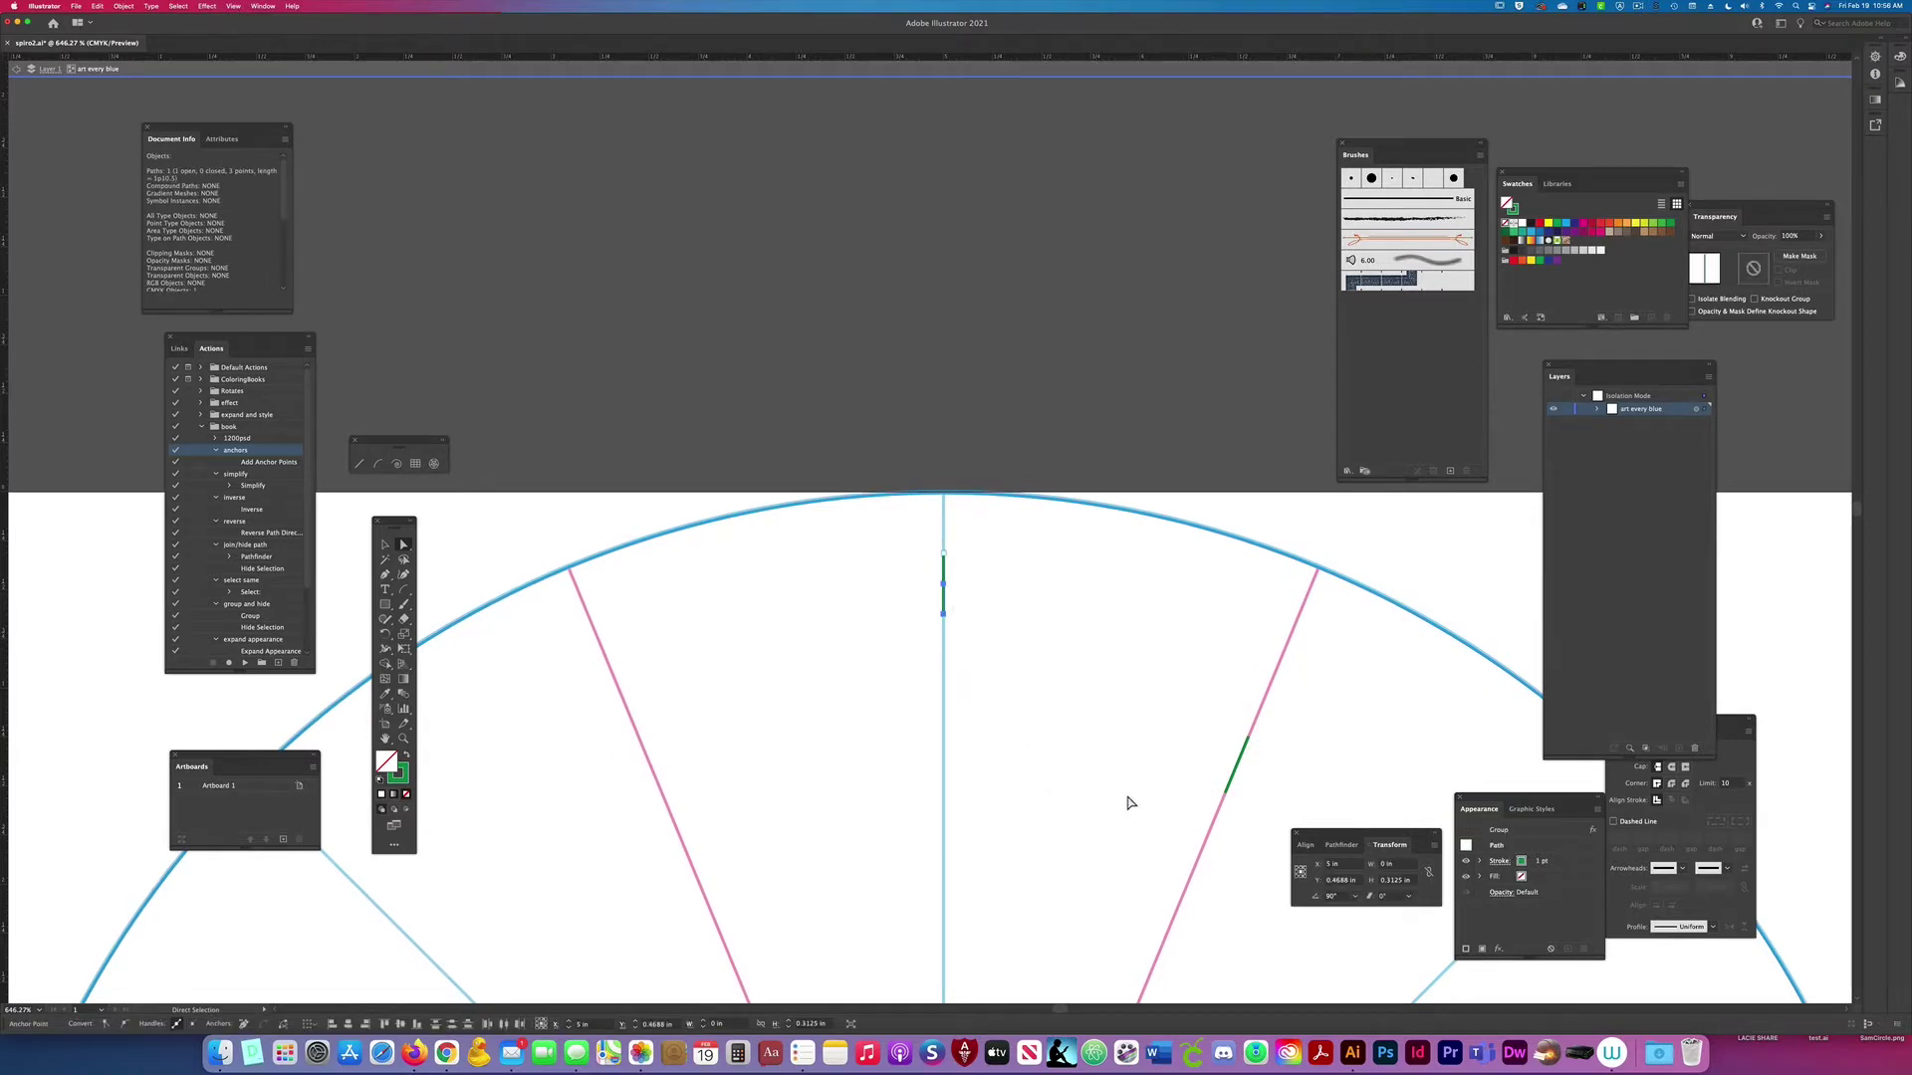
pyautogui.press('Delete')
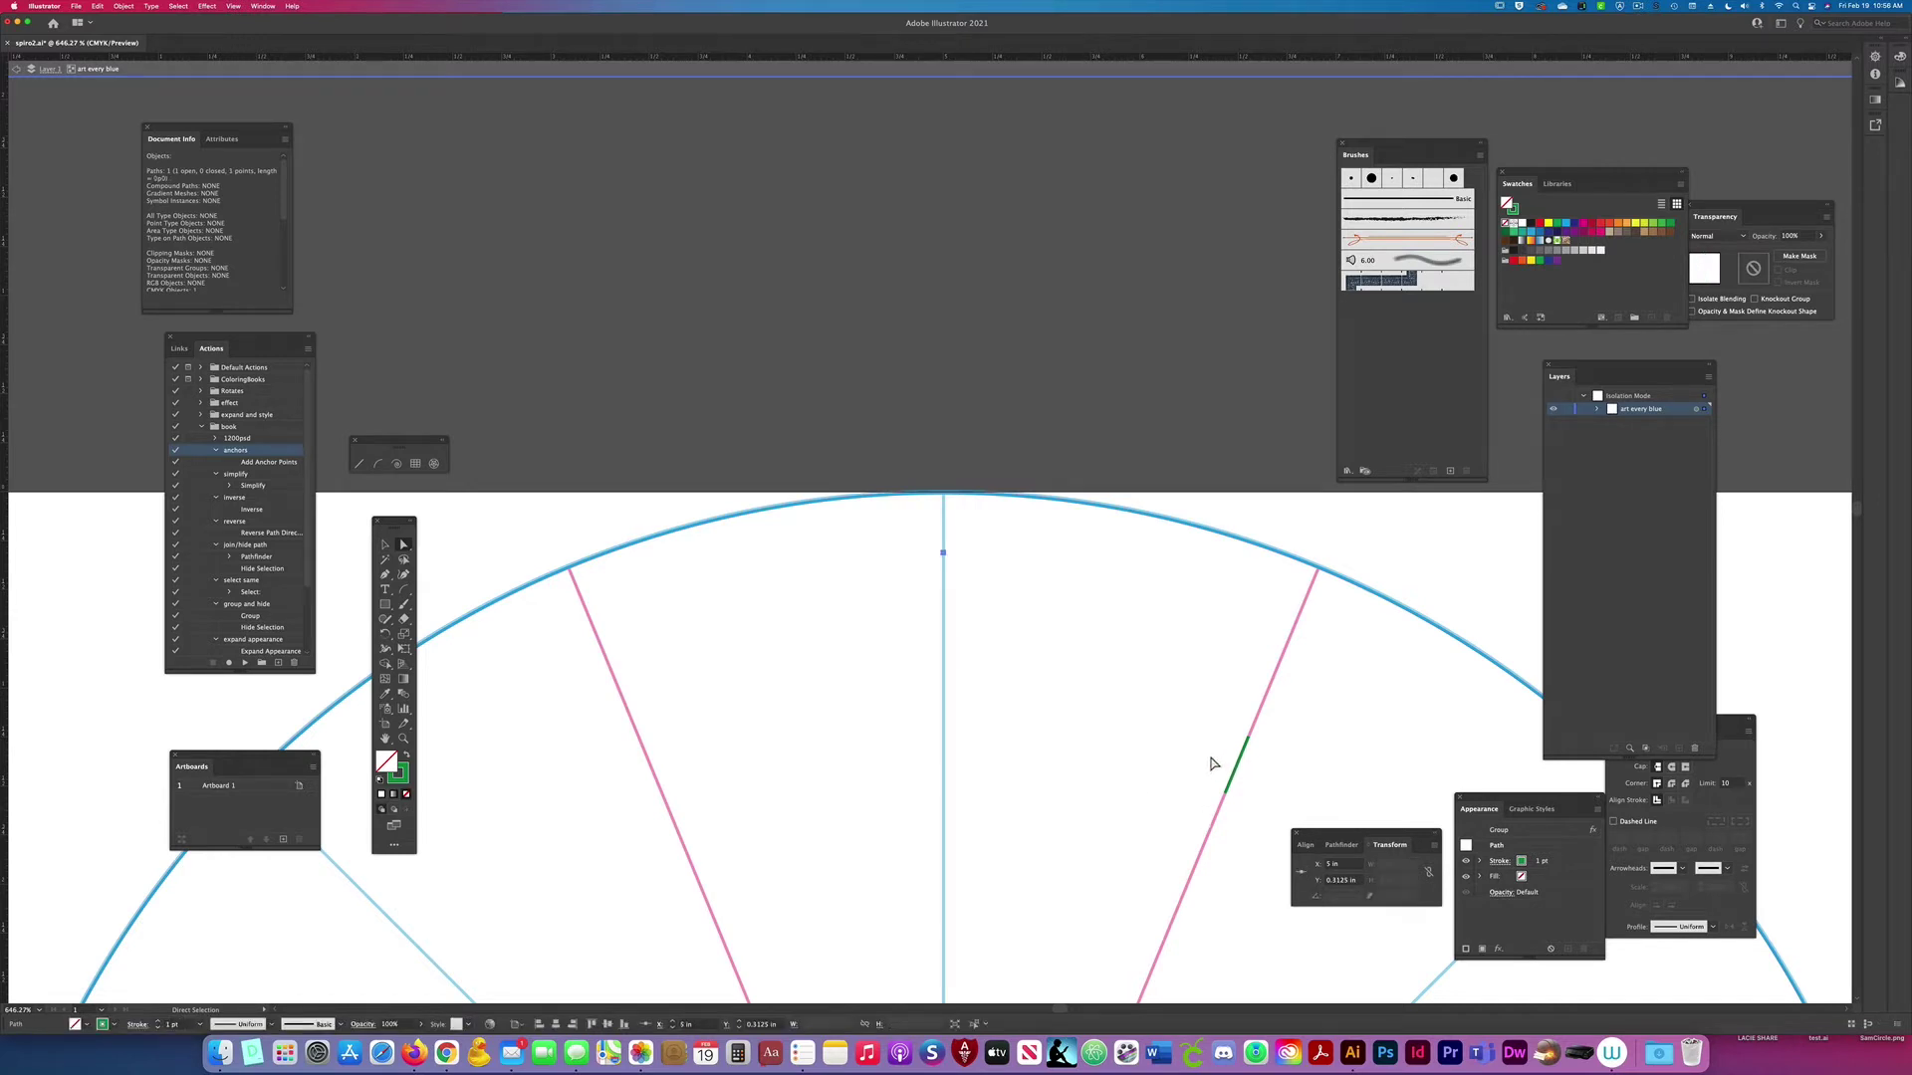
pyautogui.moveTo(1208, 754); pyautogui.dragTo(1248, 822)
pyautogui.press('Delete')
# Step: Select both single-point paths in art every blue and join them into one straight path
pyautogui.click(1595, 411)
pyautogui.keyDown('shift'); pyautogui.click(1704, 438); pyautogui.keyUp('shift')
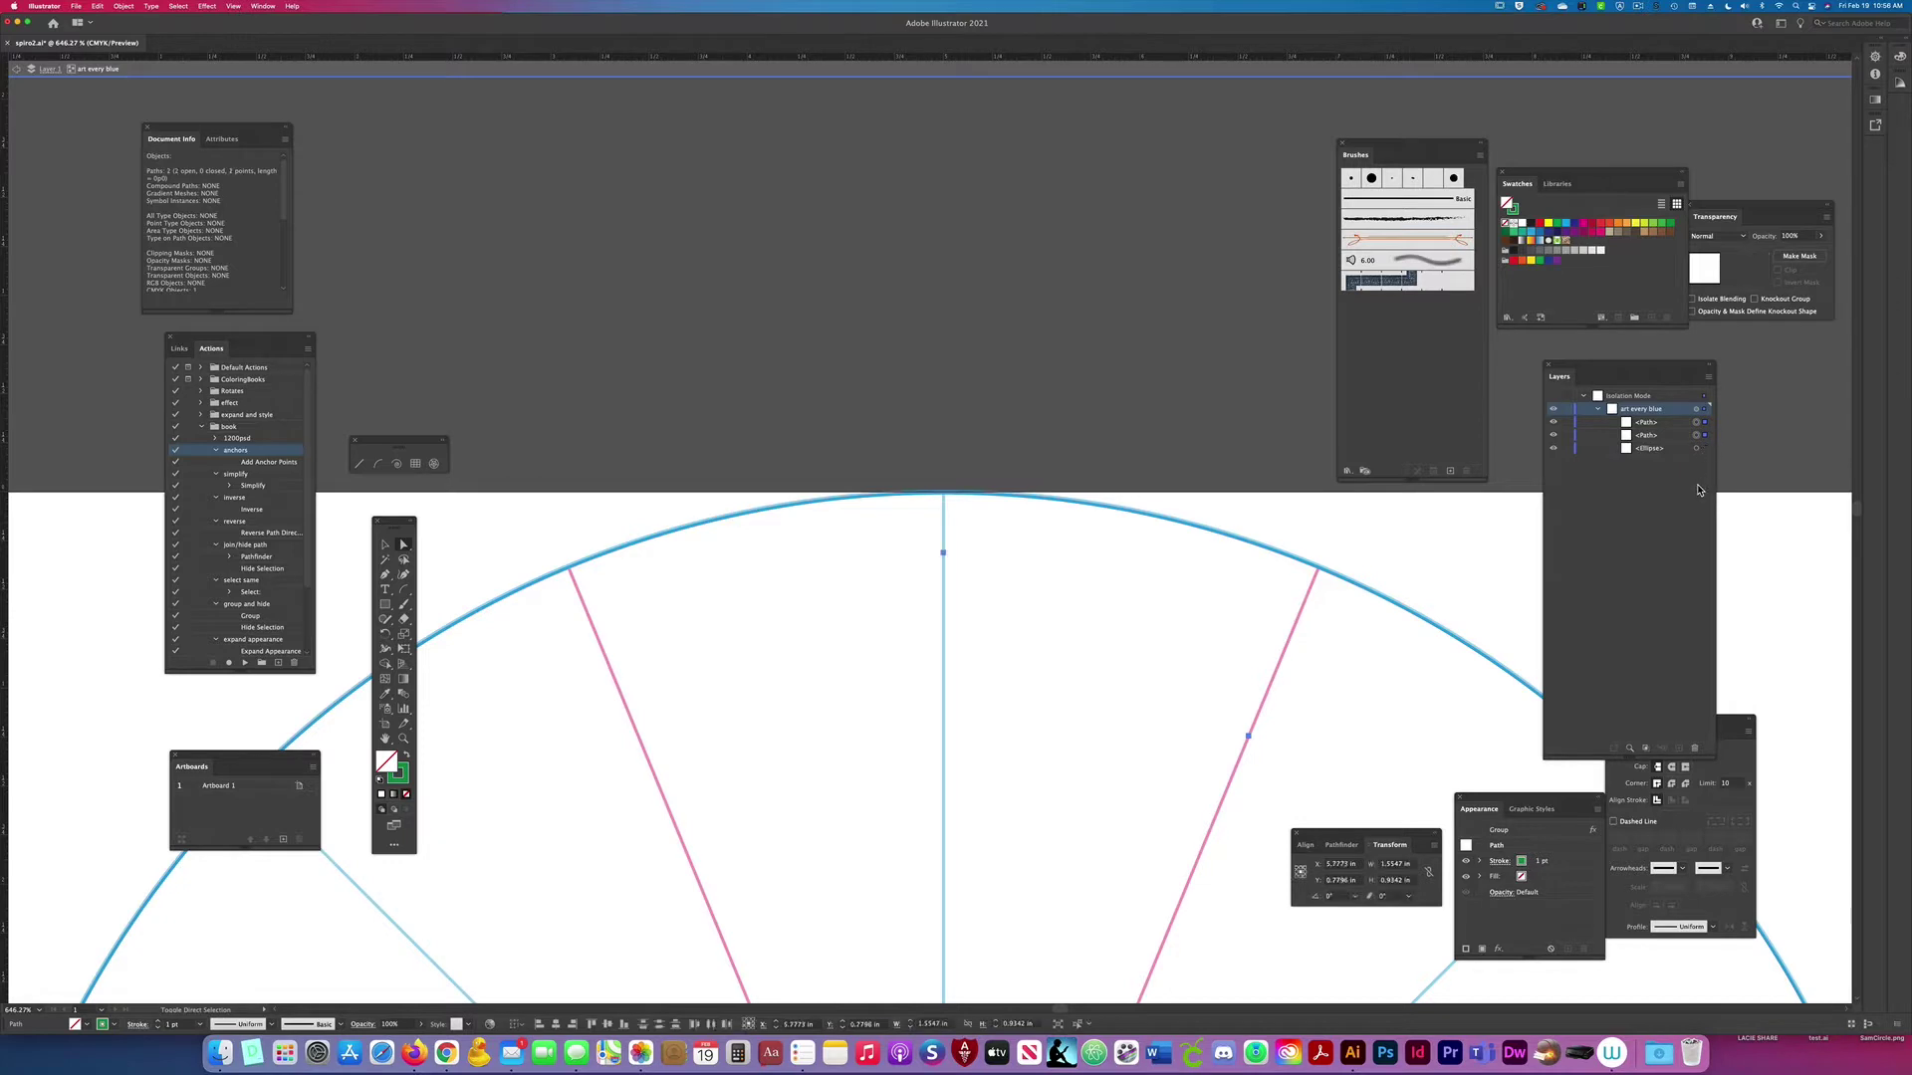
pyautogui.press('super+j')
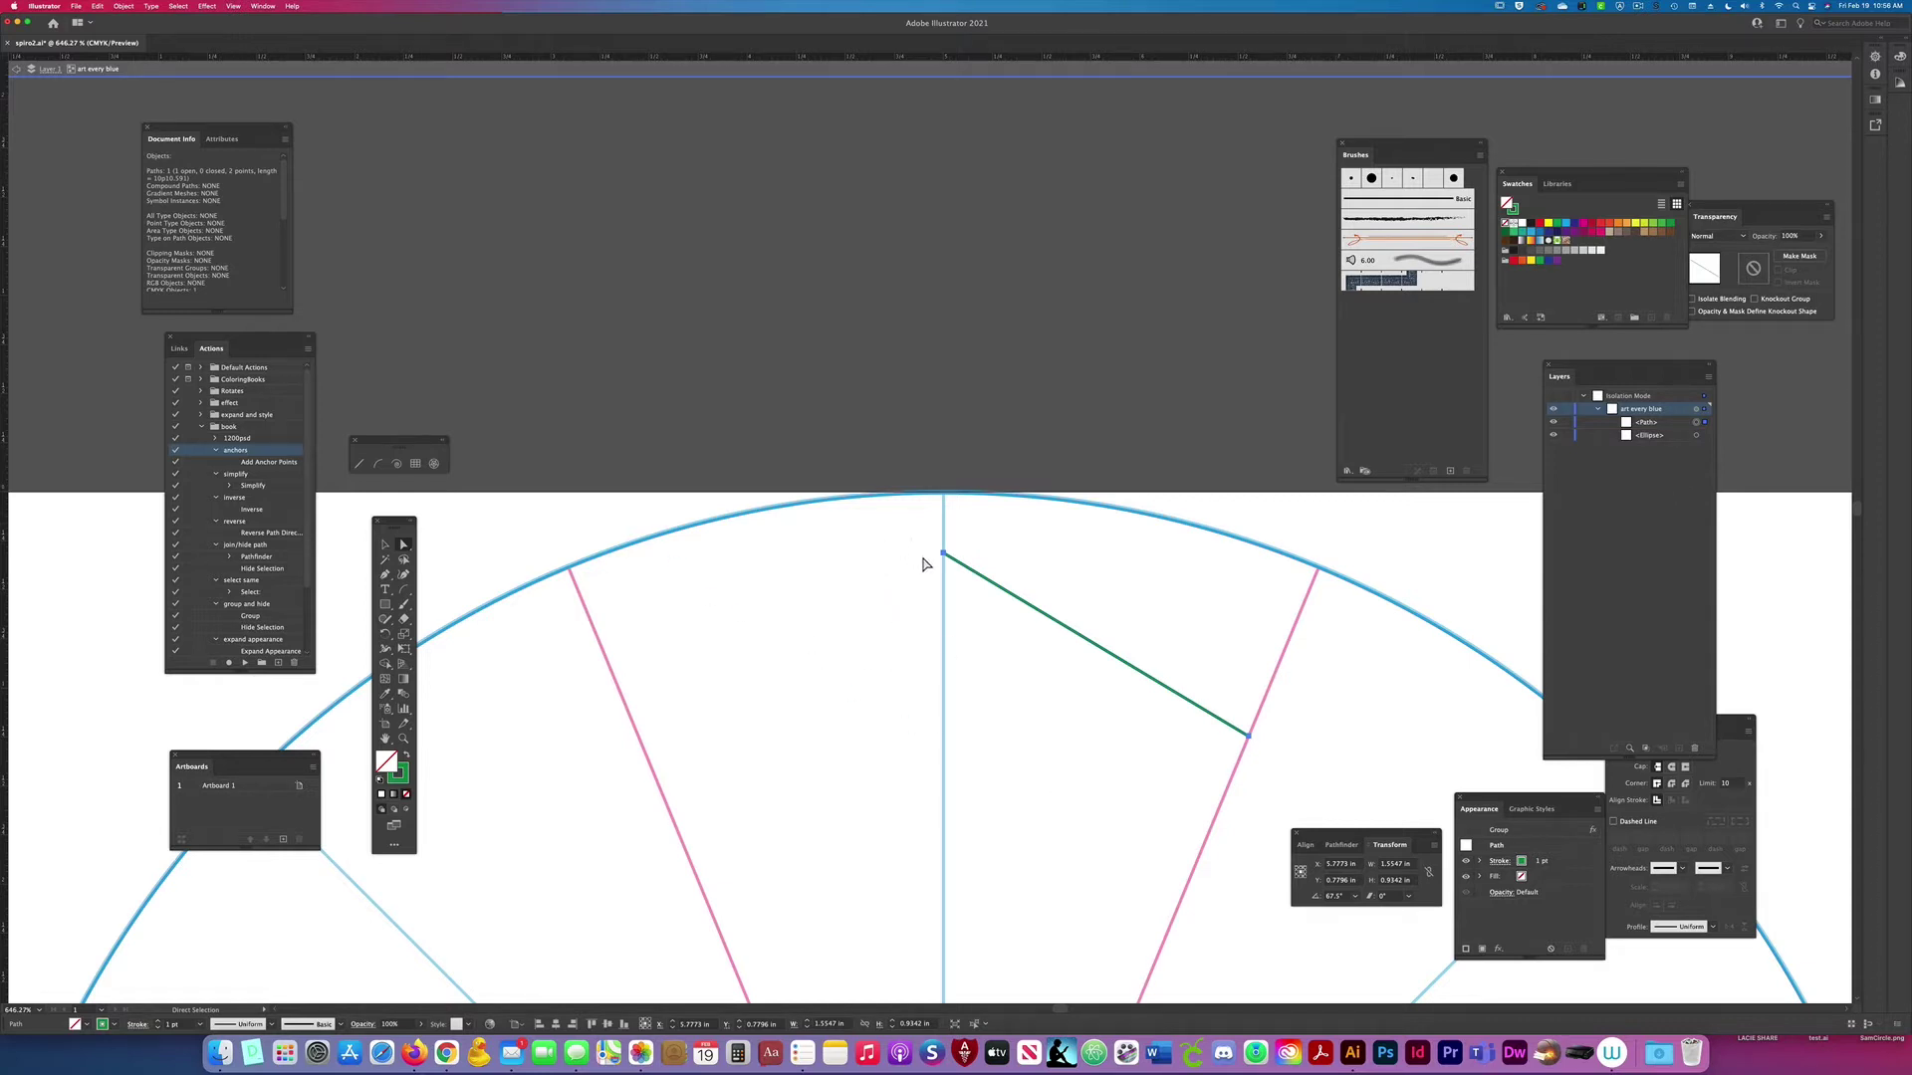
# Step: Convert both end anchor points of the joined green path to smooth so it forms an S-curve
pyautogui.moveTo(896, 535); pyautogui.dragTo(986, 608)
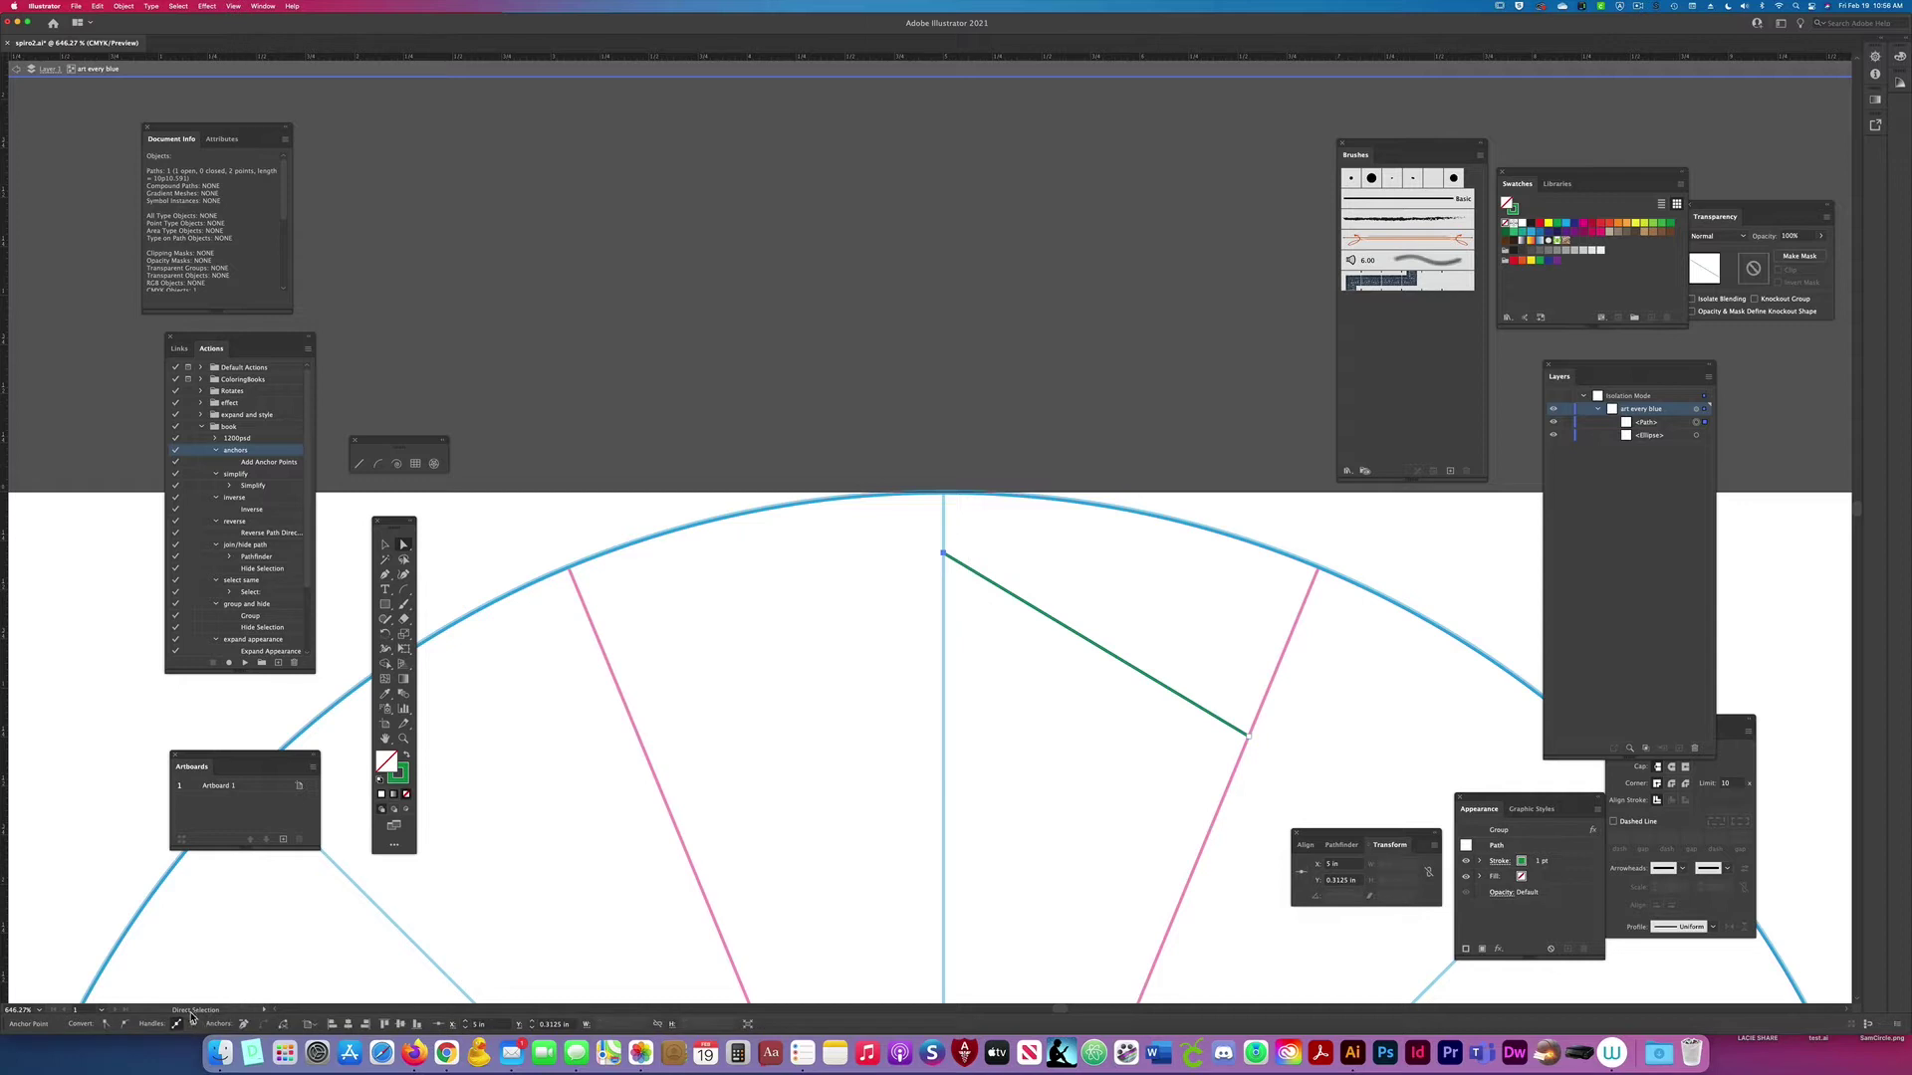
pyautogui.click(125, 1027)
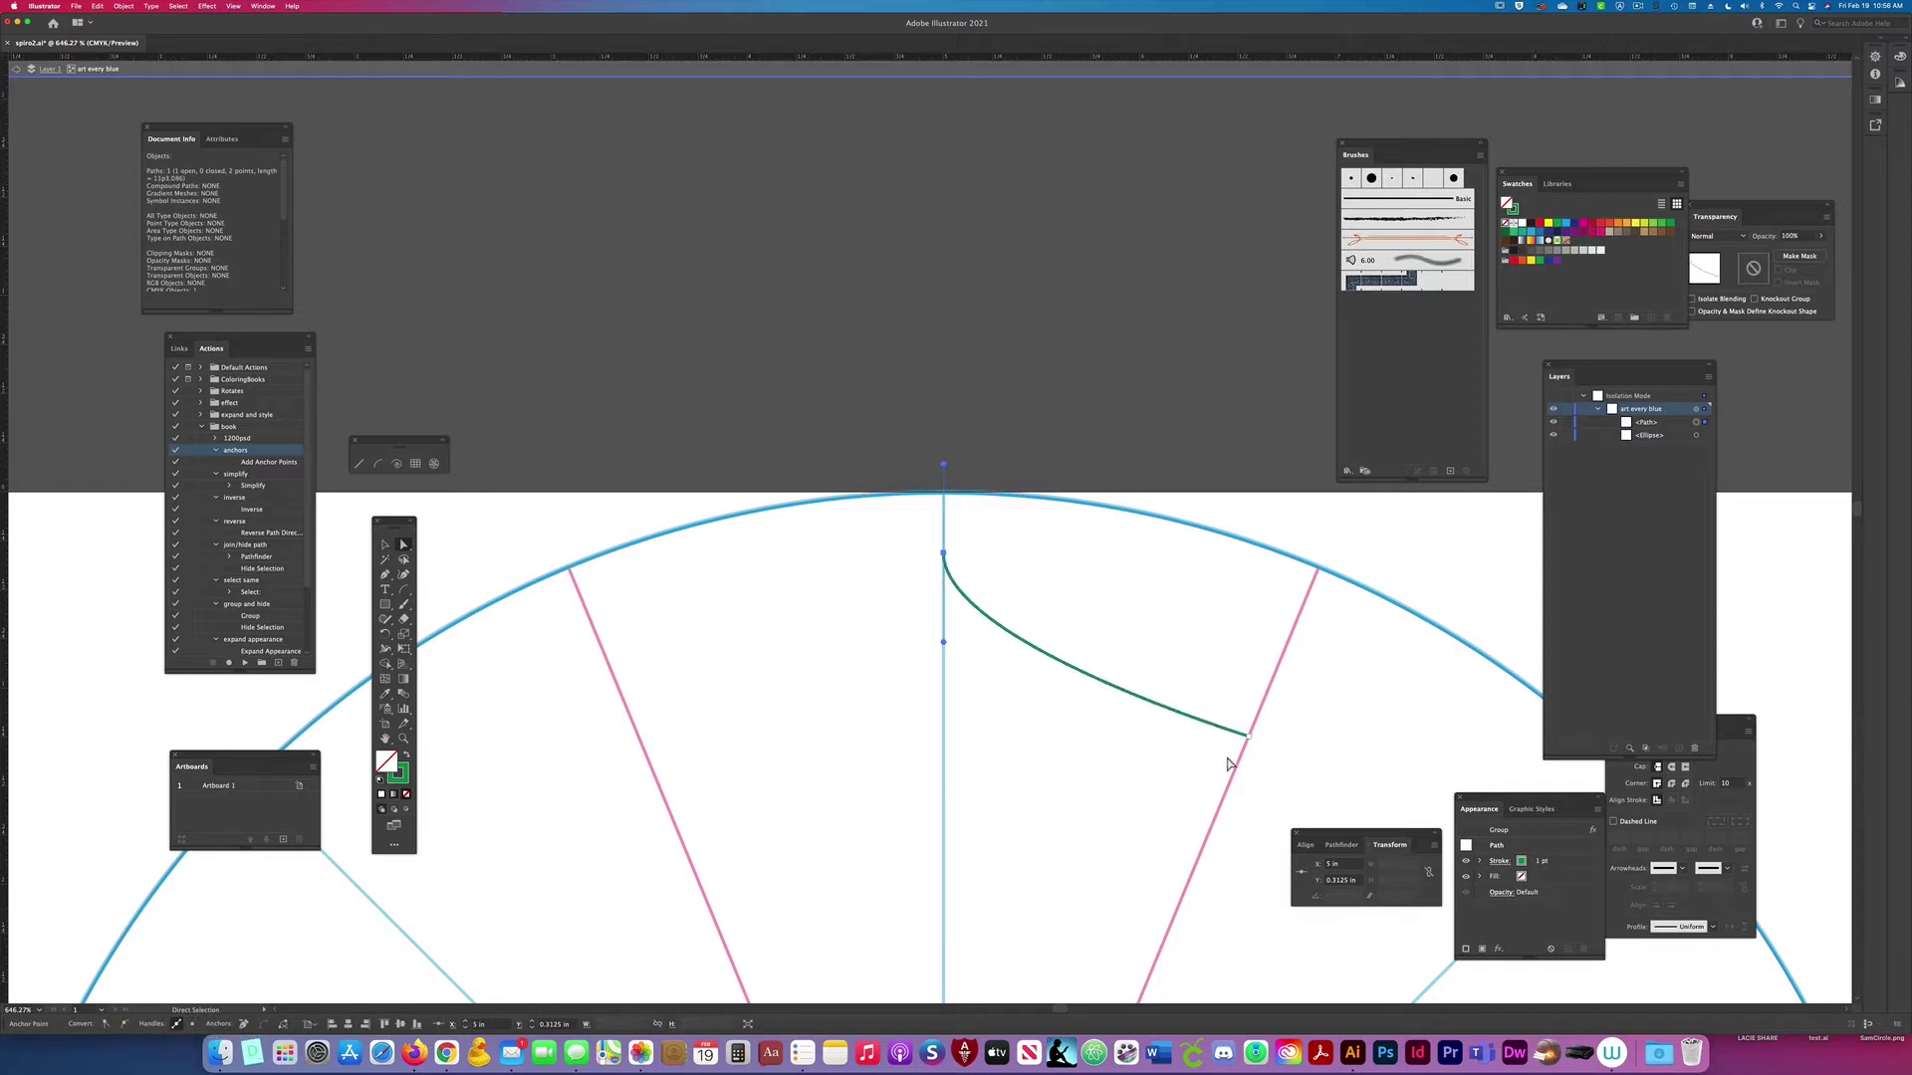
pyautogui.moveTo(1218, 705); pyautogui.dragTo(1277, 763)
pyautogui.click(125, 1026)
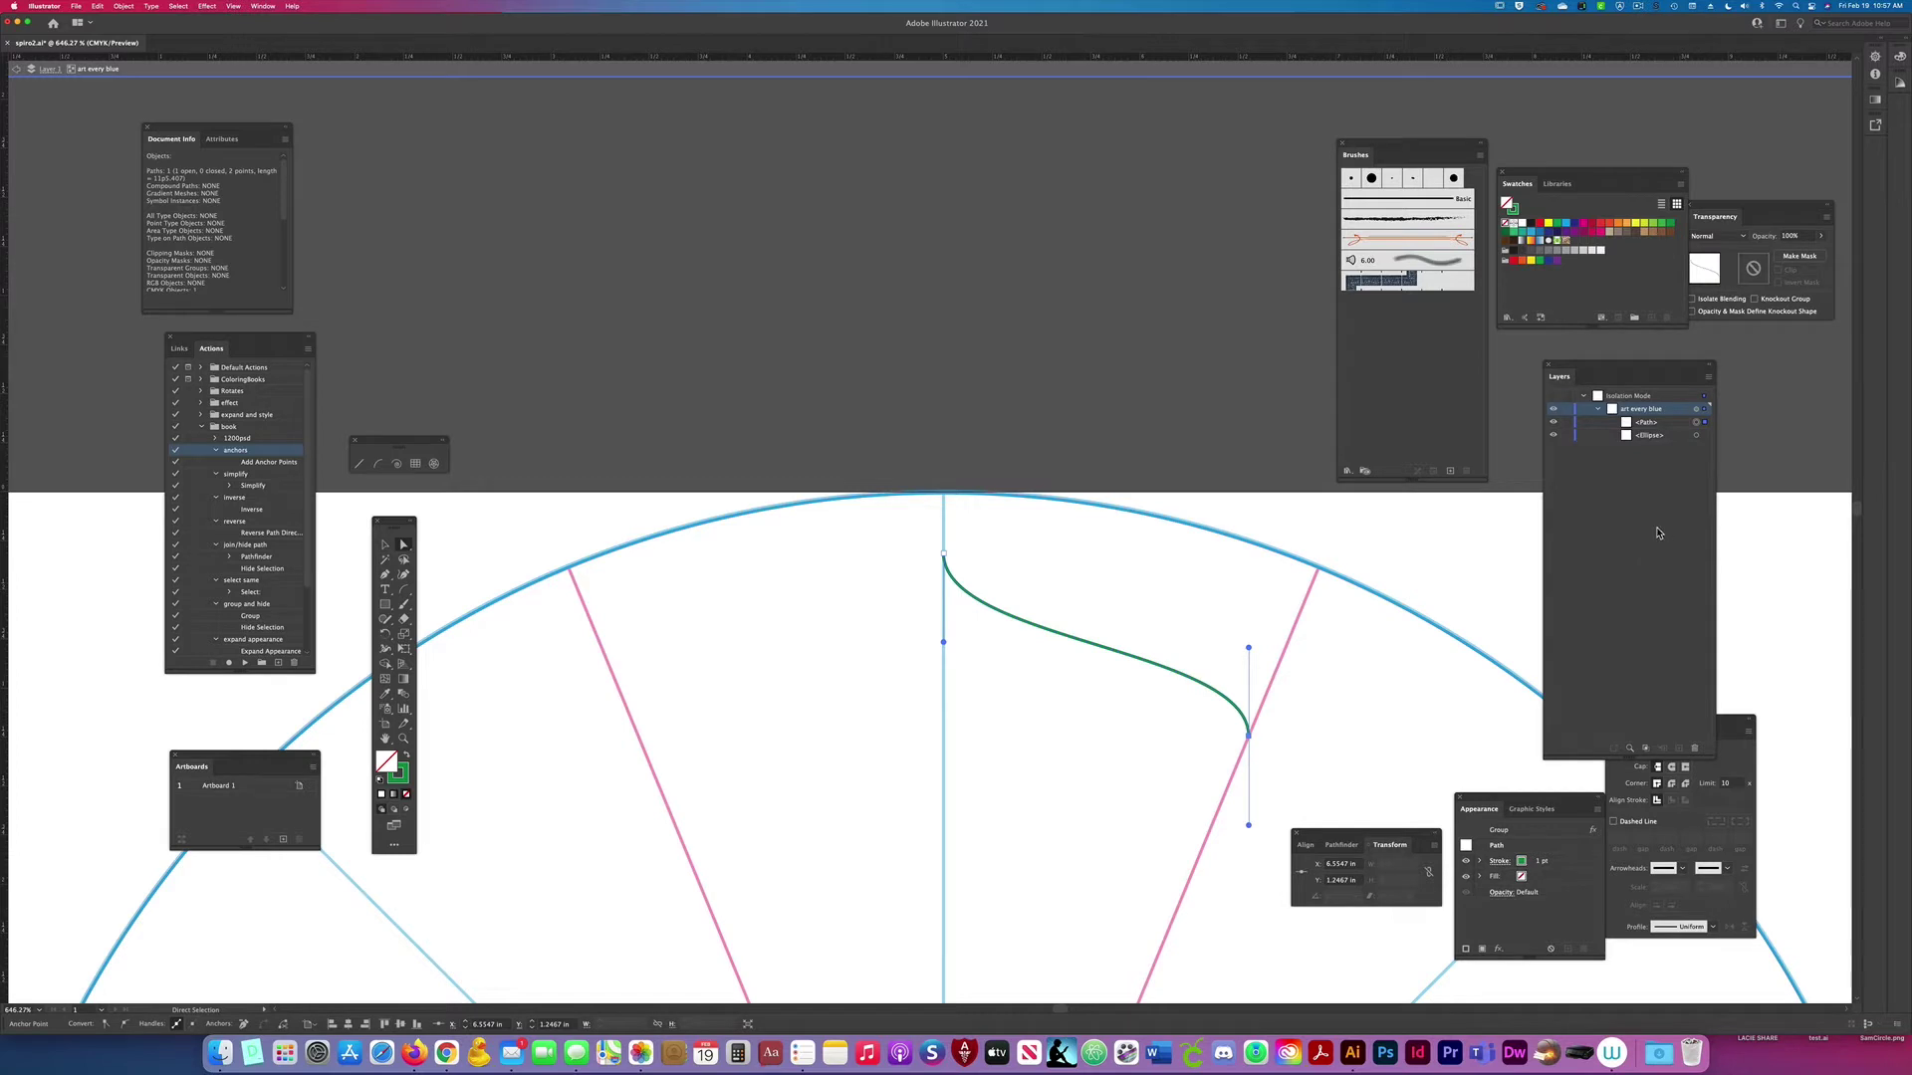
# Step: Turn on both Transform effects of the art every blue group to reflect the curve and rotate it around the circle
pyautogui.click(1704, 409)
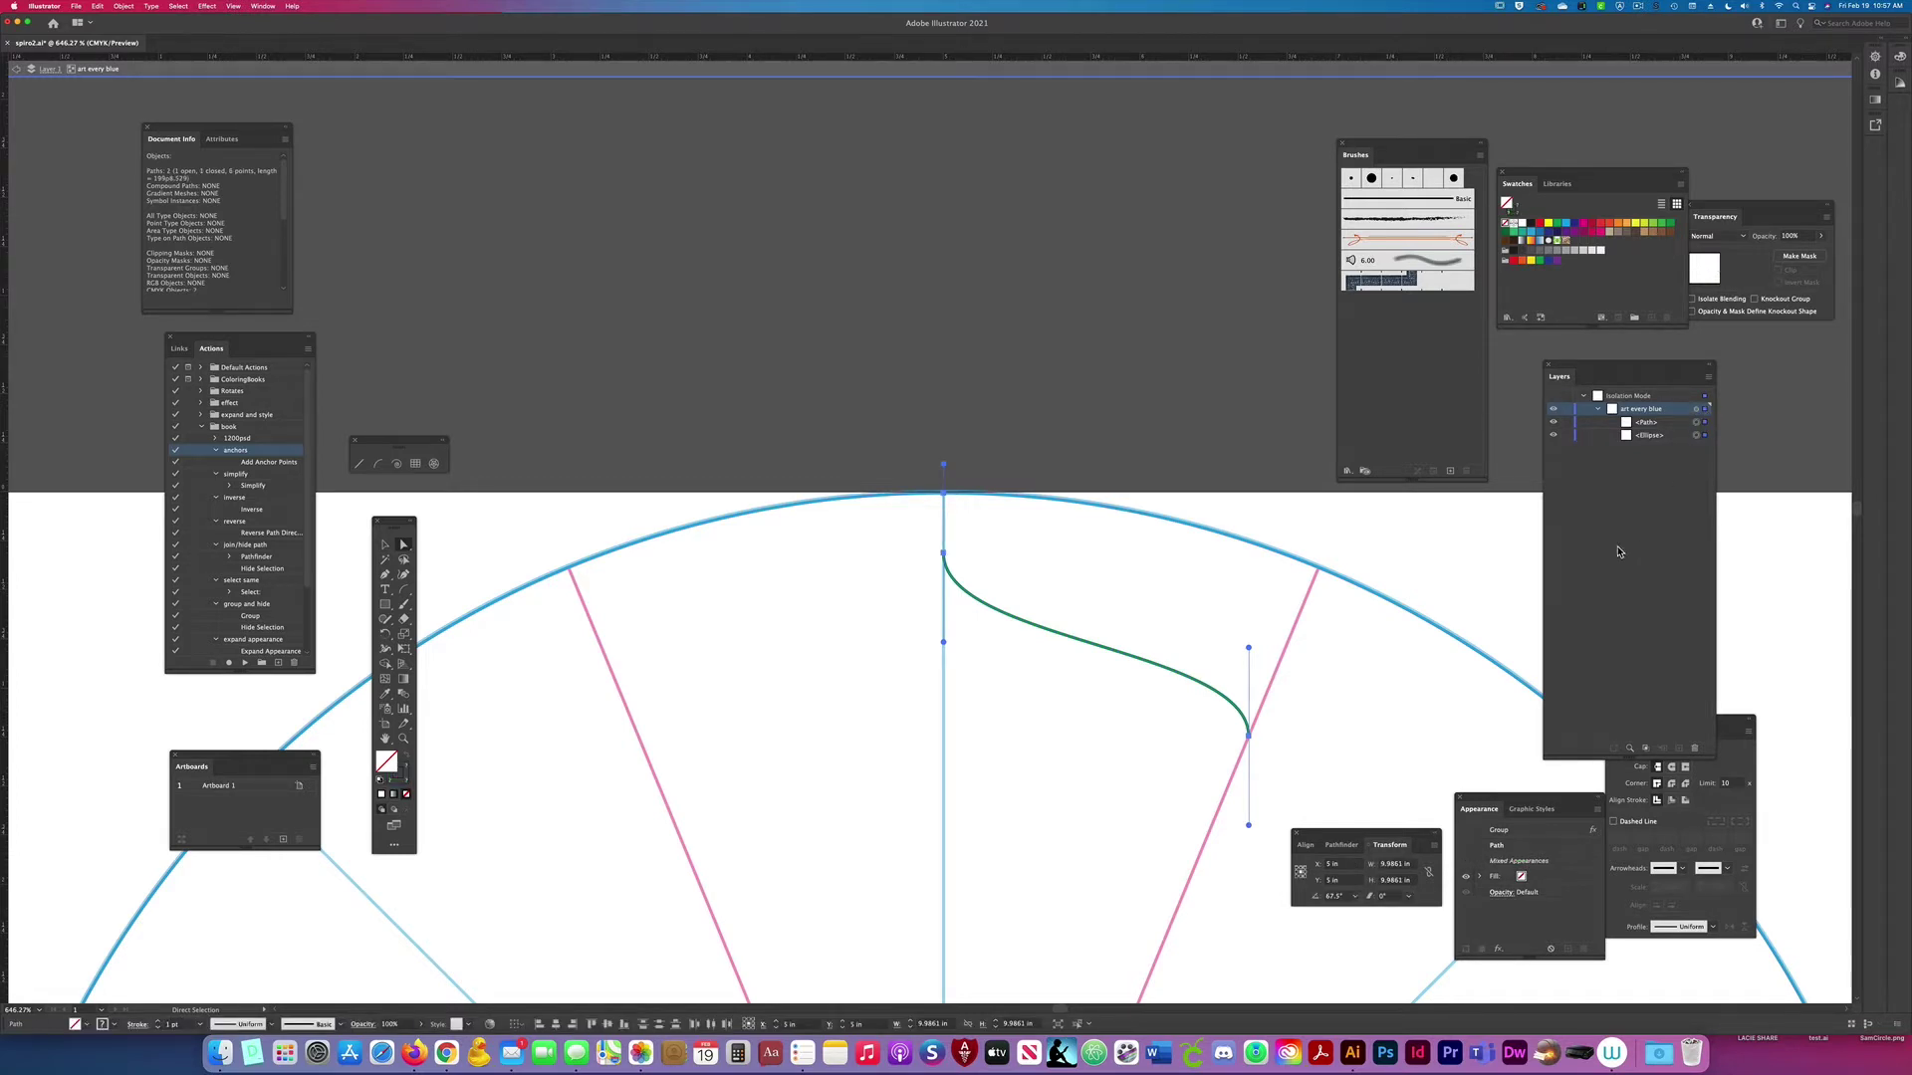
pyautogui.click(1503, 830)
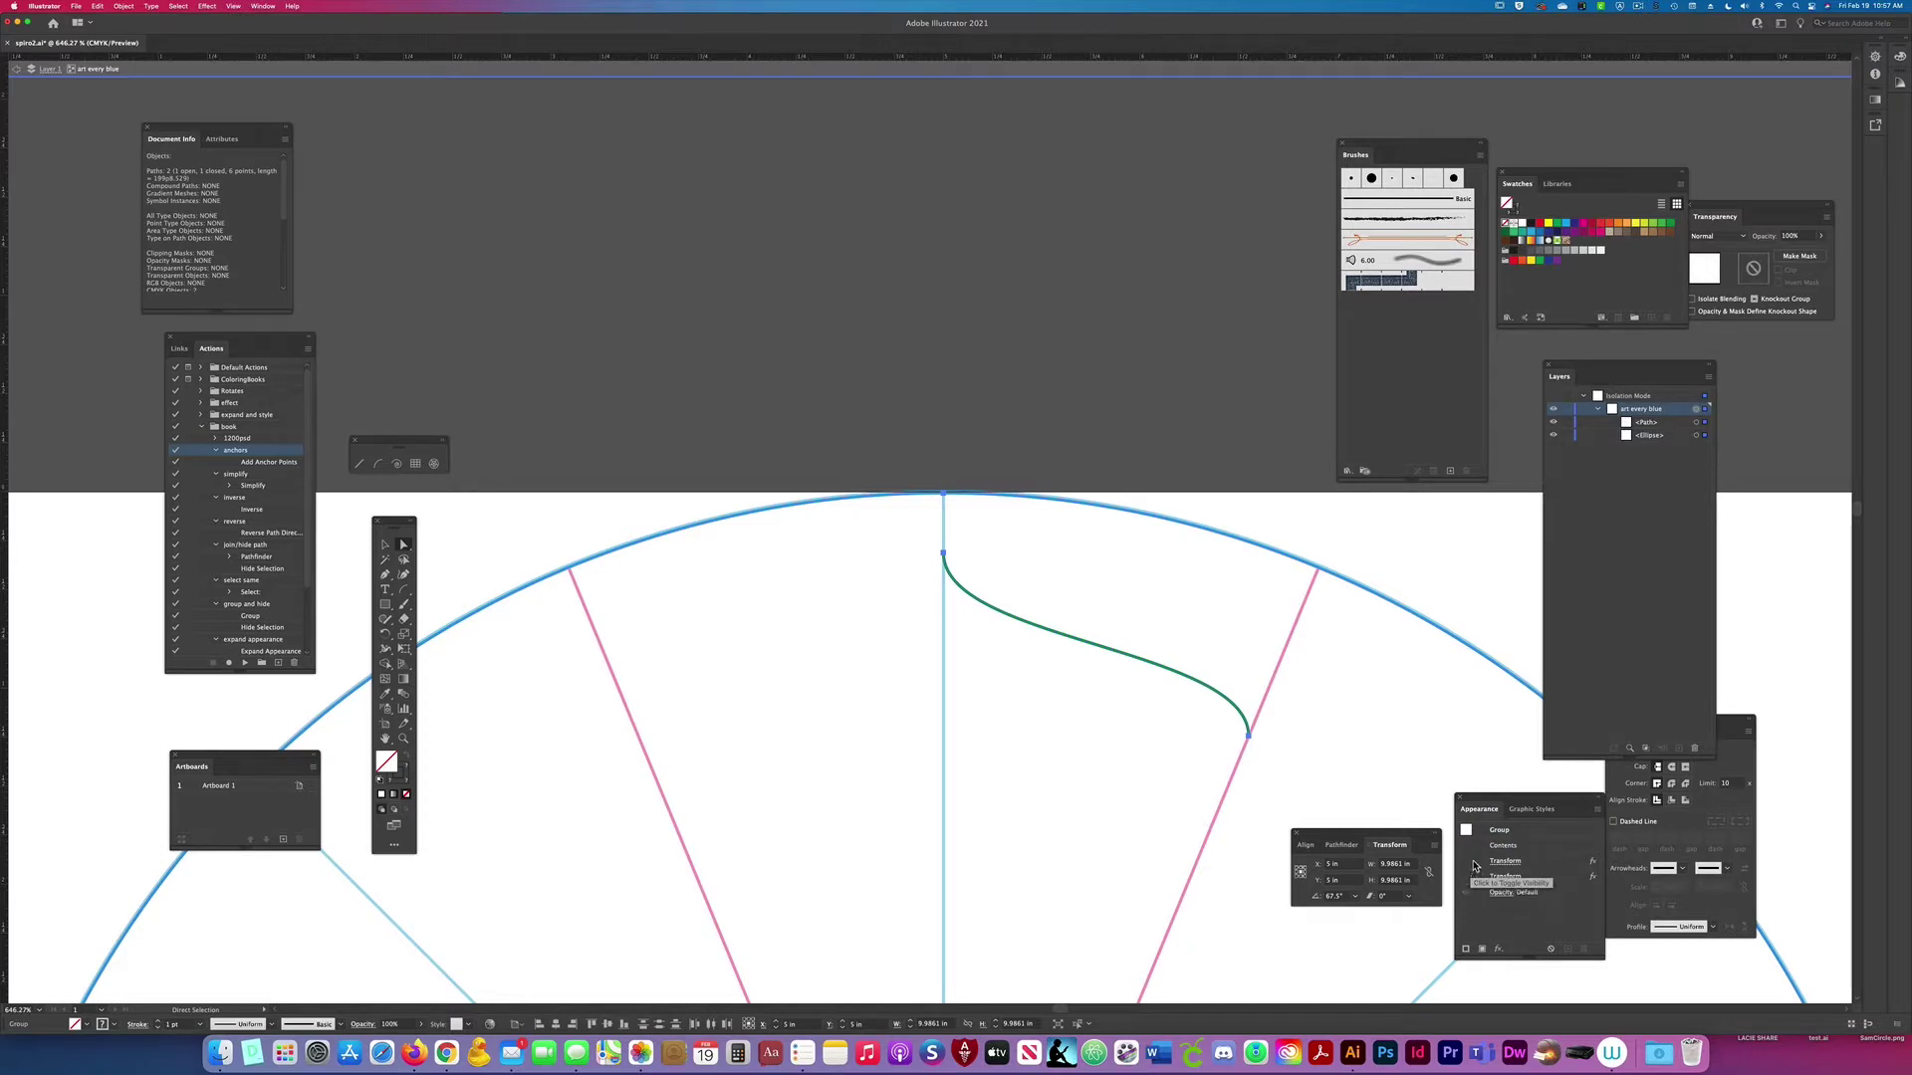
pyautogui.click(1466, 862)
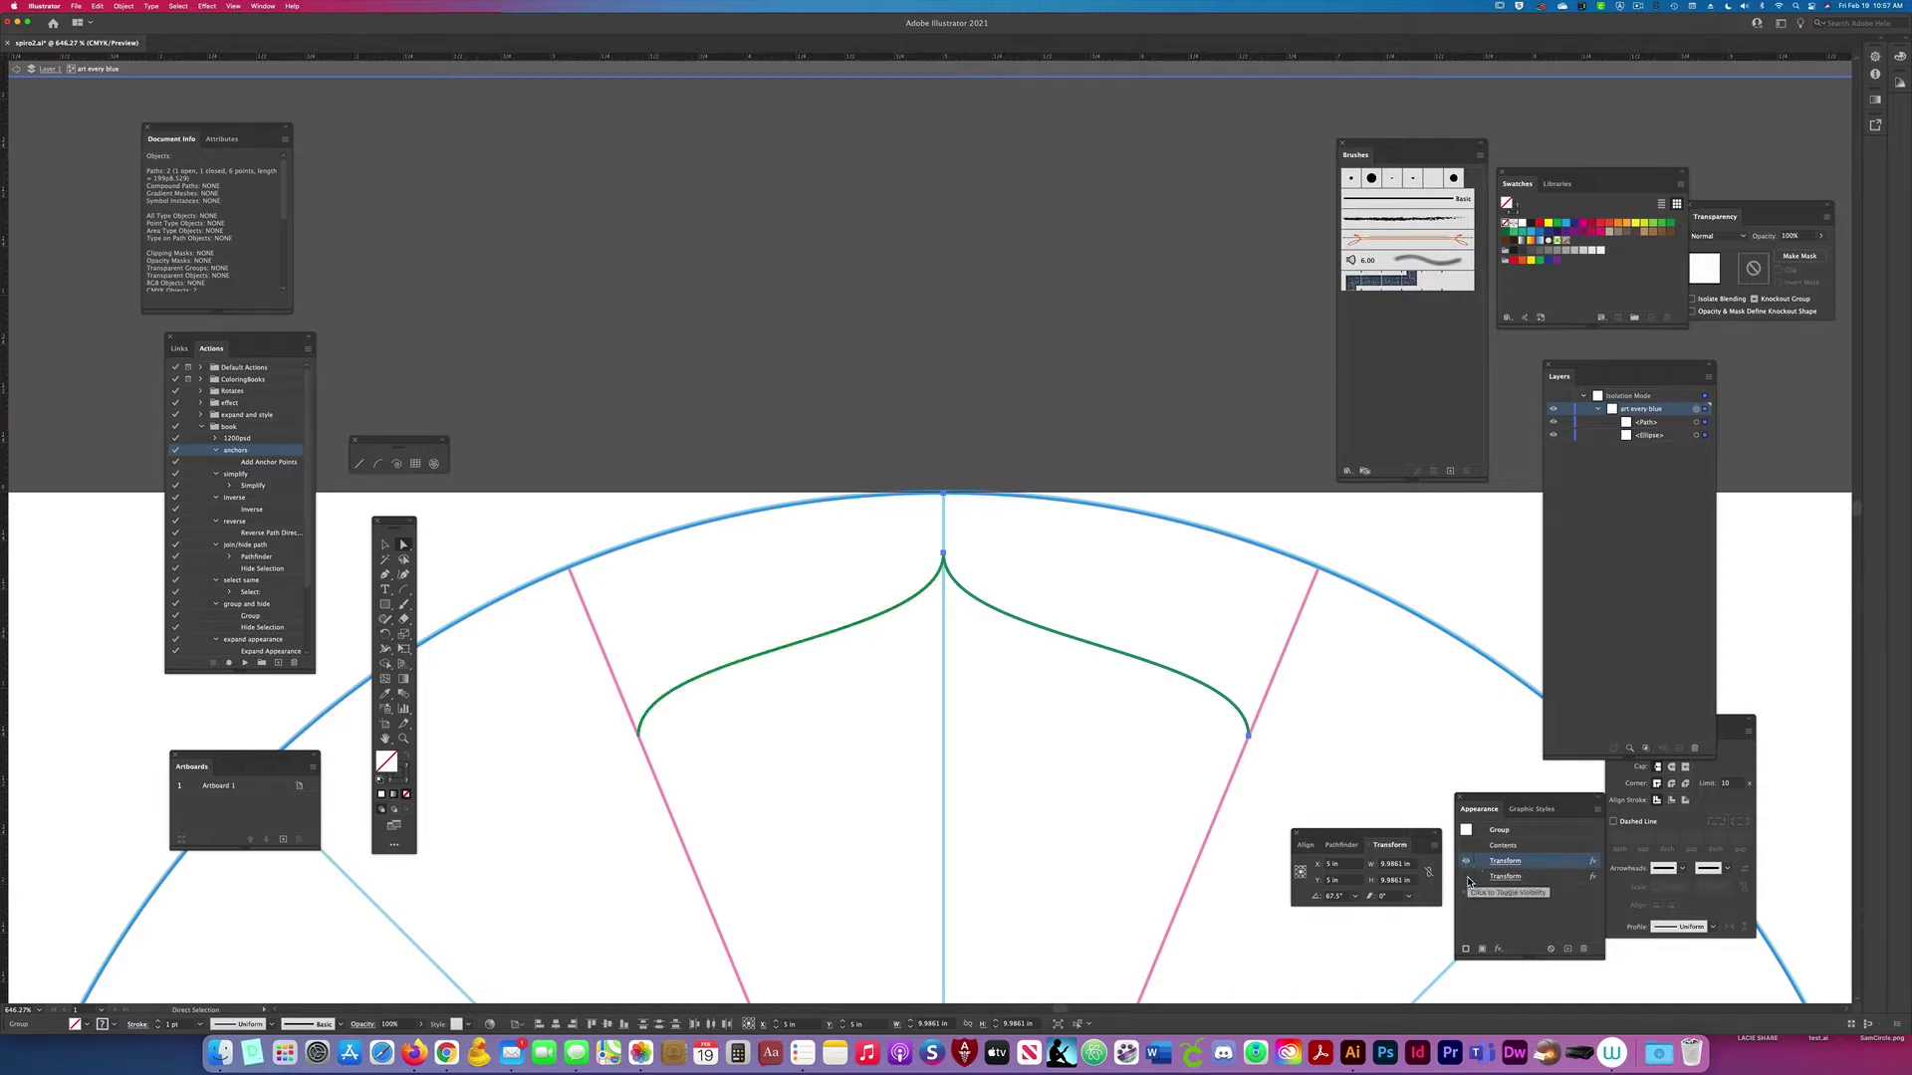
pyautogui.click(1467, 877)
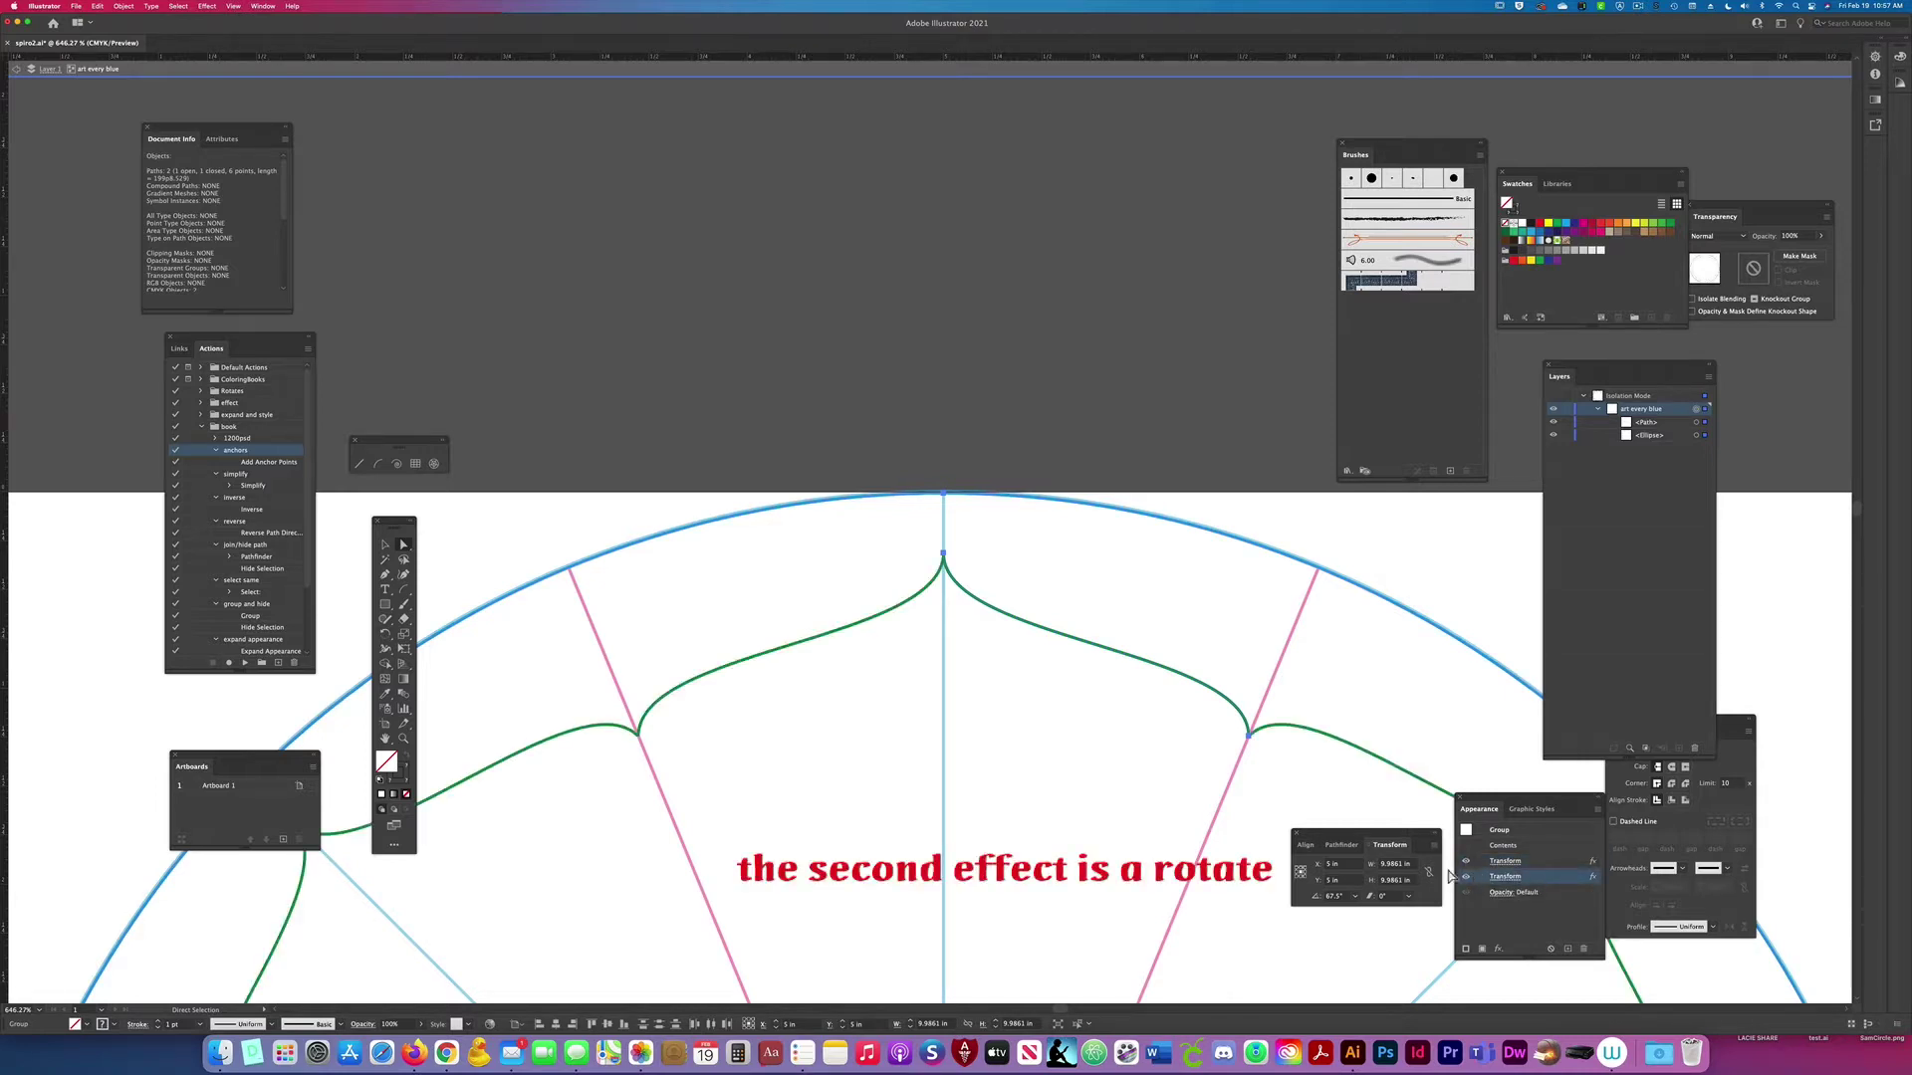
pyautogui.press('super+0')
pyautogui.press('super+minus')
pyautogui.press('super+minus')
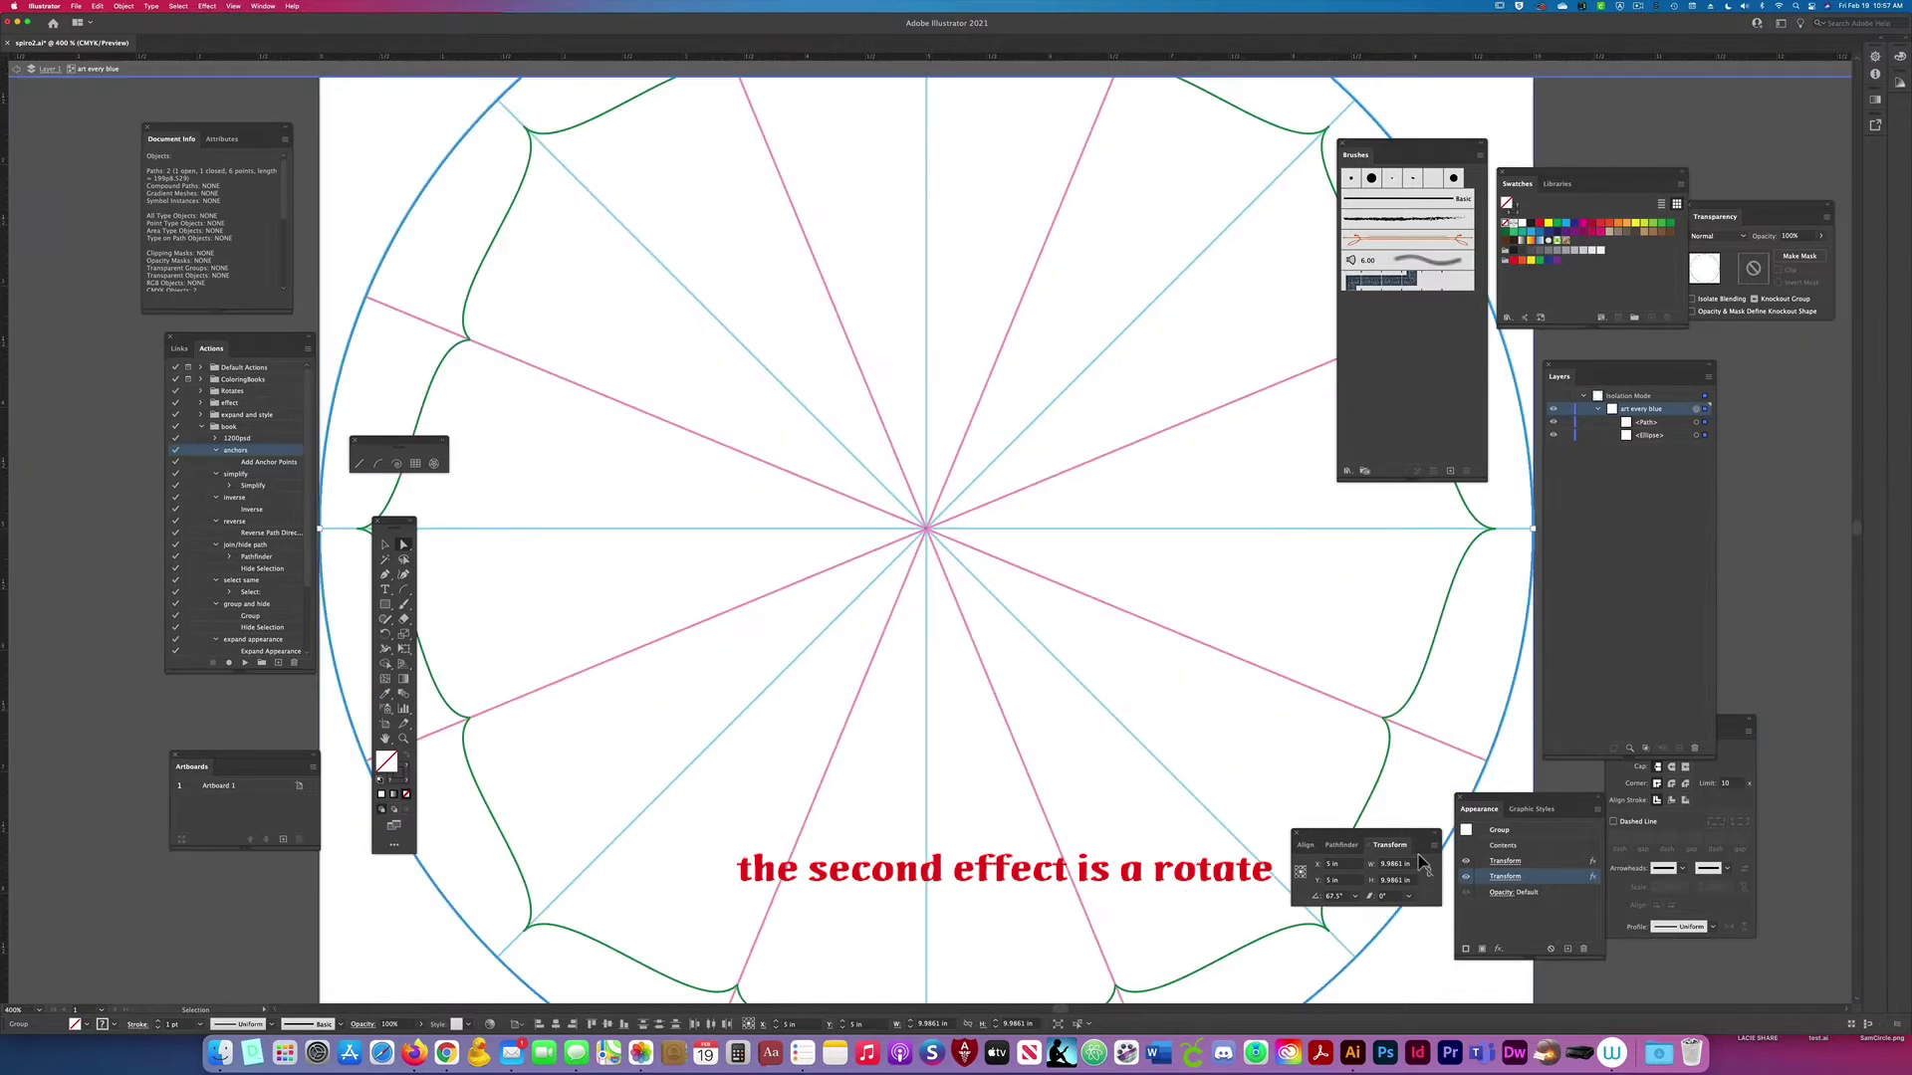
pyautogui.press('a')
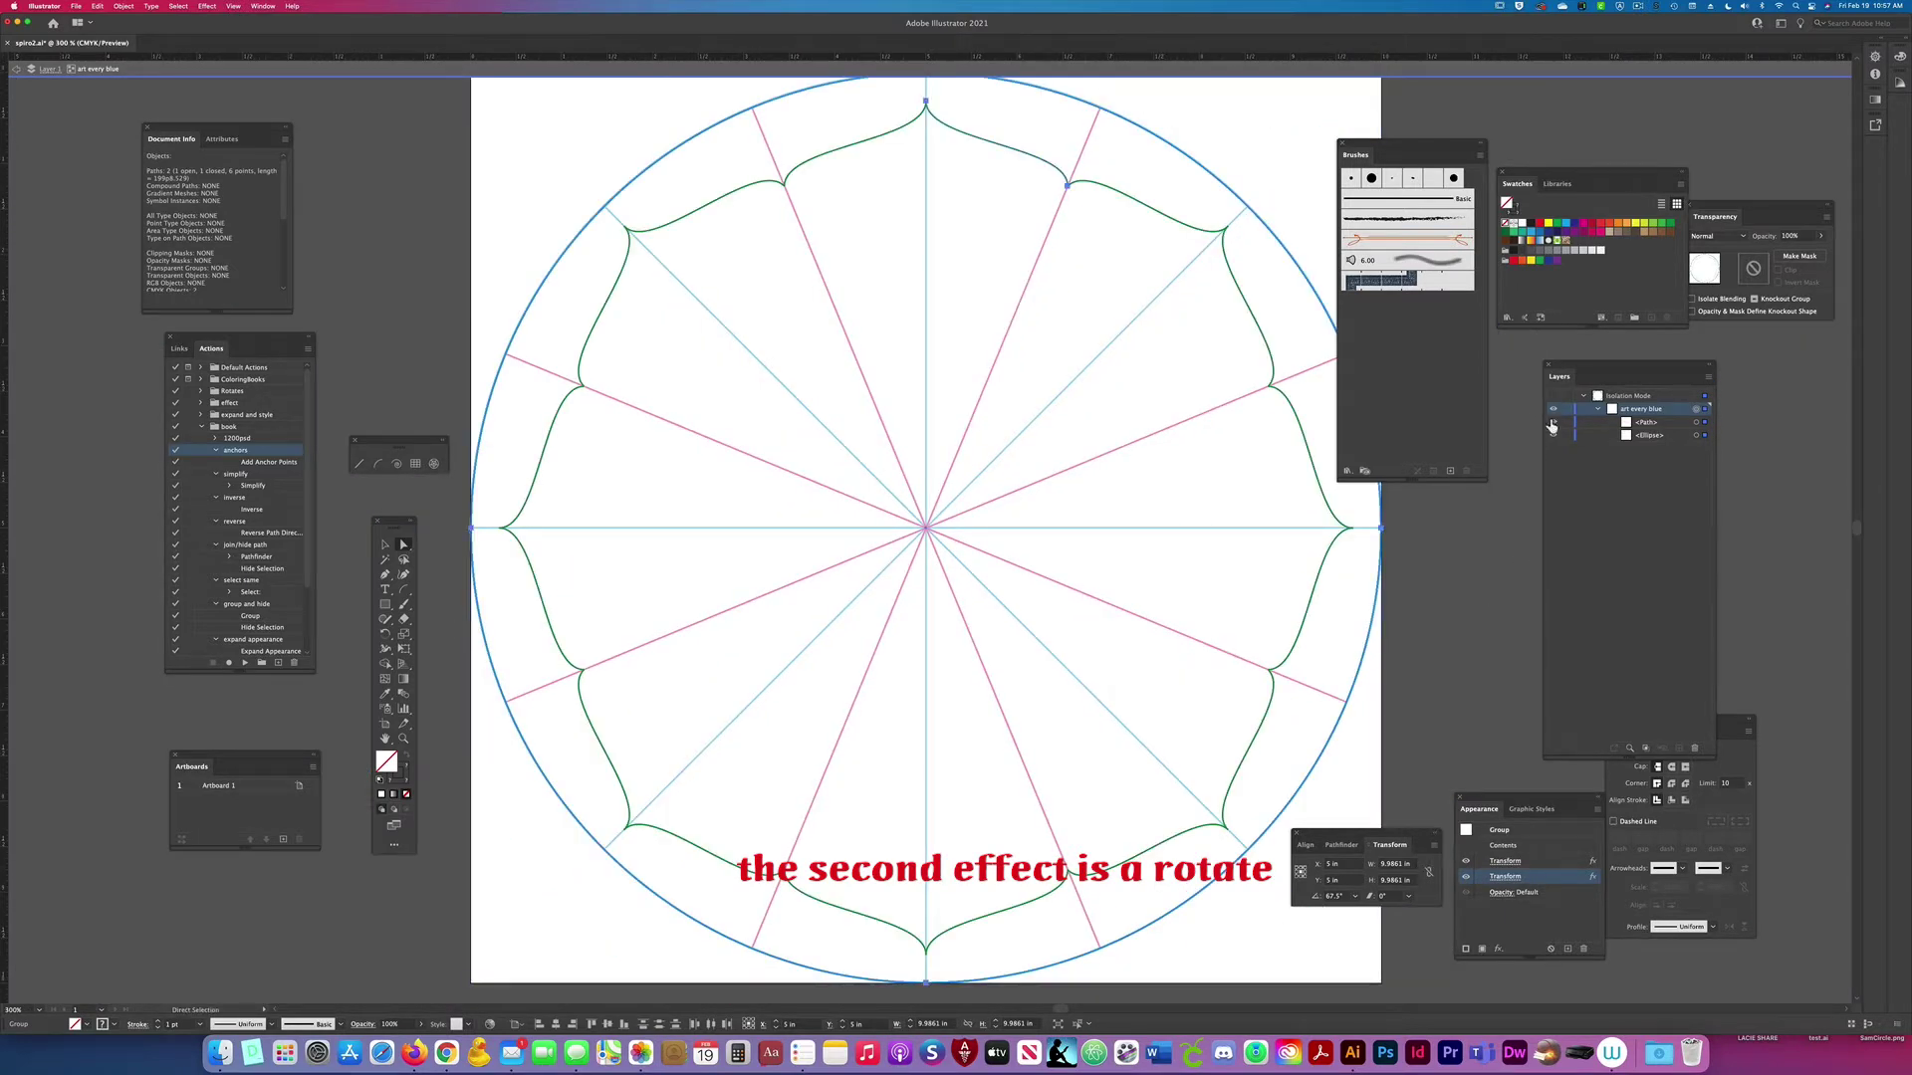
# Step: Leave isolation of art every blue with its path and ellipse visible, and hide the guides pink and guides blue groups
pyautogui.click(1552, 422)
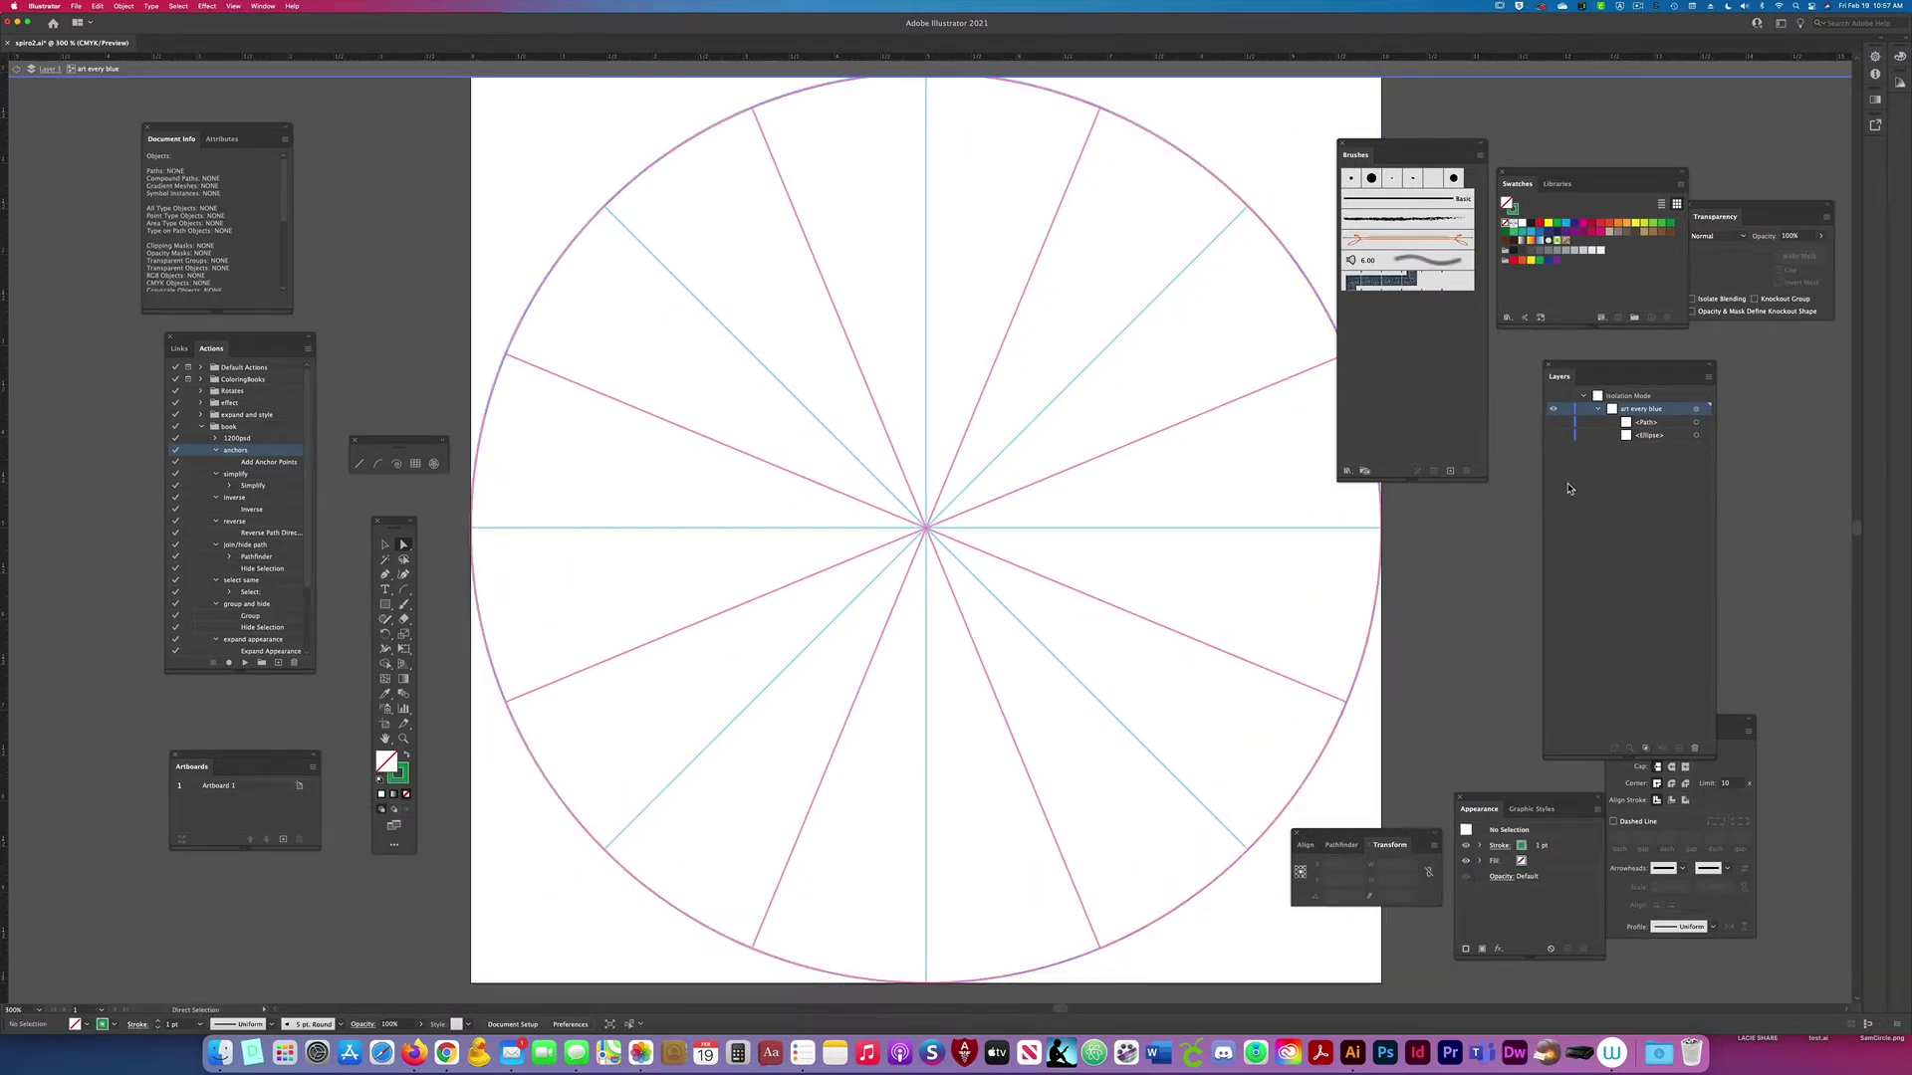
pyautogui.click(1553, 422)
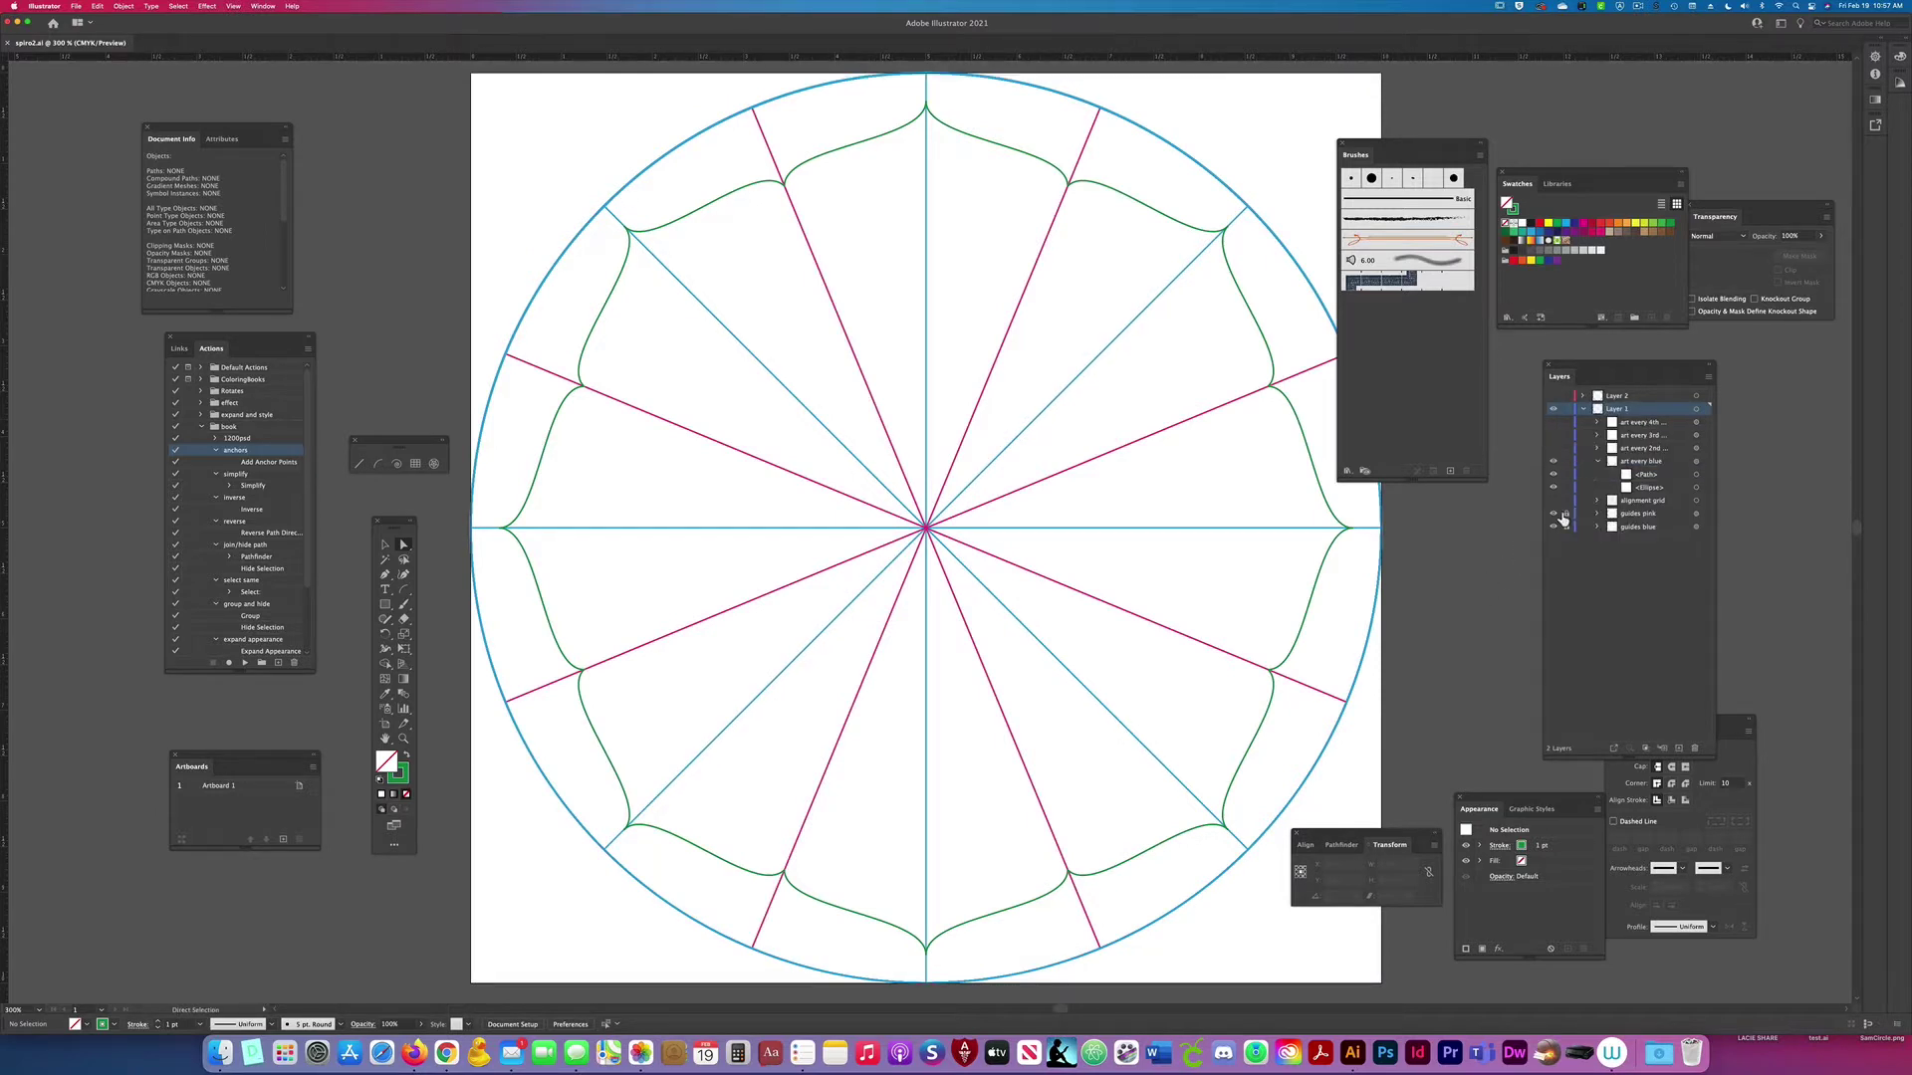
pyautogui.moveTo(1554, 514); pyautogui.dragTo(1554, 528)
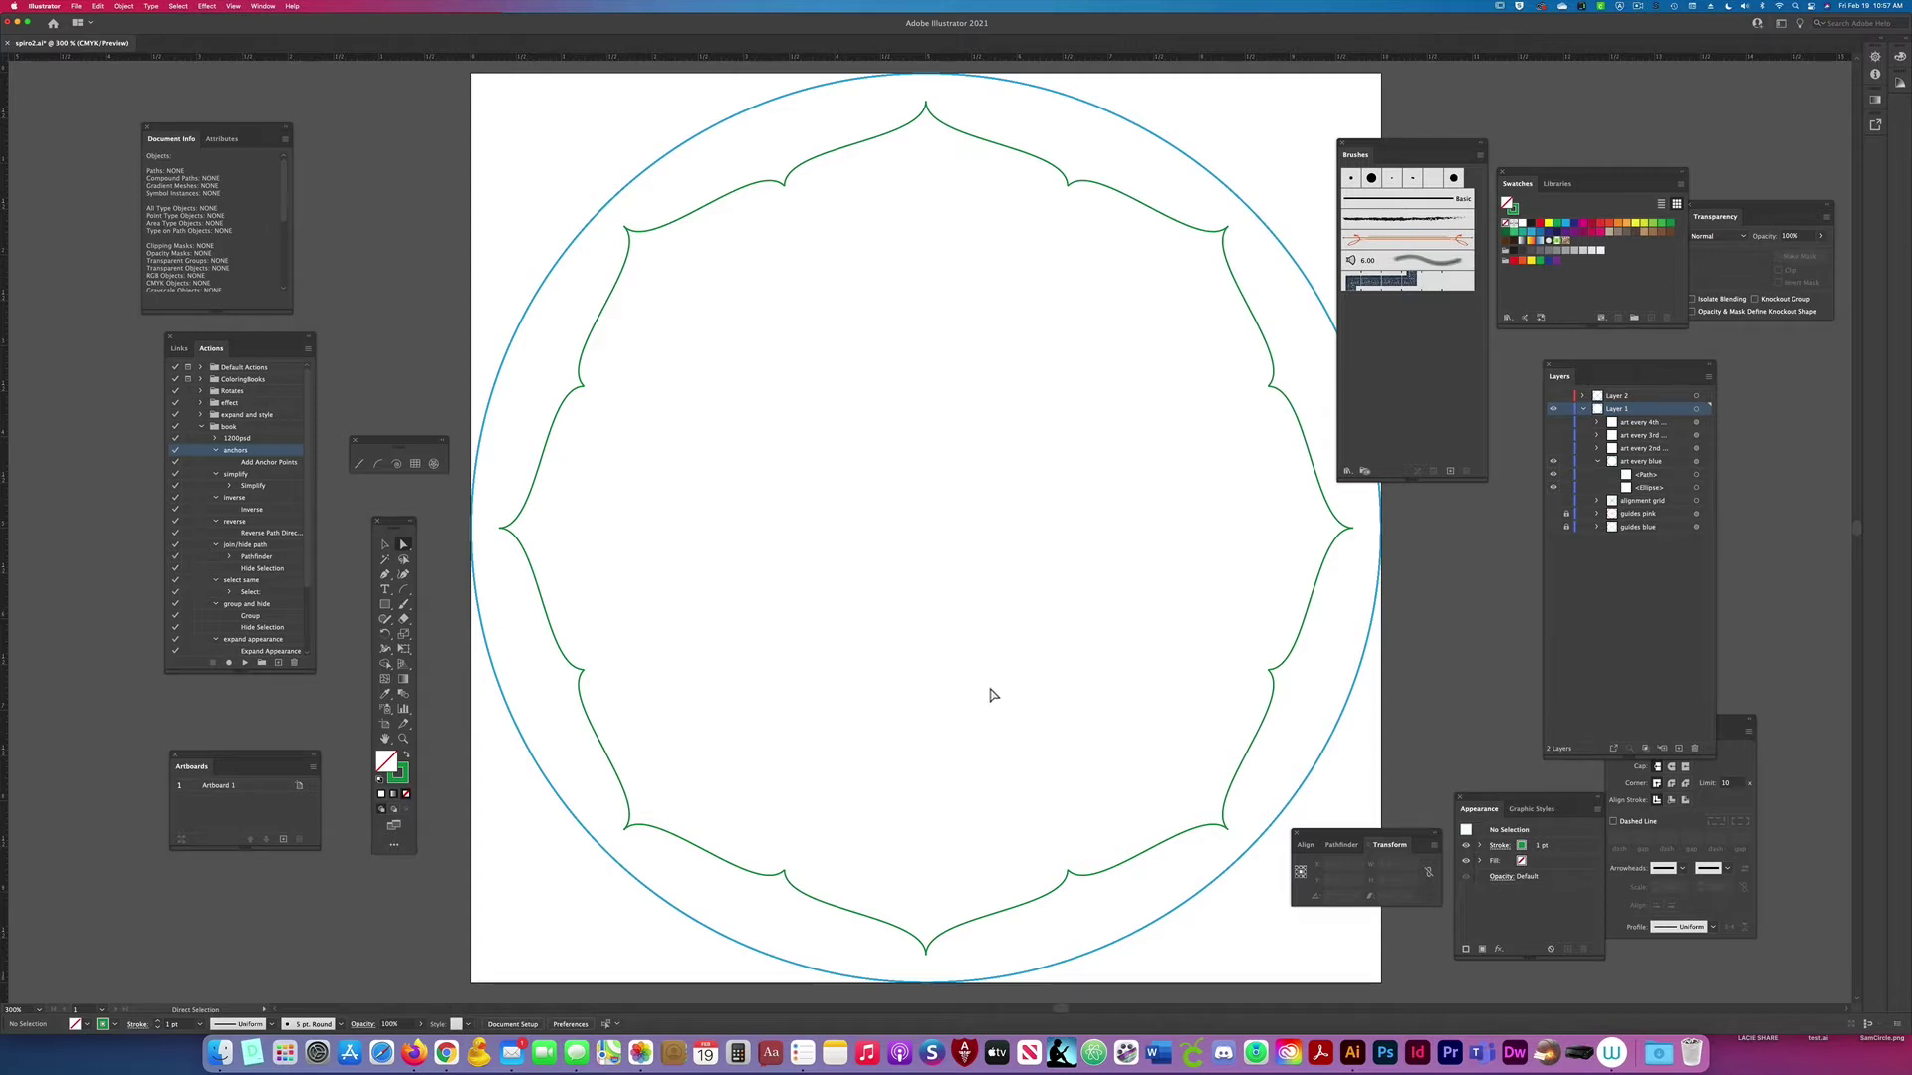
# Step: Set the opacity of the circles in all four art groups to 0%, leaving only the art every blue group visible
pyautogui.click(1364, 660)
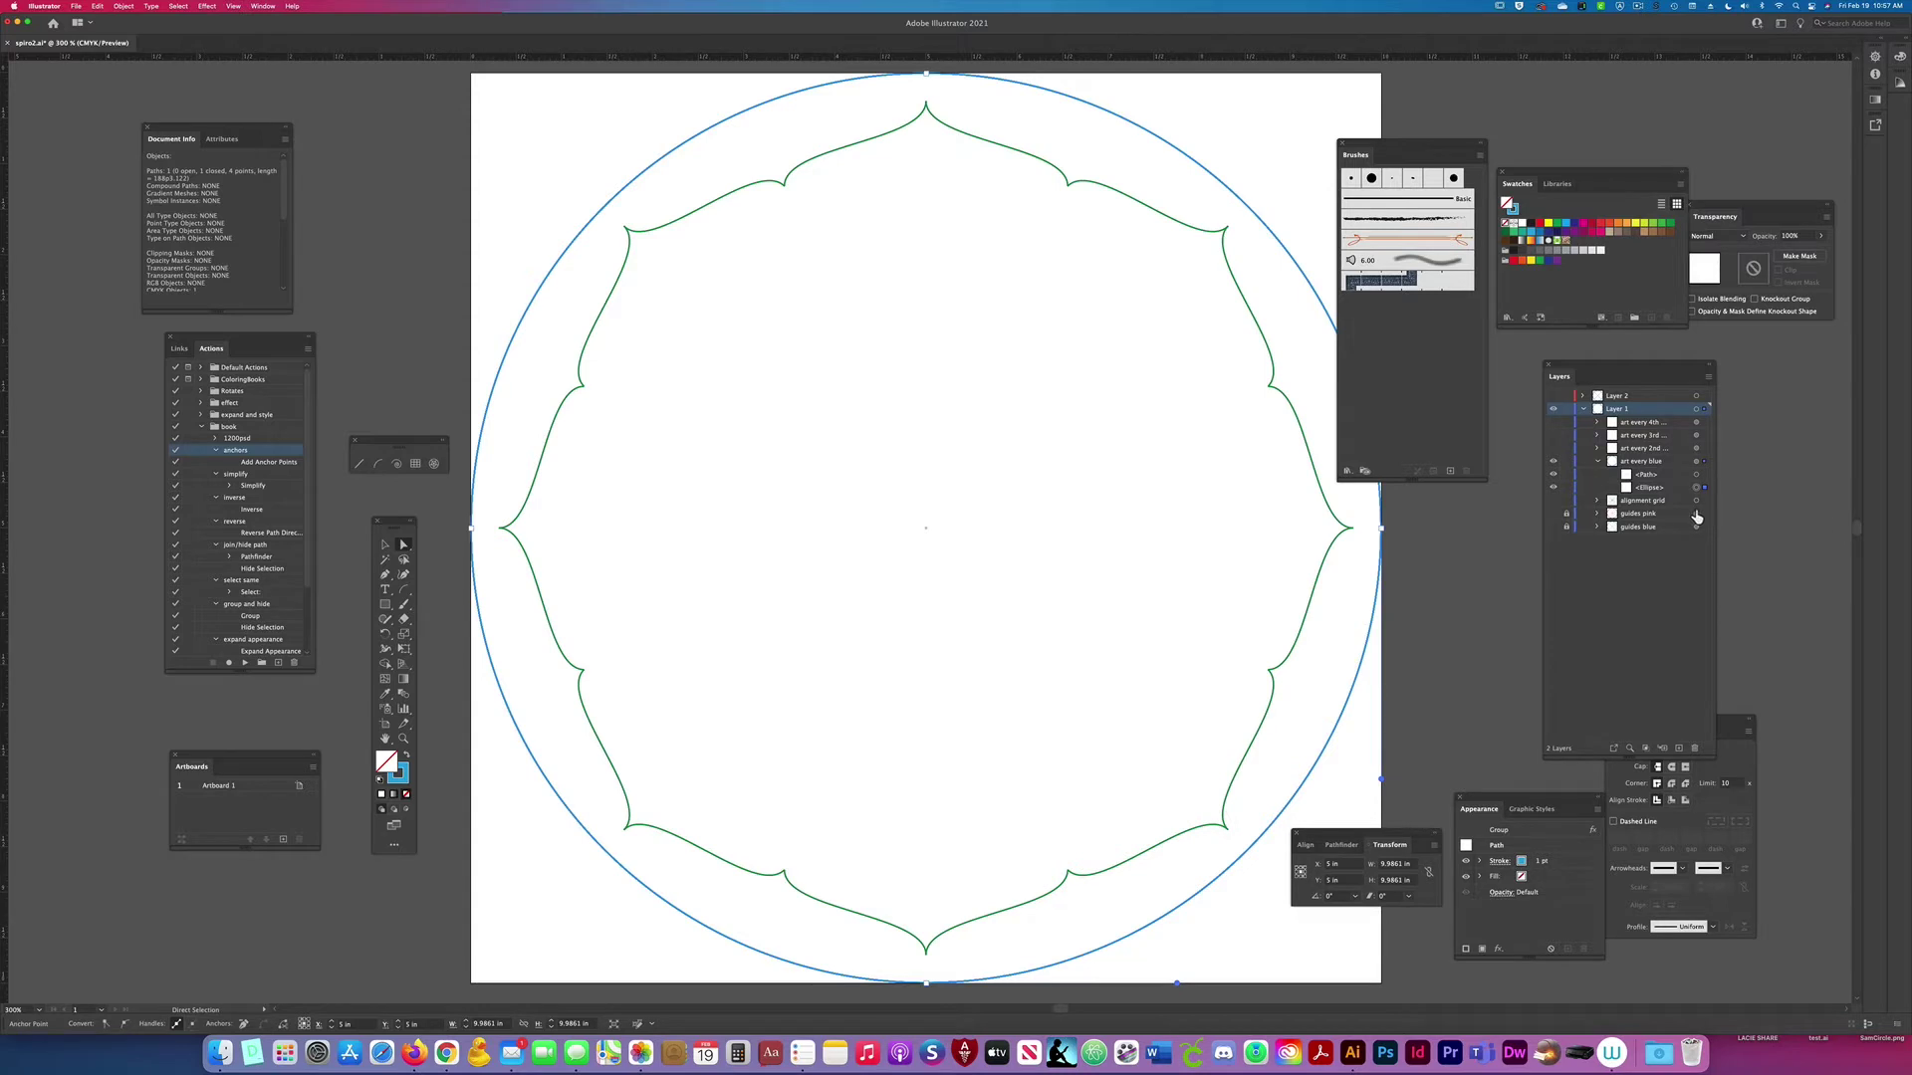
pyautogui.click(1554, 423)
pyautogui.press('super+a')
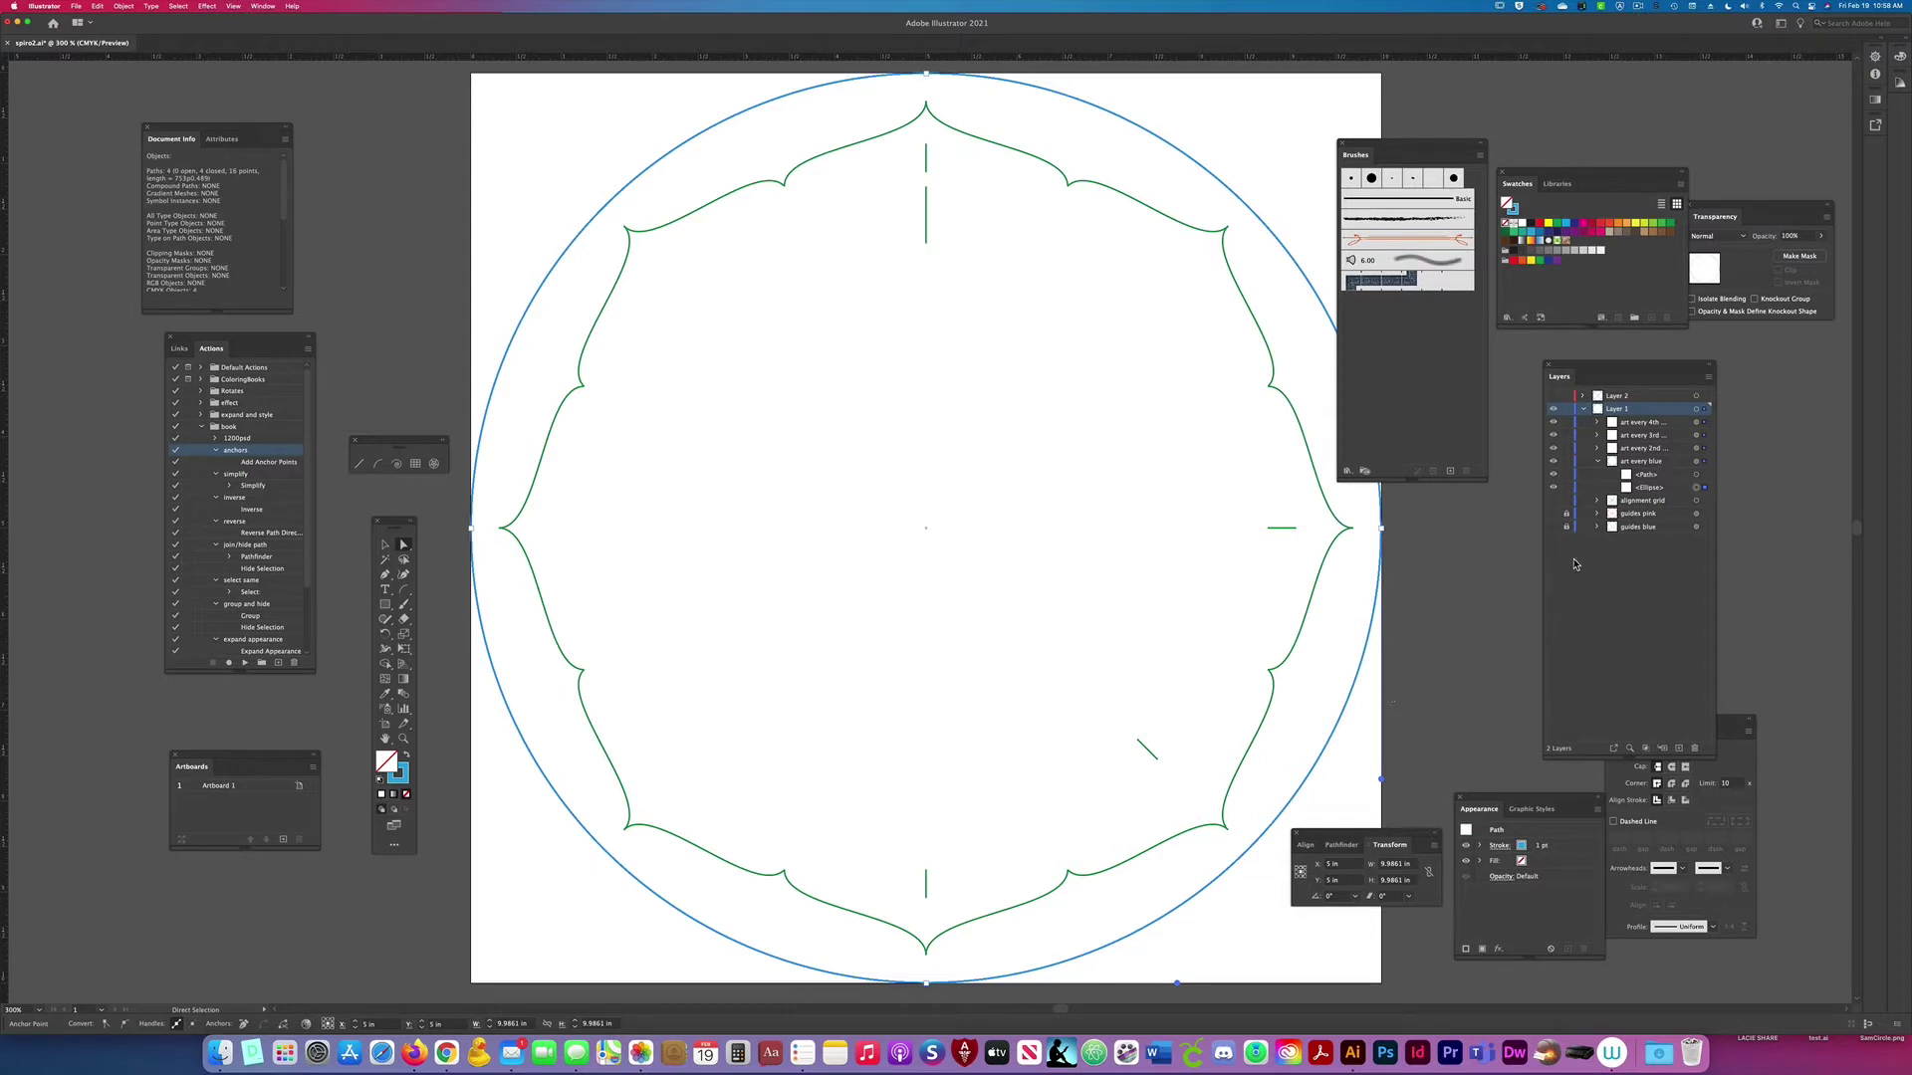
pyautogui.click(1791, 236)
pyautogui.write('0')
pyautogui.press('Return')
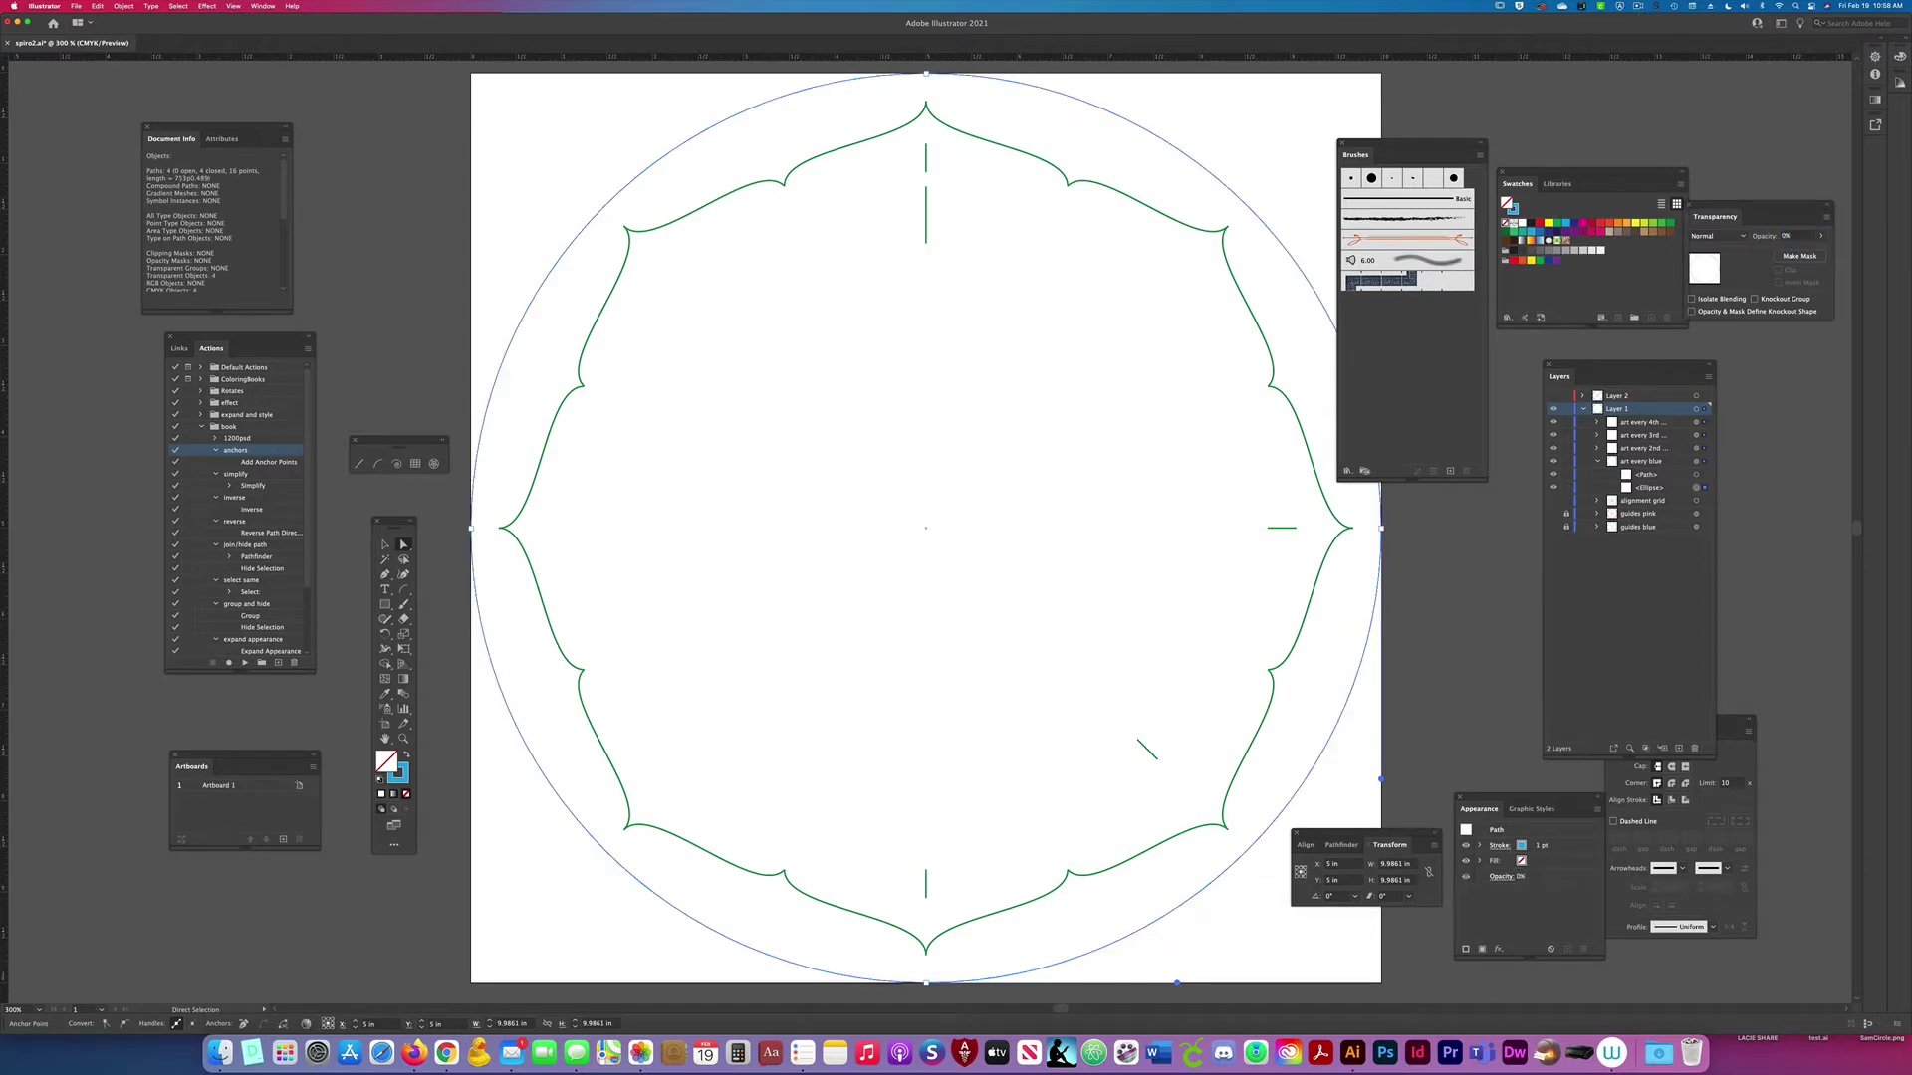
pyautogui.click(1468, 687)
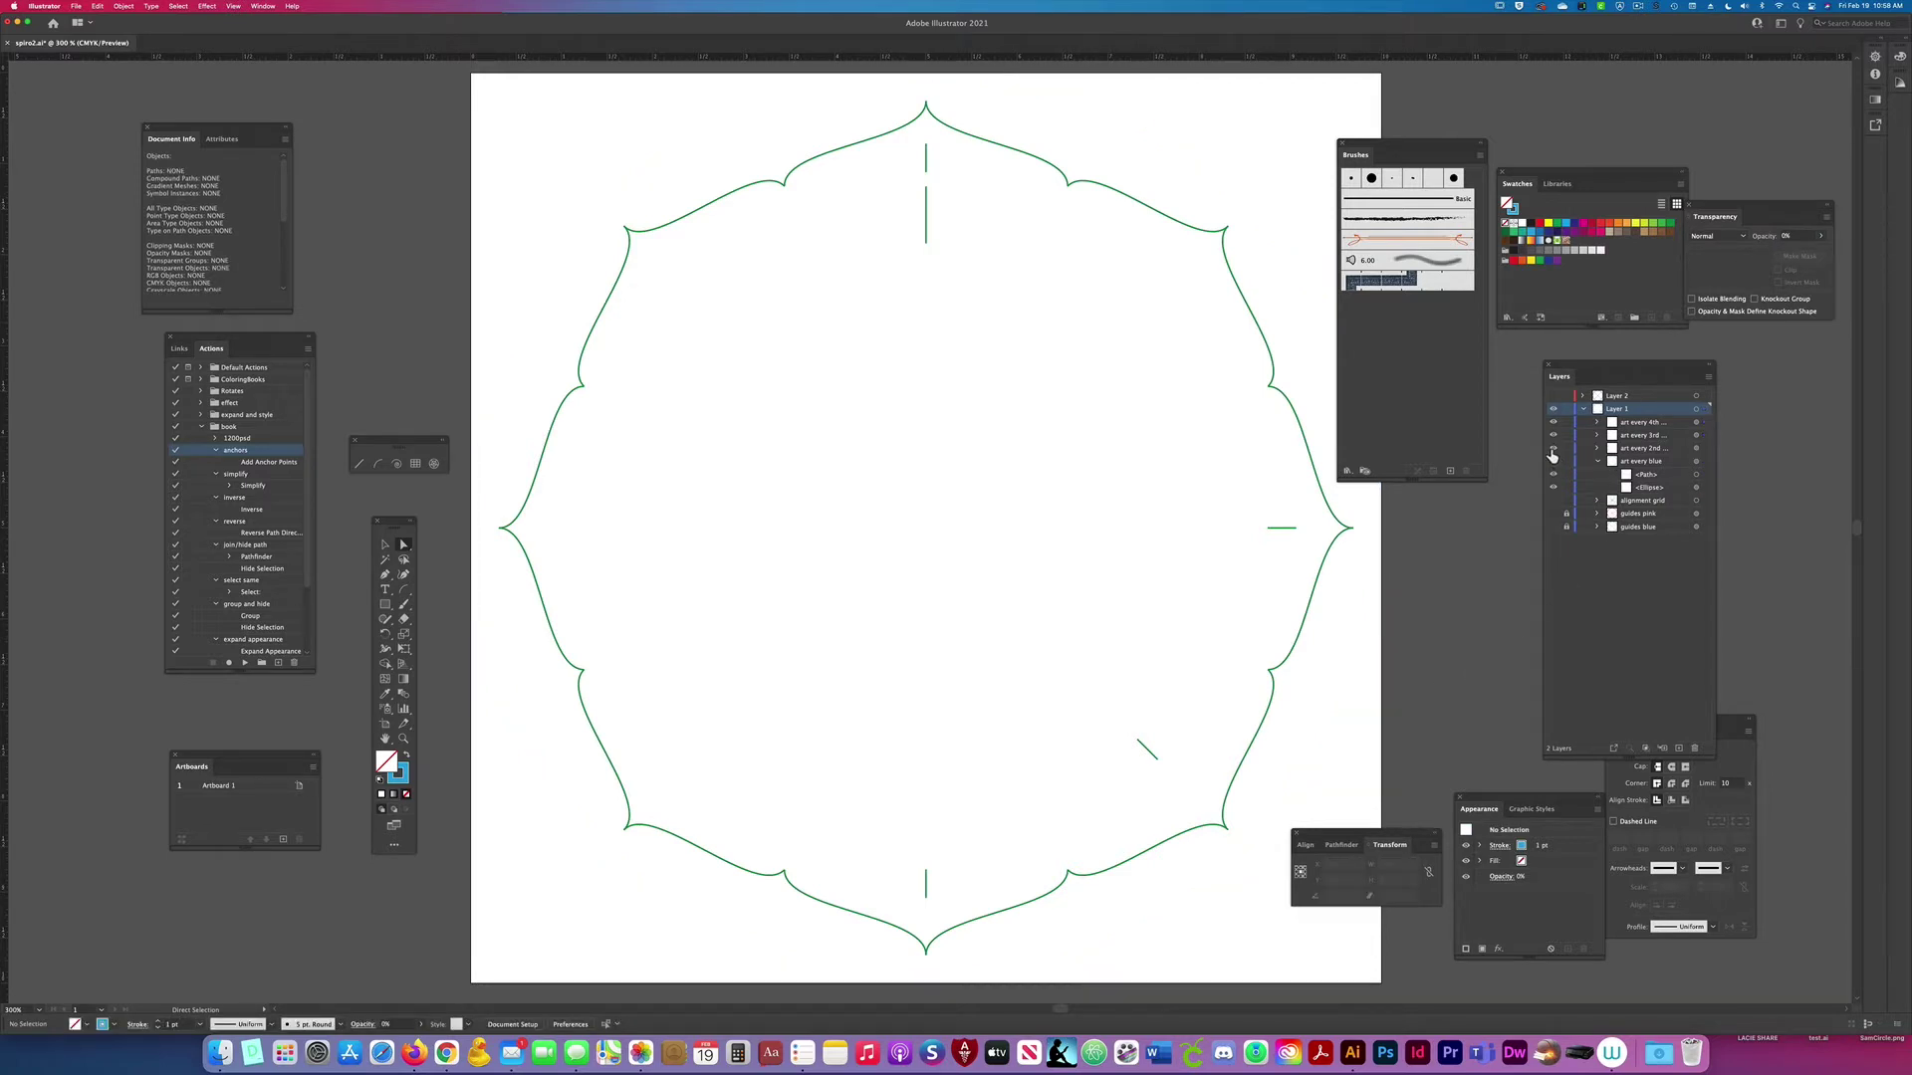
pyautogui.moveTo(1553, 451); pyautogui.dragTo(1553, 419)
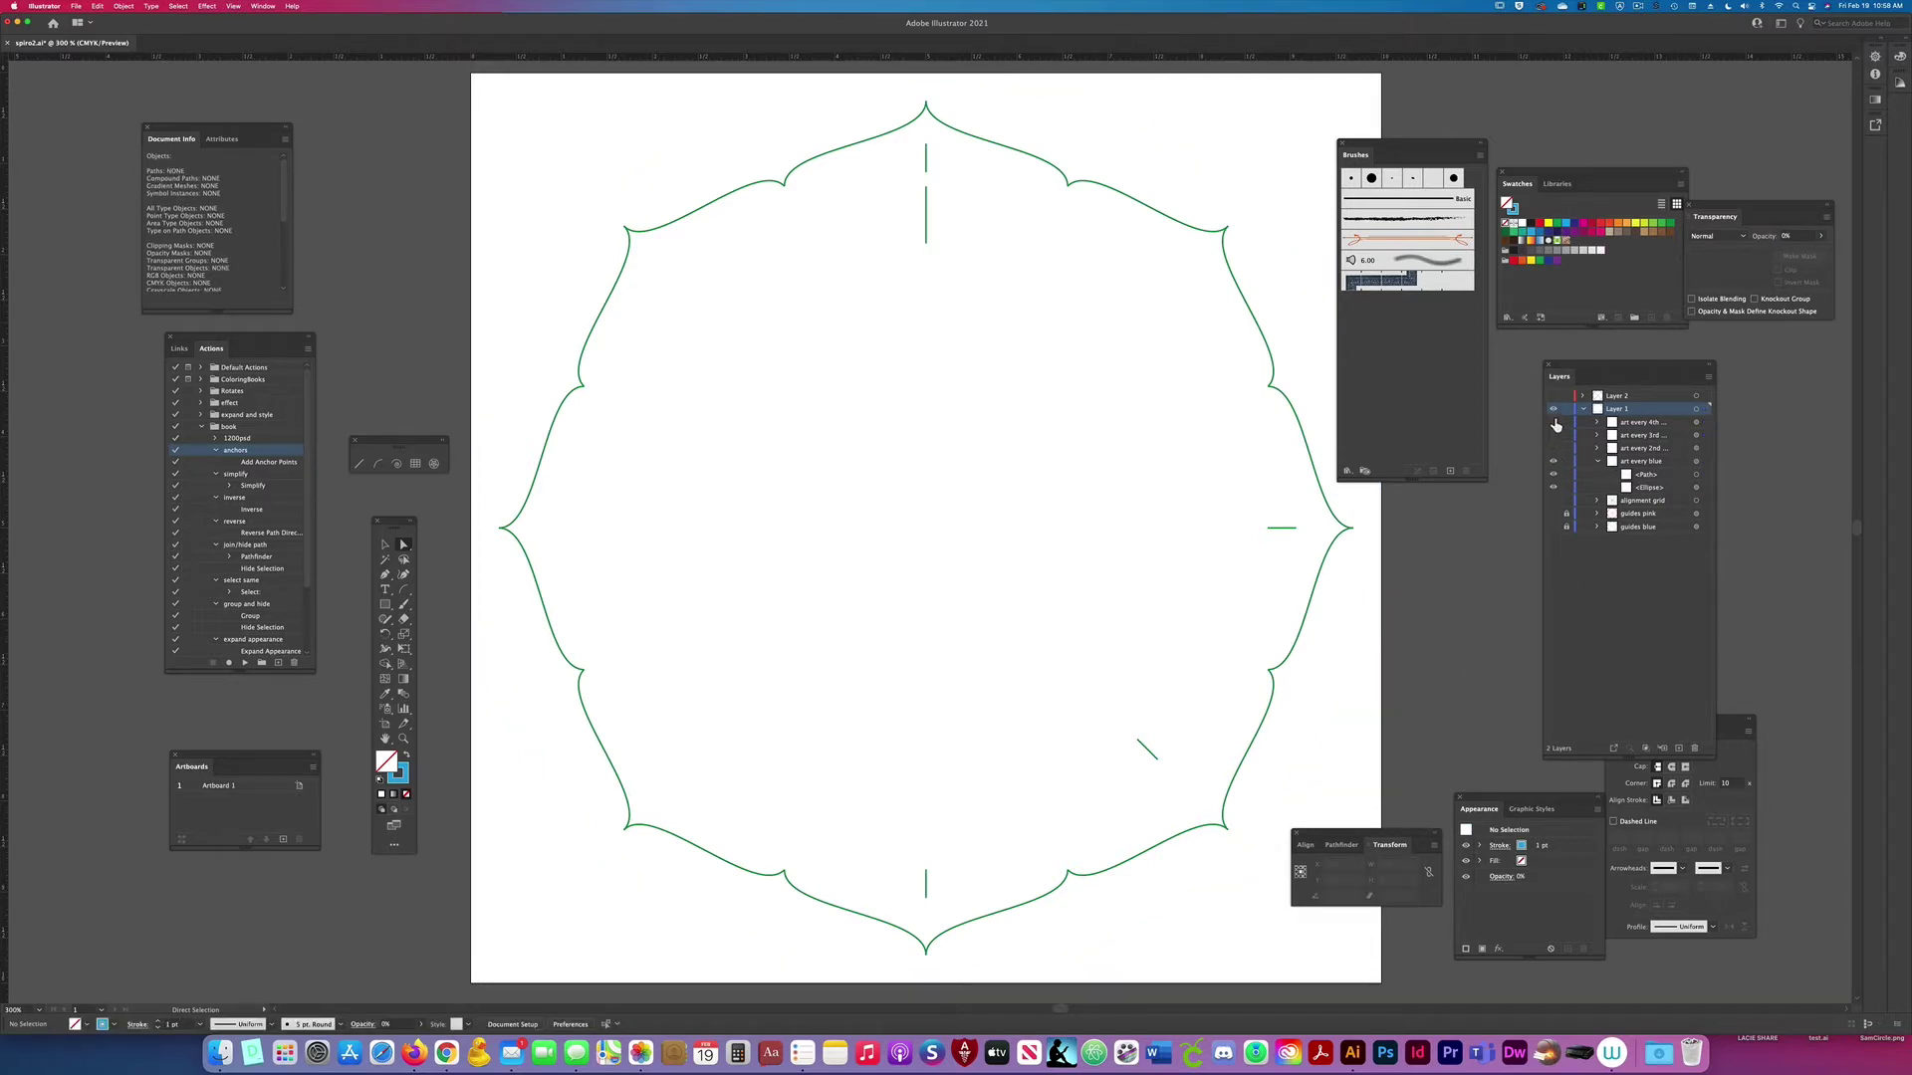
# Step: Target the art every blue group and show the guides pink and guides blue groups behind it
pyautogui.click(1703, 463)
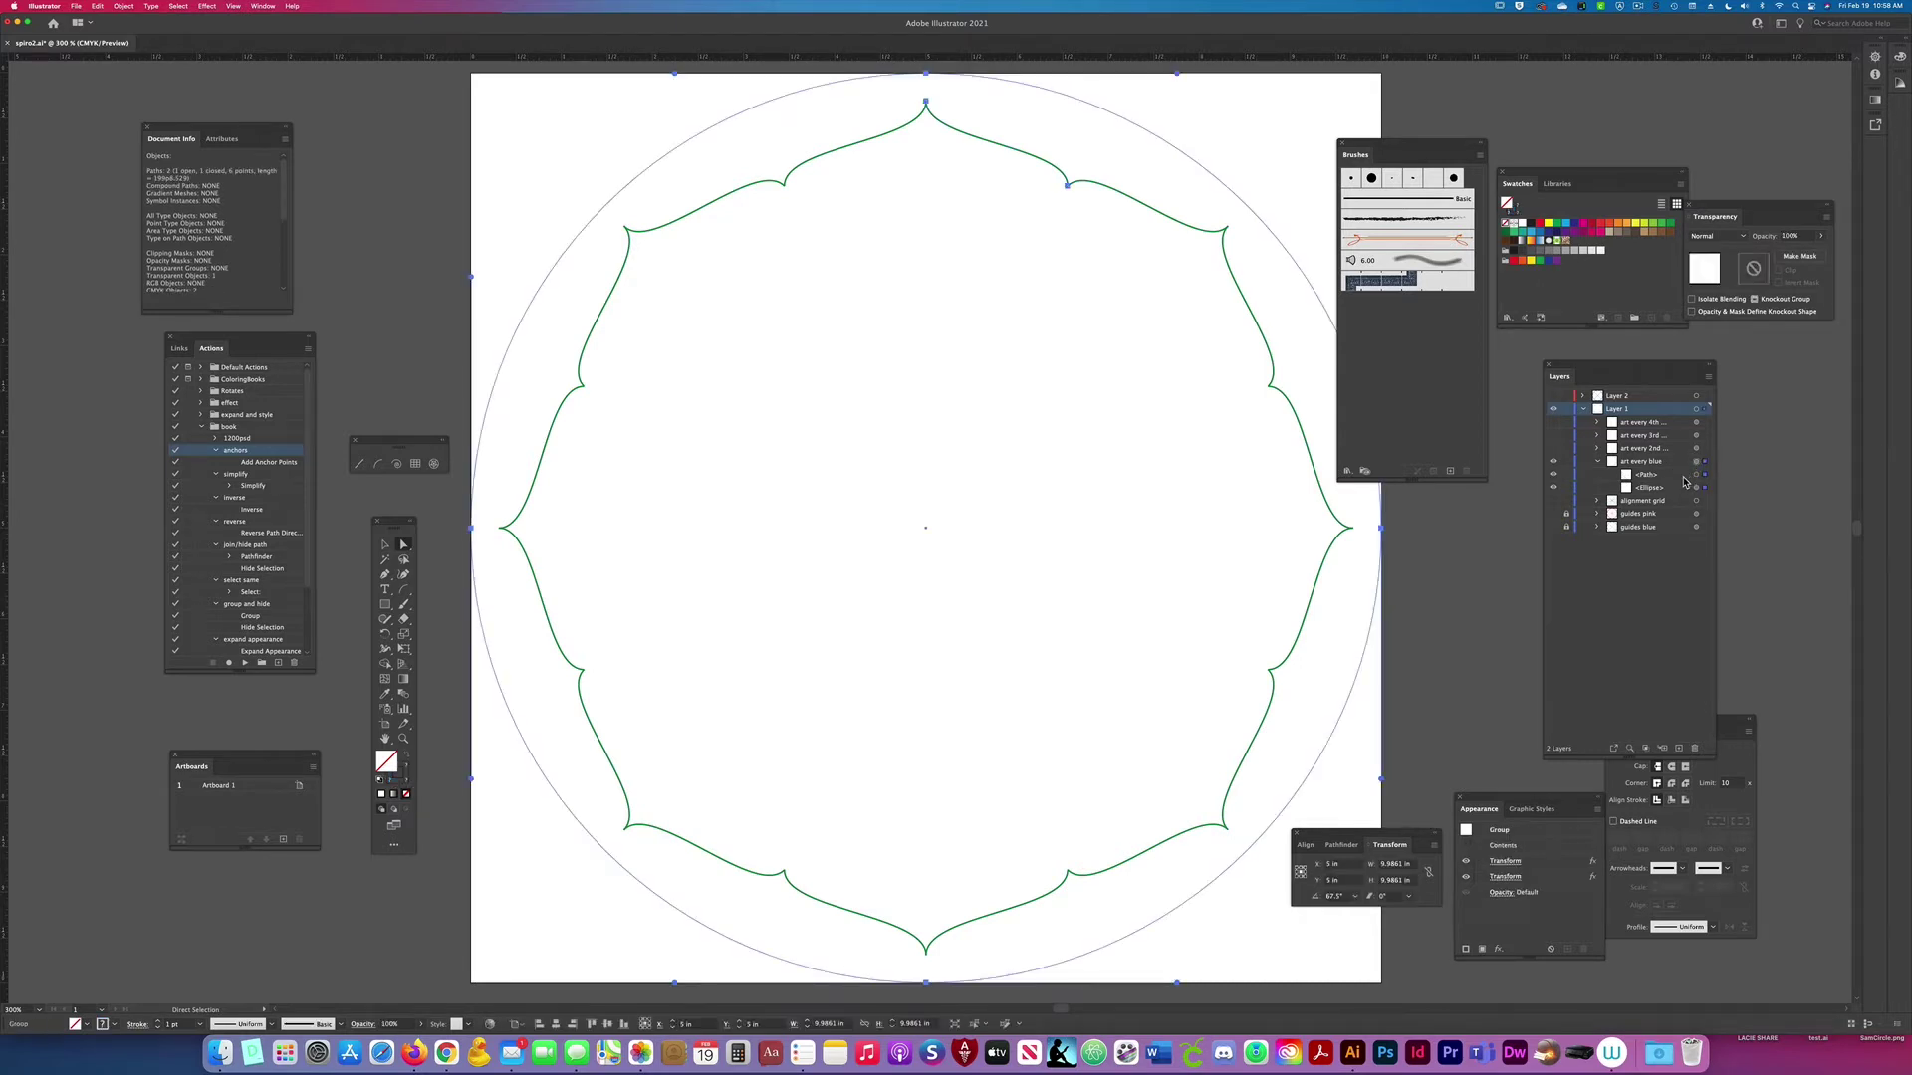
pyautogui.click(1552, 514)
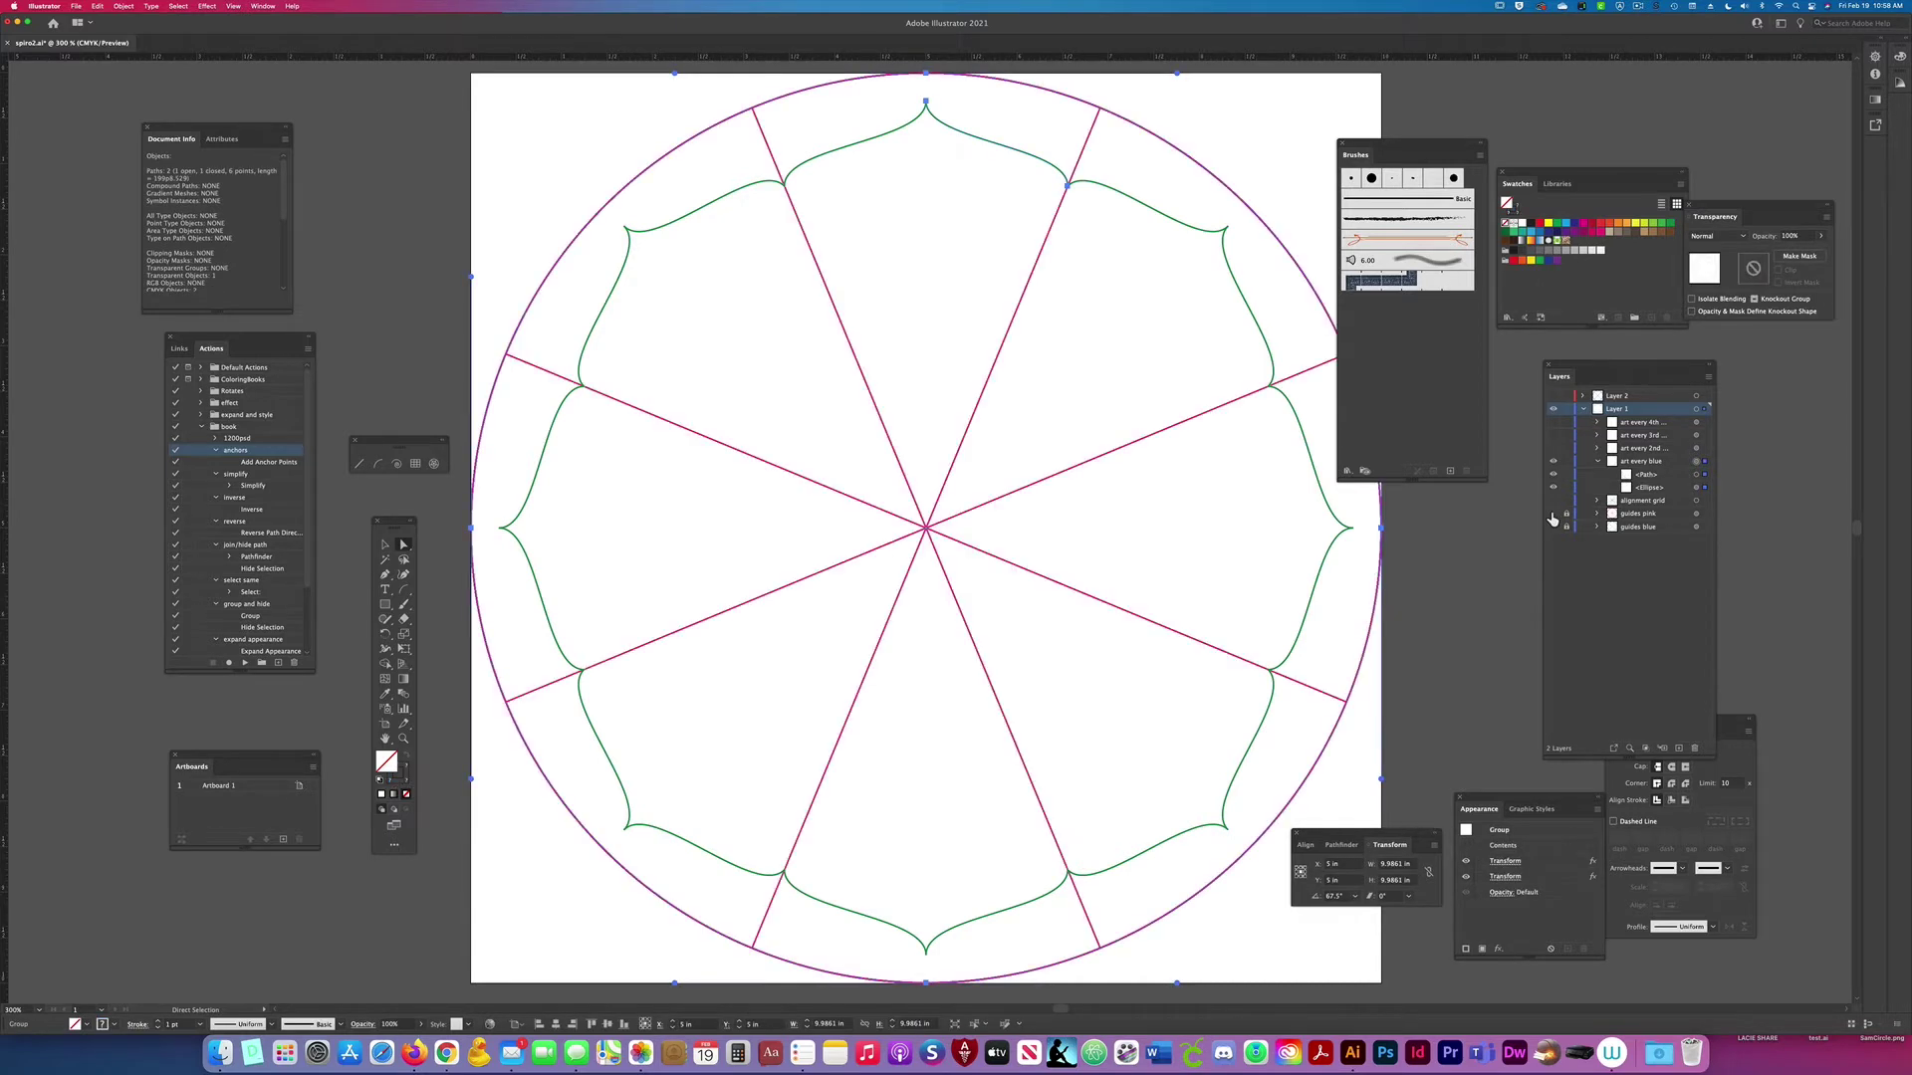
pyautogui.click(1553, 515)
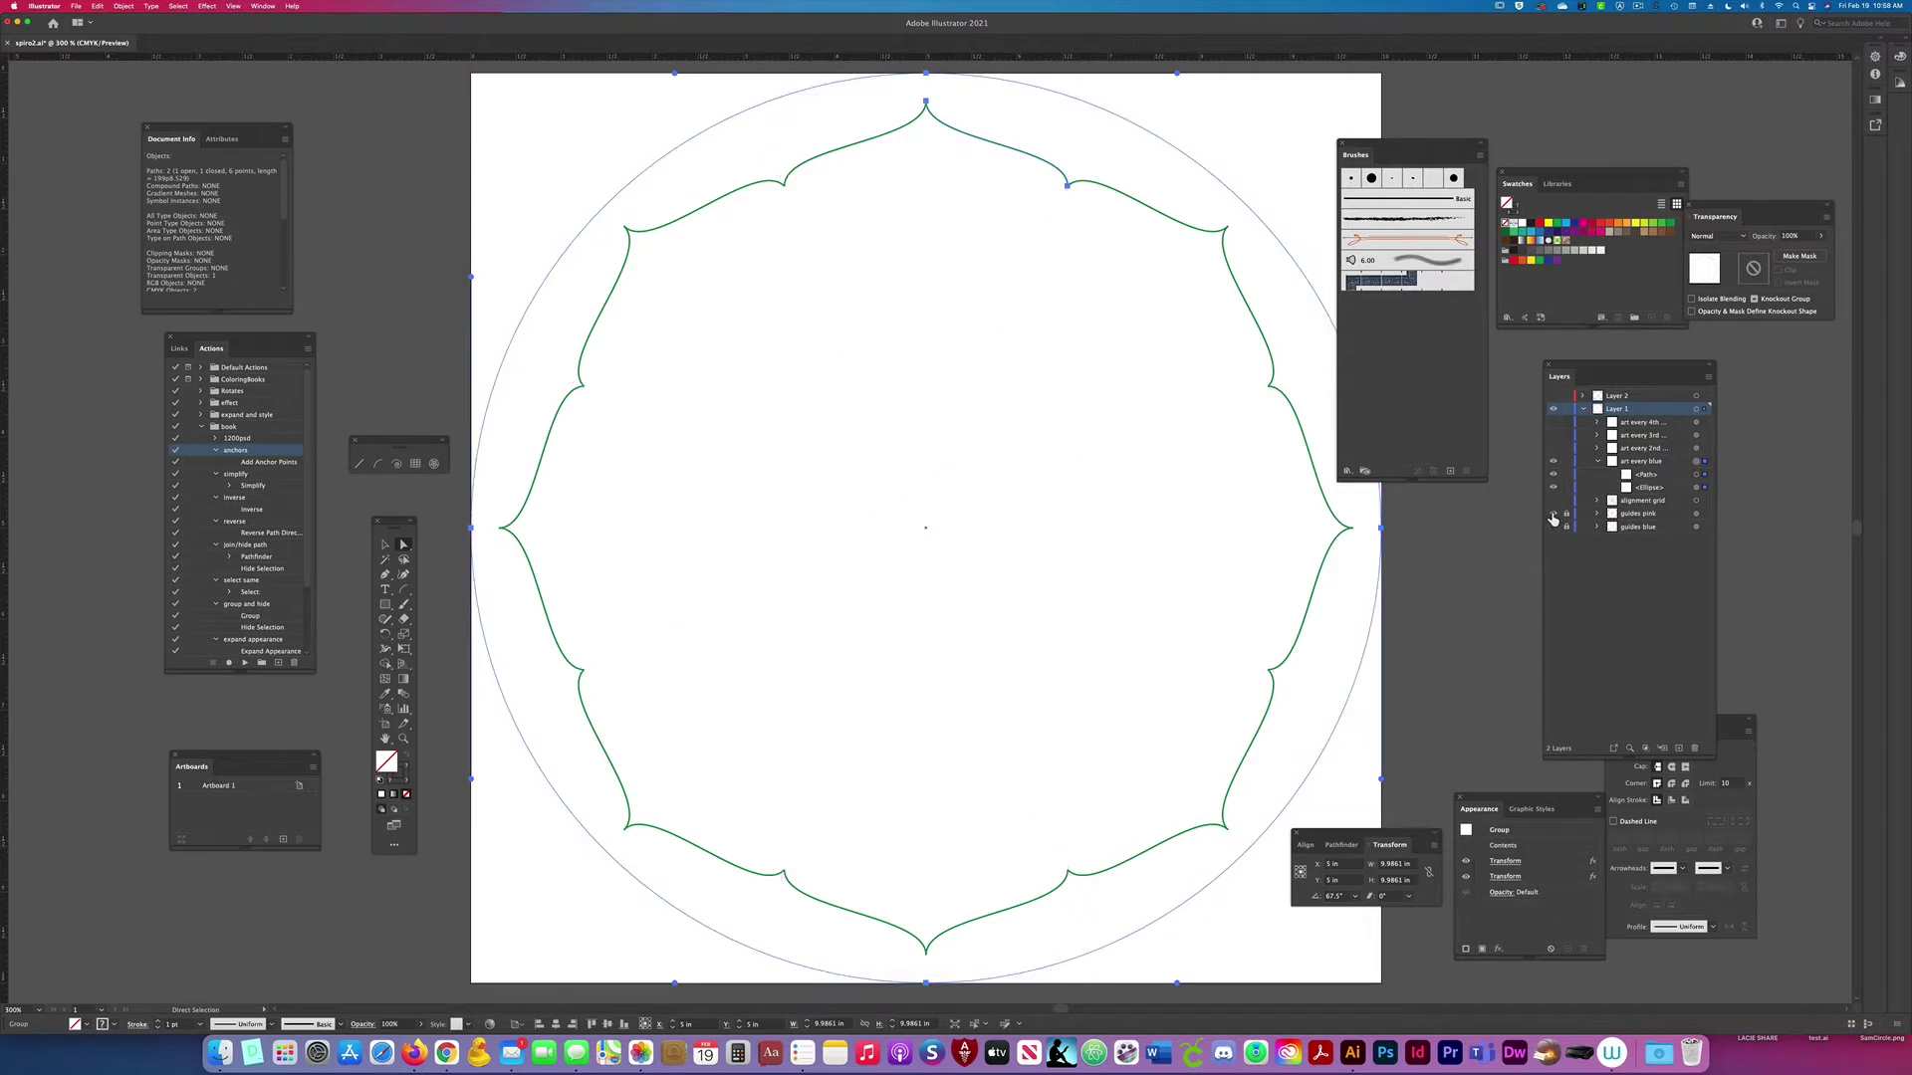
pyautogui.click(1553, 513)
pyautogui.click(1552, 527)
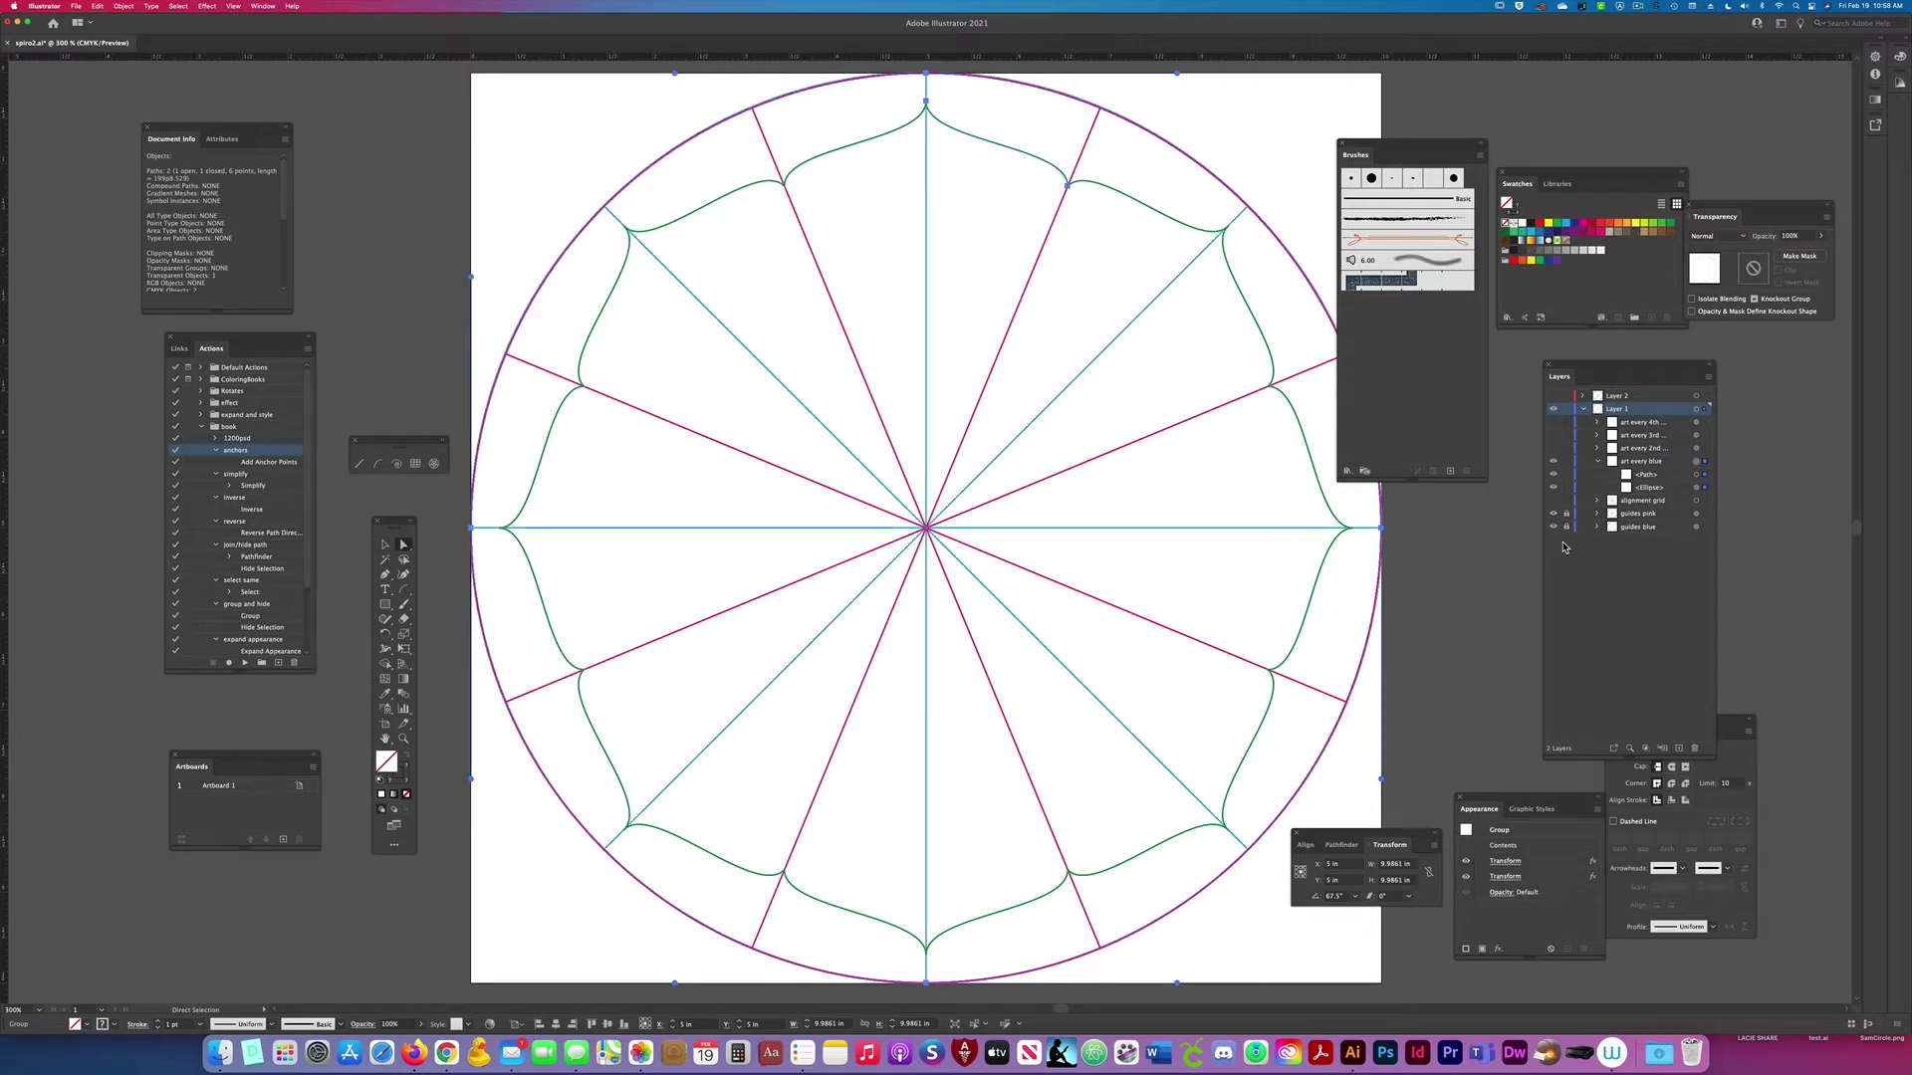
# Step: Duplicate the S-curve path in place inside art every blue and hide the original
pyautogui.click(1704, 476)
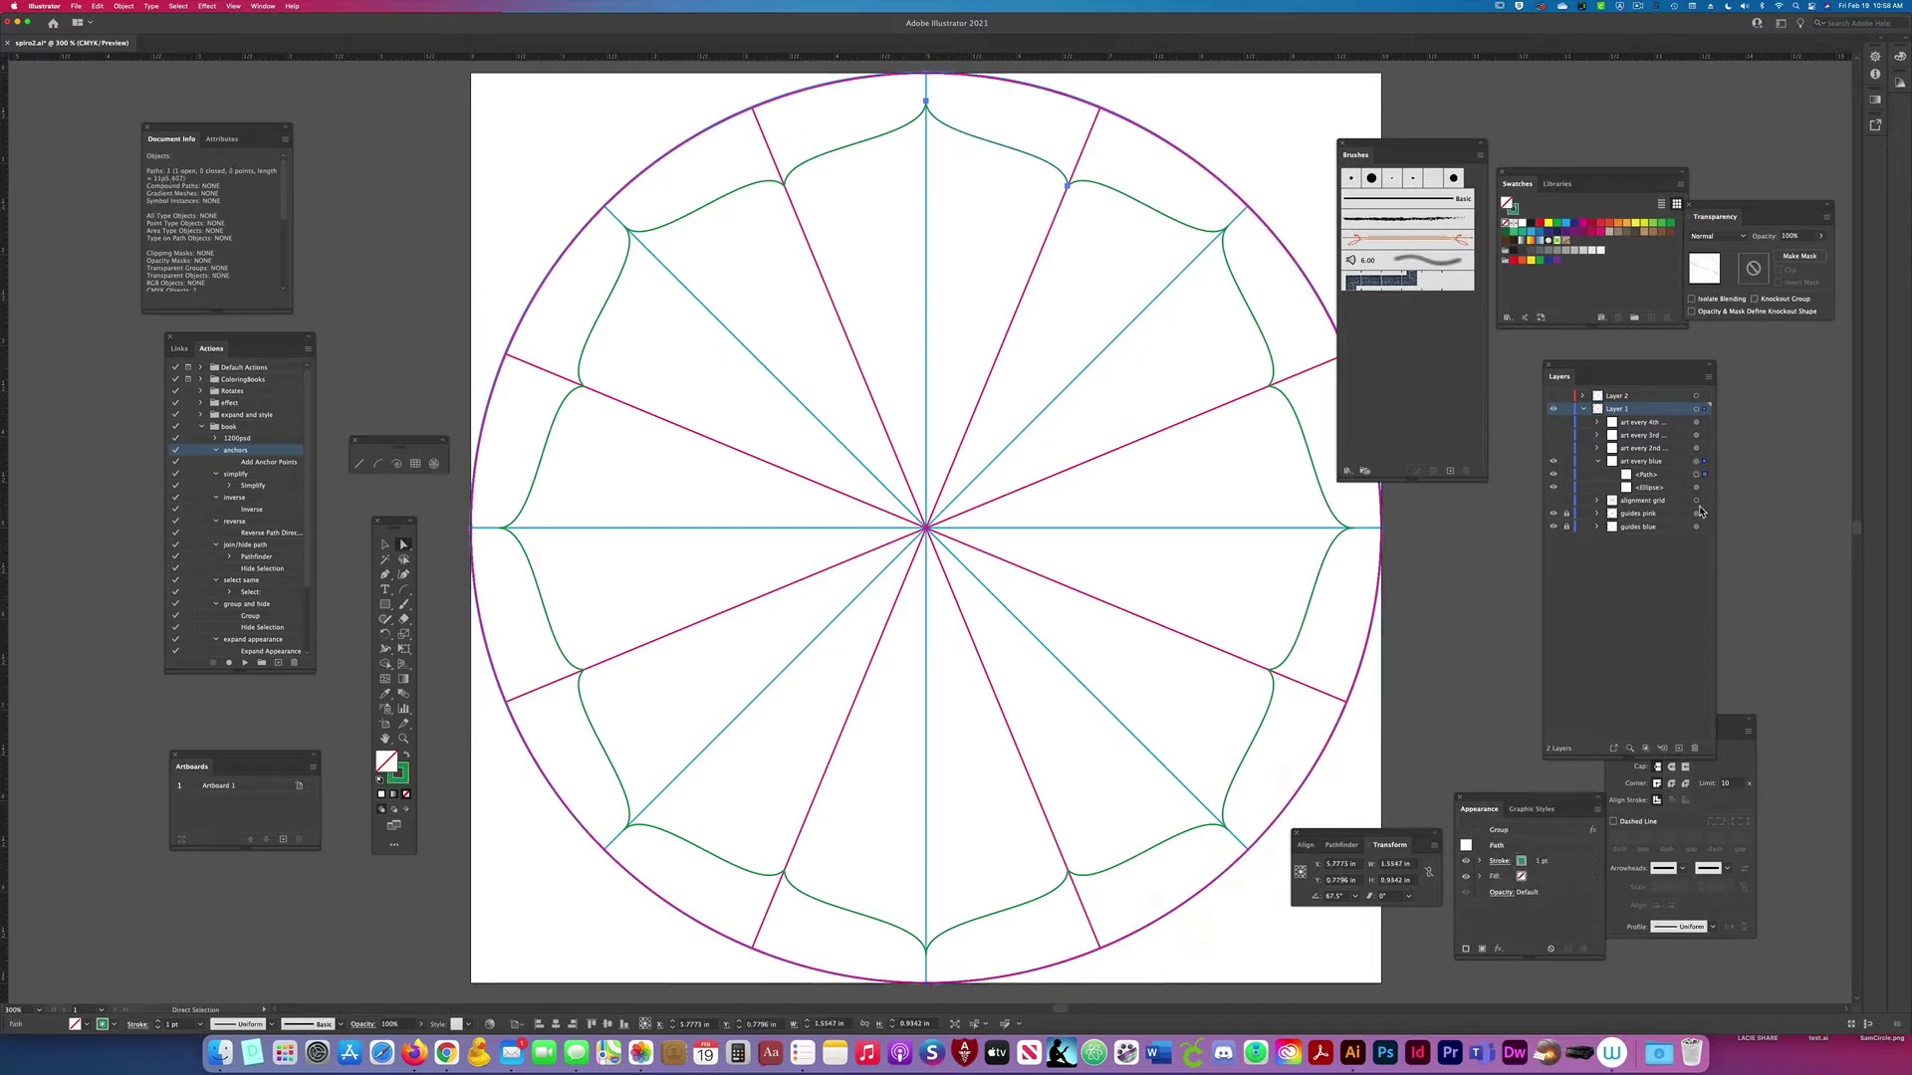
pyautogui.press('v')
pyautogui.press('super+c')
pyautogui.press('super+f')
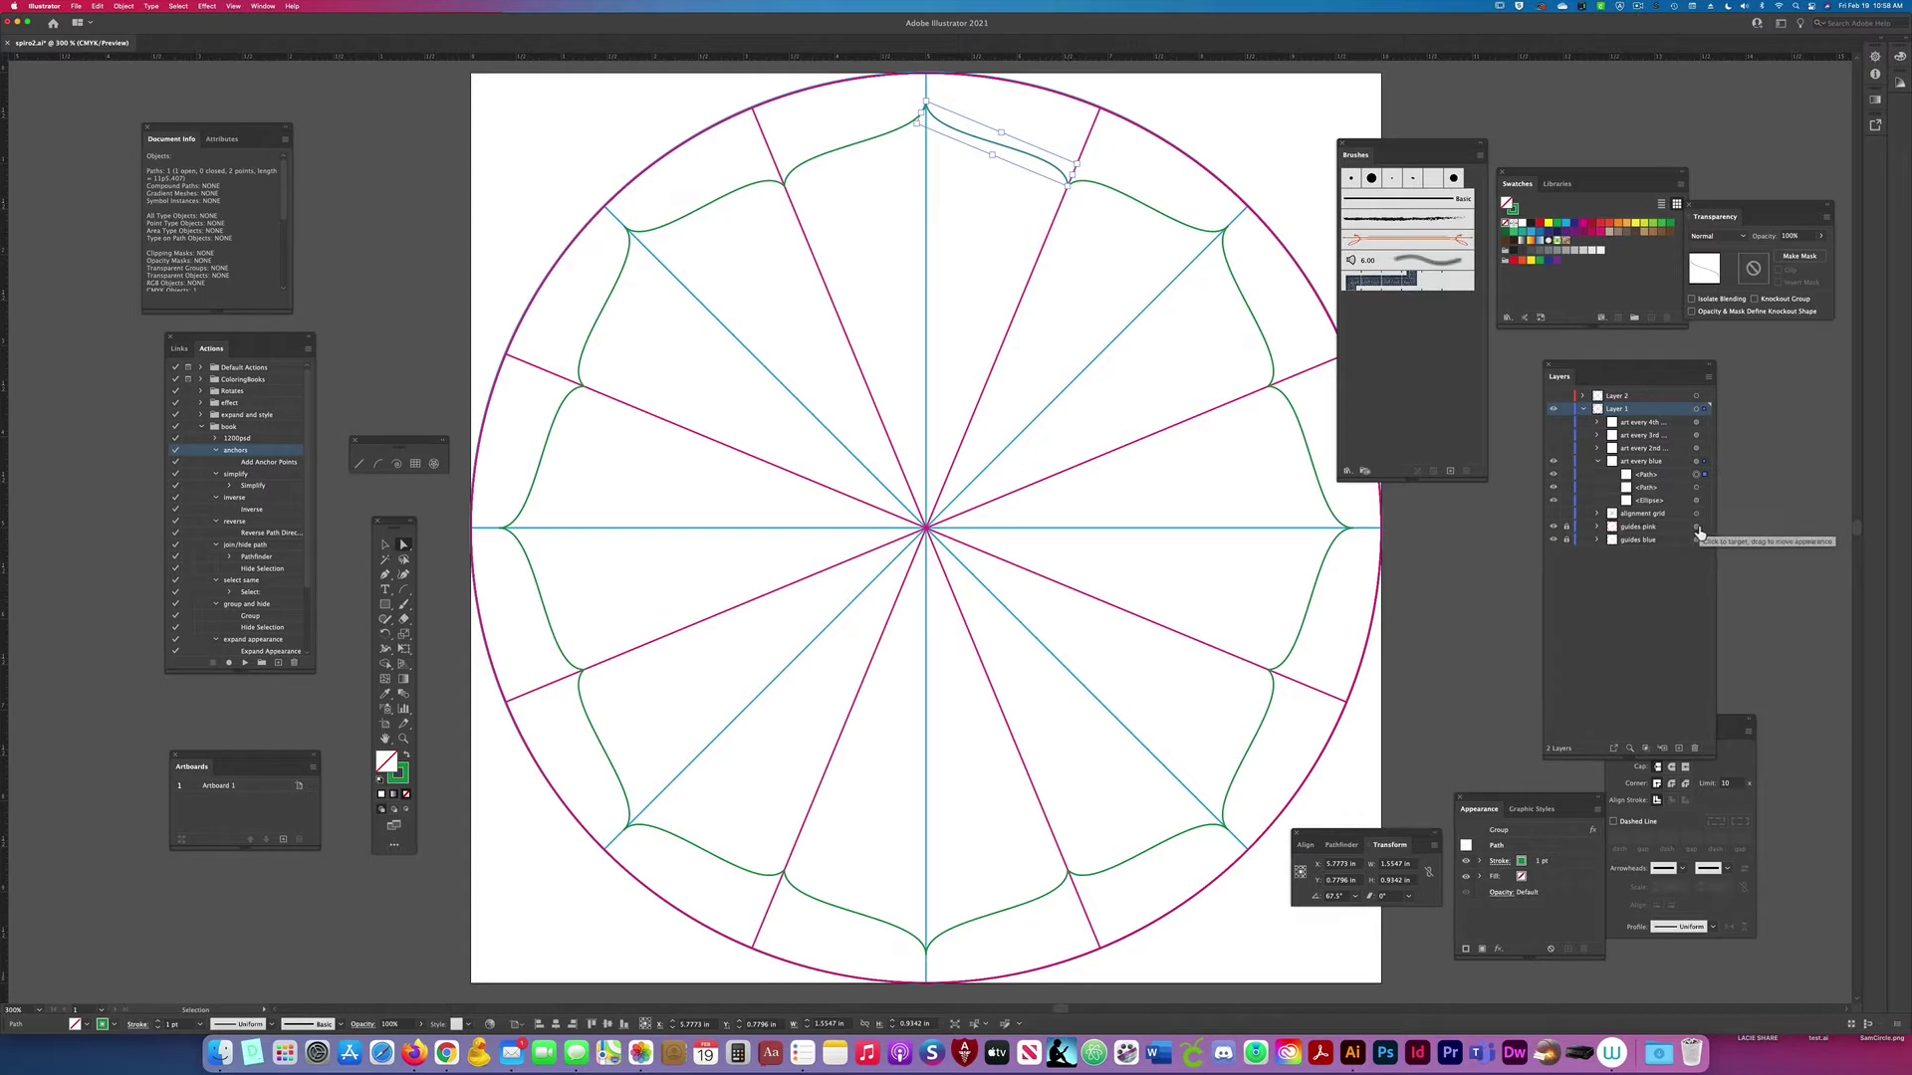
pyautogui.press('a')
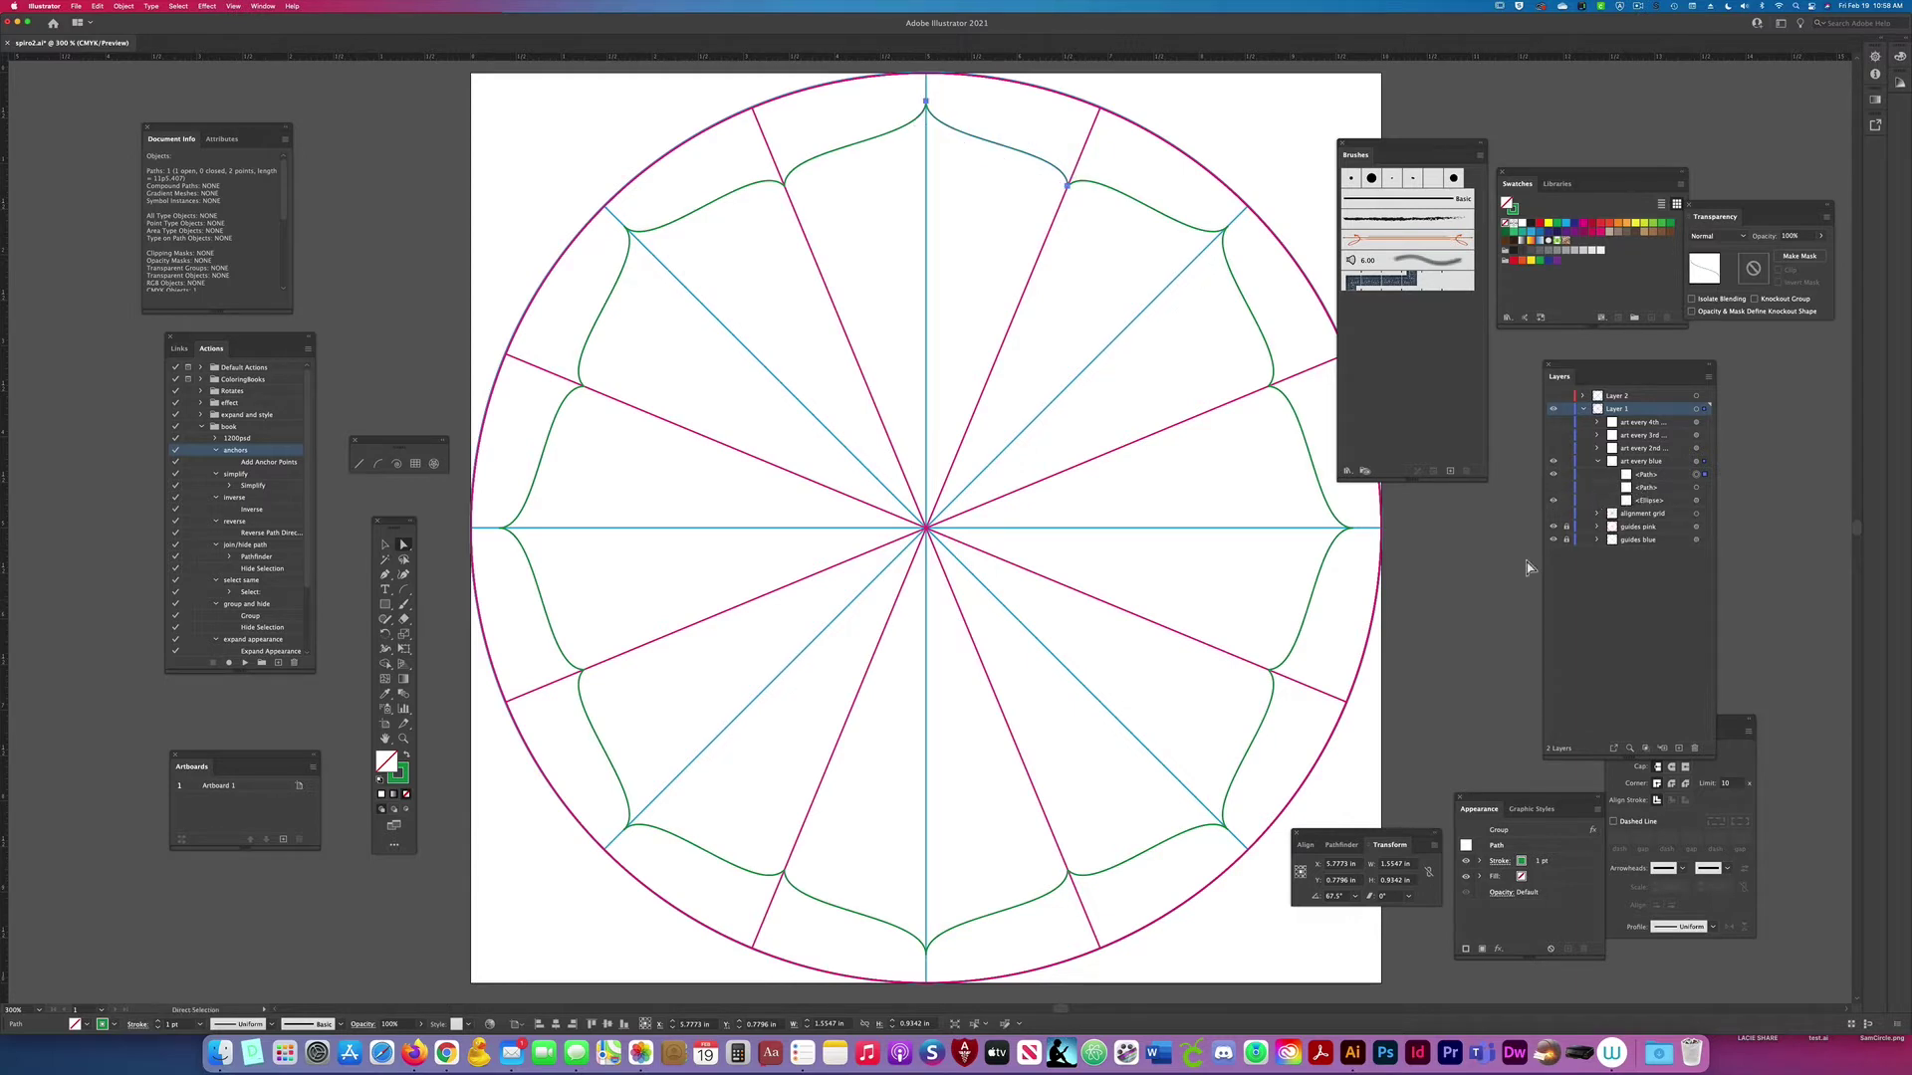
# Step: Delete the segment of the copied S-curve, keeping its two separate end anchor points
pyautogui.click(975, 155)
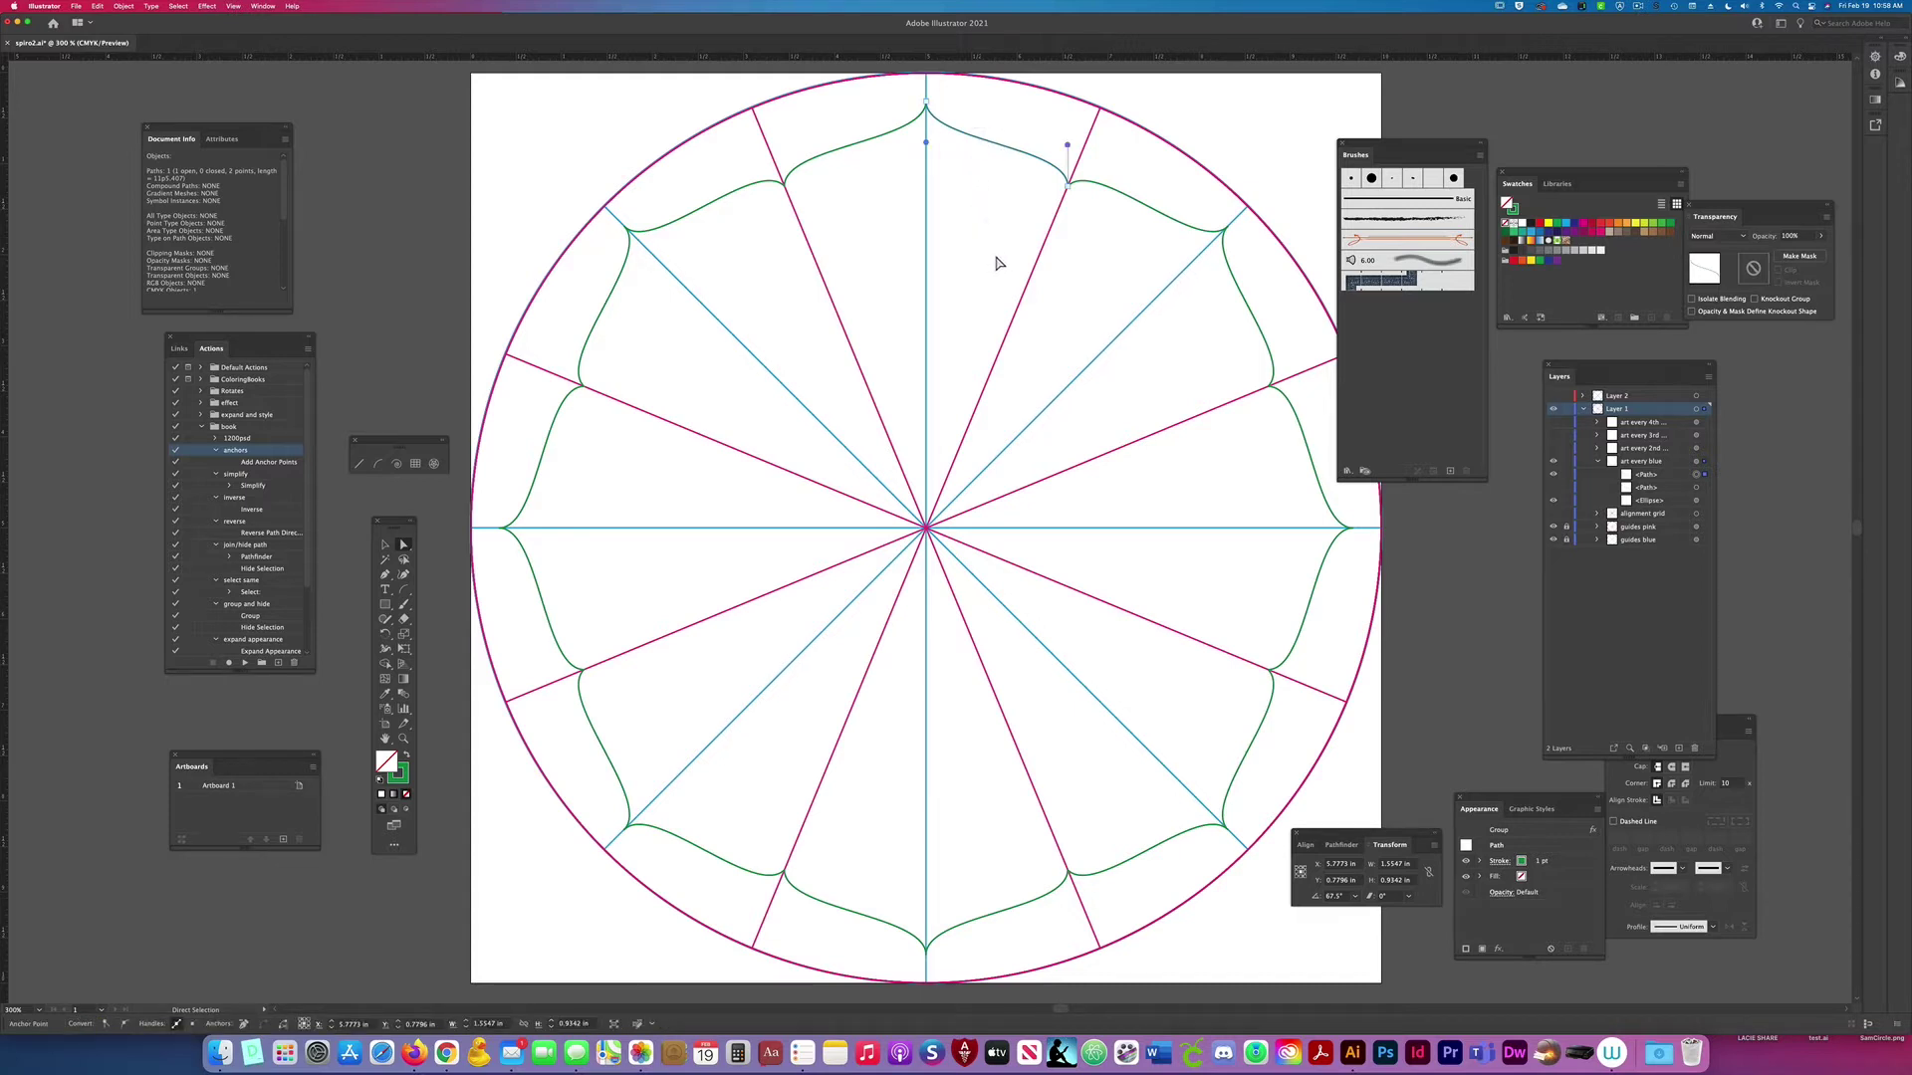
pyautogui.press('Delete')
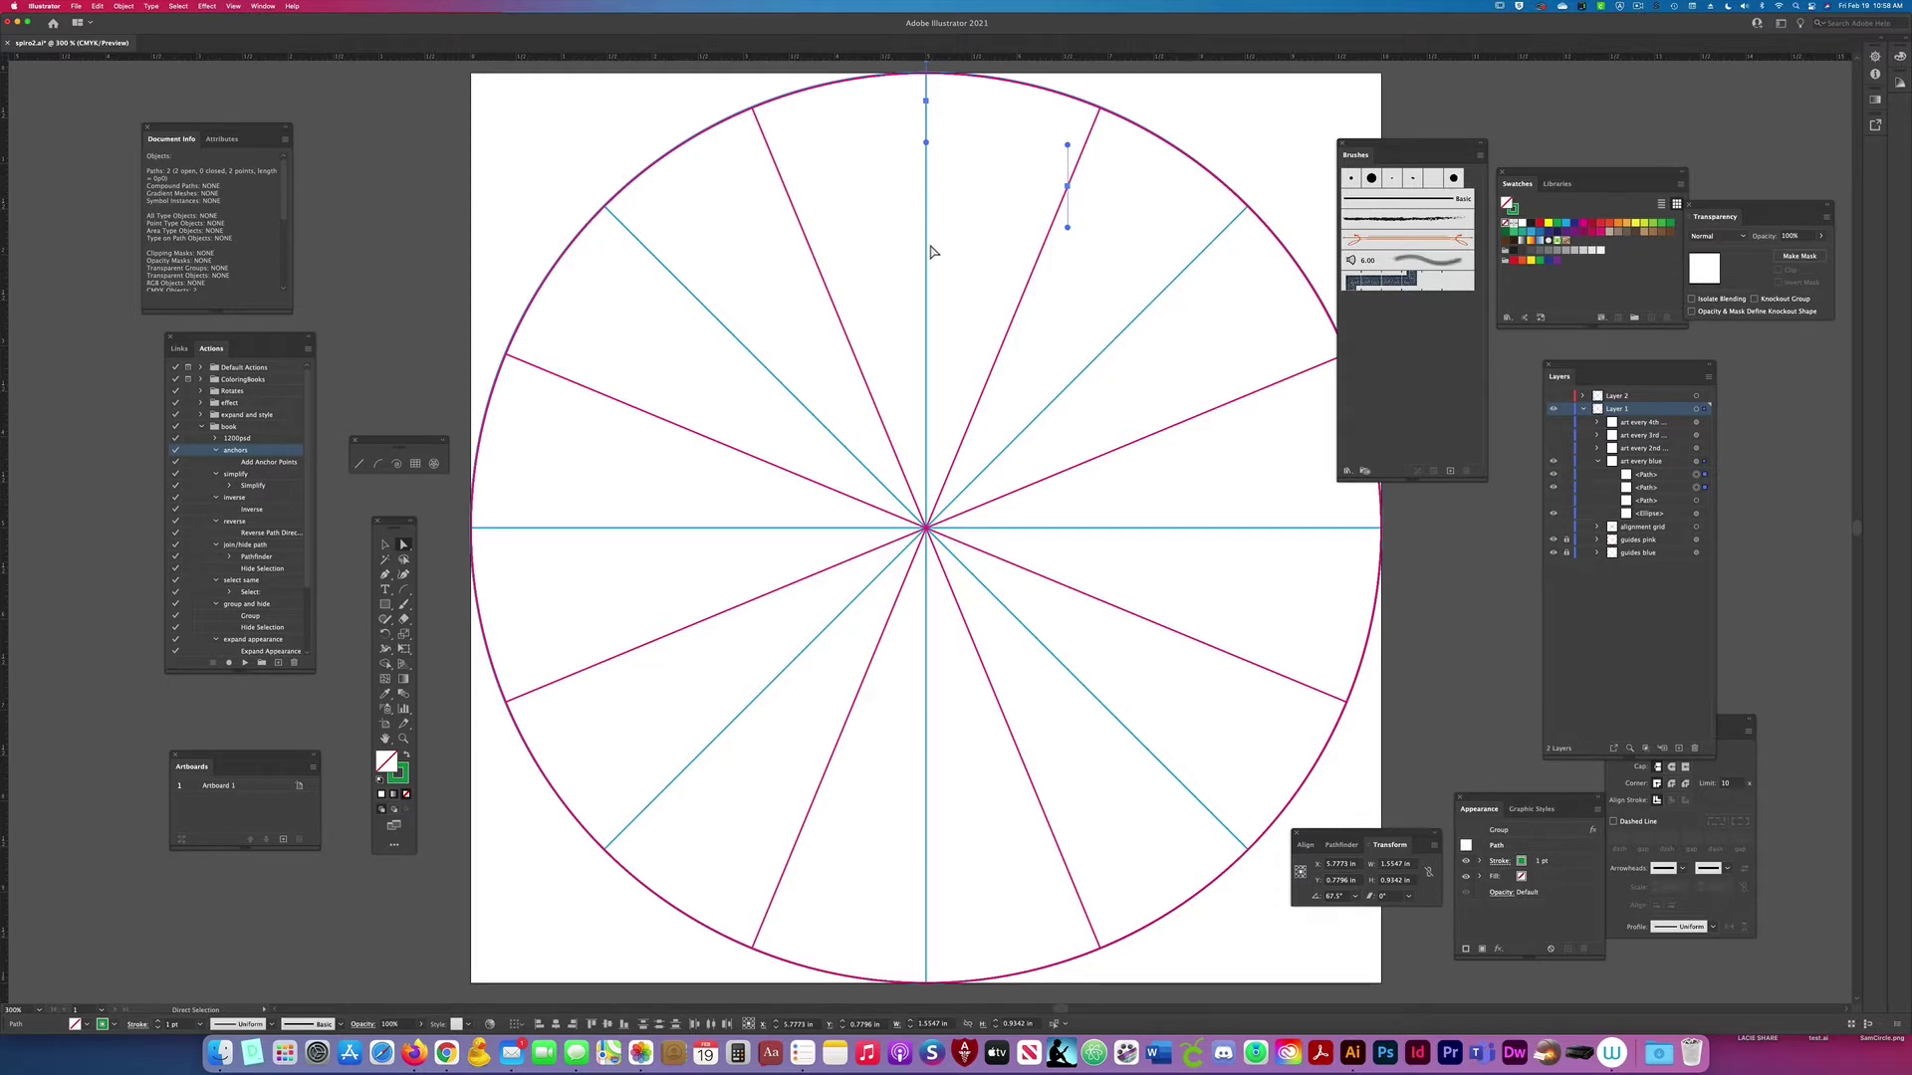
pyautogui.press('p')
pyautogui.click(926, 104)
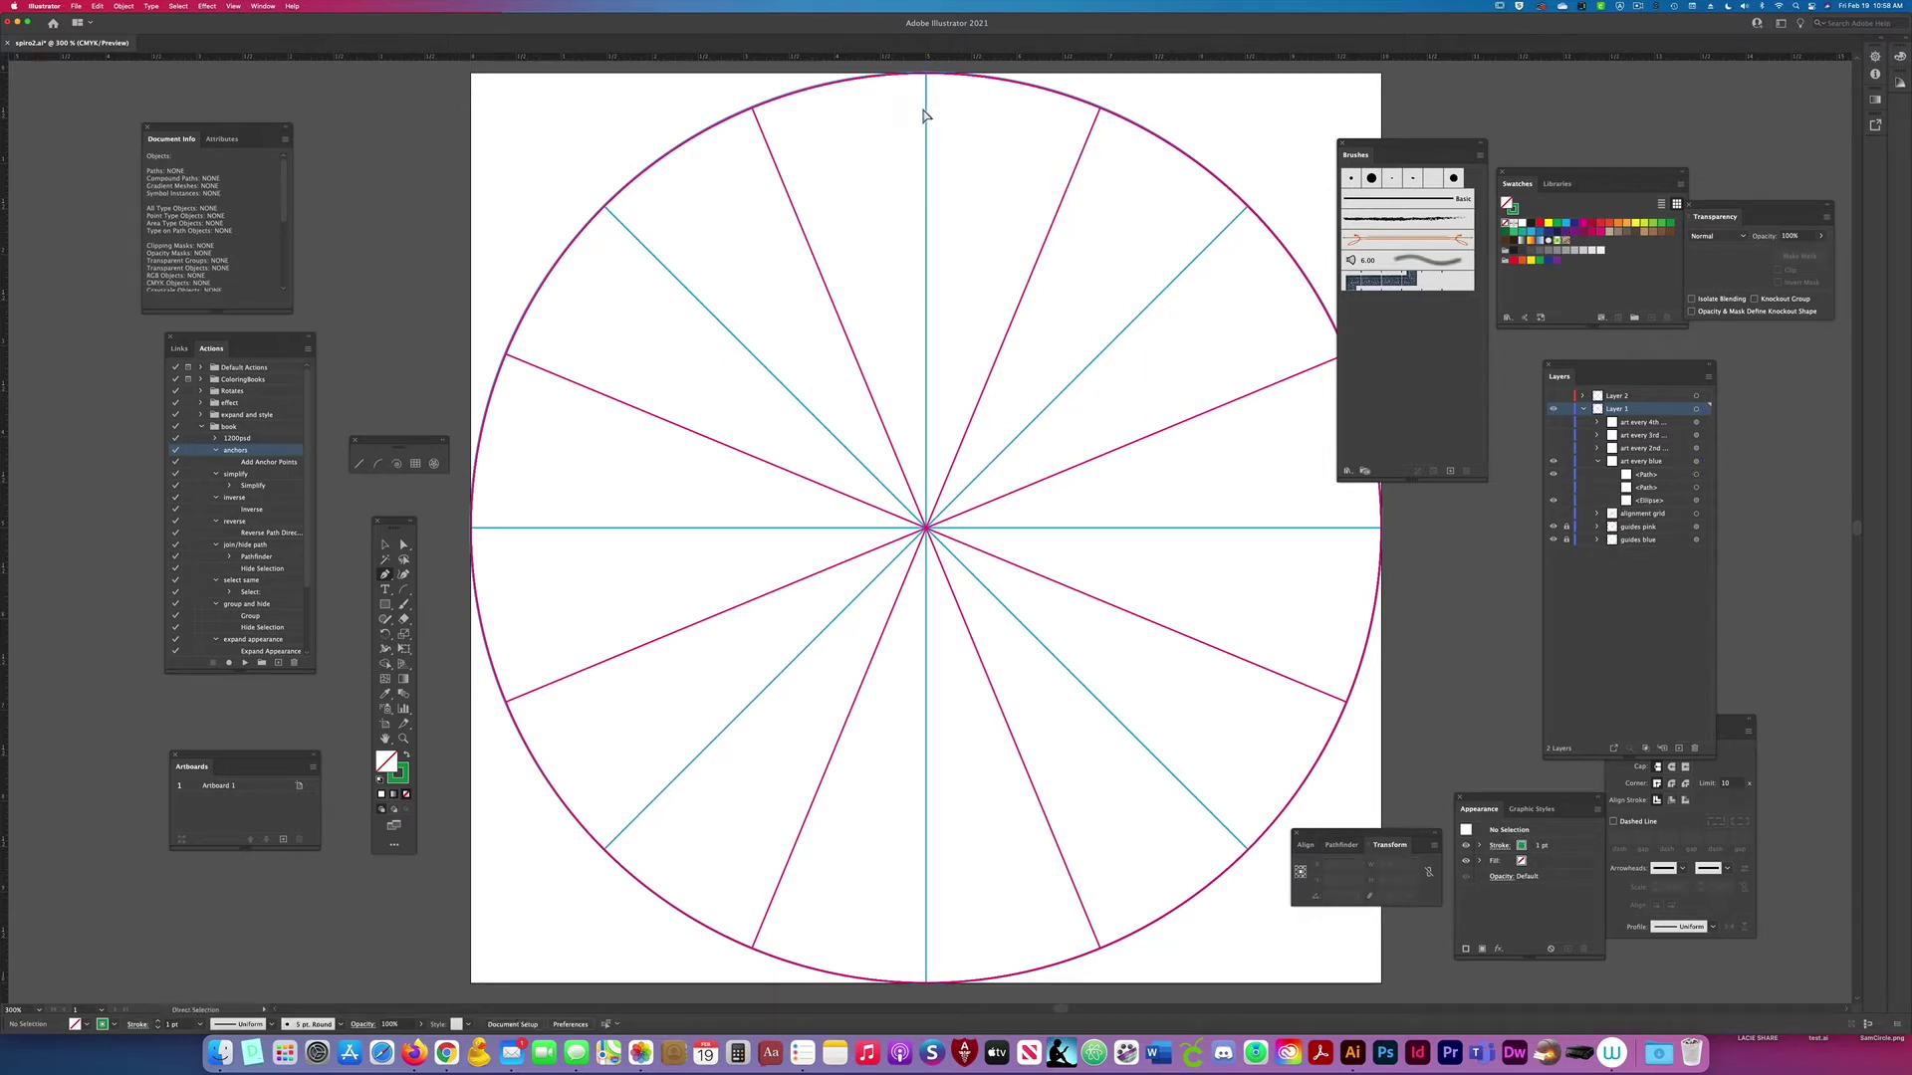
pyautogui.press('super+z')
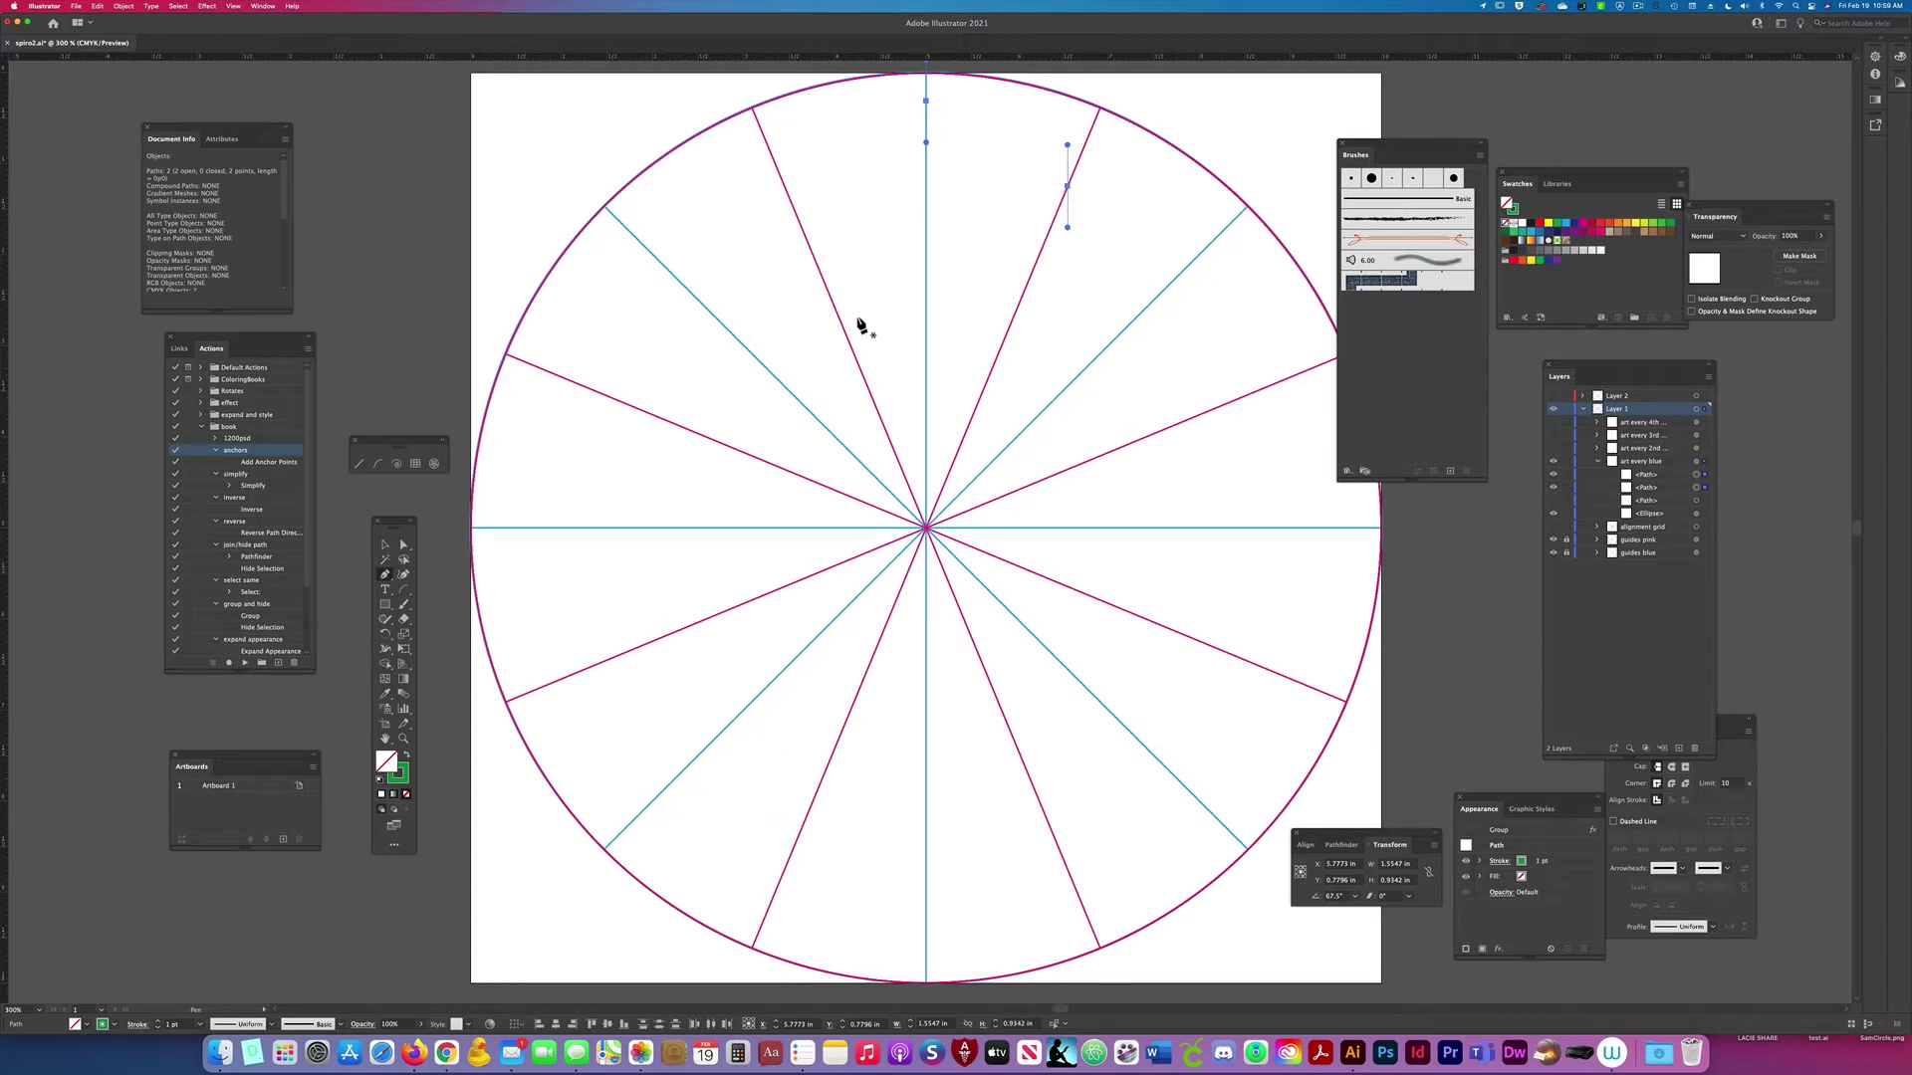
# Step: Place a smooth Pen anchor on the lower-left pink guide and join it to the anchor on the upper vertical blue guide
pyautogui.moveTo(795, 840); pyautogui.dragTo(733, 797)
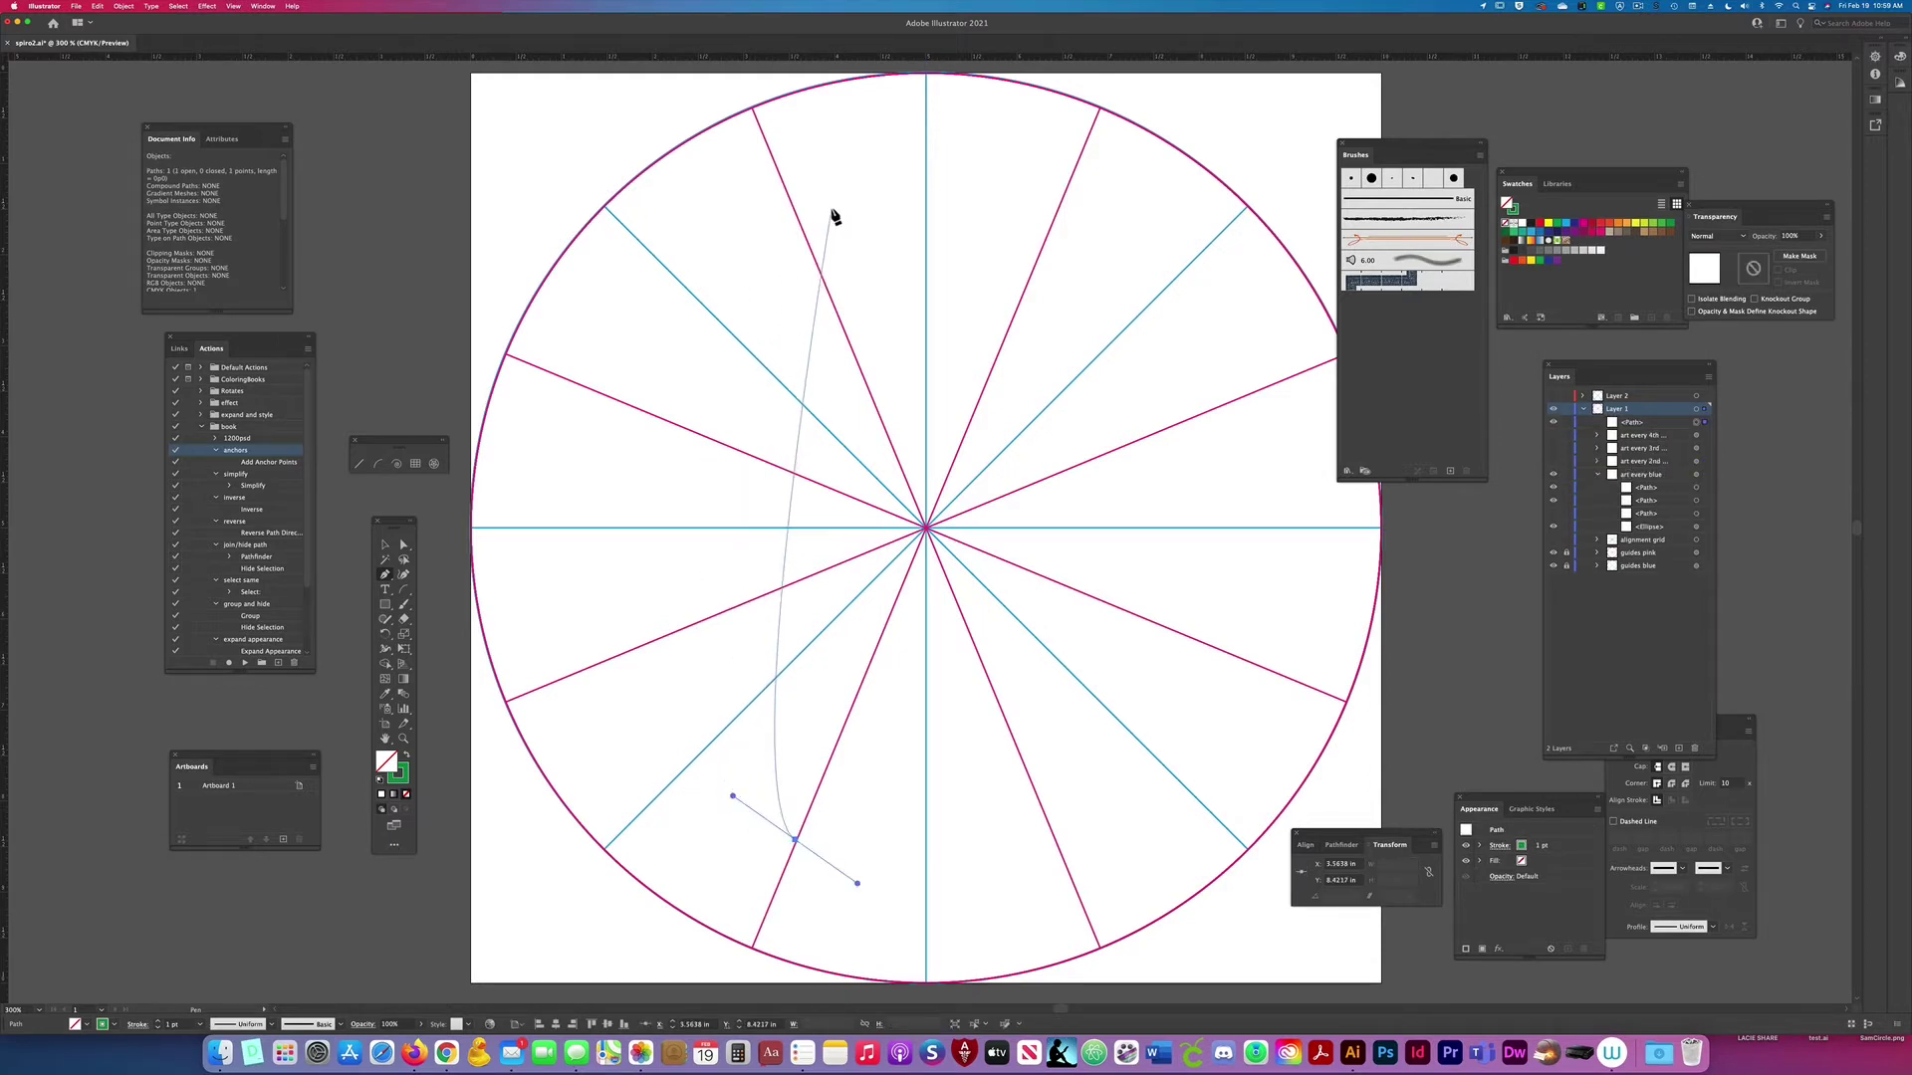
pyautogui.press('super+a')
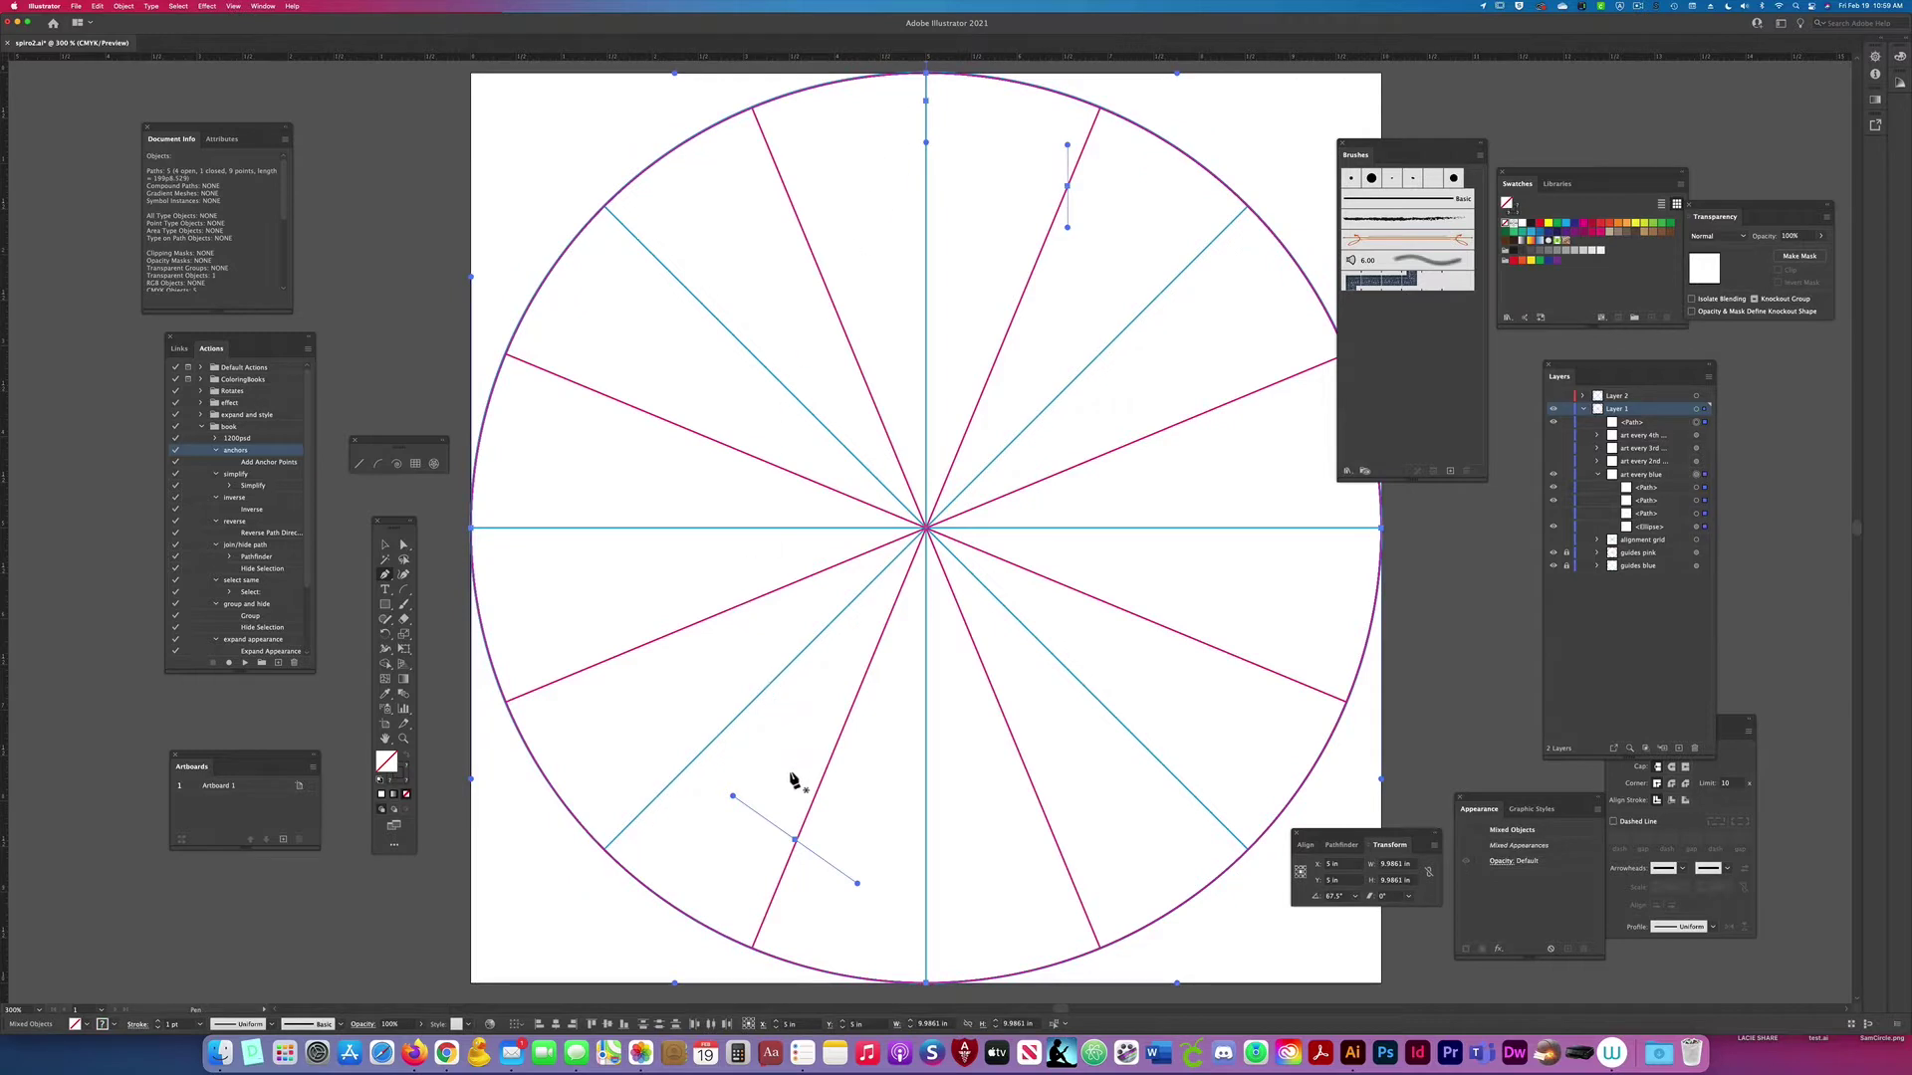
pyautogui.press('a')
pyautogui.click(763, 823)
pyautogui.moveTo(876, 98); pyautogui.dragTo(946, 161)
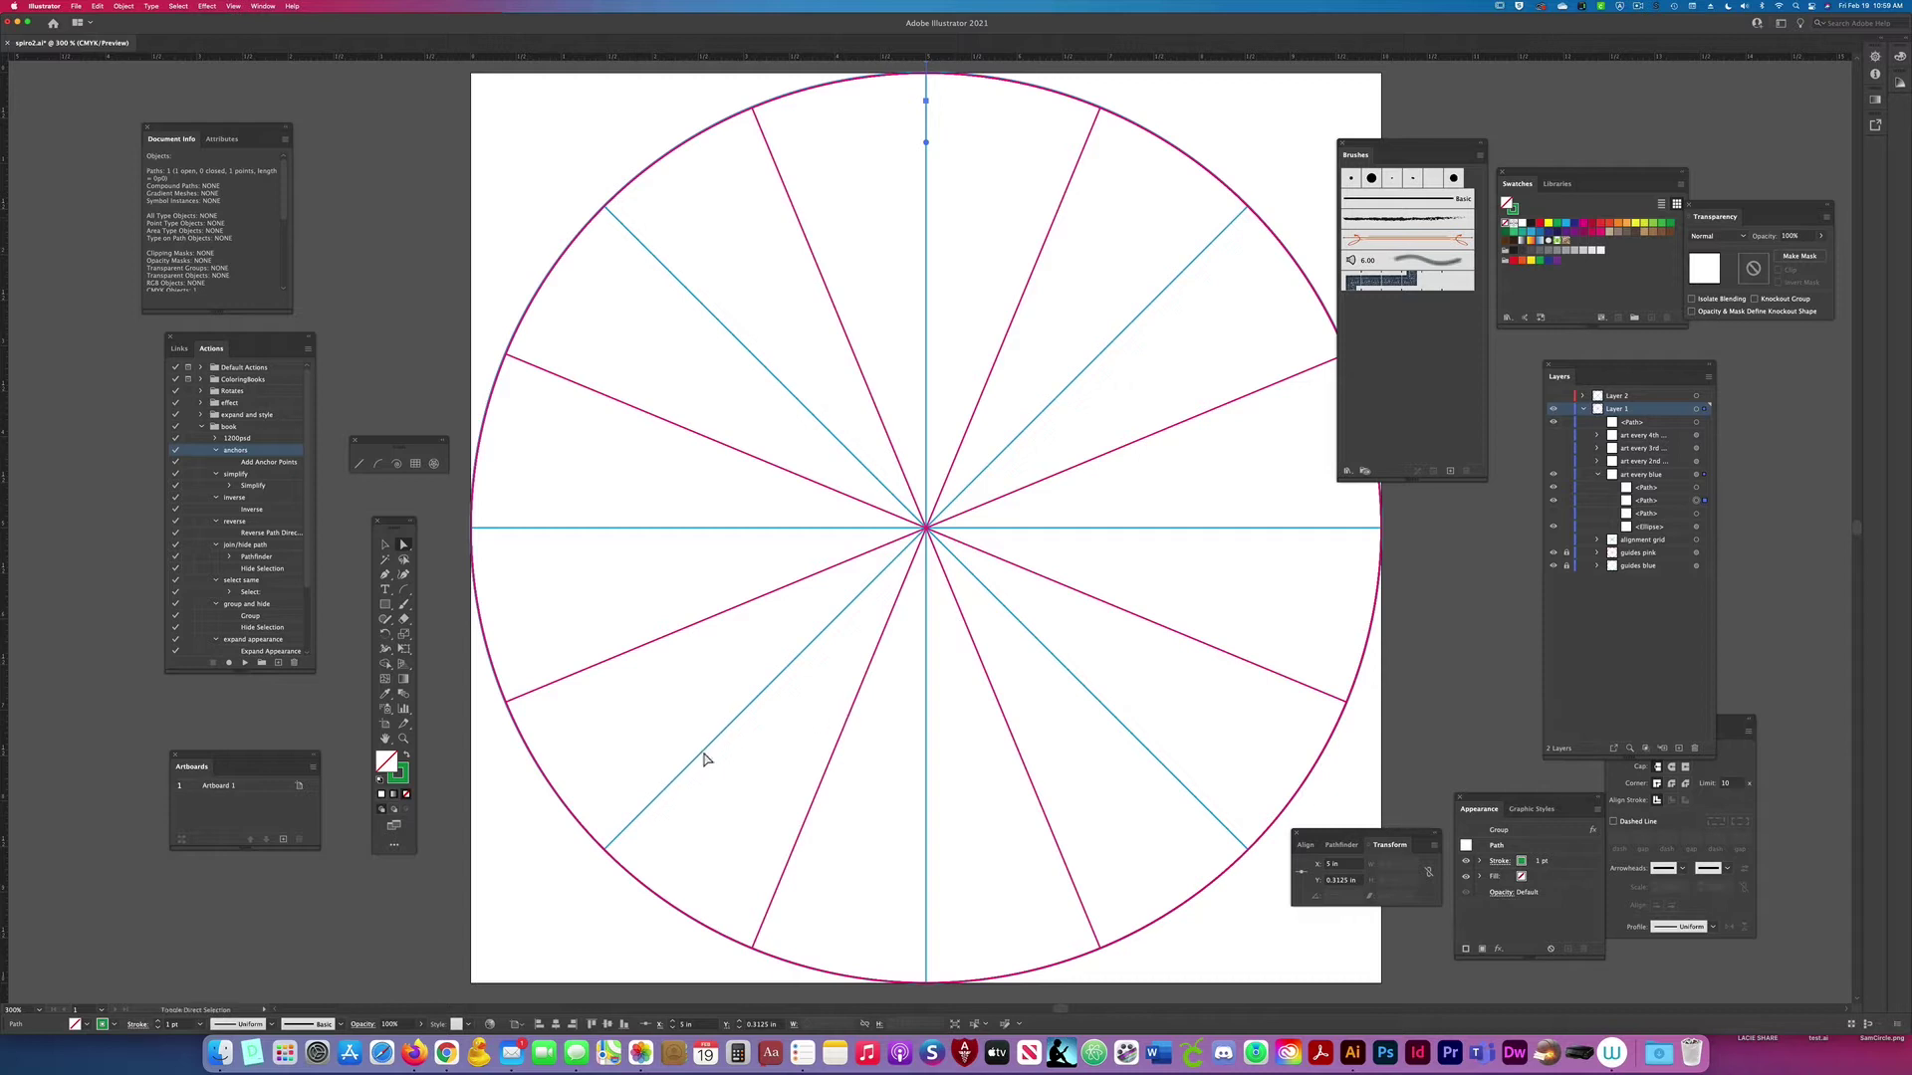
pyautogui.moveTo(700, 749); pyautogui.dragTo(954, 924)
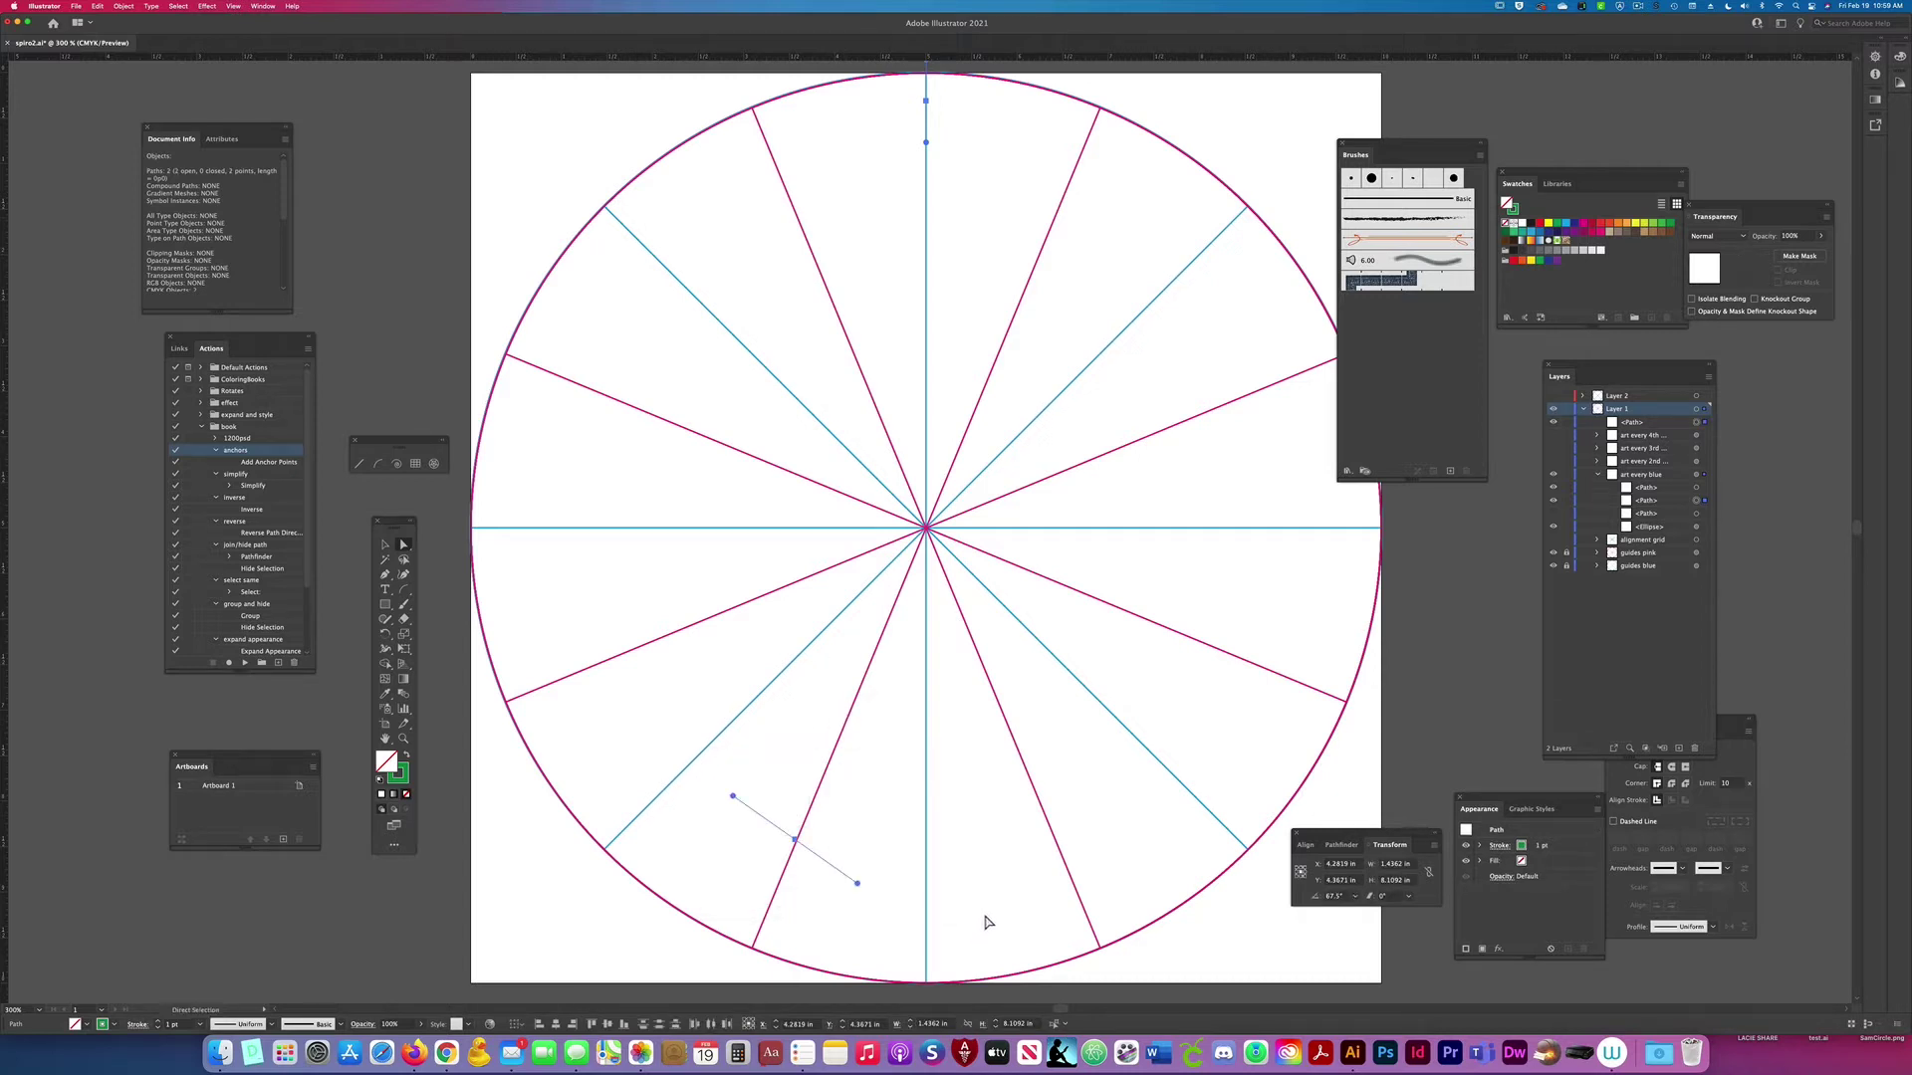
pyautogui.press('super+j')
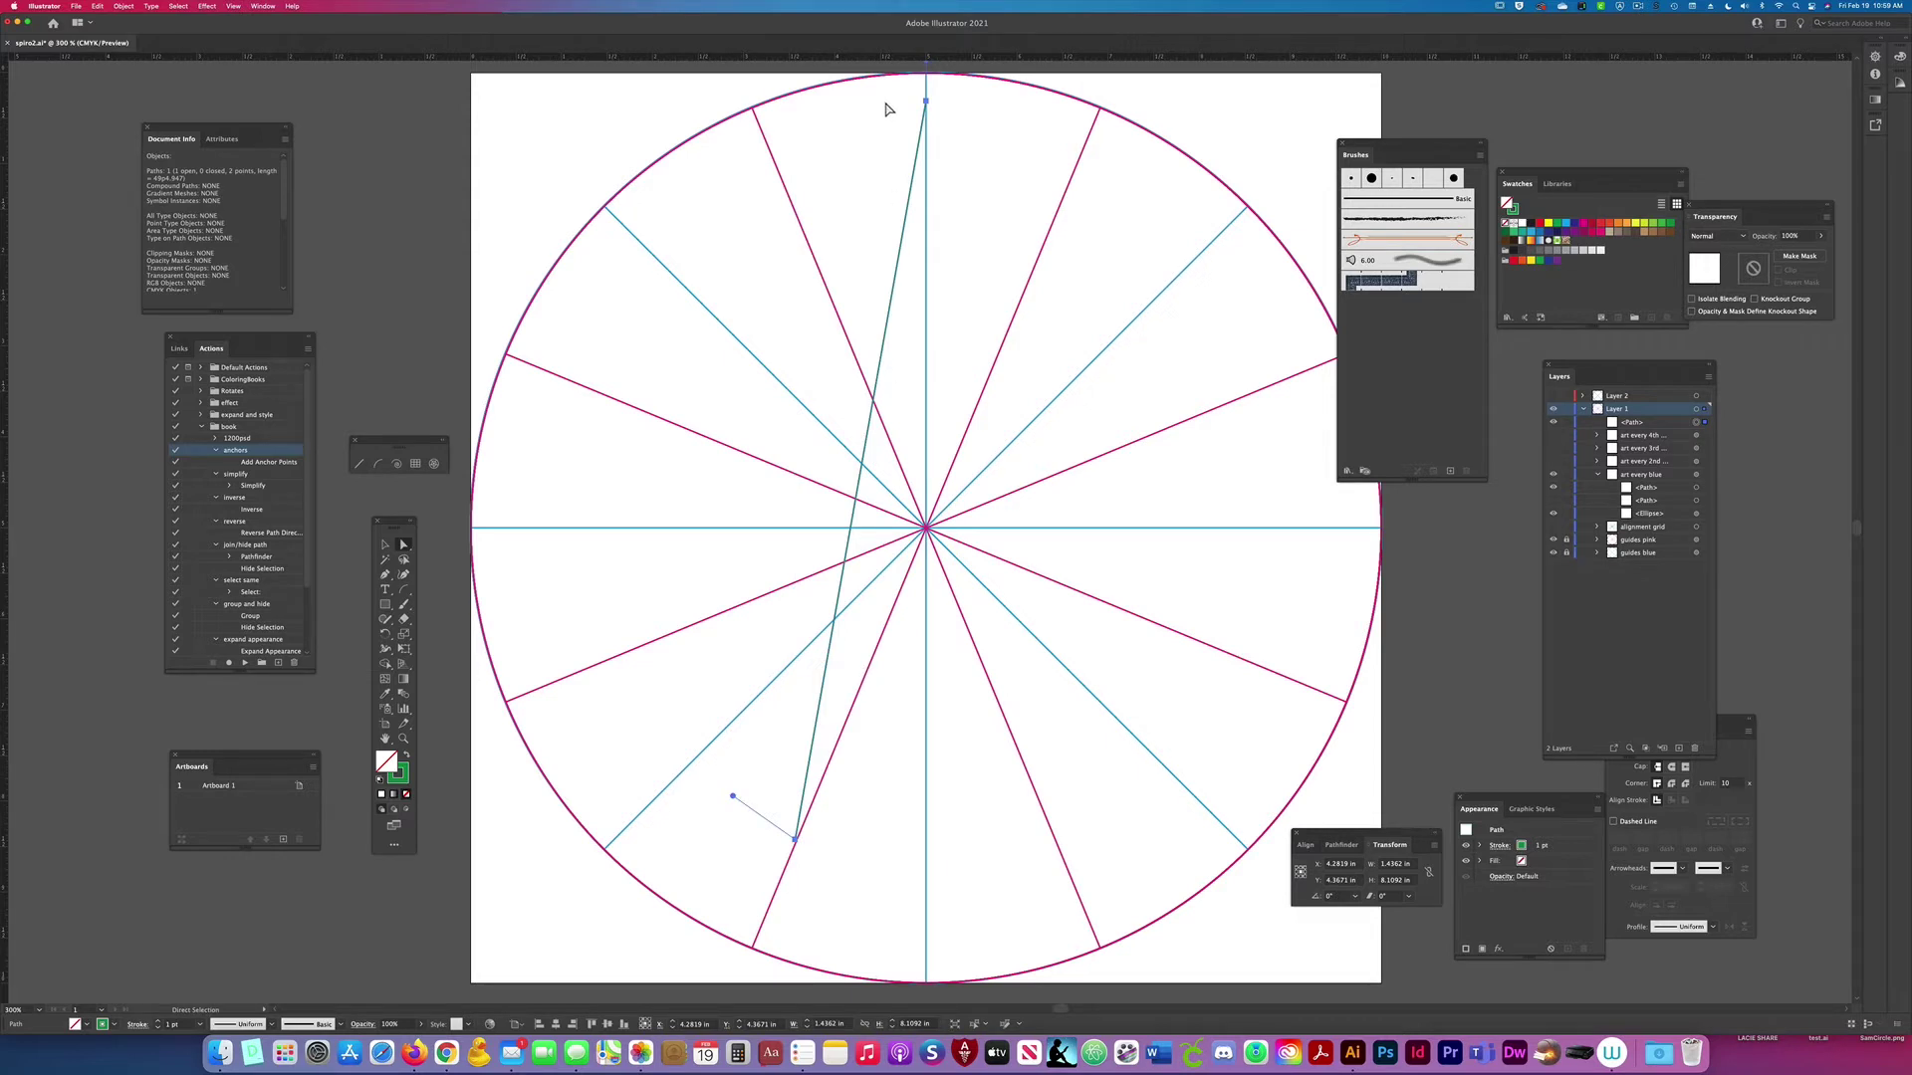
# Step: Convert the joined path's top anchor to smooth, bow the segment out to the left, and extend a handle from the lower anchor
pyautogui.click(925, 101)
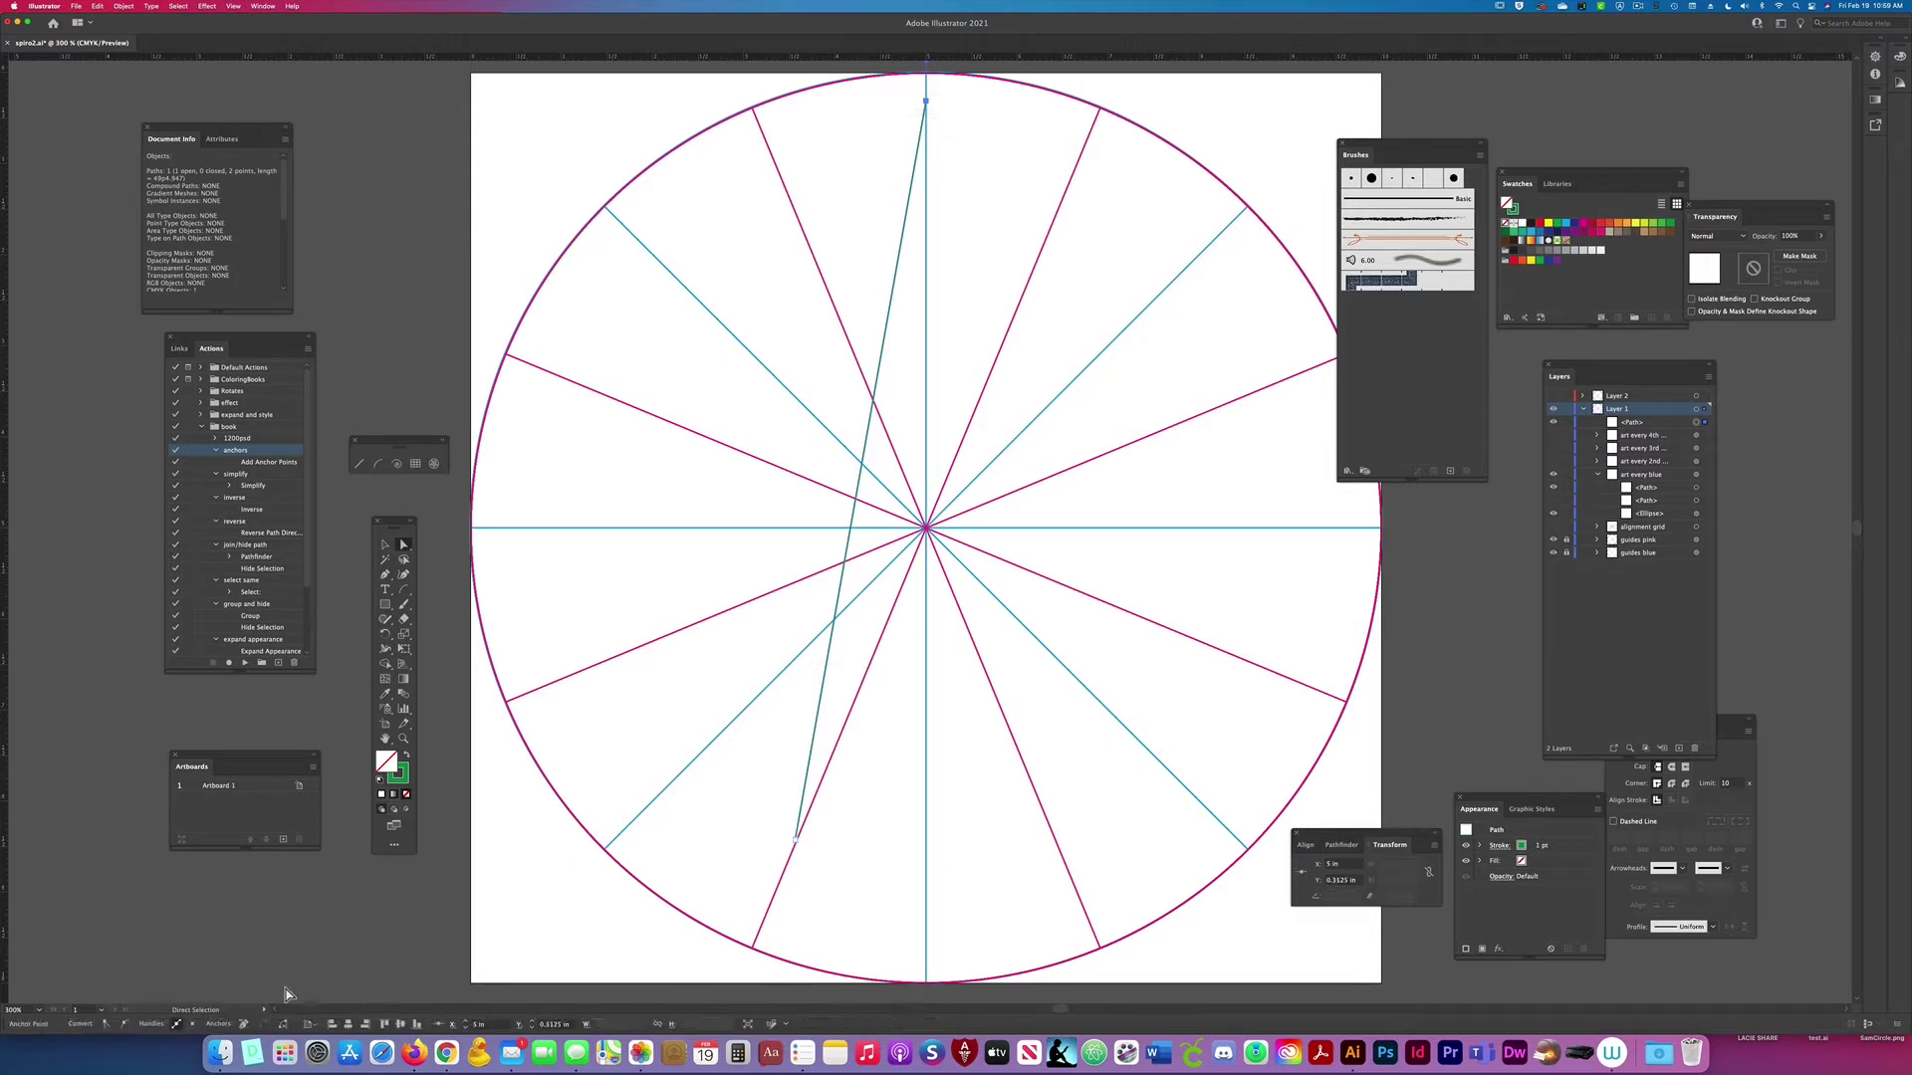
pyautogui.click(123, 1025)
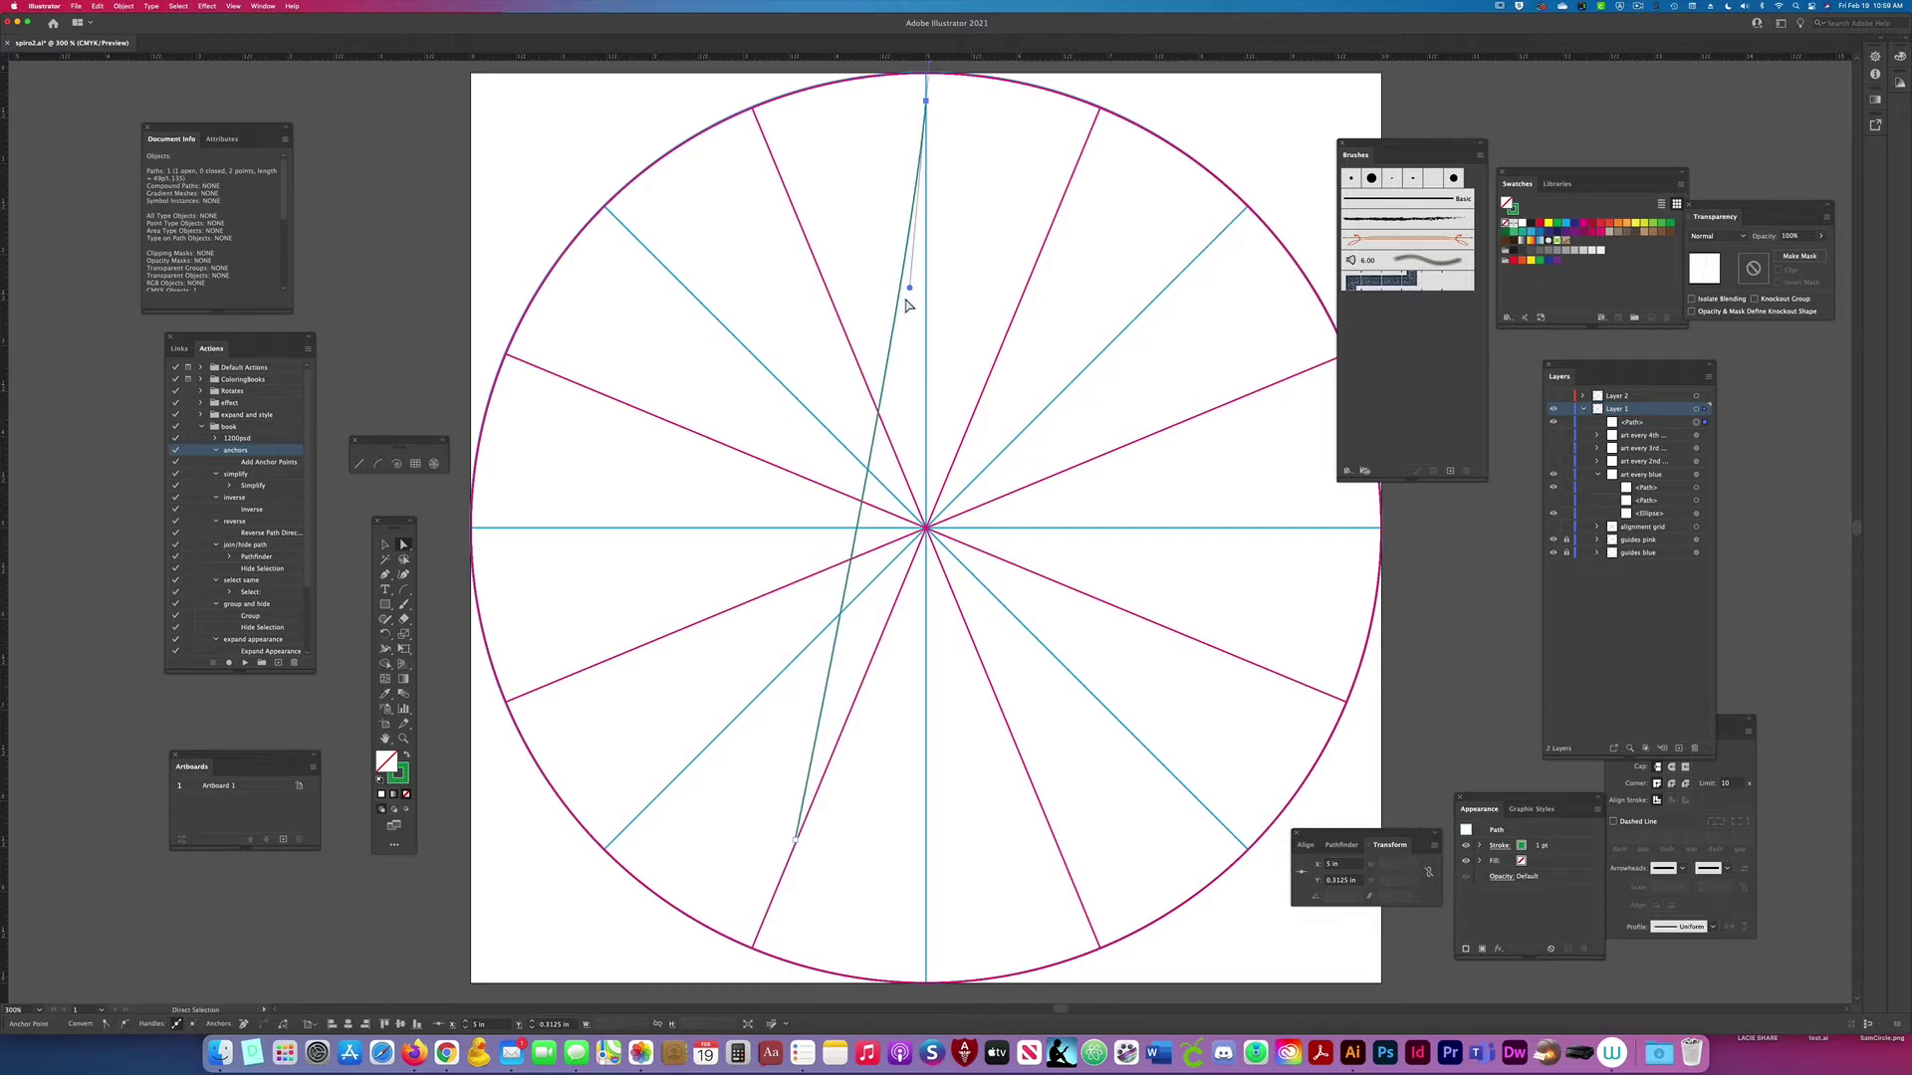
pyautogui.moveTo(909, 287); pyautogui.dragTo(485, 548)
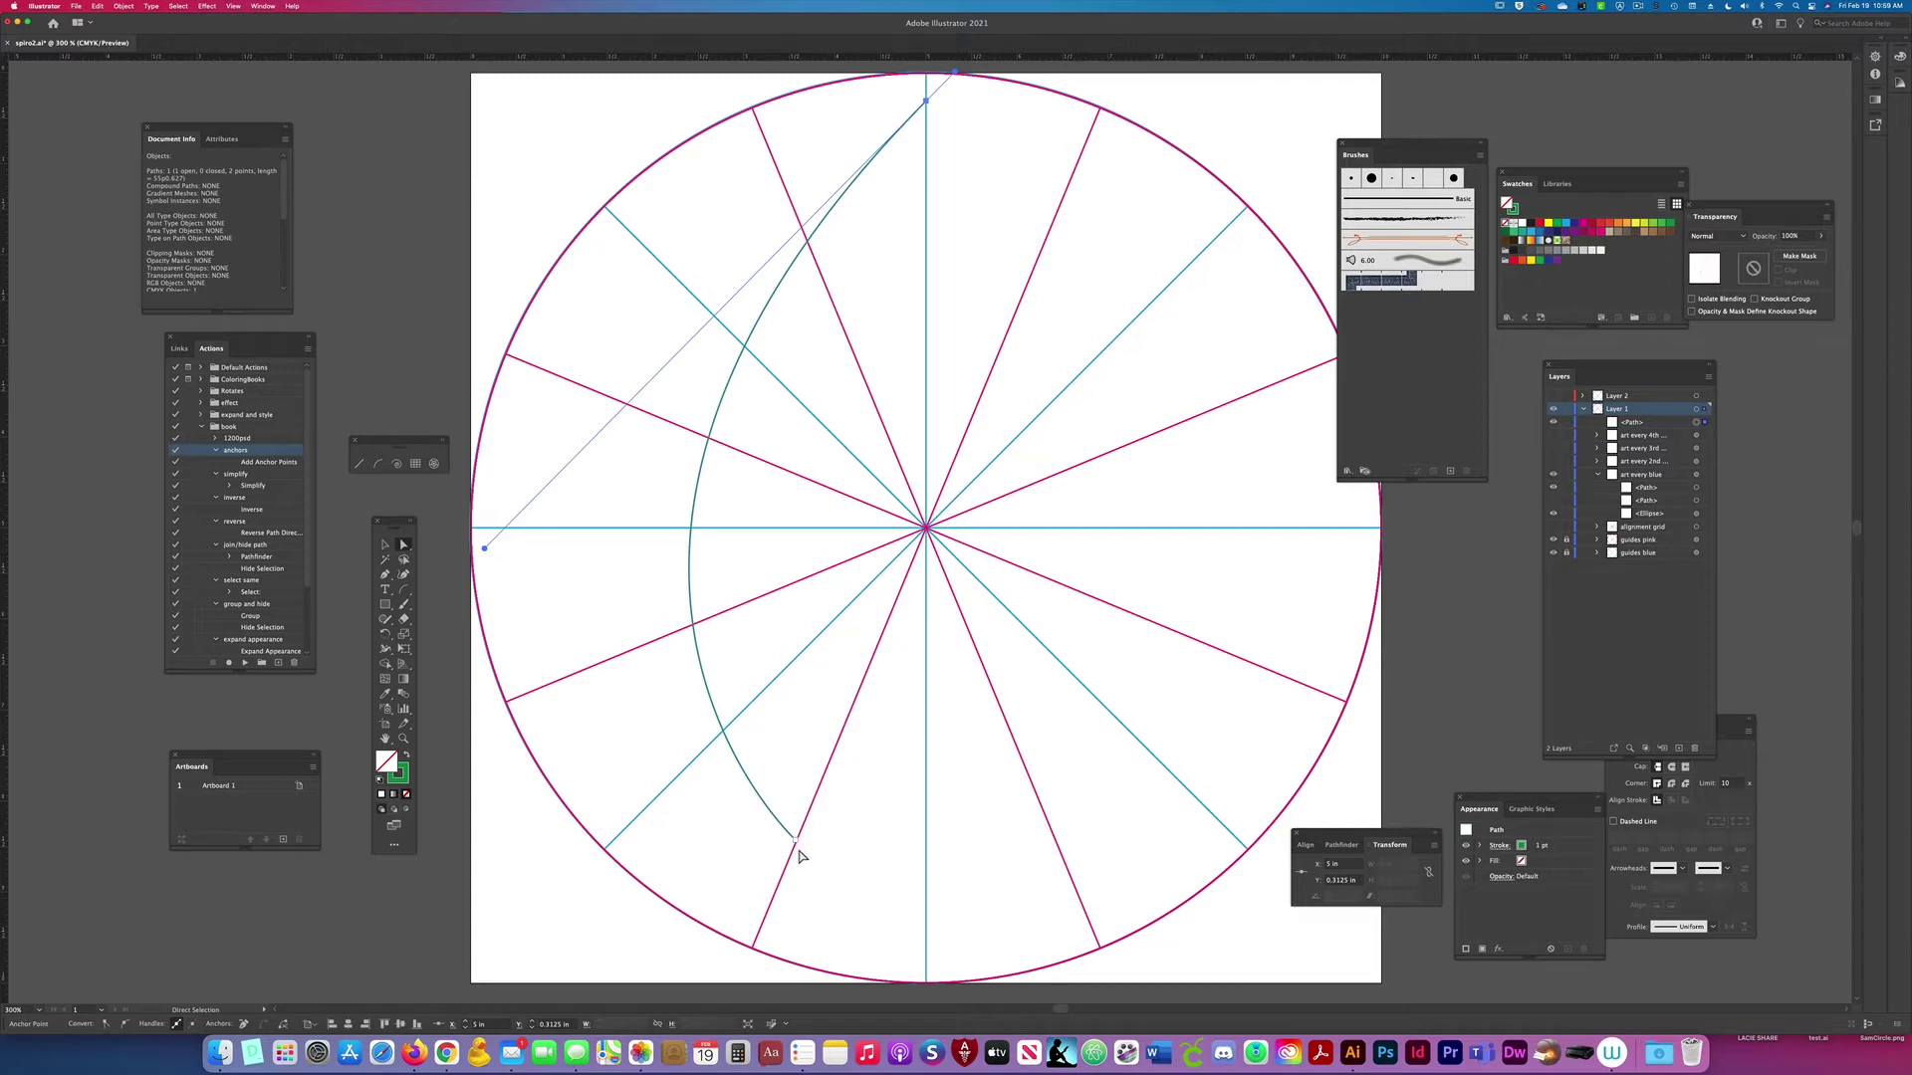
pyautogui.press('p')
pyautogui.keyDown('super'); pyautogui.click(795, 842); pyautogui.keyUp('super')
pyautogui.moveTo(798, 840); pyautogui.dragTo(843, 878)
# Step: Join the curve's lower anchor to the leftover single anchor on the upper-right pink guide
pyautogui.press('super+a')
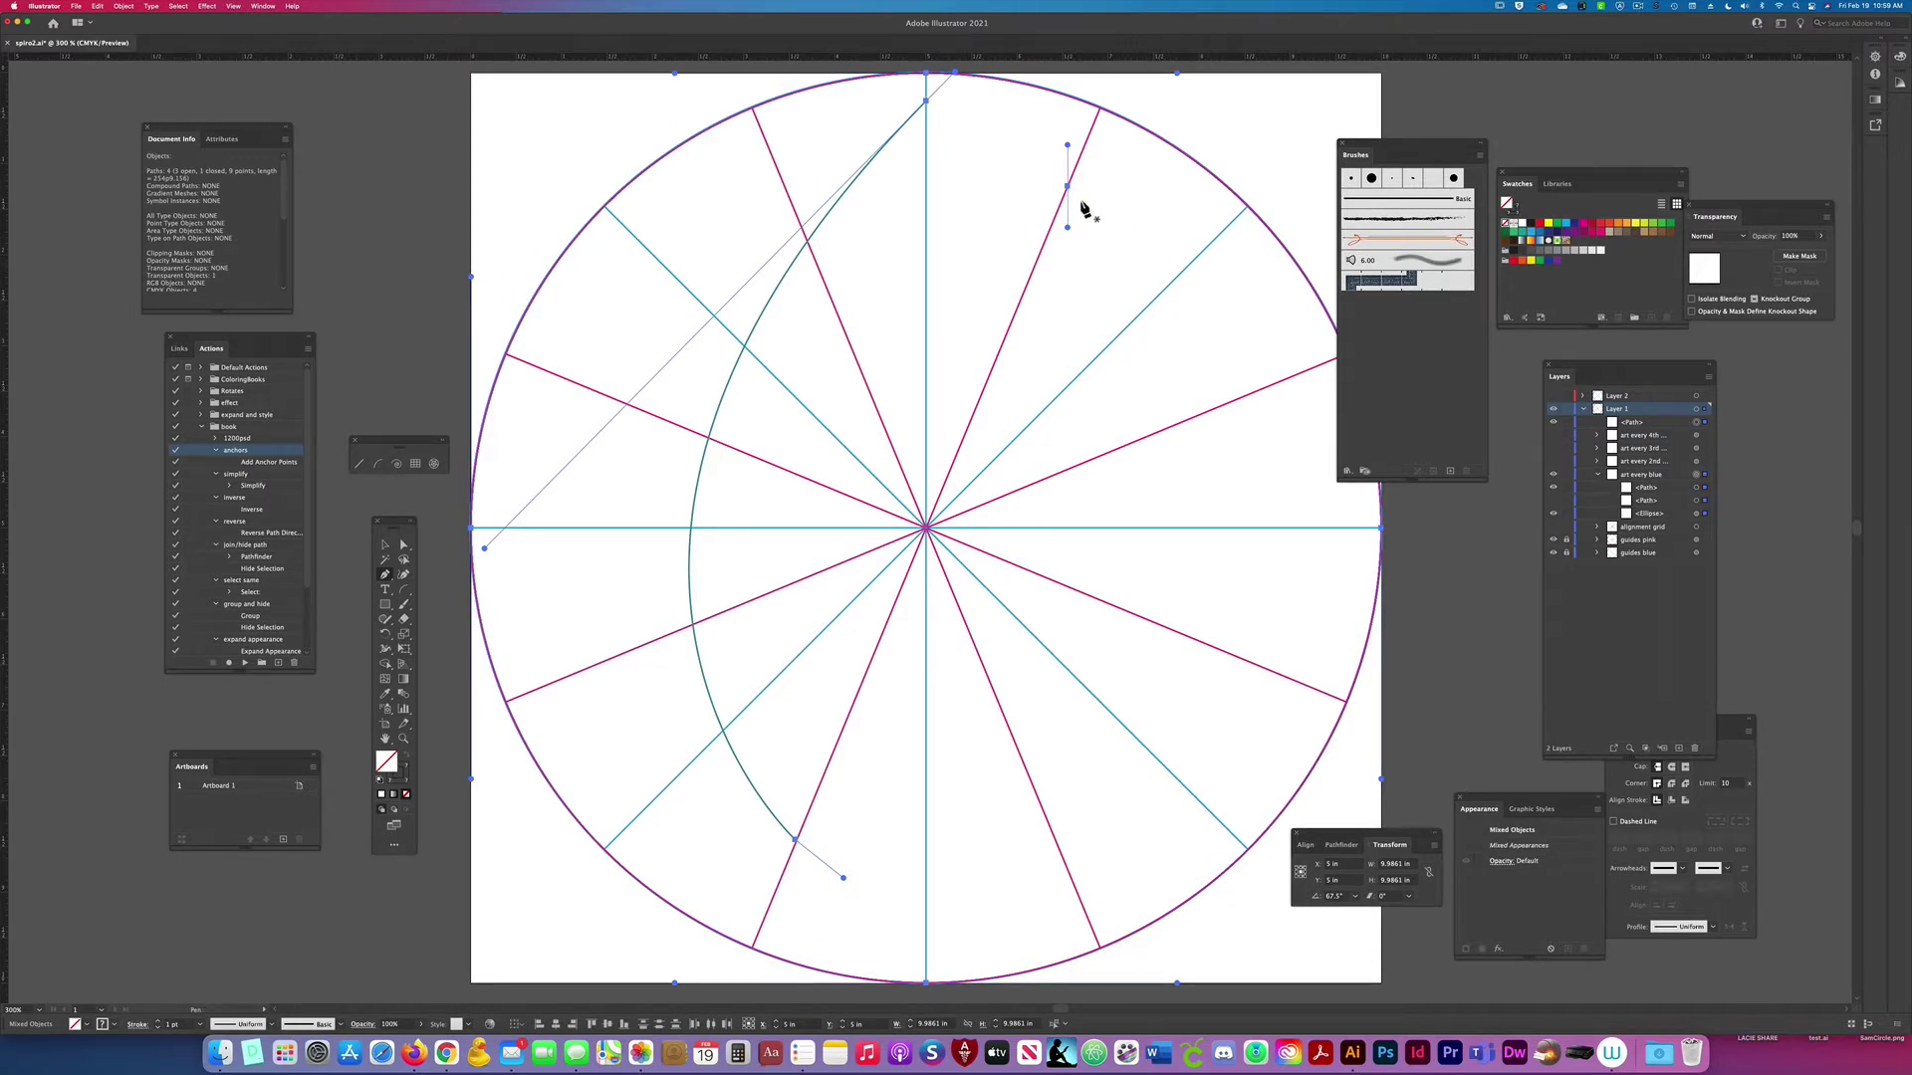
pyautogui.press('a')
pyautogui.click(786, 832)
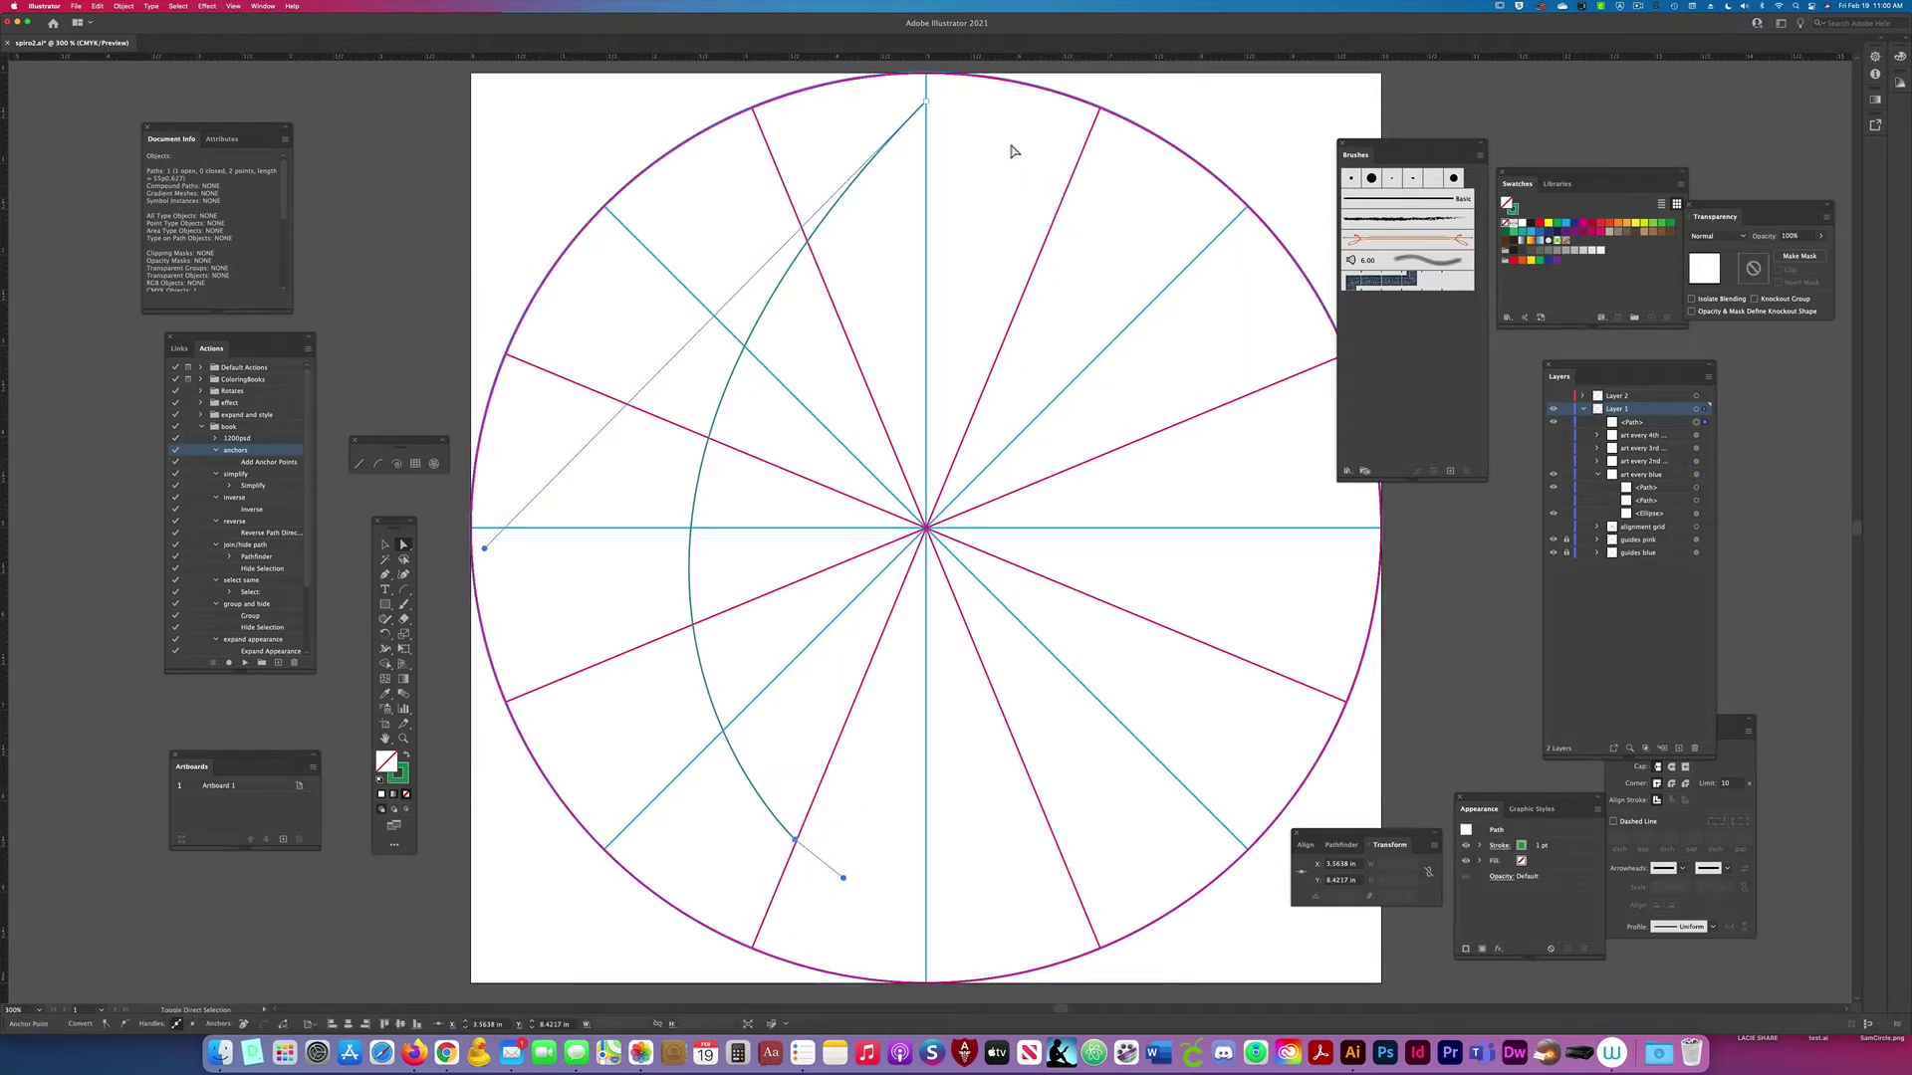
pyautogui.moveTo(1062, 164); pyautogui.dragTo(1129, 244)
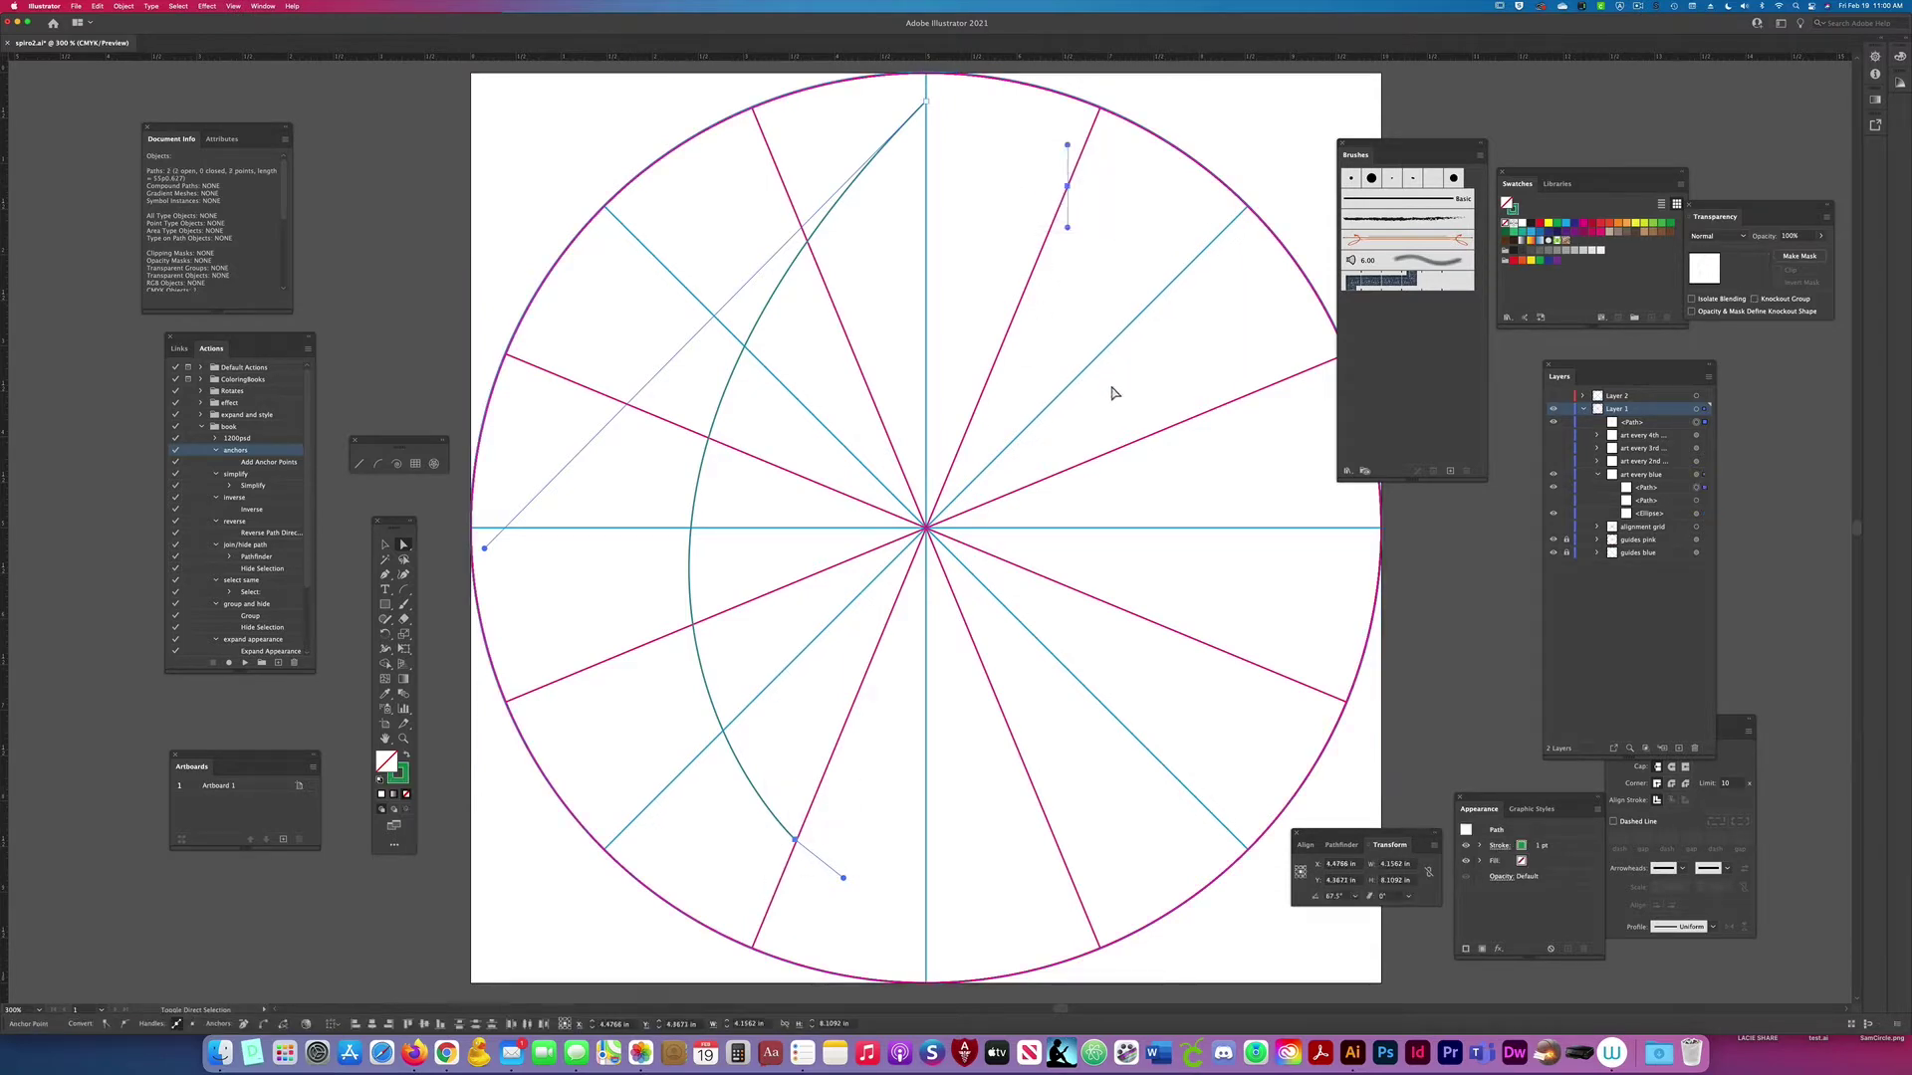
pyautogui.press('v')
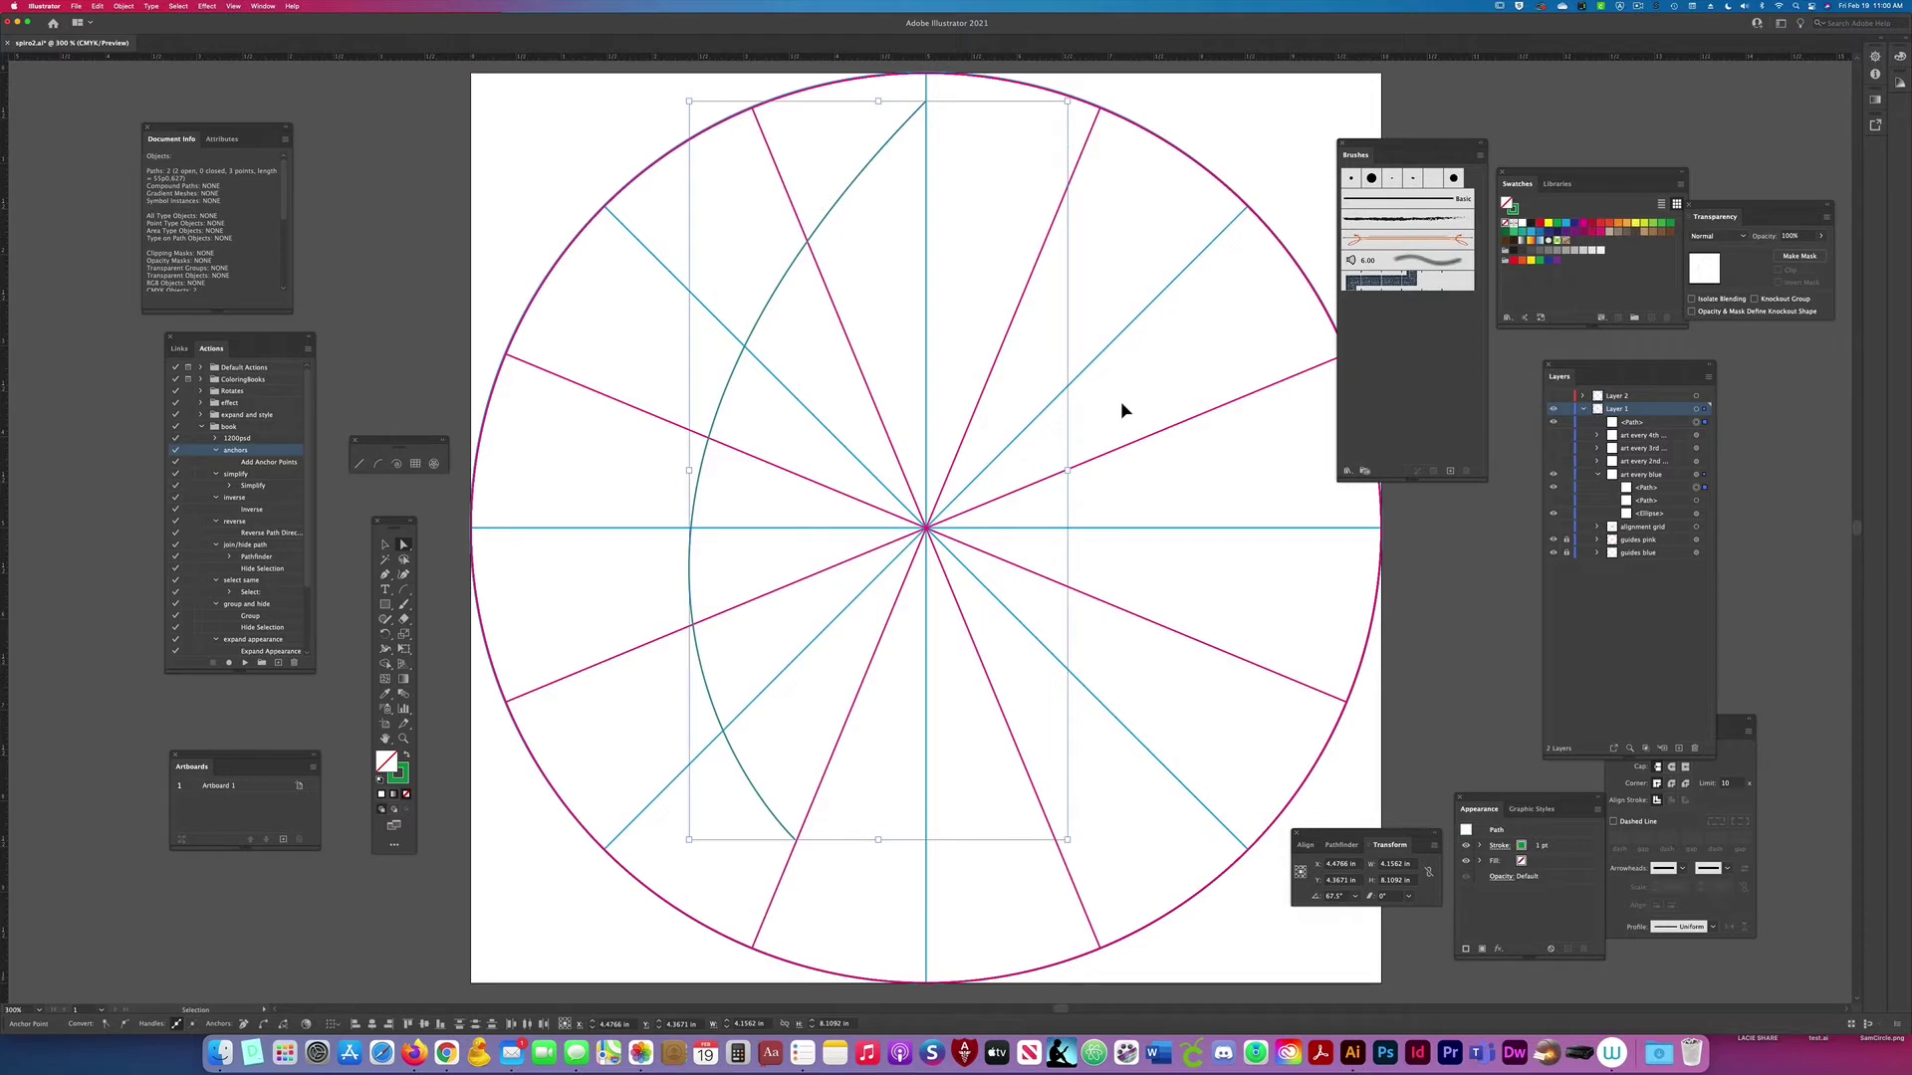
pyautogui.press('super+j')
pyautogui.press('a')
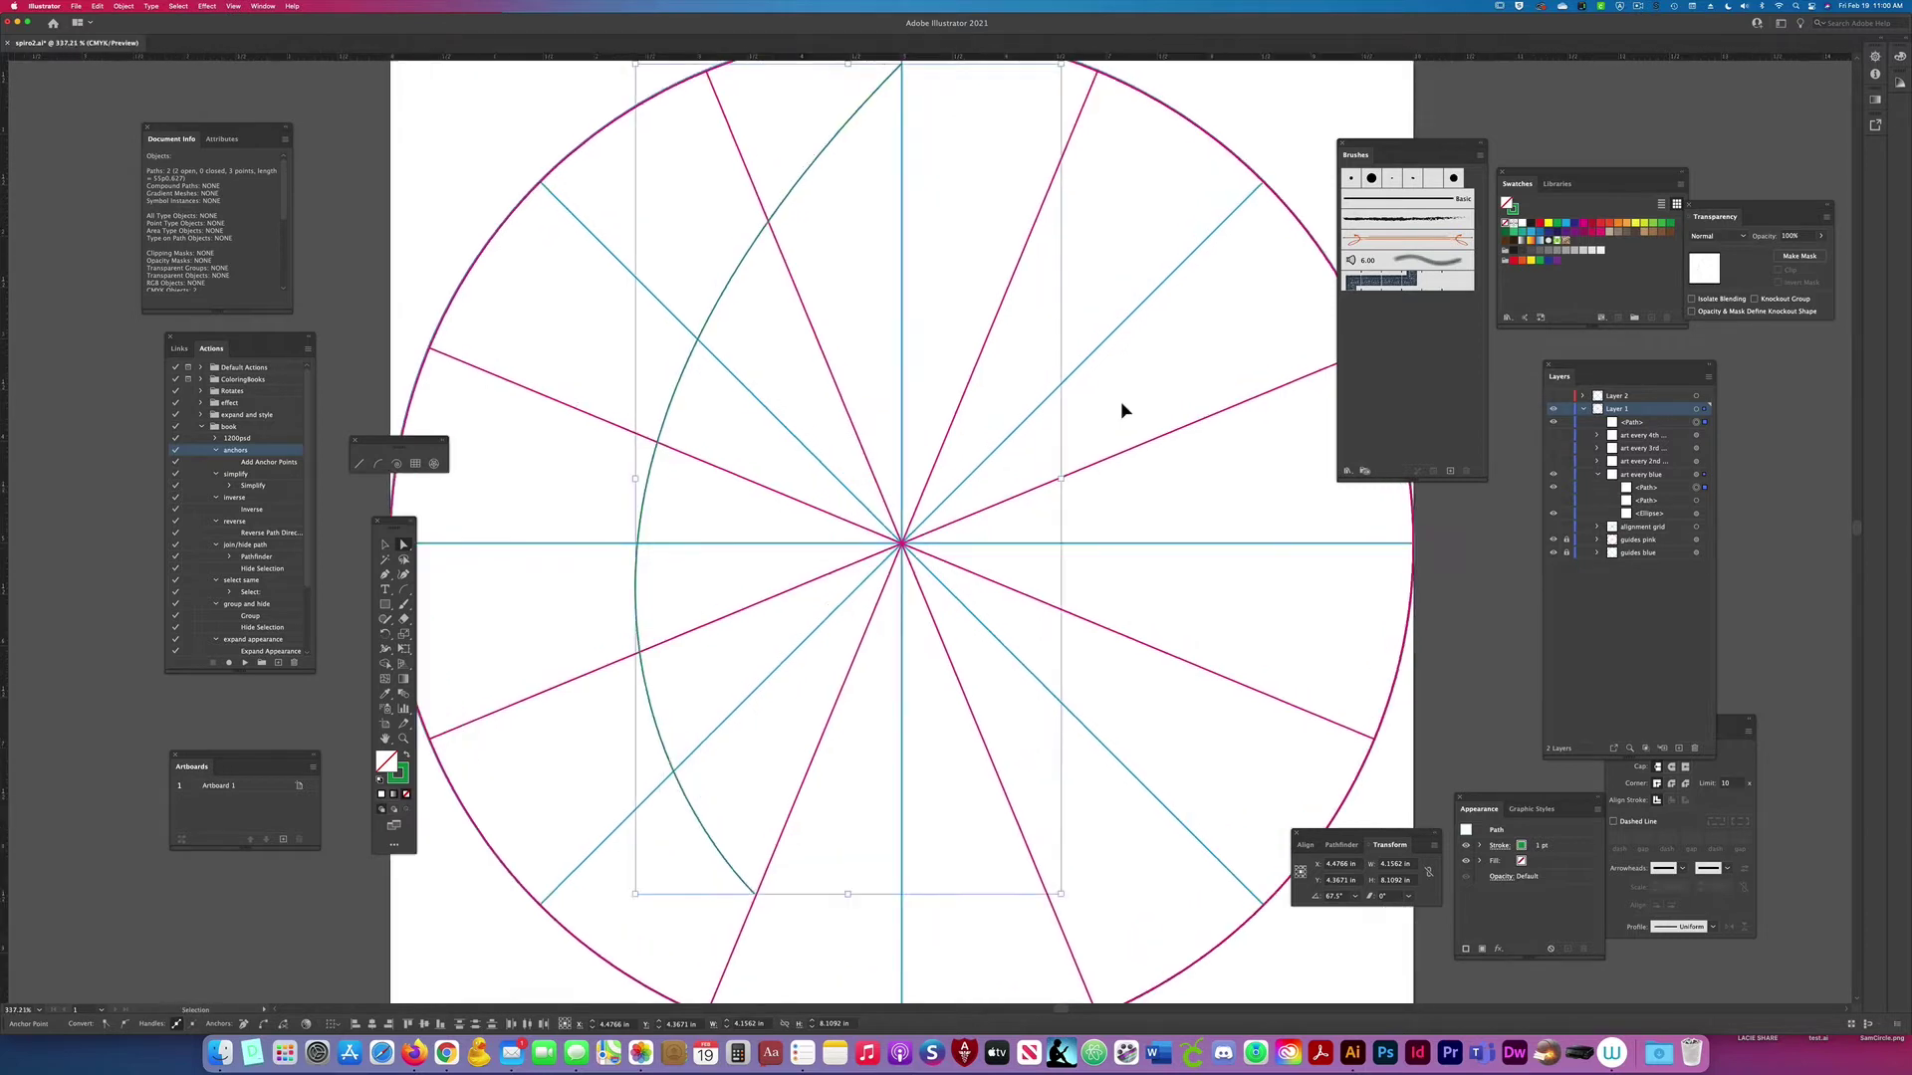
pyautogui.scroll(1, 1122, 410)
pyautogui.press('v')
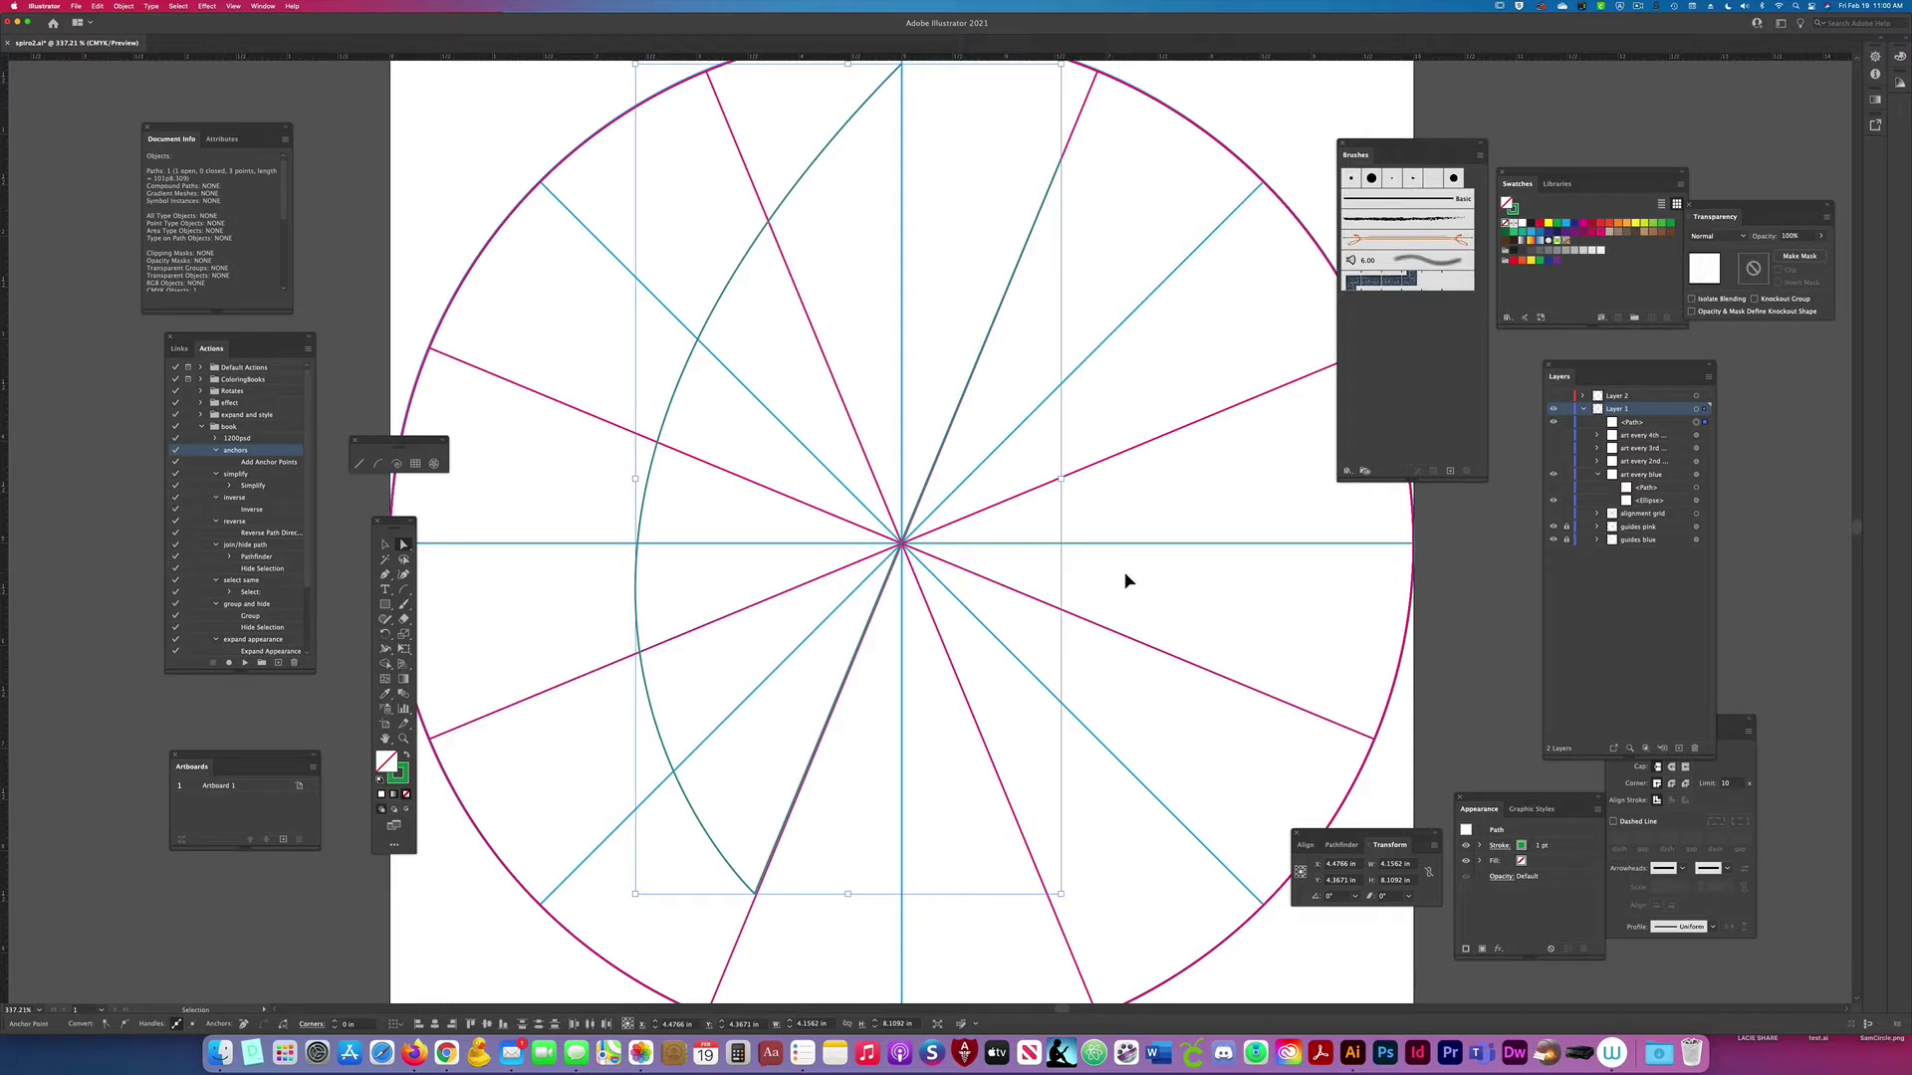
# Step: Swing the direction handle of the upper-right end anchor far down and to the right, near the horizontal blue guide
pyautogui.press('a')
pyautogui.moveTo(1114, 572); pyautogui.dragTo(1089, 528)
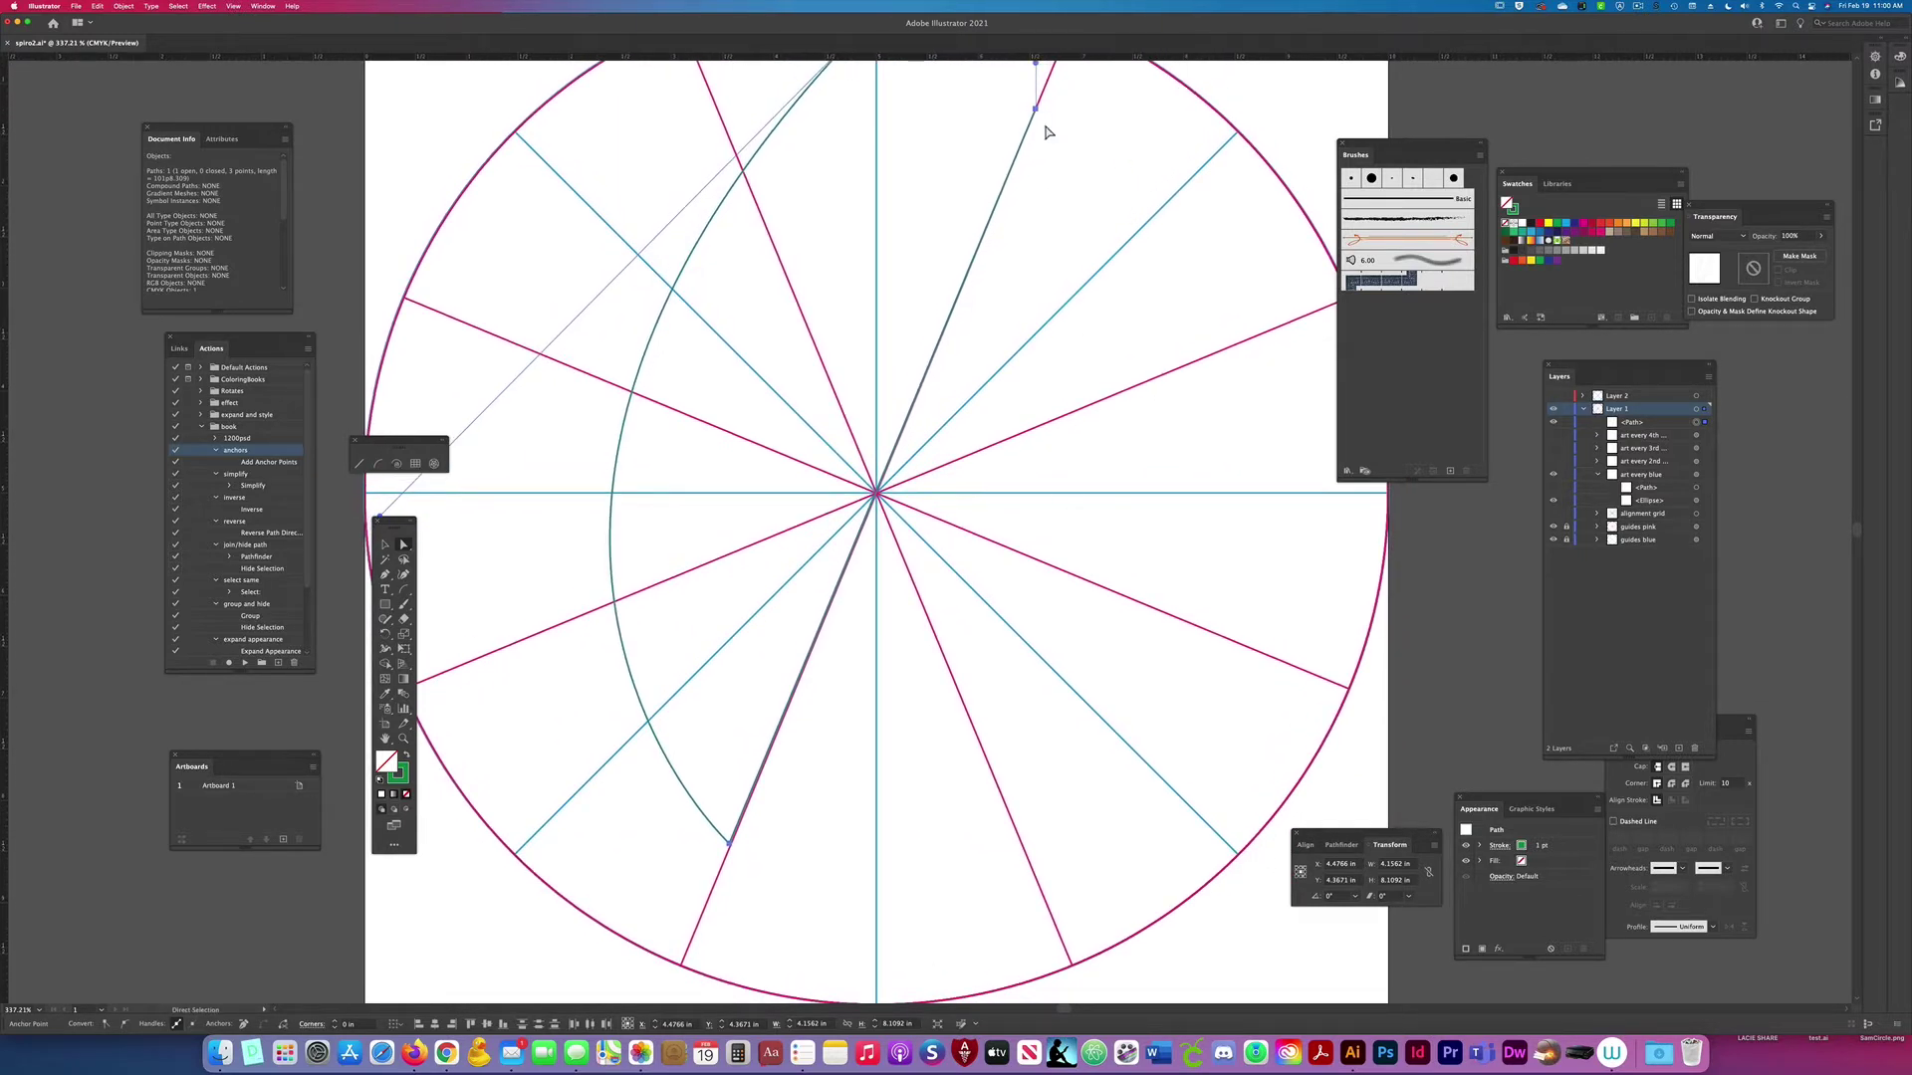
pyautogui.moveTo(1045, 127)
pyautogui.mouseDown()
pyautogui.moveTo(1053, 166)
pyautogui.moveTo(1039, 106)
pyautogui.mouseUp()
pyautogui.moveTo(968, 209); pyautogui.dragTo(1212, 526)
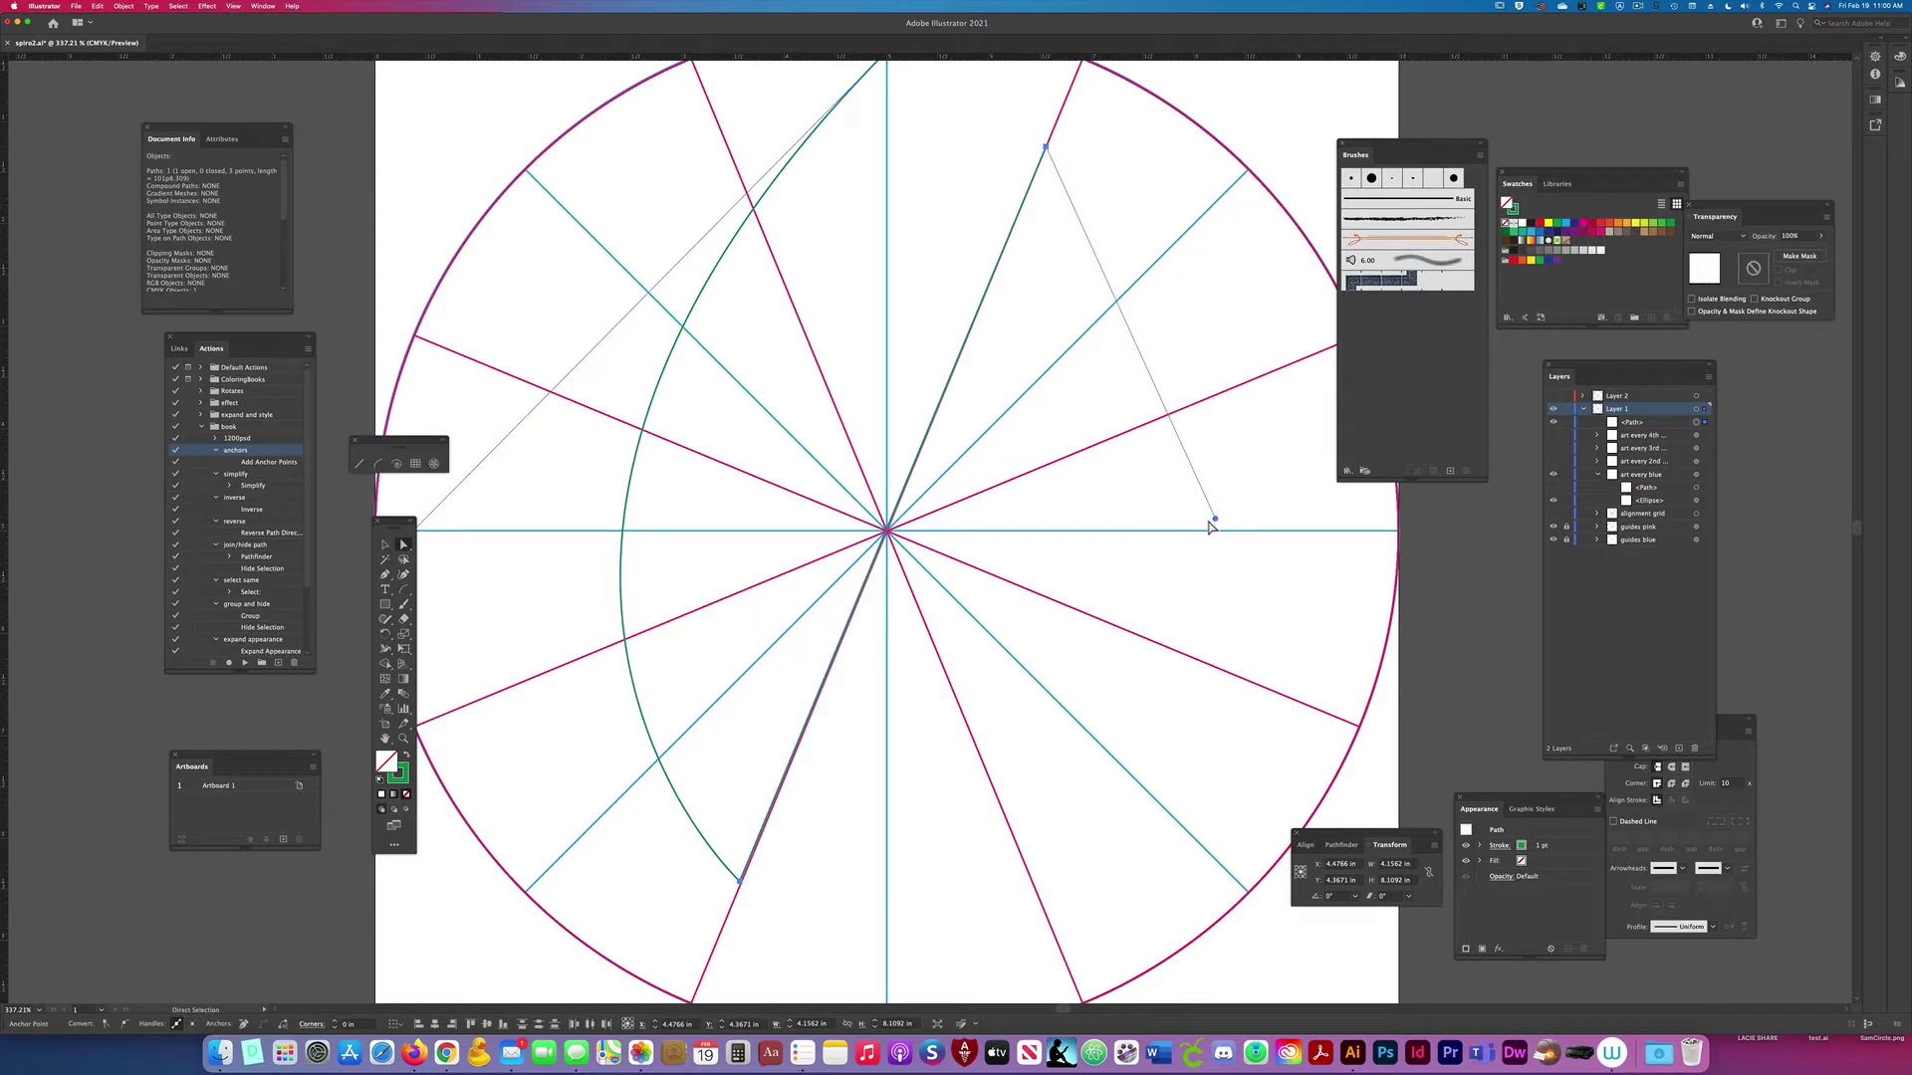
# Step: Convert the lower corner anchor to smooth with the Anchor Point tool, pulling long handles so the path rounds the pink guide
pyautogui.moveTo(704, 876); pyautogui.dragTo(875, 864)
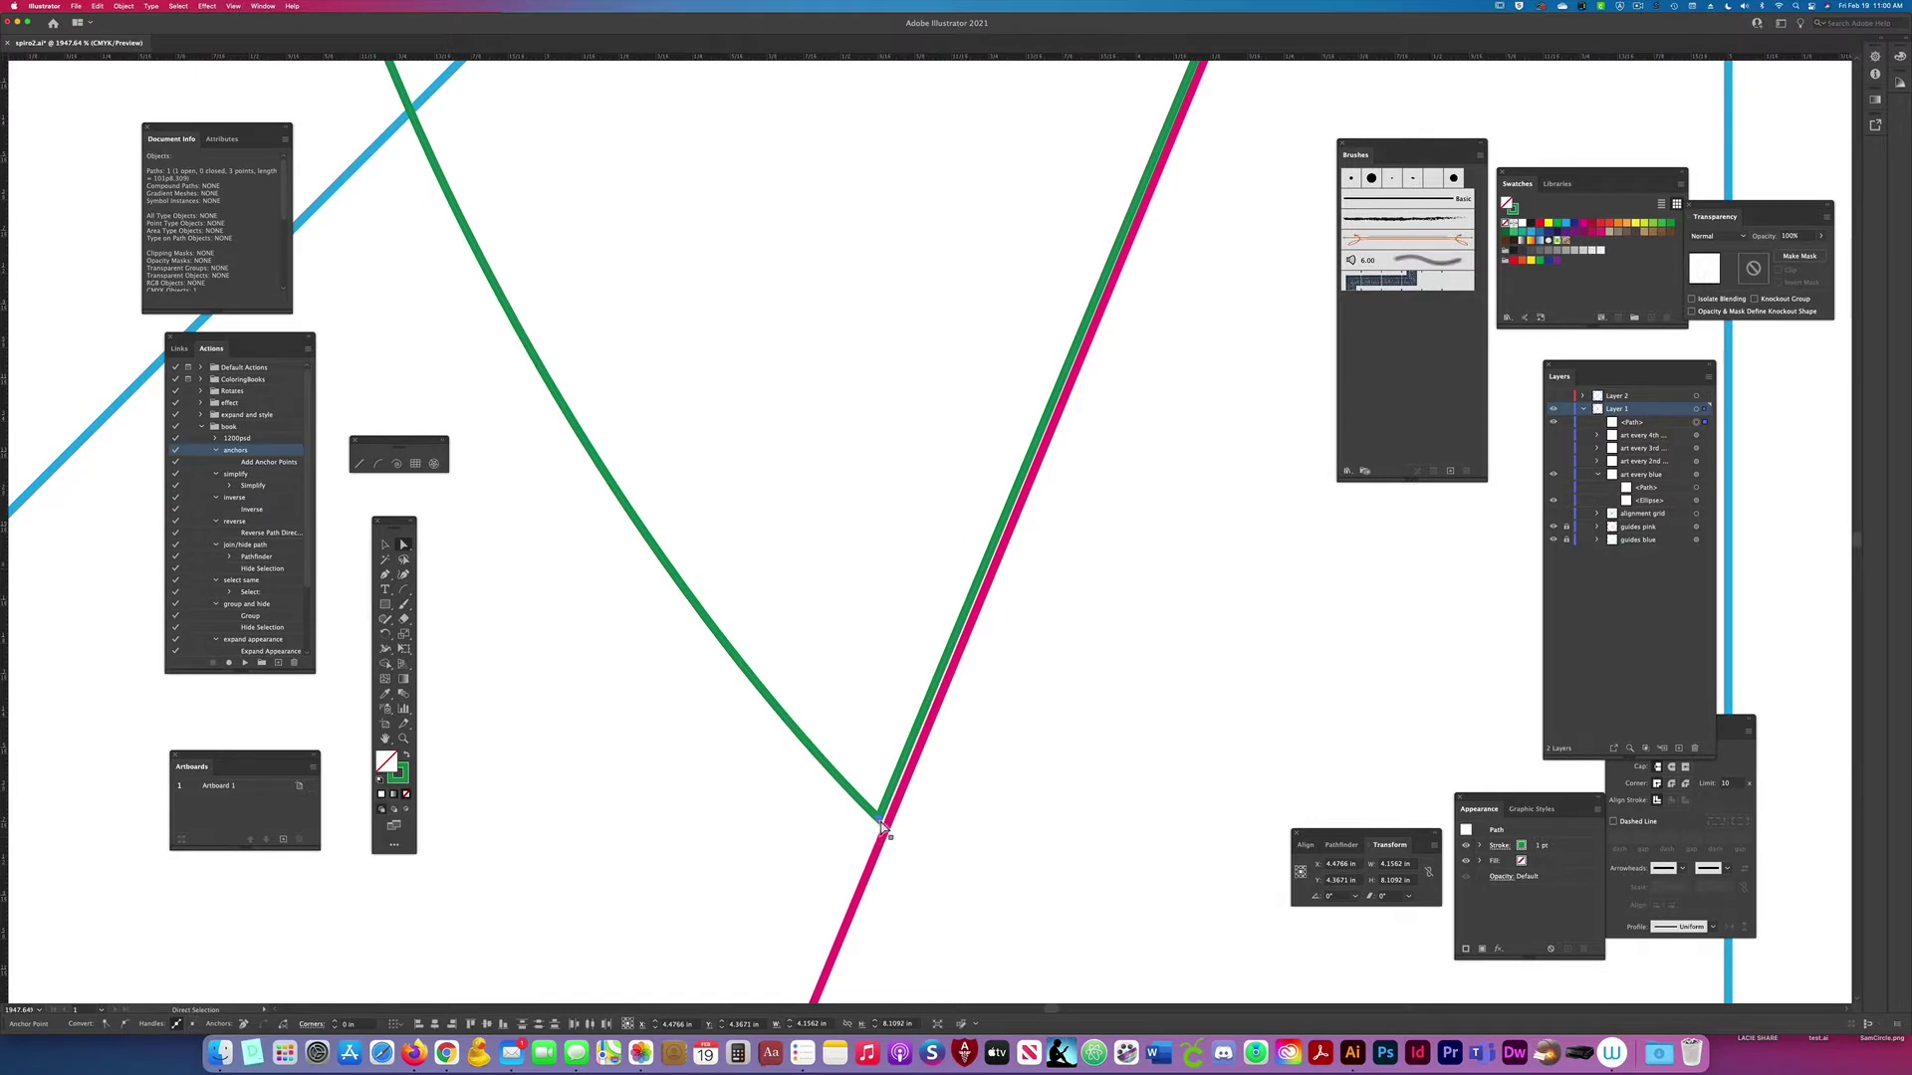
pyautogui.click(880, 822)
pyautogui.moveTo(880, 824)
pyautogui.mouseDown()
pyautogui.moveTo(860, 827)
pyautogui.moveTo(884, 839)
pyautogui.mouseUp()
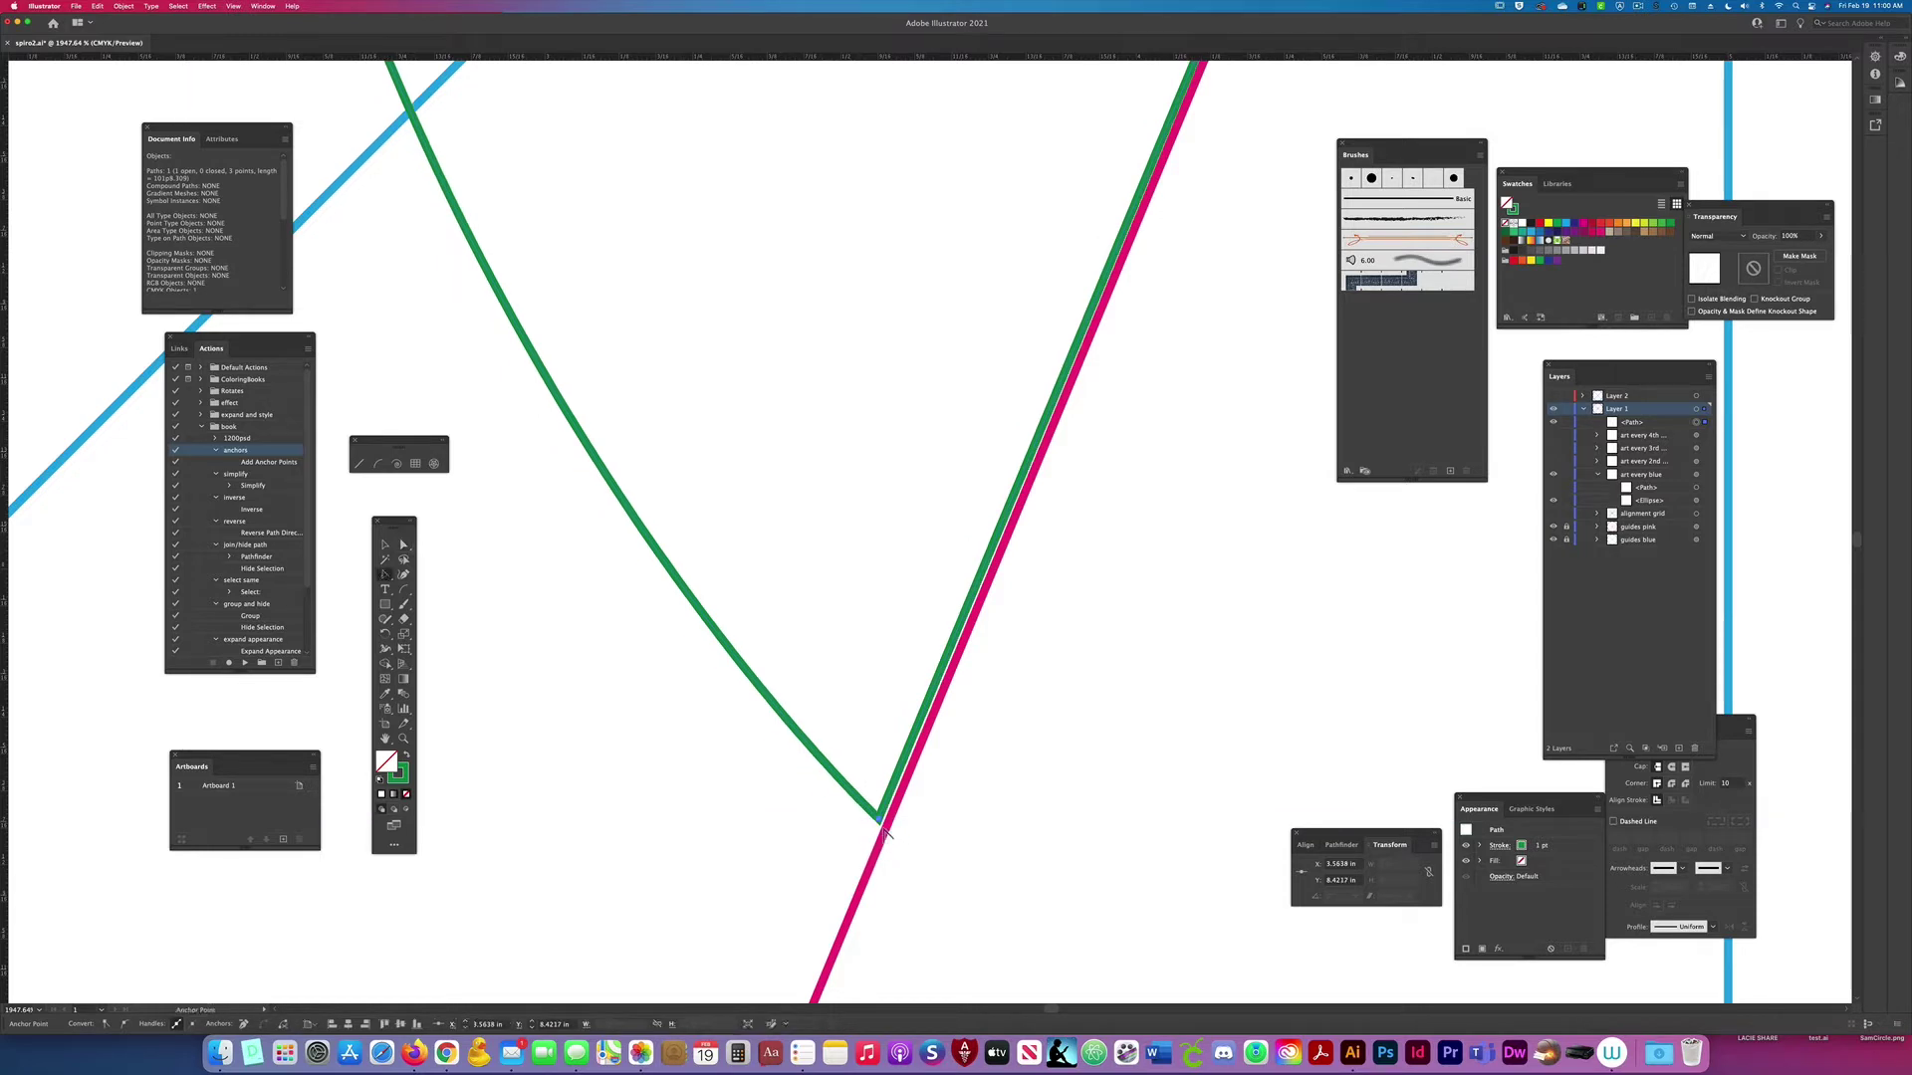
pyautogui.moveTo(880, 823); pyautogui.dragTo(1418, 941)
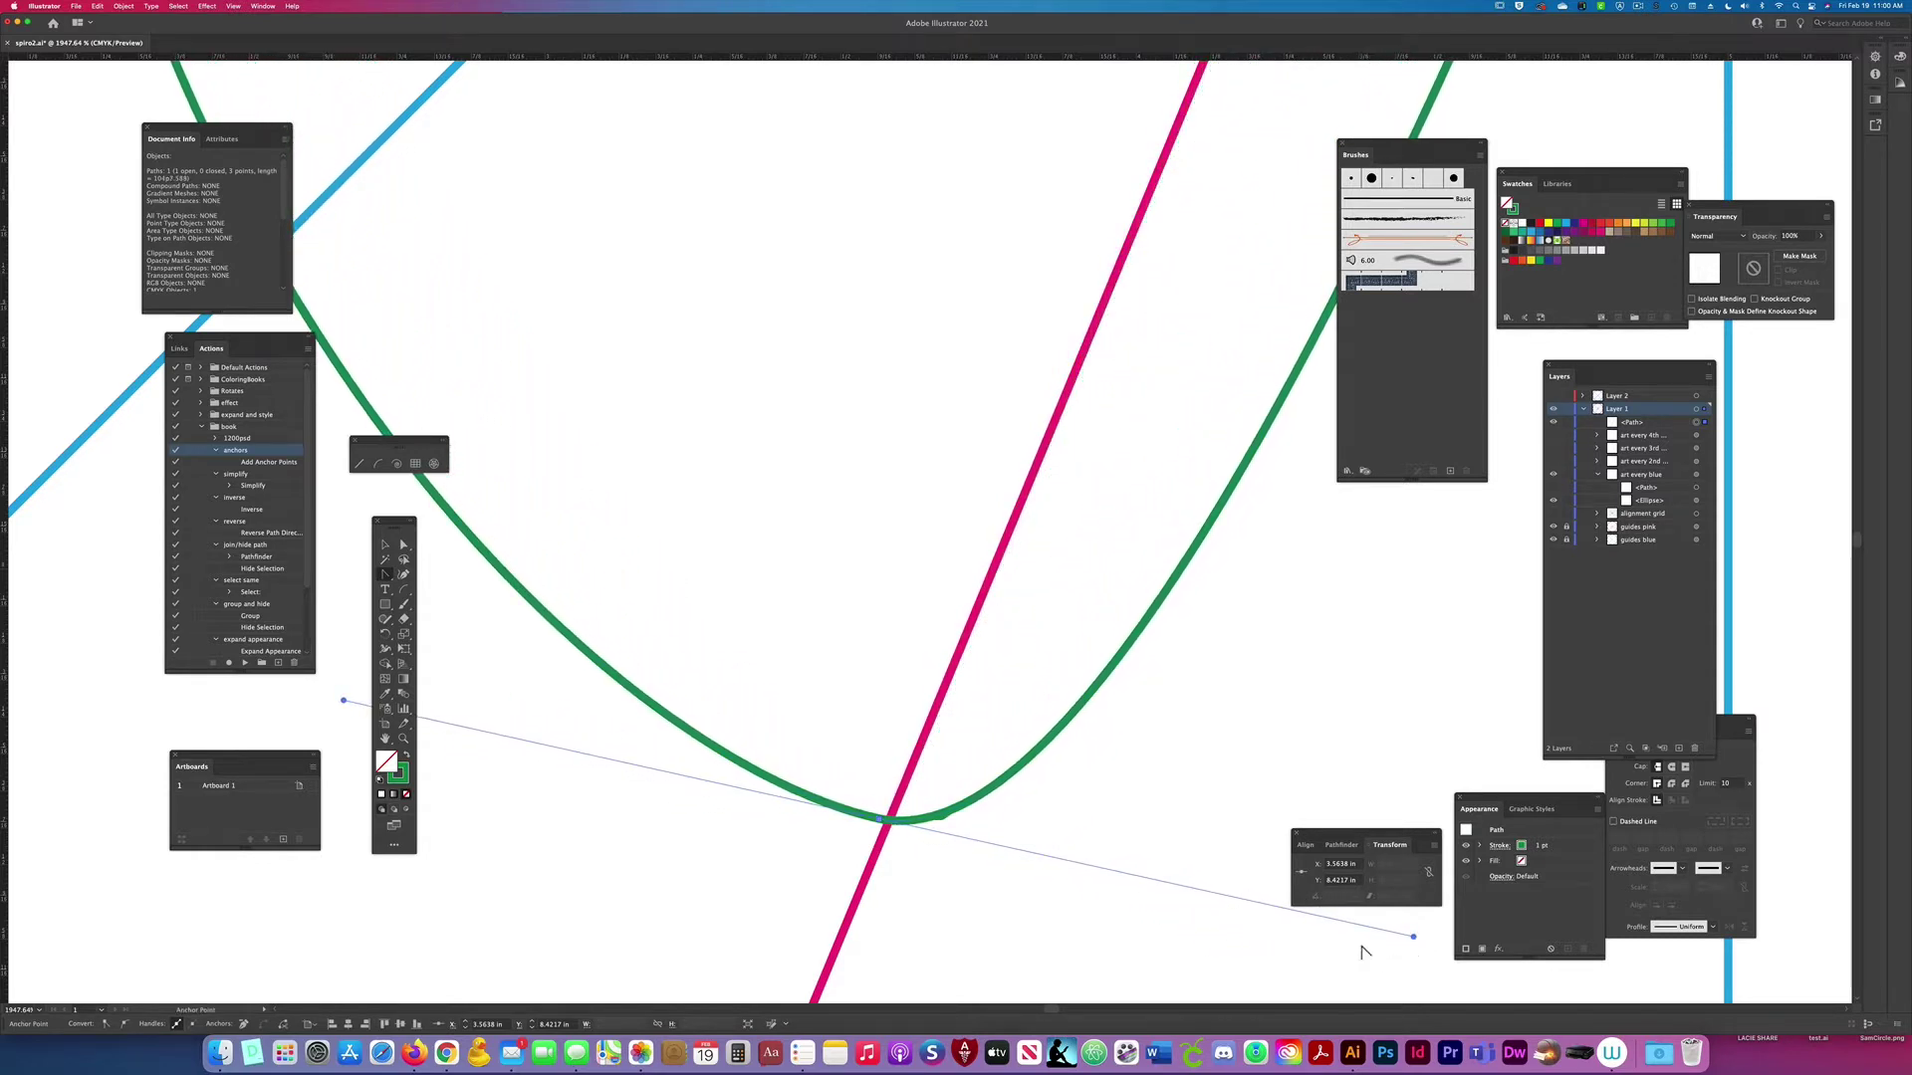
# Step: Shift the lower smooth anchor slightly inward along the lower-left pink guide with the Direct Selection tool
pyautogui.press('a')
pyautogui.moveTo(881, 827); pyautogui.dragTo(876, 838)
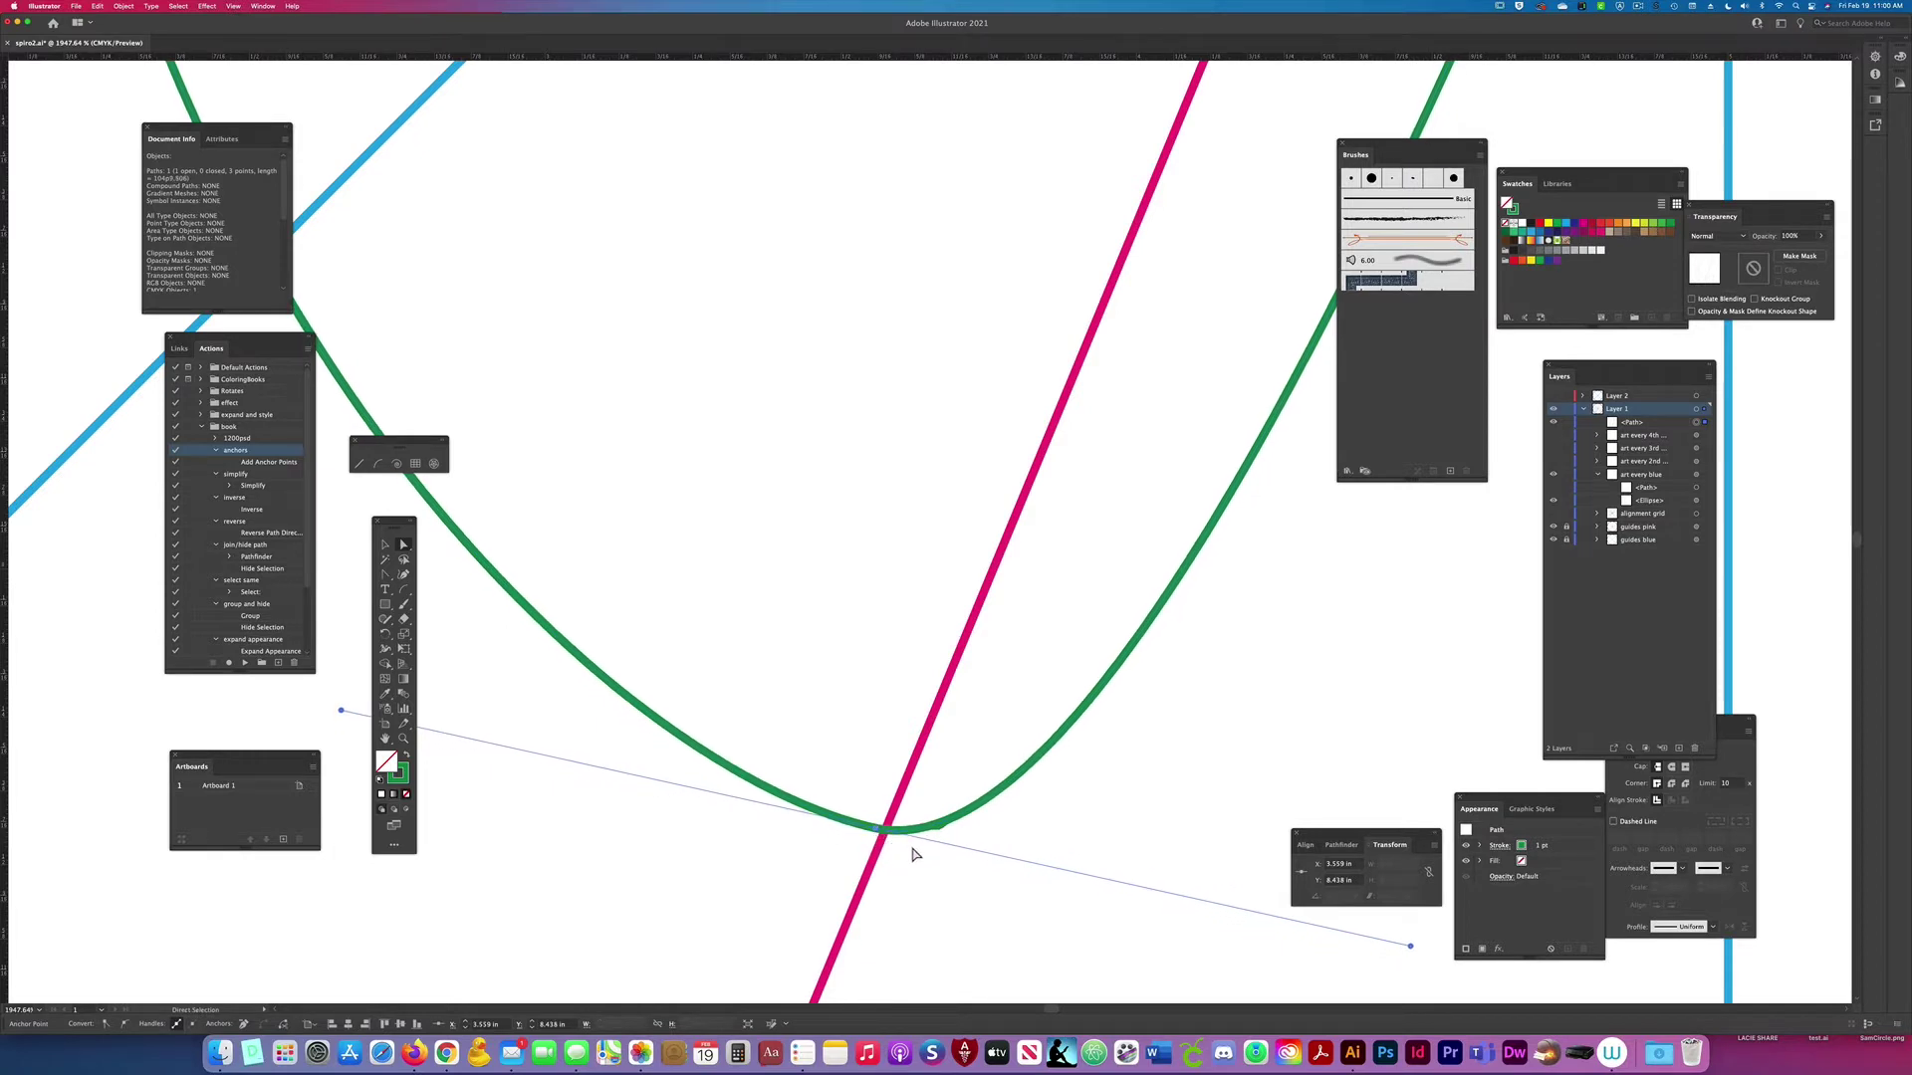
pyautogui.press('super+0')
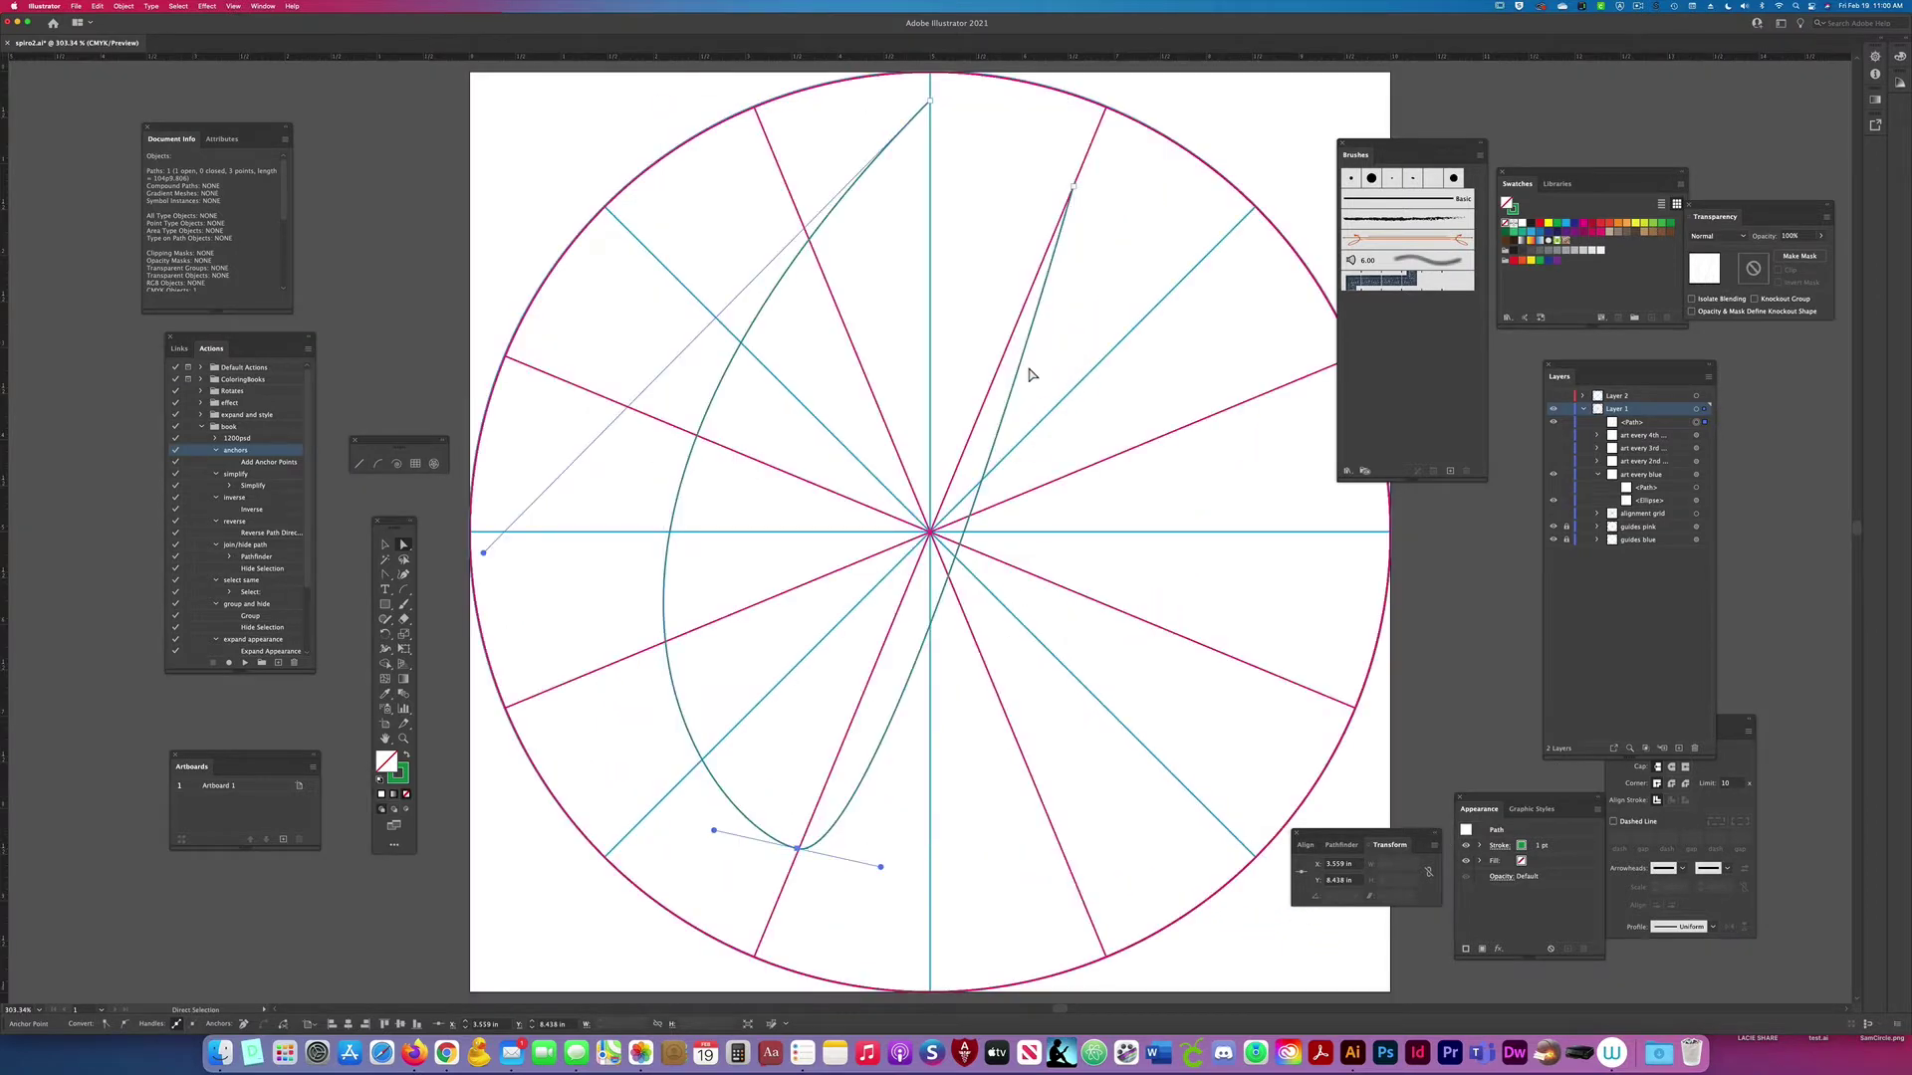
pyautogui.moveTo(1119, 242); pyautogui.dragTo(1105, 235)
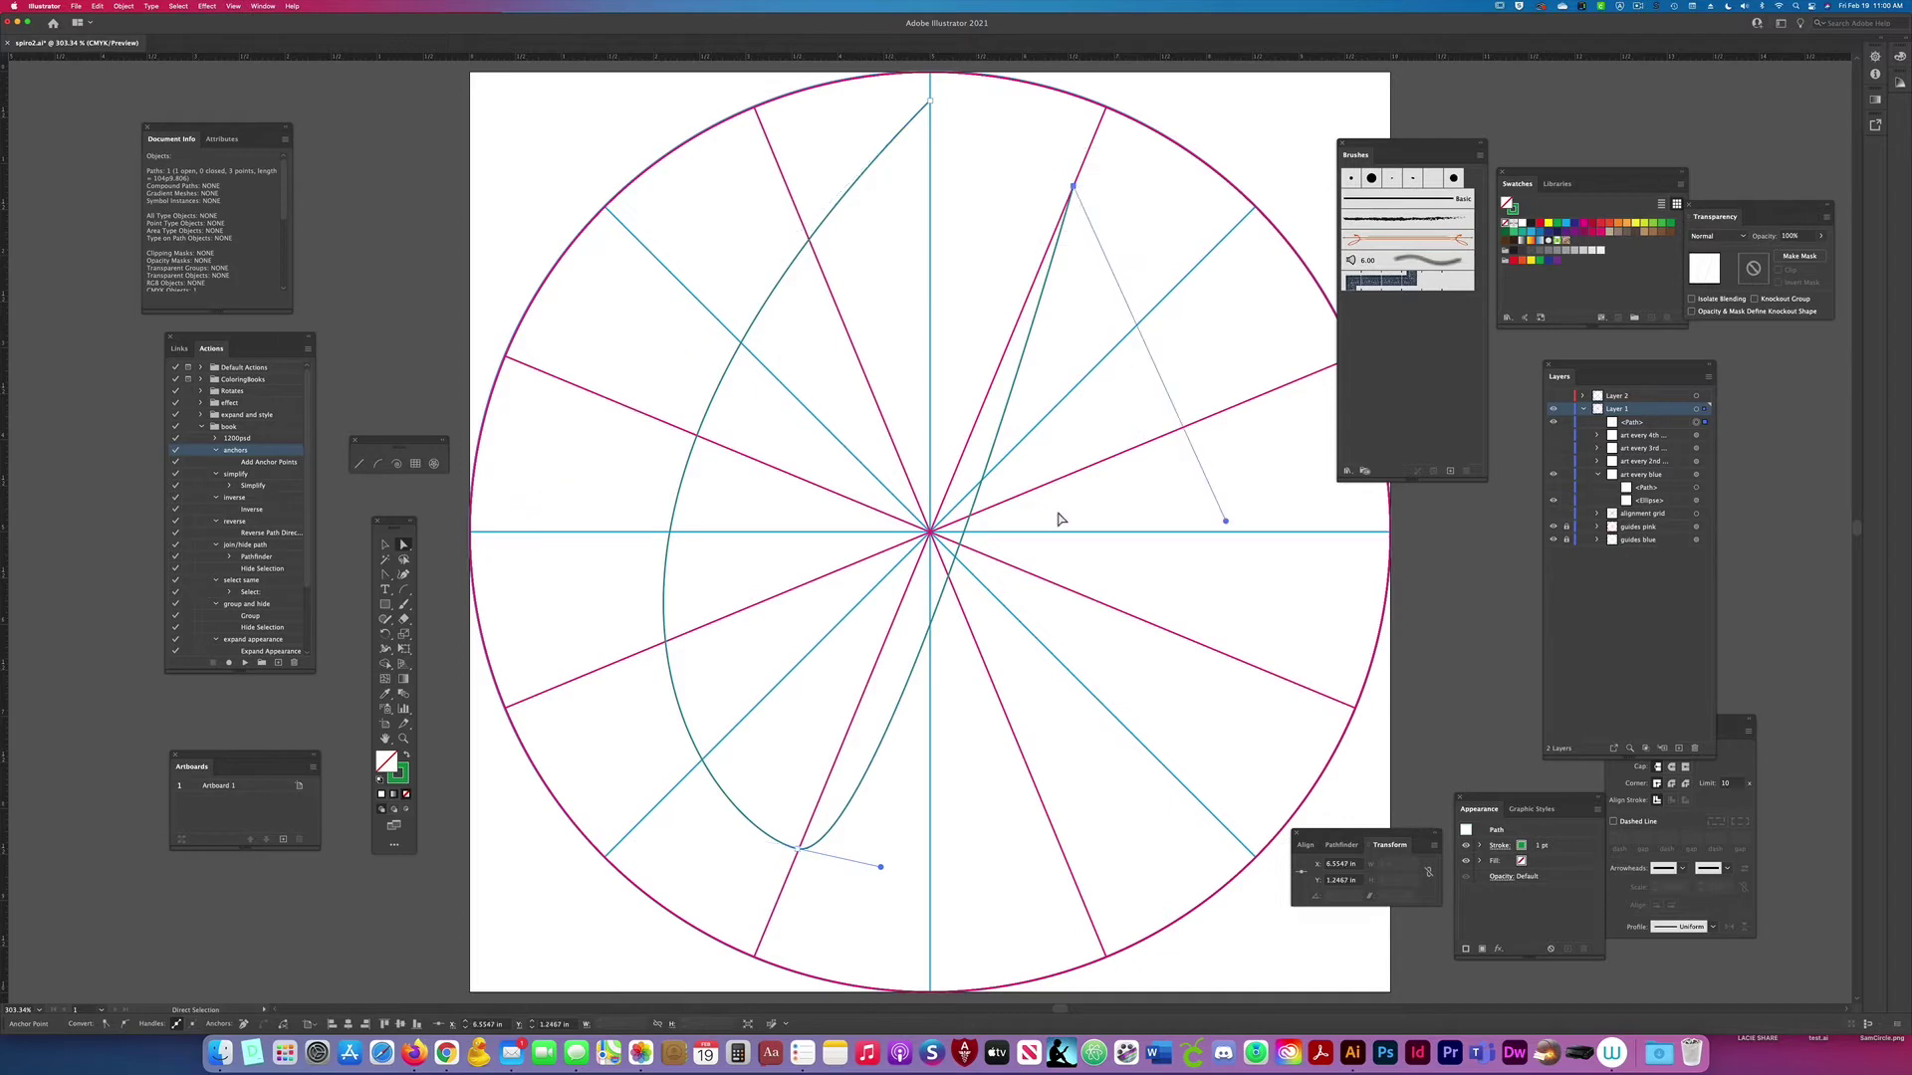
pyautogui.click(798, 852)
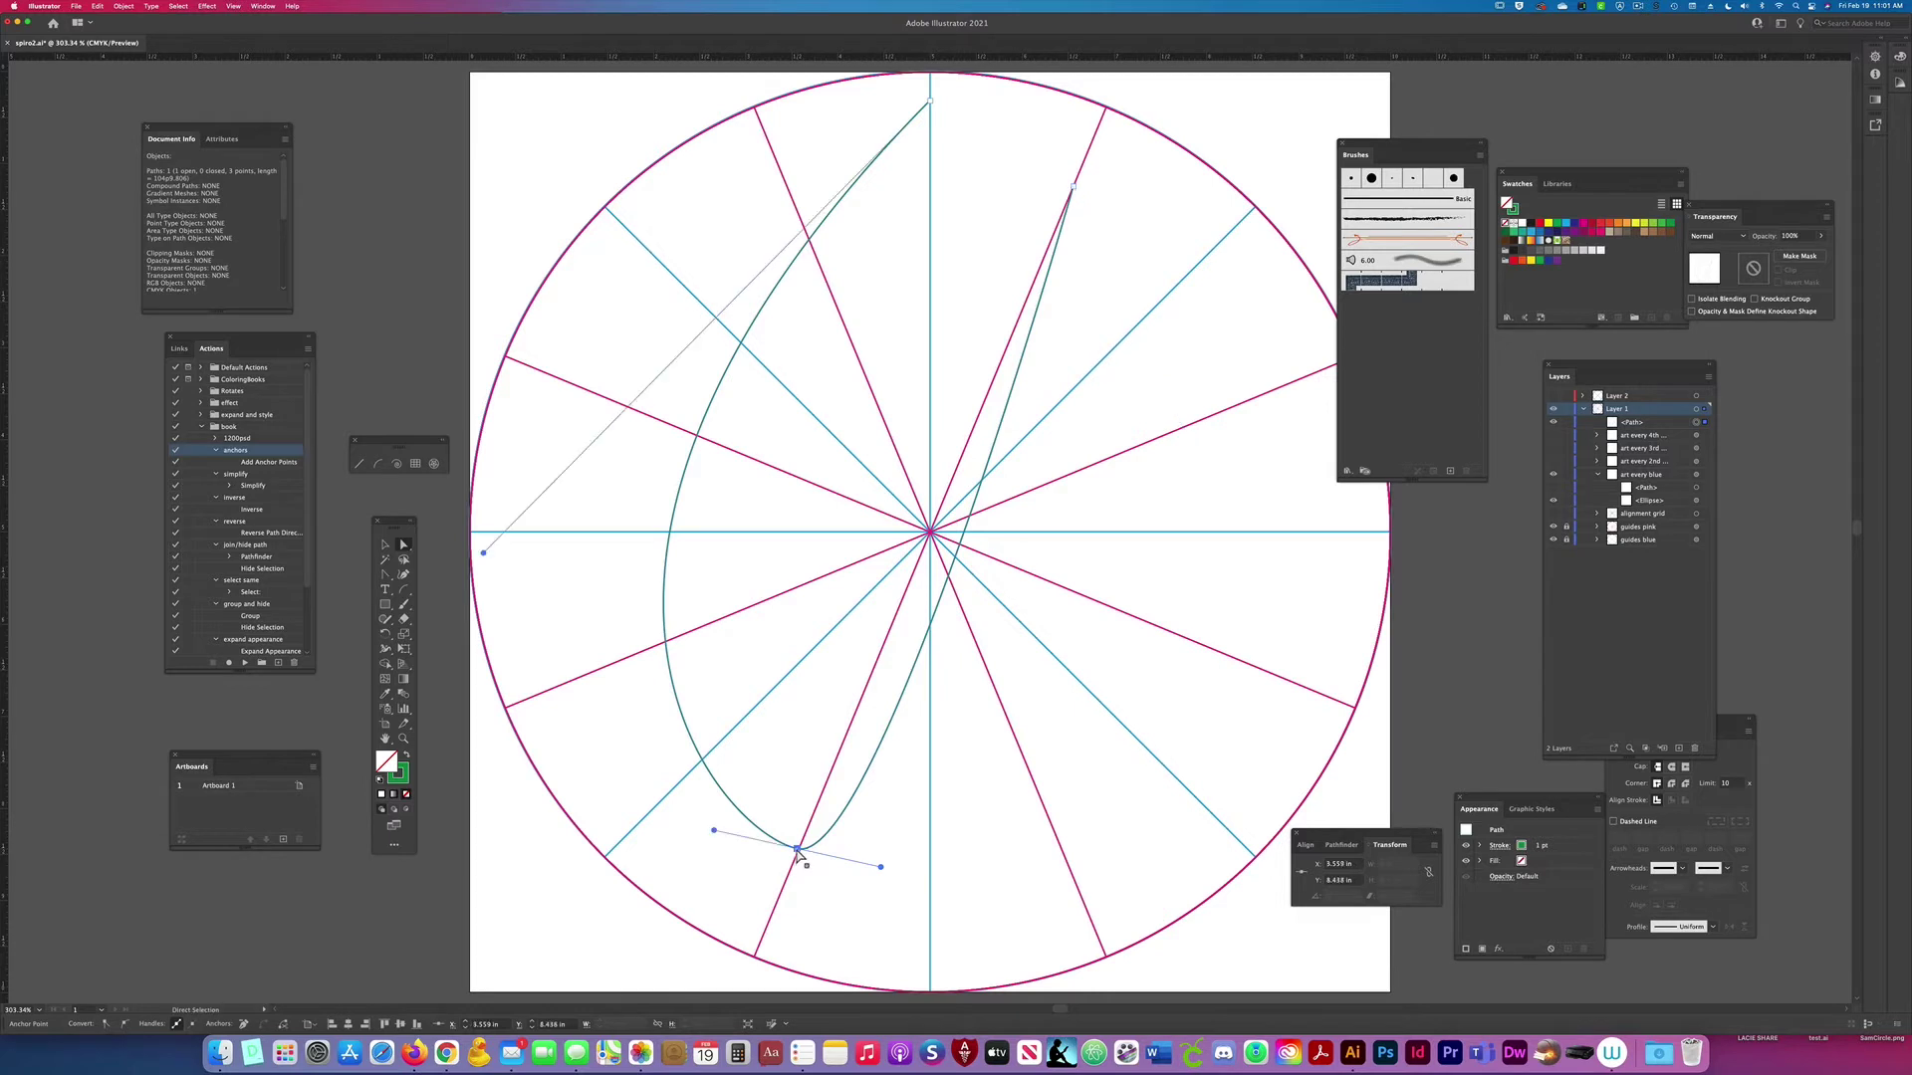
pyautogui.moveTo(798, 852)
pyautogui.mouseDown()
pyautogui.moveTo(990, 857)
pyautogui.moveTo(797, 835)
pyautogui.mouseUp()
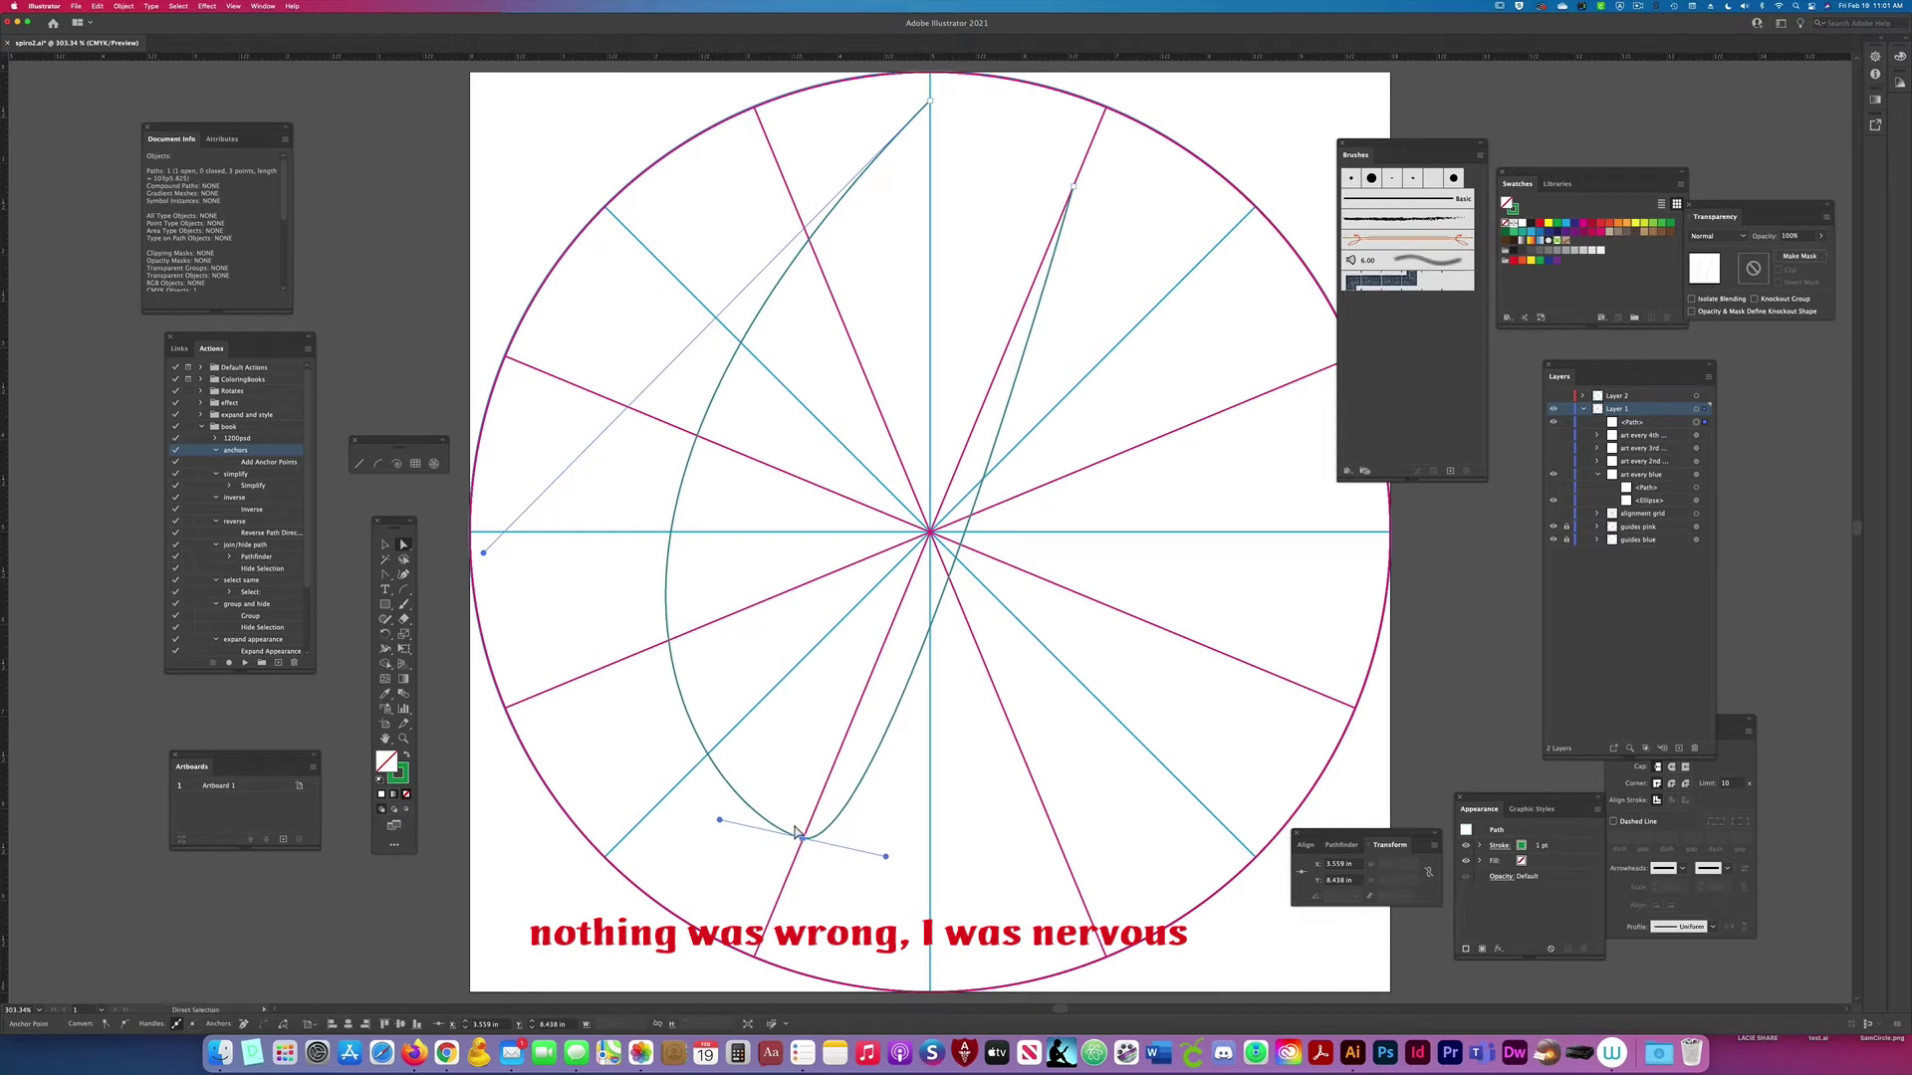
# Step: Add an anchor mid-segment on the path's right side and pull it out to the lower right, at about X 7.7 in, Y 6.6 in
pyautogui.click(1073, 187)
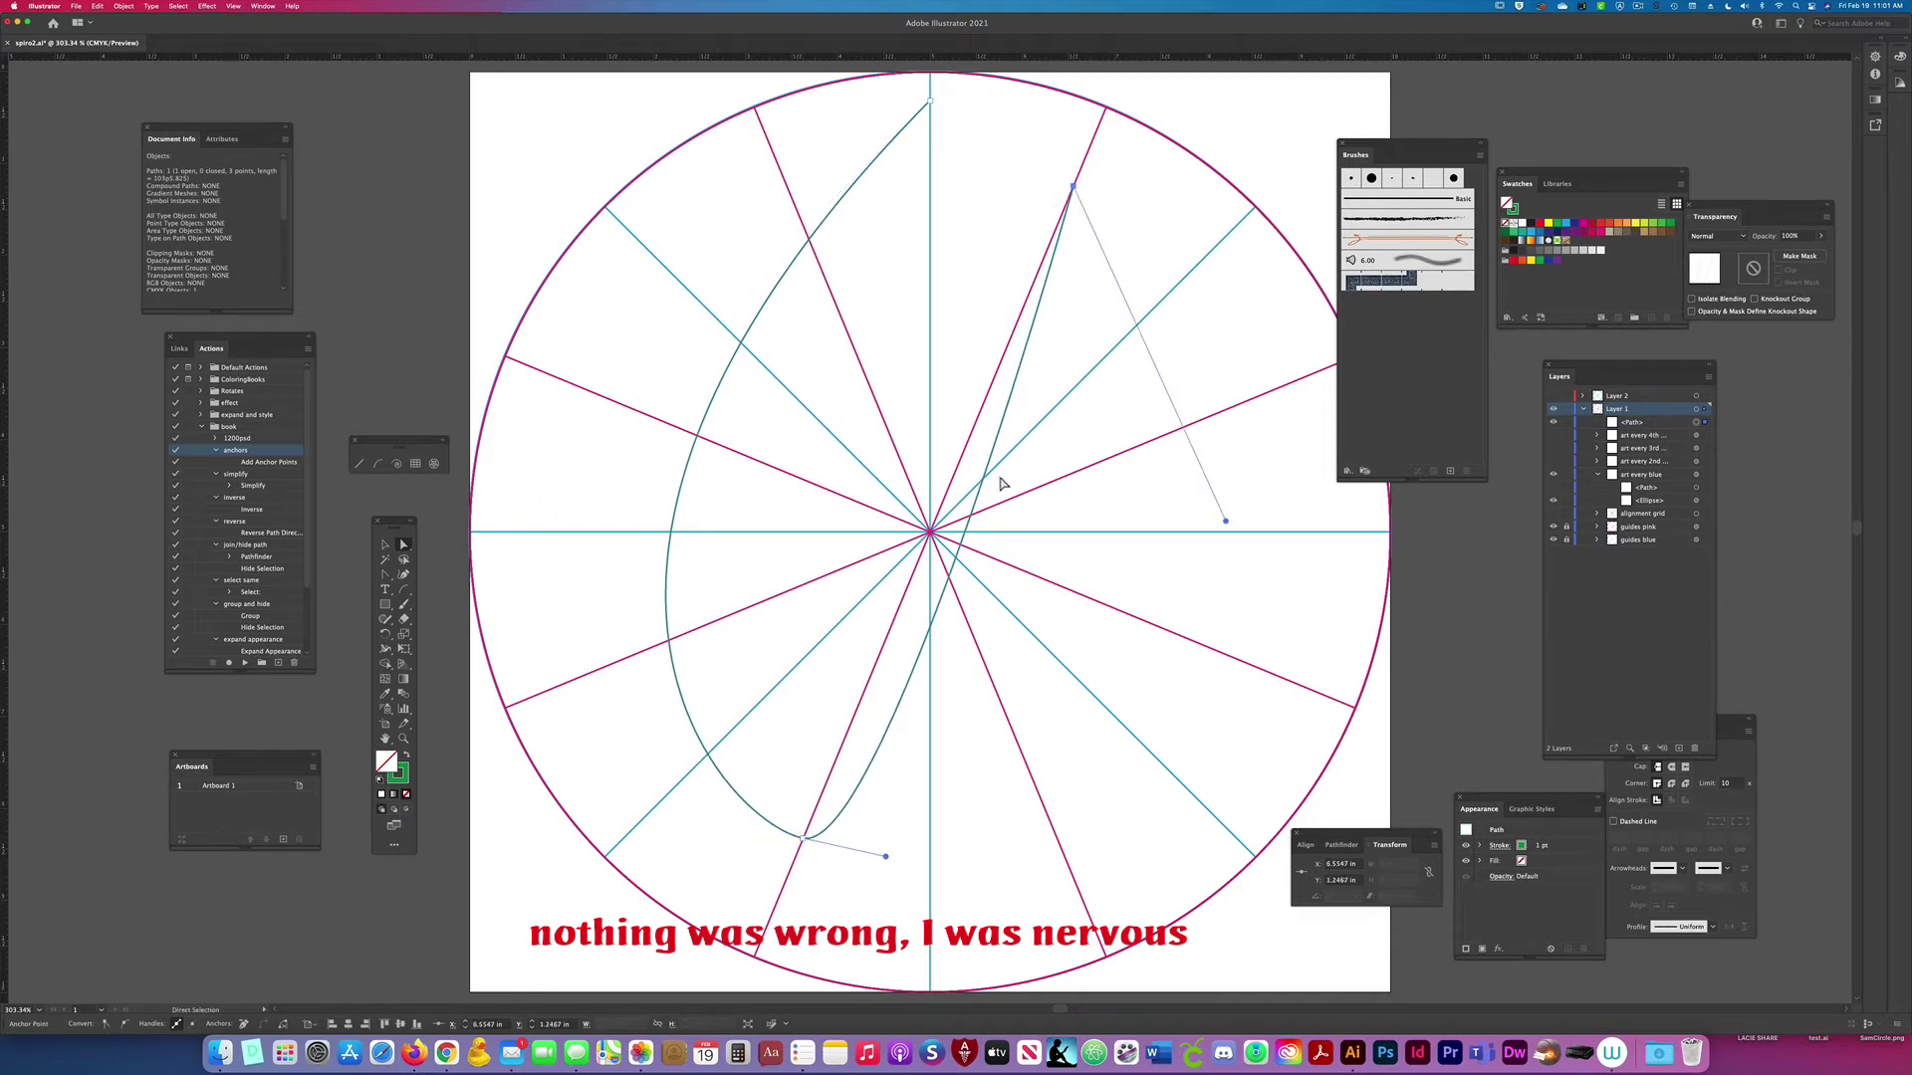
pyautogui.press('p')
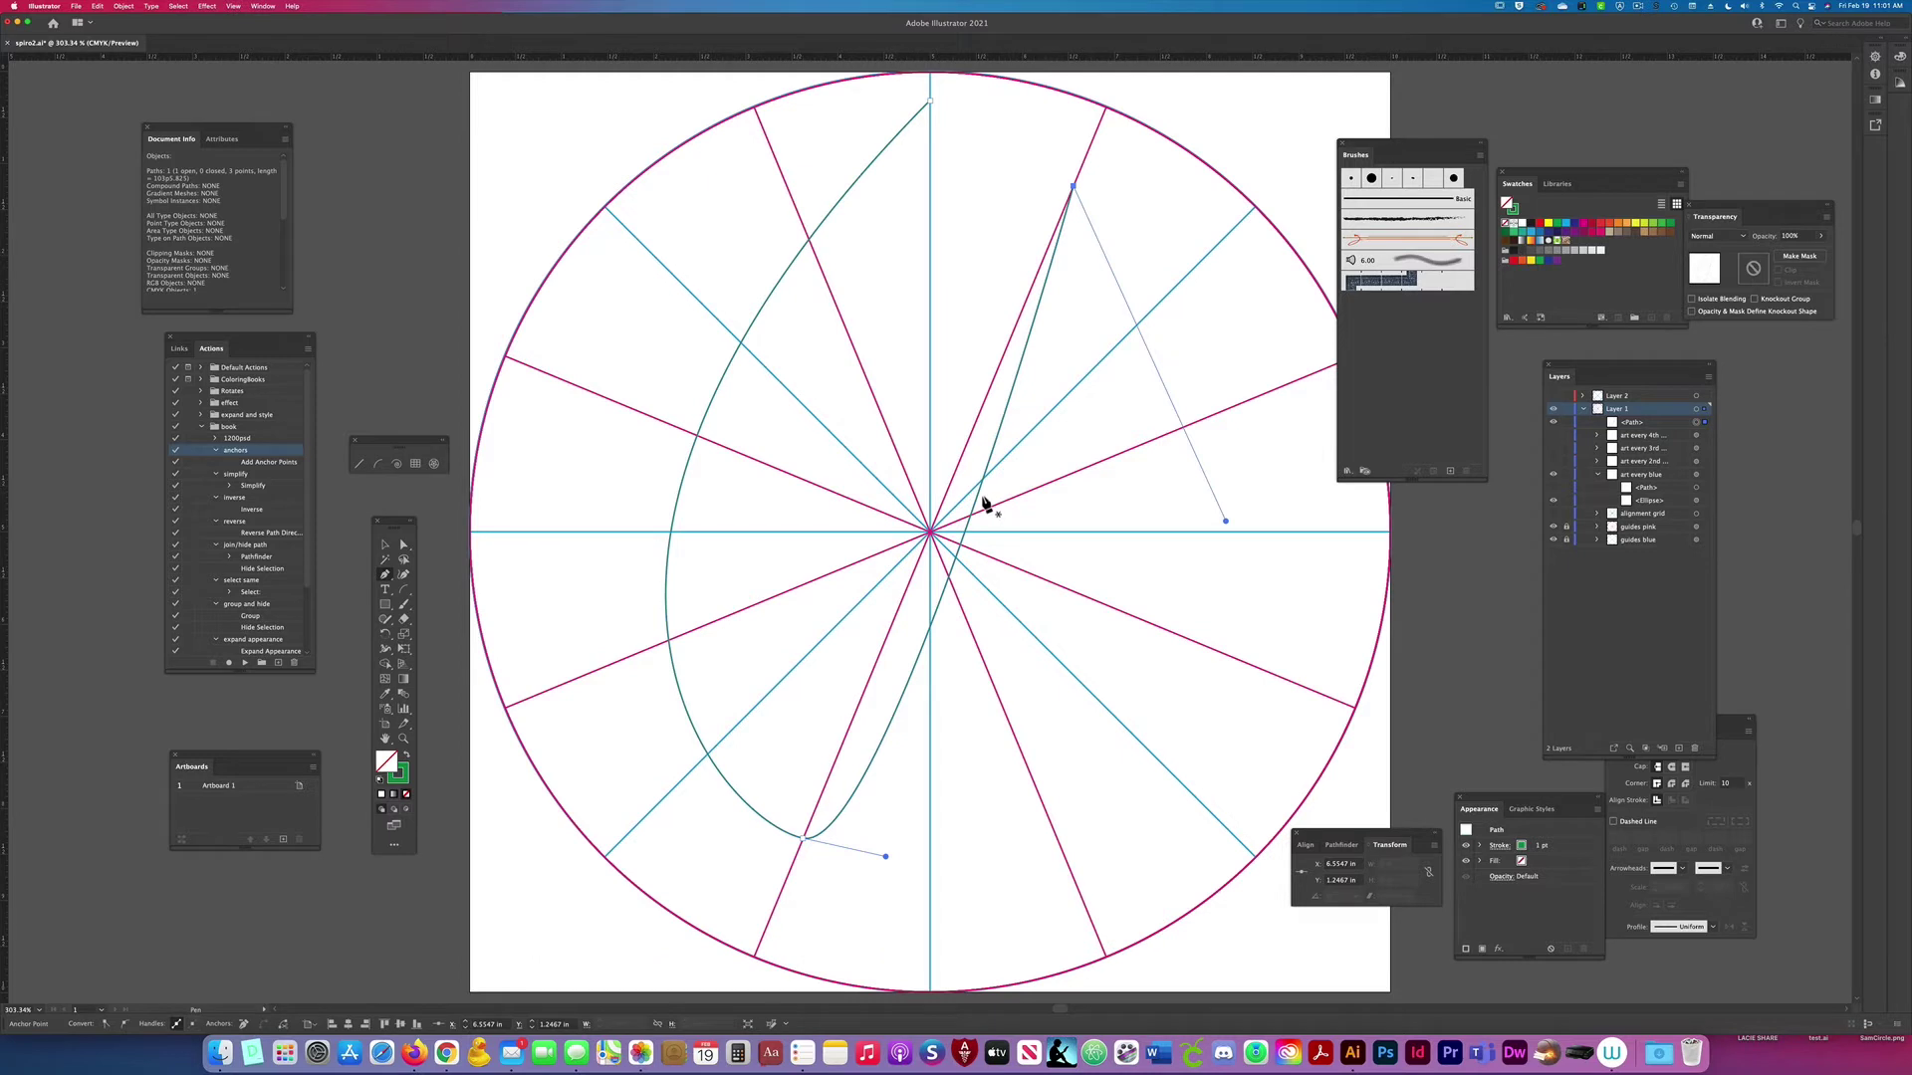
pyautogui.click(977, 496)
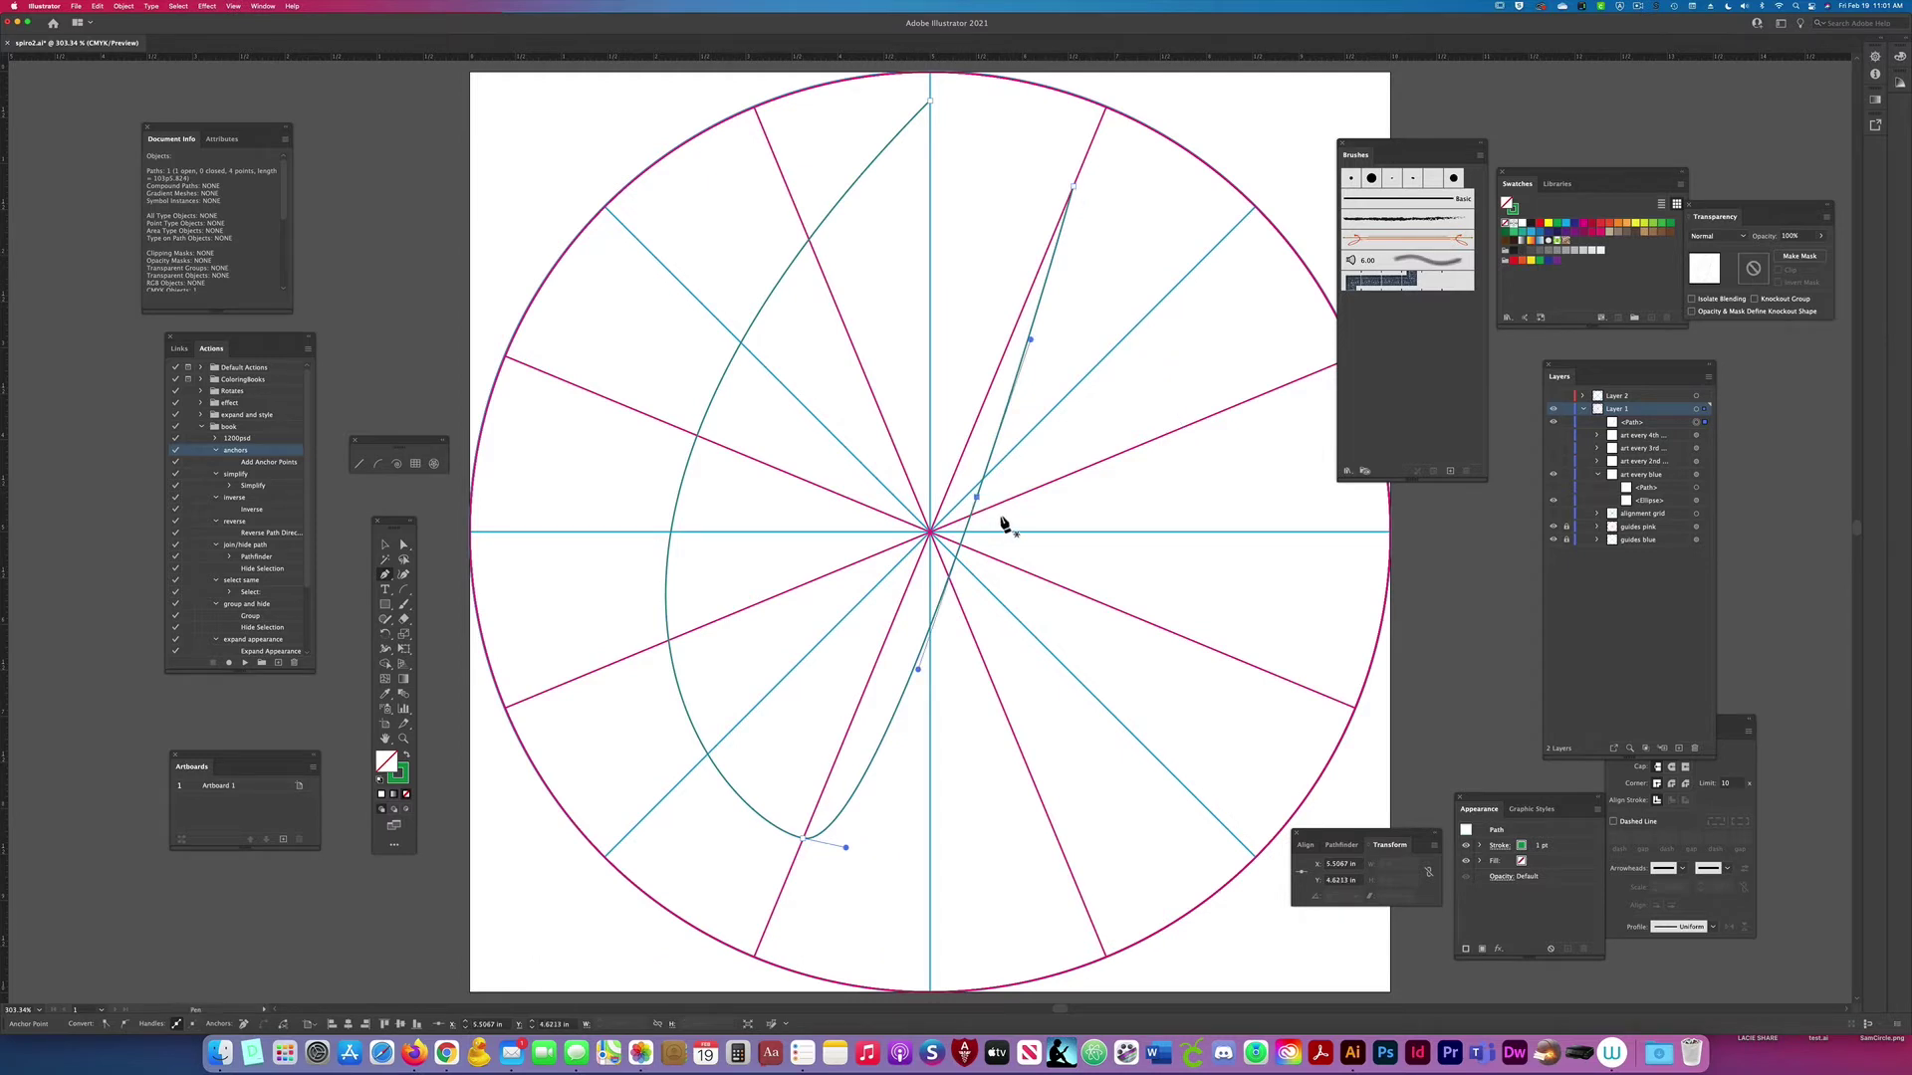
pyautogui.press('a')
pyautogui.moveTo(979, 497); pyautogui.dragTo(1058, 571)
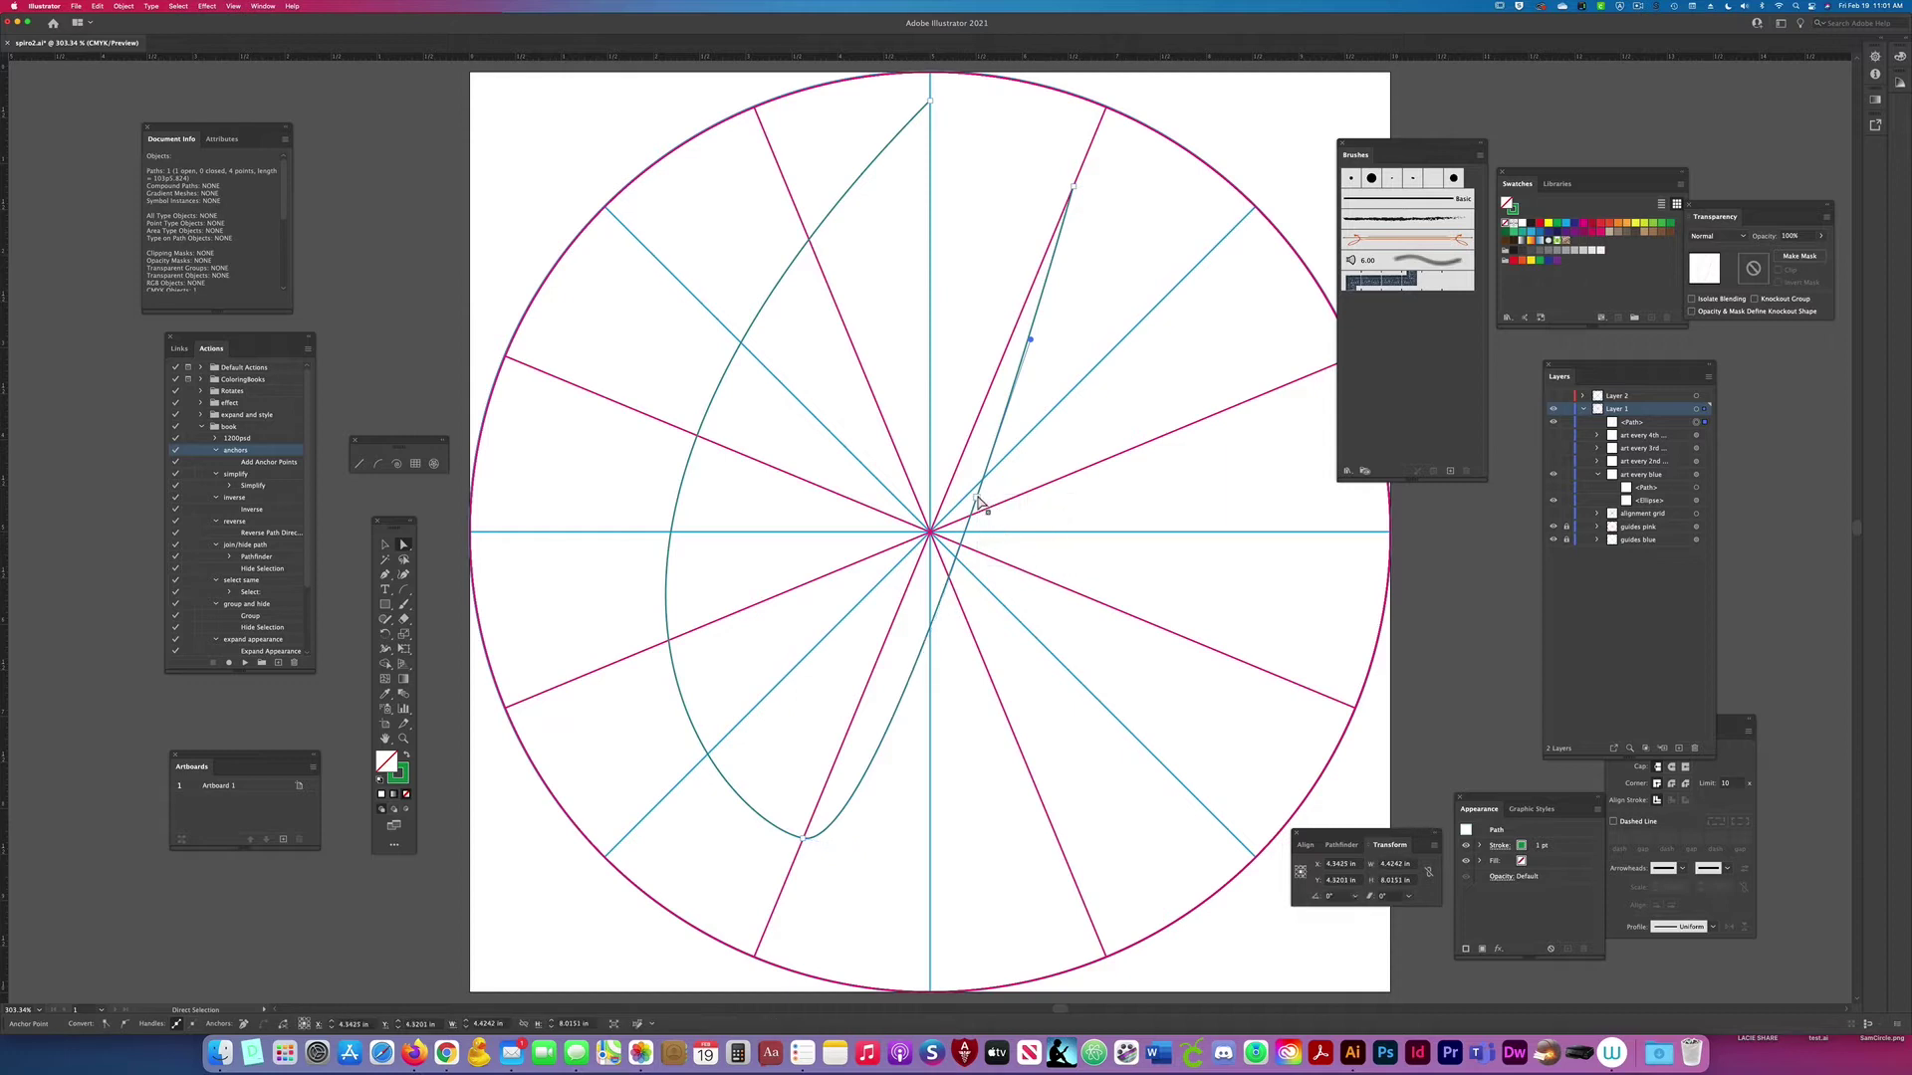
pyautogui.moveTo(977, 497); pyautogui.dragTo(1195, 687)
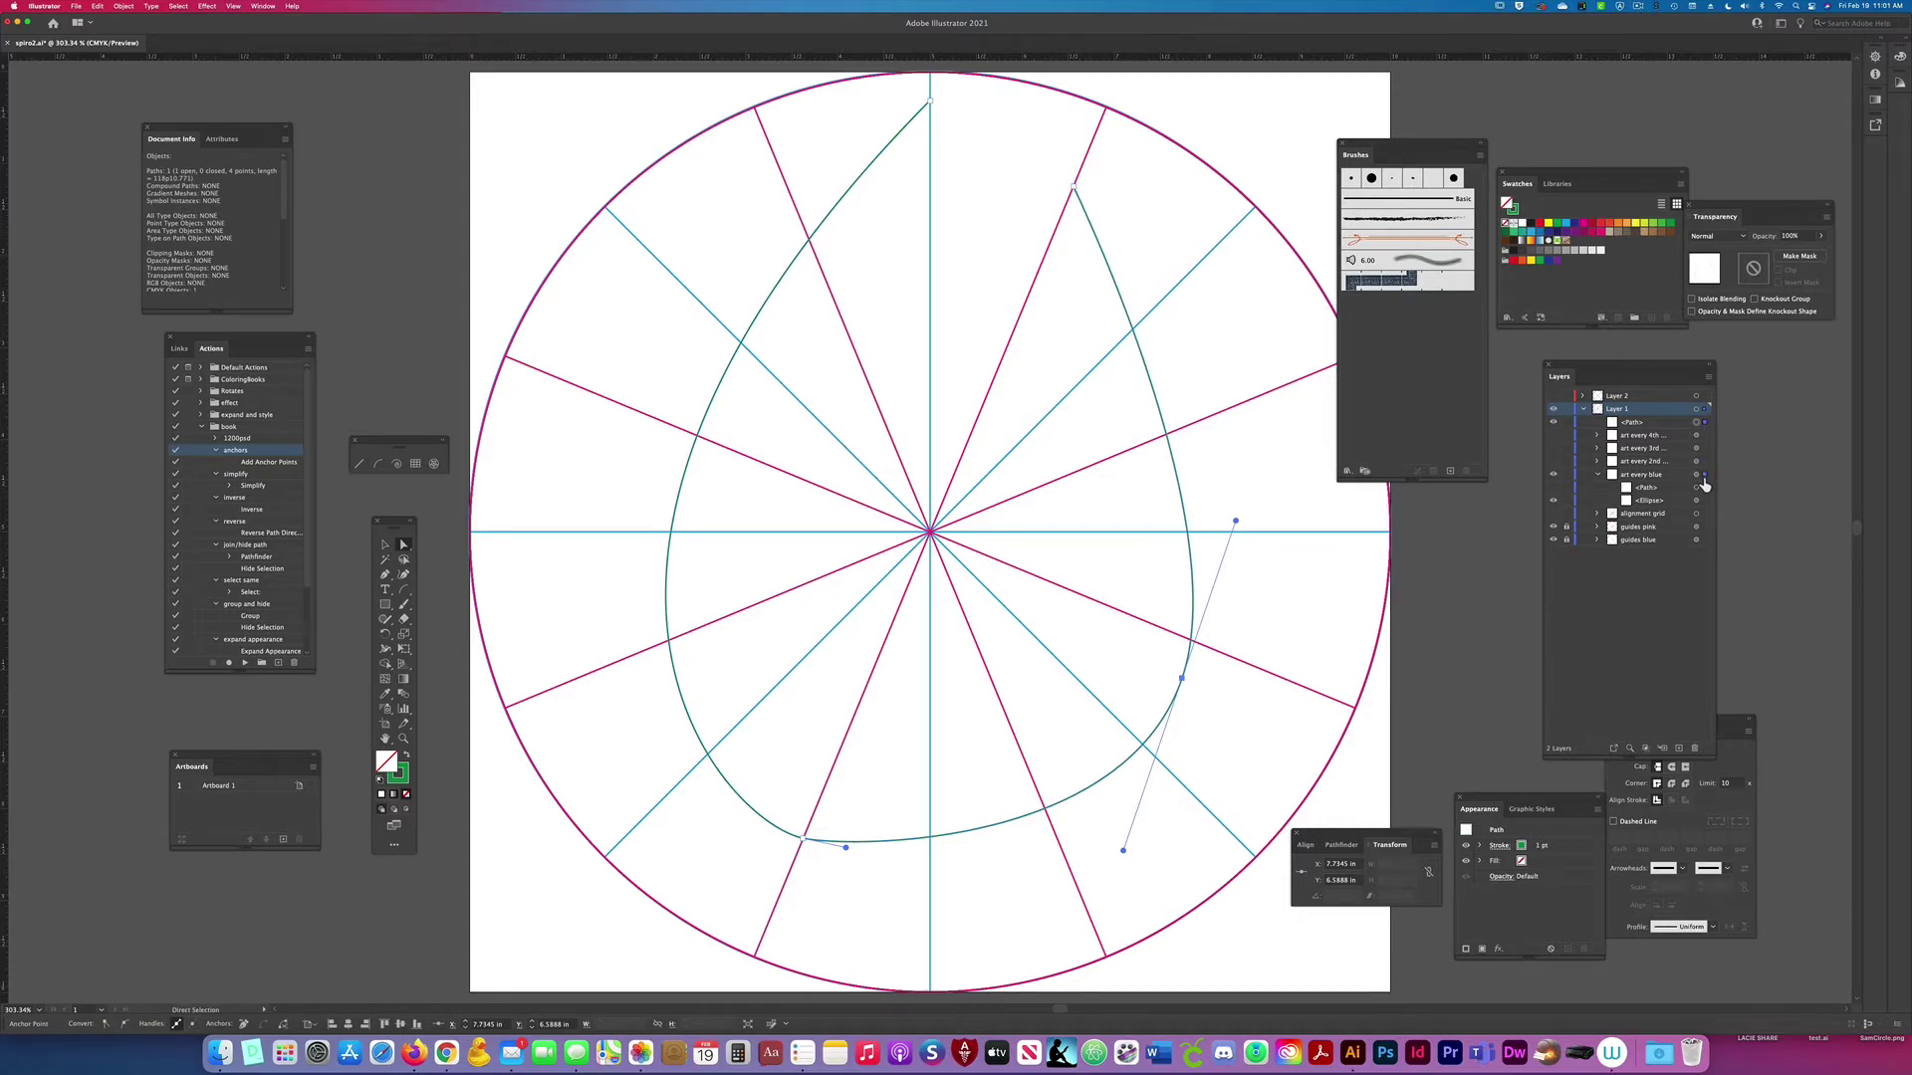
# Step: Move the path into the art every blue group and nudge its lower-right handle slightly to the right
pyautogui.moveTo(1704, 484); pyautogui.dragTo(1702, 495)
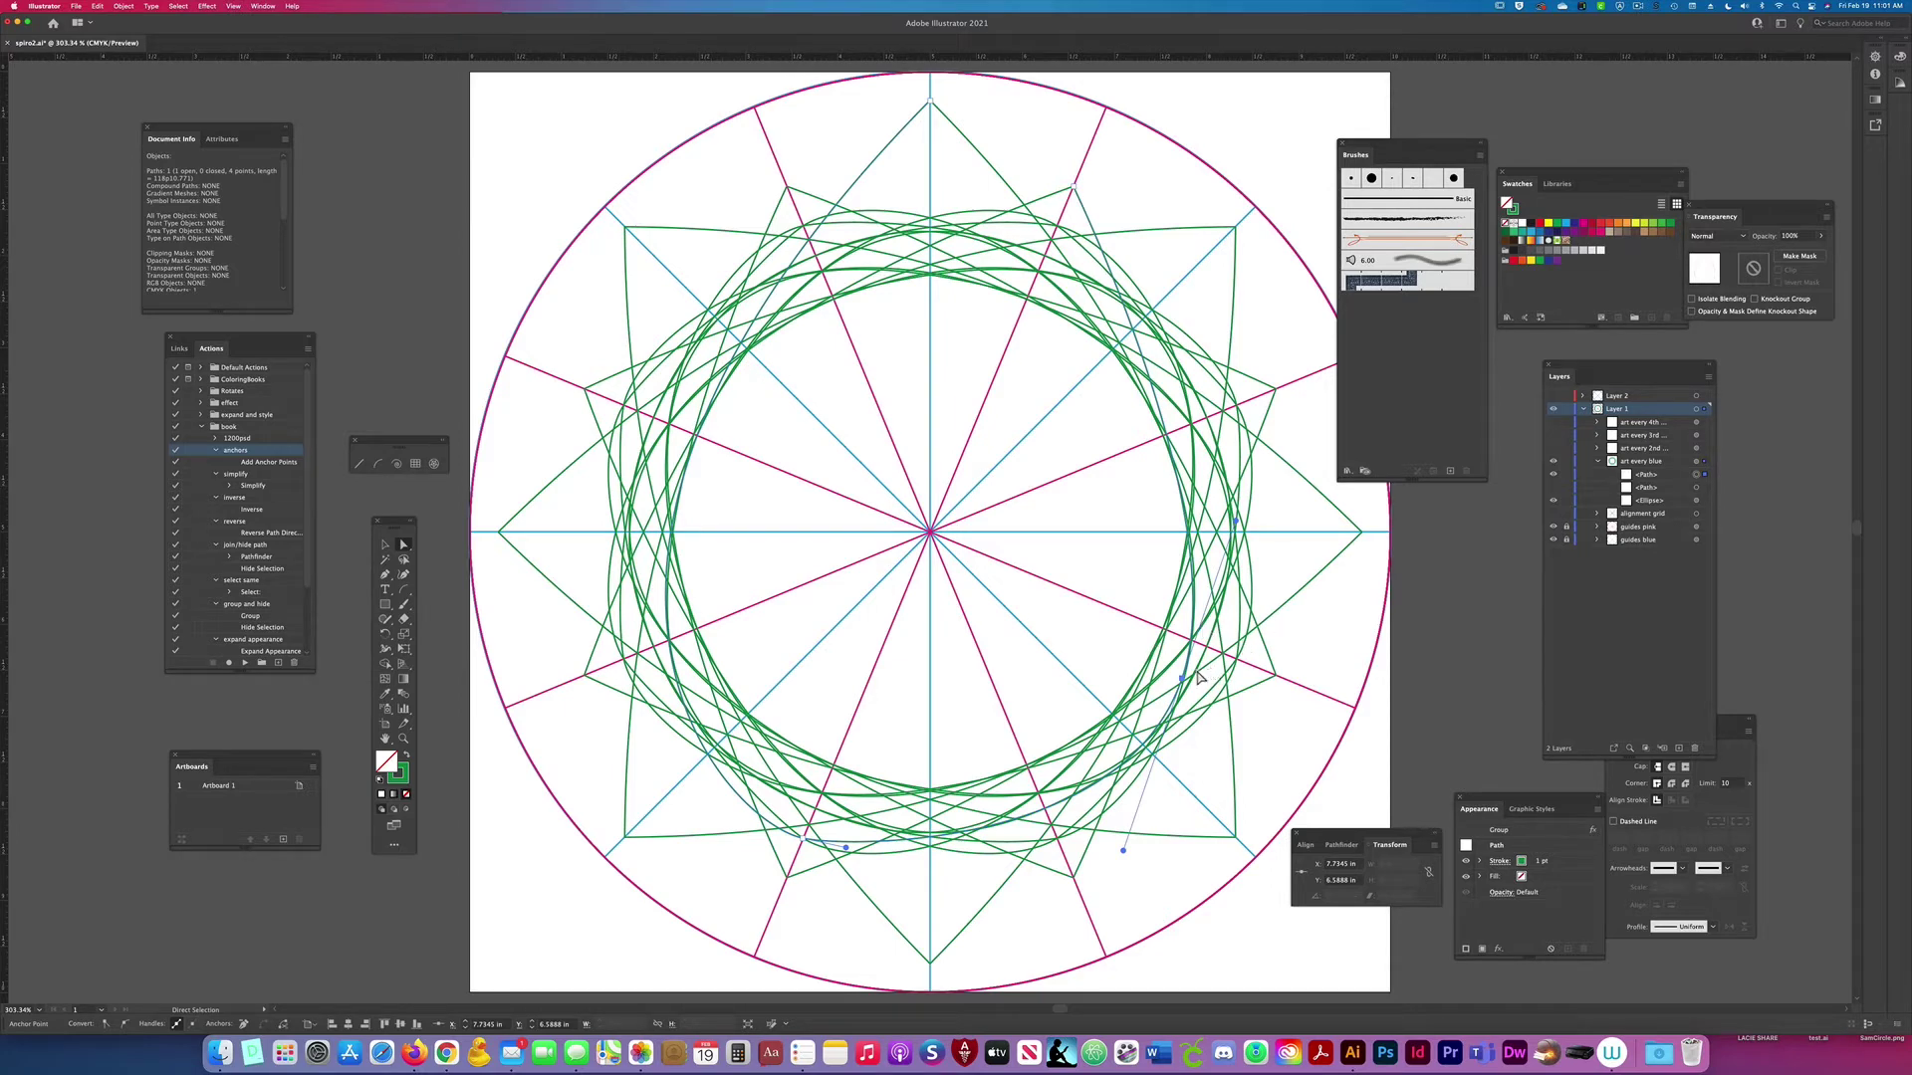
pyautogui.moveTo(1185, 685); pyautogui.dragTo(1189, 686)
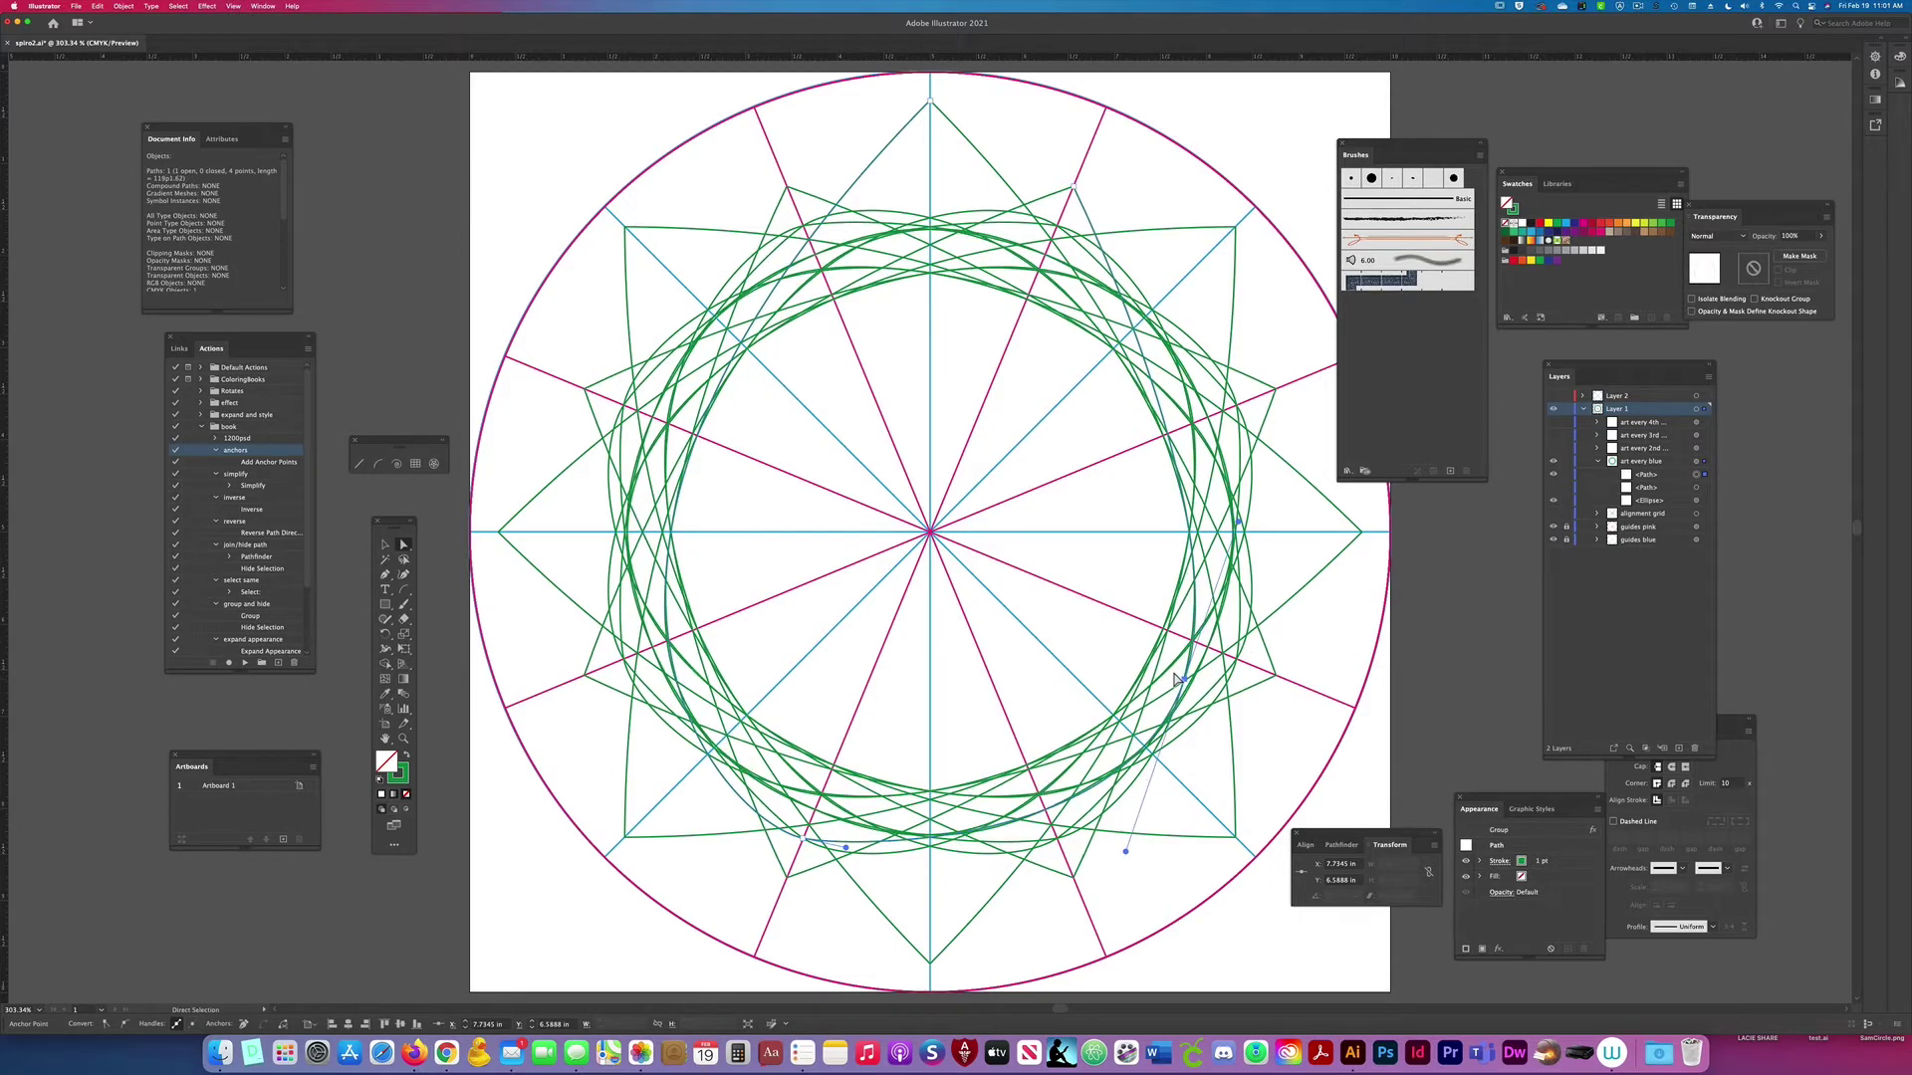
# Step: Move the path's top anchor close to the circle's center and its lower anchor inward along the pink guide to about X 4.6 in, Y 6.2 in
pyautogui.click(928, 101)
pyautogui.moveTo(930, 104); pyautogui.dragTo(929, 520)
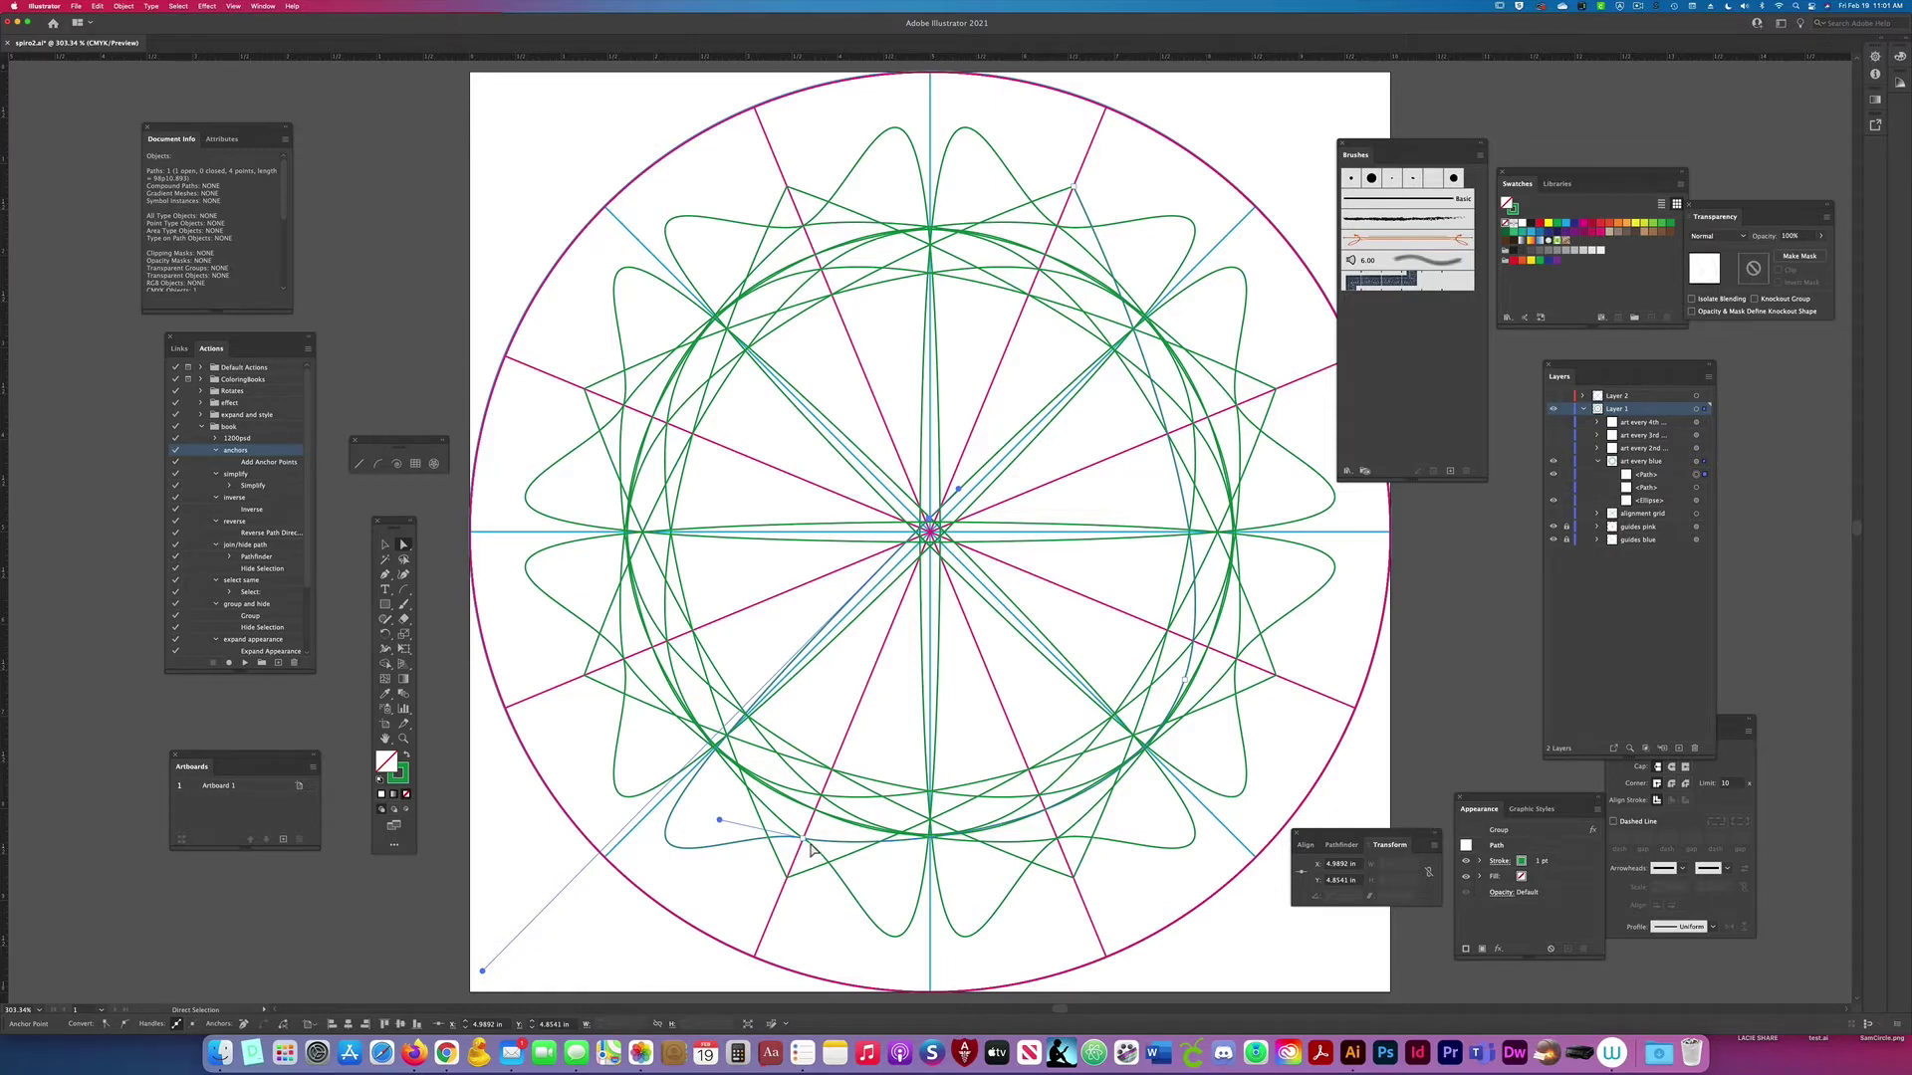
pyautogui.moveTo(803, 842); pyautogui.dragTo(891, 644)
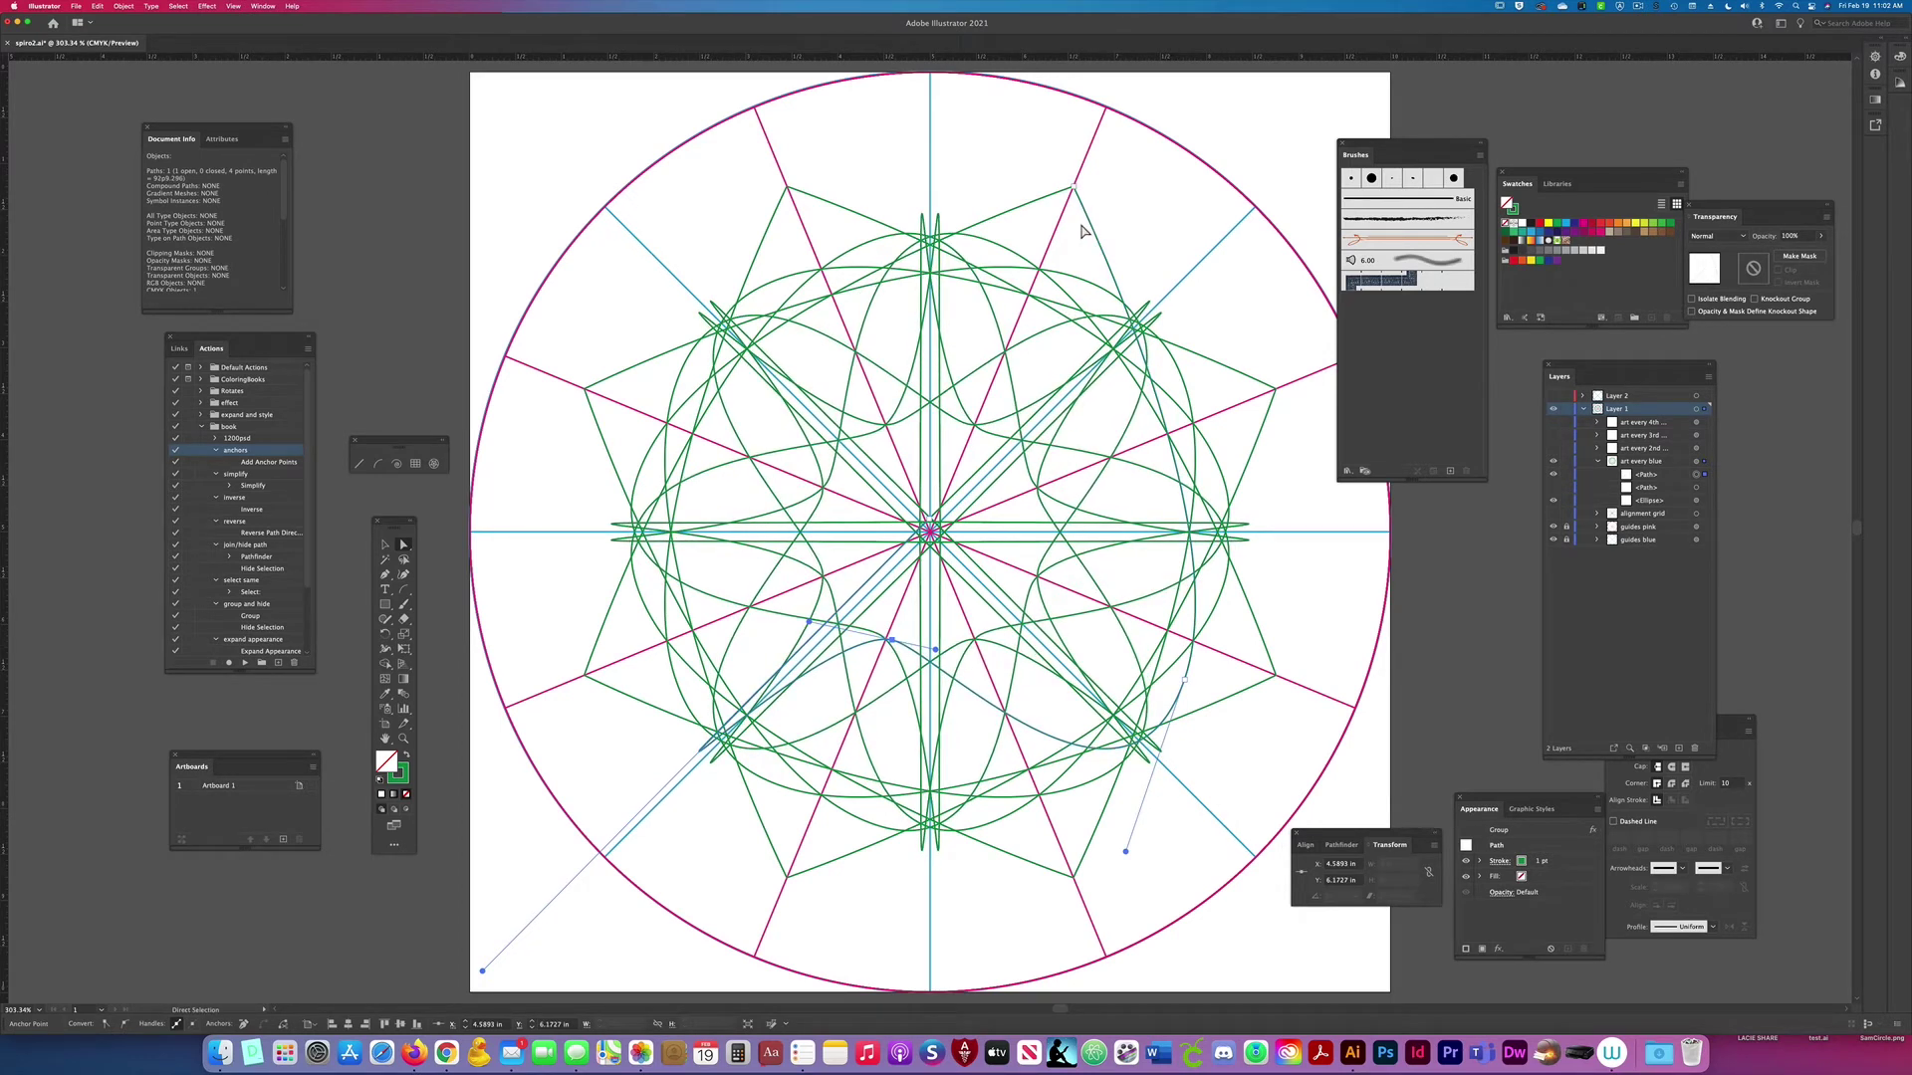
# Step: Pull the upper-right end anchor inward along its pink guide to about X 5.7 in, Y 3.4 in, swing its handle outward, and deselect
pyautogui.click(1075, 189)
pyautogui.moveTo(1074, 189); pyautogui.dragTo(1016, 321)
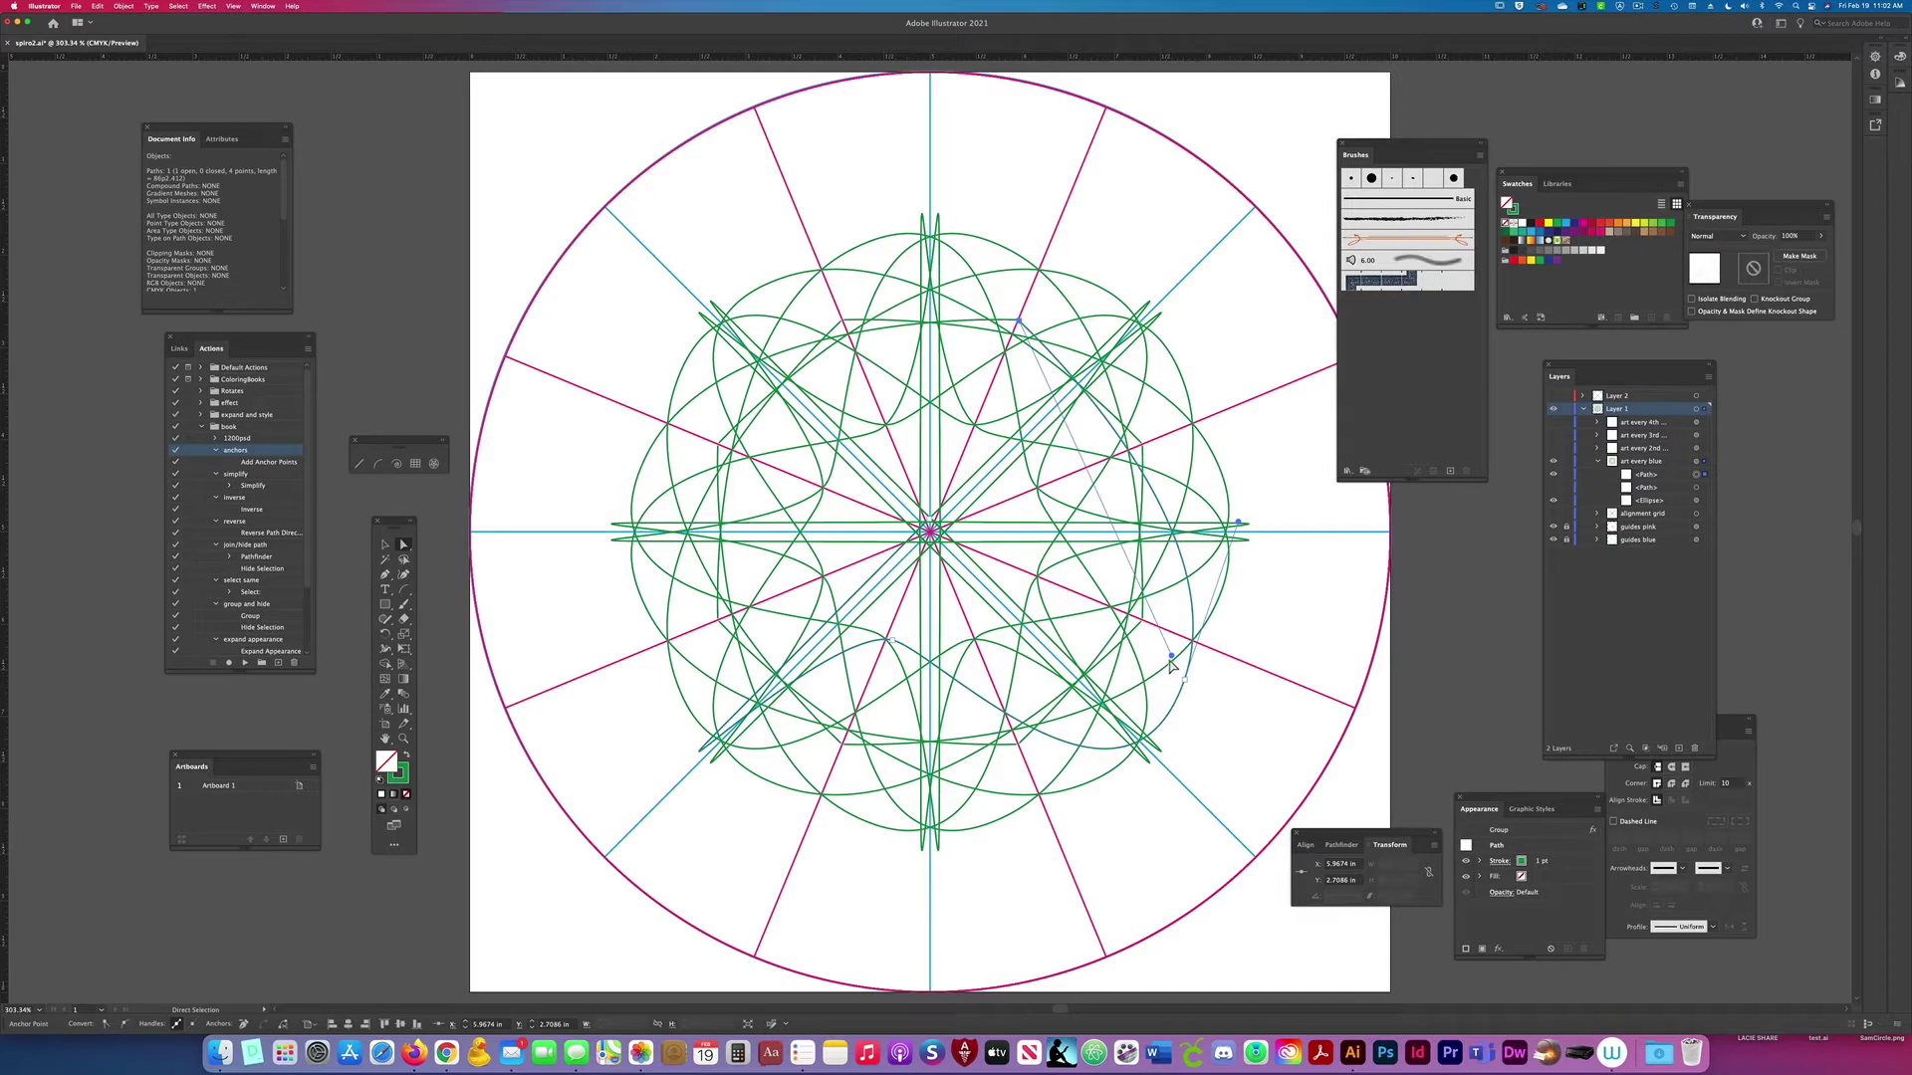
pyautogui.moveTo(1173, 661); pyautogui.dragTo(1309, 454)
pyautogui.moveTo(1021, 325); pyautogui.dragTo(990, 395)
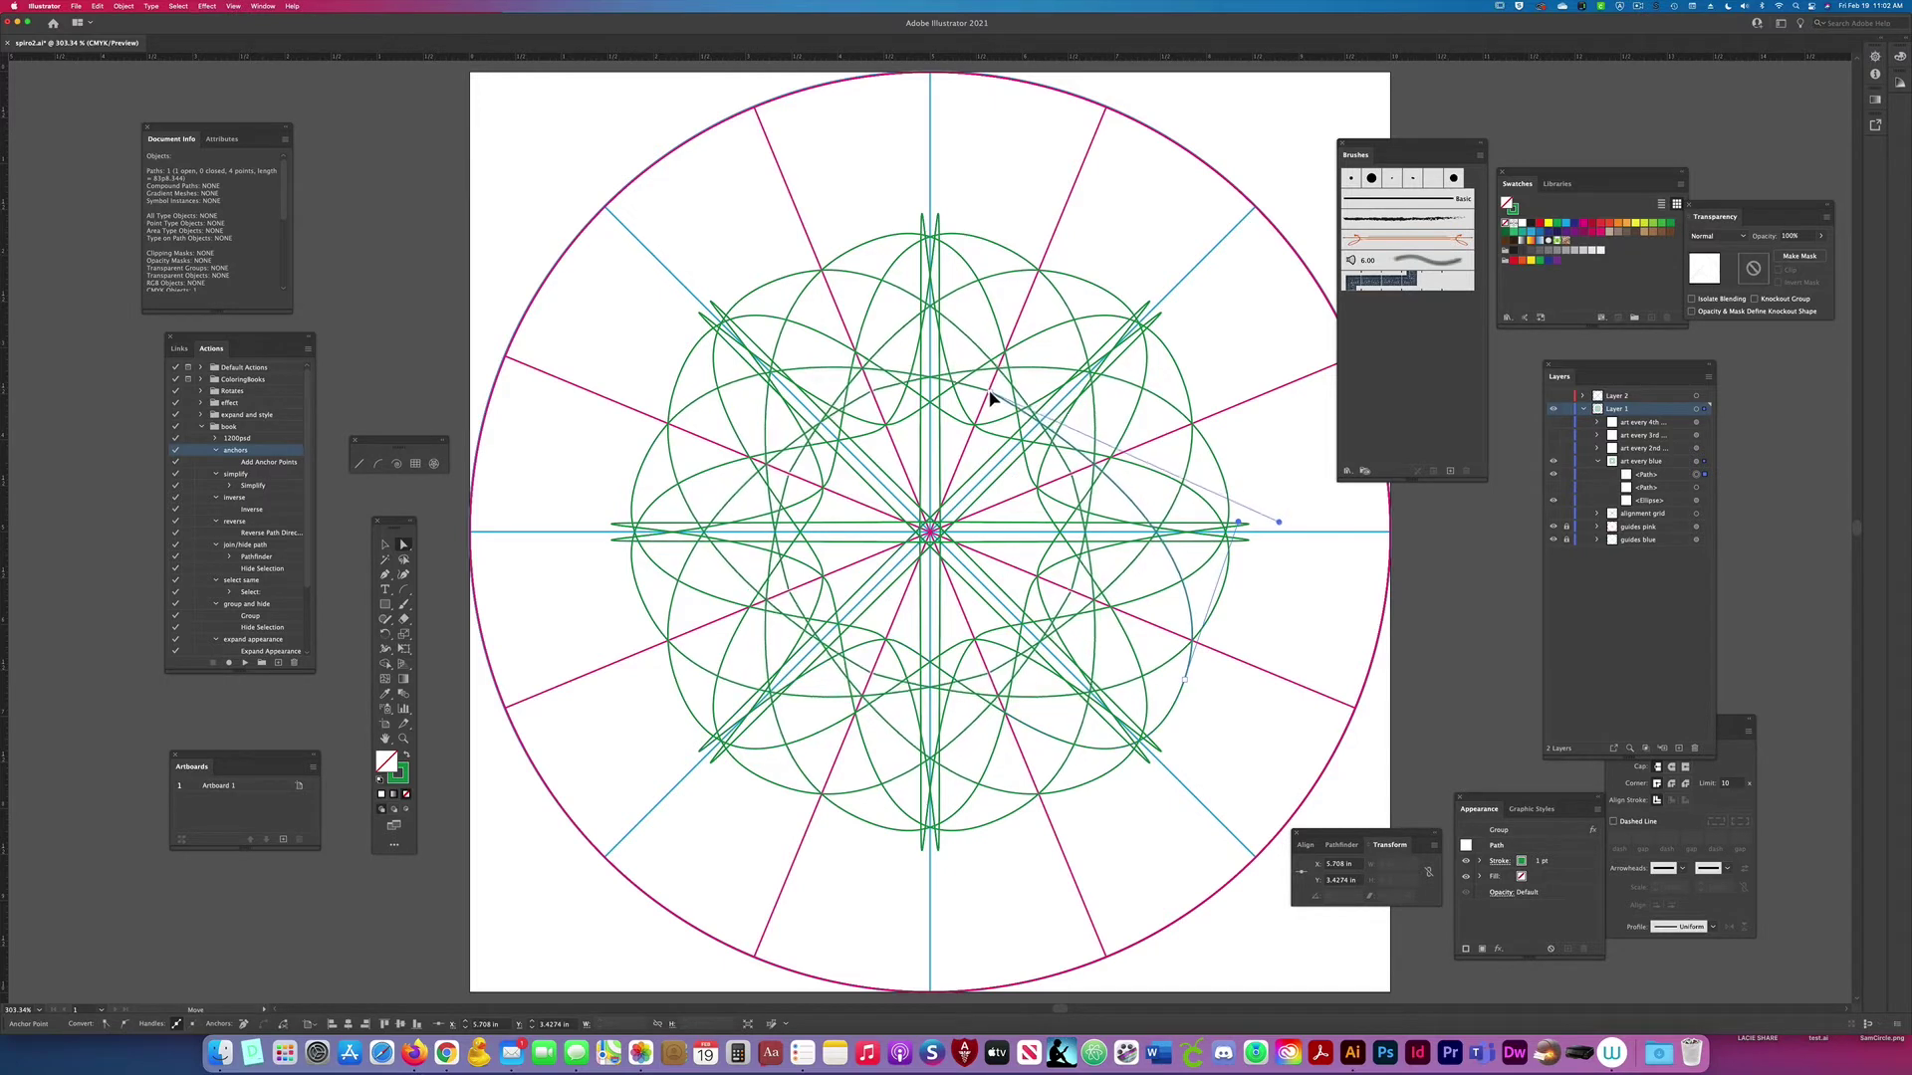
pyautogui.click(1268, 401)
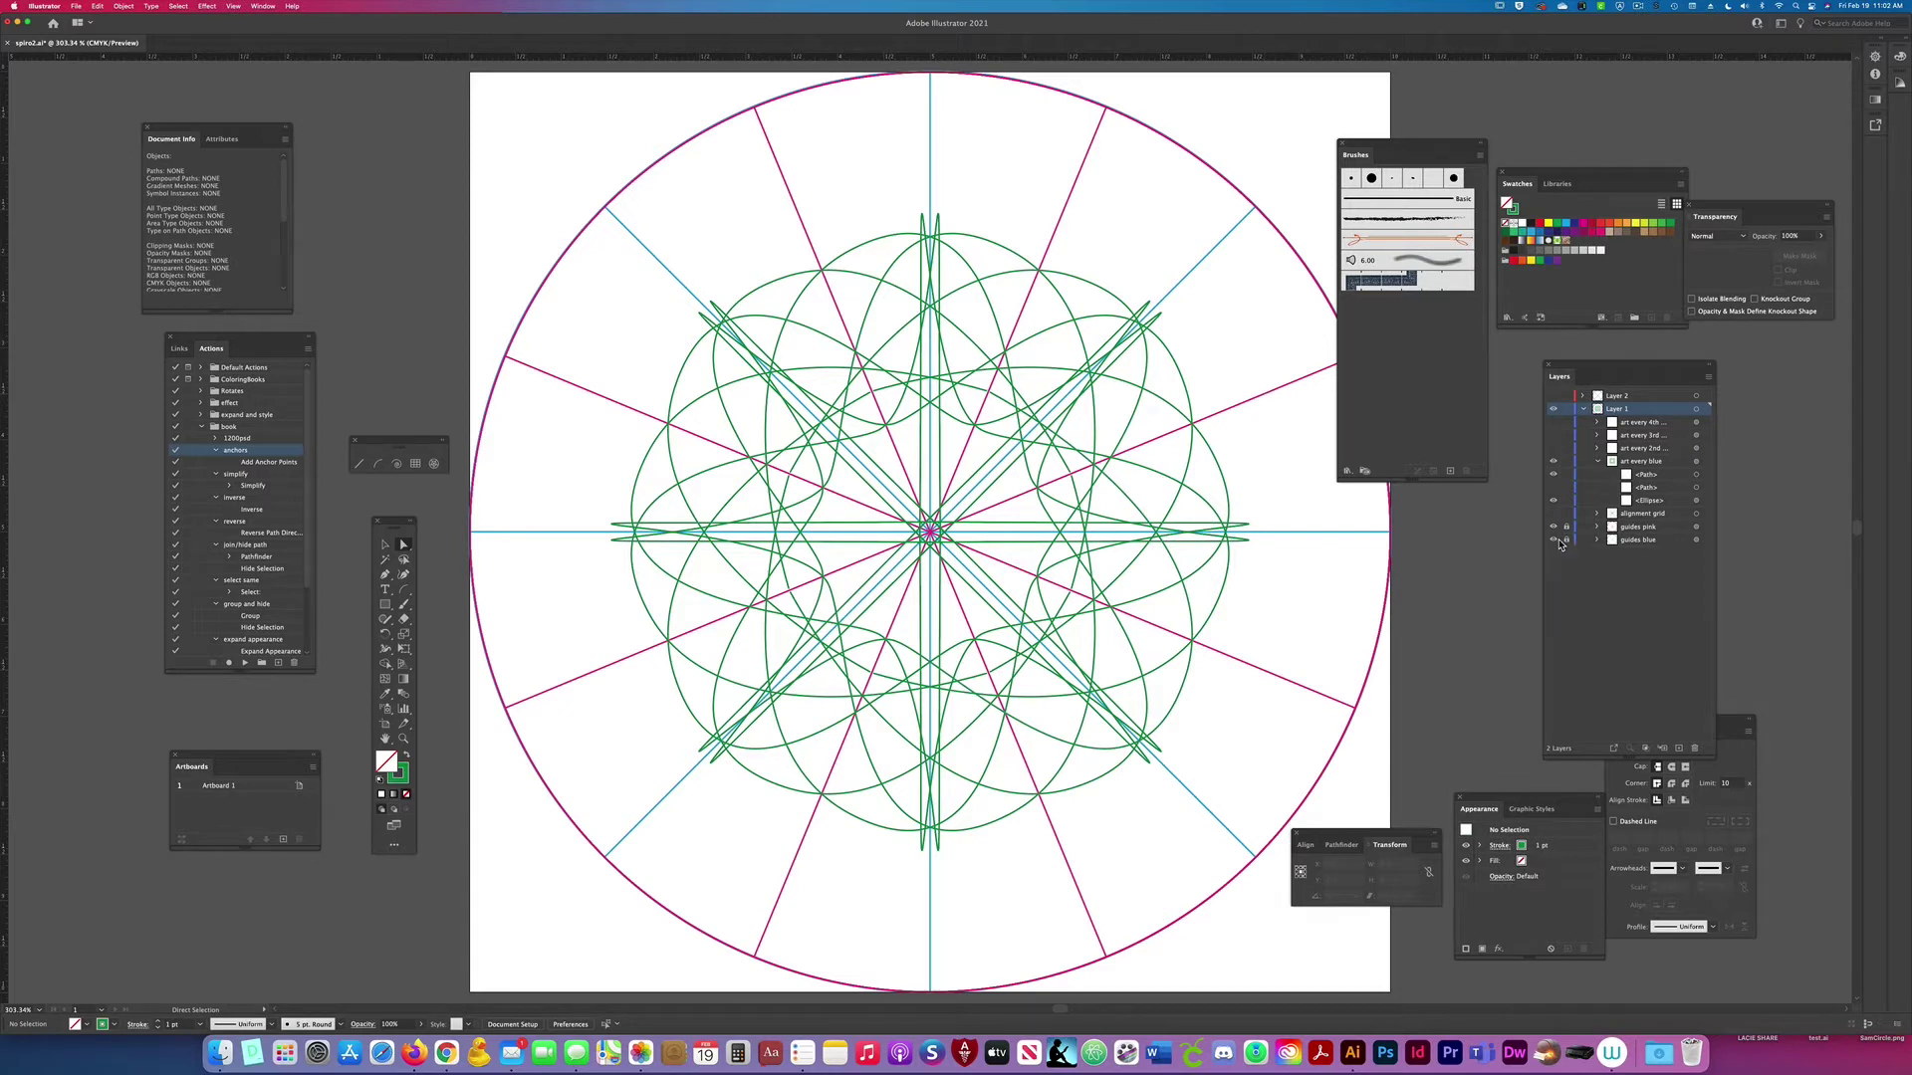
# Step: Hide both the pink and blue guides, and collapse and hide the art every blue group
pyautogui.moveTo(1553, 526); pyautogui.dragTo(1553, 546)
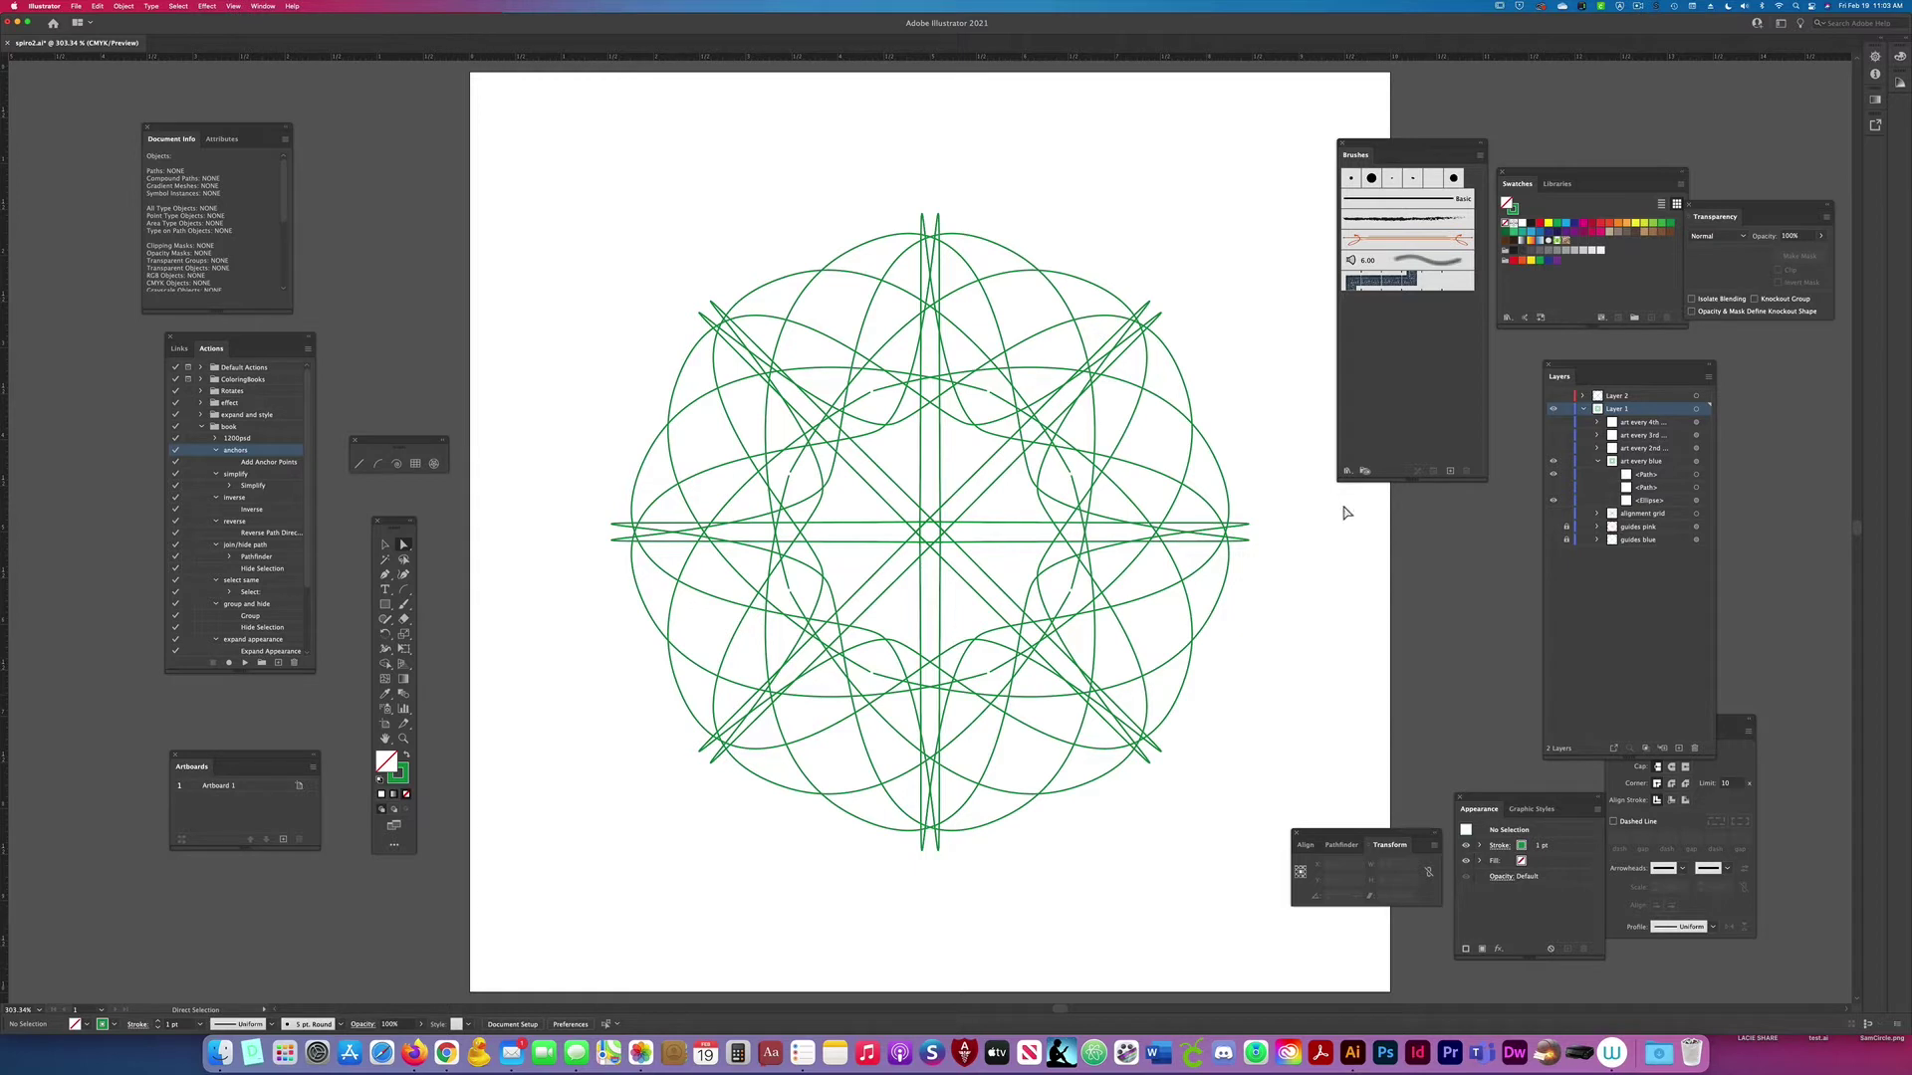
pyautogui.click(1600, 462)
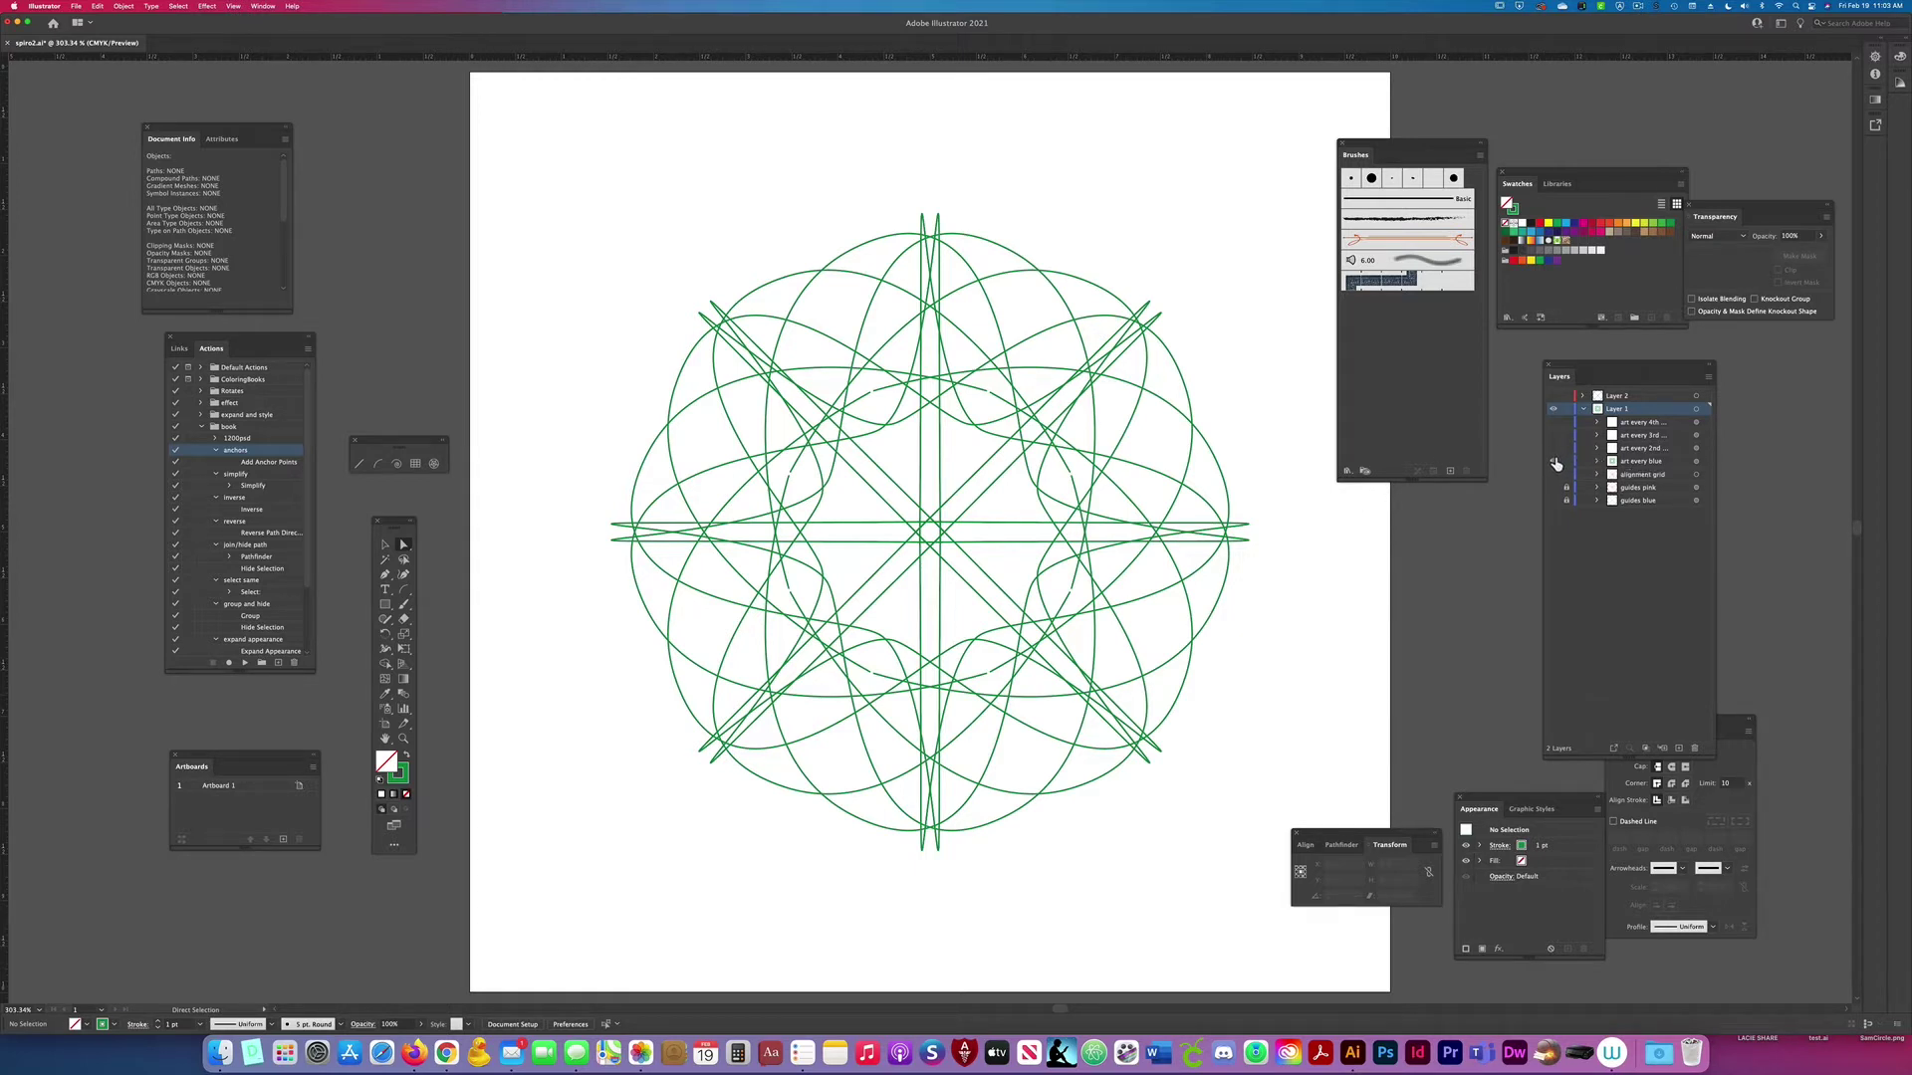
pyautogui.click(1554, 462)
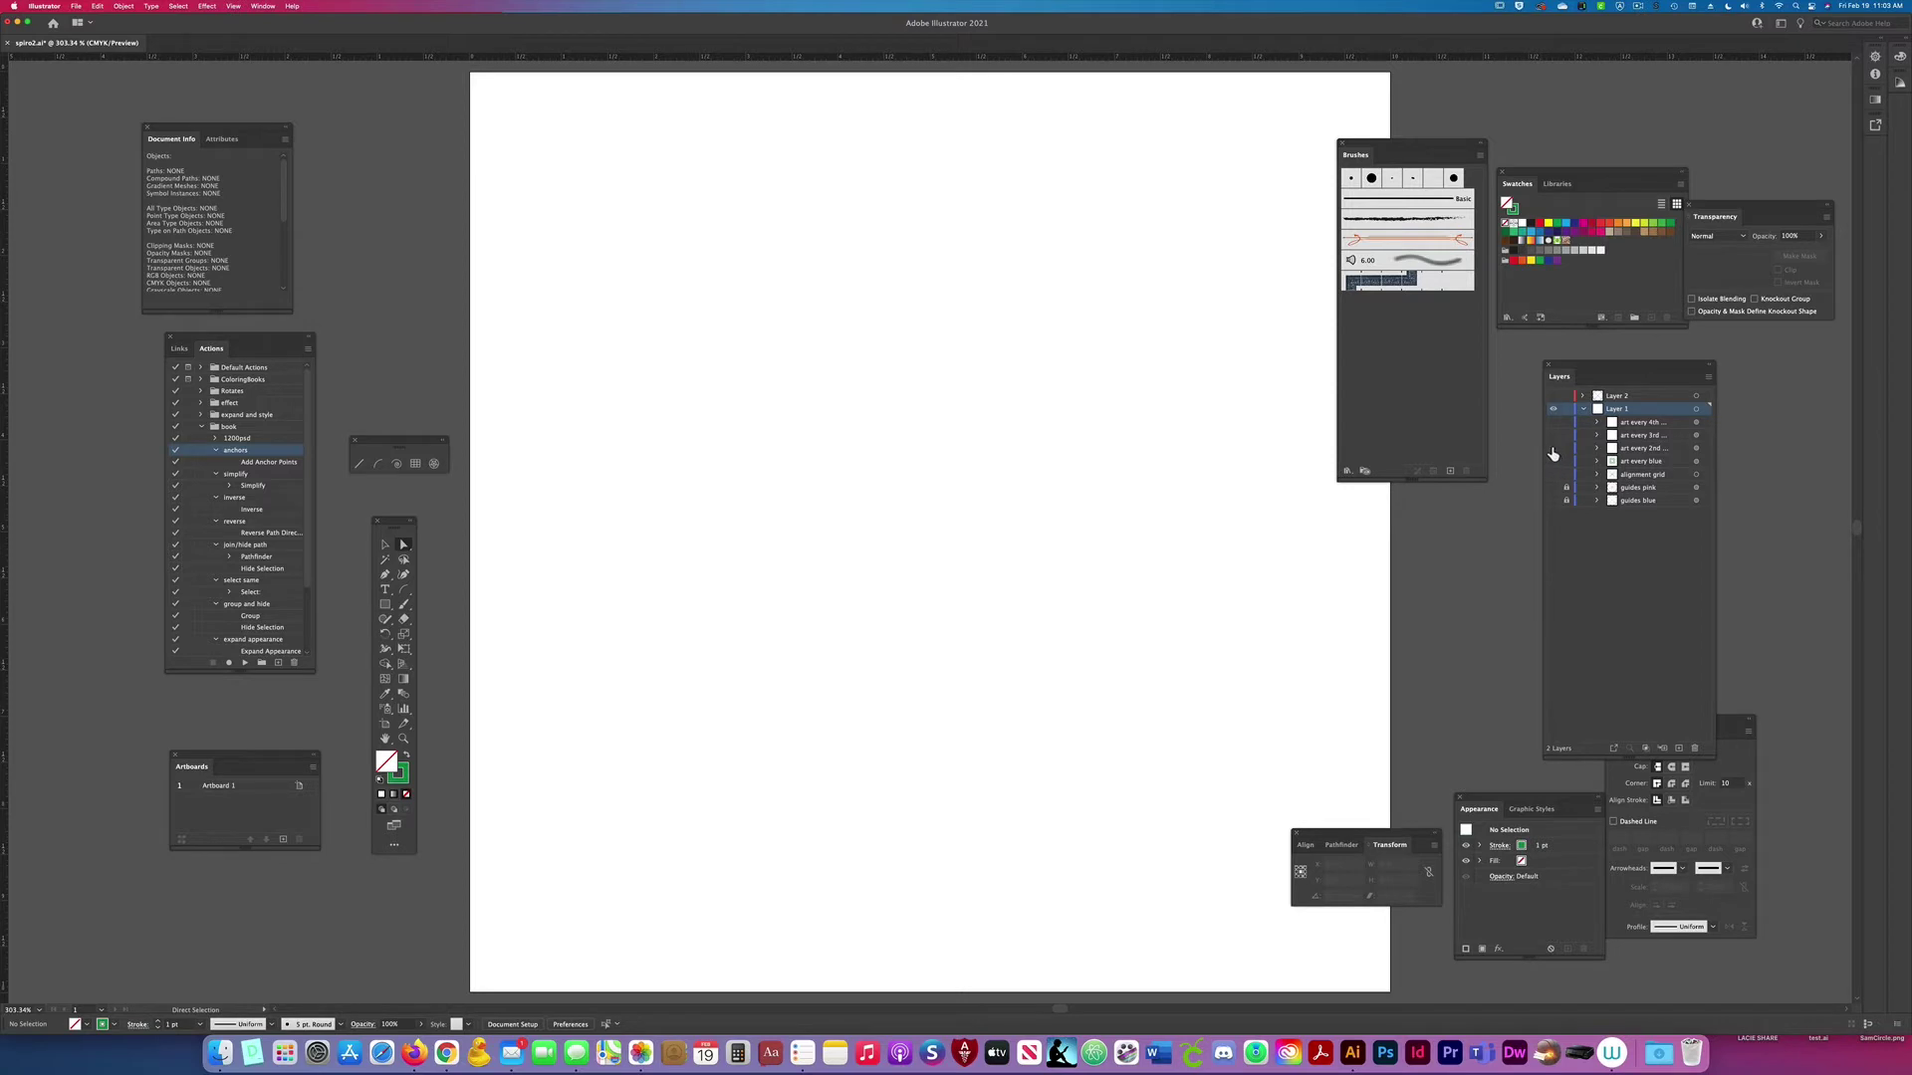
# Step: Show the art every 2nd blue group with the pink and blue guides, and isolate that group for editing
pyautogui.click(1554, 449)
pyautogui.scroll(5, 1085, 498)
pyautogui.hscroll(3, 1086, 498)
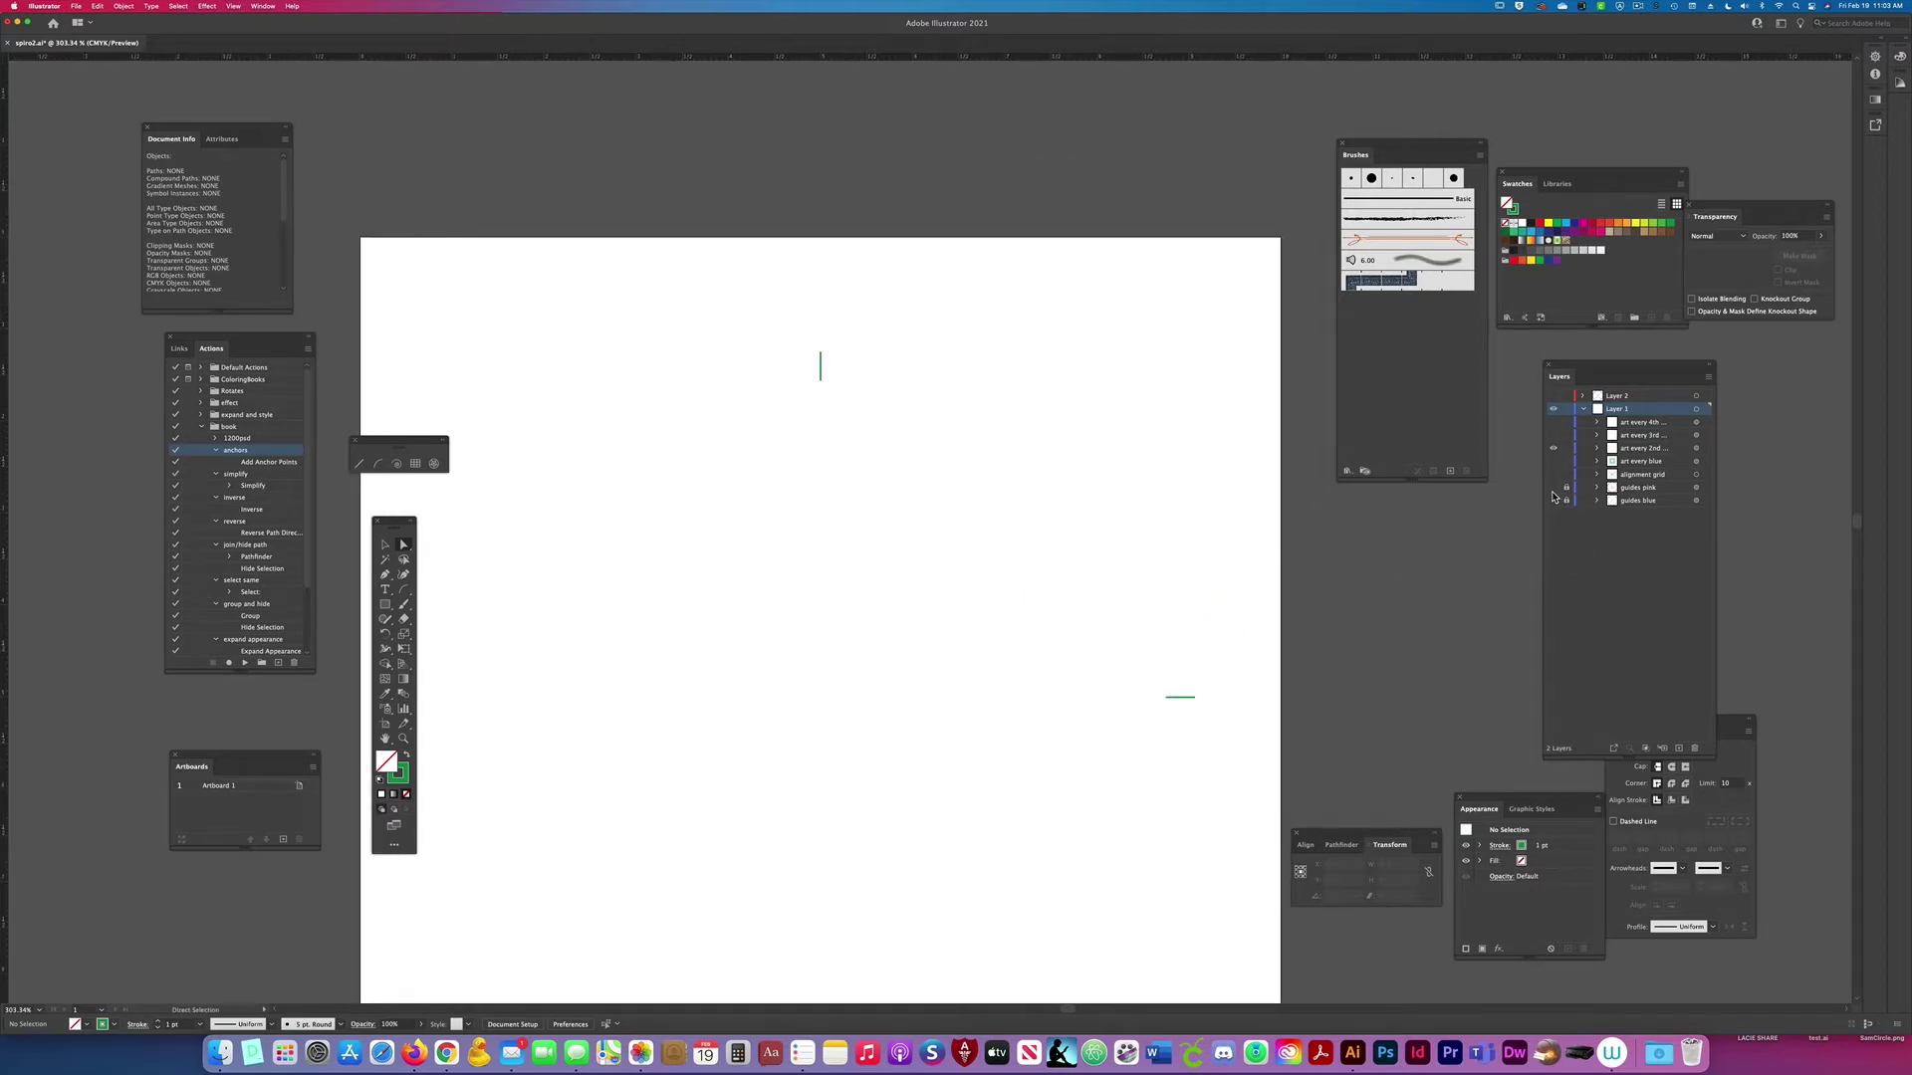
pyautogui.moveTo(1554, 488); pyautogui.dragTo(1554, 501)
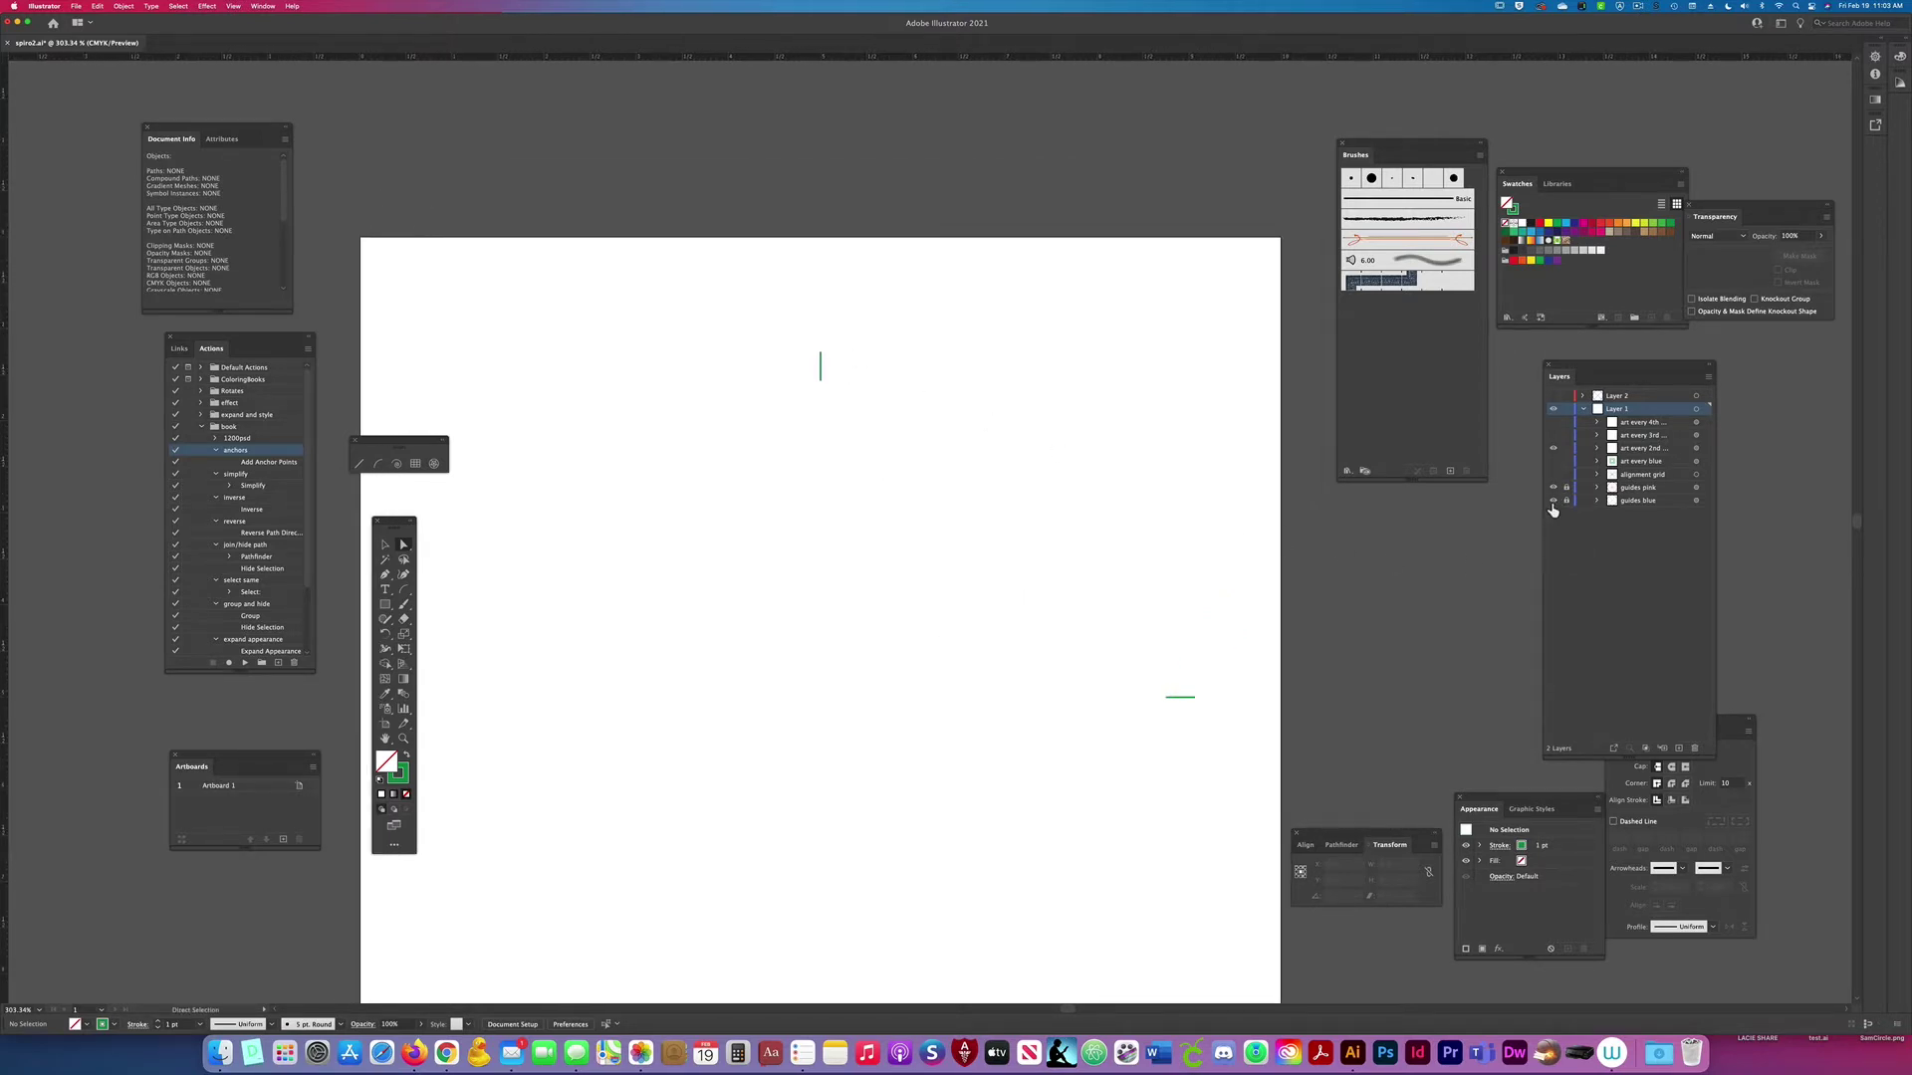
pyautogui.click(1703, 449)
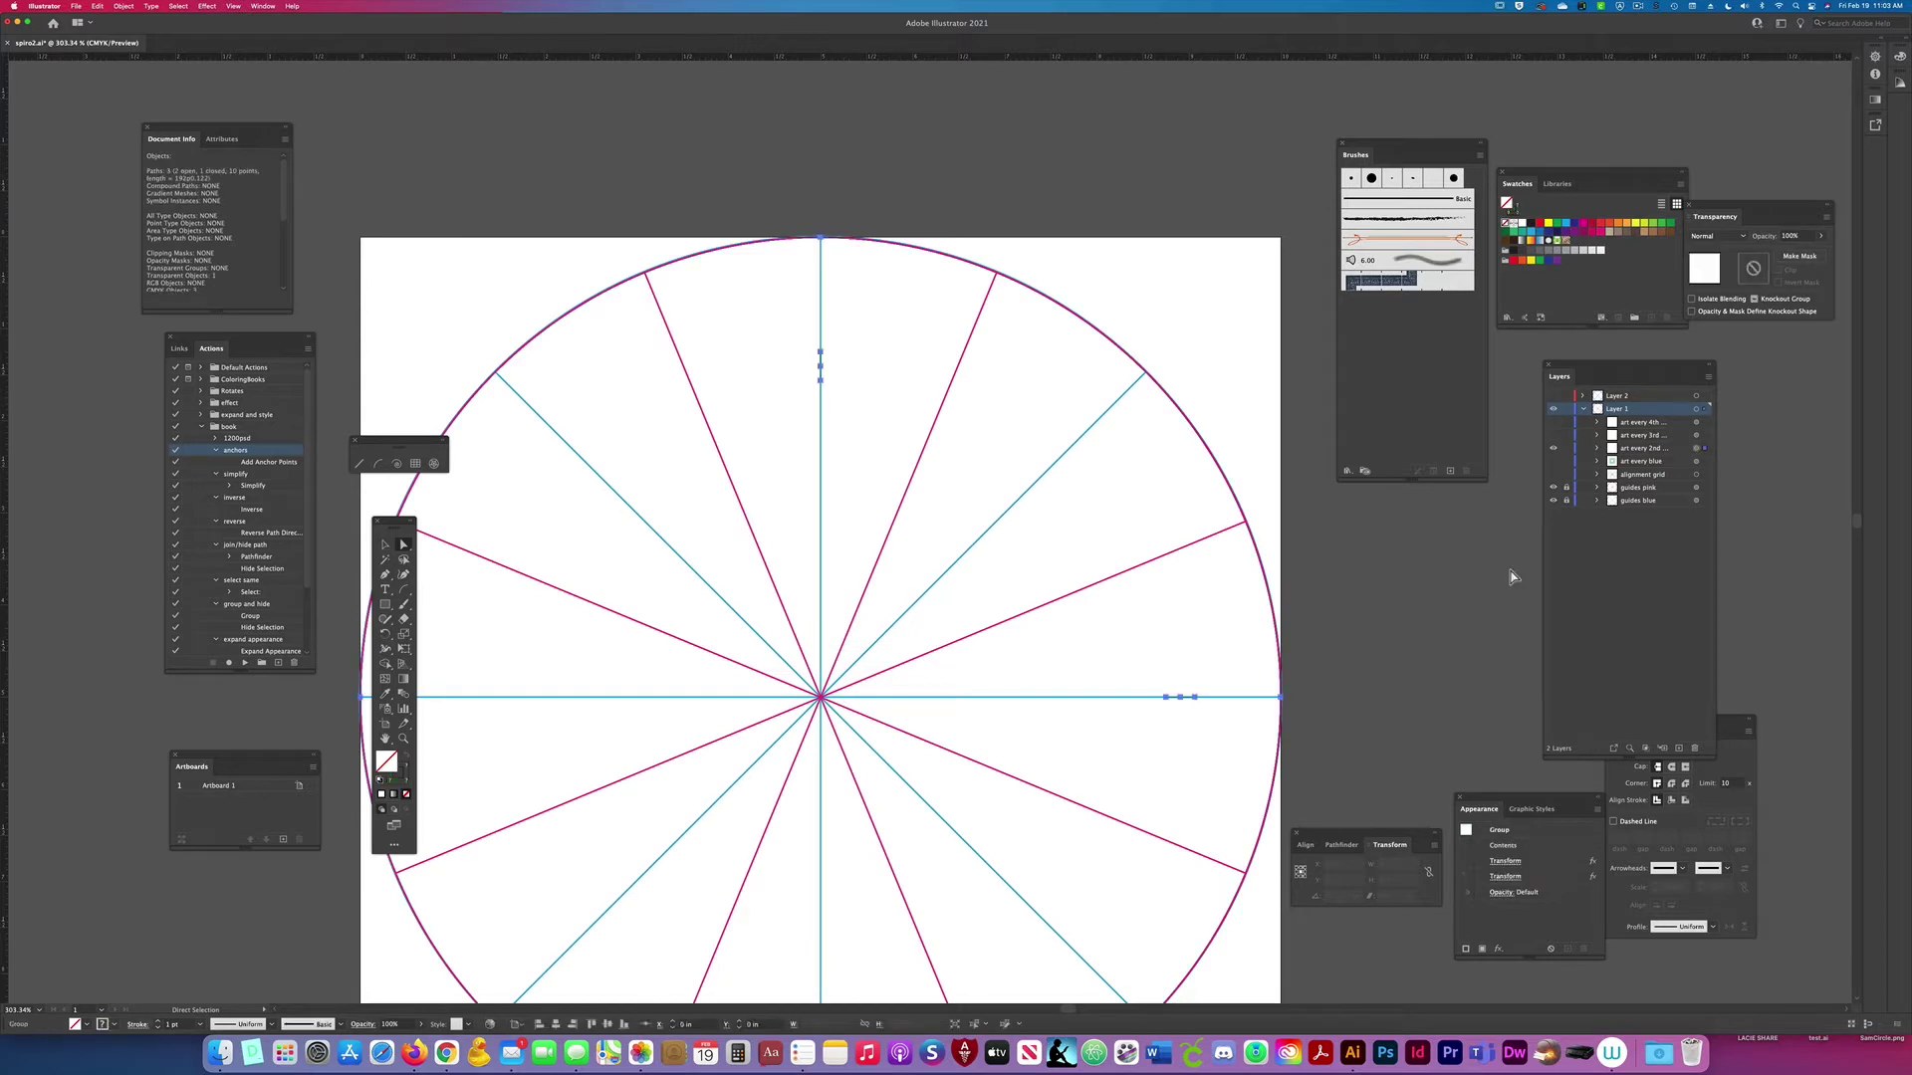
pyautogui.click(953, 1023)
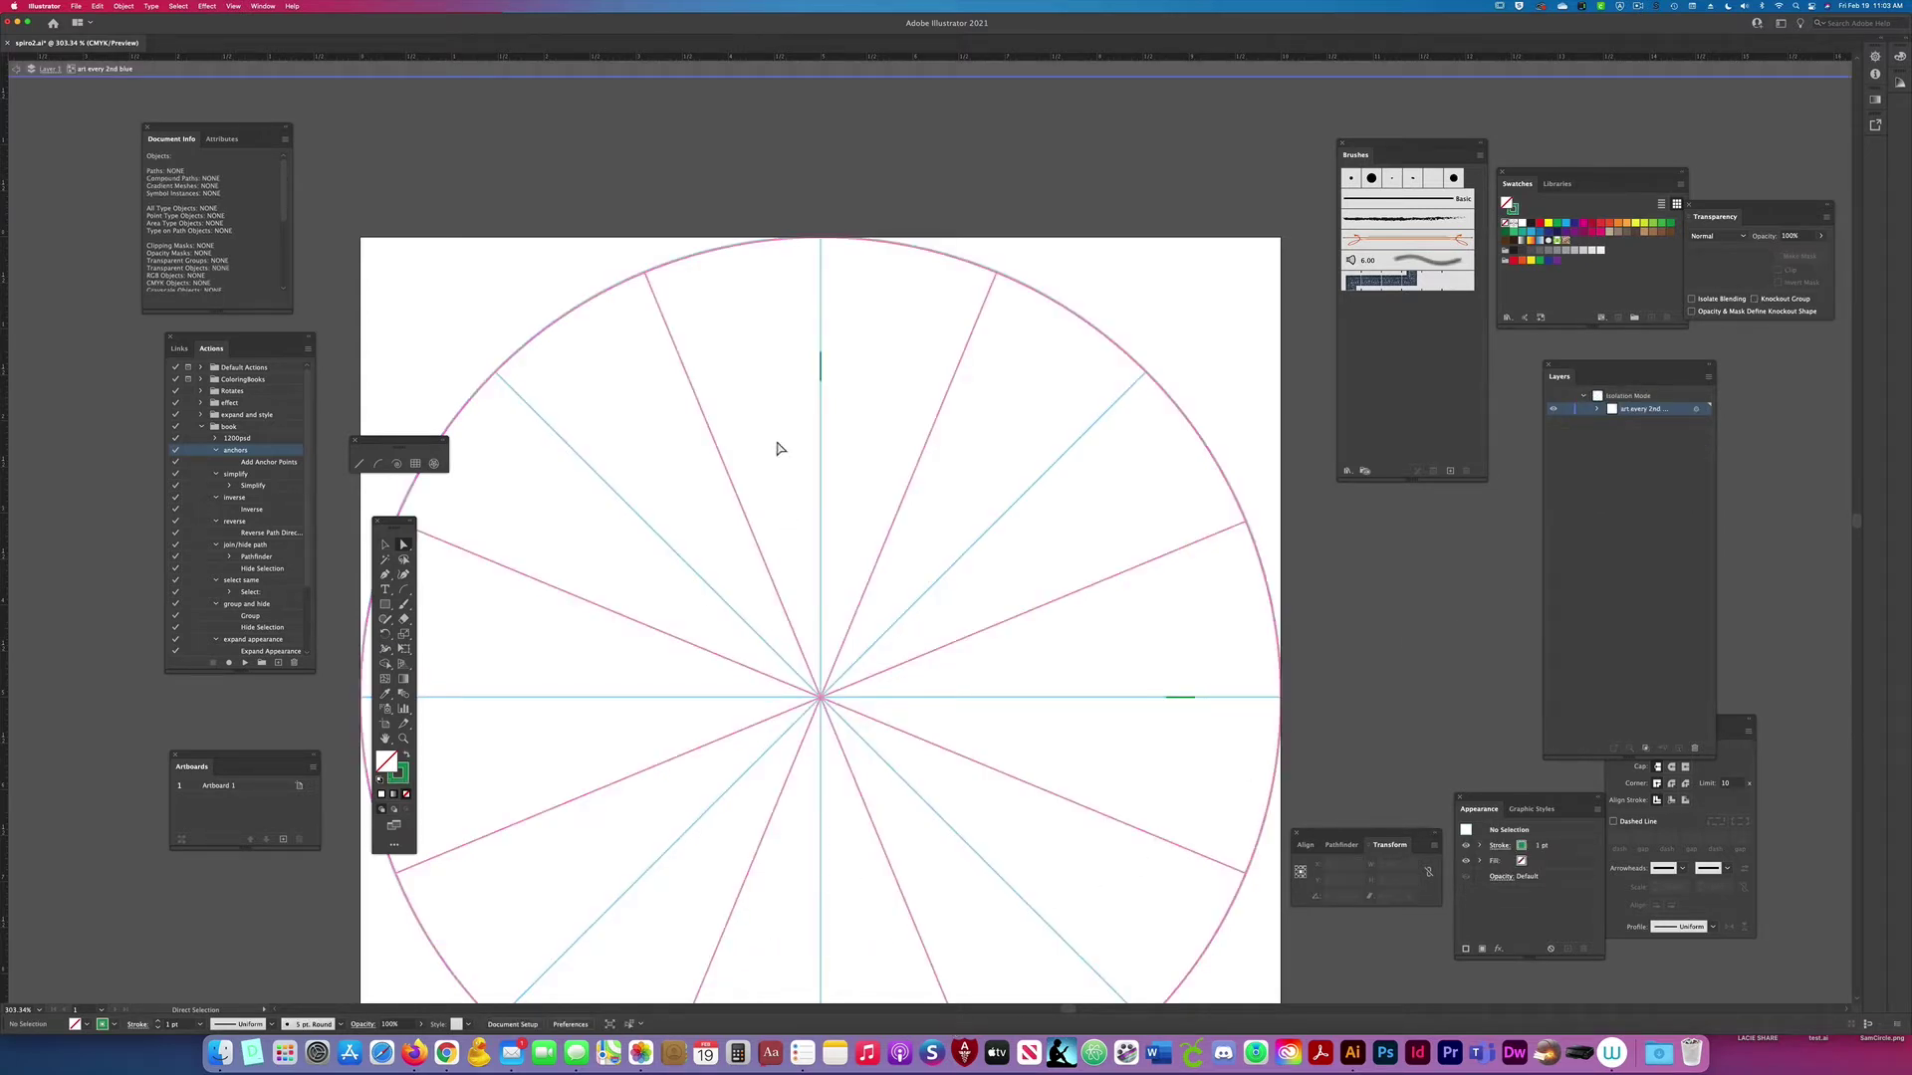
# Step: Join the outer end anchors of the short vertical and horizontal segments with a straight line
pyautogui.press('q')
pyautogui.moveTo(807, 358)
pyautogui.mouseDown()
pyautogui.moveTo(891, 373)
pyautogui.moveTo(1013, 451)
pyautogui.moveTo(1147, 617)
pyautogui.moveTo(1195, 720)
pyautogui.moveTo(1220, 701)
pyautogui.moveTo(1179, 595)
pyautogui.moveTo(1079, 492)
pyautogui.moveTo(1049, 422)
pyautogui.moveTo(1009, 387)
pyautogui.moveTo(812, 348)
pyautogui.mouseUp()
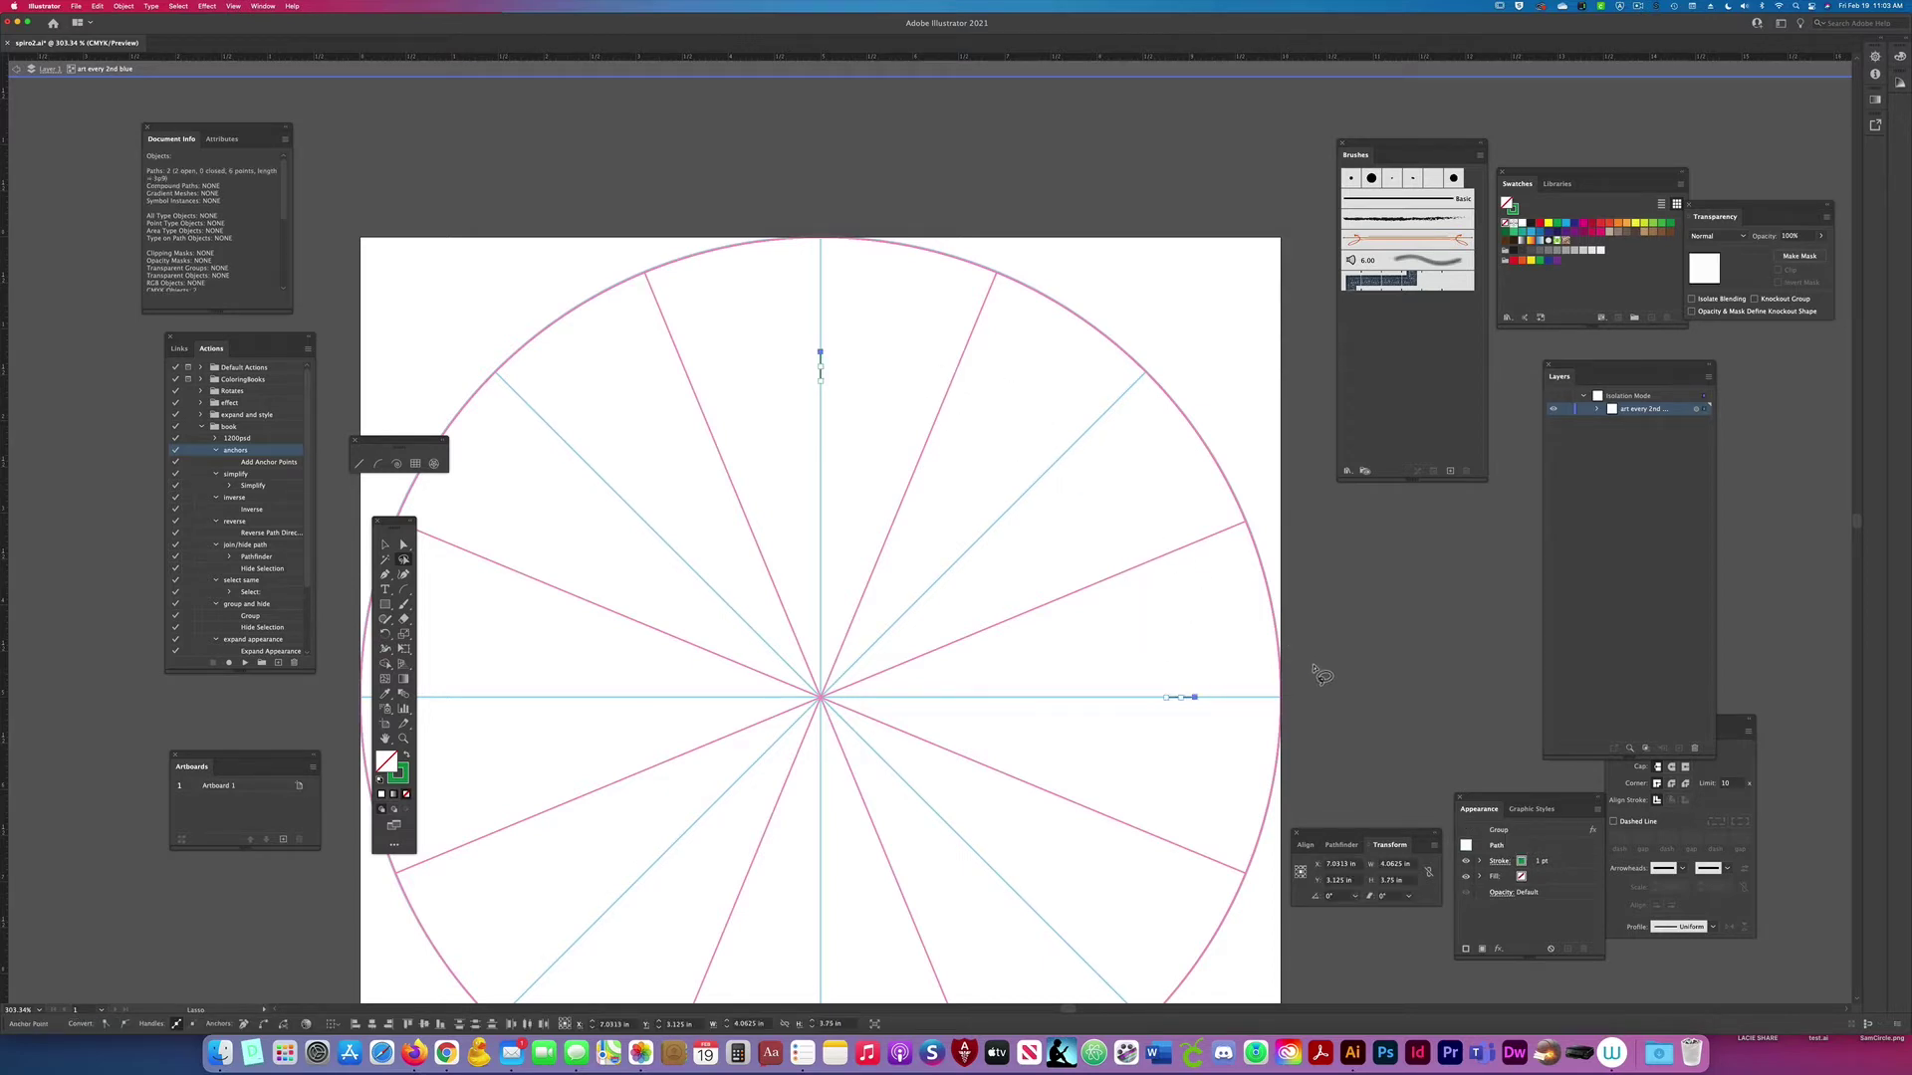
pyautogui.press('super+j')
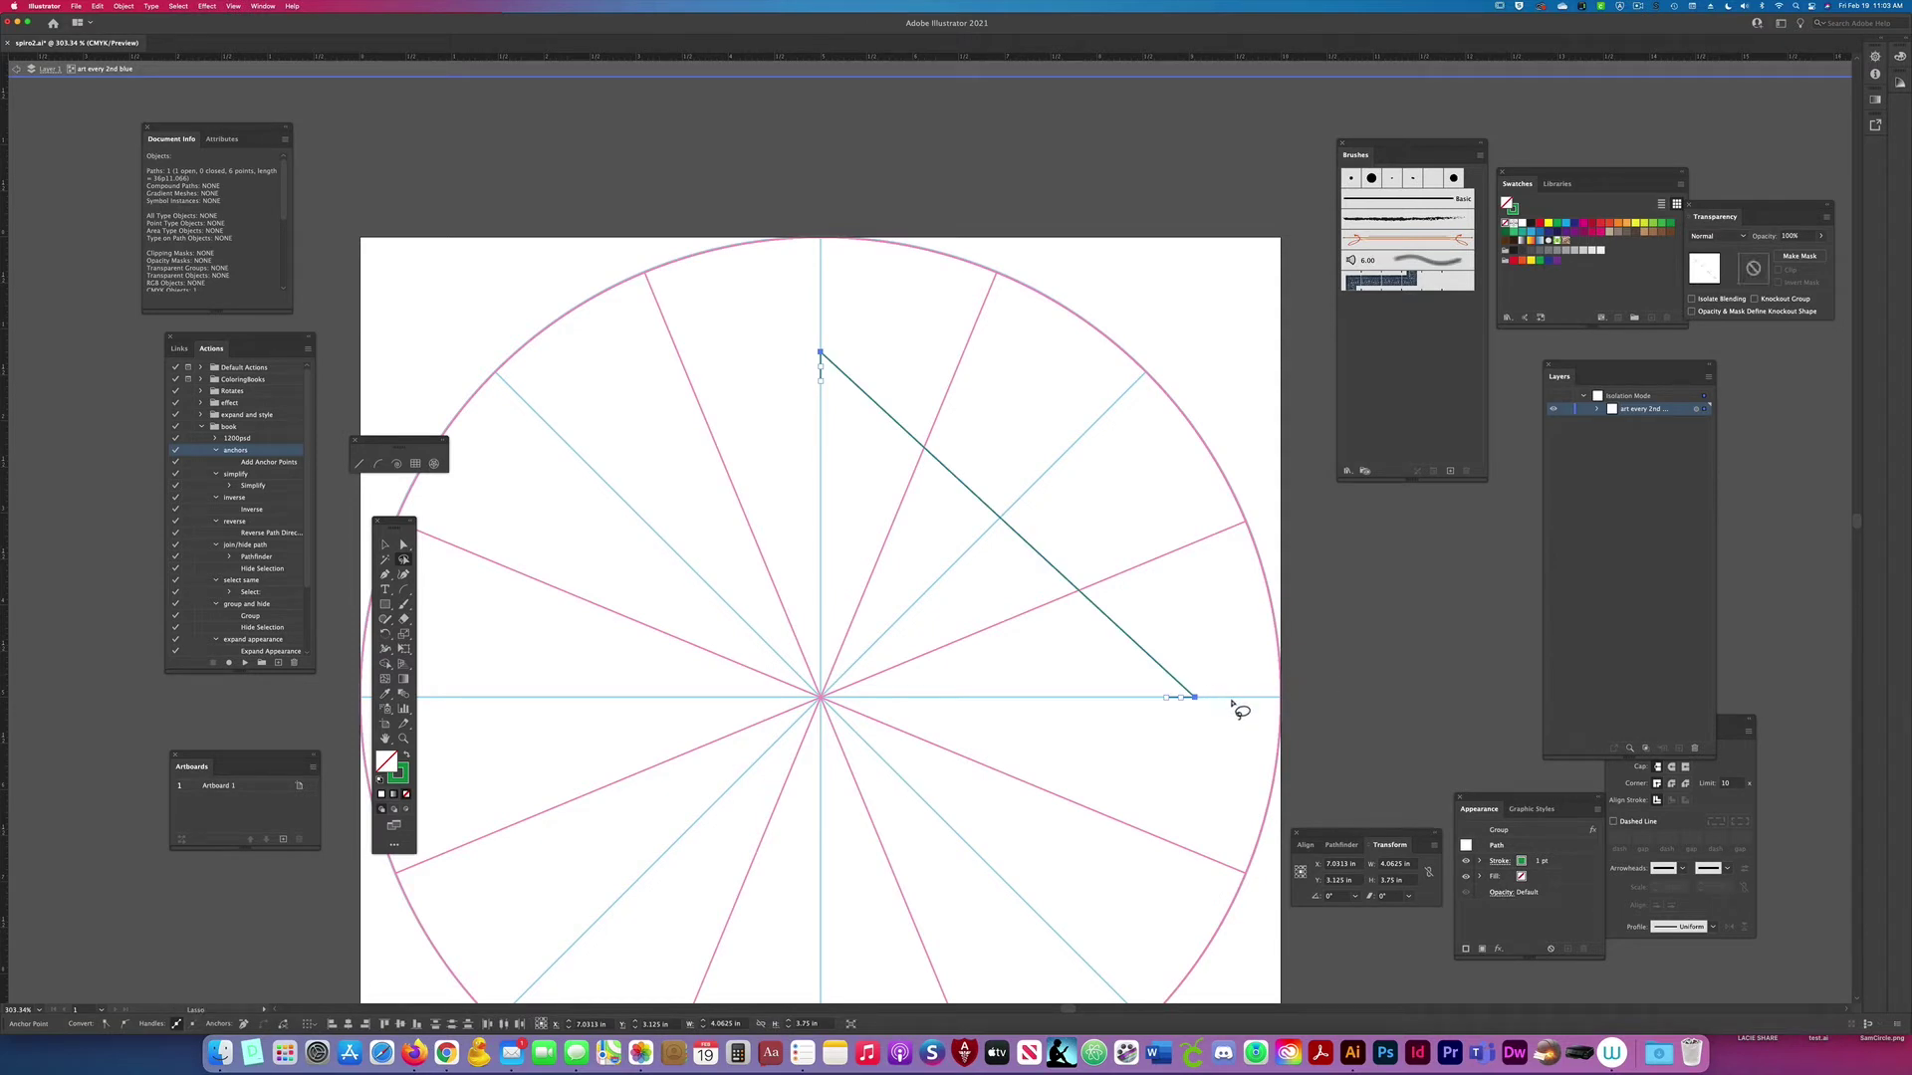
pyautogui.press('a')
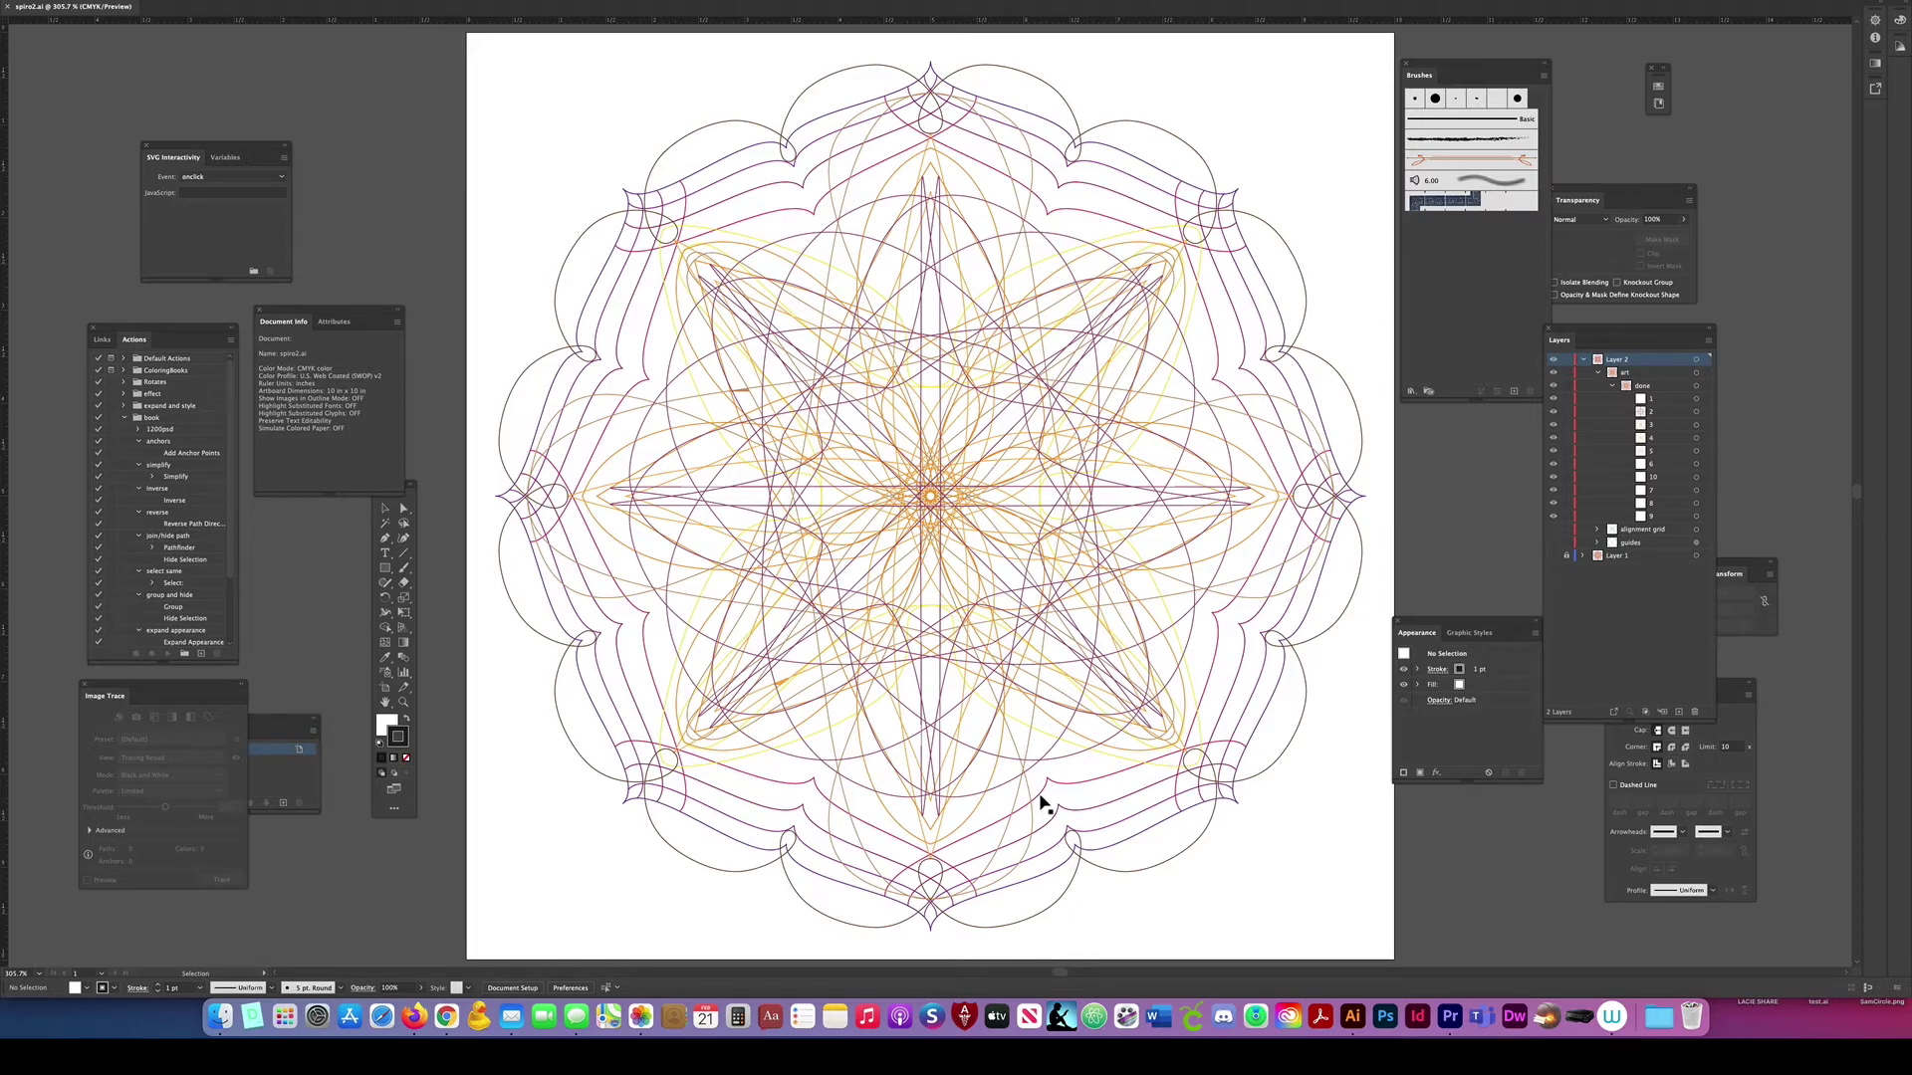
# Step: Collapse the art group in Layer 2 and show its alignment grid and guides
pyautogui.click(1612, 388)
pyautogui.click(1599, 374)
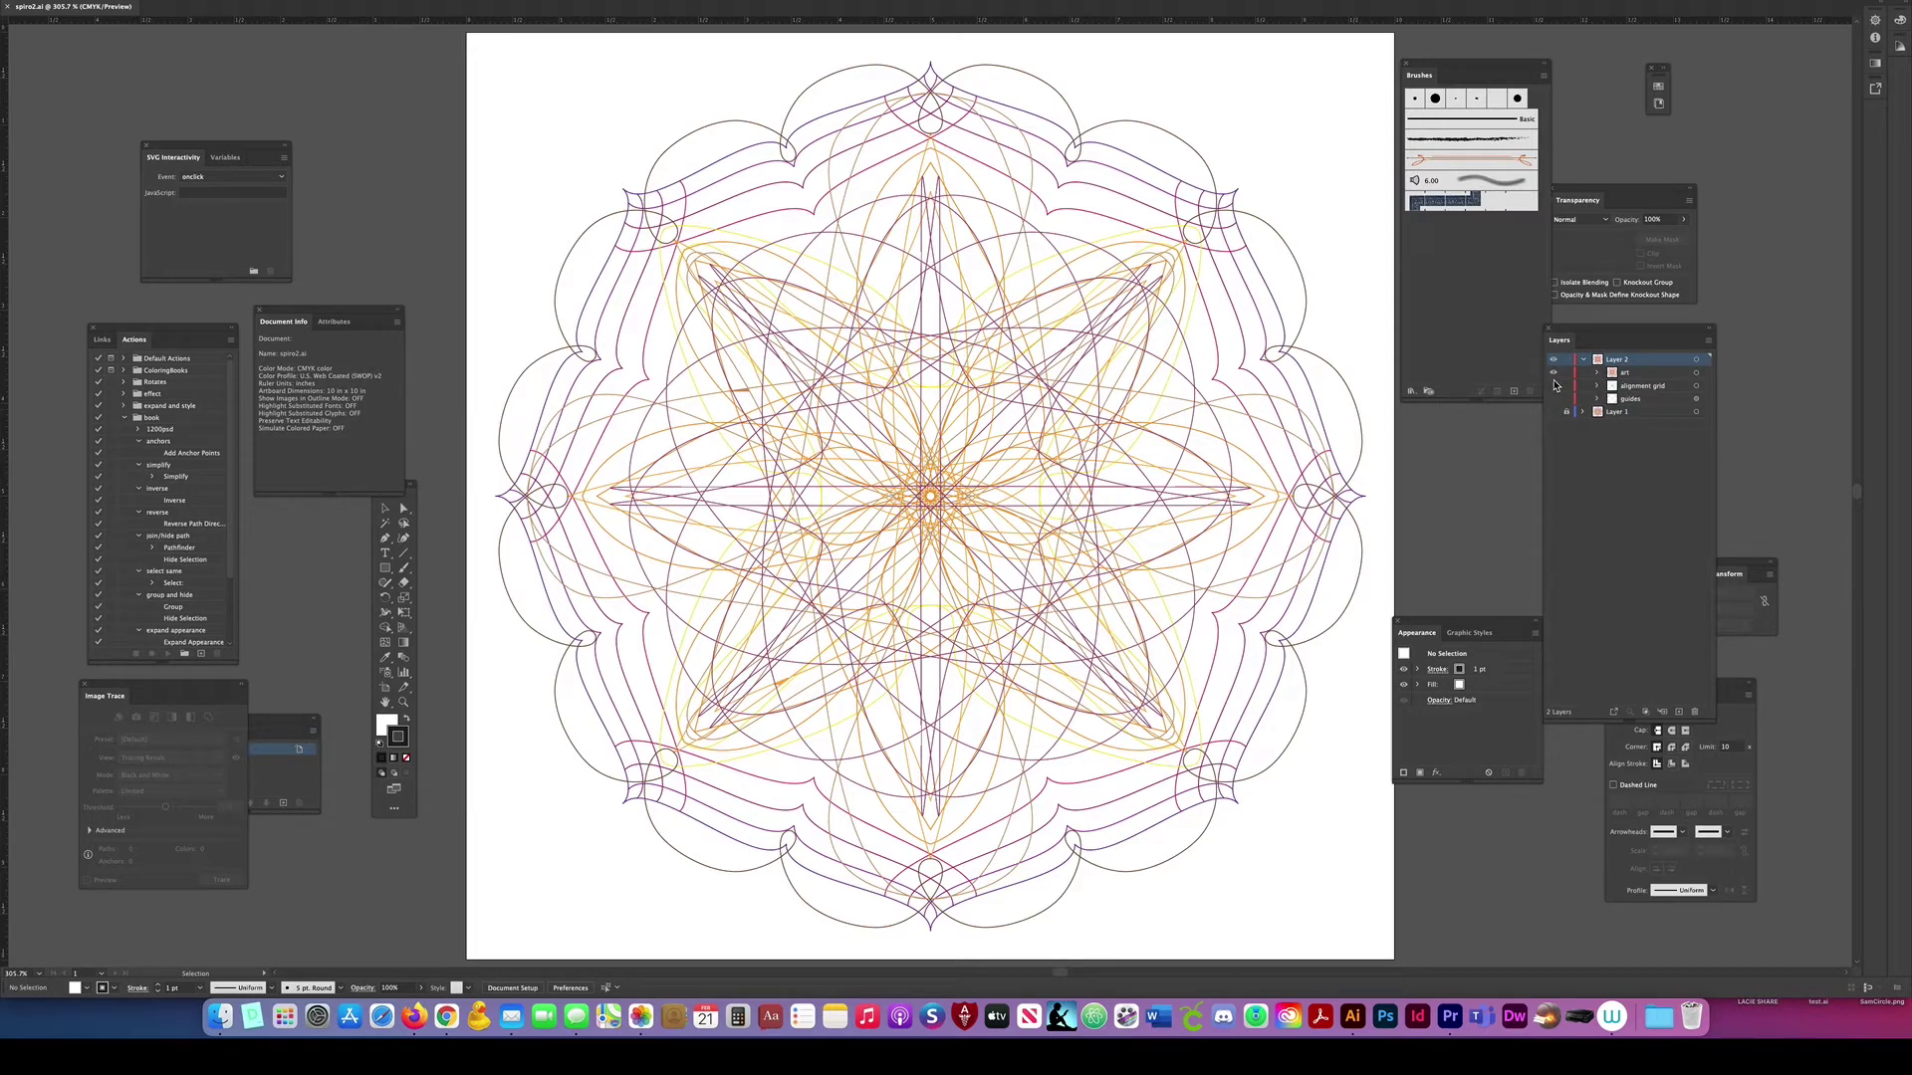
pyautogui.click(1554, 387)
pyautogui.click(1554, 399)
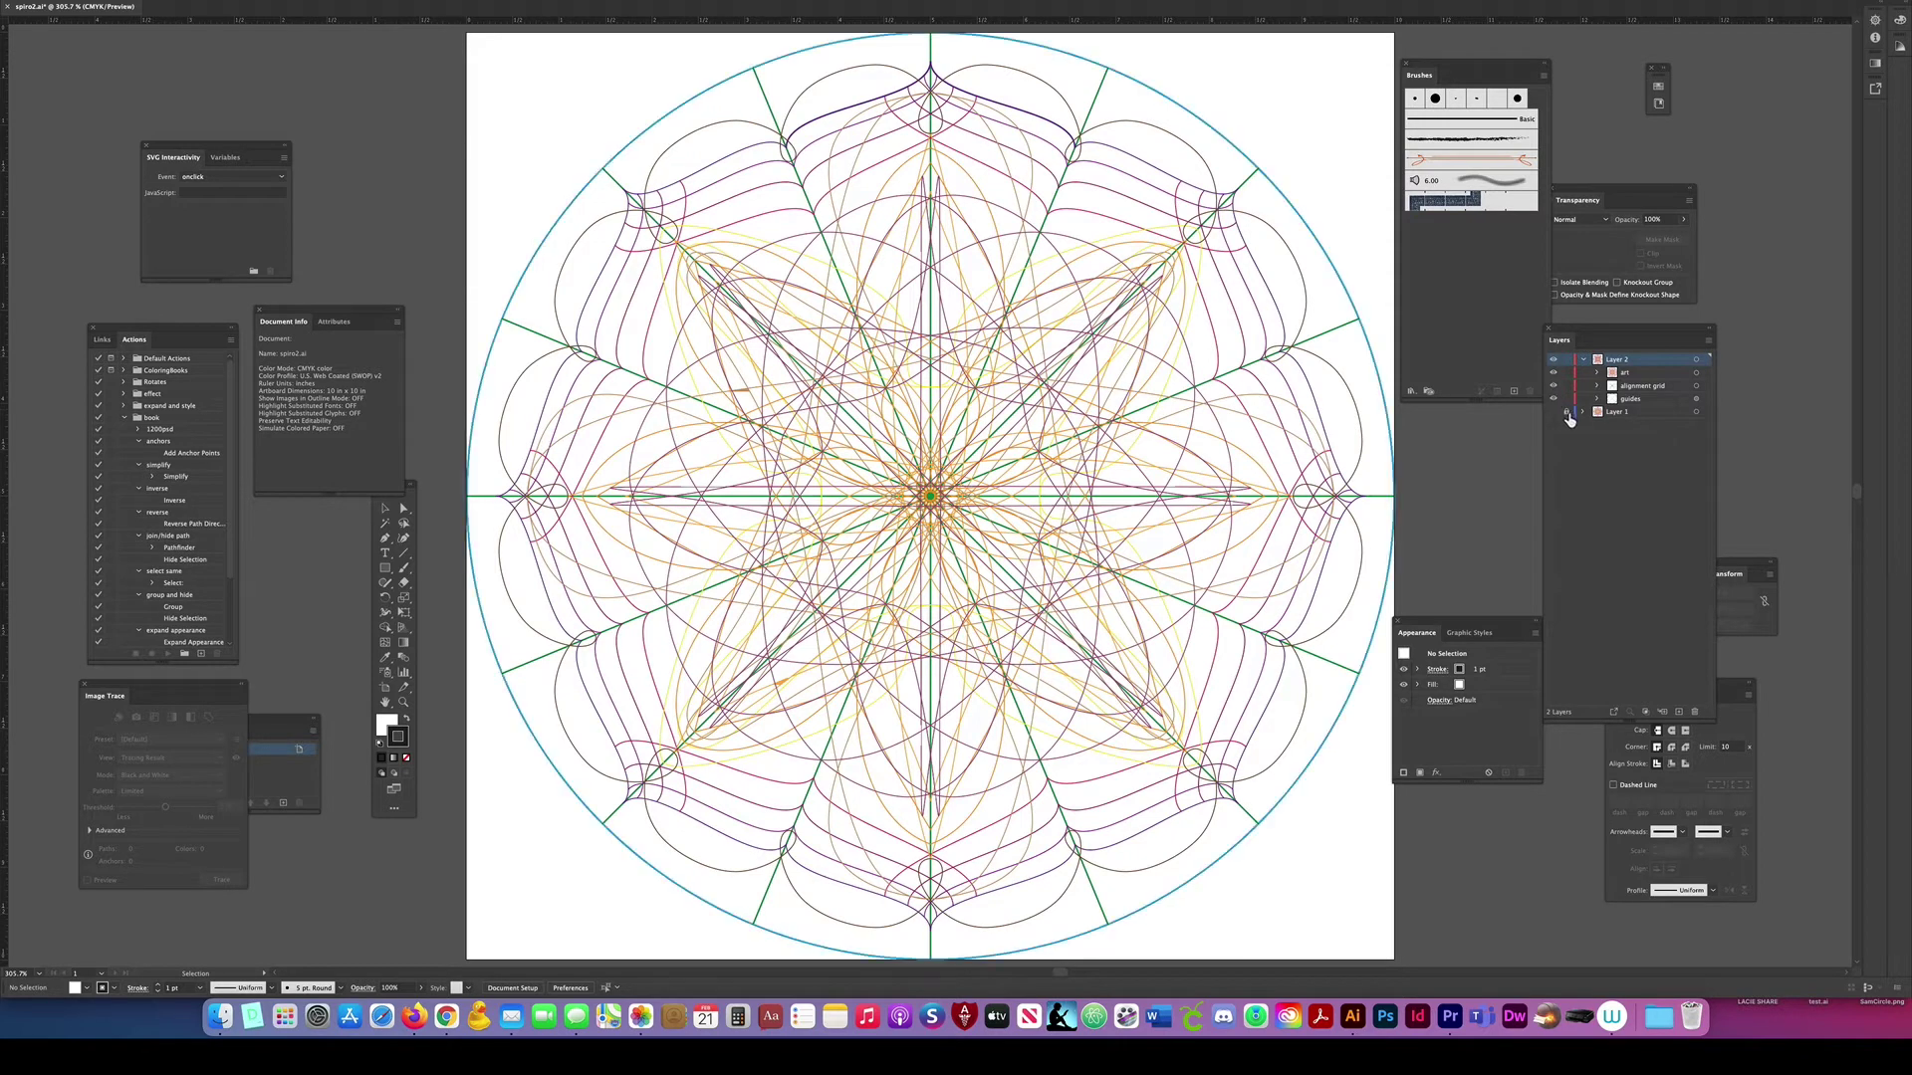
# Step: Expand Layer 1, collapse and hide Layer 2, and show Layer 1's artwork
pyautogui.click(1581, 412)
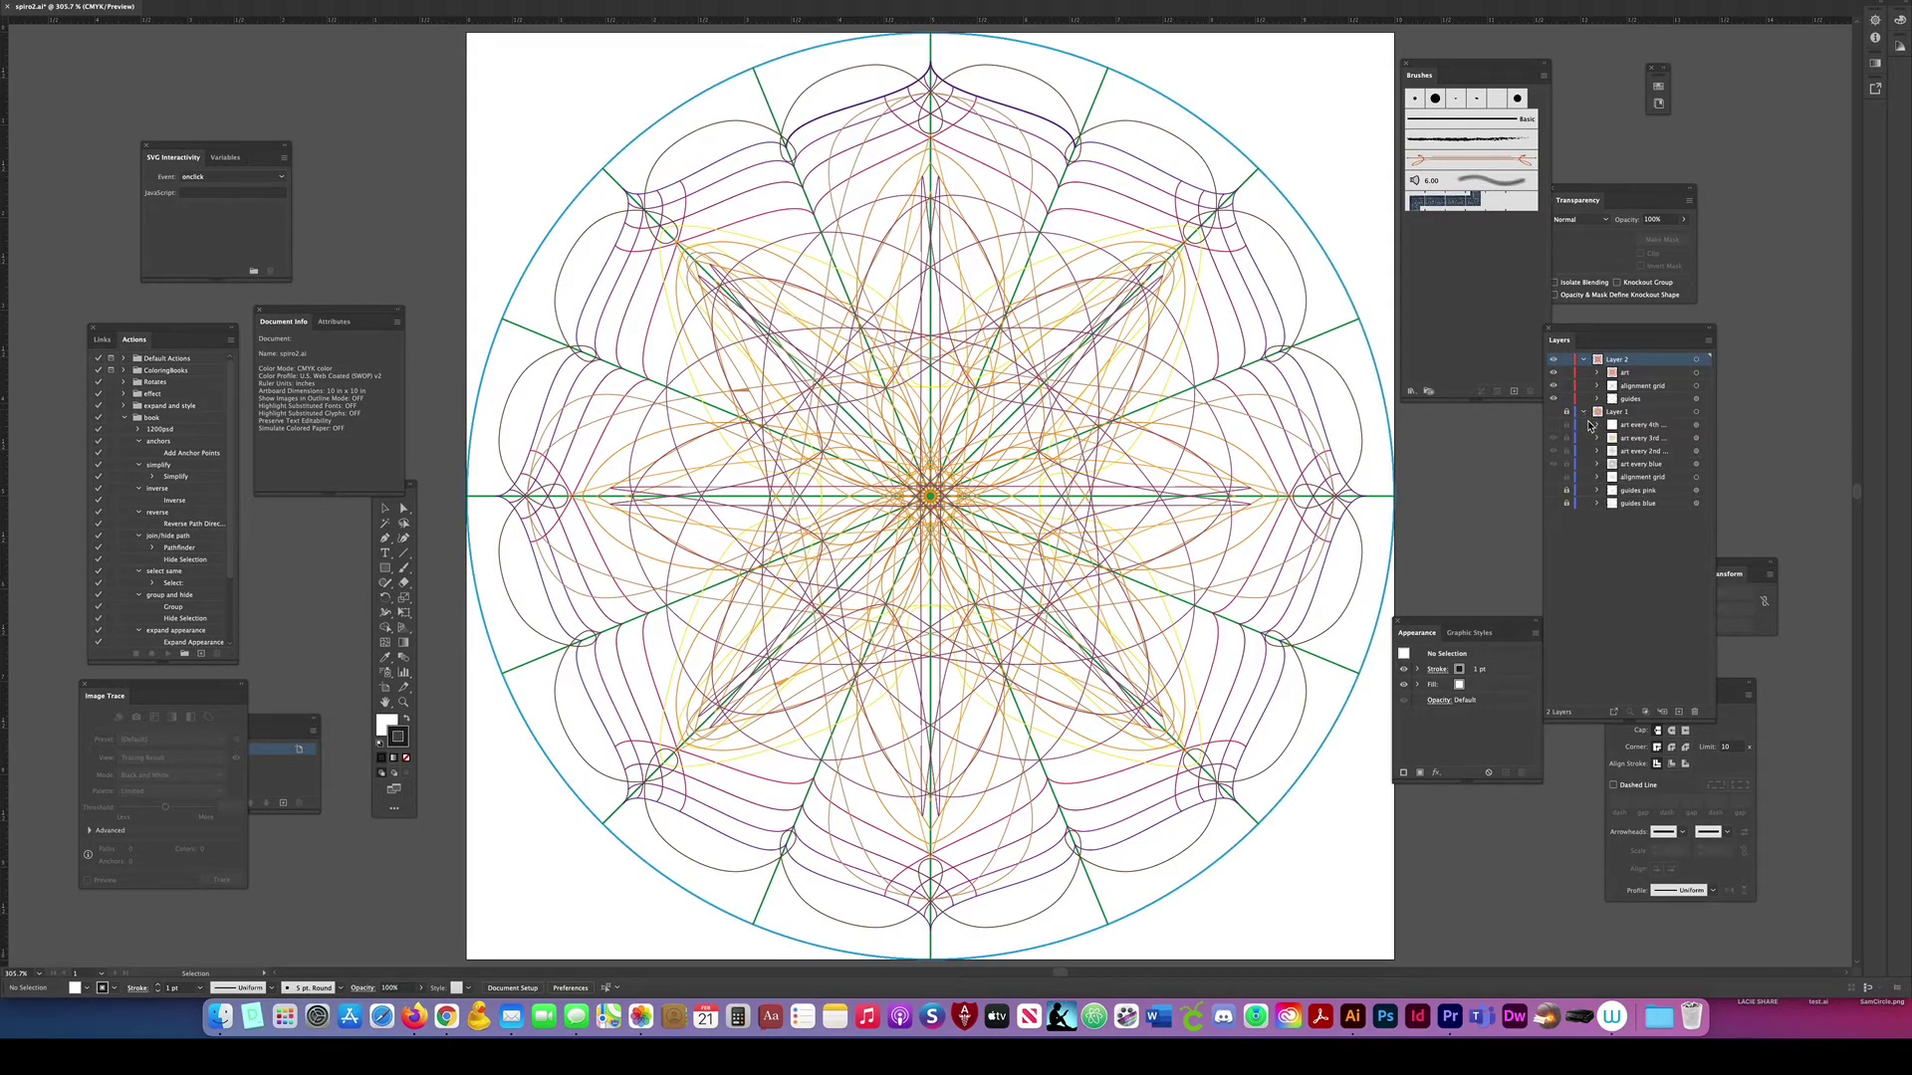
pyautogui.click(1583, 362)
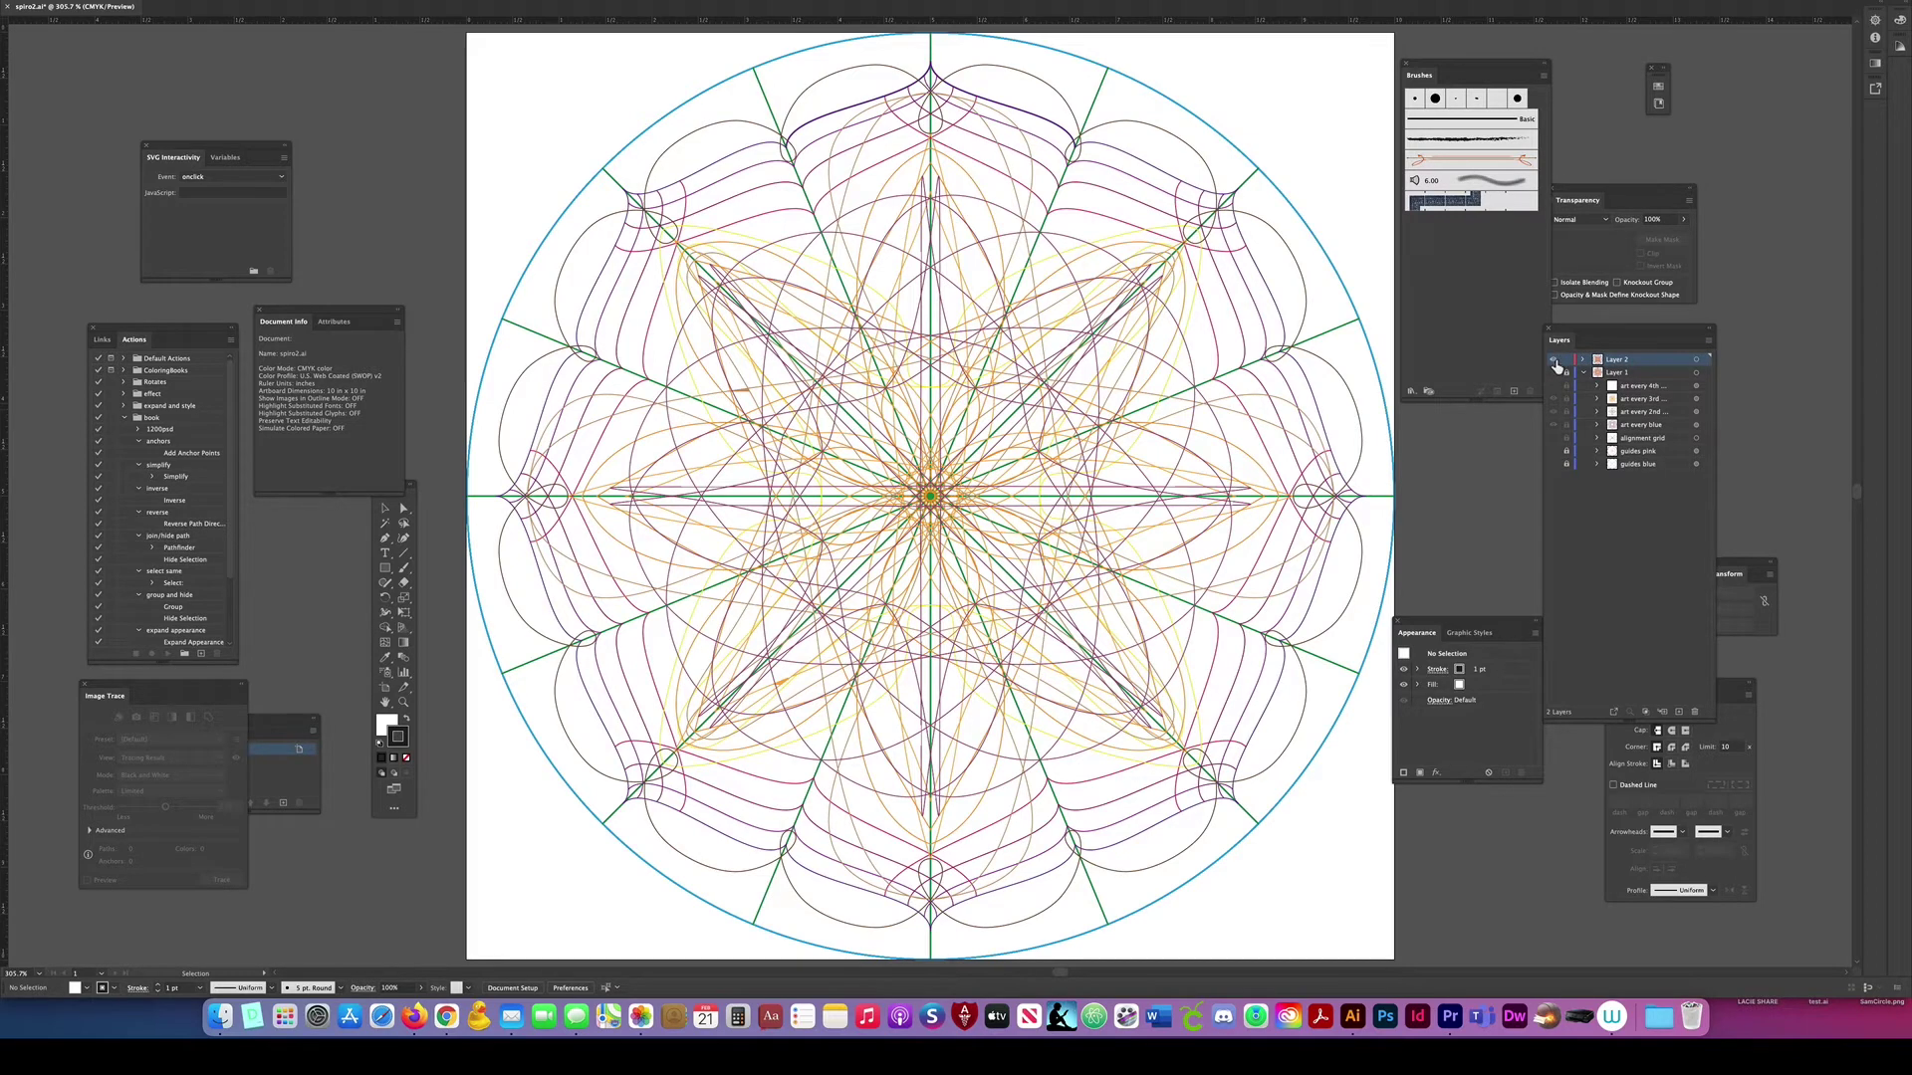
pyautogui.click(1556, 361)
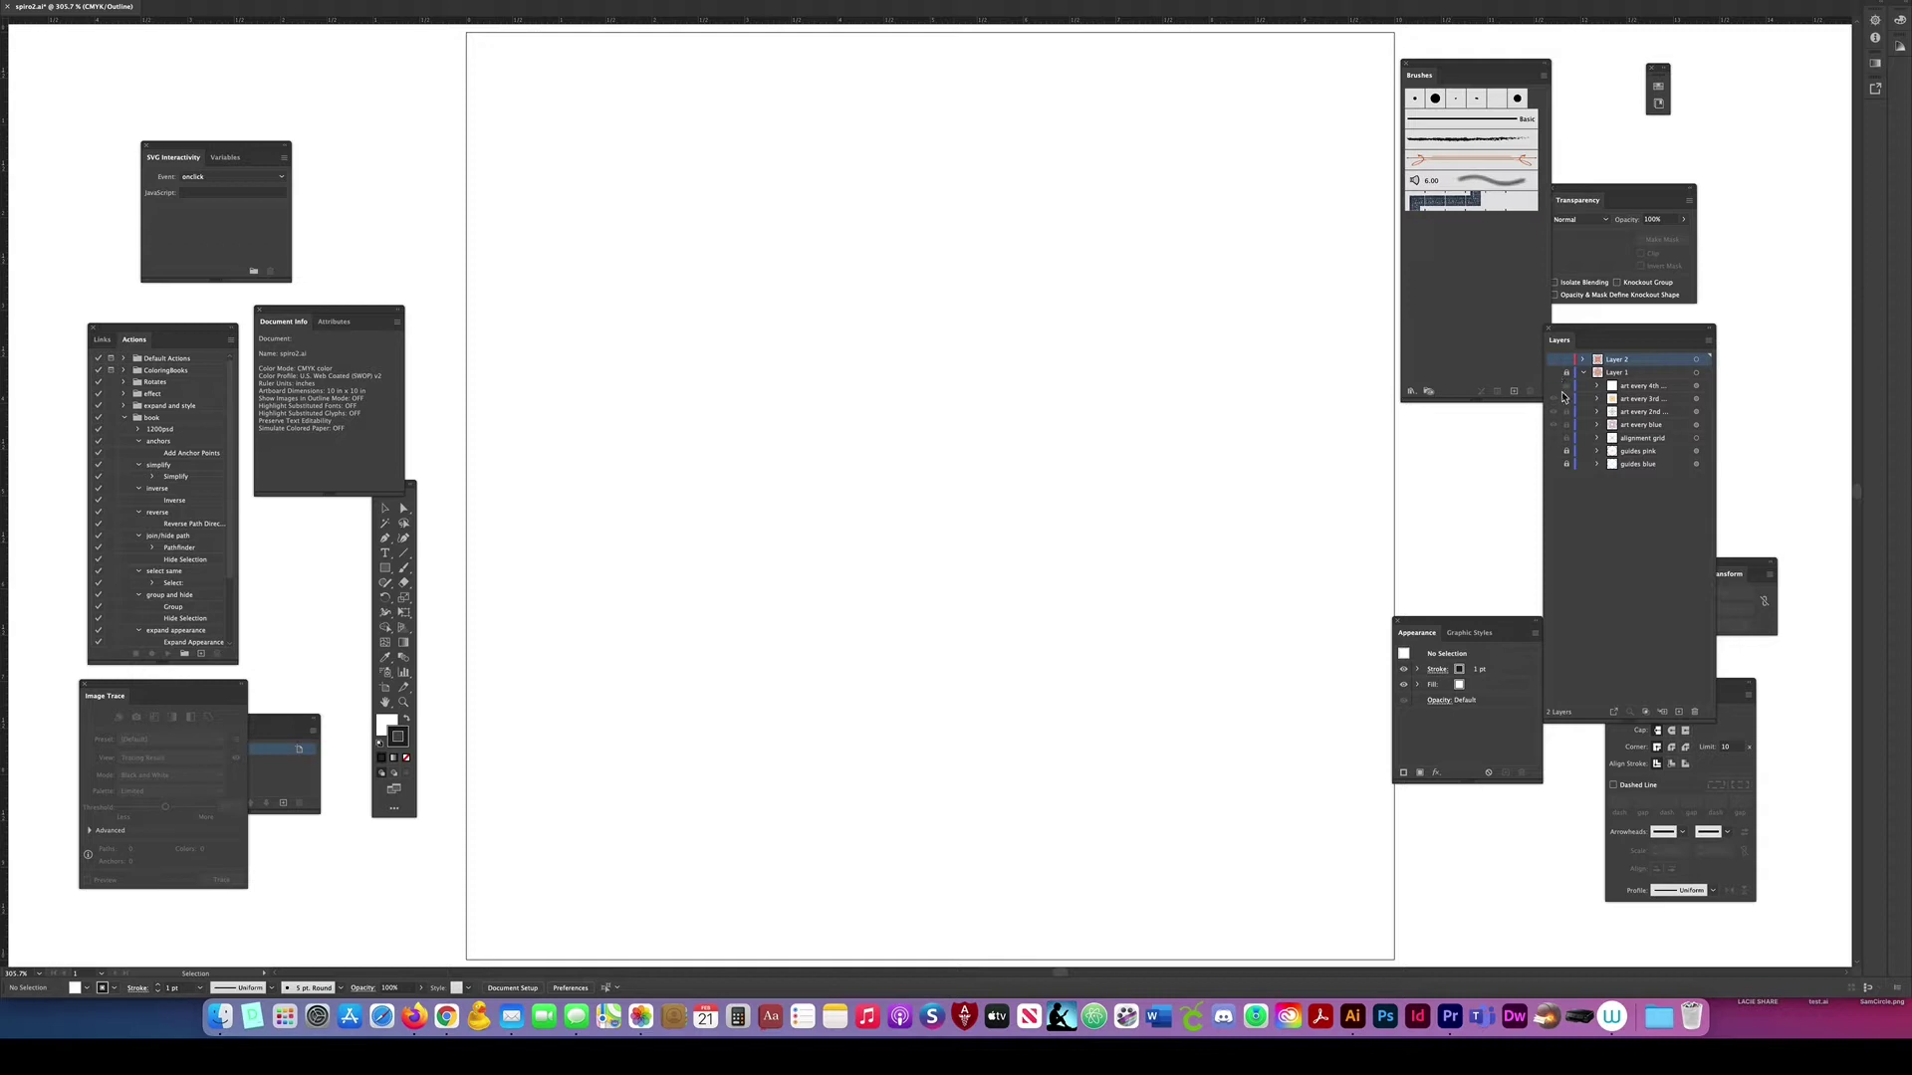
pyautogui.click(1556, 374)
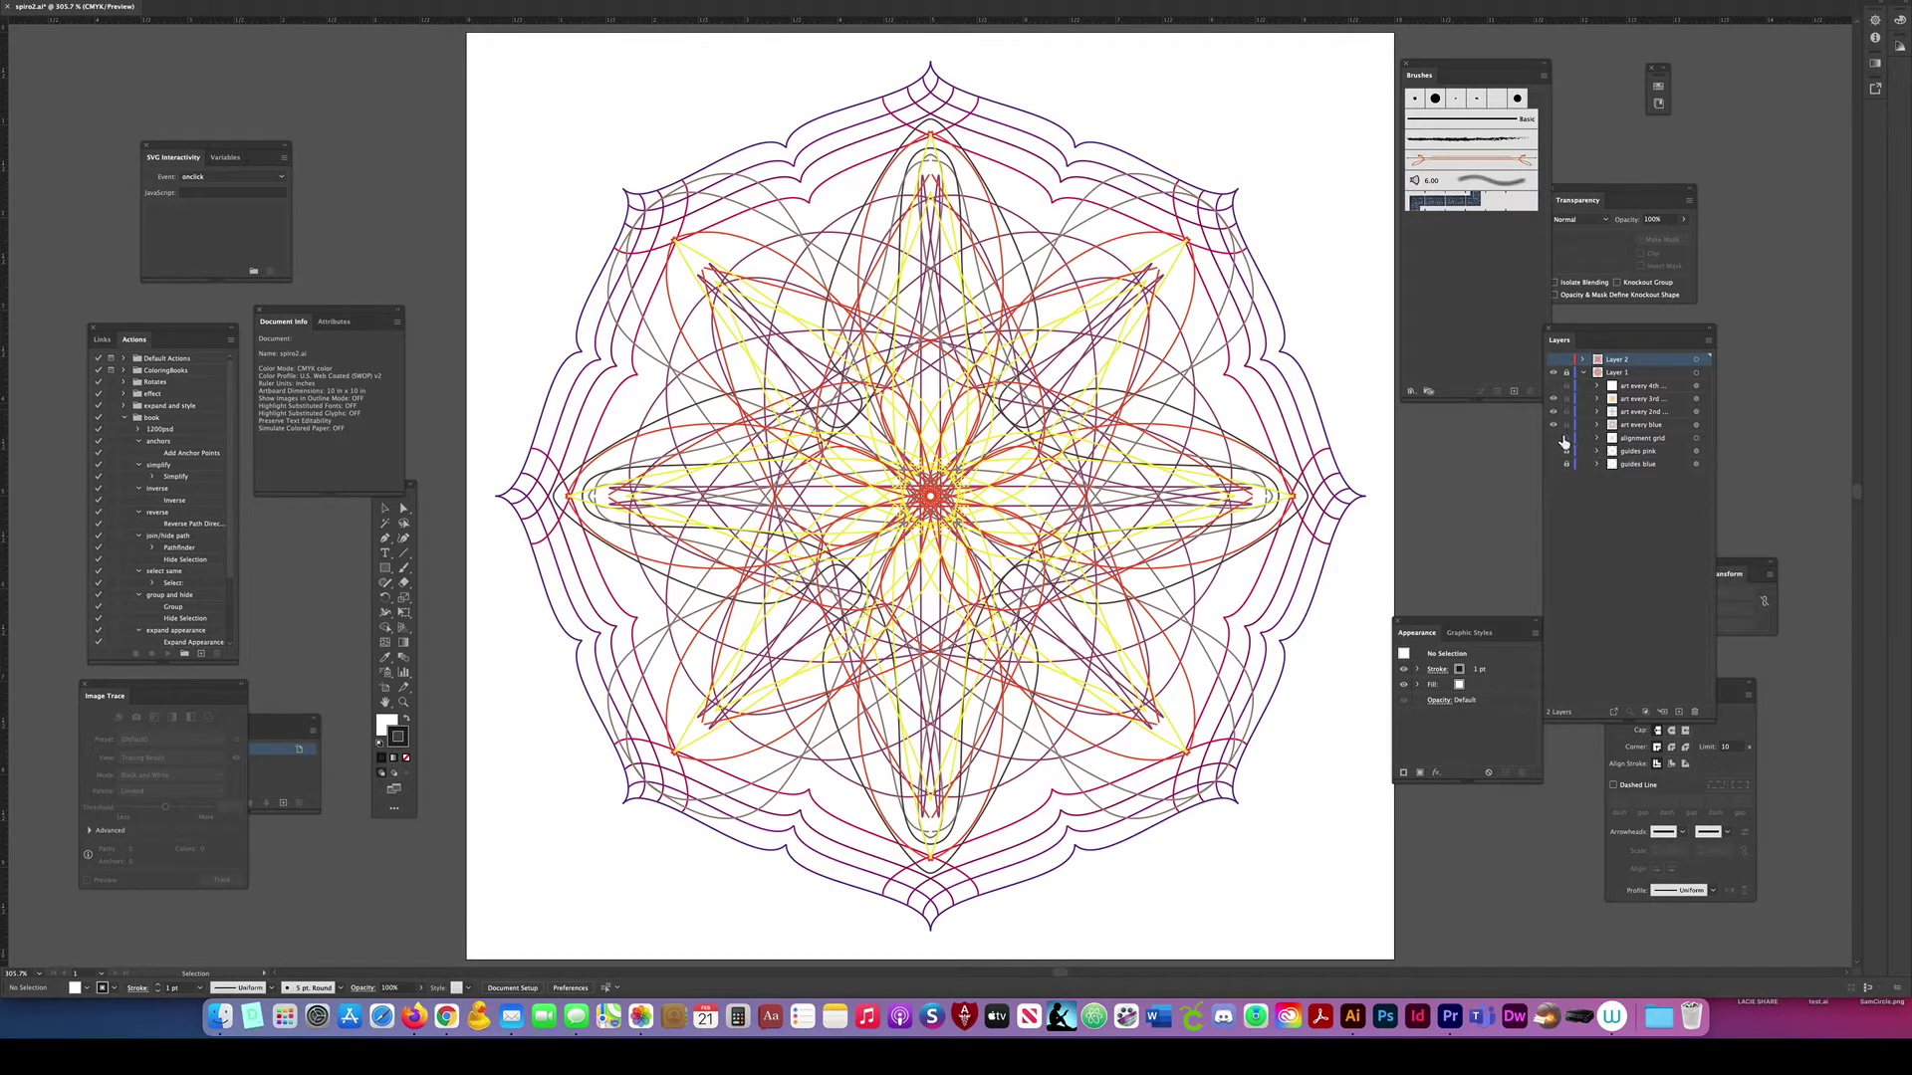
# Step: Unlock Layer 1 and leave only its art every 4th group and alignment grid visible
pyautogui.click(1566, 372)
pyautogui.moveTo(1566, 454); pyautogui.dragTo(1567, 464)
pyautogui.click(1552, 438)
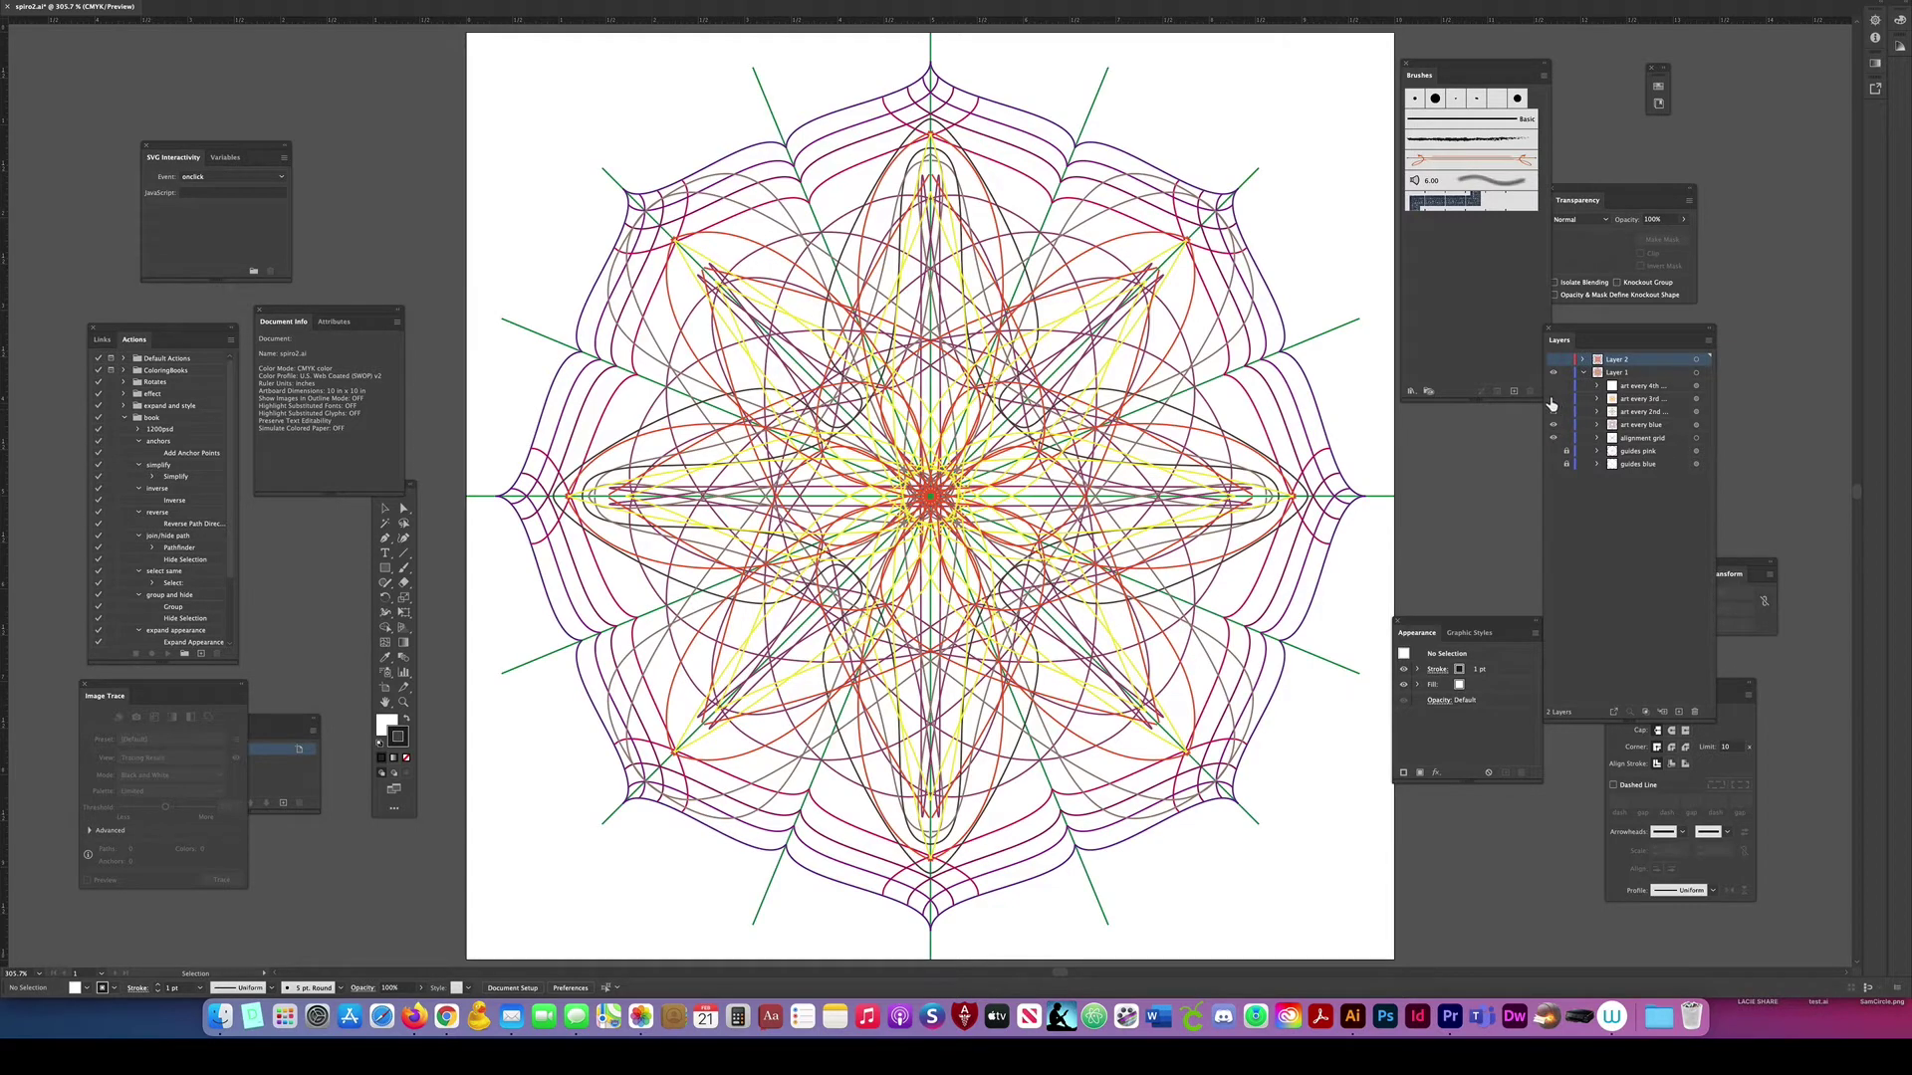
pyautogui.keyDown('alt'); pyautogui.click(1554, 436); pyautogui.keyUp('alt')
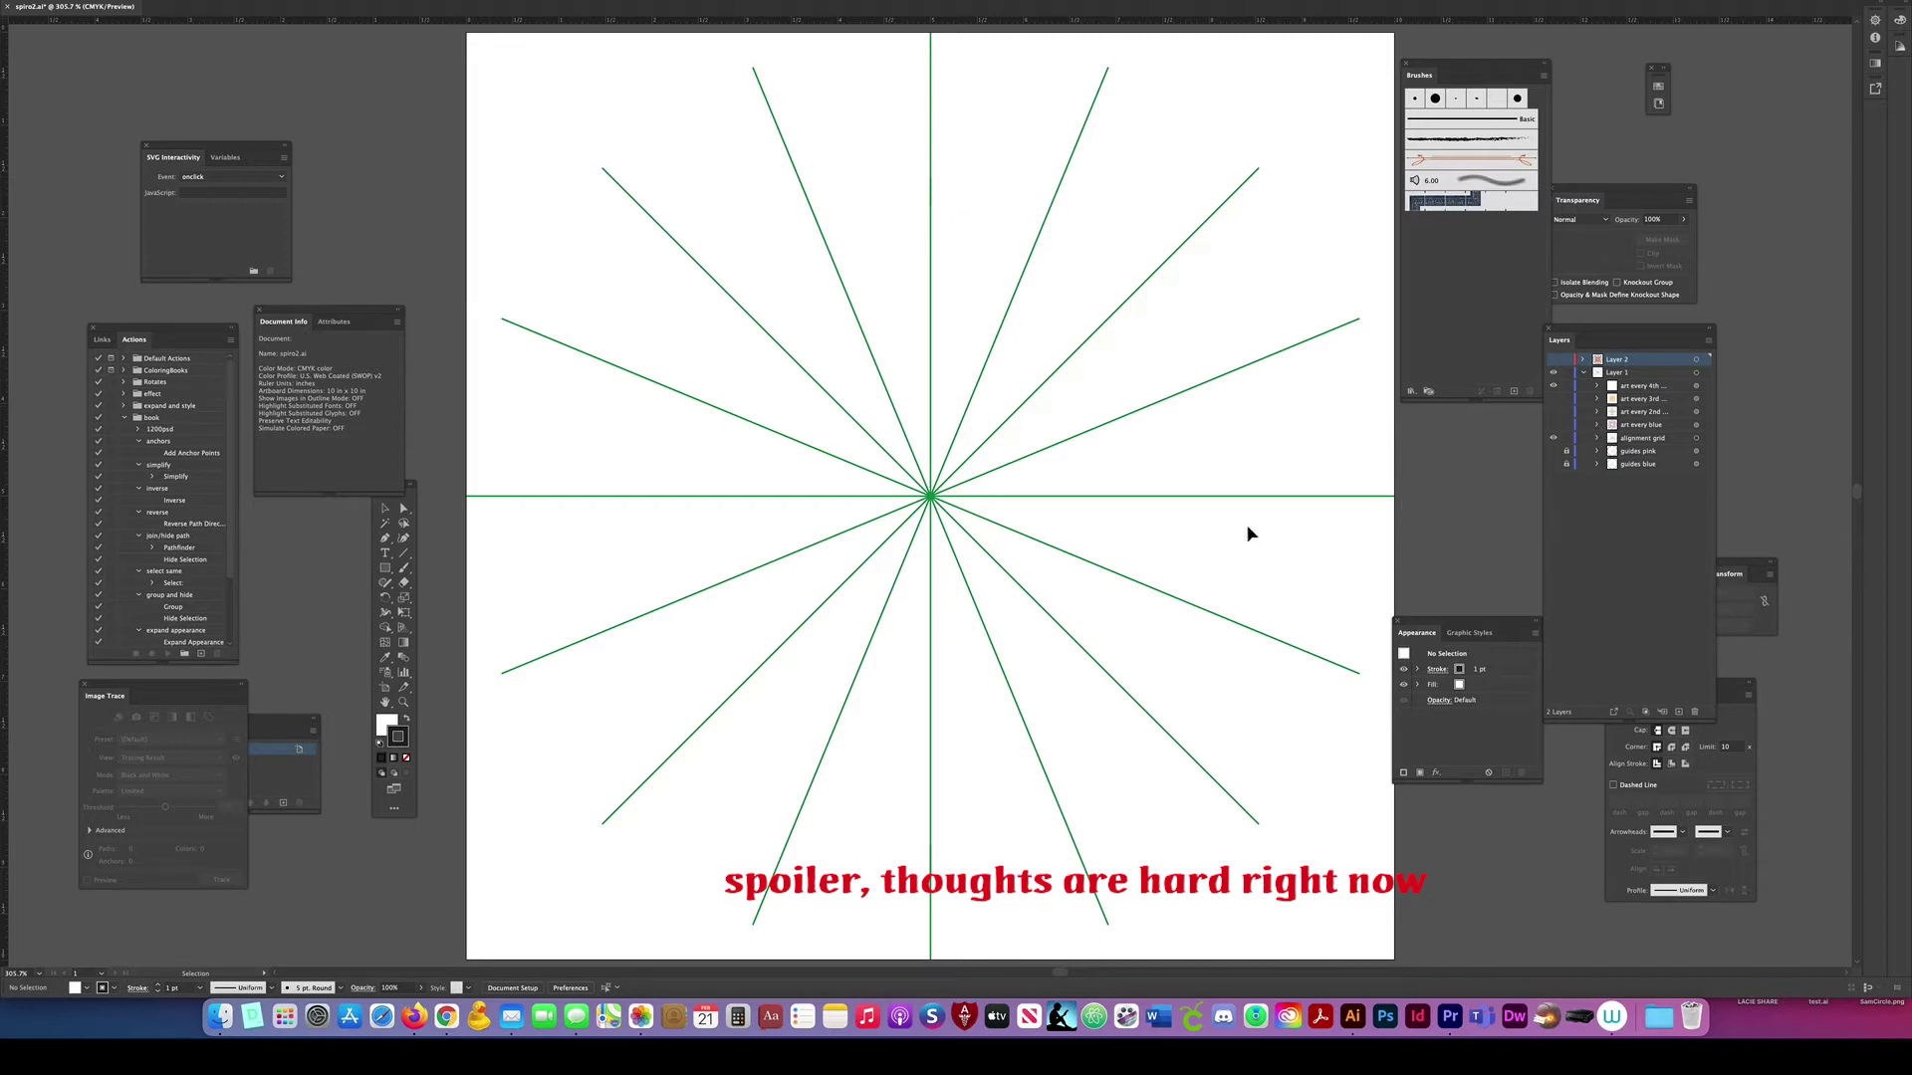
# Step: Select the alignment grid to show the anchor points along its radial lines, and deselect it
pyautogui.moveTo(888, 290); pyautogui.dragTo(1012, 593)
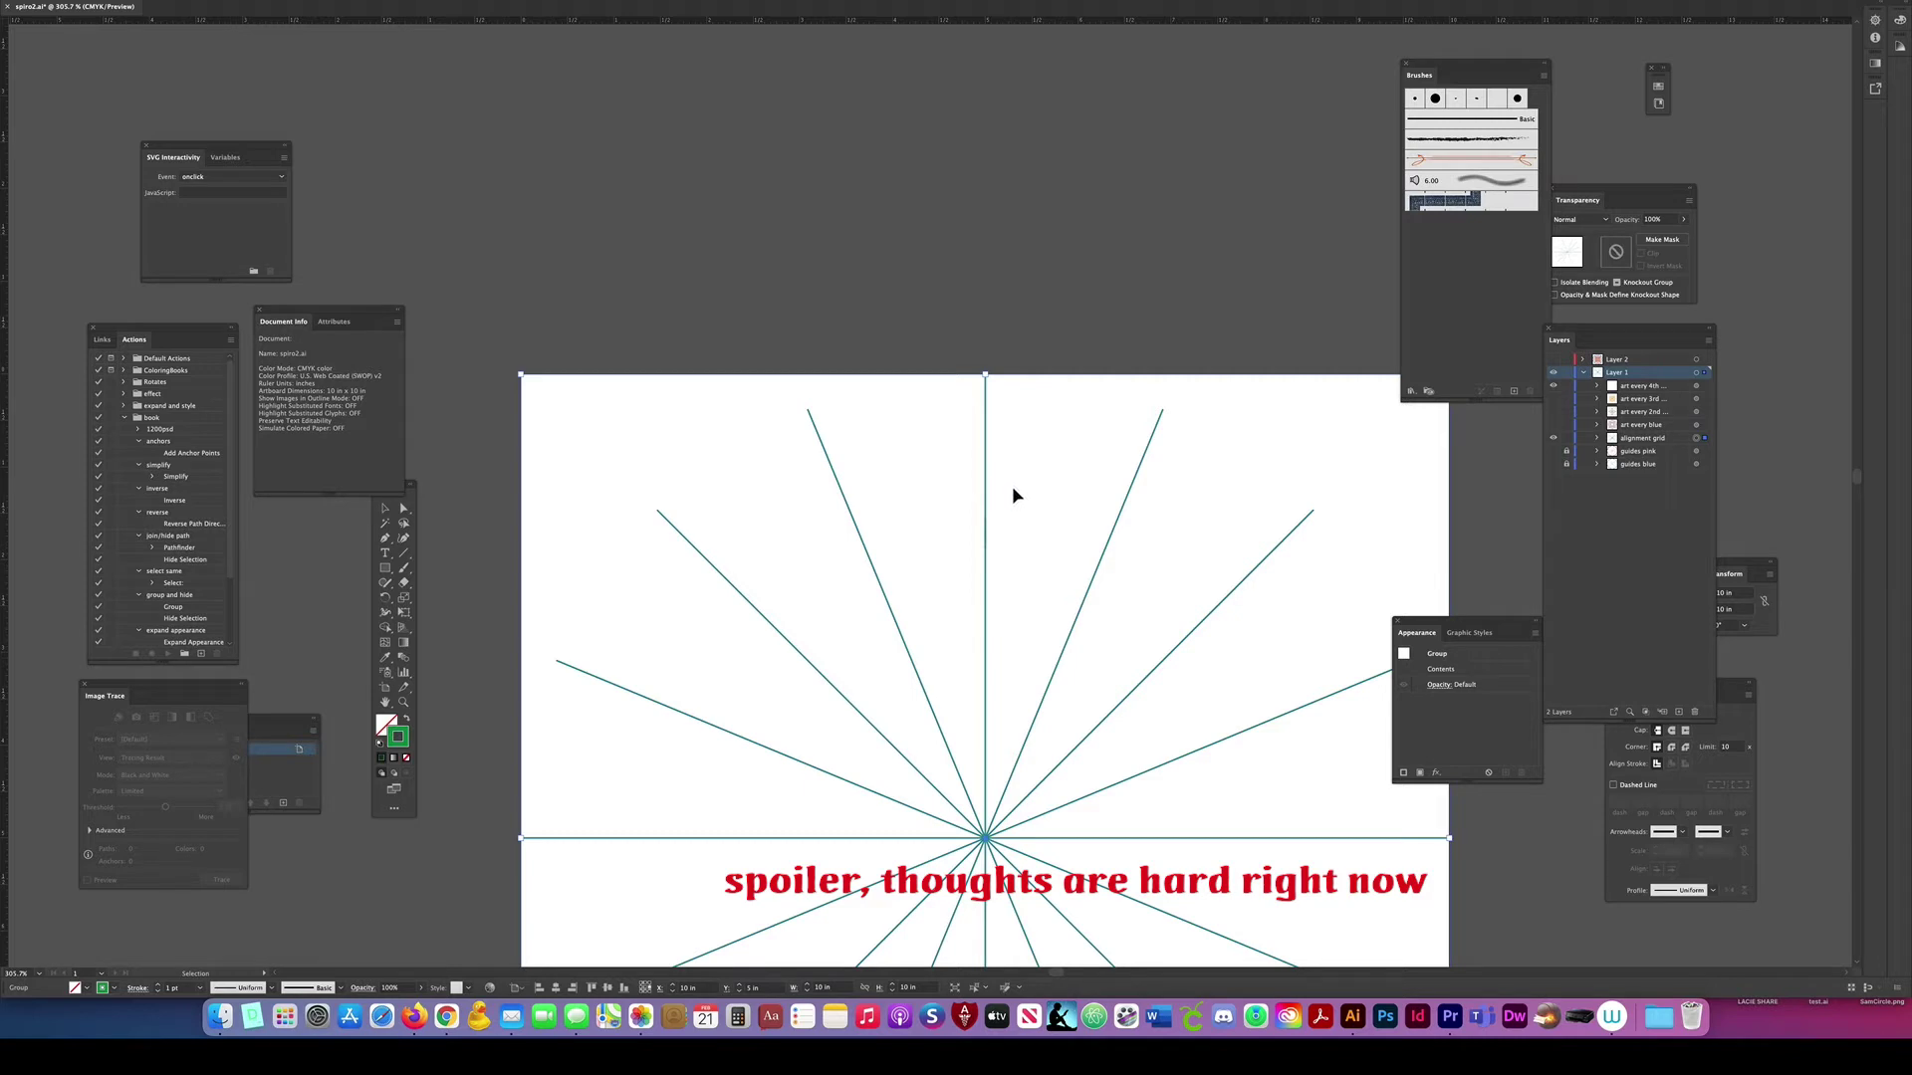
pyautogui.press('a')
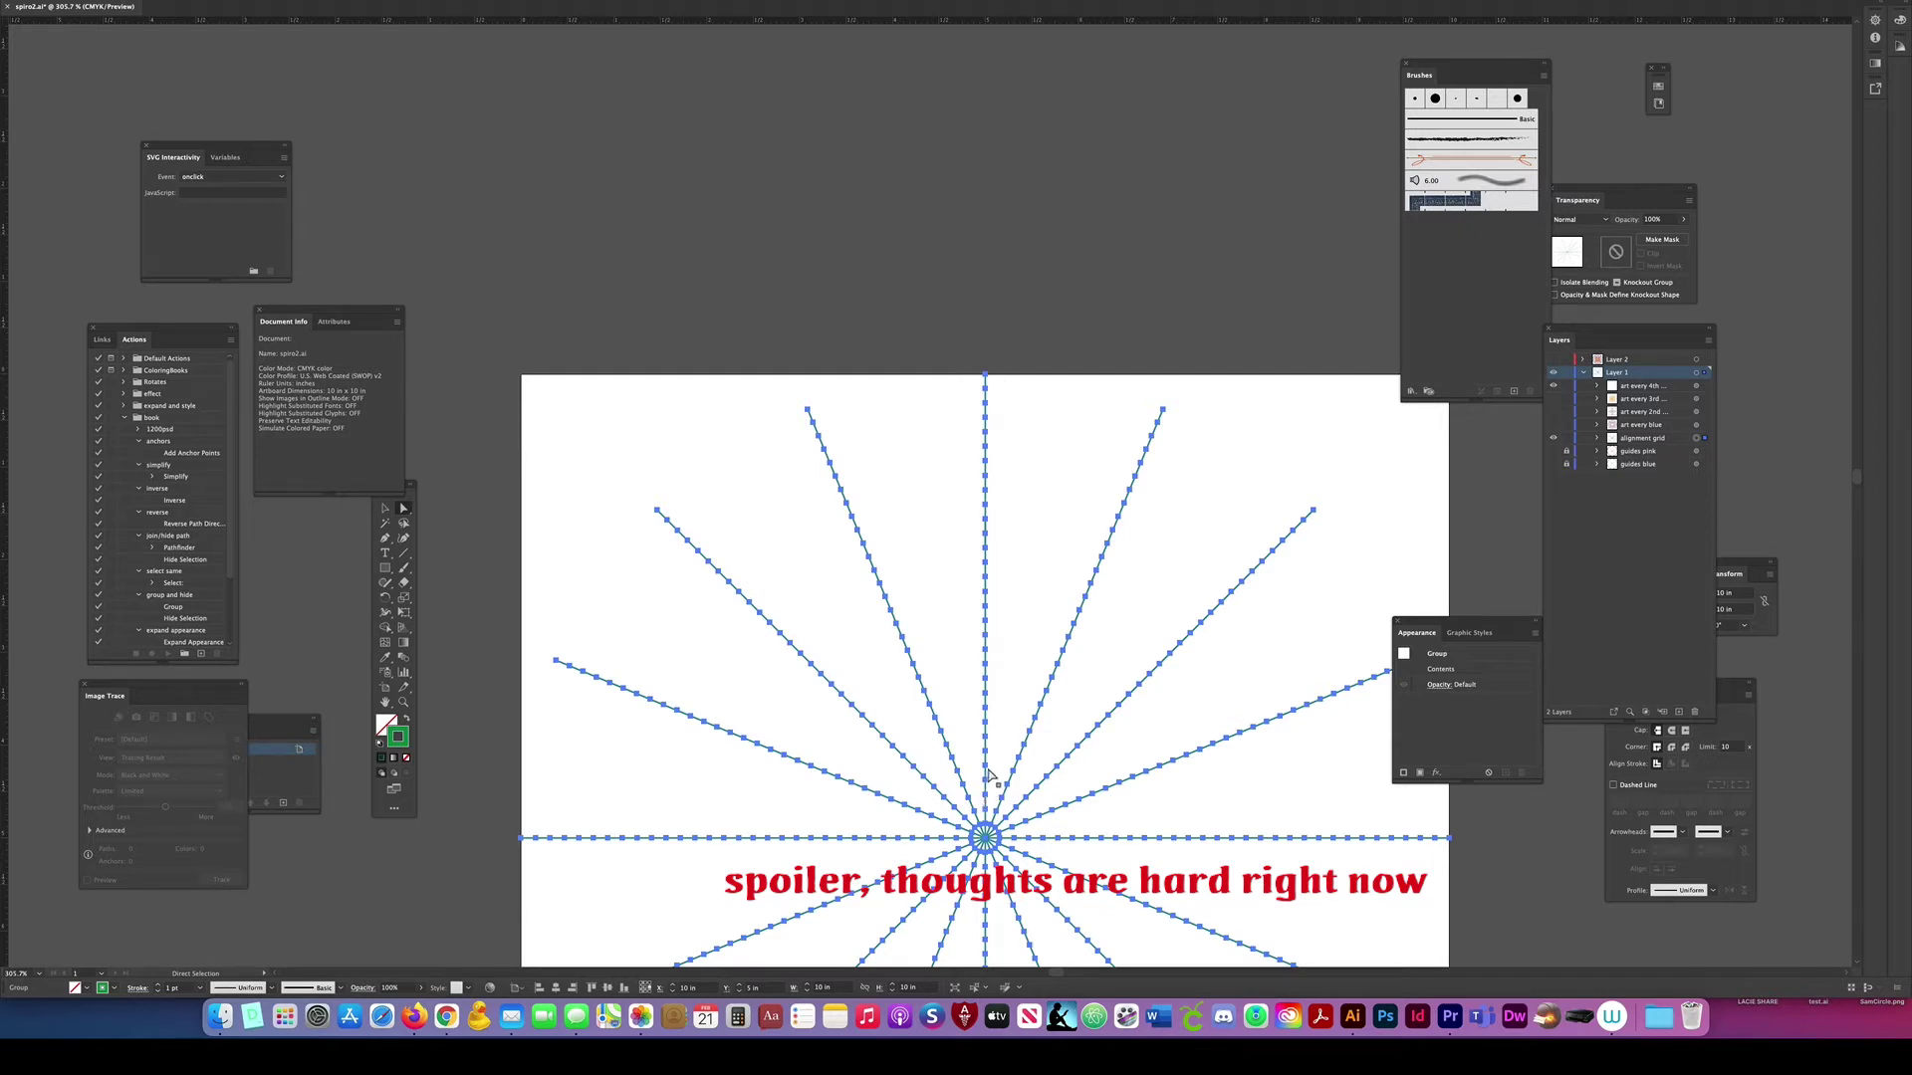
pyautogui.click(1035, 505)
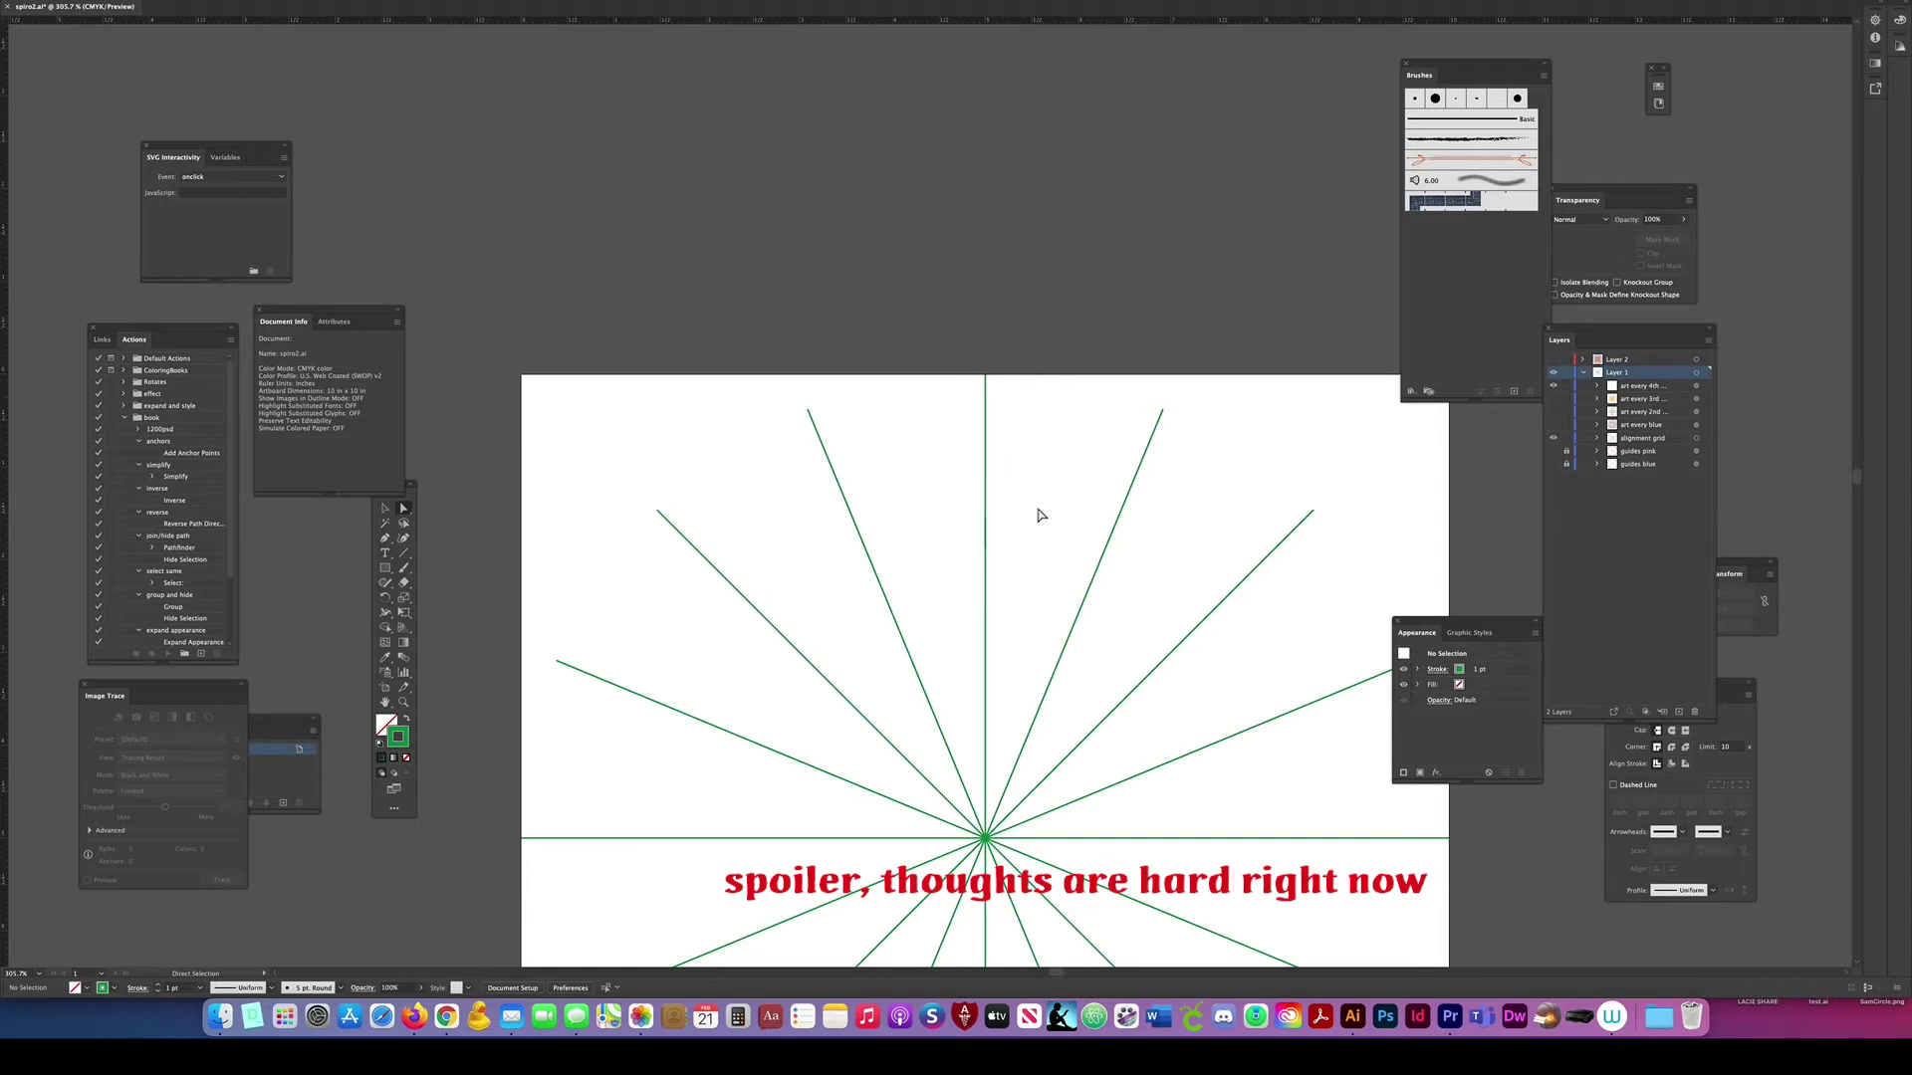
# Step: Draw a horizontal line about 2.5 in long across the grid's upper-right radial lines and give it a green stroke
pyautogui.press('/')
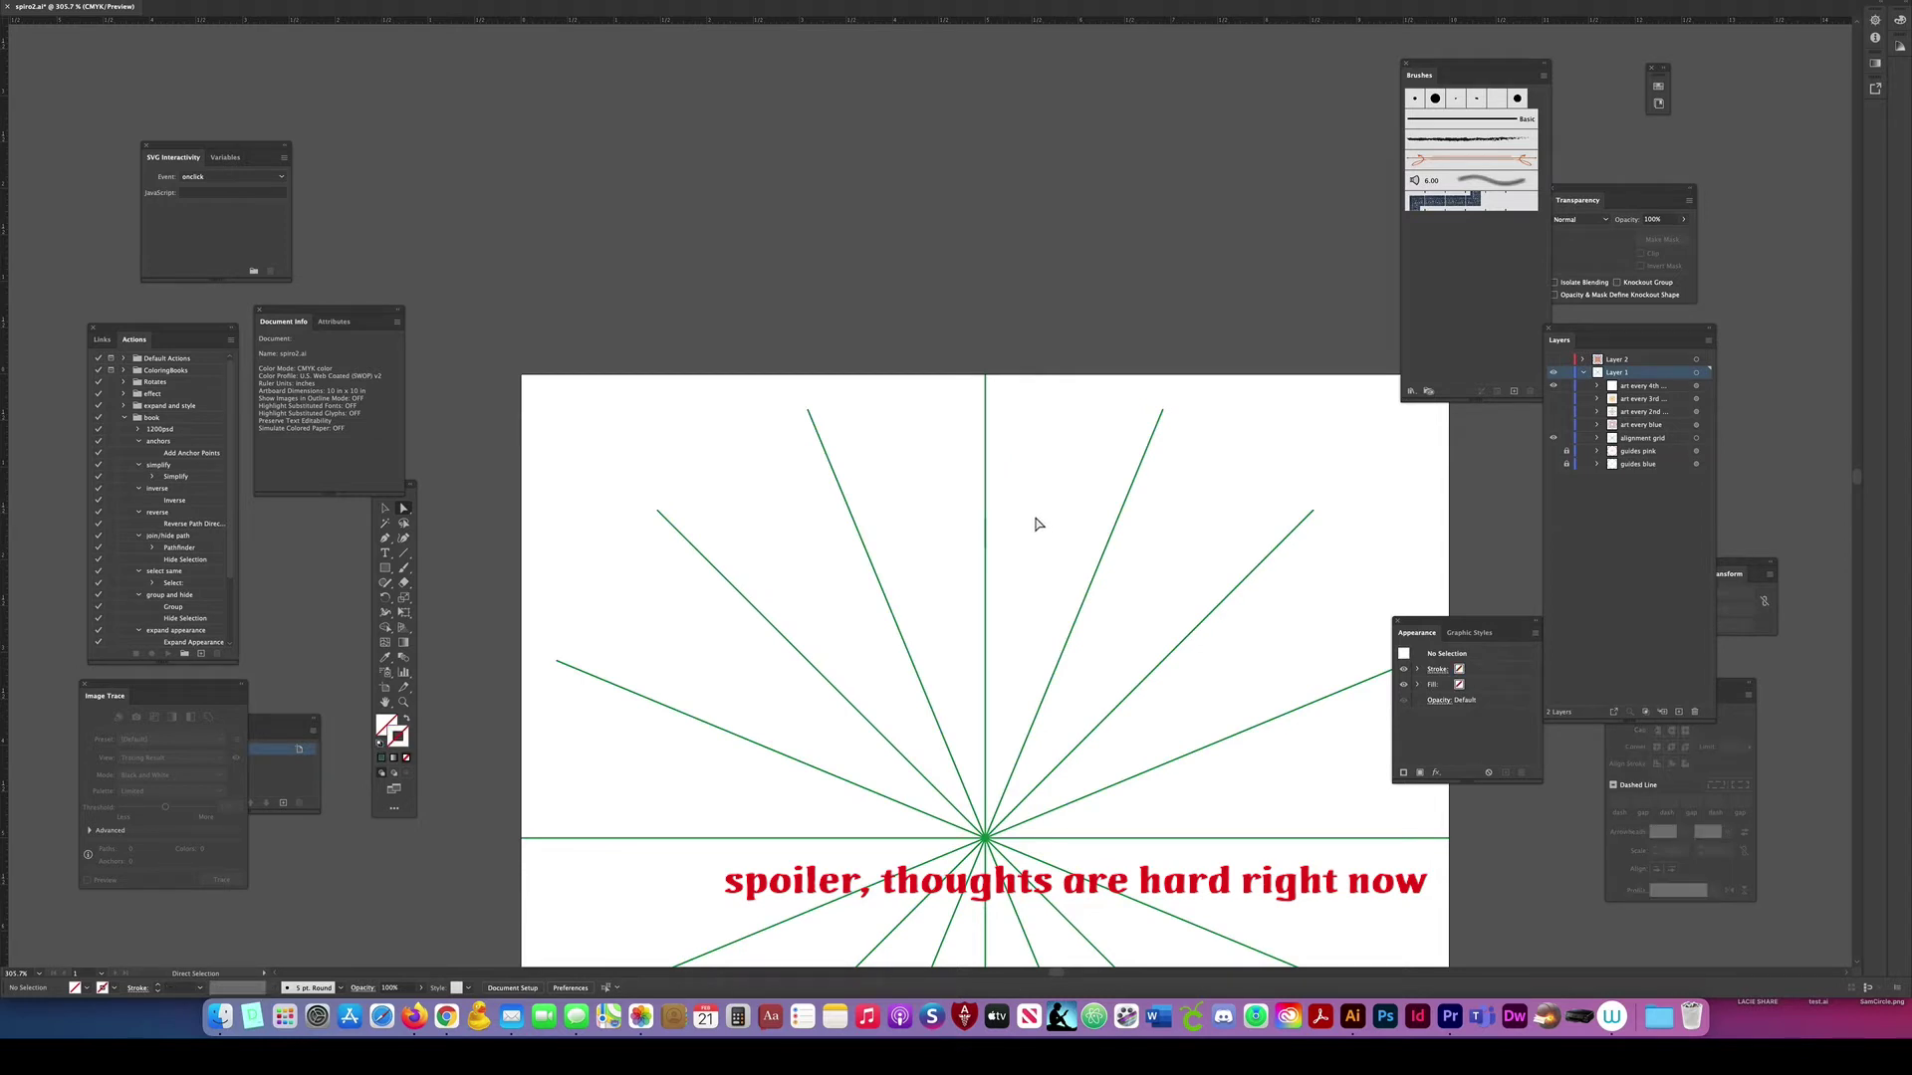
pyautogui.press('\\')
pyautogui.press('space')
pyautogui.moveTo(1032, 525); pyautogui.dragTo(978, 479)
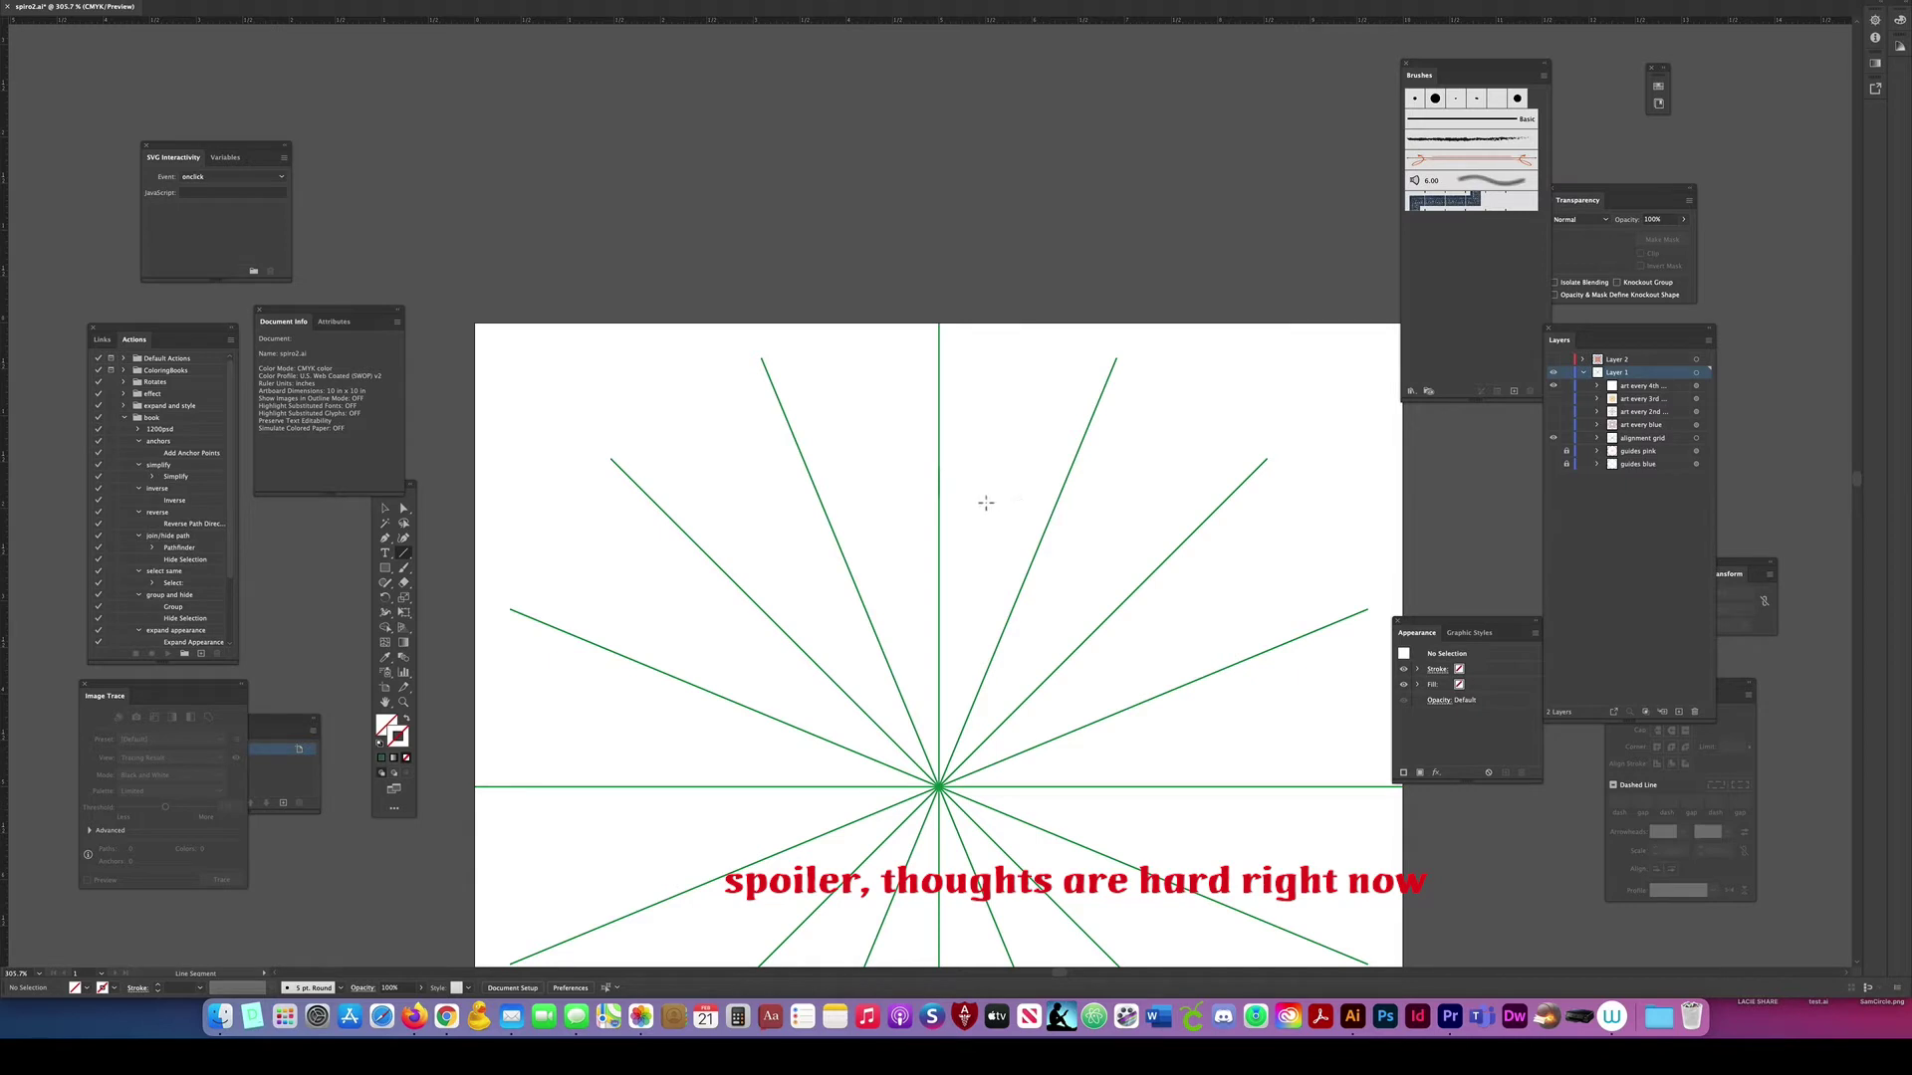
pyautogui.moveTo(986, 503); pyautogui.dragTo(1220, 503)
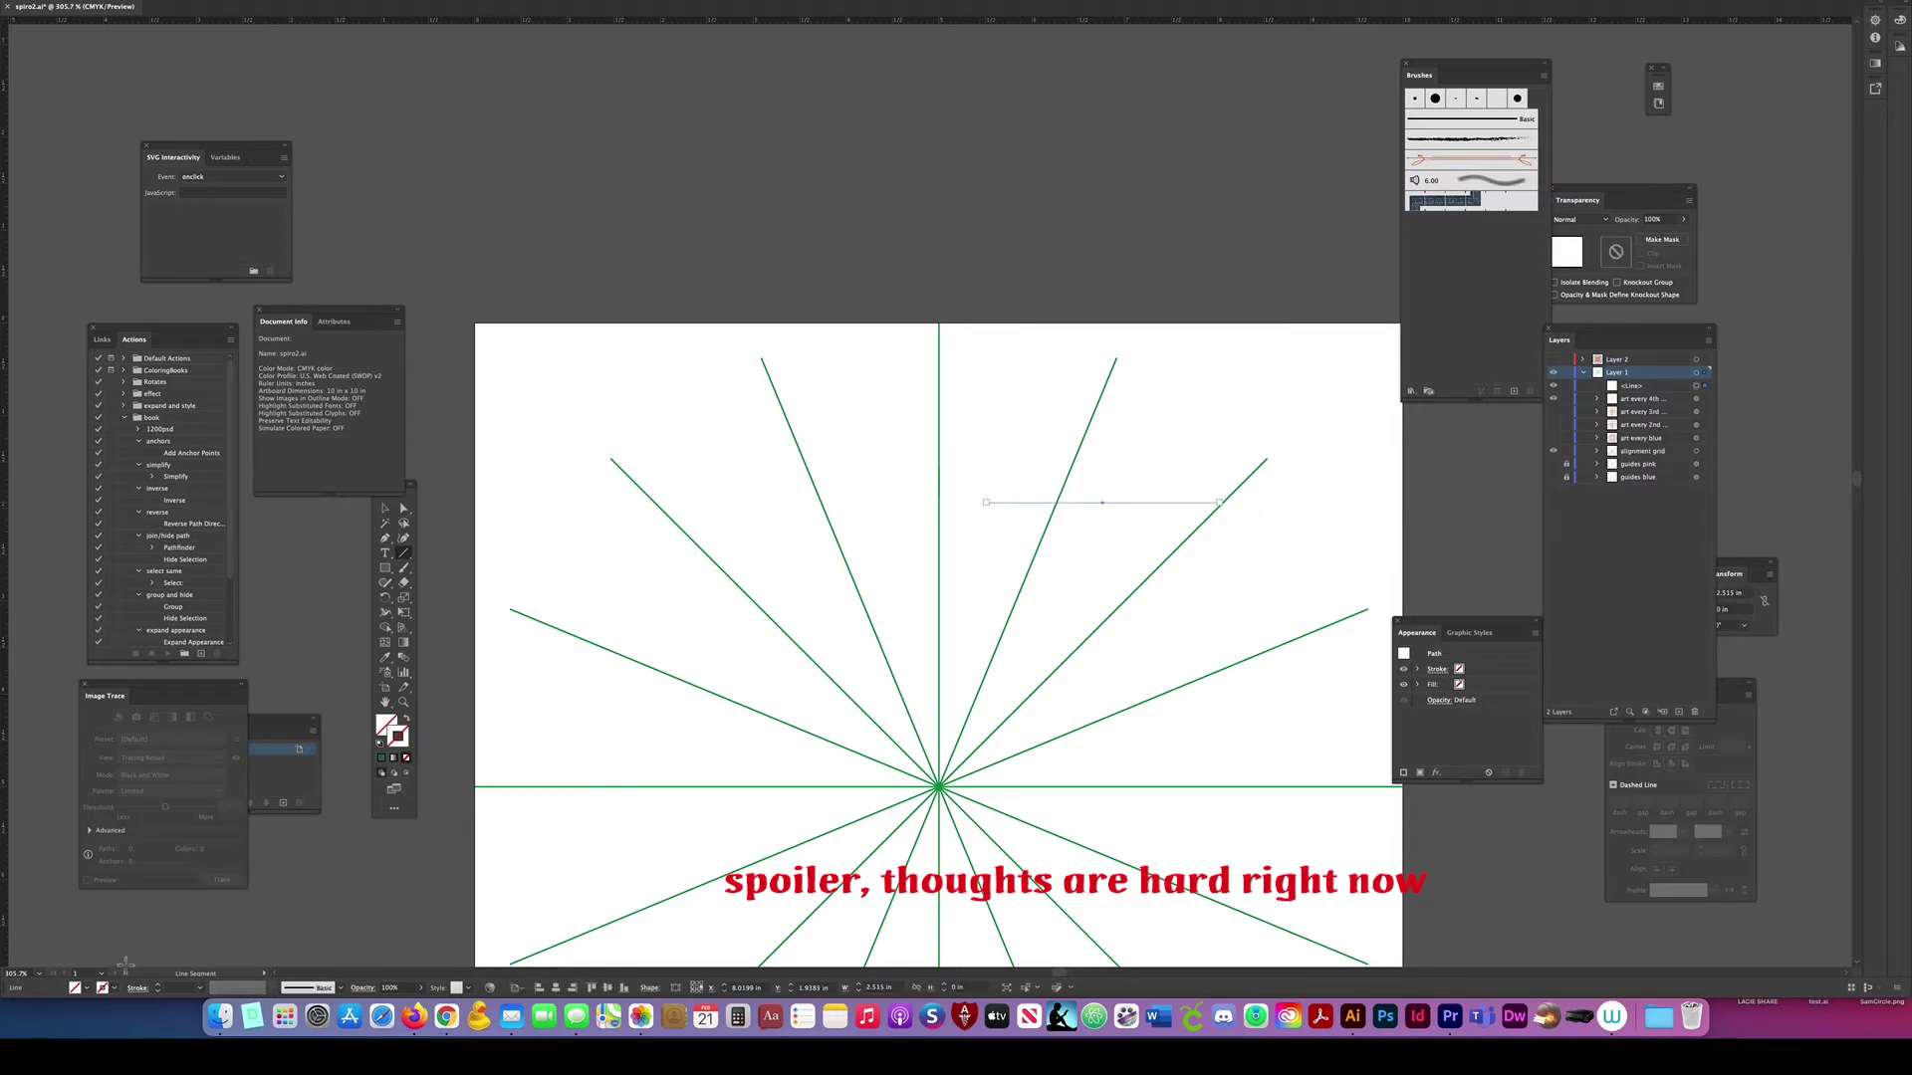
pyautogui.click(116, 992)
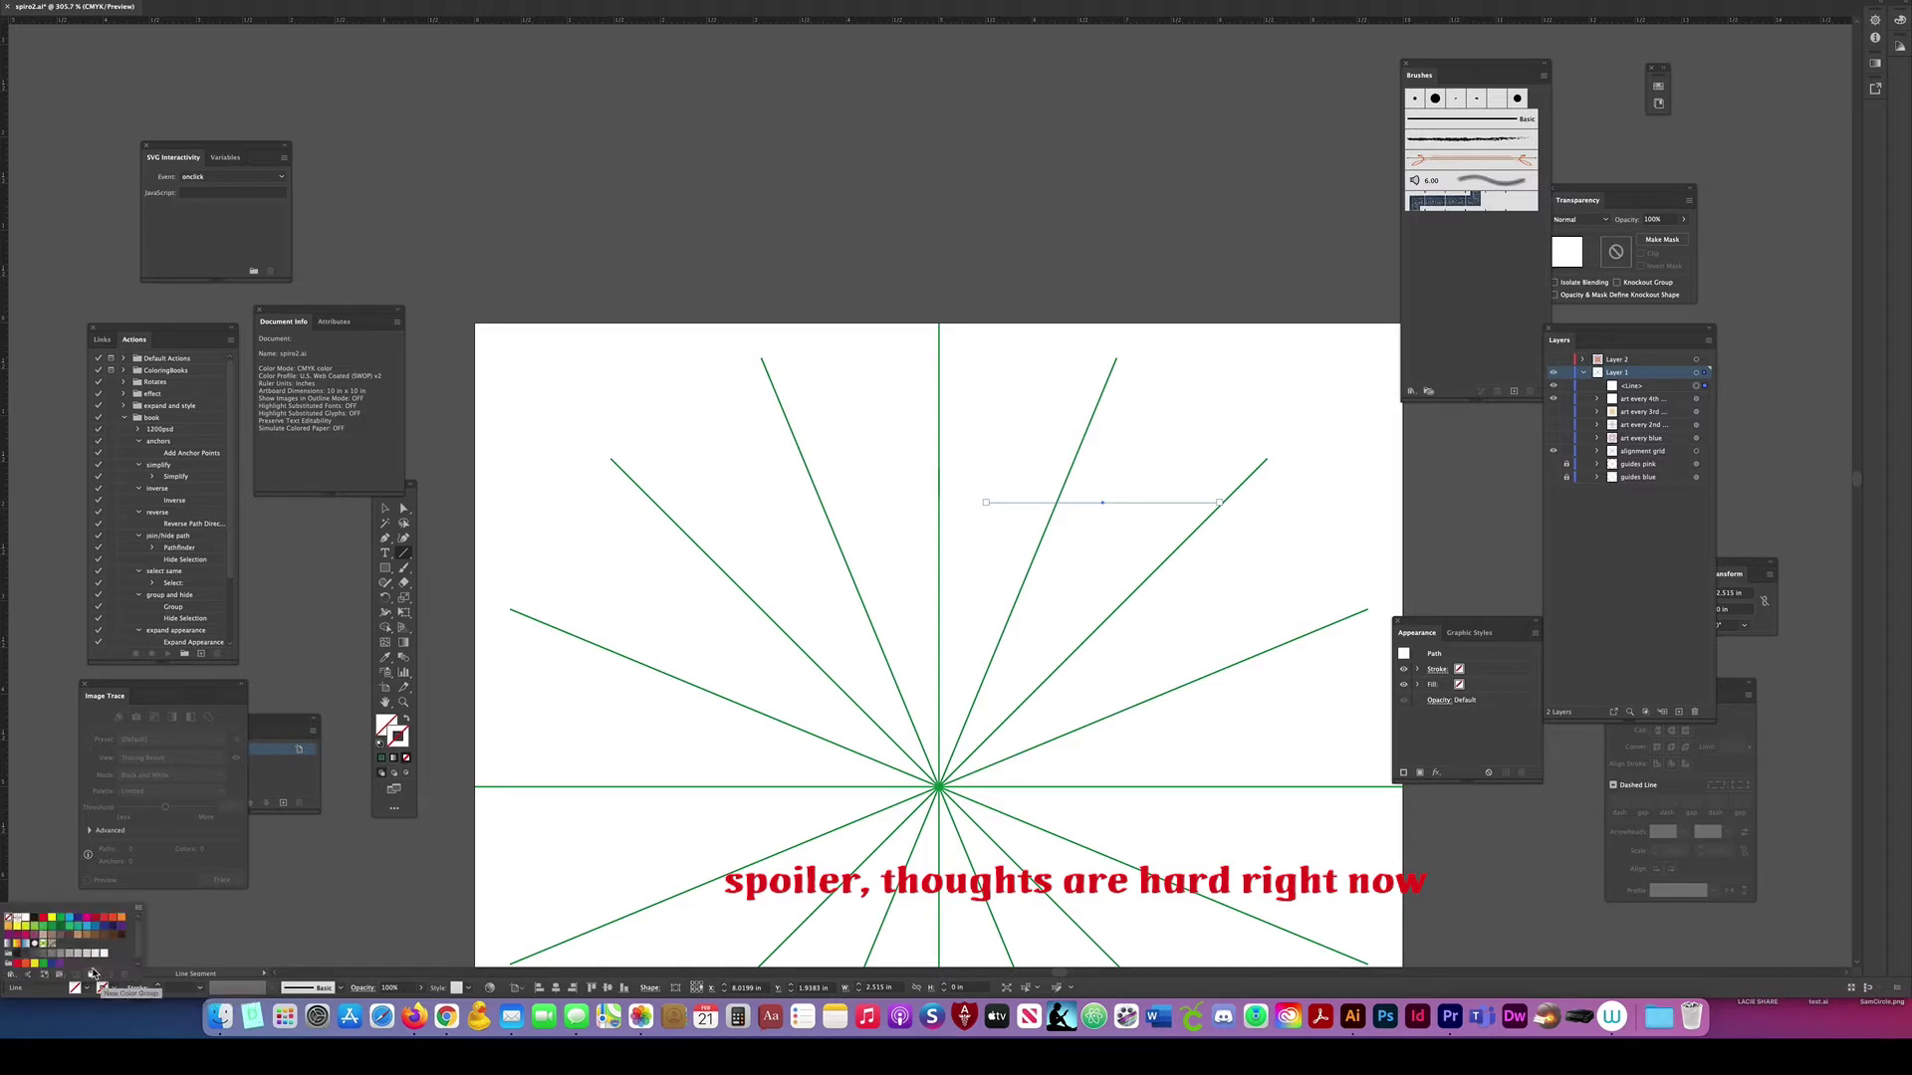
pyautogui.click(73, 927)
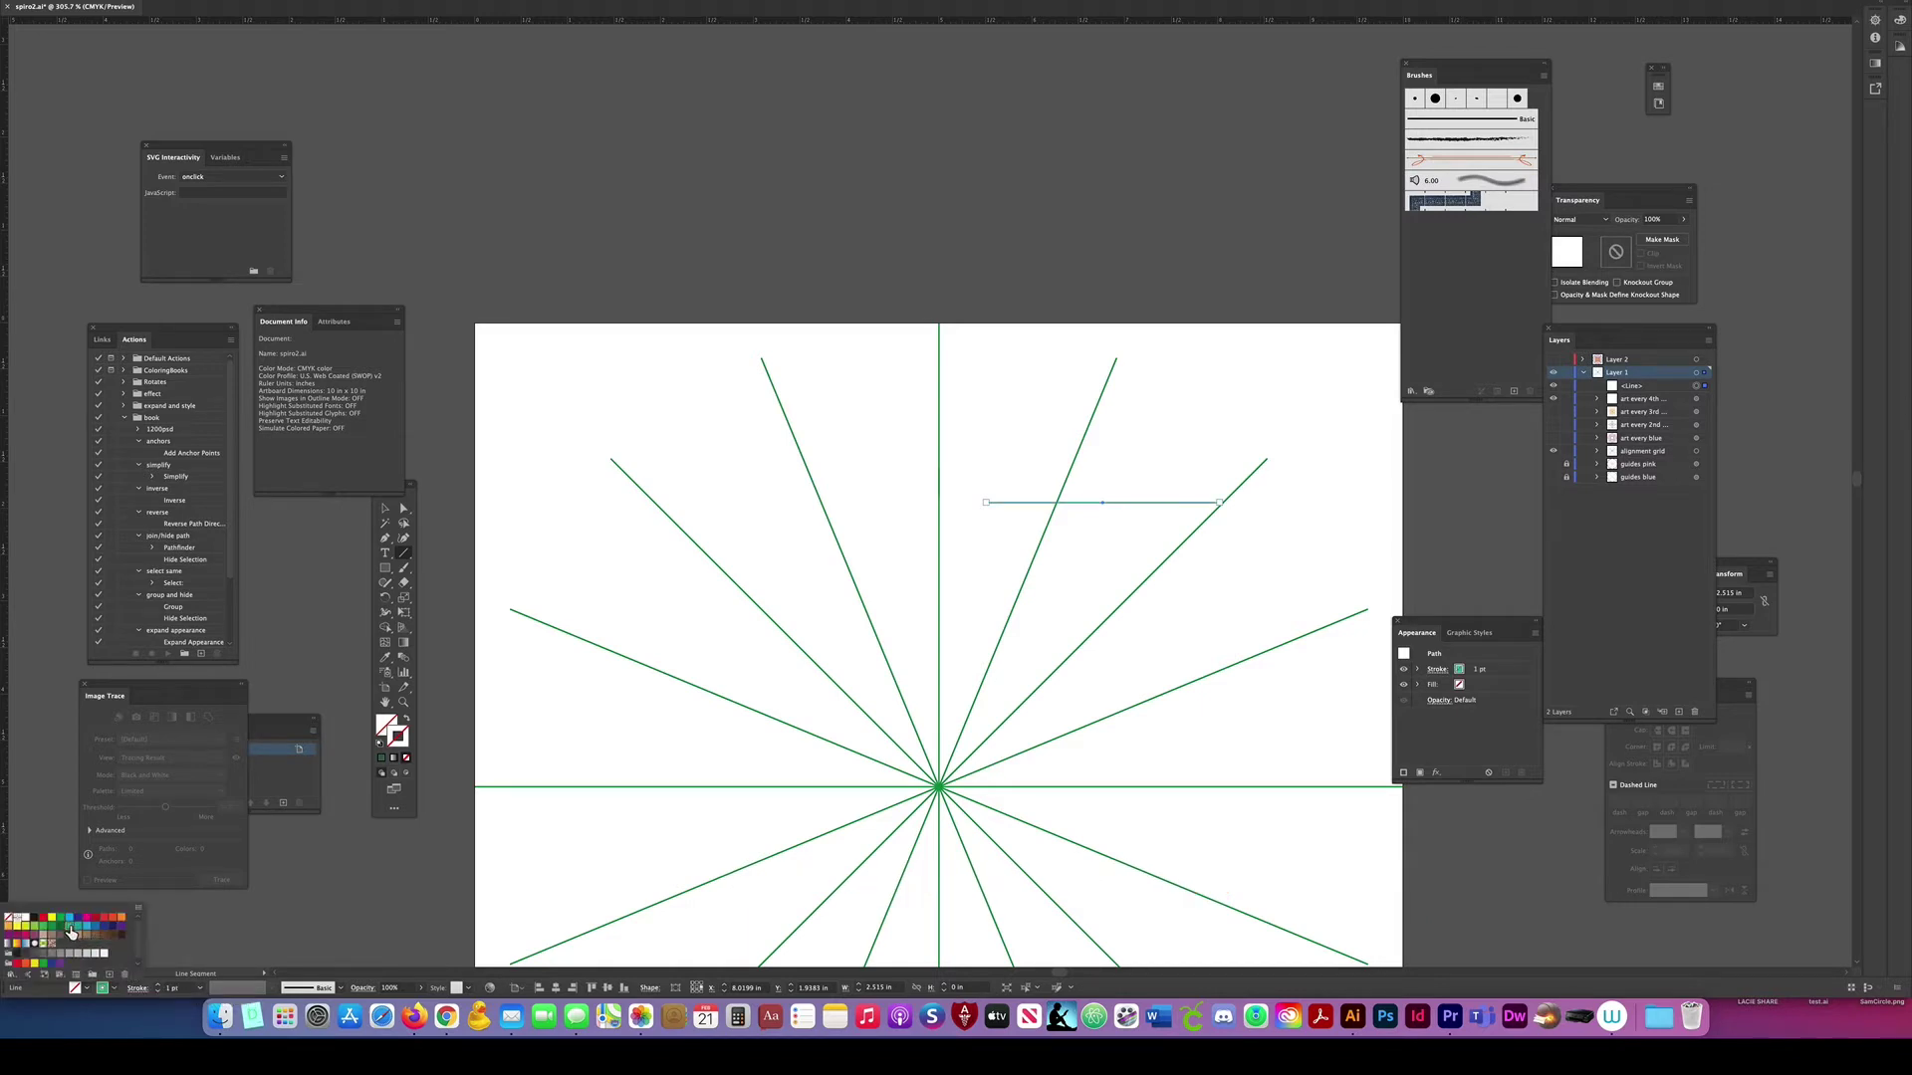
pyautogui.click(1155, 568)
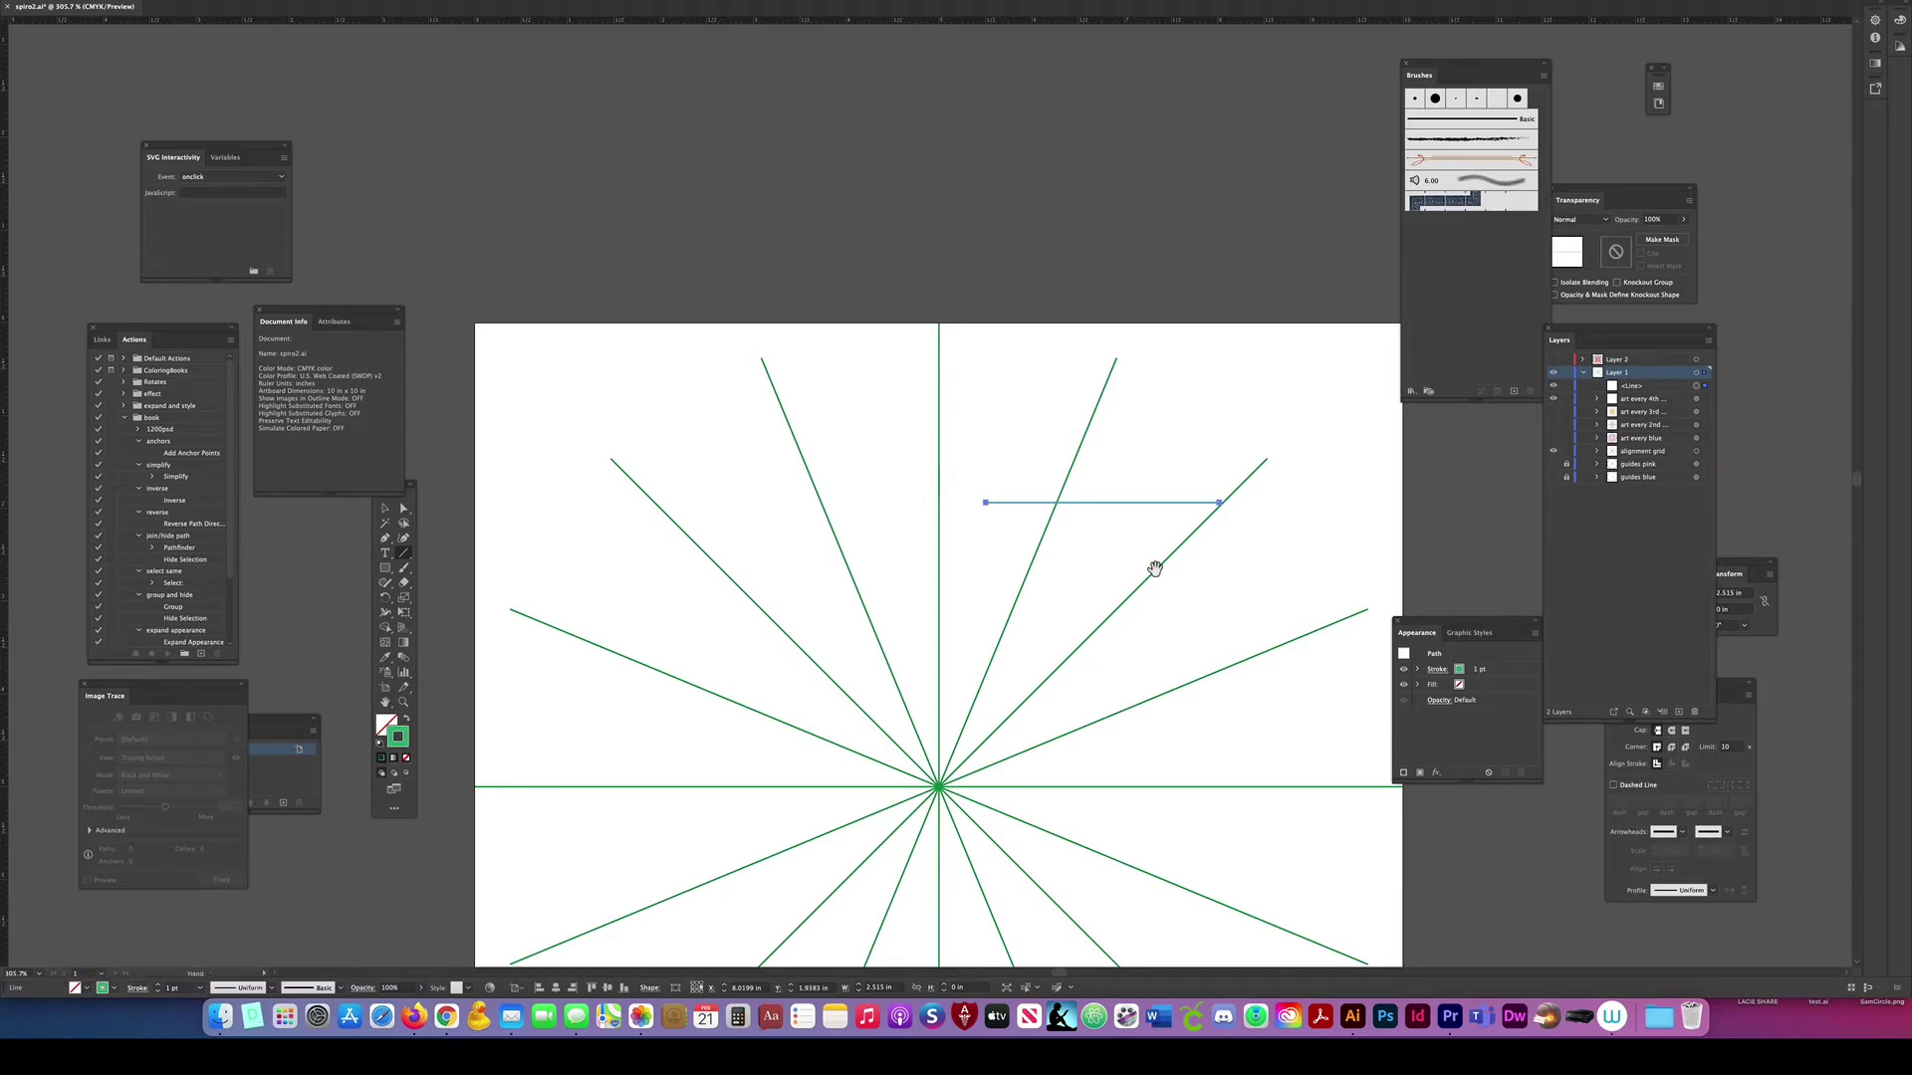
# Step: Add anchor points to the horizontal line five times so it is evenly subdivided along its length
pyautogui.moveTo(1085, 453); pyautogui.dragTo(1012, 675)
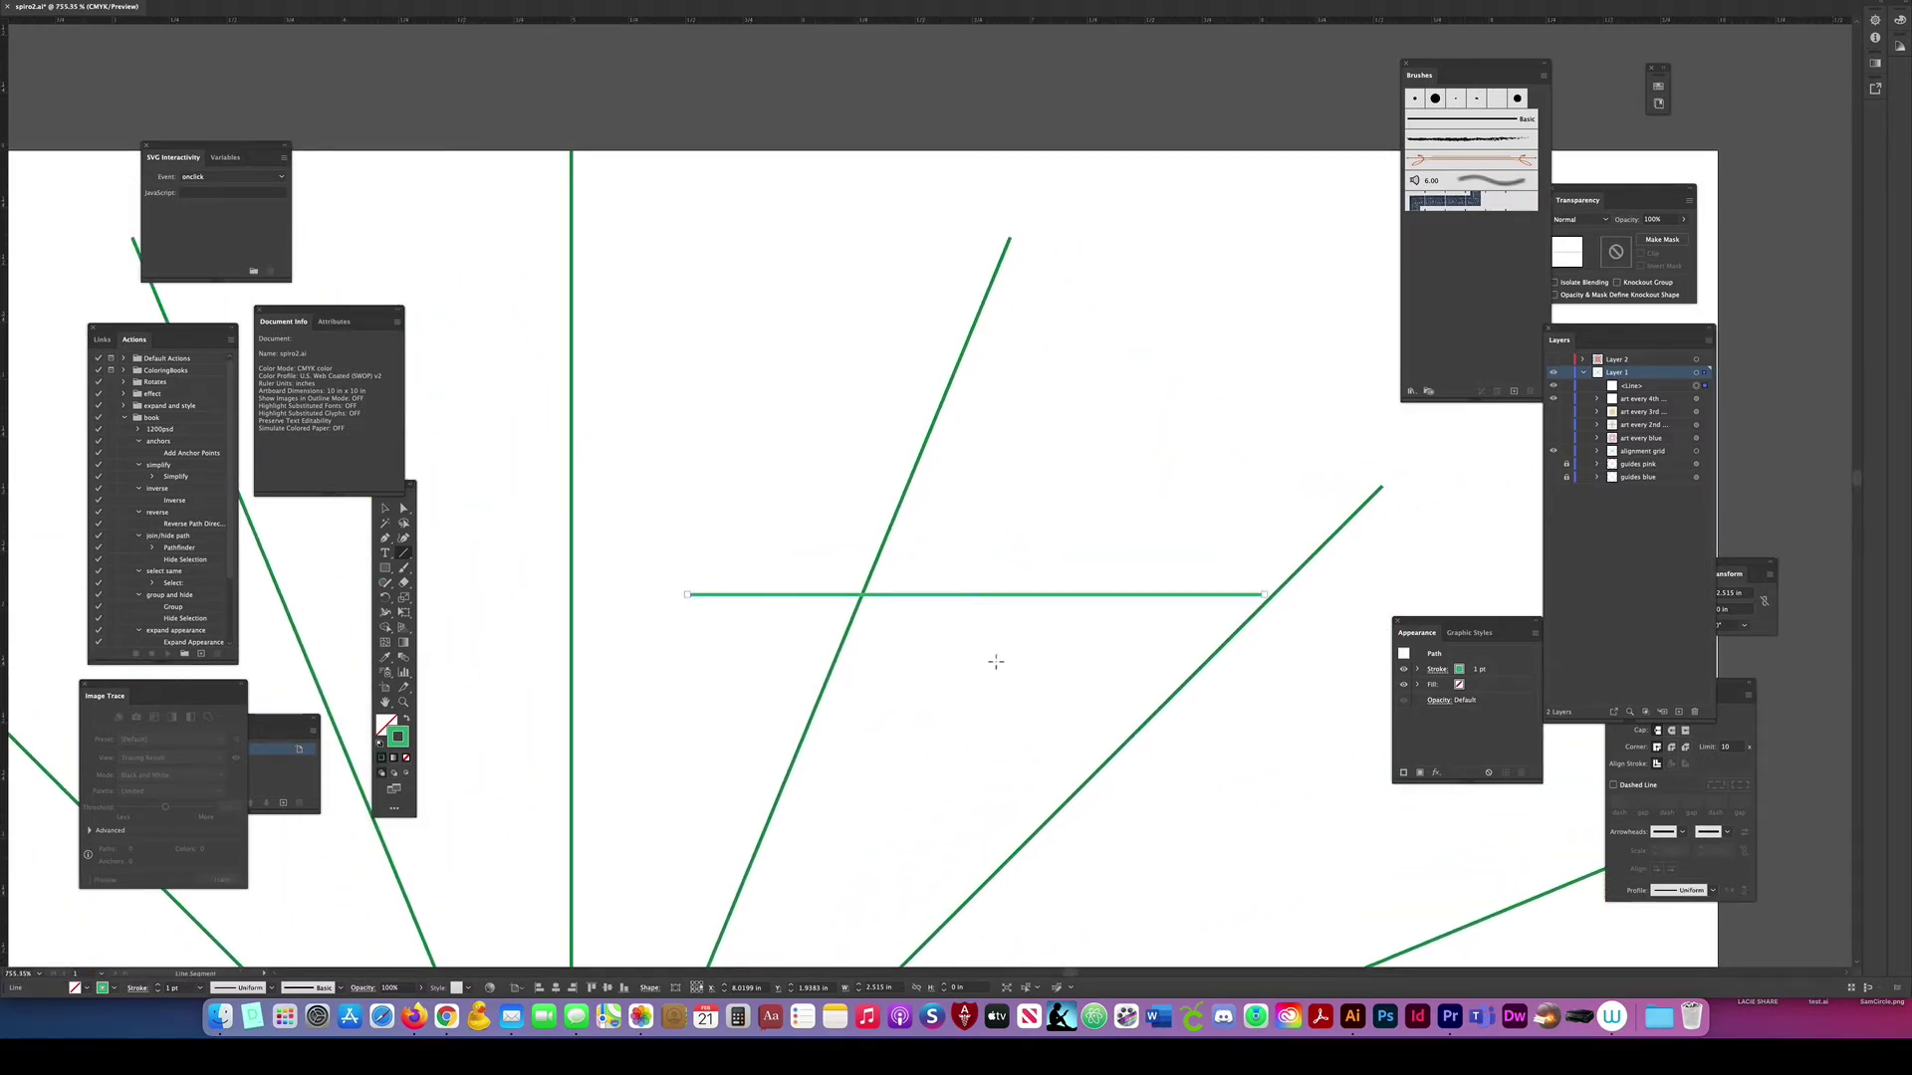
pyautogui.click(184, 456)
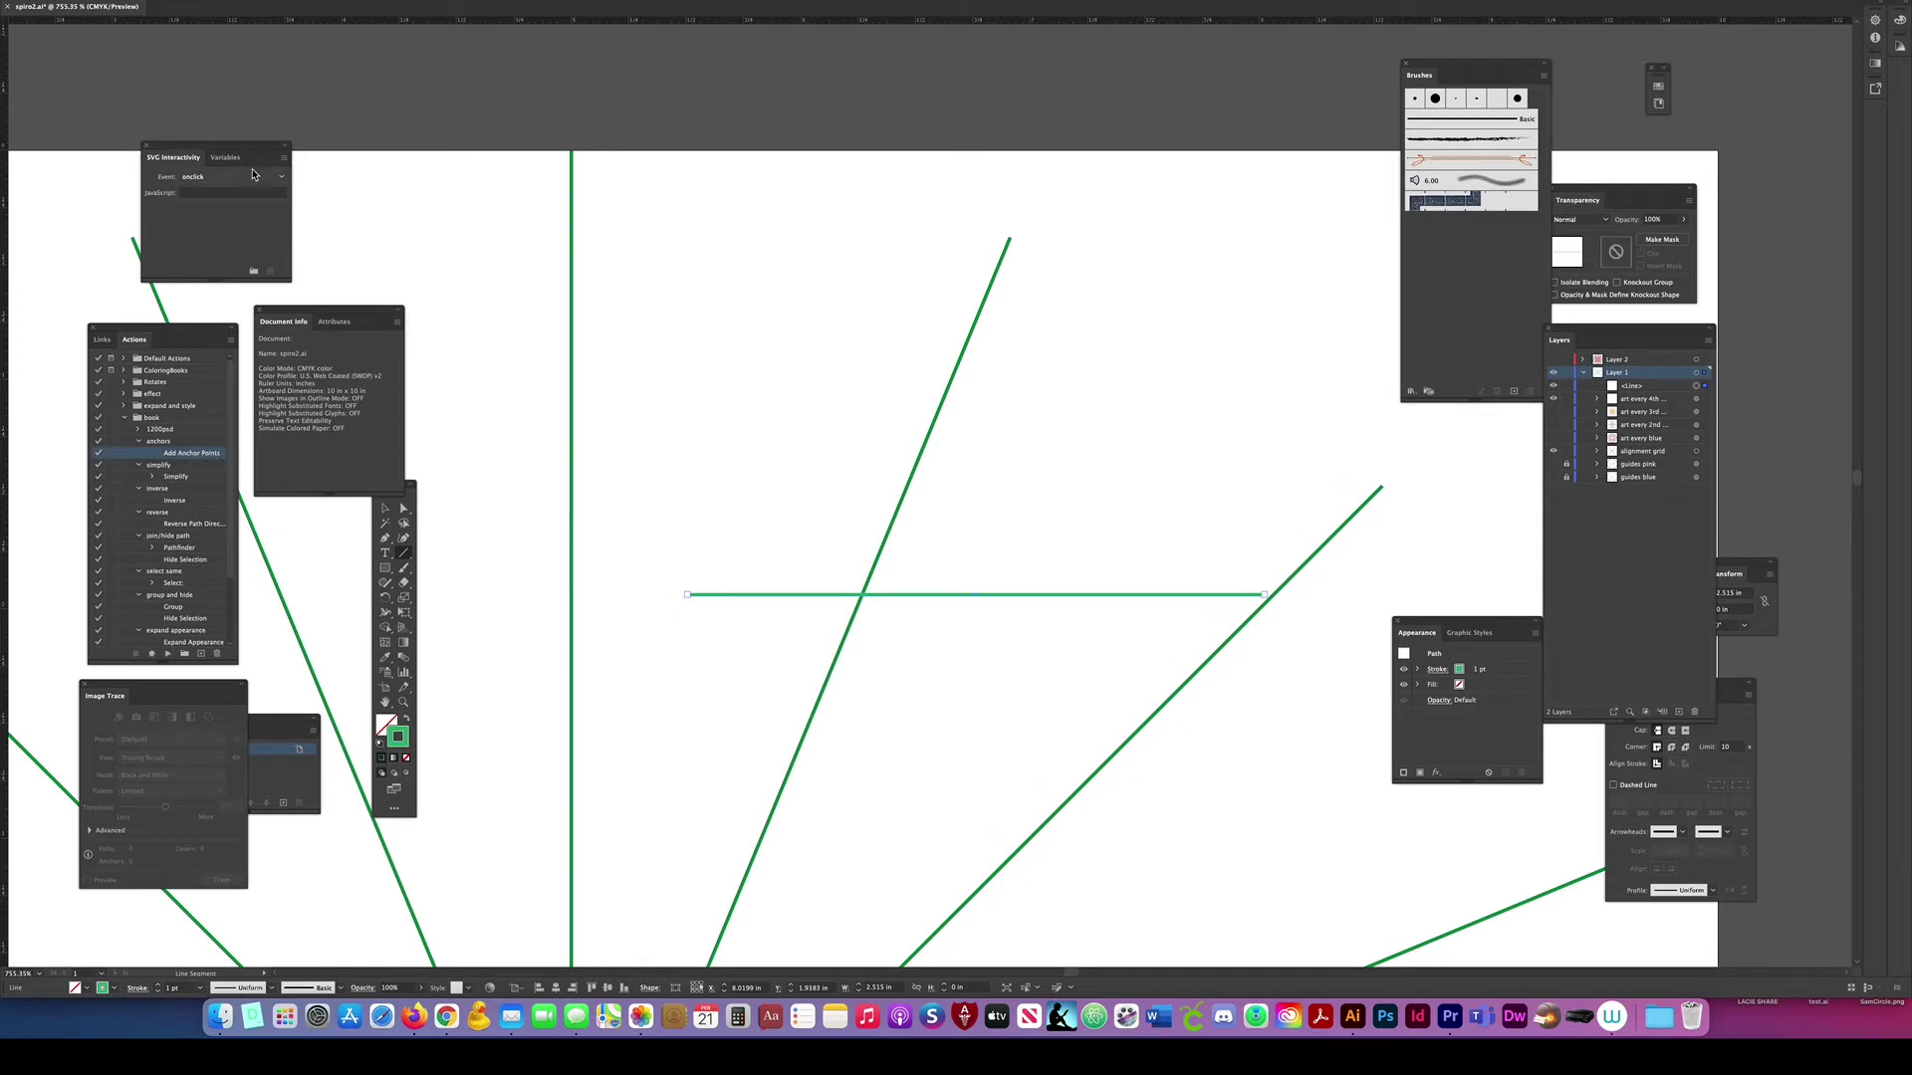
pyautogui.press('a')
pyautogui.click(120, 0)
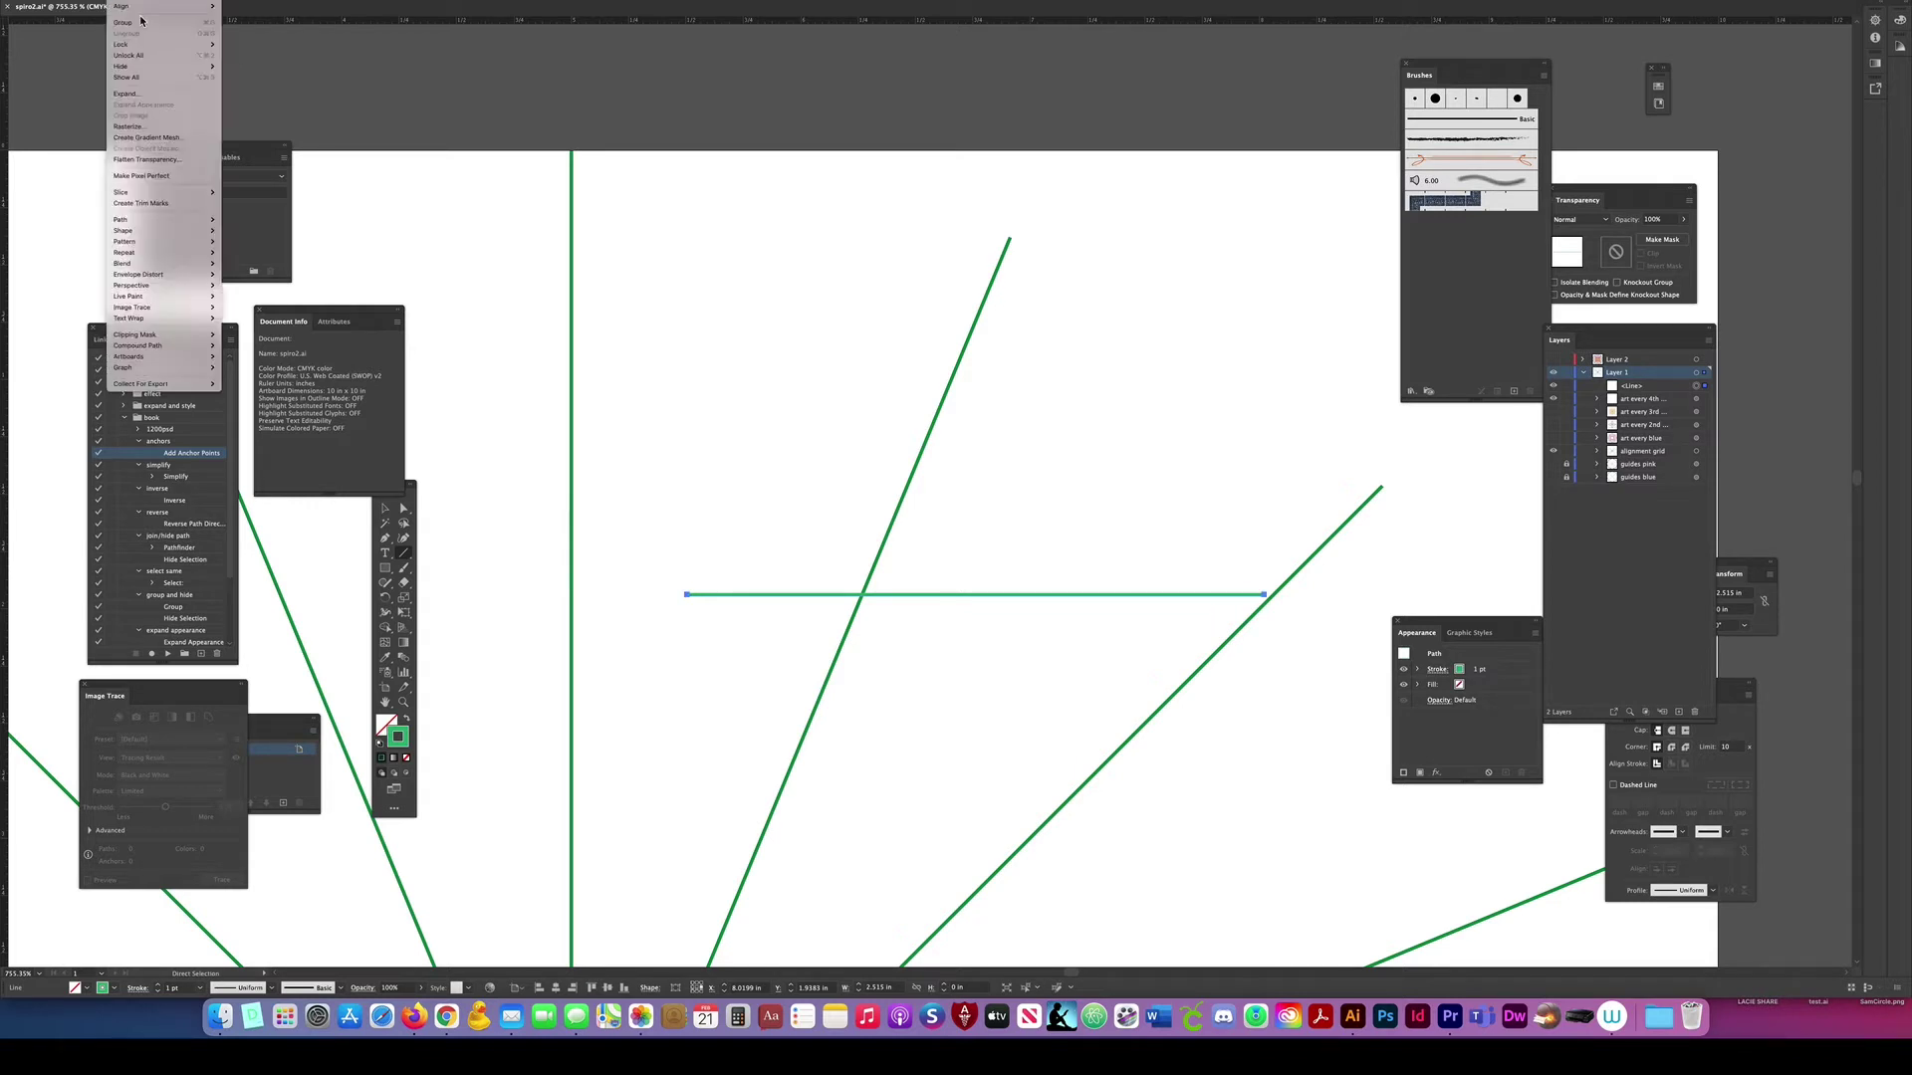
pyautogui.moveTo(198, 222)
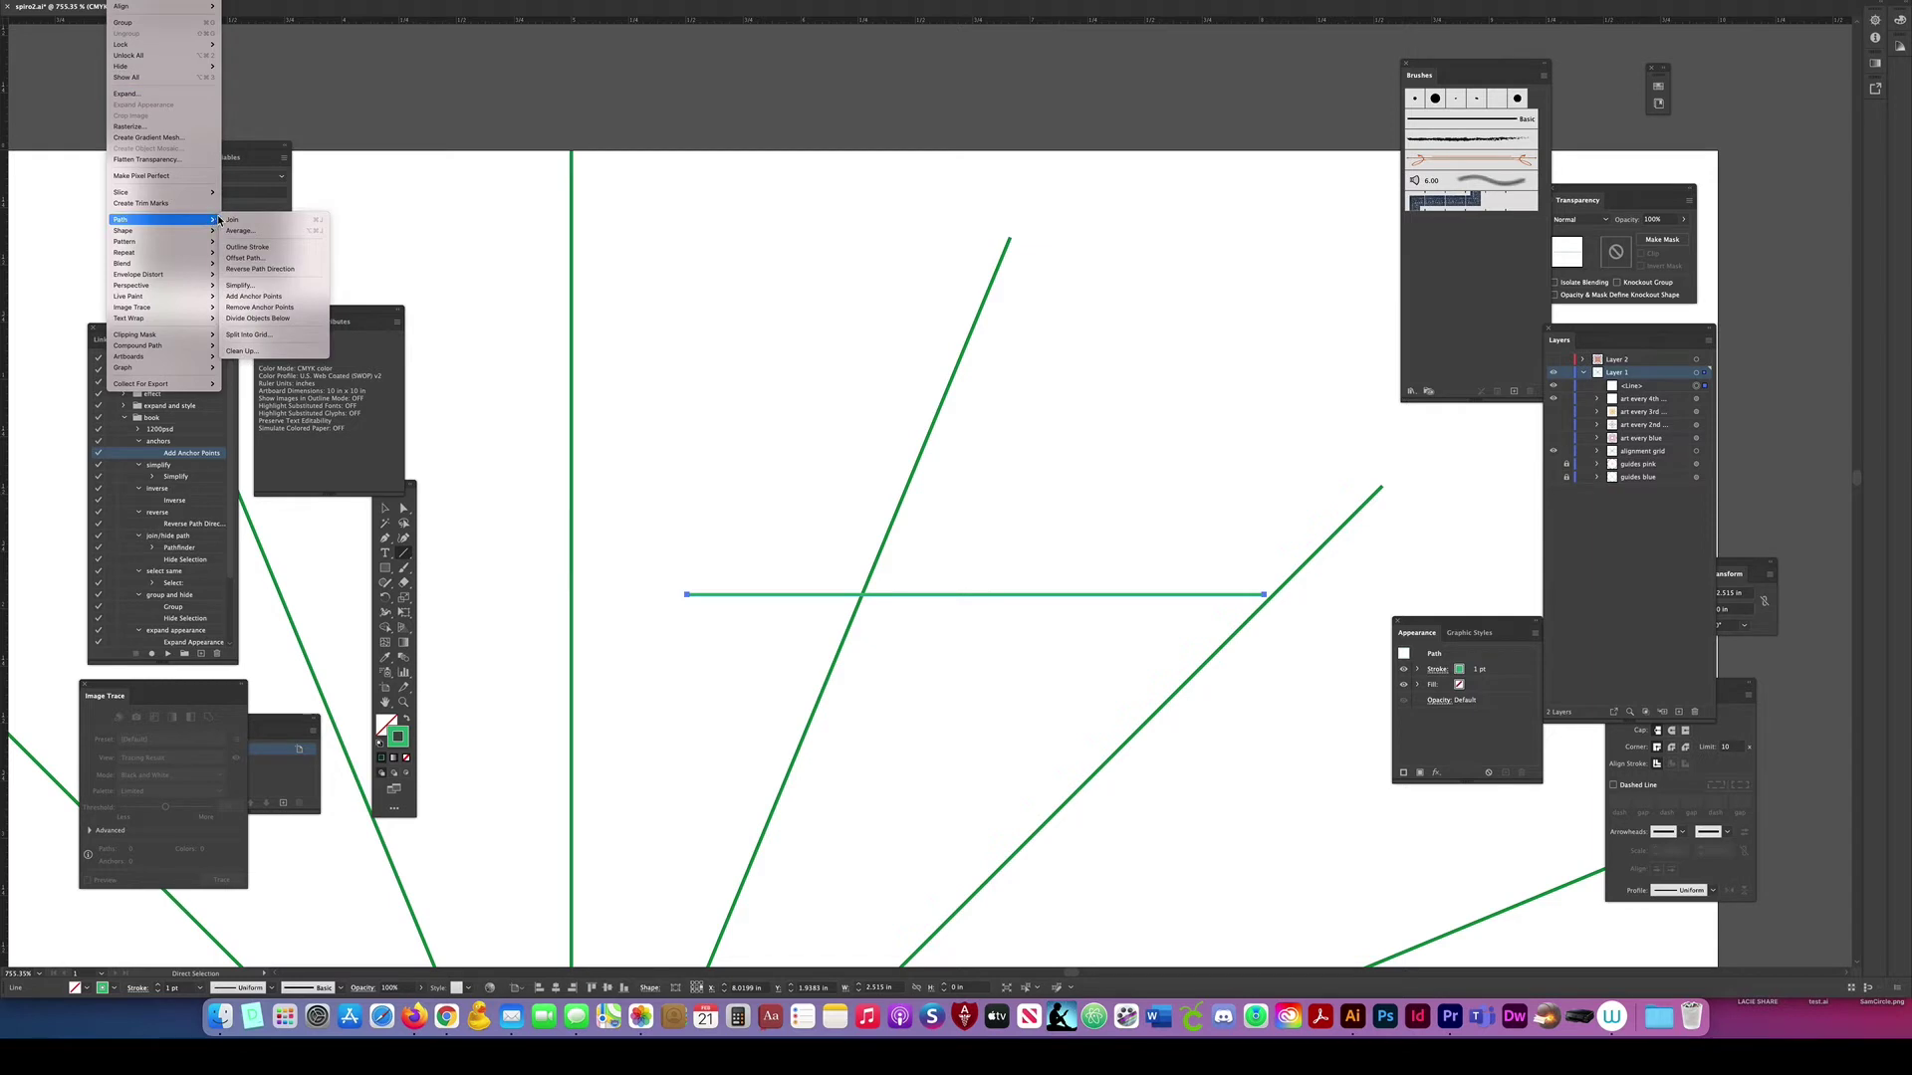
pyautogui.click(265, 297)
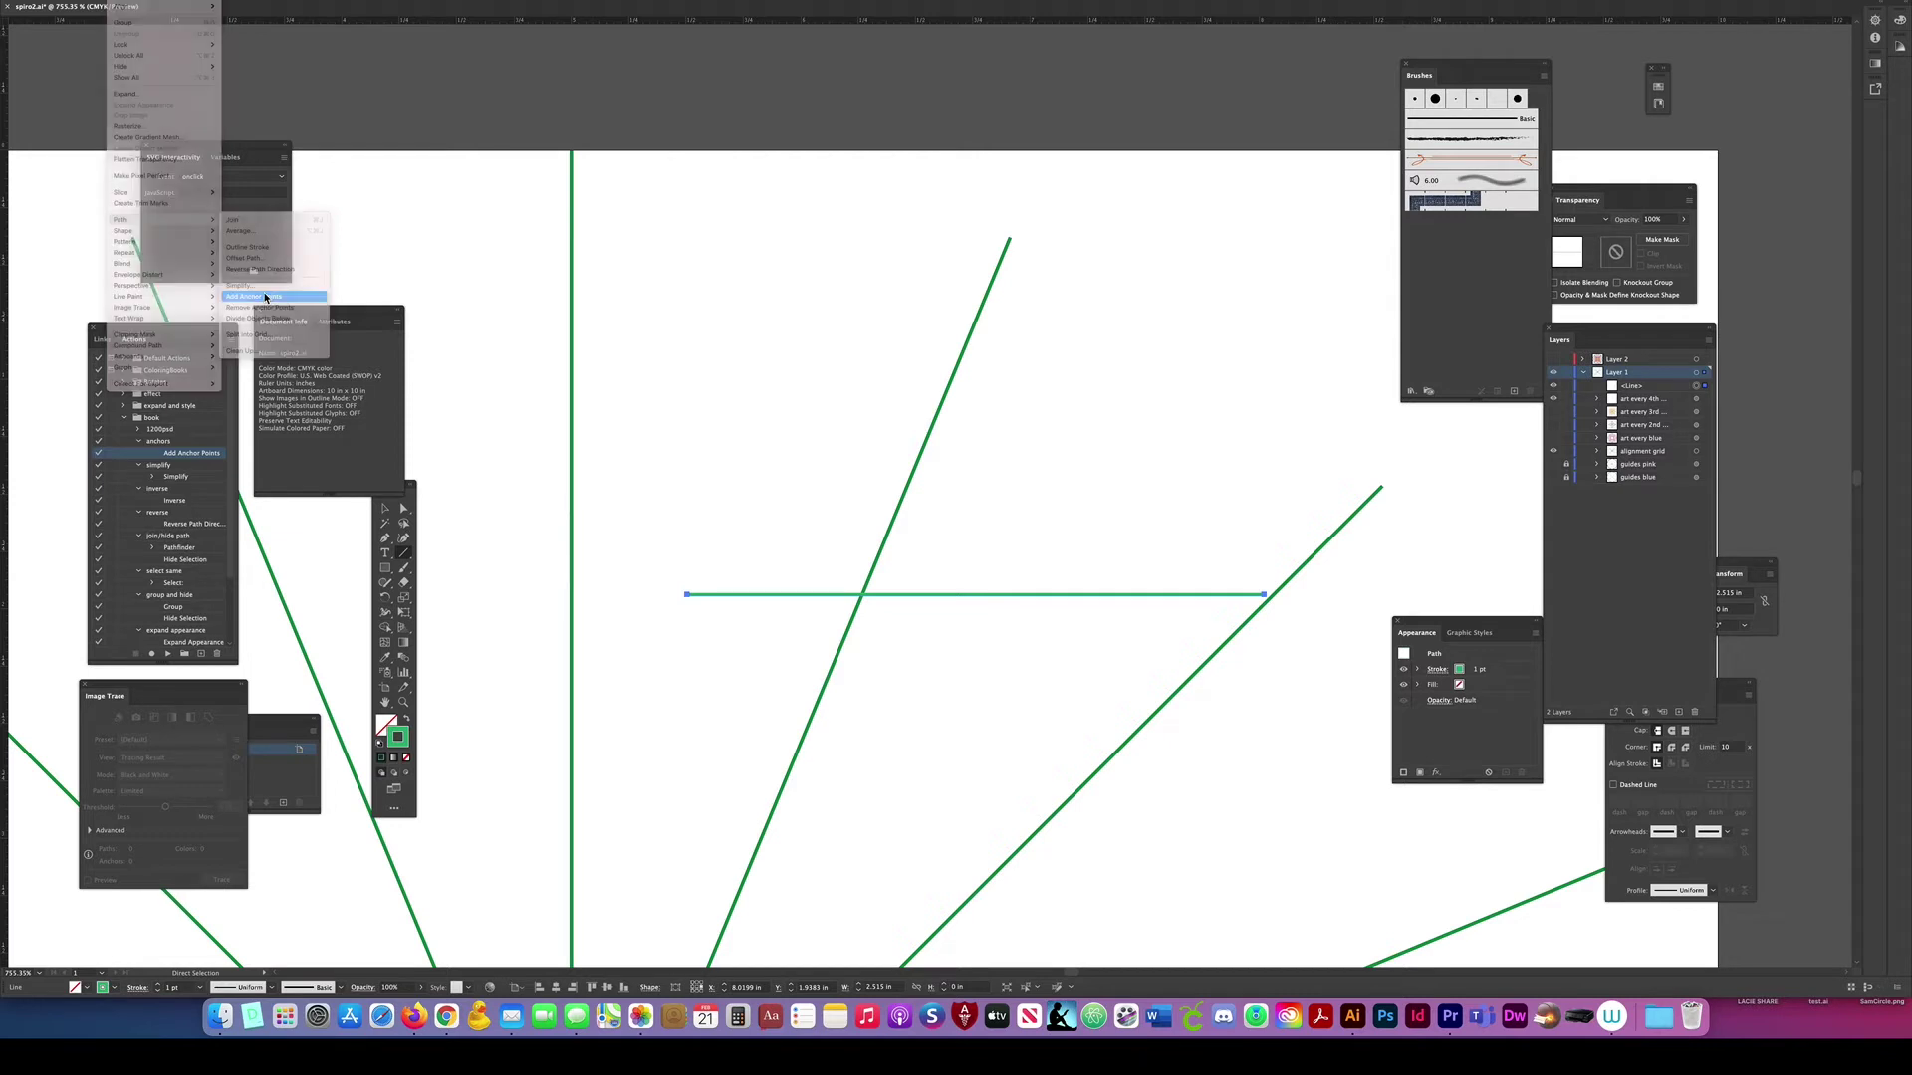
pyautogui.click(166, 655)
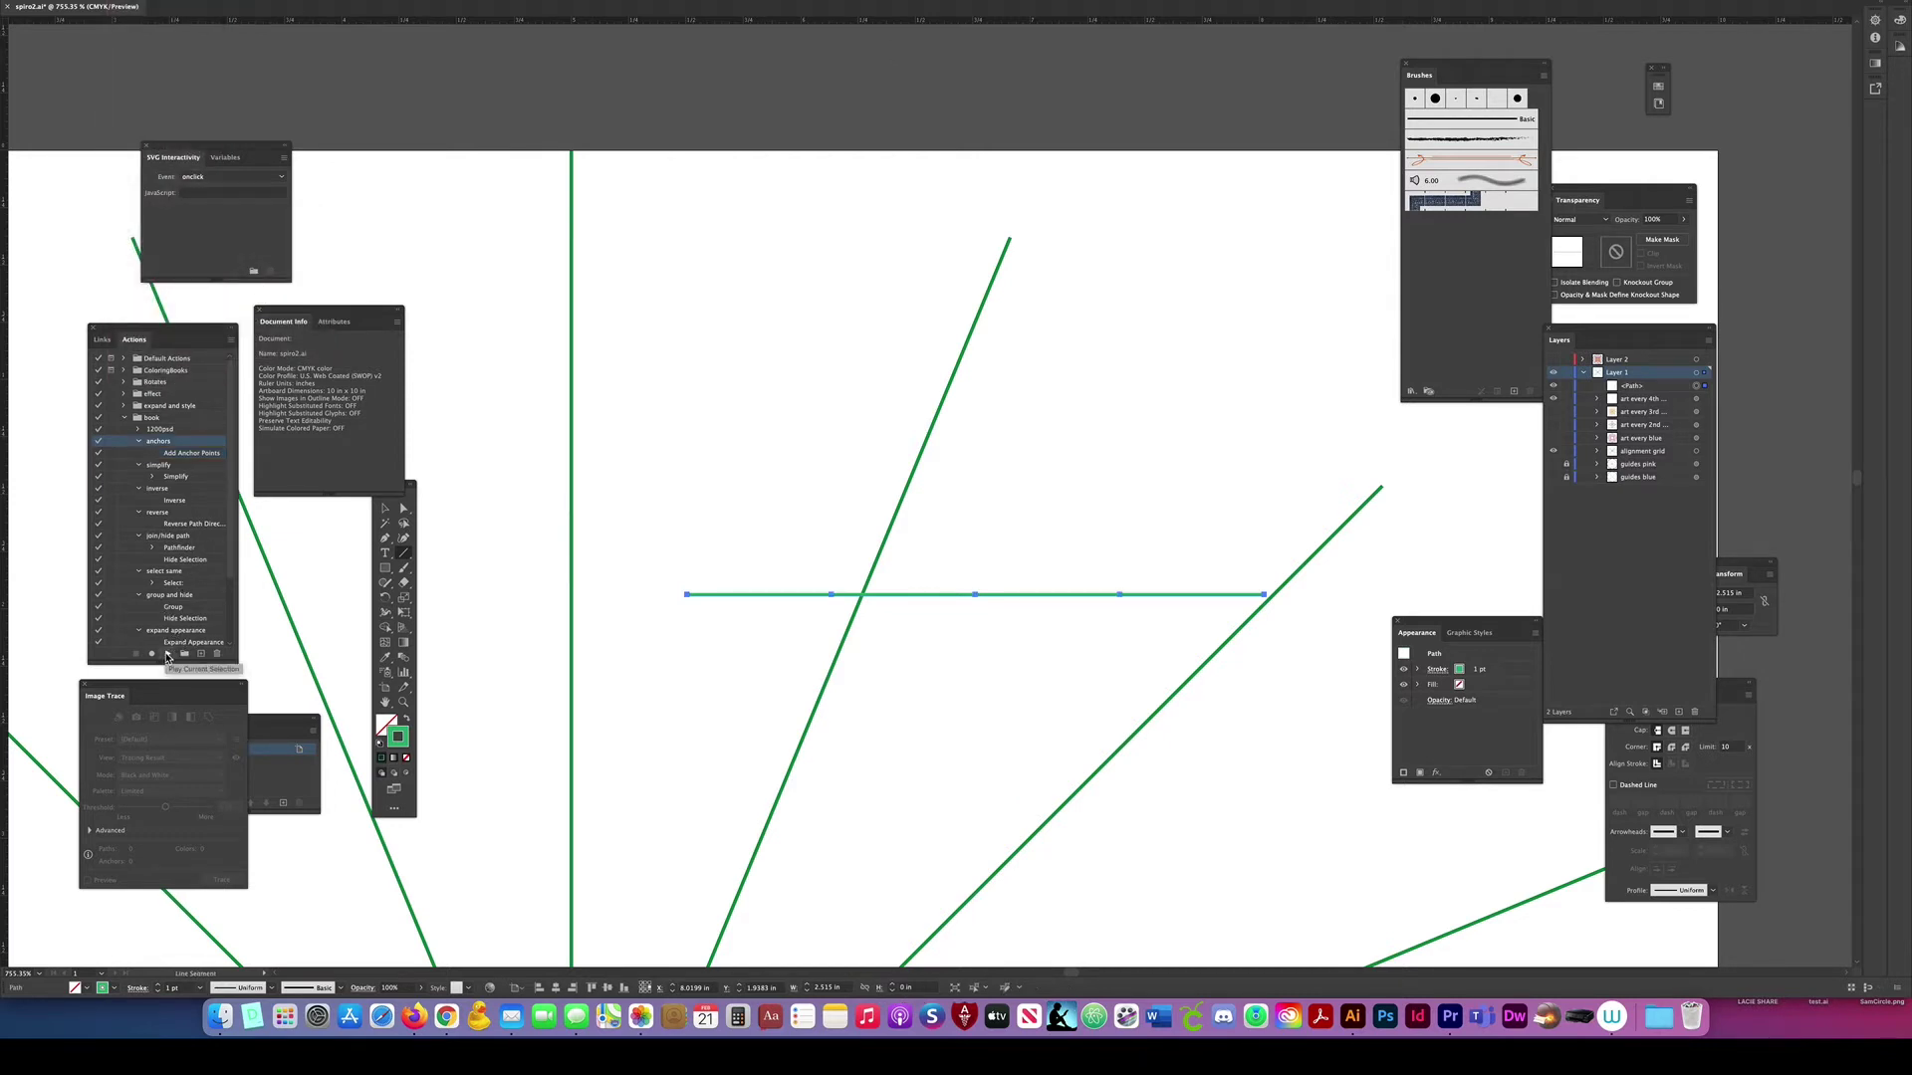
pyautogui.click(167, 656)
pyautogui.click(169, 655)
pyautogui.click(169, 656)
pyautogui.press('a')
pyautogui.click(239, 0)
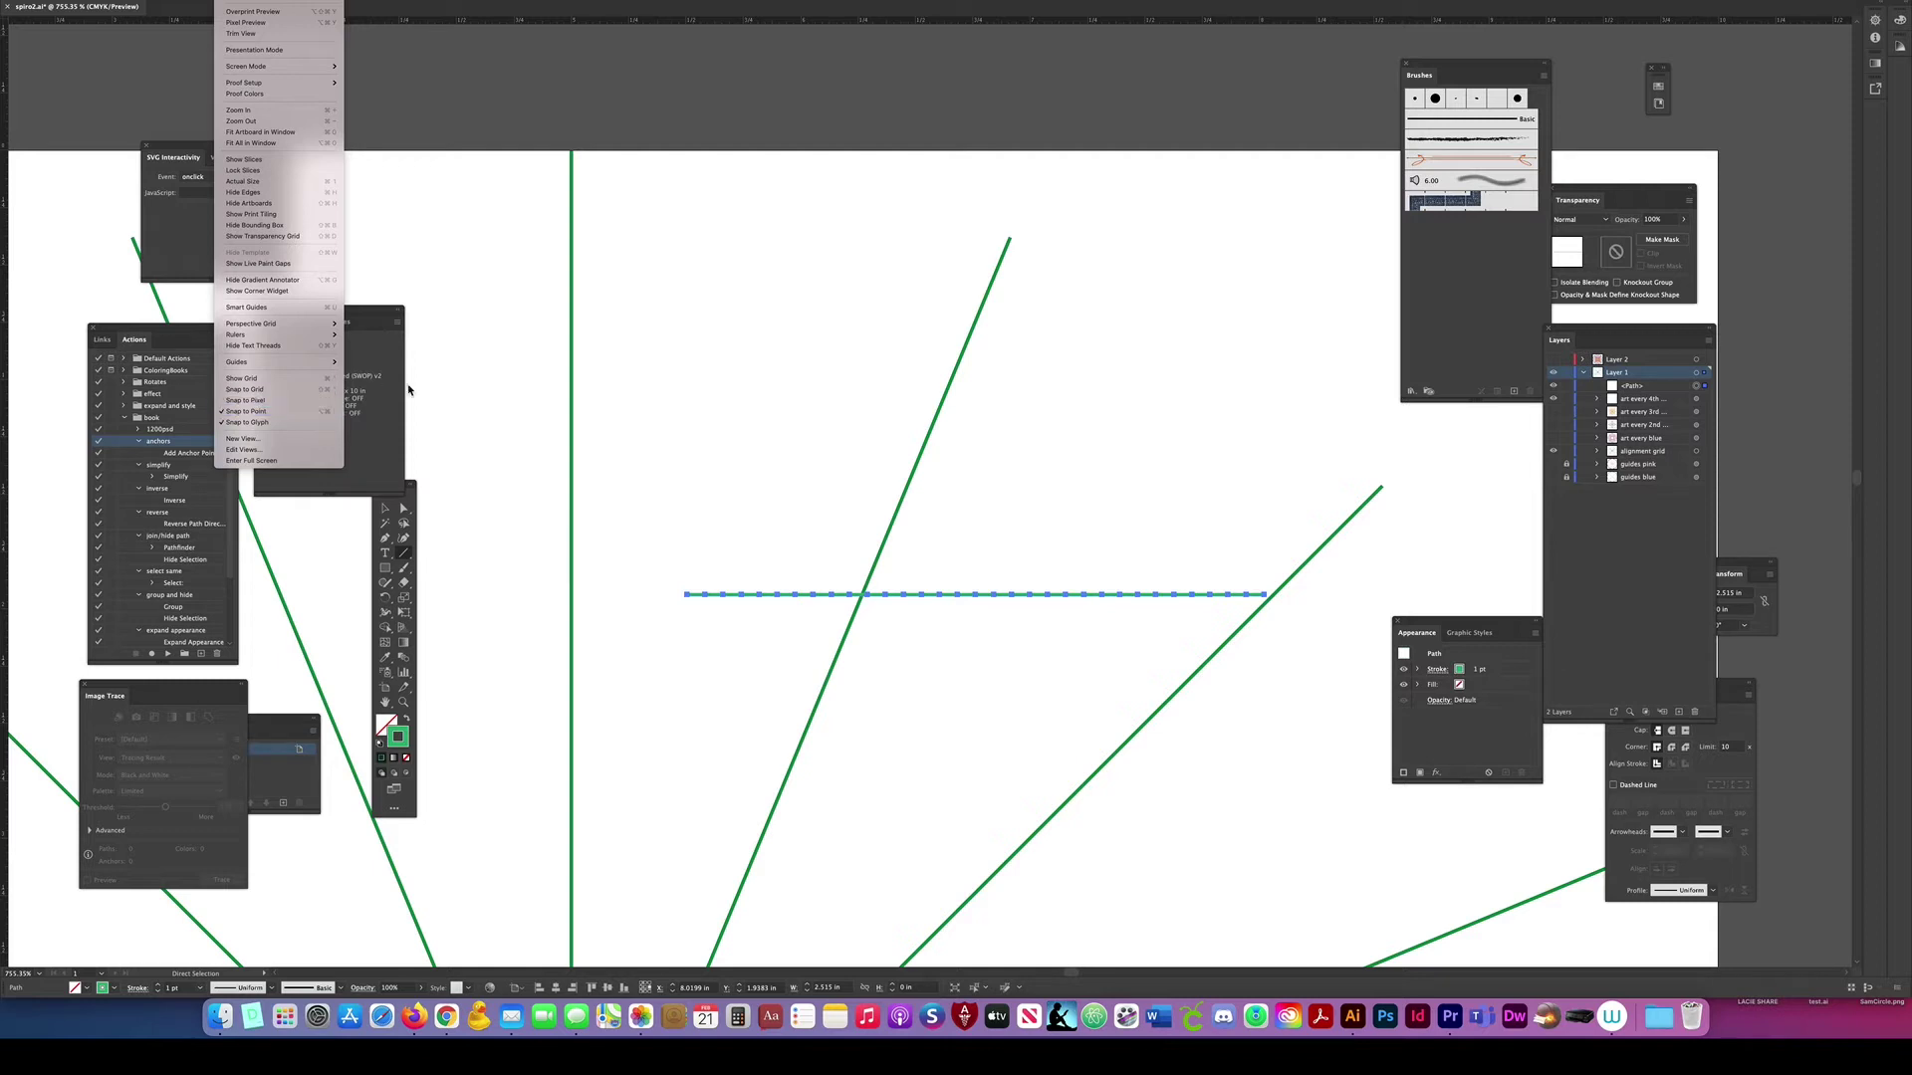
pyautogui.click(700, 396)
pyautogui.press('\\')
pyautogui.moveTo(704, 375); pyautogui.dragTo(705, 376)
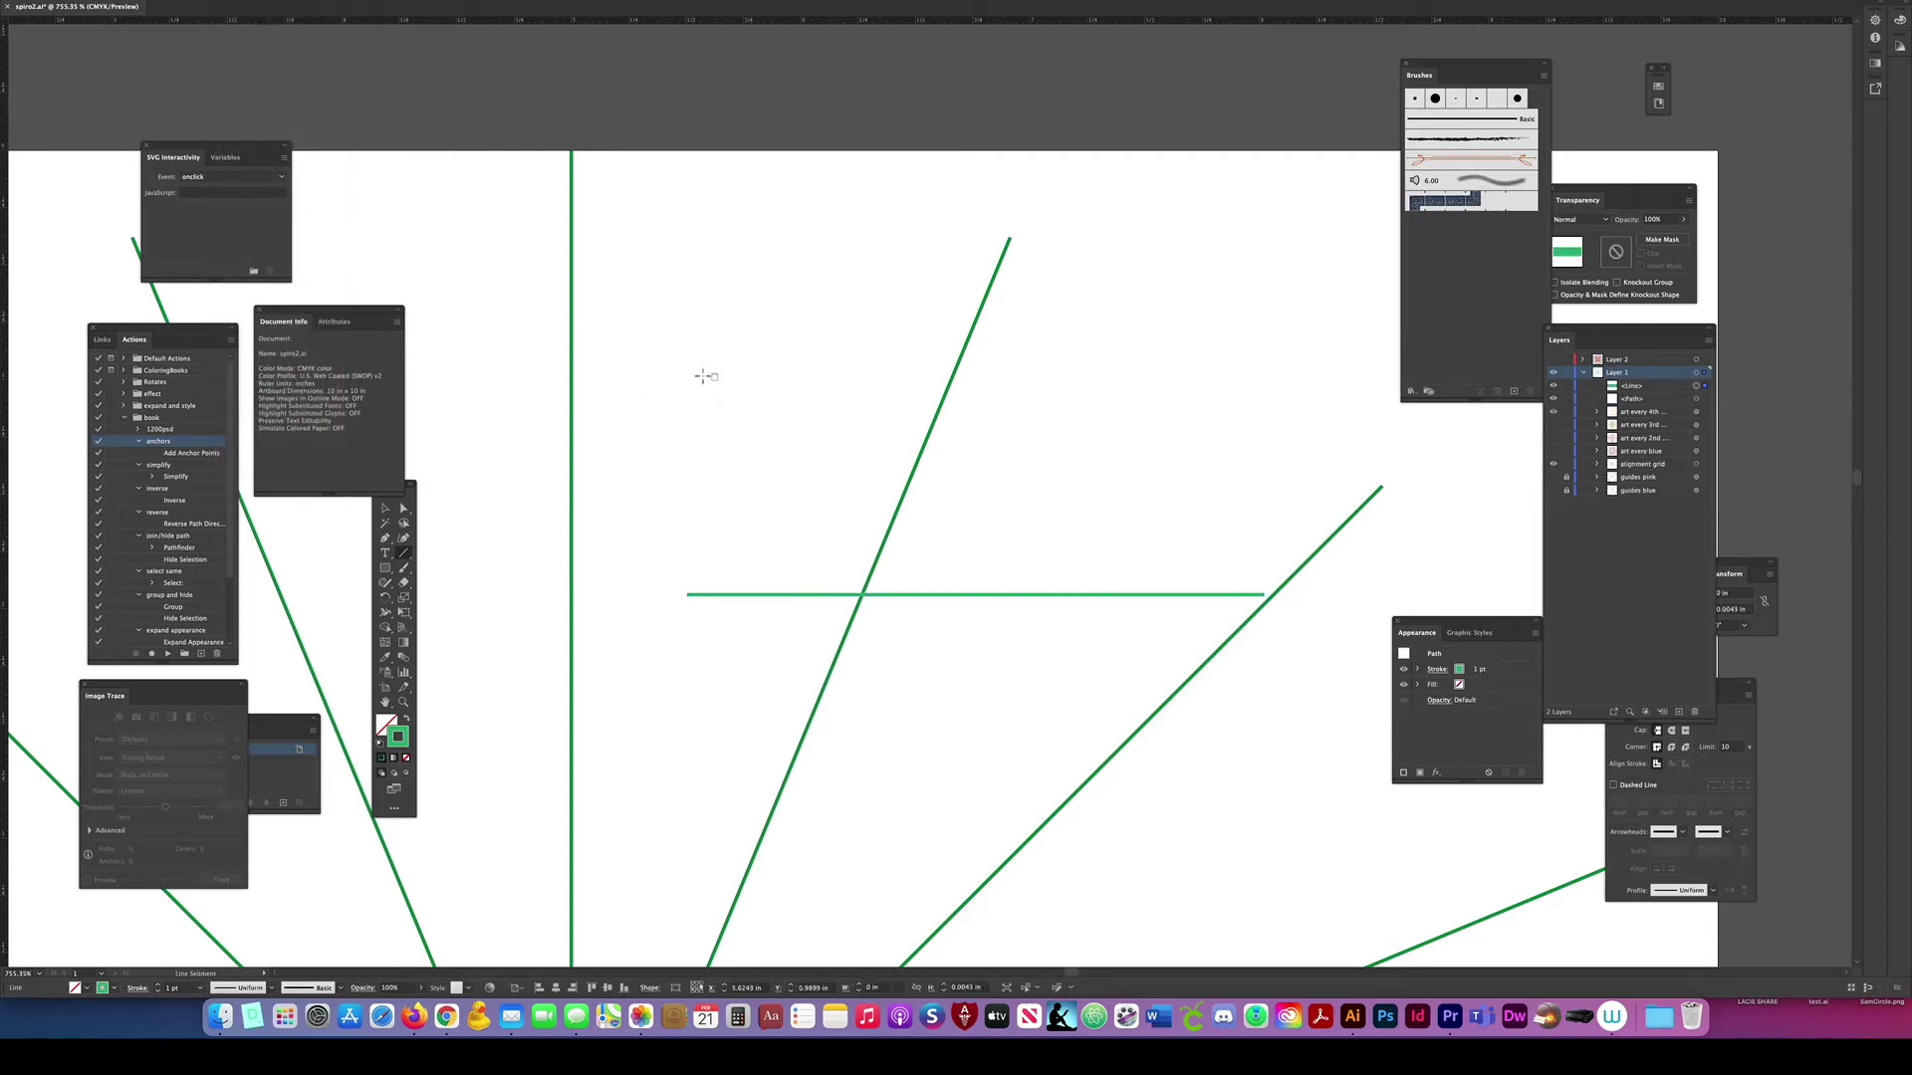
pyautogui.press('p')
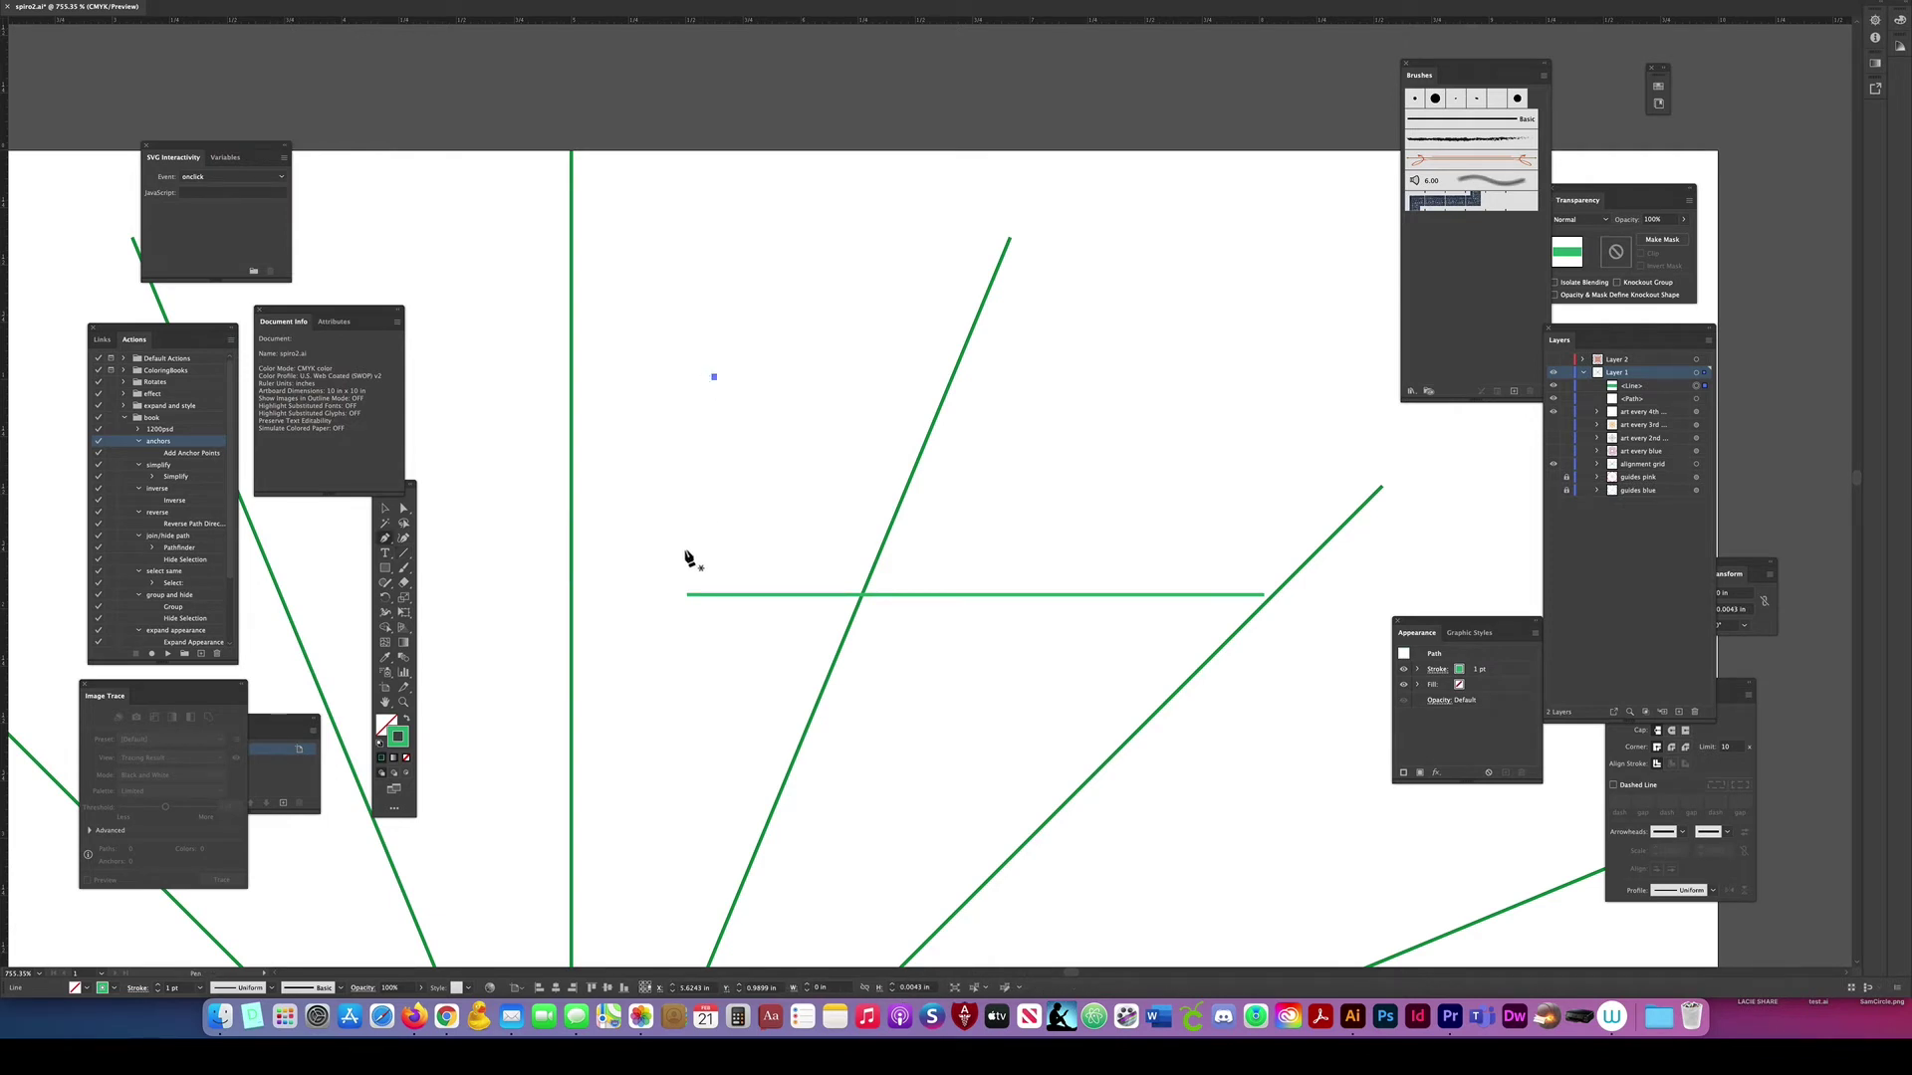
pyautogui.press('Delete')
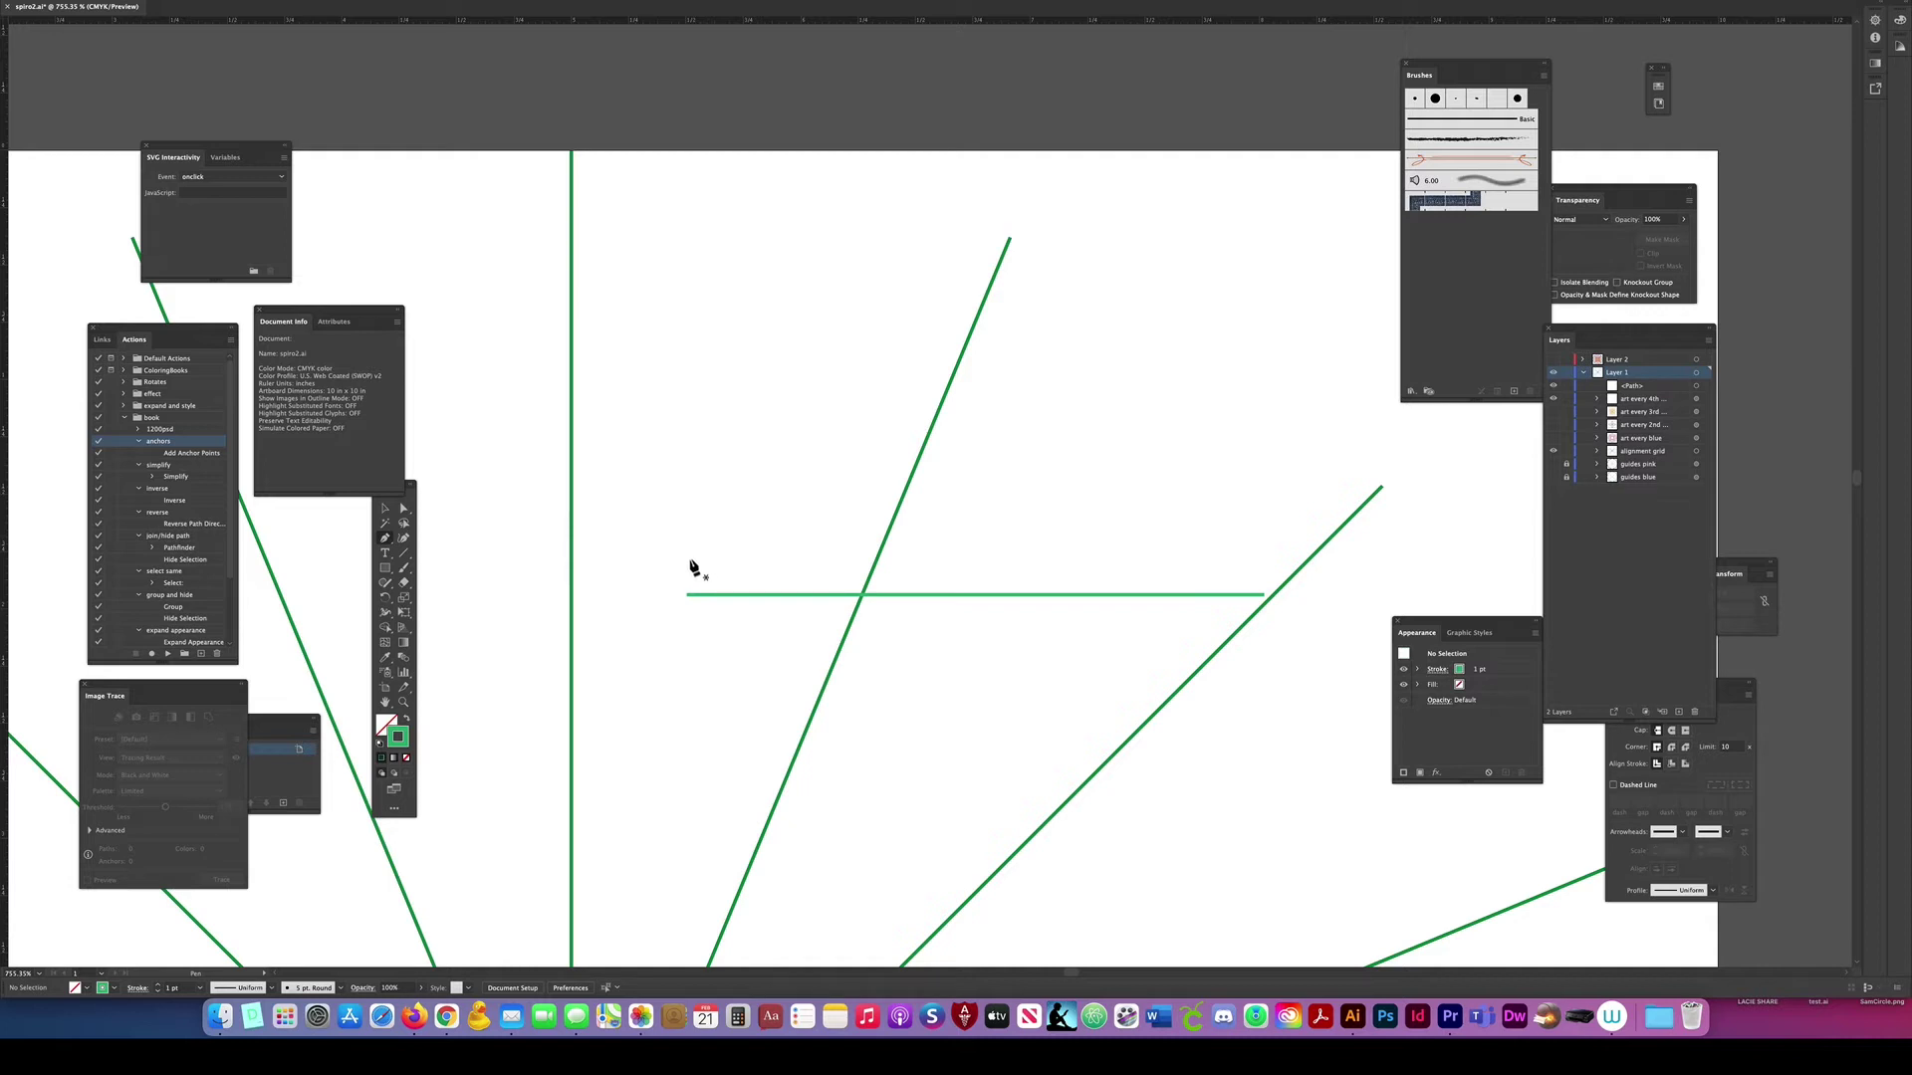
# Step: Draw a three-anchor S-shaped curve with the Pen tool across the horizontal line
pyautogui.moveTo(688, 559); pyautogui.dragTo(698, 578)
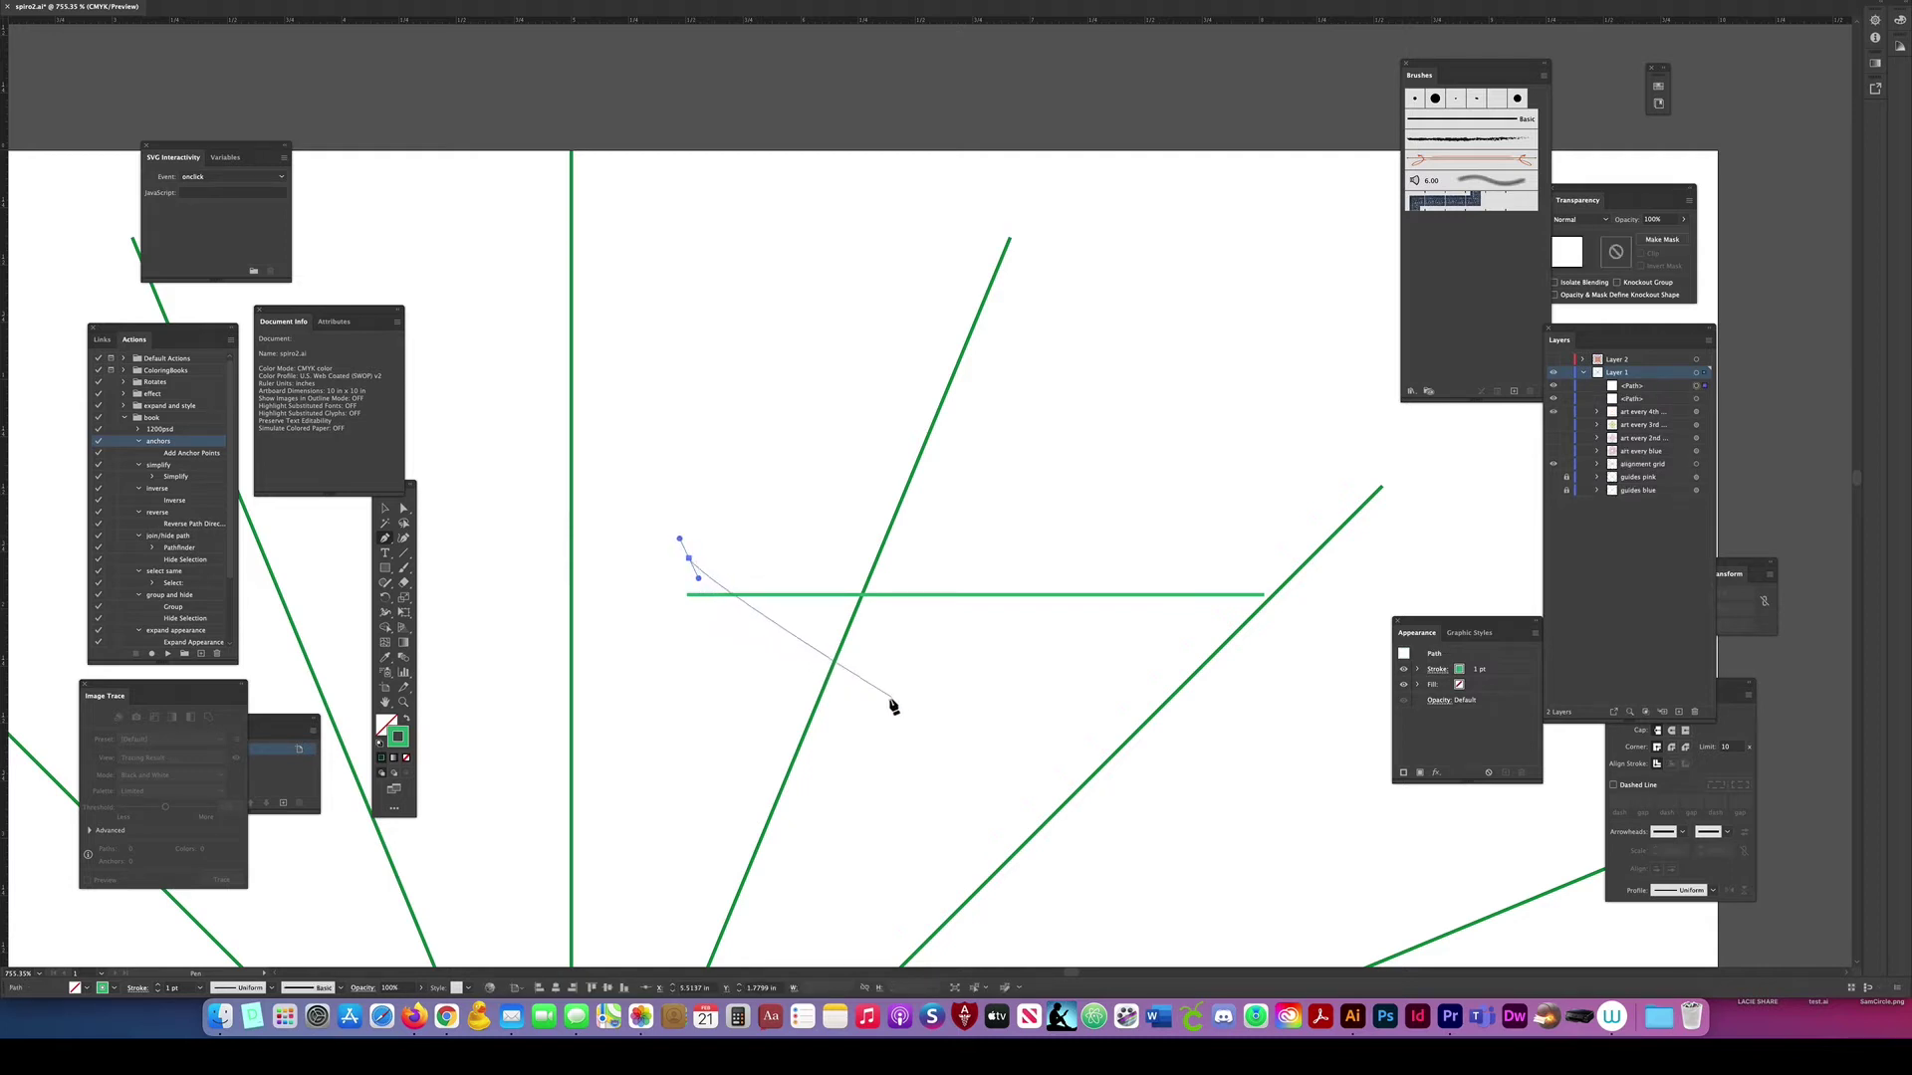
pyautogui.moveTo(917, 687); pyautogui.dragTo(997, 653)
pyautogui.moveTo(1222, 545); pyautogui.dragTo(1265, 580)
# Step: Place the curve's anchors on the horizontal line's ends and midpoint, adjust its handles into an S-shape, and hide the straight line
pyautogui.press('a')
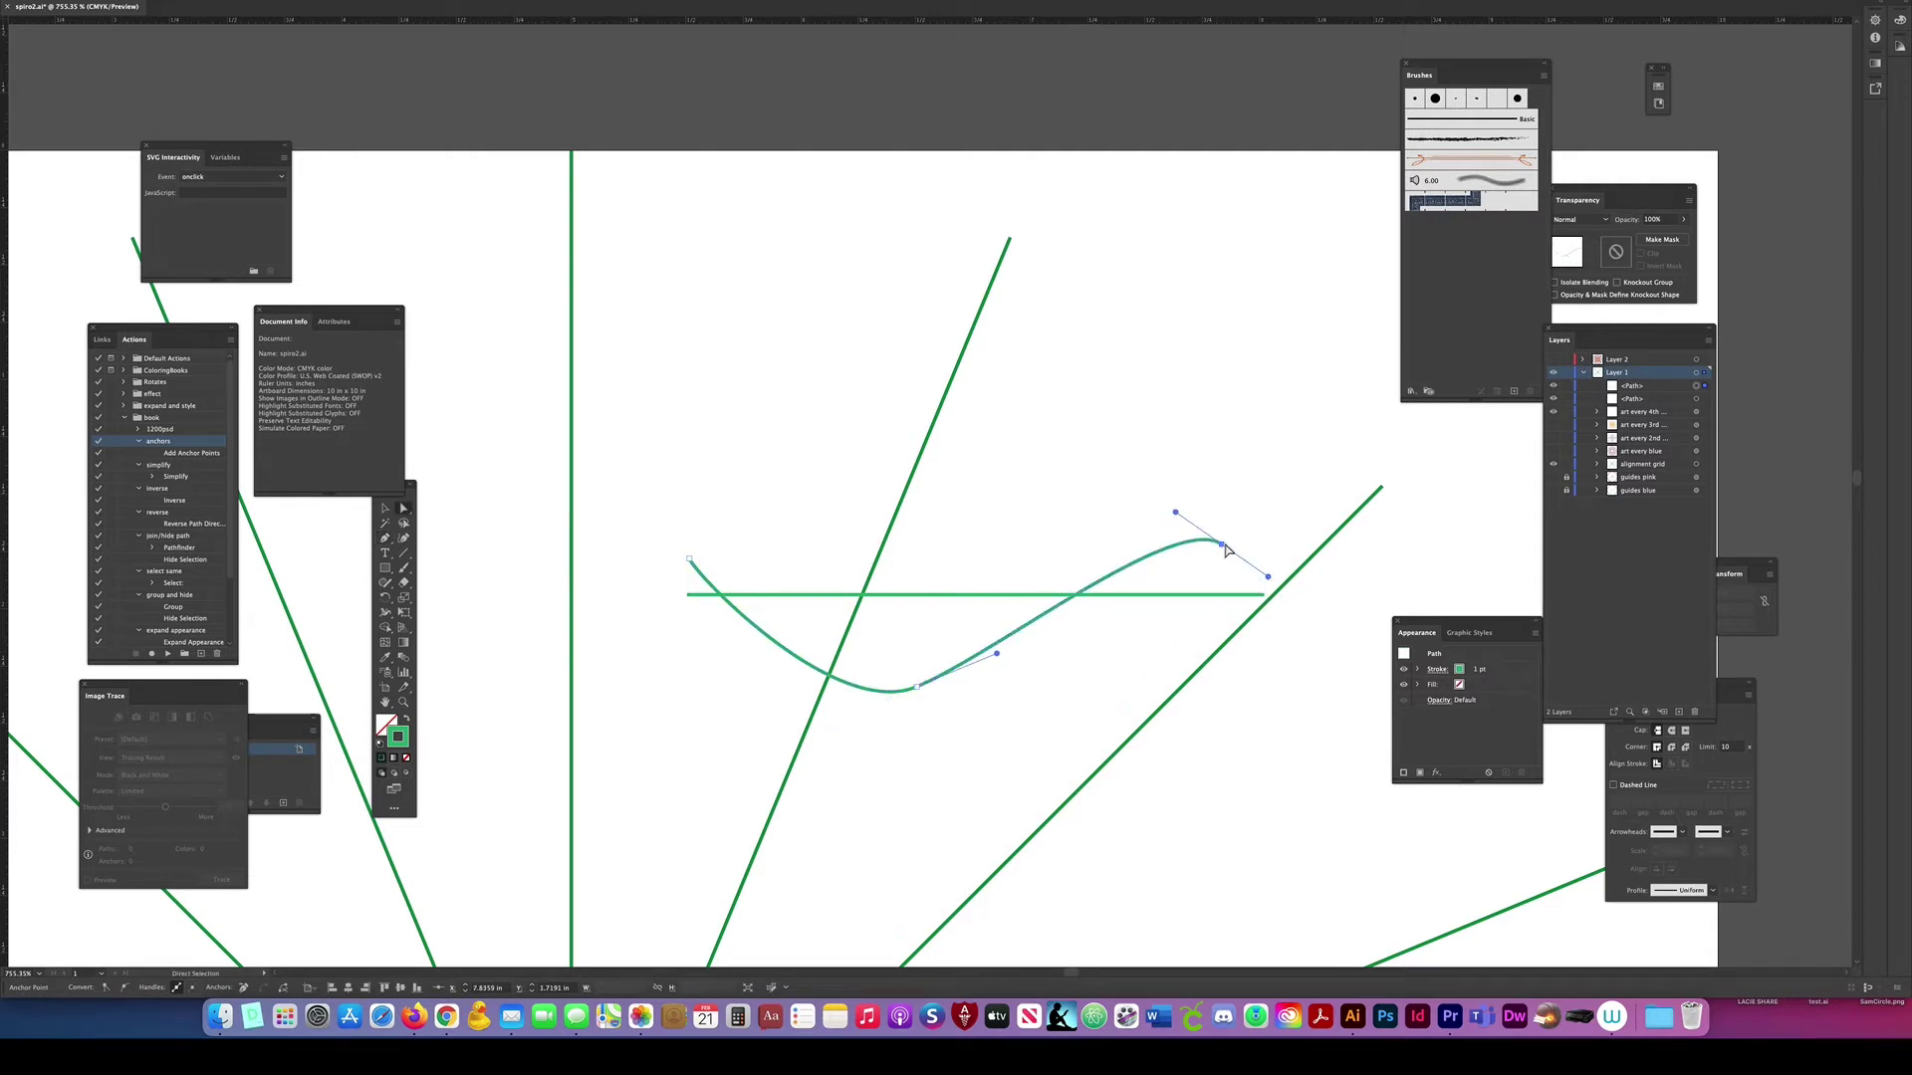
pyautogui.moveTo(1223, 546); pyautogui.dragTo(1266, 596)
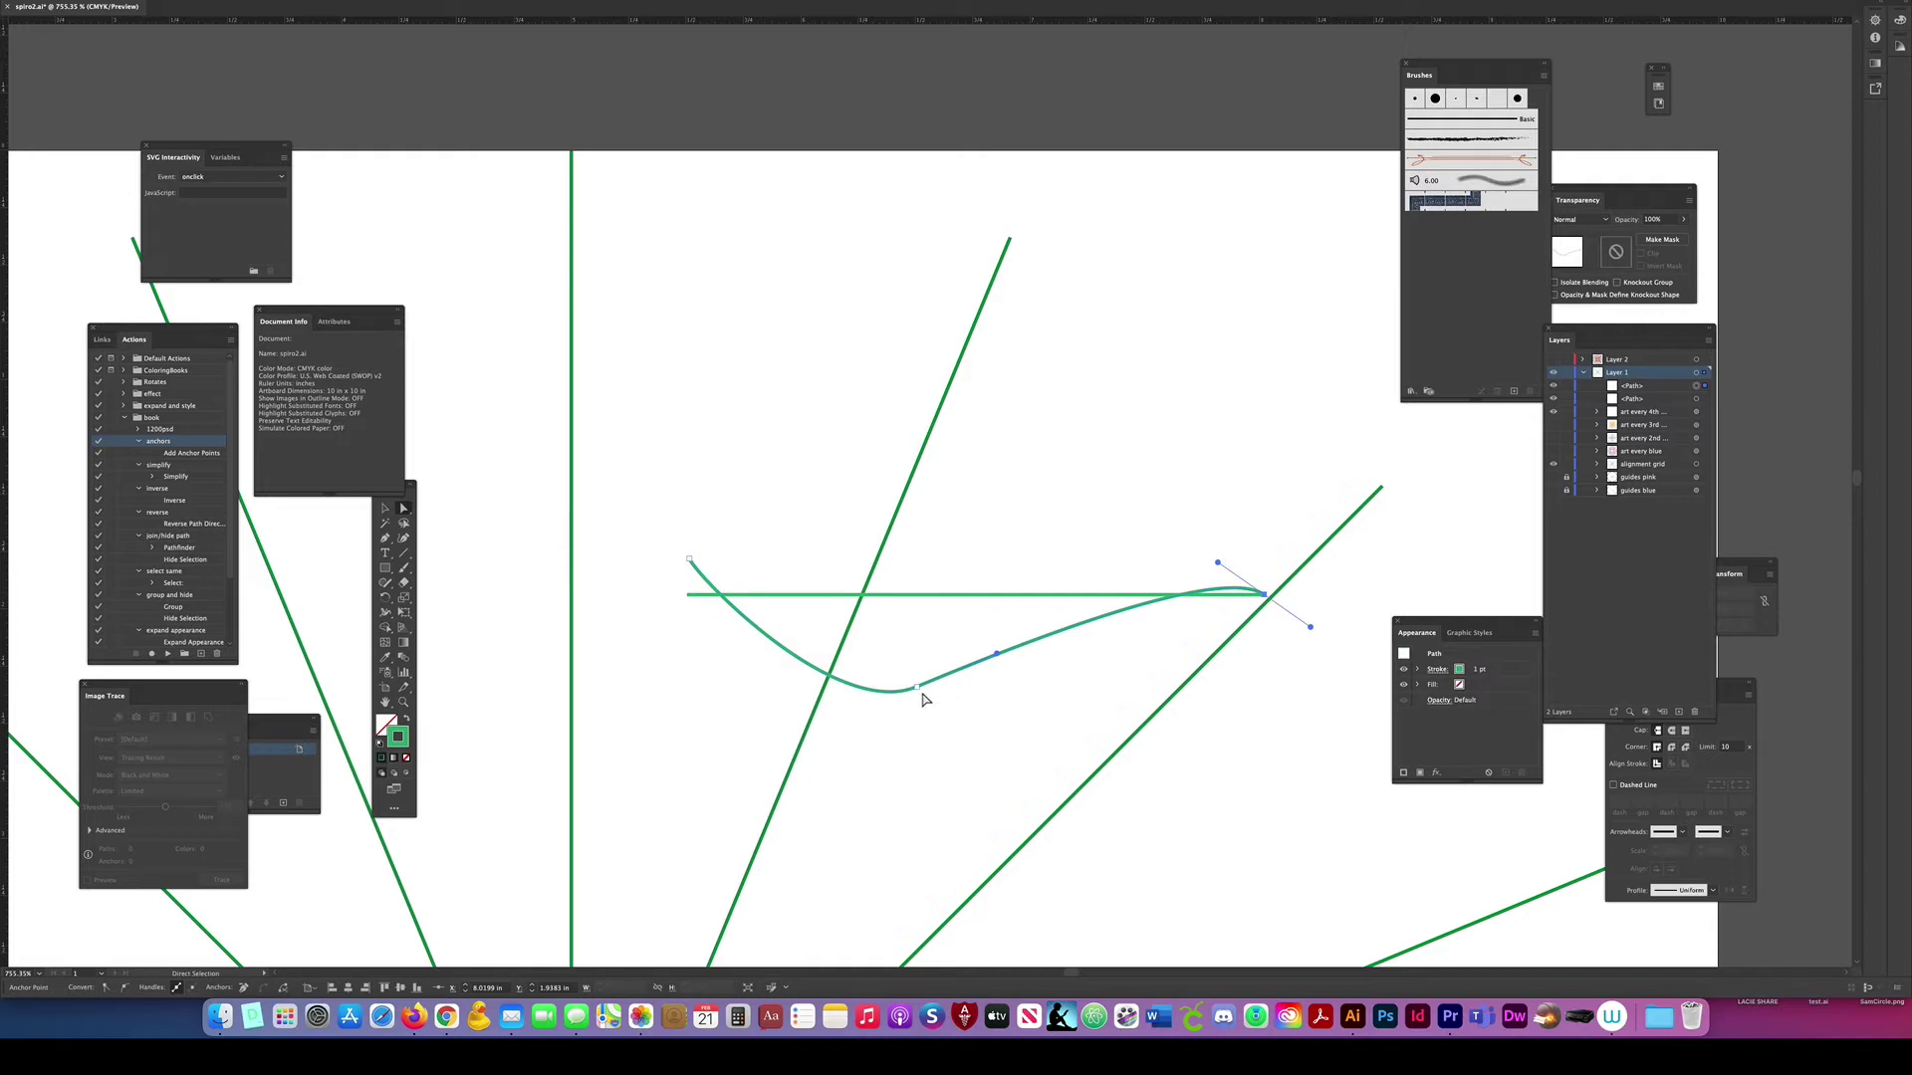
pyautogui.moveTo(917, 694); pyautogui.dragTo(978, 602)
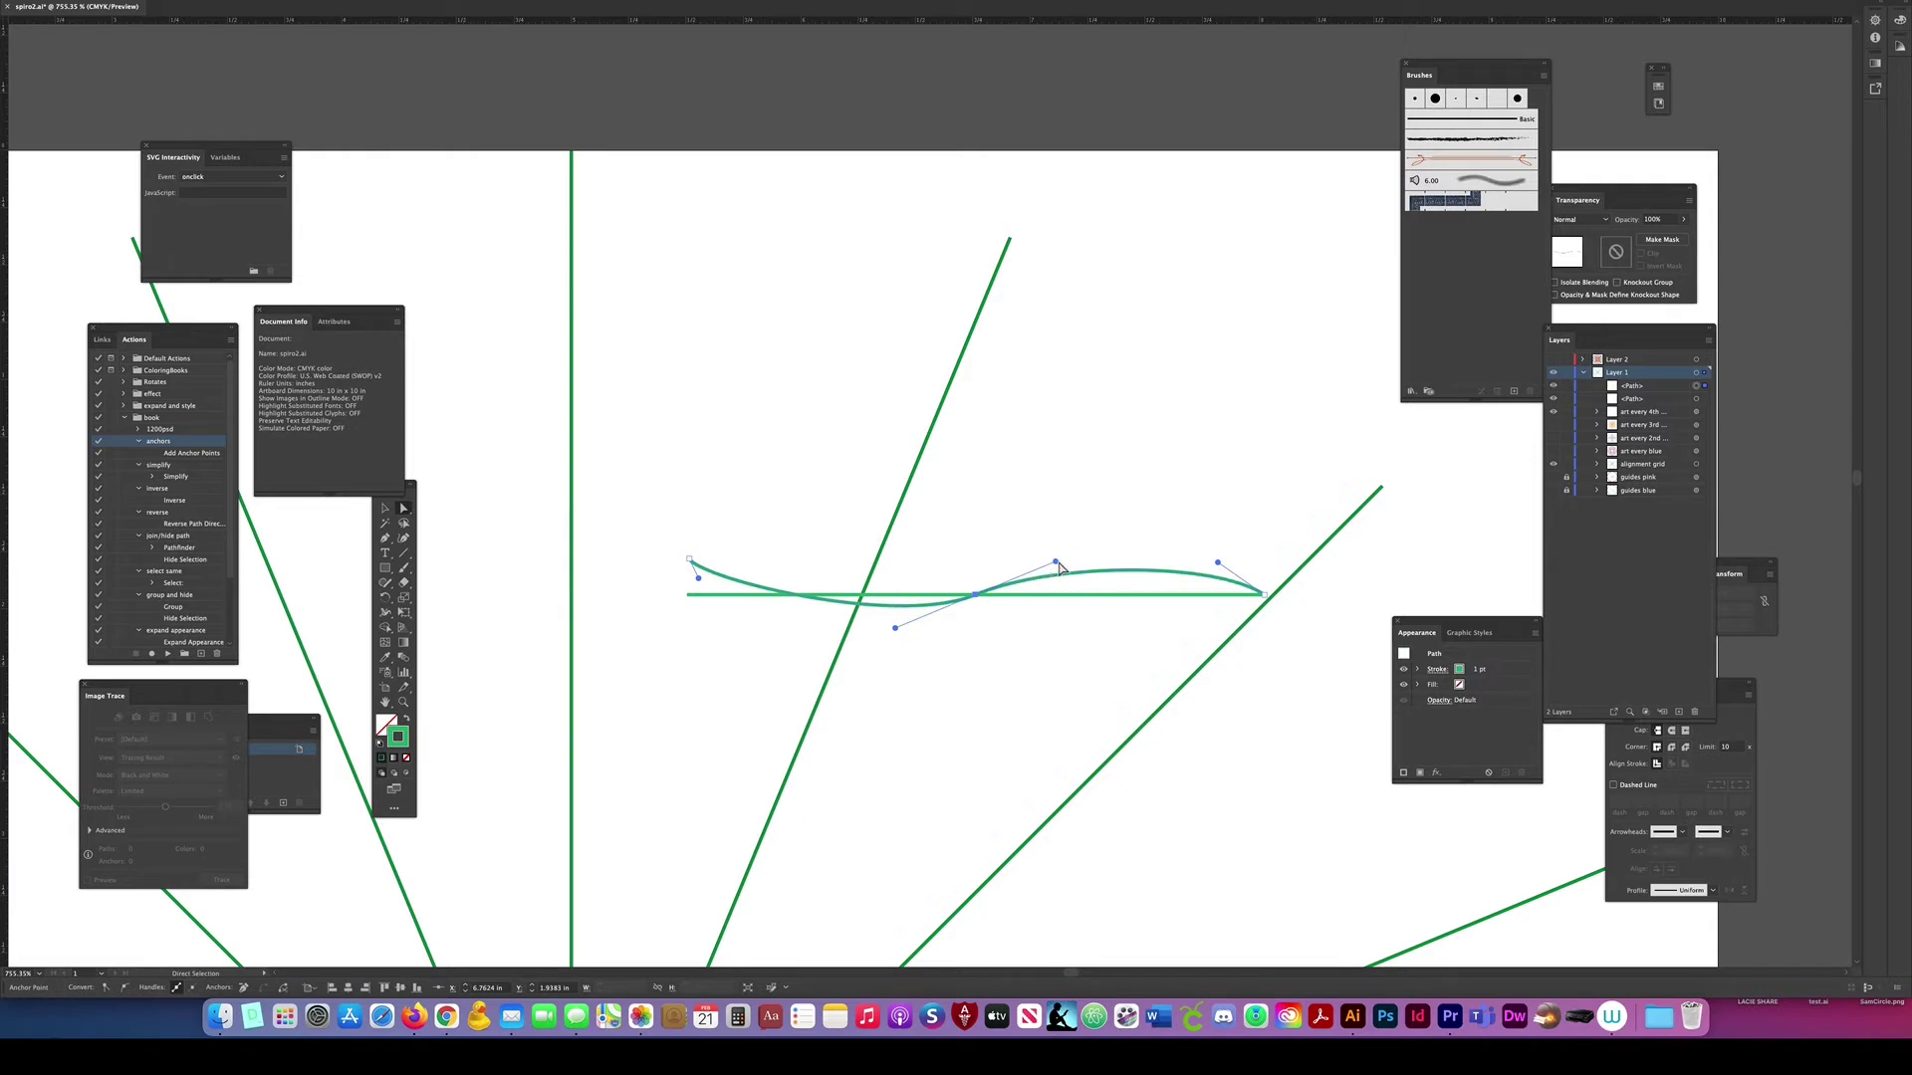
pyautogui.moveTo(1058, 566); pyautogui.dragTo(1037, 519)
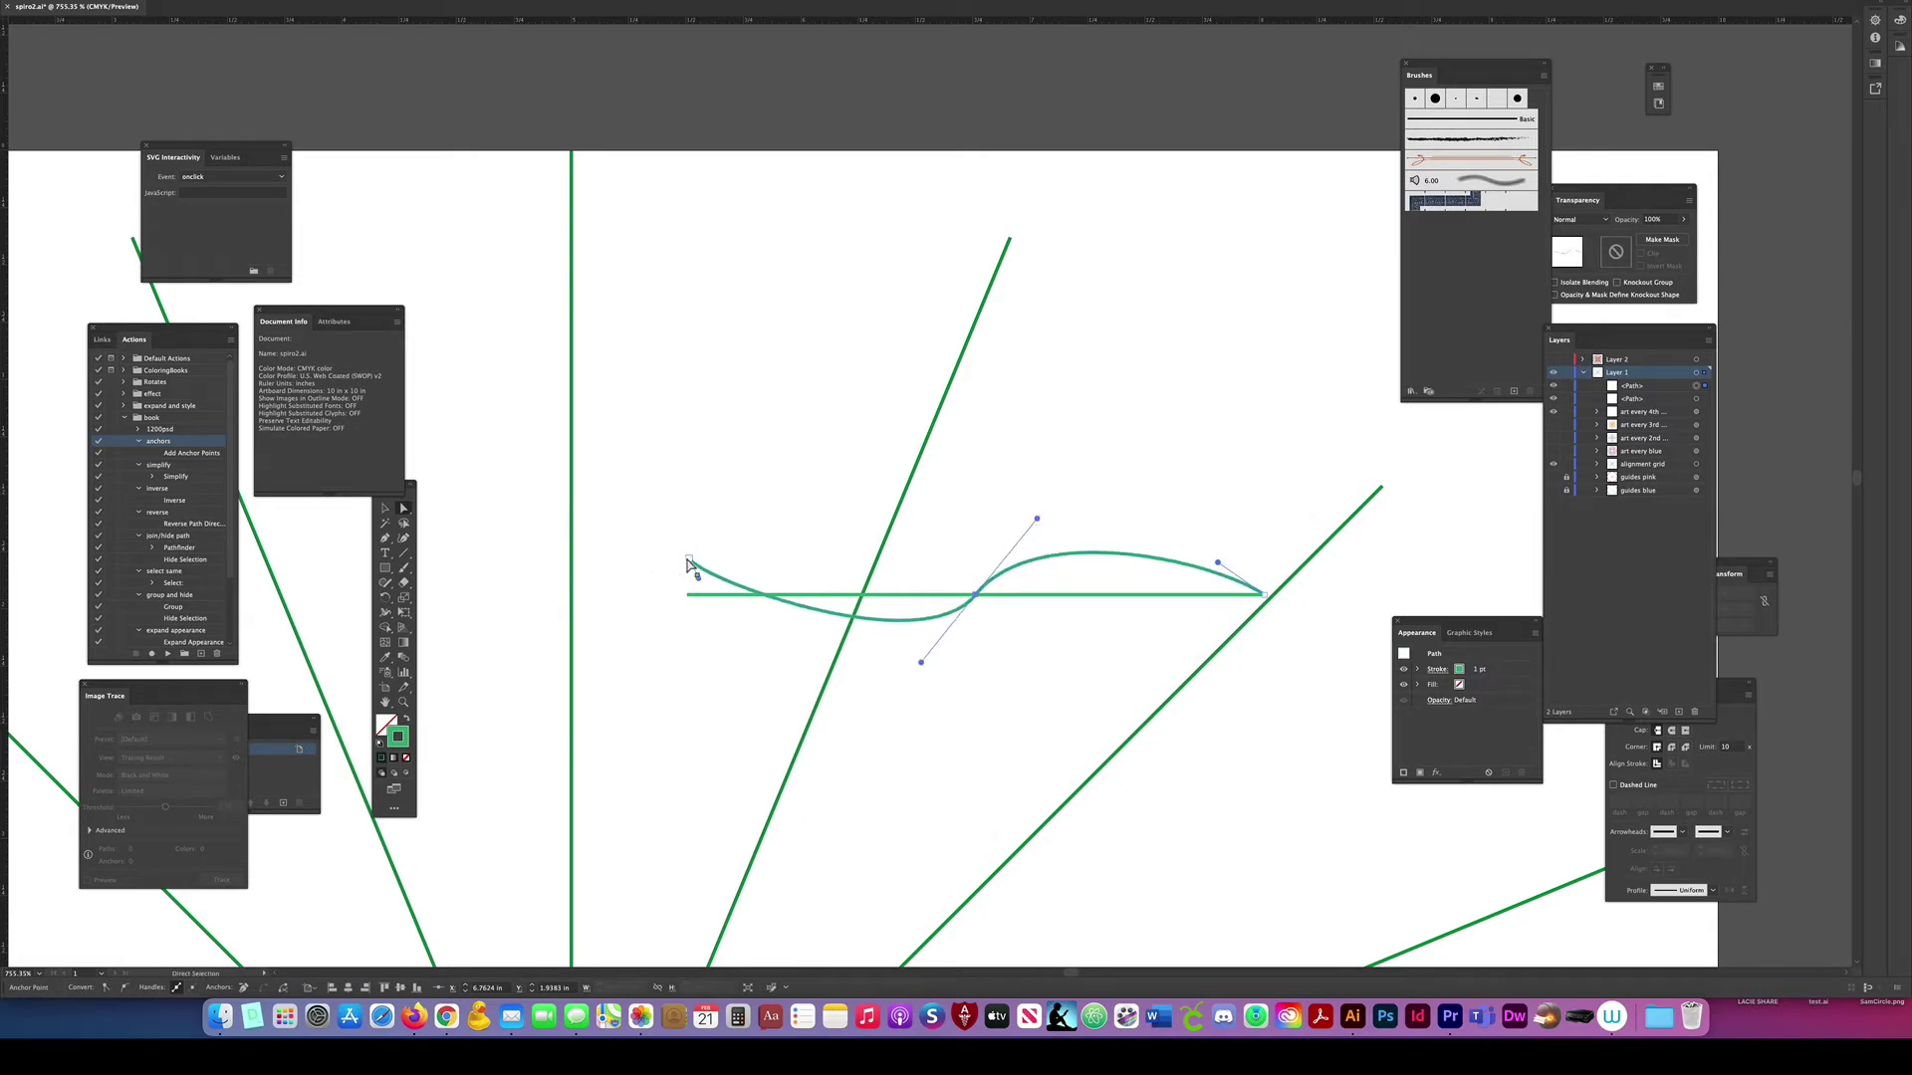
pyautogui.moveTo(688, 562); pyautogui.dragTo(689, 597)
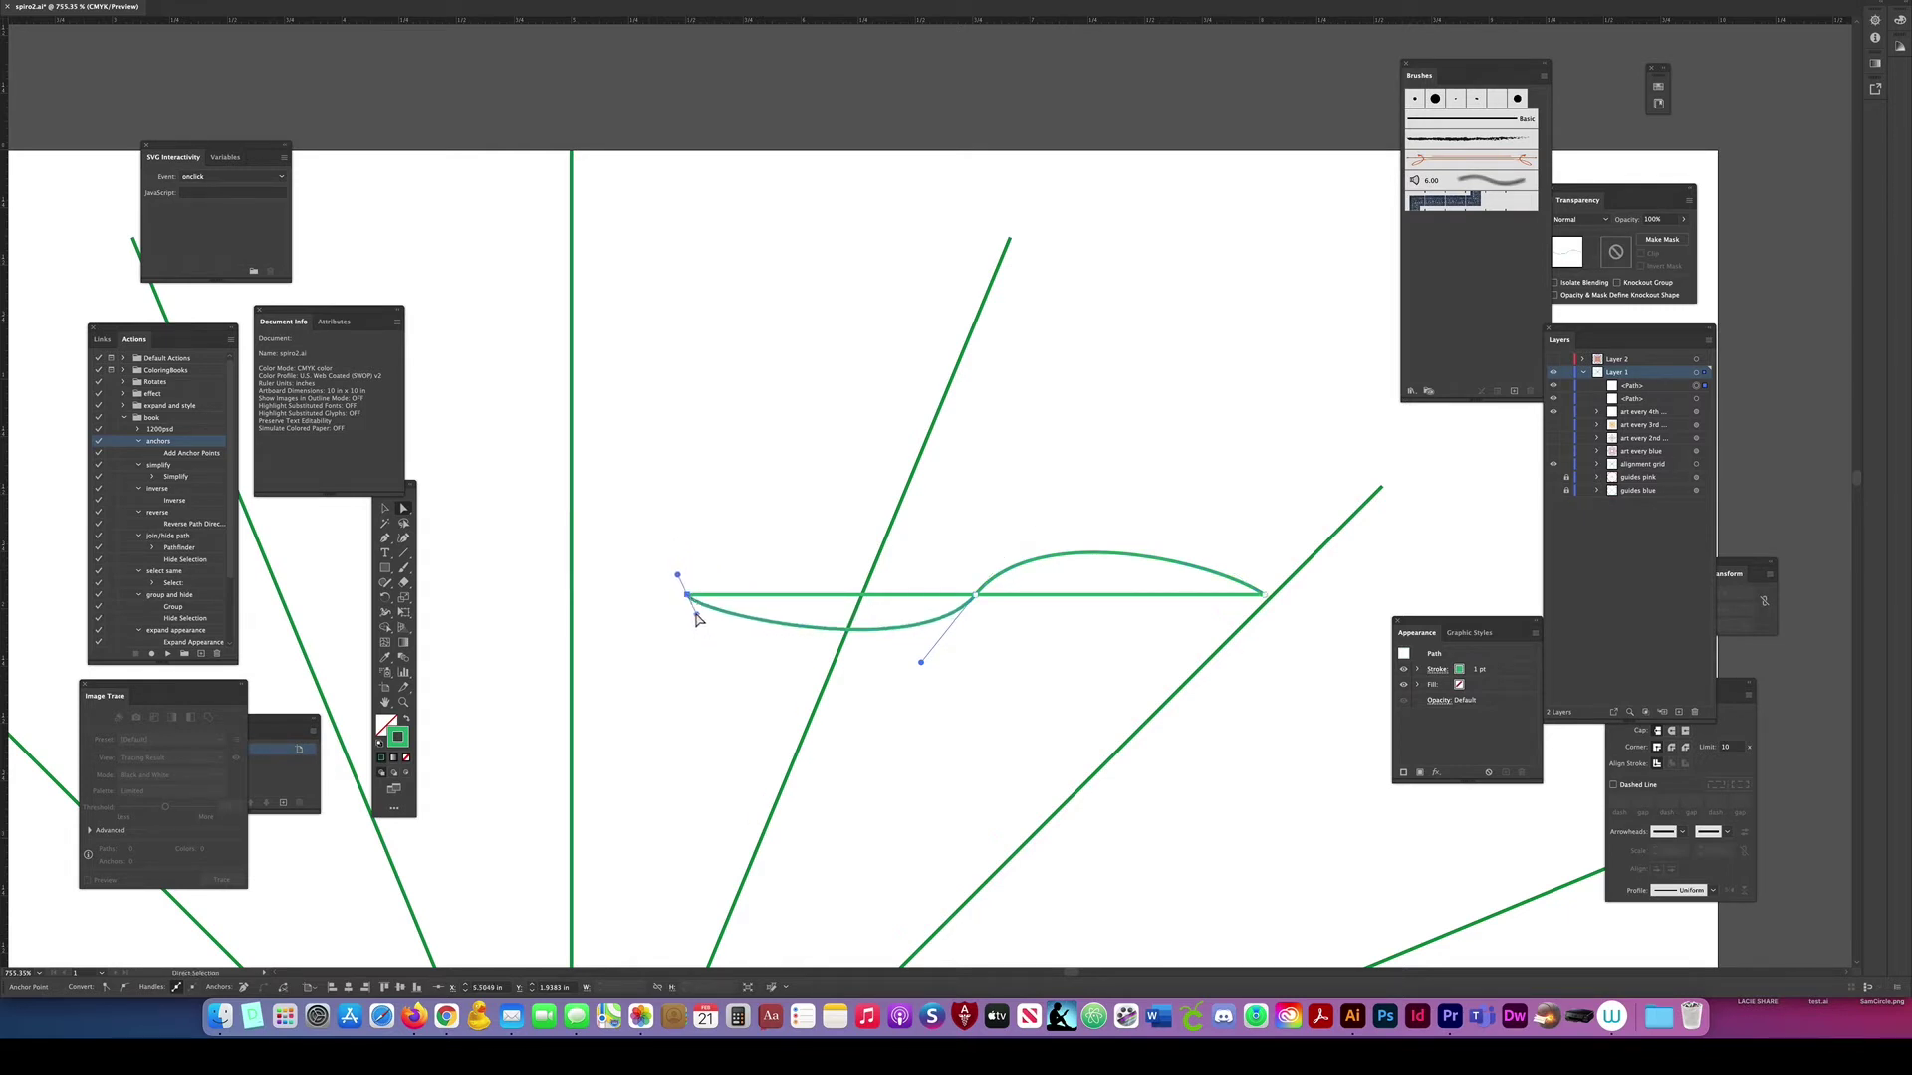
pyautogui.moveTo(692, 610); pyautogui.dragTo(697, 705)
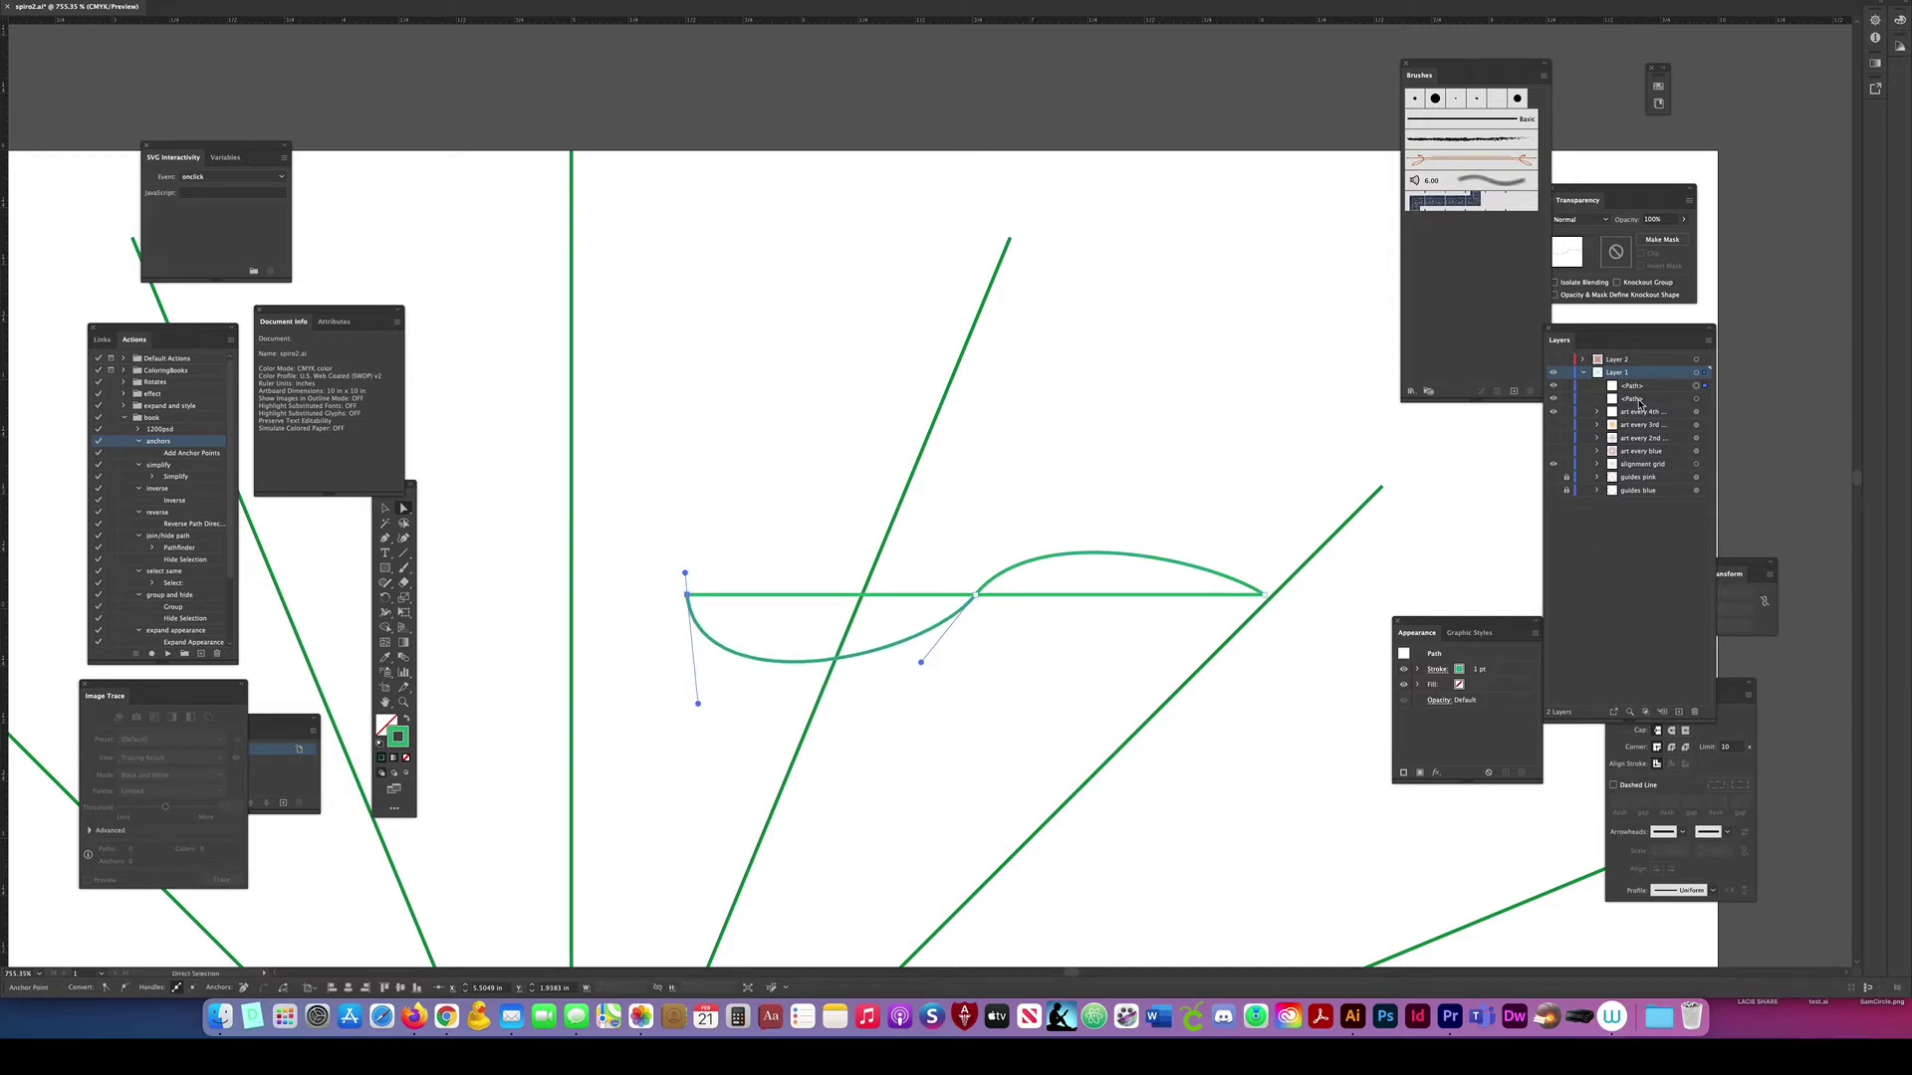
pyautogui.click(1554, 399)
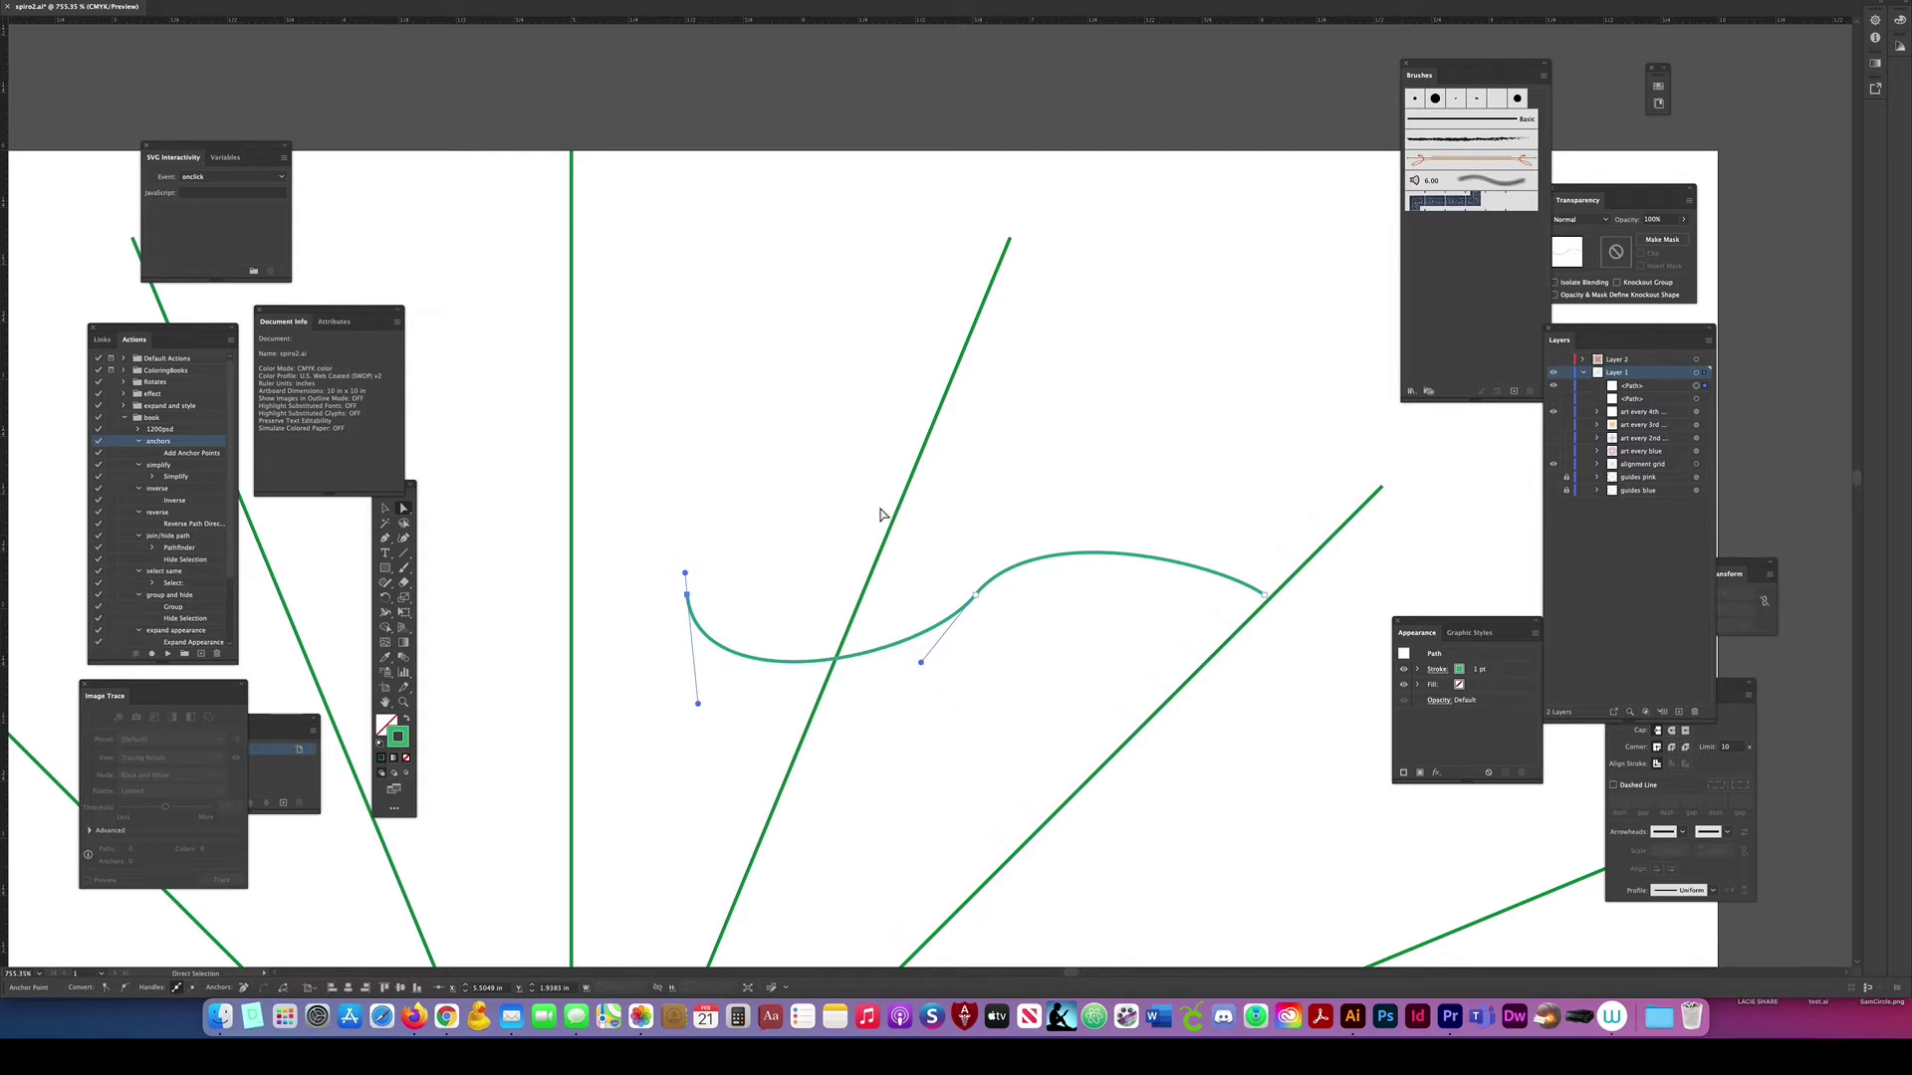
# Step: Select a single anchor on the steep radial line crossing the curve and place the Transform panel beside the artwork
pyautogui.click(914, 535)
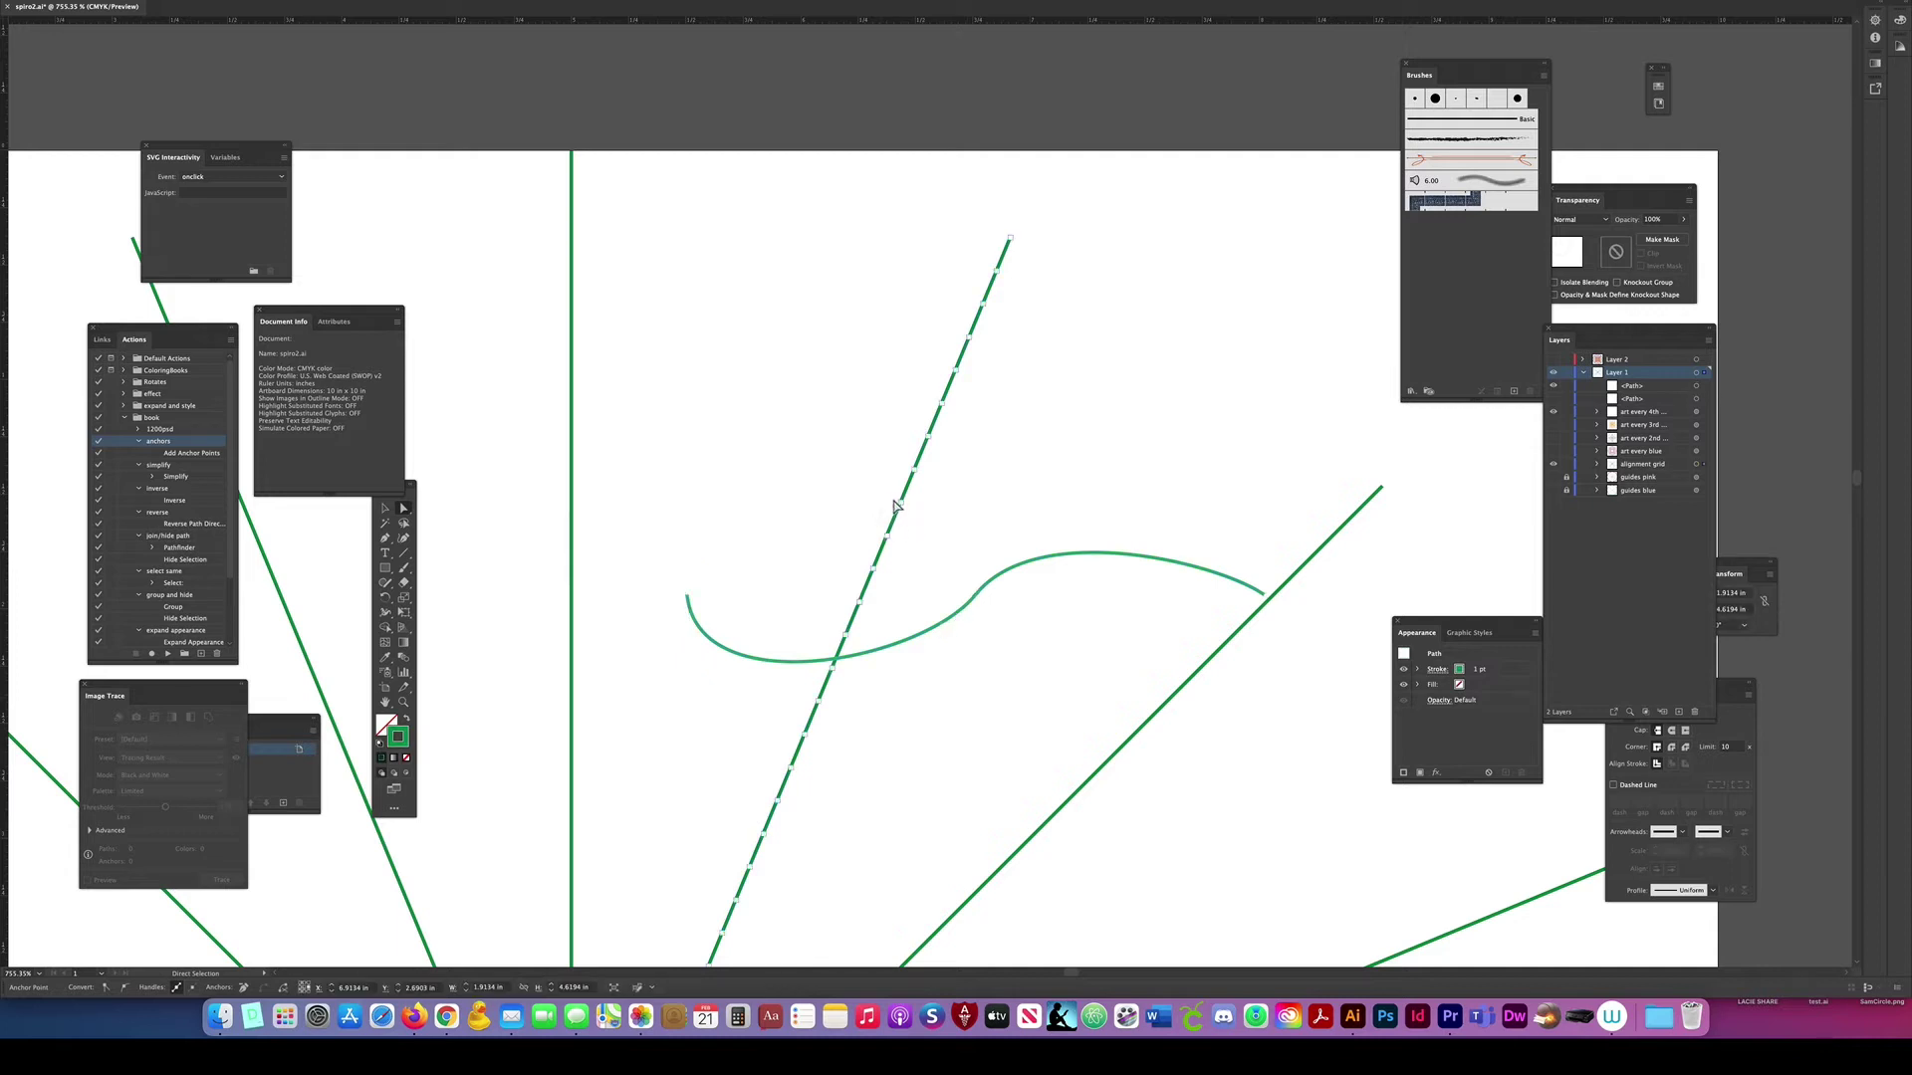
pyautogui.click(900, 506)
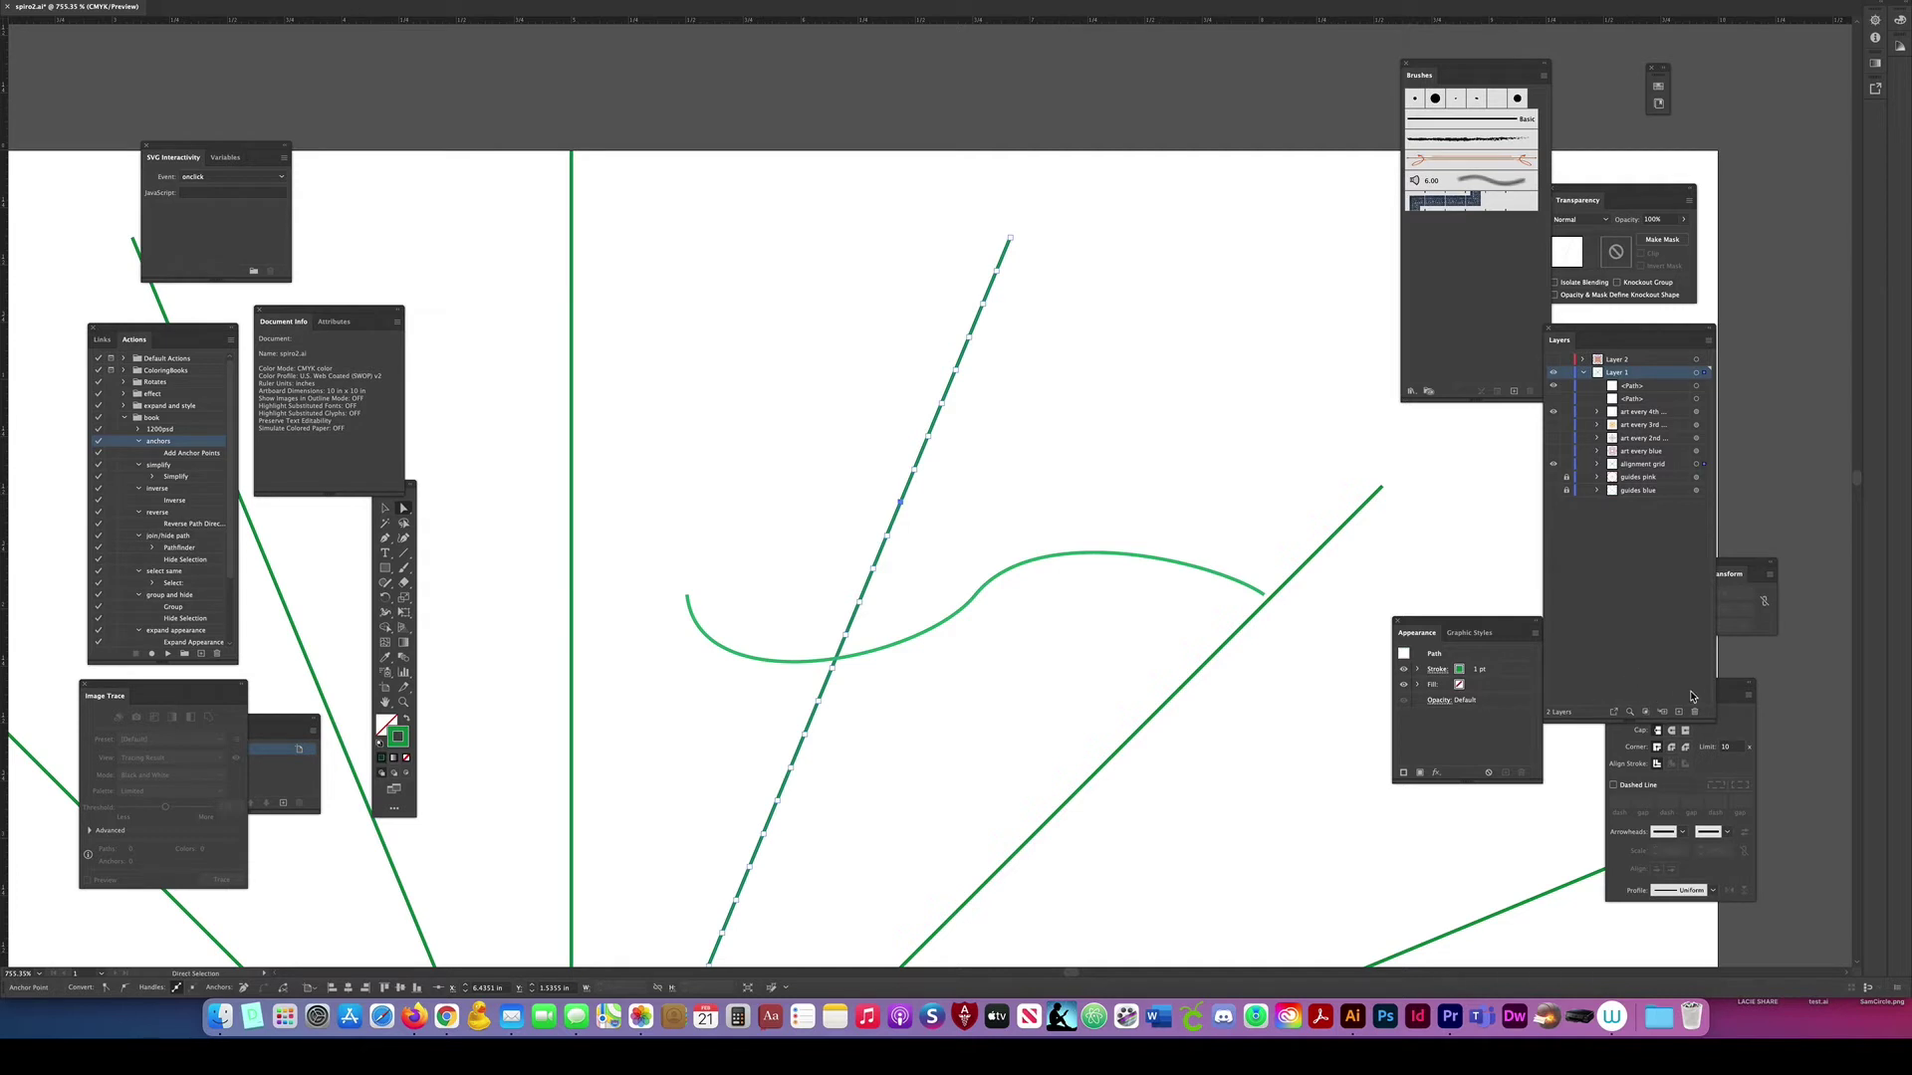
pyautogui.click(1728, 575)
pyautogui.moveTo(1731, 565); pyautogui.dragTo(1238, 806)
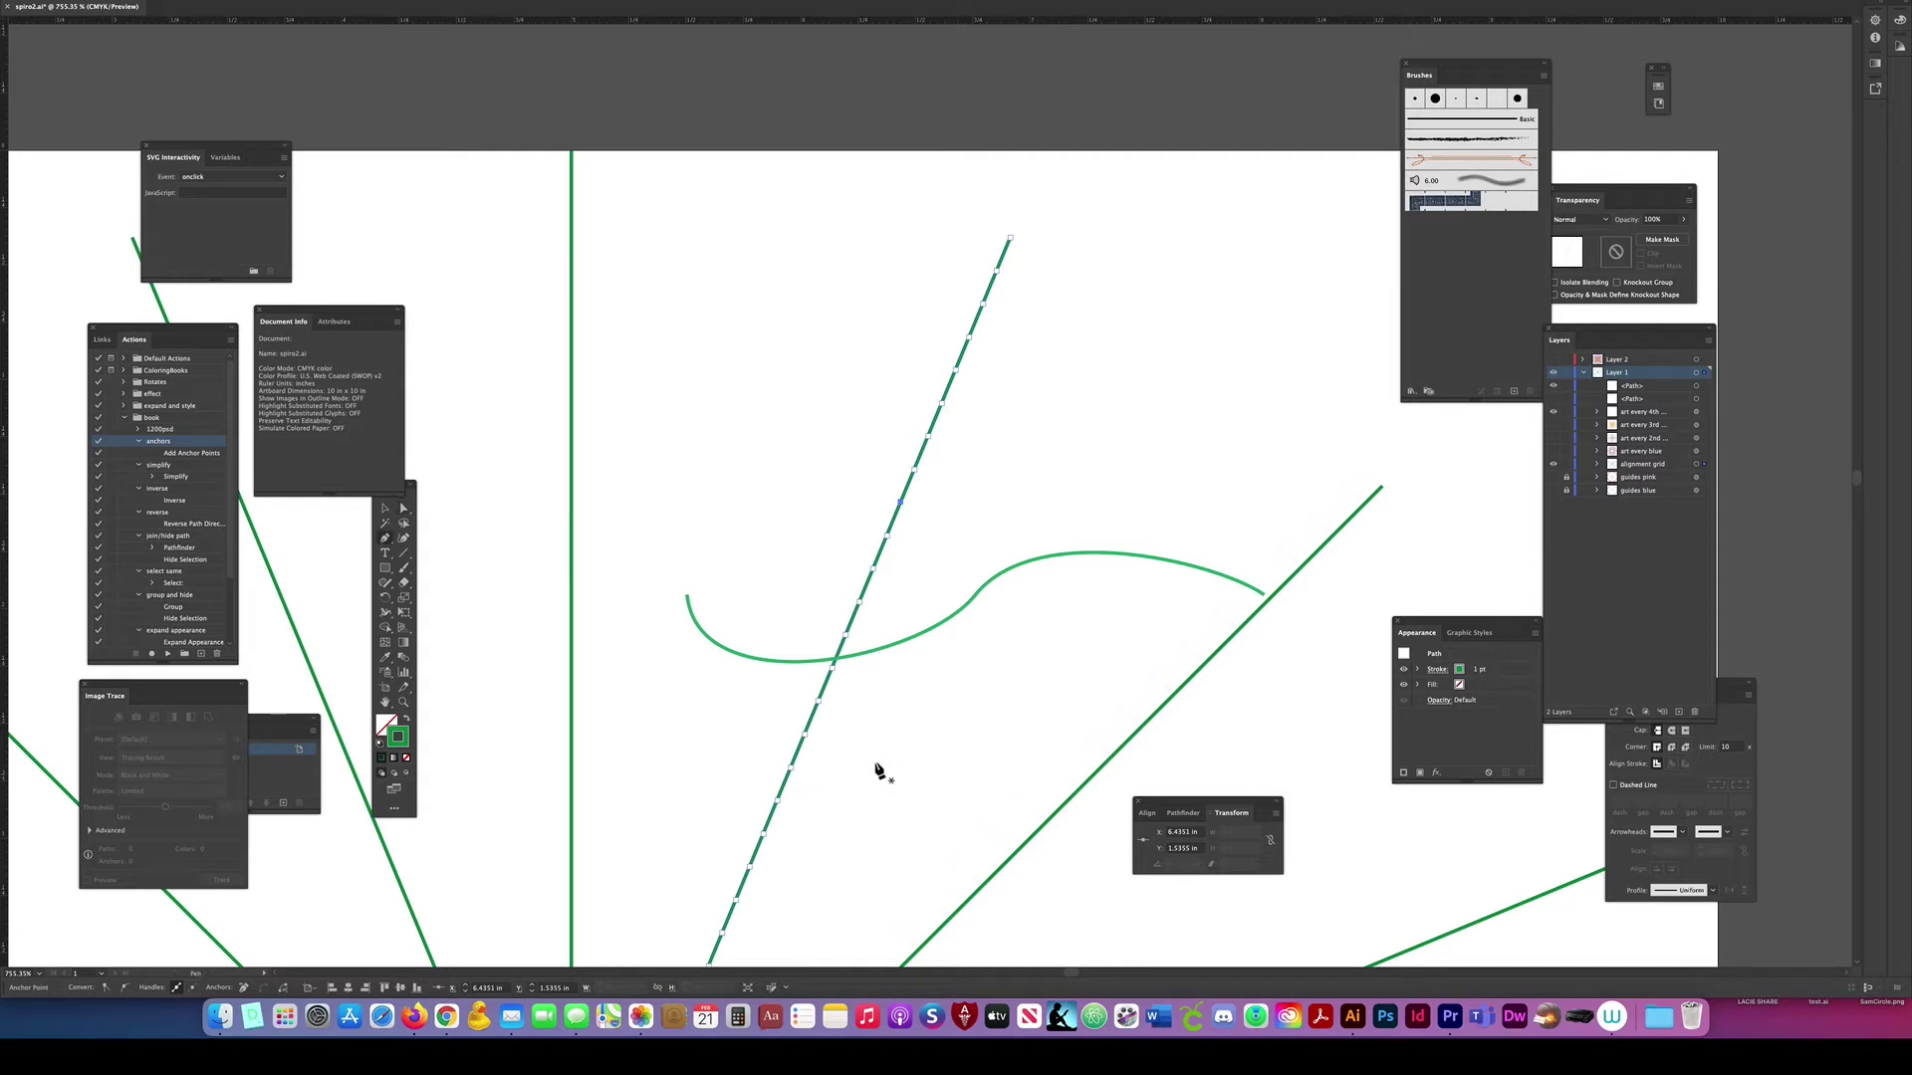
# Step: Draw a short two-anchor curve with the Pen tool below the S-shaped curve
pyautogui.click(878, 763)
pyautogui.moveTo(912, 755); pyautogui.dragTo(952, 749)
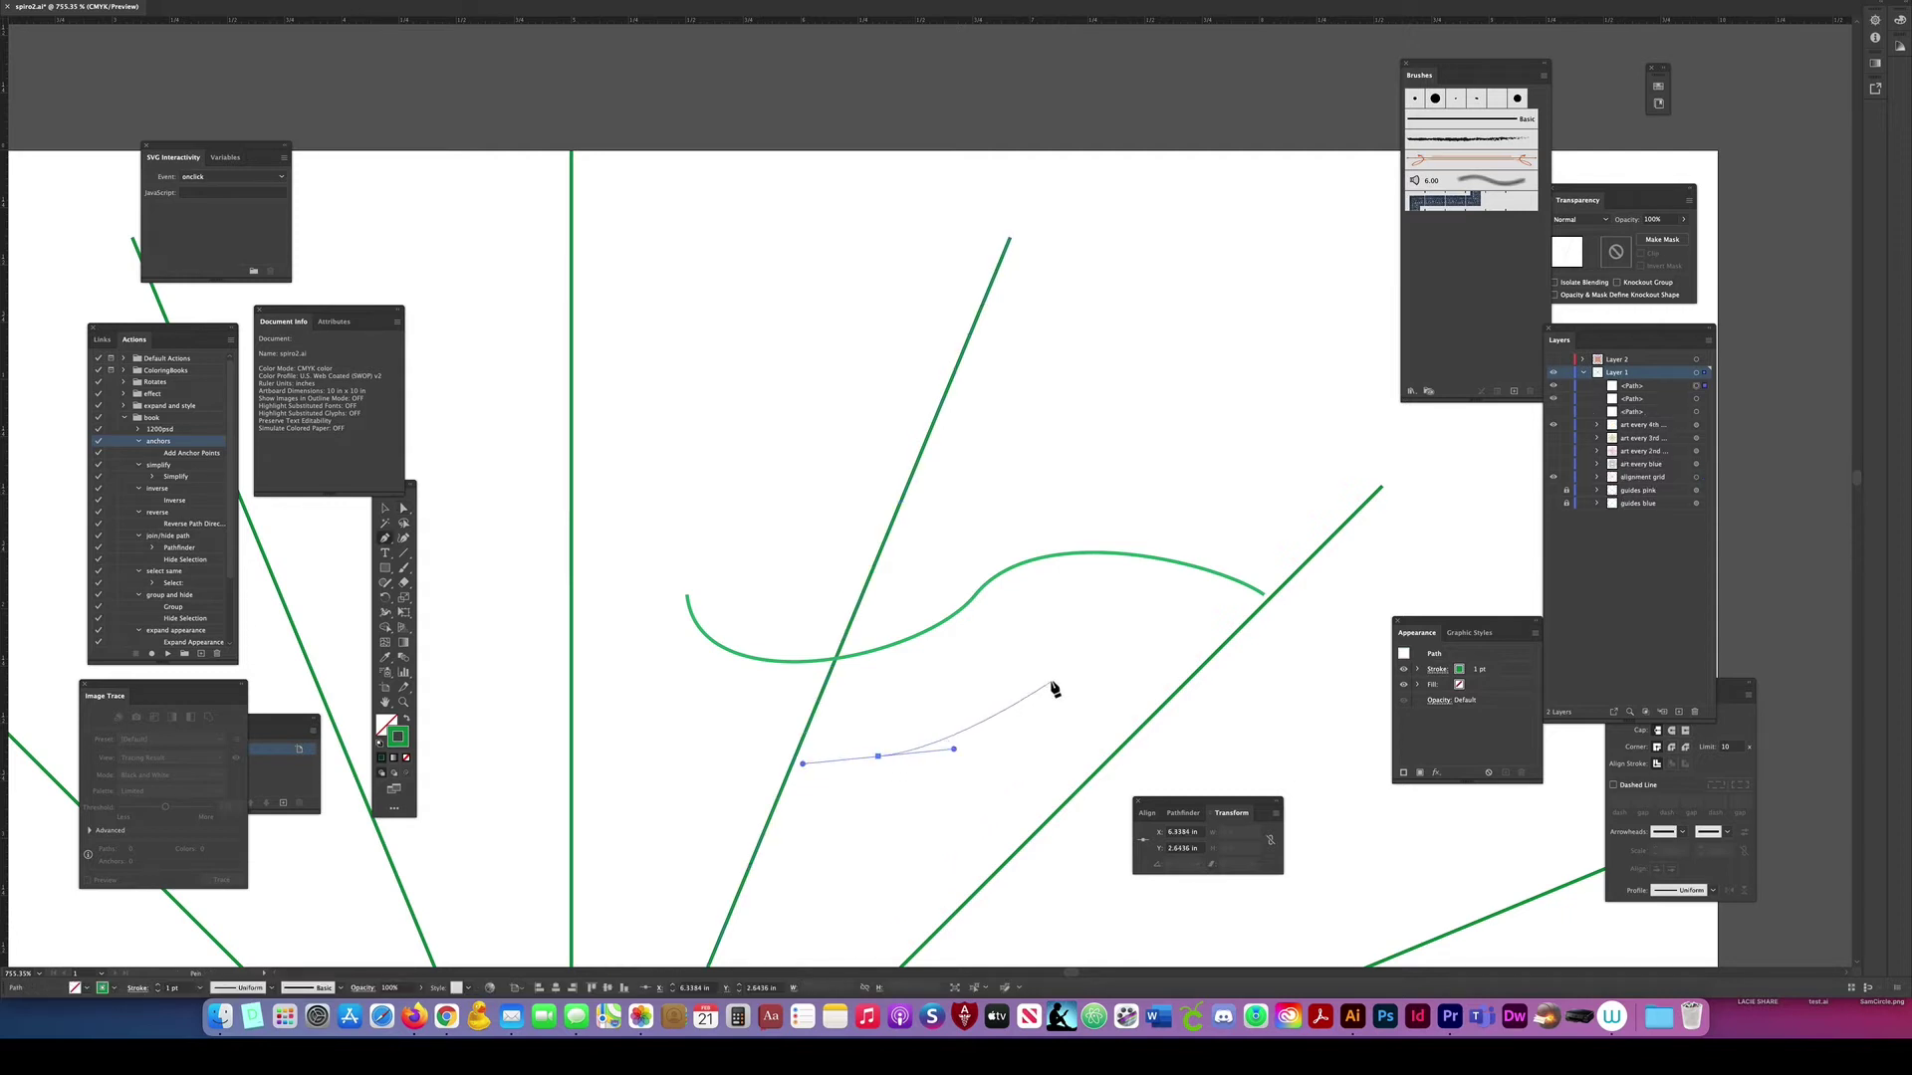
pyautogui.moveTo(1053, 679); pyautogui.dragTo(1094, 637)
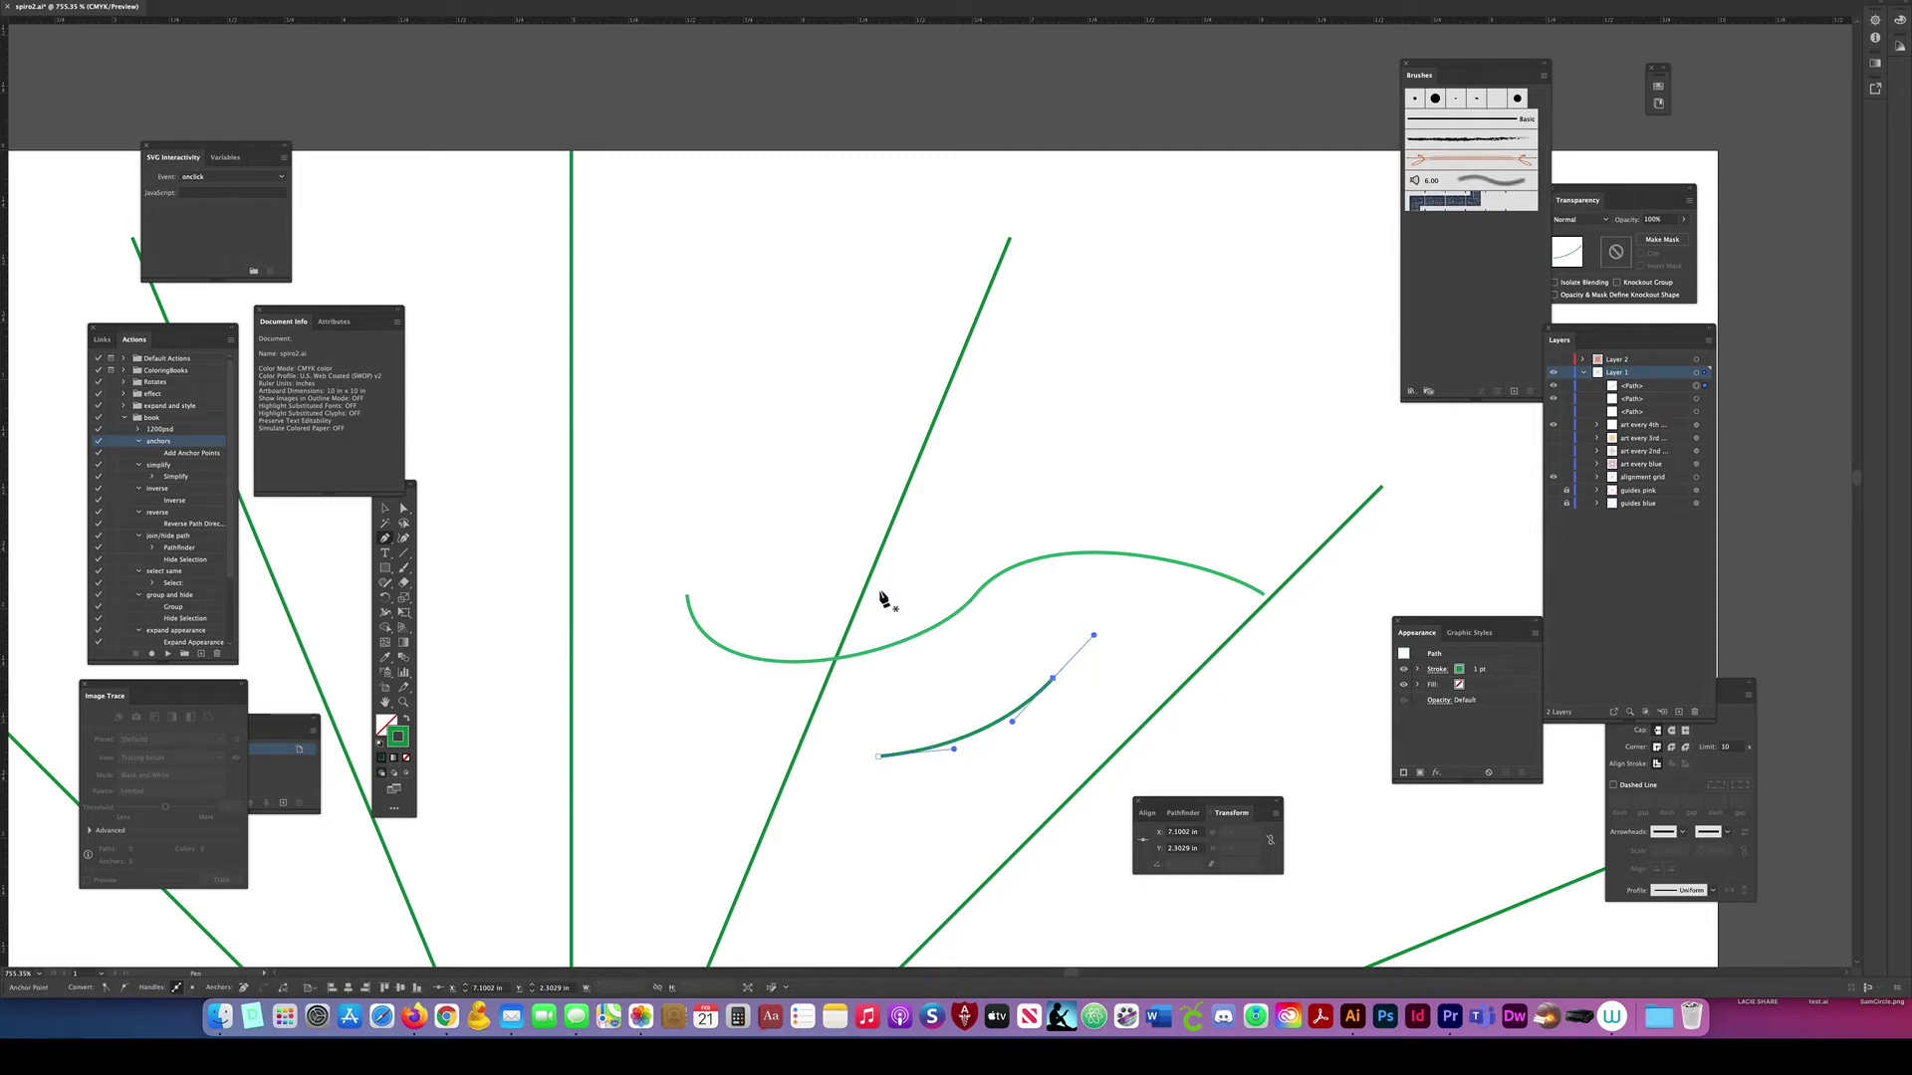
# Step: Select an anchor on the steep radial line just above the S-shaped curve and set alignment to Align to Key Object
pyautogui.press('a')
pyautogui.click(868, 591)
pyautogui.moveTo(865, 565); pyautogui.dragTo(887, 582)
pyautogui.click(1147, 813)
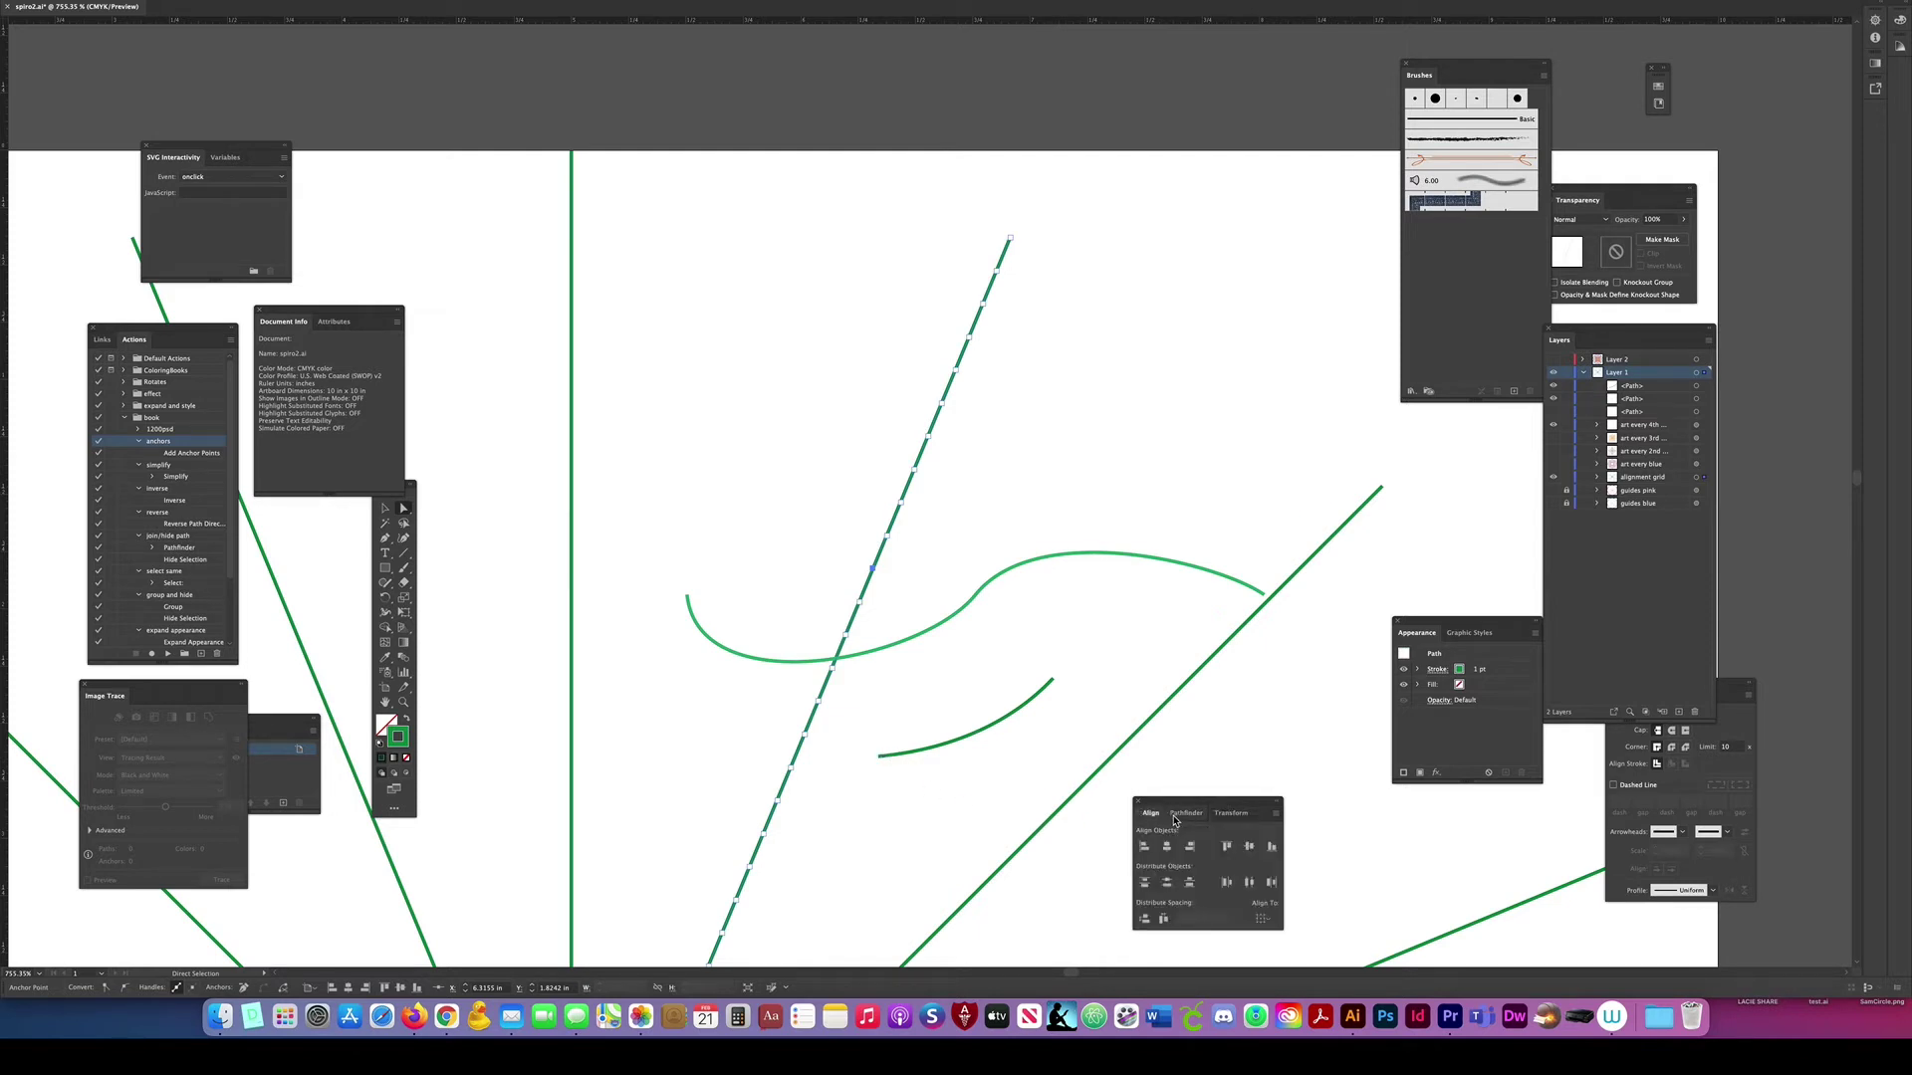
pyautogui.click(1262, 919)
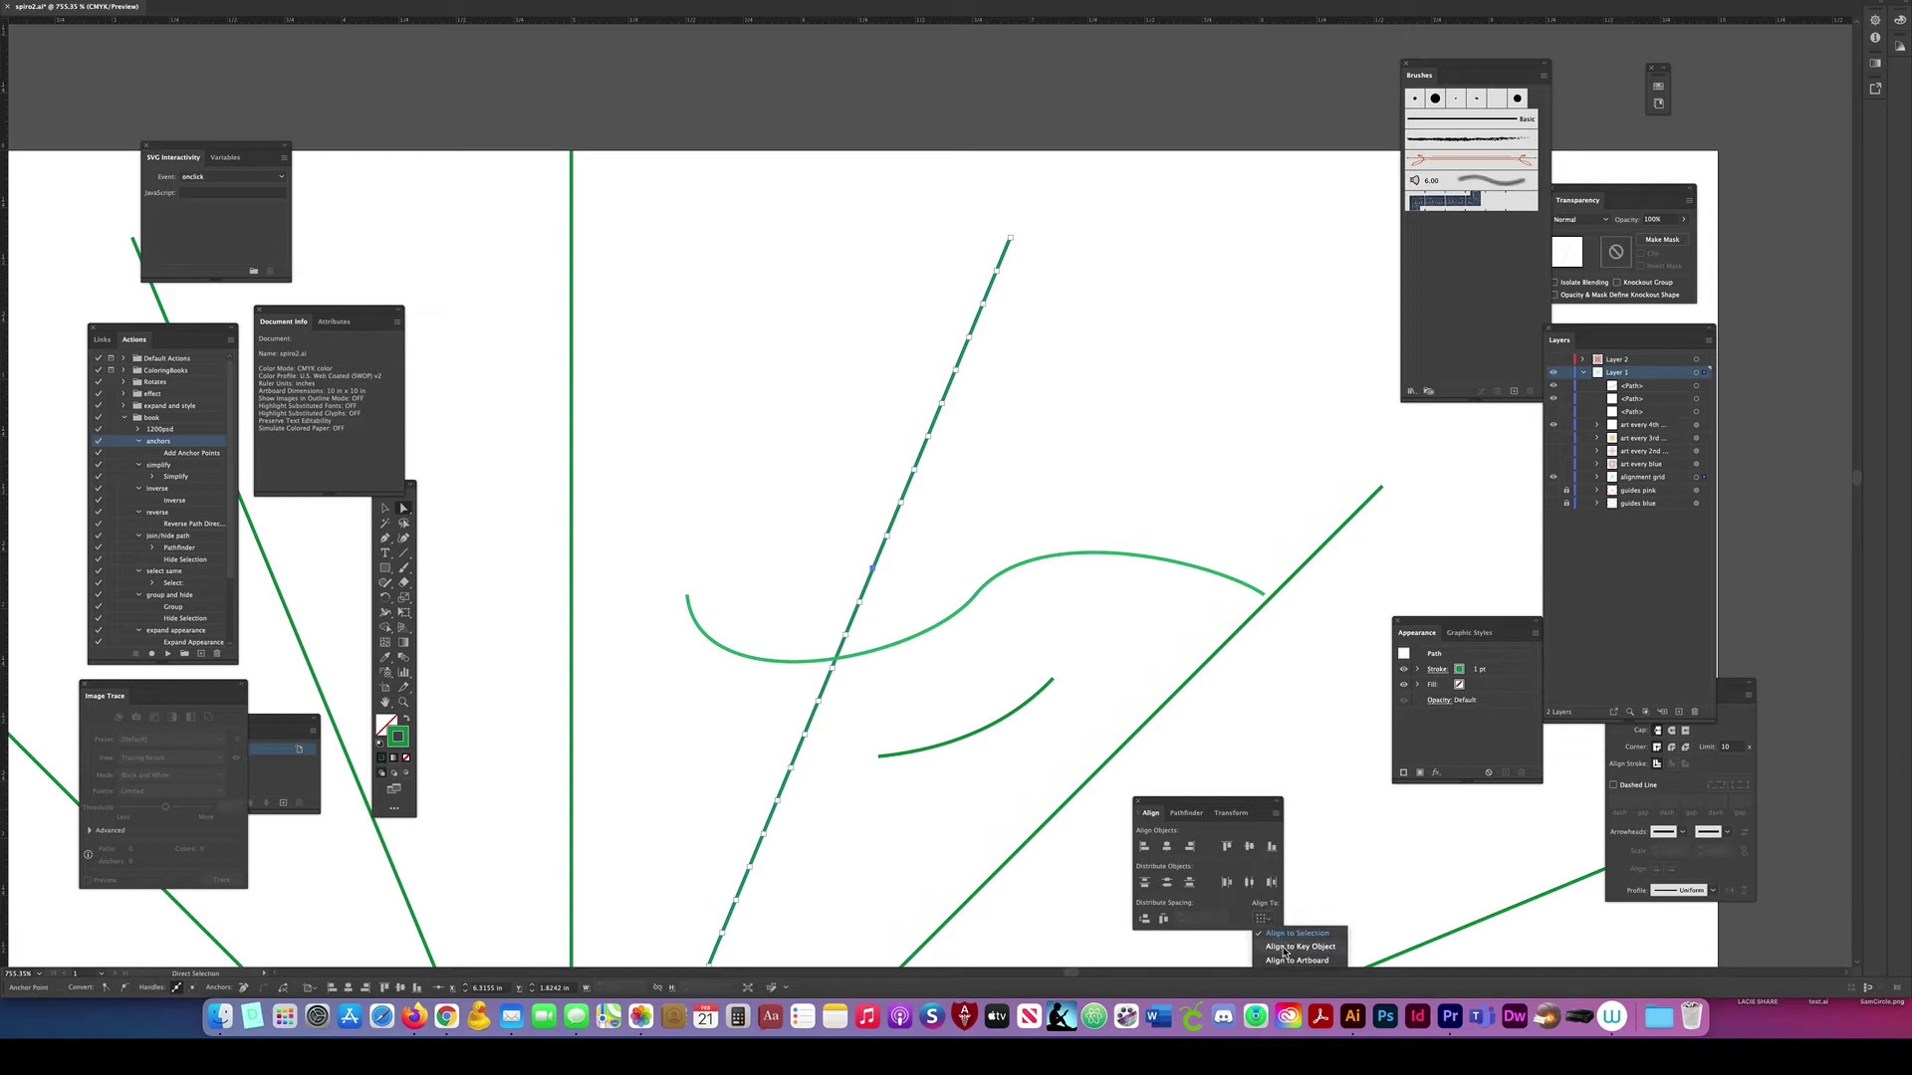
pyautogui.click(1284, 948)
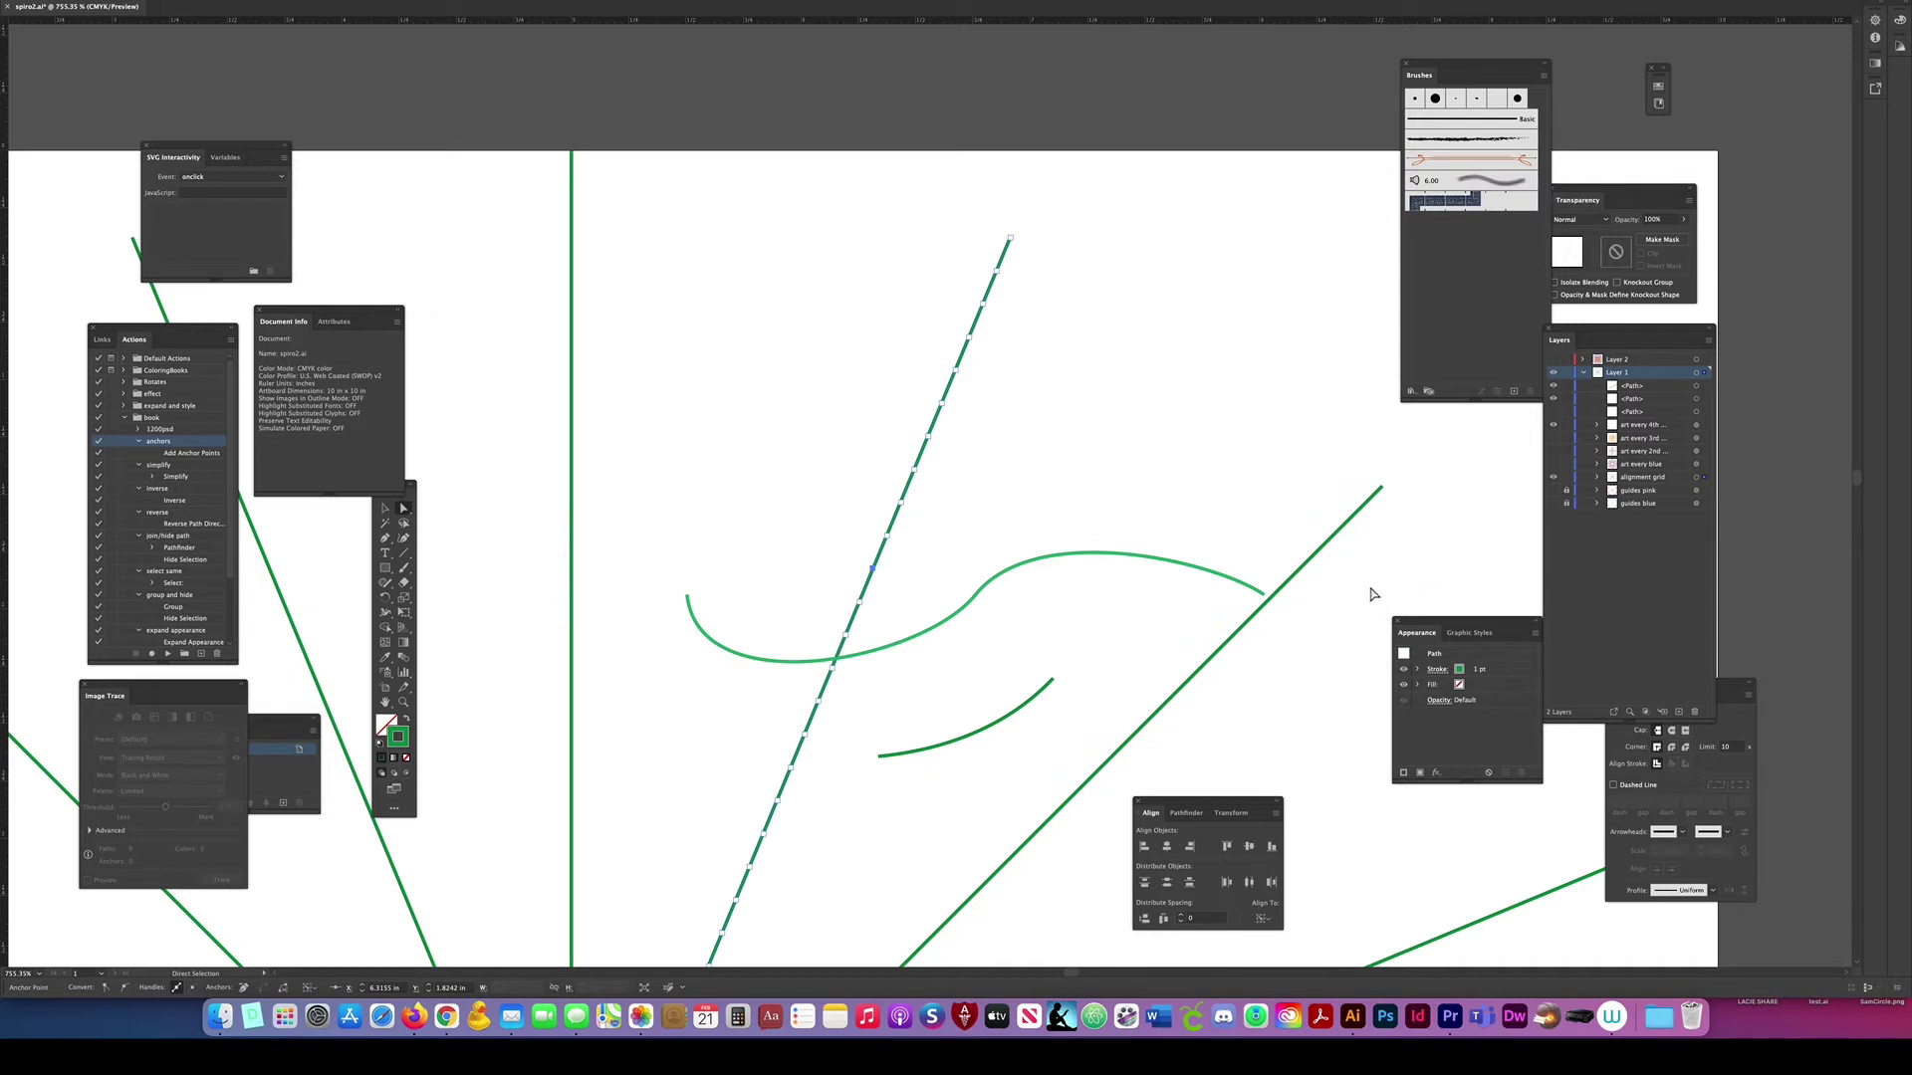
# Step: Hide Layer 1 and show the finished mandala on Layer 2, fitted to the artboard view
pyautogui.click(1584, 375)
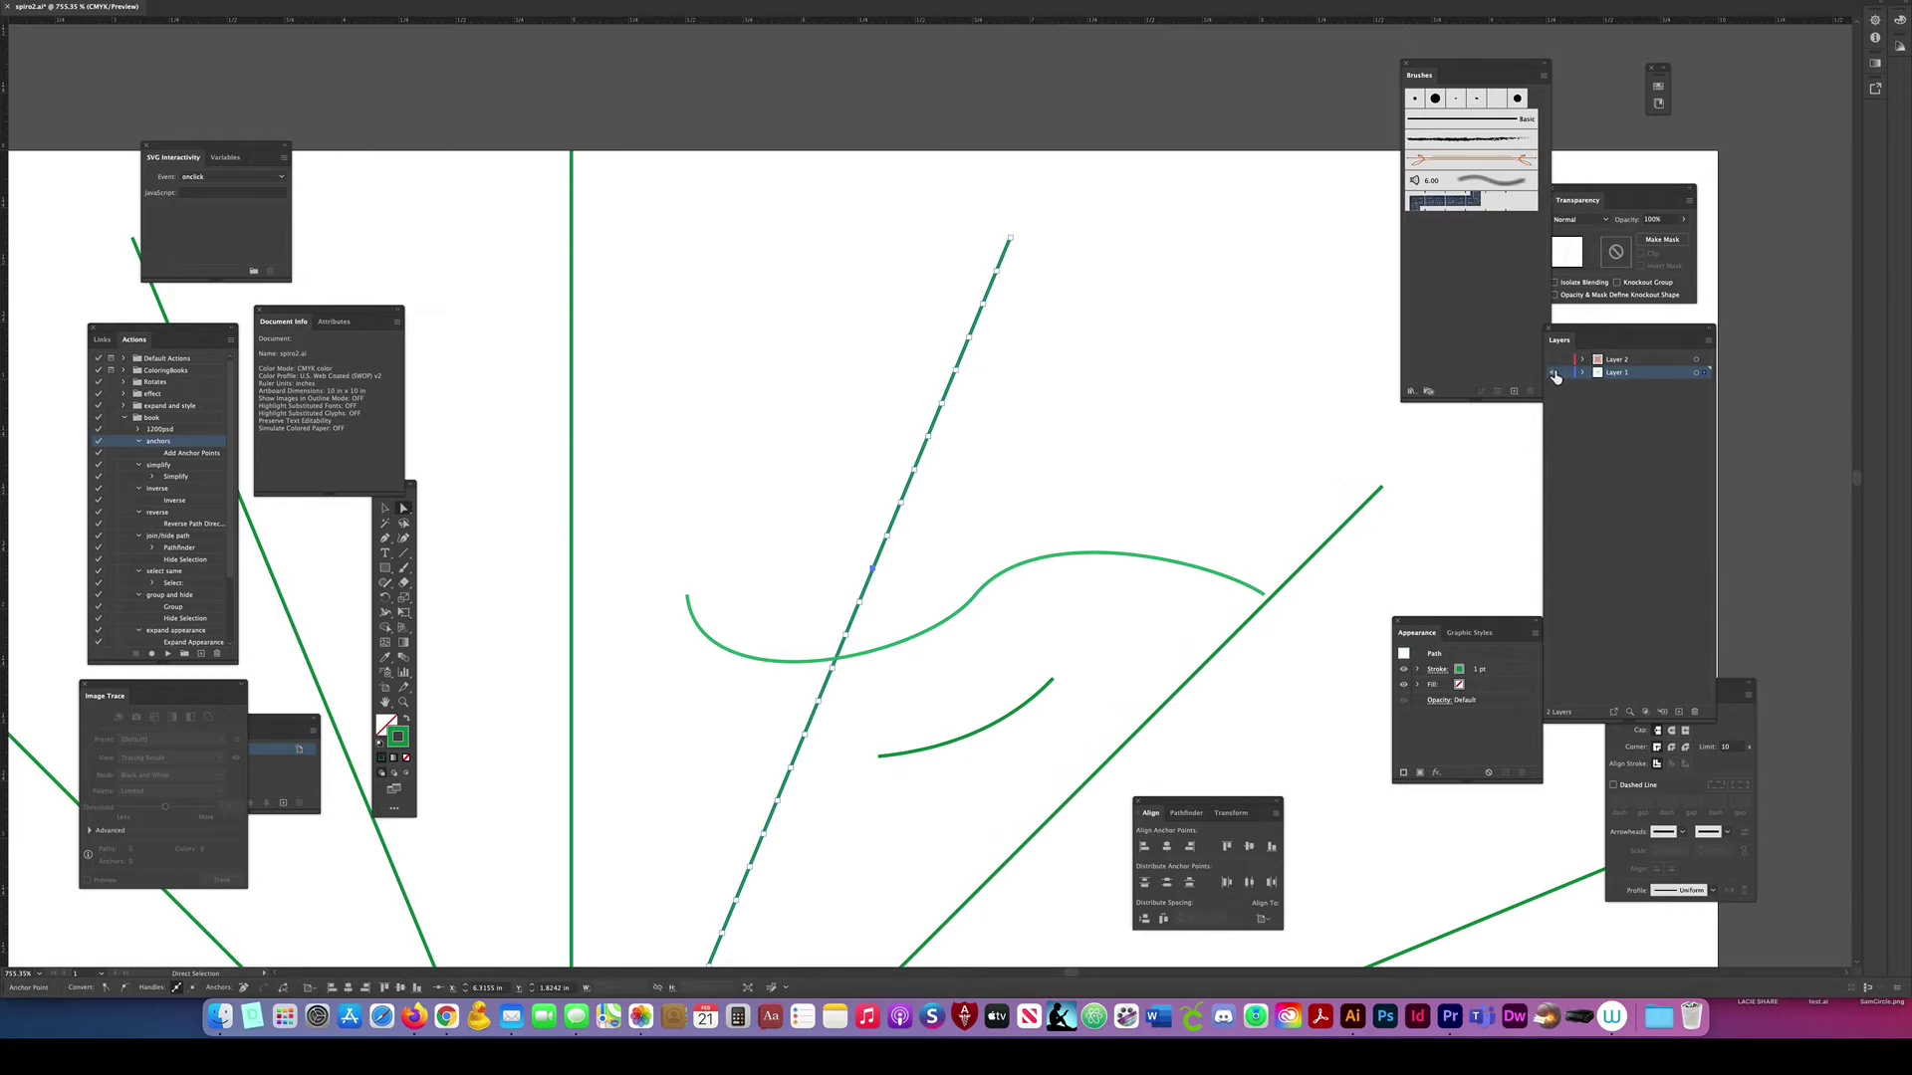
pyautogui.click(1553, 374)
pyautogui.click(1554, 359)
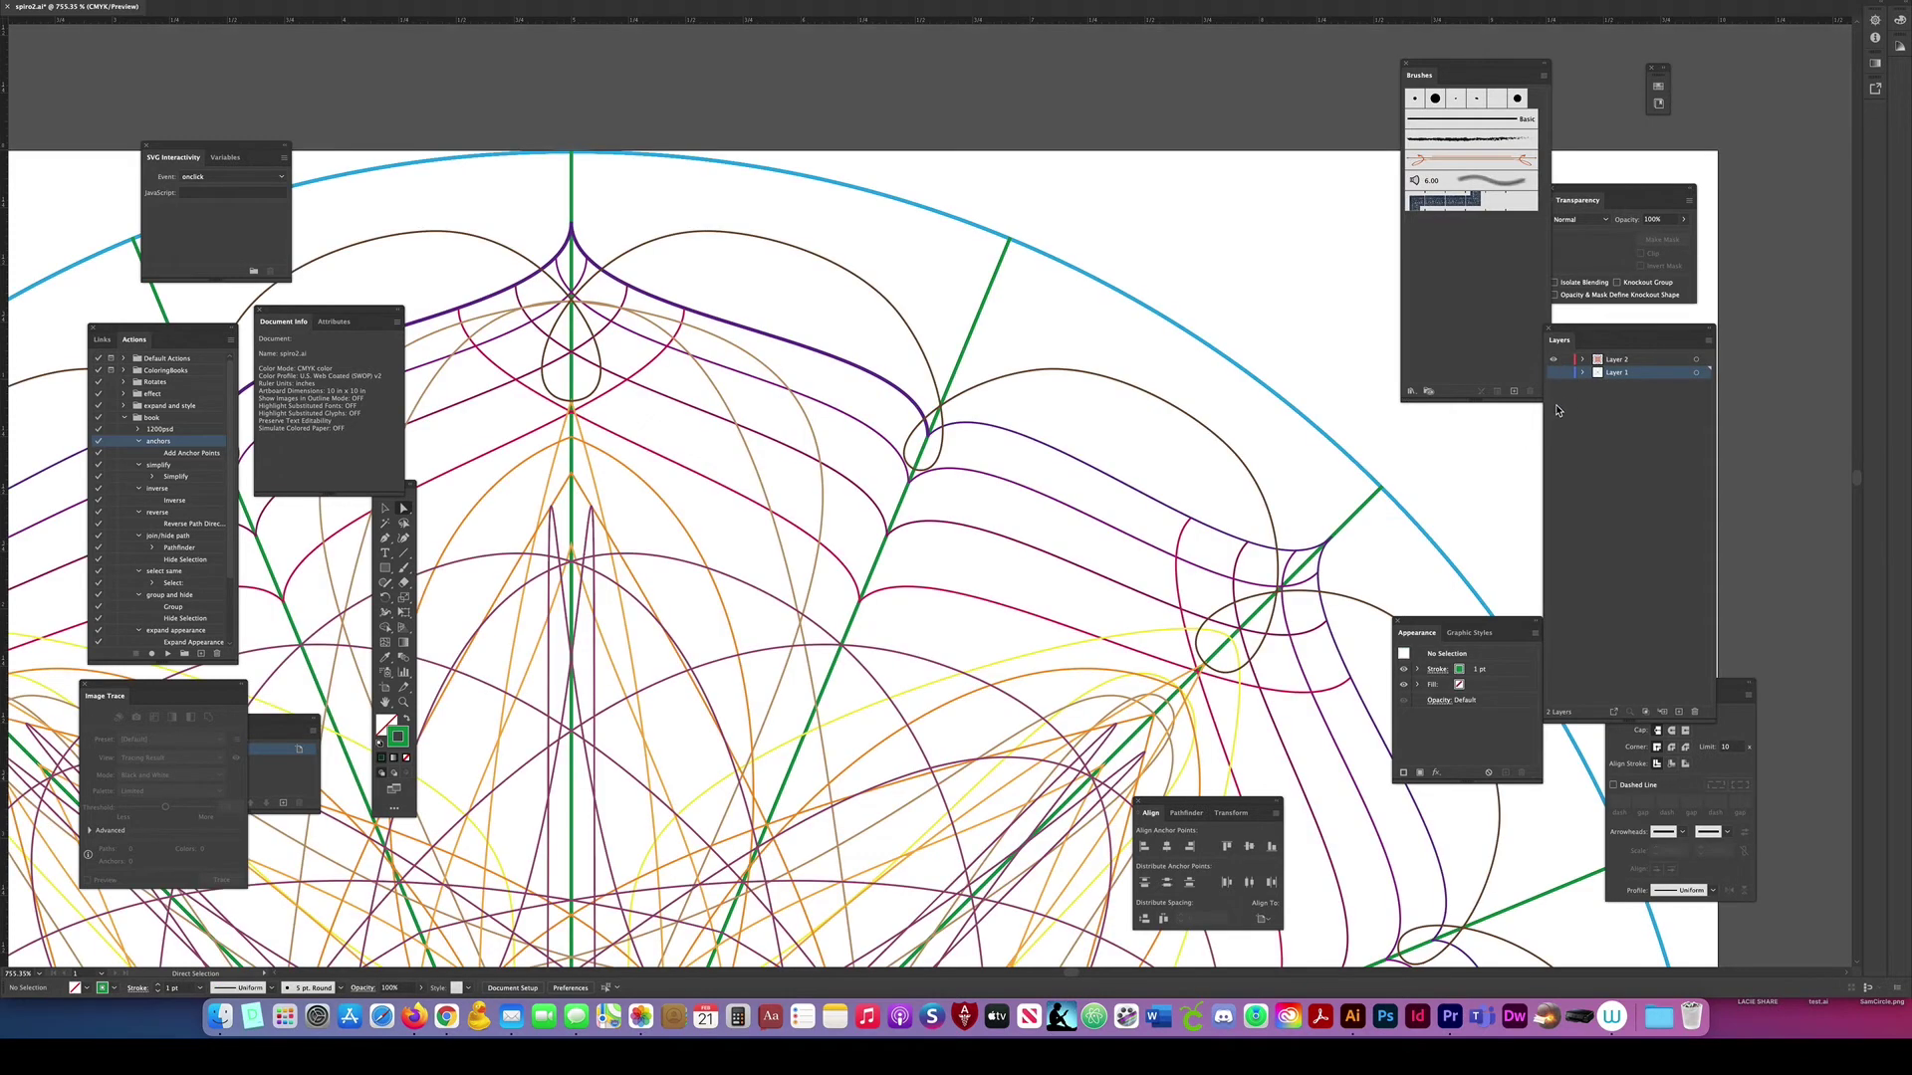
pyautogui.press('super+0')
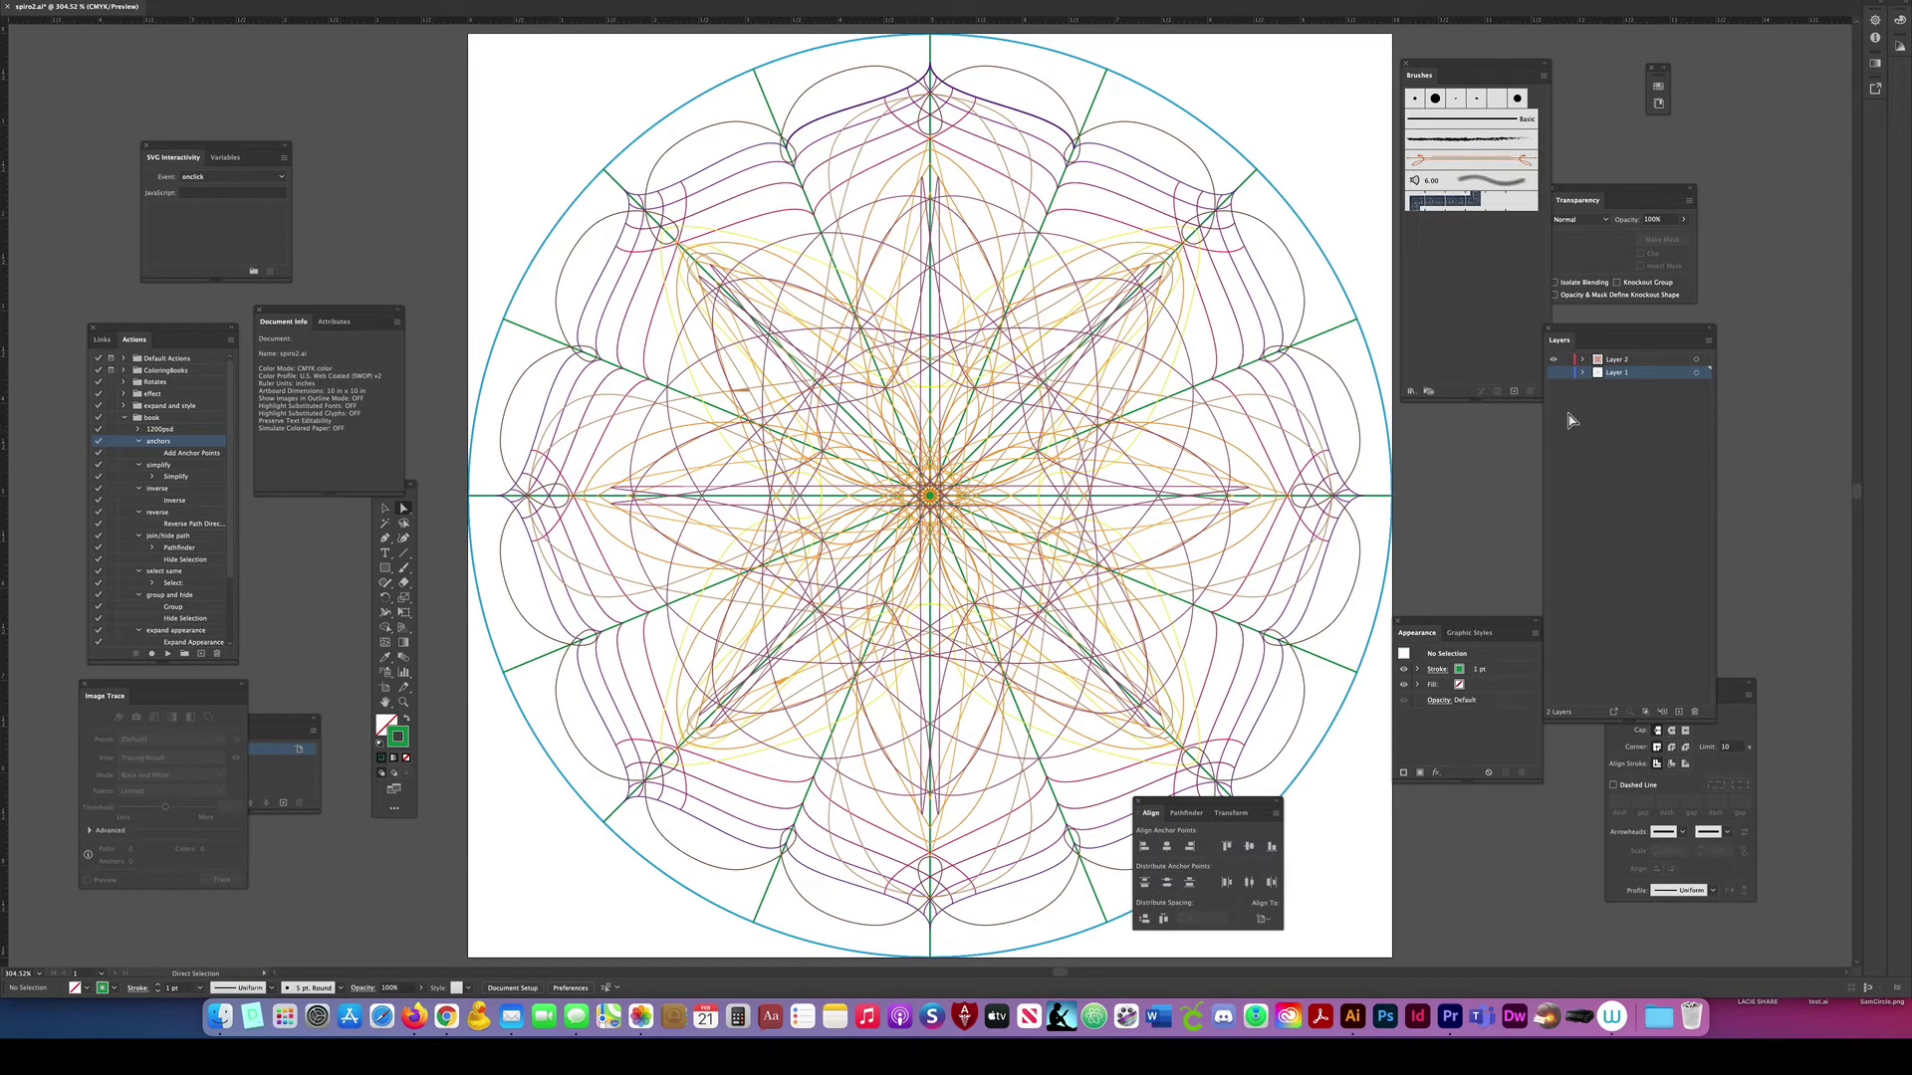
# Step: Hide the alignment grid and guides groups inside Layer 2 and move the Align panel off the artwork
pyautogui.click(1584, 361)
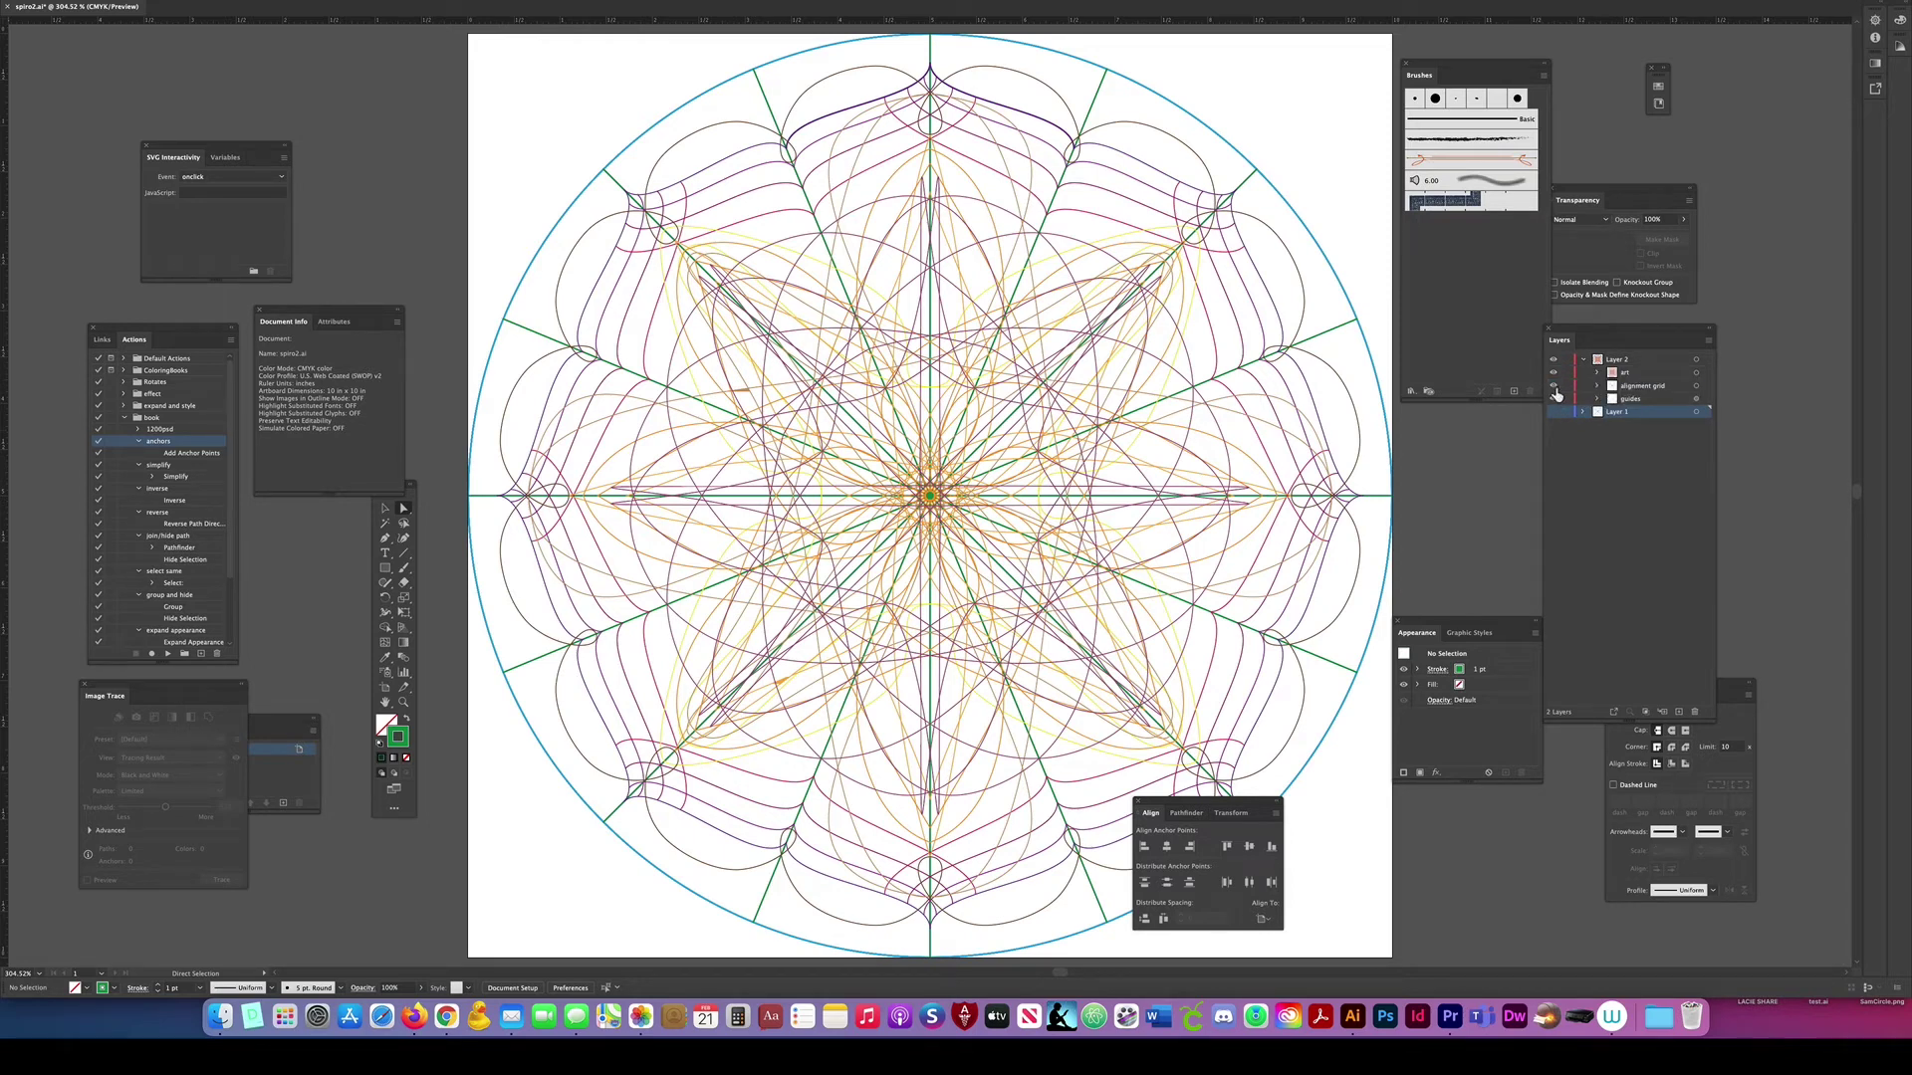
pyautogui.click(1555, 387)
pyautogui.click(1554, 399)
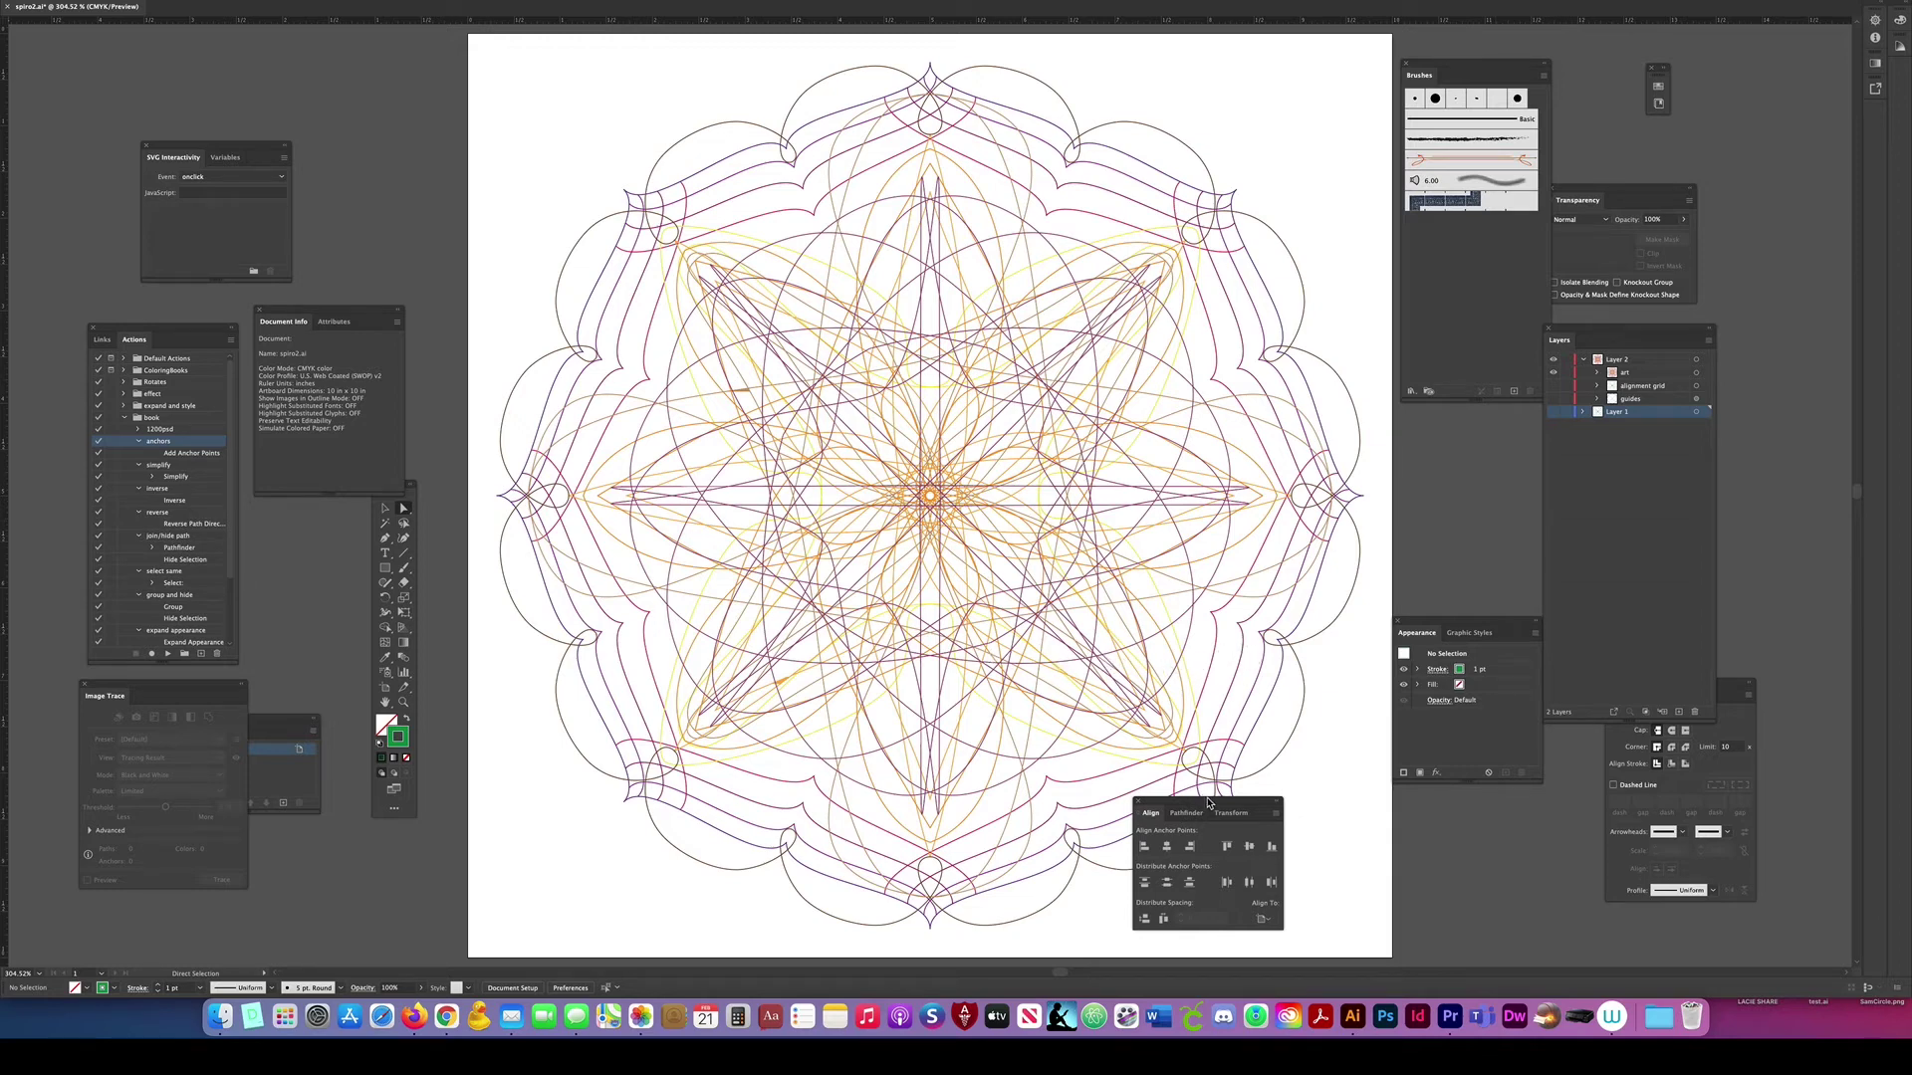
pyautogui.moveTo(1212, 802); pyautogui.dragTo(1491, 813)
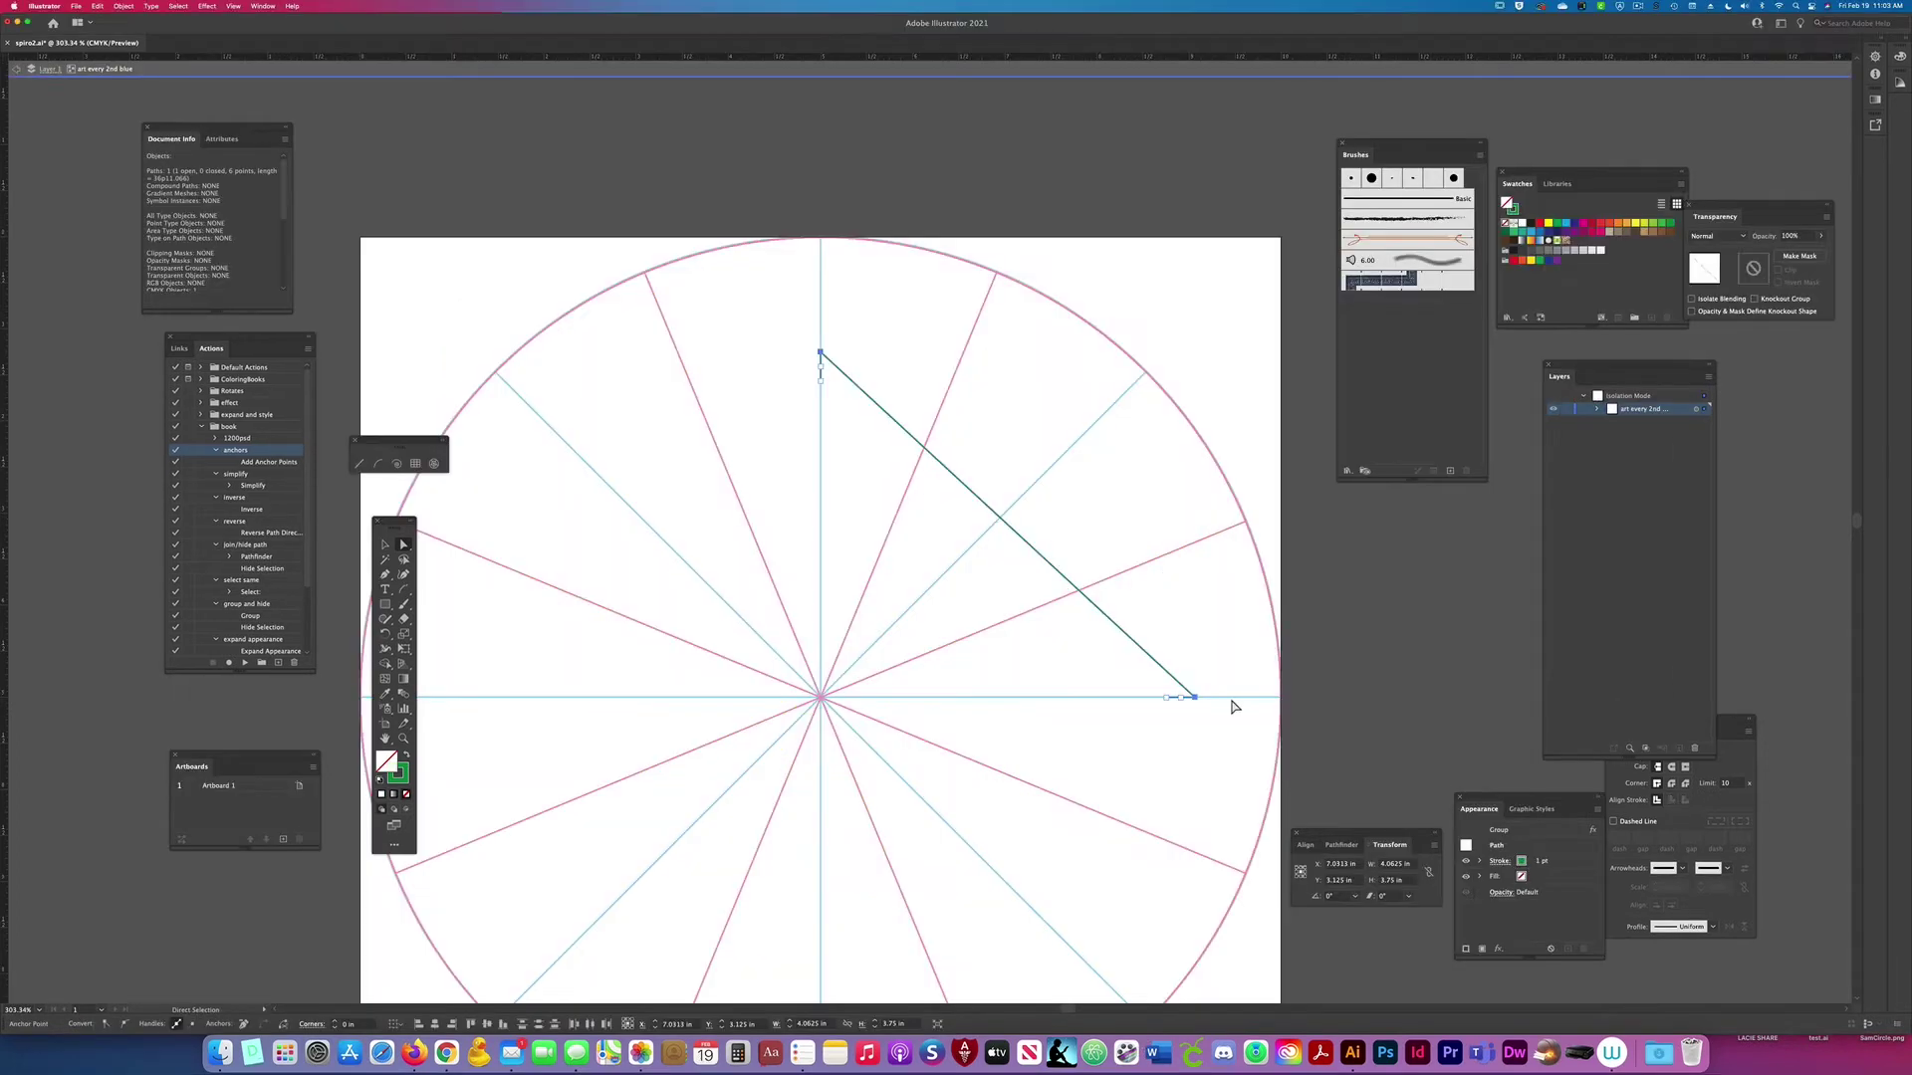
# Step: Pull direction handles out of both end anchors of the straight green line to bend it into an arc, and lasso the arc's anchors
pyautogui.hotkey('shift', 'c')
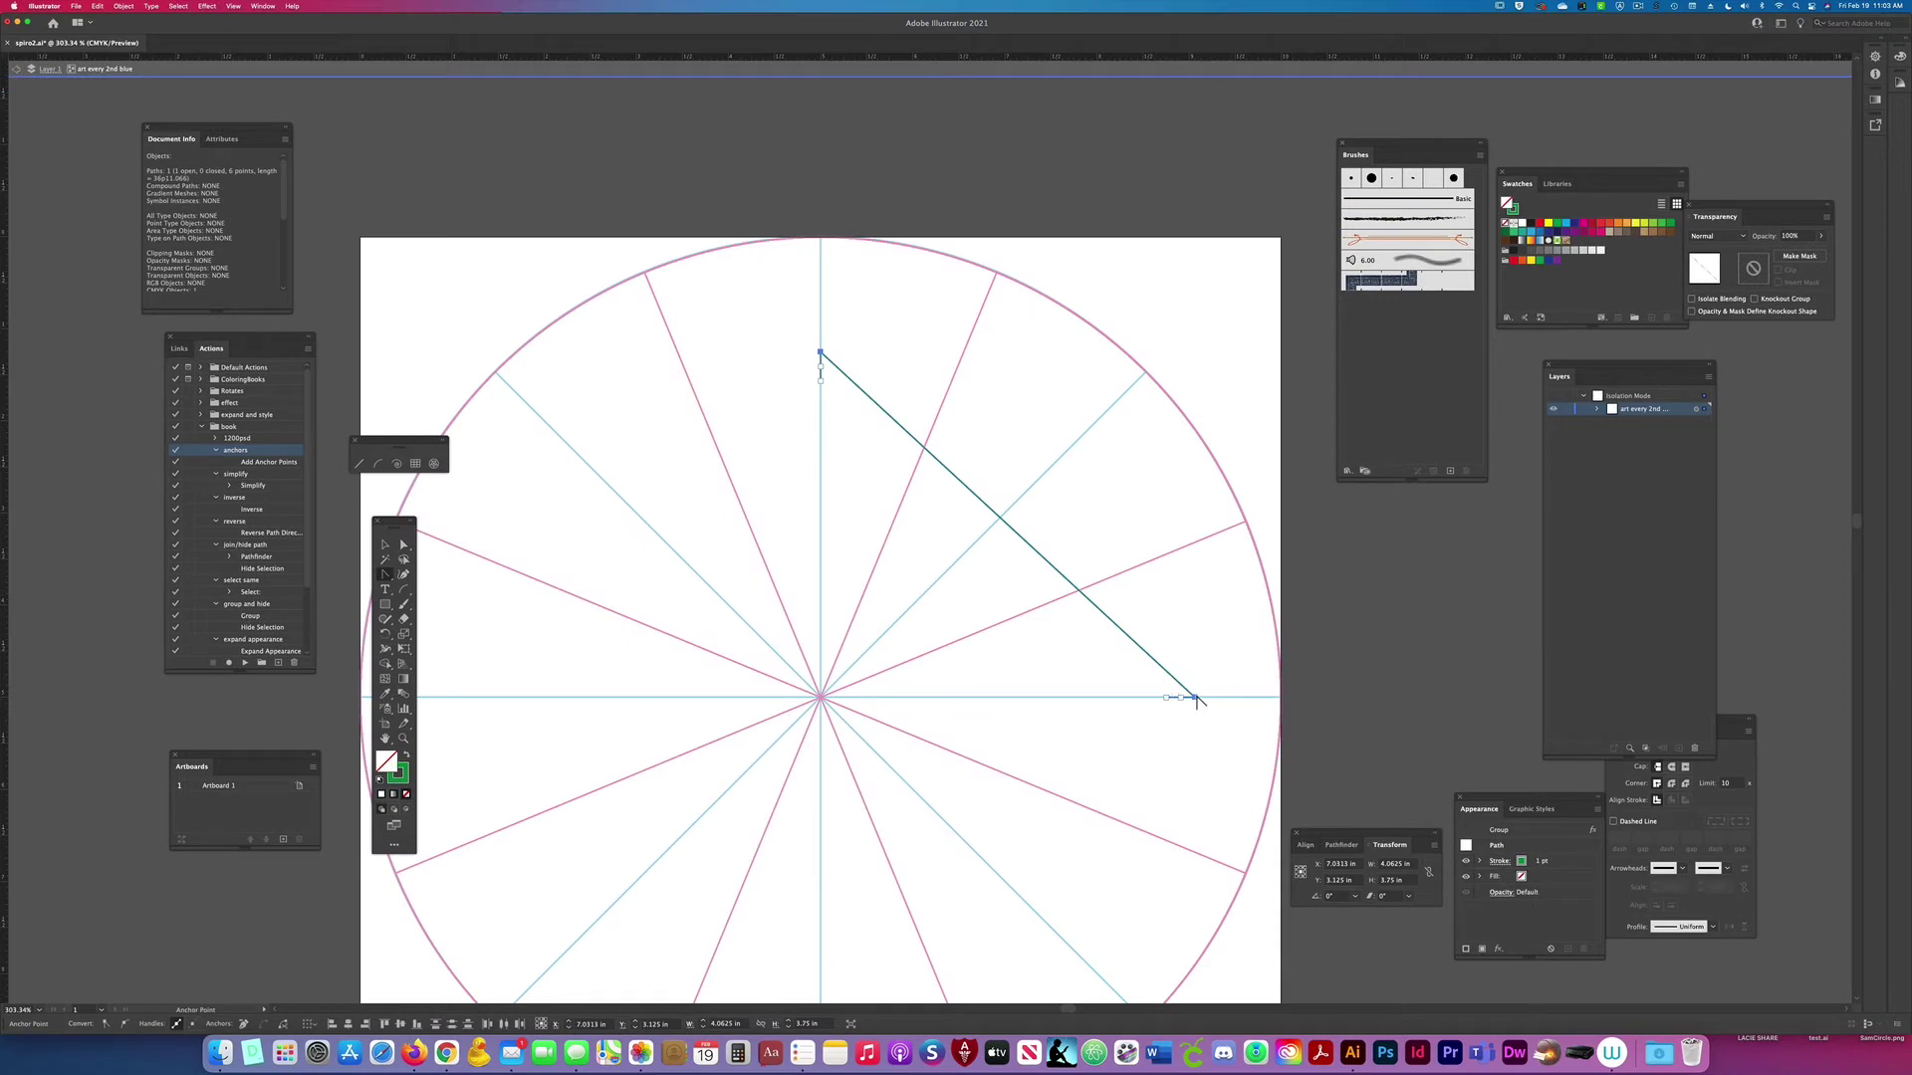
pyautogui.moveTo(1197, 700); pyautogui.dragTo(1187, 587)
pyautogui.moveTo(820, 353)
pyautogui.mouseDown()
pyautogui.moveTo(816, 402)
pyautogui.moveTo(704, 367)
pyautogui.mouseUp()
pyautogui.press('q')
pyautogui.moveTo(842, 368)
pyautogui.mouseDown()
pyautogui.moveTo(1065, 730)
pyautogui.moveTo(1140, 683)
pyautogui.moveTo(1198, 709)
pyautogui.mouseUp()
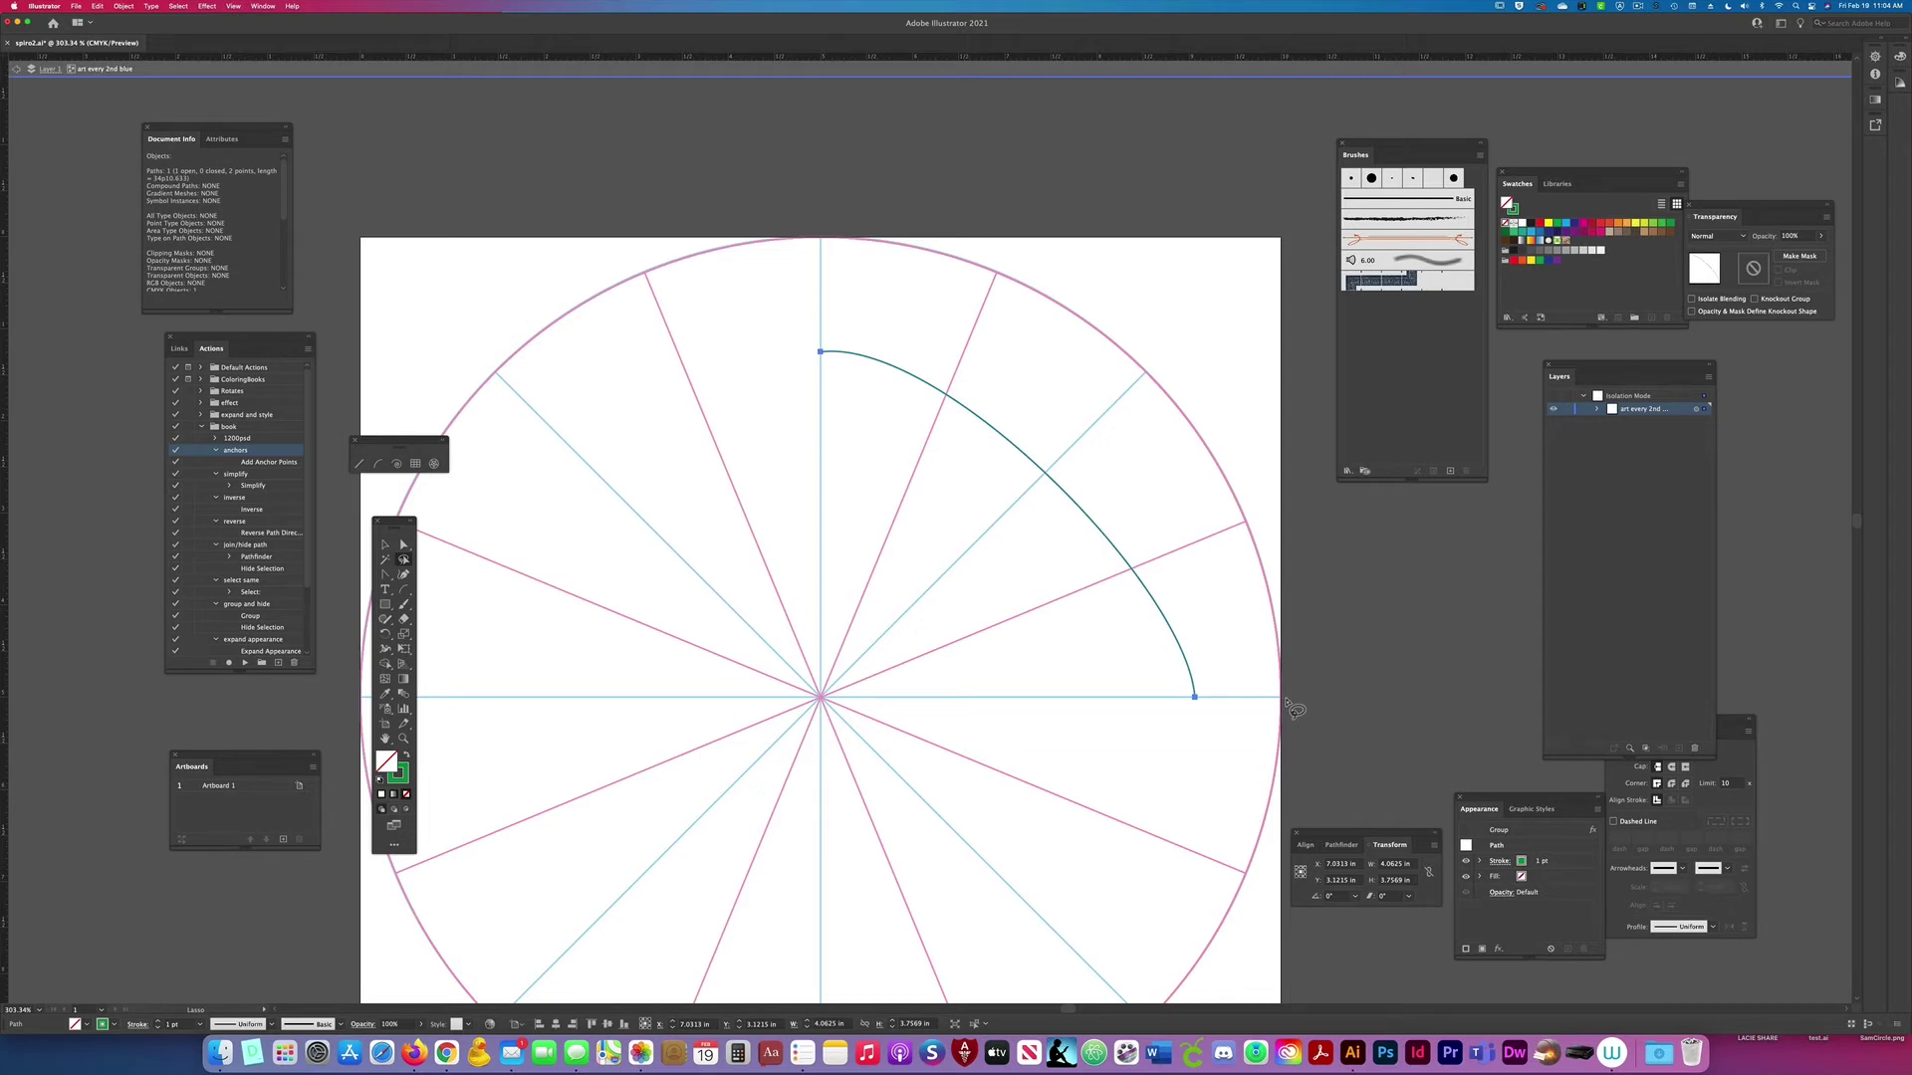
# Step: Edit the group's second Transform effect to repeat the arc on every second blue guide, and toggle the first Transform effect off and back on
pyautogui.scroll(-3, 1421, 547)
pyautogui.press('super+a')
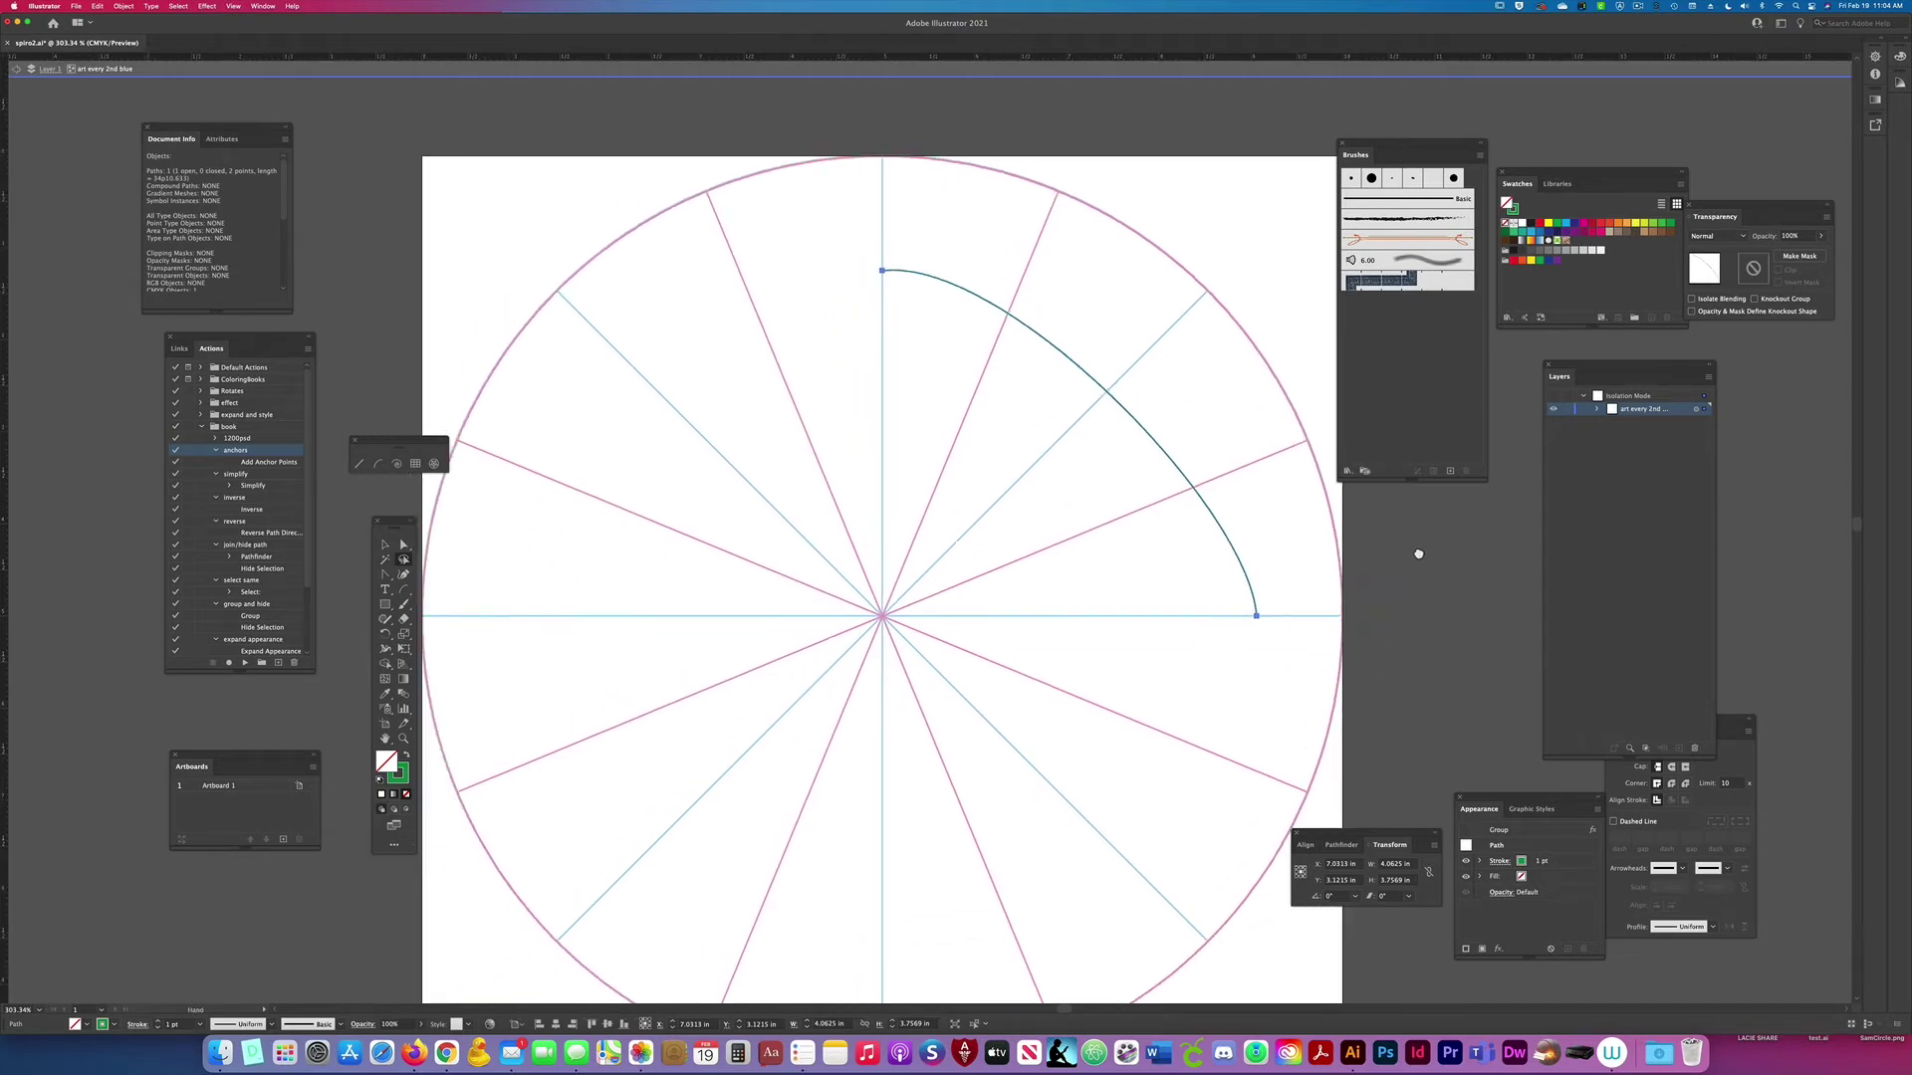
pyautogui.click(1499, 831)
pyautogui.click(1466, 862)
pyautogui.click(1466, 877)
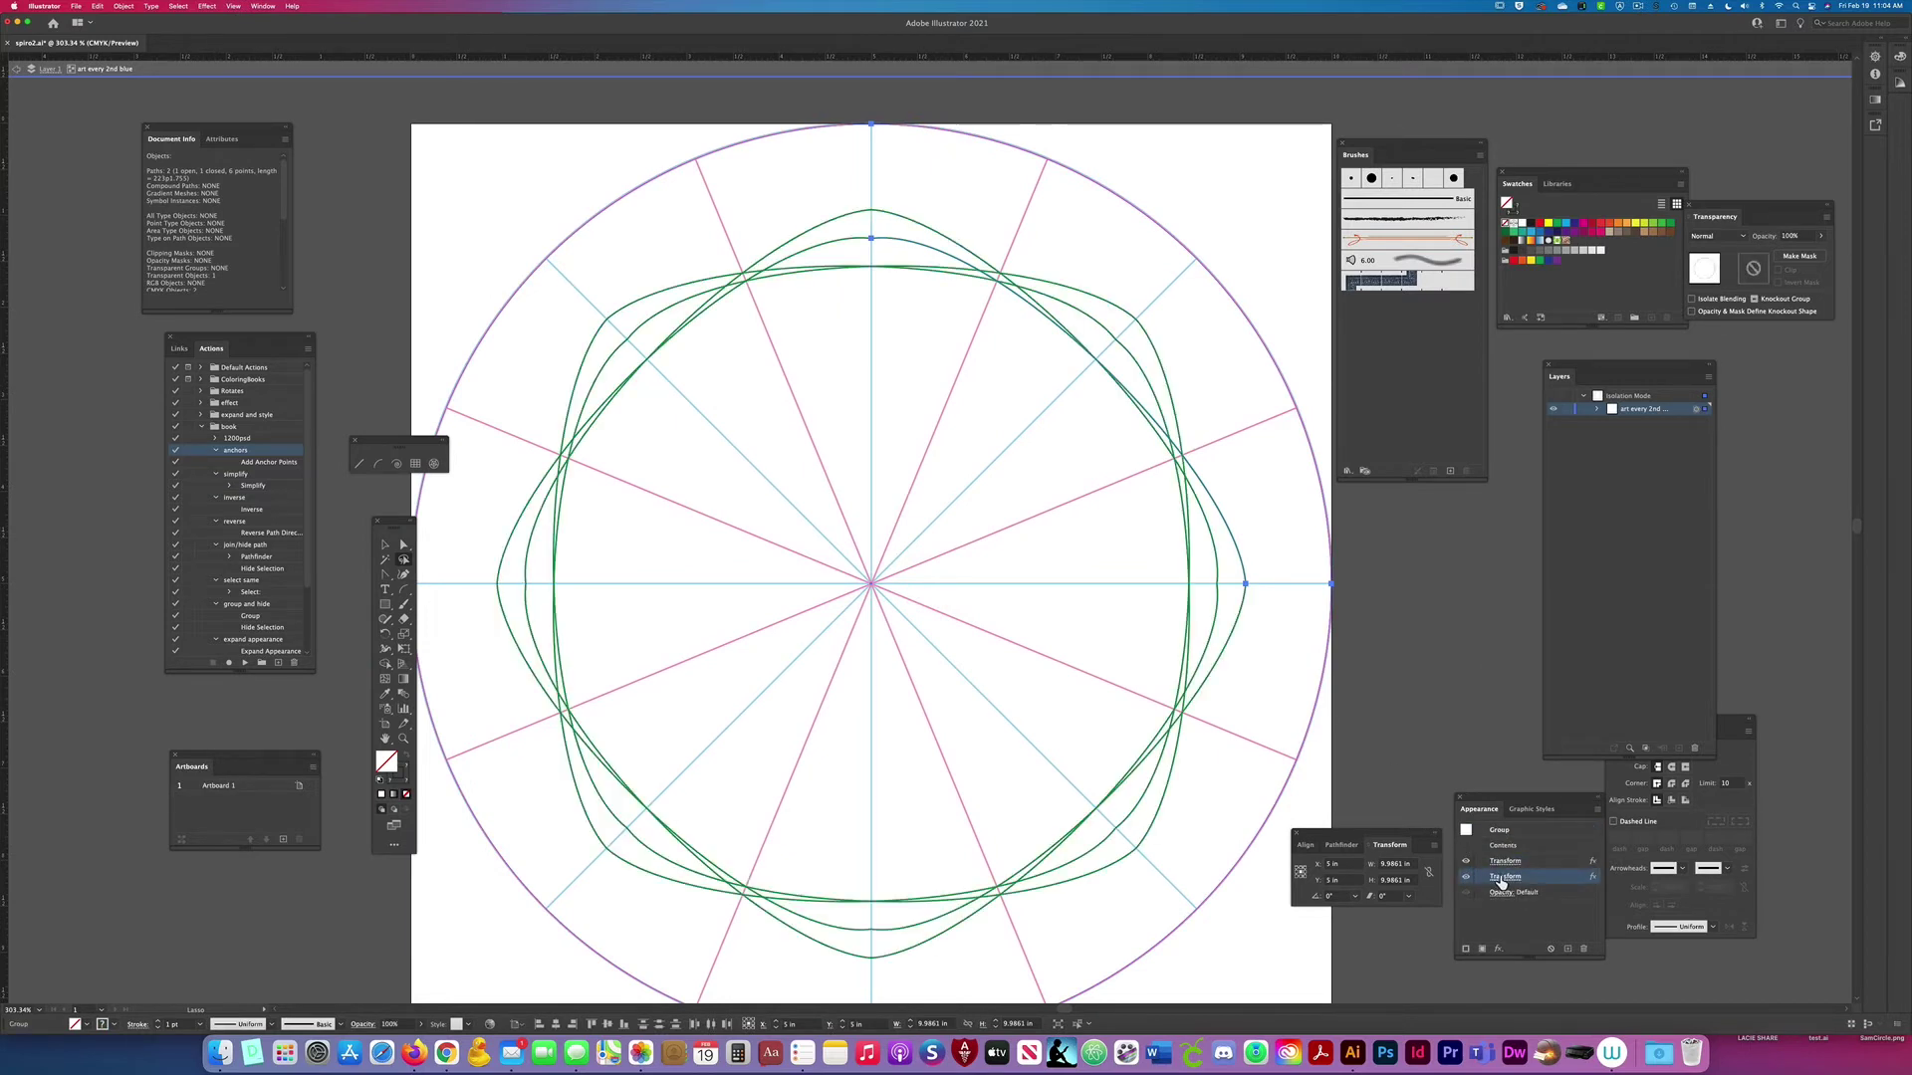
pyautogui.click(1503, 877)
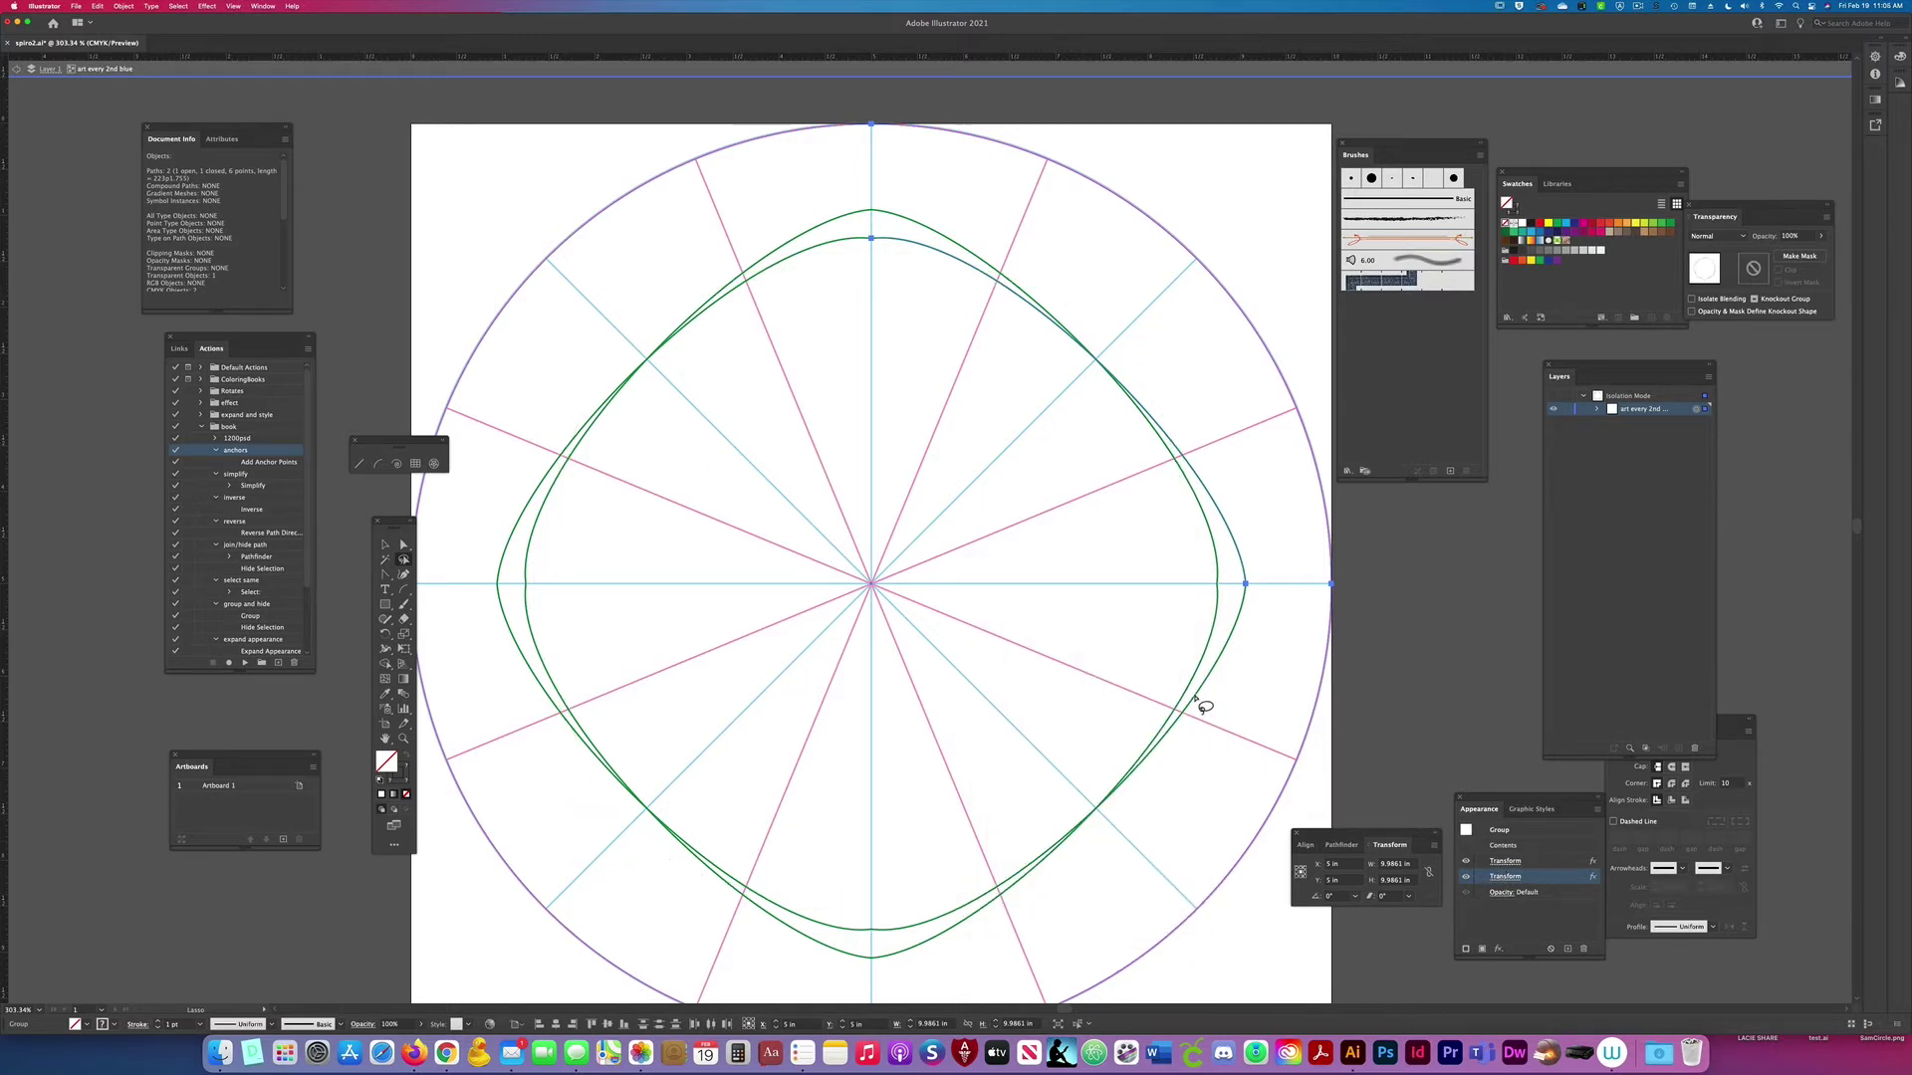
pyautogui.click(1466, 861)
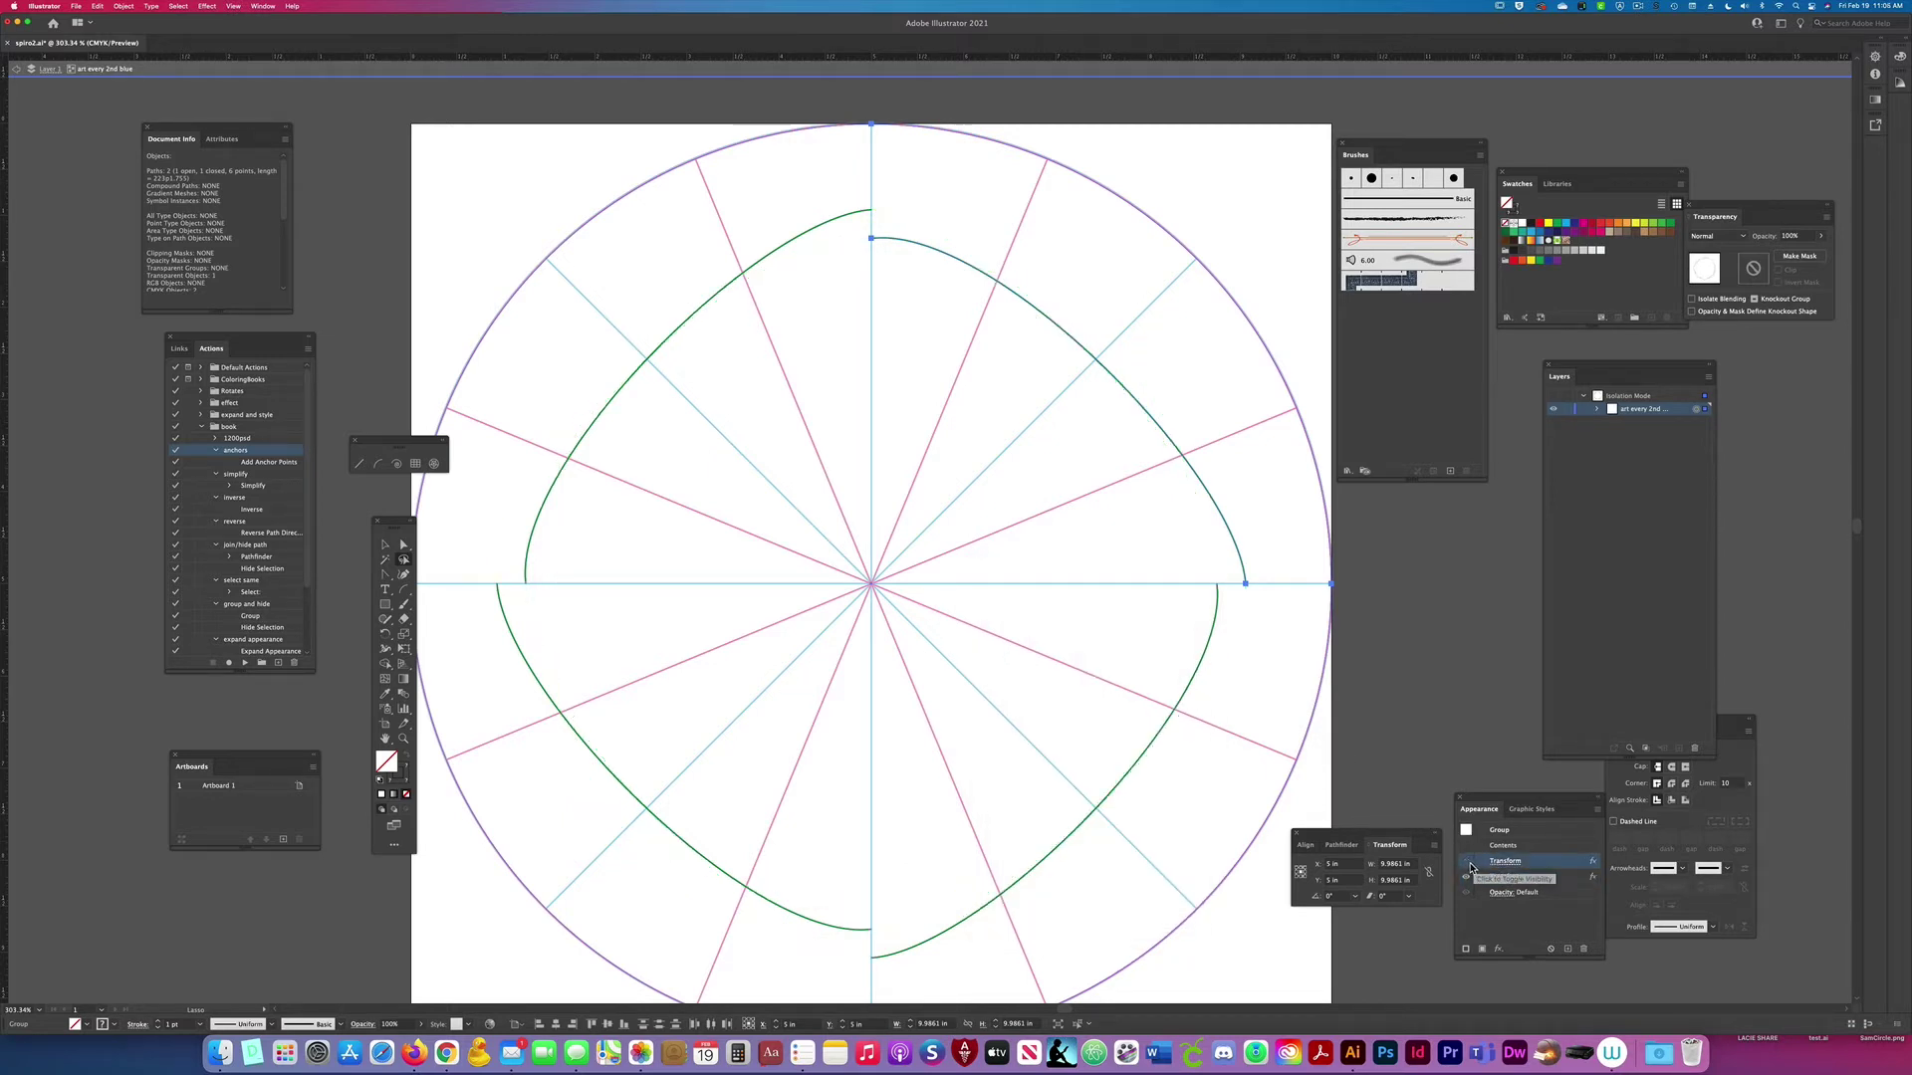
pyautogui.press('super+z')
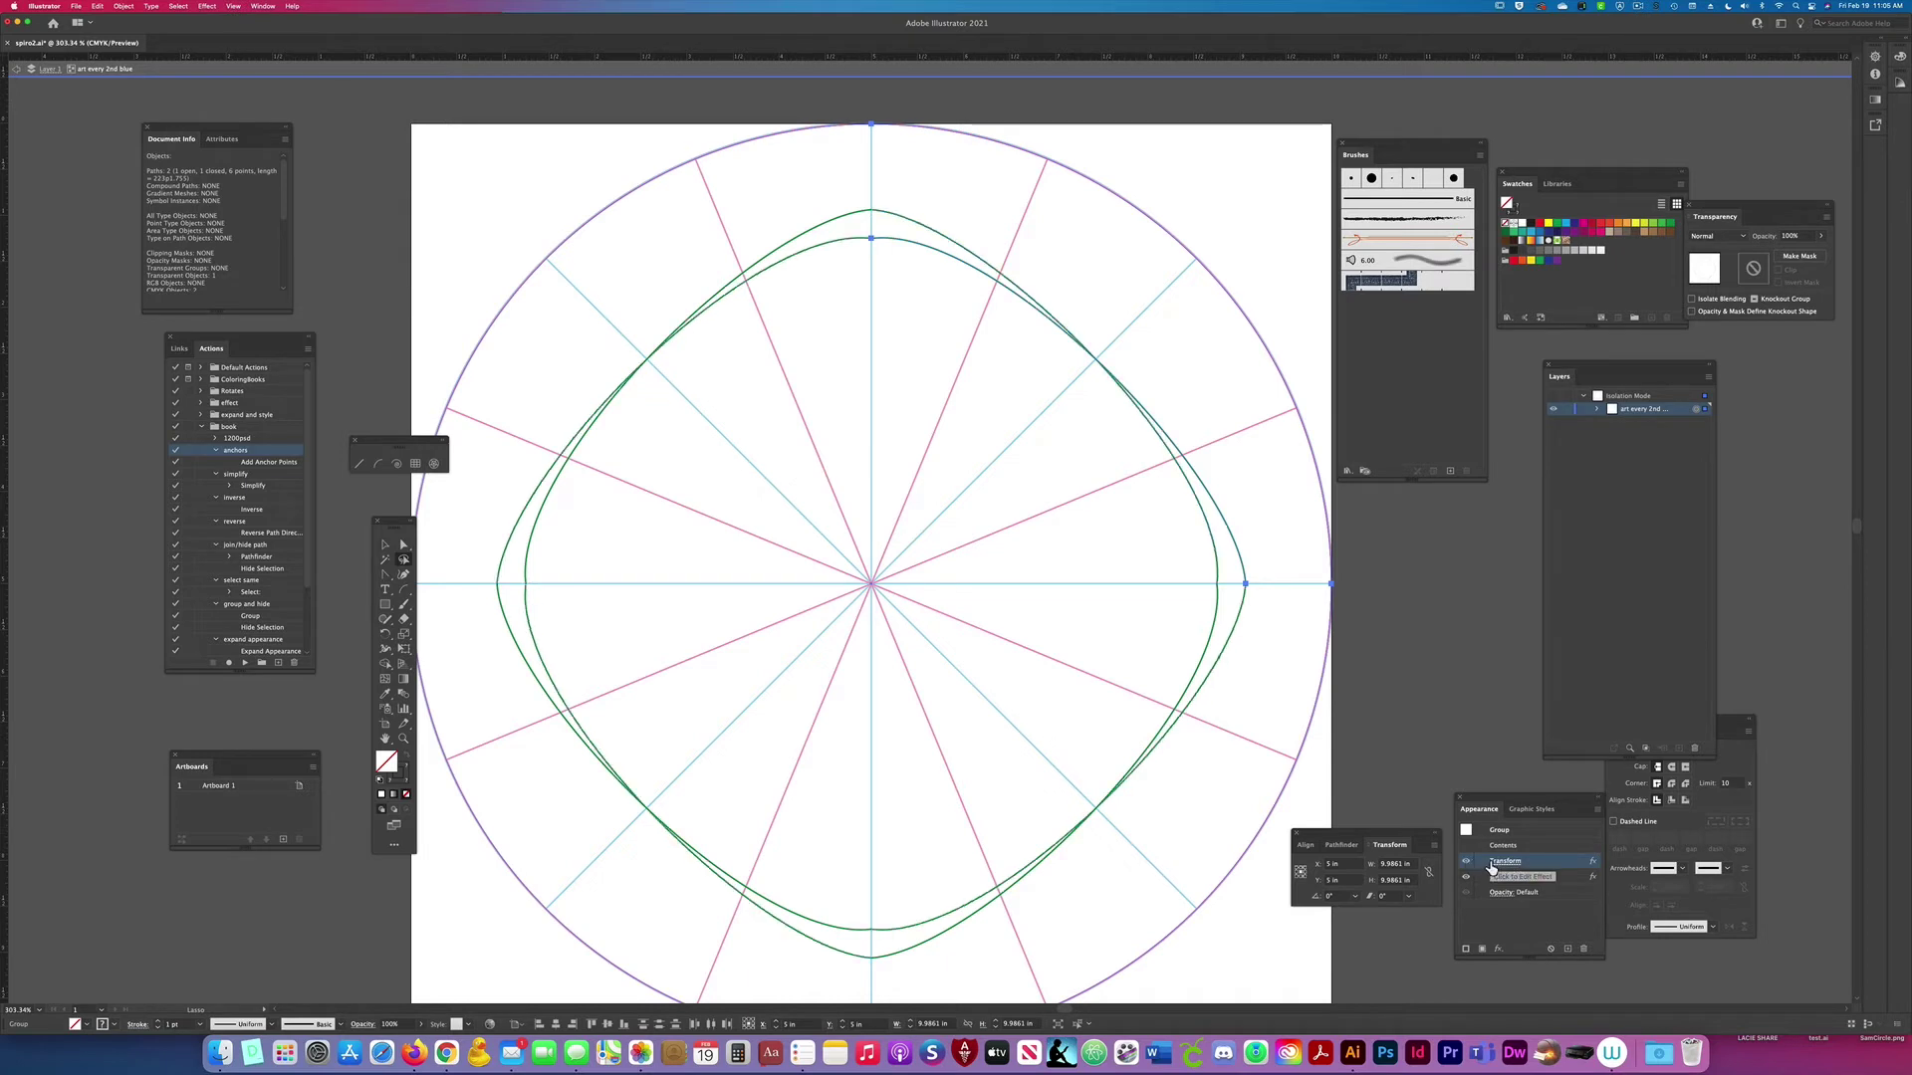
# Step: Move the arc's middle anchor inward along the diagonal blue guide towards the centre
pyautogui.press('a')
pyautogui.click(1101, 377)
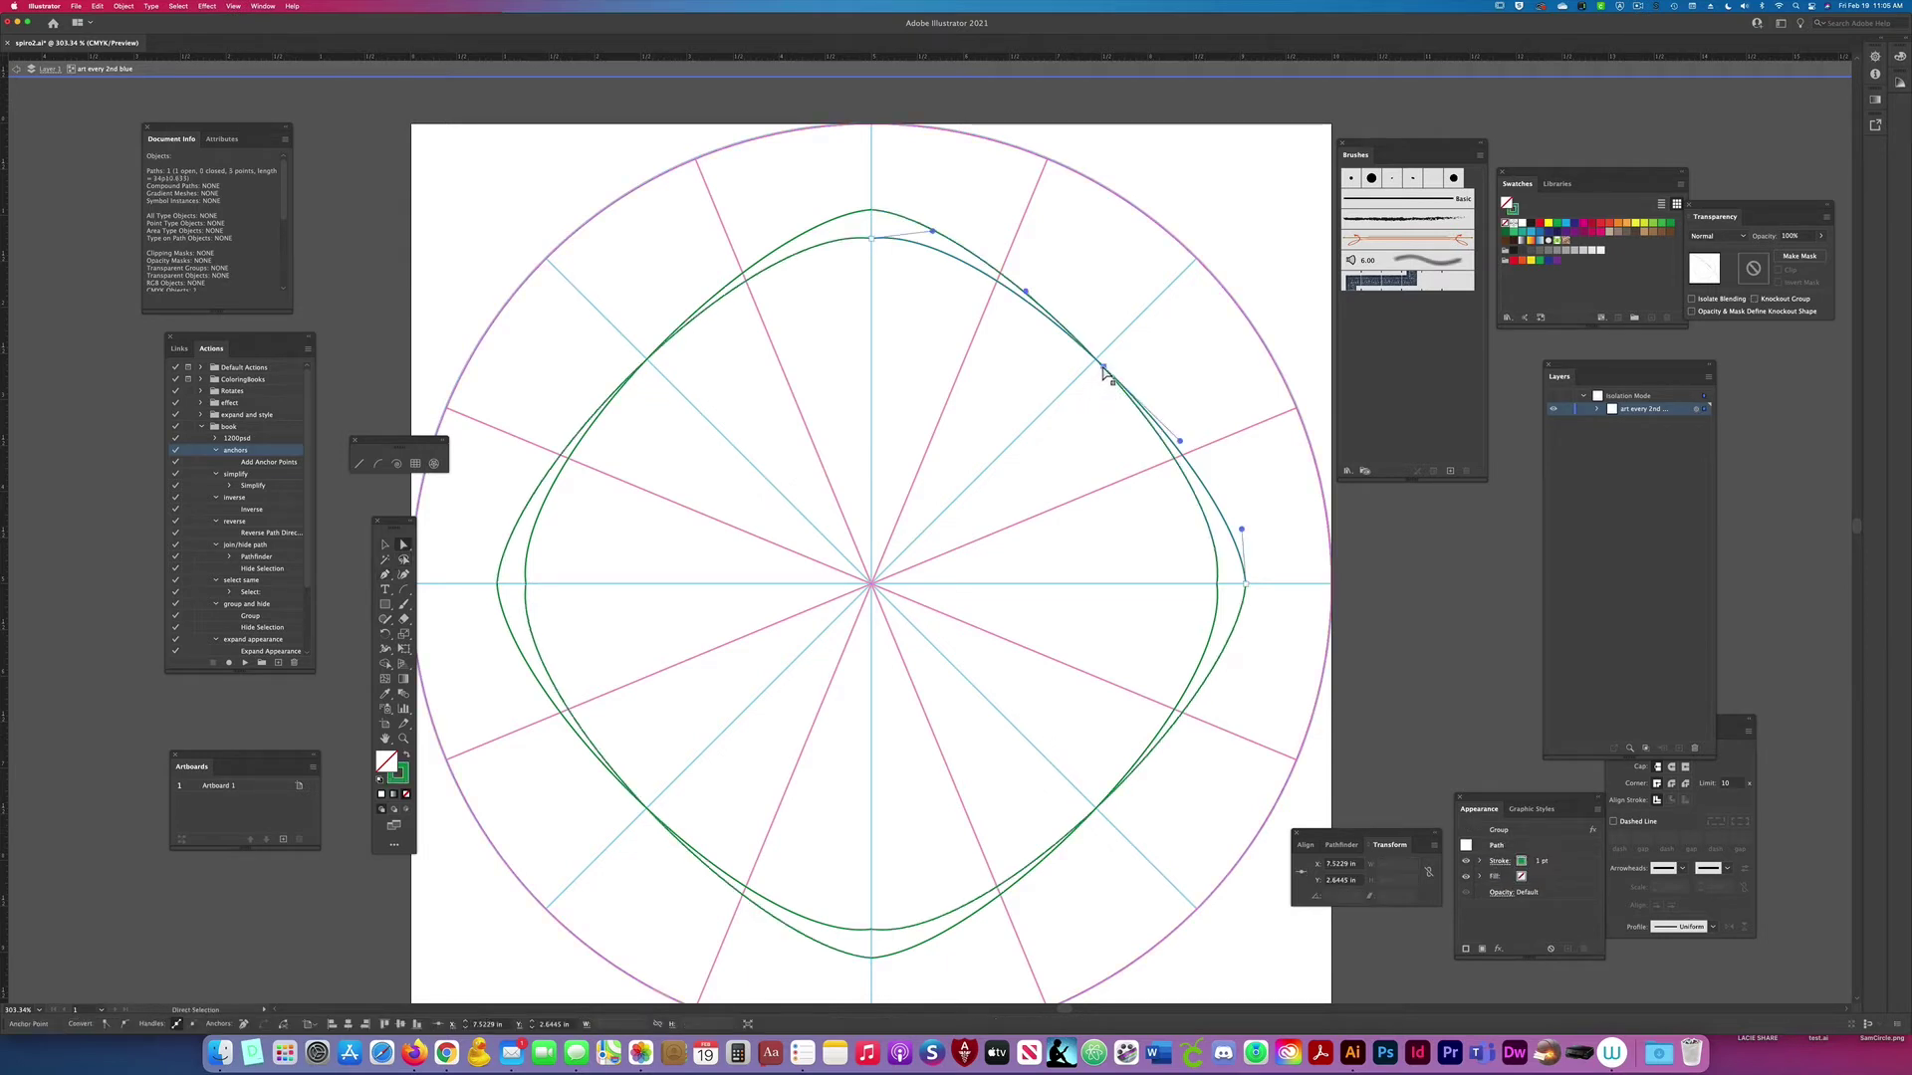
pyautogui.moveTo(1102, 379); pyautogui.dragTo(950, 509)
# Step: Add an anchor on the source curve's horizontal arm and move it up and outward to form a wider petal
pyautogui.press('p')
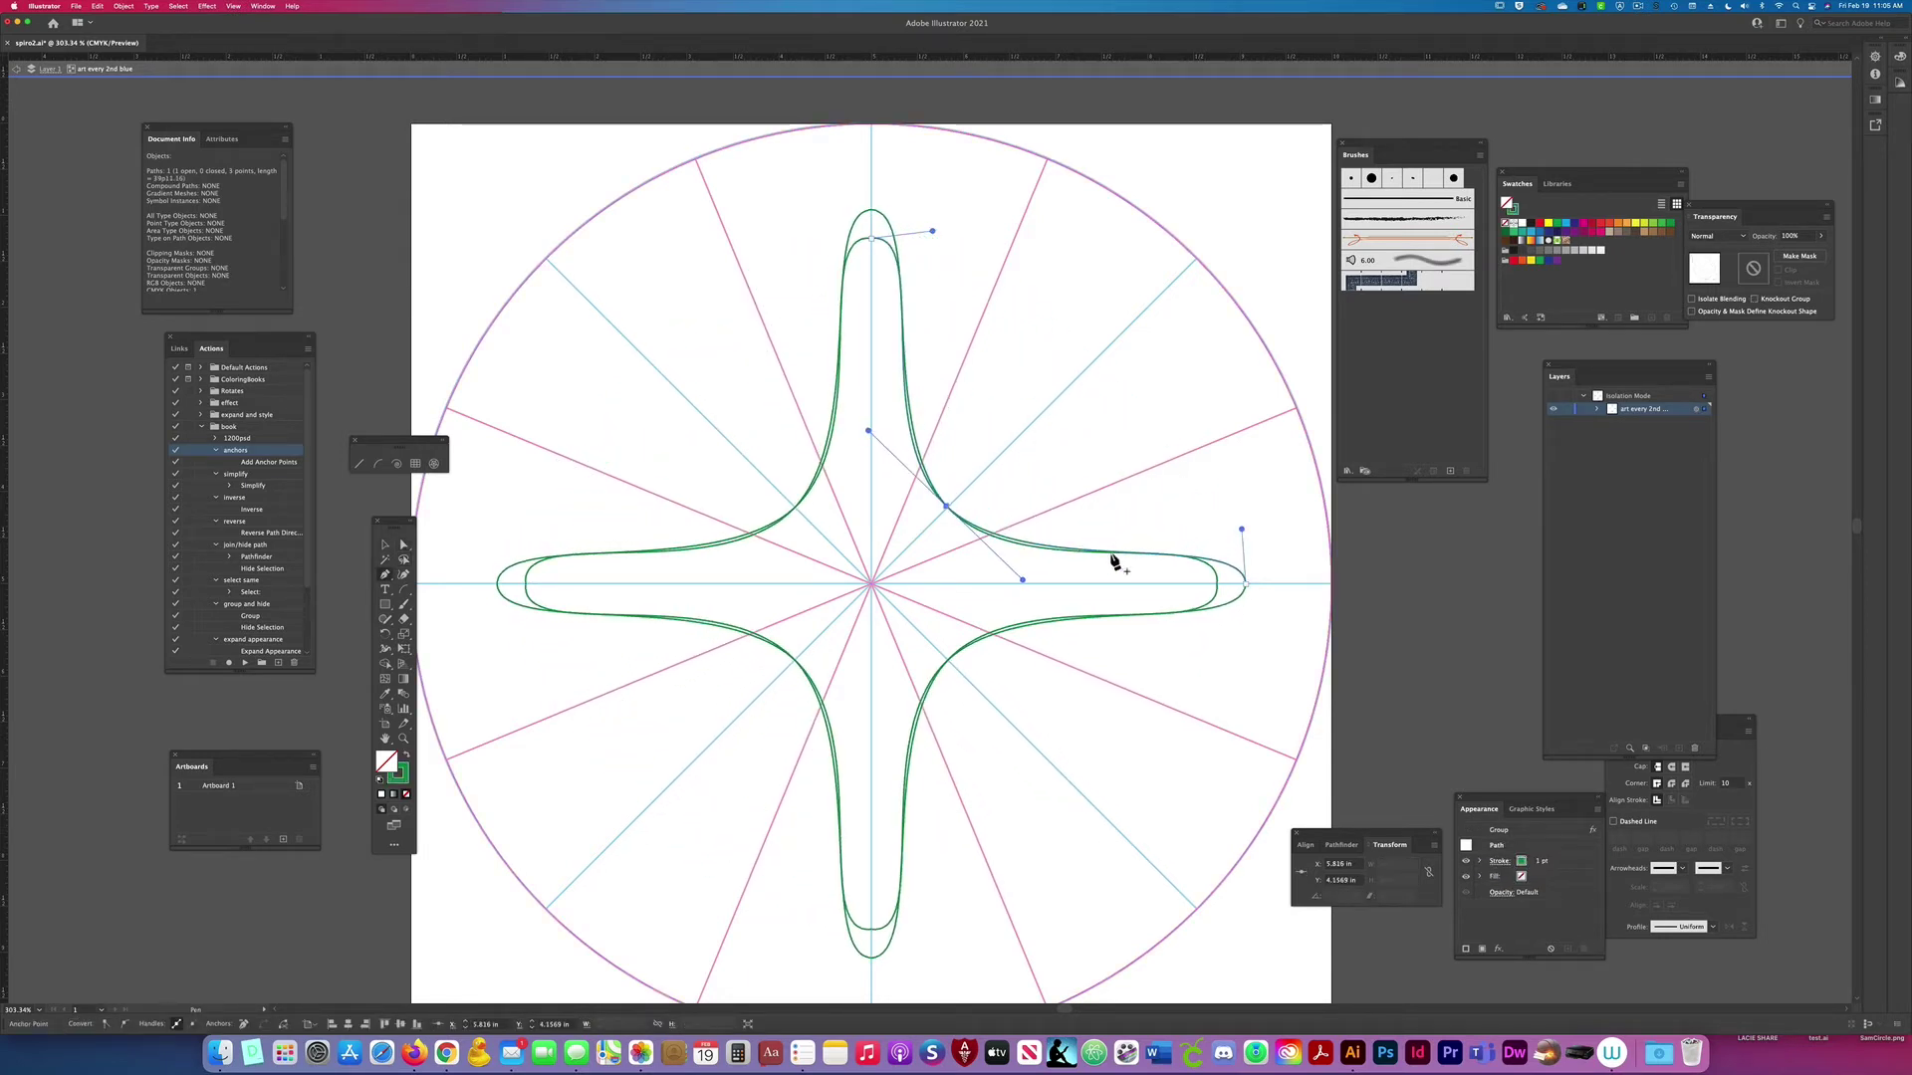
pyautogui.click(1106, 551)
pyautogui.click(1108, 554)
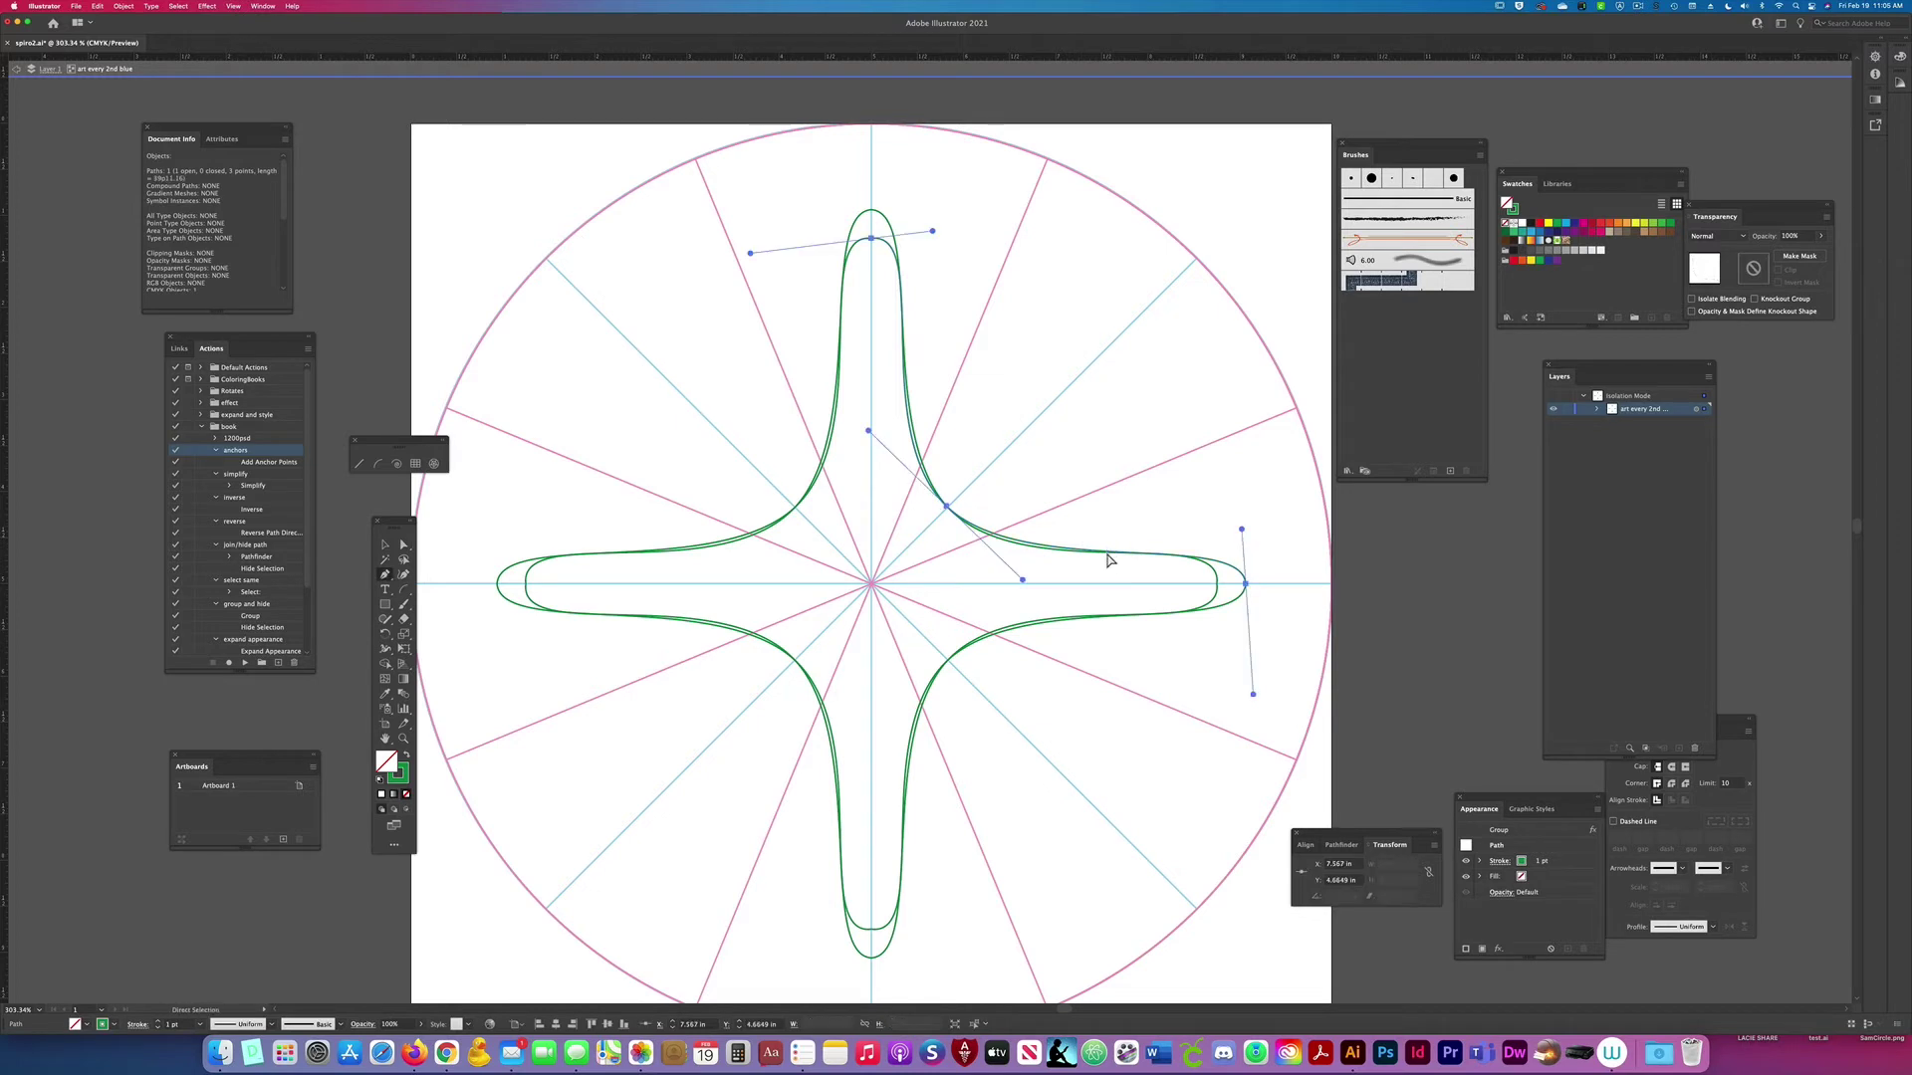
pyautogui.press('a')
pyautogui.moveTo(1106, 553); pyautogui.dragTo(1056, 491)
pyautogui.click(1093, 623)
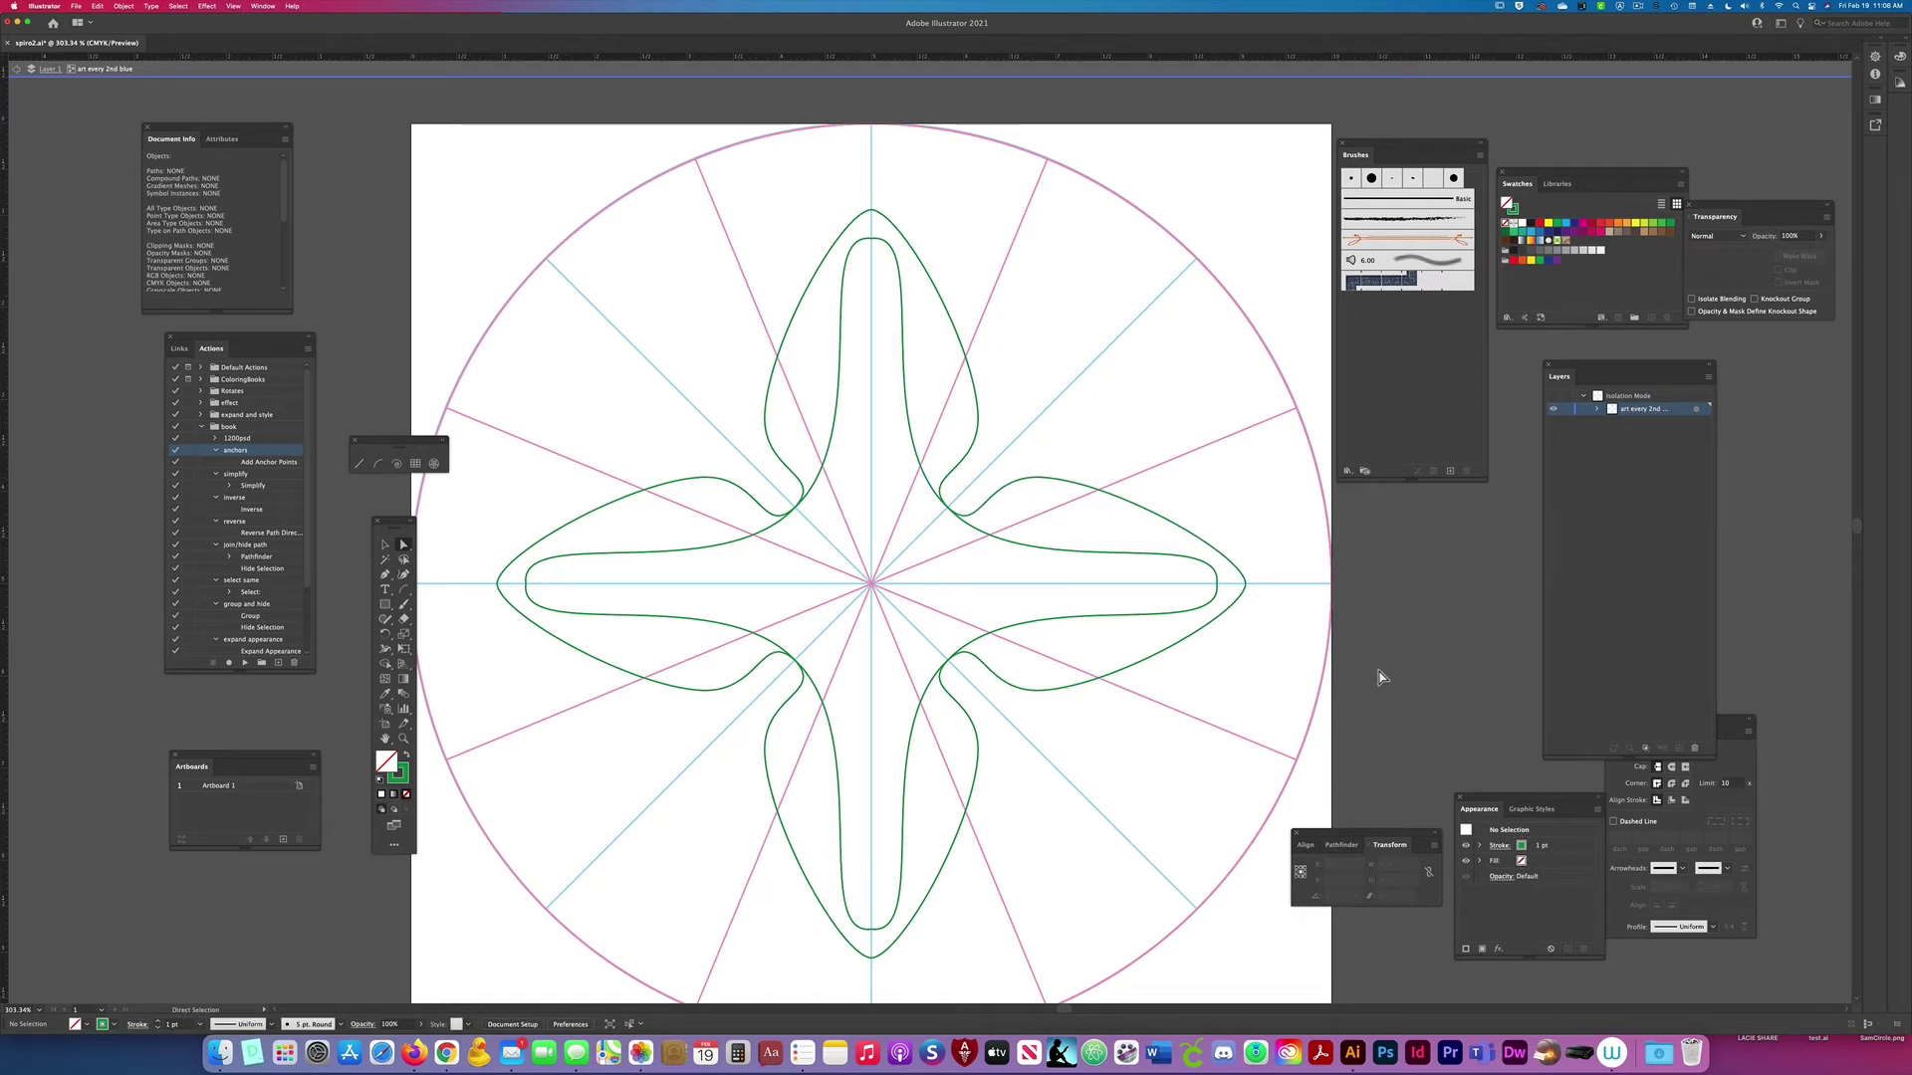
# Step: Leave isolation mode, save the document, and hide the guides pink and guides blue groups
pyautogui.press('Escape')
pyautogui.press('super+s')
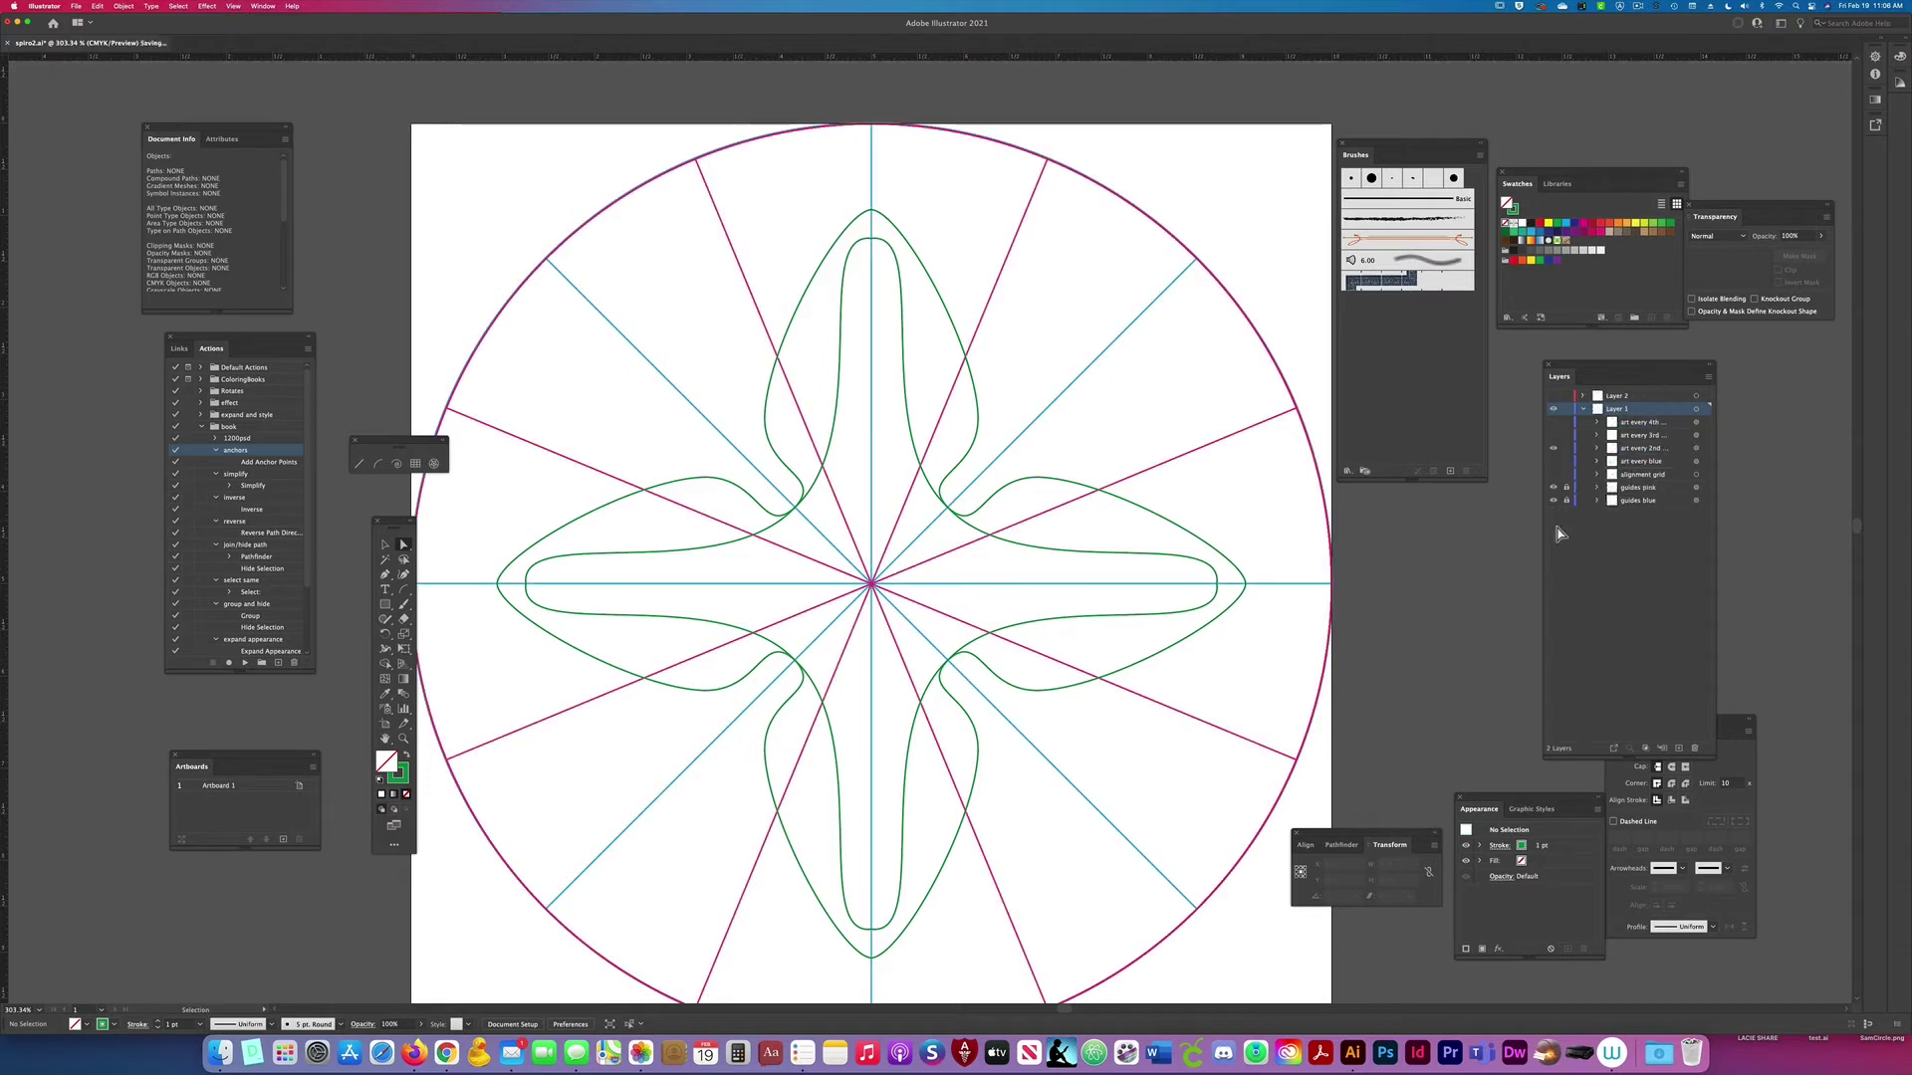
pyautogui.moveTo(1554, 487); pyautogui.dragTo(1554, 500)
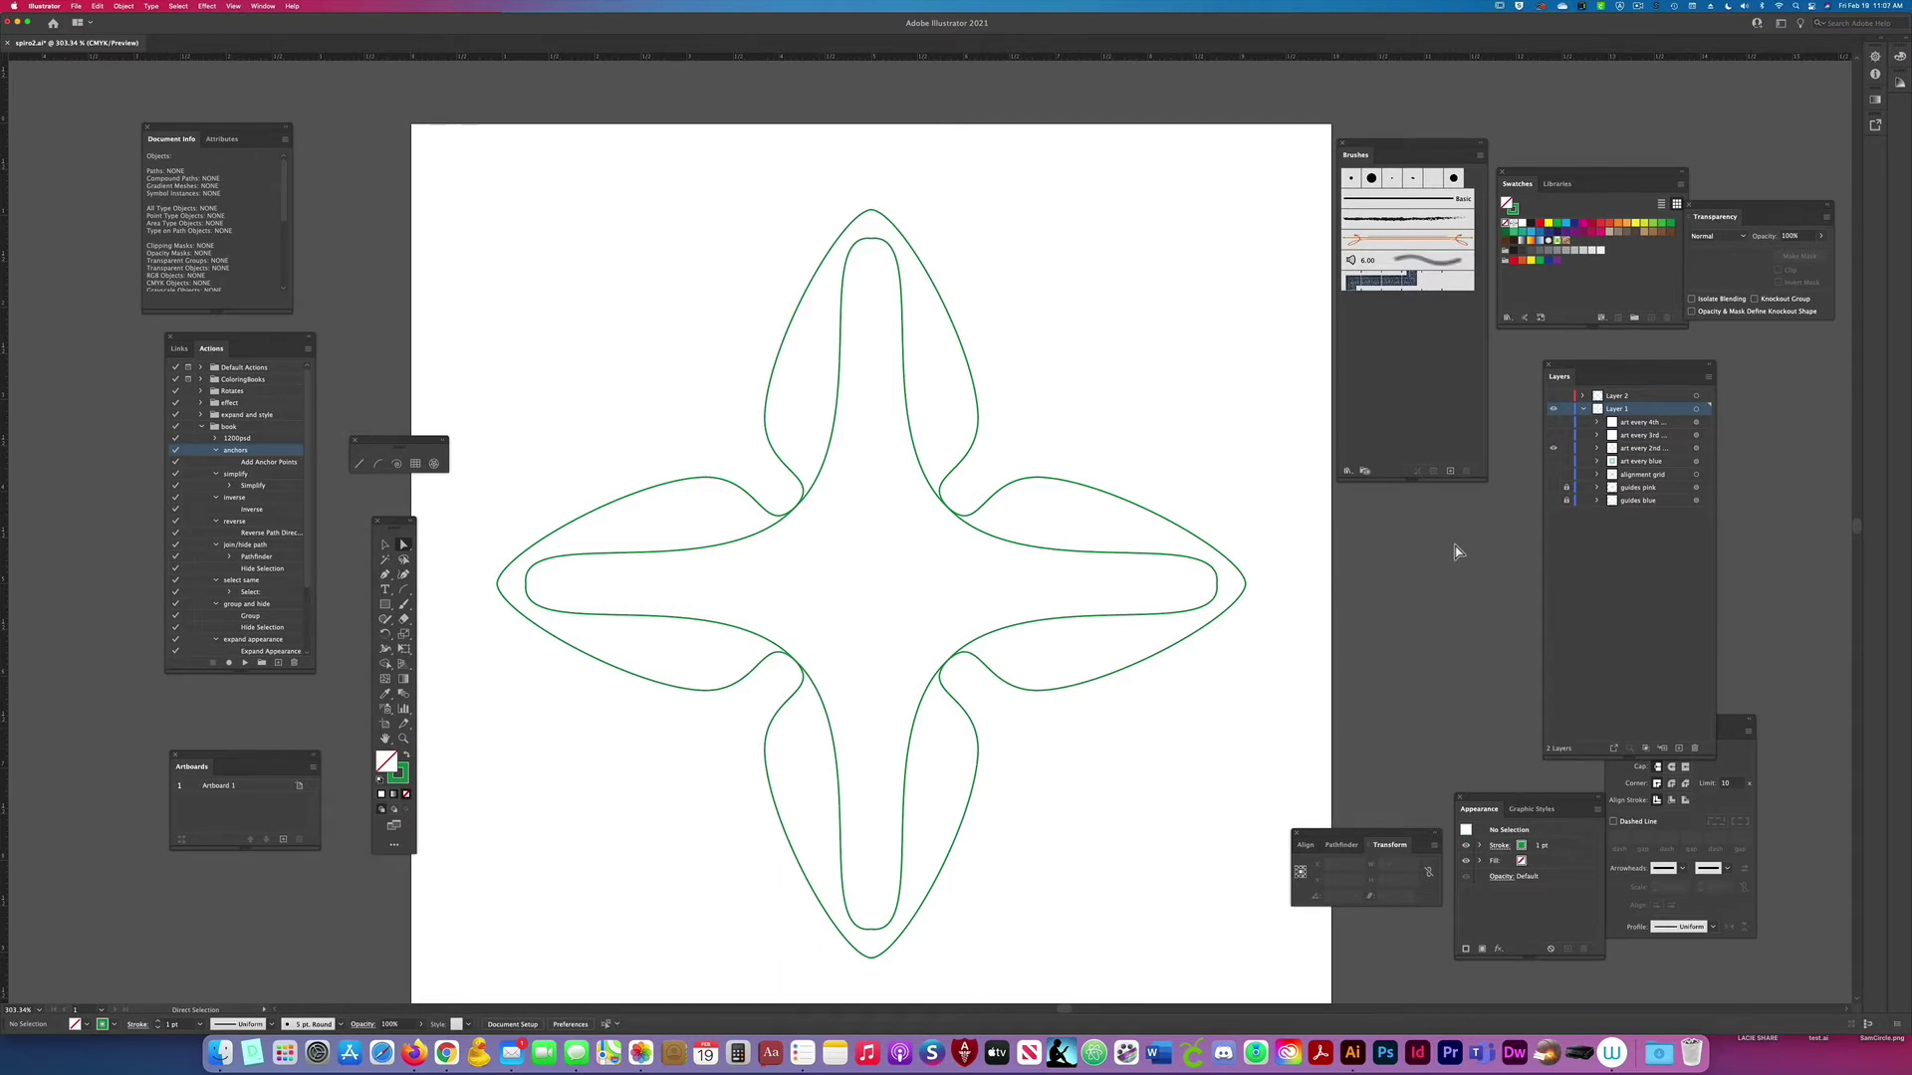
# Step: Adjust the direction handles of the source curve's end anchors on the vertical and horizontal axes to refine the petal tips
pyautogui.click(1696, 449)
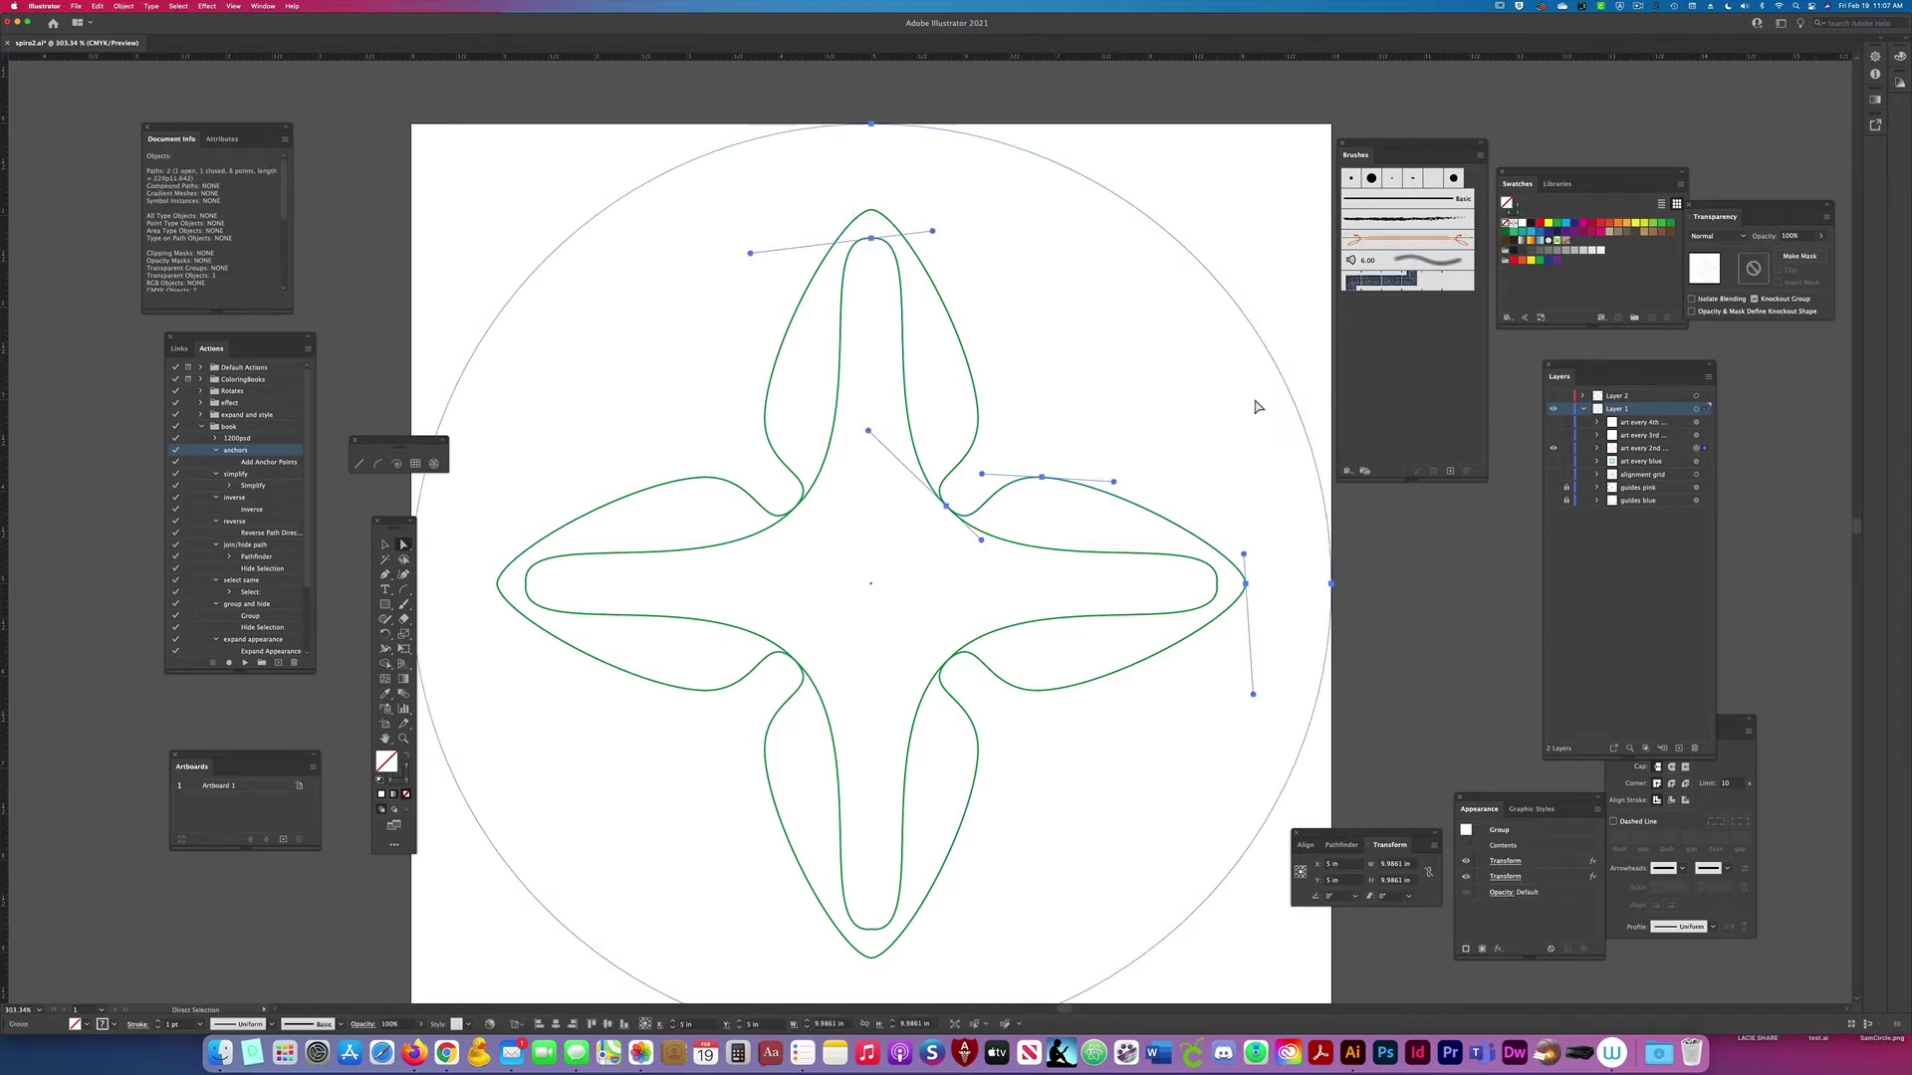
pyautogui.click(934, 234)
pyautogui.click(871, 240)
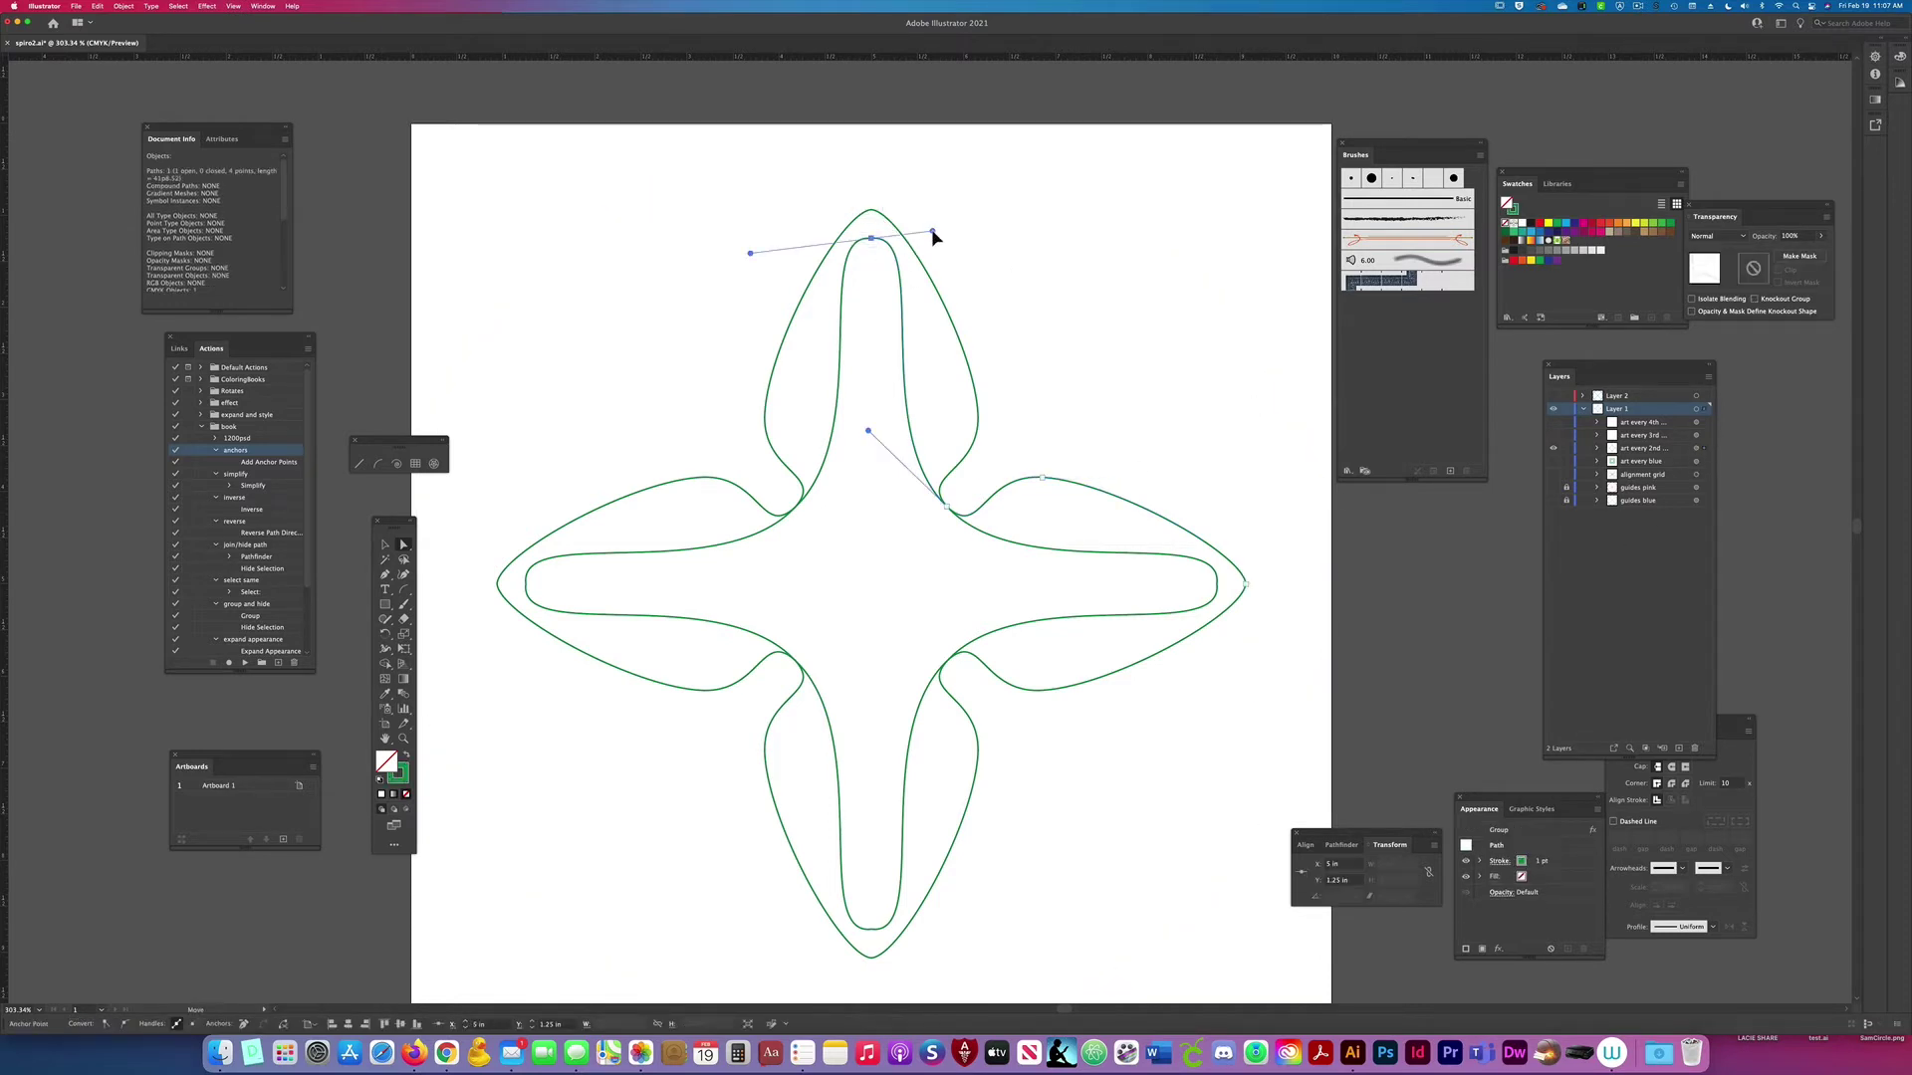
pyautogui.moveTo(935, 238)
pyautogui.mouseDown()
pyautogui.moveTo(946, 270)
pyautogui.moveTo(956, 248)
pyautogui.moveTo(930, 243)
pyautogui.mouseUp()
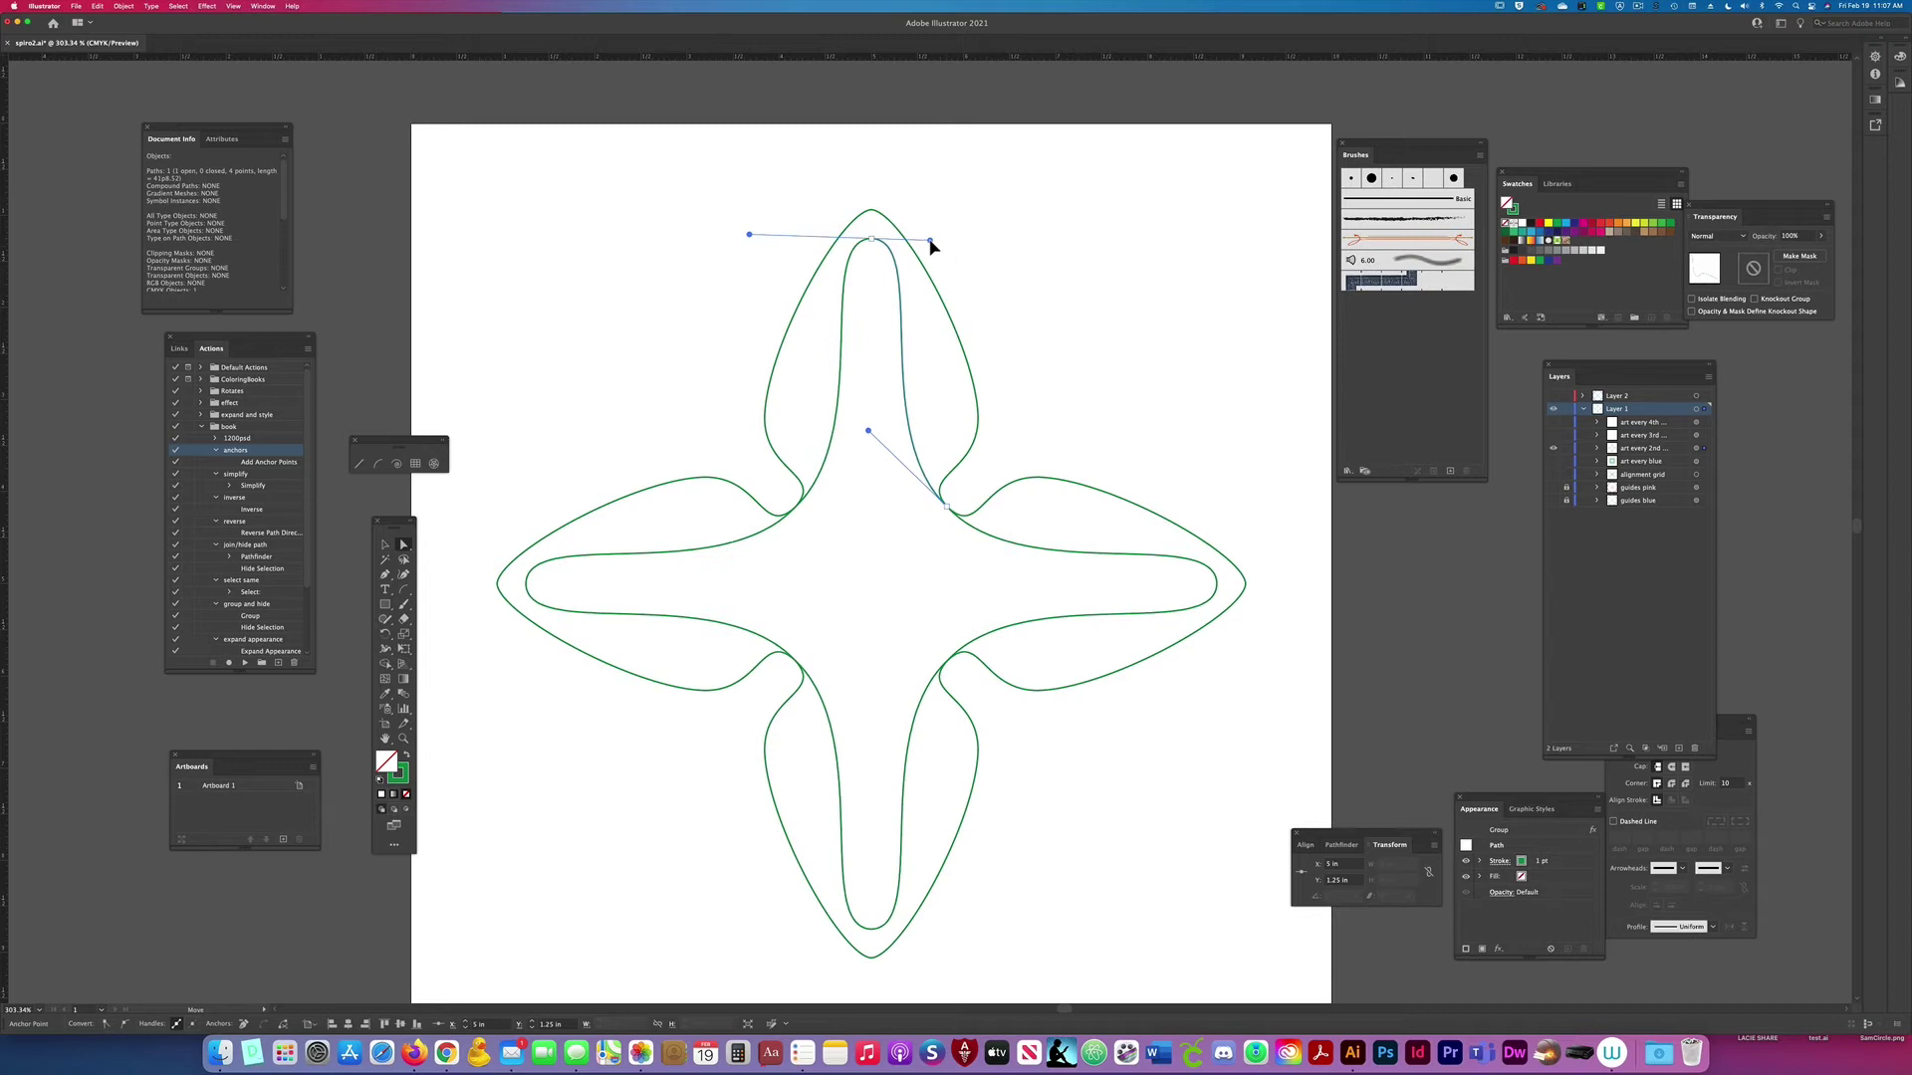
pyautogui.click(1246, 585)
pyautogui.moveTo(1244, 554); pyautogui.dragTo(1251, 559)
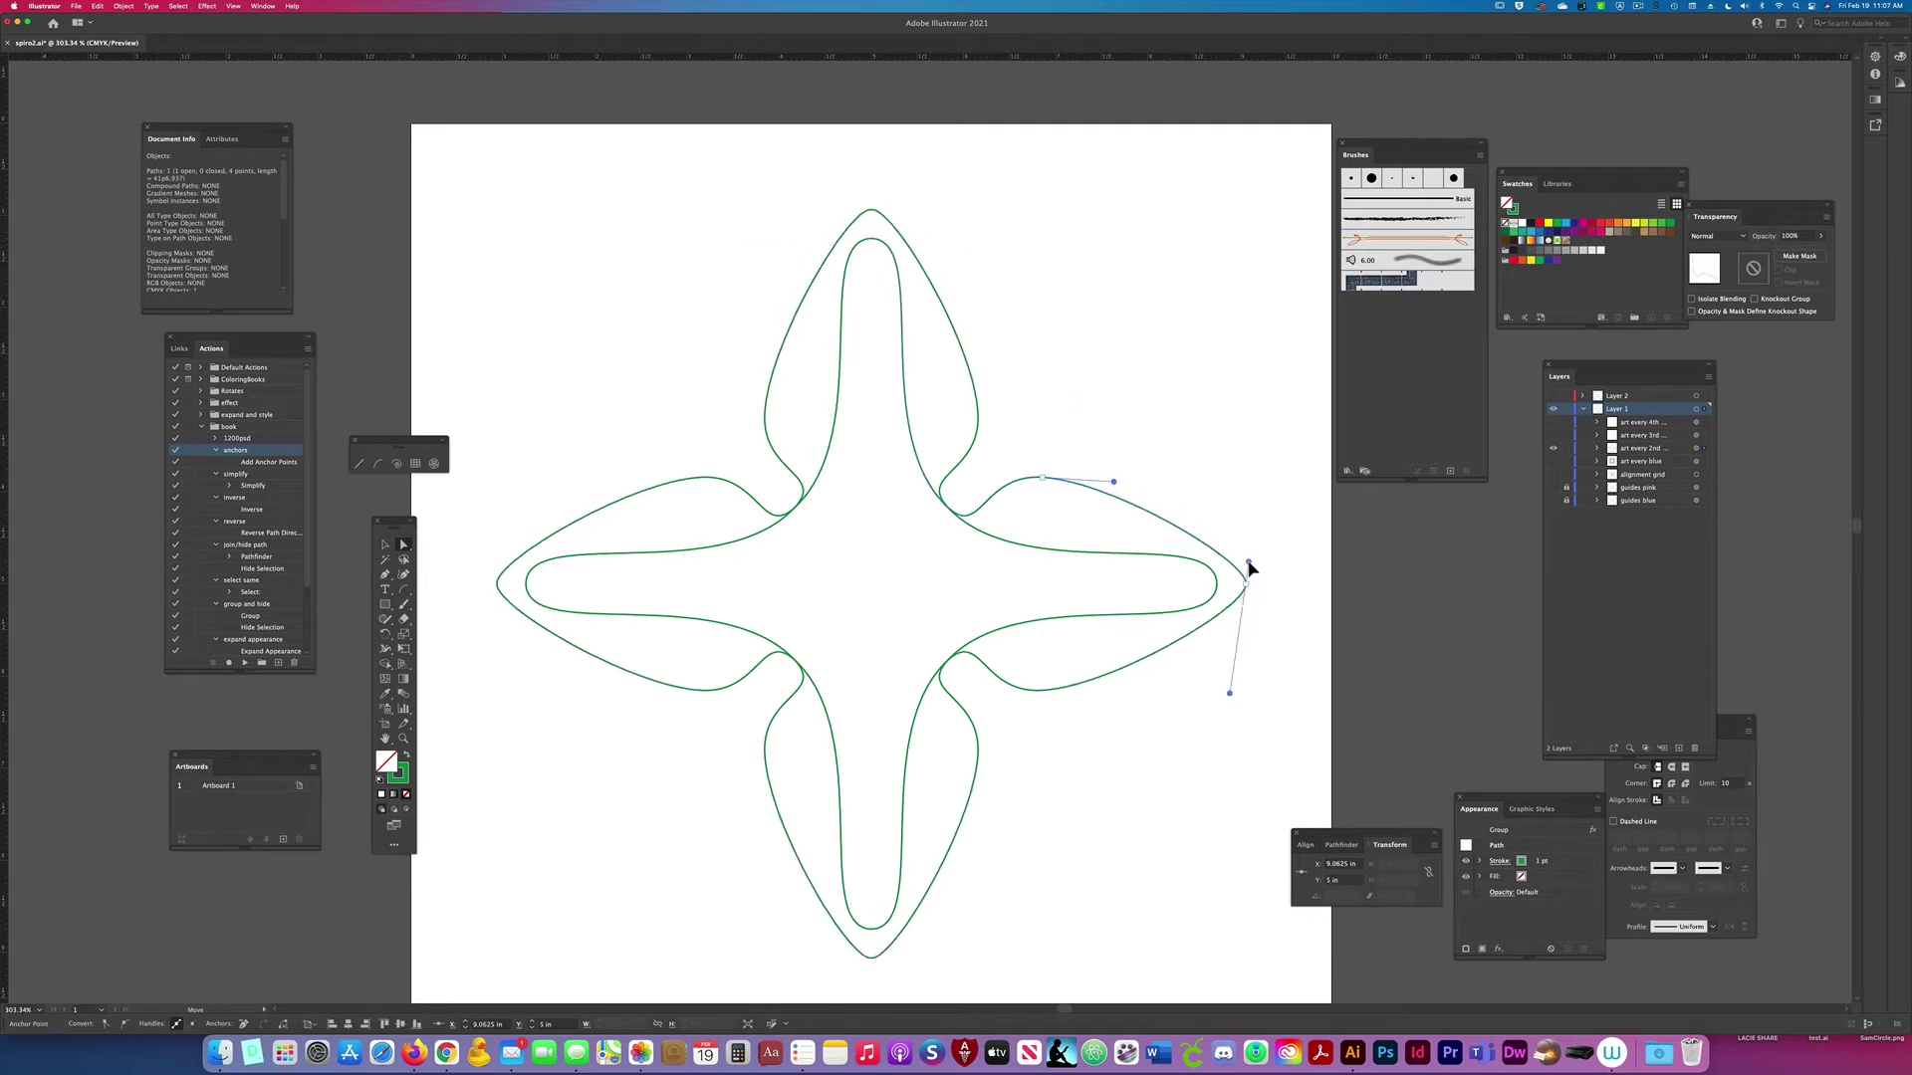
pyautogui.click(1280, 658)
pyautogui.click(1552, 448)
pyautogui.click(1553, 436)
pyautogui.moveTo(1553, 487); pyautogui.dragTo(1553, 486)
pyautogui.click(1552, 435)
pyautogui.click(1552, 449)
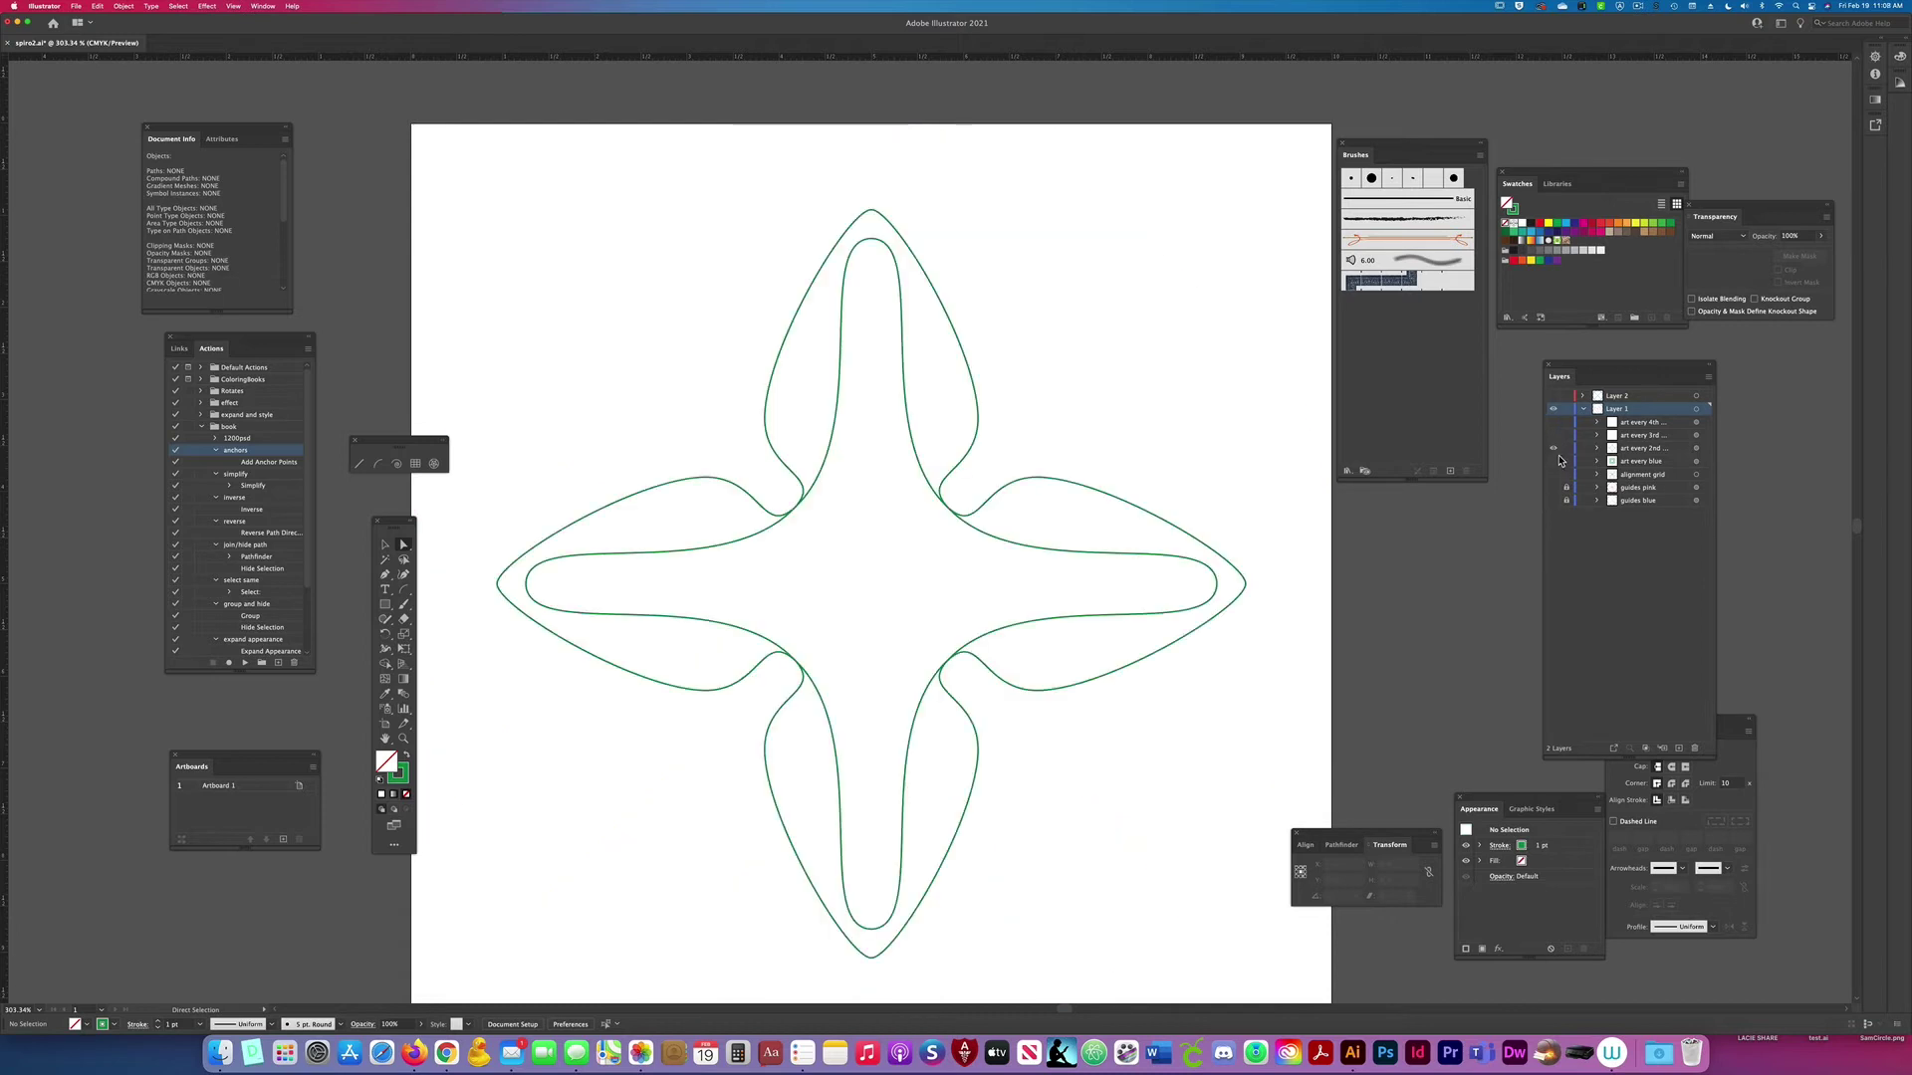
# Step: Expand the art every 2nd blue group, hide its path, and show both guide groups again
pyautogui.click(1597, 449)
pyautogui.click(1608, 461)
pyautogui.click(1553, 461)
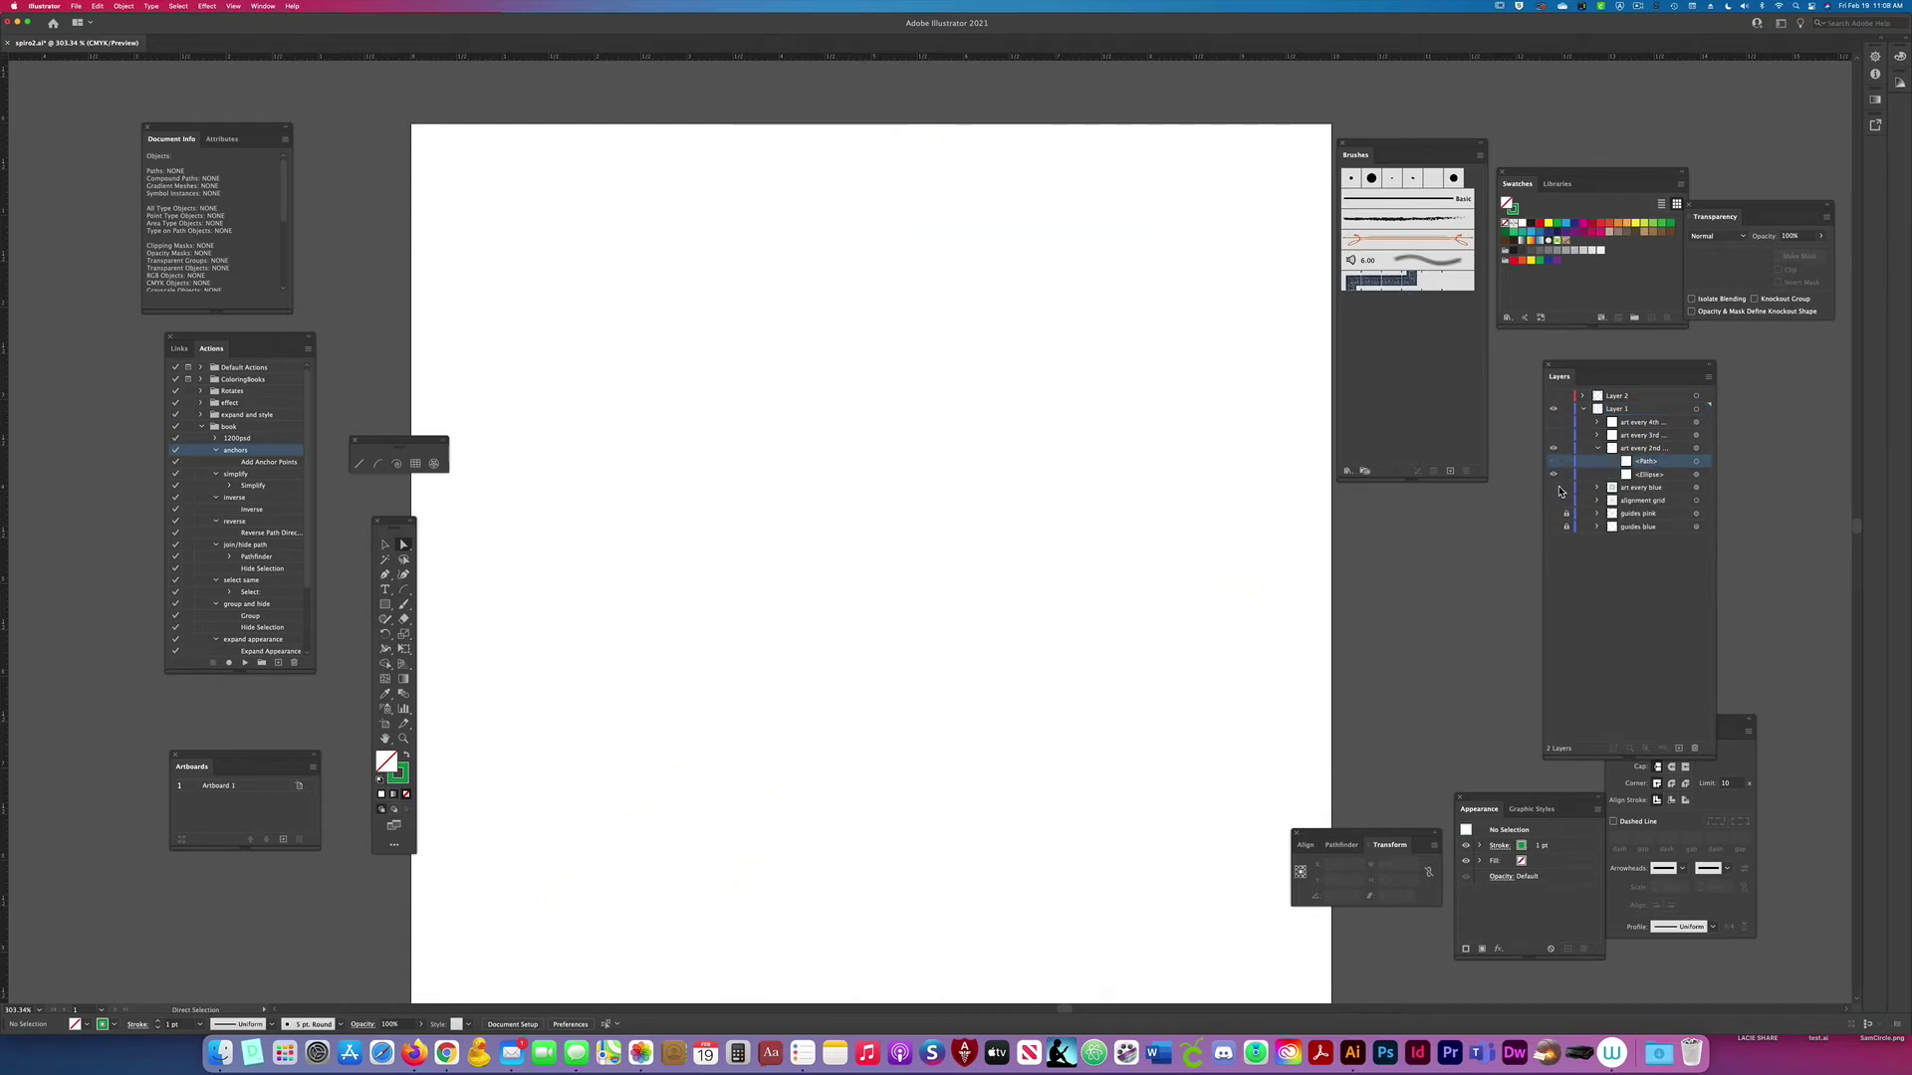
pyautogui.moveTo(1553, 526); pyautogui.dragTo(1552, 513)
# Step: Draw a three-anchor curve from the upper vertical guide around the lower diagonal to the horizontal guide, and move it into the art every 2nd blue group
pyautogui.press('p')
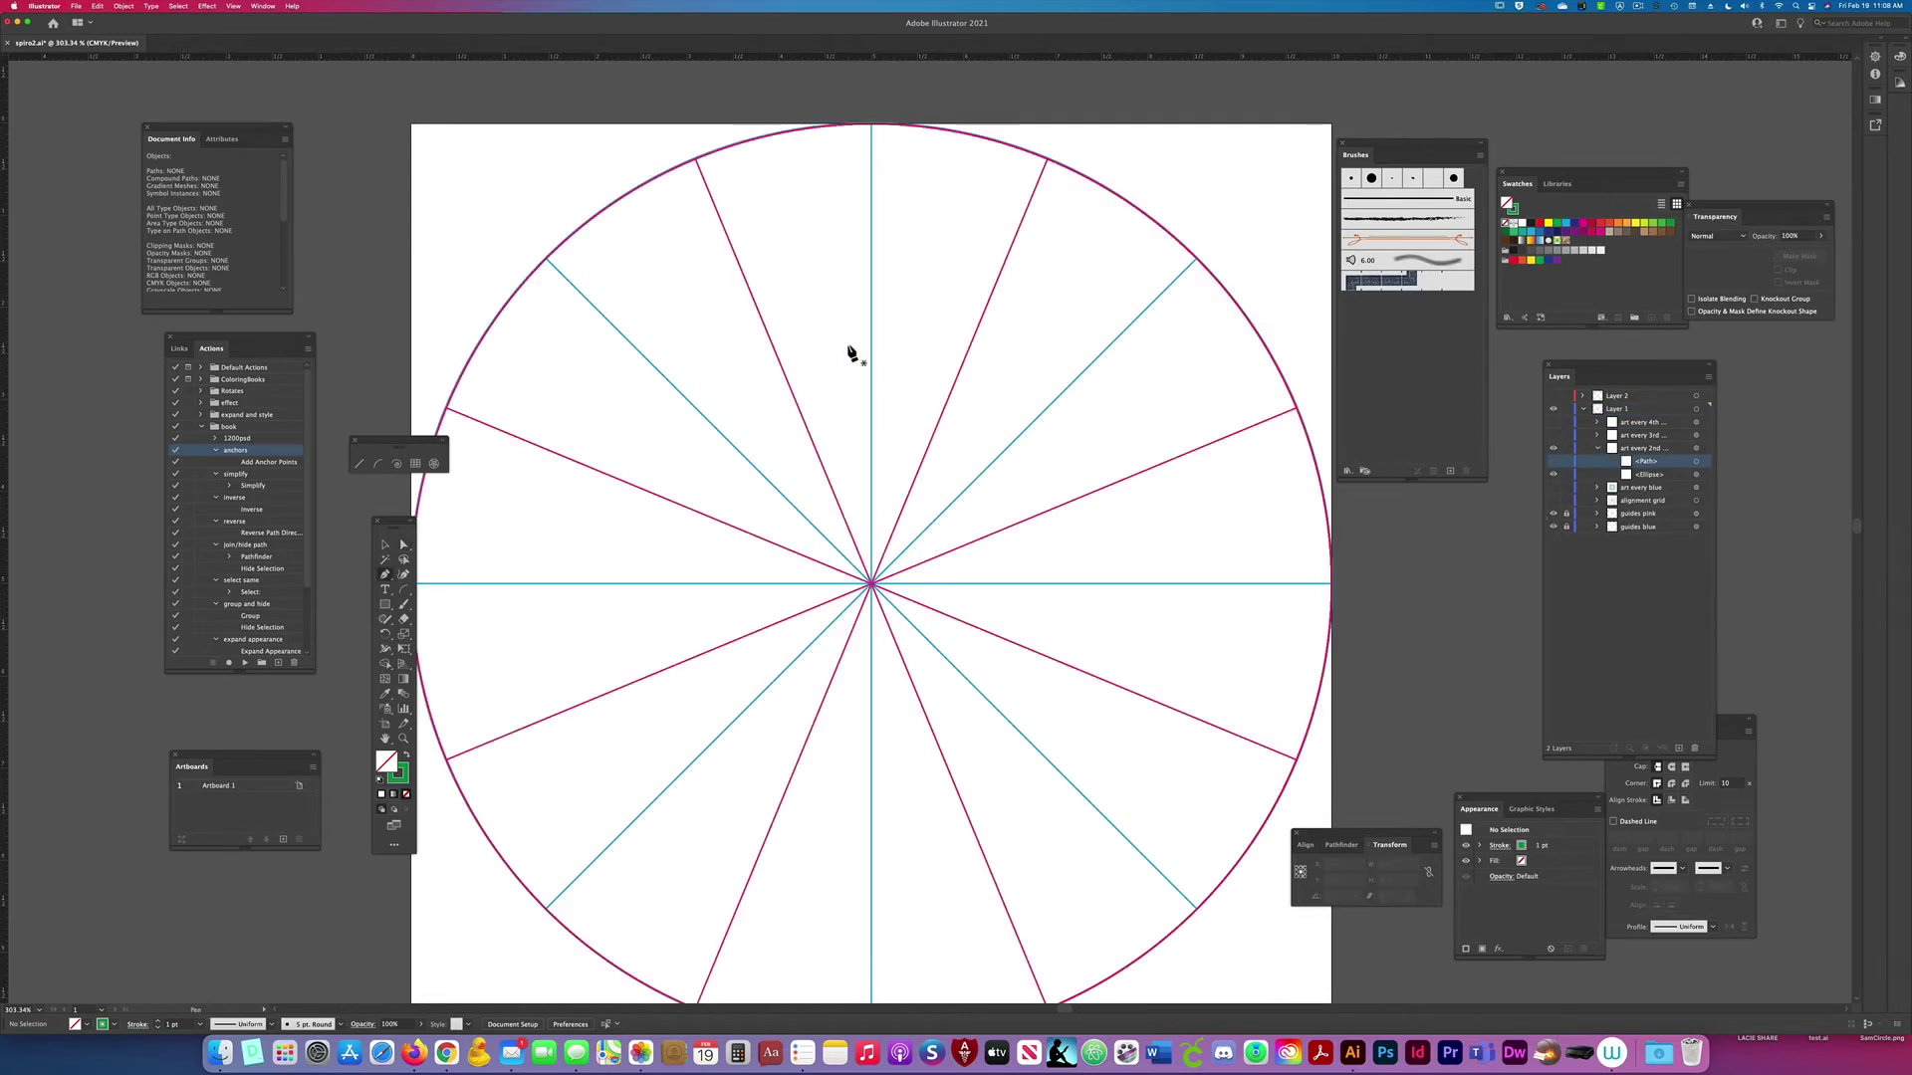
pyautogui.moveTo(869, 251); pyautogui.dragTo(777, 251)
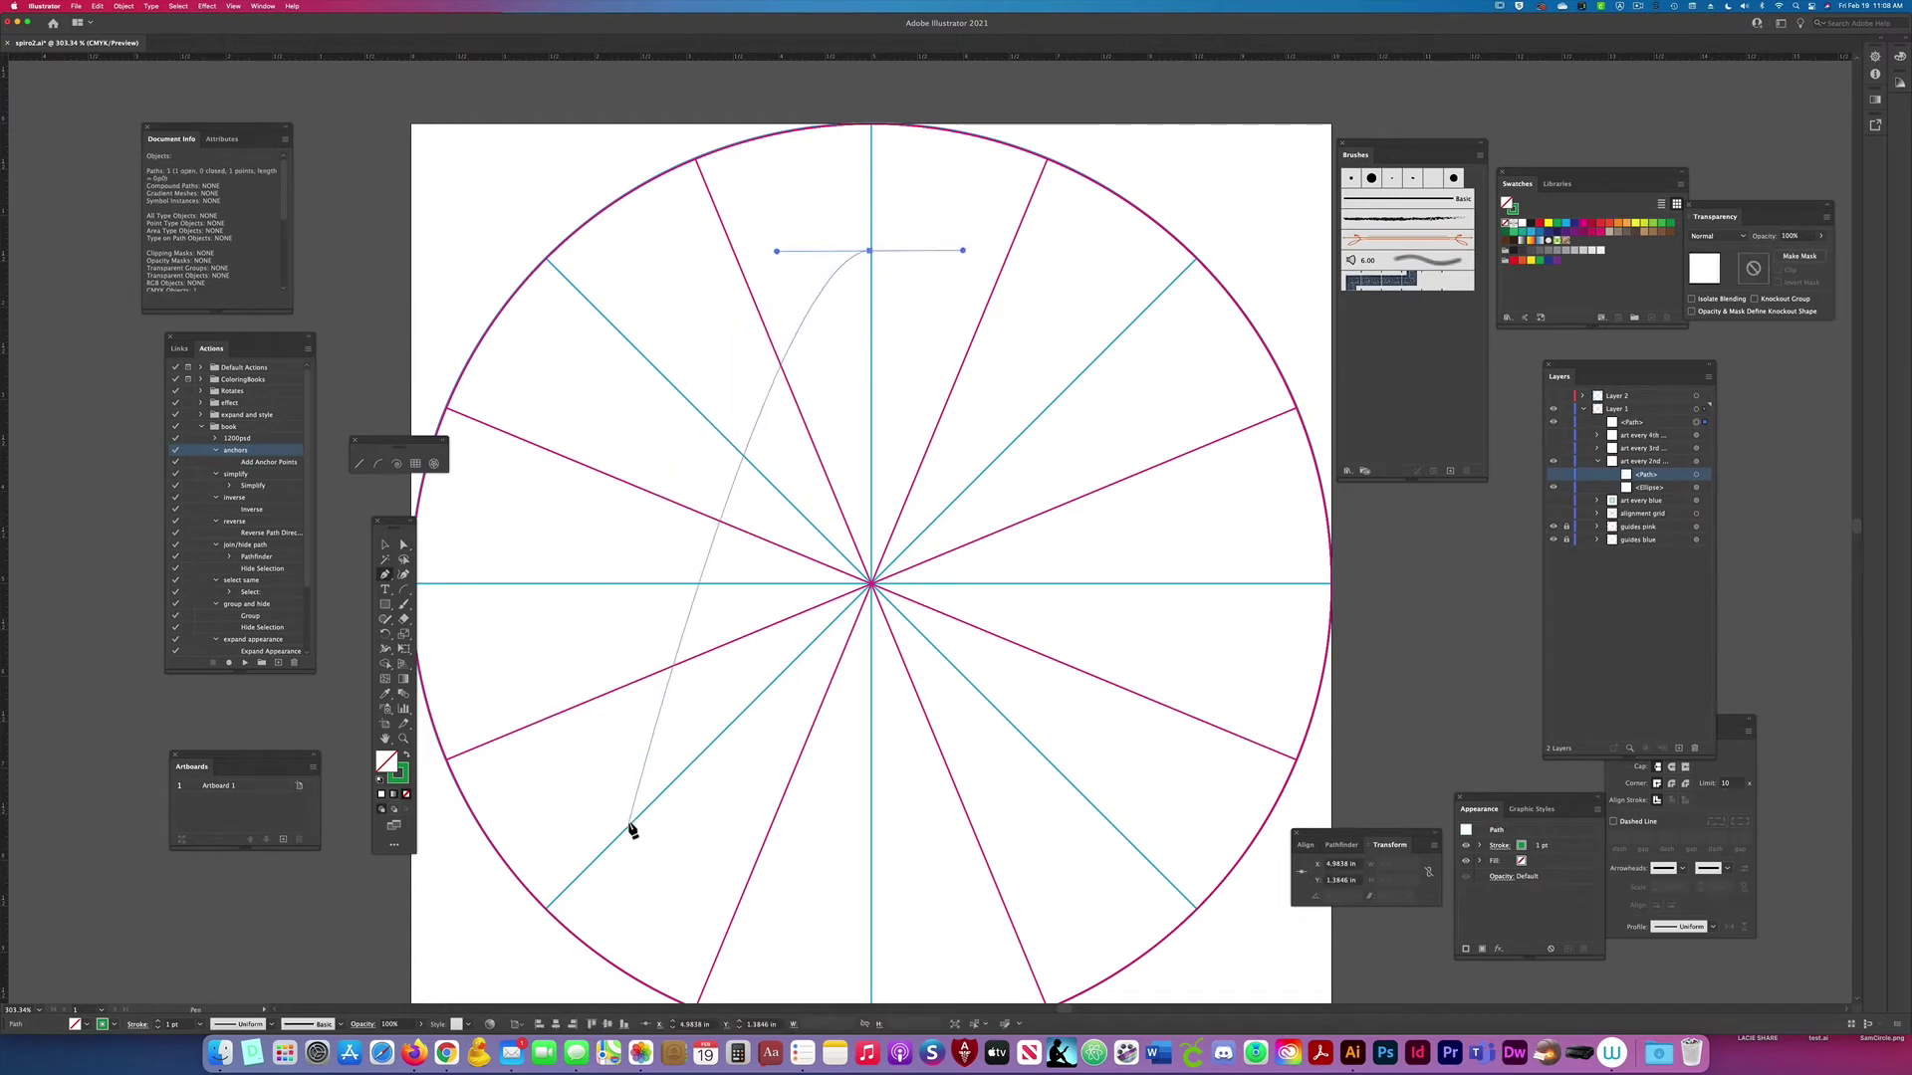
pyautogui.moveTo(630, 824); pyautogui.dragTo(828, 974)
pyautogui.moveTo(1210, 584); pyautogui.dragTo(1211, 311)
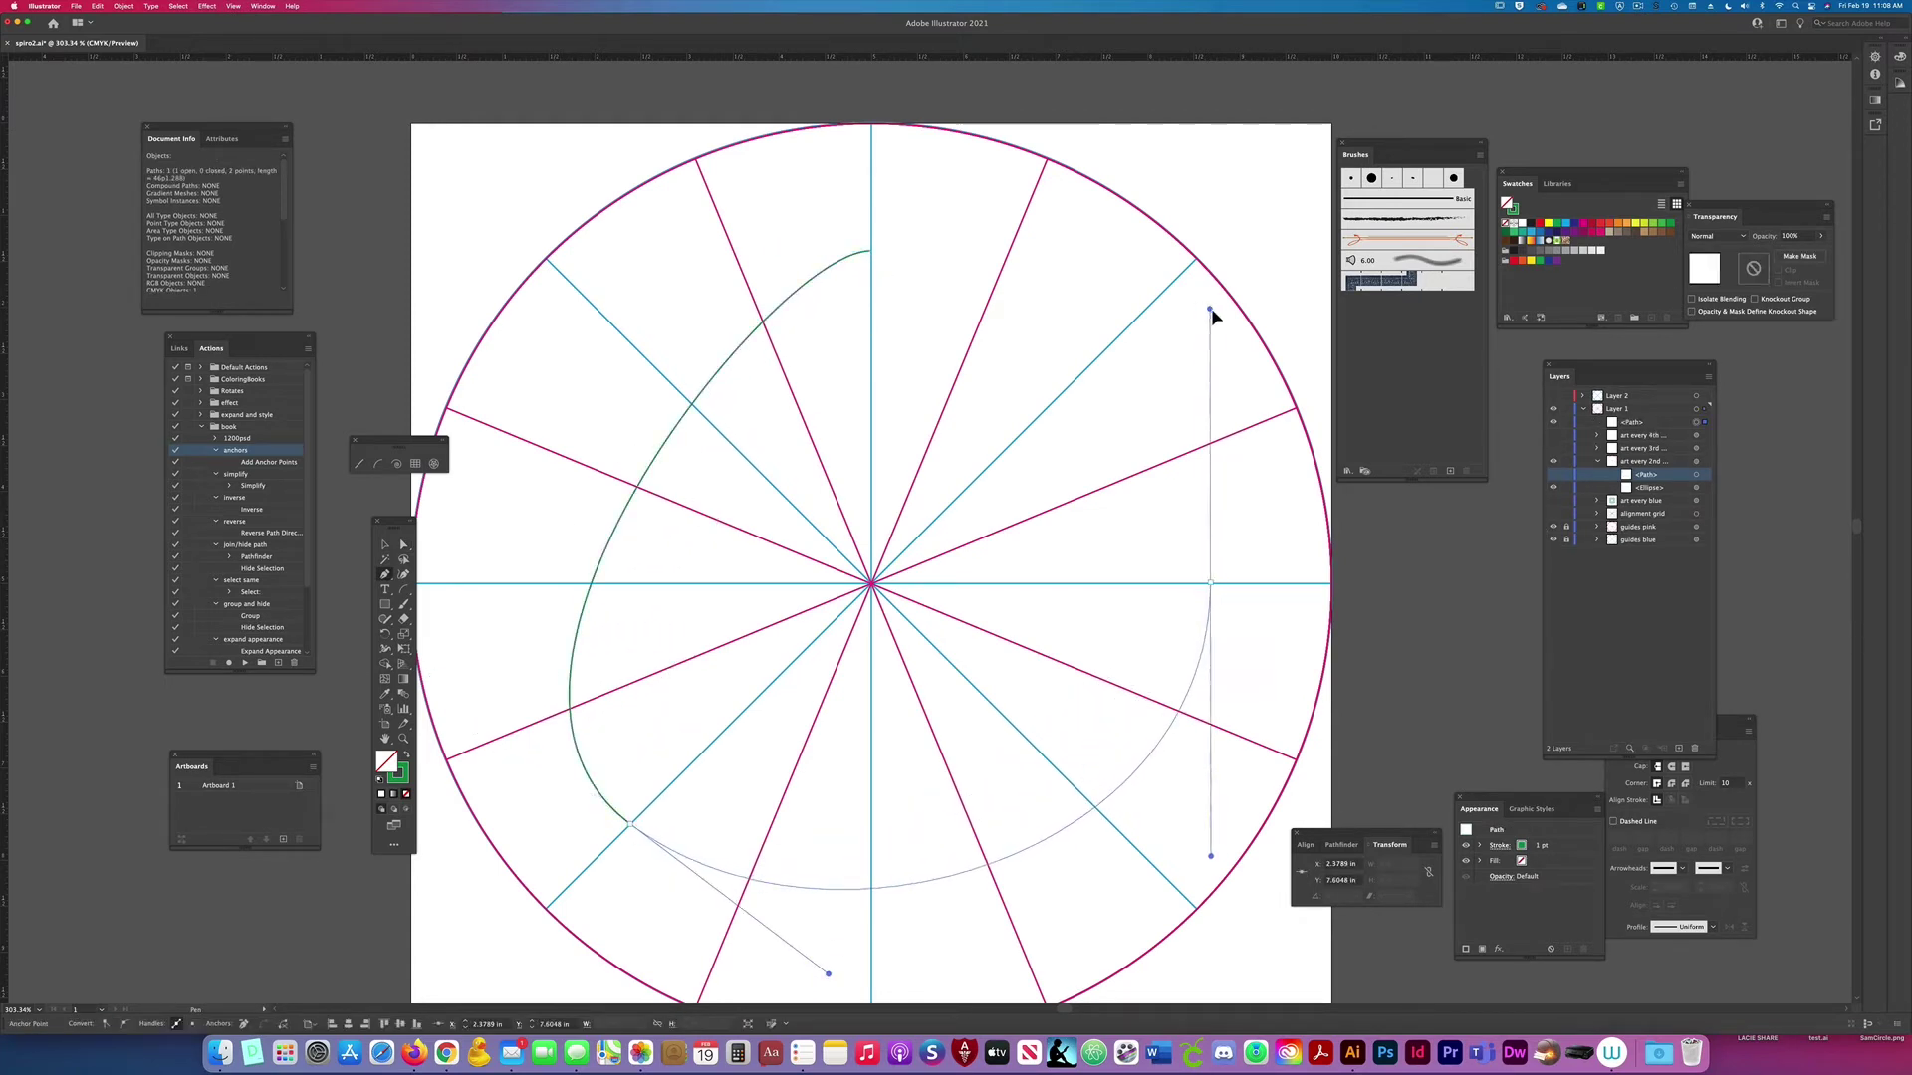
pyautogui.press('Escape')
pyautogui.moveTo(1707, 432); pyautogui.dragTo(1704, 463)
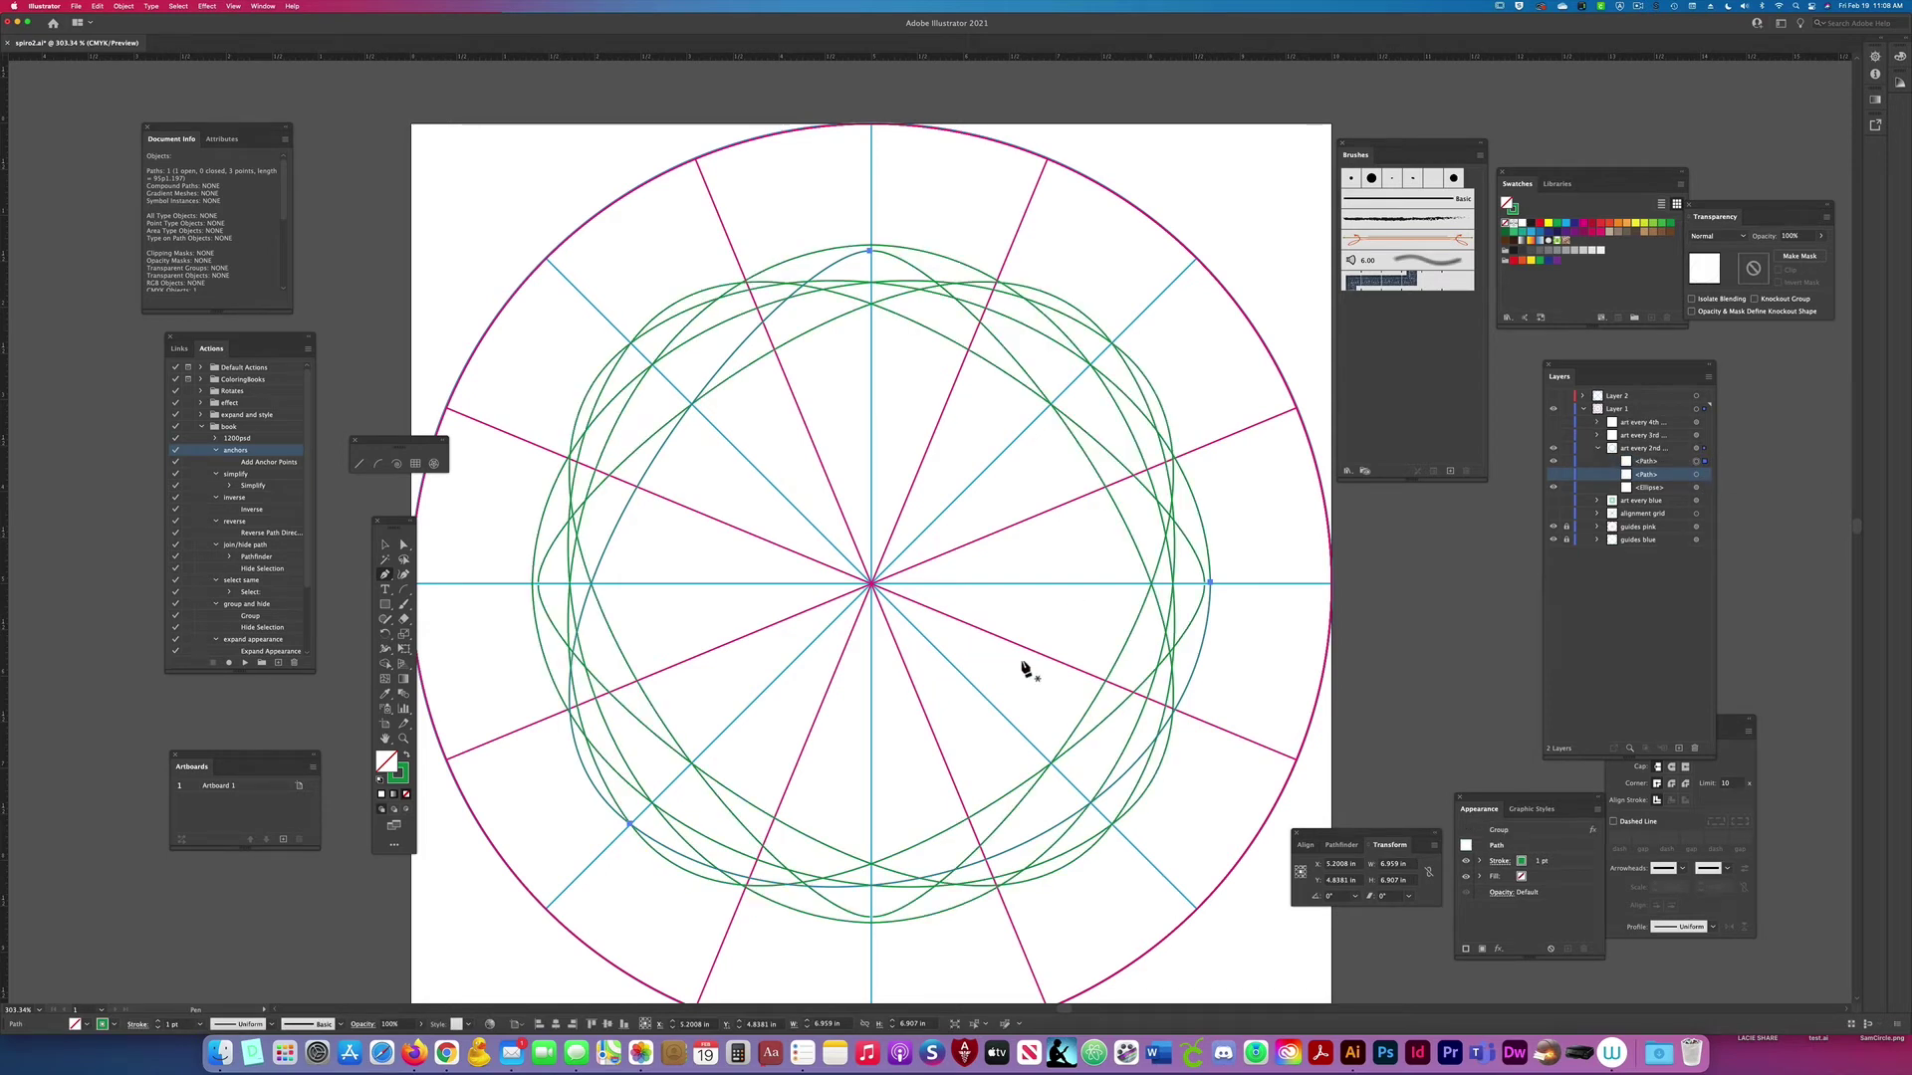
# Step: Add an anchor on the curve's upper stretch, move it inward onto the diagonal guide, and move the lower diagonal anchor outward
pyautogui.click(633, 495)
pyautogui.click(633, 497)
pyautogui.moveTo(640, 504); pyautogui.dragTo(775, 488)
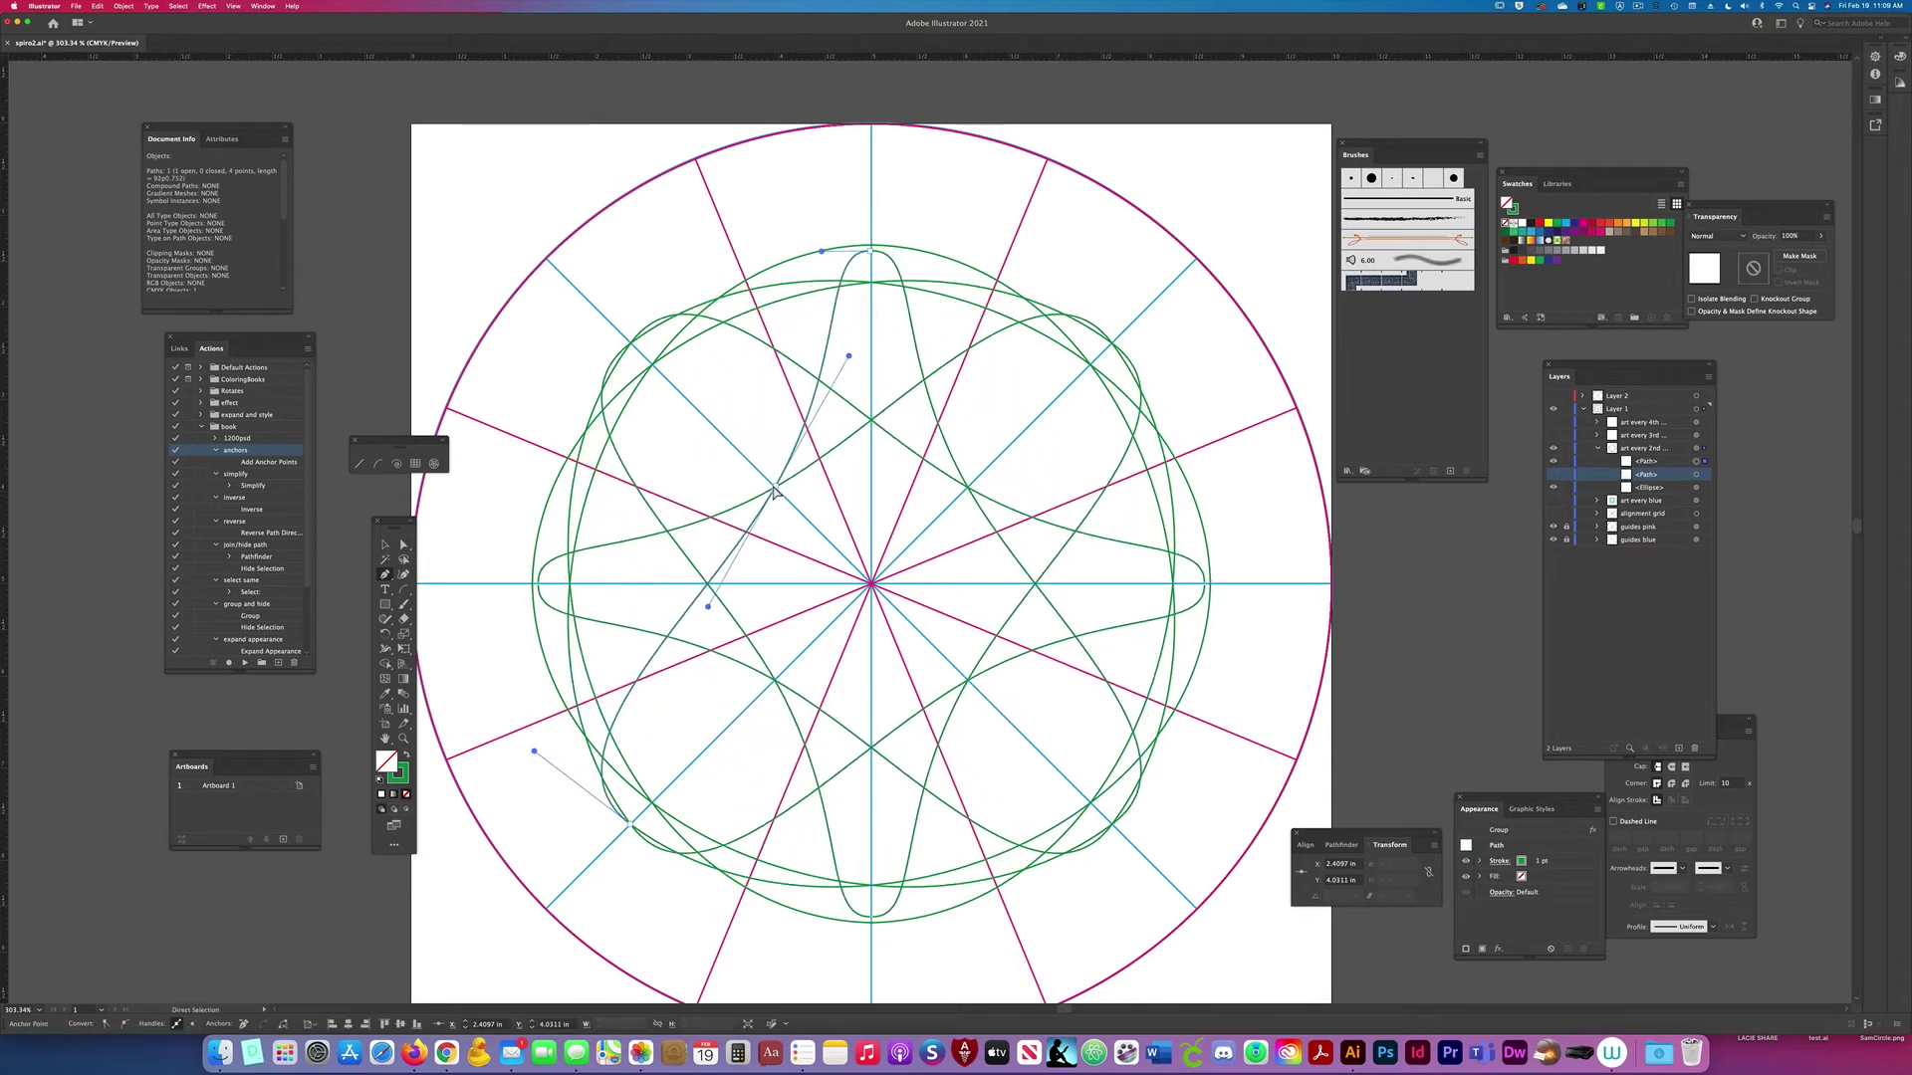
pyautogui.moveTo(627, 824); pyautogui.dragTo(595, 873)
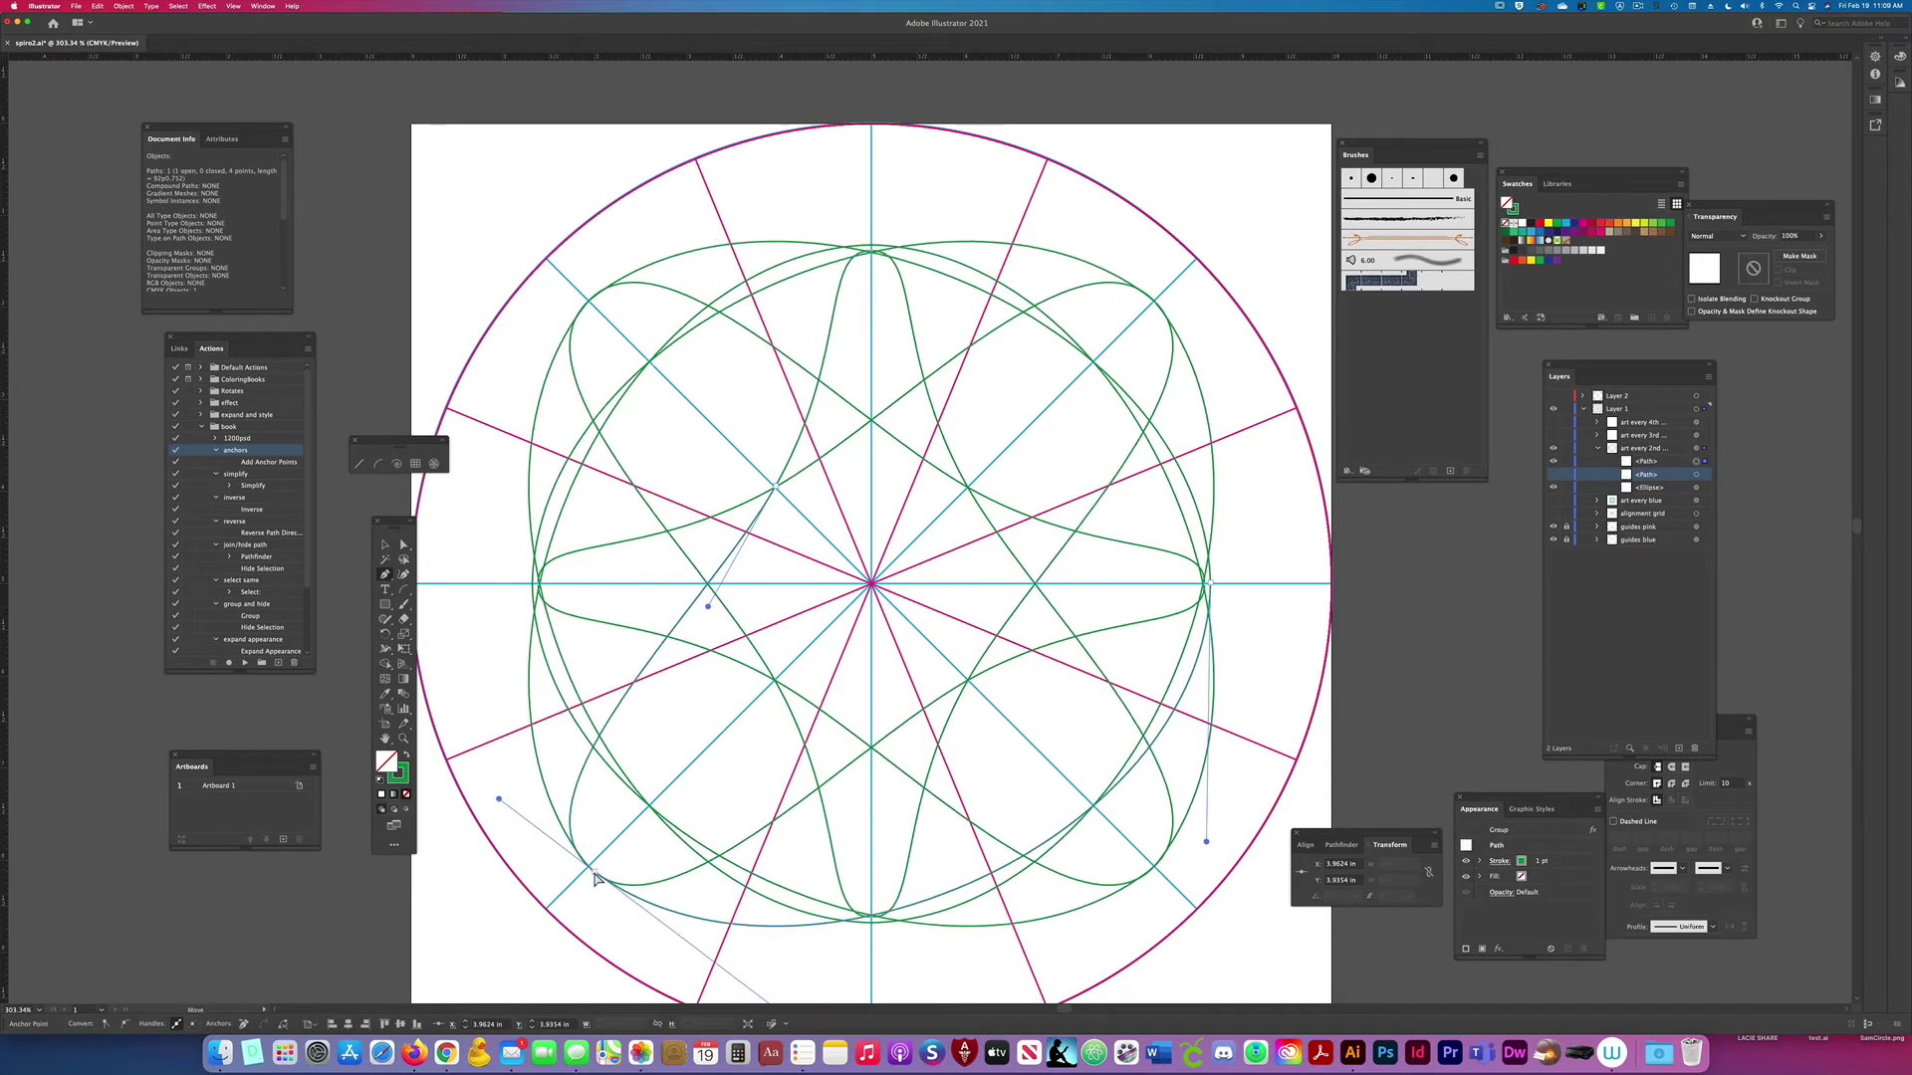
# Step: Add an anchor on the curve near the lower pink guide, move it to the circle's centre, and deselect the path
pyautogui.click(1167, 722)
pyautogui.moveTo(1167, 722); pyautogui.dragTo(871, 582)
pyautogui.press('super+shift+a')
# Step: Unhide the earlier path in the art every 2nd blue group, and collapse and hide that group
pyautogui.click(1553, 474)
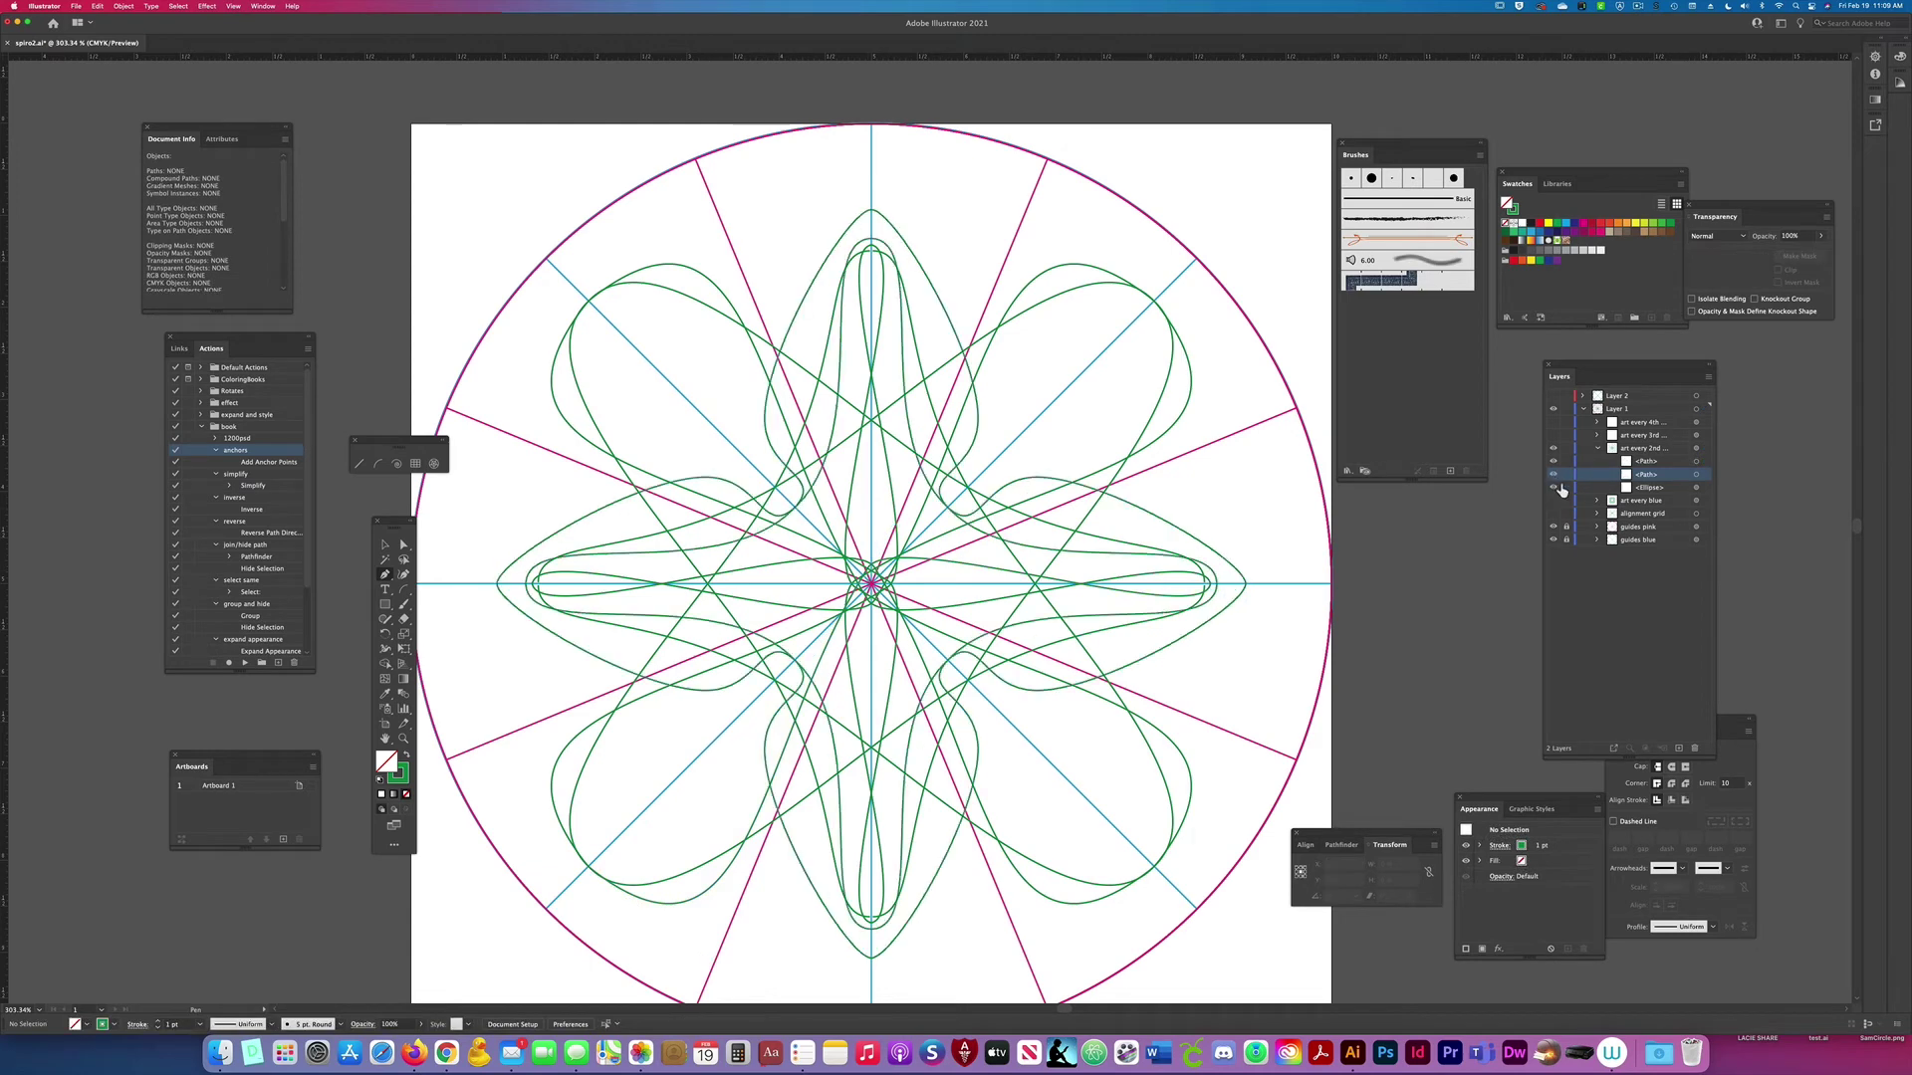
pyautogui.click(1599, 450)
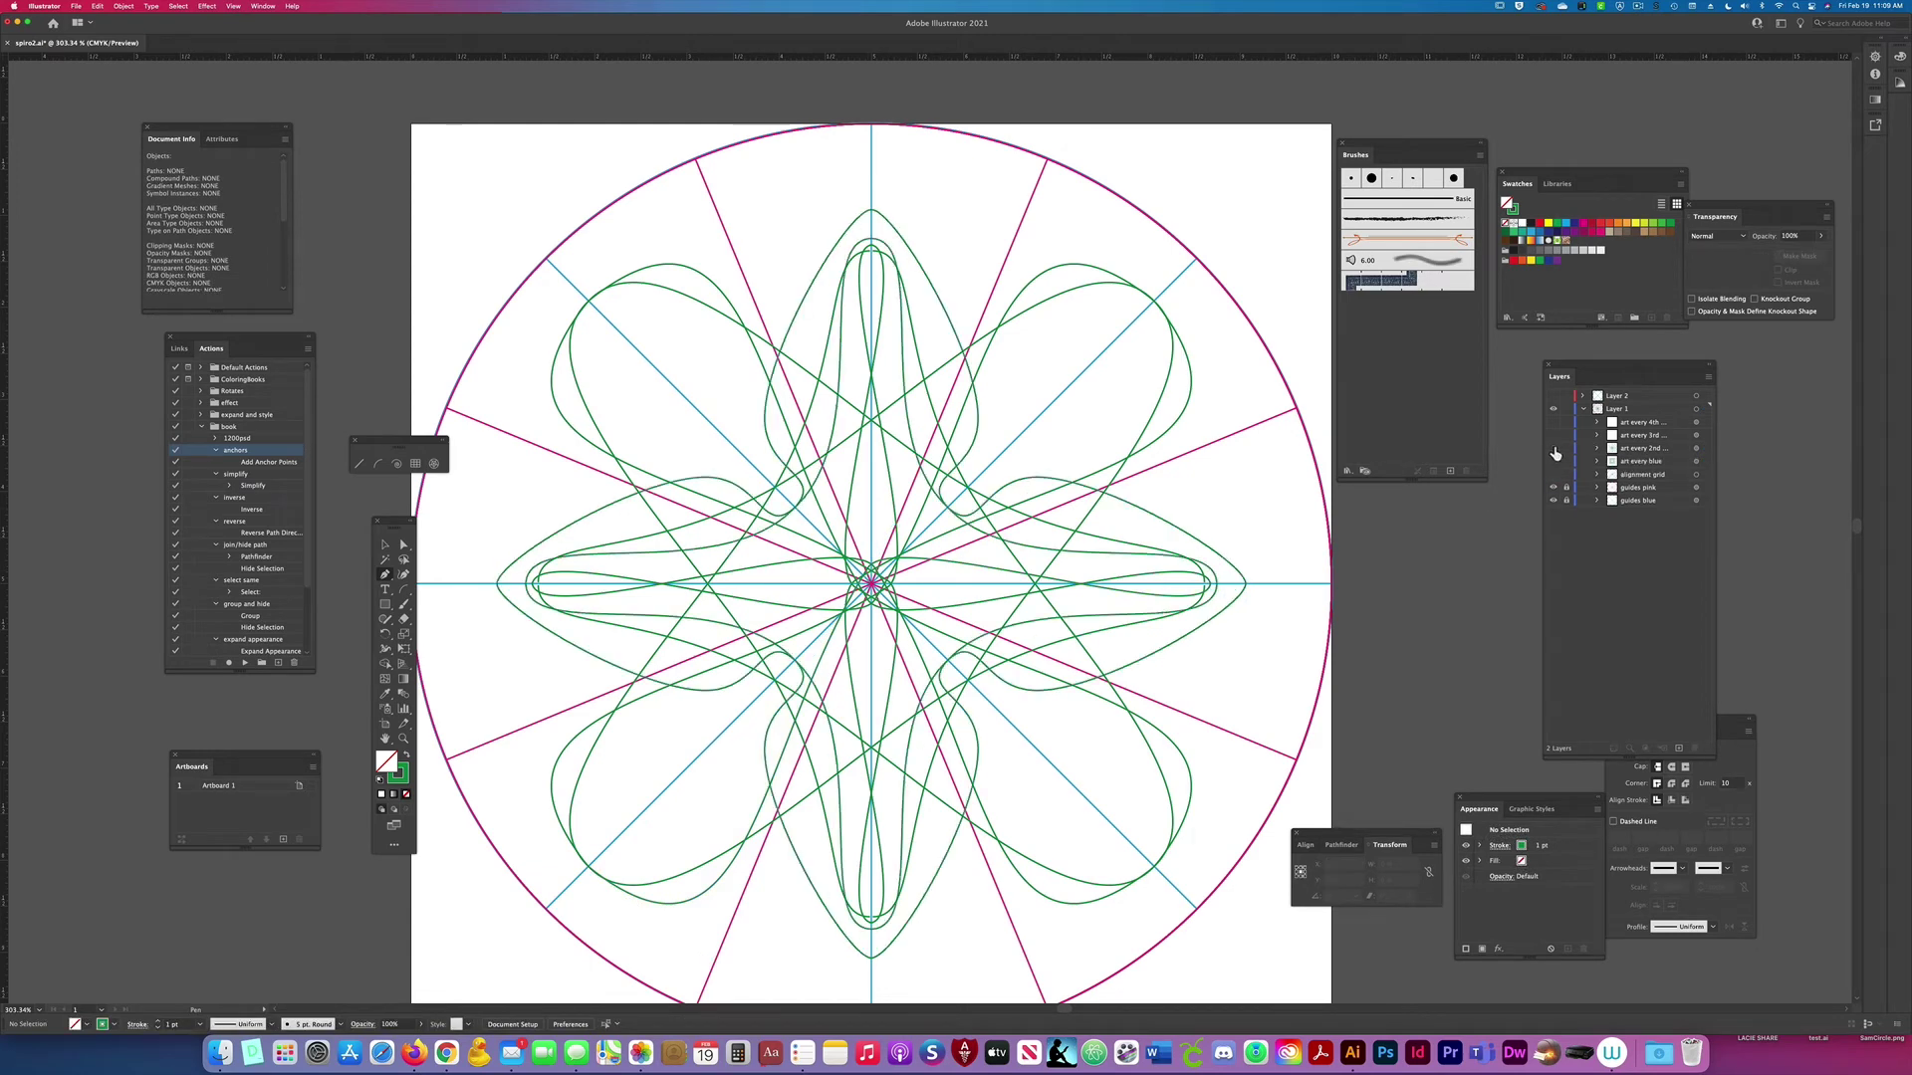
pyautogui.click(1553, 448)
# Step: Show and expand the art every blue group, unhide its second path, and select the whole group
pyautogui.click(1553, 461)
pyautogui.click(1597, 461)
pyautogui.click(1554, 487)
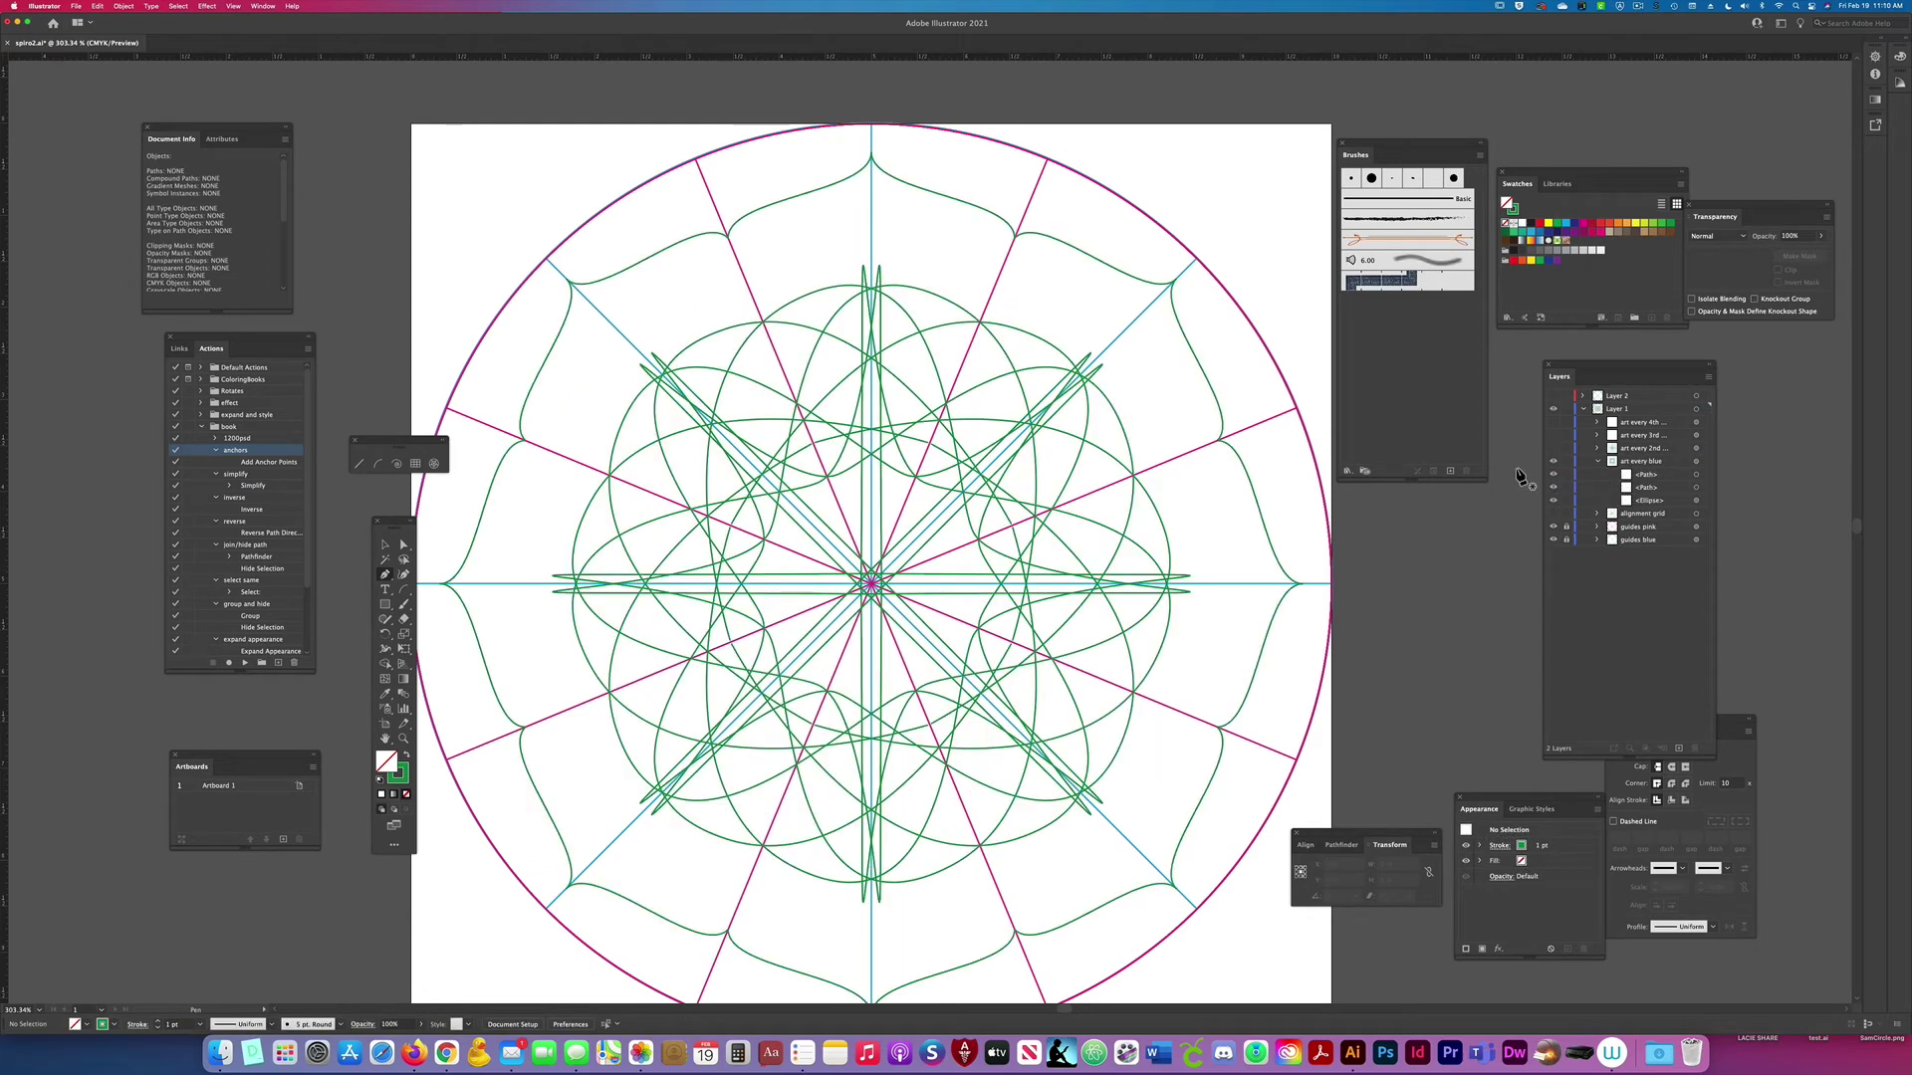
pyautogui.click(1705, 461)
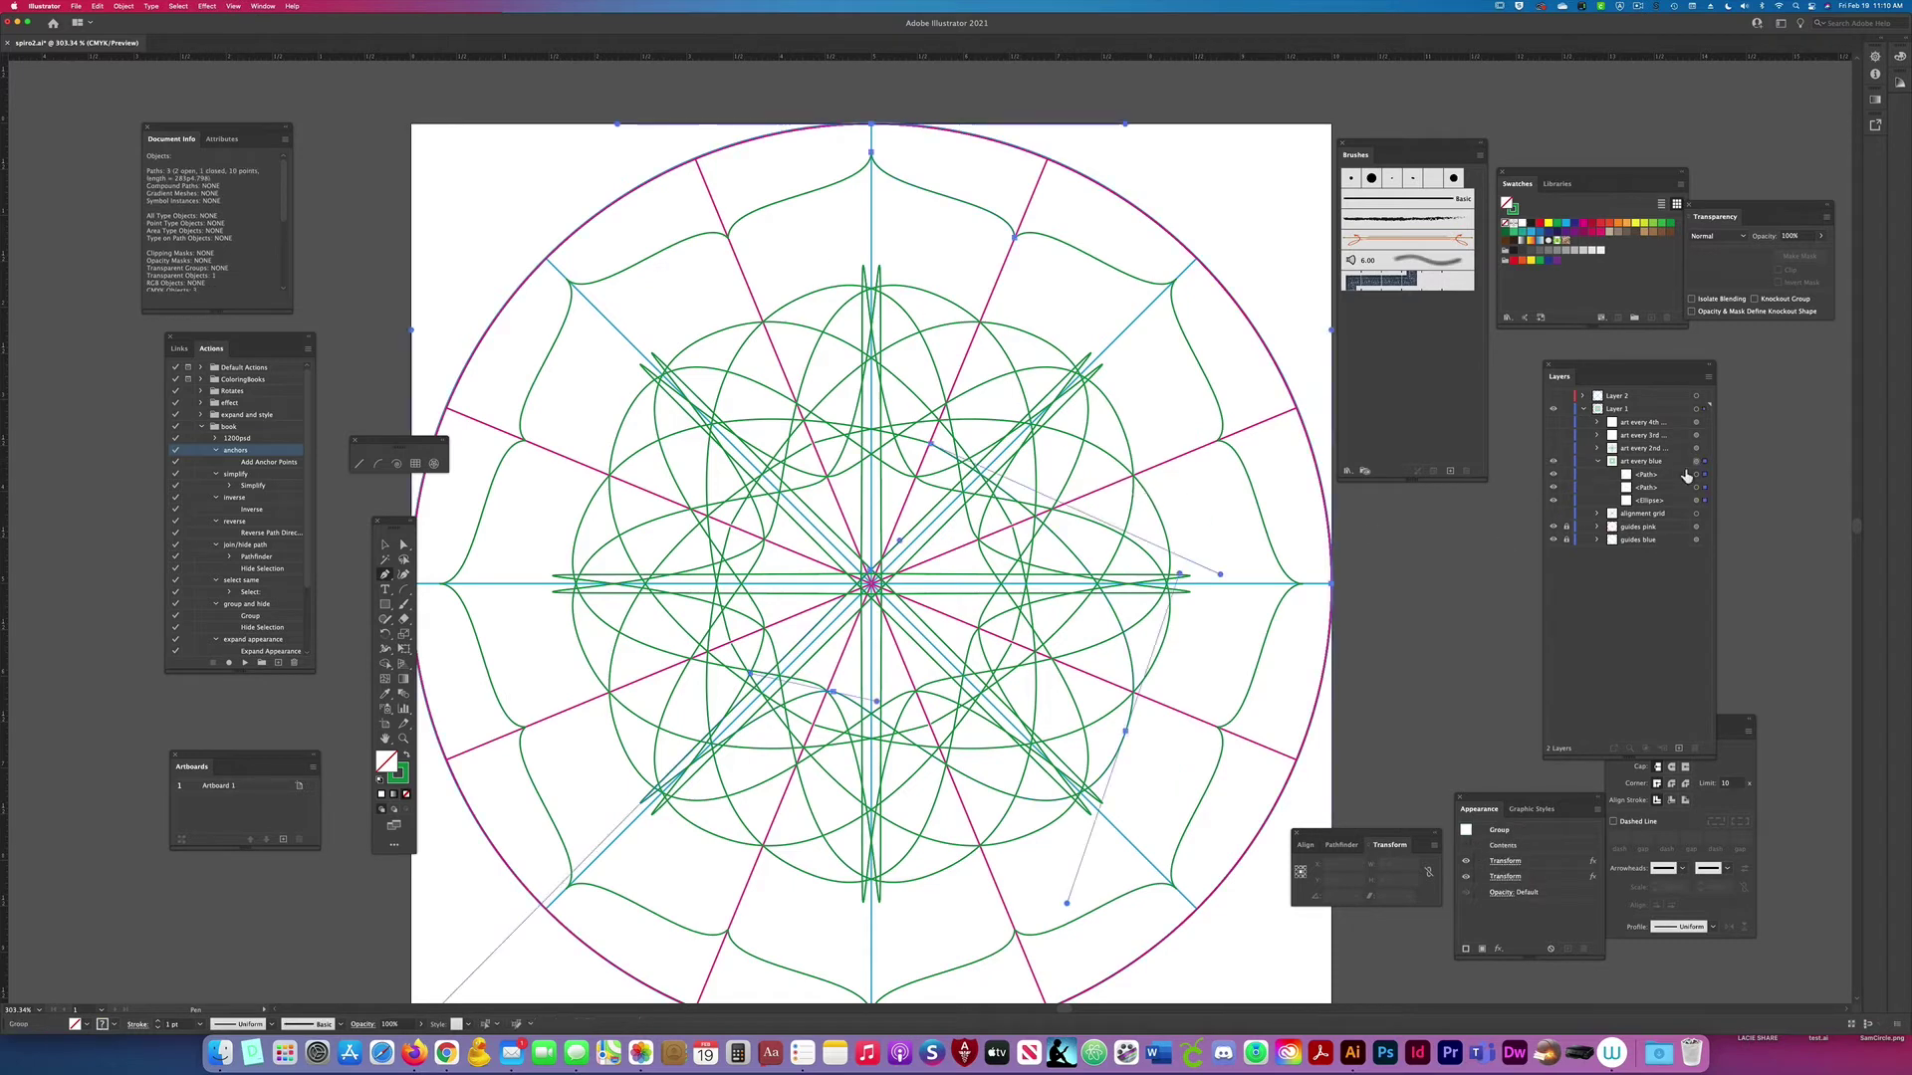
# Step: Isolate the art every blue group and make three inward-offset copies of its upper outer curve, leaving isolation at the end
pyautogui.click(953, 1024)
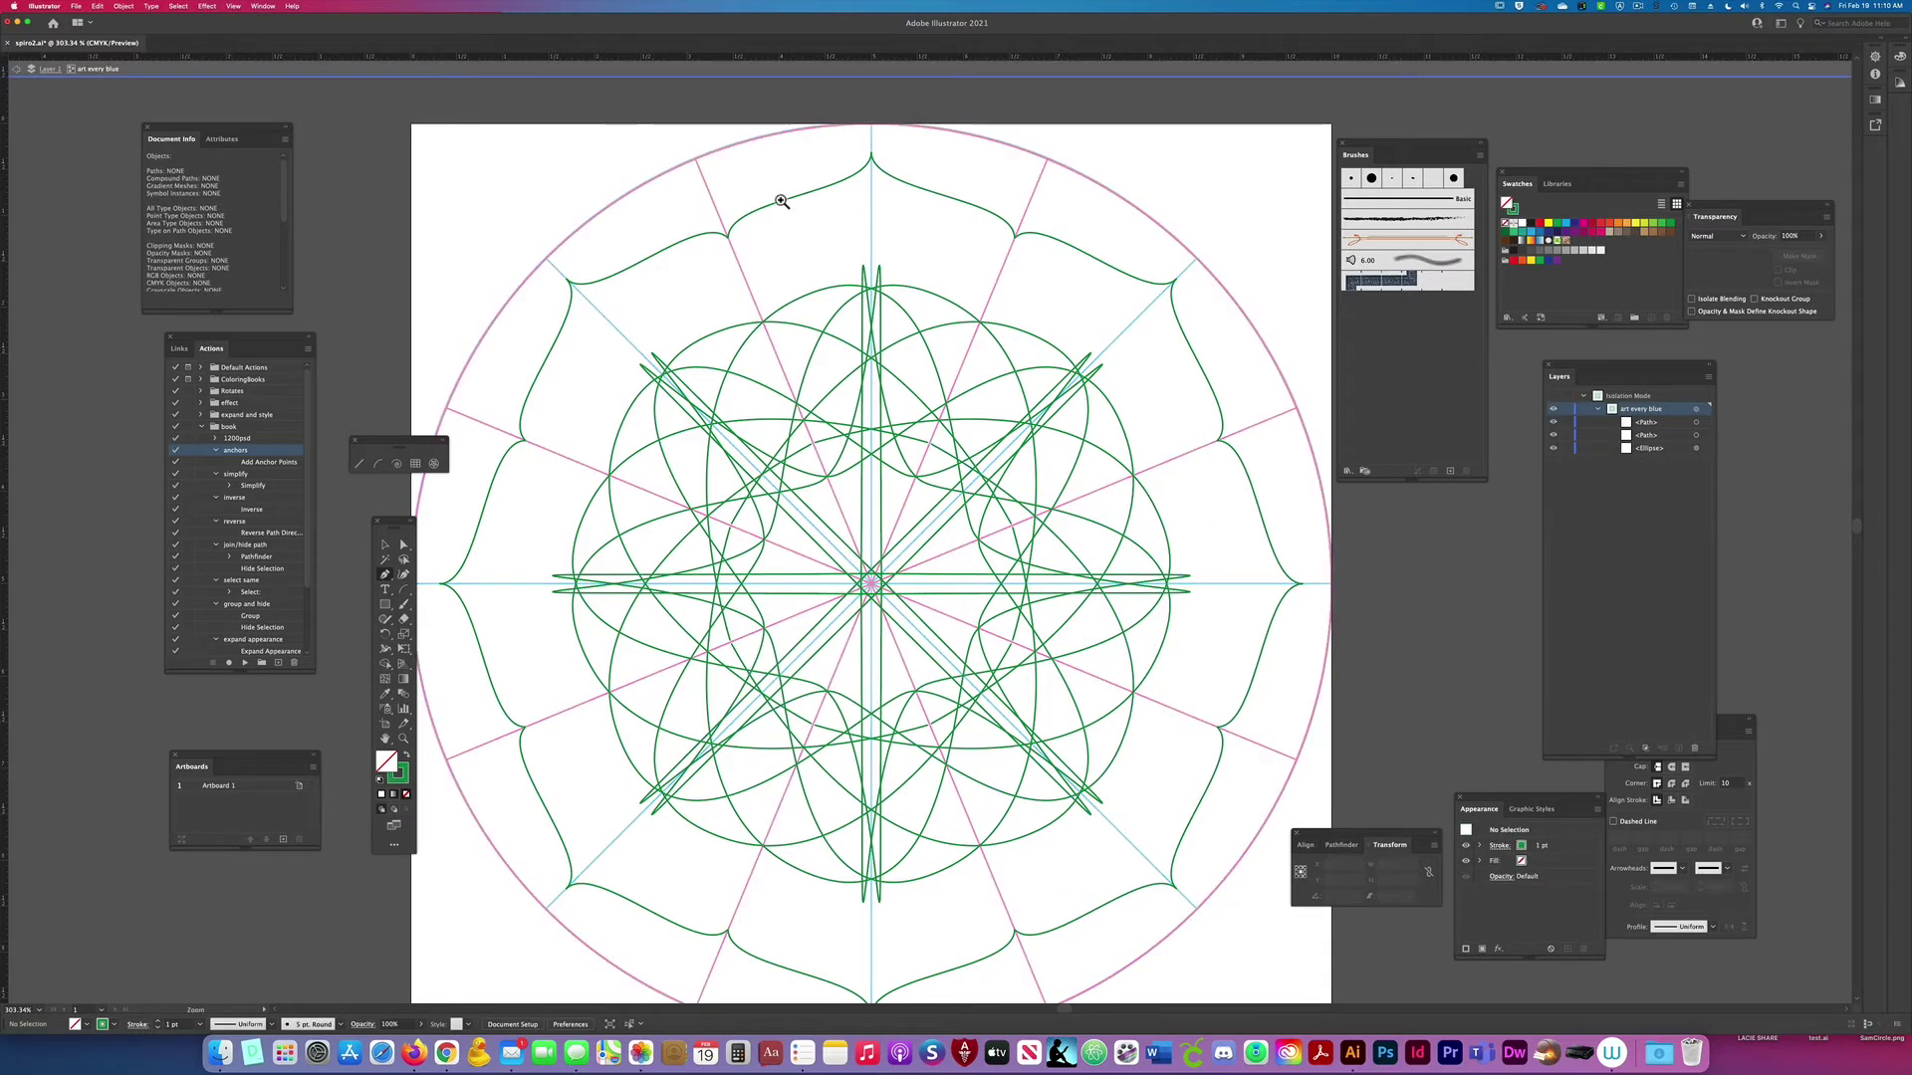
pyautogui.scroll(3, 777, 192)
pyautogui.press('v')
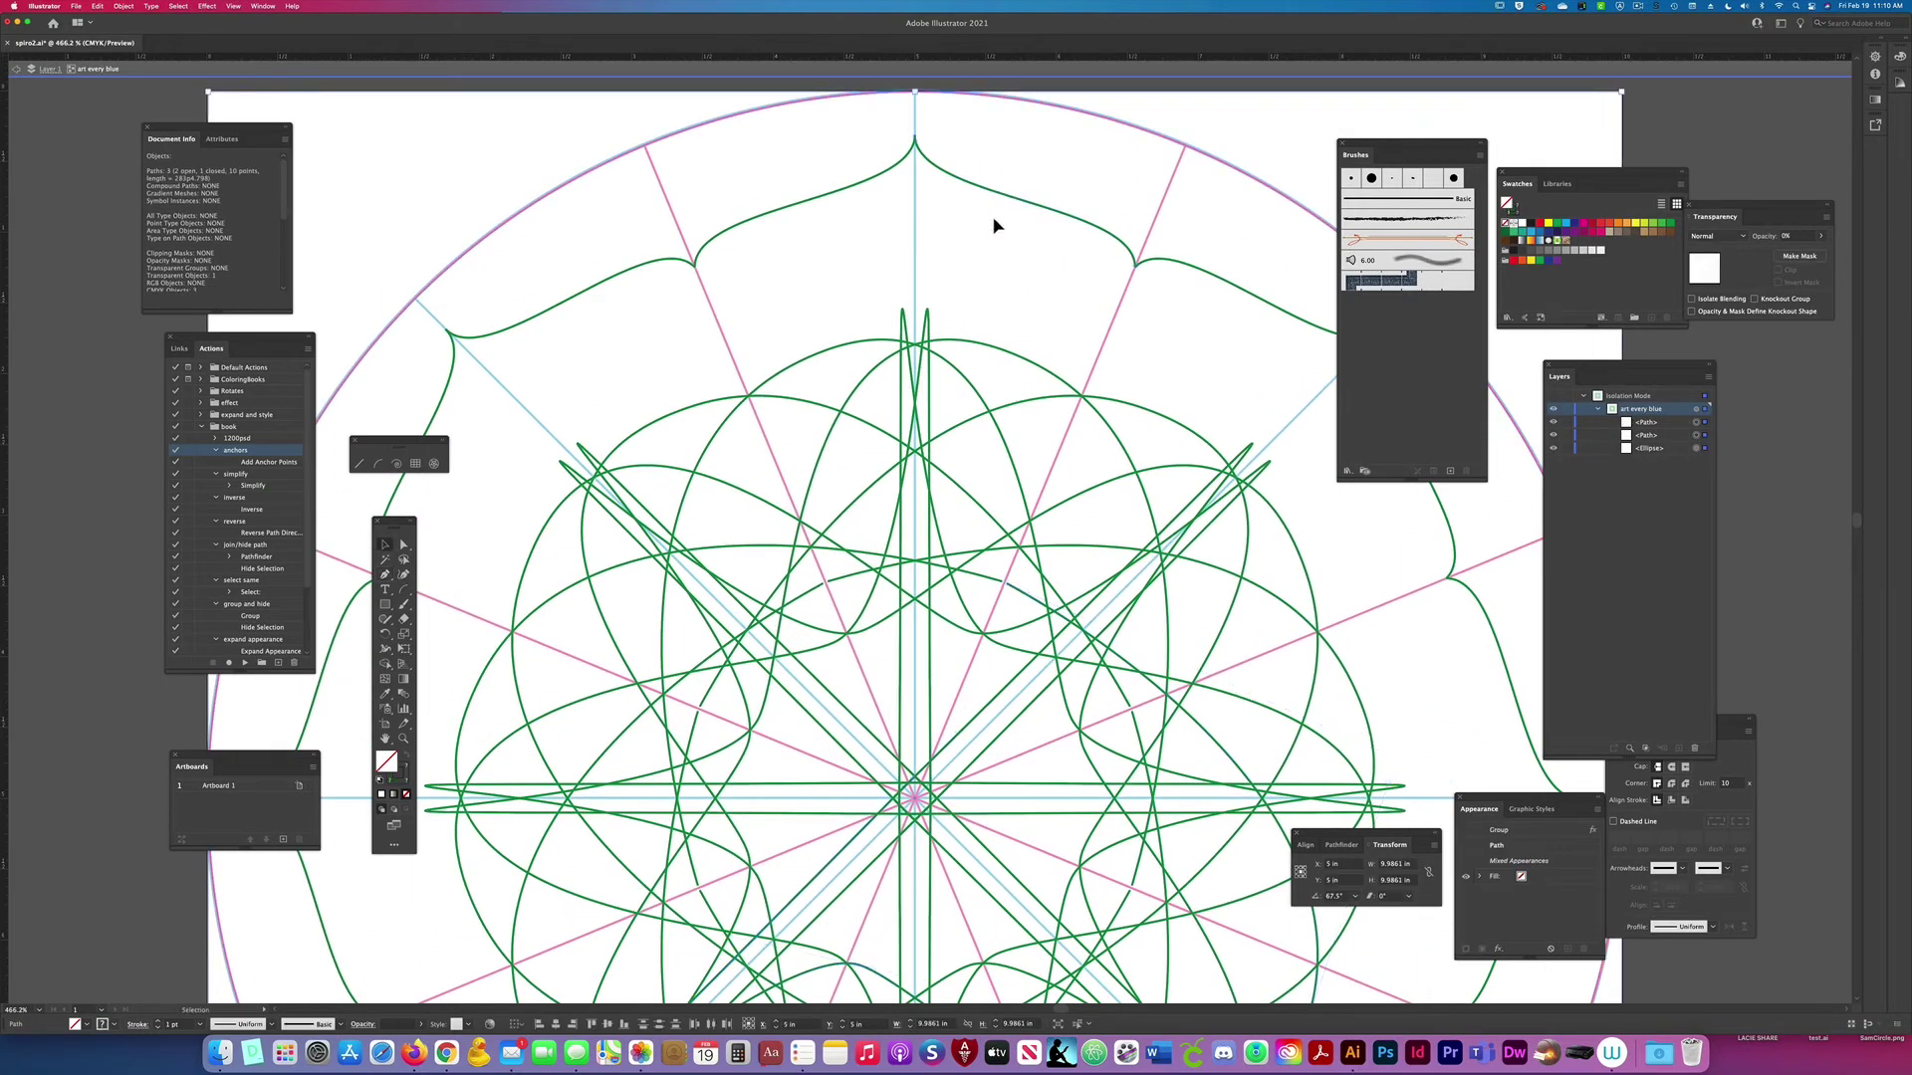
pyautogui.click(1008, 198)
pyautogui.moveTo(1014, 203); pyautogui.dragTo(956, 265)
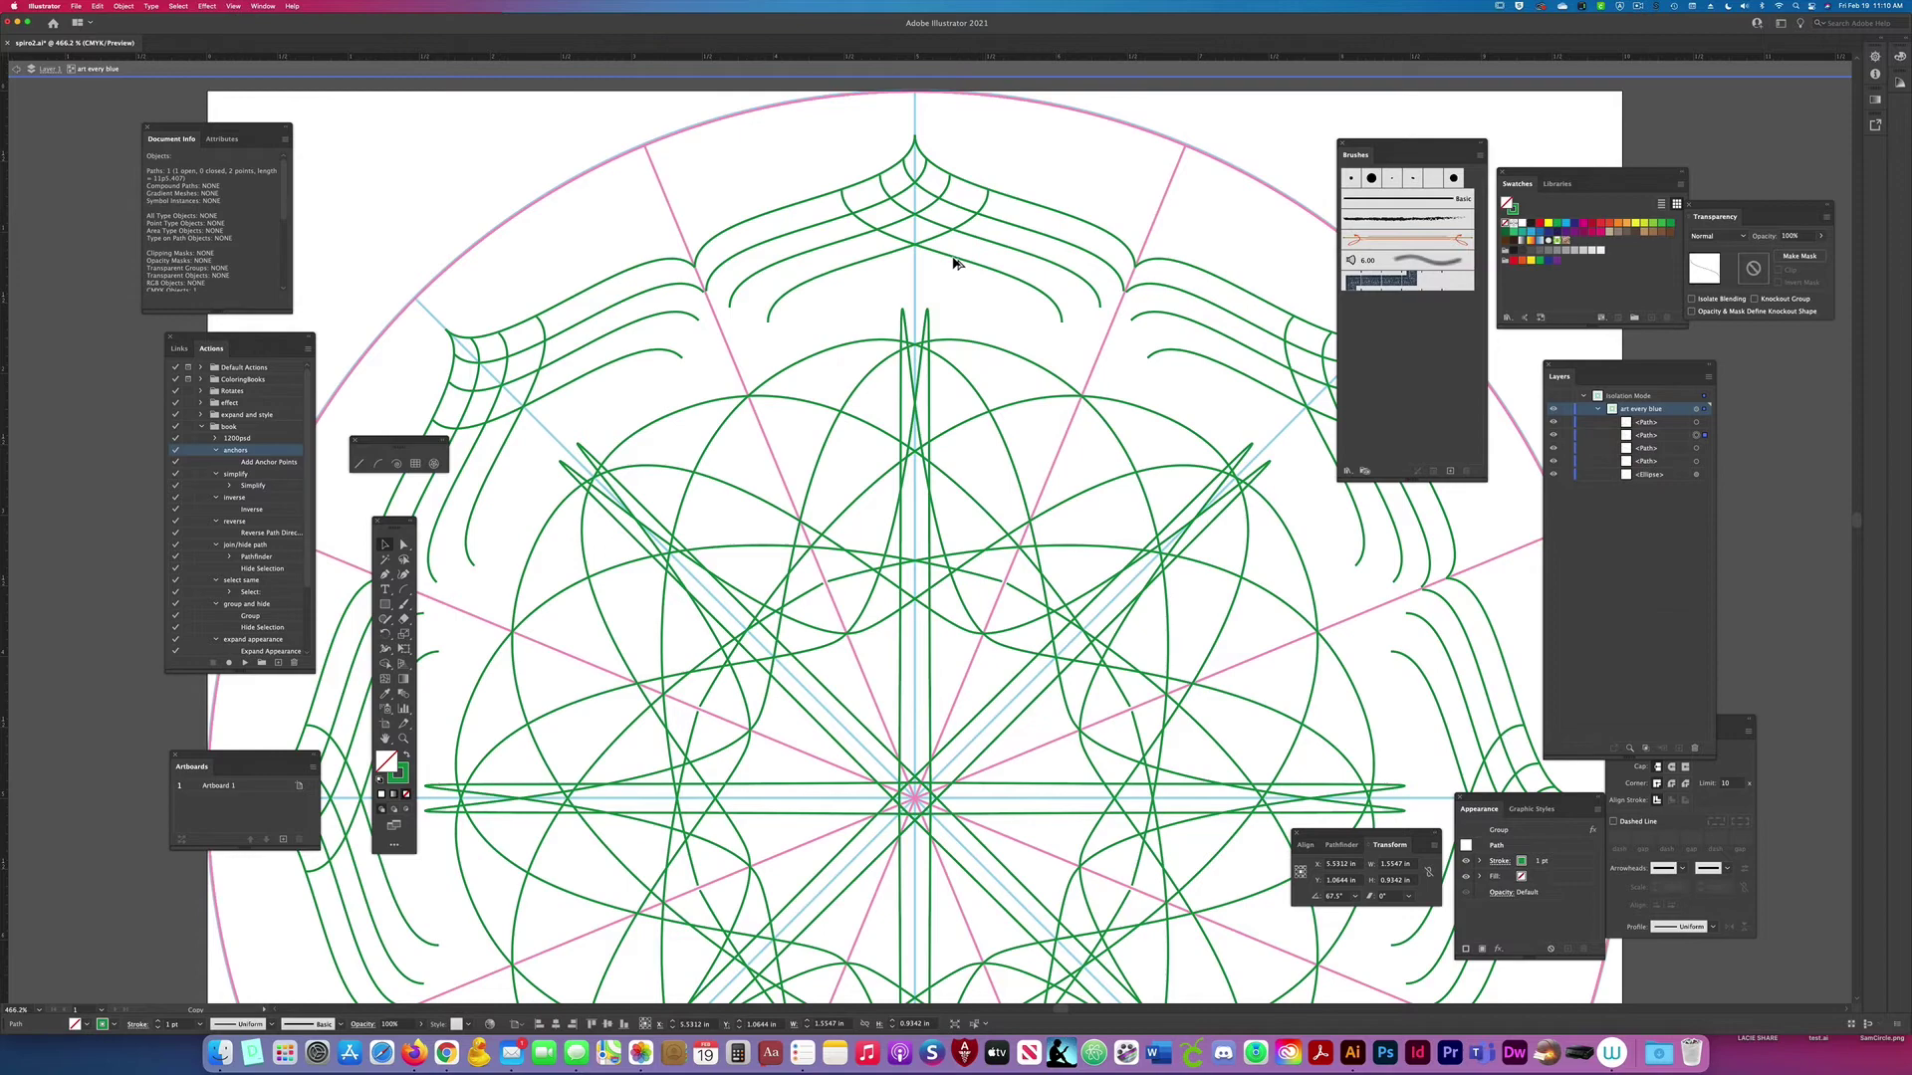
pyautogui.click(1085, 351)
pyautogui.doubleClick(1118, 331)
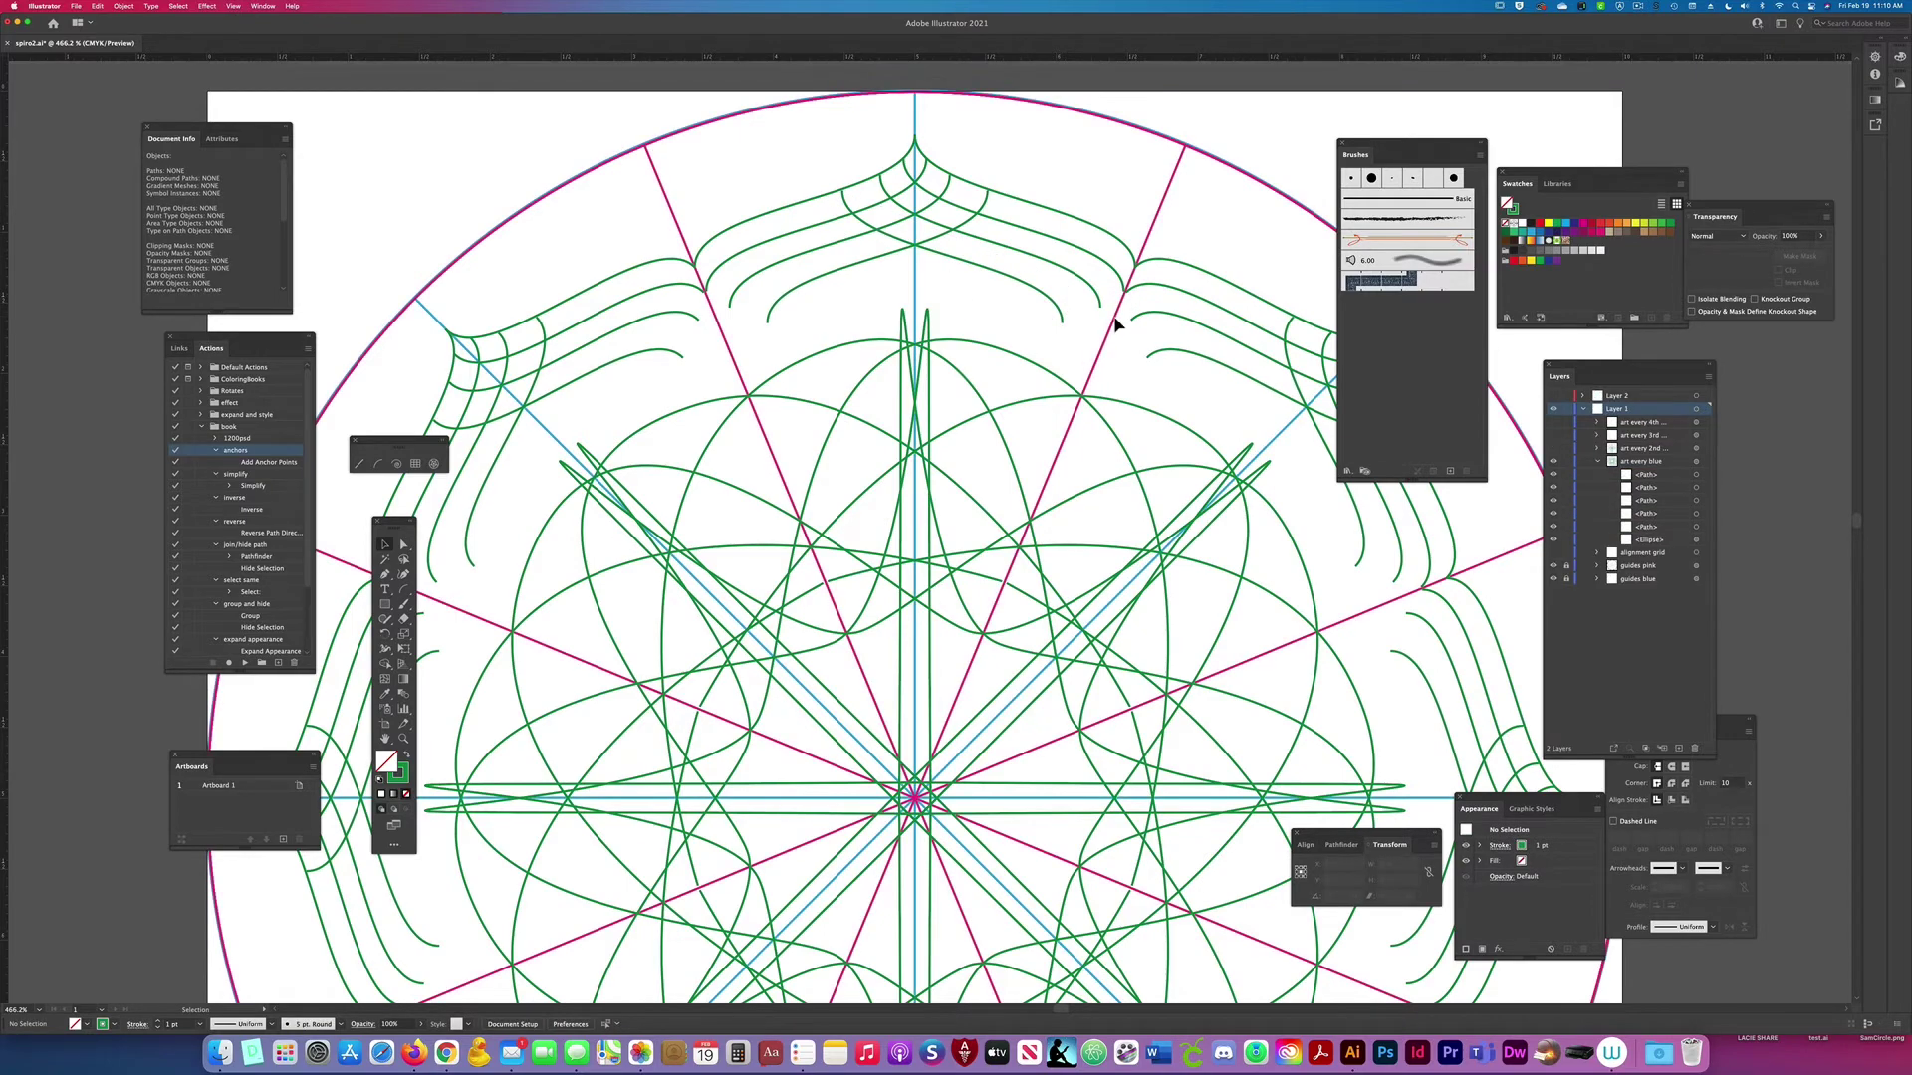
# Step: Isolate the group again and move the lower end anchors of the copied curves onto the pink guide, where mirrored copies meet
pyautogui.scroll(6, 1122, 337)
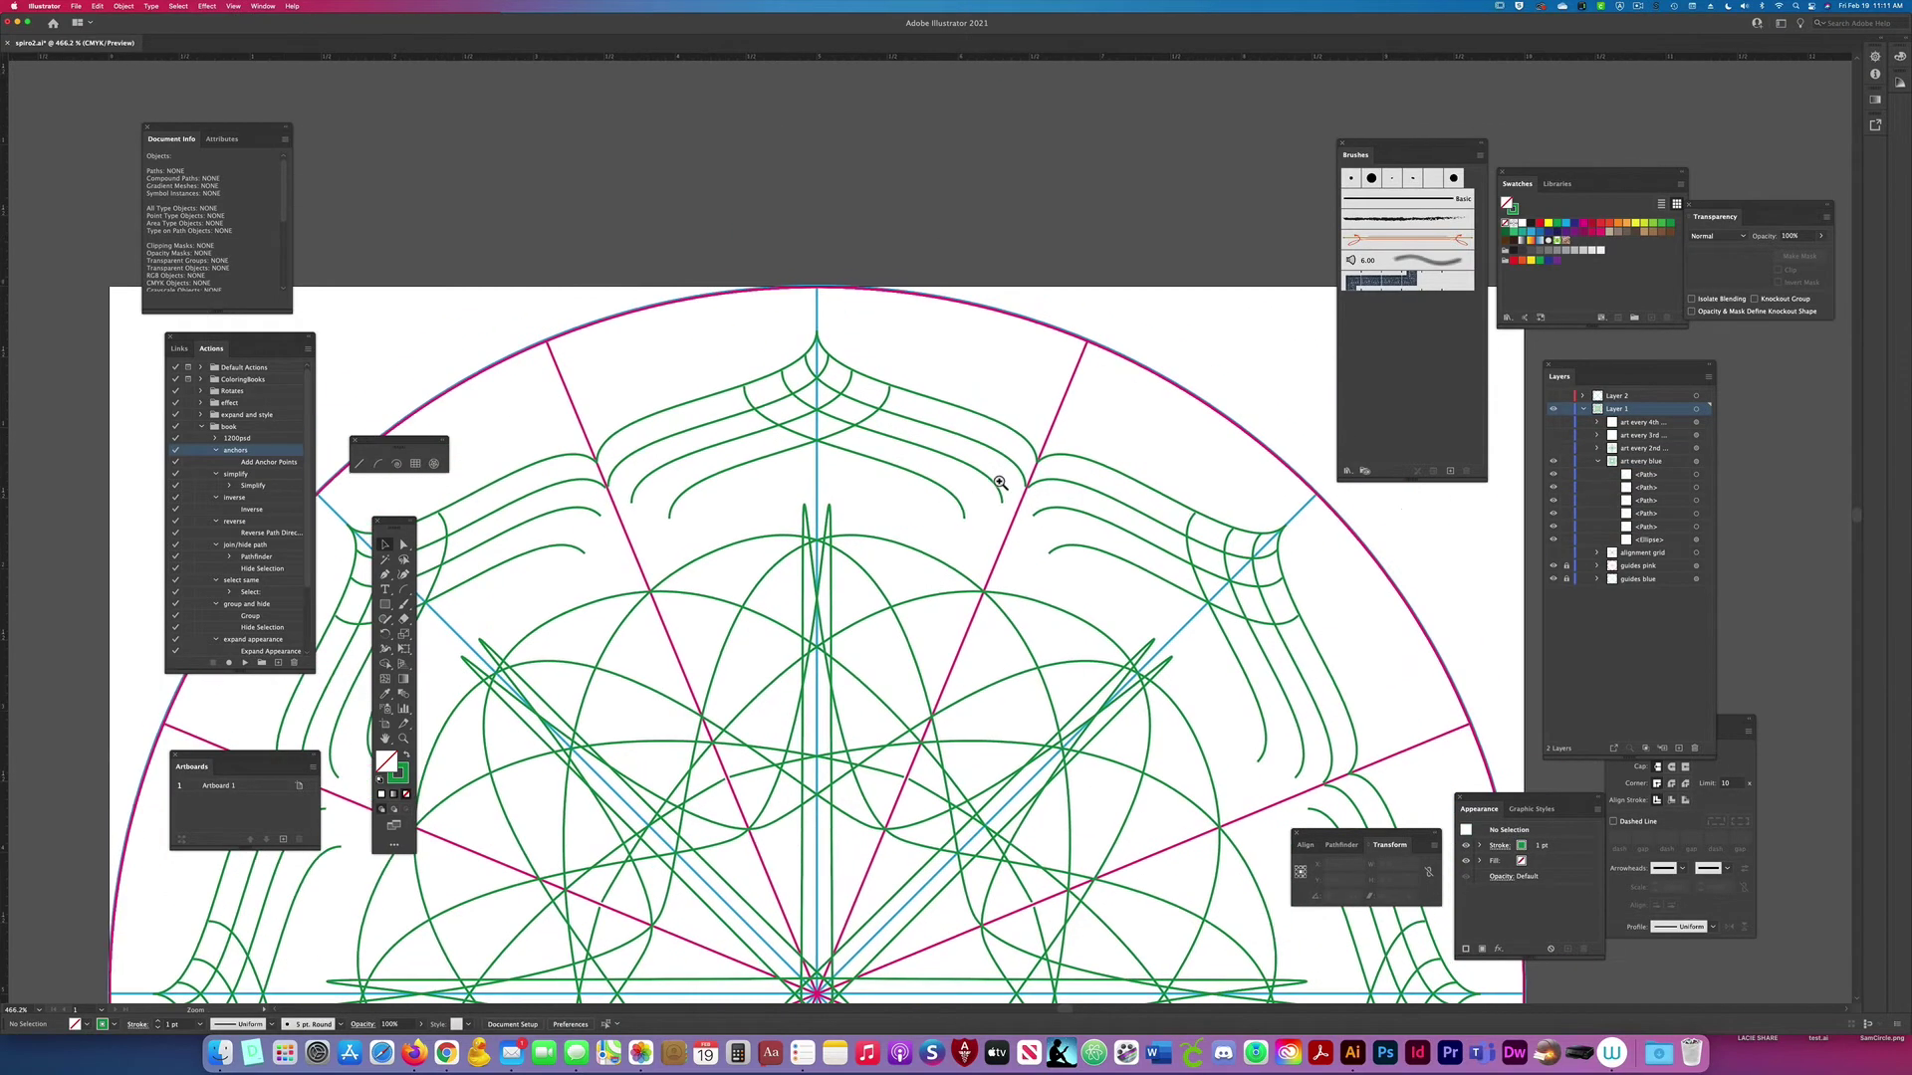
pyautogui.click(1079, 503)
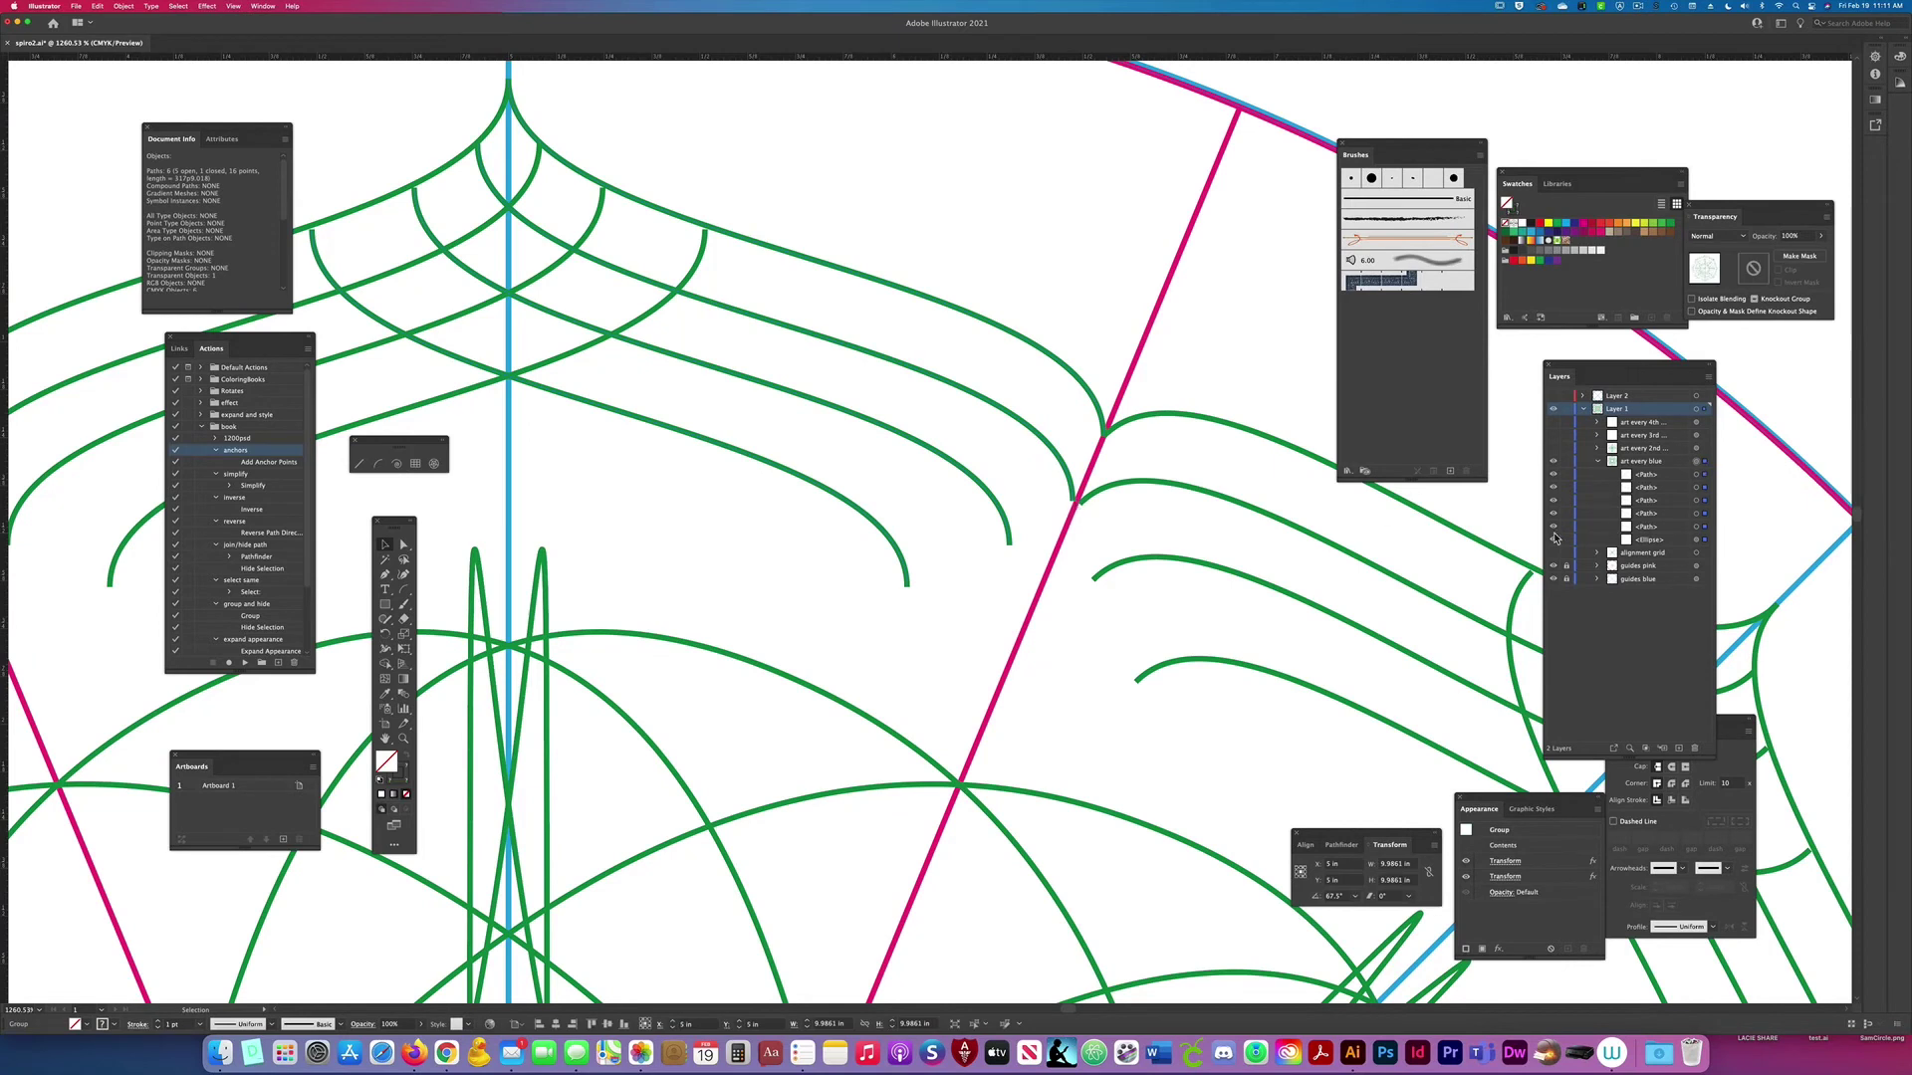
pyautogui.doubleClick(1064, 488)
pyautogui.press('a')
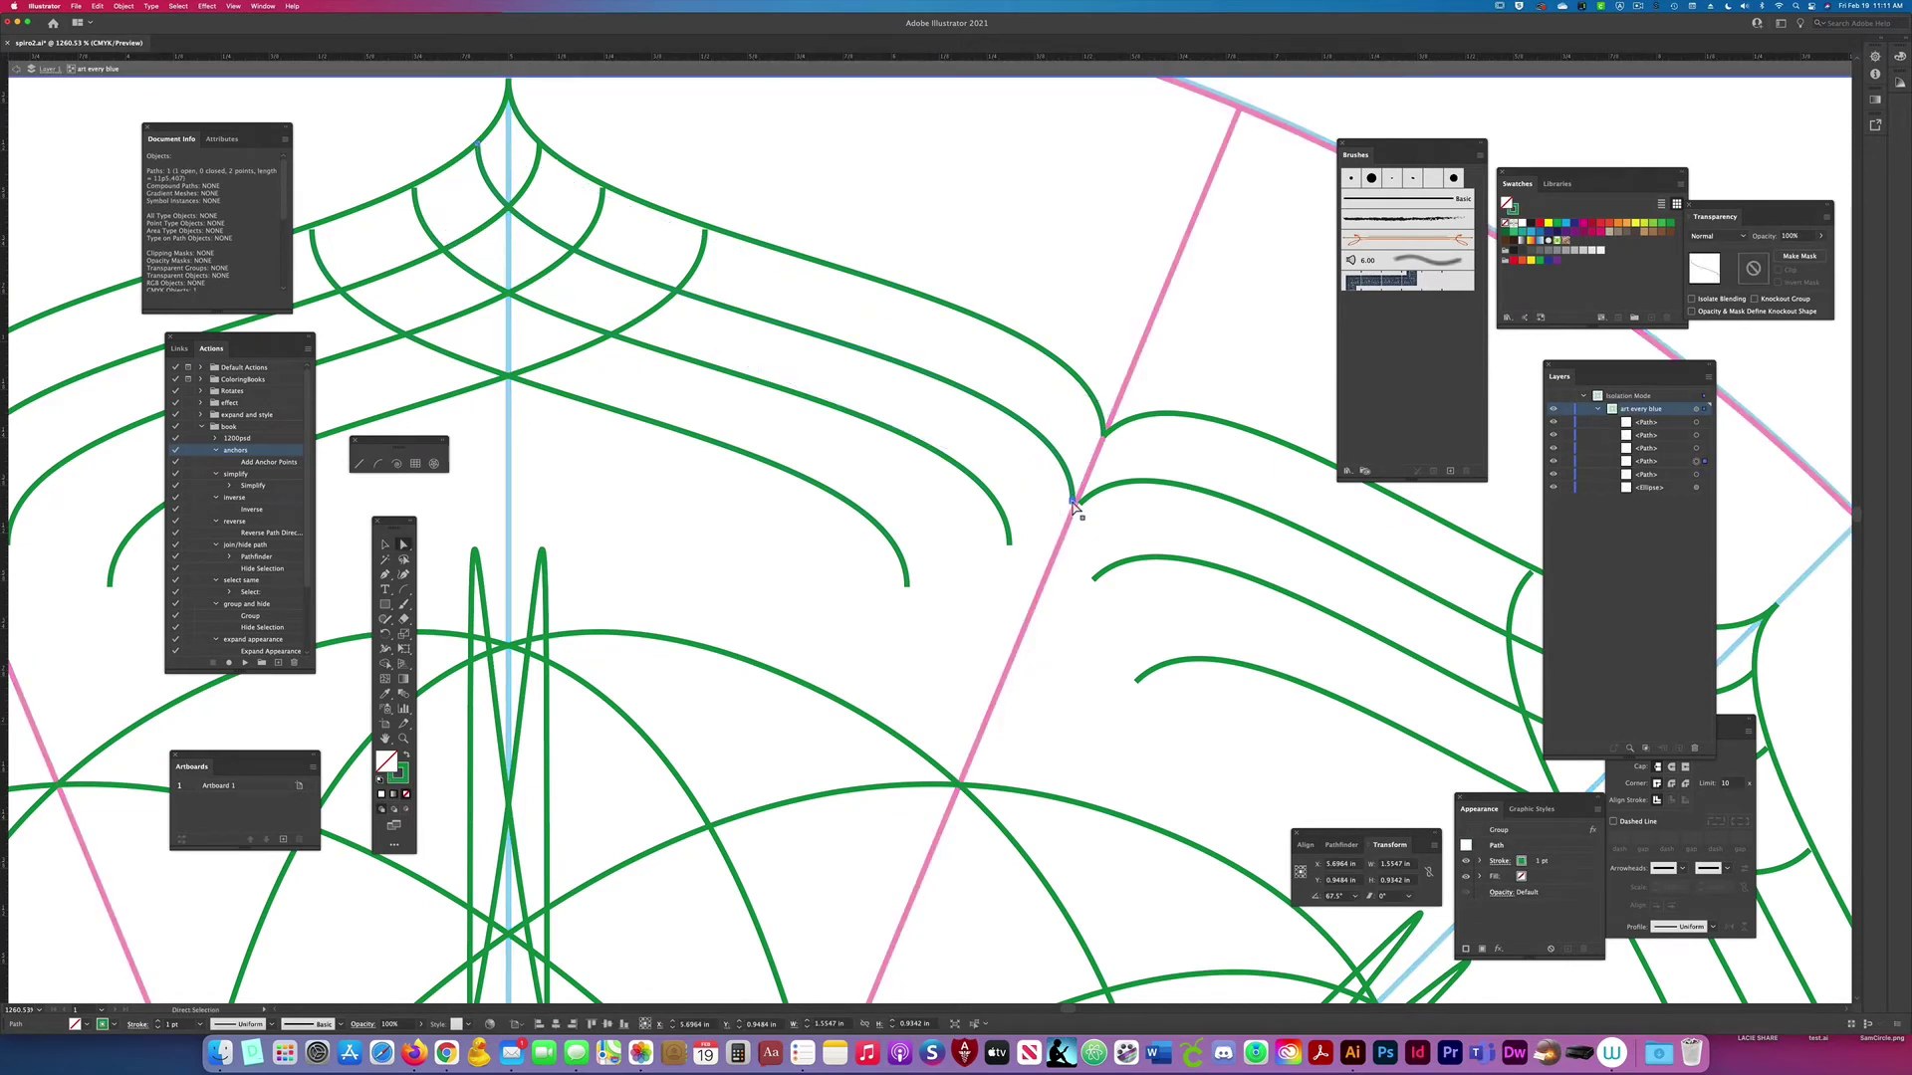
pyautogui.click(1073, 500)
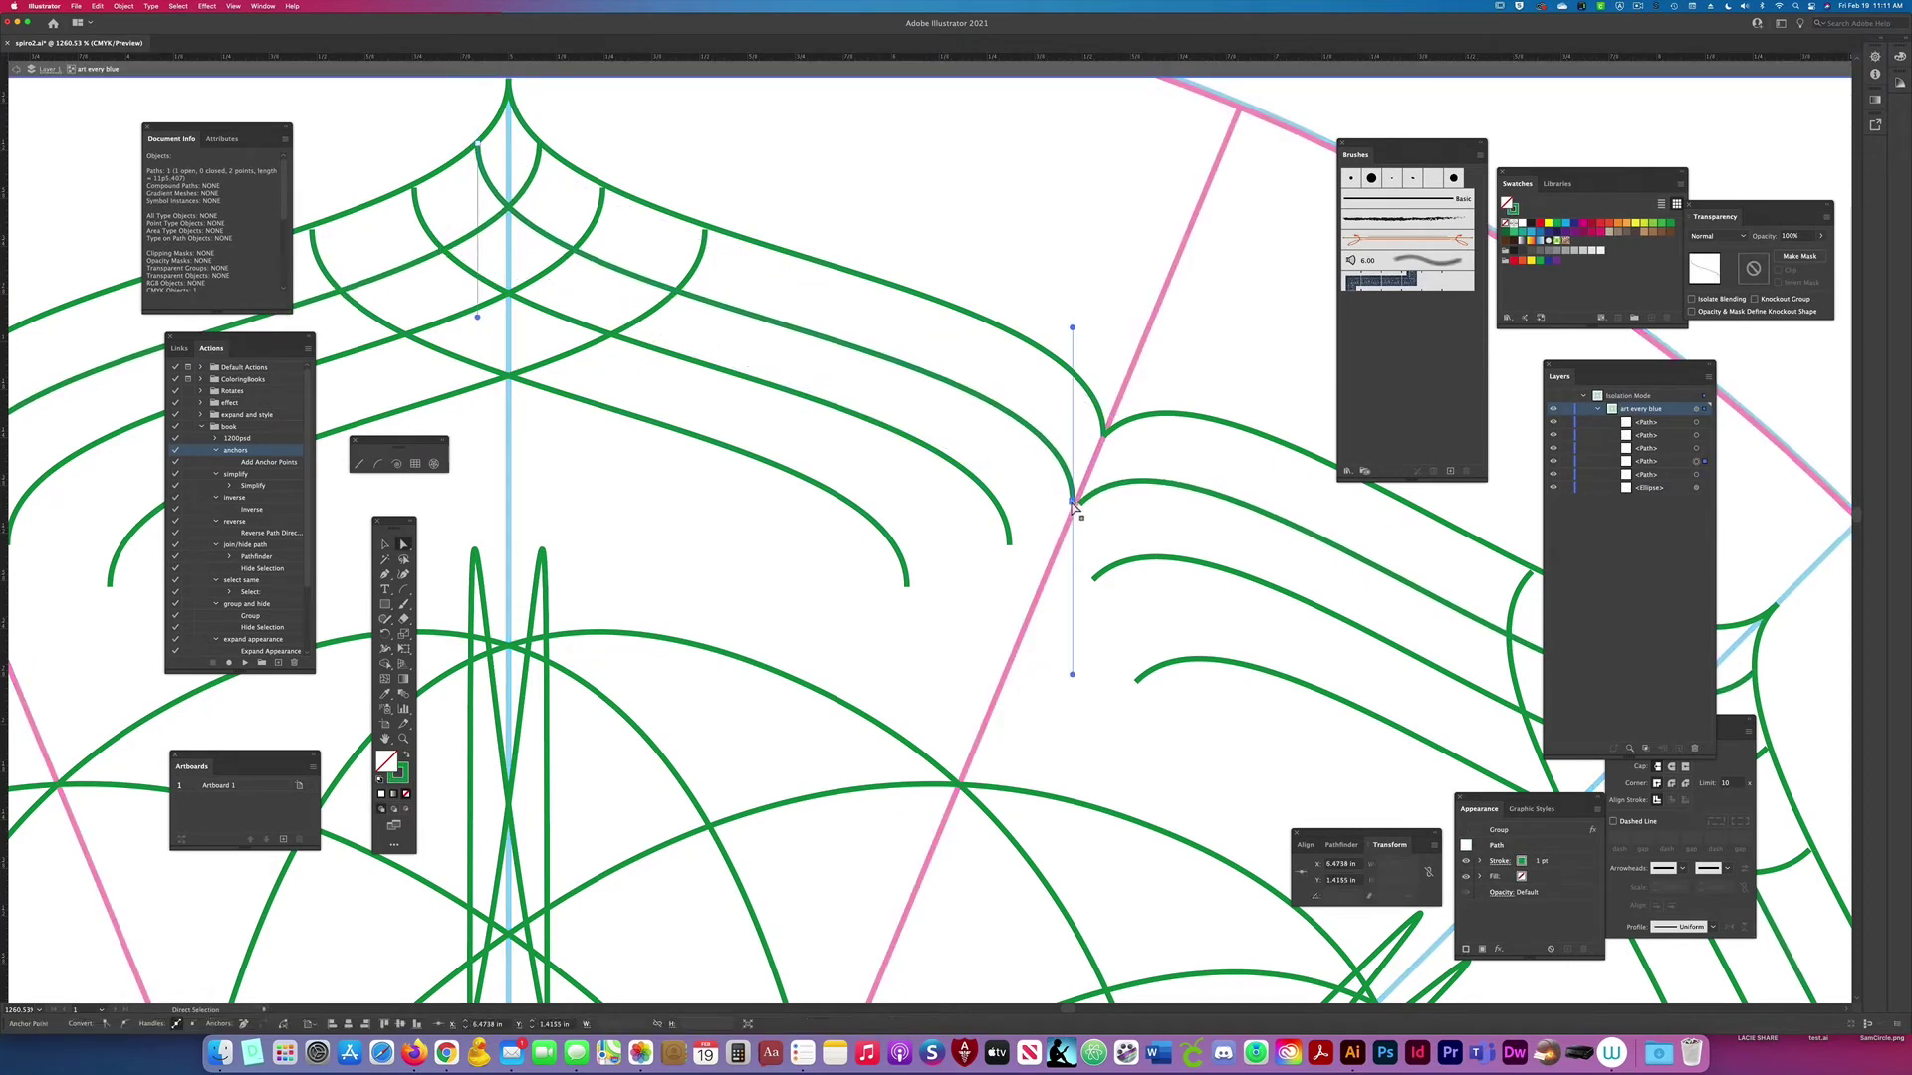
pyautogui.moveTo(1073, 505); pyautogui.dragTo(944, 596)
pyautogui.moveTo(907, 586); pyautogui.dragTo(1009, 665)
pyautogui.click(1122, 465)
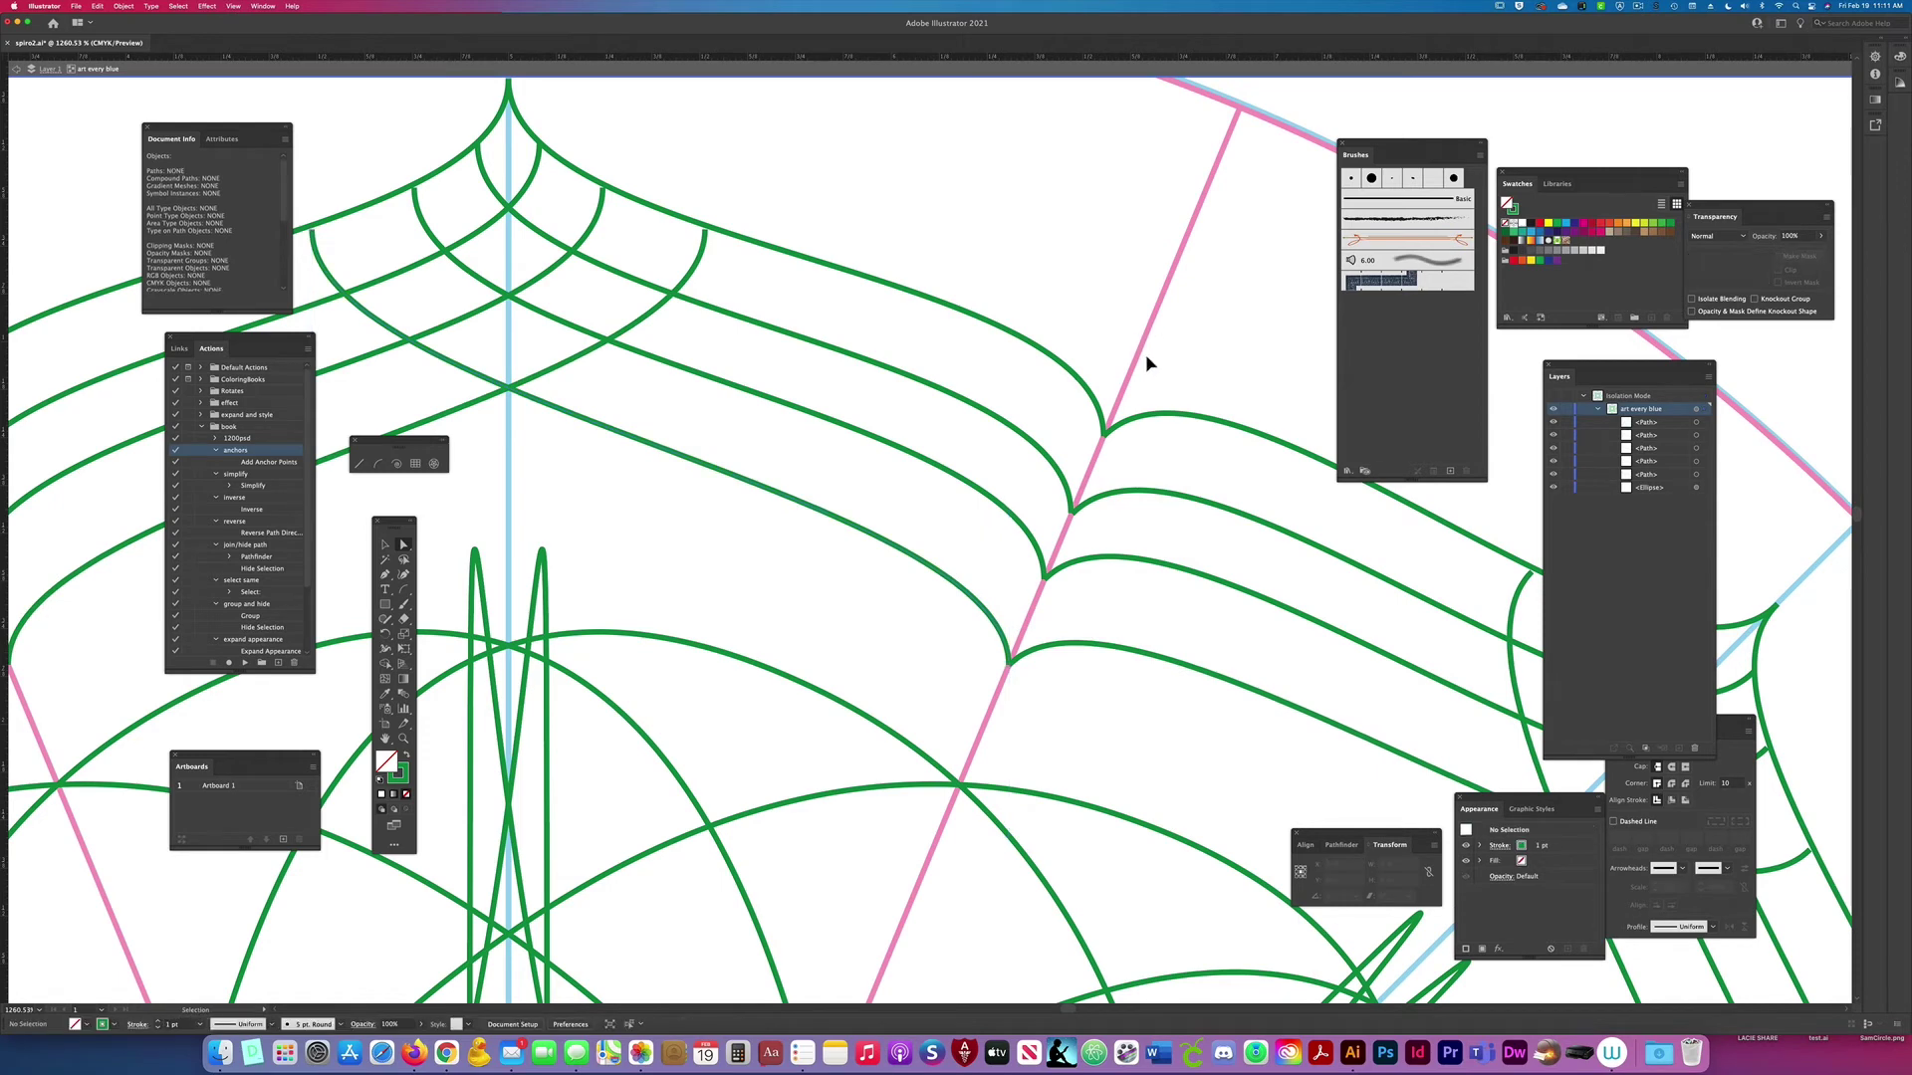
pyautogui.press('super+0')
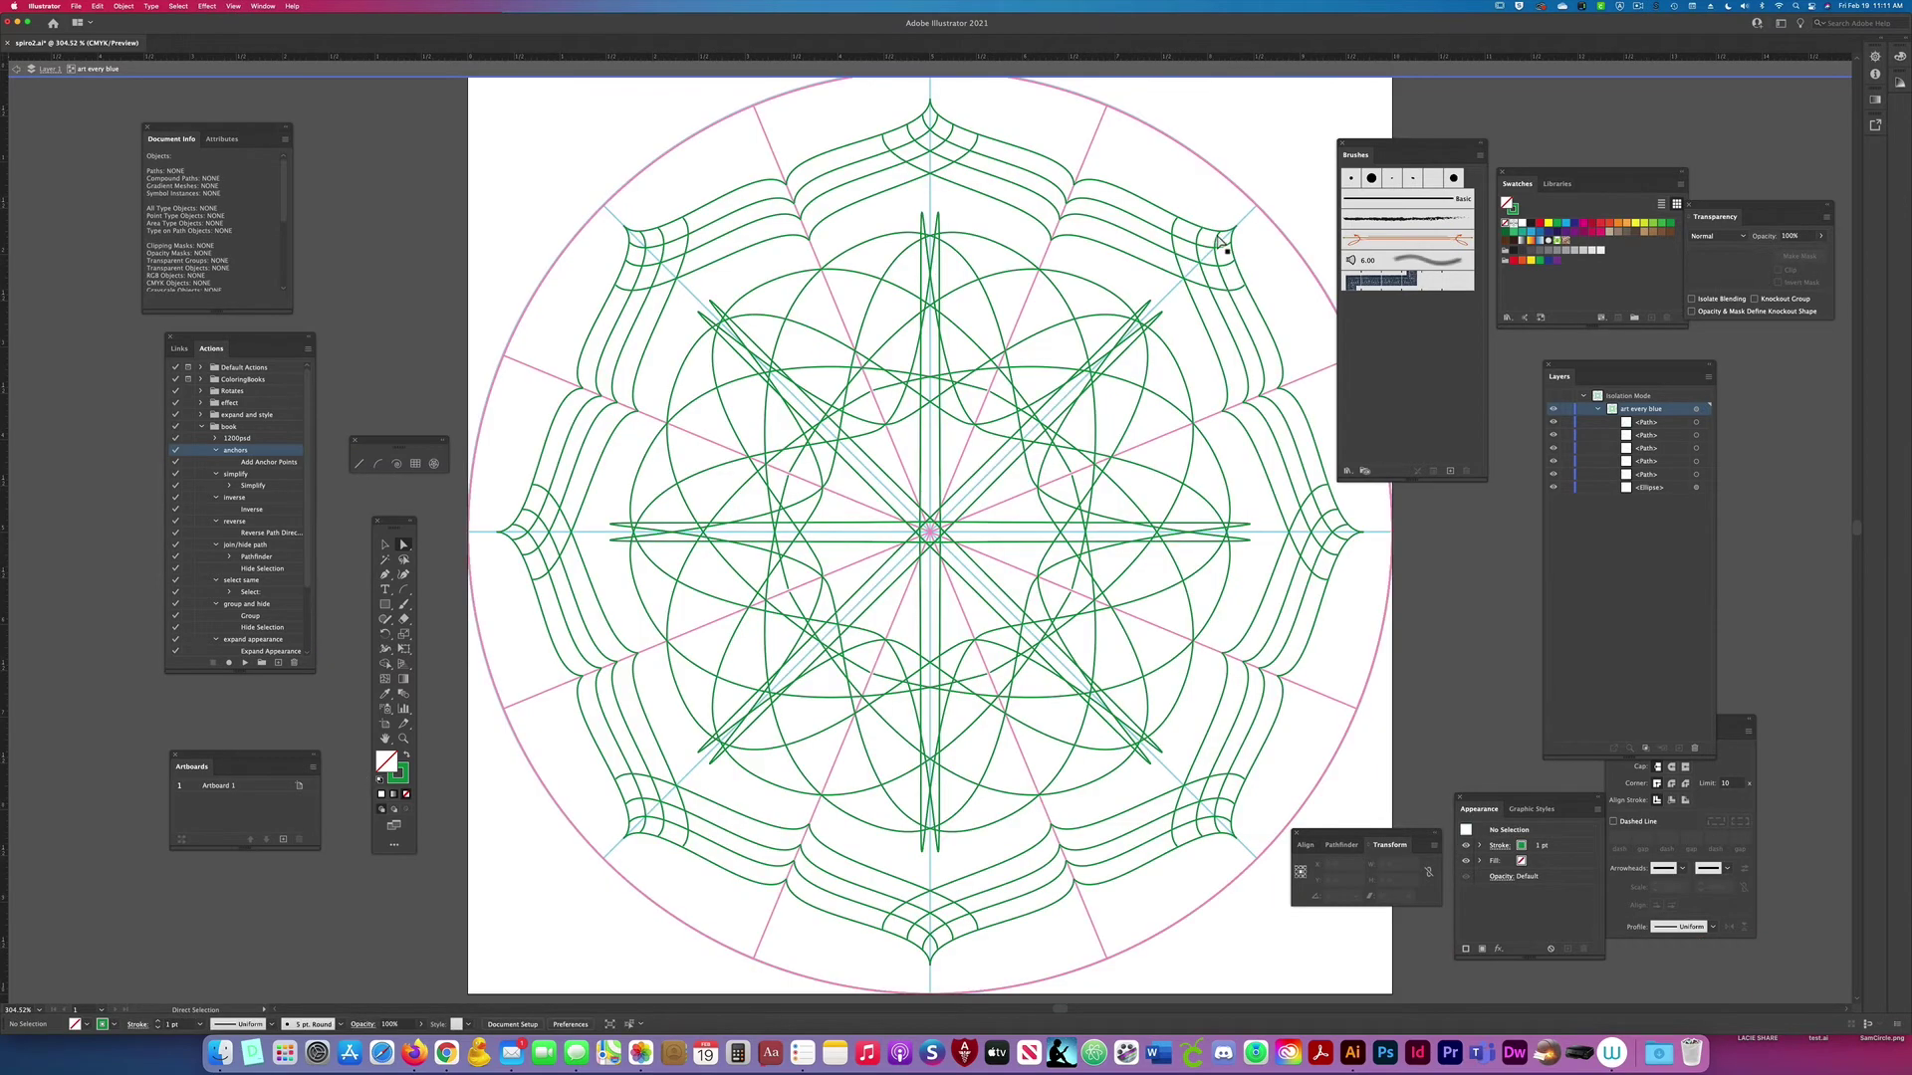
# Step: Collapse and hide the art every blue group, and show, select and isolate the art every 3rd blue group
pyautogui.click(1600, 411)
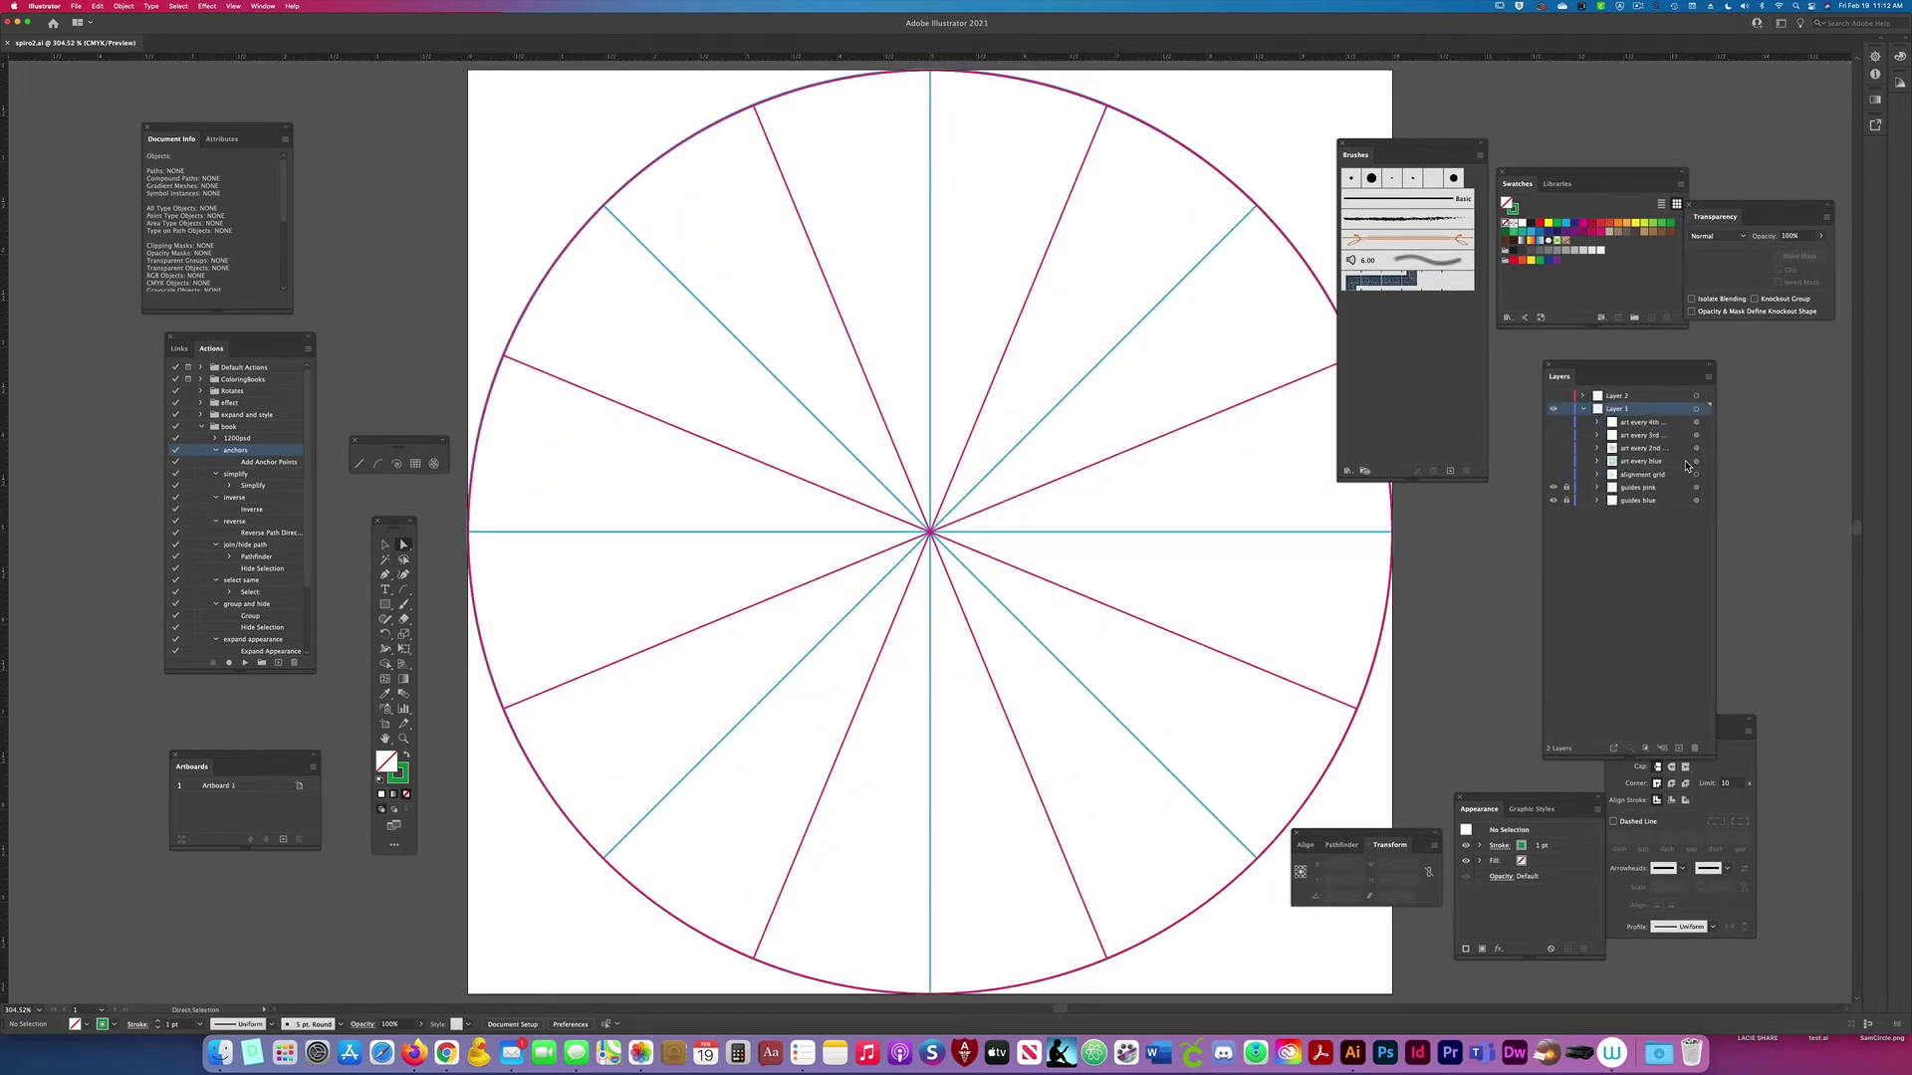
pyautogui.click(1554, 435)
pyautogui.click(1696, 436)
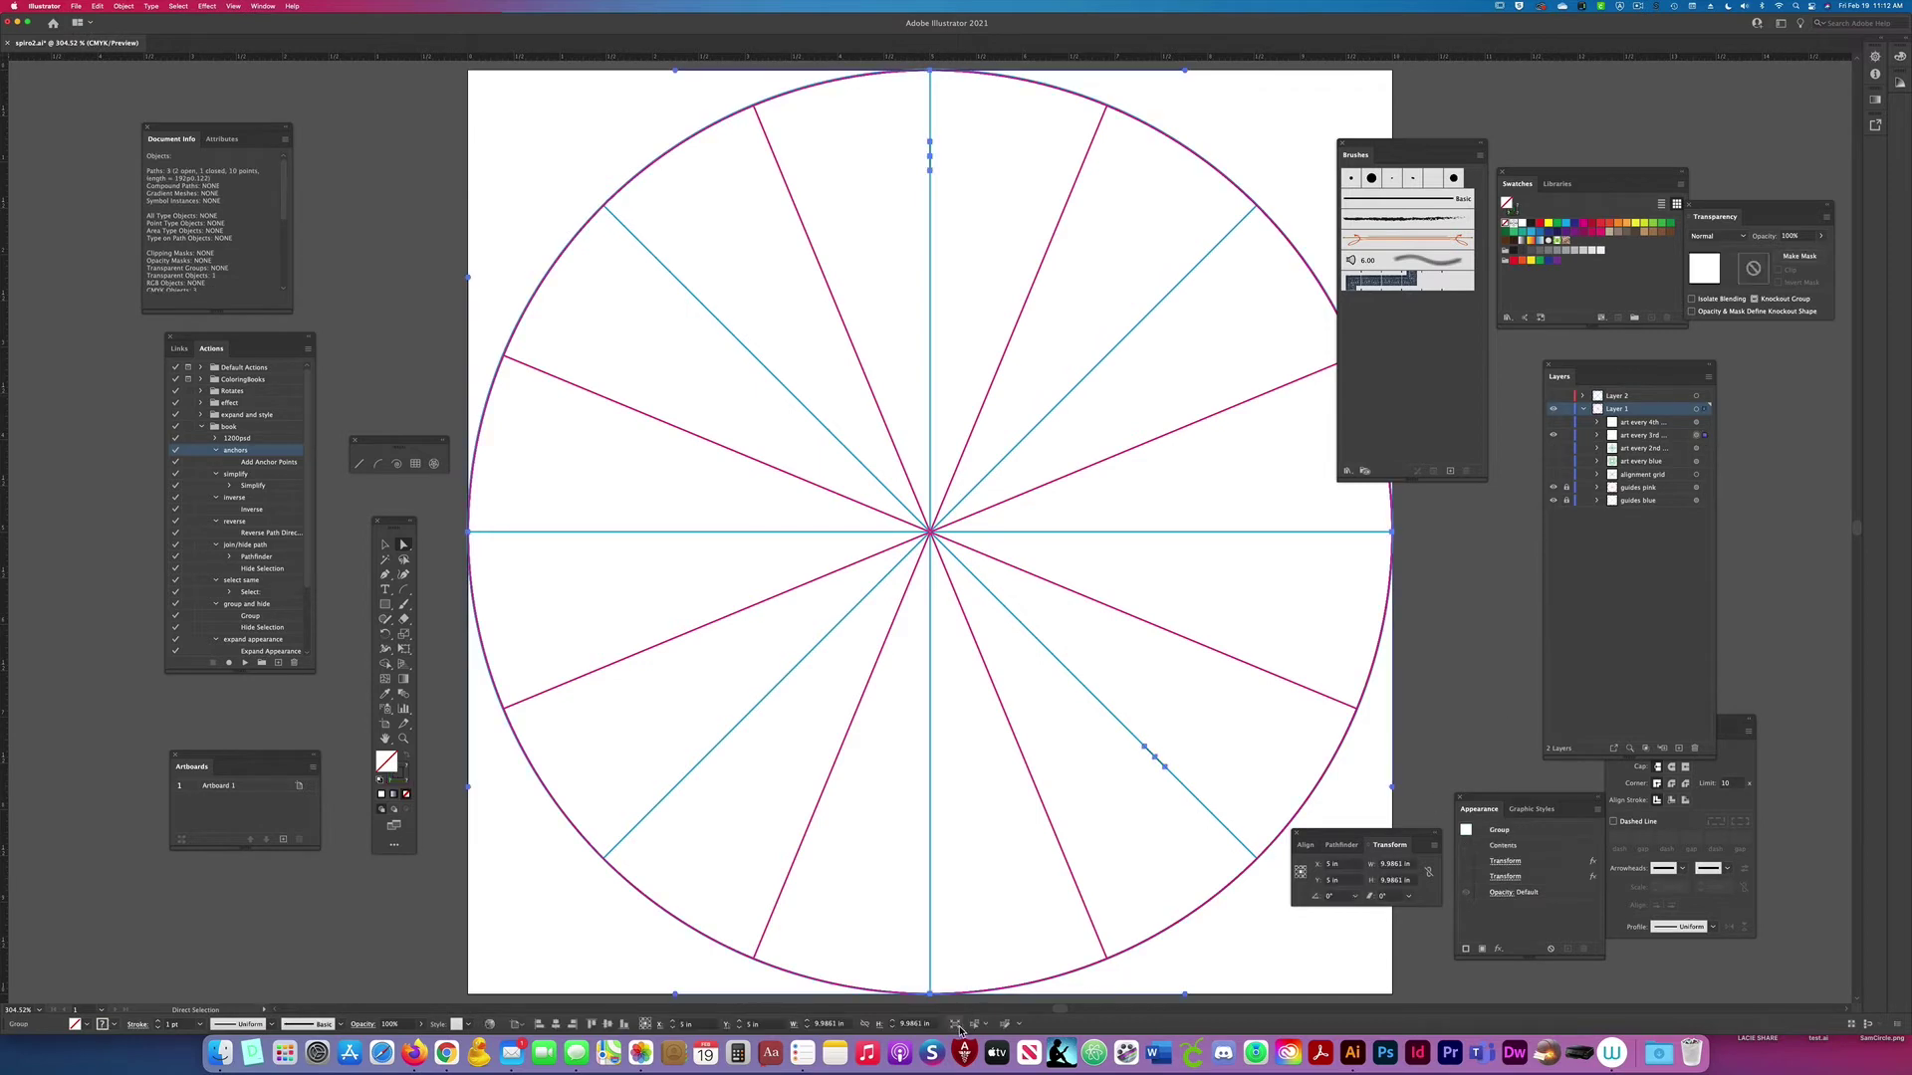
pyautogui.click(958, 1025)
# Step: Join the inner ends of the two short guide-line paths with a straight segment and delete the leftover outer stubs
pyautogui.moveTo(908, 166); pyautogui.dragTo(1001, 390)
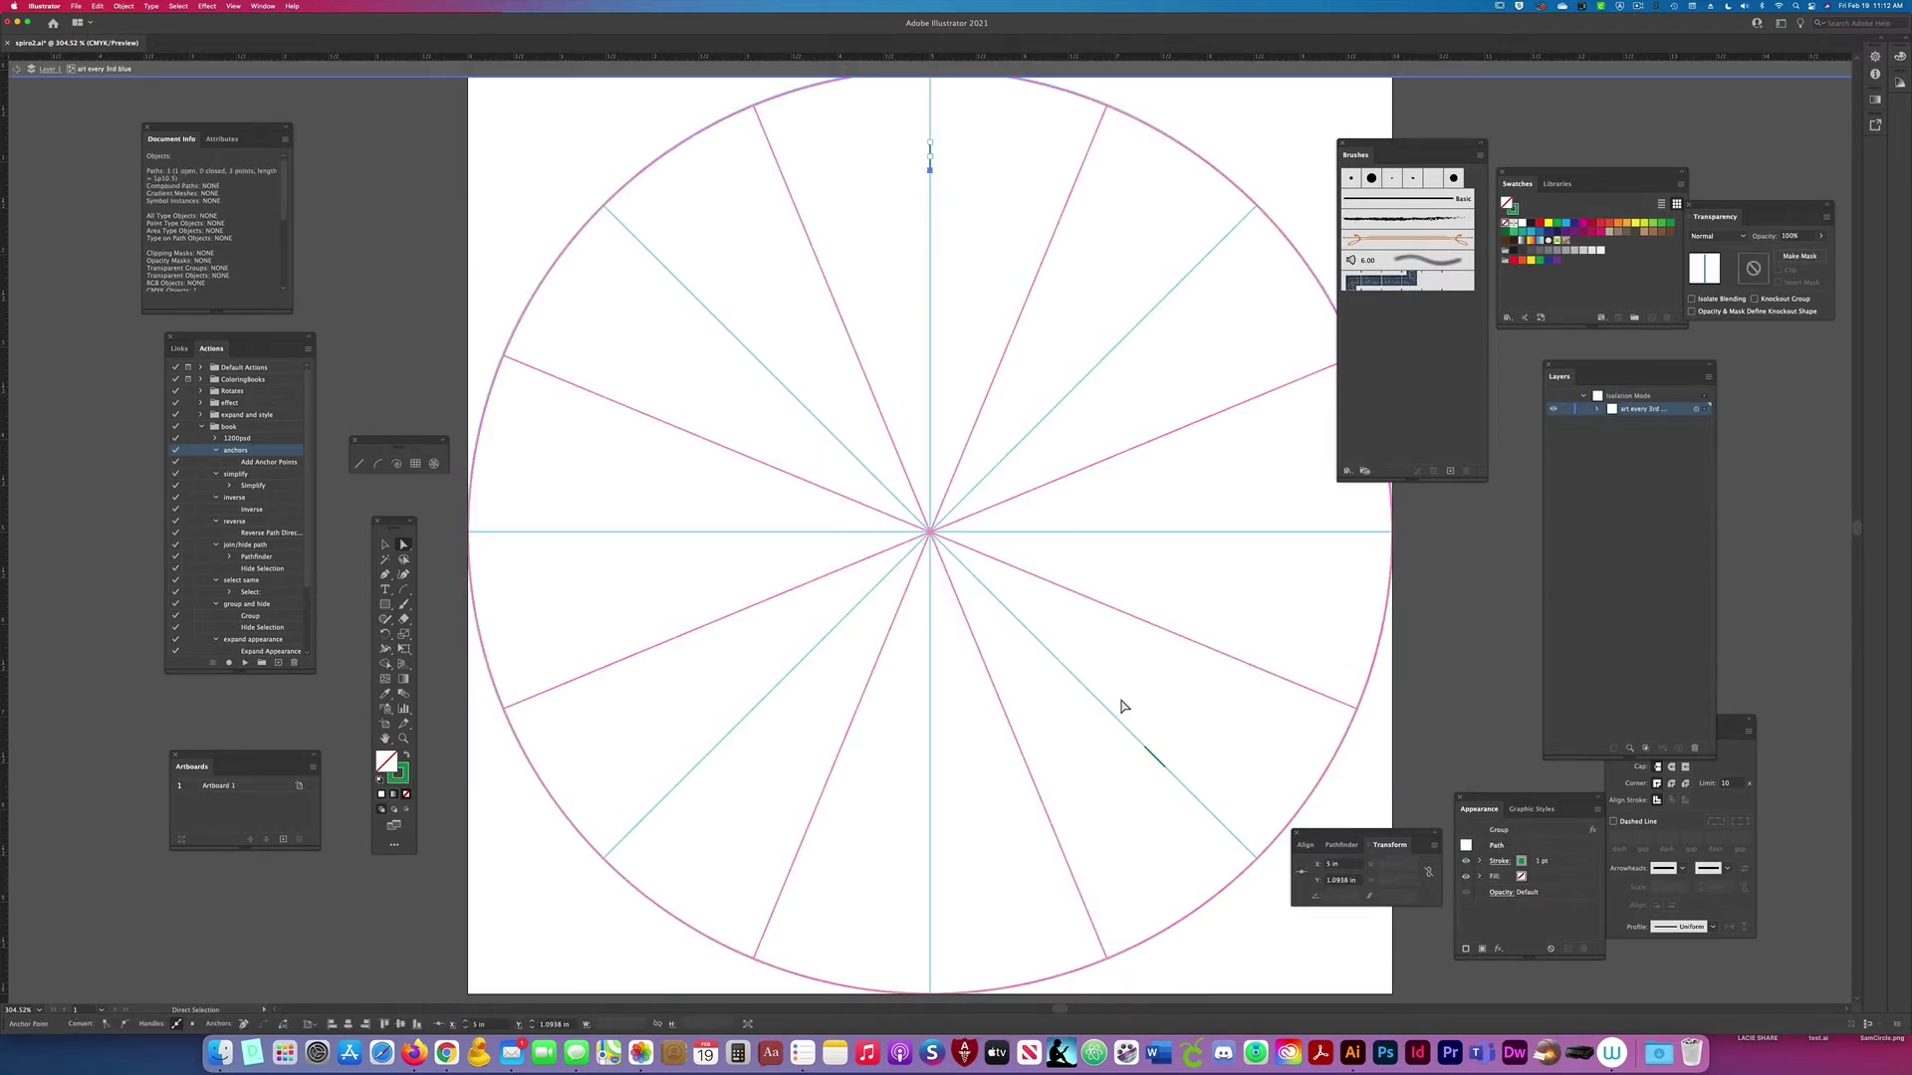
pyautogui.keyDown('shift'); pyautogui.click(1146, 748); pyautogui.keyUp('shift')
pyautogui.hotkey('ctrl', 'j')
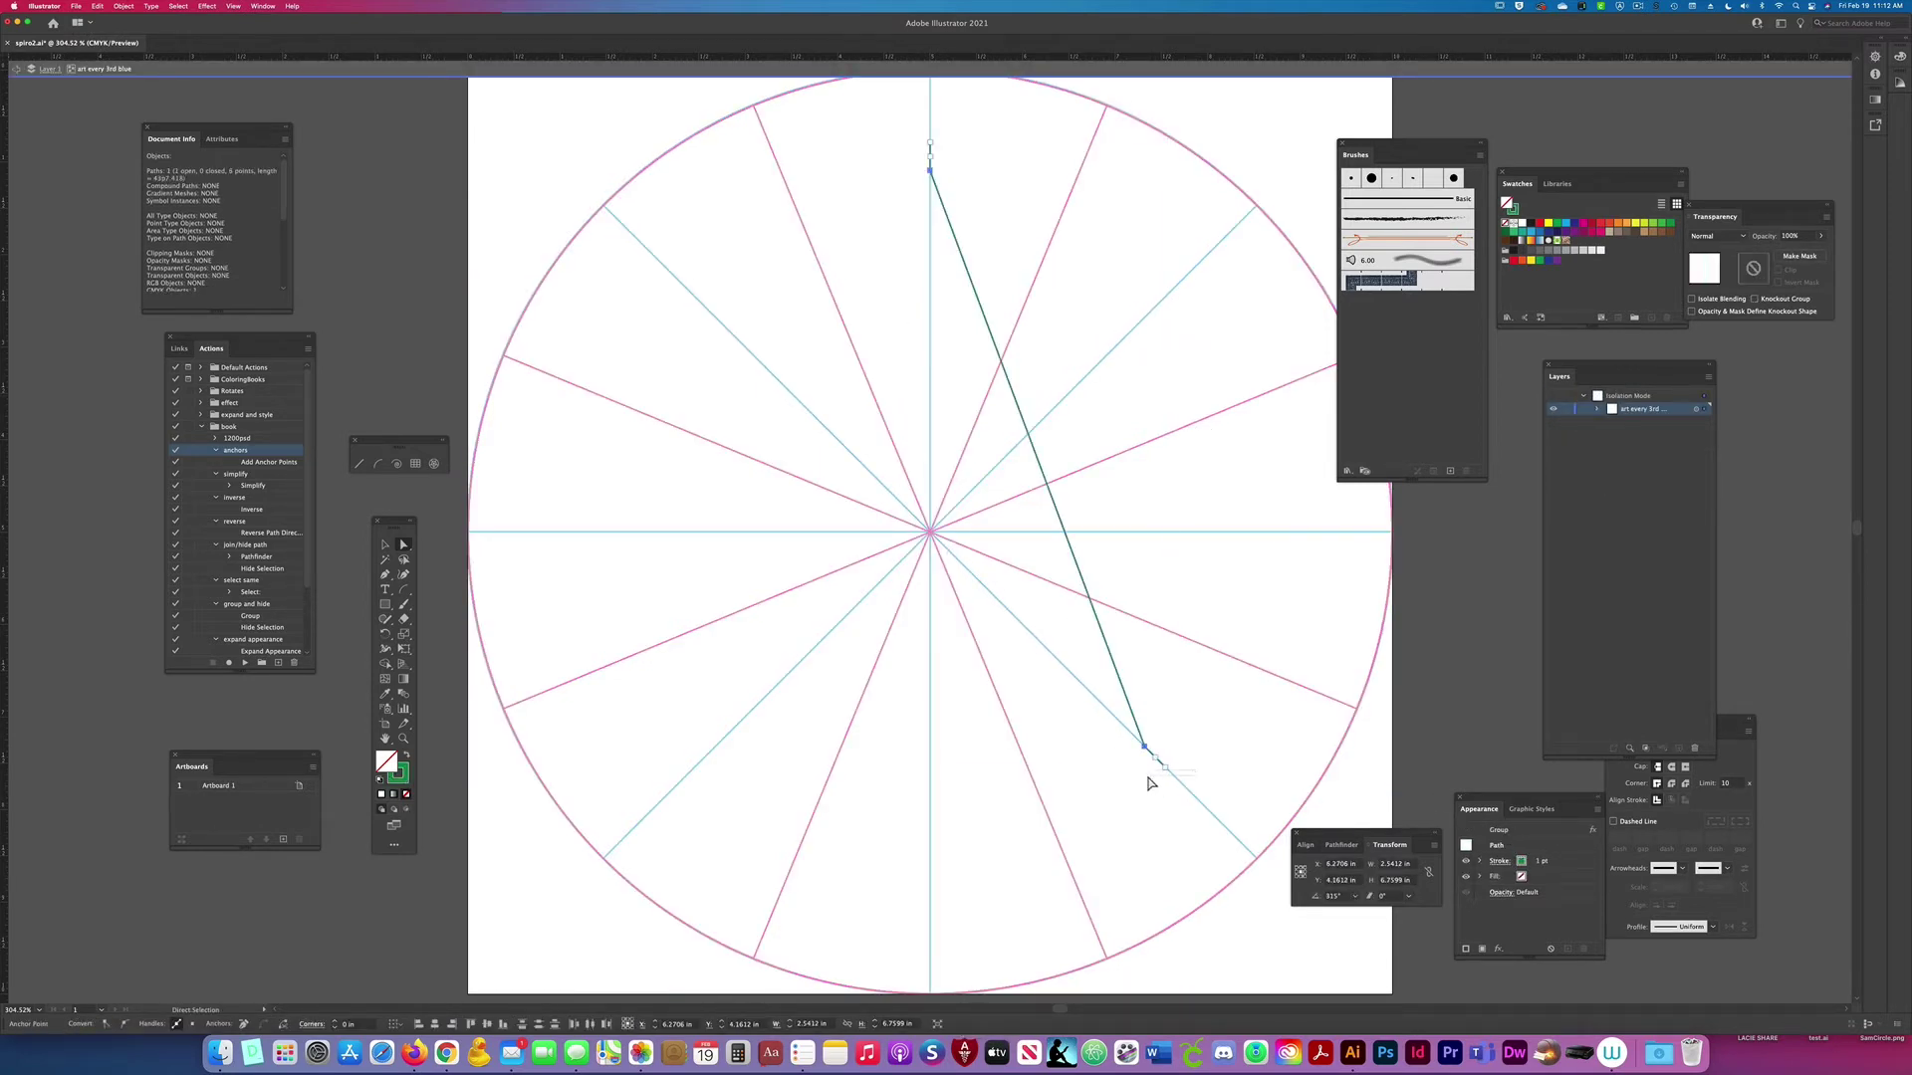
pyautogui.click(1155, 762)
pyautogui.press('Delete')
pyautogui.press('Delete')
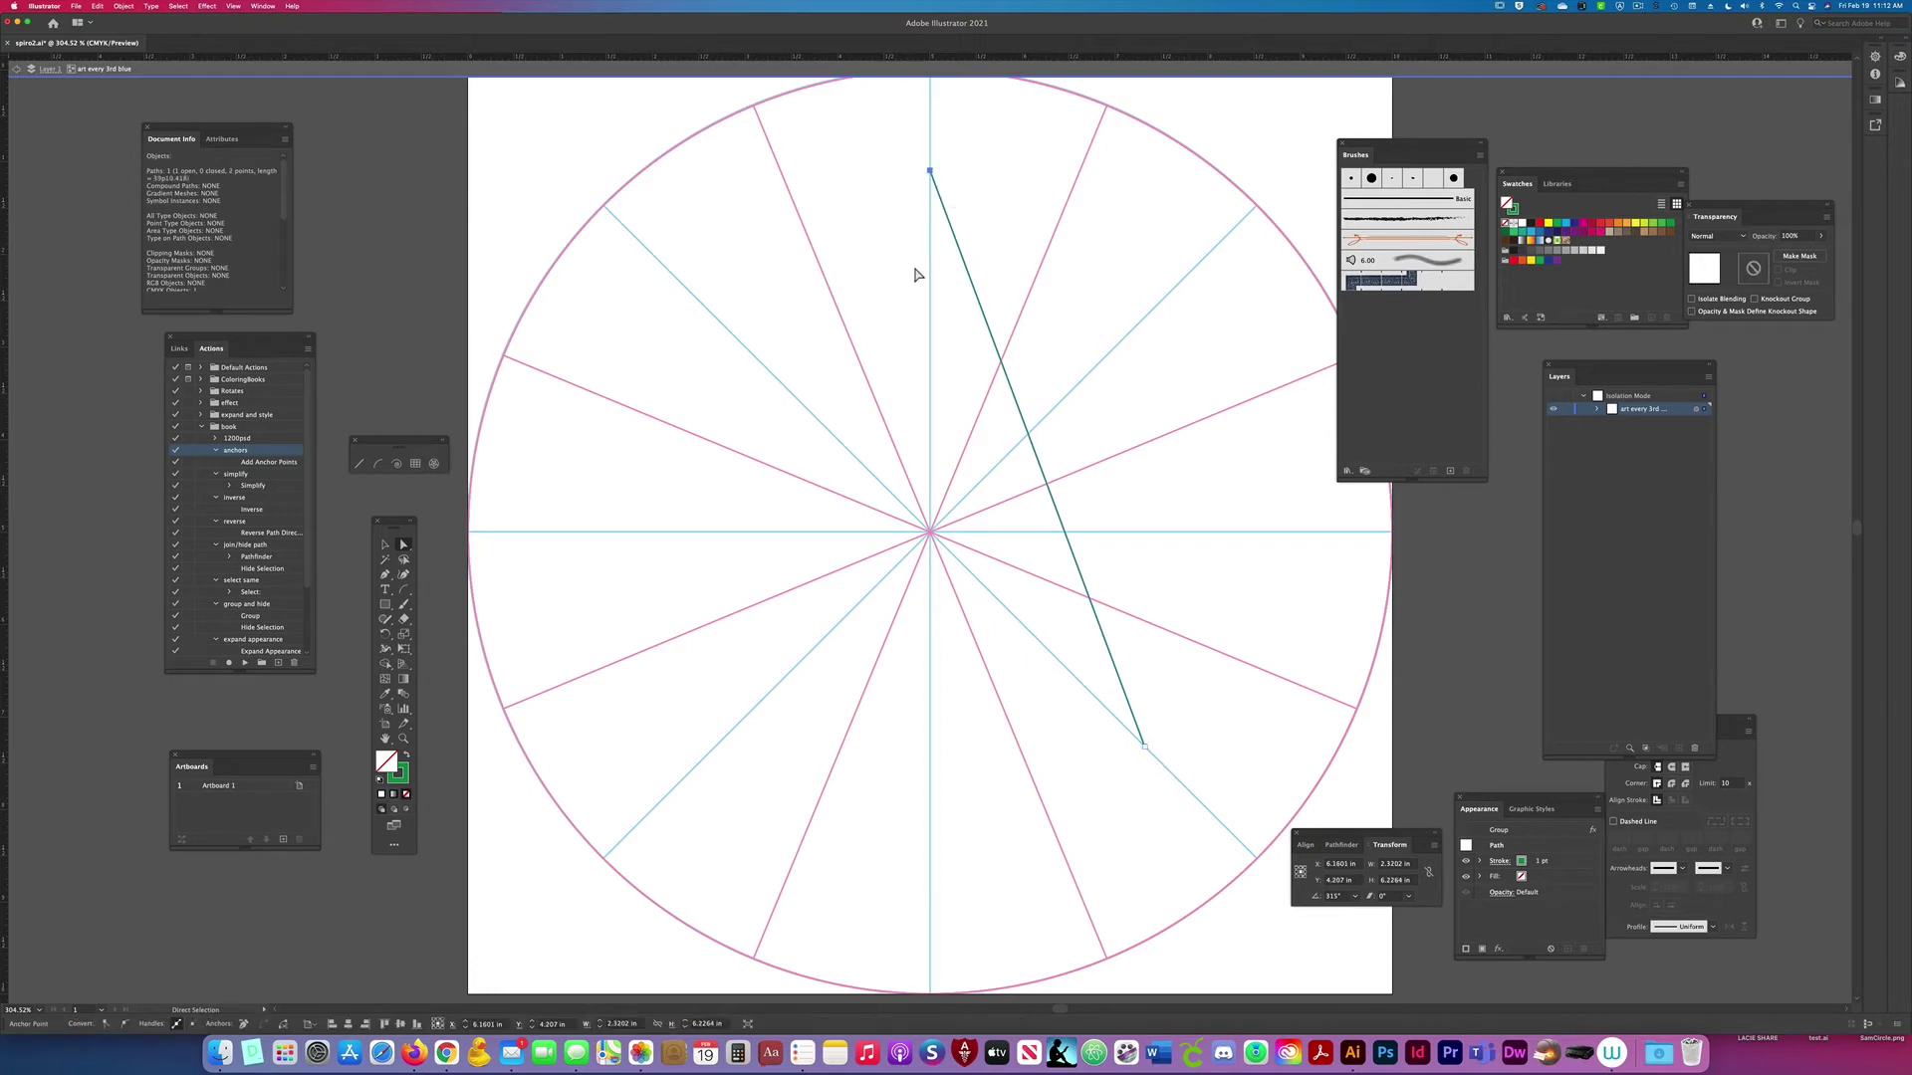
# Step: Convert the line's two end anchors to smooth and swing the lower anchor's handle outward to bow the curve
pyautogui.click(124, 1023)
pyautogui.click(125, 1022)
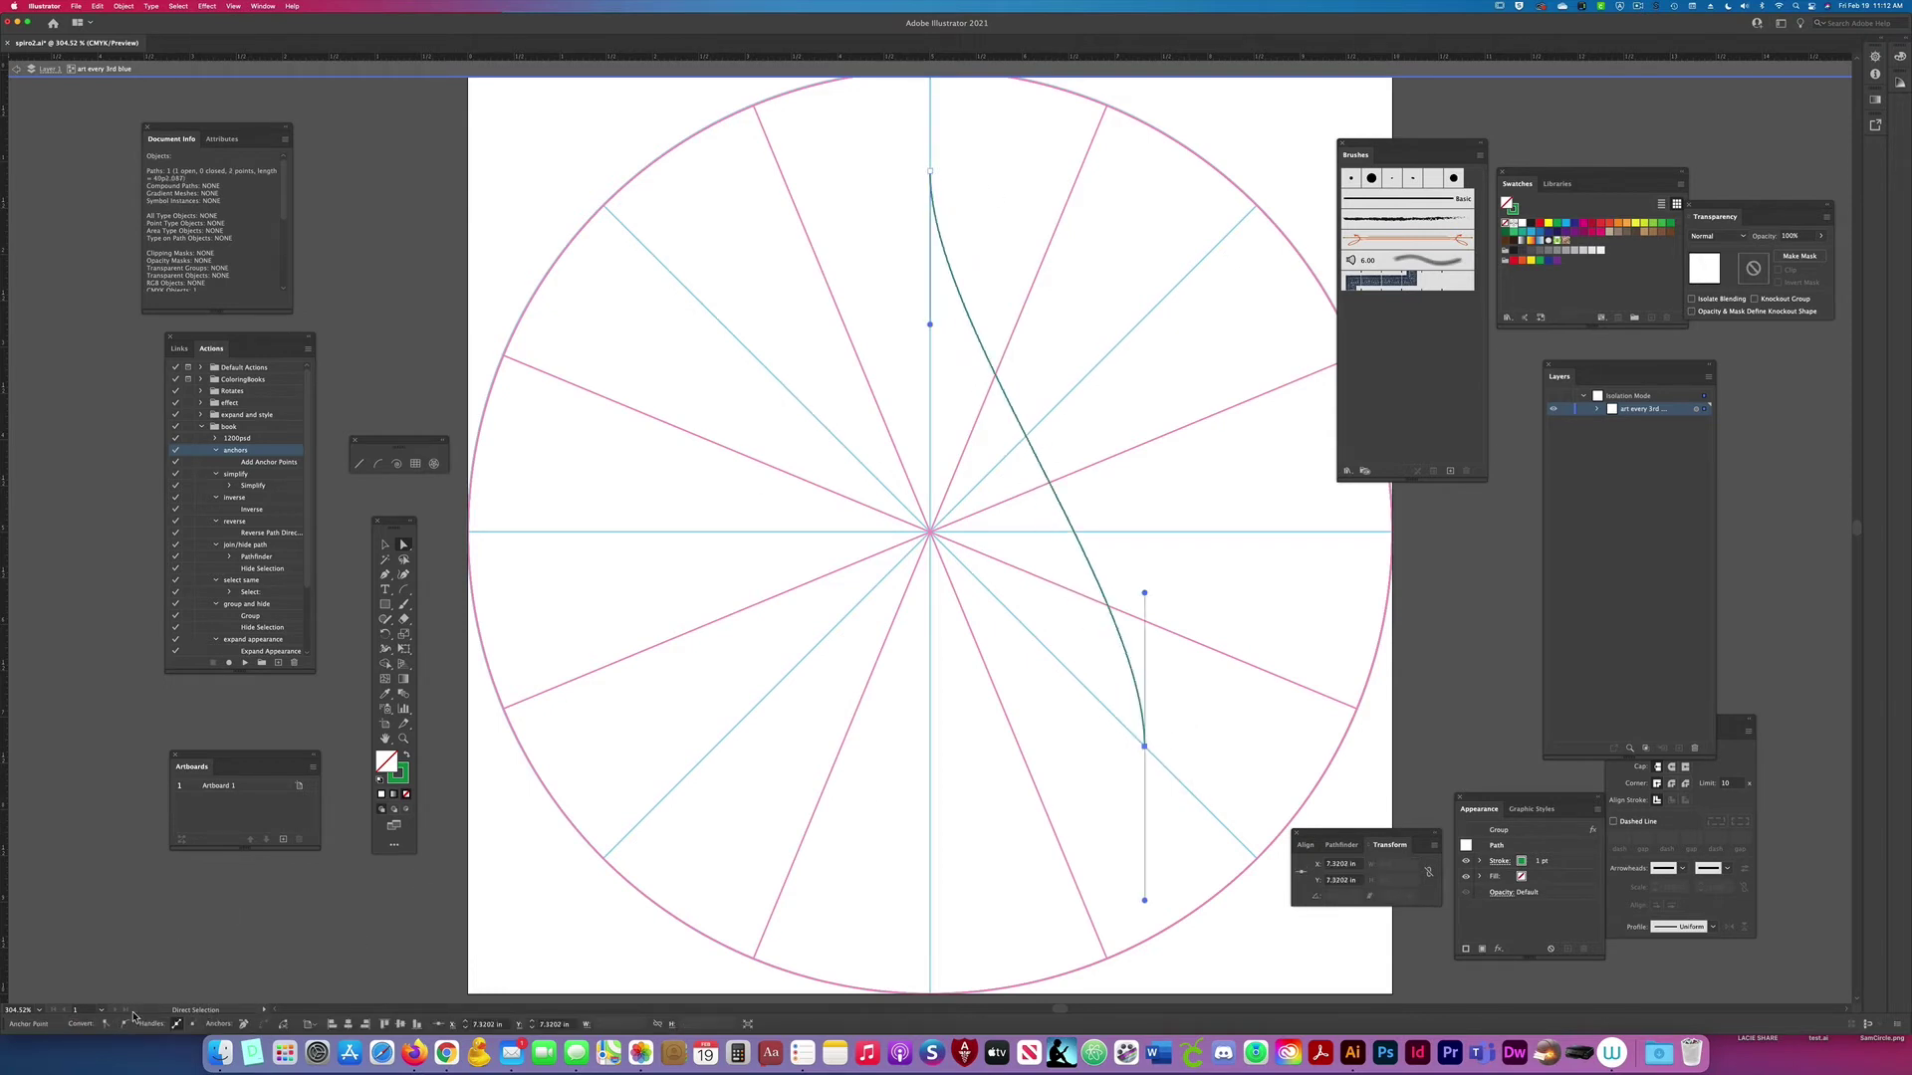
pyautogui.moveTo(1145, 597); pyautogui.dragTo(1260, 658)
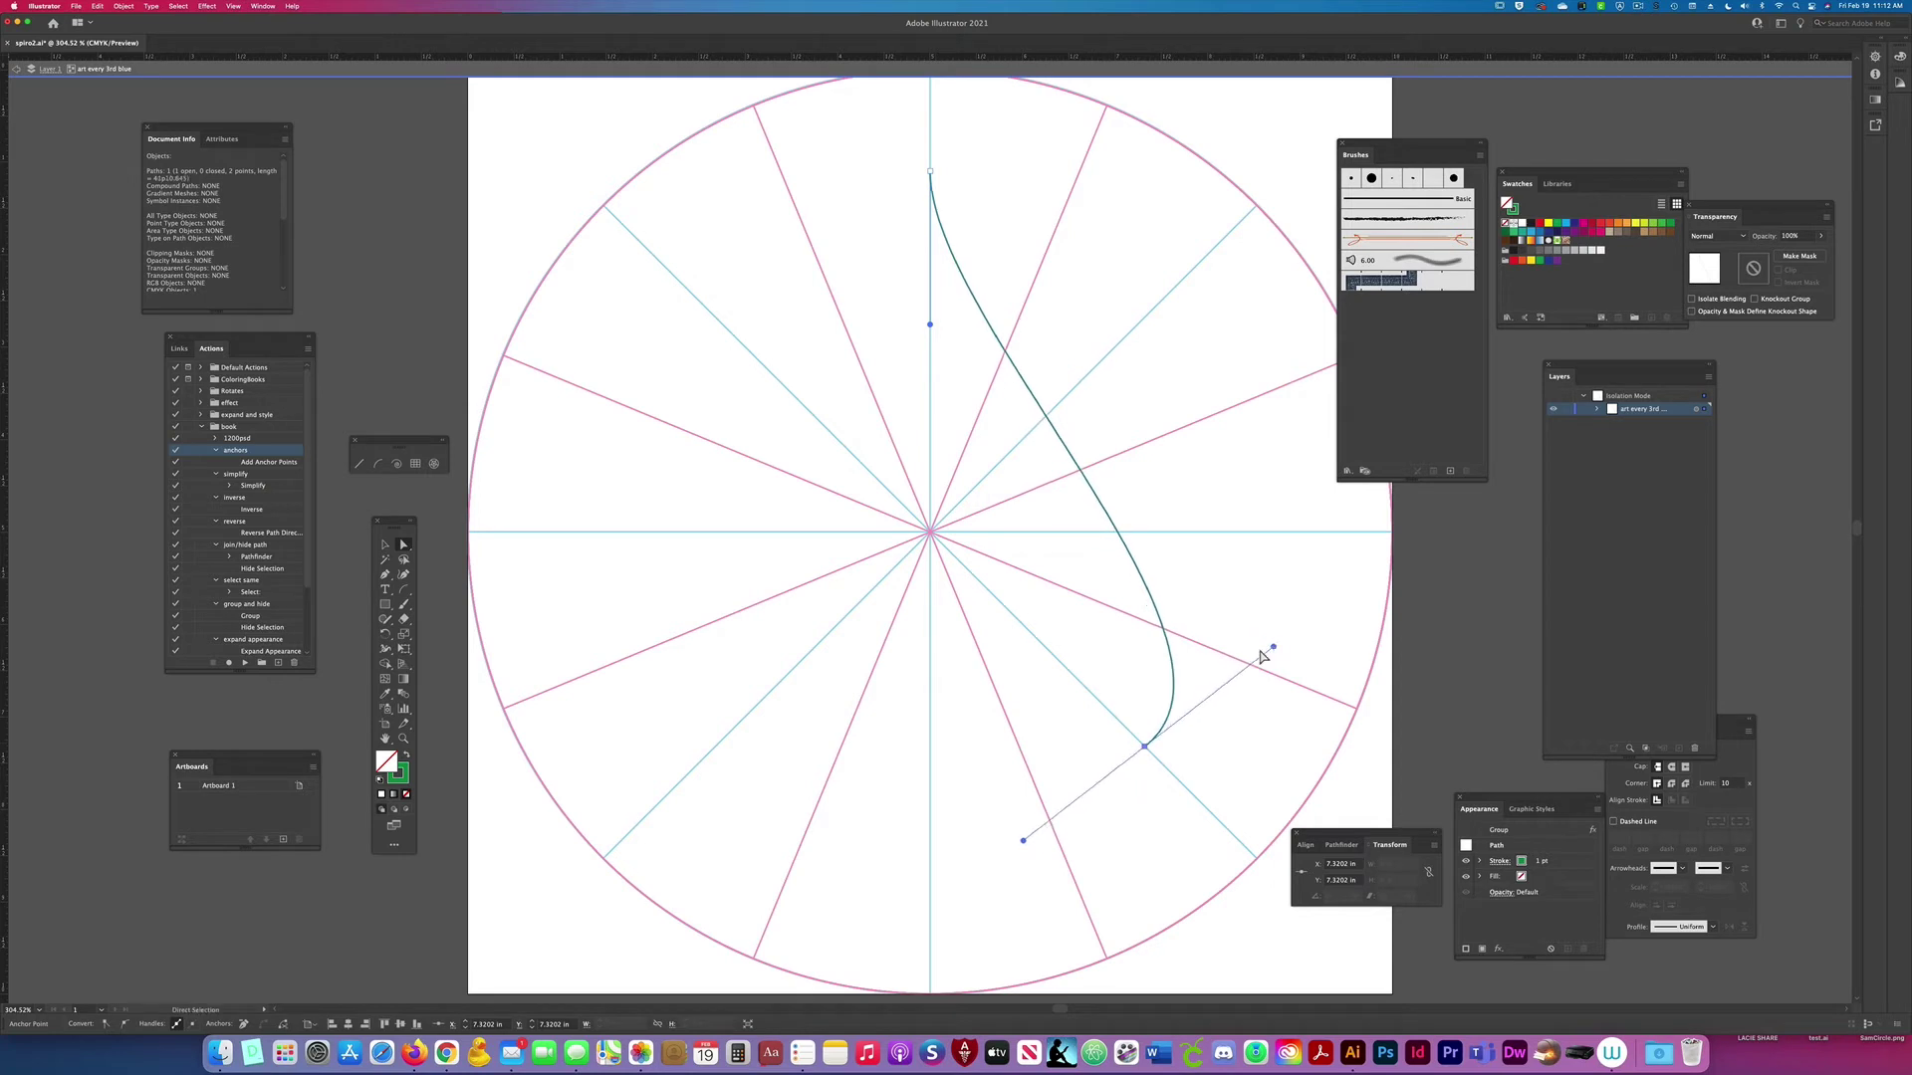
# Step: Select the whole art every 3rd blue group, turn on its two Transform effects, and deselect
pyautogui.click(1604, 511)
pyautogui.click(1699, 410)
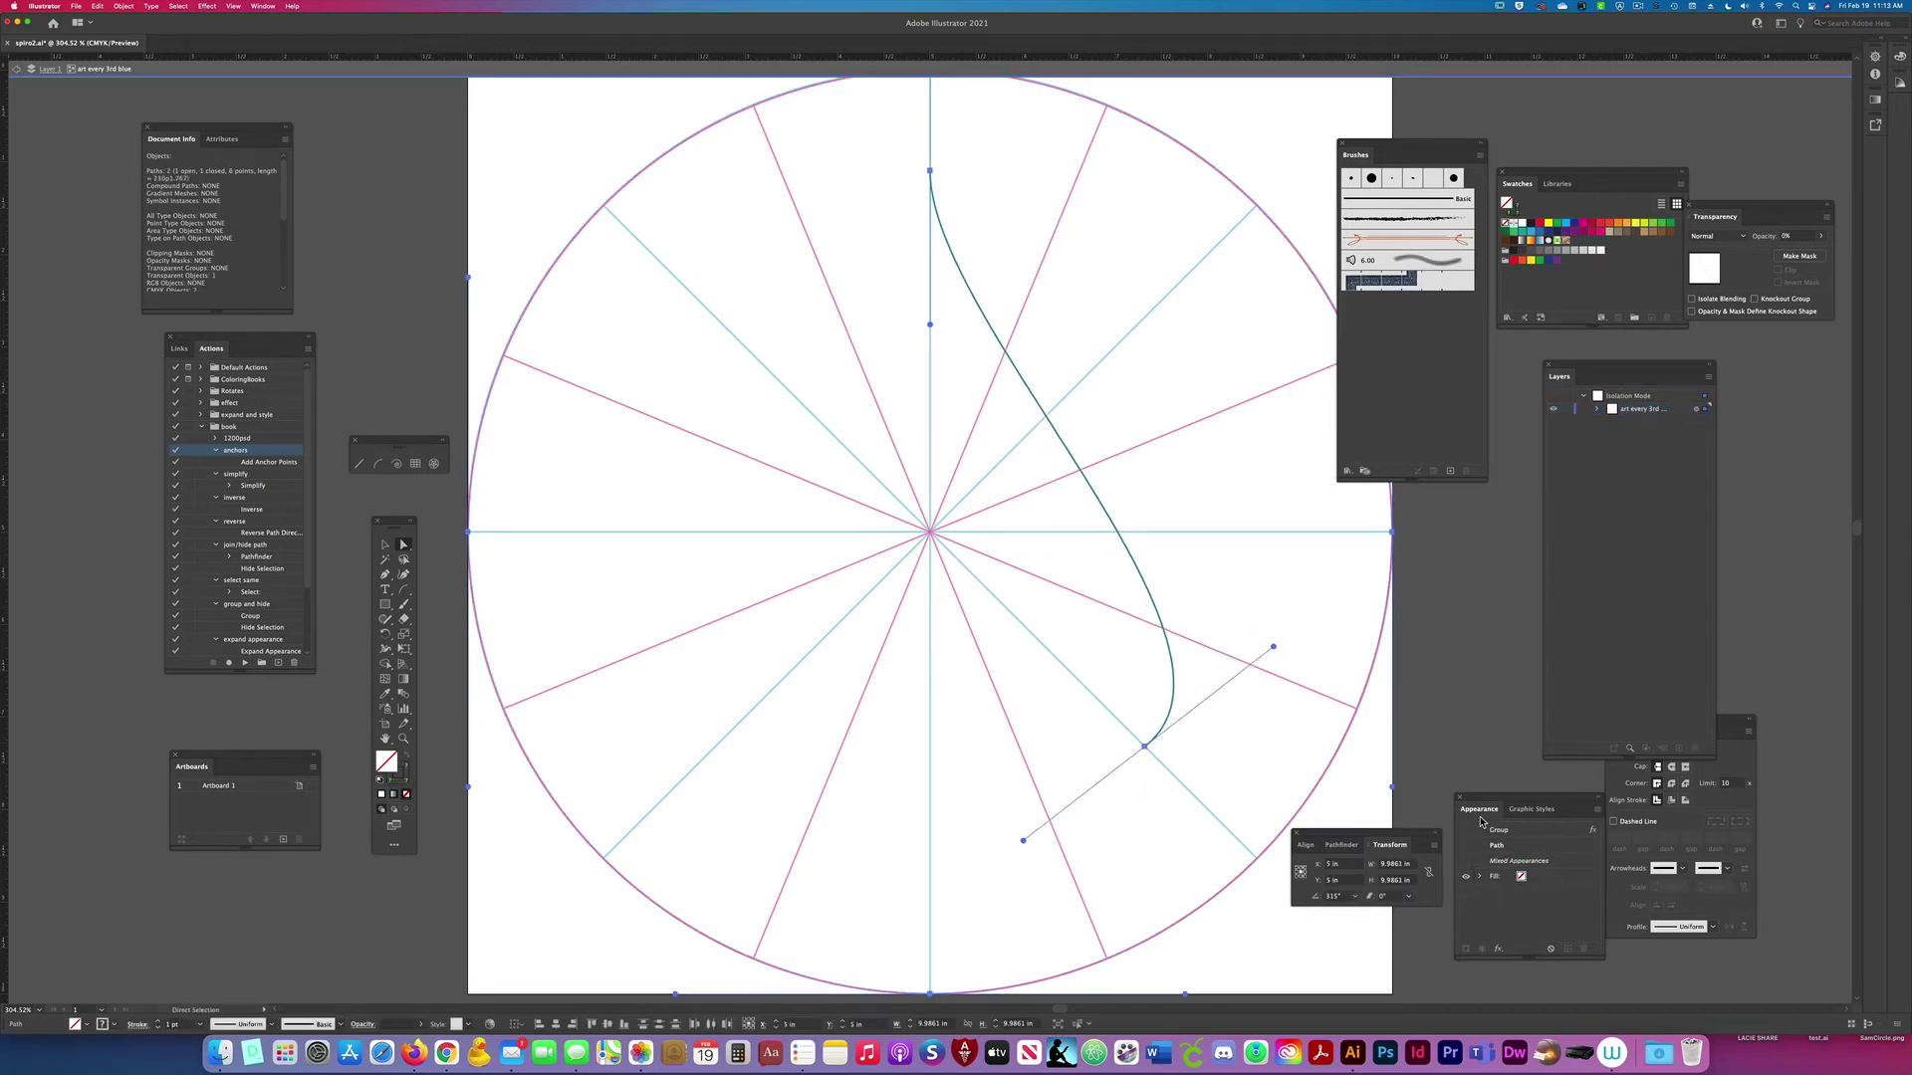
pyautogui.click(1479, 869)
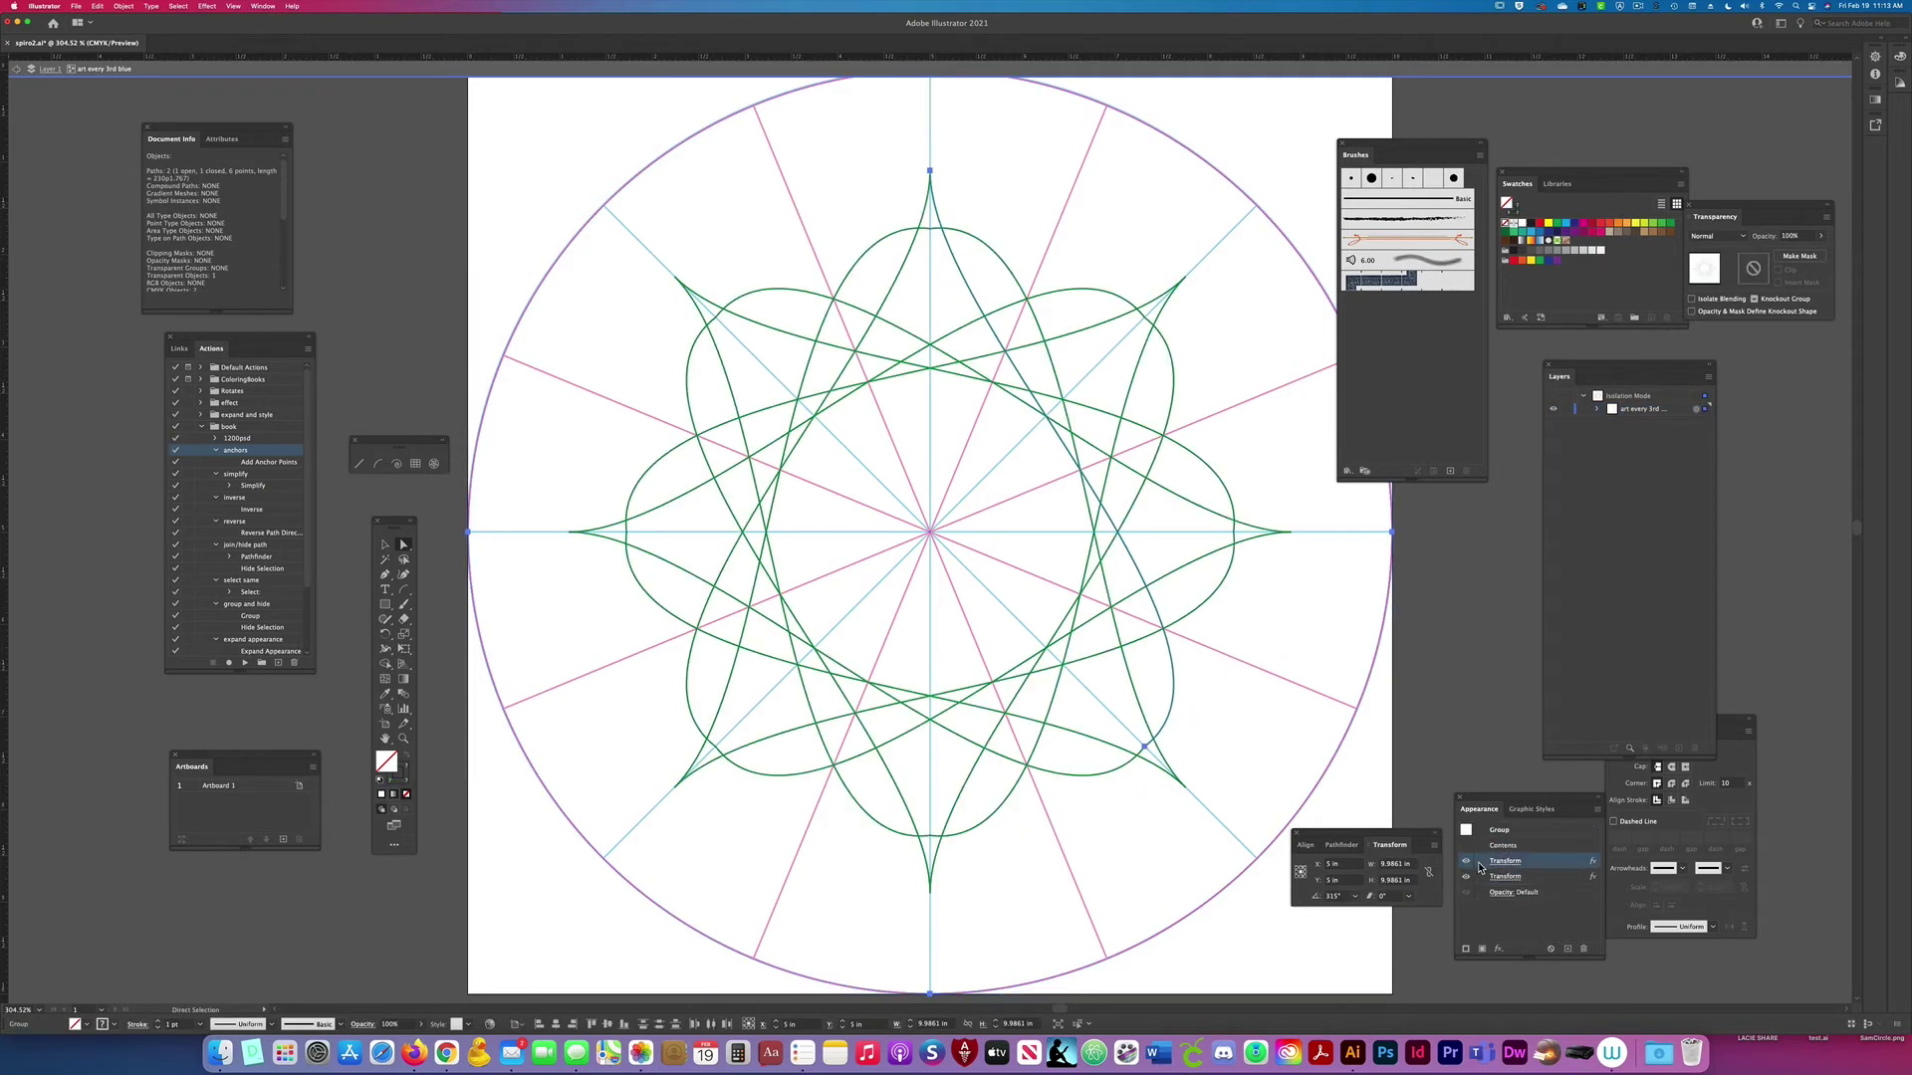
pyautogui.click(1301, 706)
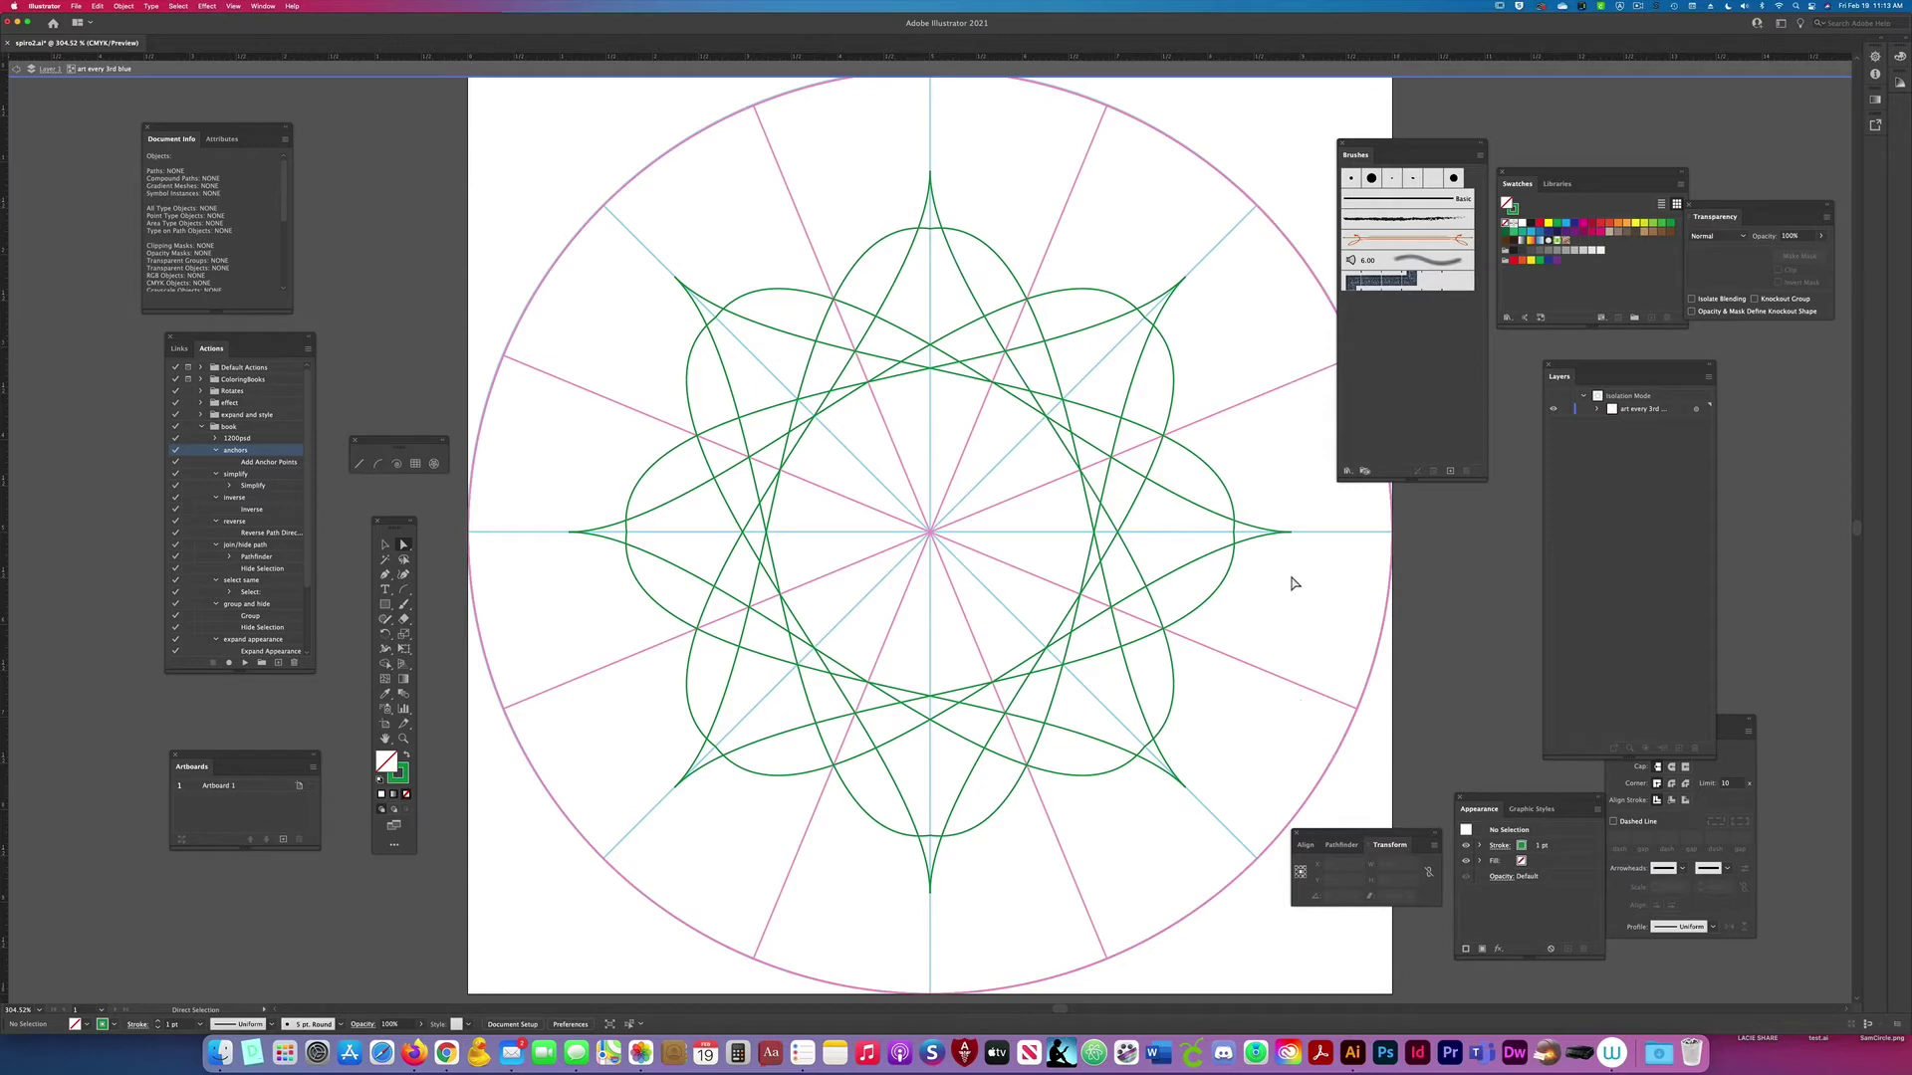
# Step: Add a mid-curve anchor, move it just past the circle's centre, and turn the lower end's handle inward along the diagonal guide
pyautogui.press('s')
pyautogui.press('p')
pyautogui.press('super+a')
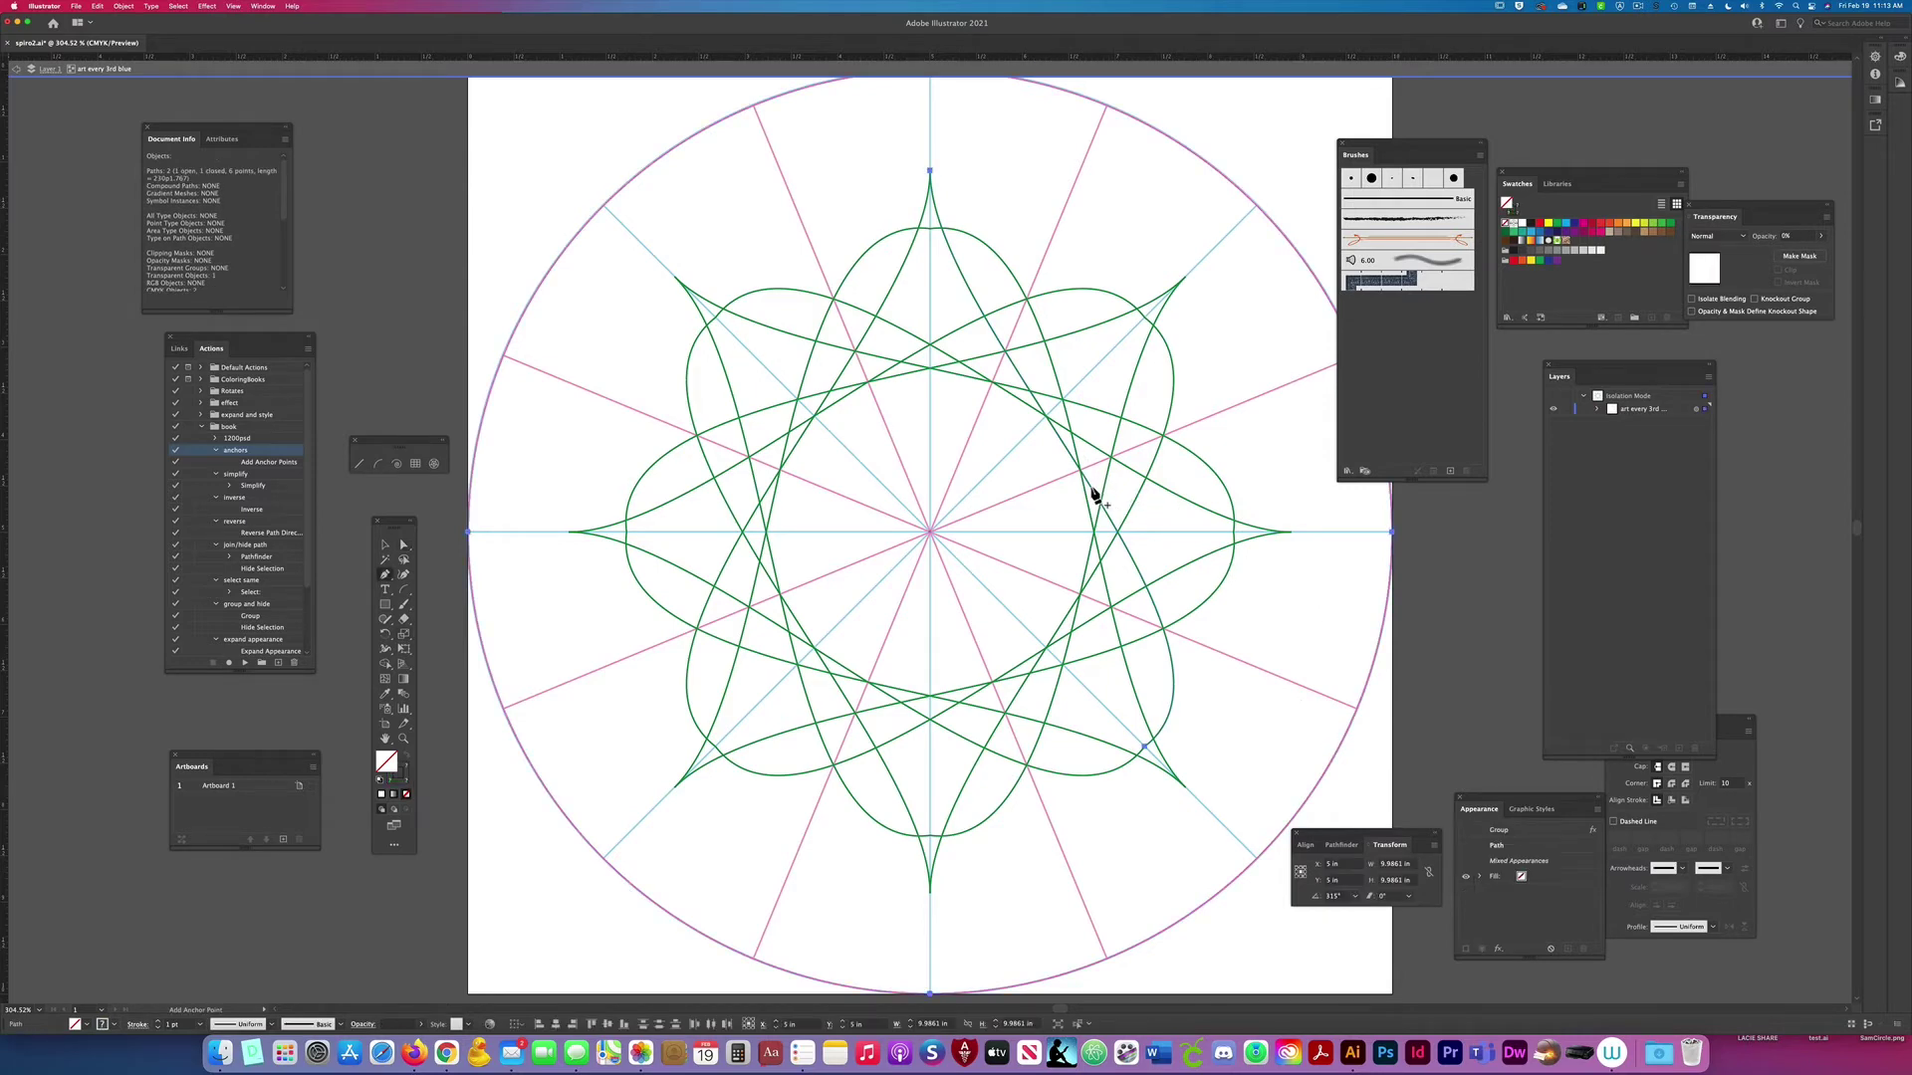
pyautogui.press('a')
pyautogui.moveTo(1093, 497); pyautogui.dragTo(874, 589)
pyautogui.moveTo(1207, 704); pyautogui.dragTo(1041, 648)
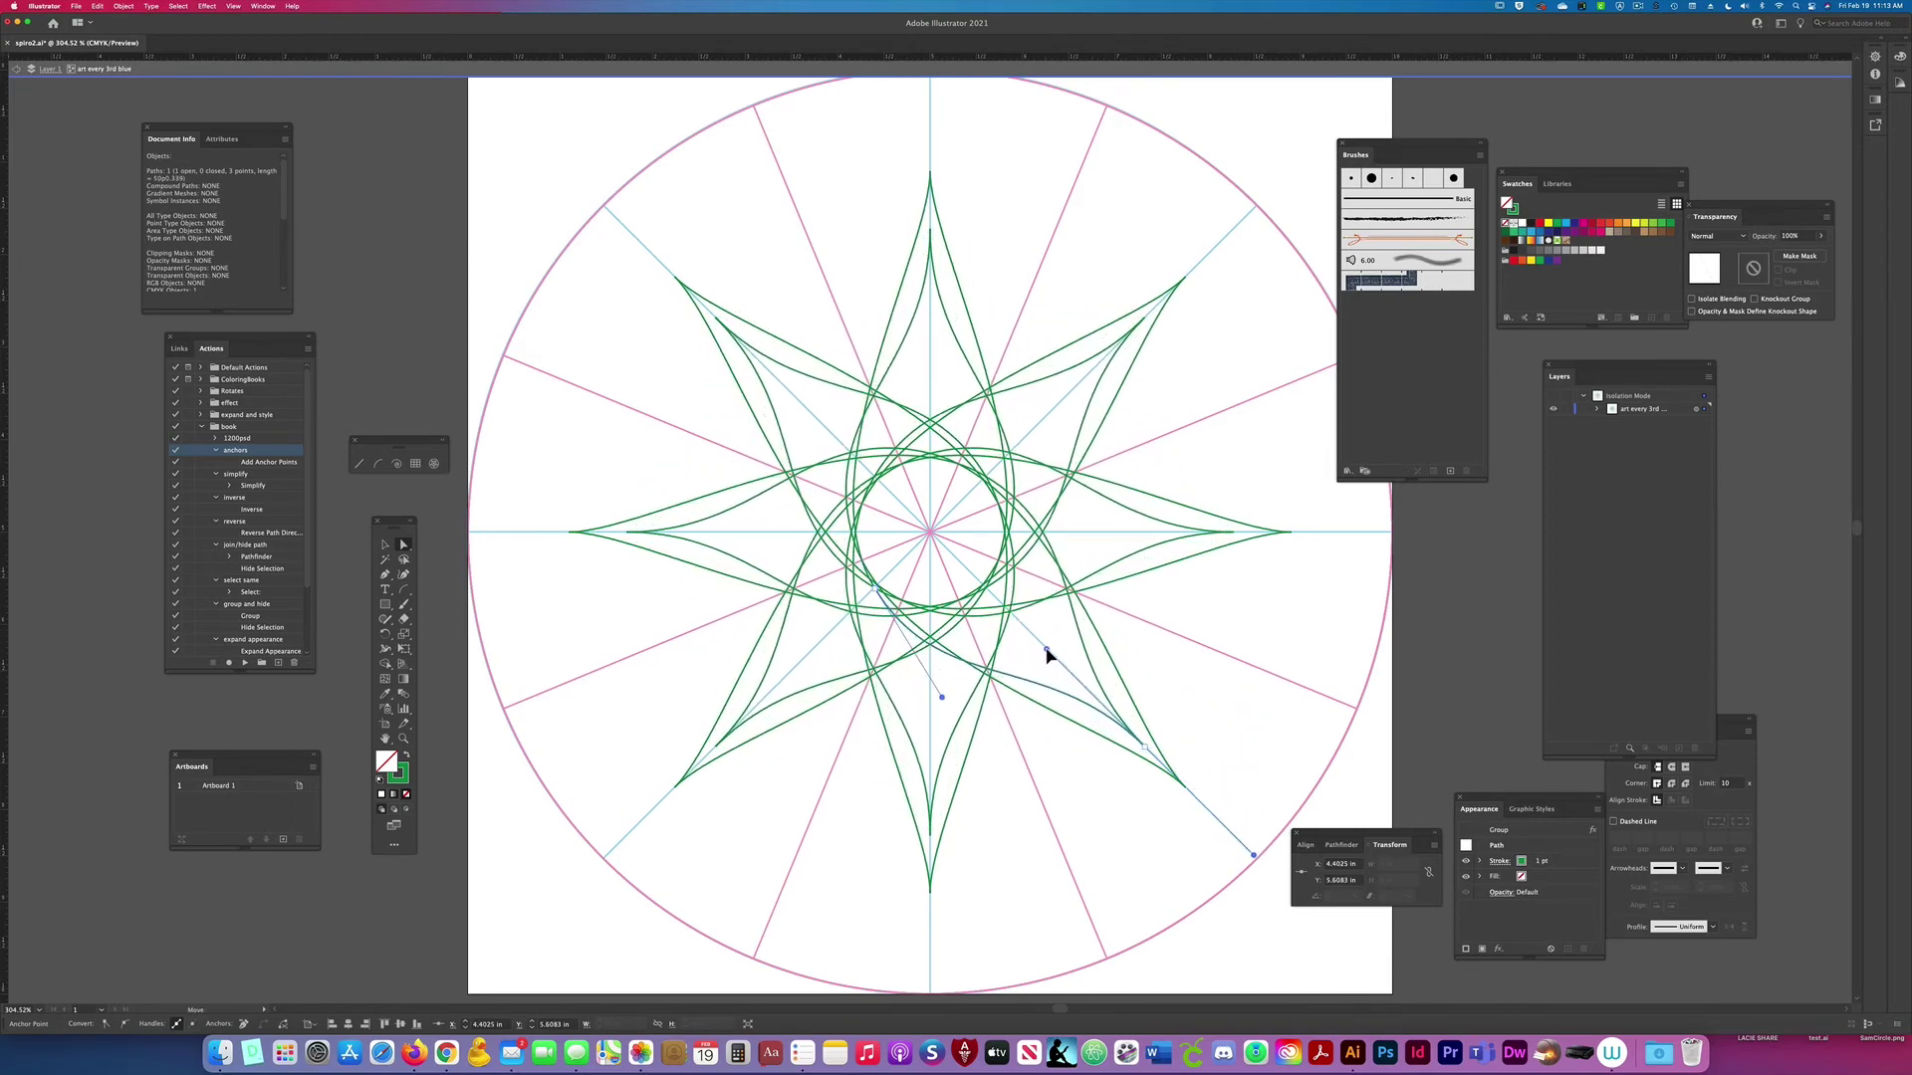
pyautogui.click(1204, 687)
# Step: Hide the existing path and draw a three-anchor curve from the upper vertical guide through the lower-left to the lower-right diagonal, adjusting its handles
pyautogui.click(1597, 410)
pyautogui.click(1553, 422)
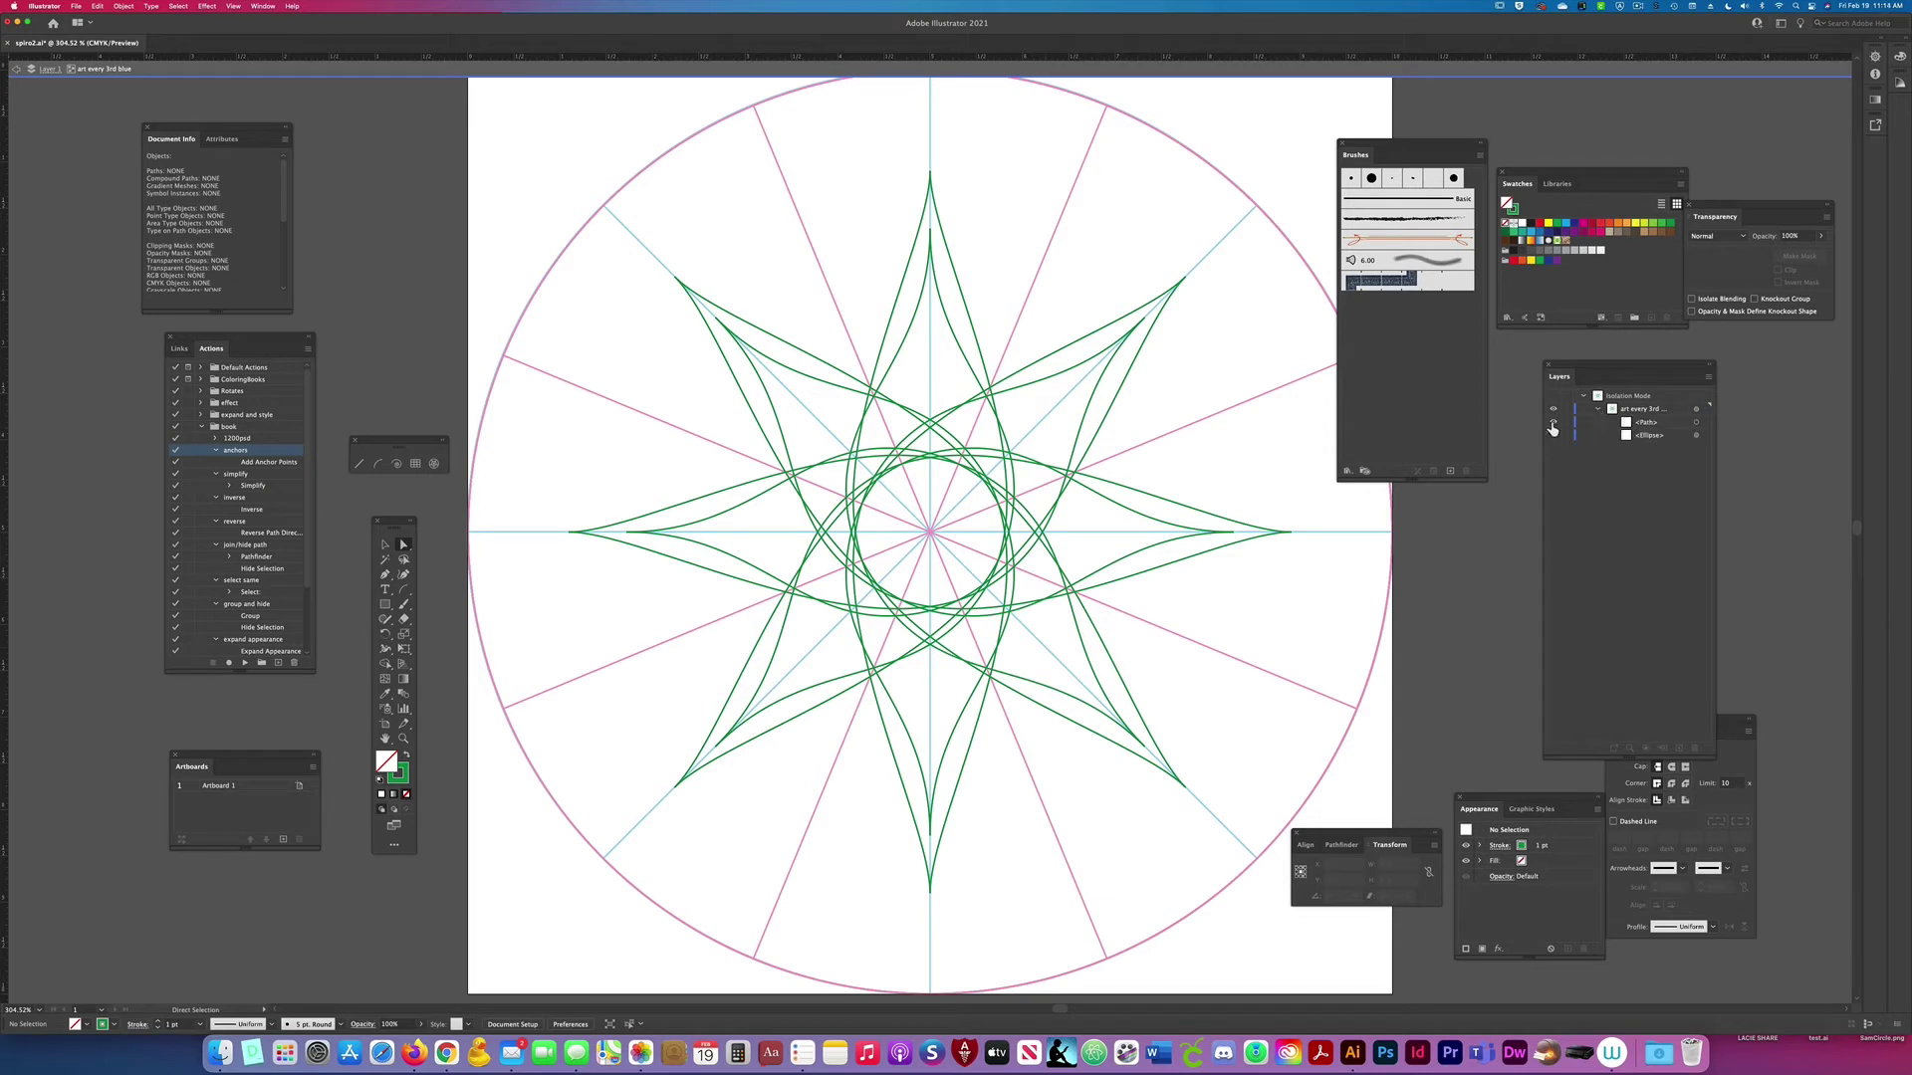
pyautogui.press('p')
pyautogui.moveTo(930, 166); pyautogui.dragTo(848, 183)
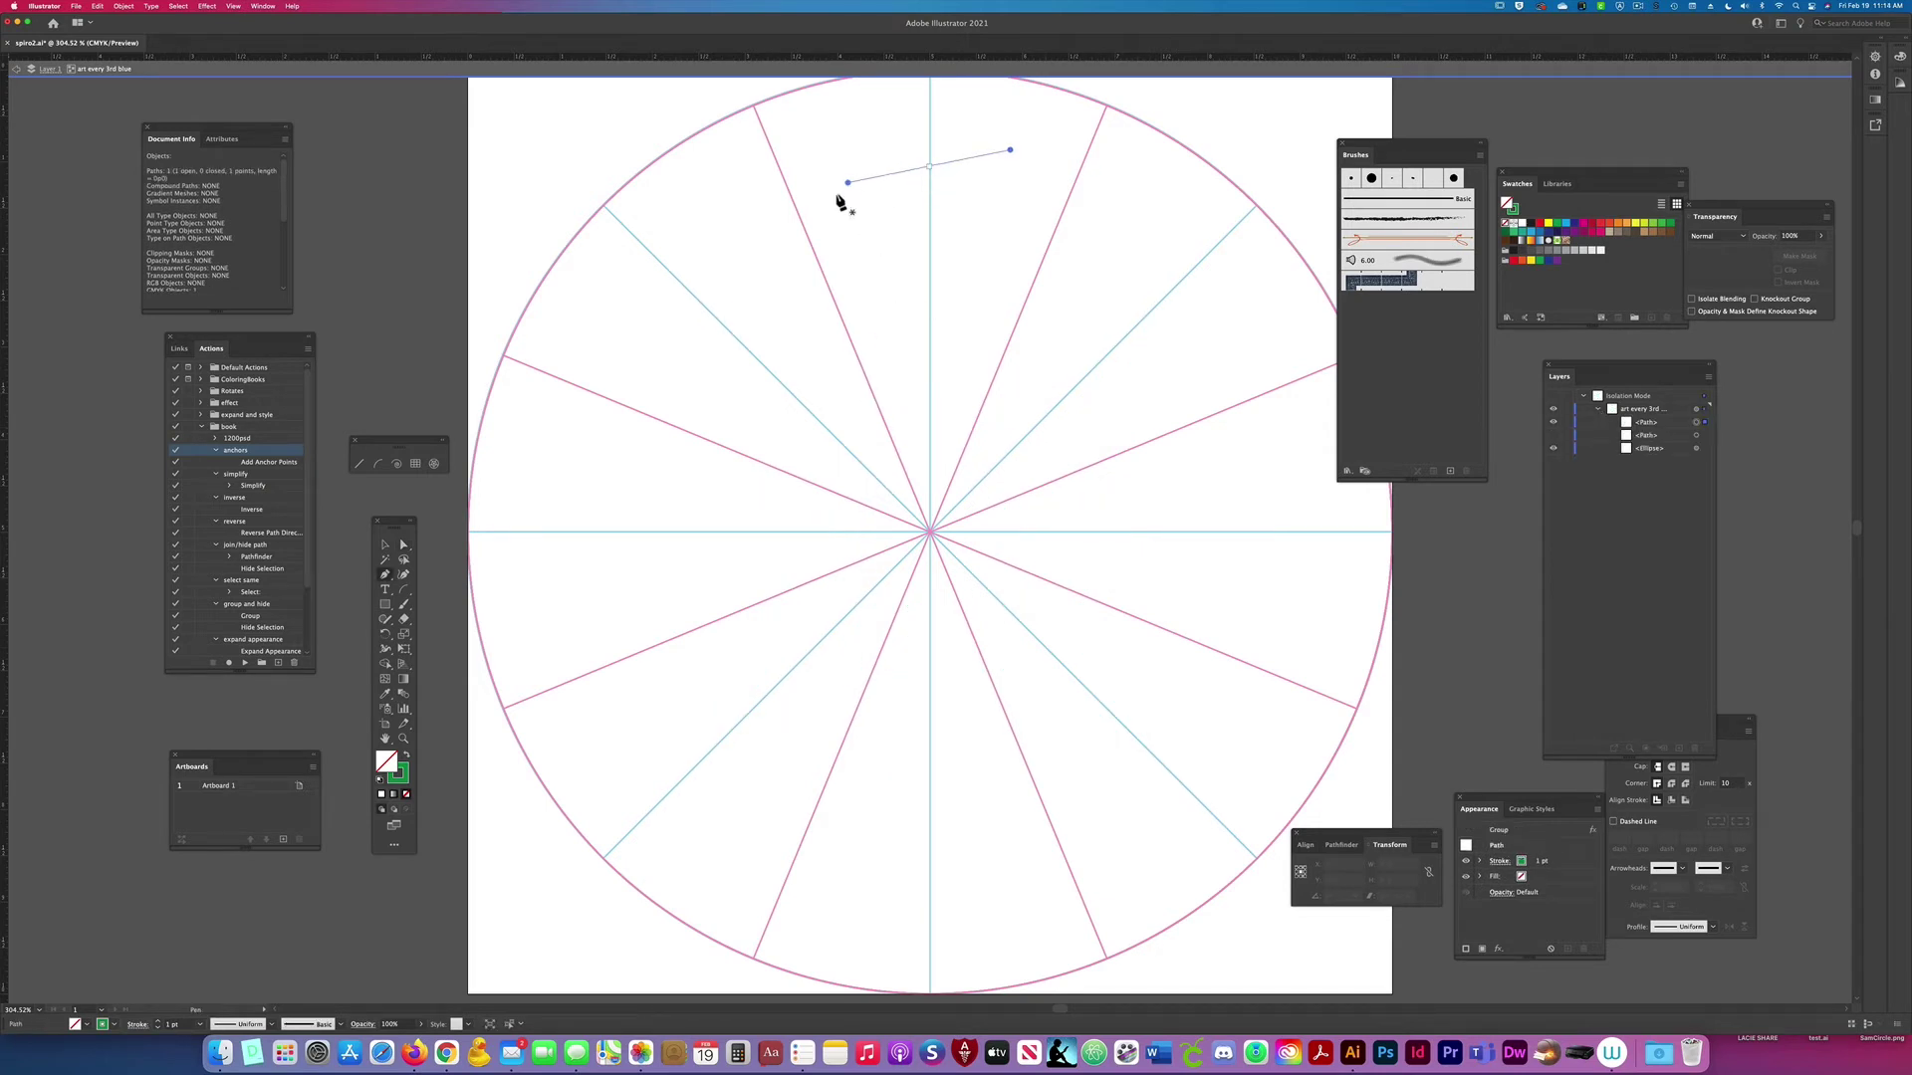
pyautogui.moveTo(704, 759); pyautogui.dragTo(897, 914)
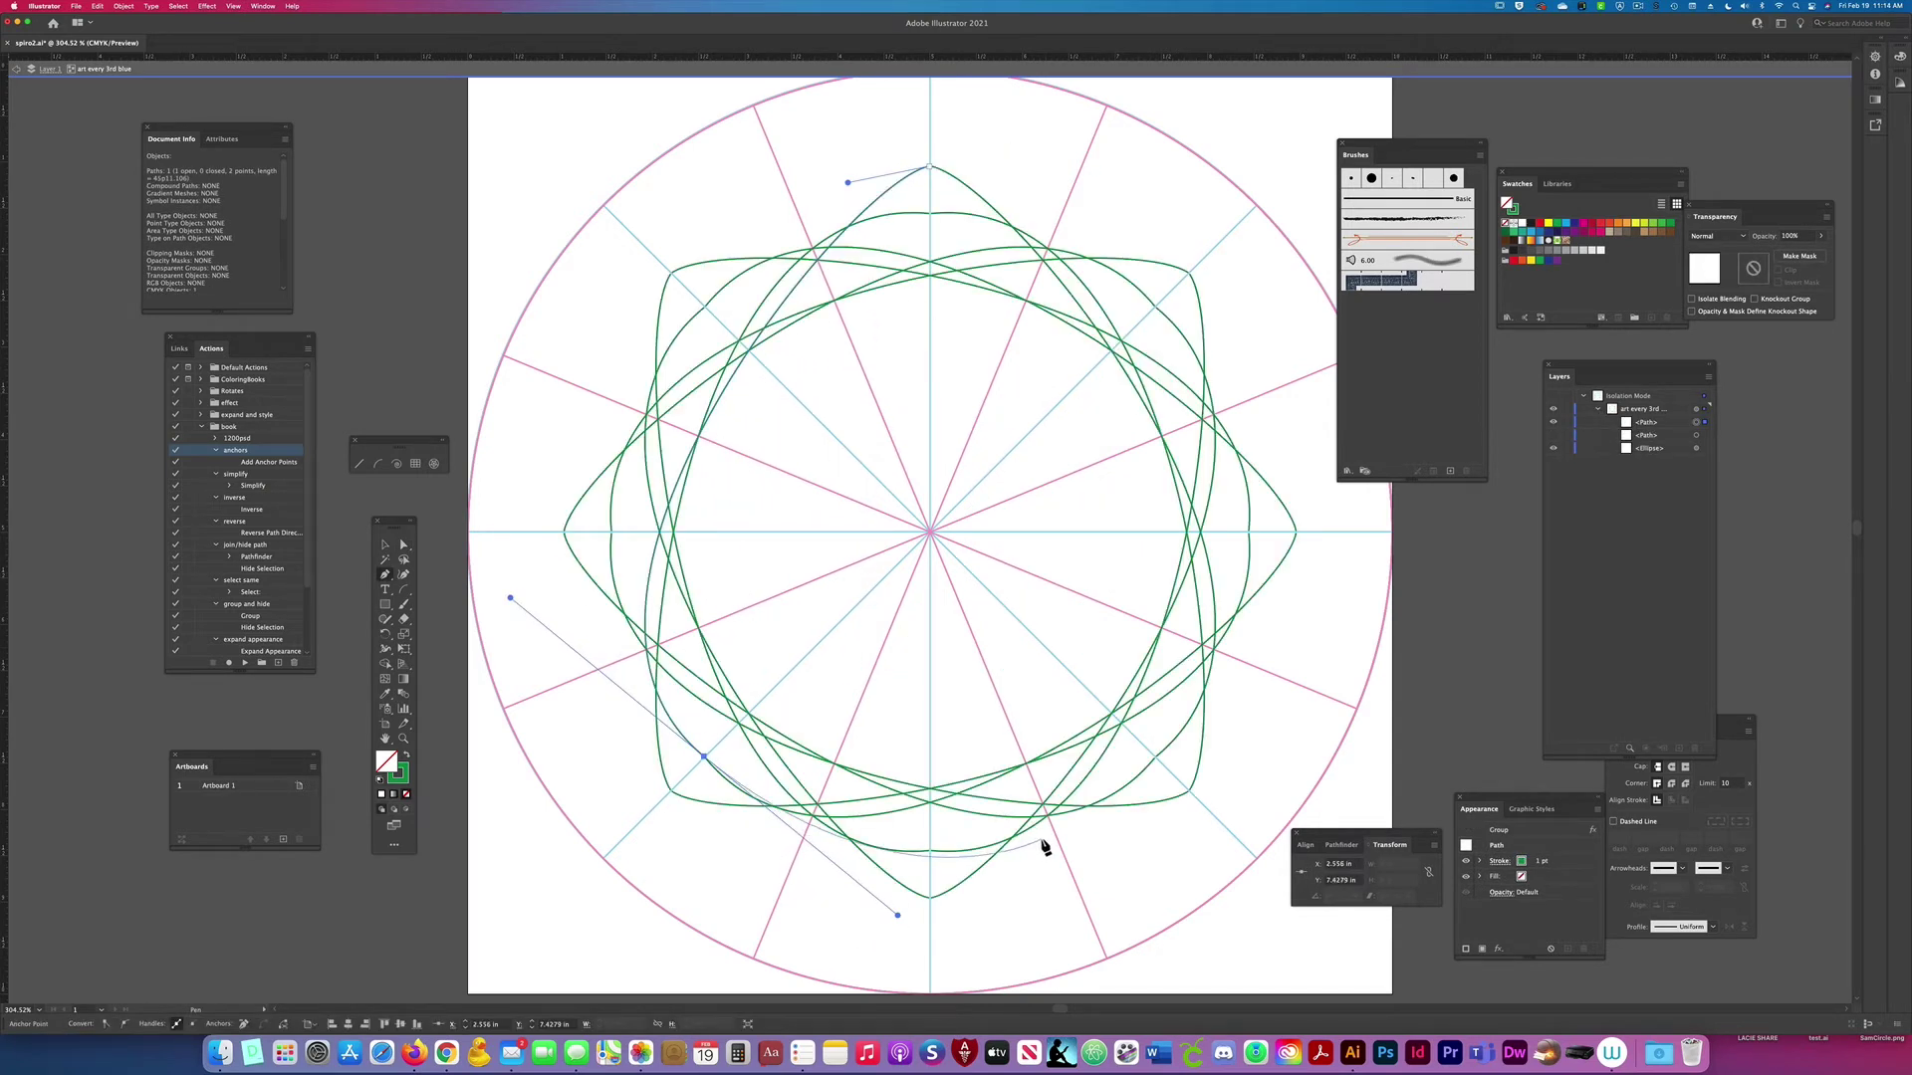
pyautogui.moveTo(1140, 743); pyautogui.dragTo(1195, 709)
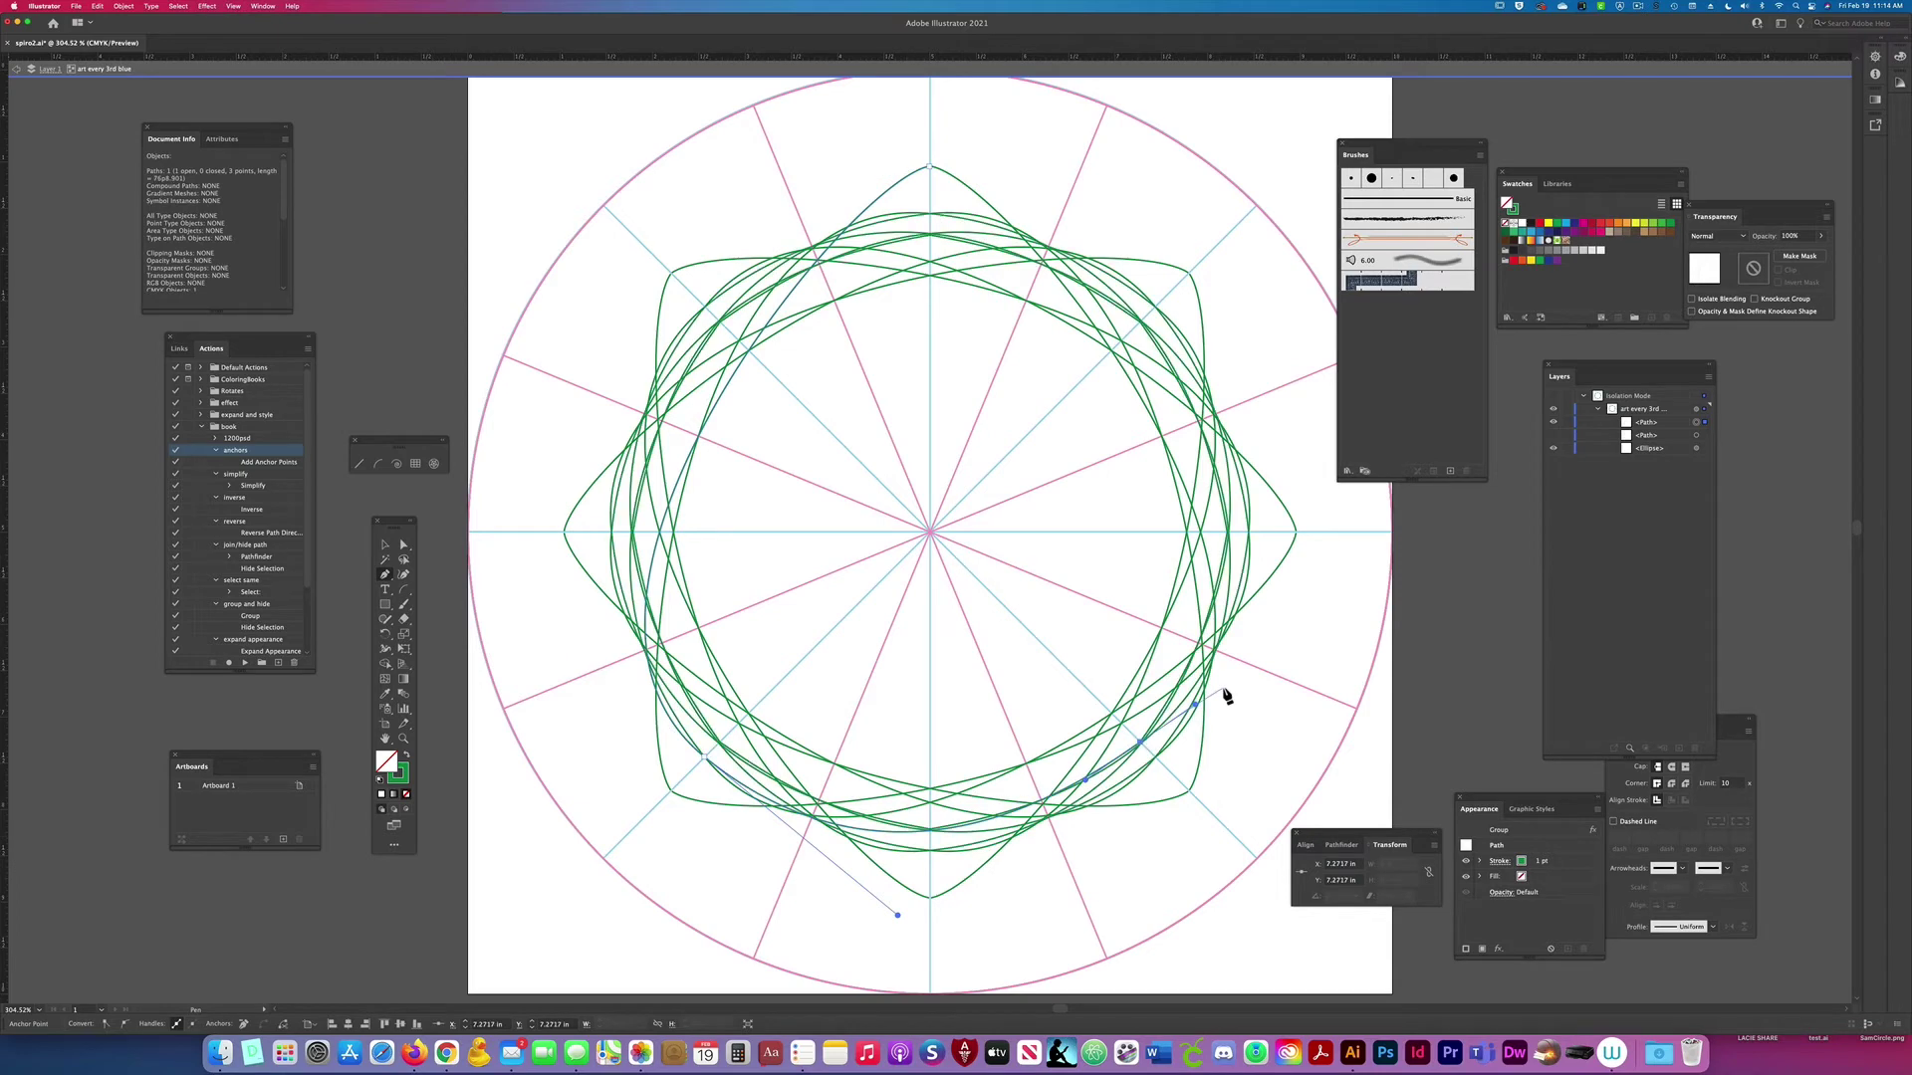
pyautogui.moveTo(1014, 812); pyautogui.dragTo(890, 836)
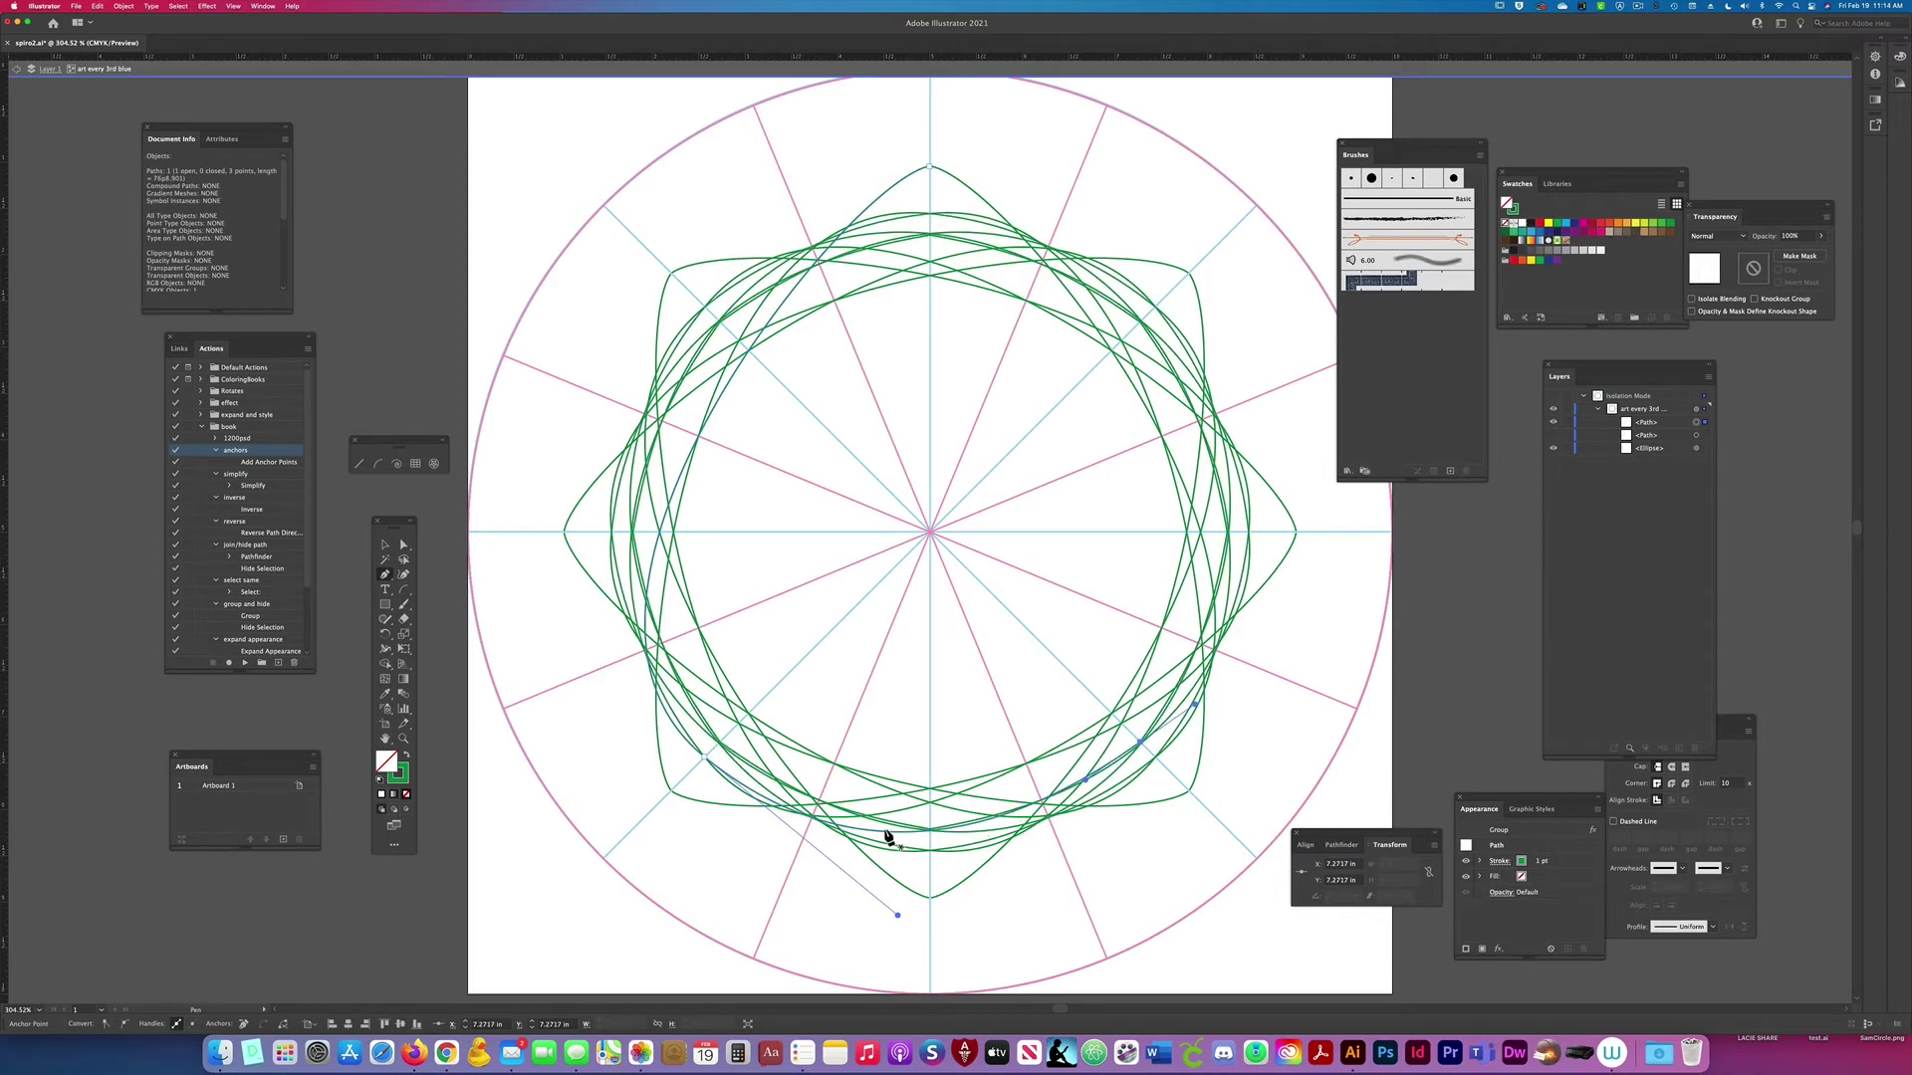
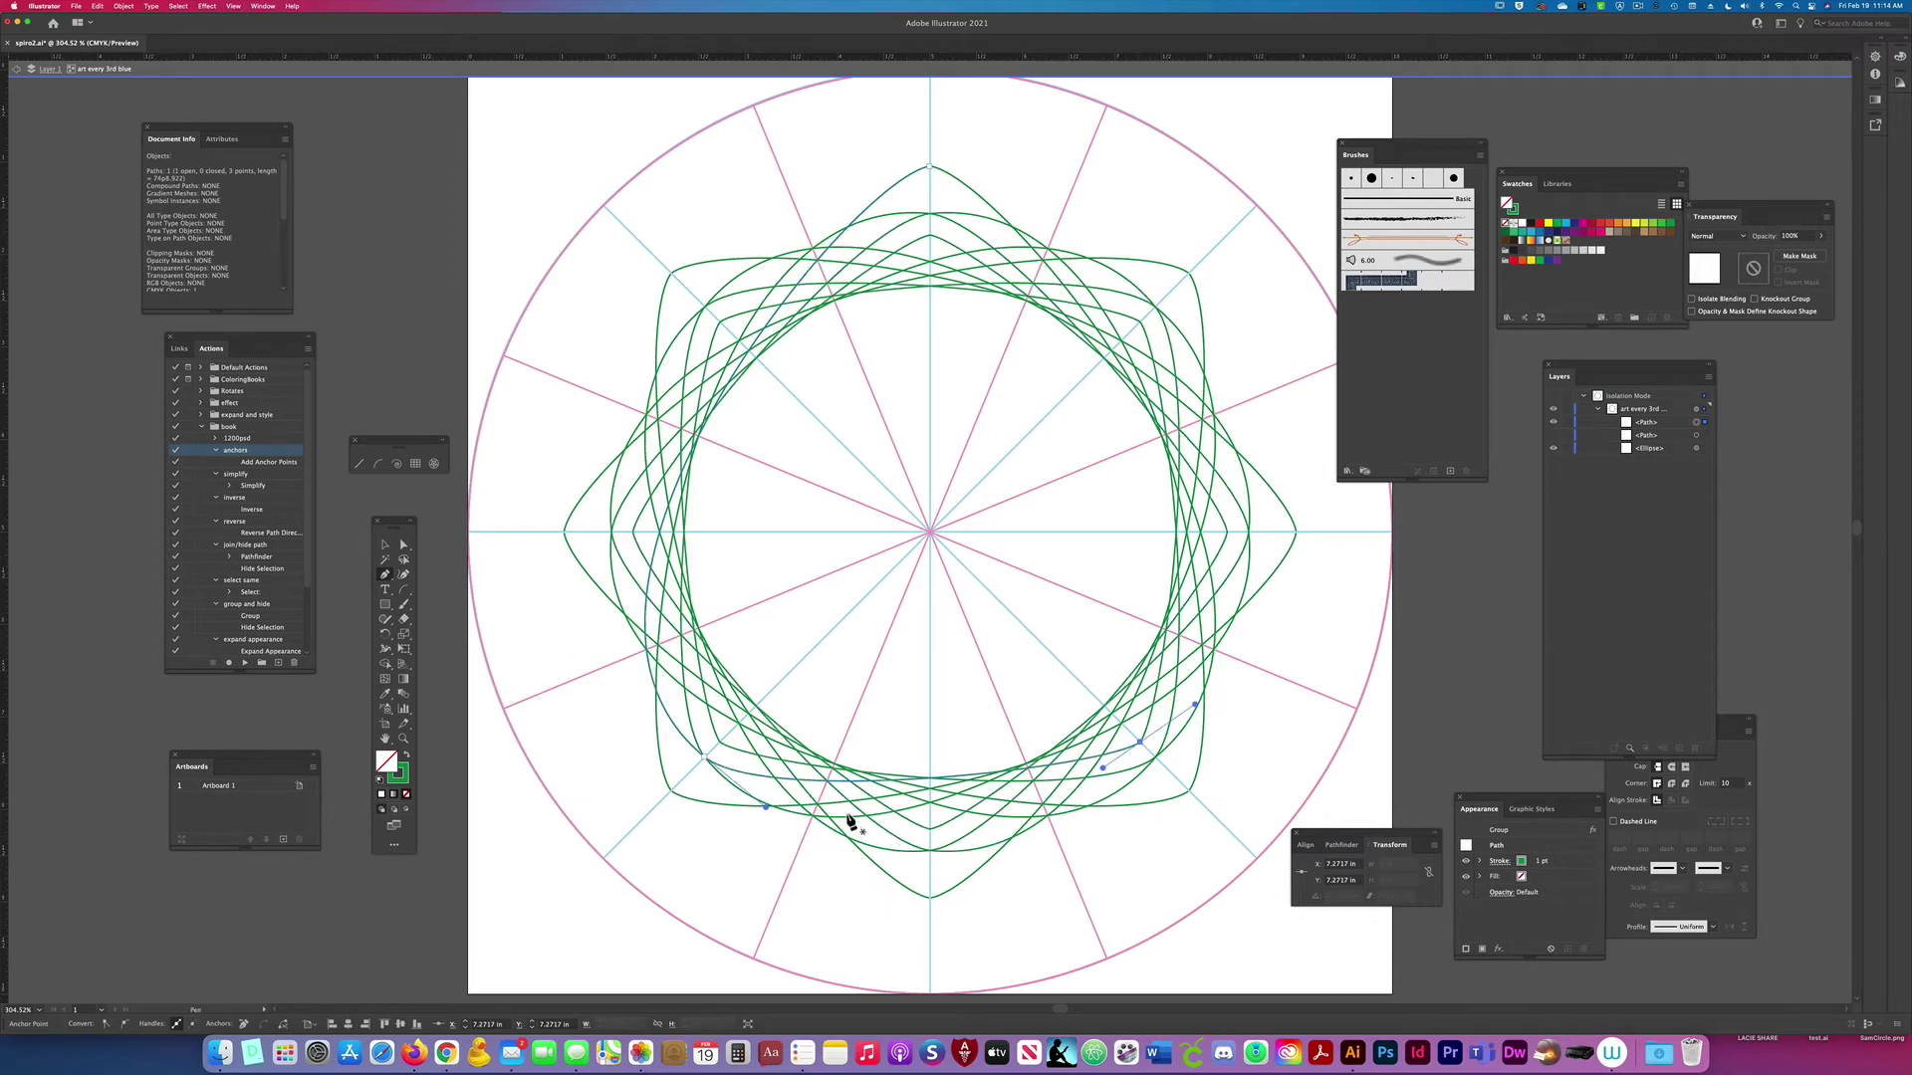
# Step: Add an anchor on the new curve's bottom stretch near the vertical guide and move it inward toward the circle's centre
pyautogui.click(913, 780)
pyautogui.press('super+a')
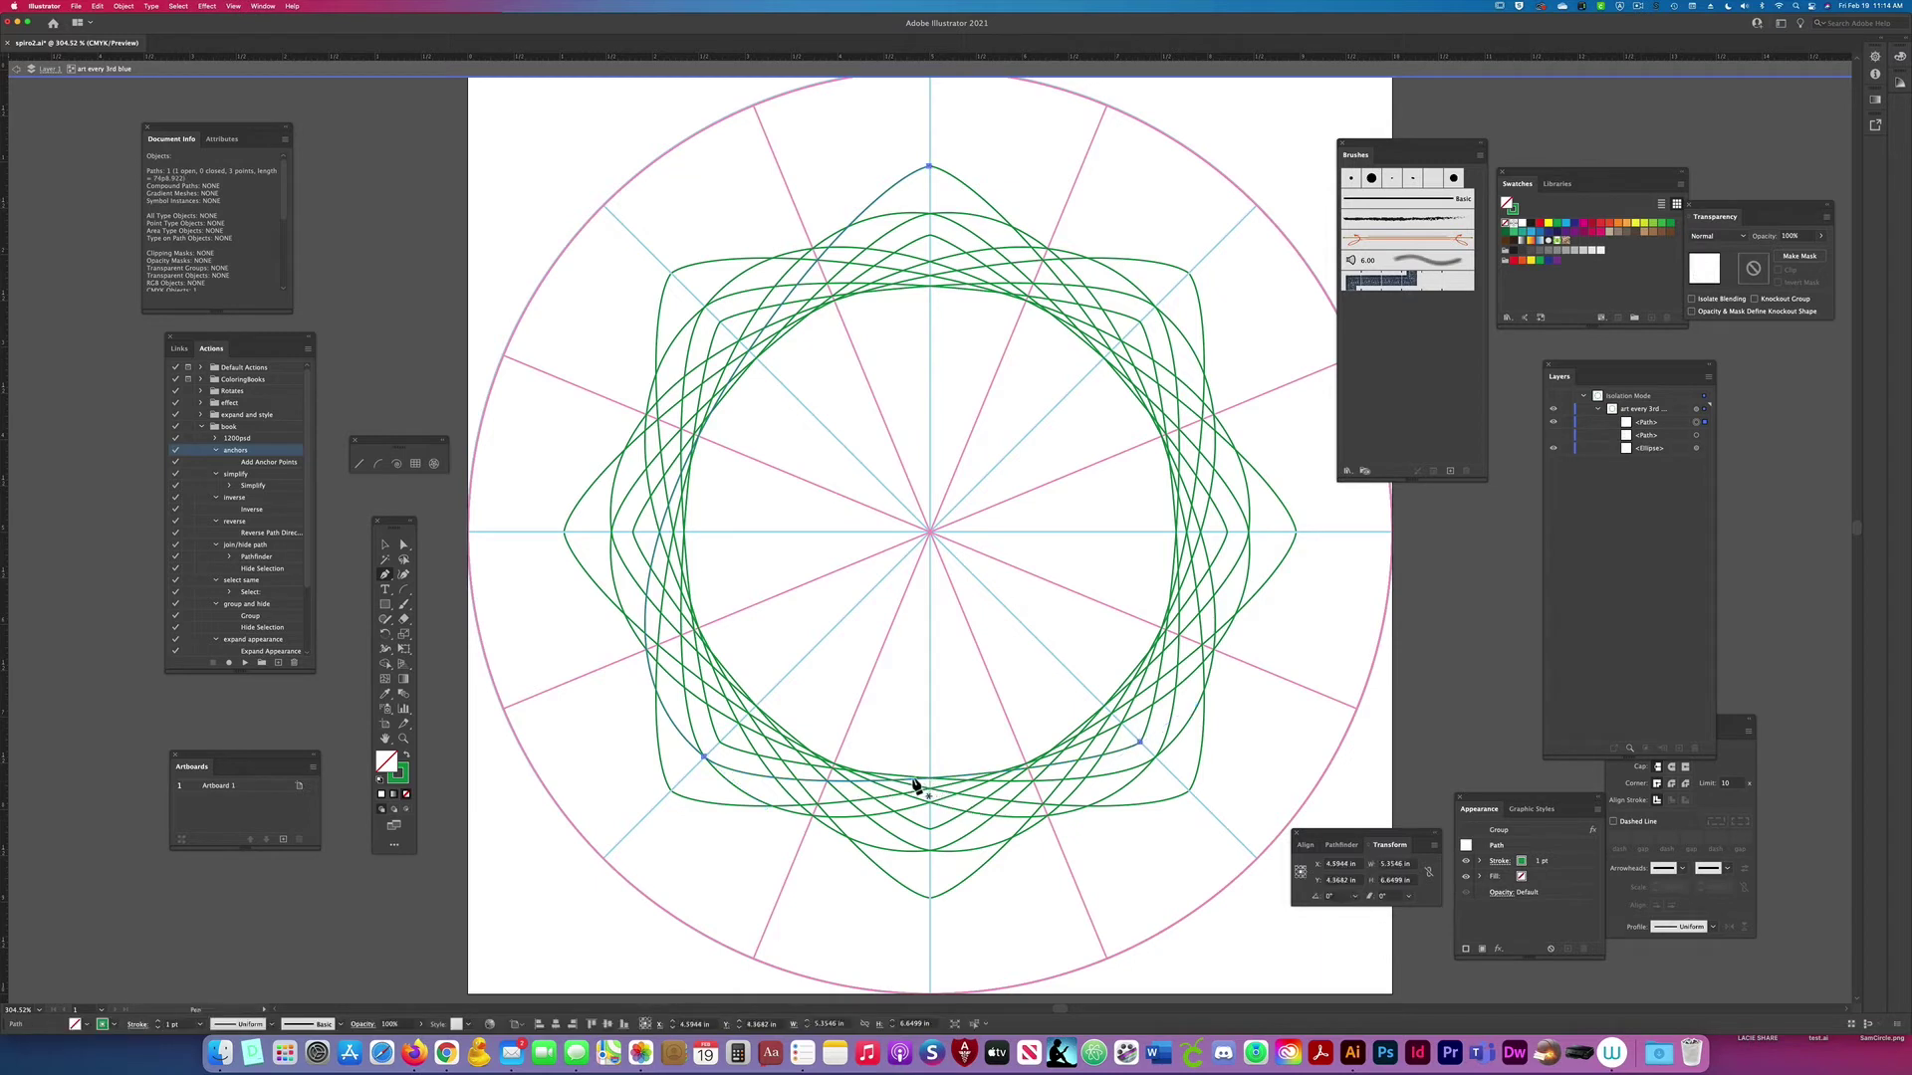
pyautogui.press('super+z')
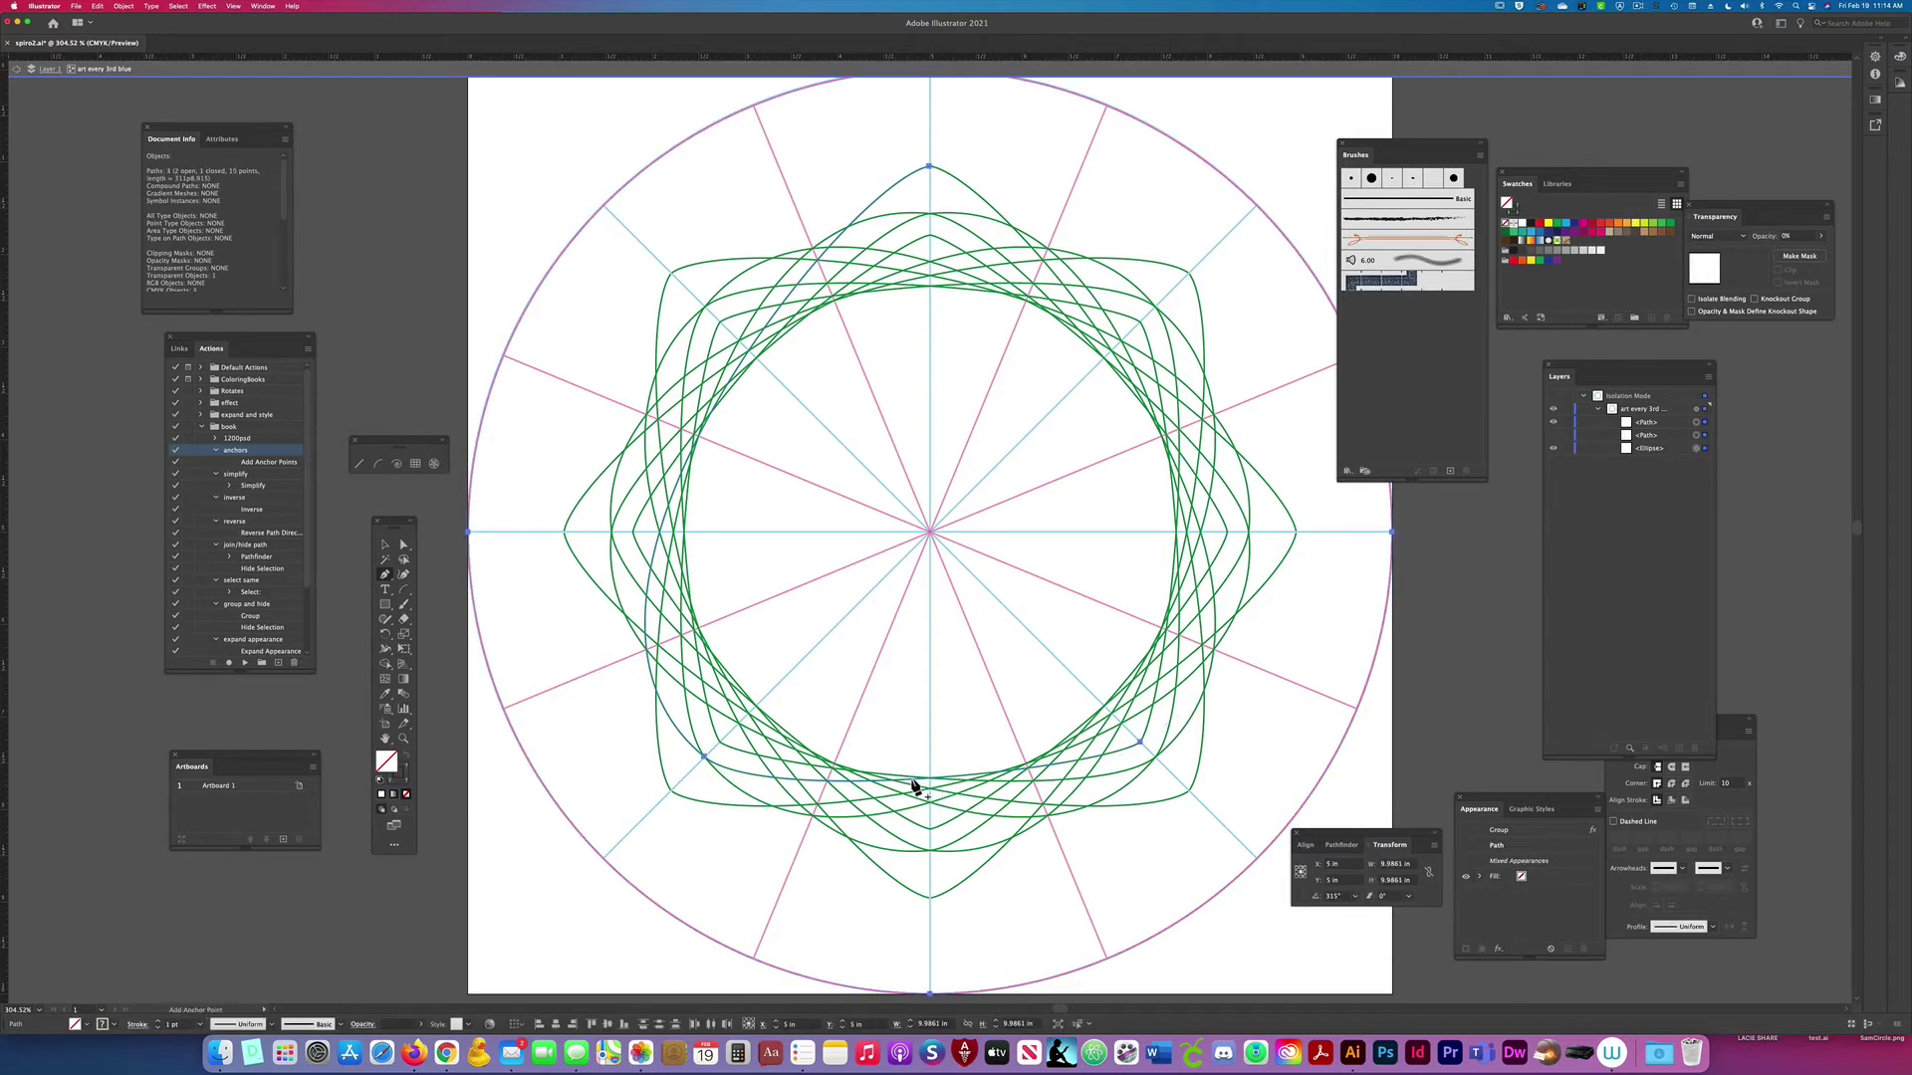
pyautogui.press('super+shift+a')
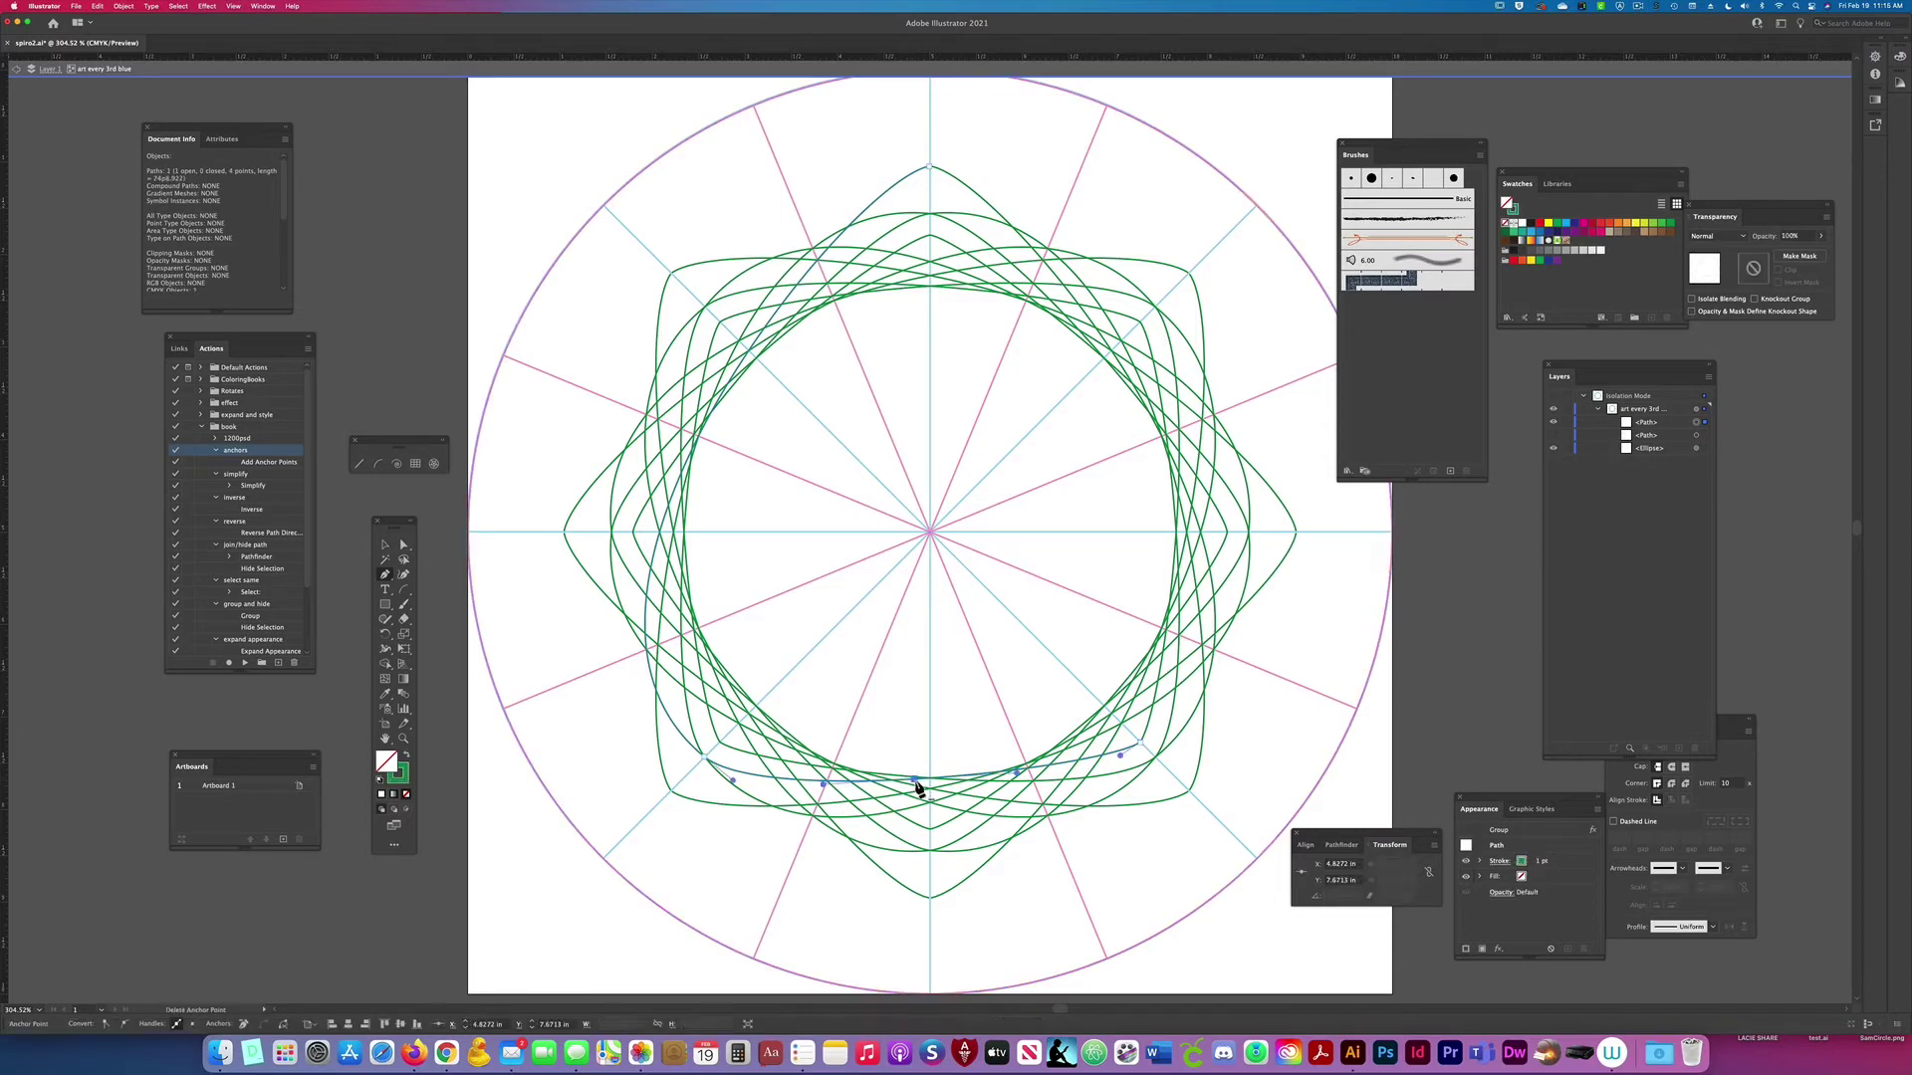
pyautogui.press('a')
pyautogui.click(908, 768)
pyautogui.moveTo(908, 768); pyautogui.dragTo(934, 704)
# Step: Add an anchor on the curve's upper-left stretch, move it inward close to the circle's centre, and deselect the path
pyautogui.press('p')
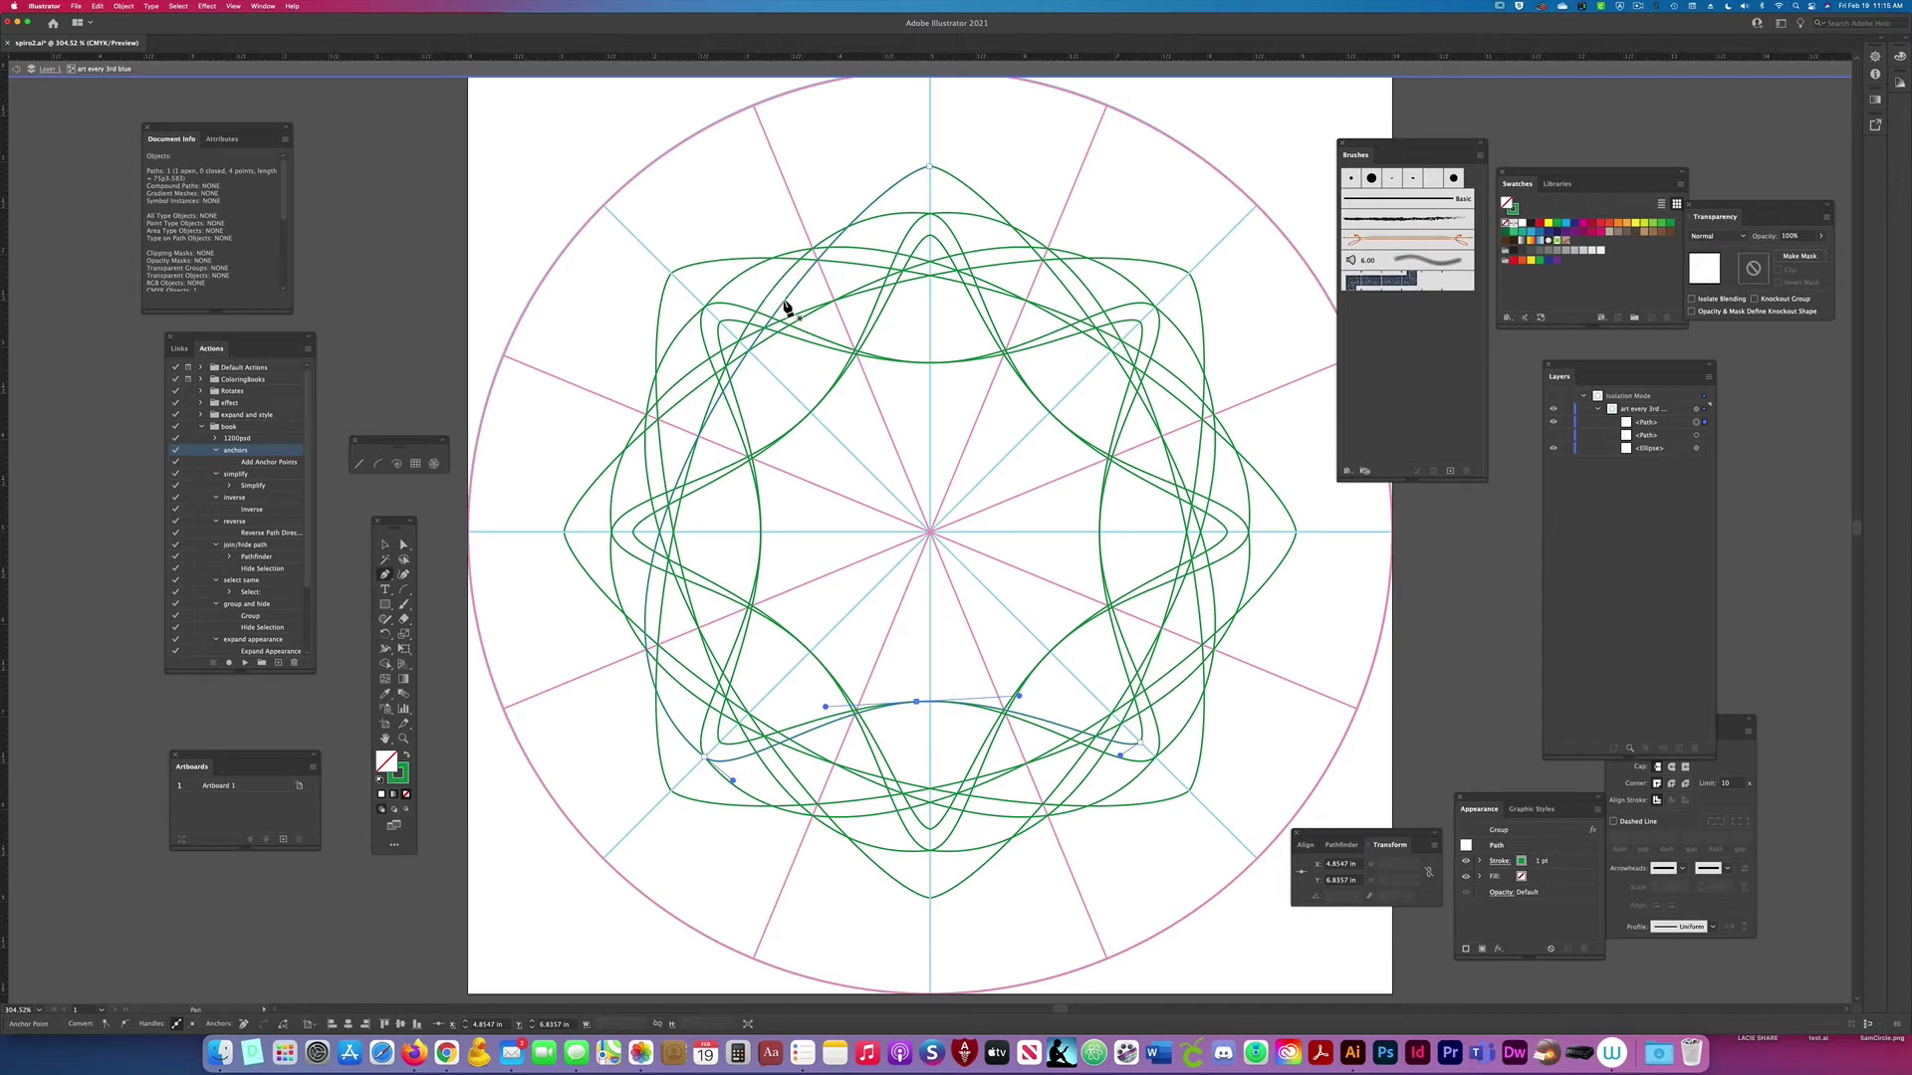
pyautogui.click(785, 300)
pyautogui.press('a')
pyautogui.moveTo(787, 306); pyautogui.dragTo(886, 458)
pyautogui.click(1270, 691)
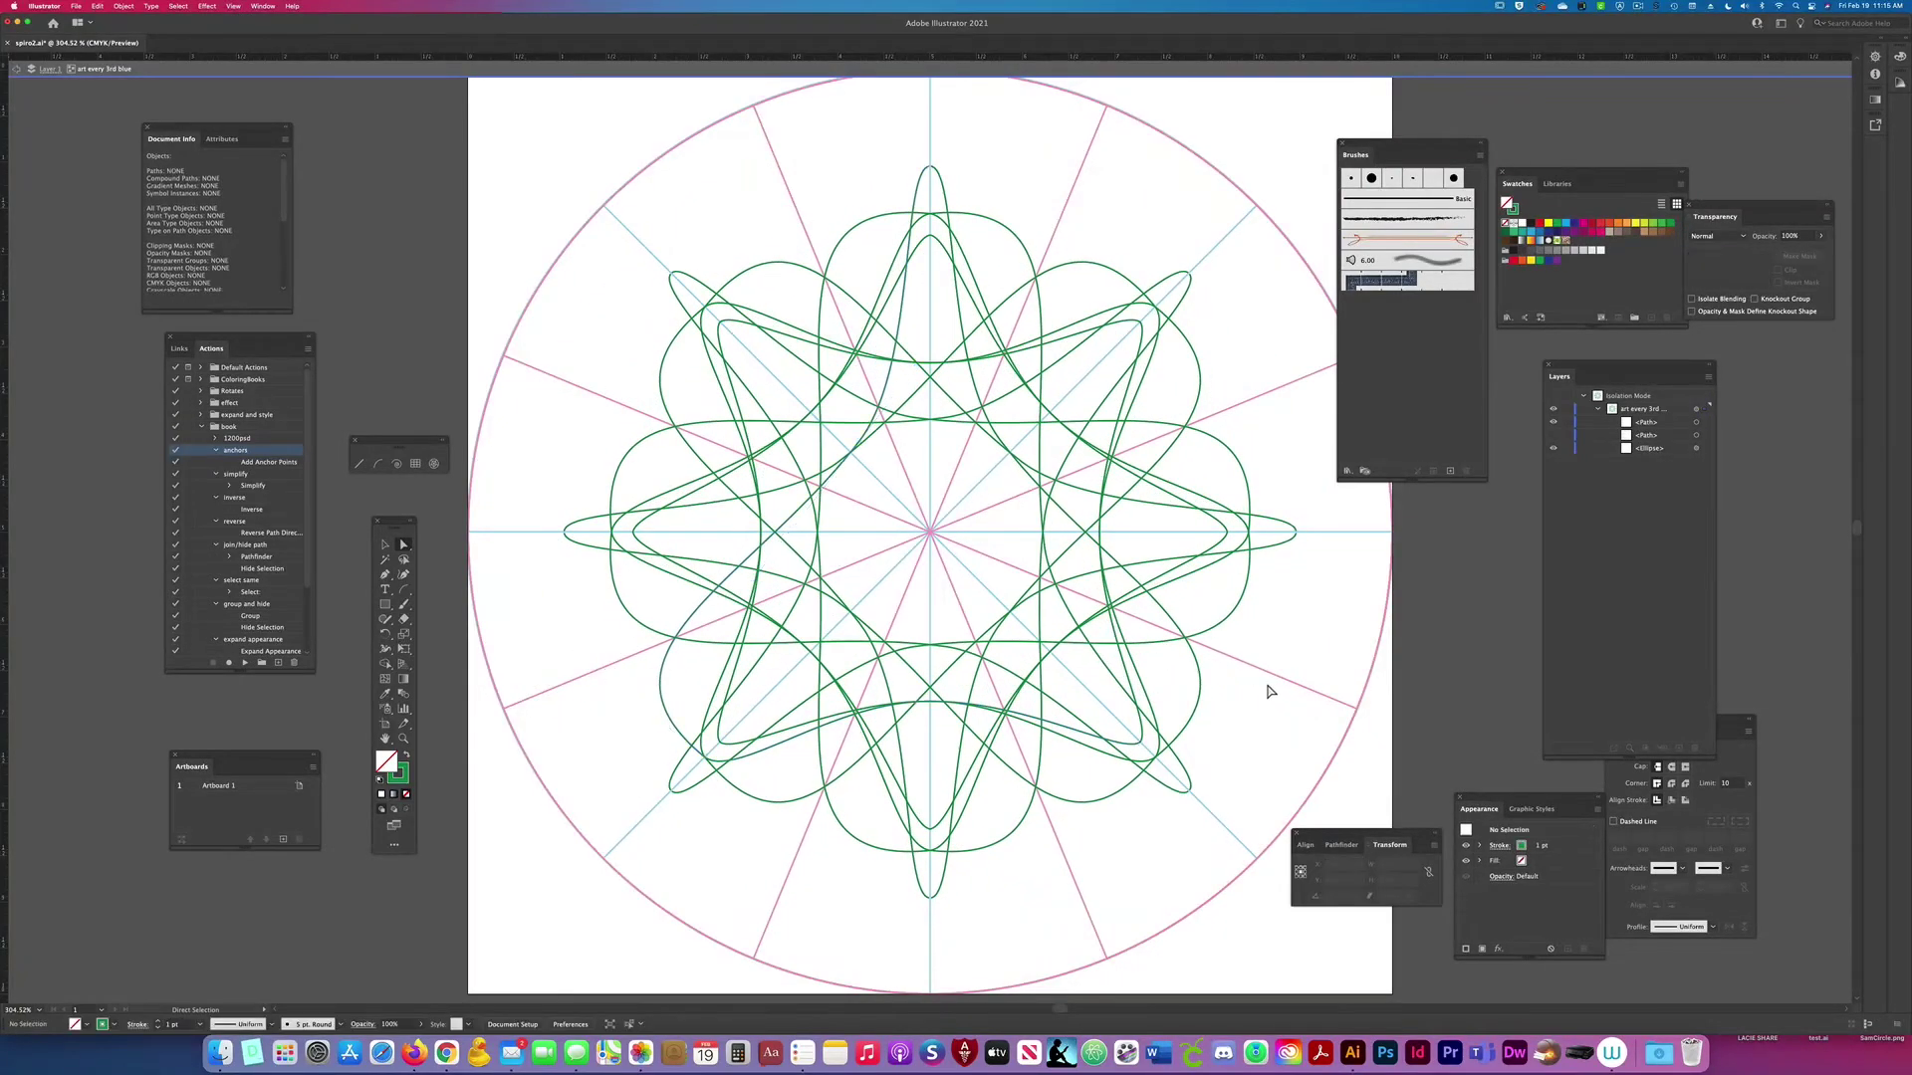
# Step: Unhide the earlier path in the art every 3rd blue group, select it, and give it a dark red stroke
pyautogui.click(1554, 437)
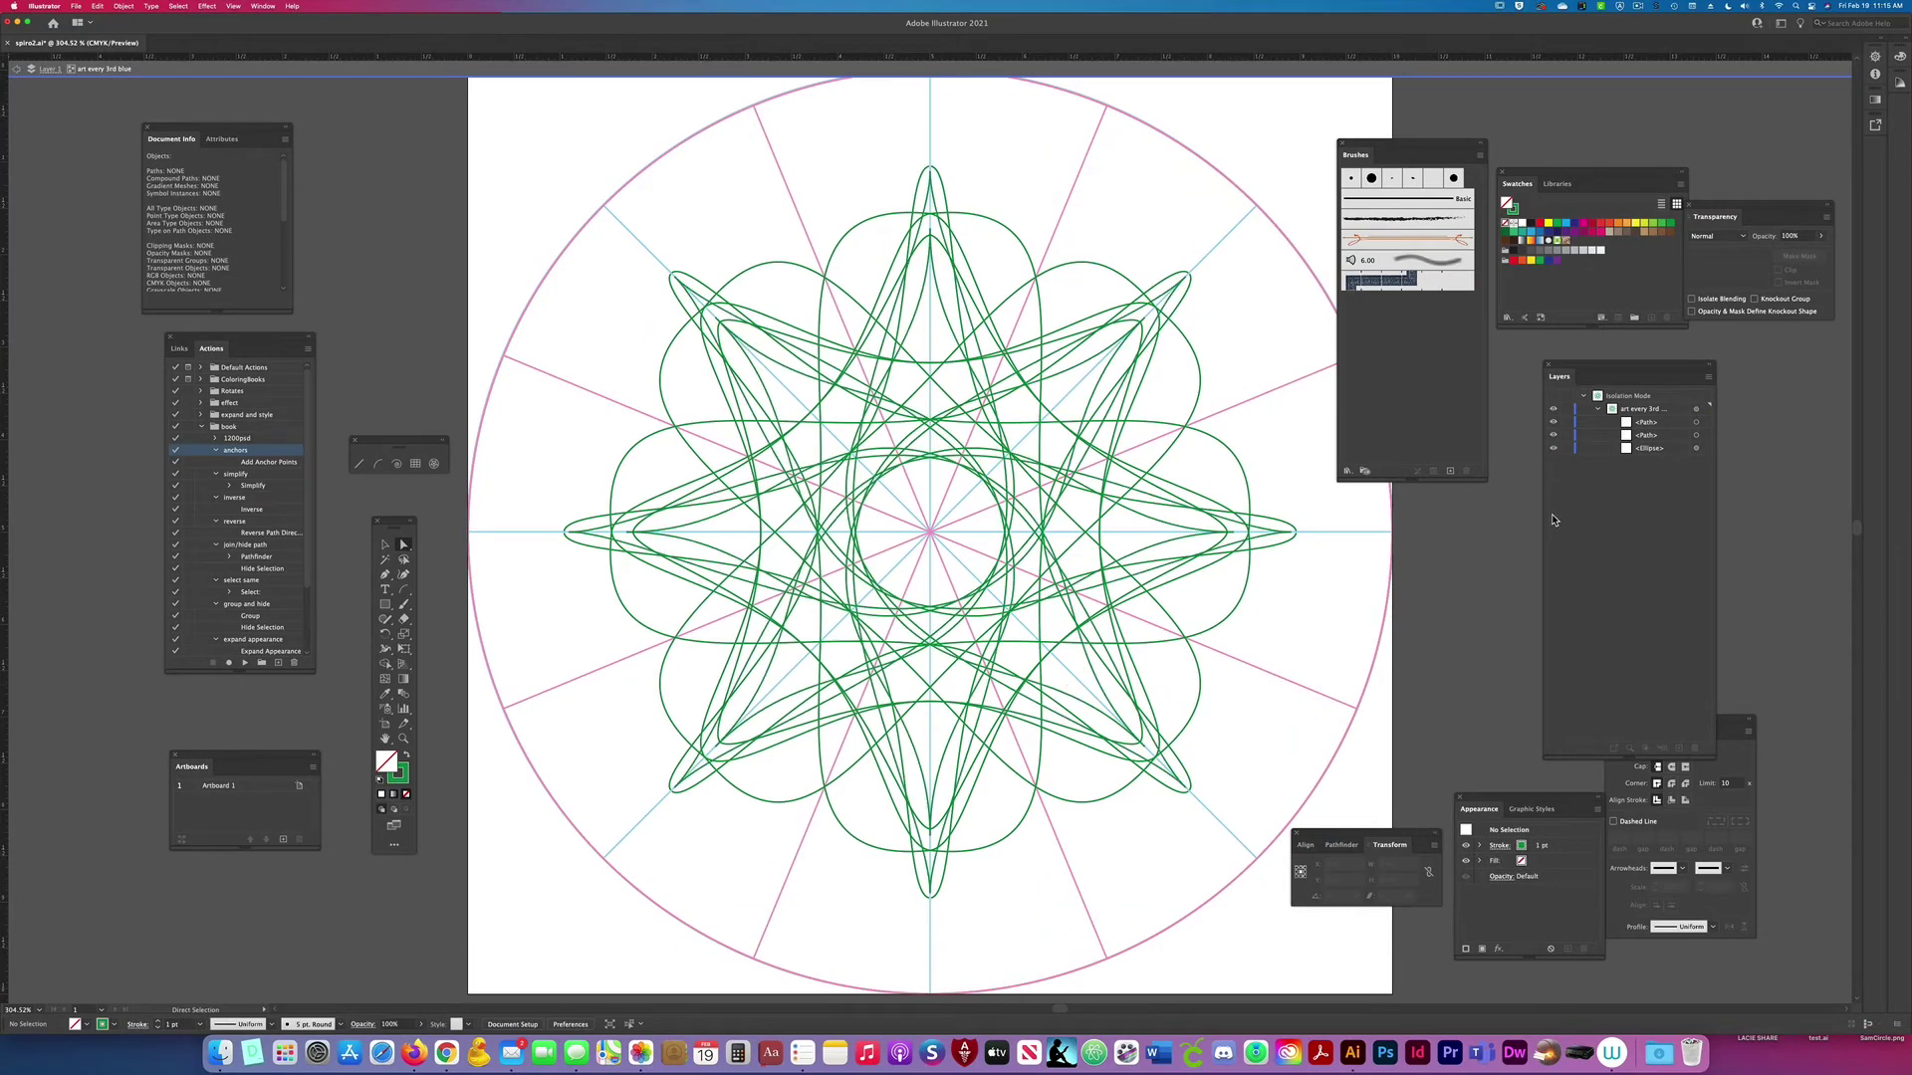
pyautogui.click(1706, 439)
pyautogui.press('super+z')
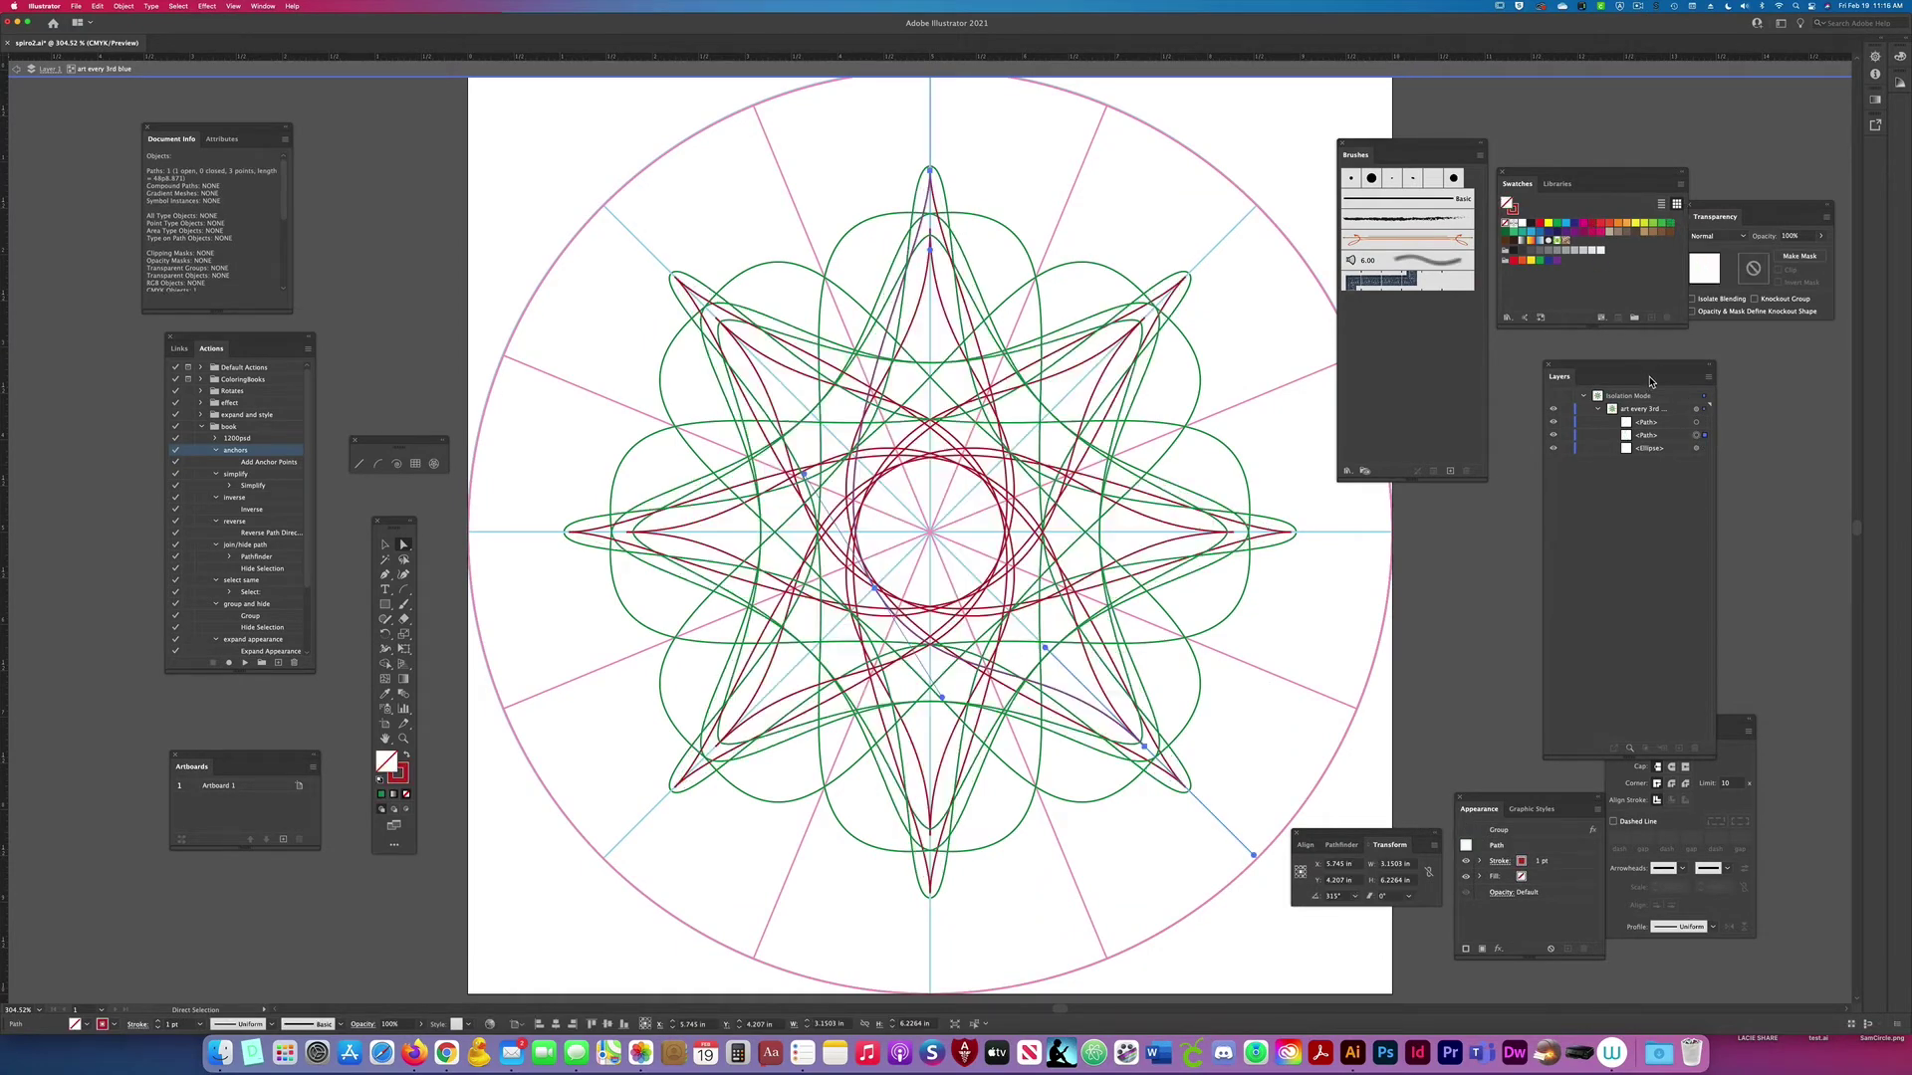
# Step: Give the topmost path in the art every 3rd blue group an orange stroke with no fill, and deselect it
pyautogui.click(1705, 423)
pyautogui.click(1625, 224)
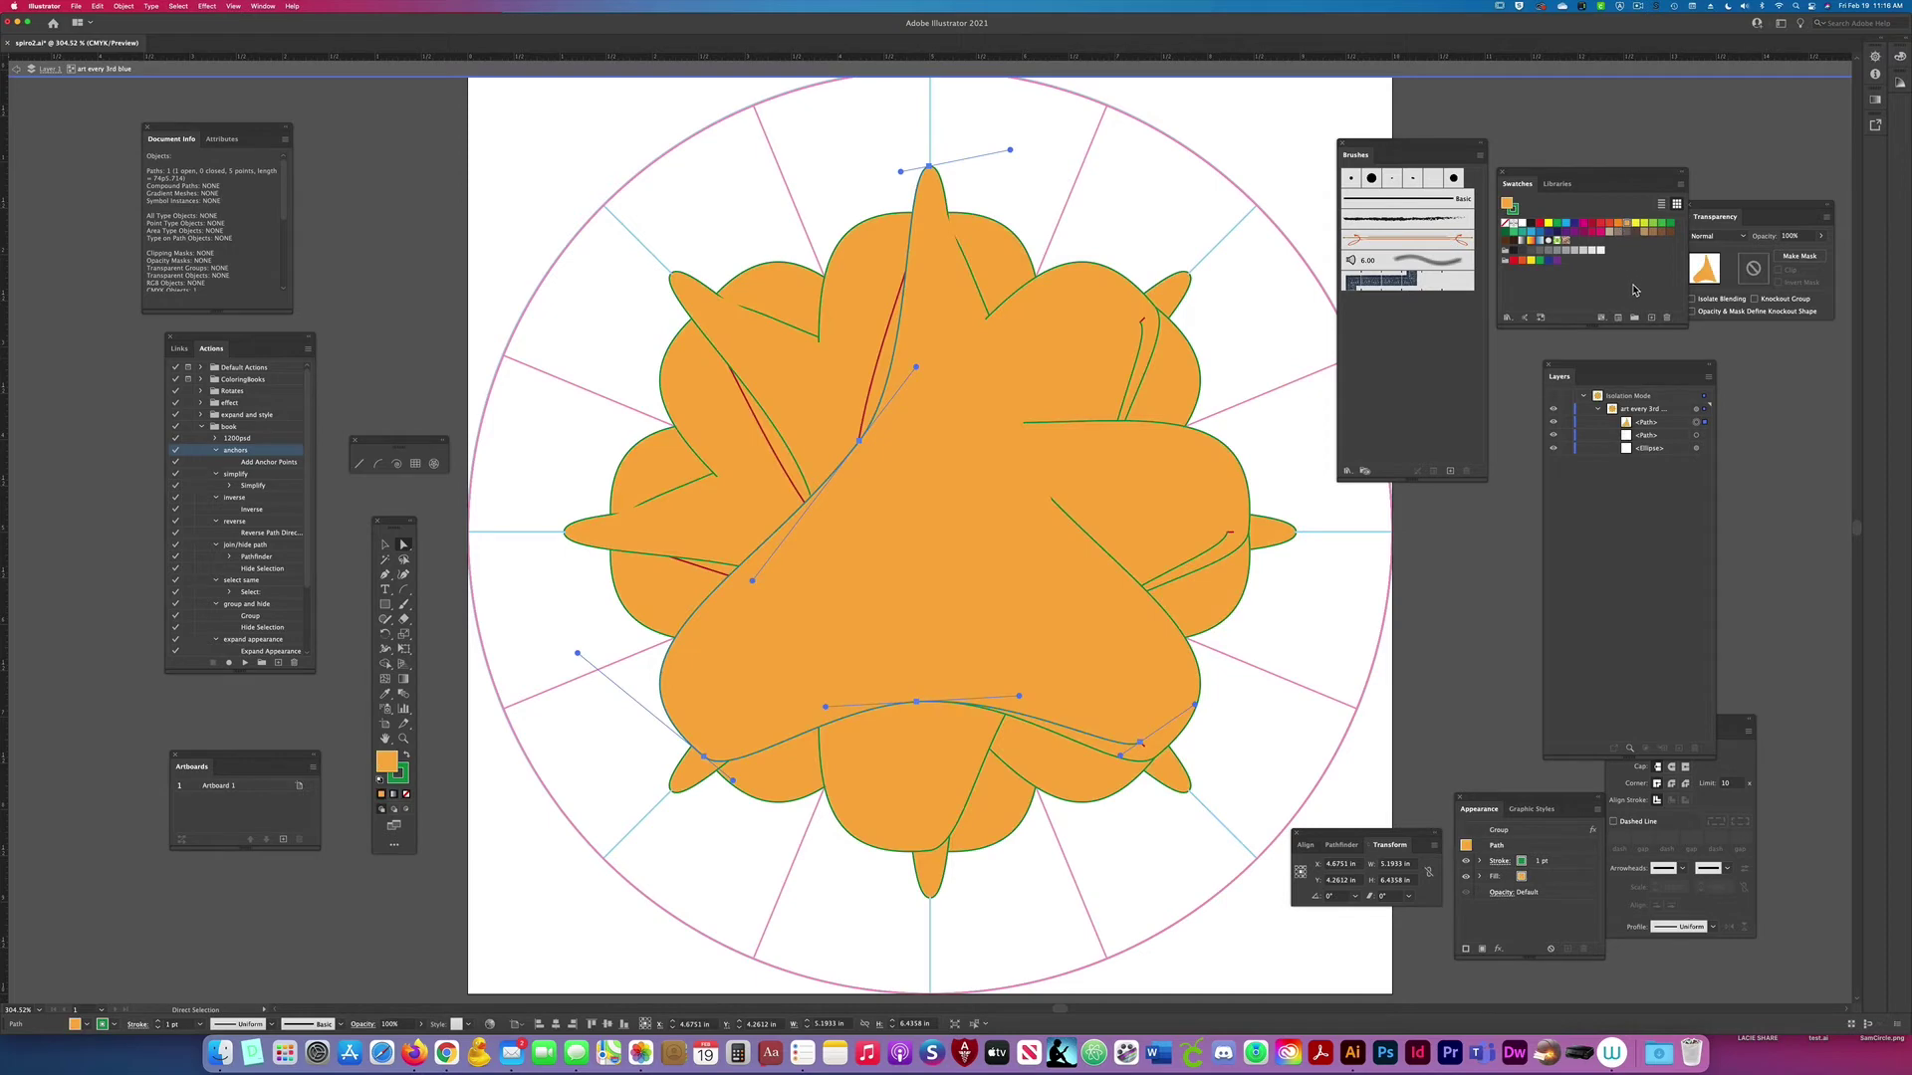
pyautogui.hotkey('shift', 'x')
pyautogui.press('/')
pyautogui.click(1520, 539)
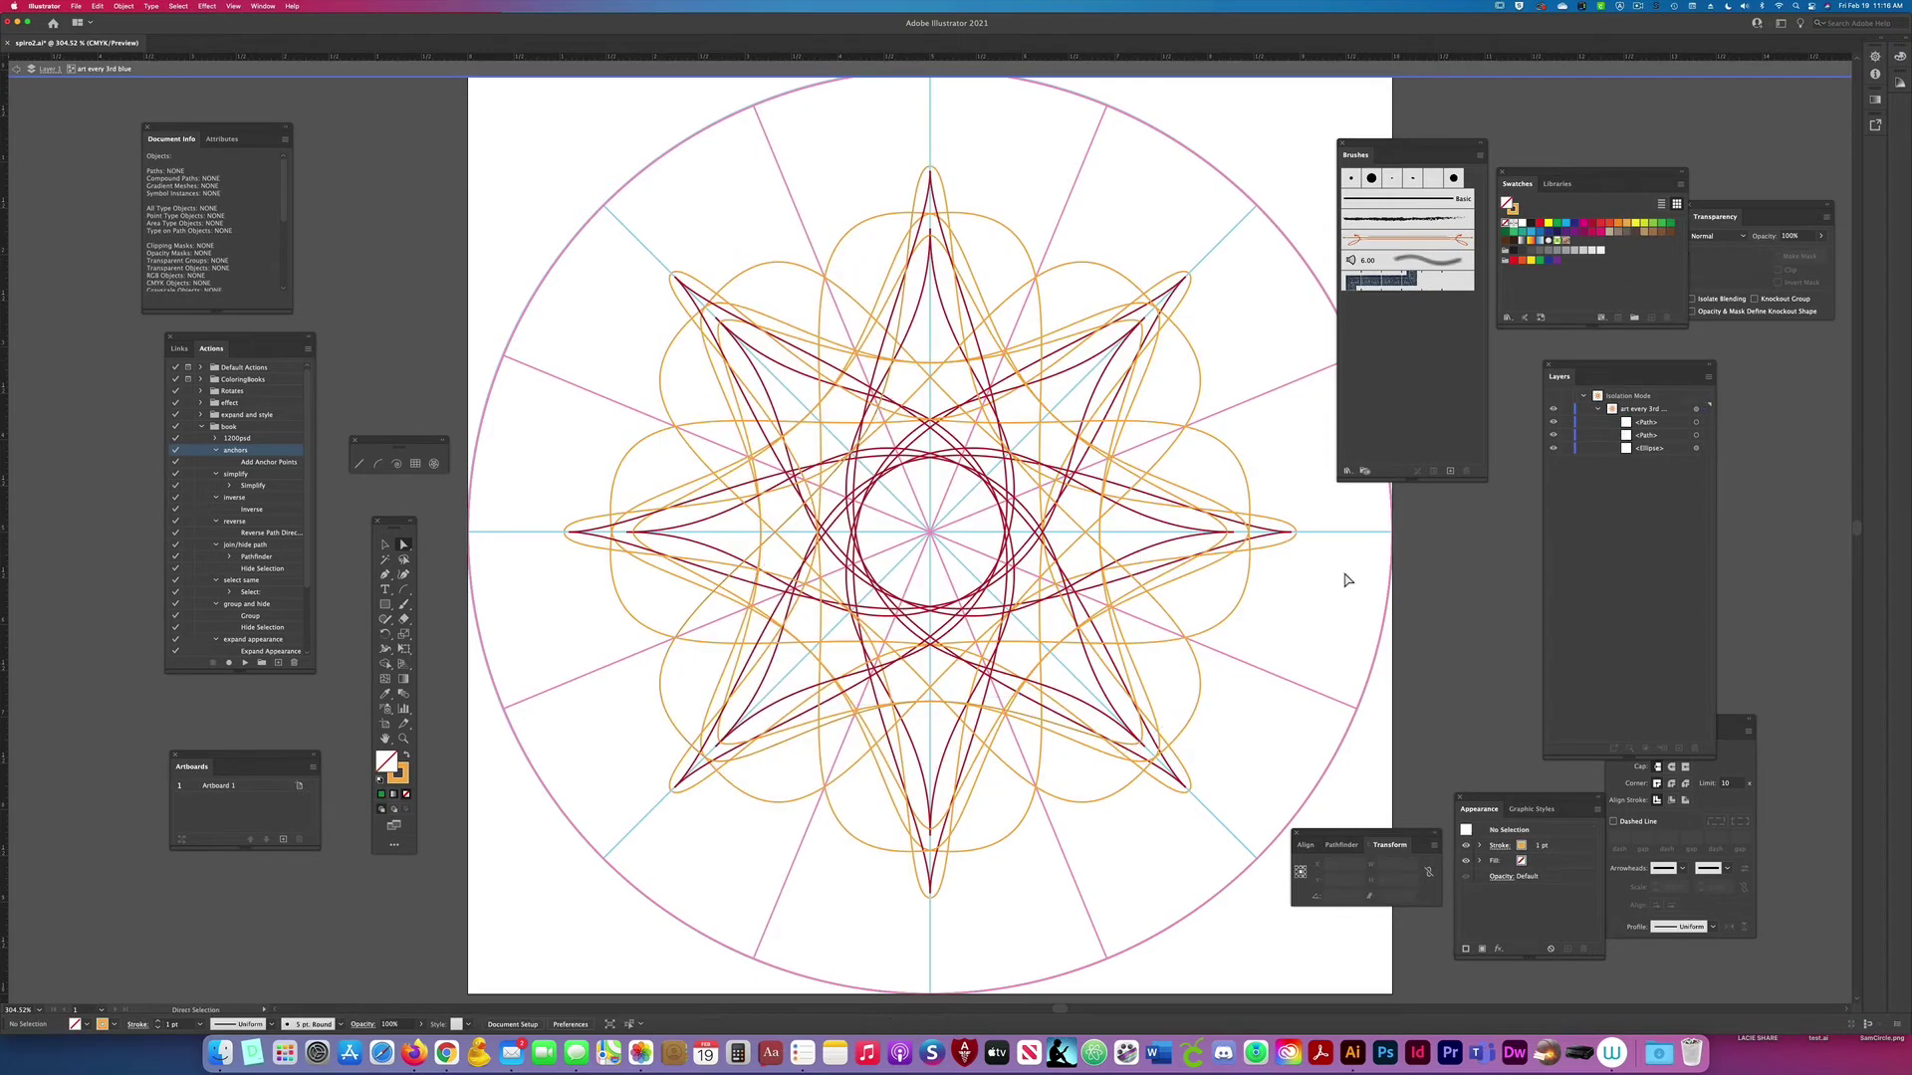
# Step: Set the topmost path's stroke in the art every 3rd blue group to dark brown and leave isolation mode
pyautogui.click(1702, 425)
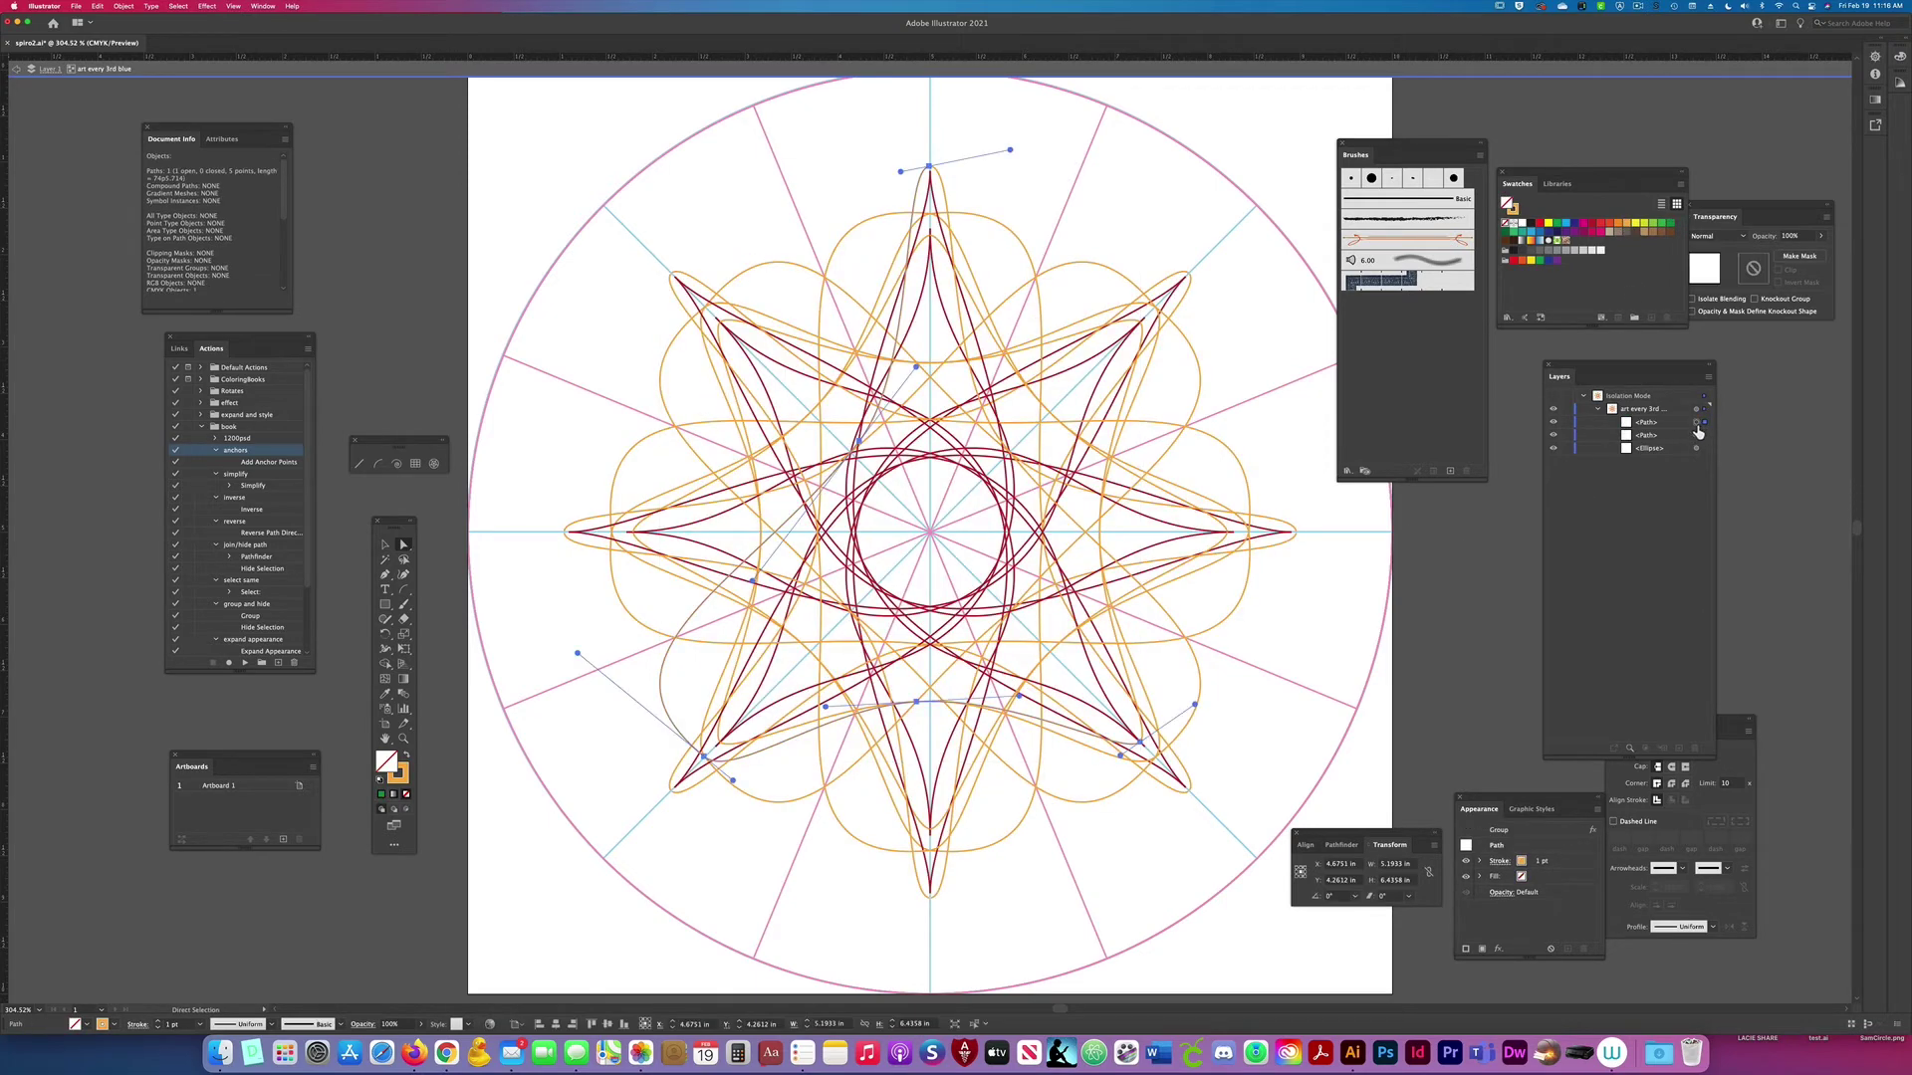
pyautogui.click(1634, 231)
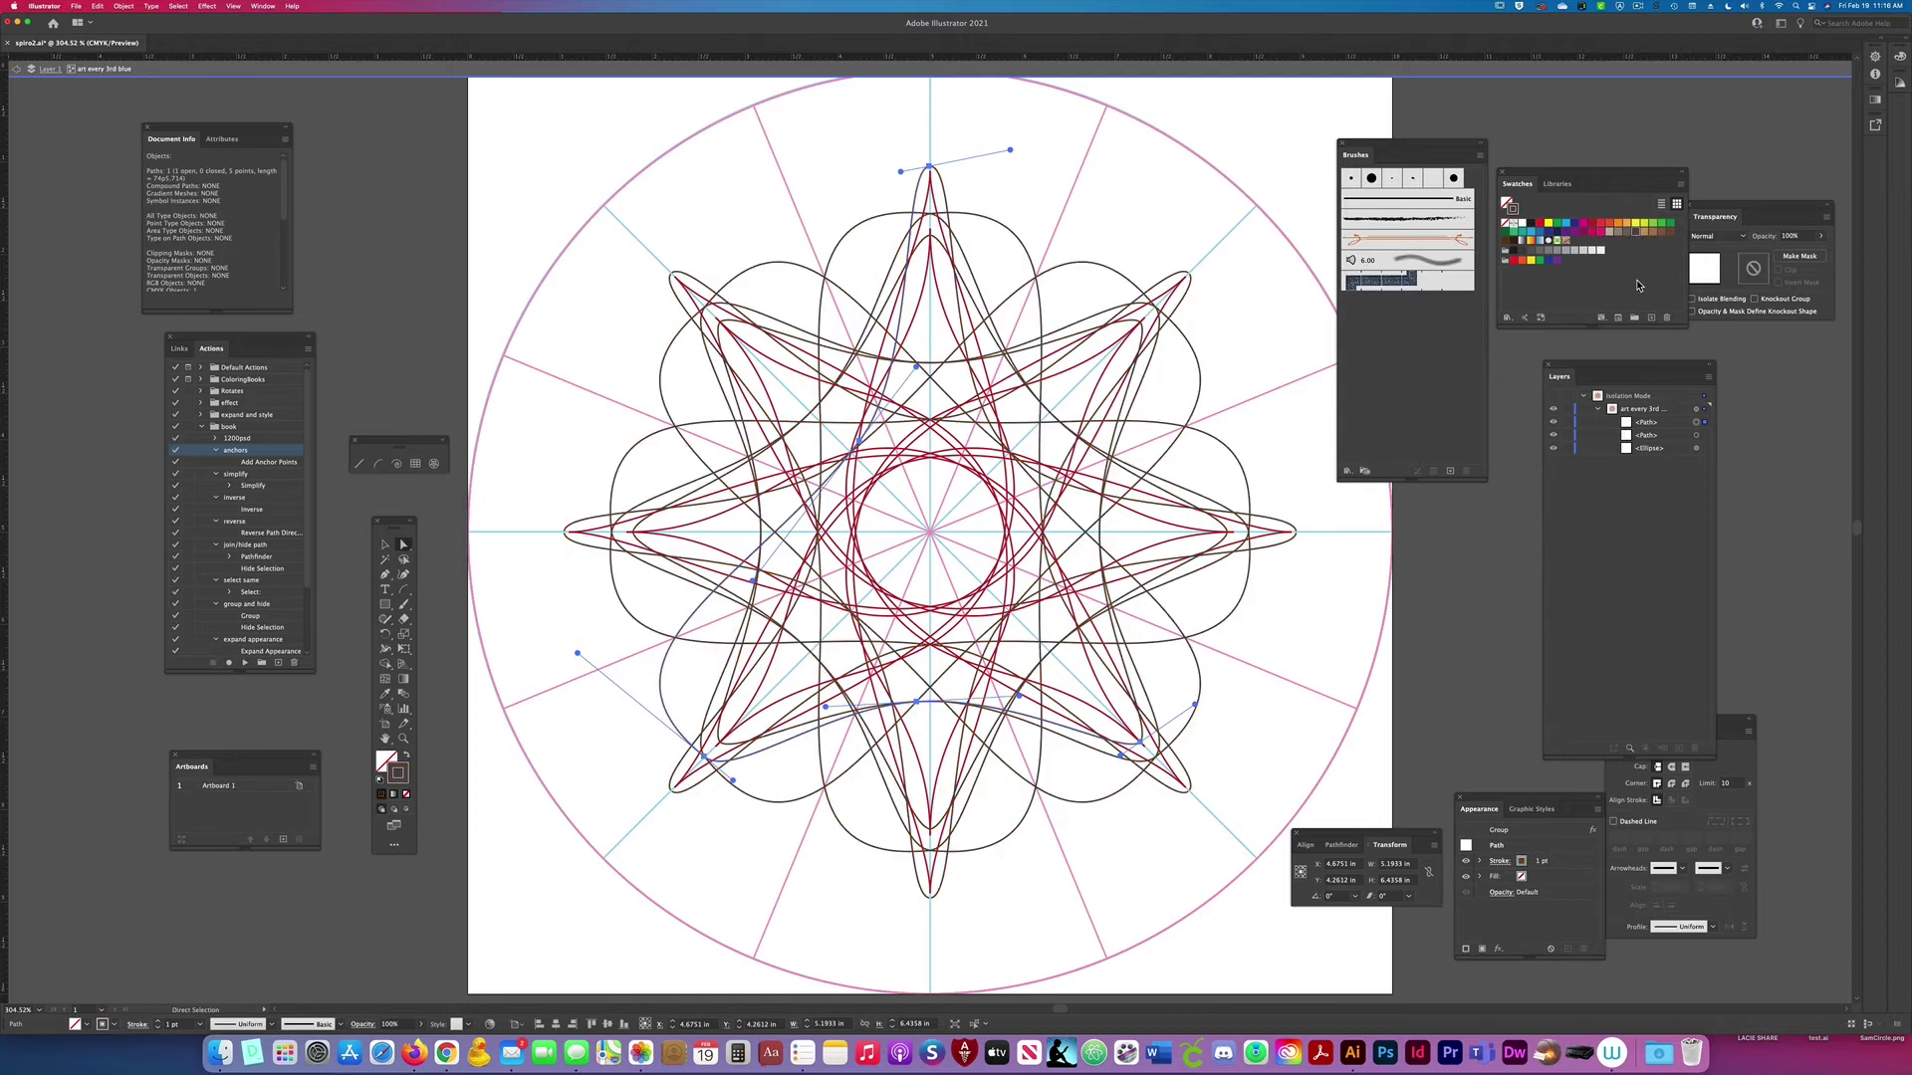
pyautogui.doubleClick(1493, 583)
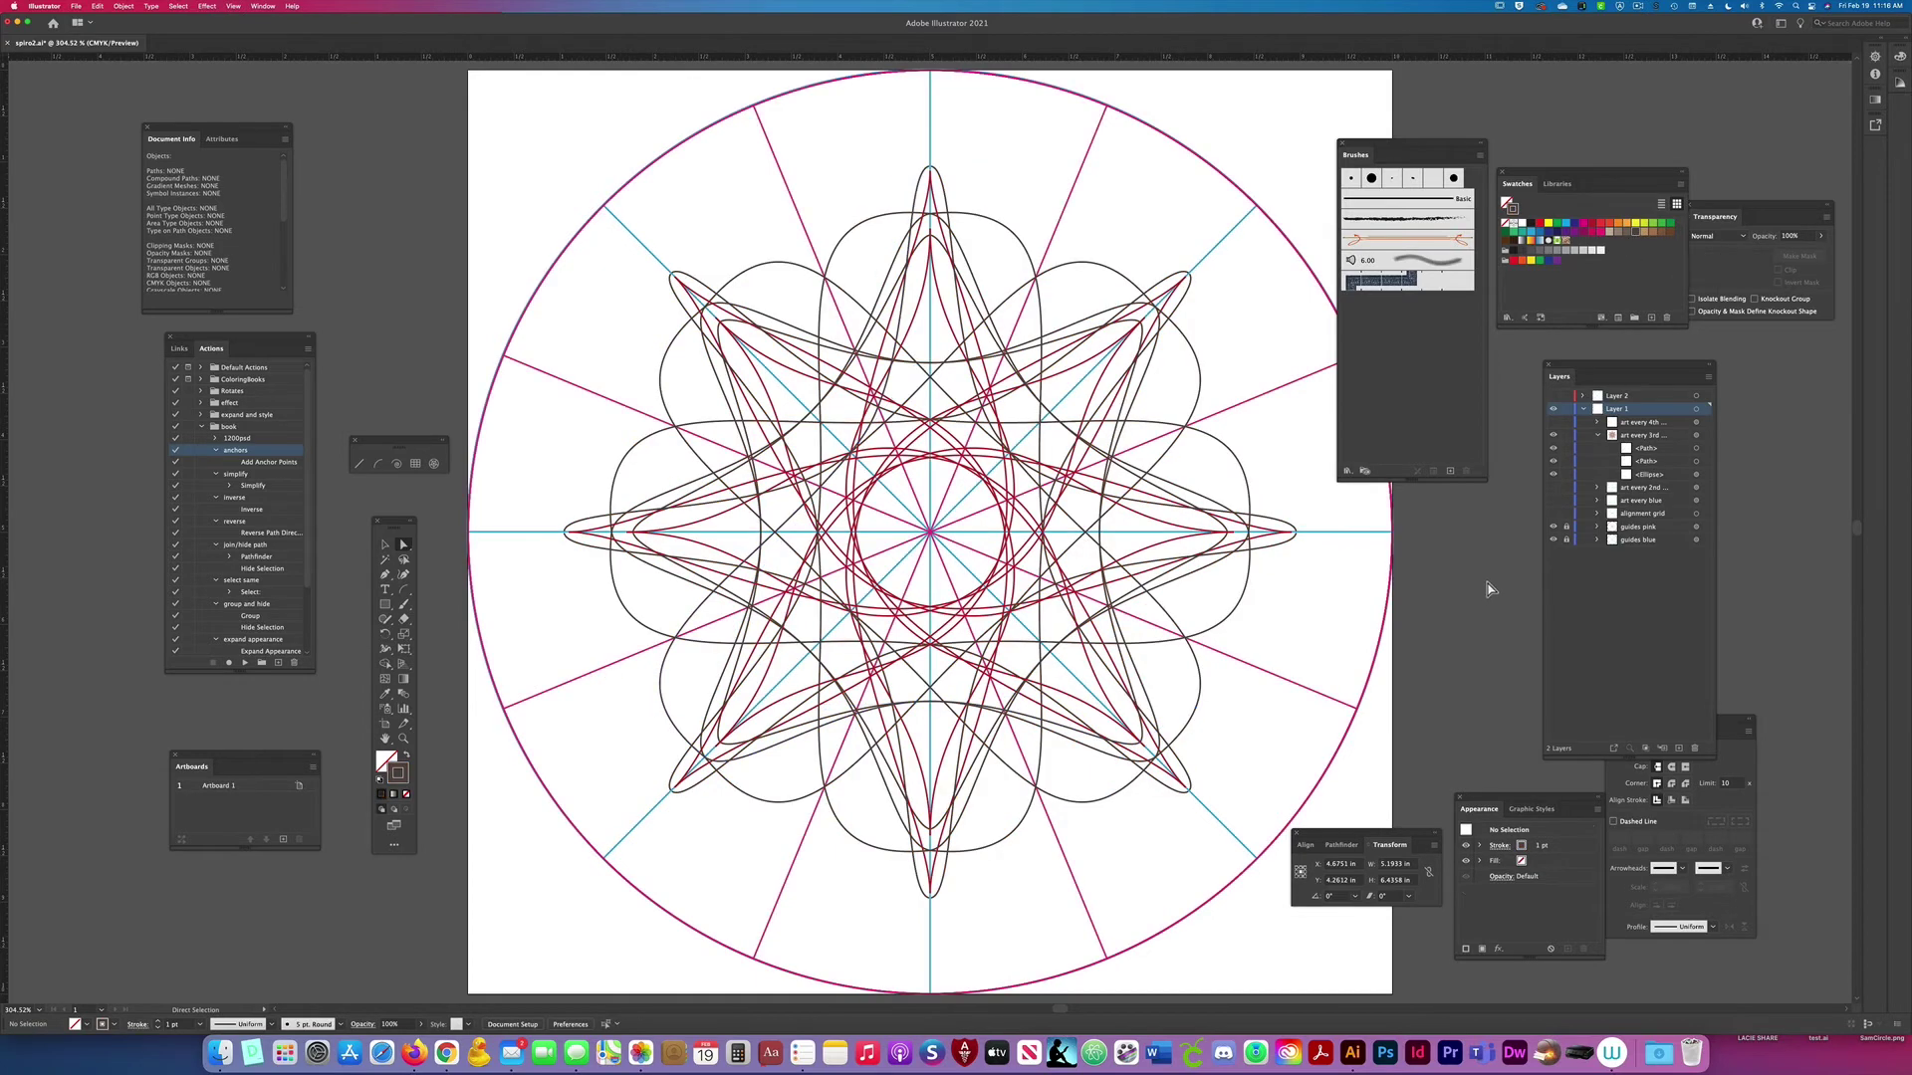
# Step: Show the art every 4th group instead of art every 3rd, and join the outer ends of its two short vertical paths
pyautogui.click(1554, 436)
pyautogui.click(1598, 422)
pyautogui.click(1696, 422)
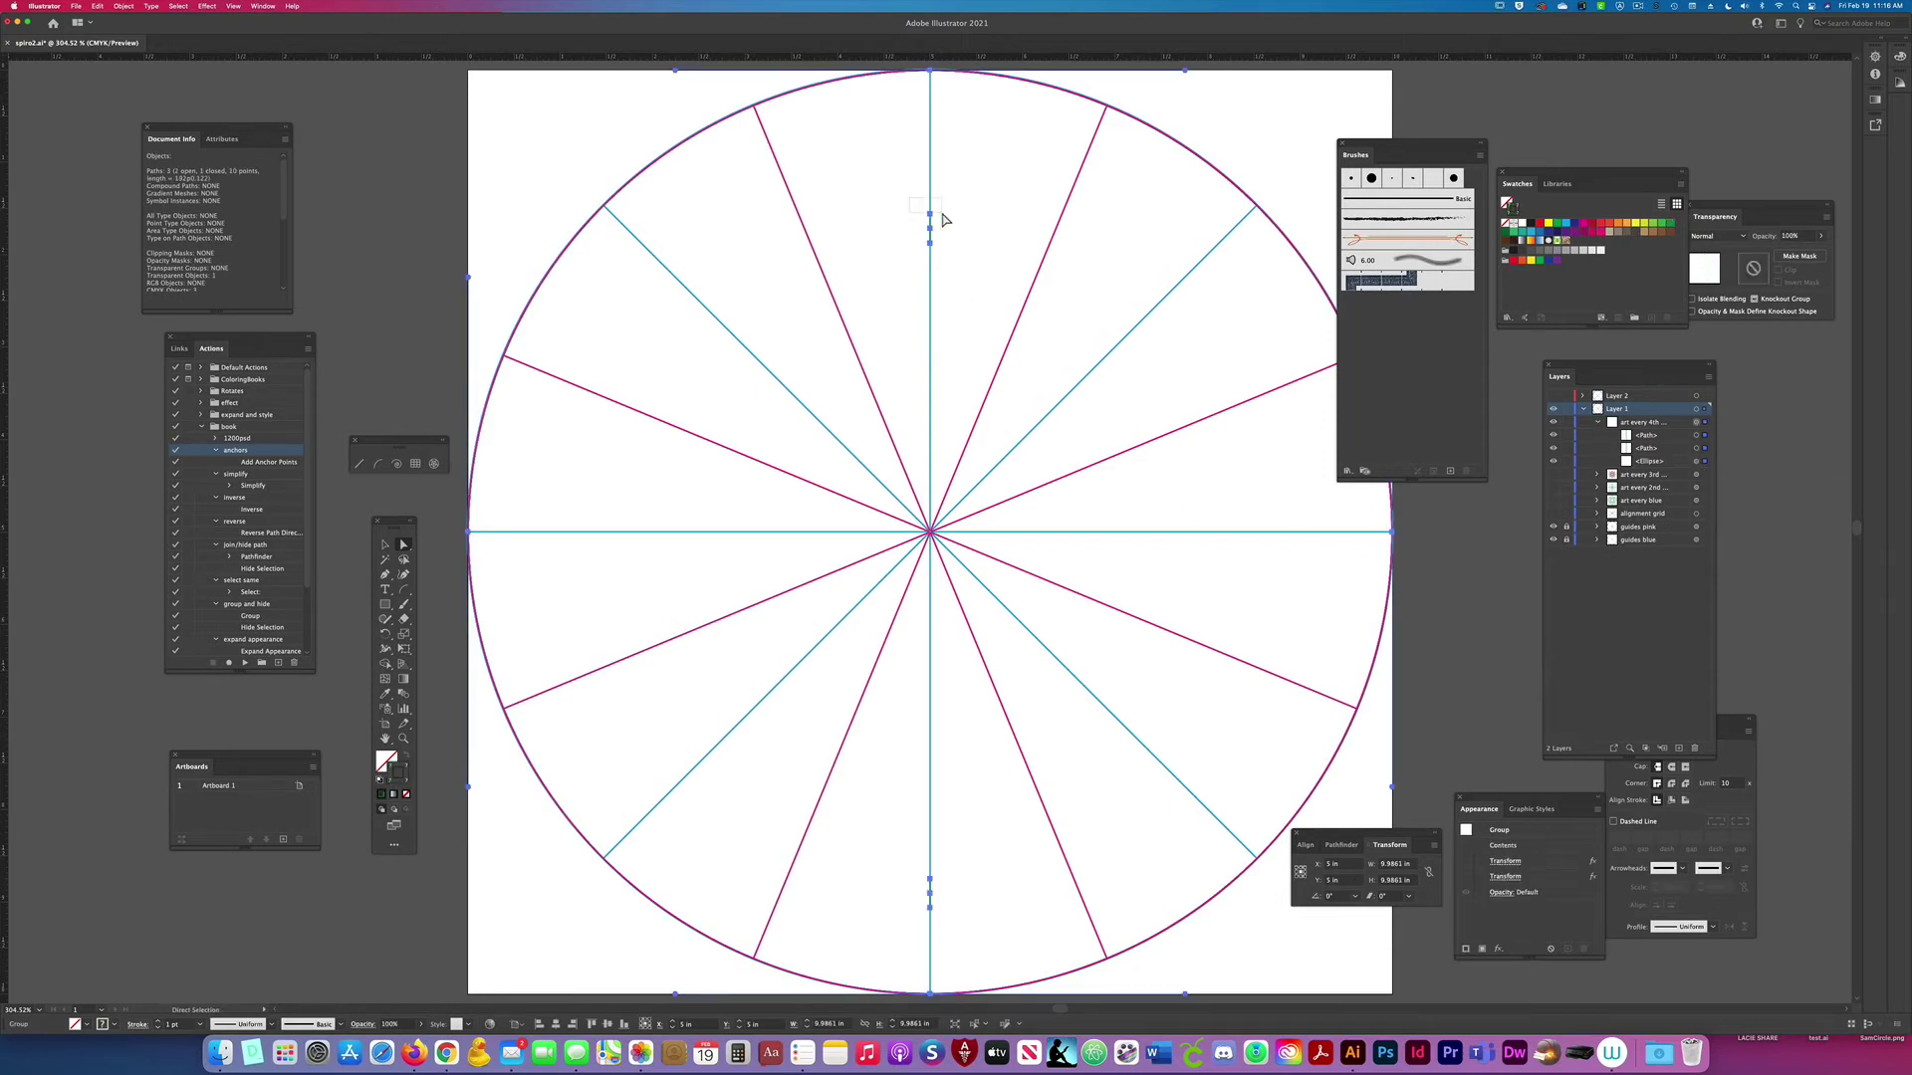
pyautogui.moveTo(942, 214); pyautogui.dragTo(944, 219)
pyautogui.press('super+j')
pyautogui.scroll(-1, 982, 899)
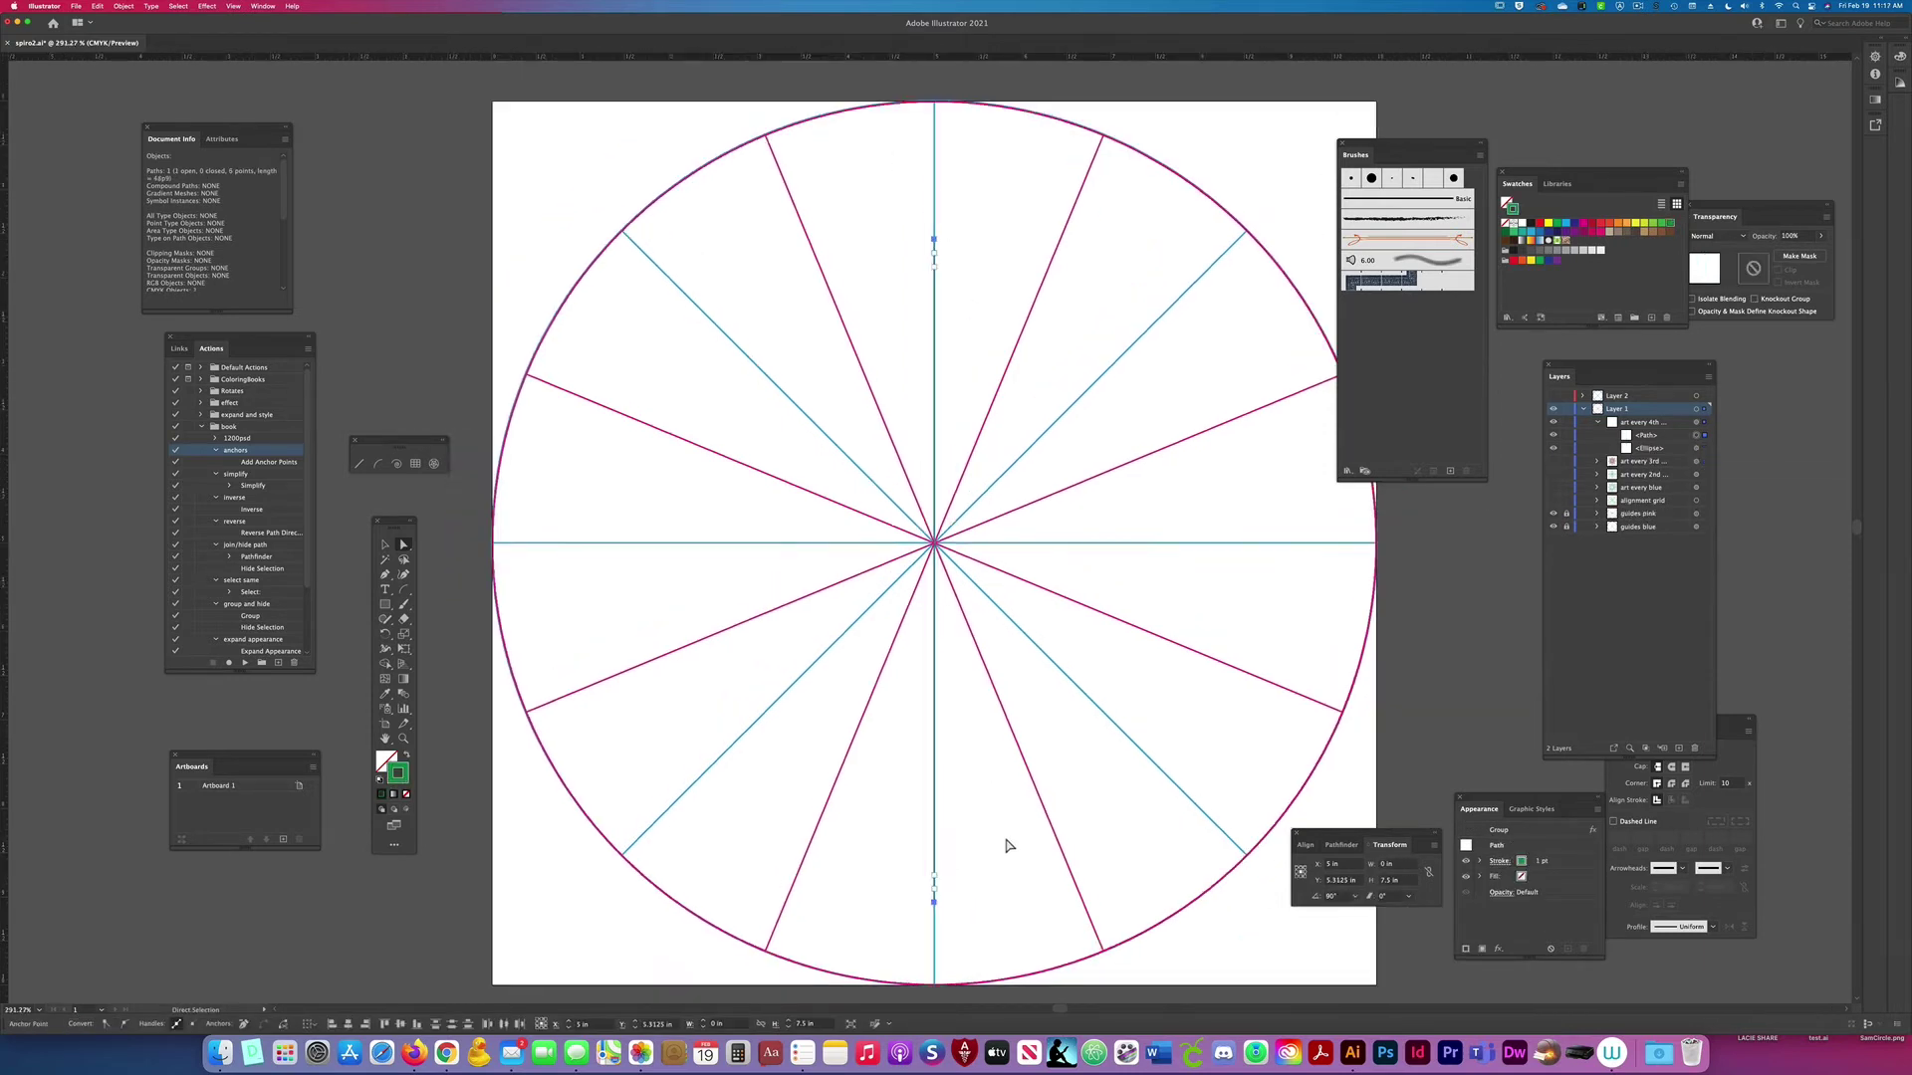
# Step: Convert the joined path's two outer anchors to smooth points and delete the leftover straight stub anchors at its top and bottom
pyautogui.scroll(-1, 1005, 844)
pyautogui.click(123, 1023)
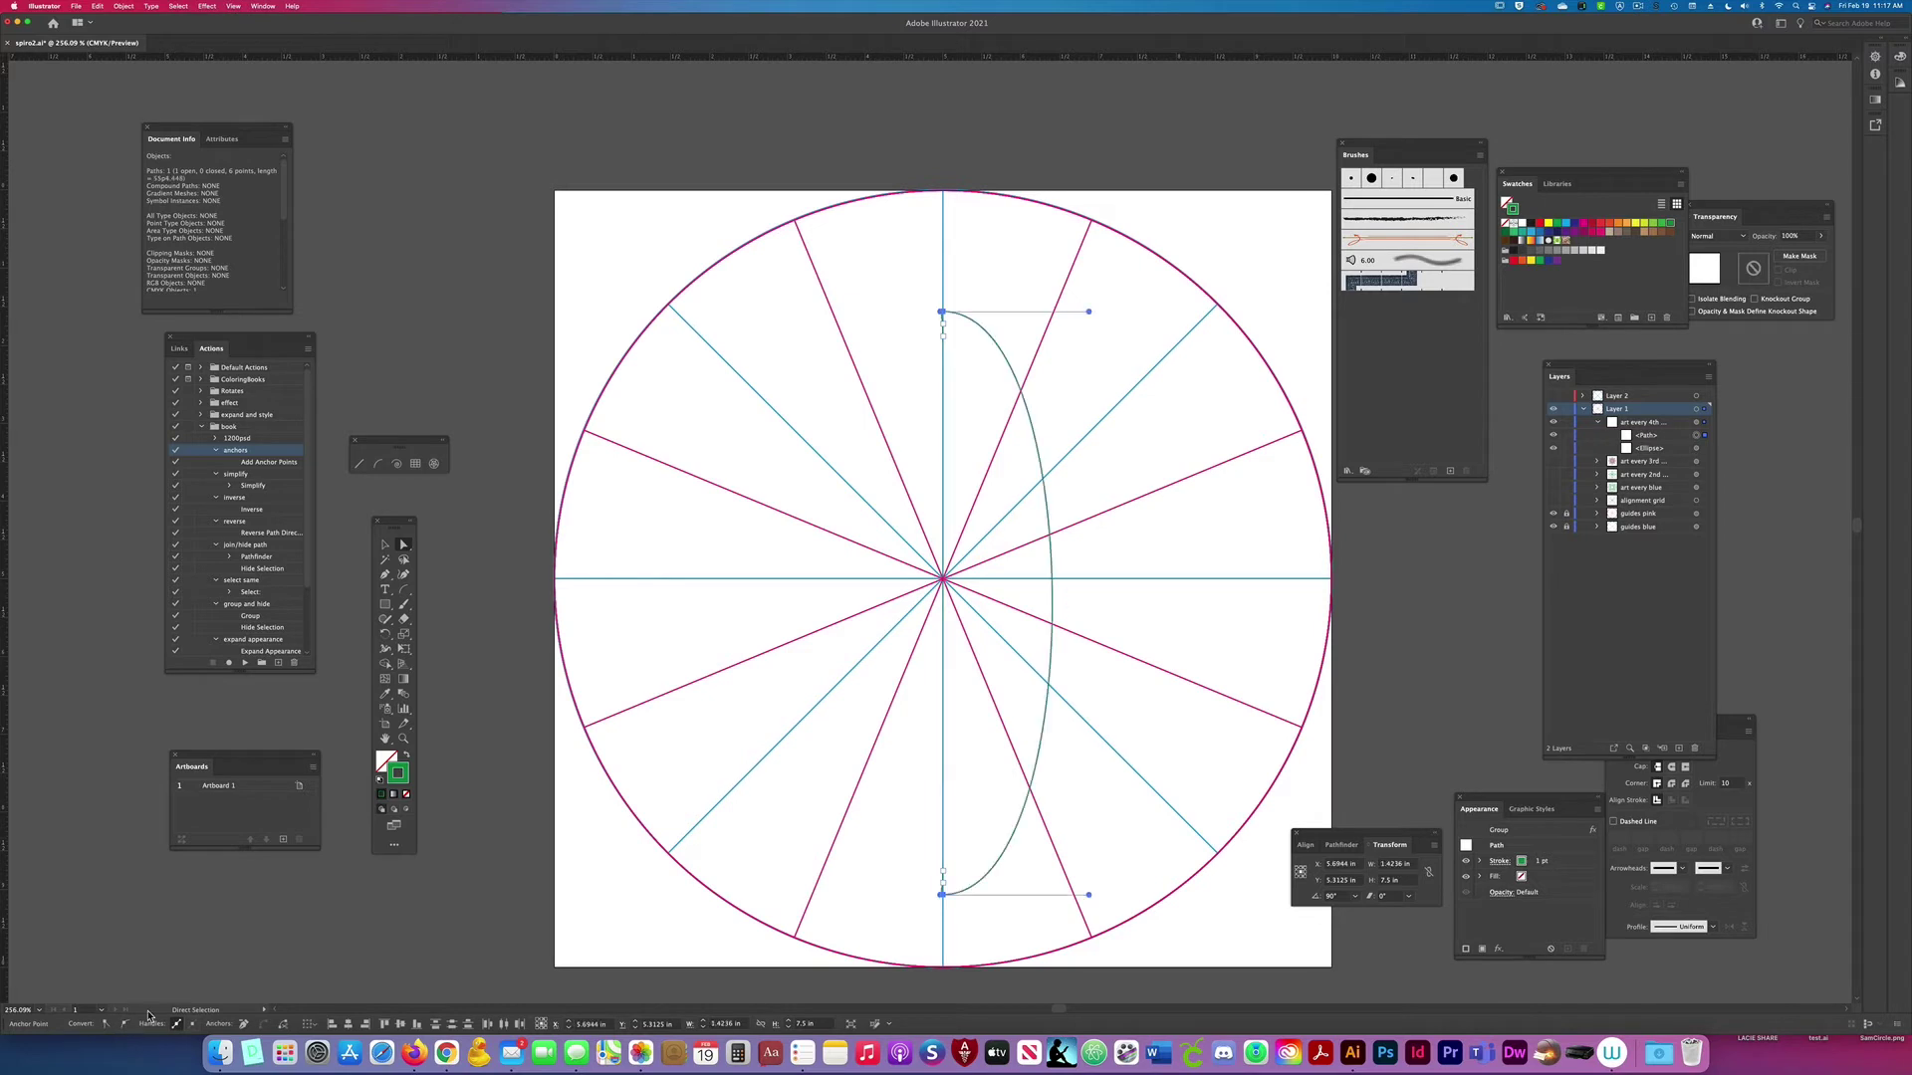
pyautogui.moveTo(922, 837); pyautogui.dragTo(948, 894)
pyautogui.press('Delete')
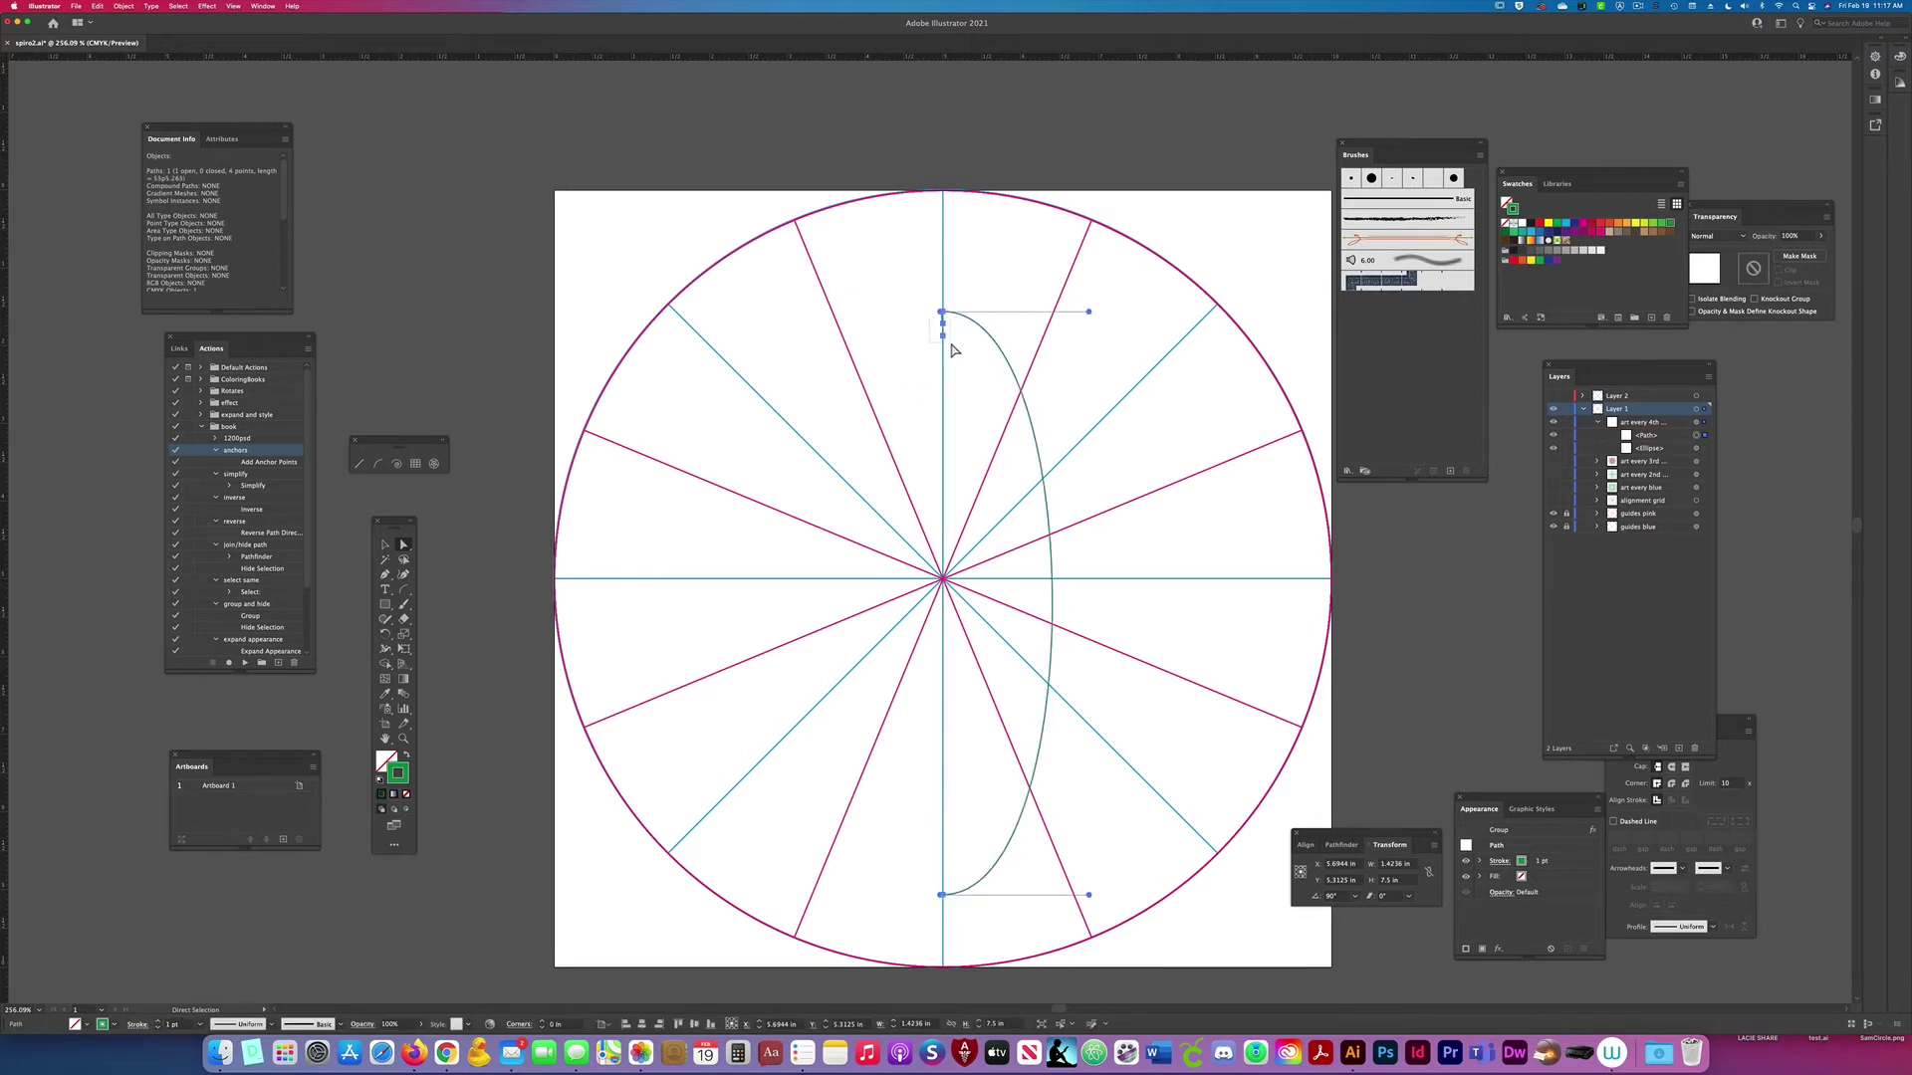
pyautogui.press('Delete')
# Step: Preview the first Transform effect on the art every 4th group by switching its visibility on and off
pyautogui.press('super+a')
pyautogui.click(1457, 865)
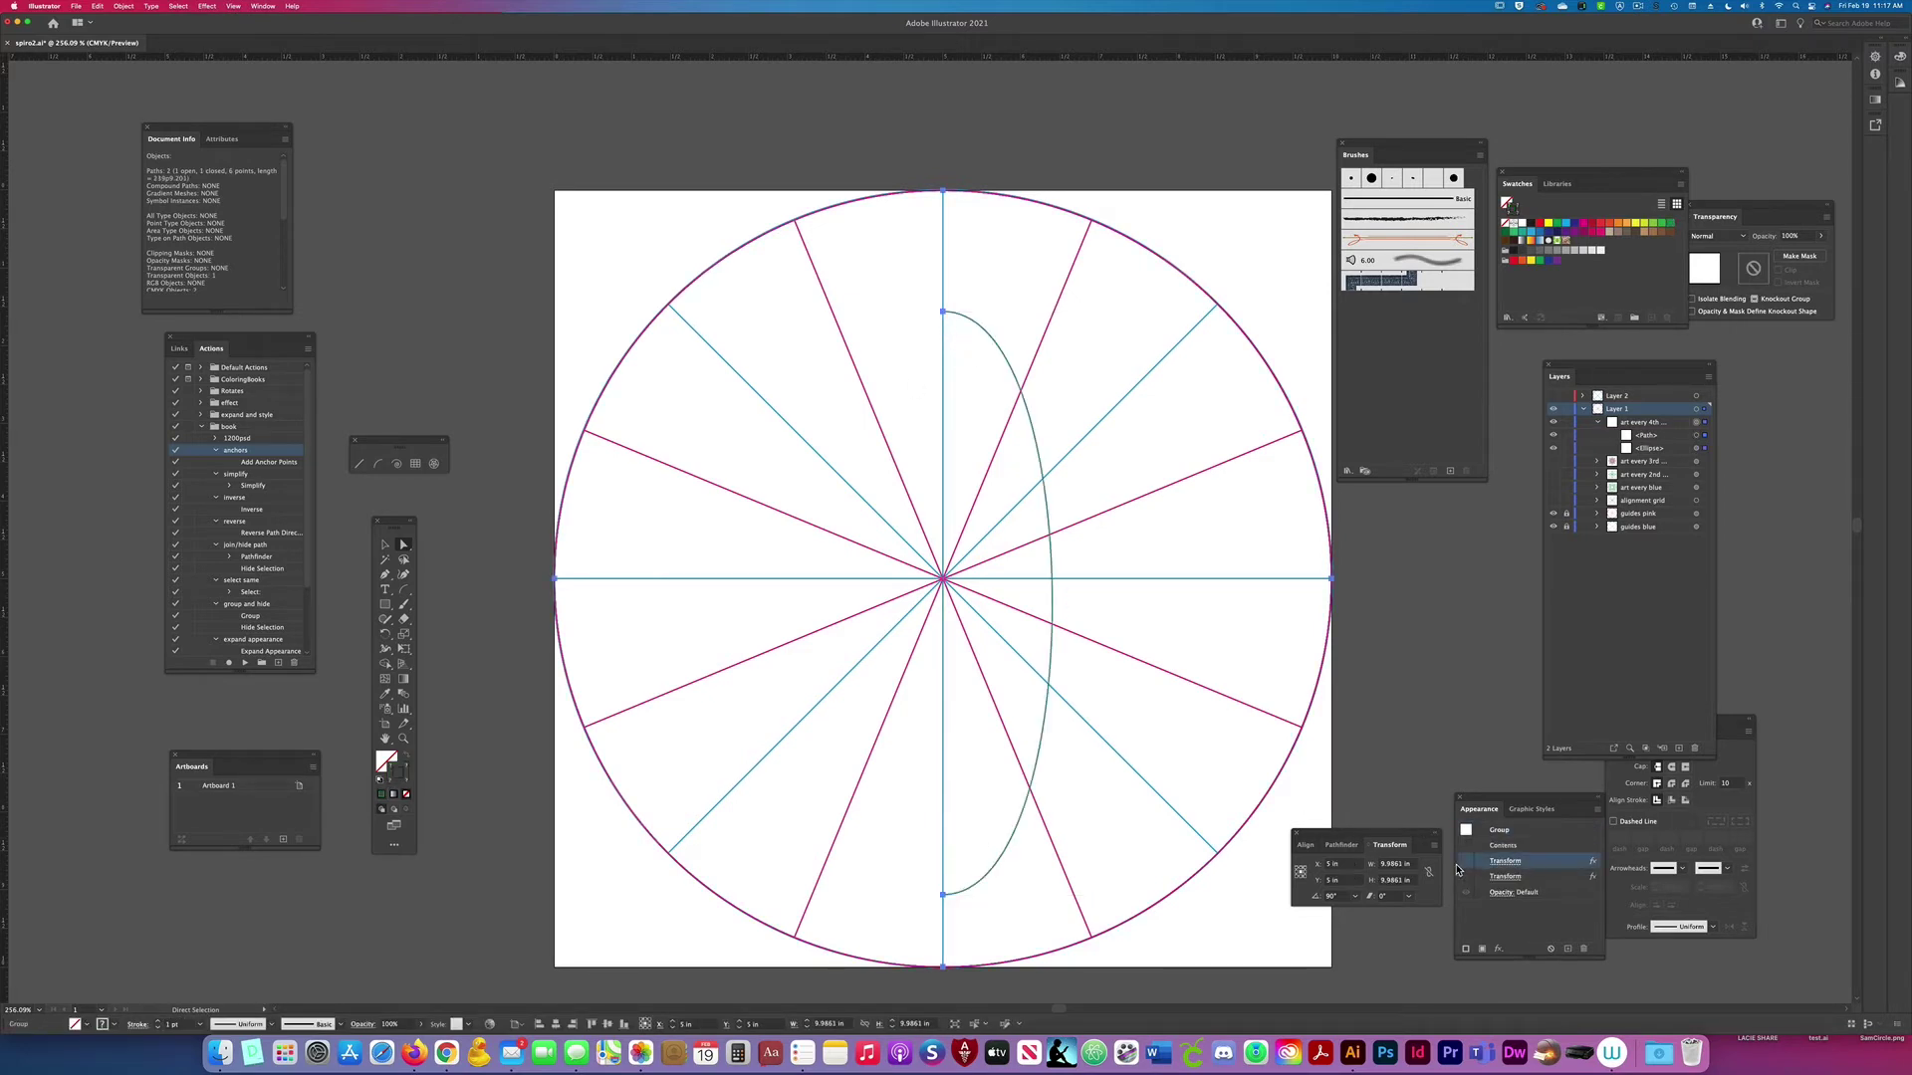
pyautogui.click(1466, 862)
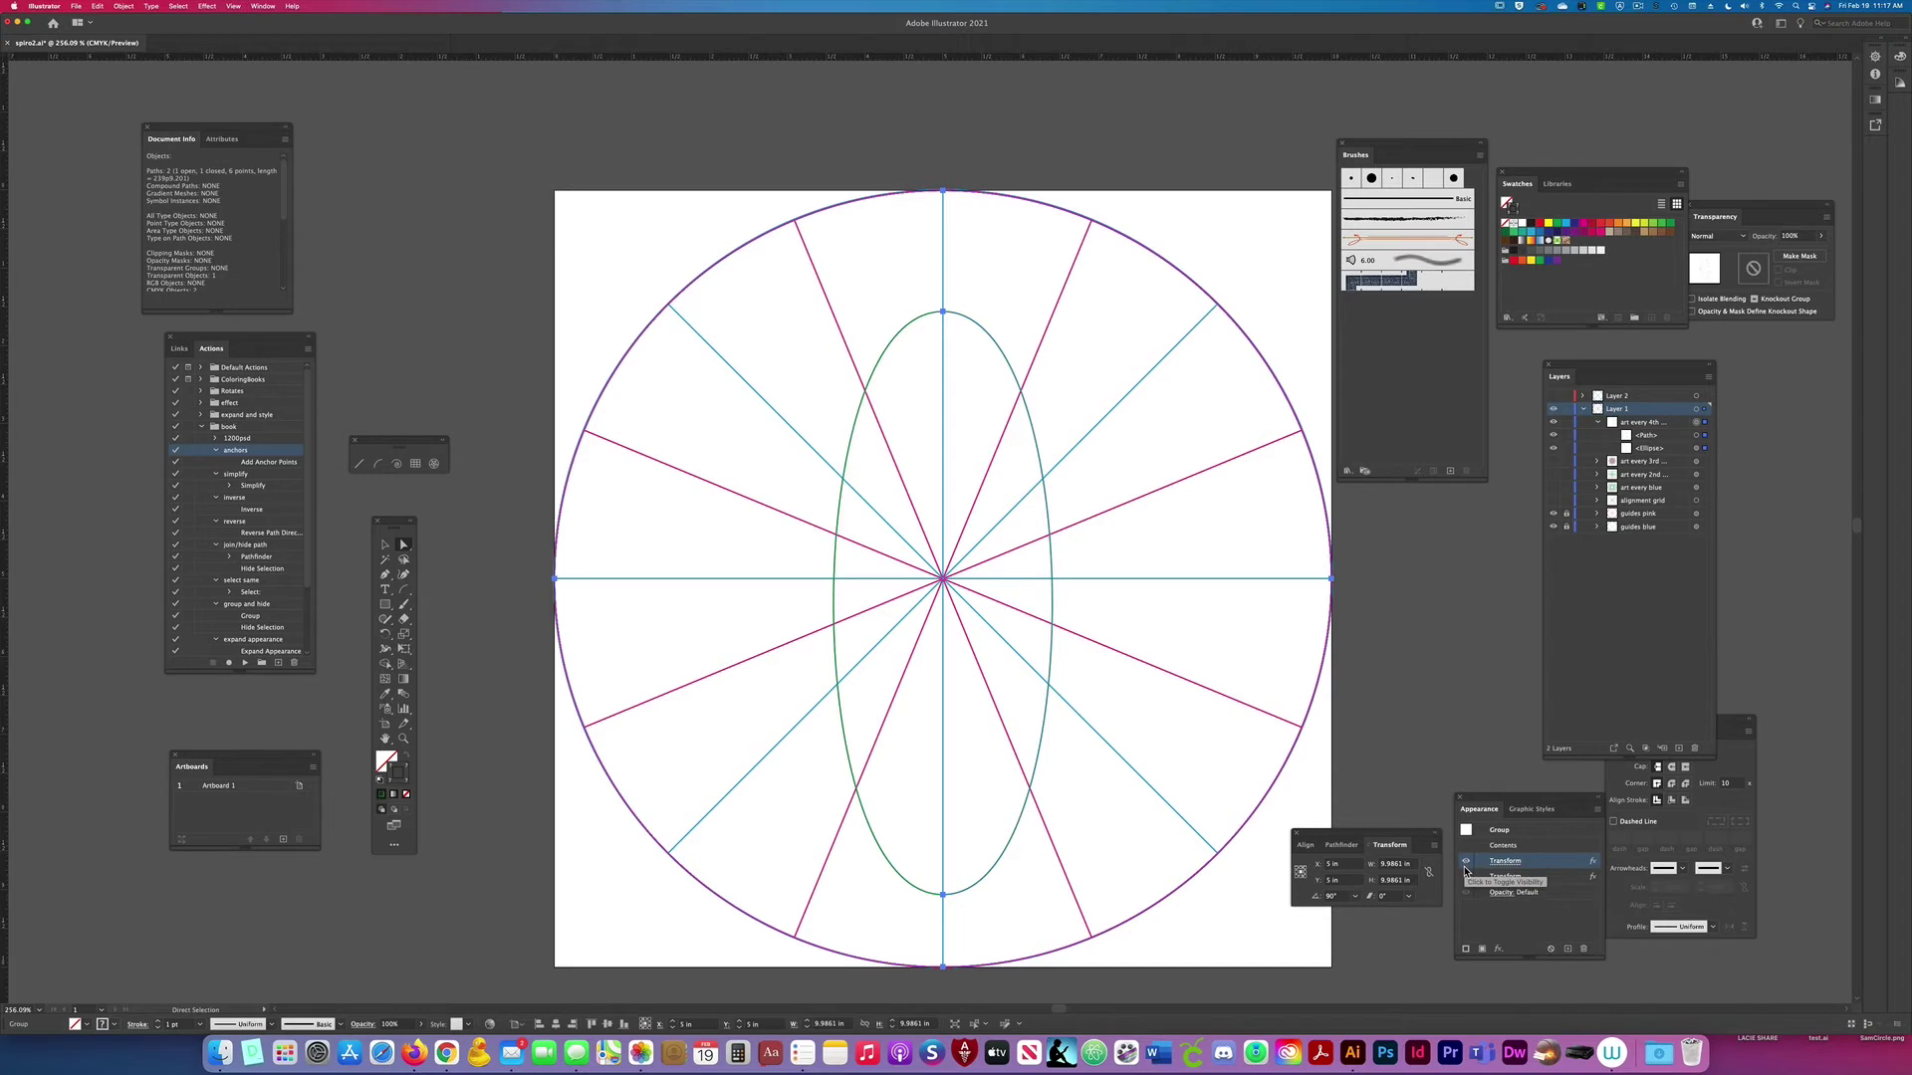
pyautogui.click(1466, 863)
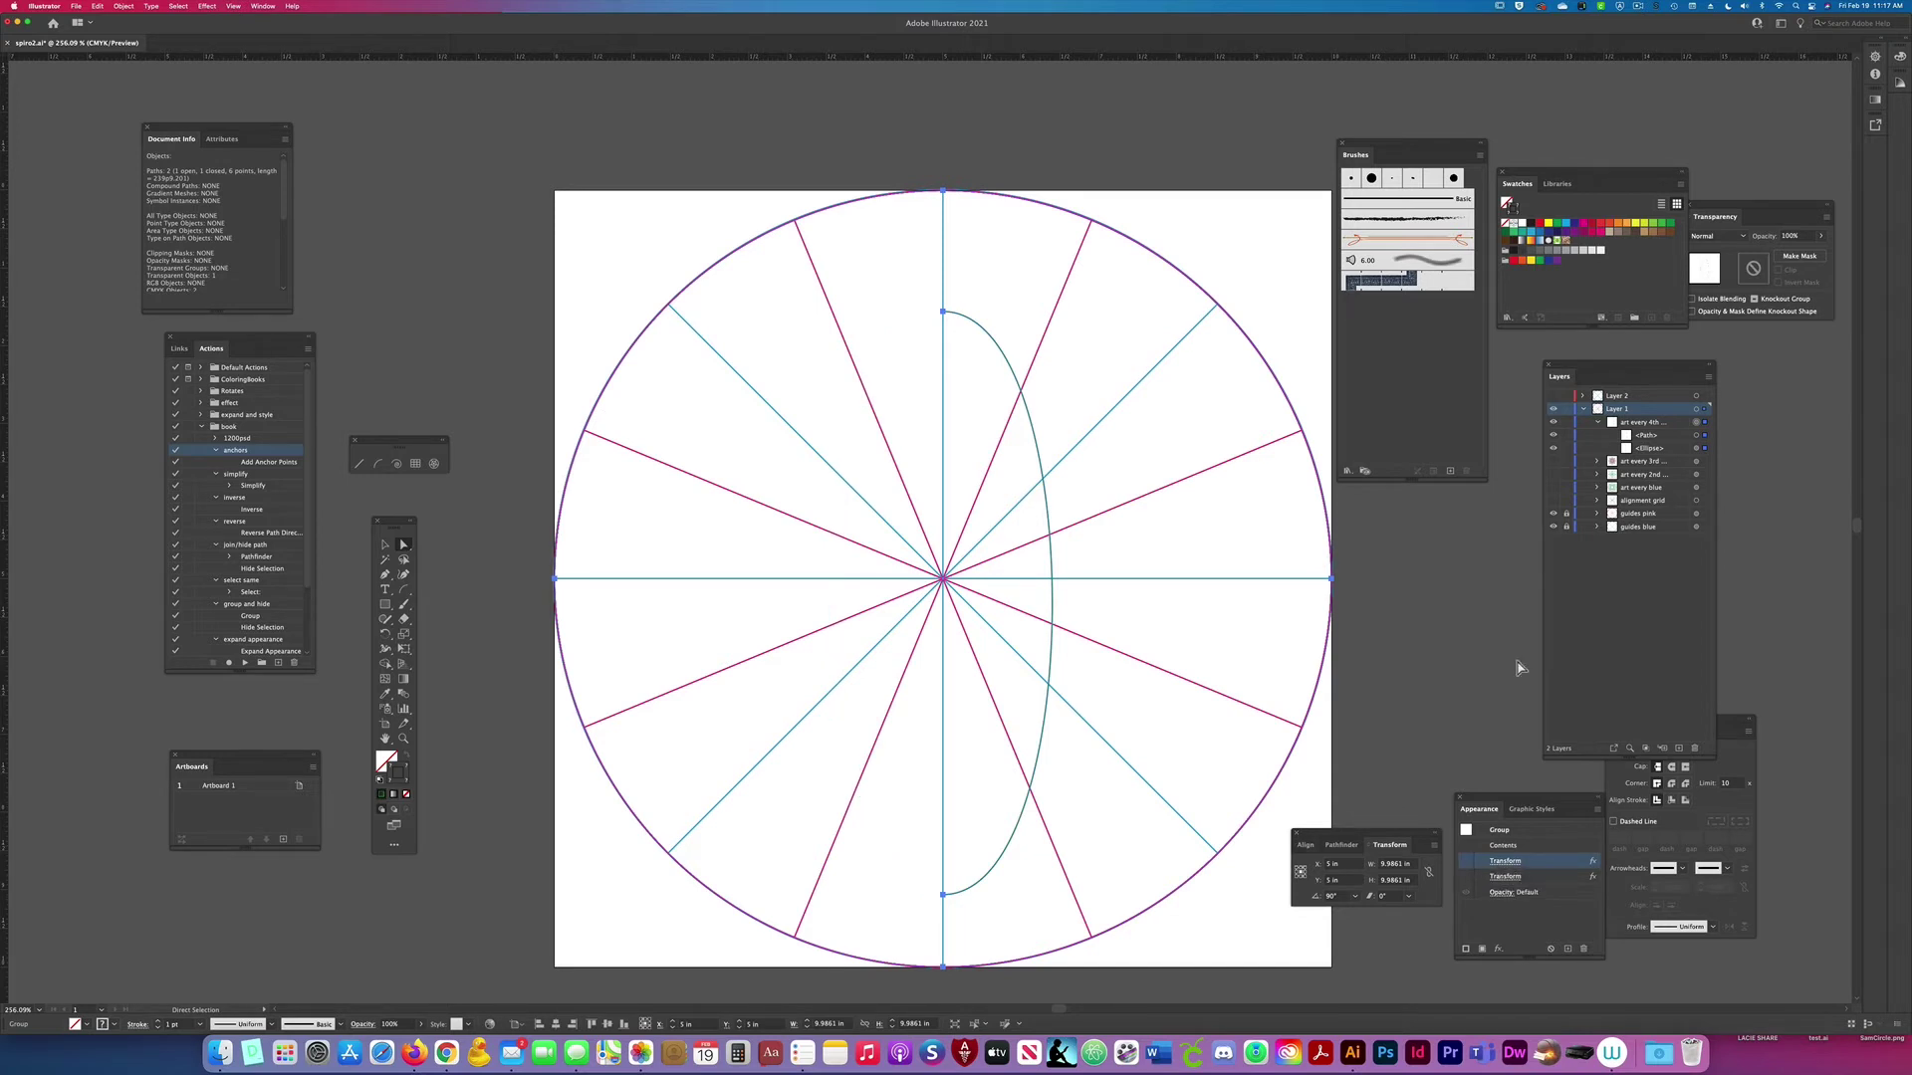
# Step: Collapse and hide the art every 4th group, and show the alignment grid
pyautogui.click(1600, 426)
pyautogui.press('super+3')
pyautogui.click(1553, 474)
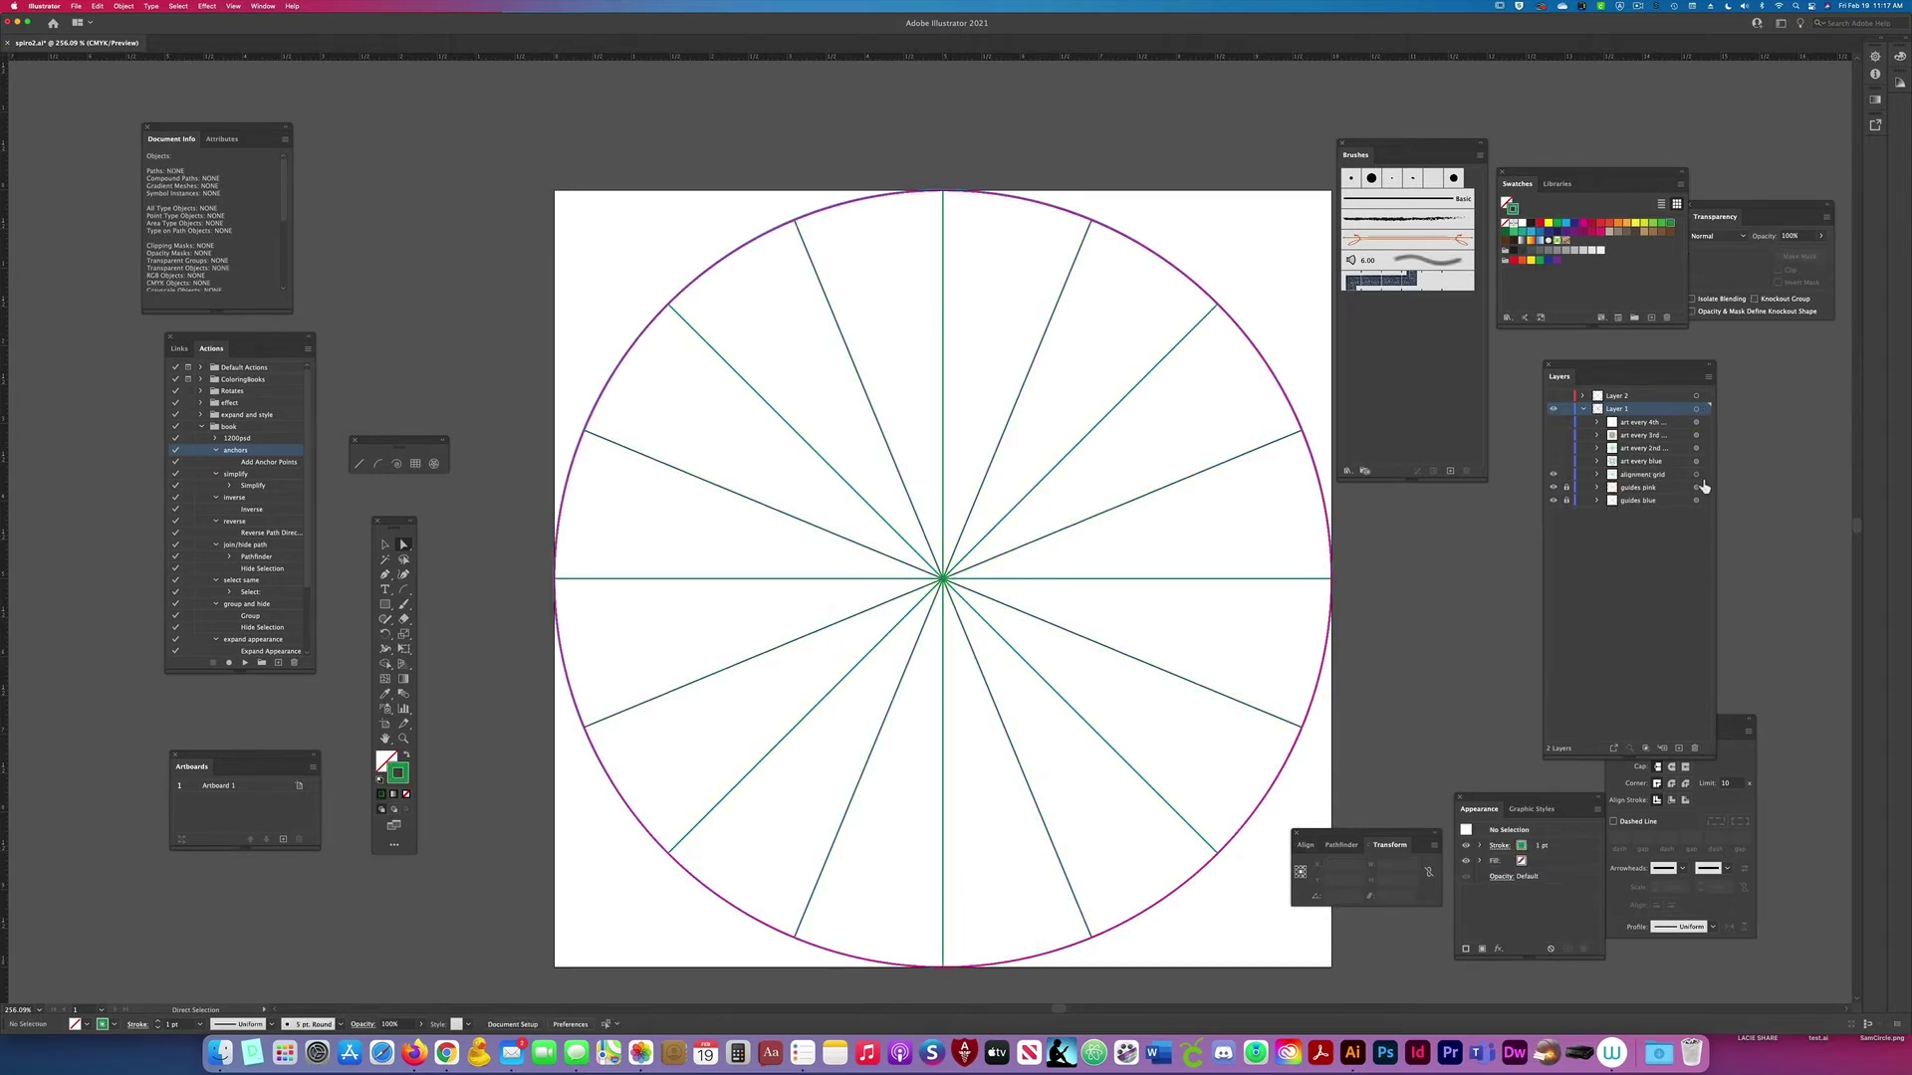
# Step: Move a short segment on the upper vertical line out of the alignment grid directly into Layer 1, and hide the grid
pyautogui.click(1696, 474)
pyautogui.press('z')
pyautogui.moveTo(999, 495); pyautogui.dragTo(996, 526)
pyautogui.press('a')
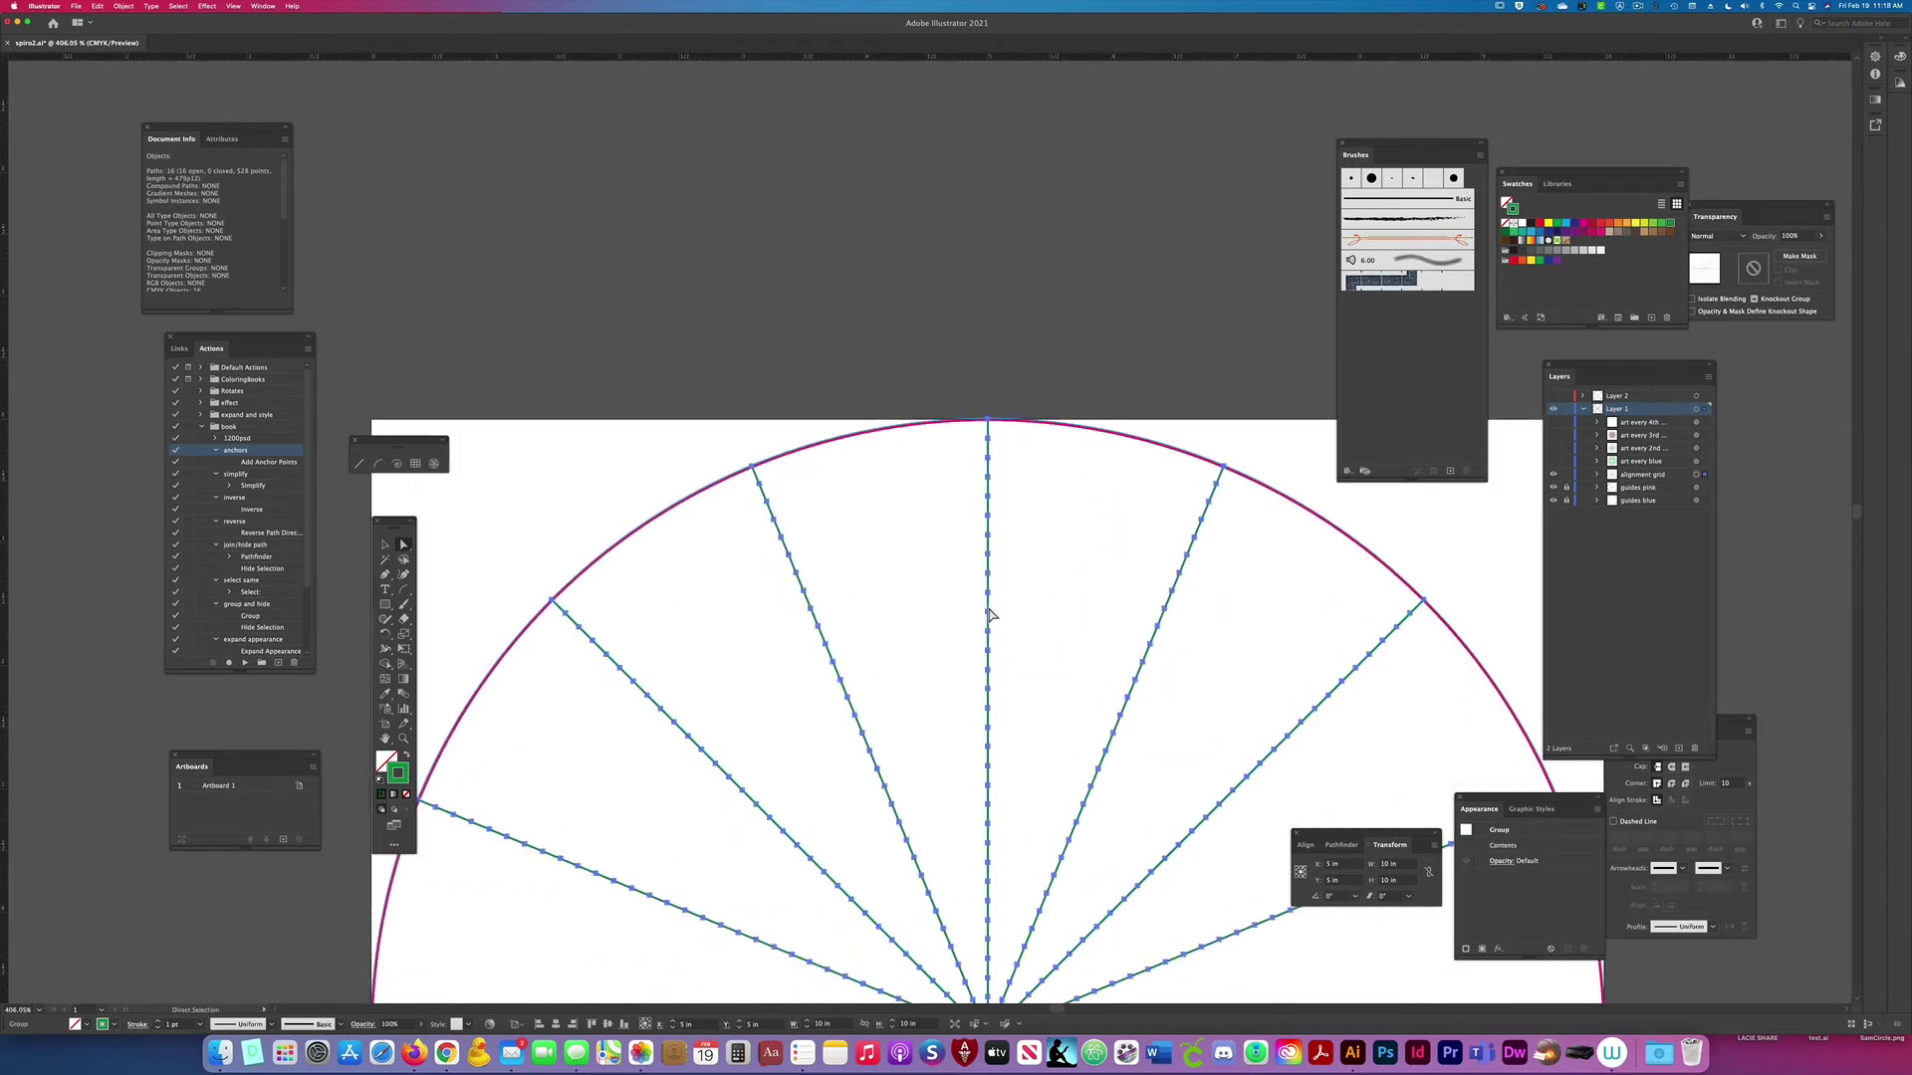
pyautogui.click(1011, 624)
pyautogui.moveTo(1029, 631); pyautogui.dragTo(981, 587)
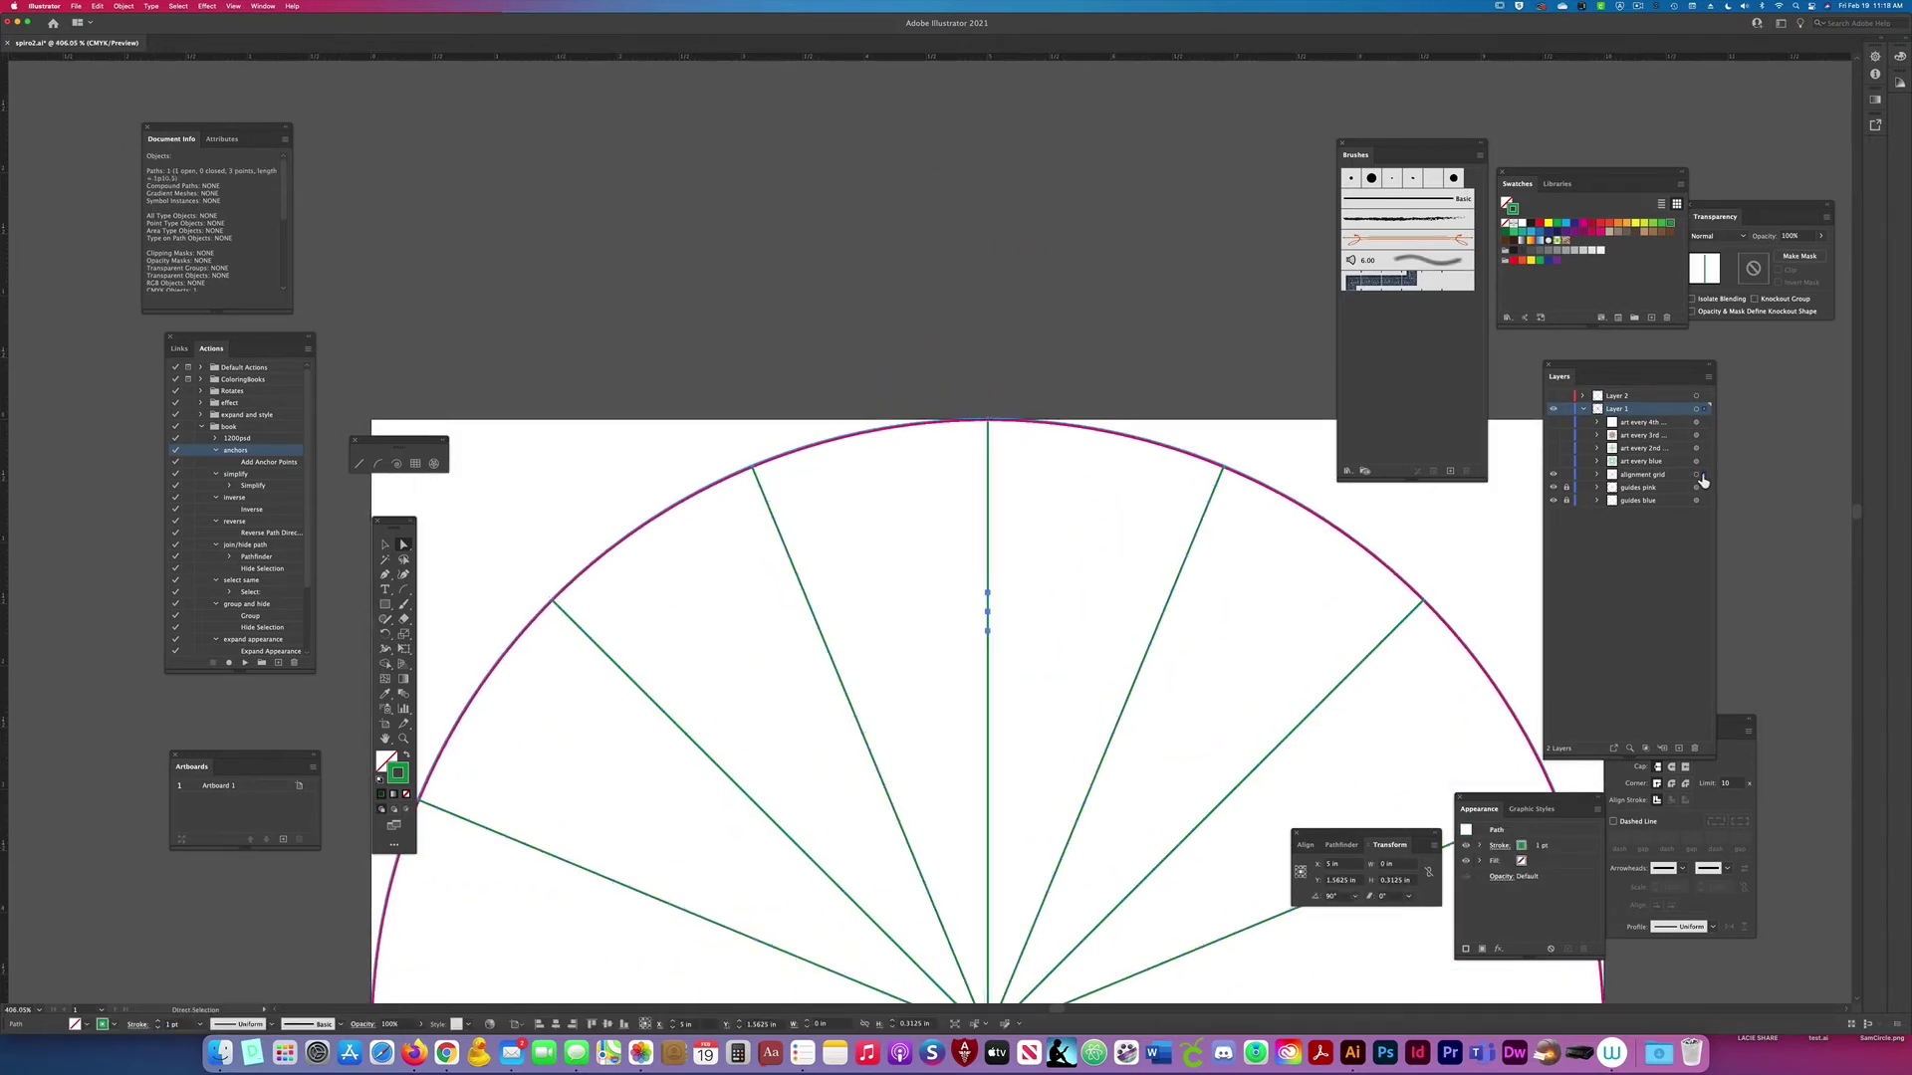
pyautogui.moveTo(1704, 414); pyautogui.dragTo(1704, 409)
pyautogui.click(1553, 487)
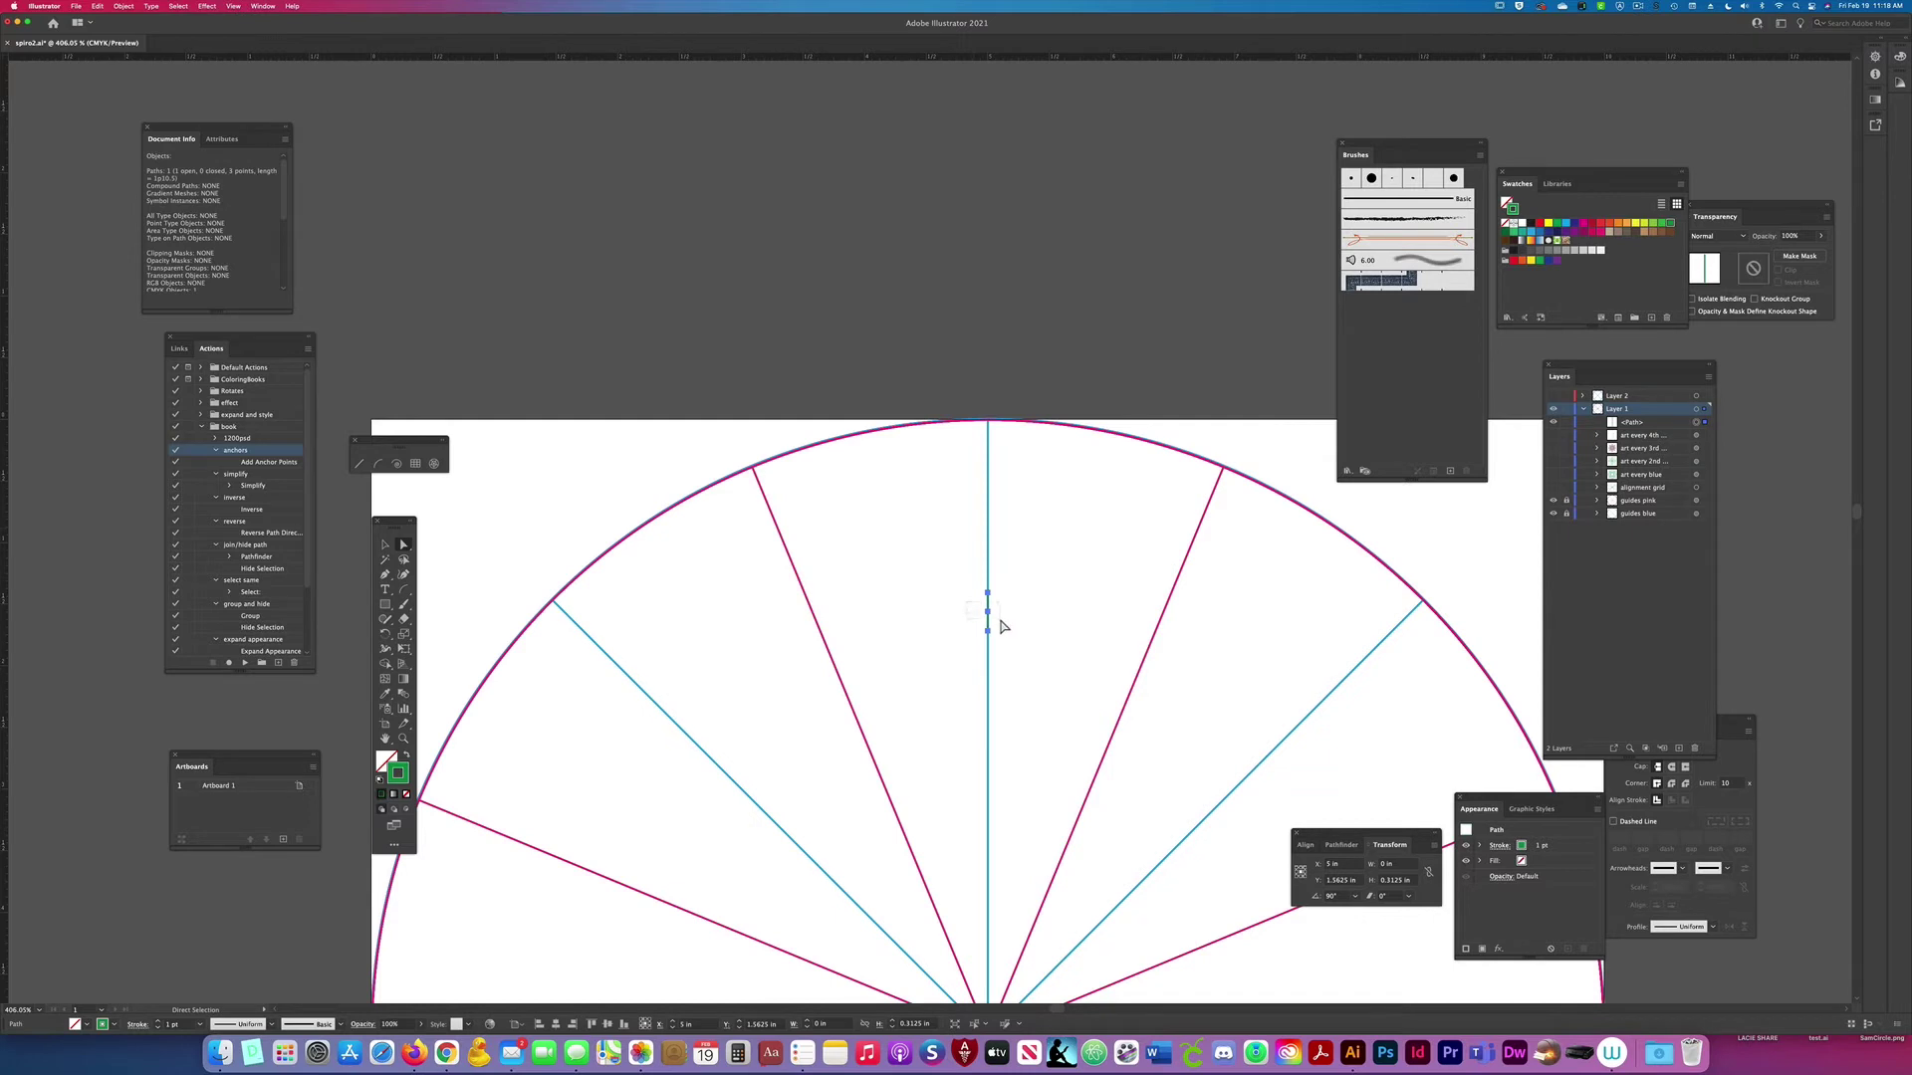
pyautogui.click(989, 610)
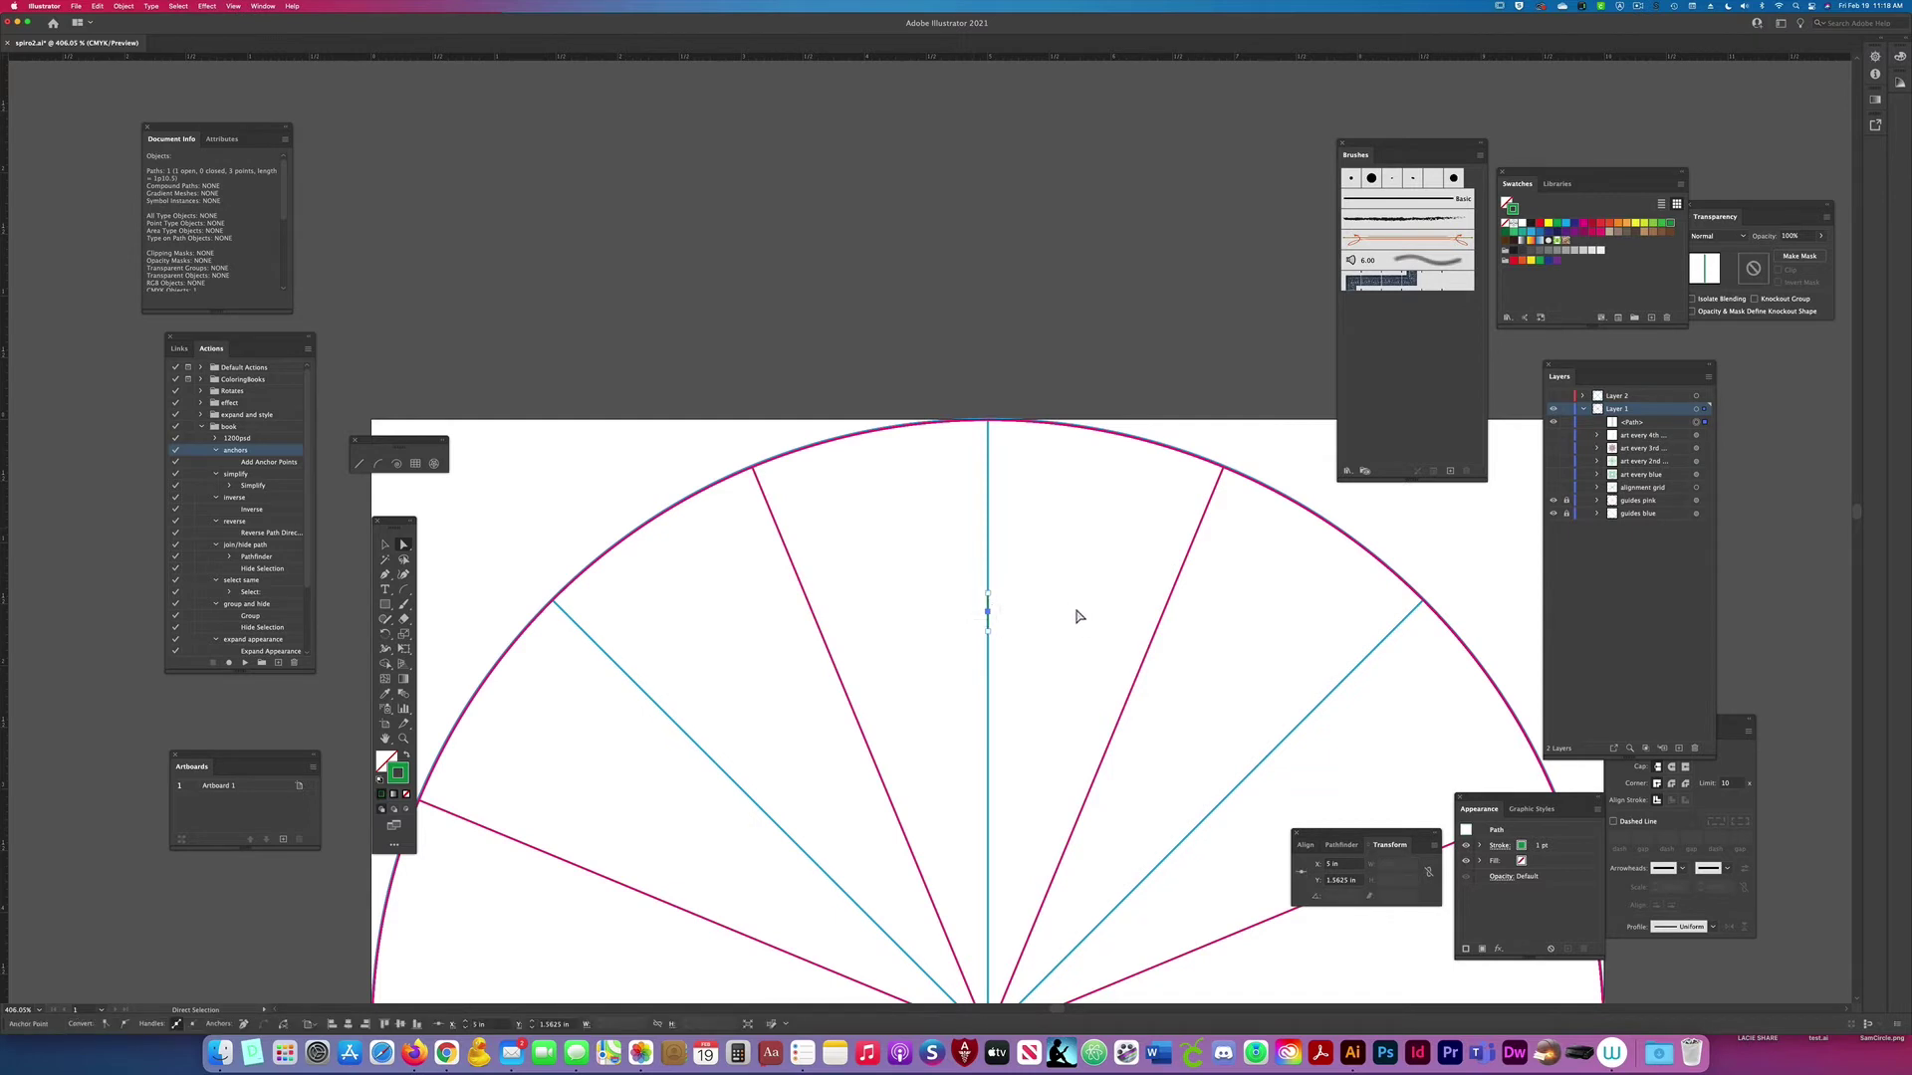
# Step: Move a short segment on the first diagonal right of vertical from the alignment grid into Layer 1, and group it with the vertical segment
pyautogui.click(1553, 487)
pyautogui.press('v')
pyautogui.click(1125, 700)
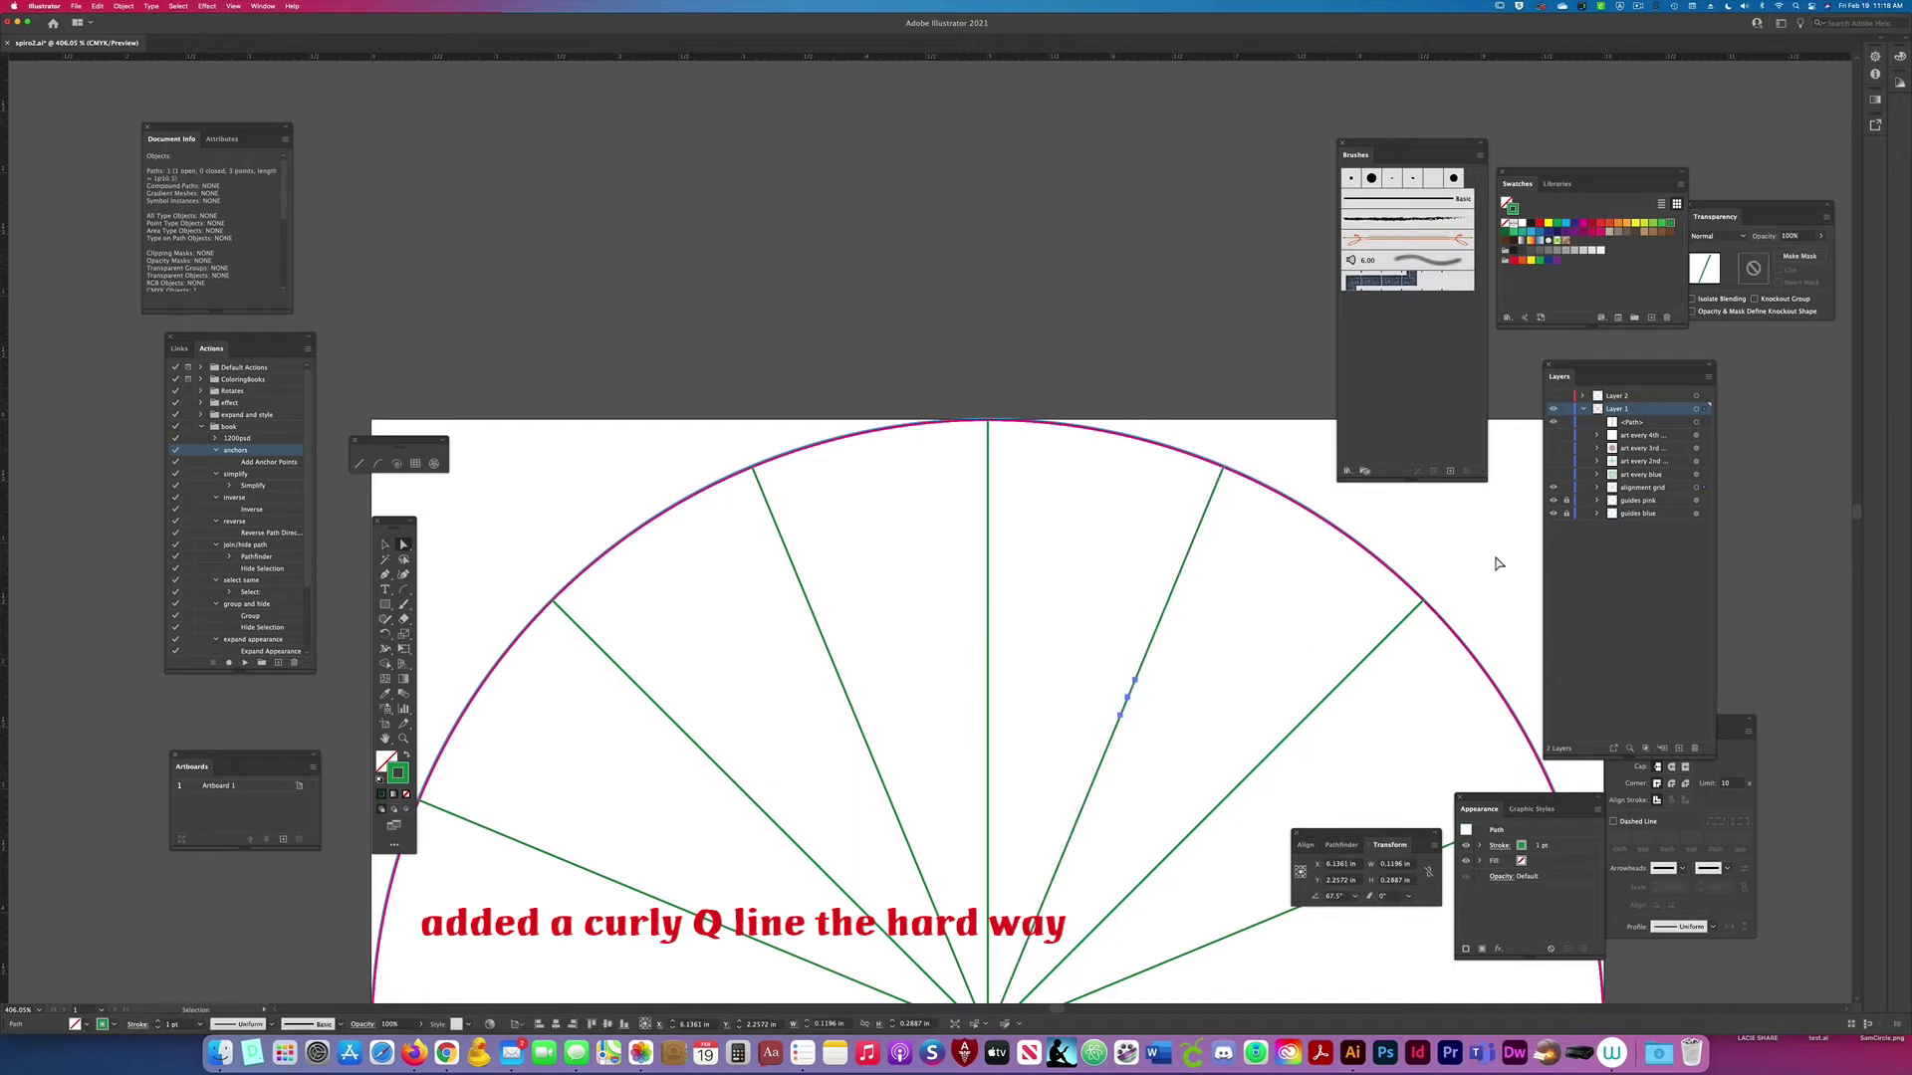
pyautogui.moveTo(1704, 489); pyautogui.dragTo(1703, 418)
pyautogui.click(1553, 500)
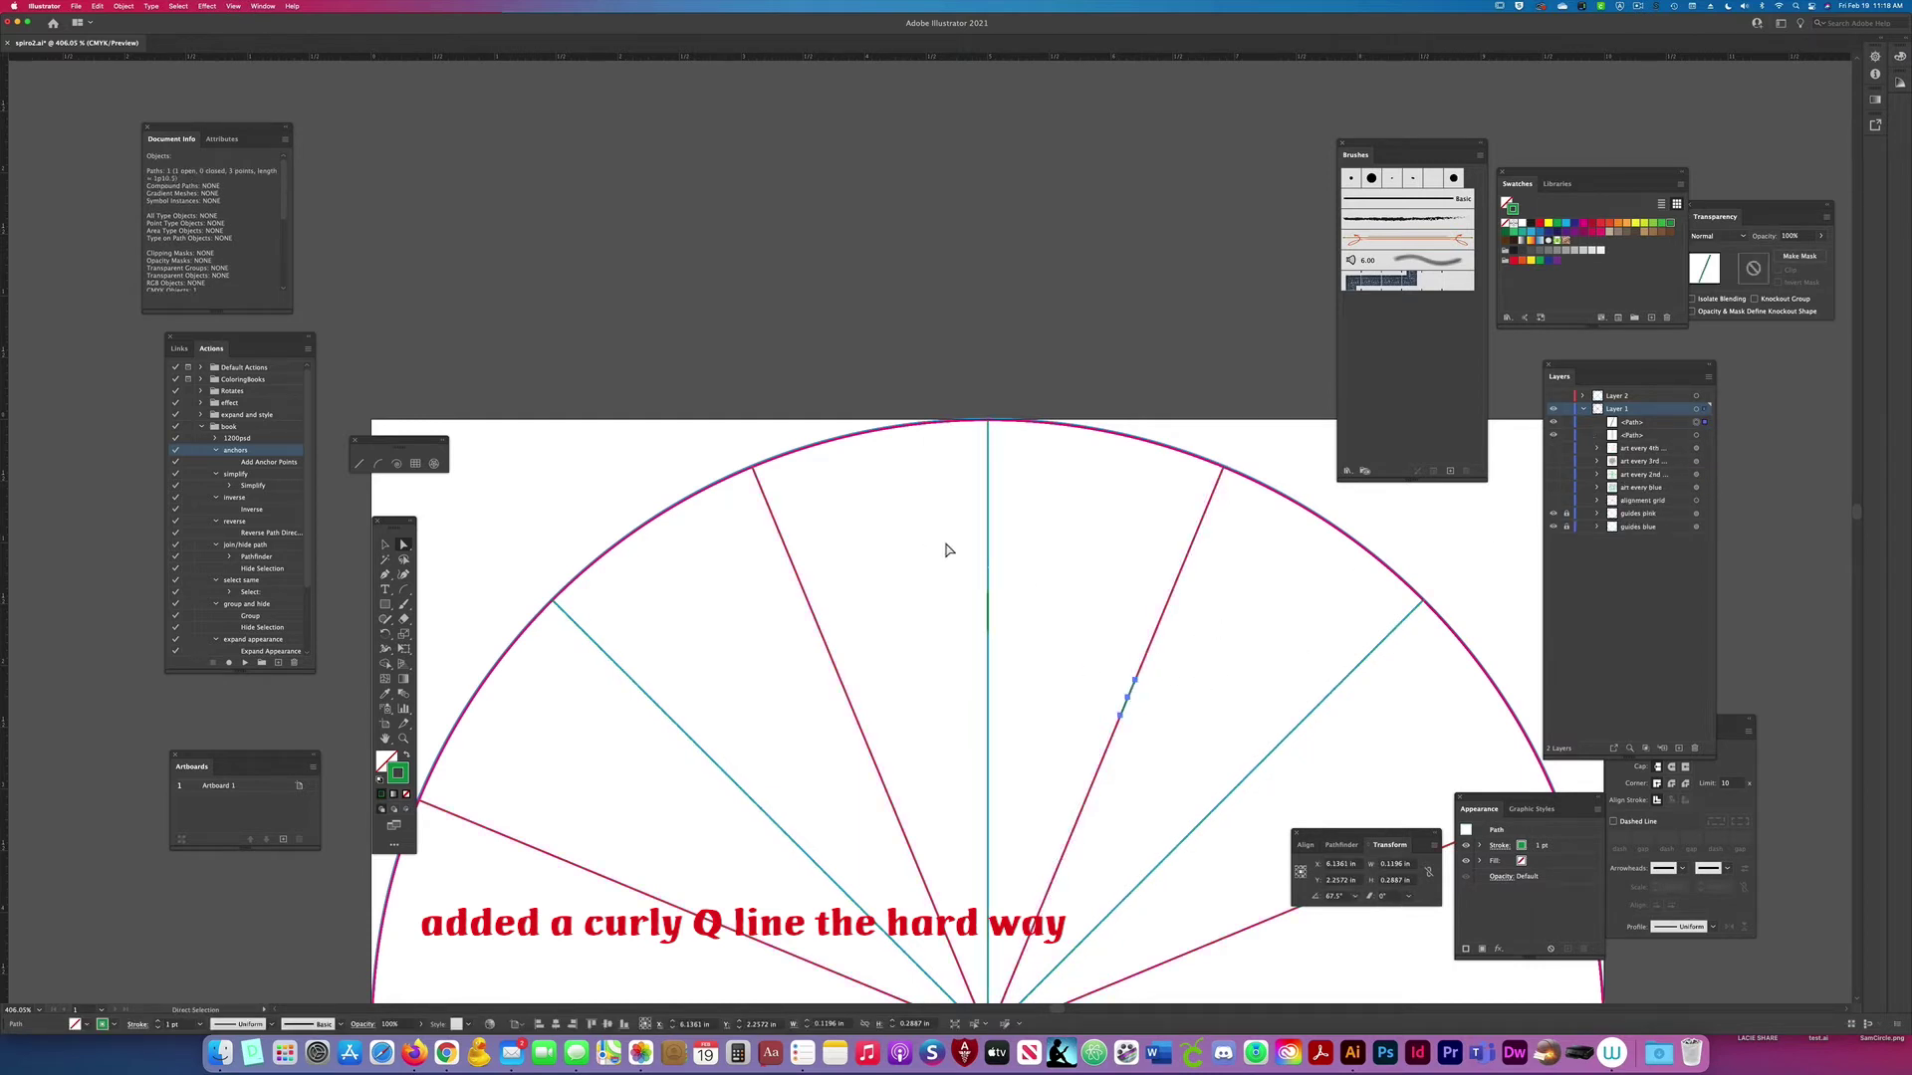
pyautogui.keyDown('shift'); pyautogui.click(1696, 435); pyautogui.keyUp('shift')
pyautogui.press('super+g')
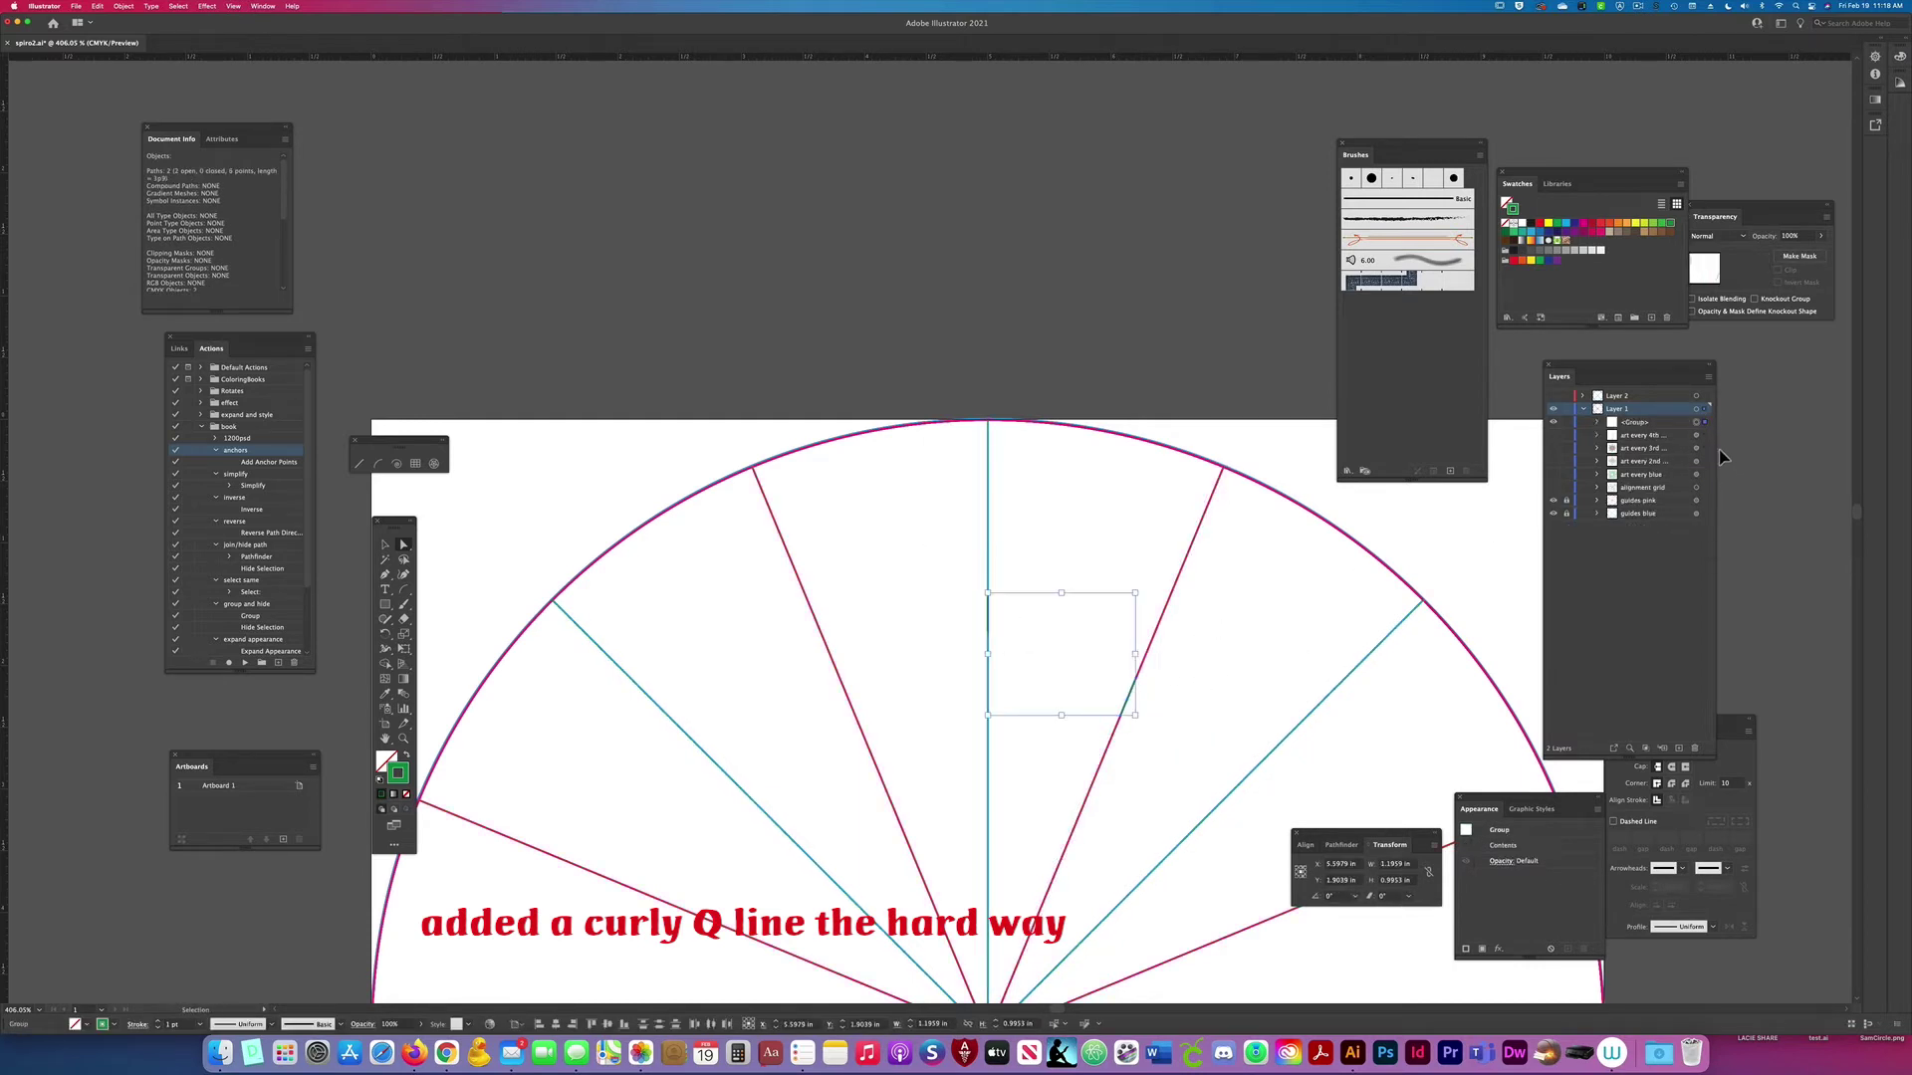
# Step: Join the outer end anchors of the two short lines on the blue and pink guides and convert them to smooth points
pyautogui.press('a')
pyautogui.moveTo(948, 577); pyautogui.dragTo(1039, 606)
pyautogui.moveTo(1152, 698); pyautogui.dragTo(1169, 684)
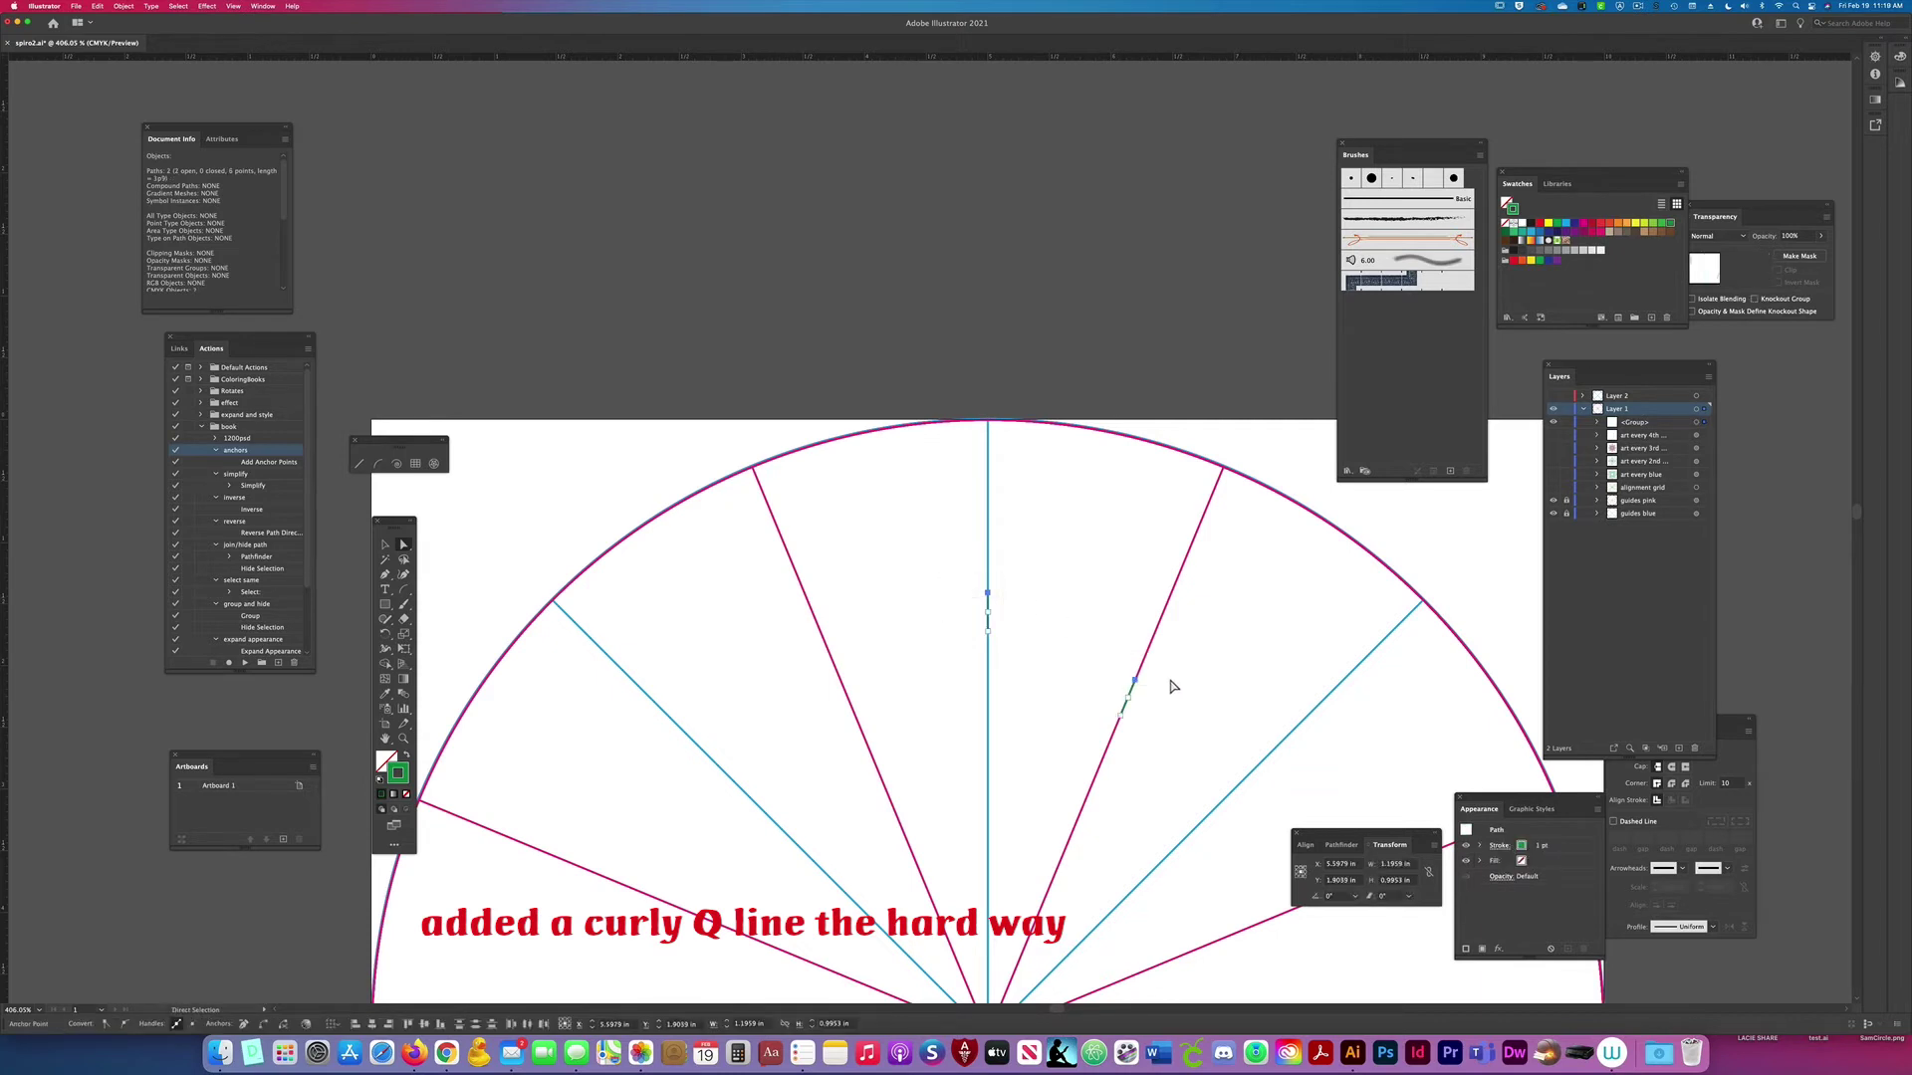
pyautogui.press('super+j')
pyautogui.click(124, 1026)
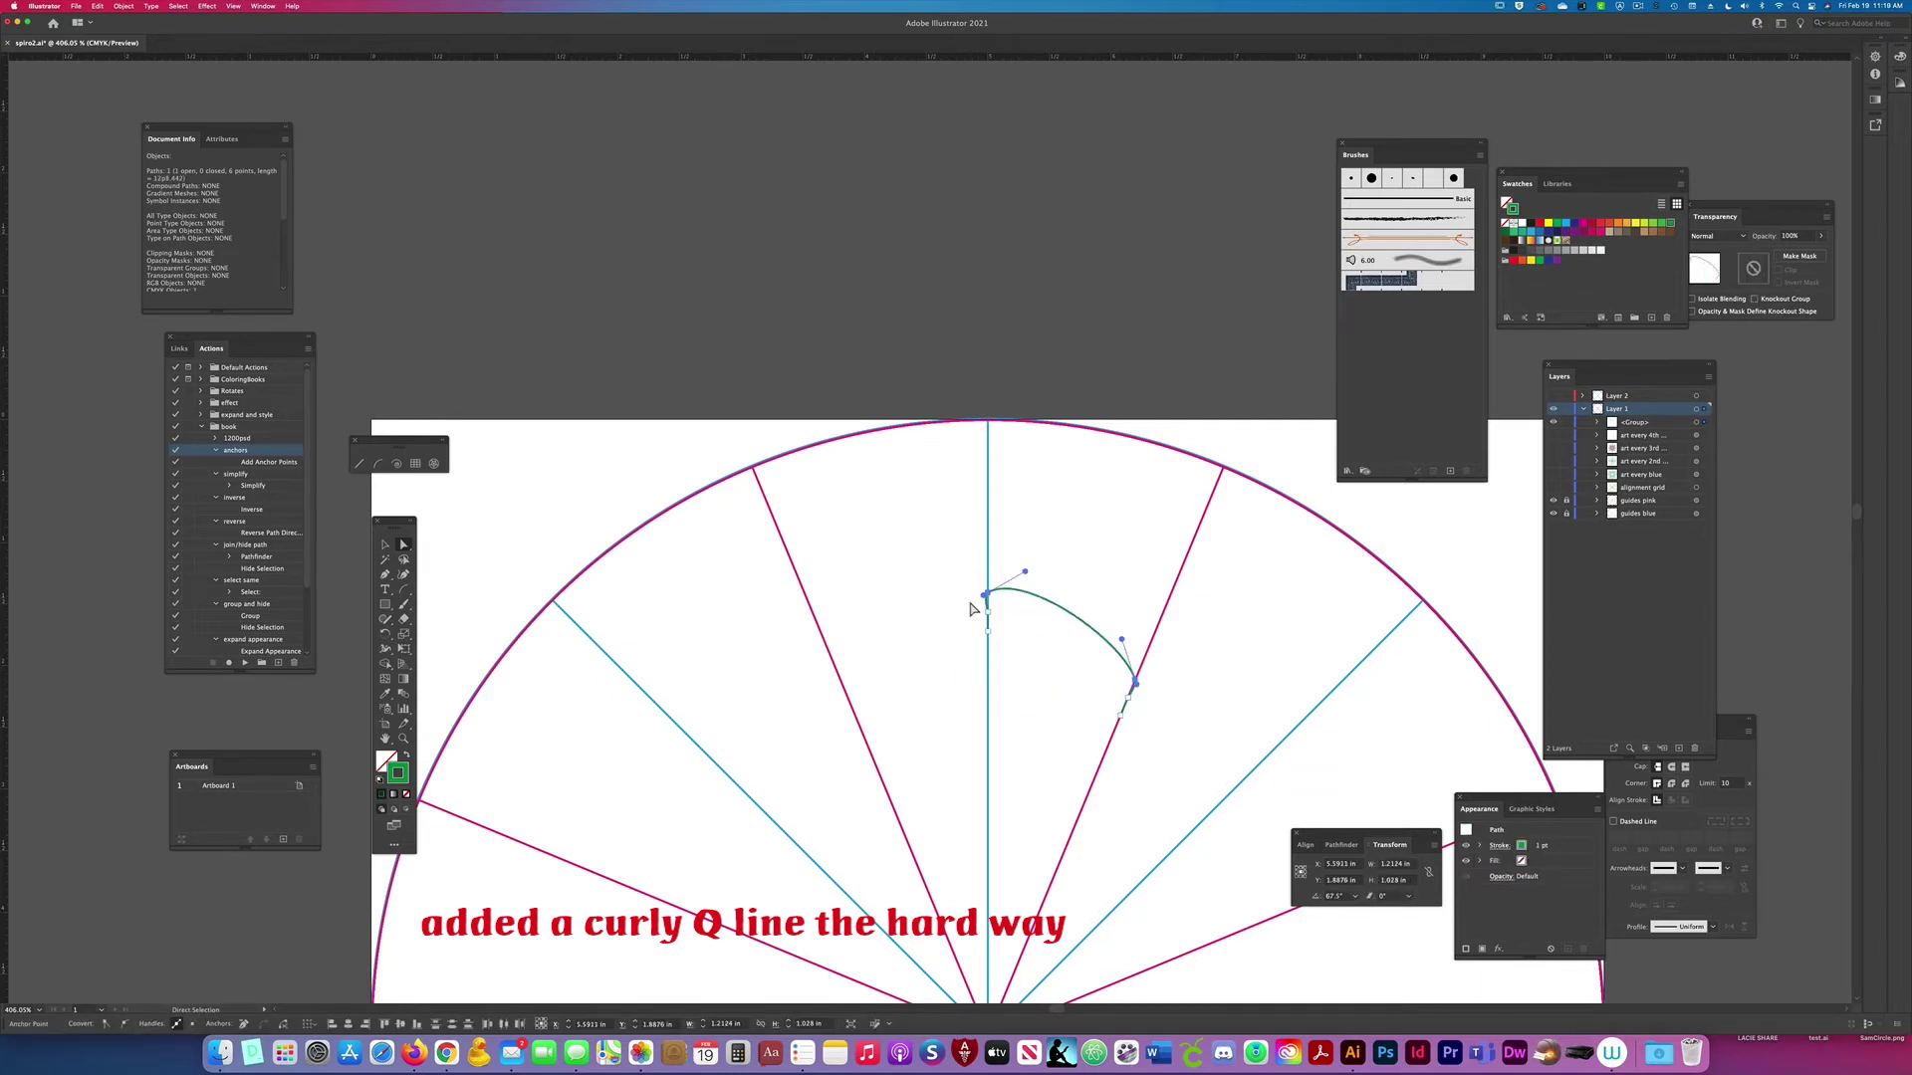
# Step: Remove the straight stubs at both ends, keeping only the curve between the blue and pink guides
pyautogui.press('q')
pyautogui.moveTo(973, 625)
pyautogui.mouseDown()
pyautogui.moveTo(1132, 661)
pyautogui.moveTo(916, 674)
pyautogui.moveTo(958, 619)
pyautogui.mouseUp()
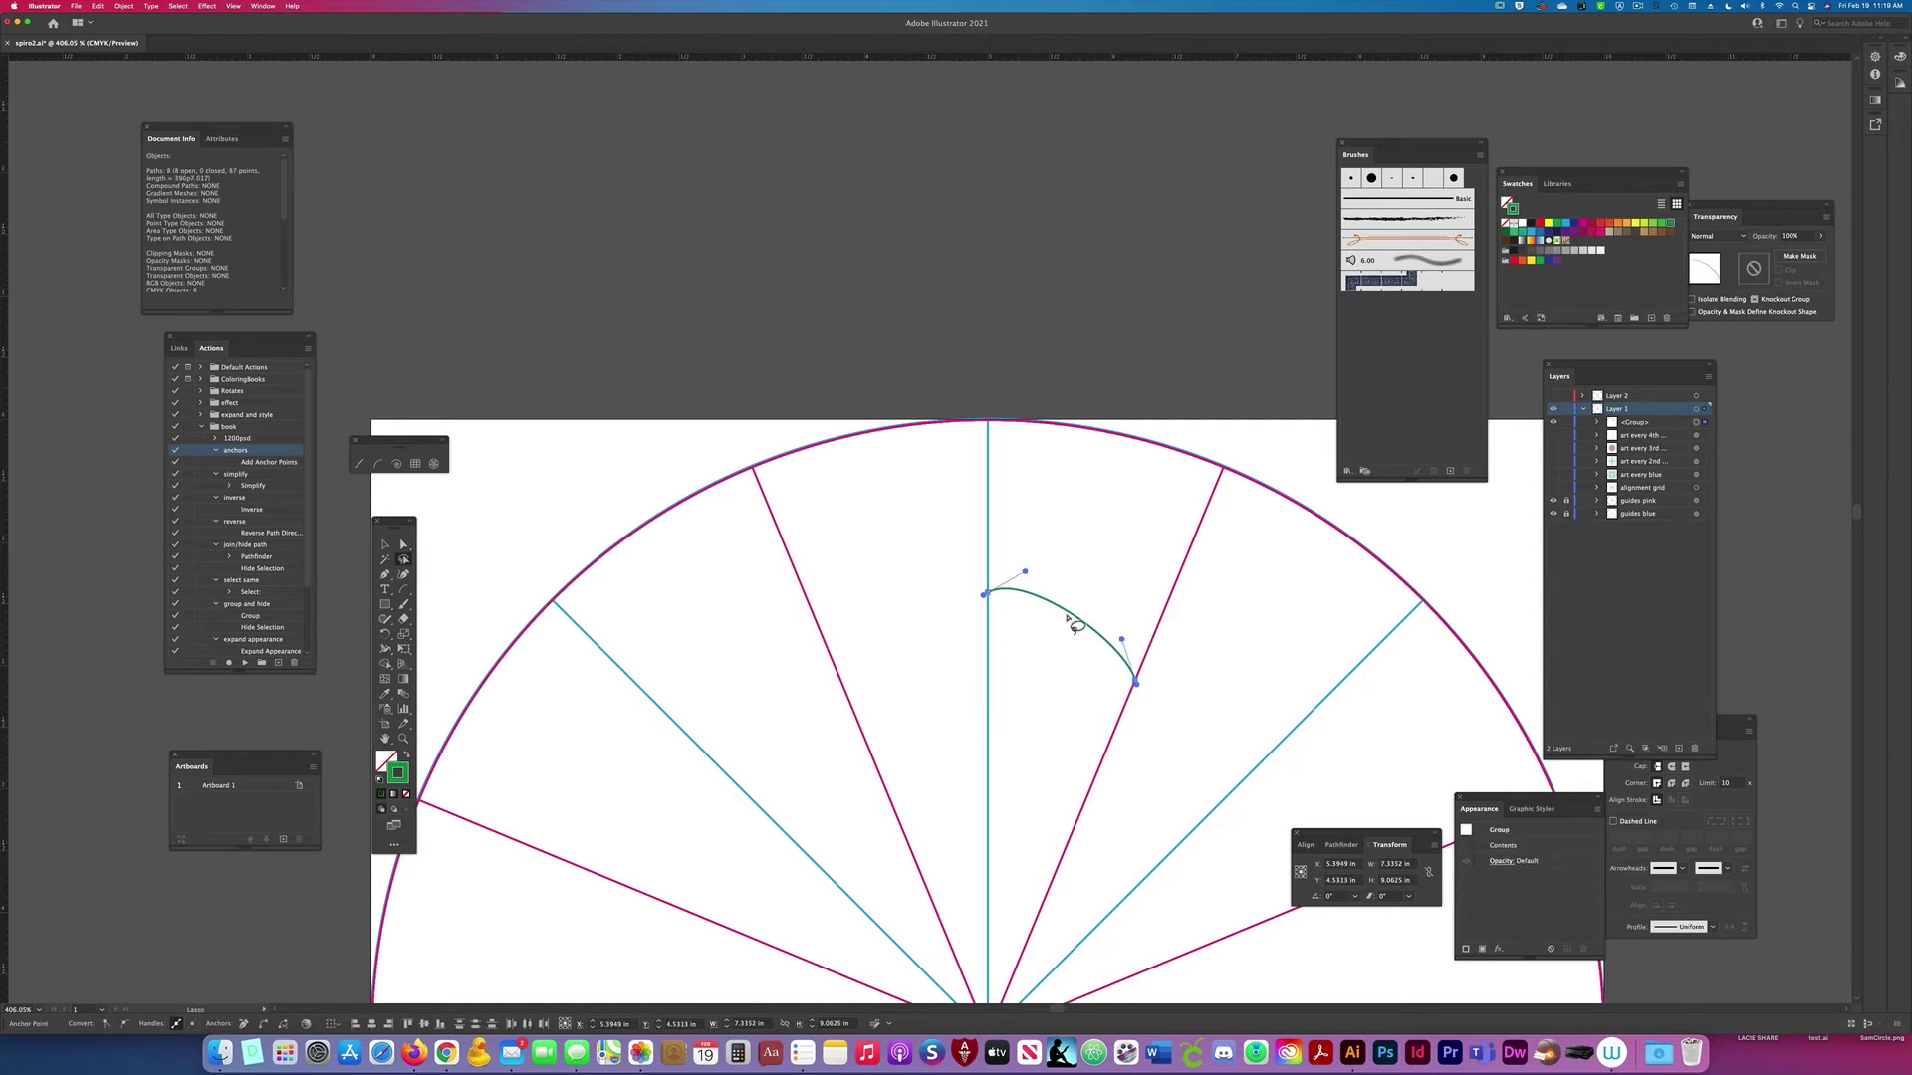
pyautogui.press('a')
pyautogui.press('super+shift+a')
# Step: Reshape the curve by pulling the handles of both end anchors outward beyond their guides
pyautogui.click(1136, 682)
pyautogui.moveTo(1123, 641); pyautogui.dragTo(1225, 646)
pyautogui.click(994, 558)
pyautogui.click(1016, 568)
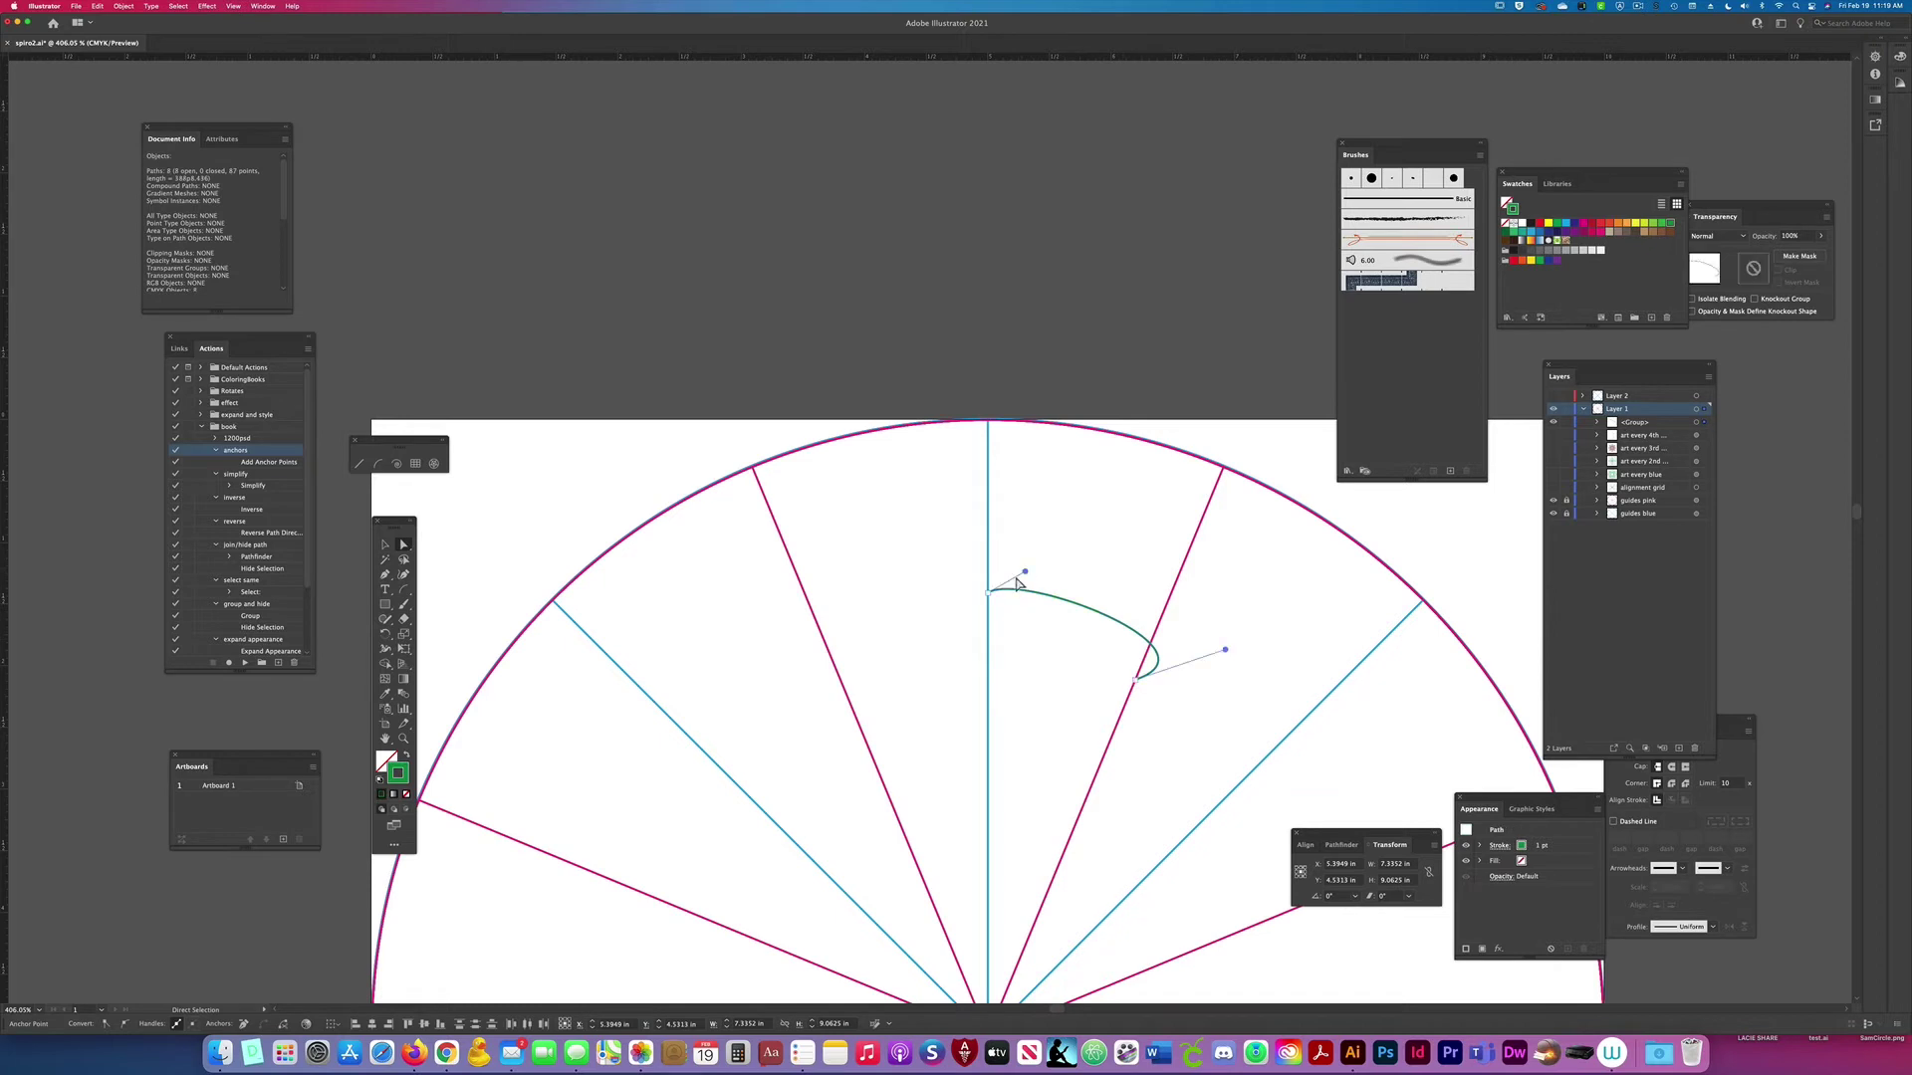
pyautogui.moveTo(1025, 573); pyautogui.dragTo(879, 440)
pyautogui.press('a')
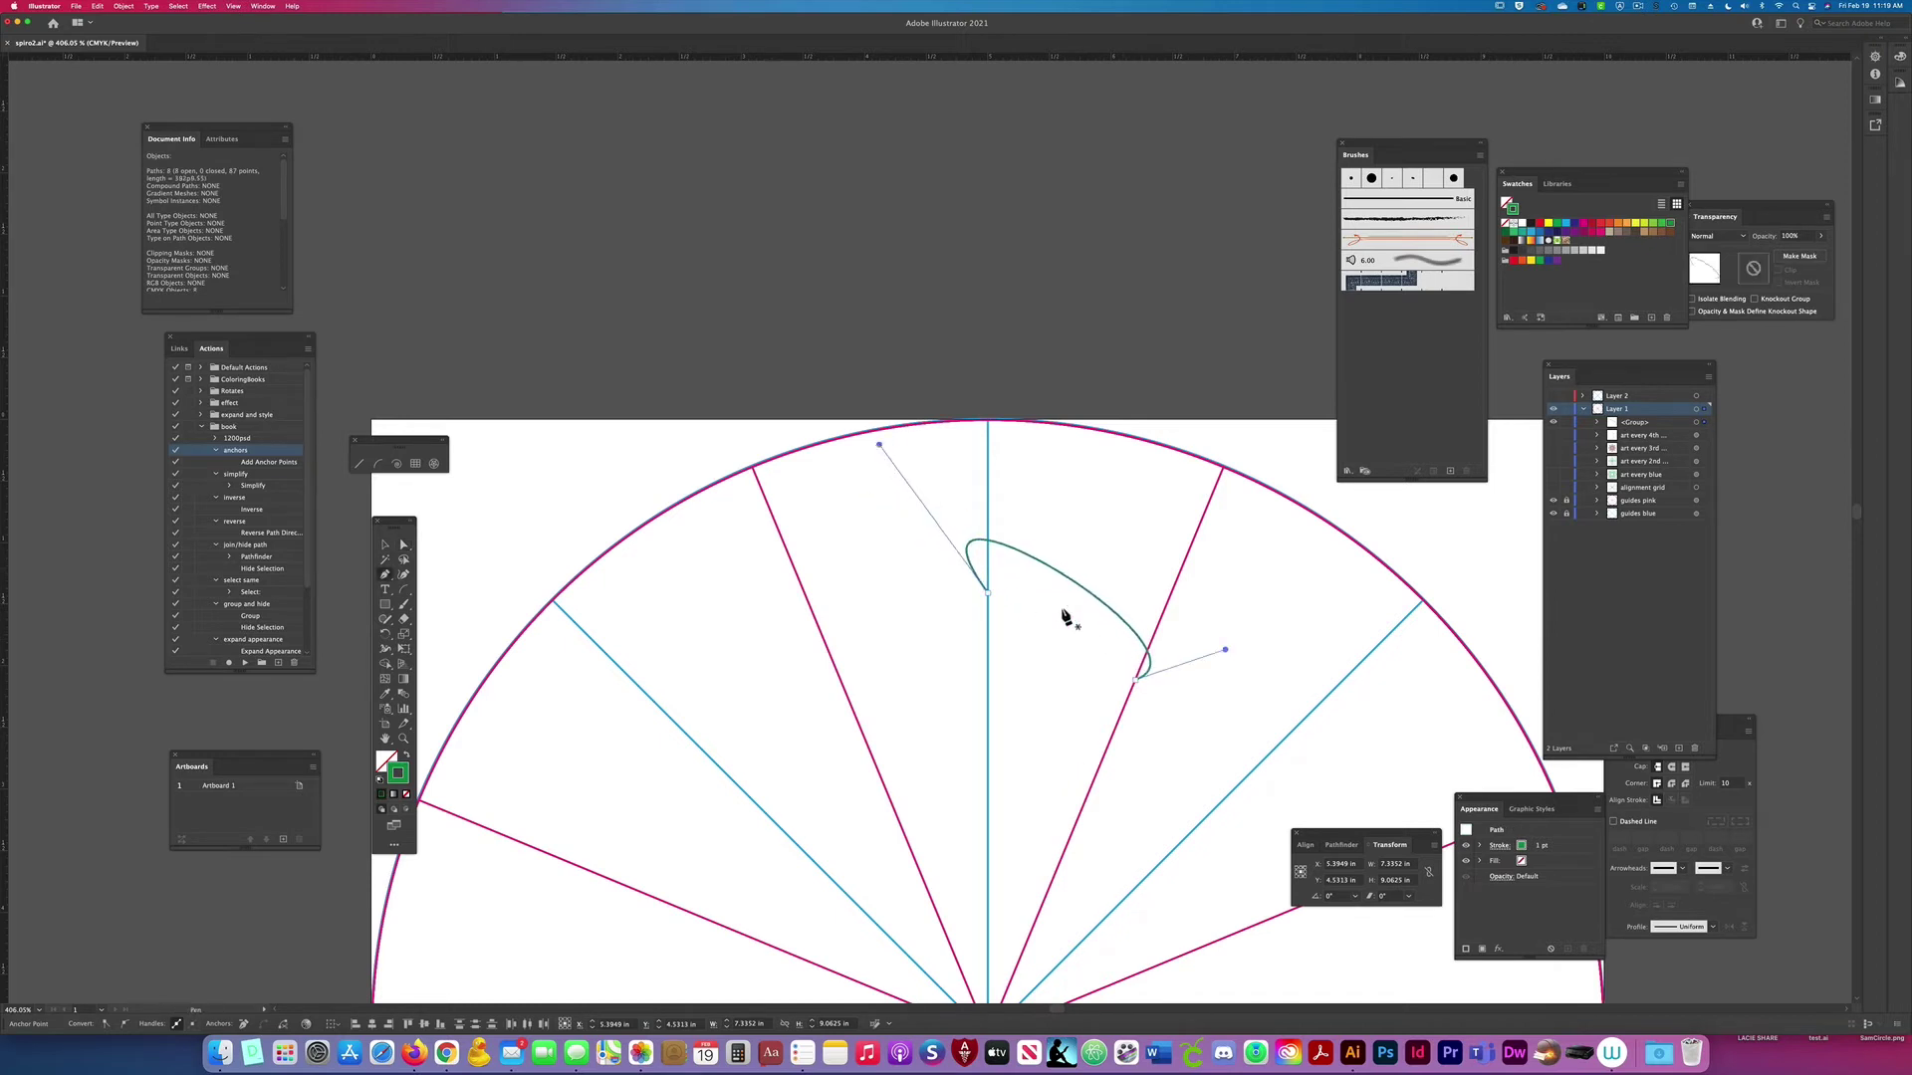
# Step: Add an anchor point in the middle of the curve and move it outward to form a rounded arc
pyautogui.click(1084, 591)
pyautogui.click(1083, 591)
pyautogui.click(1075, 592)
pyautogui.moveTo(1077, 581); pyautogui.dragTo(1109, 537)
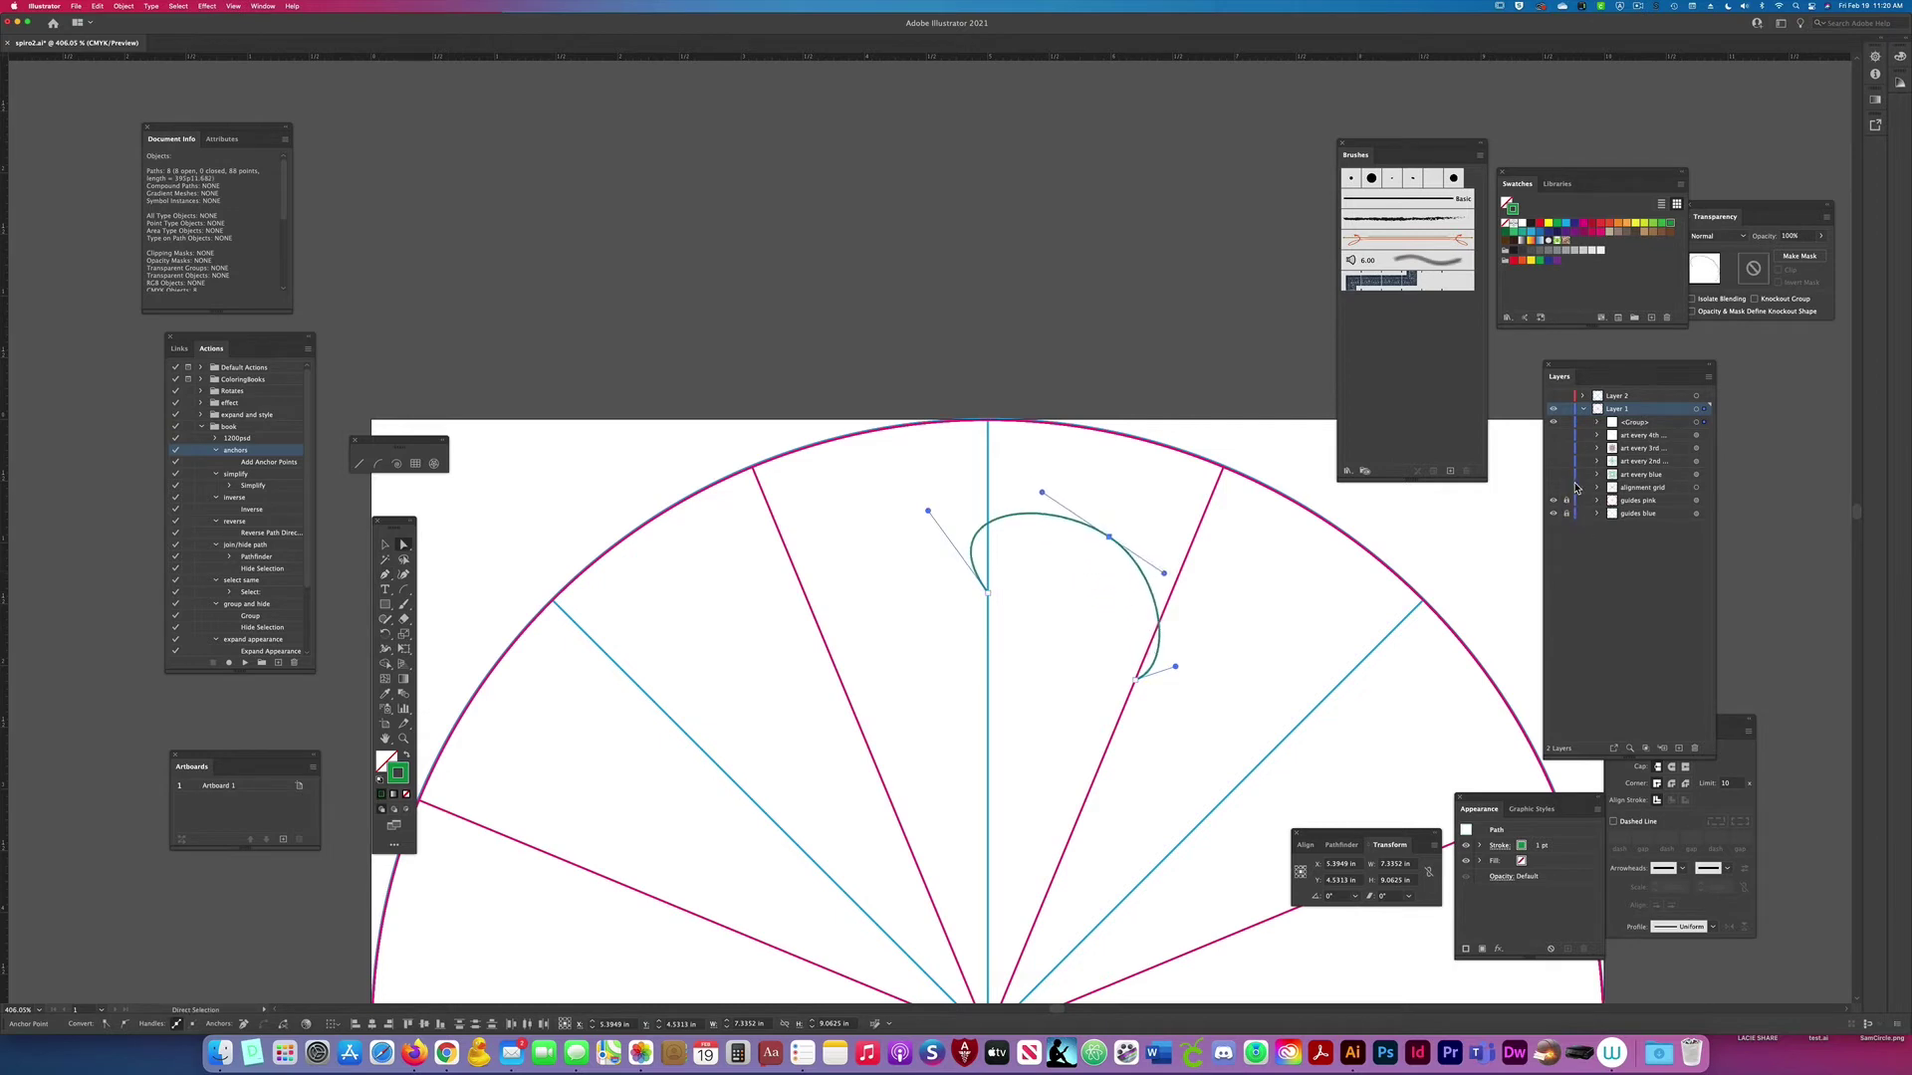
# Step: Move the curly line's group into the art every blue group and hide the other paths inside it
pyautogui.click(1554, 475)
pyautogui.click(1704, 423)
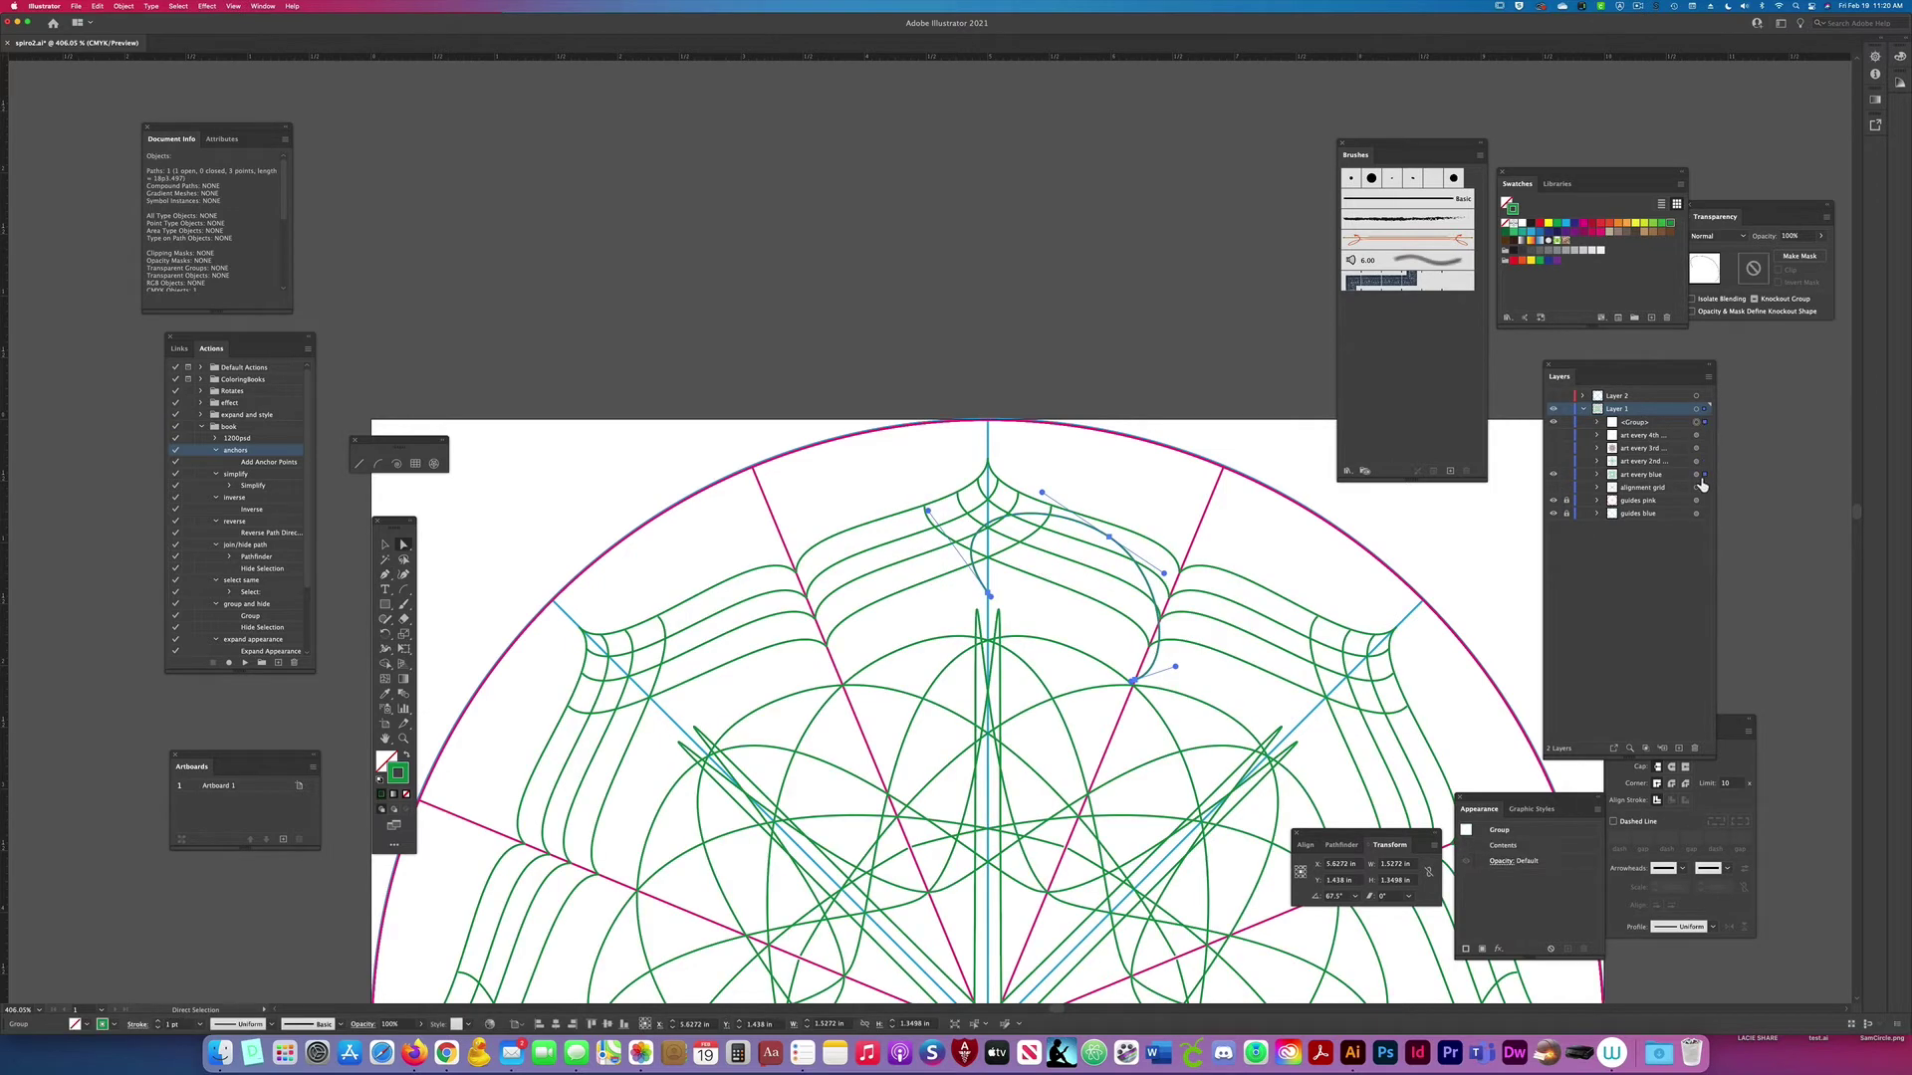
pyautogui.moveTo(1703, 485); pyautogui.dragTo(1703, 476)
pyautogui.click(1598, 461)
pyautogui.click(1553, 552)
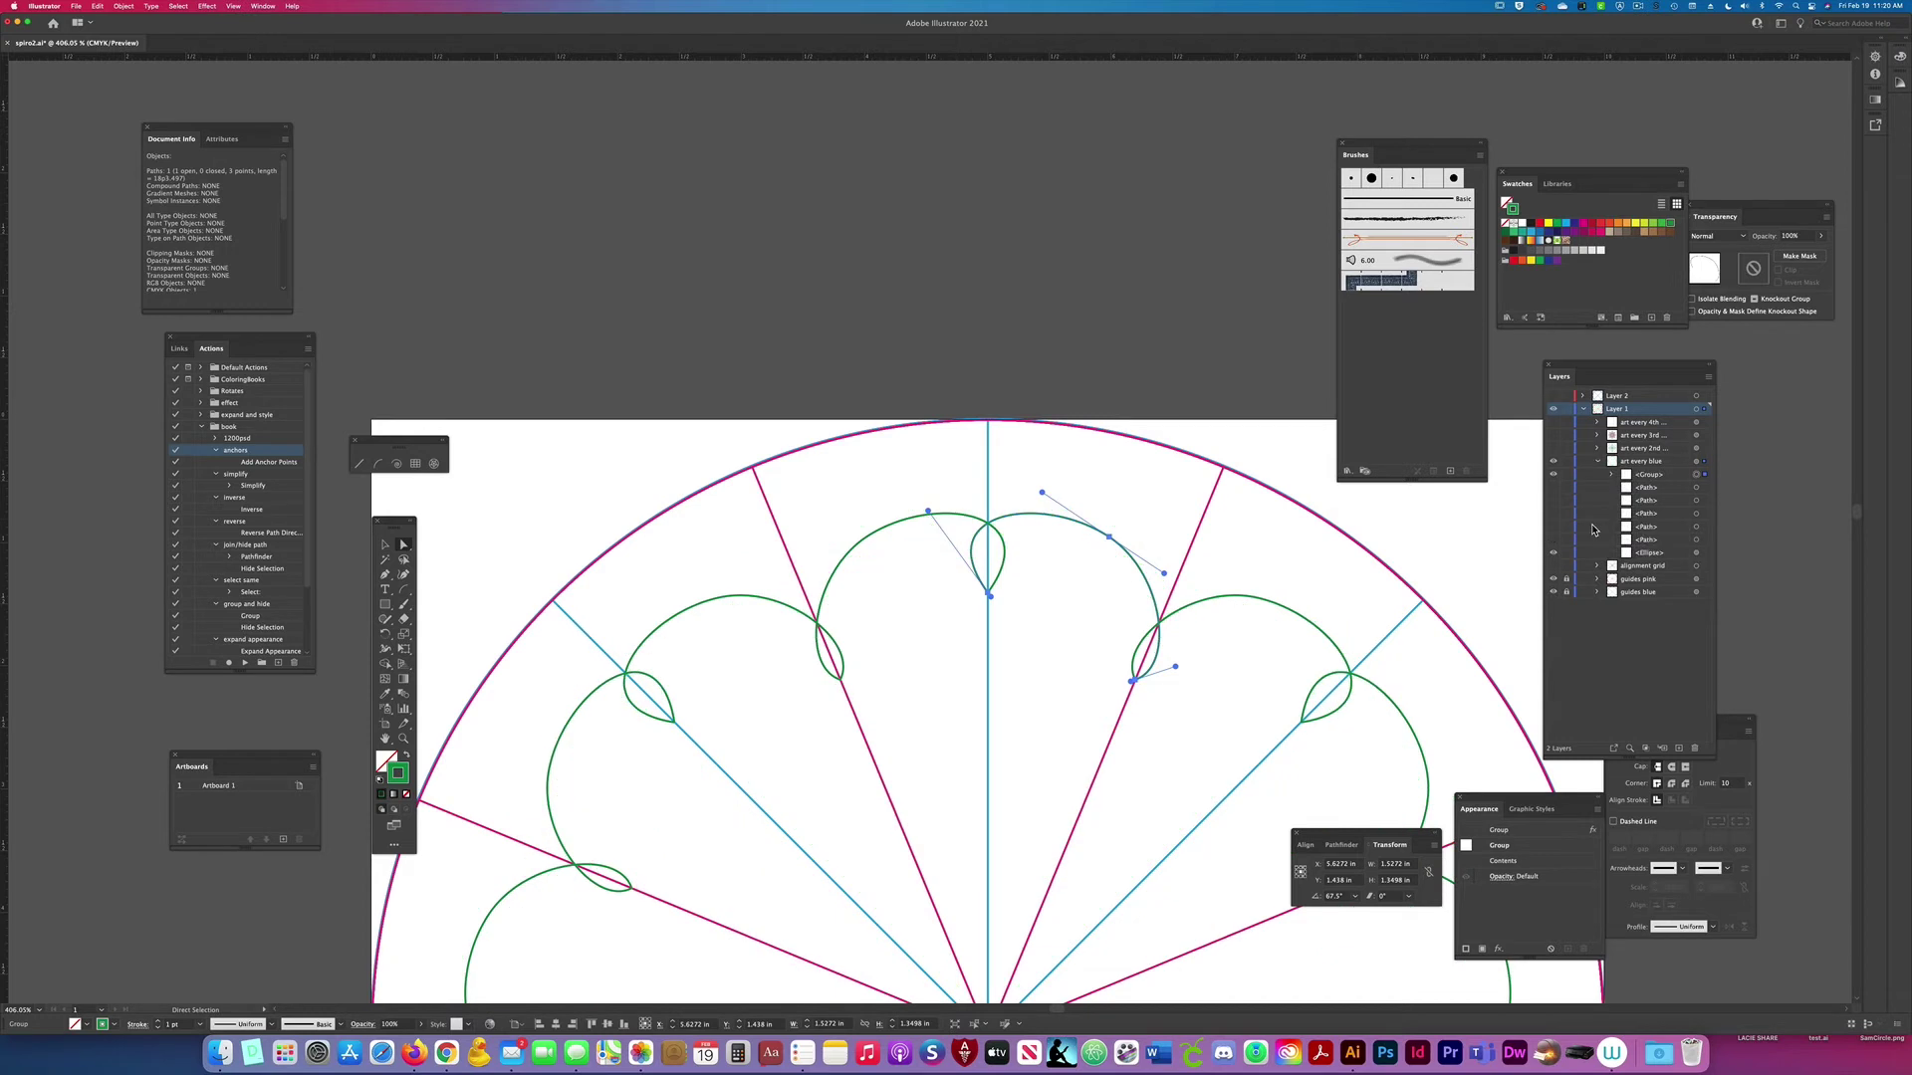
# Step: Adjust the end handles on the blue and pink guides to reshape the small loops of the curly line
pyautogui.moveTo(927, 514); pyautogui.dragTo(948, 568)
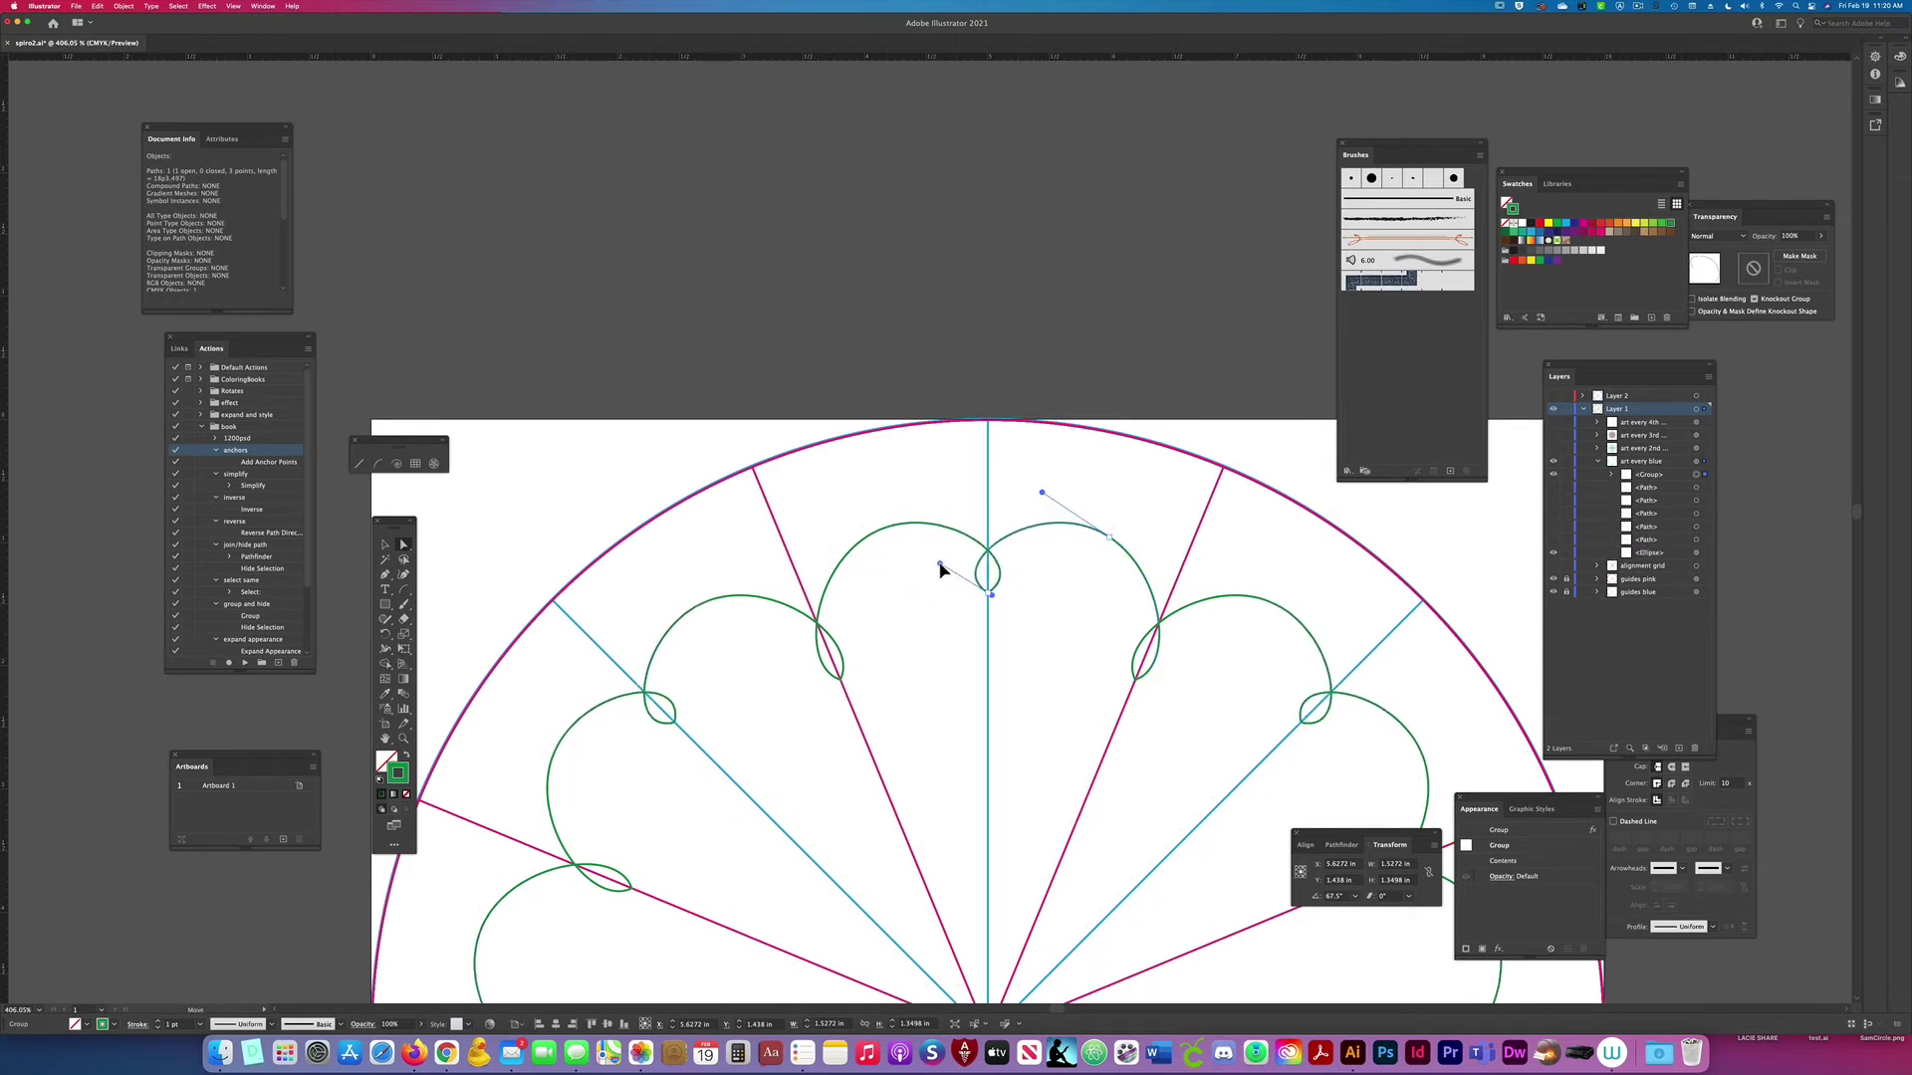
pyautogui.click(948, 568)
pyautogui.click(1135, 680)
pyautogui.moveTo(1175, 666); pyautogui.dragTo(1172, 699)
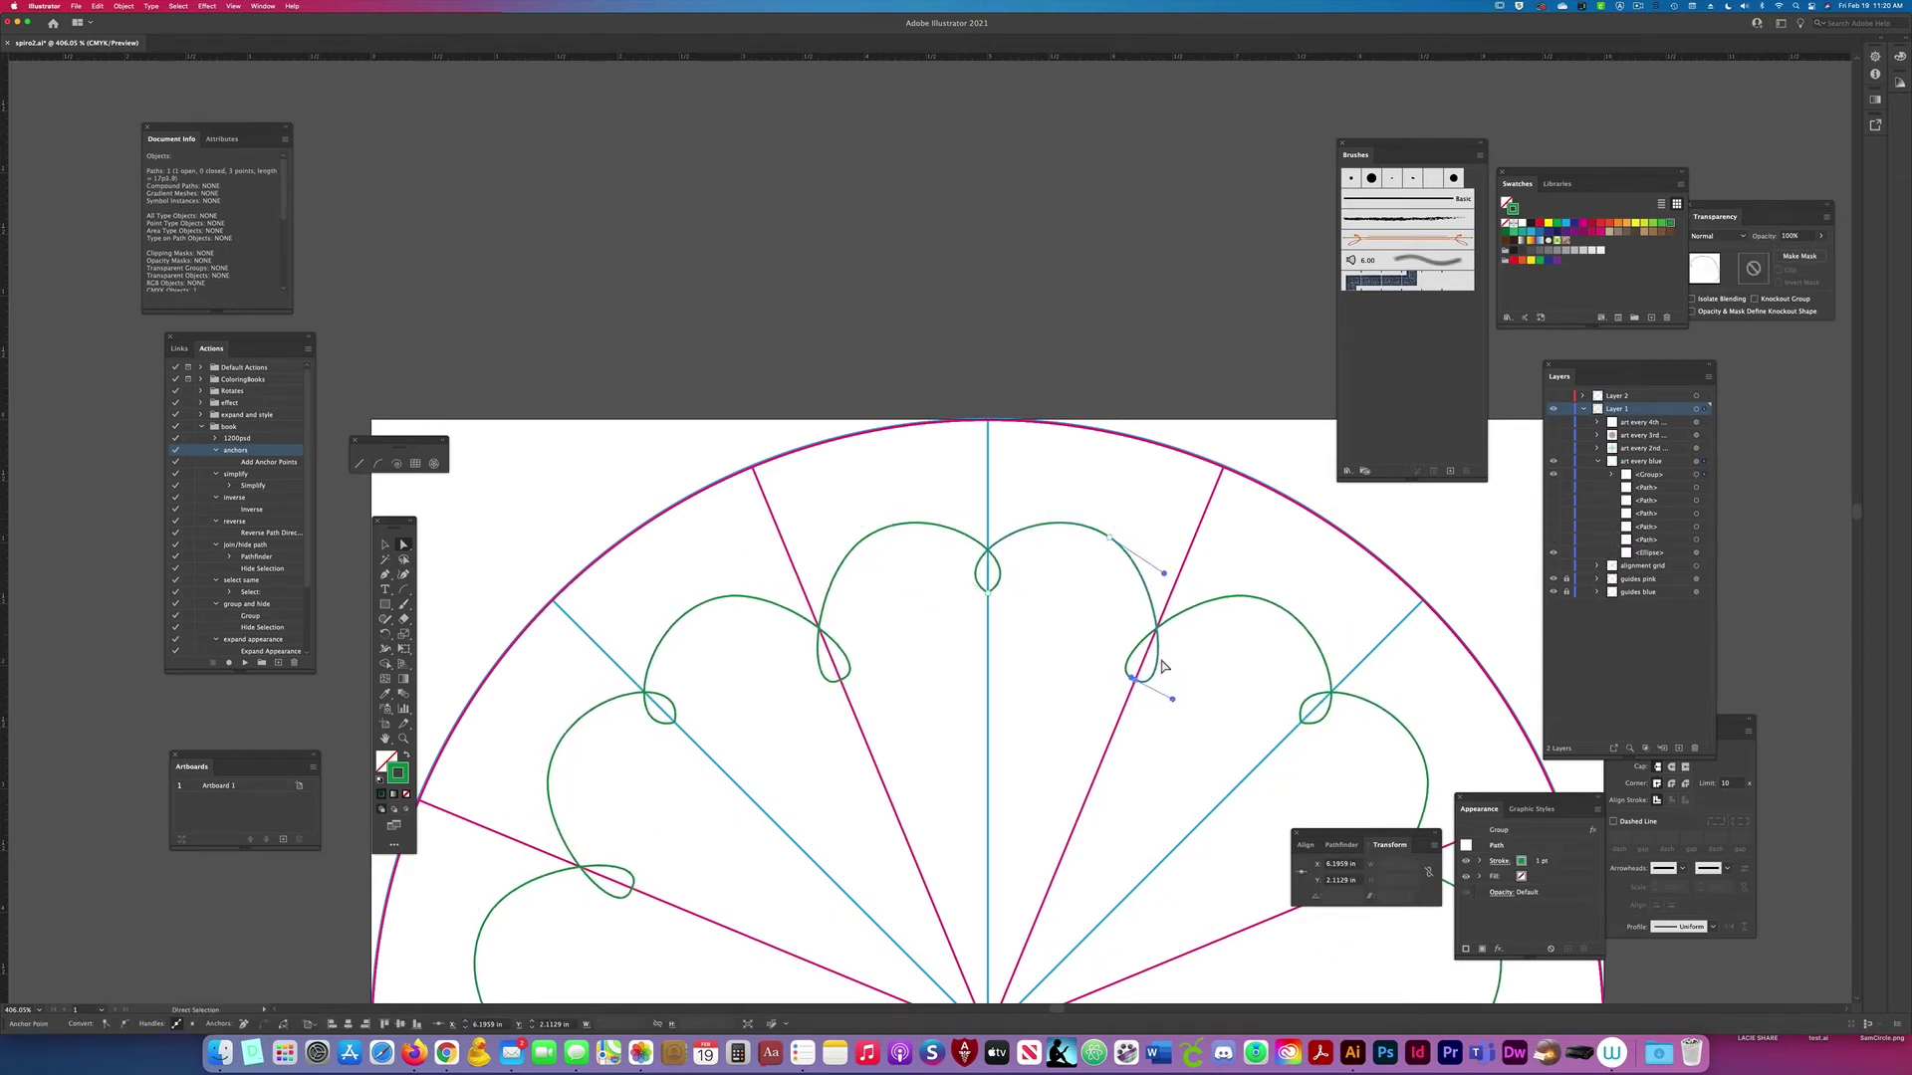
# Step: Move the curve's middle anchor outward and adjust its handles along with the blue-guide end to round the scallops and loops
pyautogui.click(1110, 538)
pyautogui.moveTo(1110, 538); pyautogui.dragTo(1199, 563)
pyautogui.moveTo(1047, 471); pyautogui.dragTo(1136, 534)
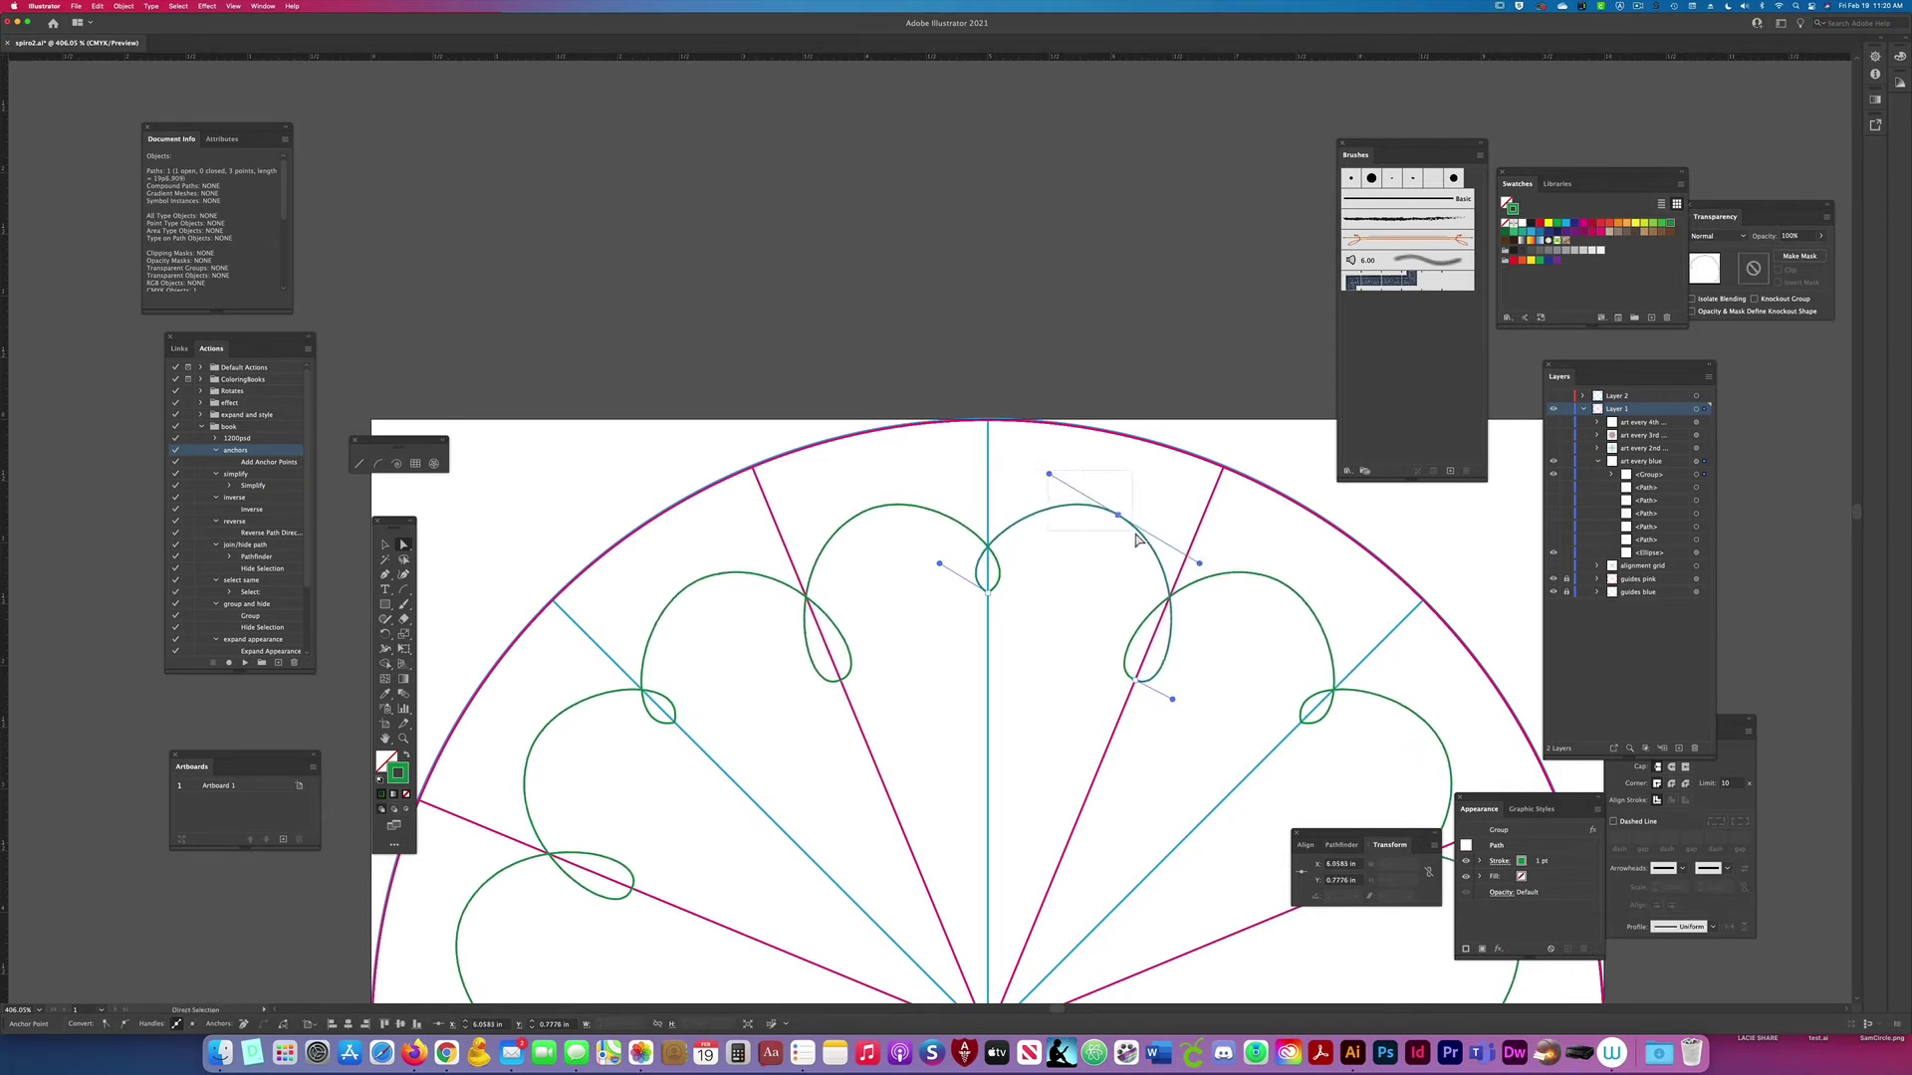
pyautogui.moveTo(1051, 480); pyautogui.dragTo(1044, 481)
pyautogui.click(1050, 479)
pyautogui.click(602, 987)
pyautogui.click(1039, 485)
pyautogui.moveTo(1049, 475); pyautogui.dragTo(999, 473)
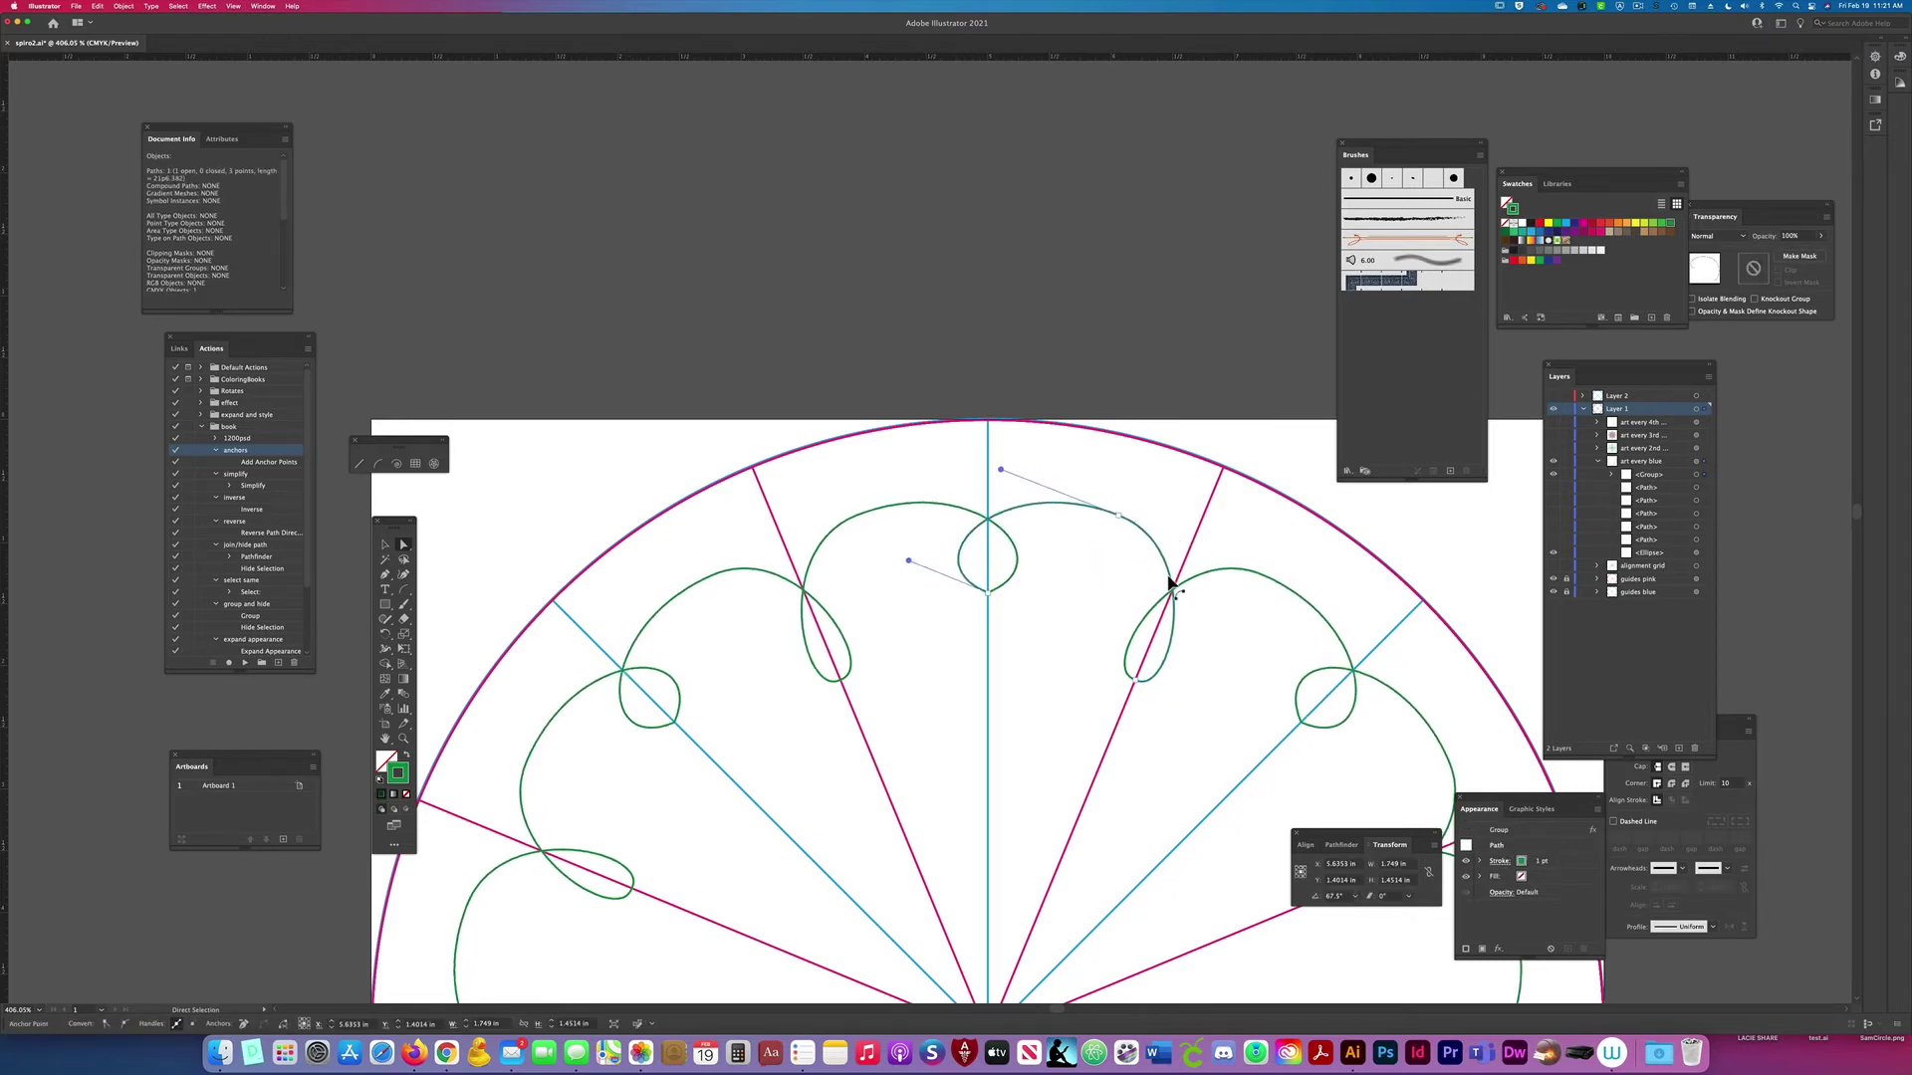
# Step: Widen the loops on the pink guides, narrow those on the blue guides, and deselect the curve
pyautogui.moveTo(1184, 575); pyautogui.dragTo(1195, 586)
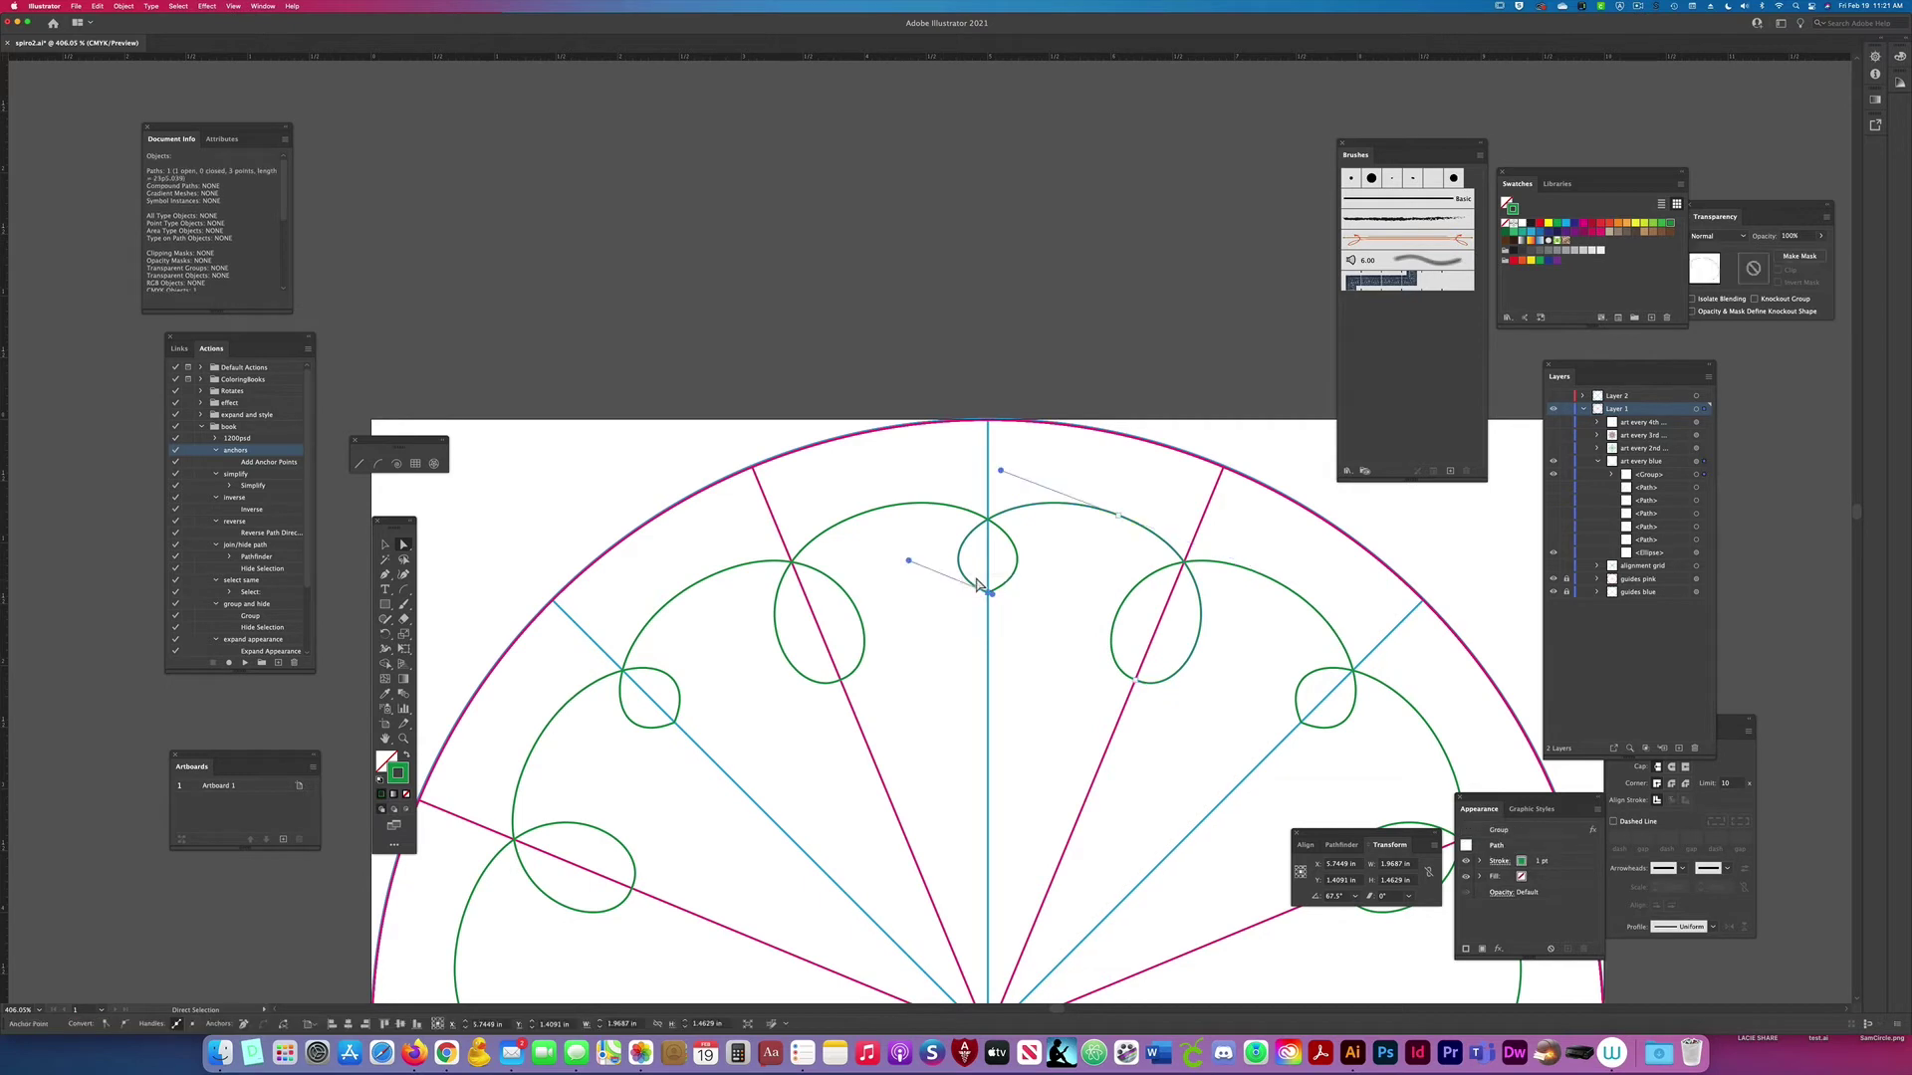
pyautogui.moveTo(908, 560)
pyautogui.mouseDown()
pyautogui.moveTo(915, 589)
pyautogui.moveTo(936, 575)
pyautogui.mouseUp()
pyautogui.click(1056, 695)
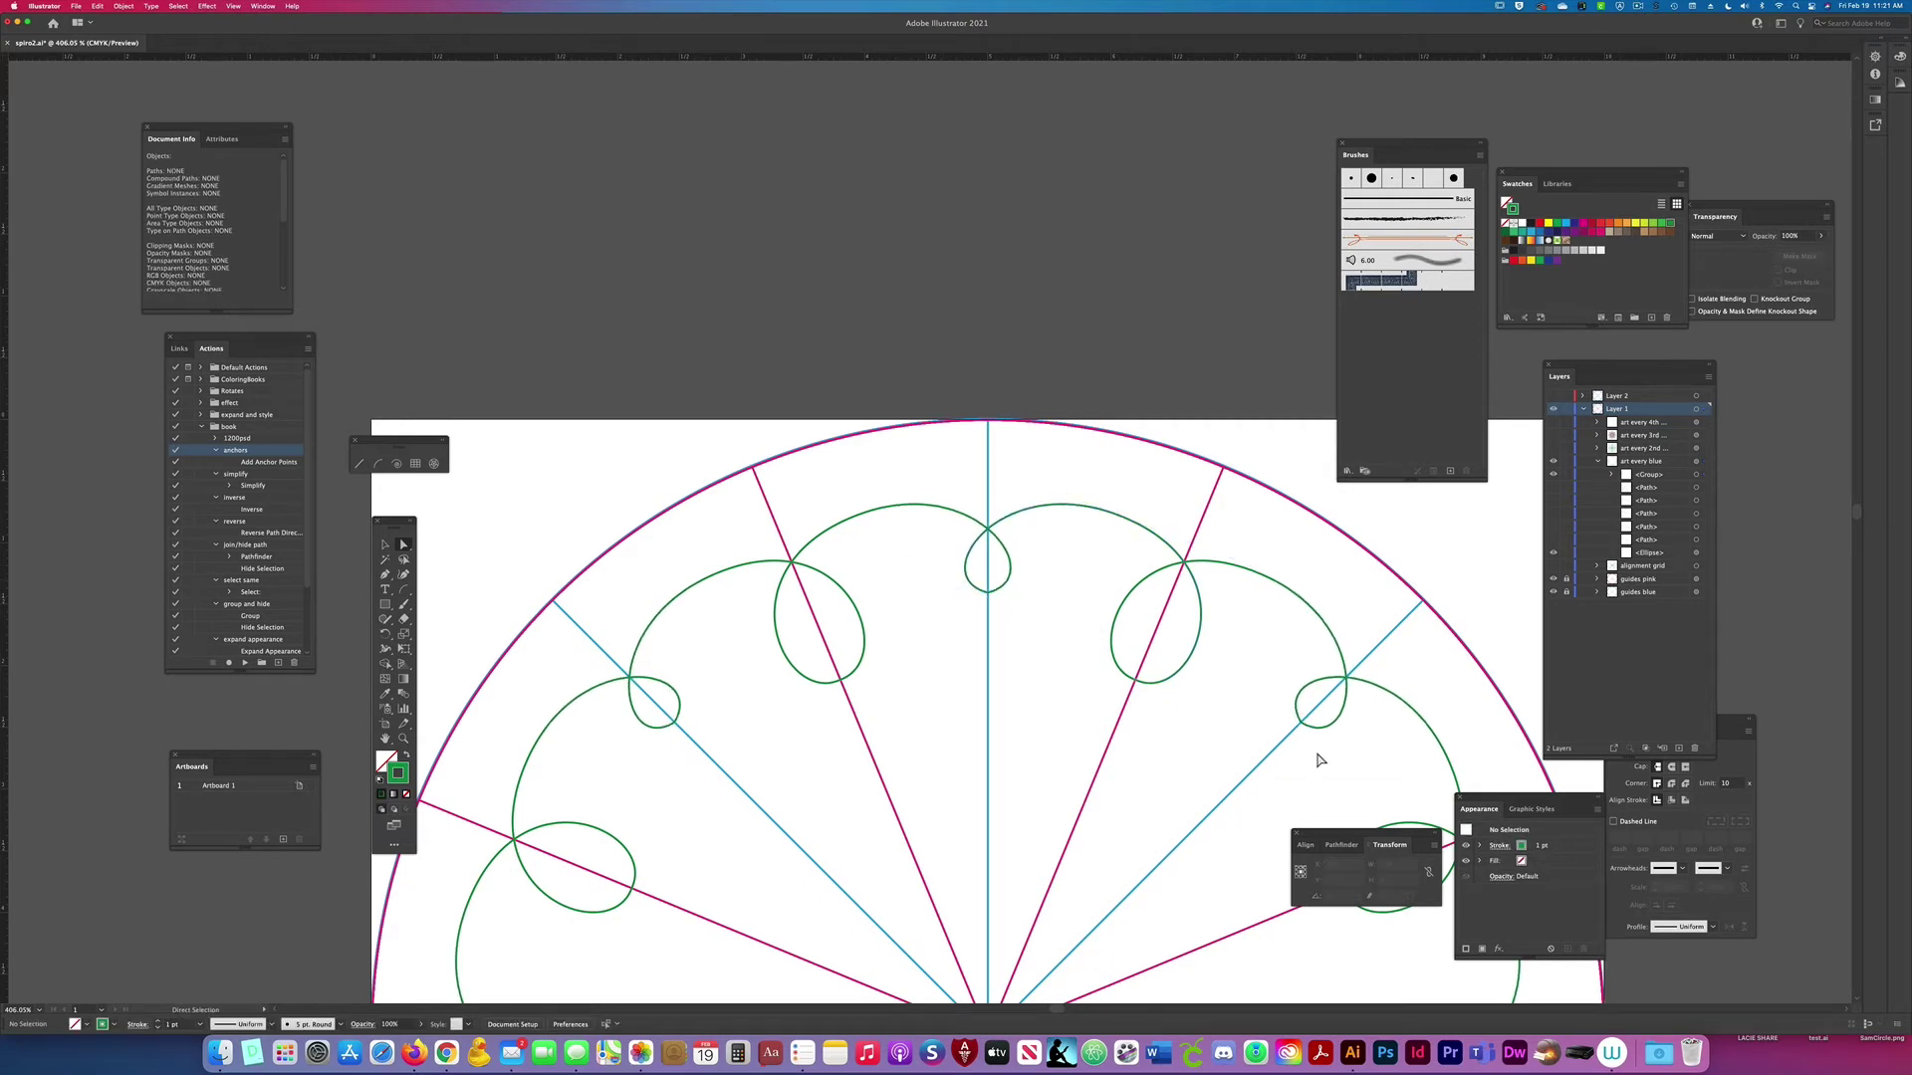
# Step: Show the inner star path in the art every blue group and recolor the curly line's stroke dark red
pyautogui.click(1554, 488)
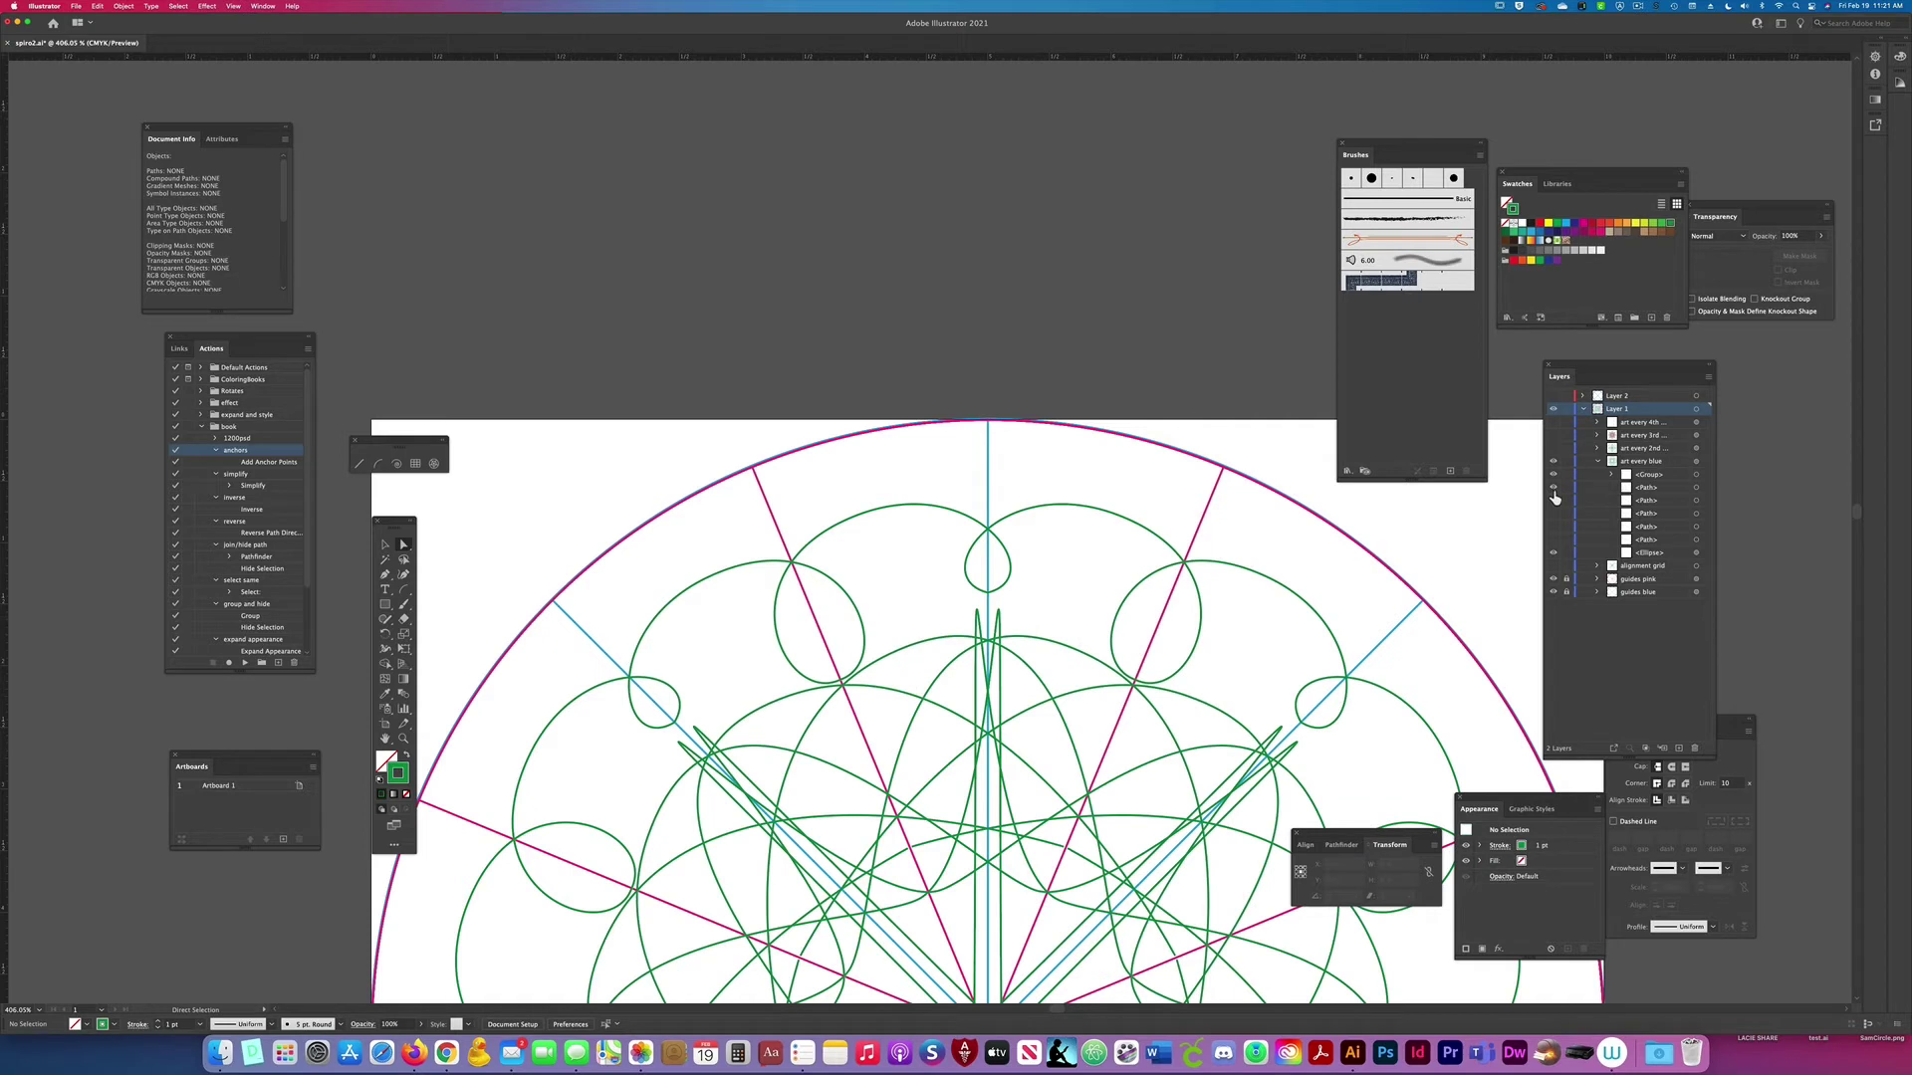
pyautogui.click(1704, 477)
pyautogui.click(1593, 231)
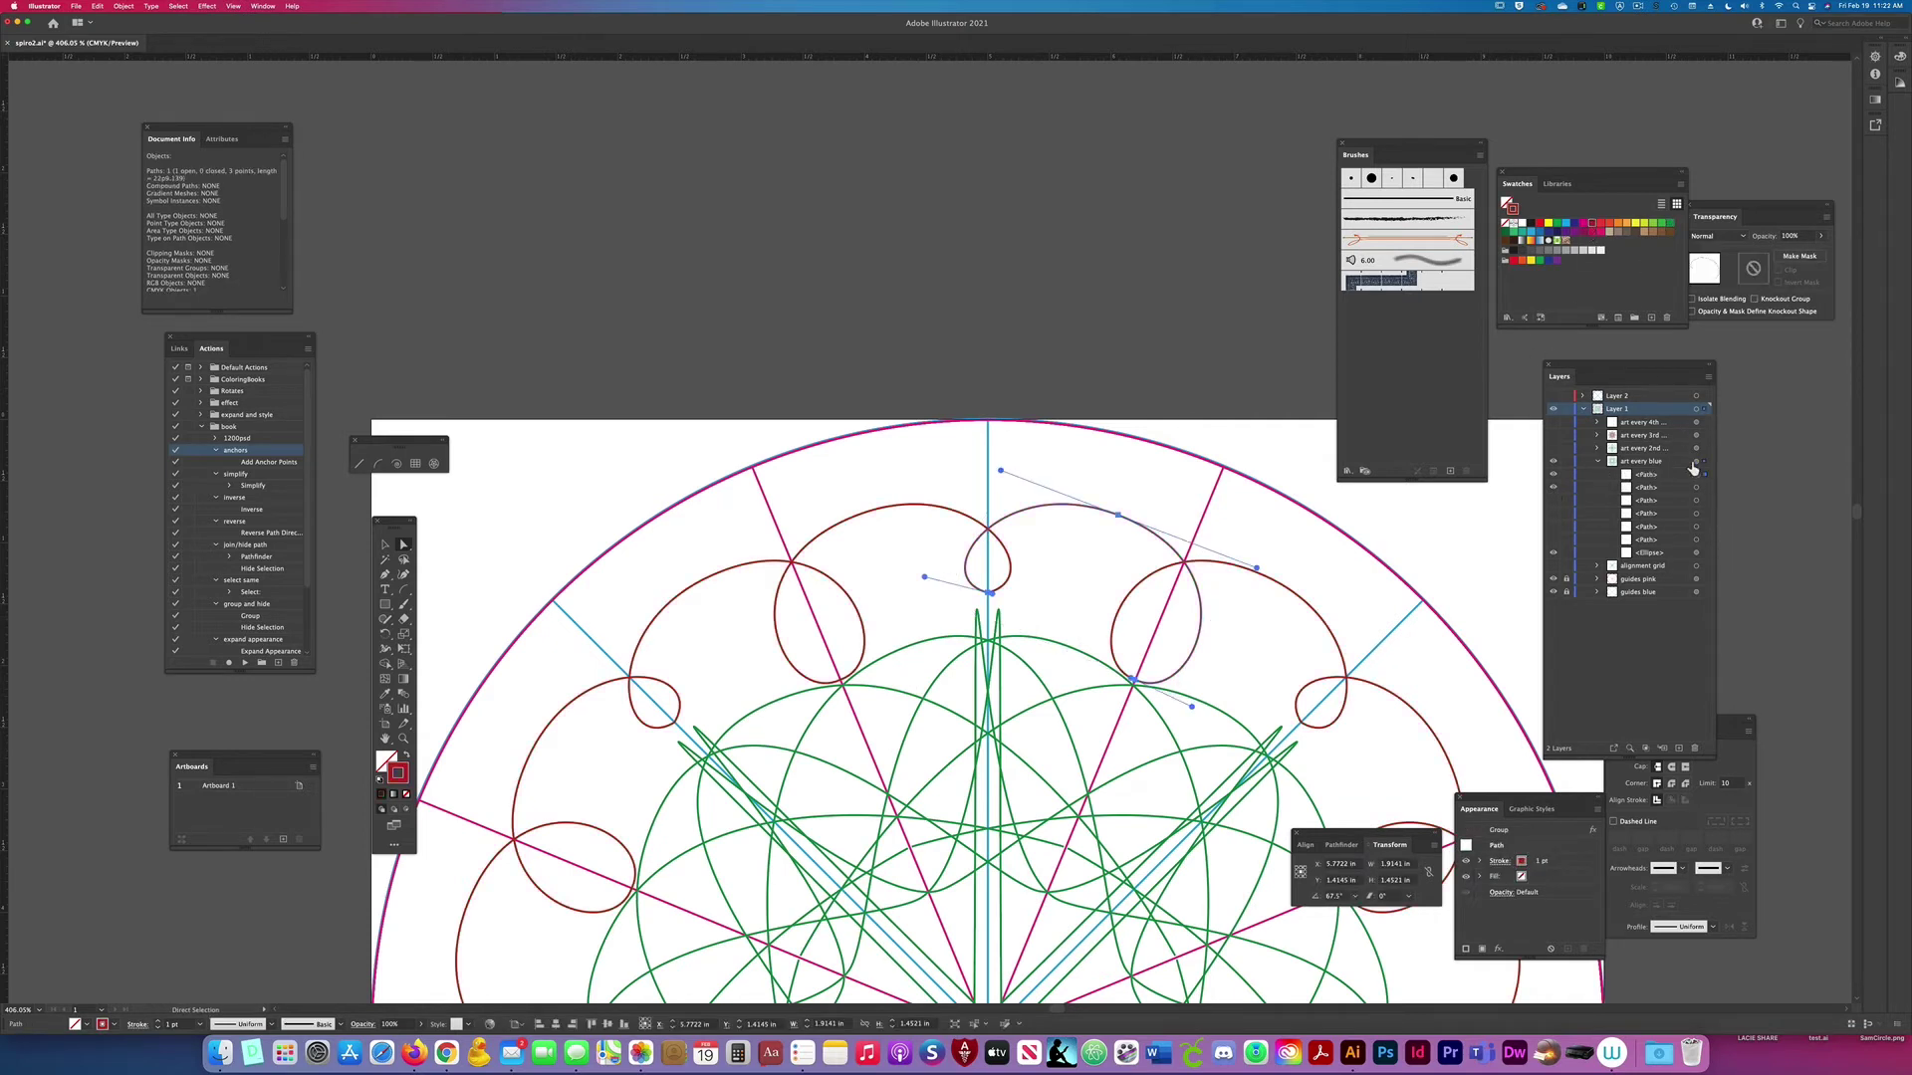
# Step: Hide the pink and blue guides, recolor the inner star path golden orange, and show the innermost border path
pyautogui.moveTo(1554, 579); pyautogui.dragTo(1553, 592)
pyautogui.click(1703, 487)
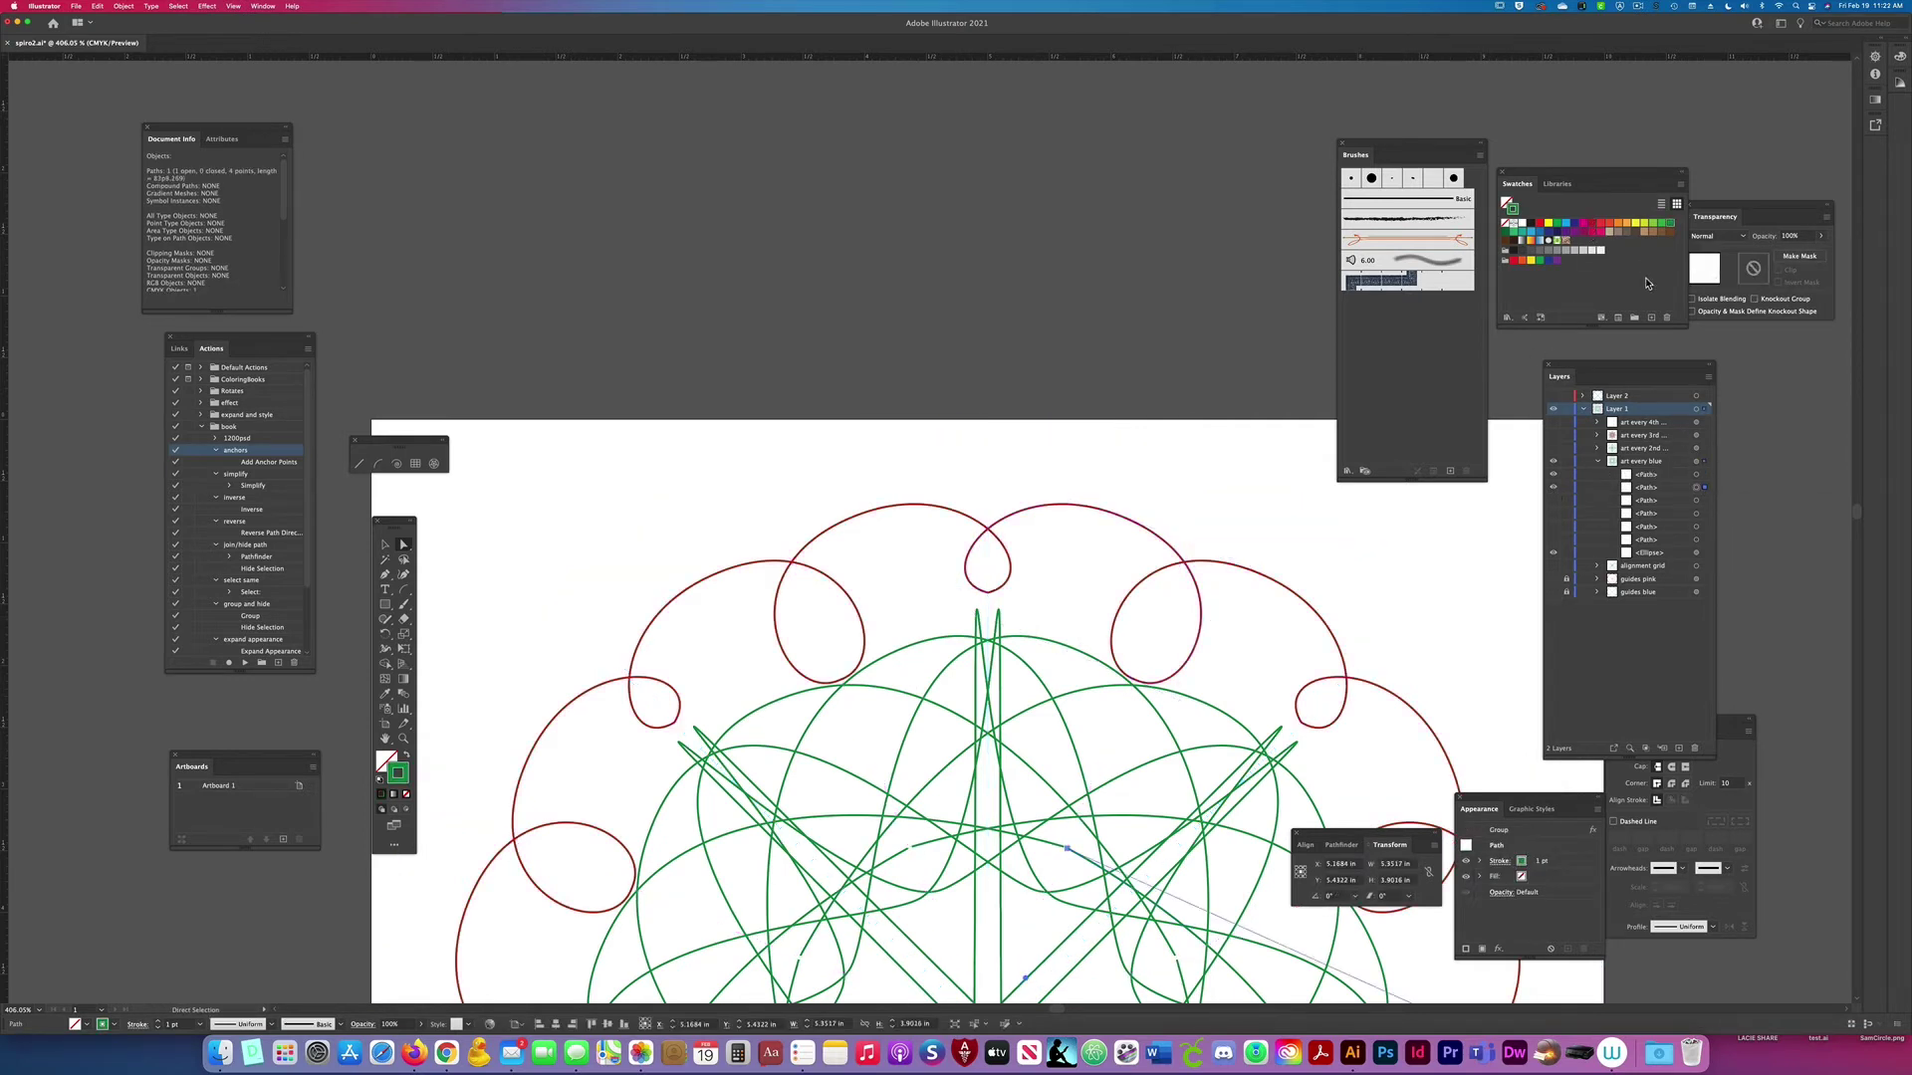
pyautogui.click(1640, 225)
pyautogui.click(1553, 501)
pyautogui.click(1628, 225)
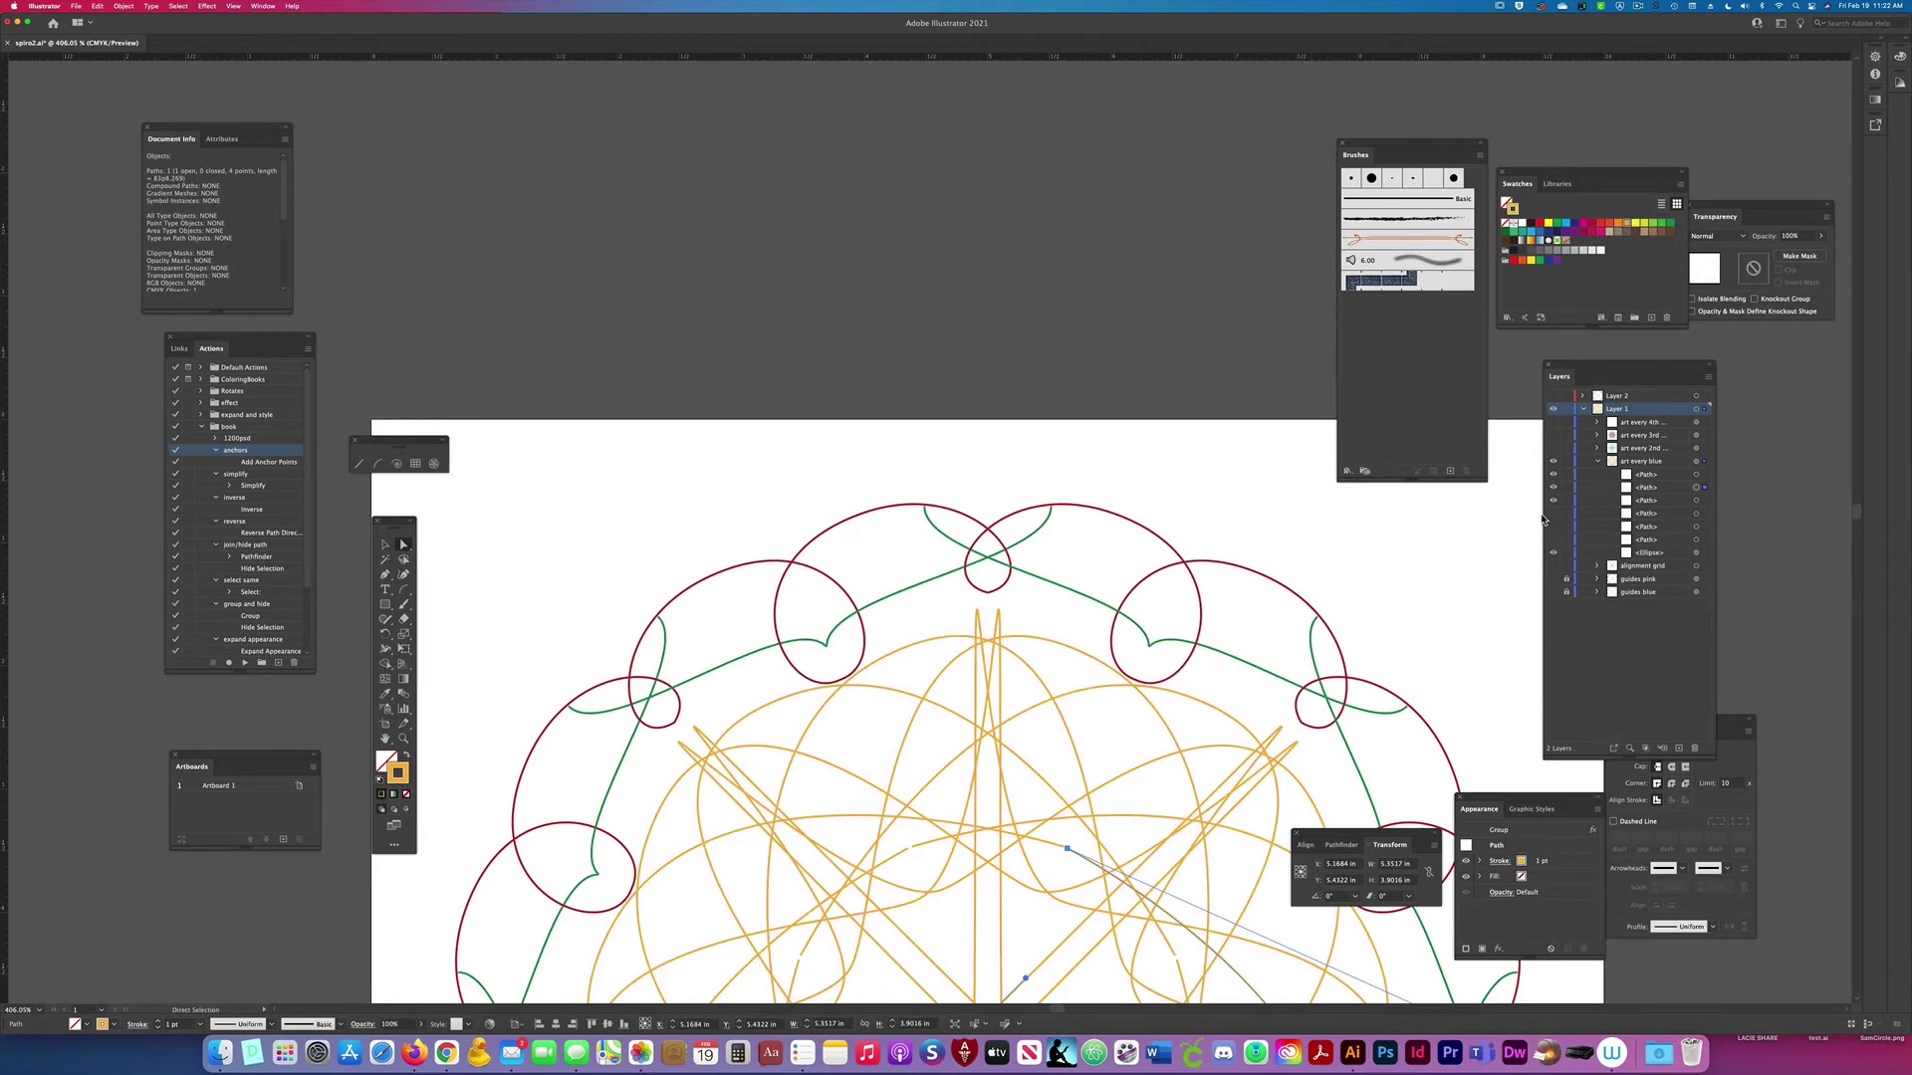
# Step: Show two more border paths in the art every blue group and recolor the innermost border path gold
pyautogui.click(1554, 513)
pyautogui.click(1553, 527)
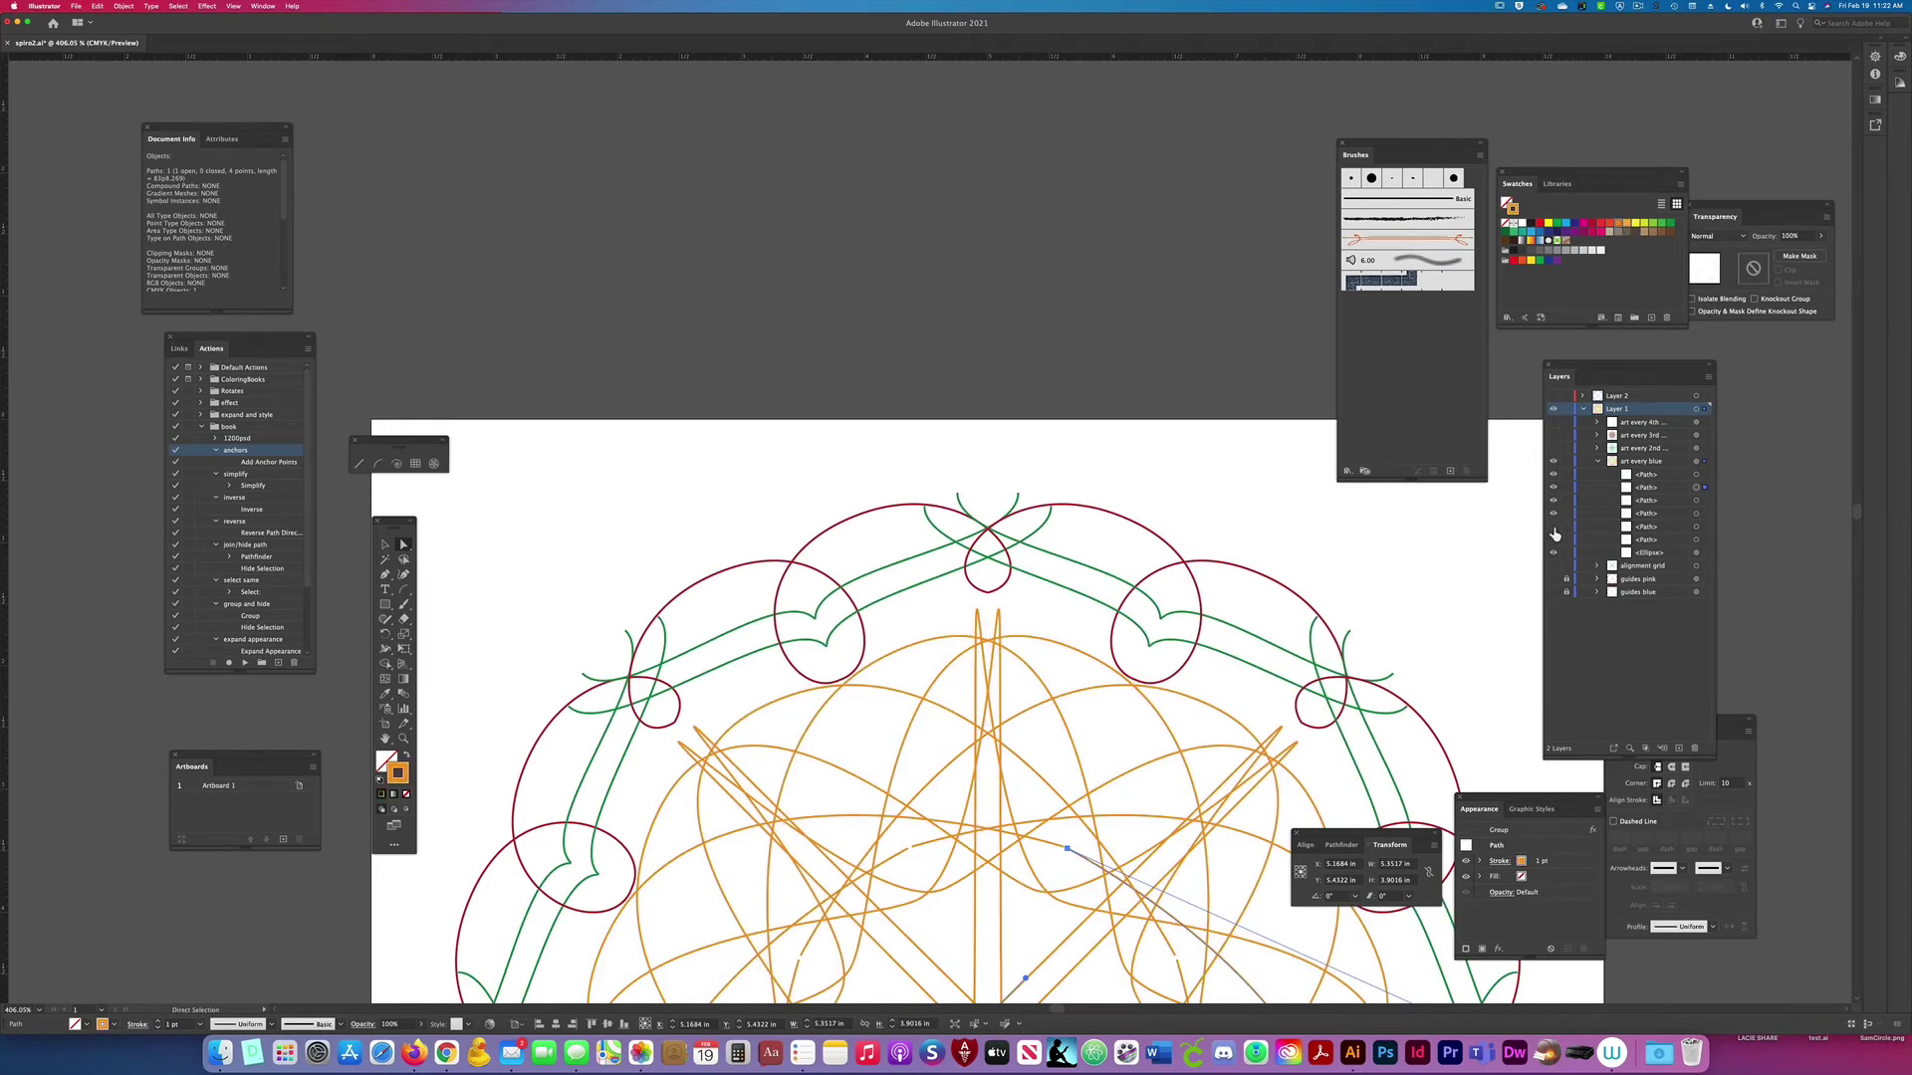
pyautogui.click(1697, 502)
pyautogui.click(1630, 230)
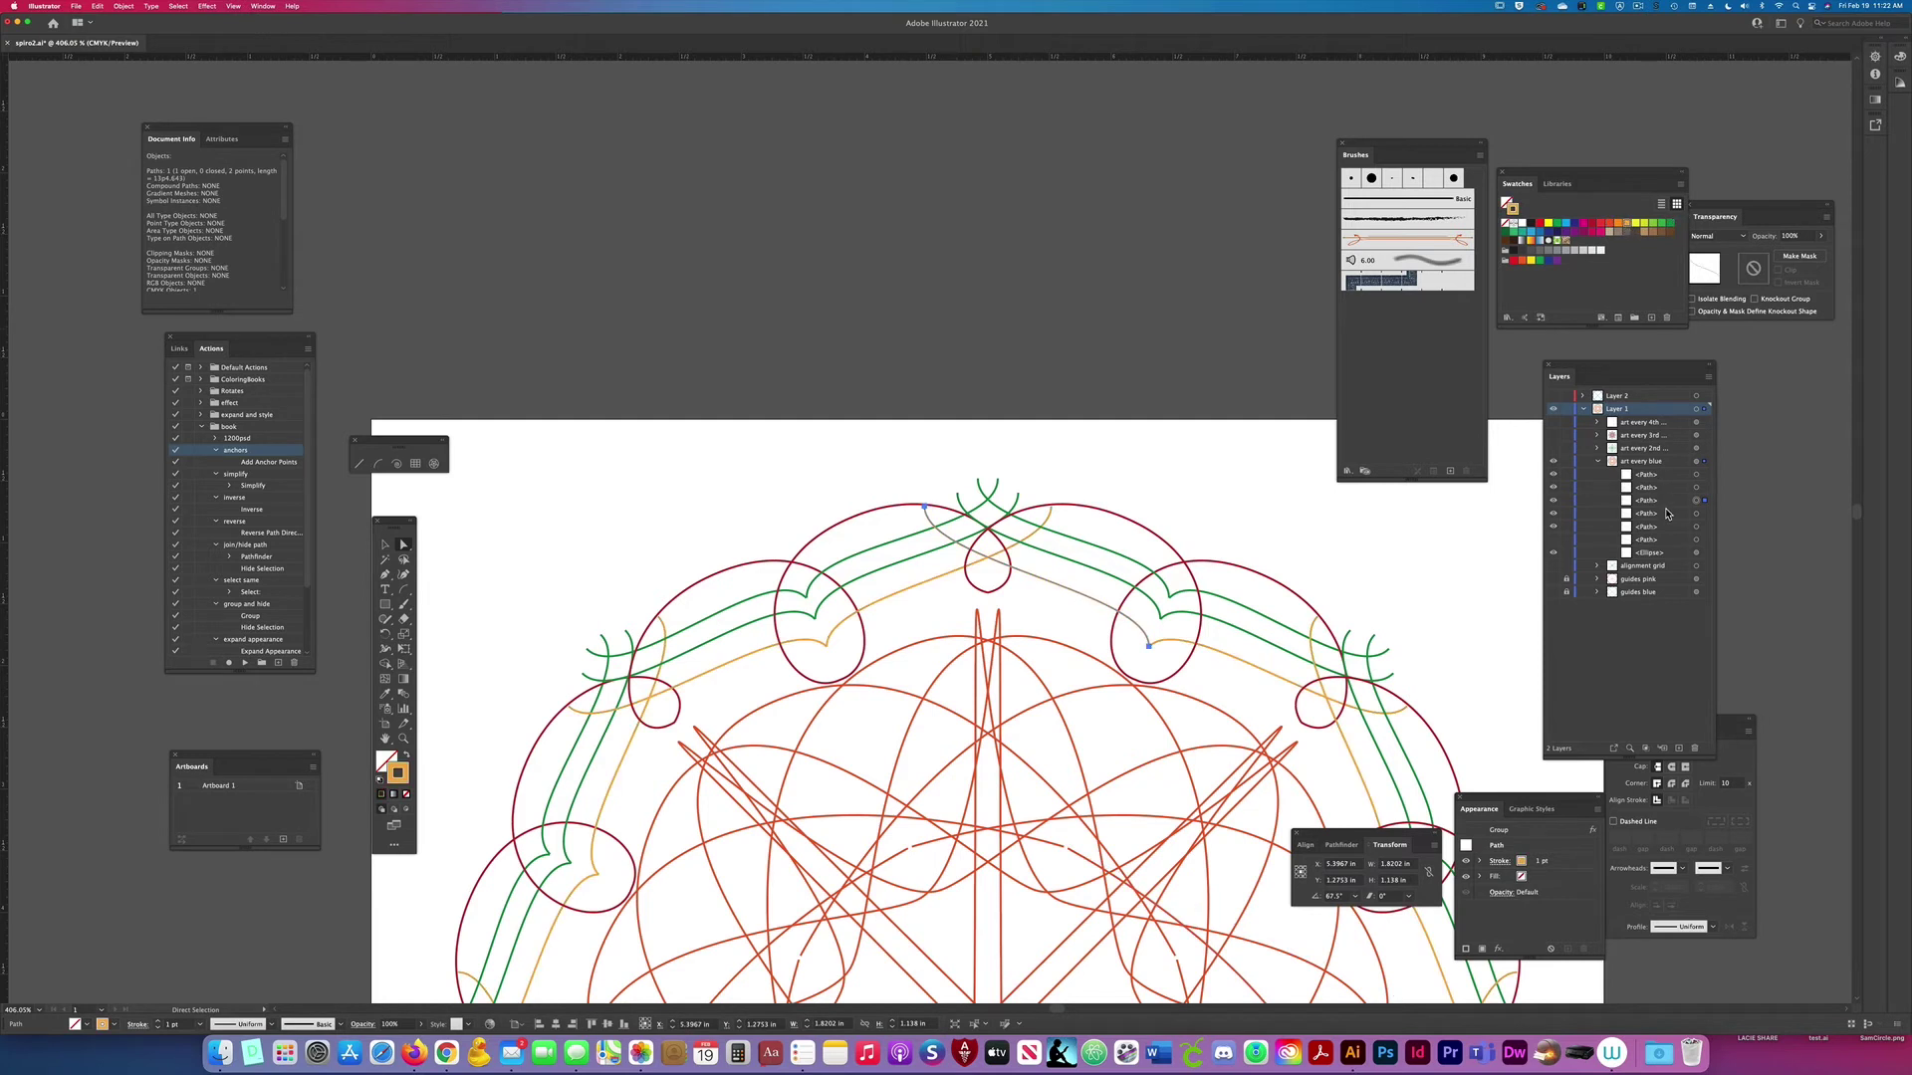
# Step: Recolor the two middle border paths of the art every blue group dark red and deselect
pyautogui.click(1704, 514)
pyautogui.click(1704, 527)
pyautogui.click(1602, 227)
pyautogui.press('super+shift+a')
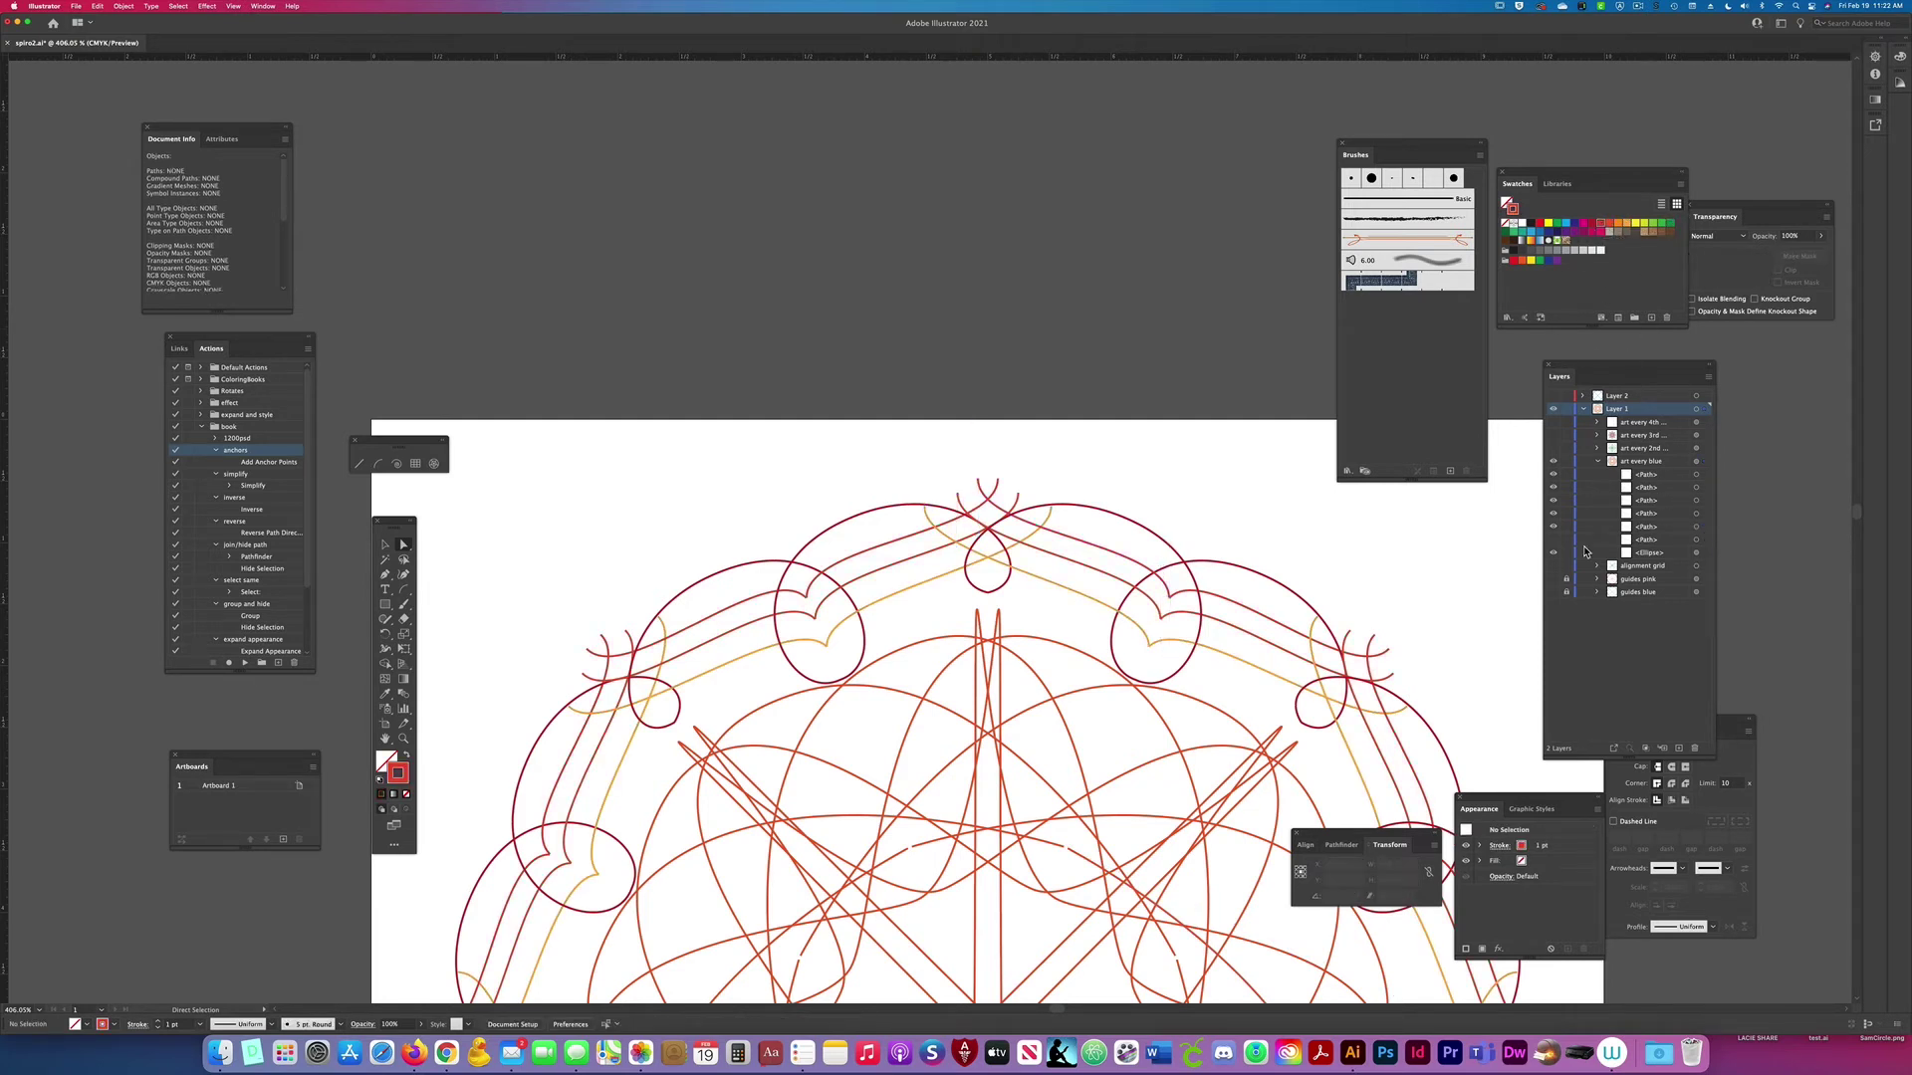
# Step: Show the outermost border path in the art every blue group and recolor its stroke purple
pyautogui.click(1553, 540)
pyautogui.click(1704, 540)
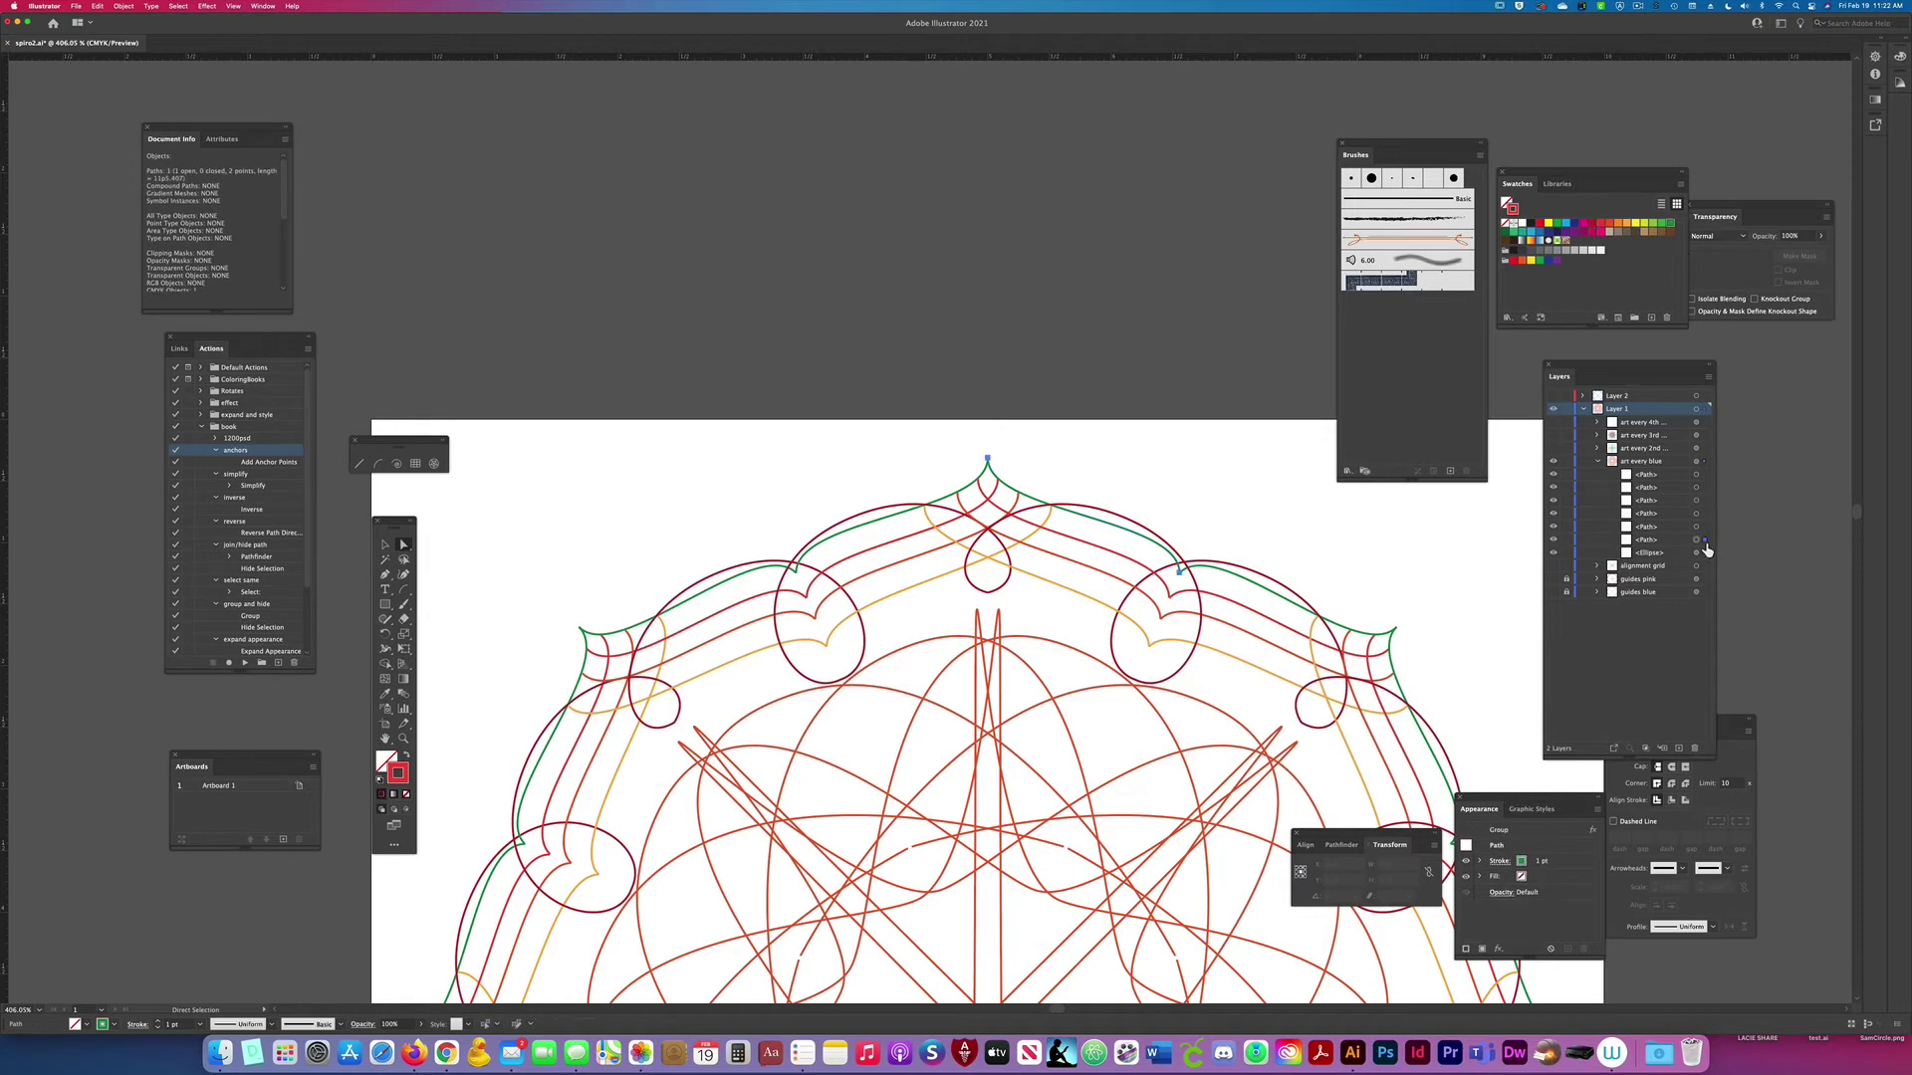
pyautogui.click(1575, 232)
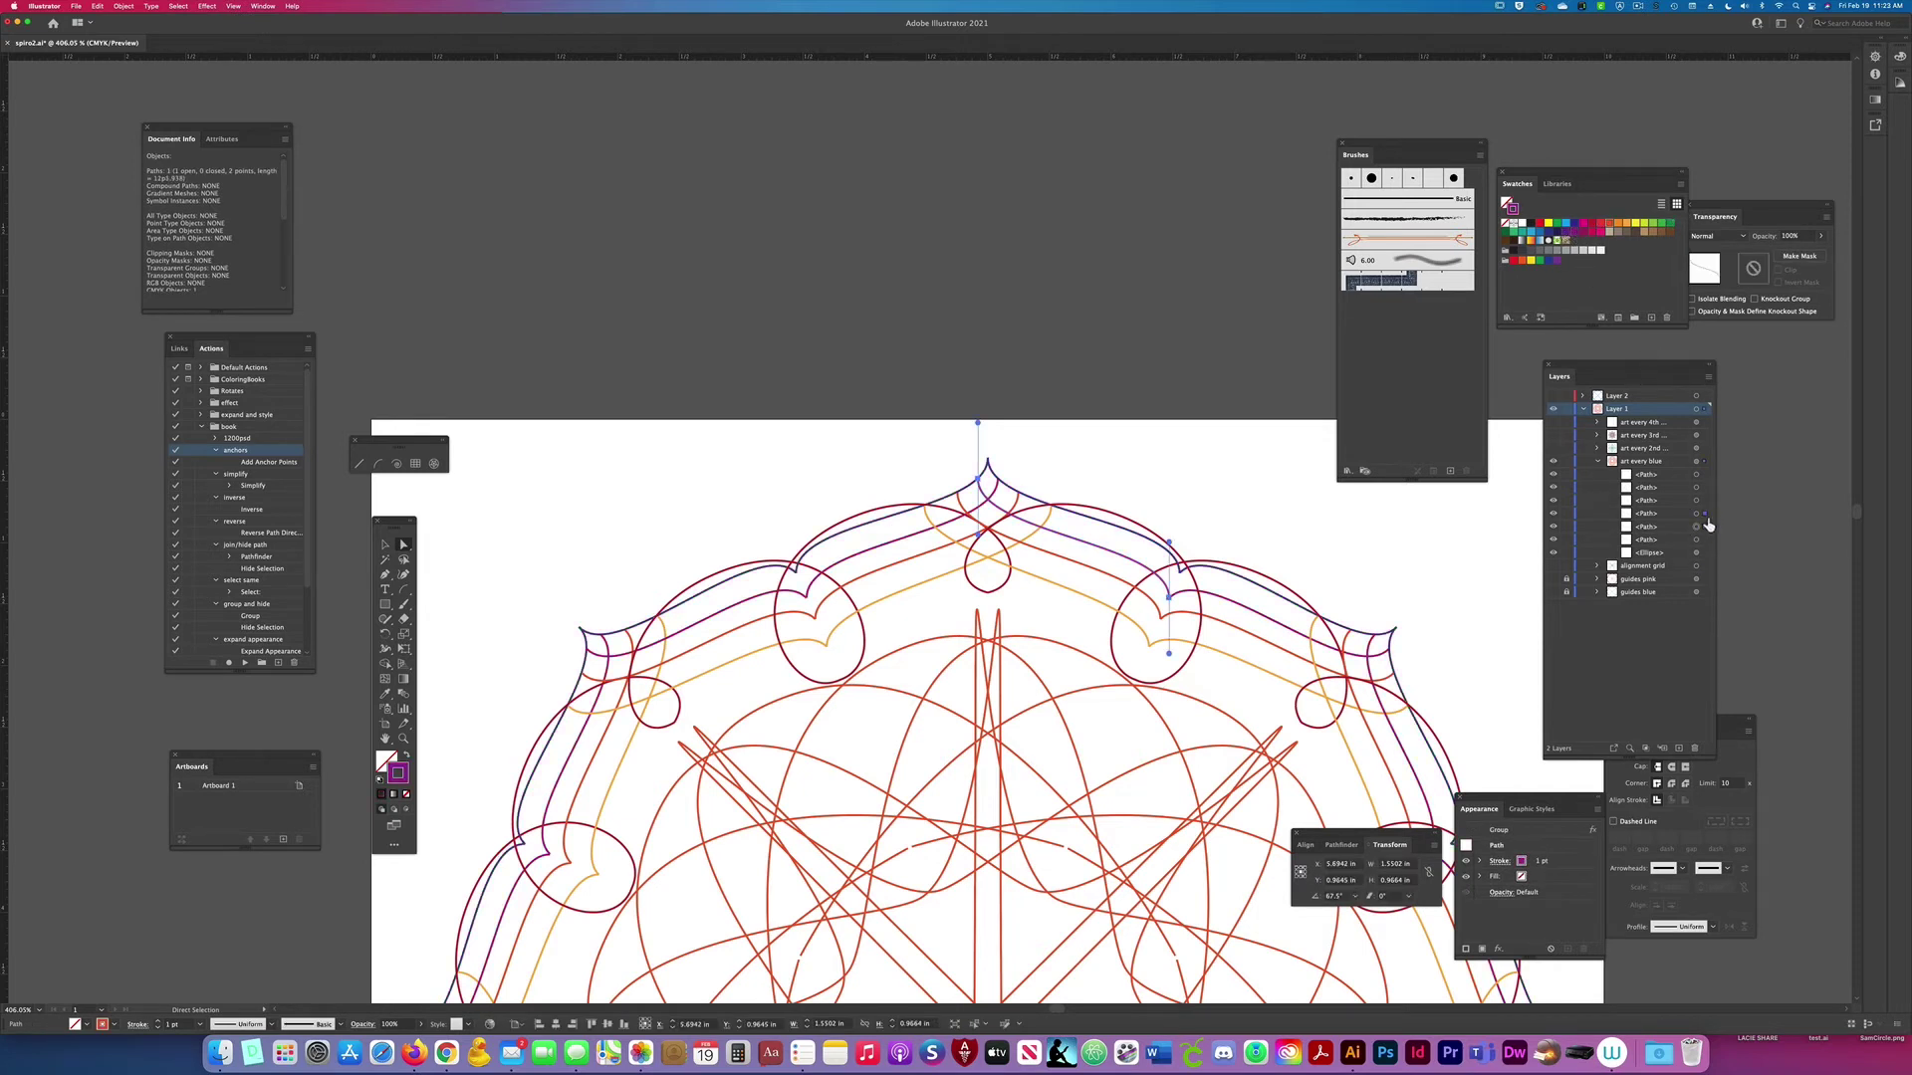
# Step: Continue recoloring the inner border paths, giving the innermost one a magenta stroke
pyautogui.click(1591, 232)
pyautogui.click(1704, 500)
pyautogui.click(1590, 232)
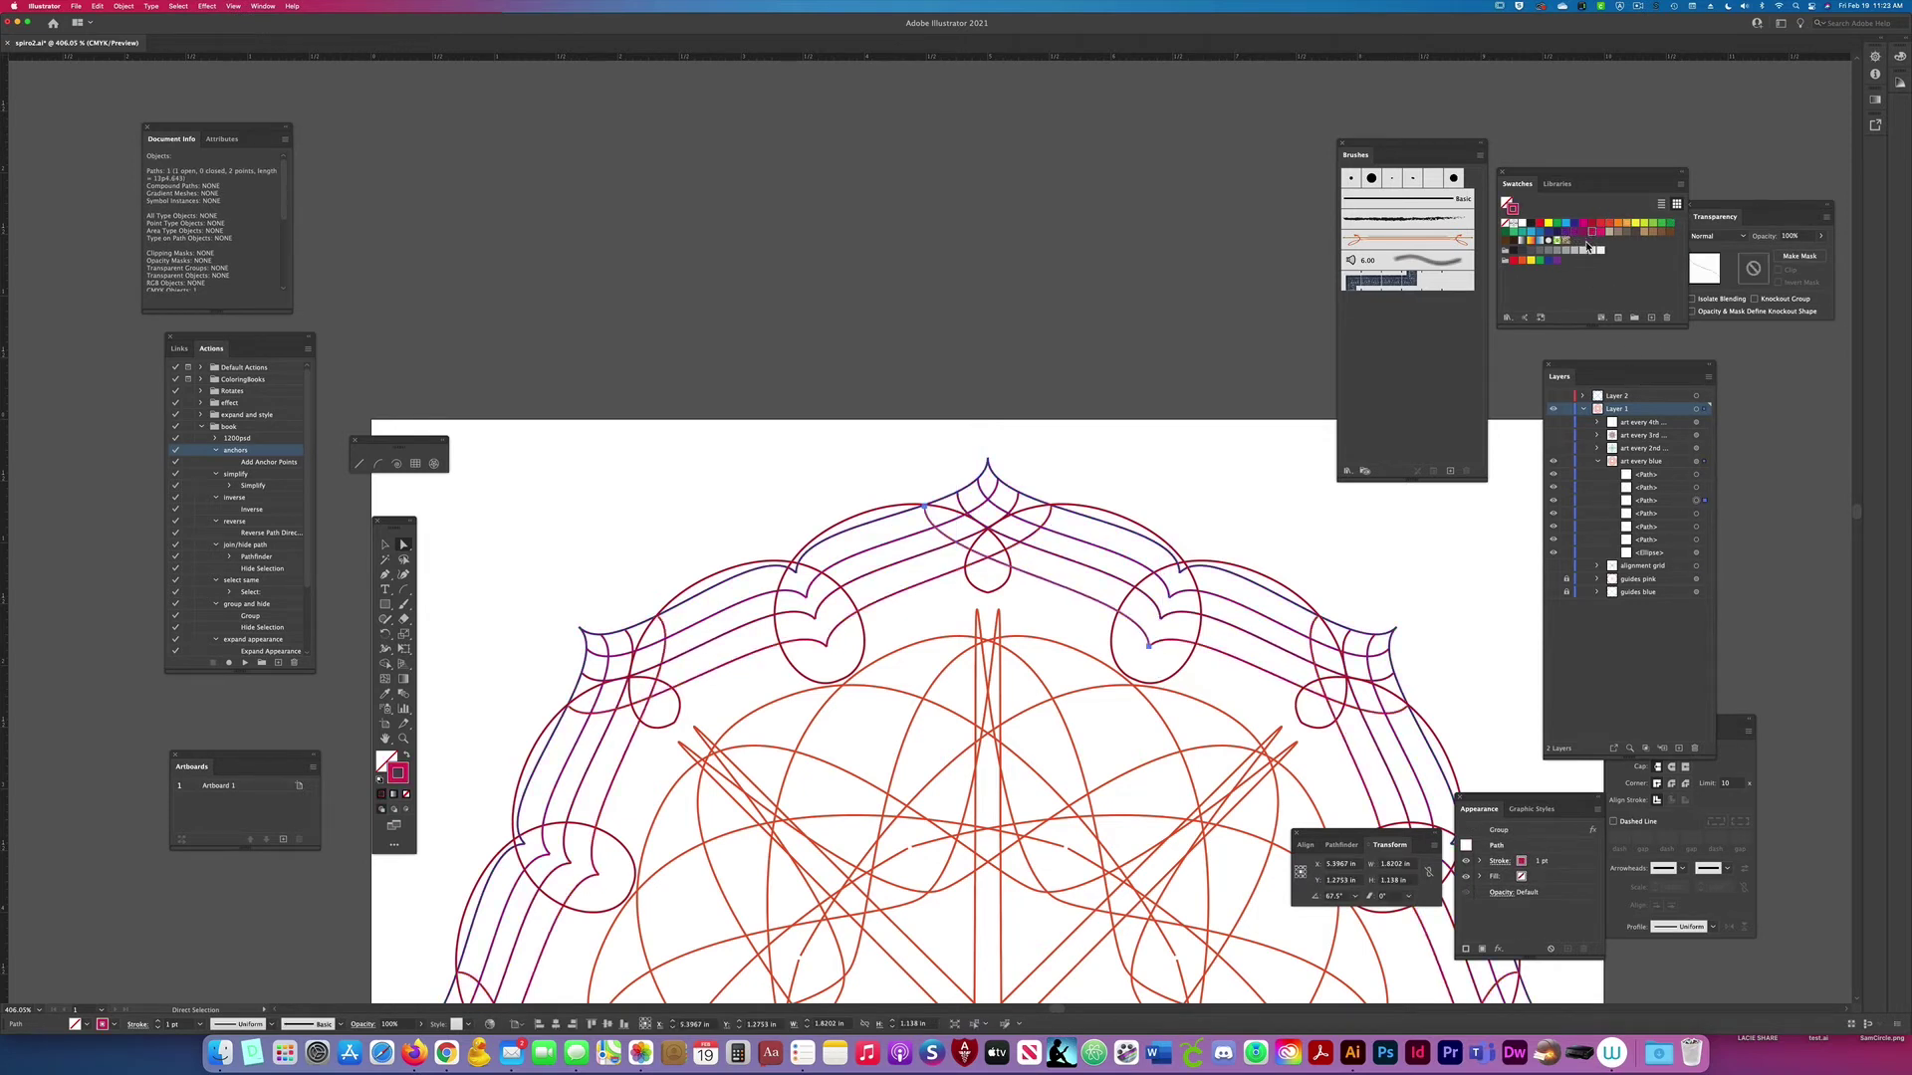
# Step: Recolor the inner star path yellow, deselect it, and fit the whole artboard in view
pyautogui.click(1703, 487)
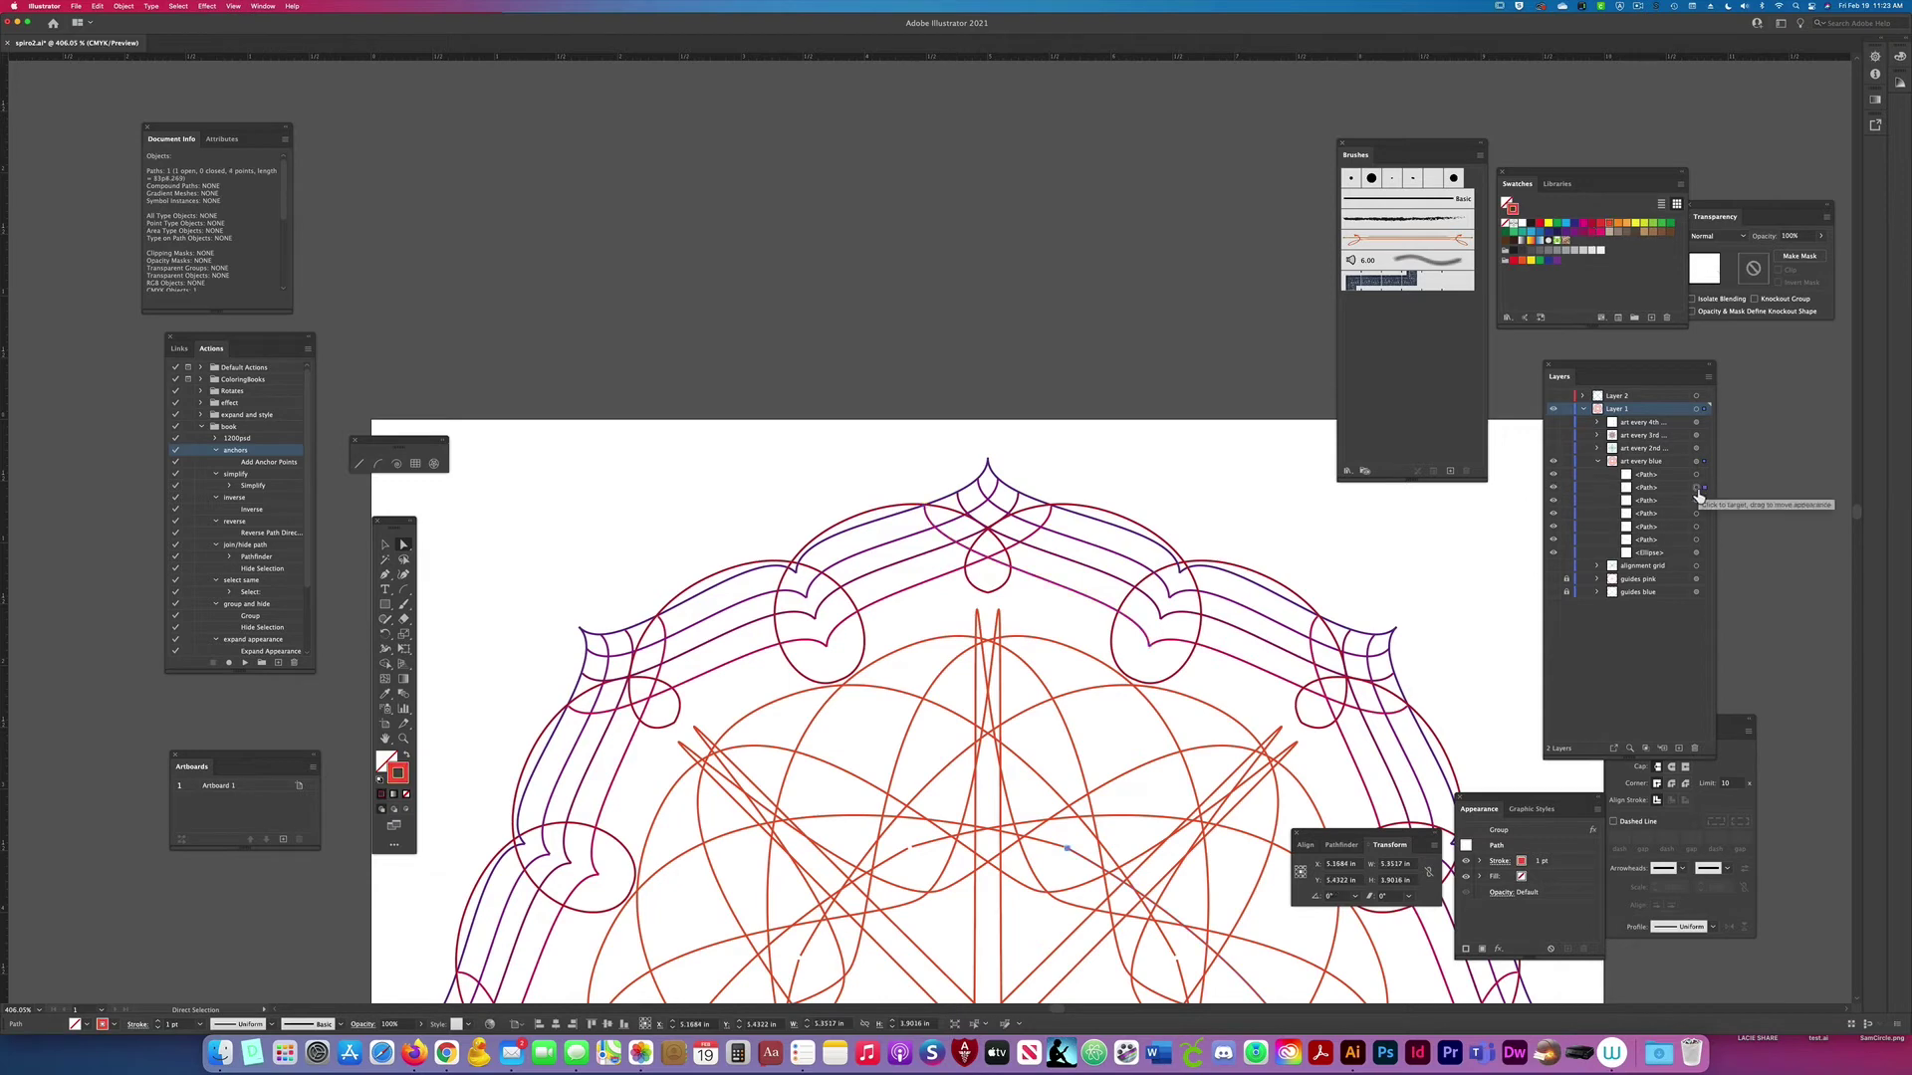
pyautogui.click(1634, 228)
pyautogui.click(1414, 542)
pyautogui.press('super+0')
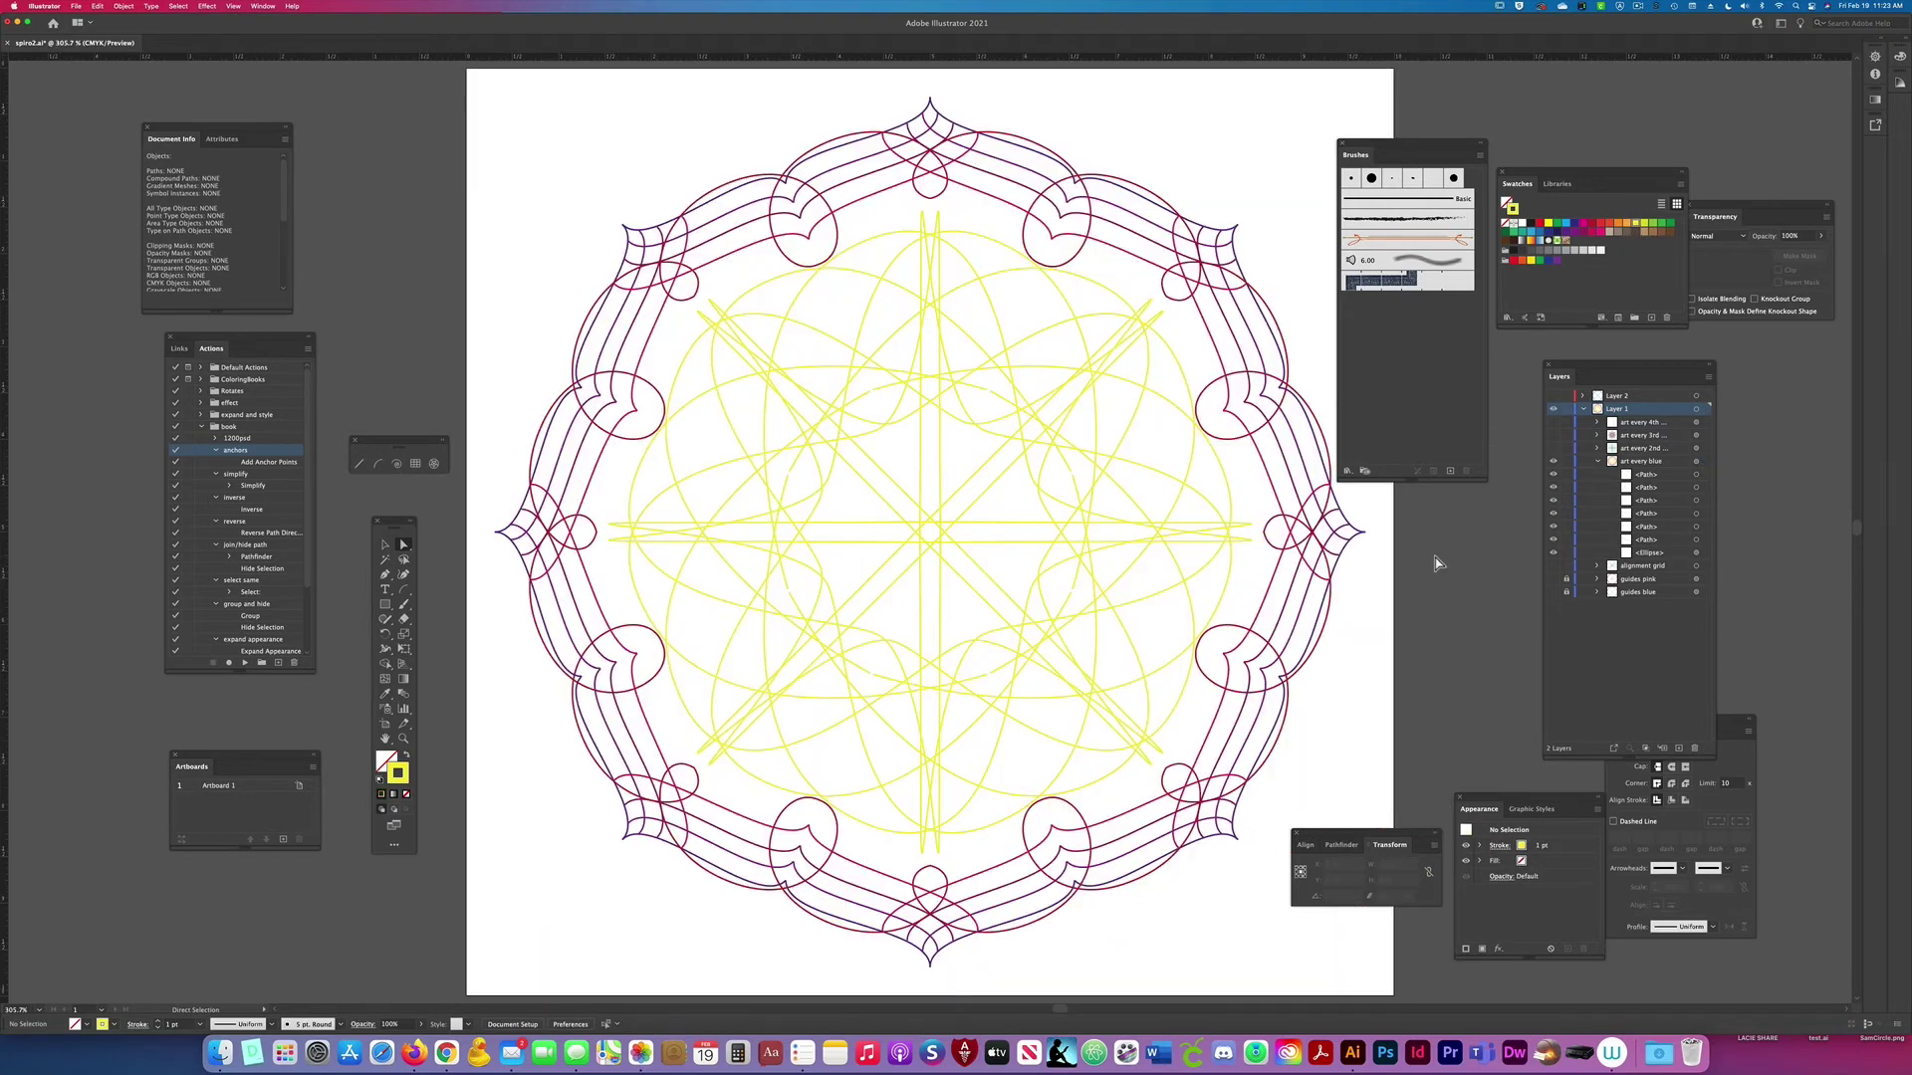
# Step: Show the art every 2nd group and recolor its first path dark navy and its second path blue
pyautogui.click(1597, 462)
pyautogui.click(1554, 448)
pyautogui.click(1597, 448)
pyautogui.click(1704, 461)
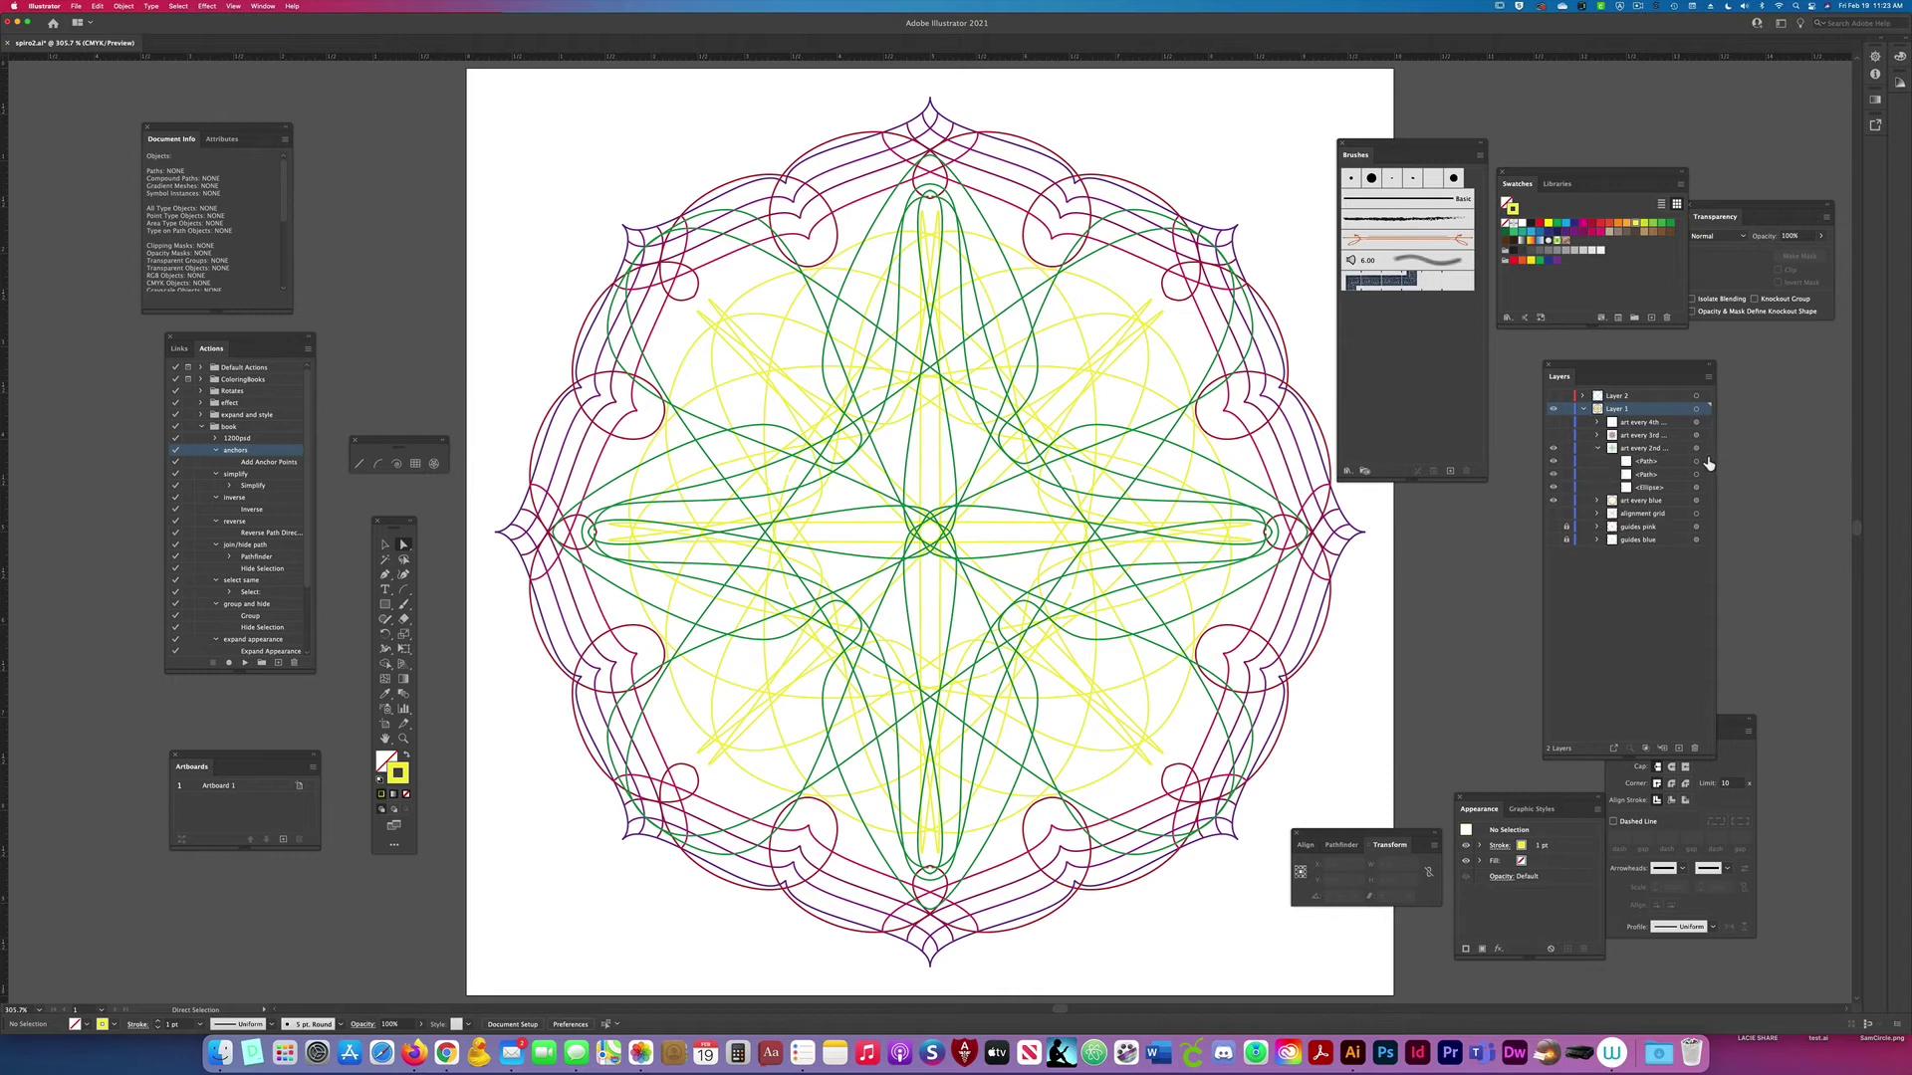
pyautogui.click(1644, 232)
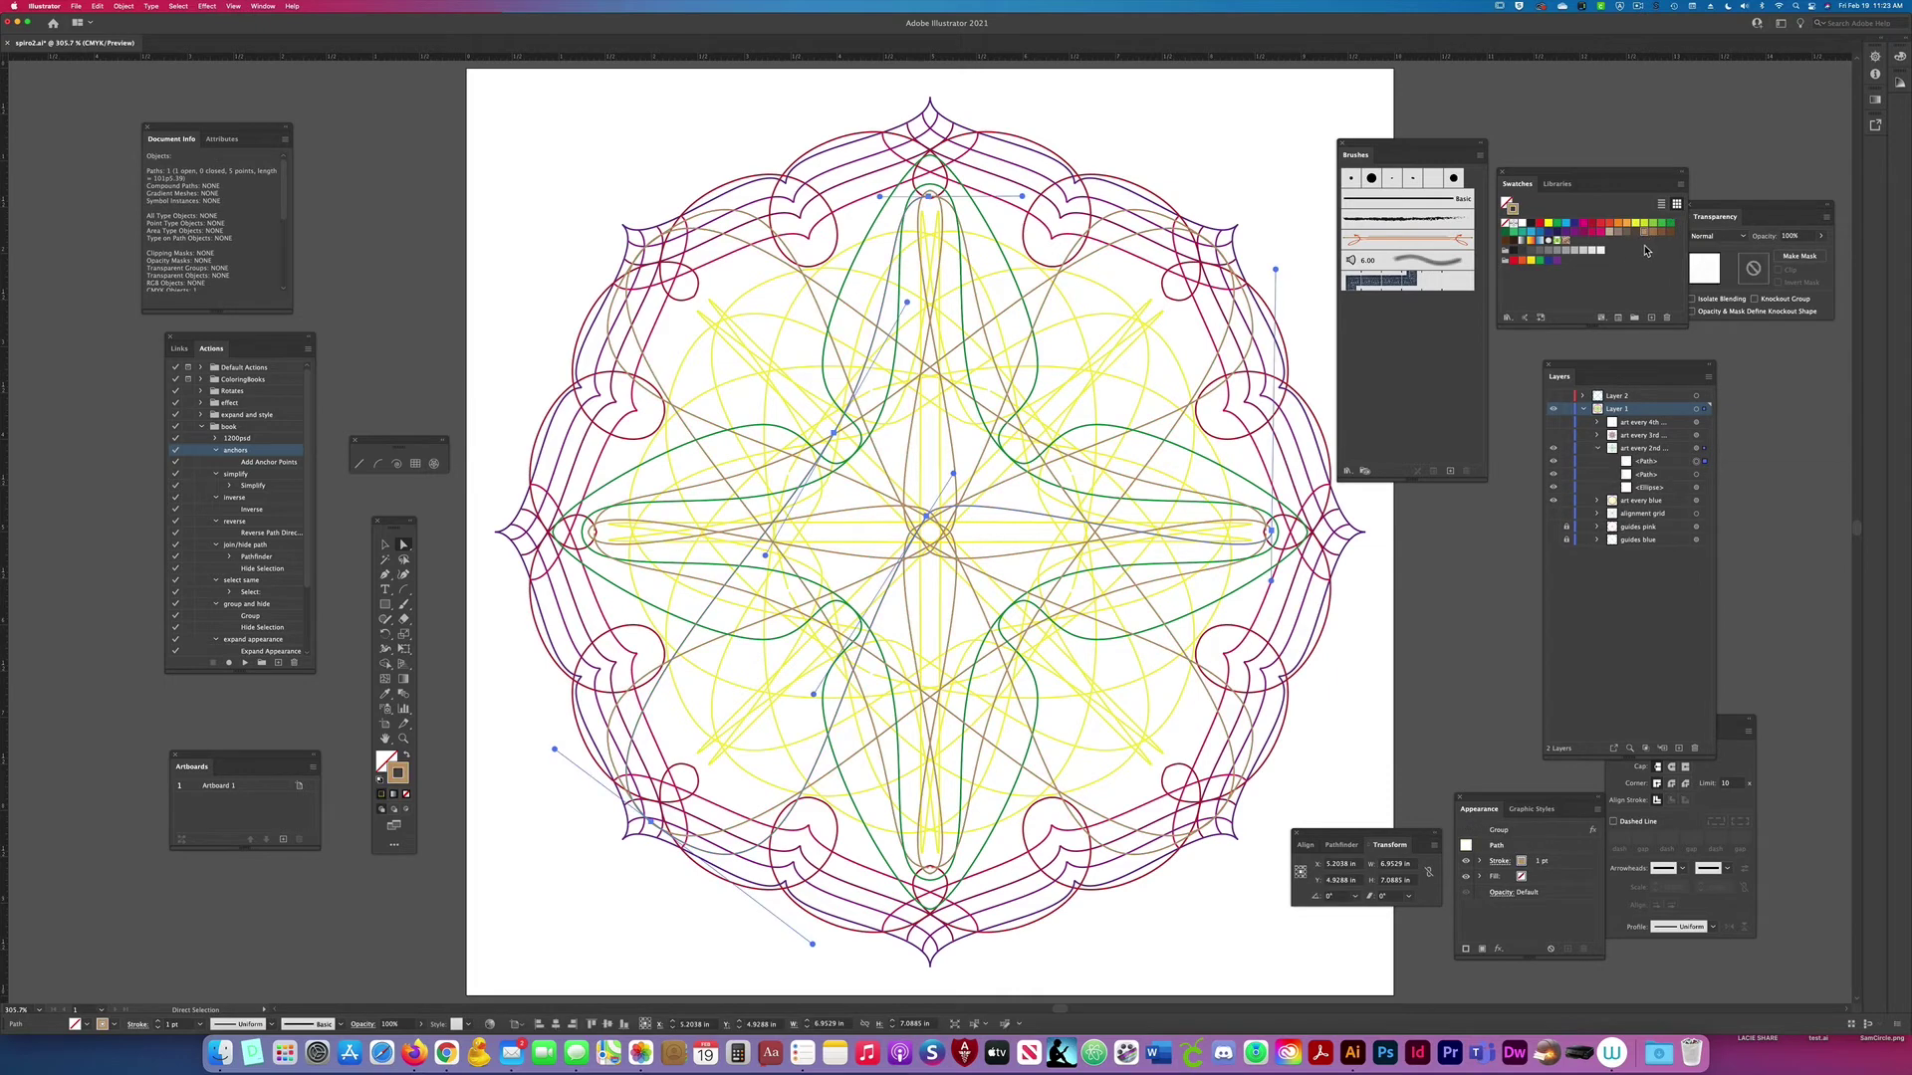
pyautogui.click(1548, 237)
pyautogui.click(1704, 474)
pyautogui.click(1597, 448)
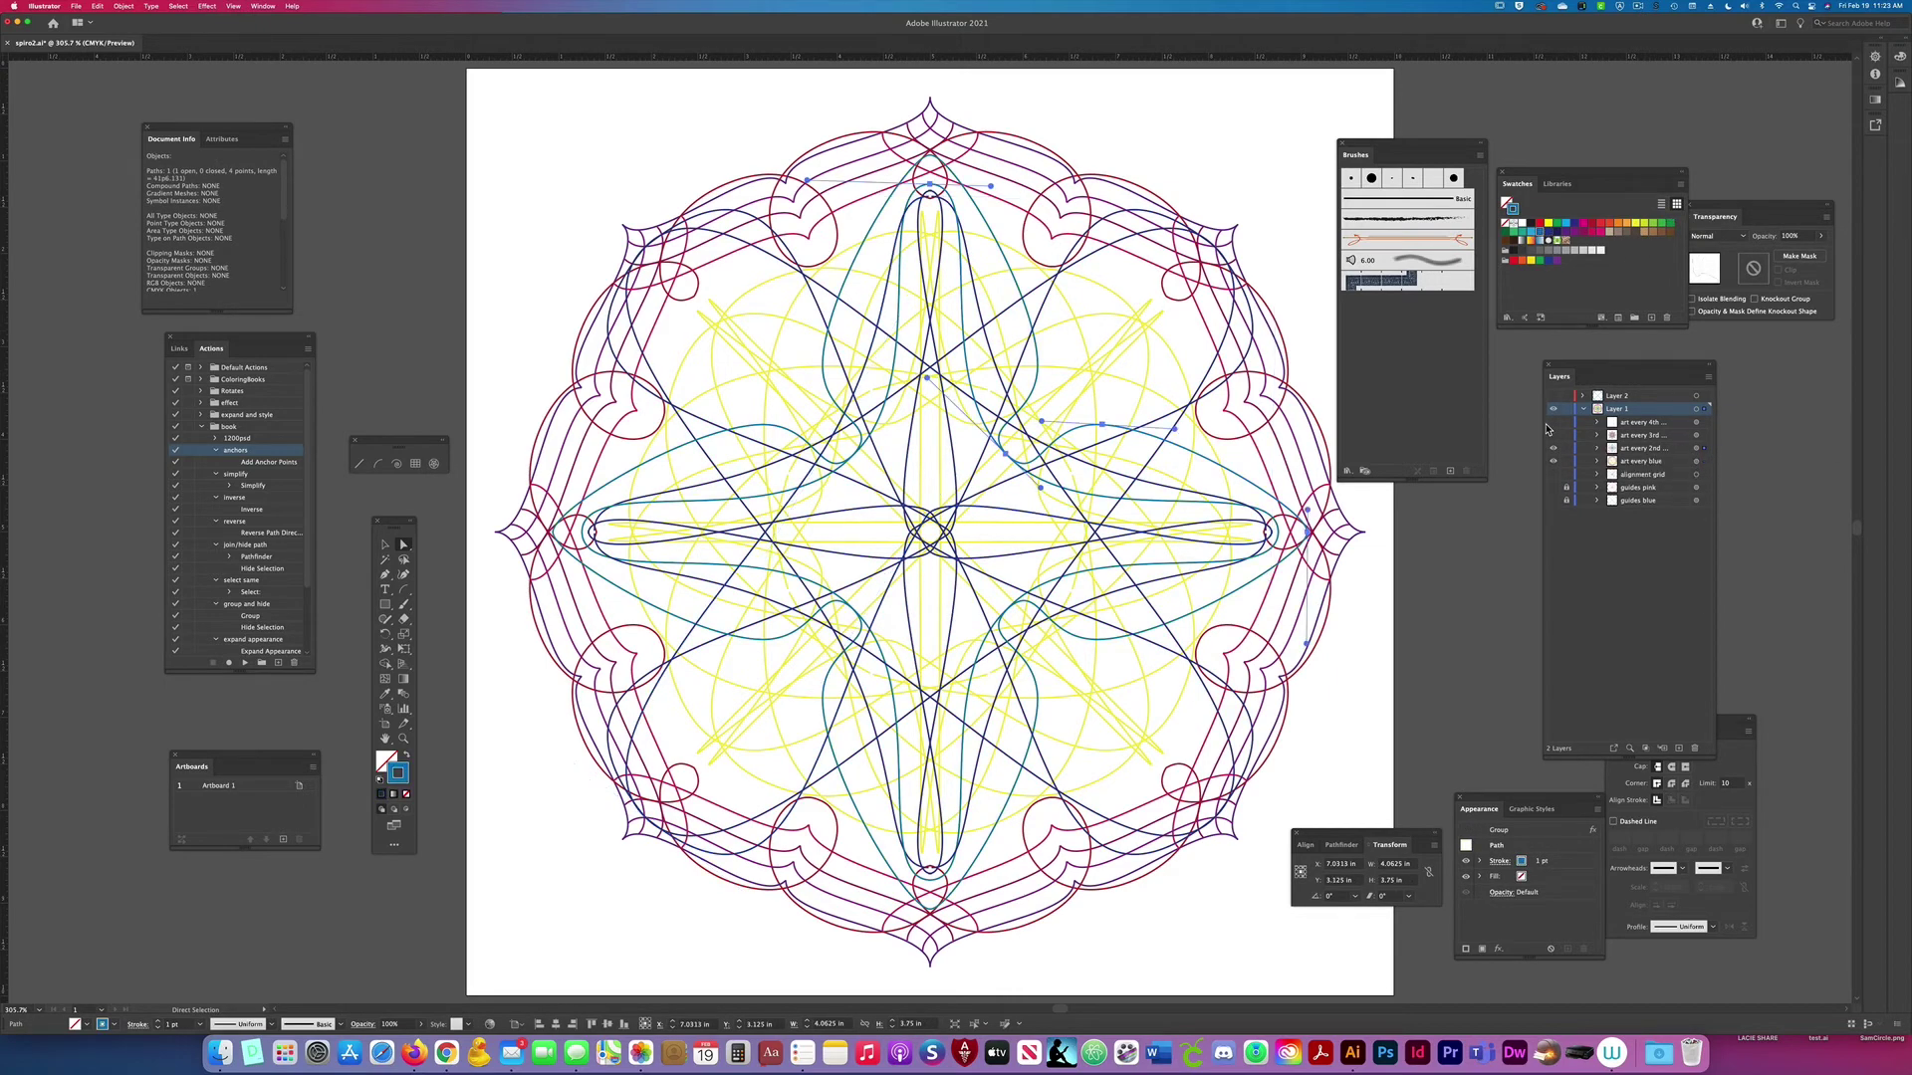
# Step: Show the art every 3rd group and change the stroke color of its first path
pyautogui.click(1553, 435)
pyautogui.click(1597, 435)
pyautogui.click(1703, 449)
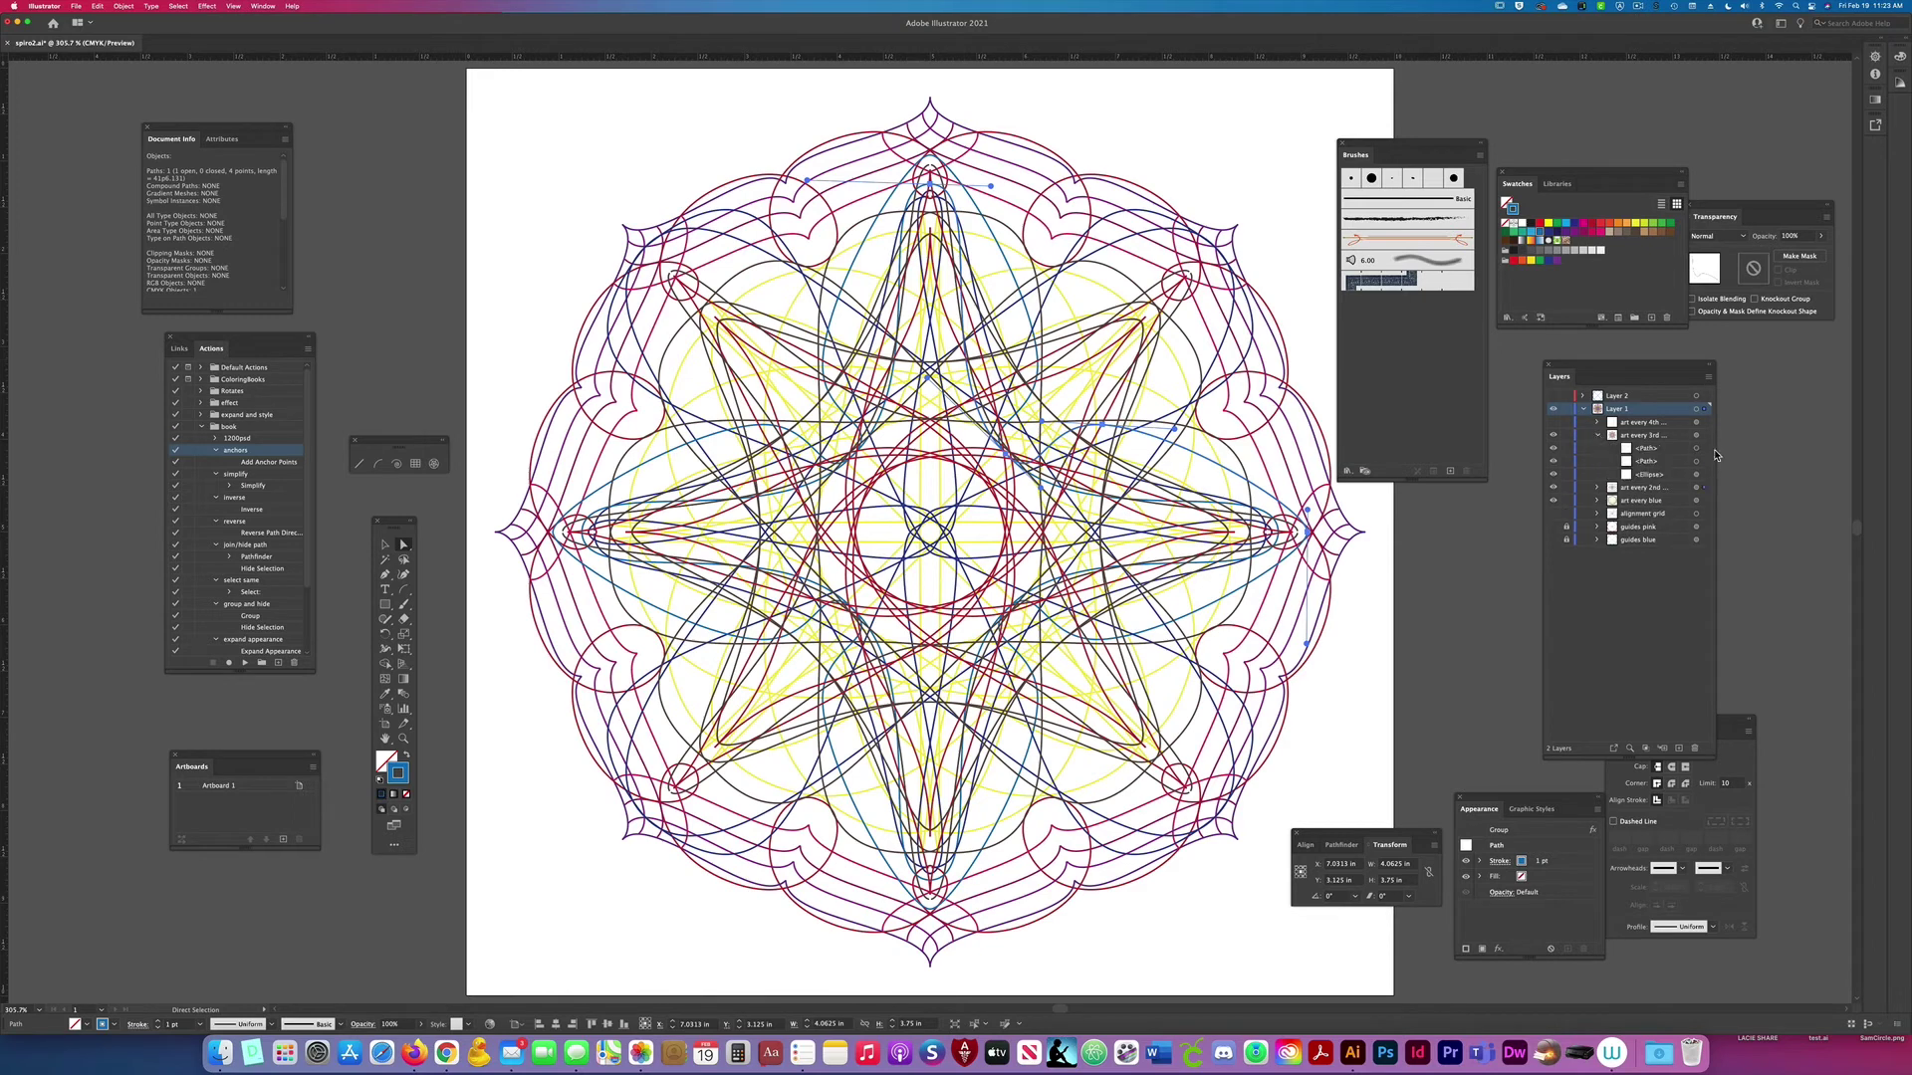
pyautogui.click(1628, 232)
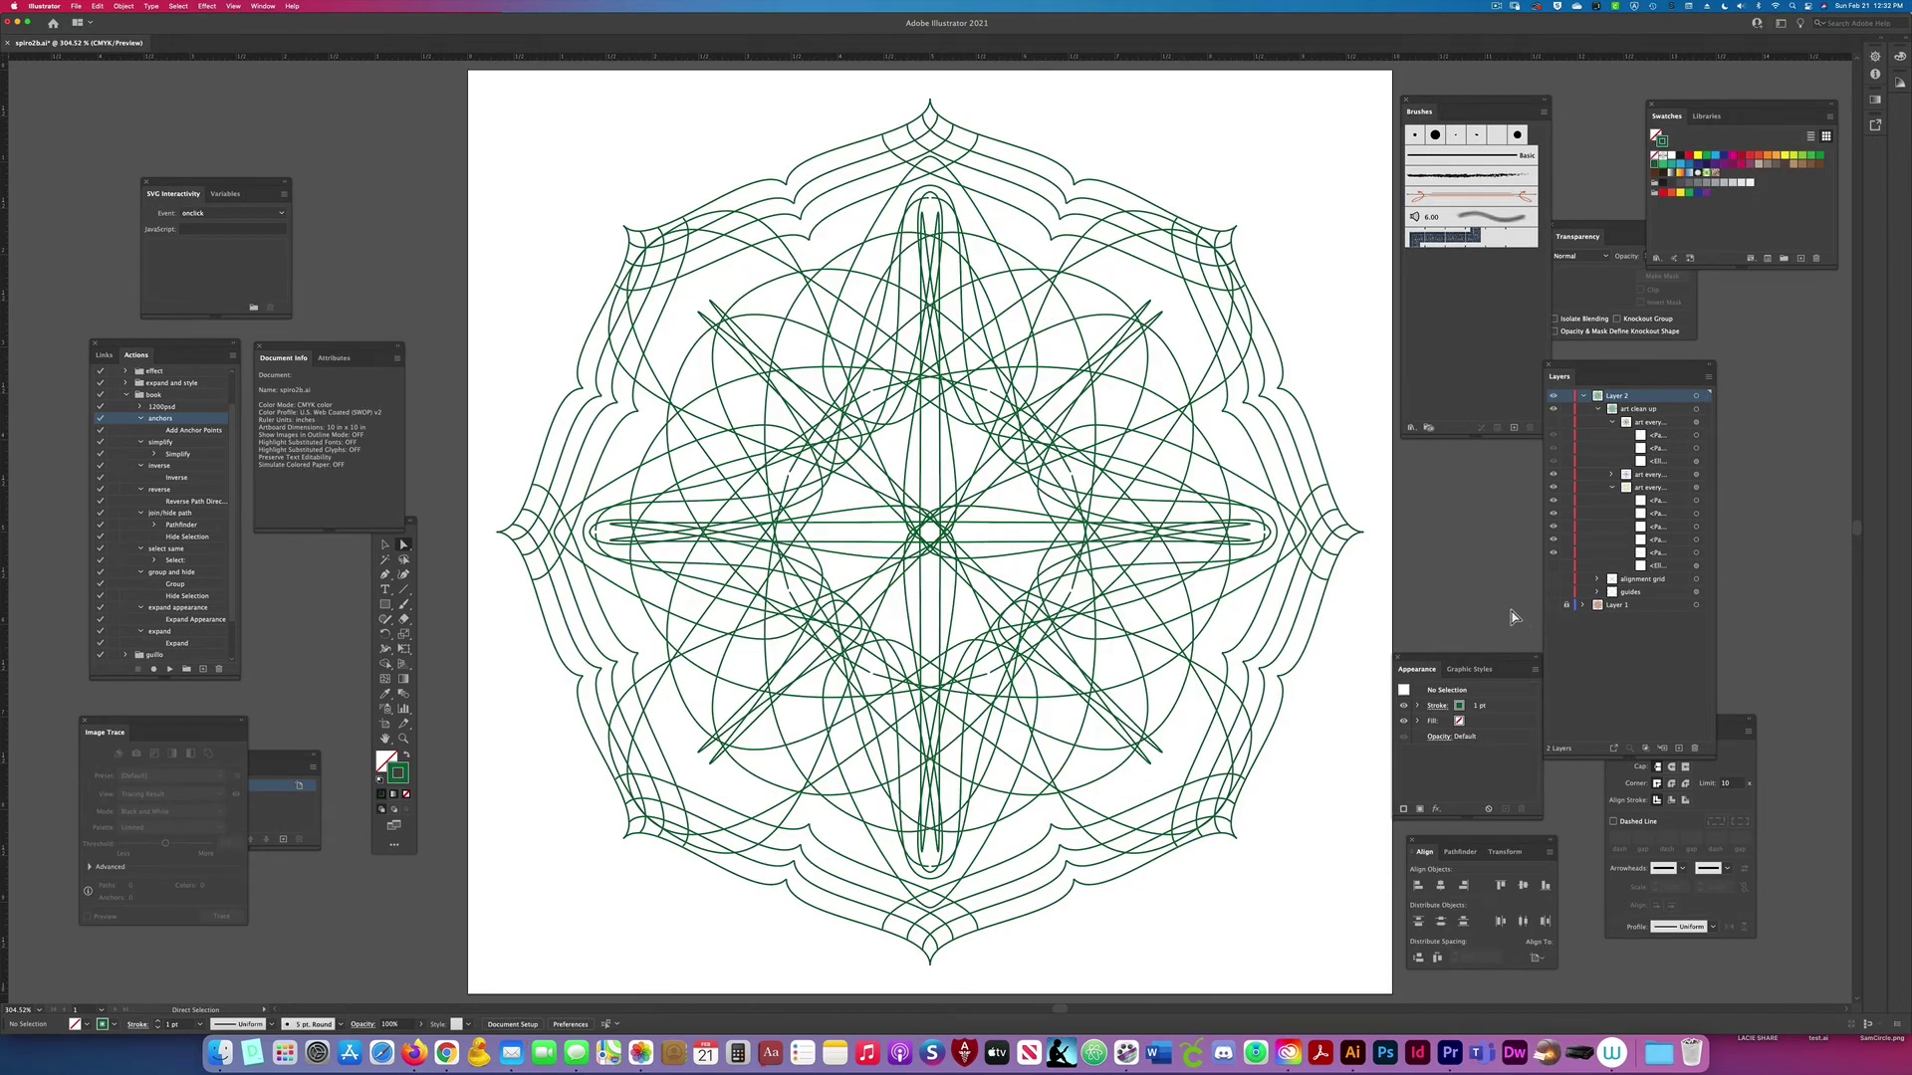
# Step: In the art clean up group, show the first art group, recolor its second path brown, and show the next art group
pyautogui.click(1553, 423)
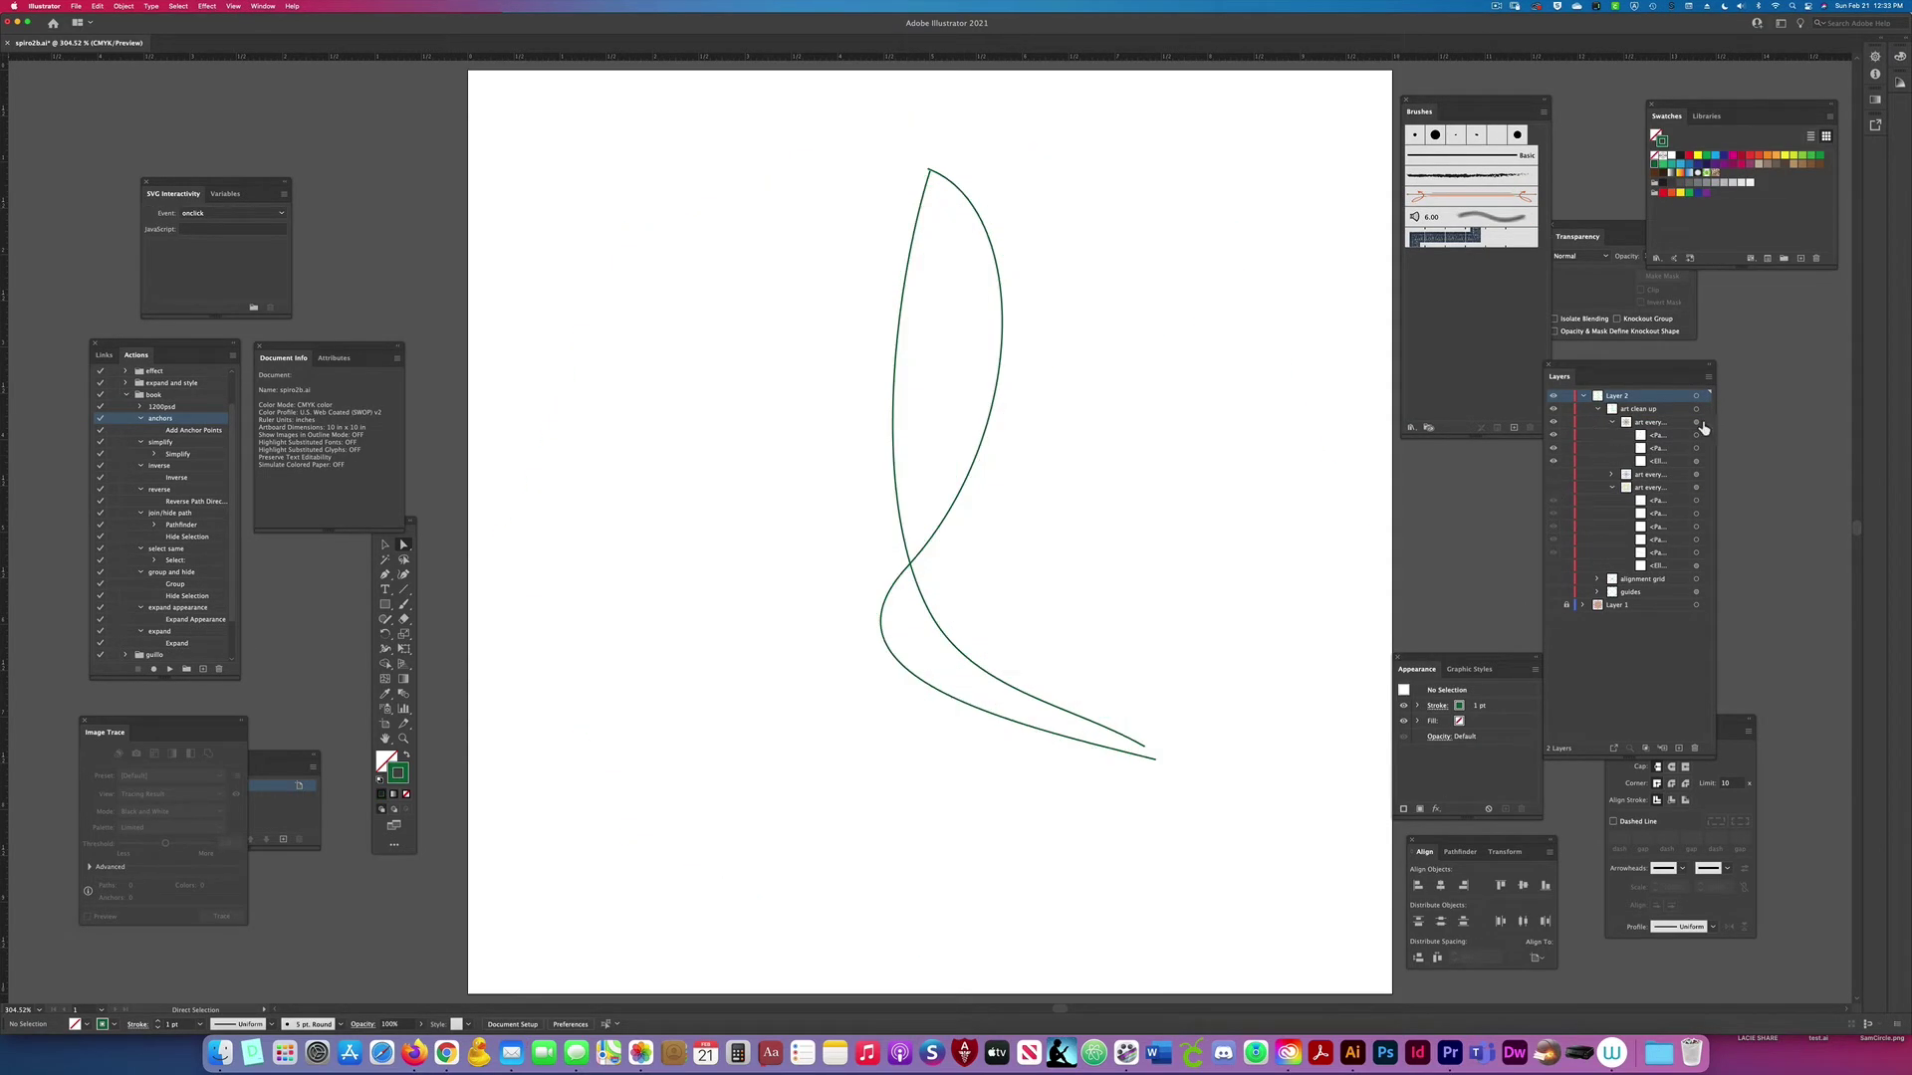
pyautogui.click(1610, 423)
pyautogui.click(1609, 423)
pyautogui.click(1703, 435)
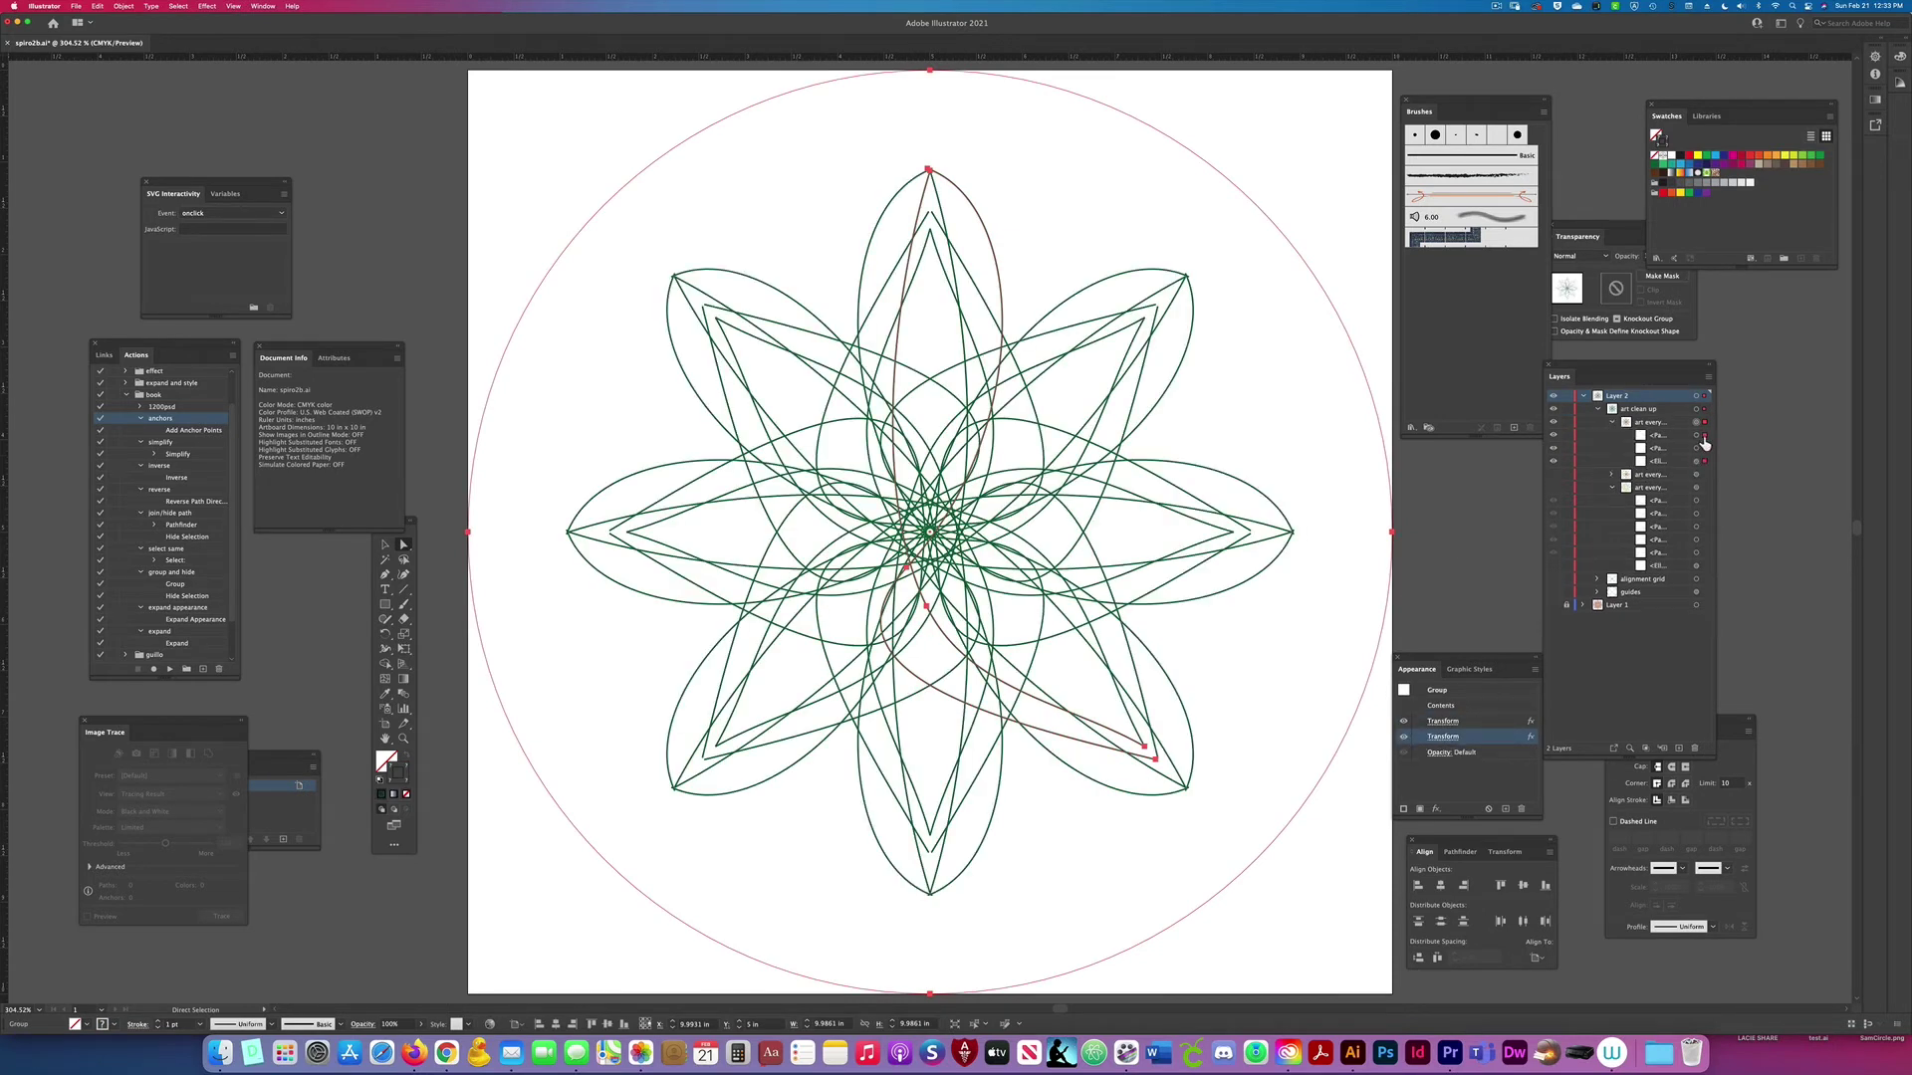
pyautogui.click(1801, 173)
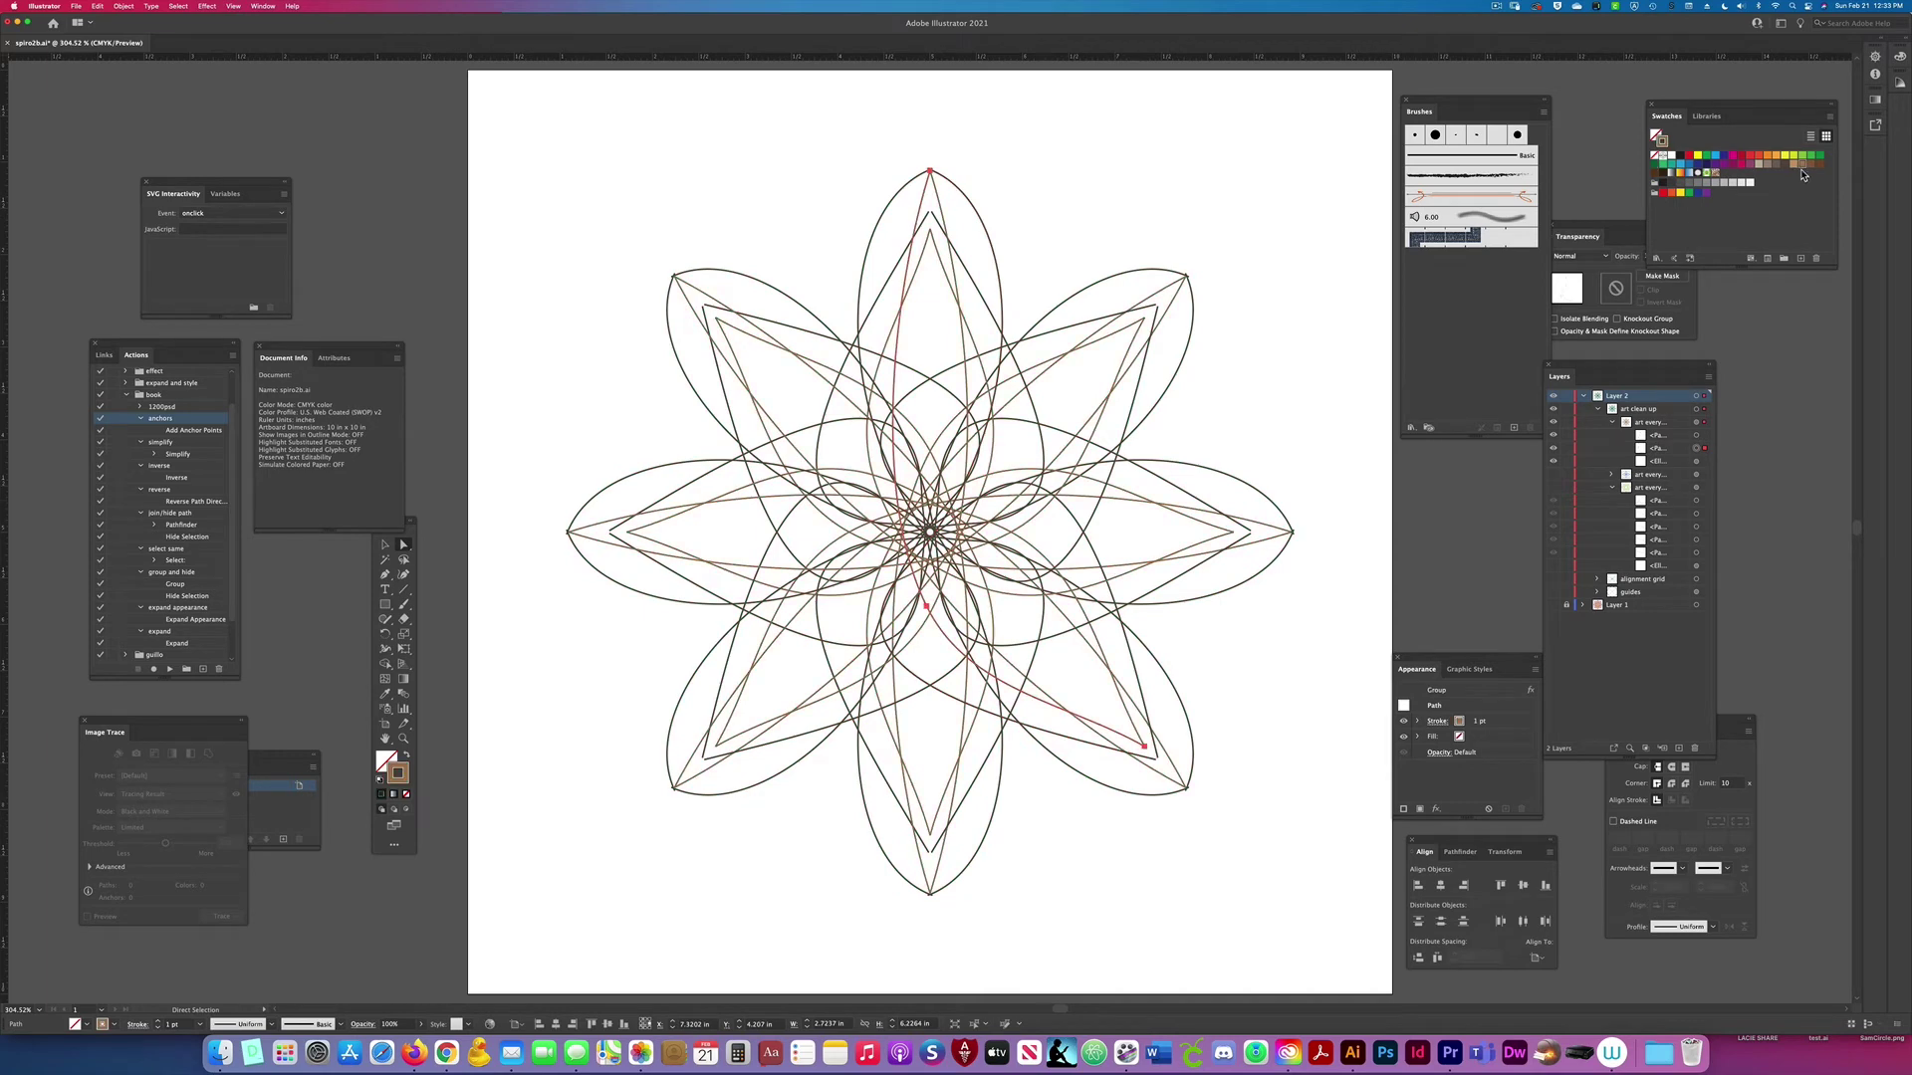
pyautogui.click(1554, 422)
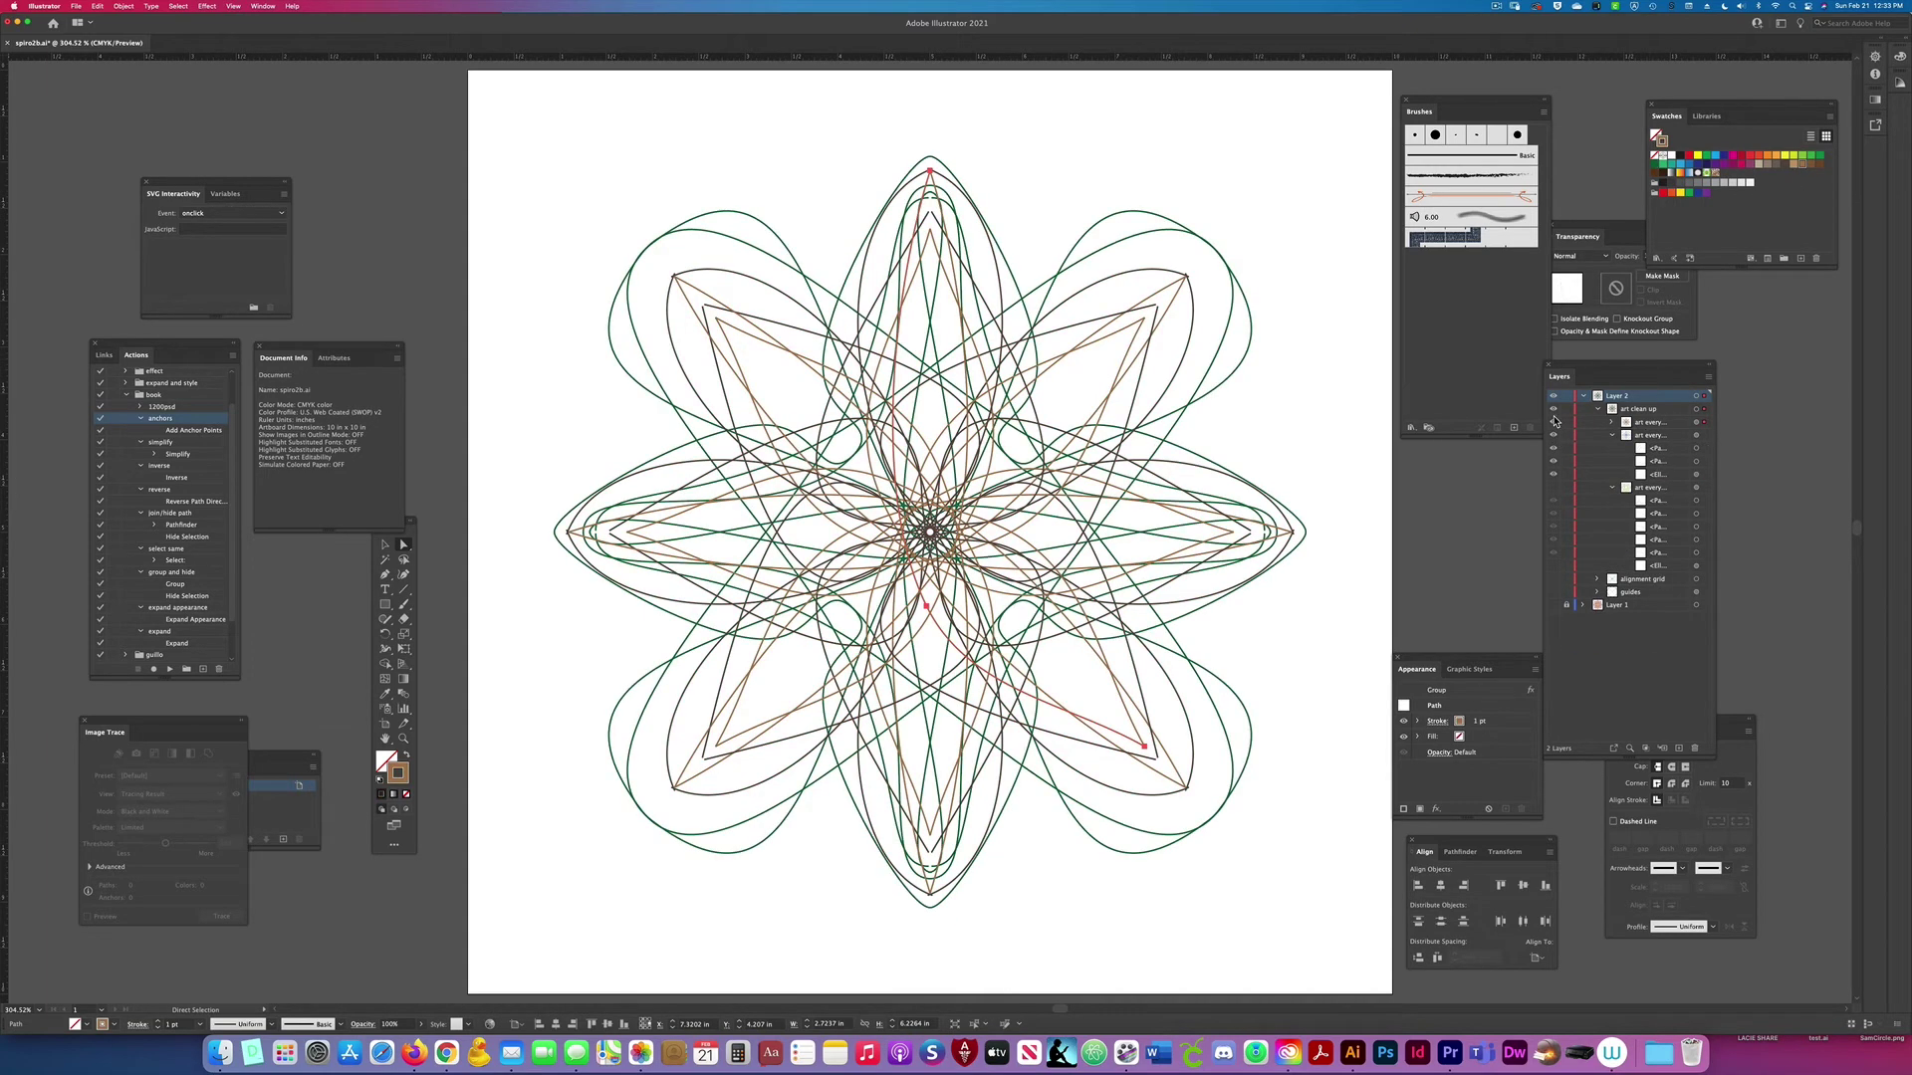
# Step: Hide the first art group, then recolor the second group's first path dark navy and its second path blue
pyautogui.click(1556, 411)
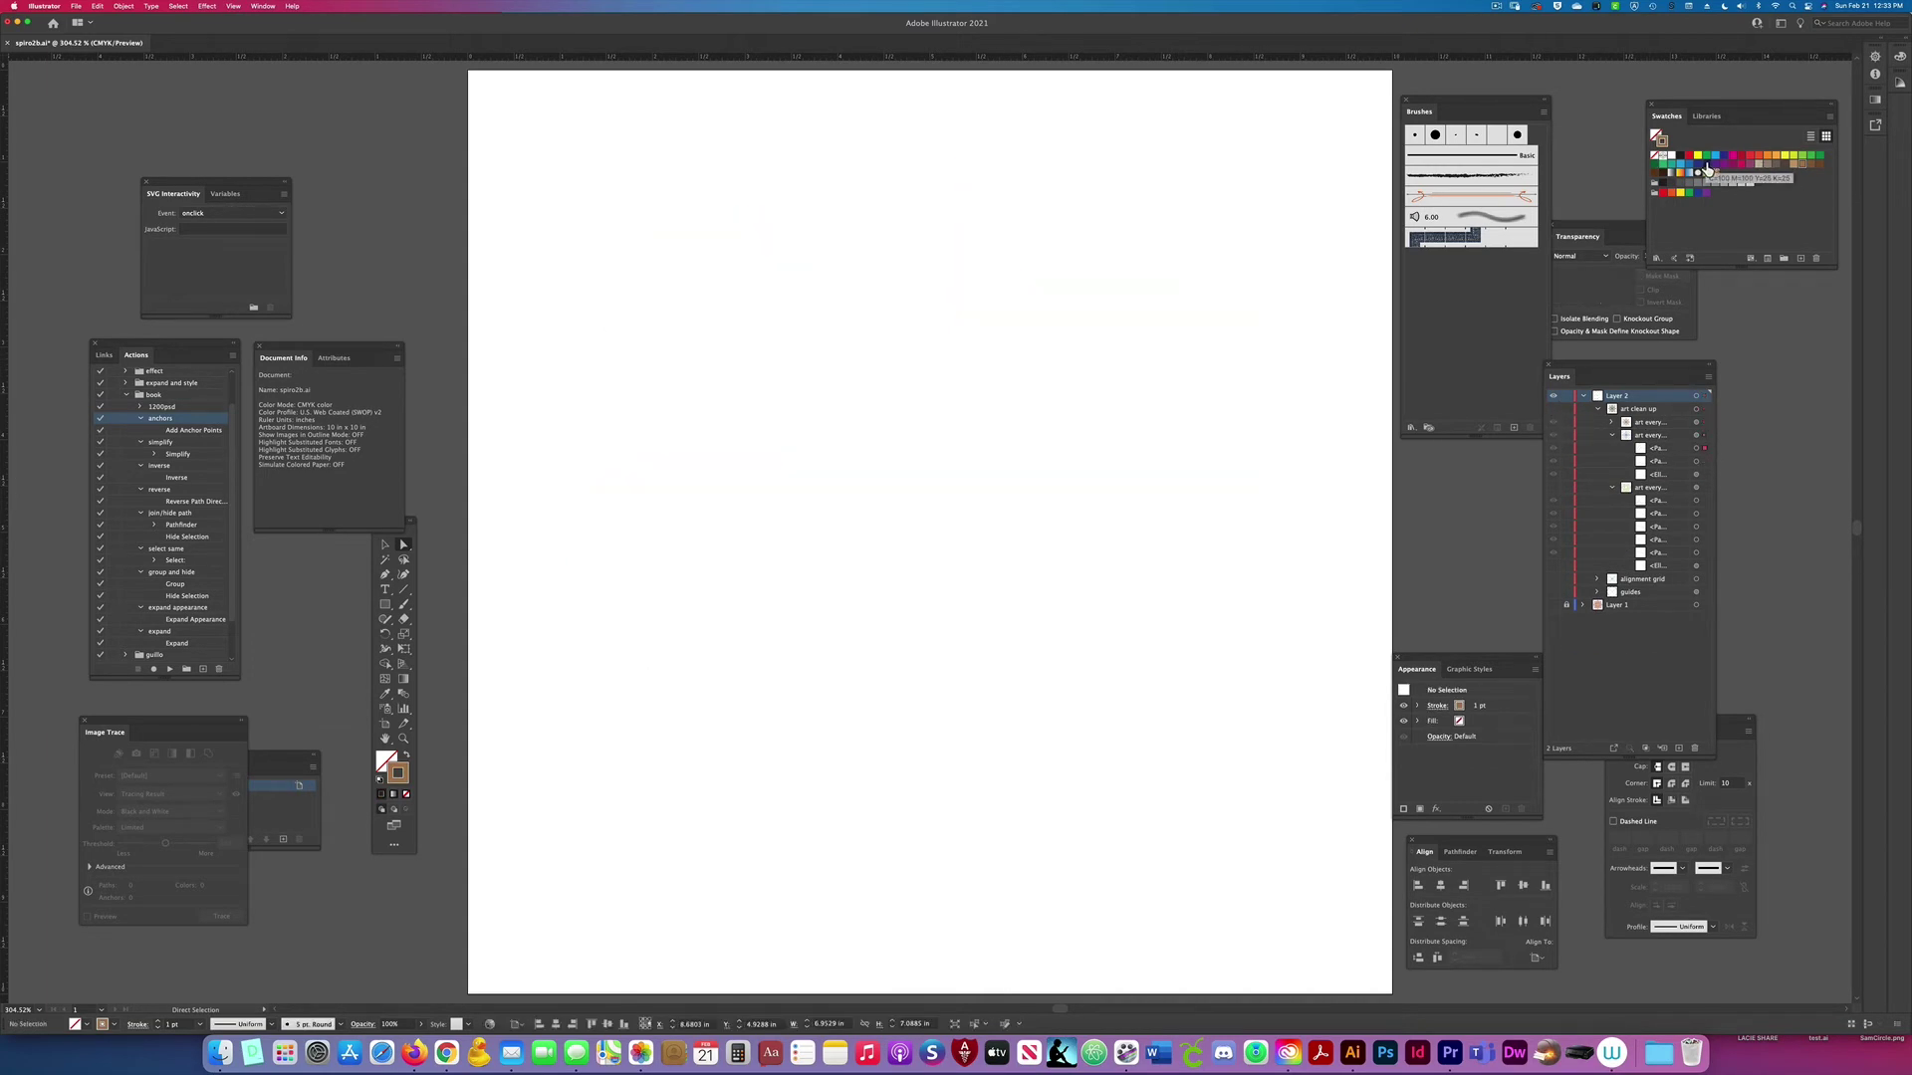
pyautogui.press('super+z')
pyautogui.click(1552, 422)
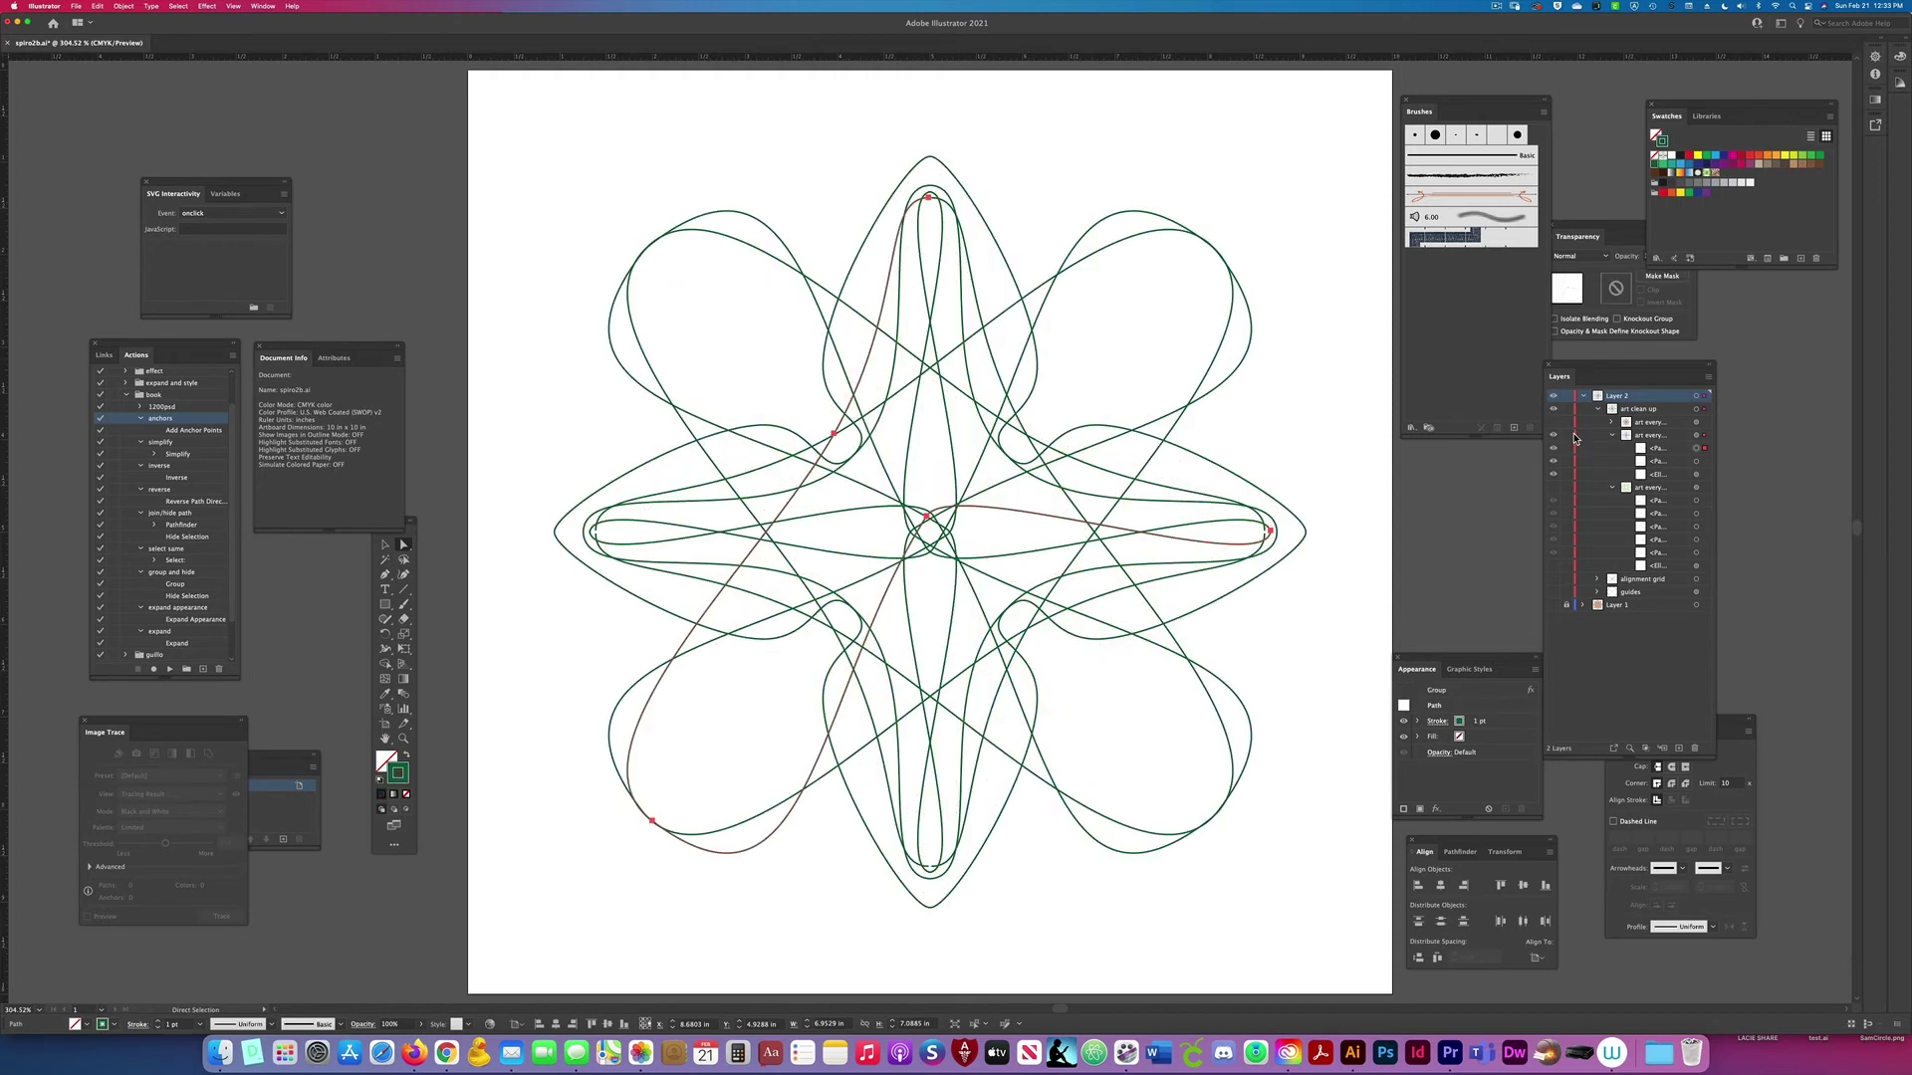
pyautogui.press('super+z')
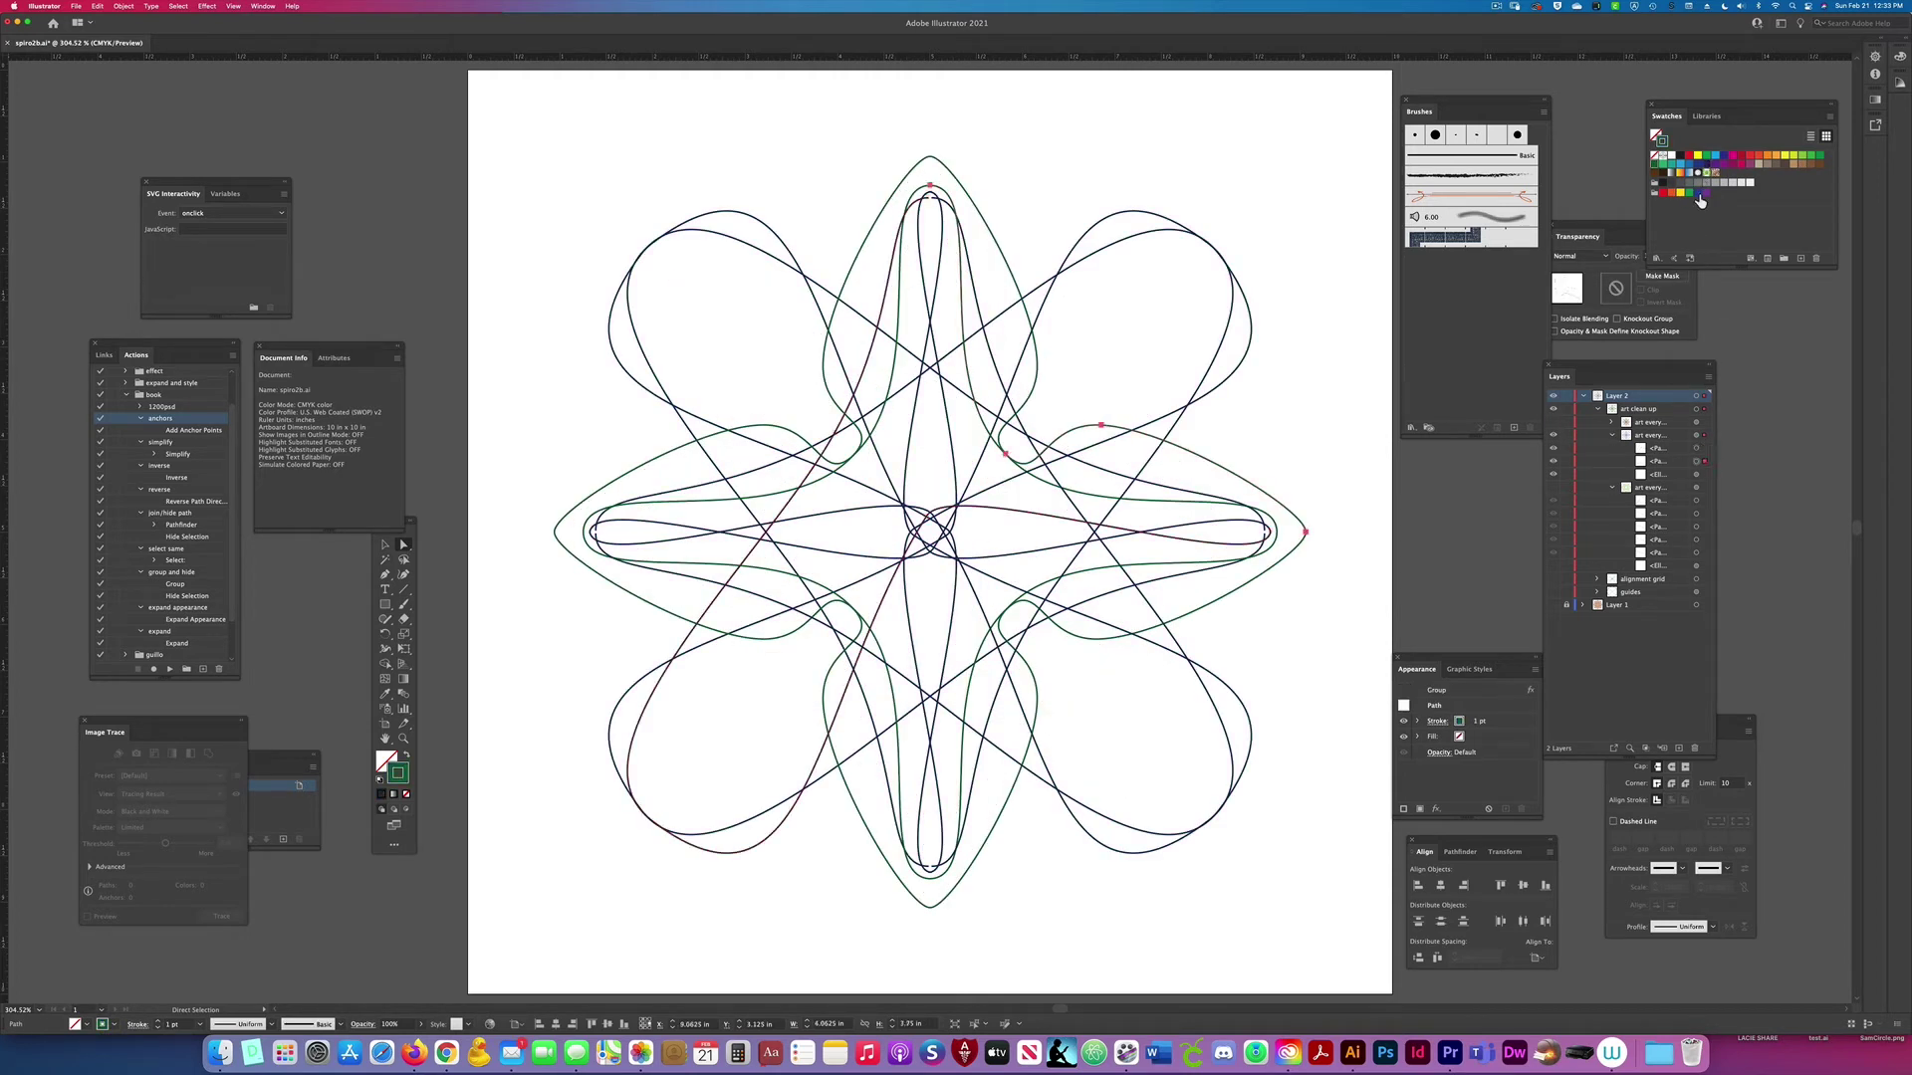
pyautogui.click(1688, 169)
# Step: Replace the second art group with the third in view, recoloring the third group's first path dark red and its second path red
pyautogui.click(1700, 449)
pyautogui.click(1613, 436)
pyautogui.click(1553, 435)
pyautogui.click(1553, 449)
pyautogui.click(1699, 461)
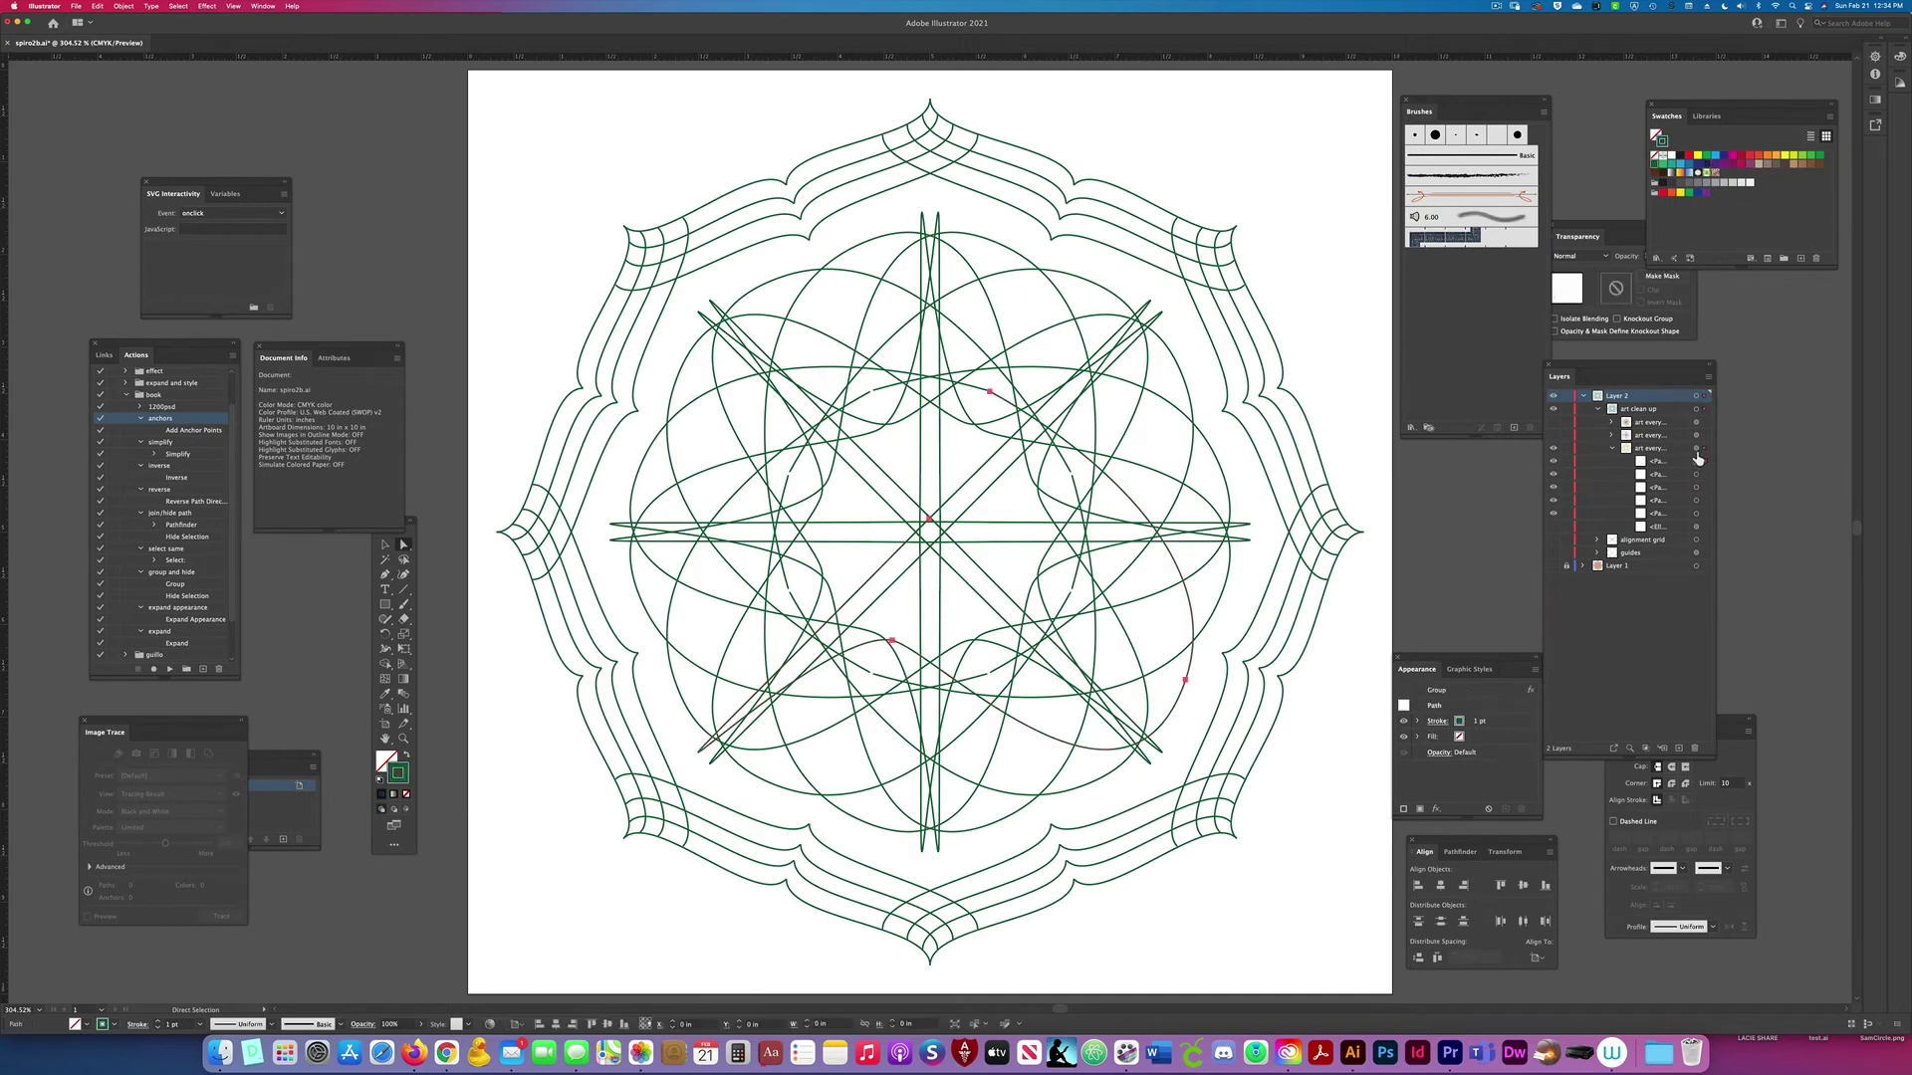
pyautogui.click(1752, 163)
pyautogui.click(1750, 156)
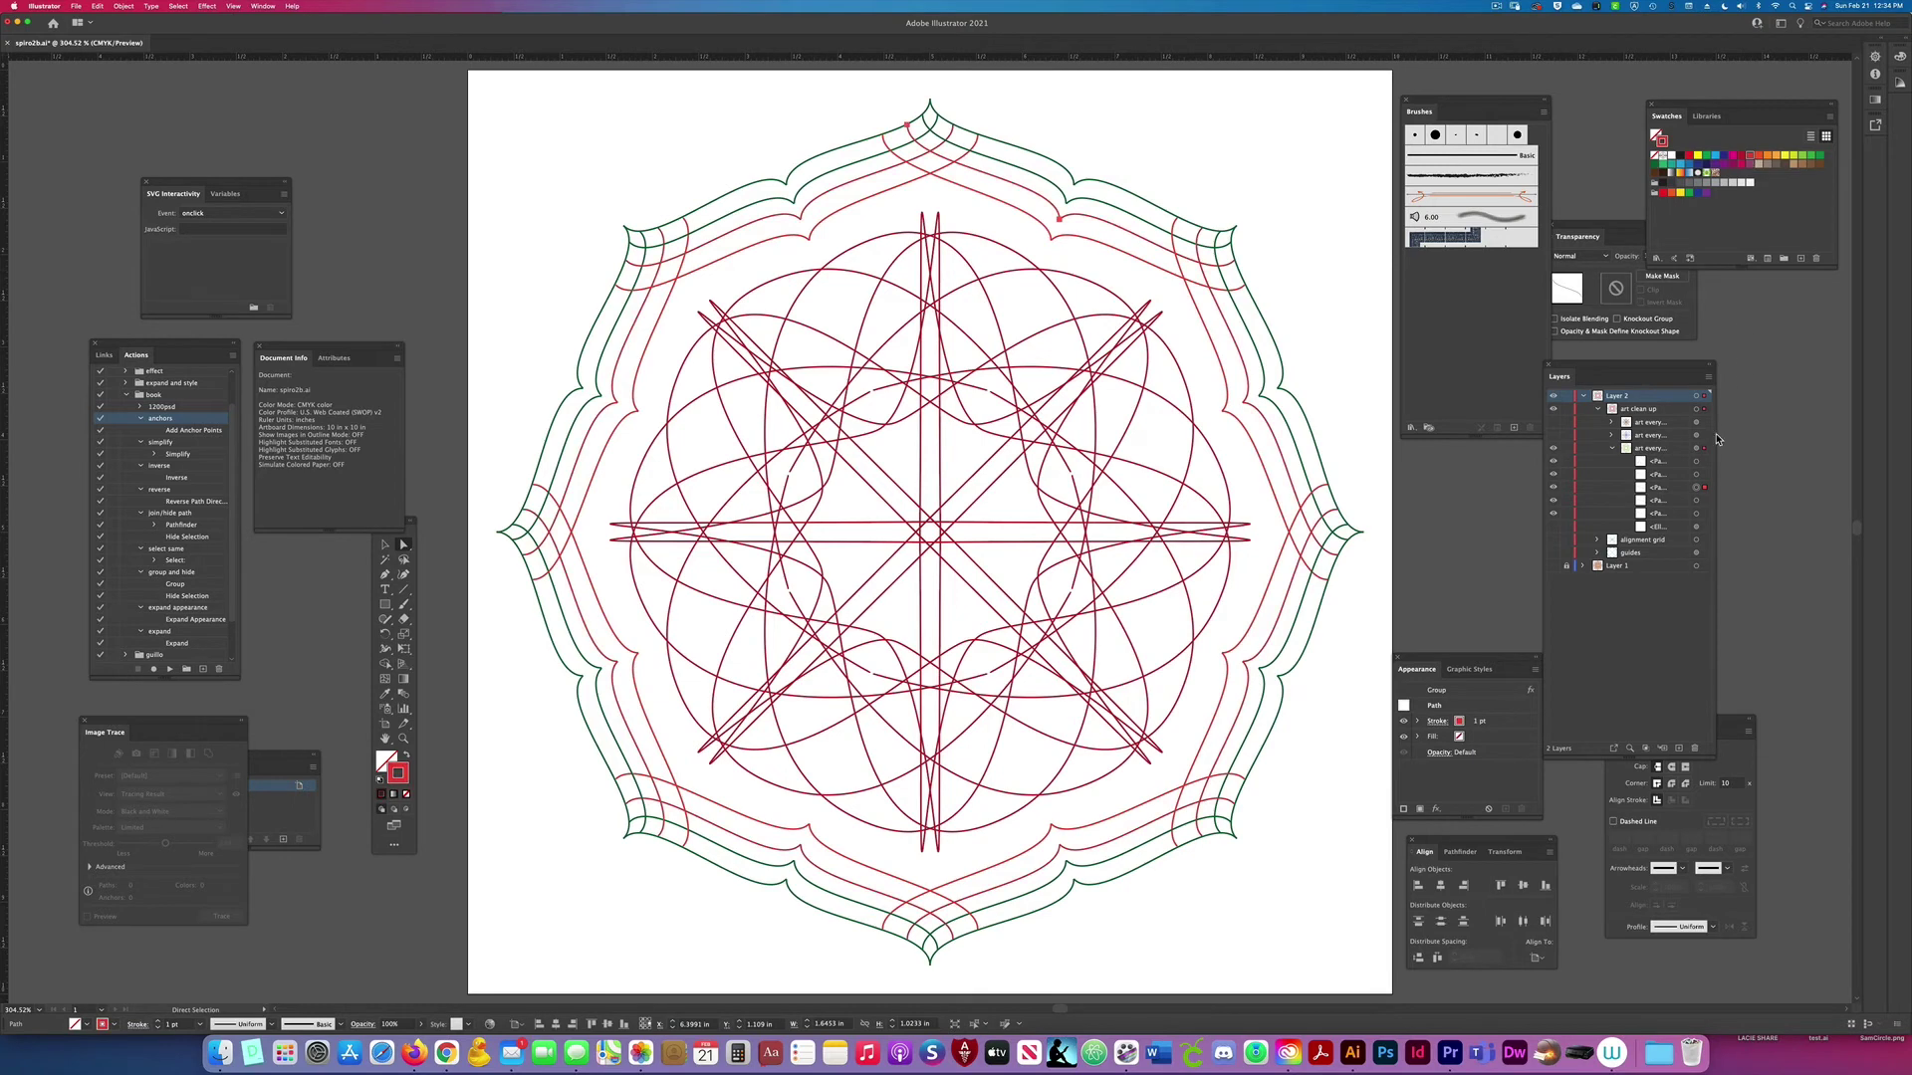
# Step: Recolor the third path of the third art group orange
pyautogui.click(890, 143)
pyautogui.moveTo(1062, 376); pyautogui.dragTo(1062, 918)
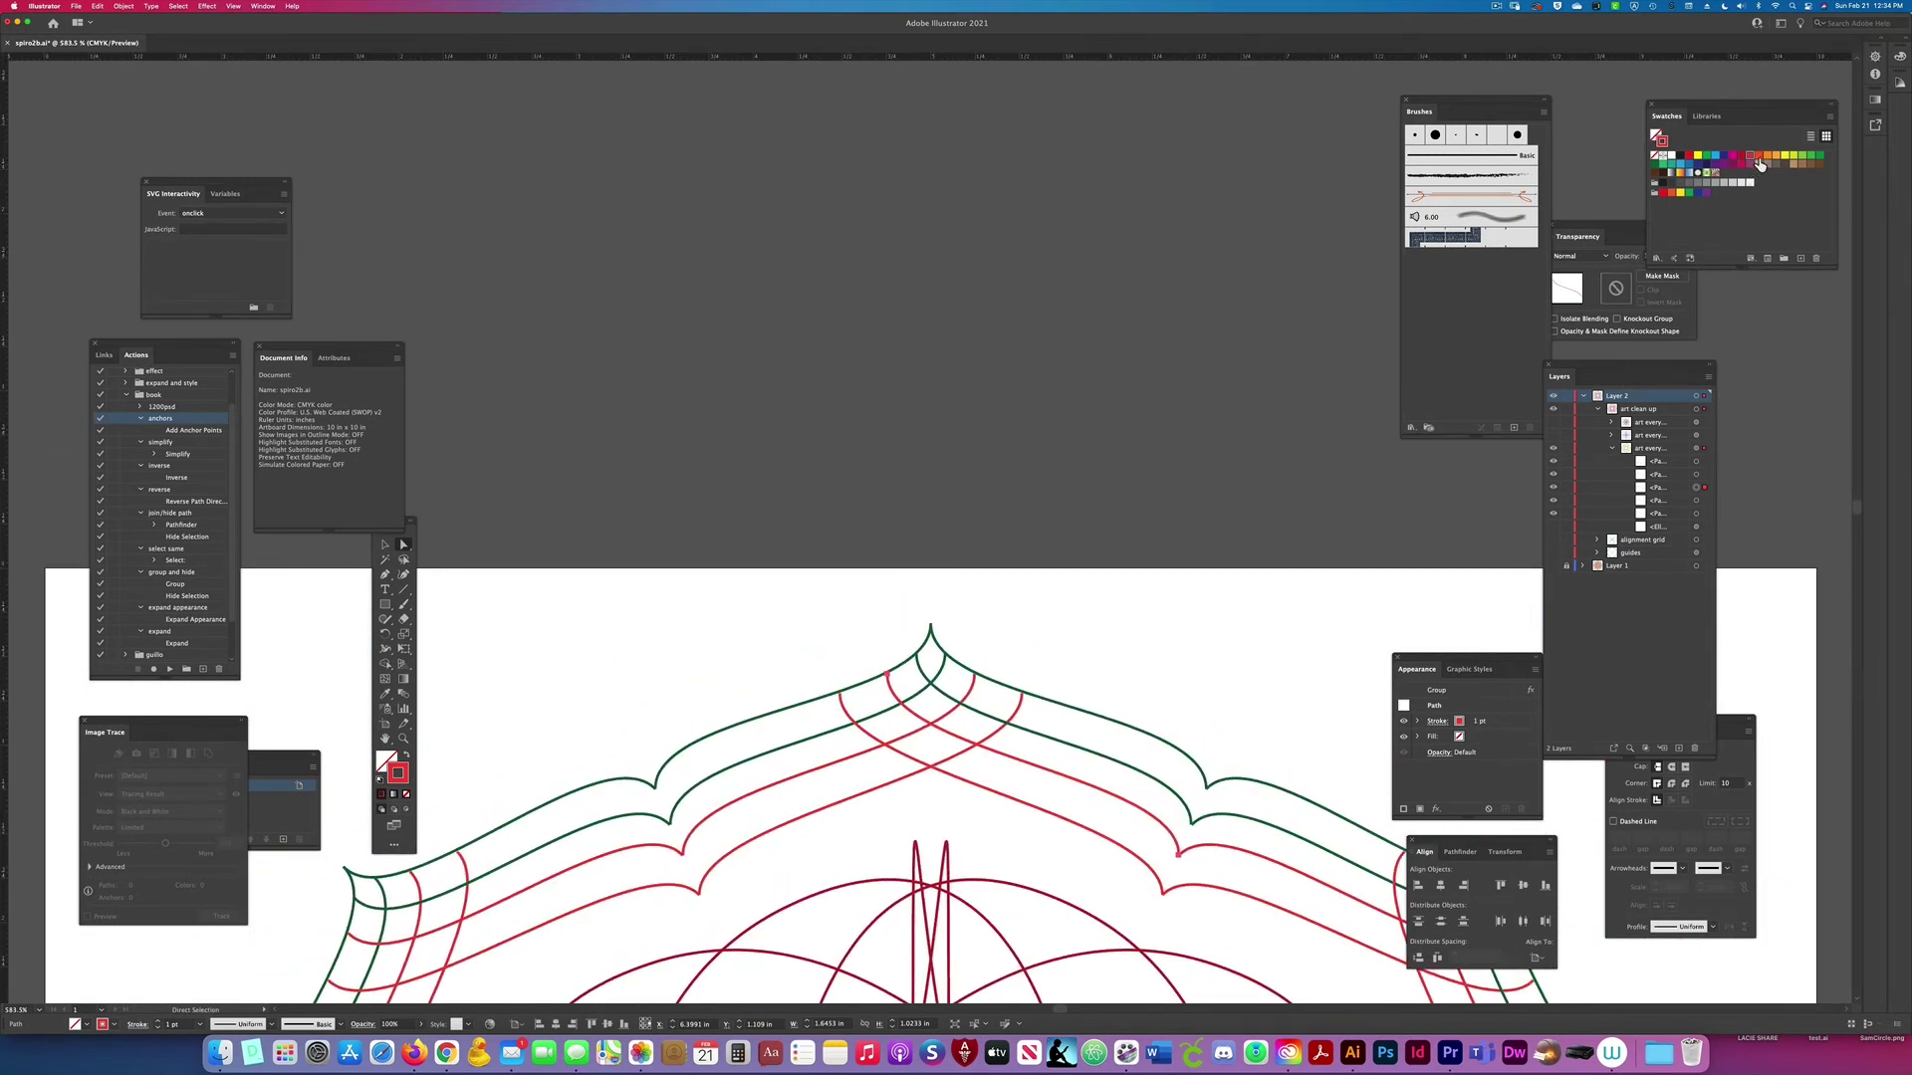
pyautogui.click(1286, 636)
pyautogui.click(1098, 798)
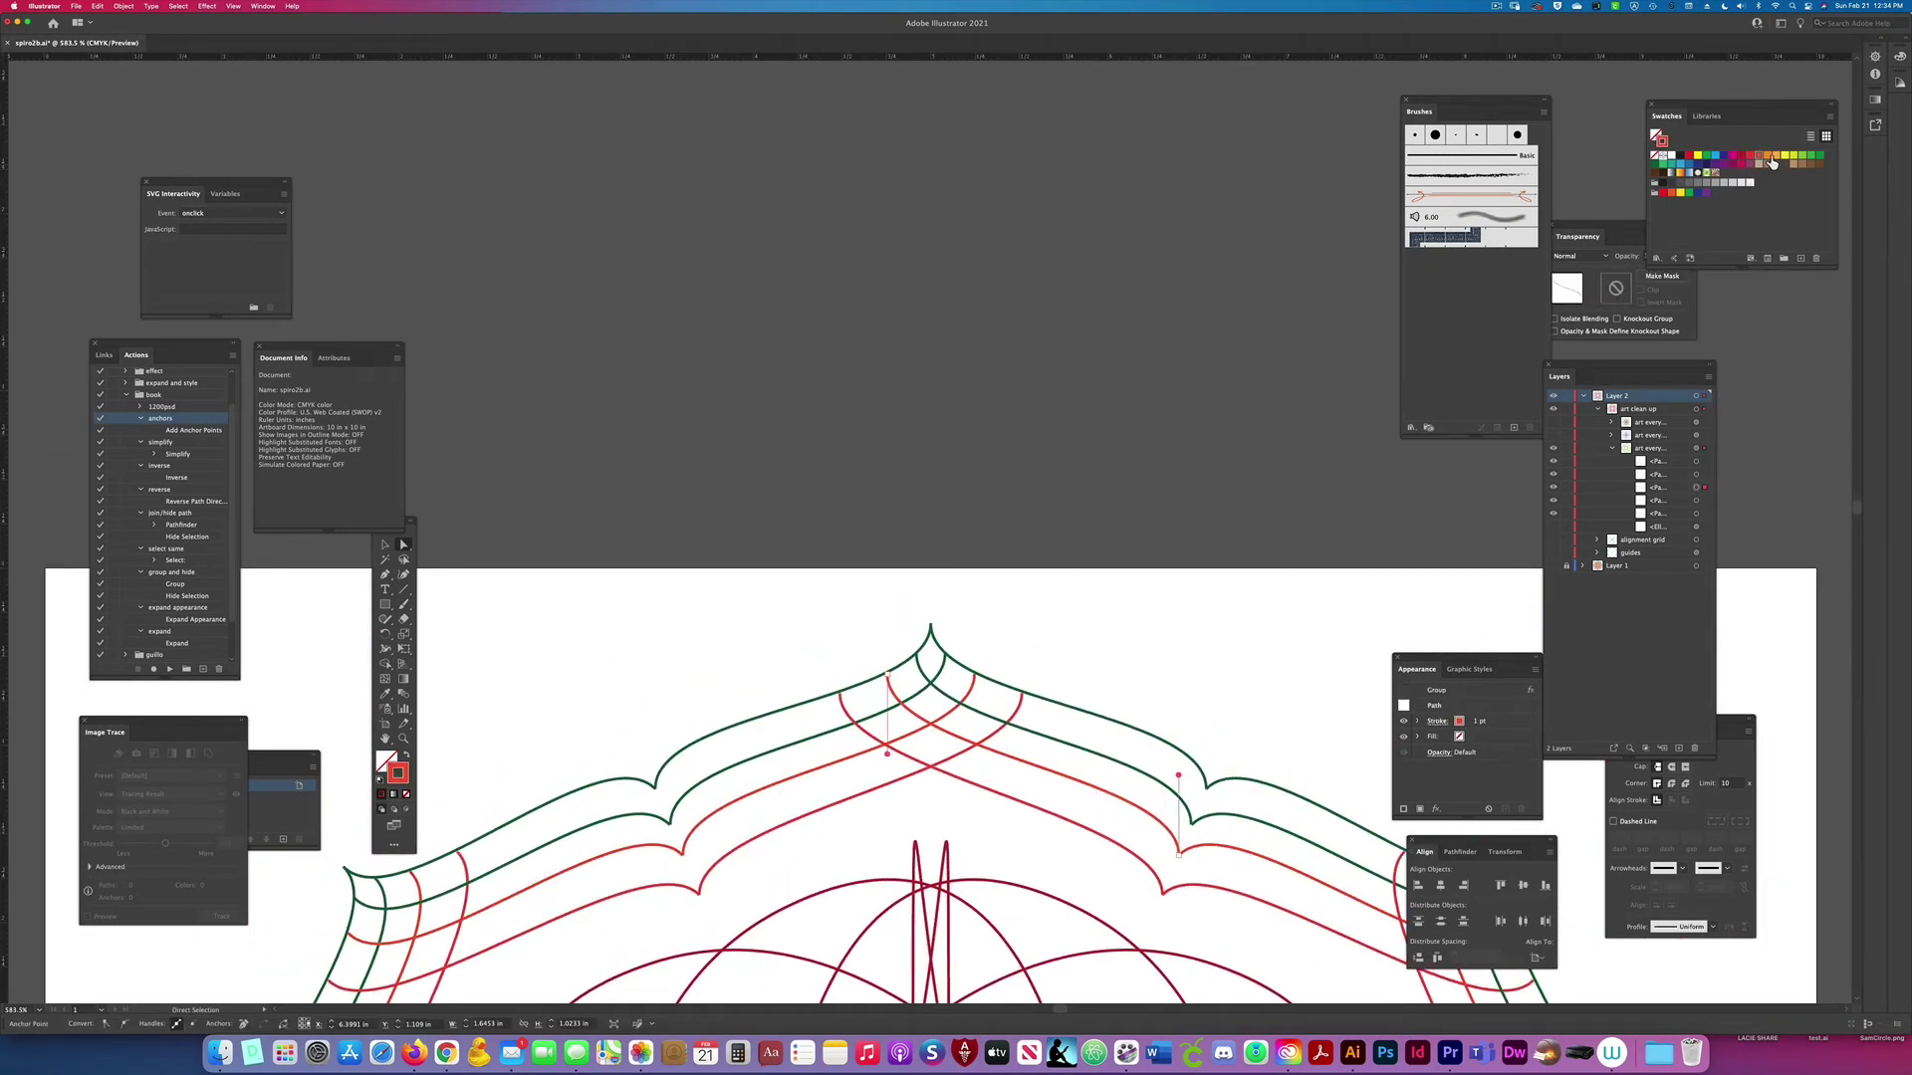
pyautogui.click(1772, 156)
# Step: Recolor the fourth path of the third art group yellow and the outermost path green
pyautogui.click(1704, 475)
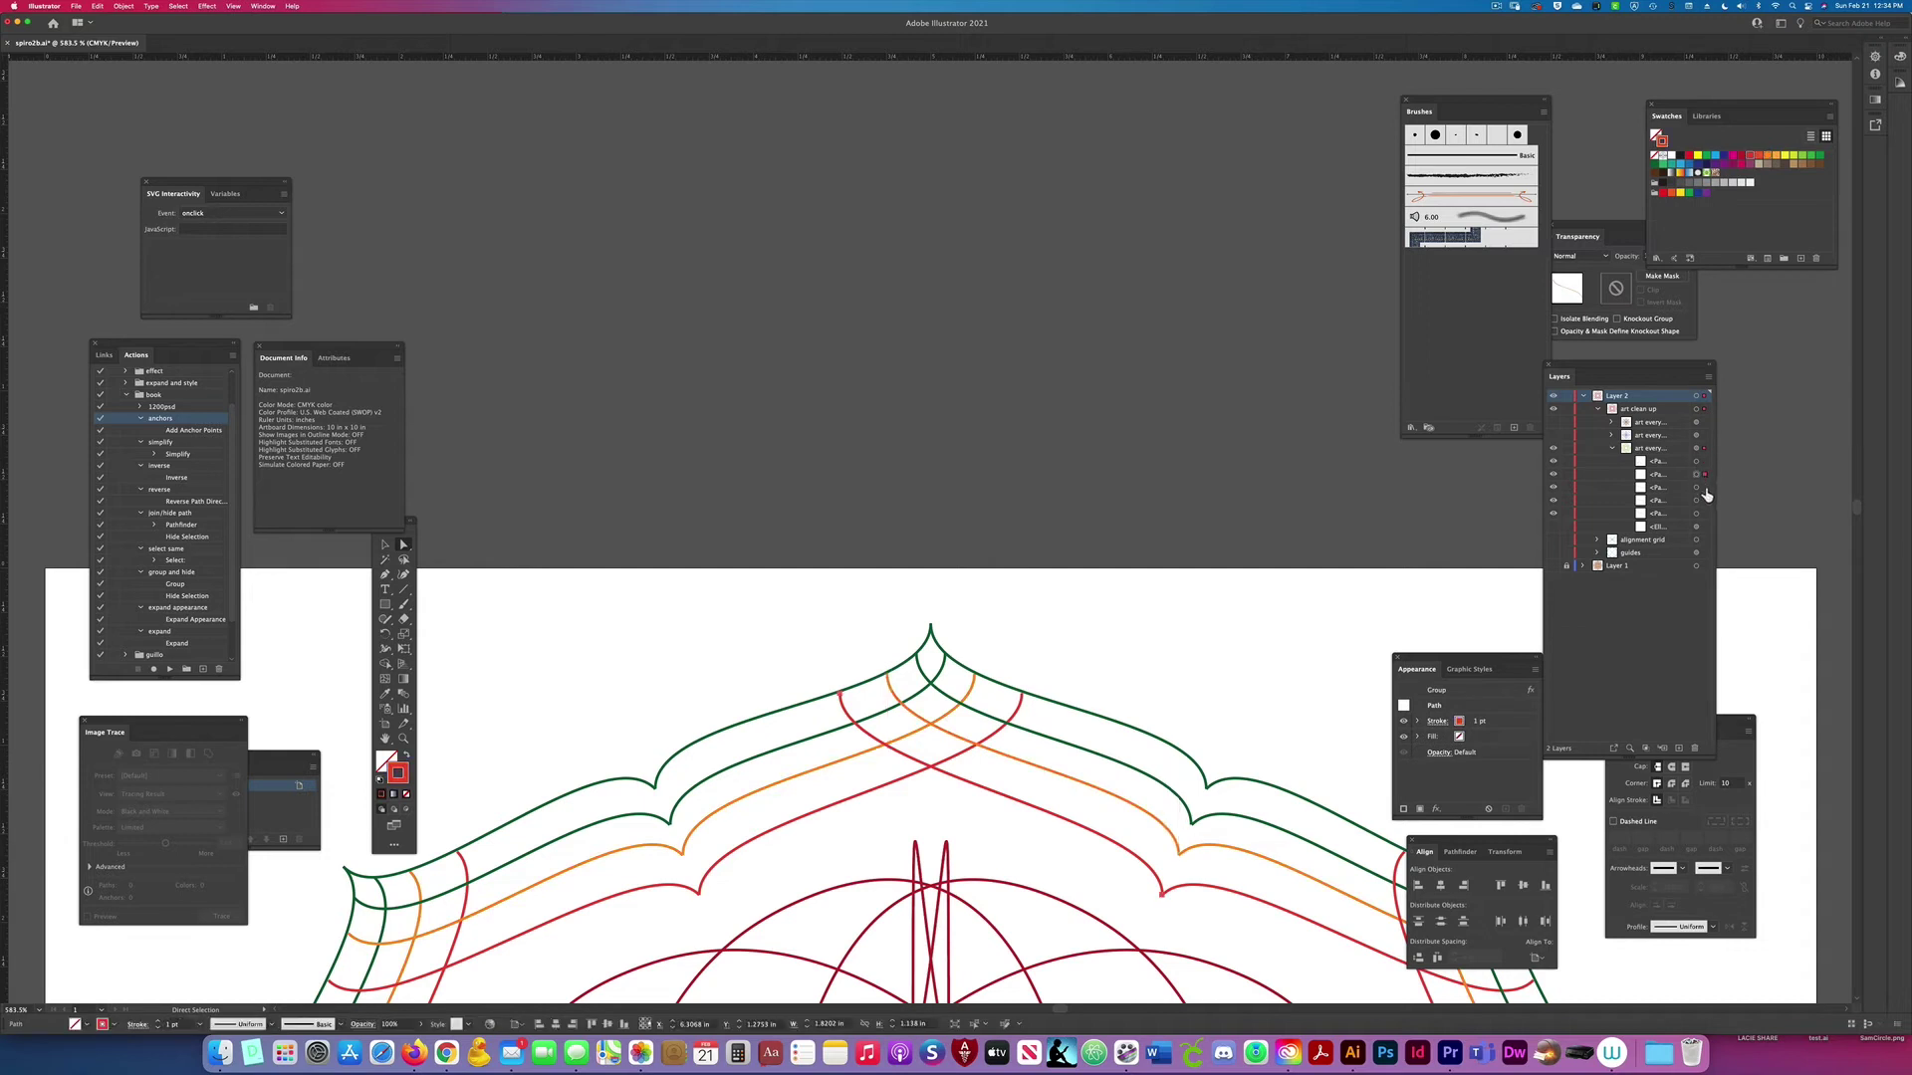
pyautogui.click(1704, 501)
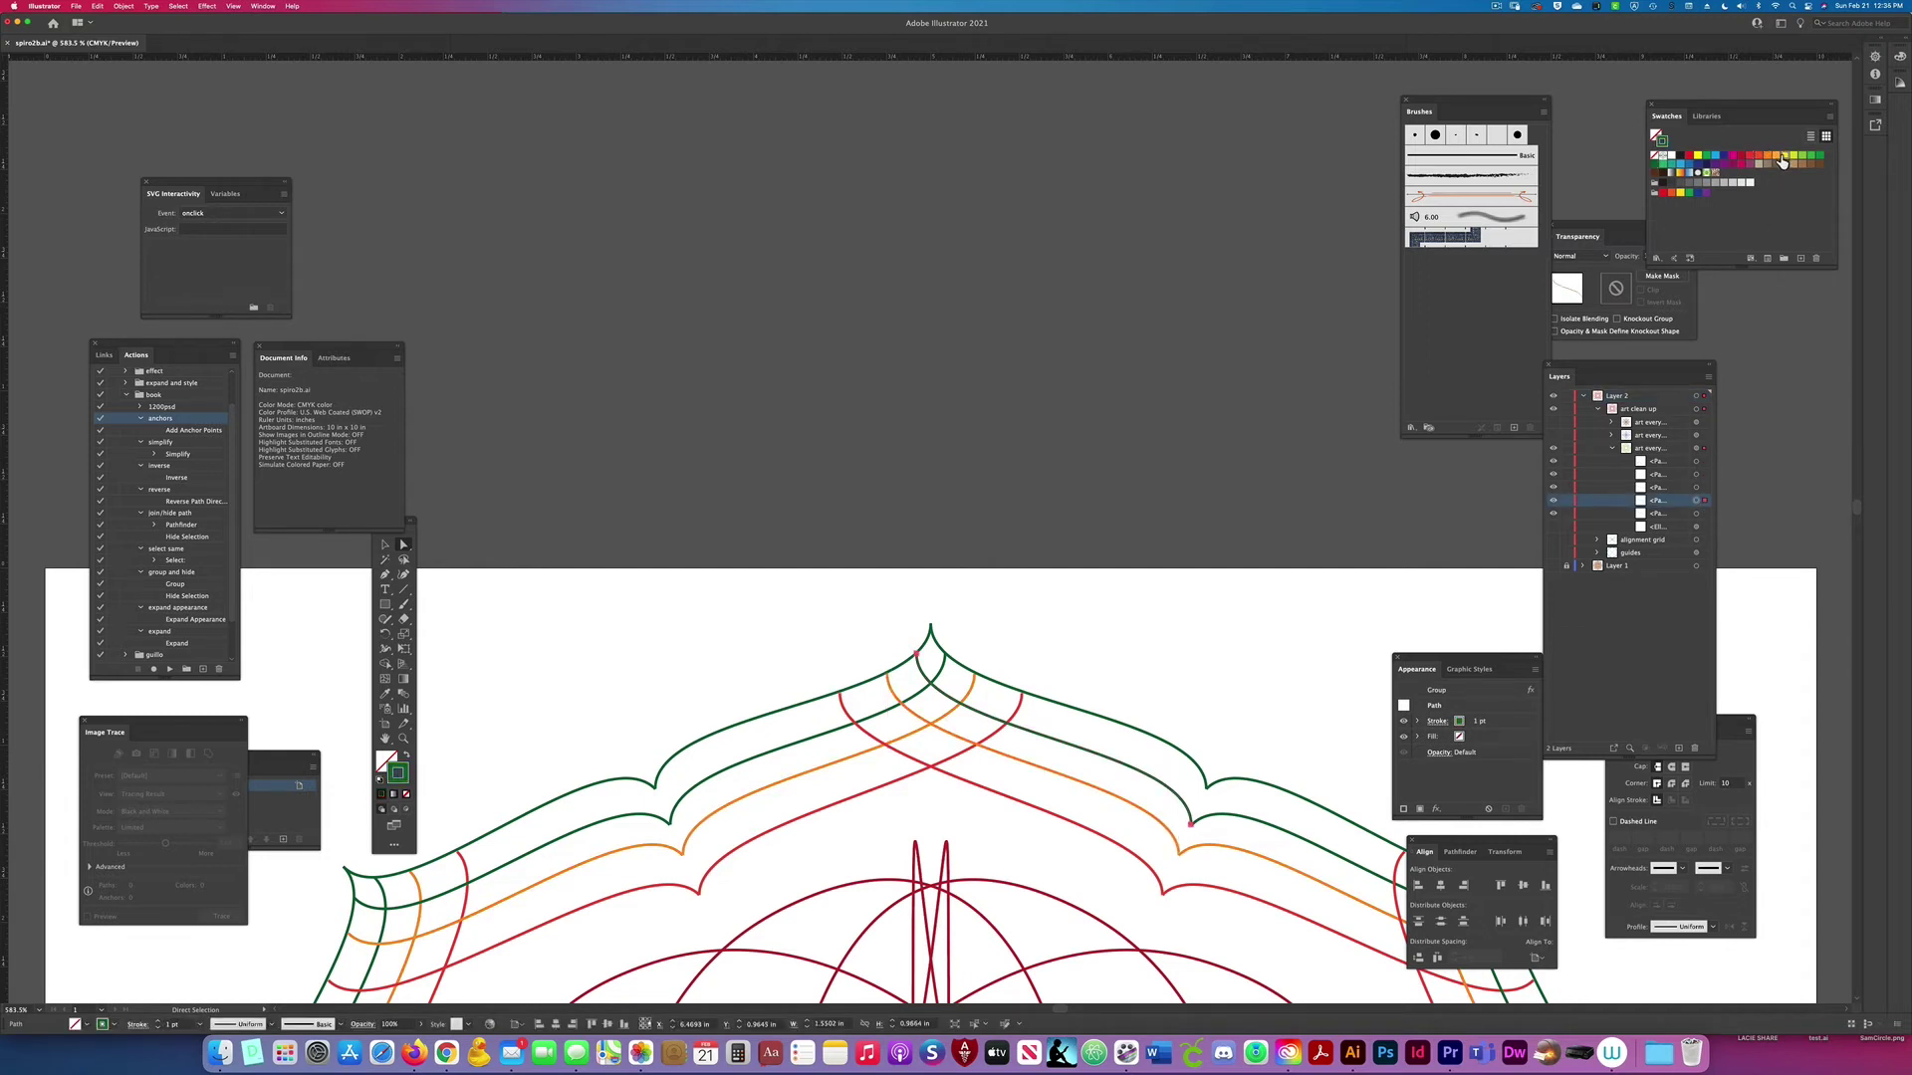
pyautogui.click(1781, 162)
pyautogui.click(1704, 513)
pyautogui.click(1812, 162)
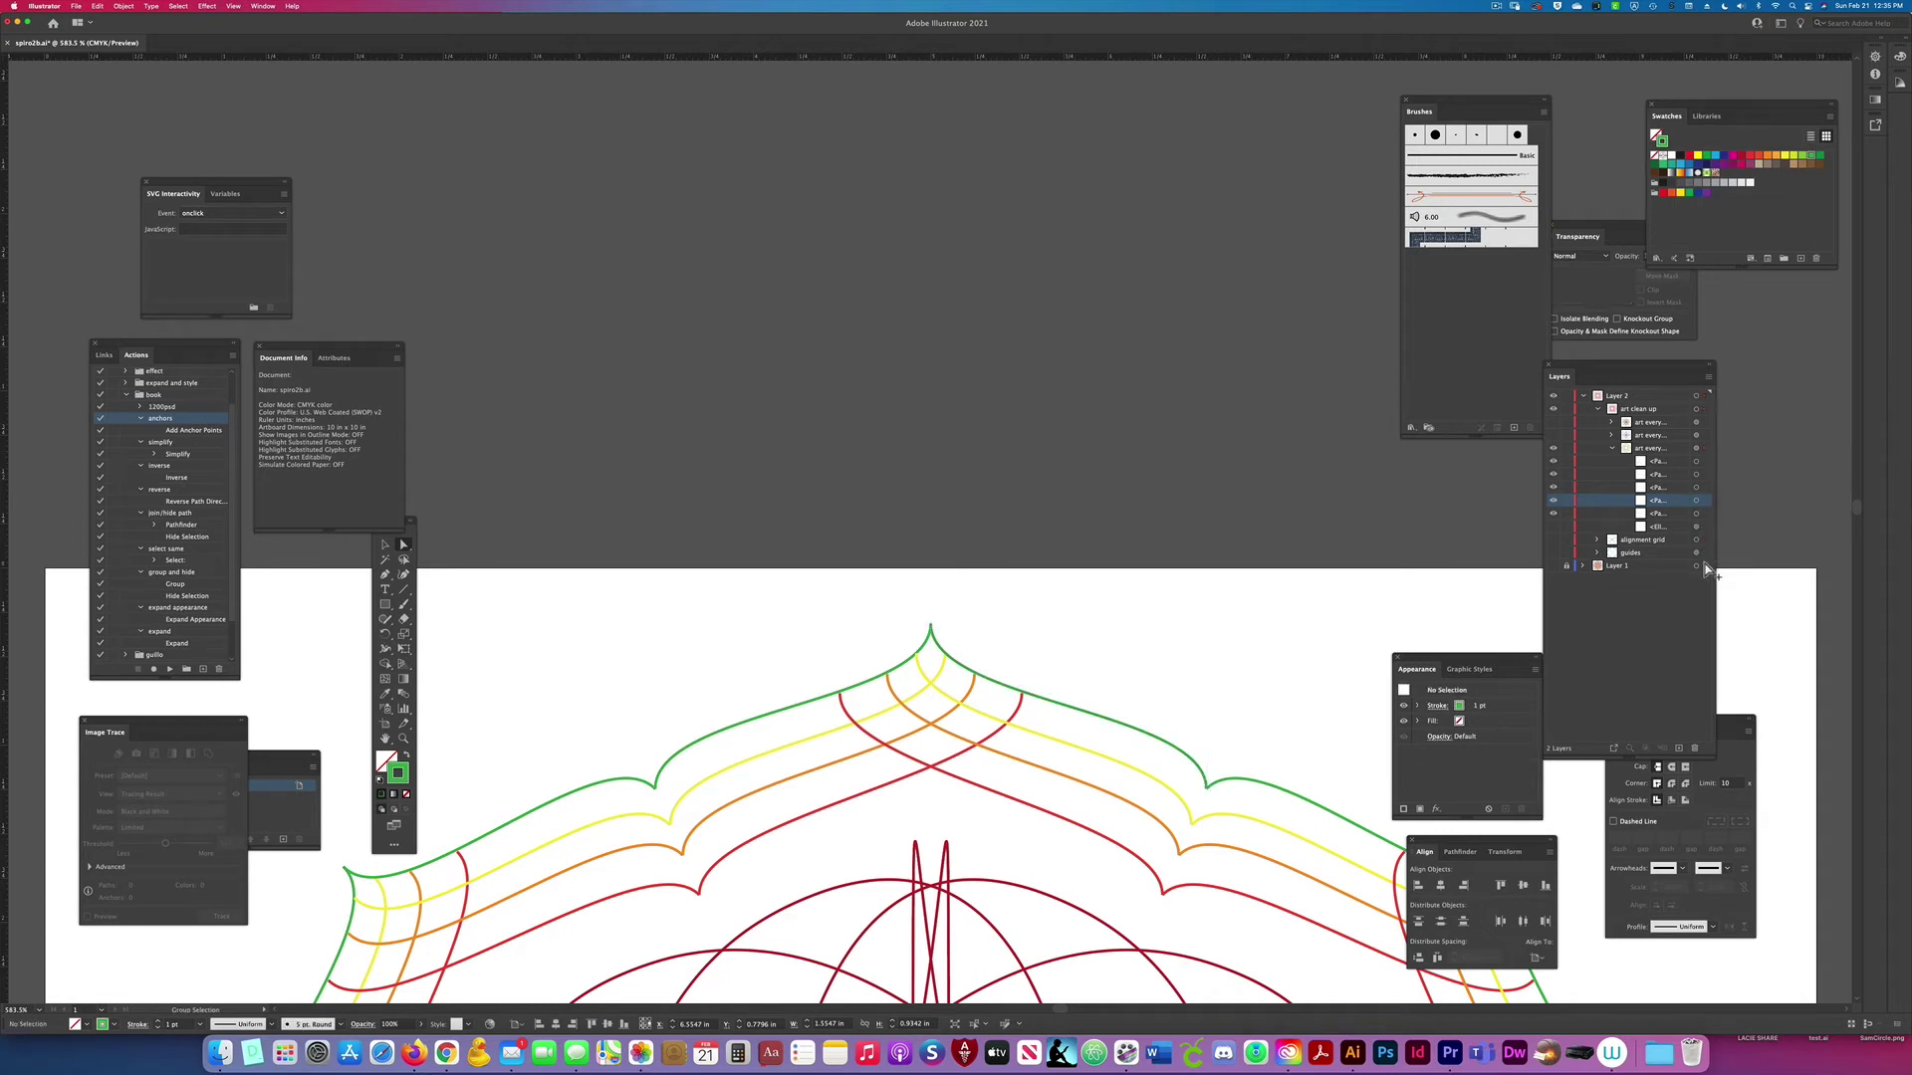
# Step: Show the alignment grid, place a copy of the outer green curve in it, hide the art group, and add anchor points to the copy
pyautogui.click(1553, 539)
pyautogui.click(1597, 541)
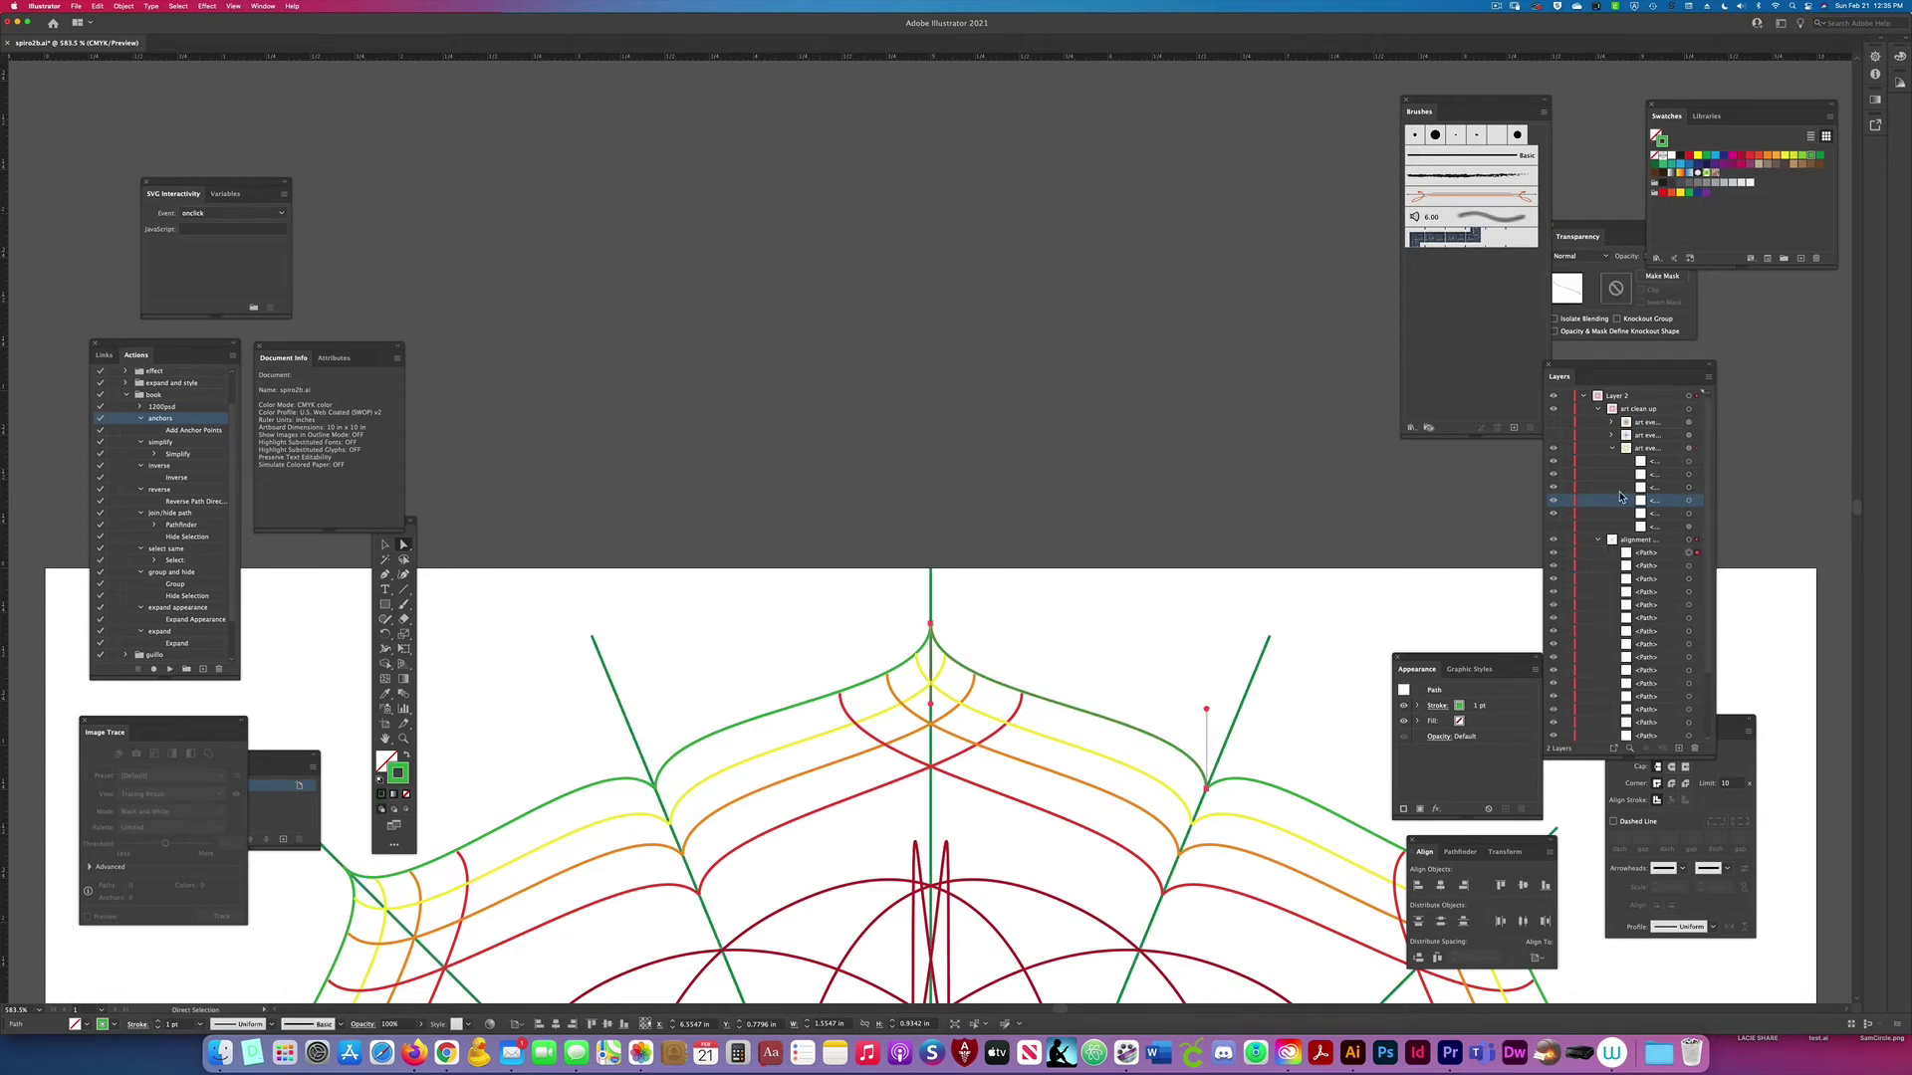
pyautogui.click(1554, 448)
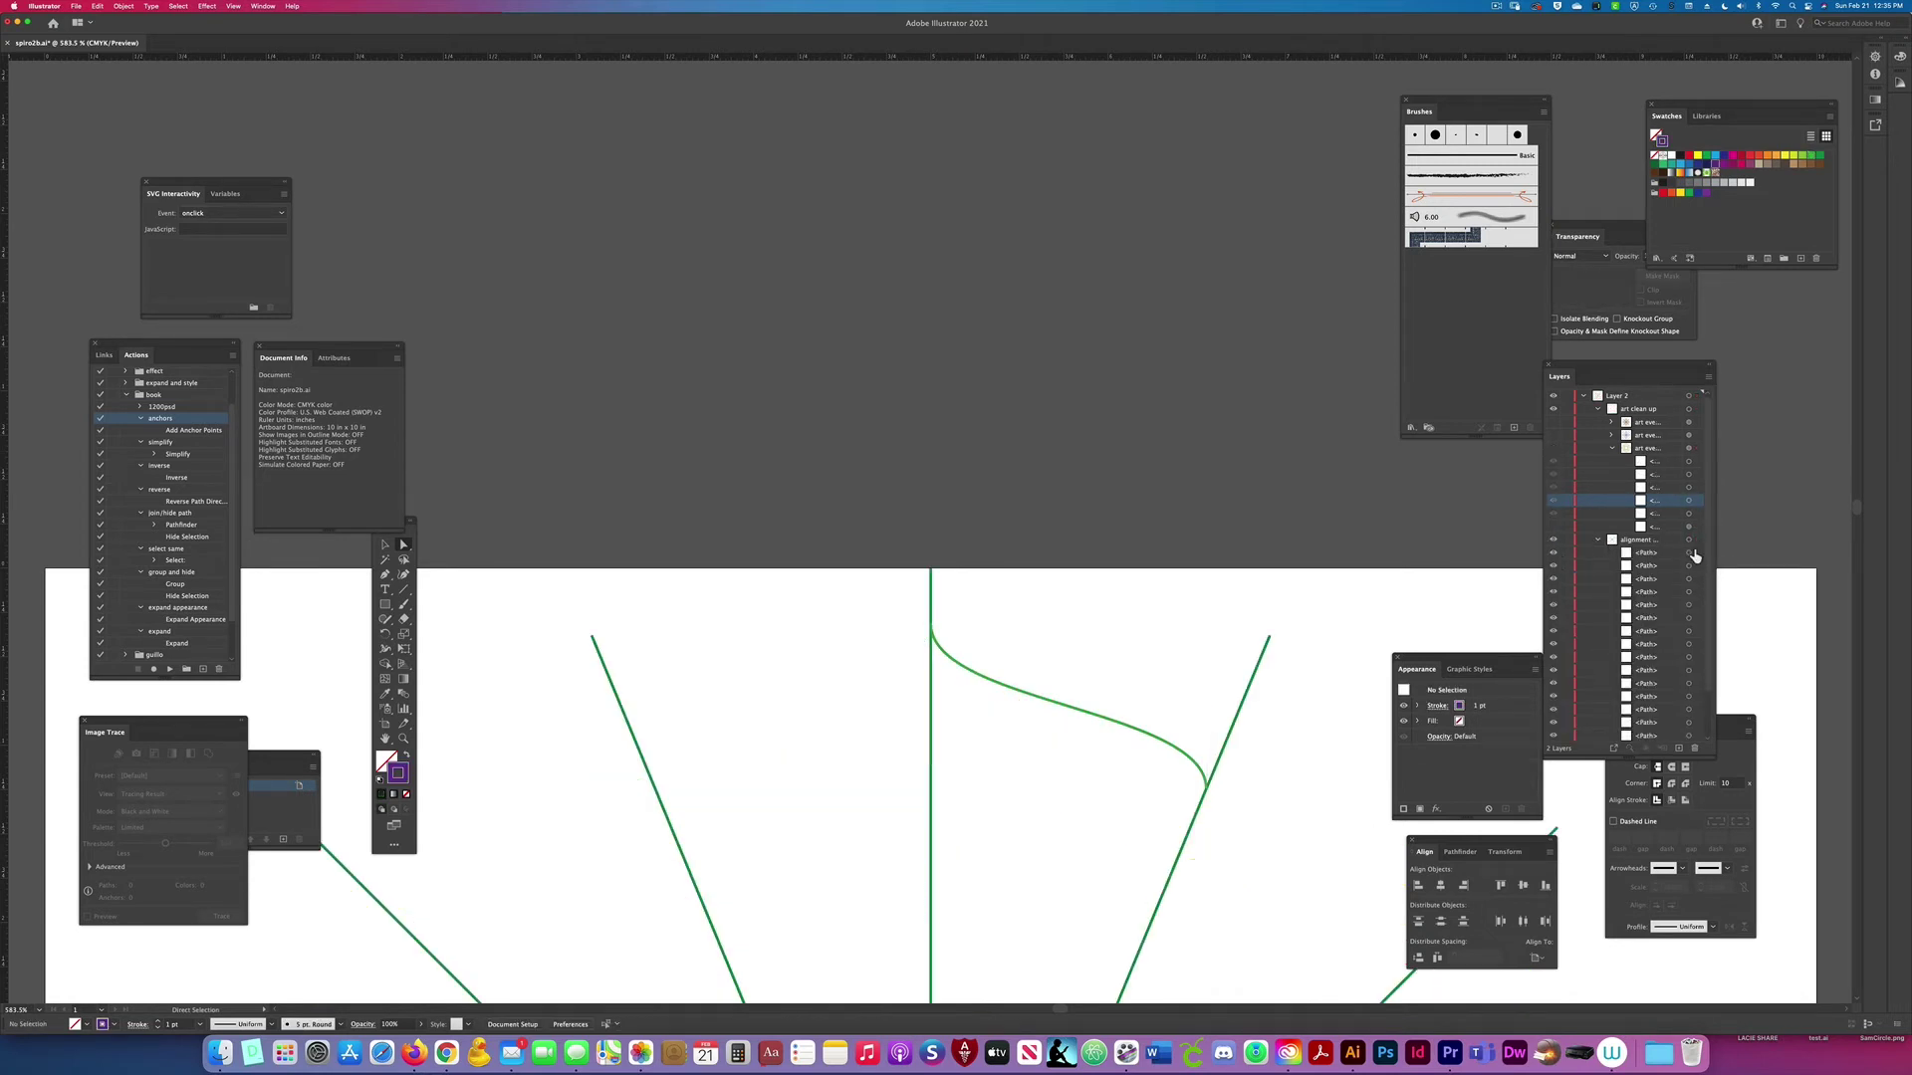
pyautogui.click(170, 670)
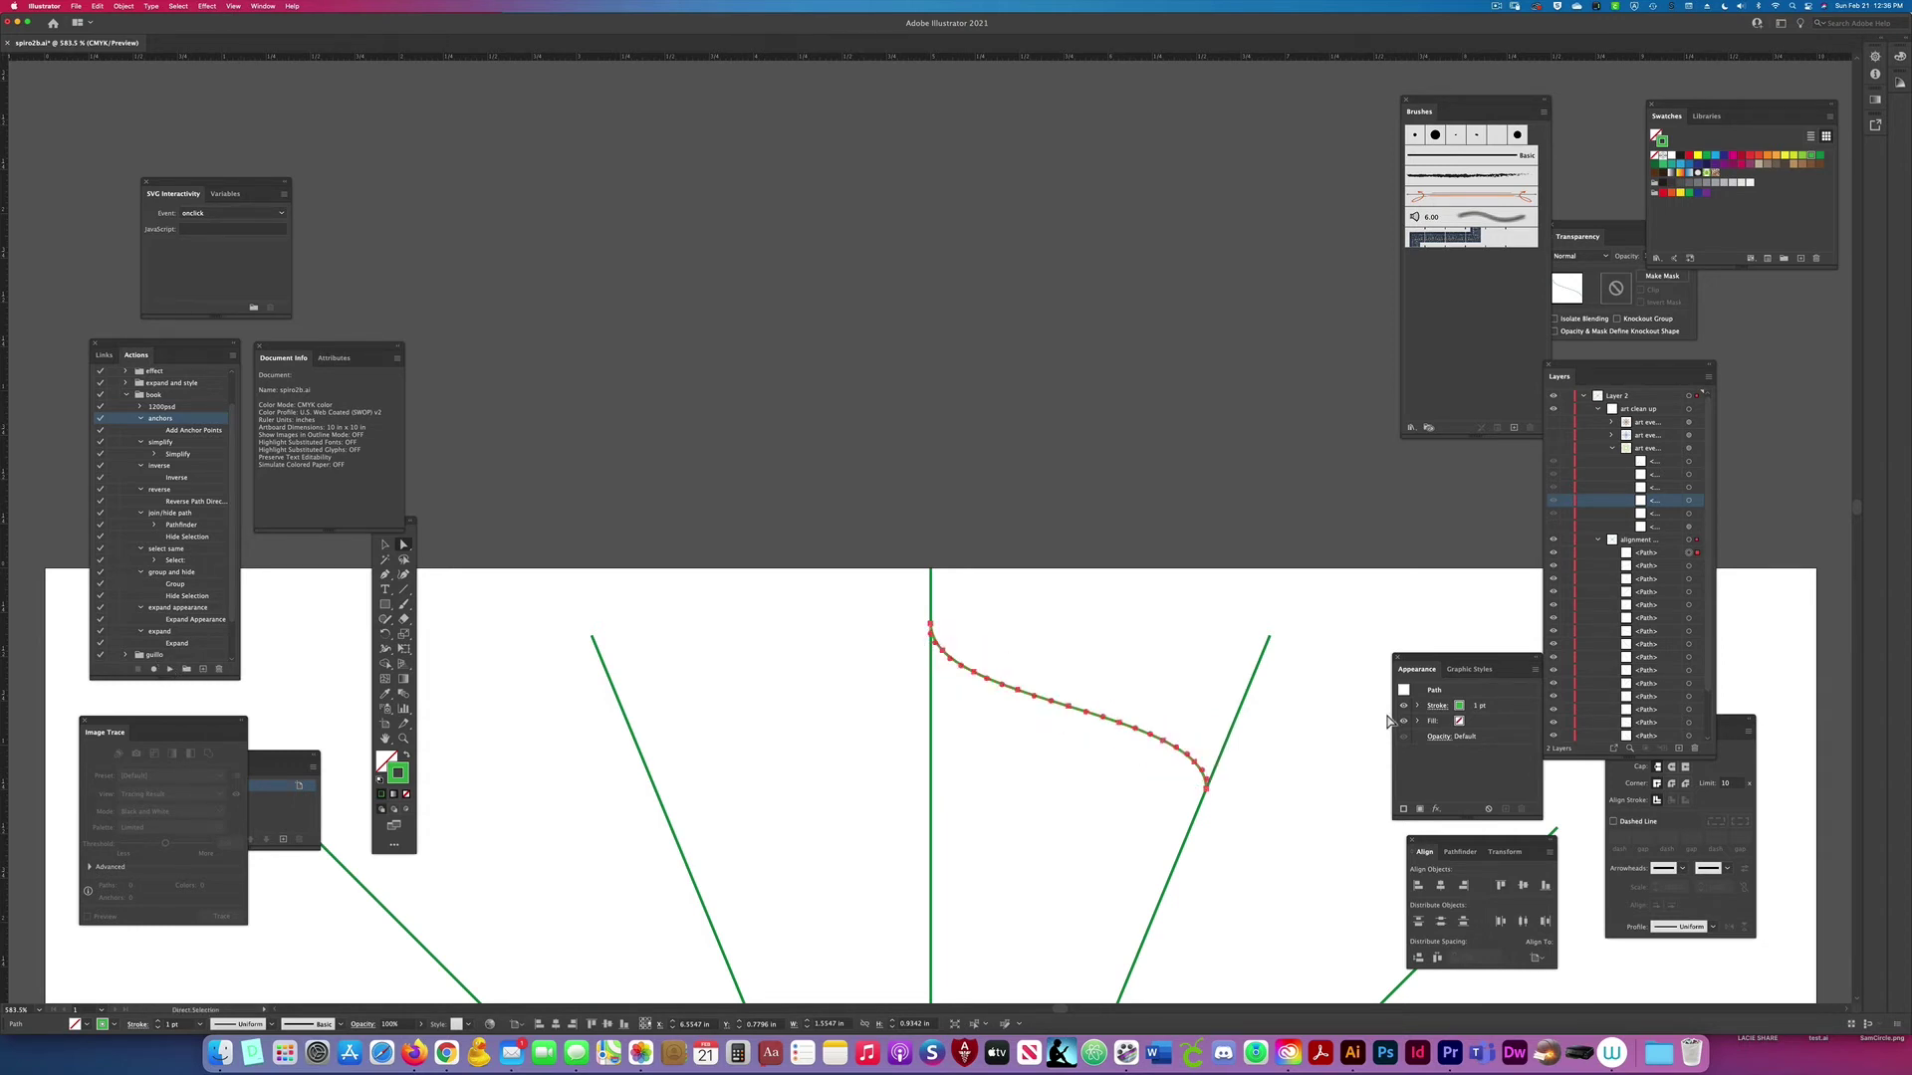
# Step: Reflect a copy of the green guide curve and set its X position to 5 in so it mirrors across the vertical center line
pyautogui.press('o')
pyautogui.press('Return')
pyautogui.click(764, 653)
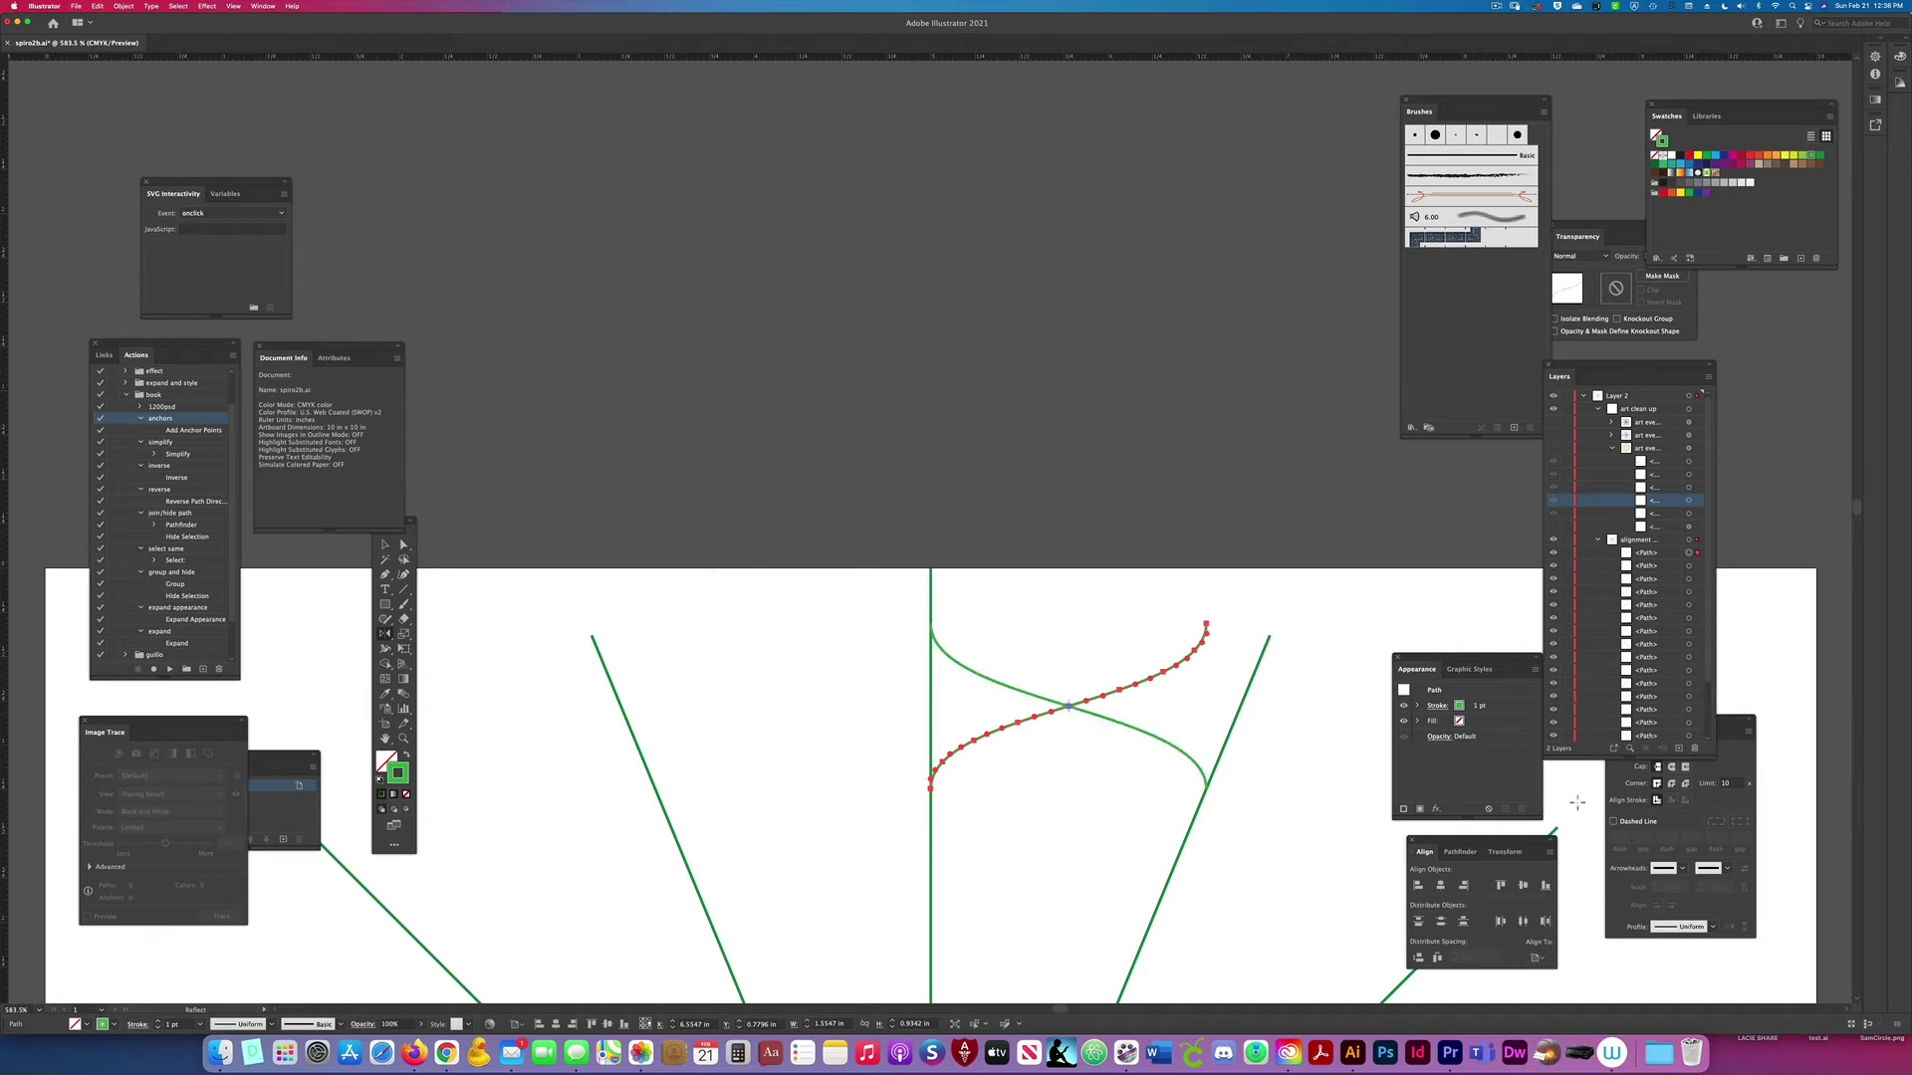
pyautogui.click(1504, 853)
pyautogui.click(1448, 872)
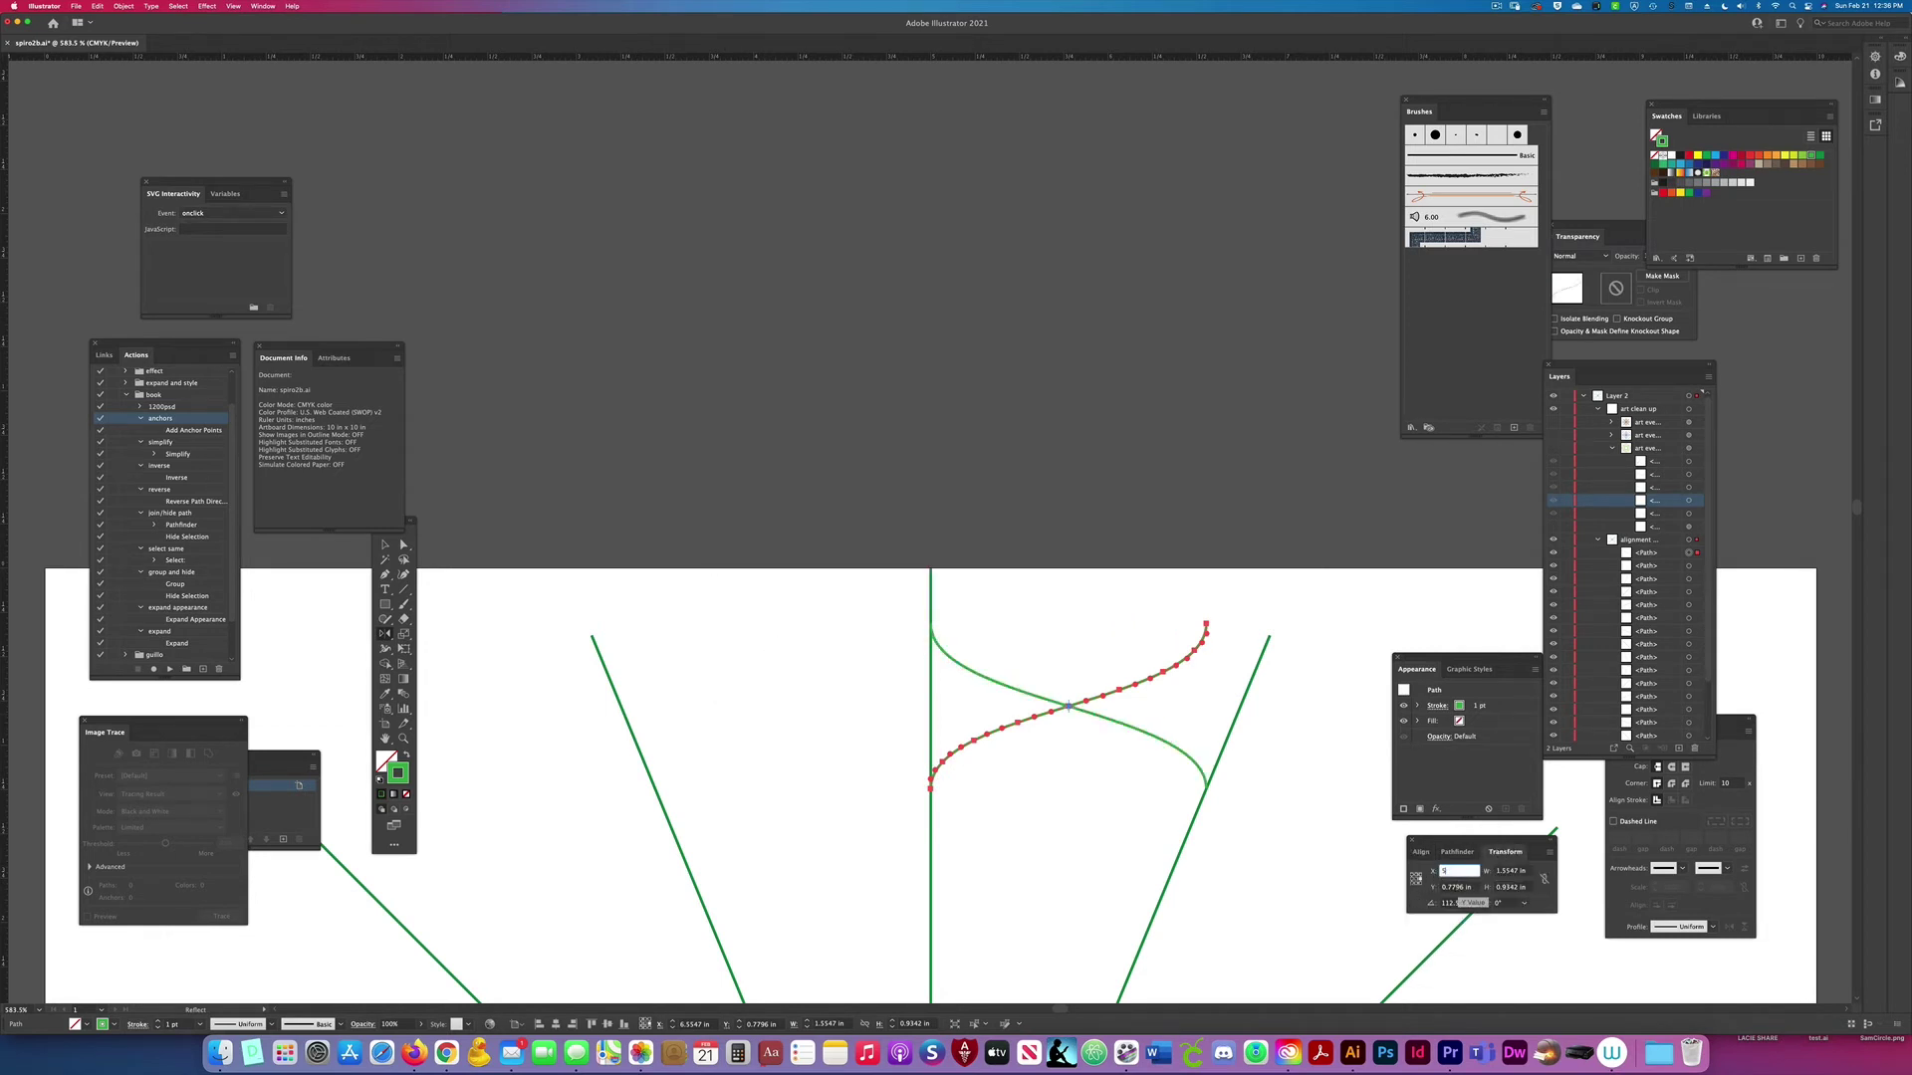
pyautogui.press('Return')
pyautogui.click(1522, 553)
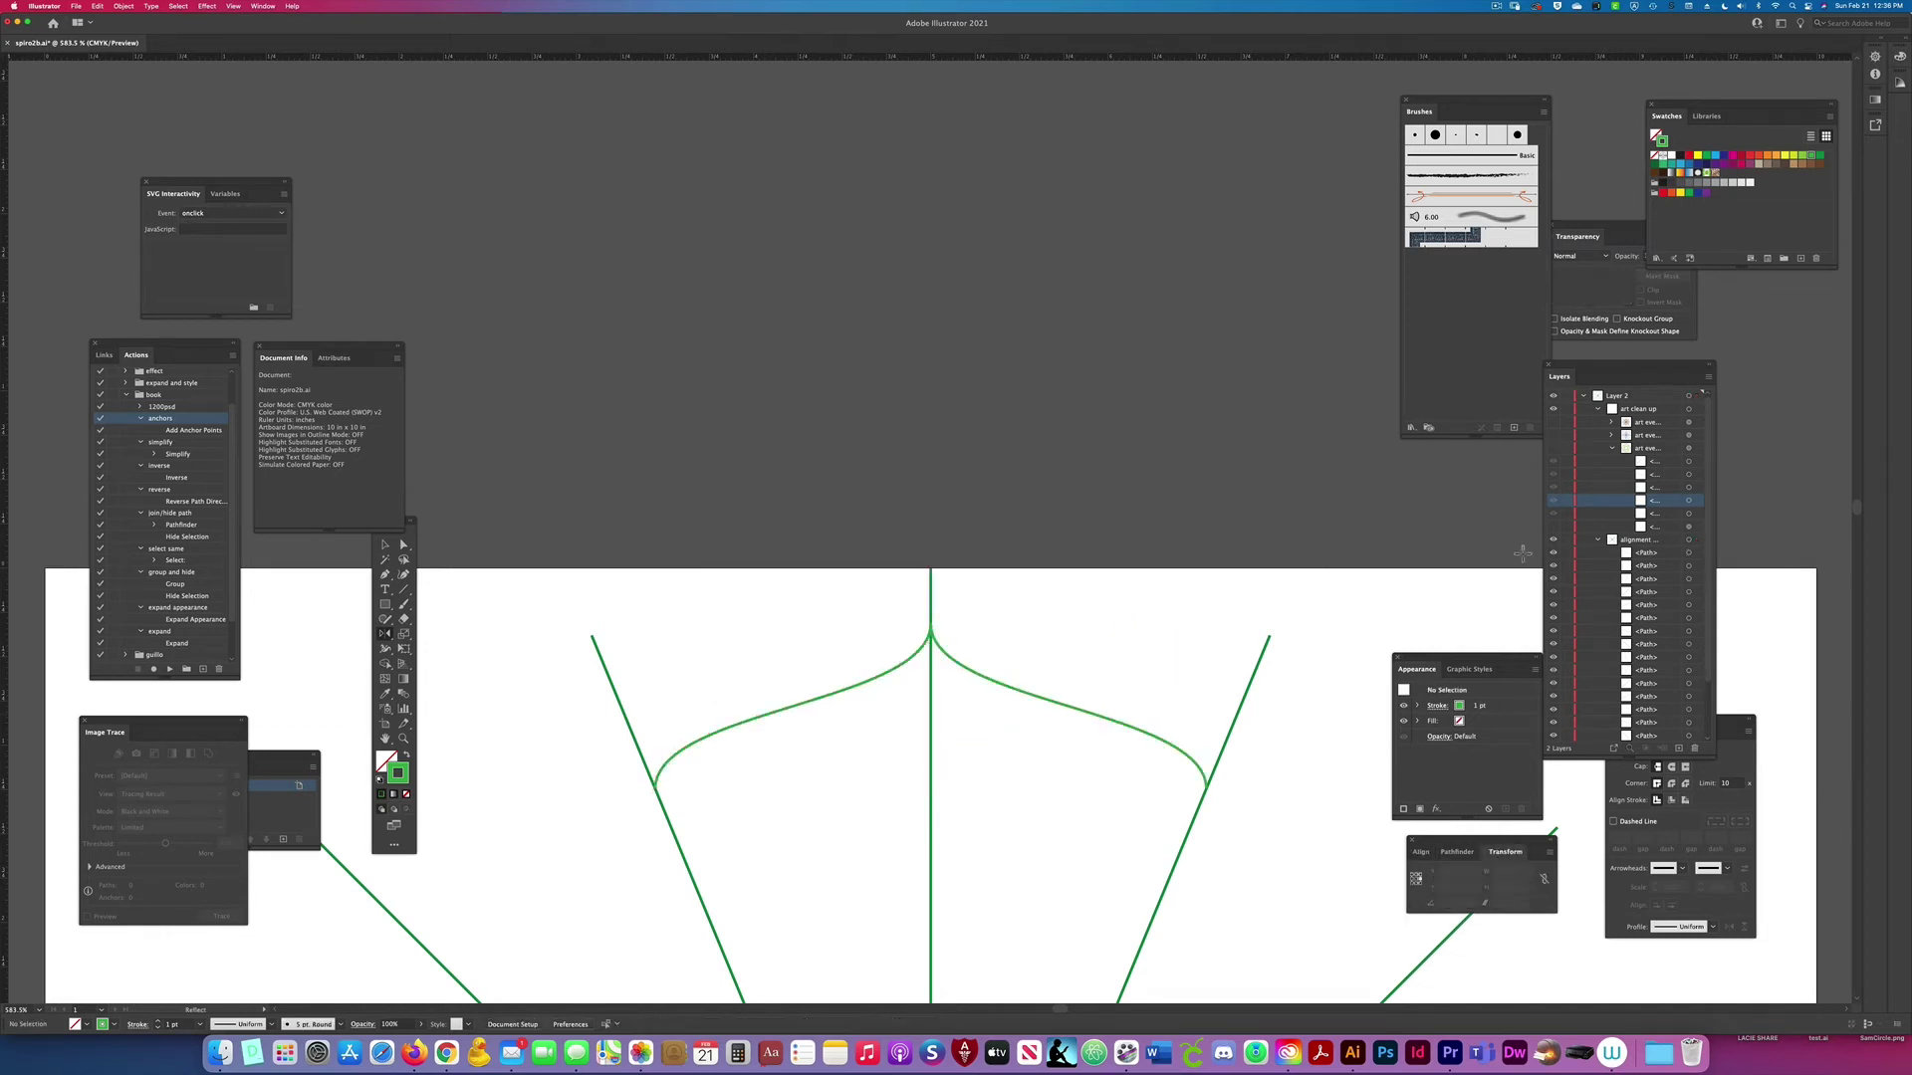
# Step: Show the third art group again and move the upper end anchors of the yellow, orange and red paths onto the green guide curve
pyautogui.scroll(5, 905, 781)
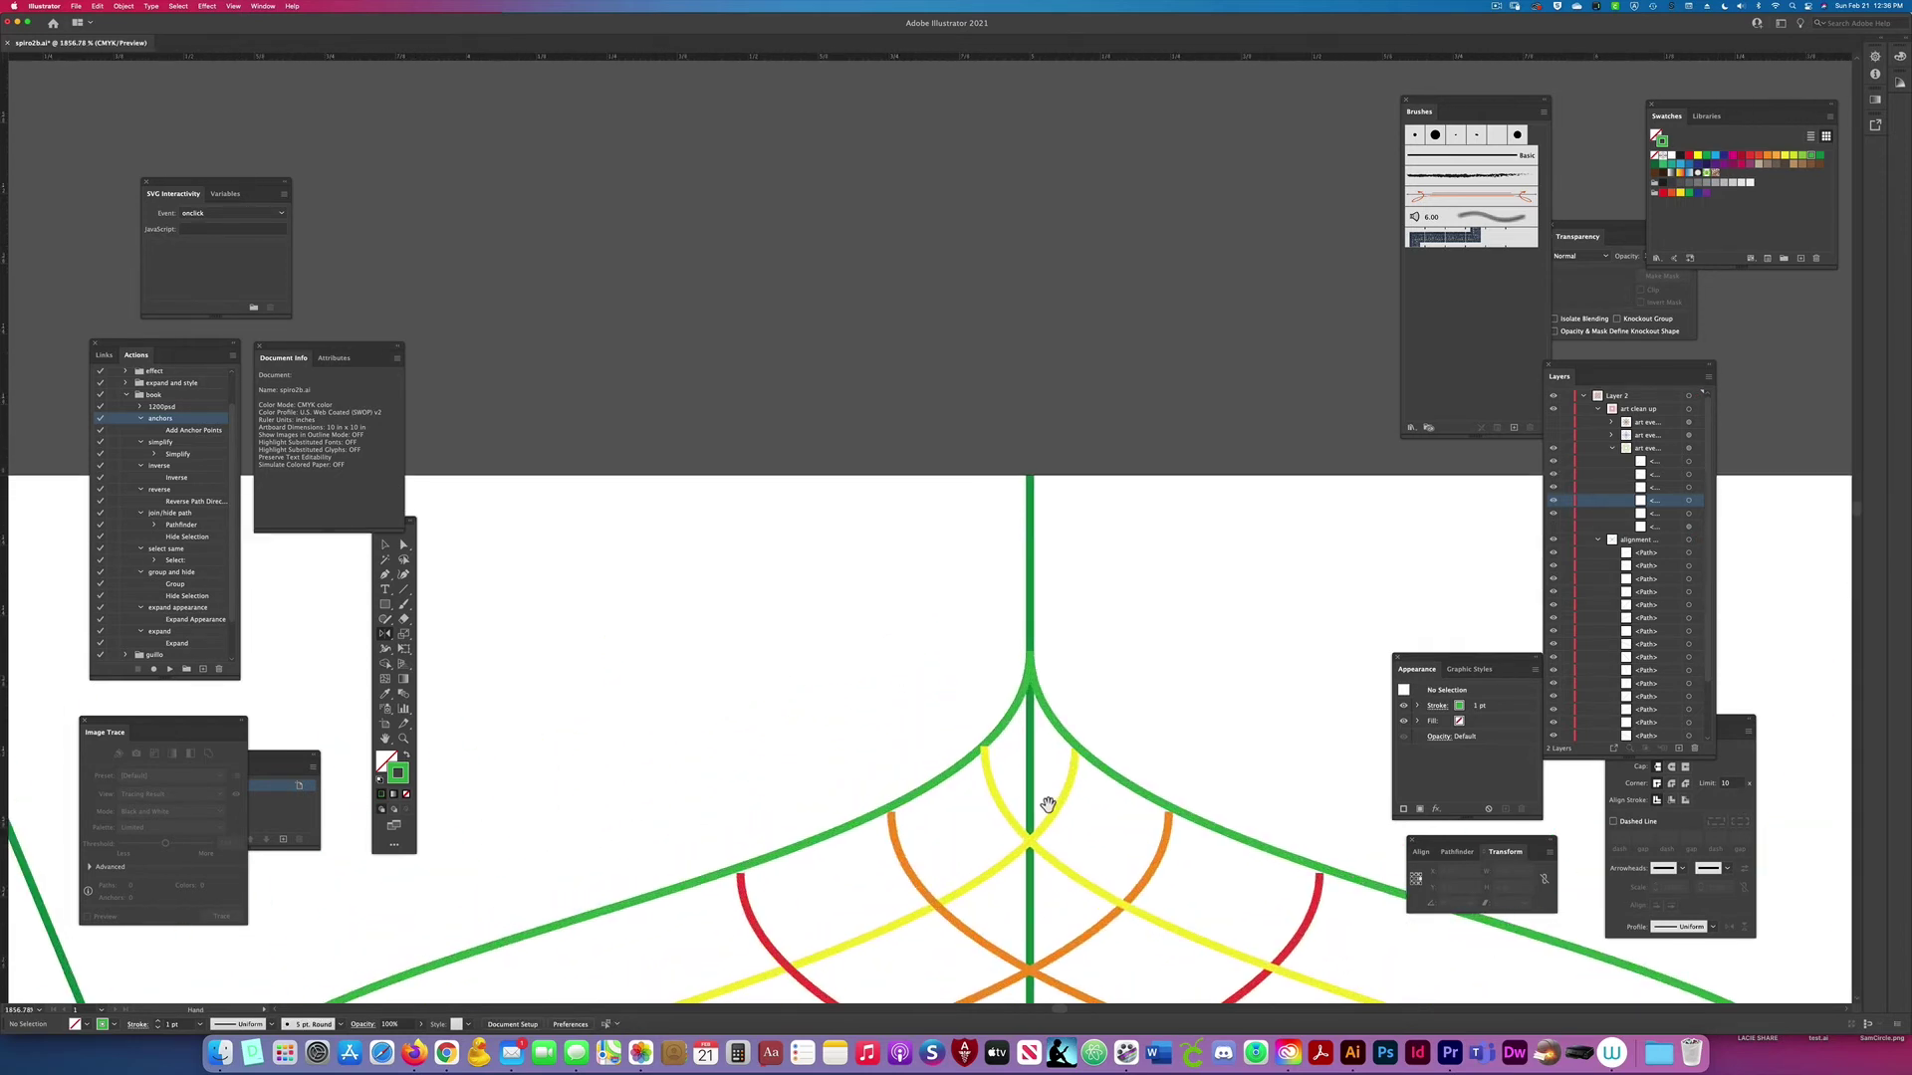
pyautogui.moveTo(993, 625)
pyautogui.mouseDown()
pyautogui.moveTo(971, 643)
pyautogui.moveTo(989, 625)
pyautogui.mouseUp()
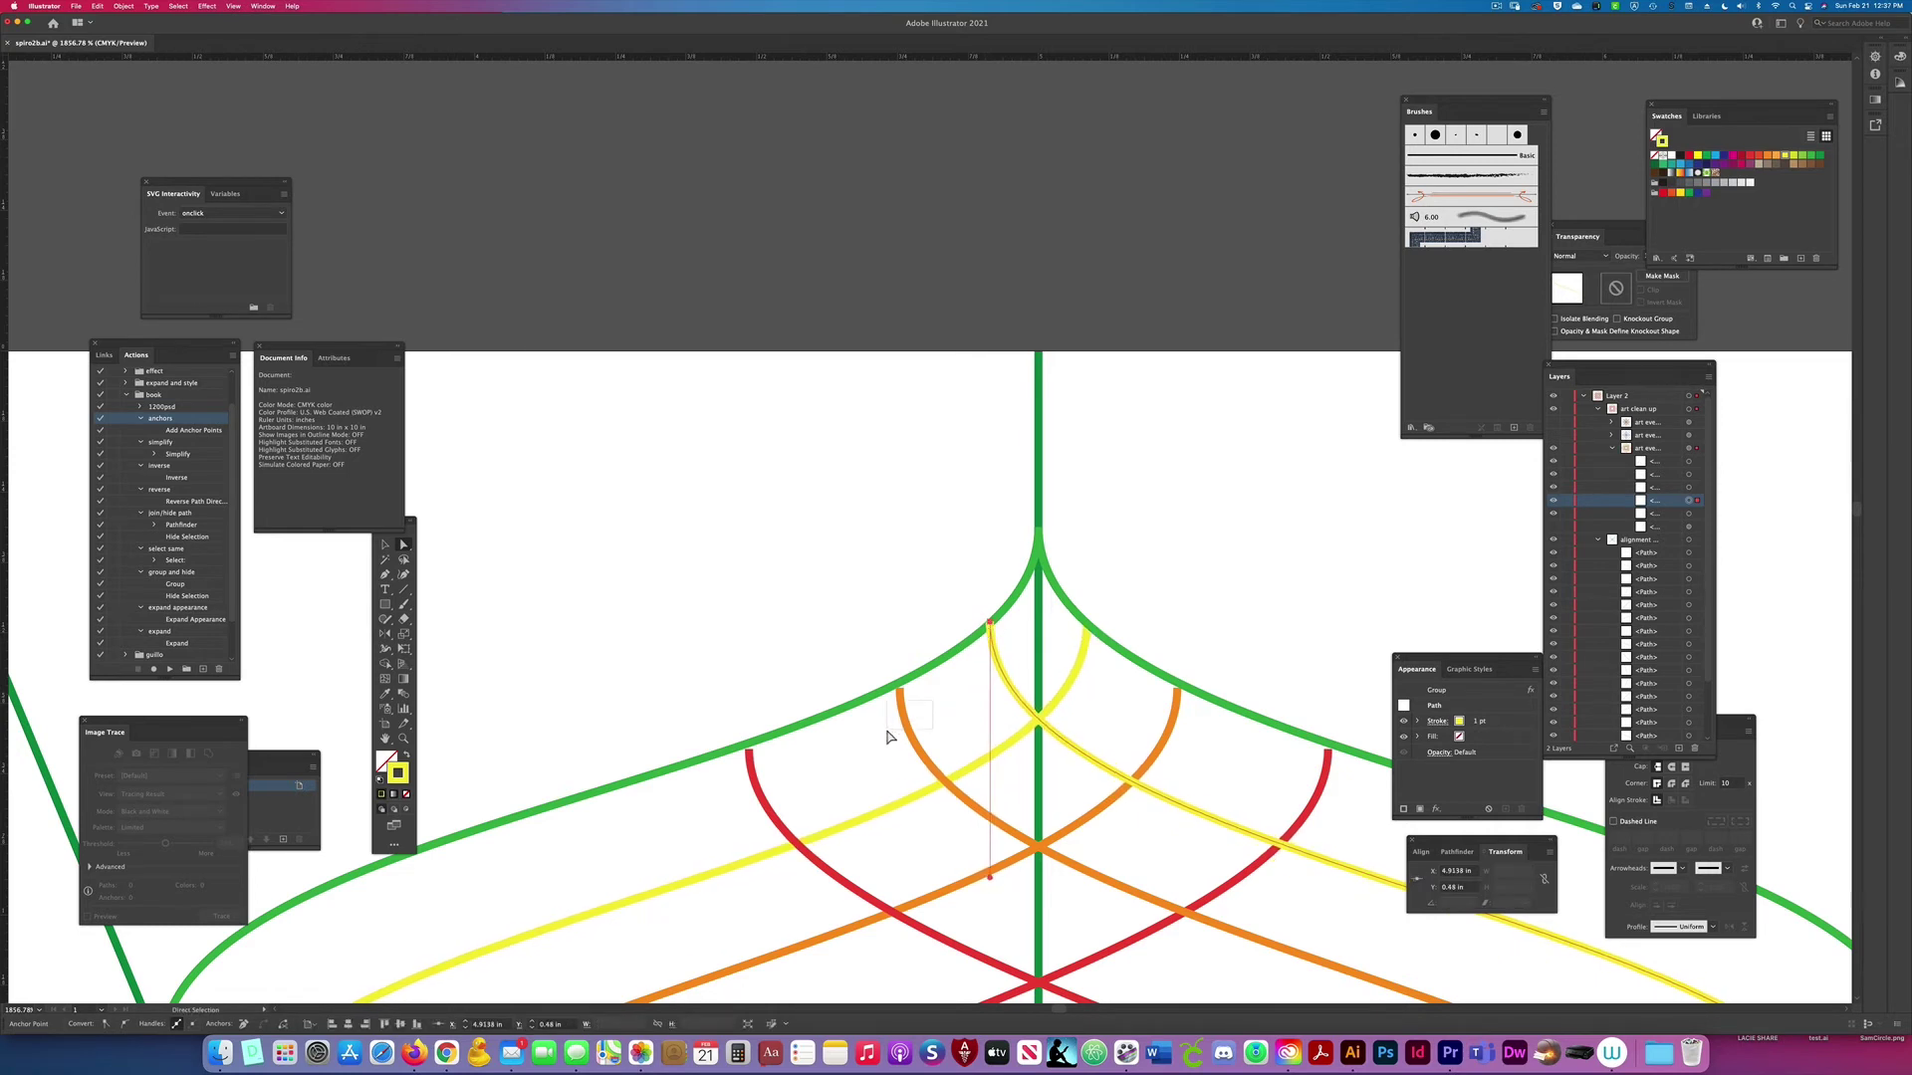
pyautogui.click(899, 685)
pyautogui.moveTo(900, 685)
pyautogui.mouseDown()
pyautogui.moveTo(930, 674)
pyautogui.moveTo(901, 683)
pyautogui.mouseUp()
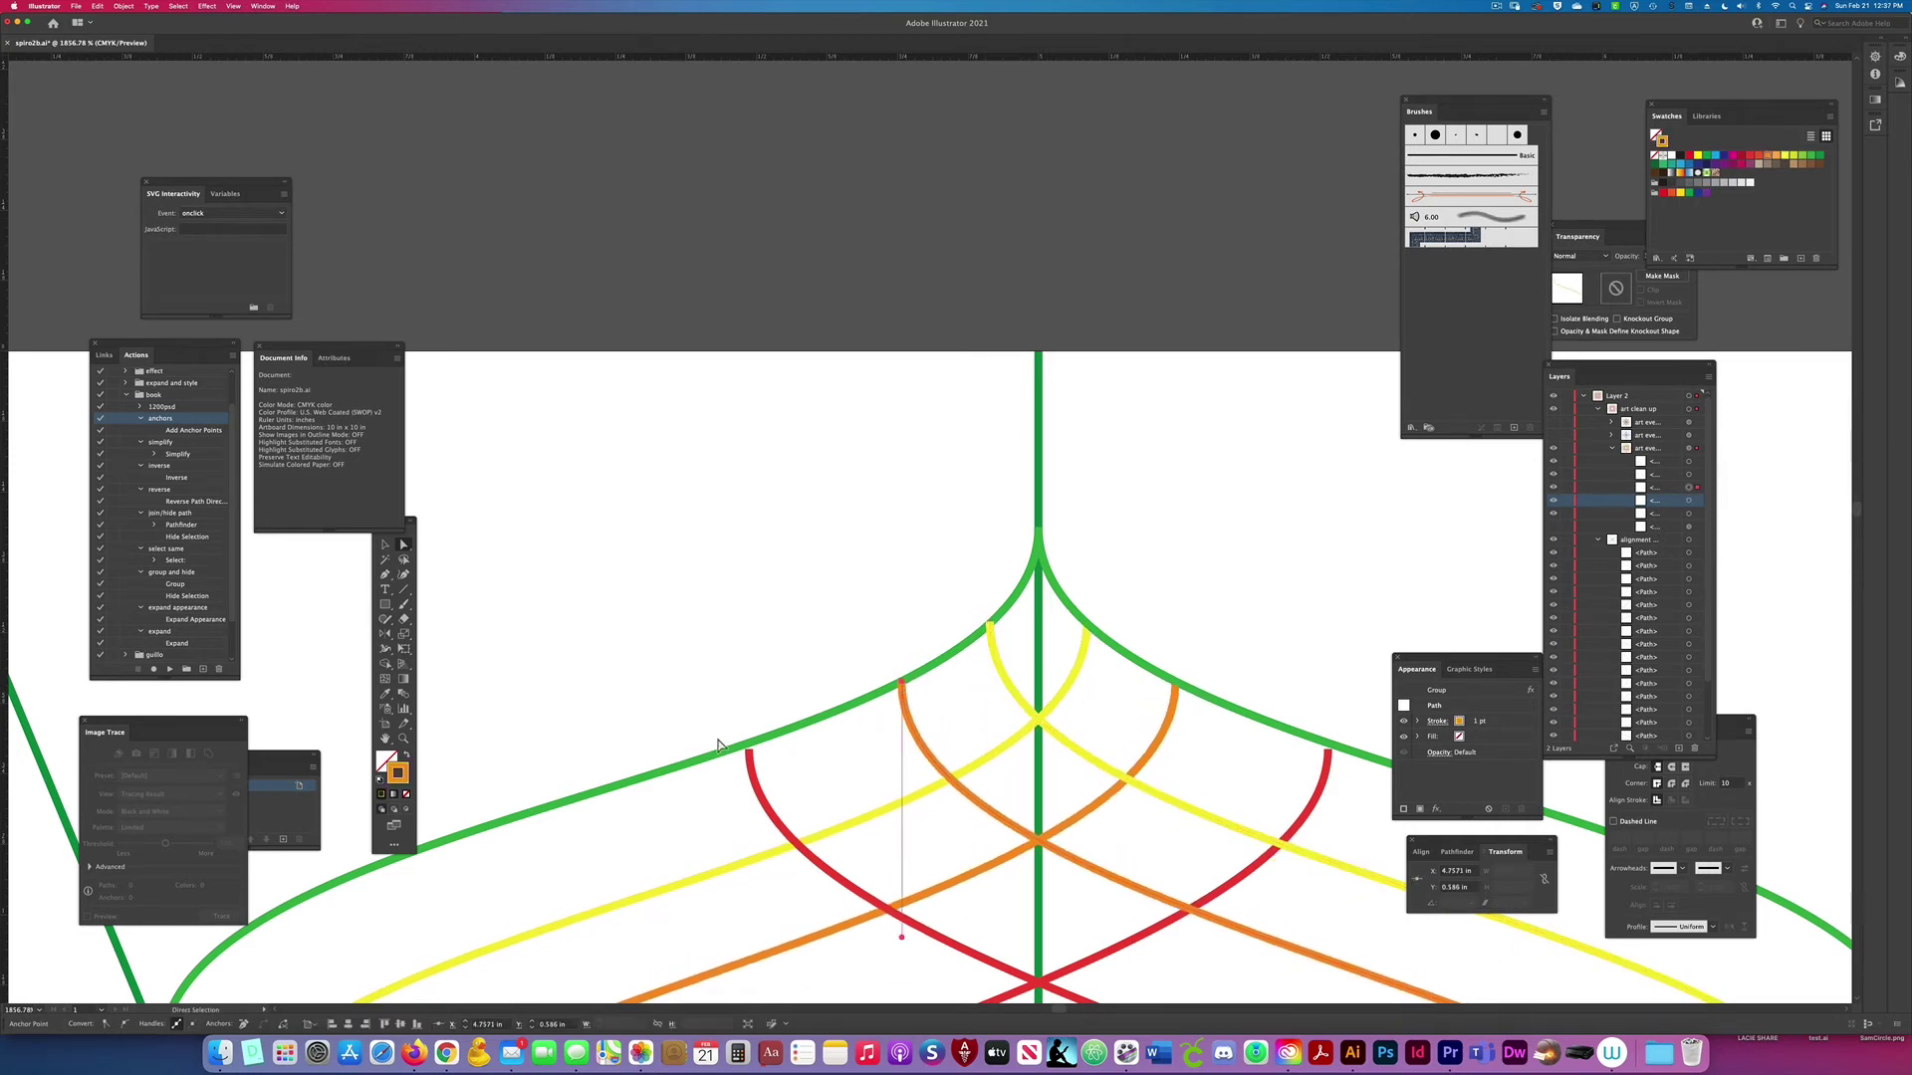
pyautogui.click(747, 753)
pyautogui.moveTo(750, 757); pyautogui.dragTo(778, 738)
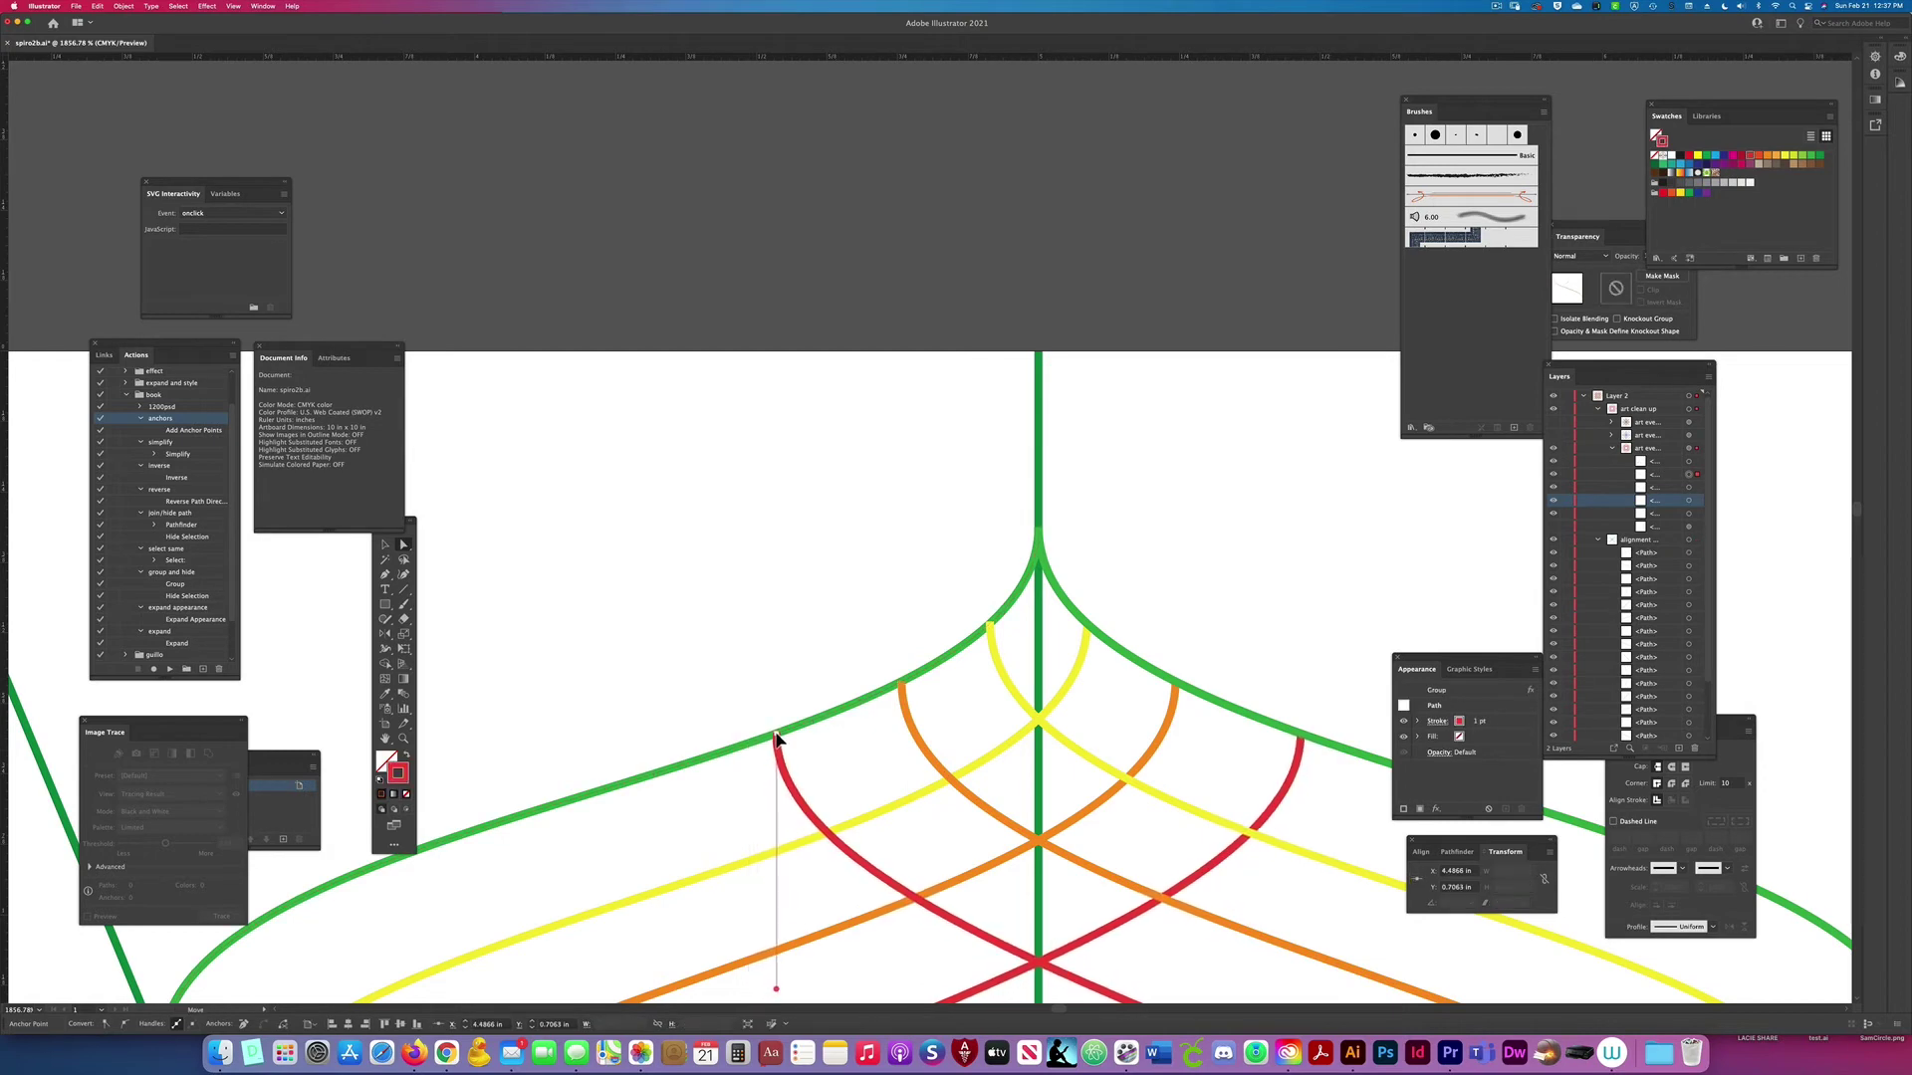
# Step: Move the lower end anchors of the yellow, orange and red paths onto the diagonal alignment line
pyautogui.click(1275, 935)
pyautogui.moveTo(1276, 935); pyautogui.dragTo(939, 675)
pyautogui.click(1096, 529)
pyautogui.moveTo(1096, 529); pyautogui.dragTo(1113, 508)
pyautogui.click(1053, 624)
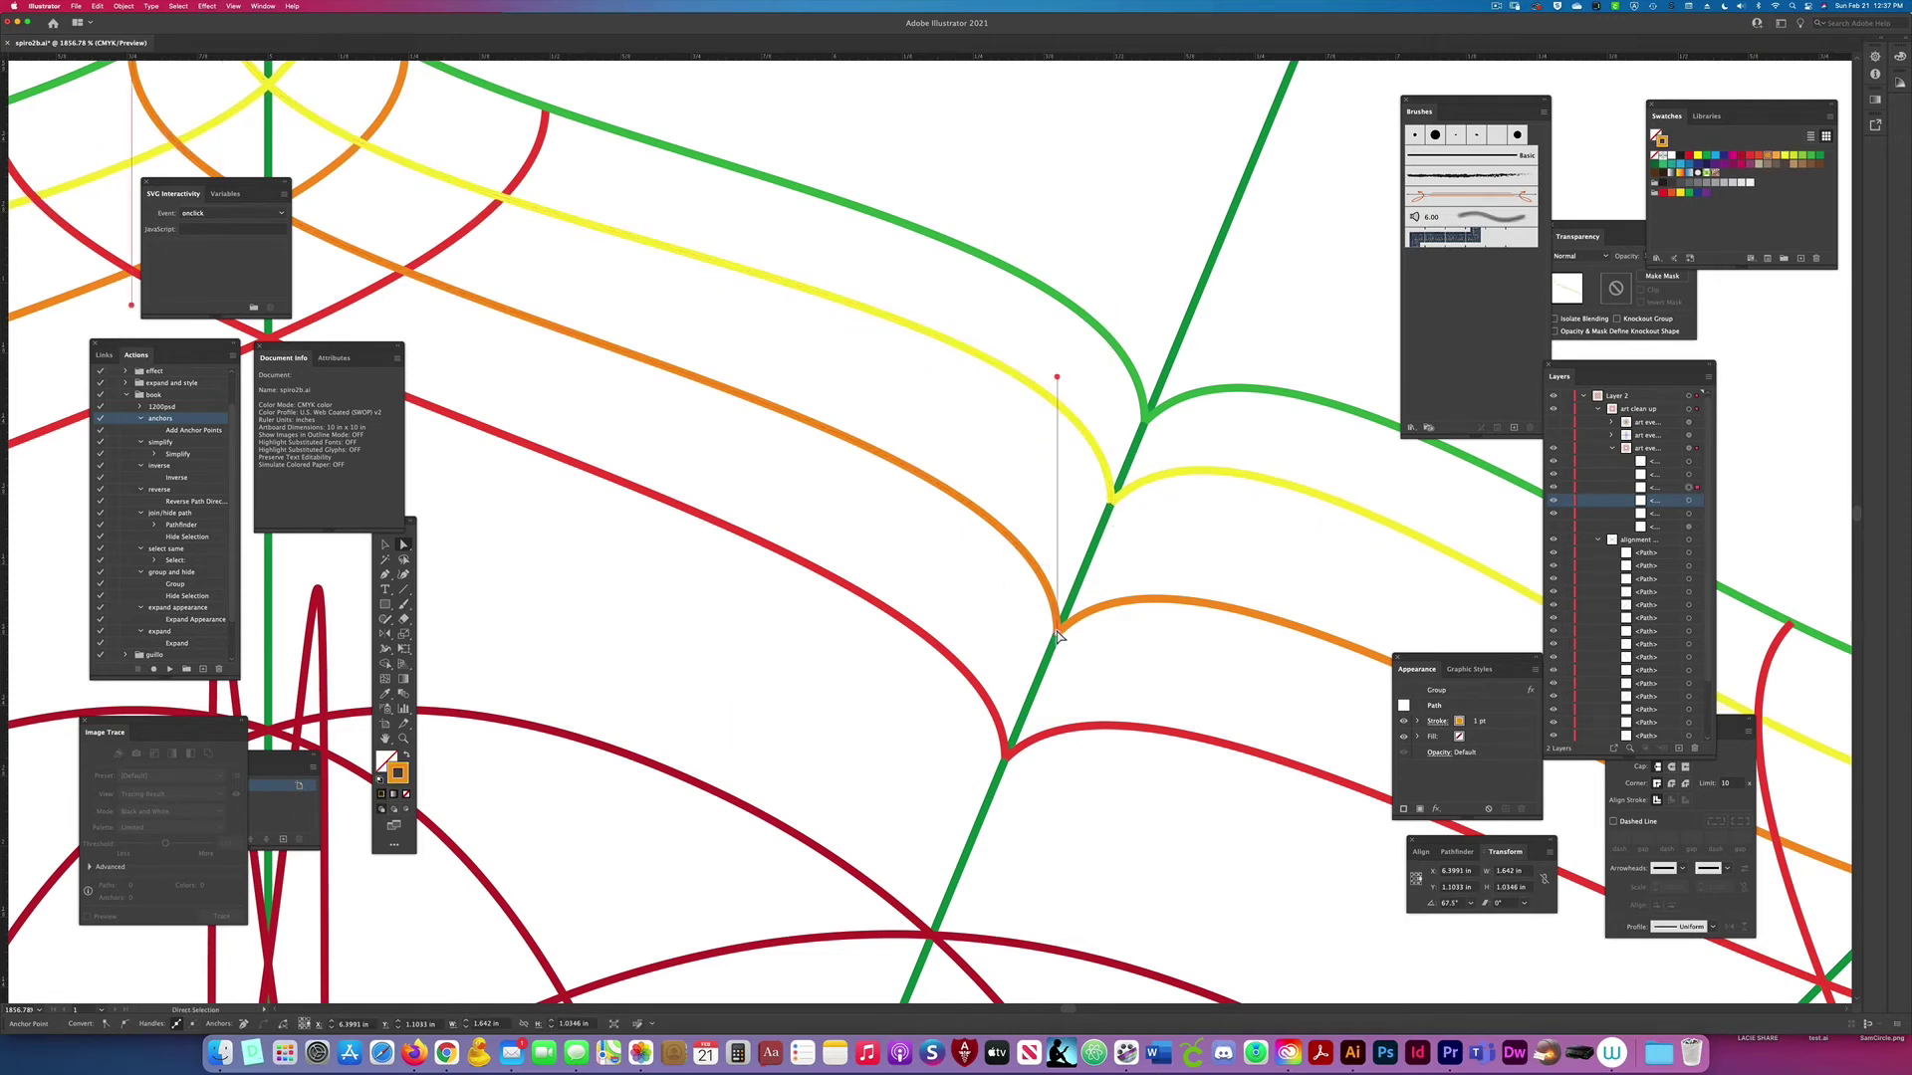
pyautogui.moveTo(1057, 635); pyautogui.dragTo(1079, 588)
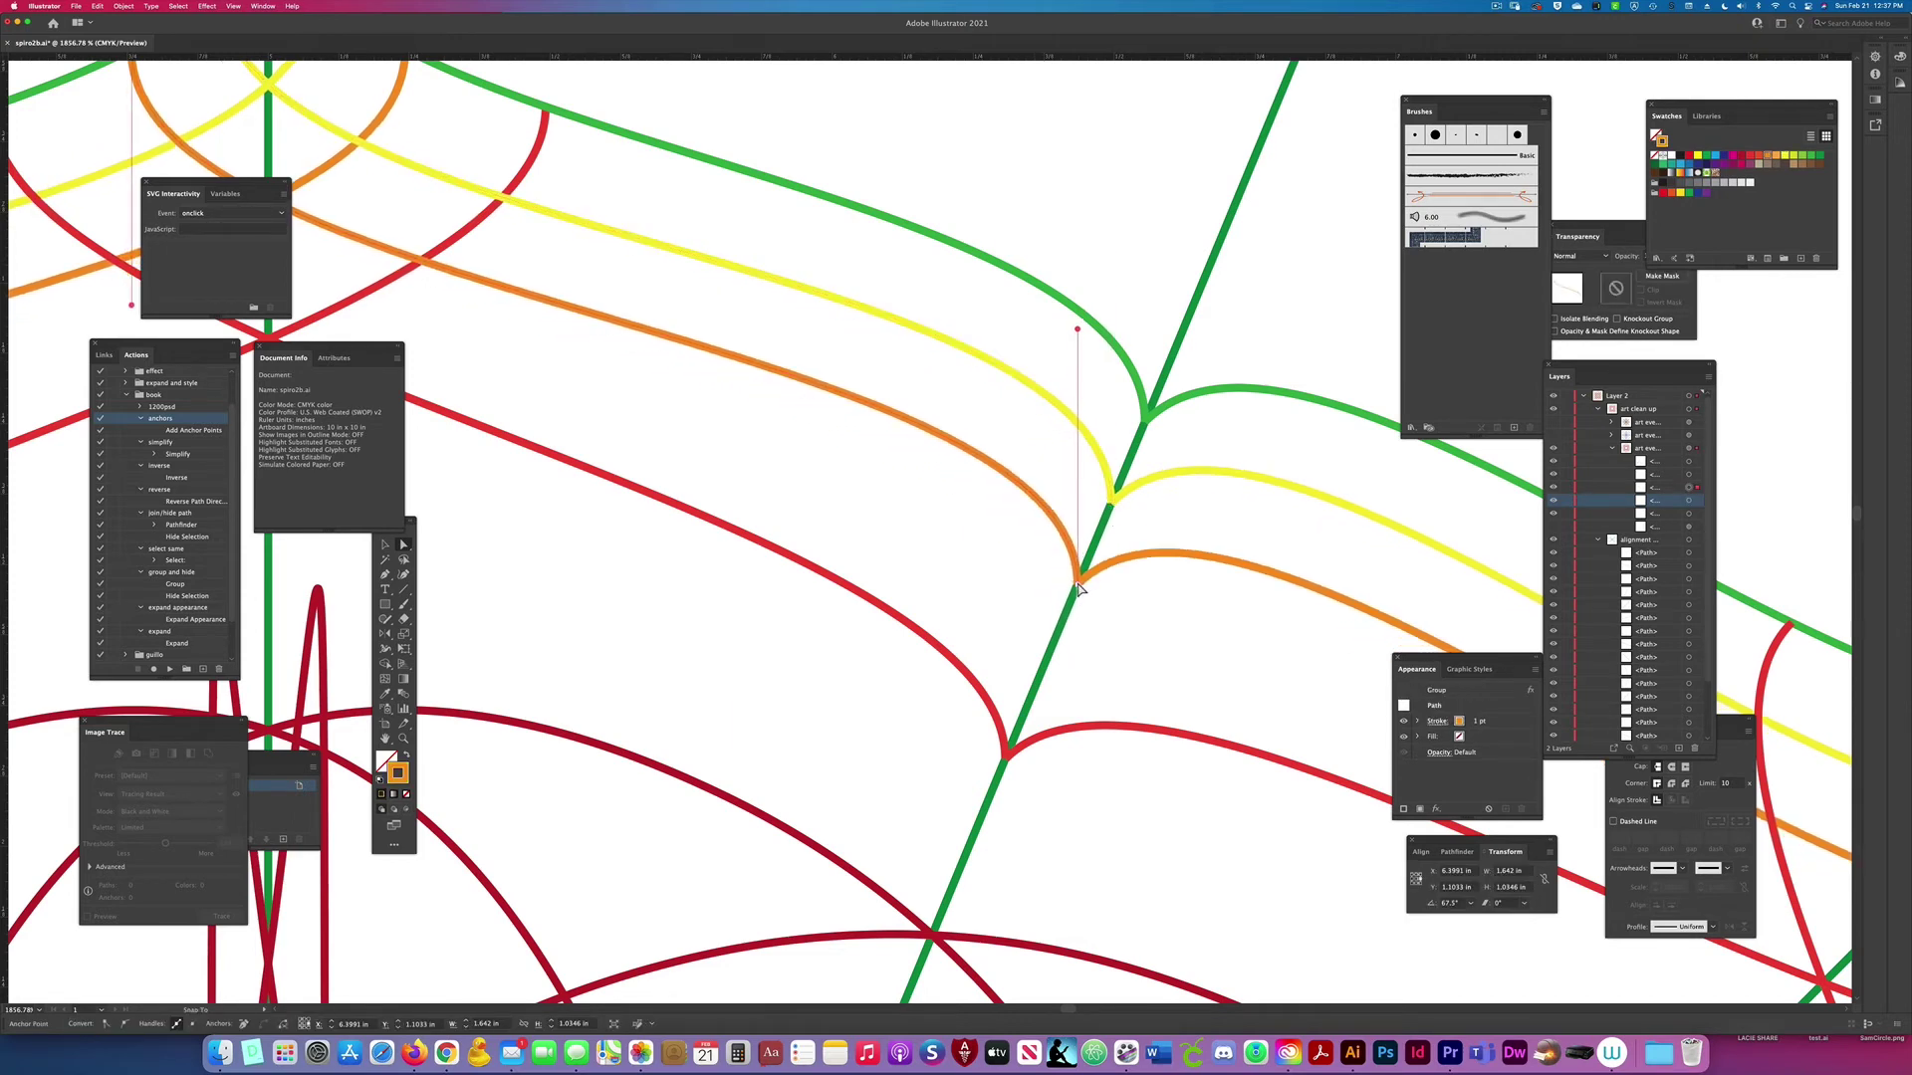
pyautogui.click(1006, 754)
pyautogui.moveTo(1006, 754); pyautogui.dragTo(1047, 662)
pyautogui.click(1008, 737)
pyautogui.click(1083, 757)
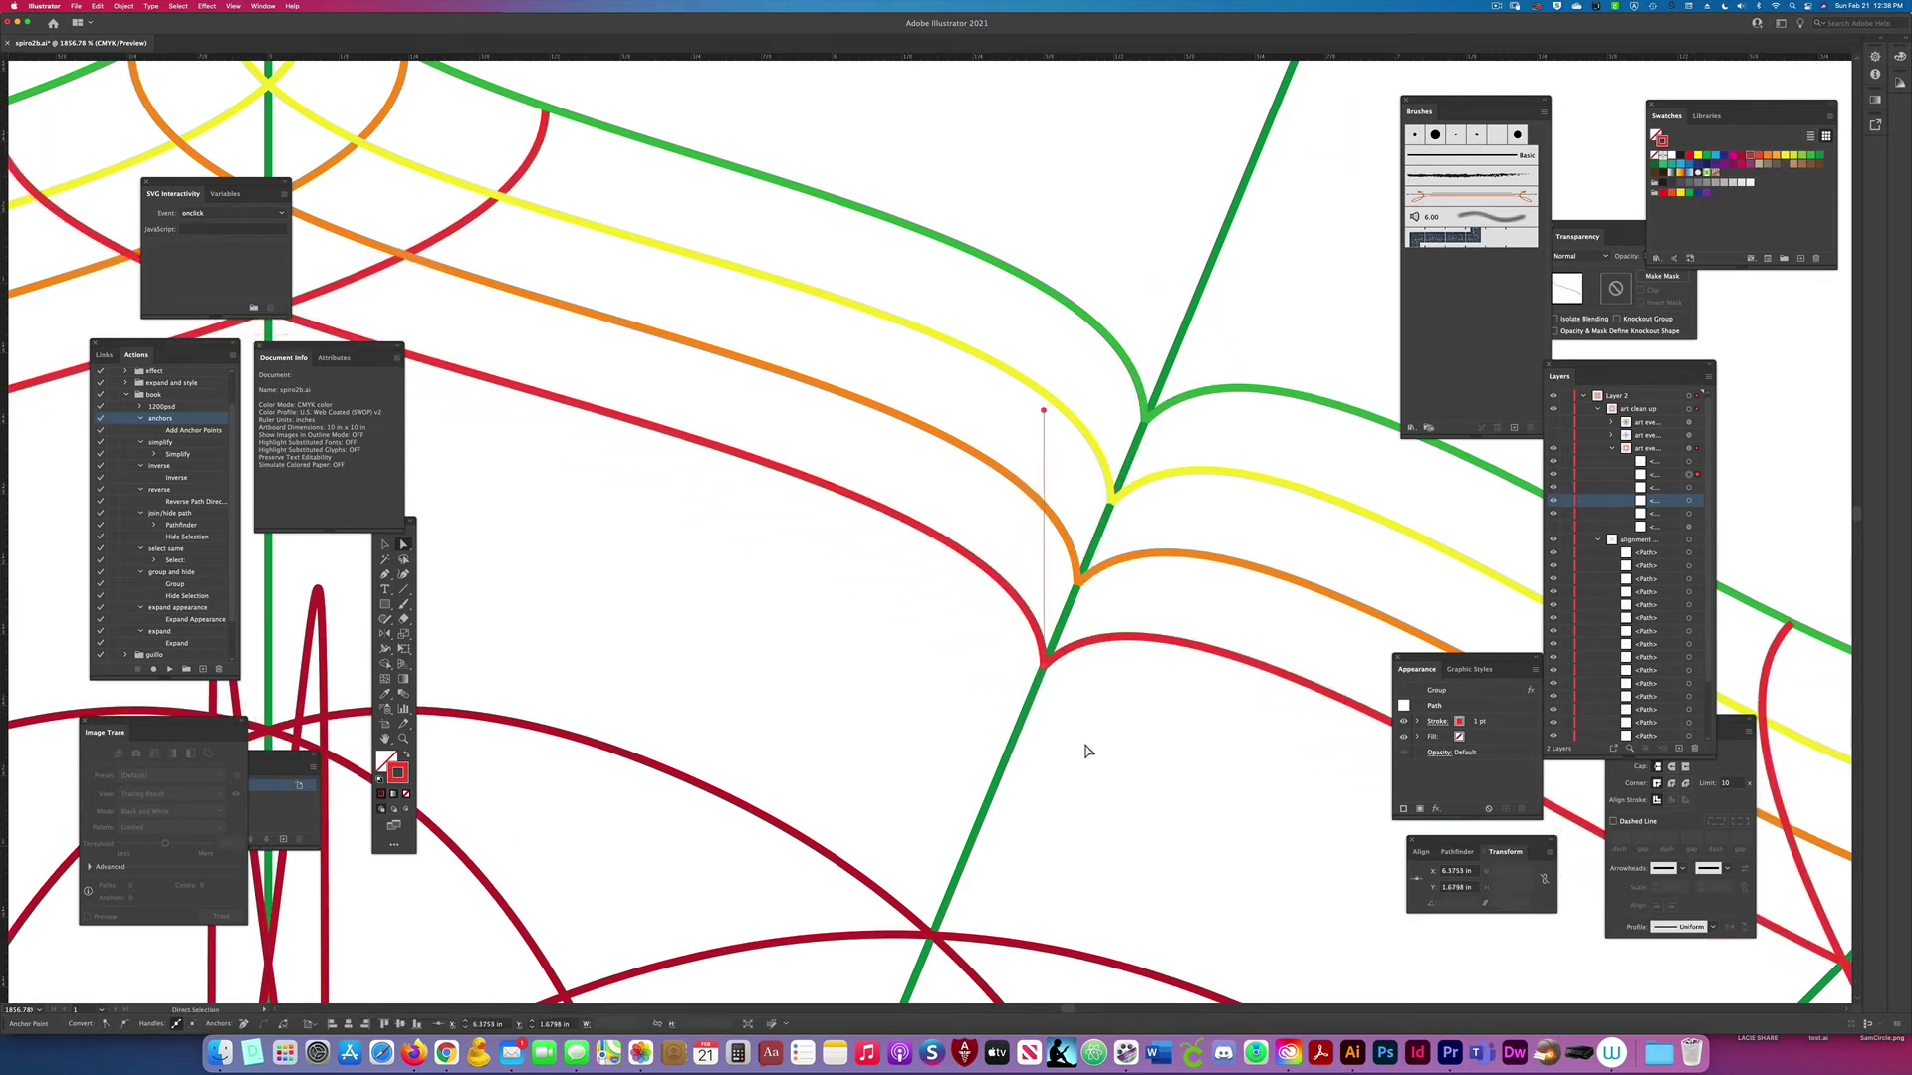
# Step: Find the outer end of the dark red looping path in outline view and move its end anchor onto the diagonal alignment line
pyautogui.press('super+y')
pyautogui.press('super+0')
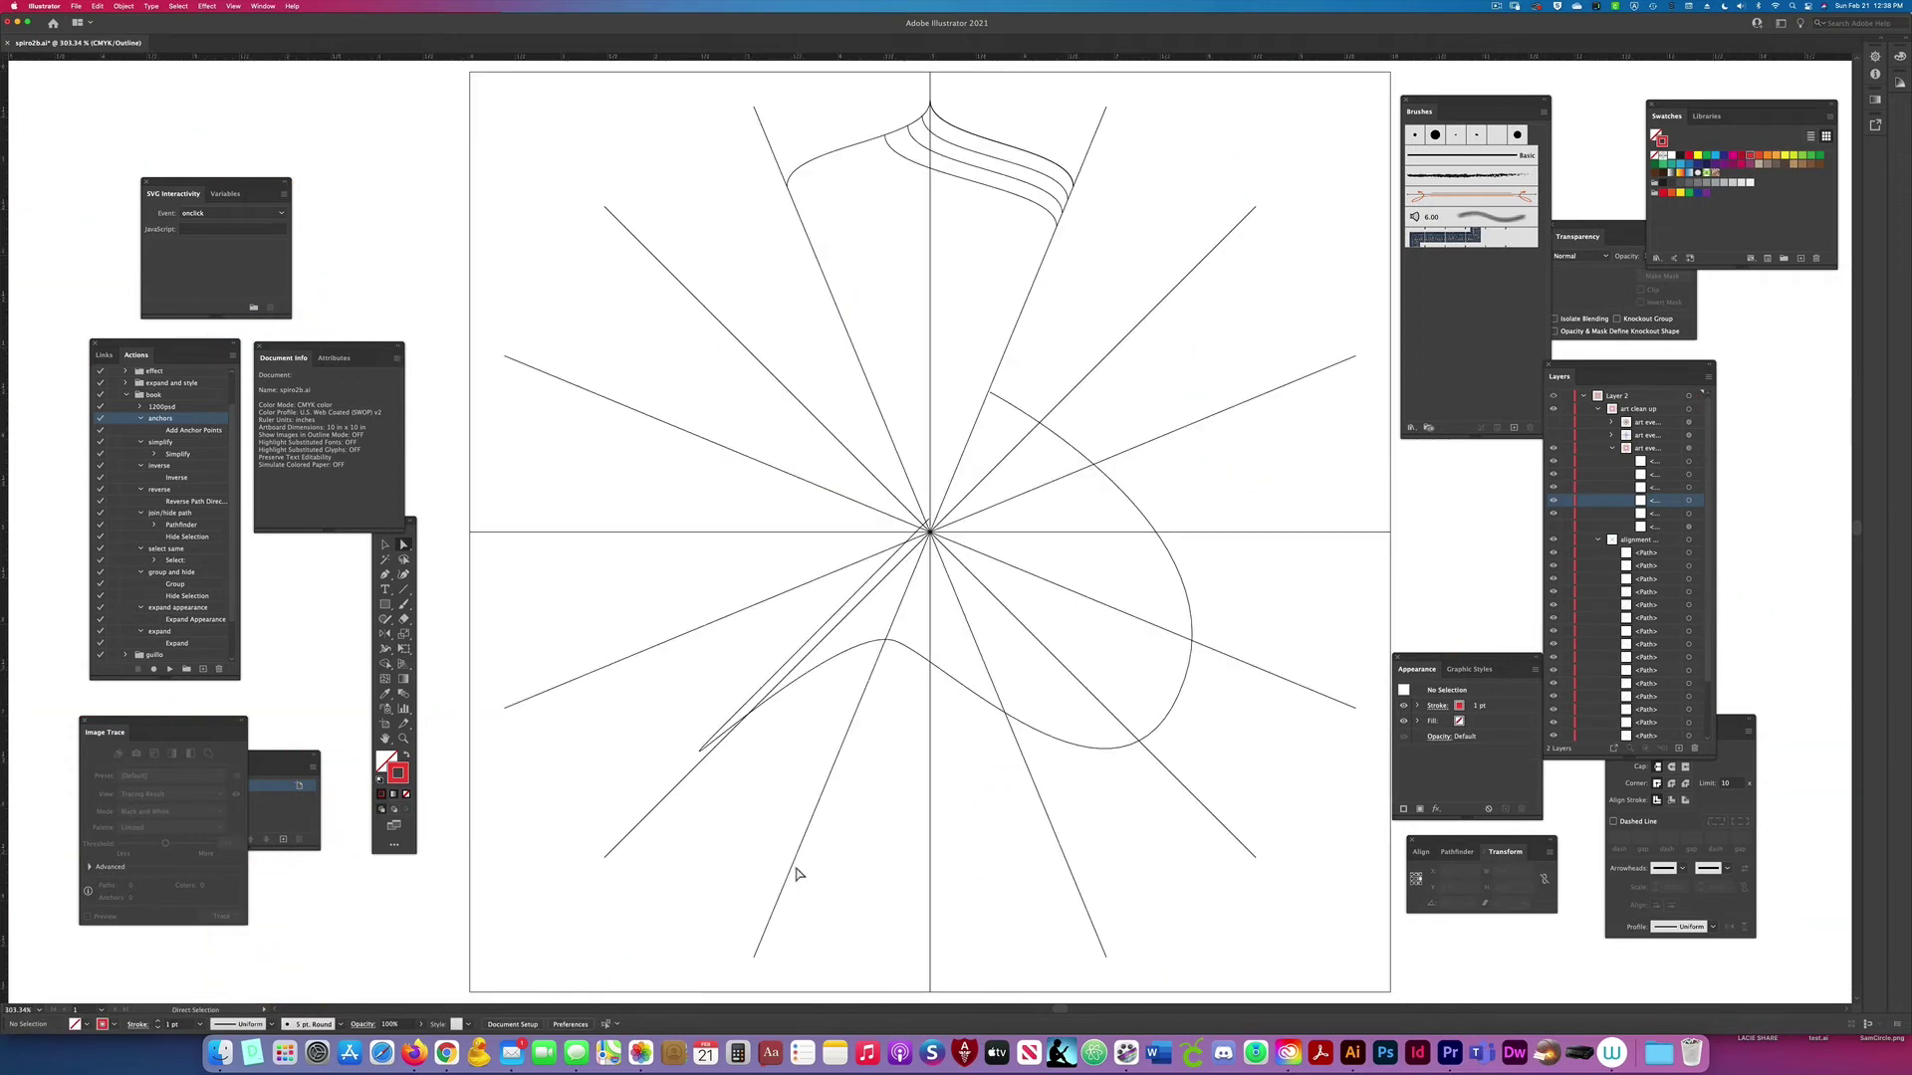
pyautogui.moveTo(975, 365); pyautogui.dragTo(952, 717)
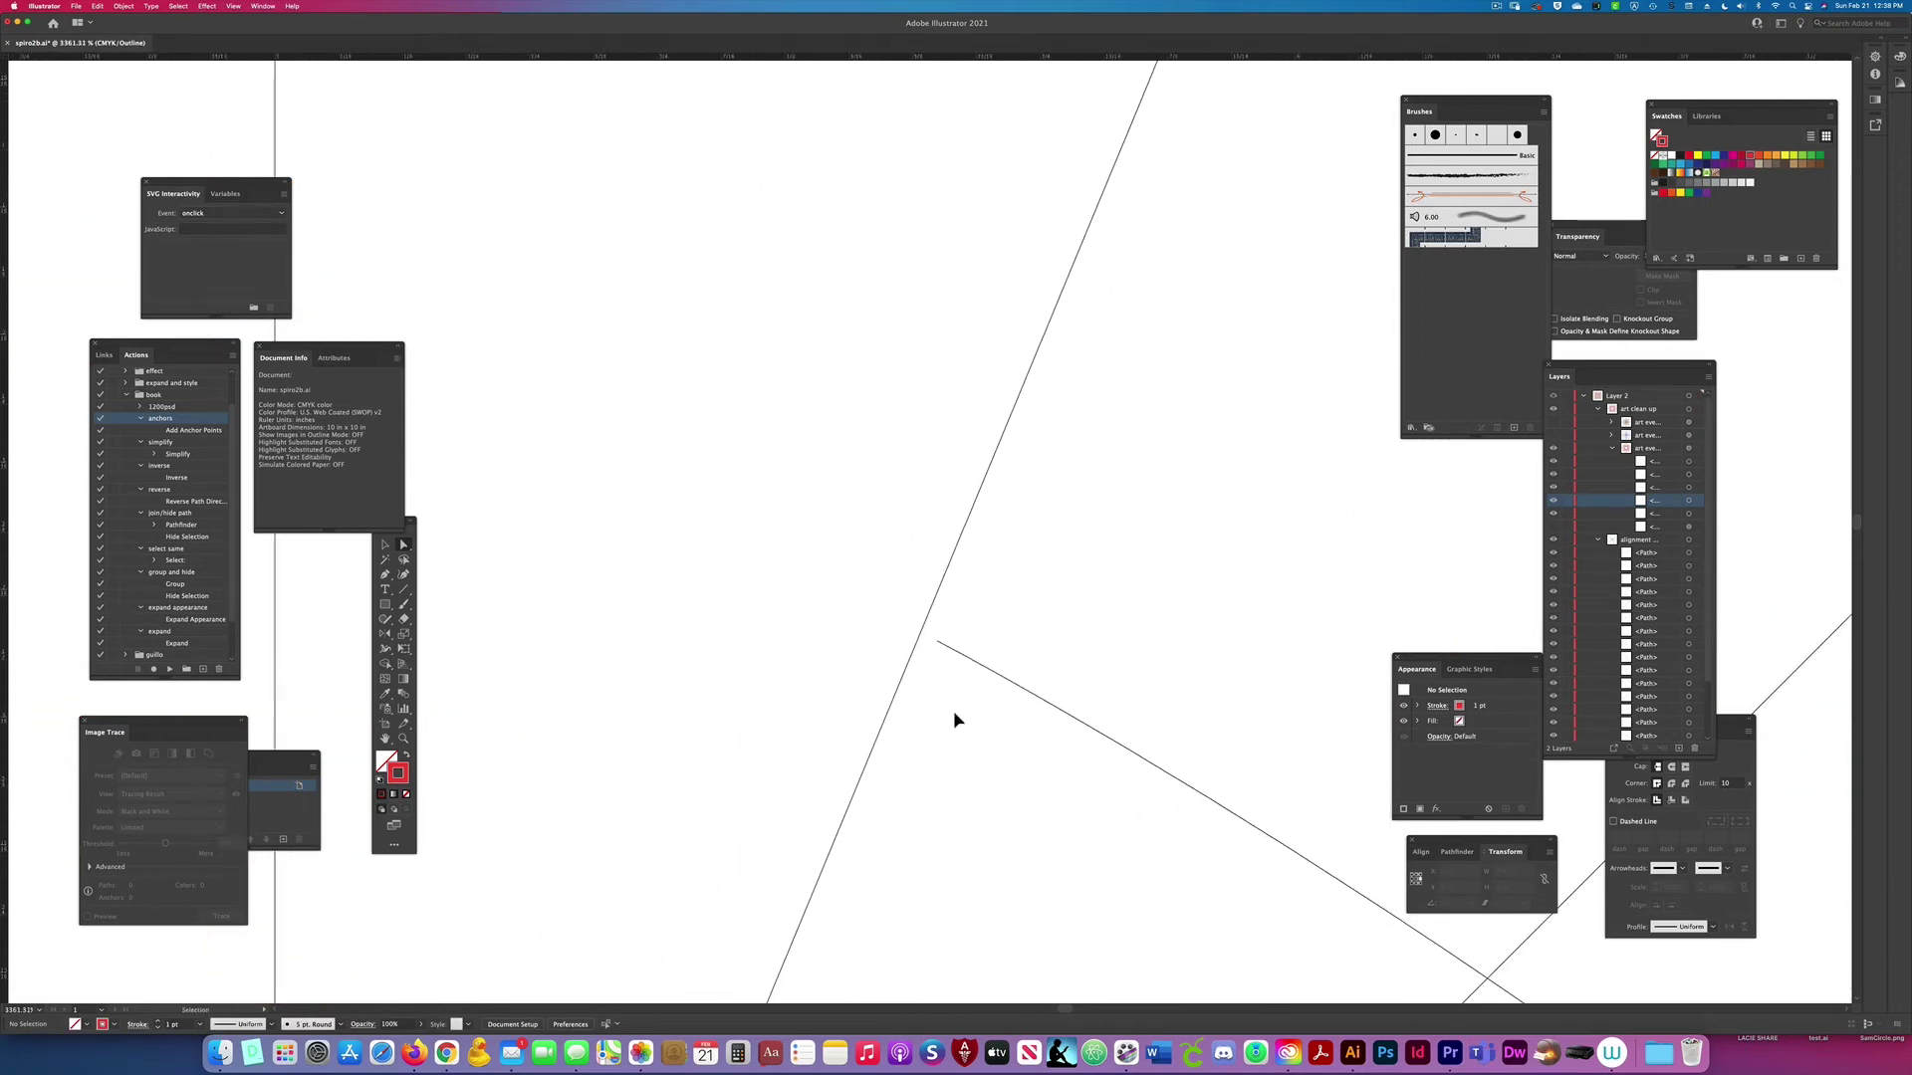
pyautogui.press('super+y')
pyautogui.moveTo(934, 643)
pyautogui.mouseDown()
pyautogui.moveTo(941, 587)
pyautogui.moveTo(921, 658)
pyautogui.mouseUp()
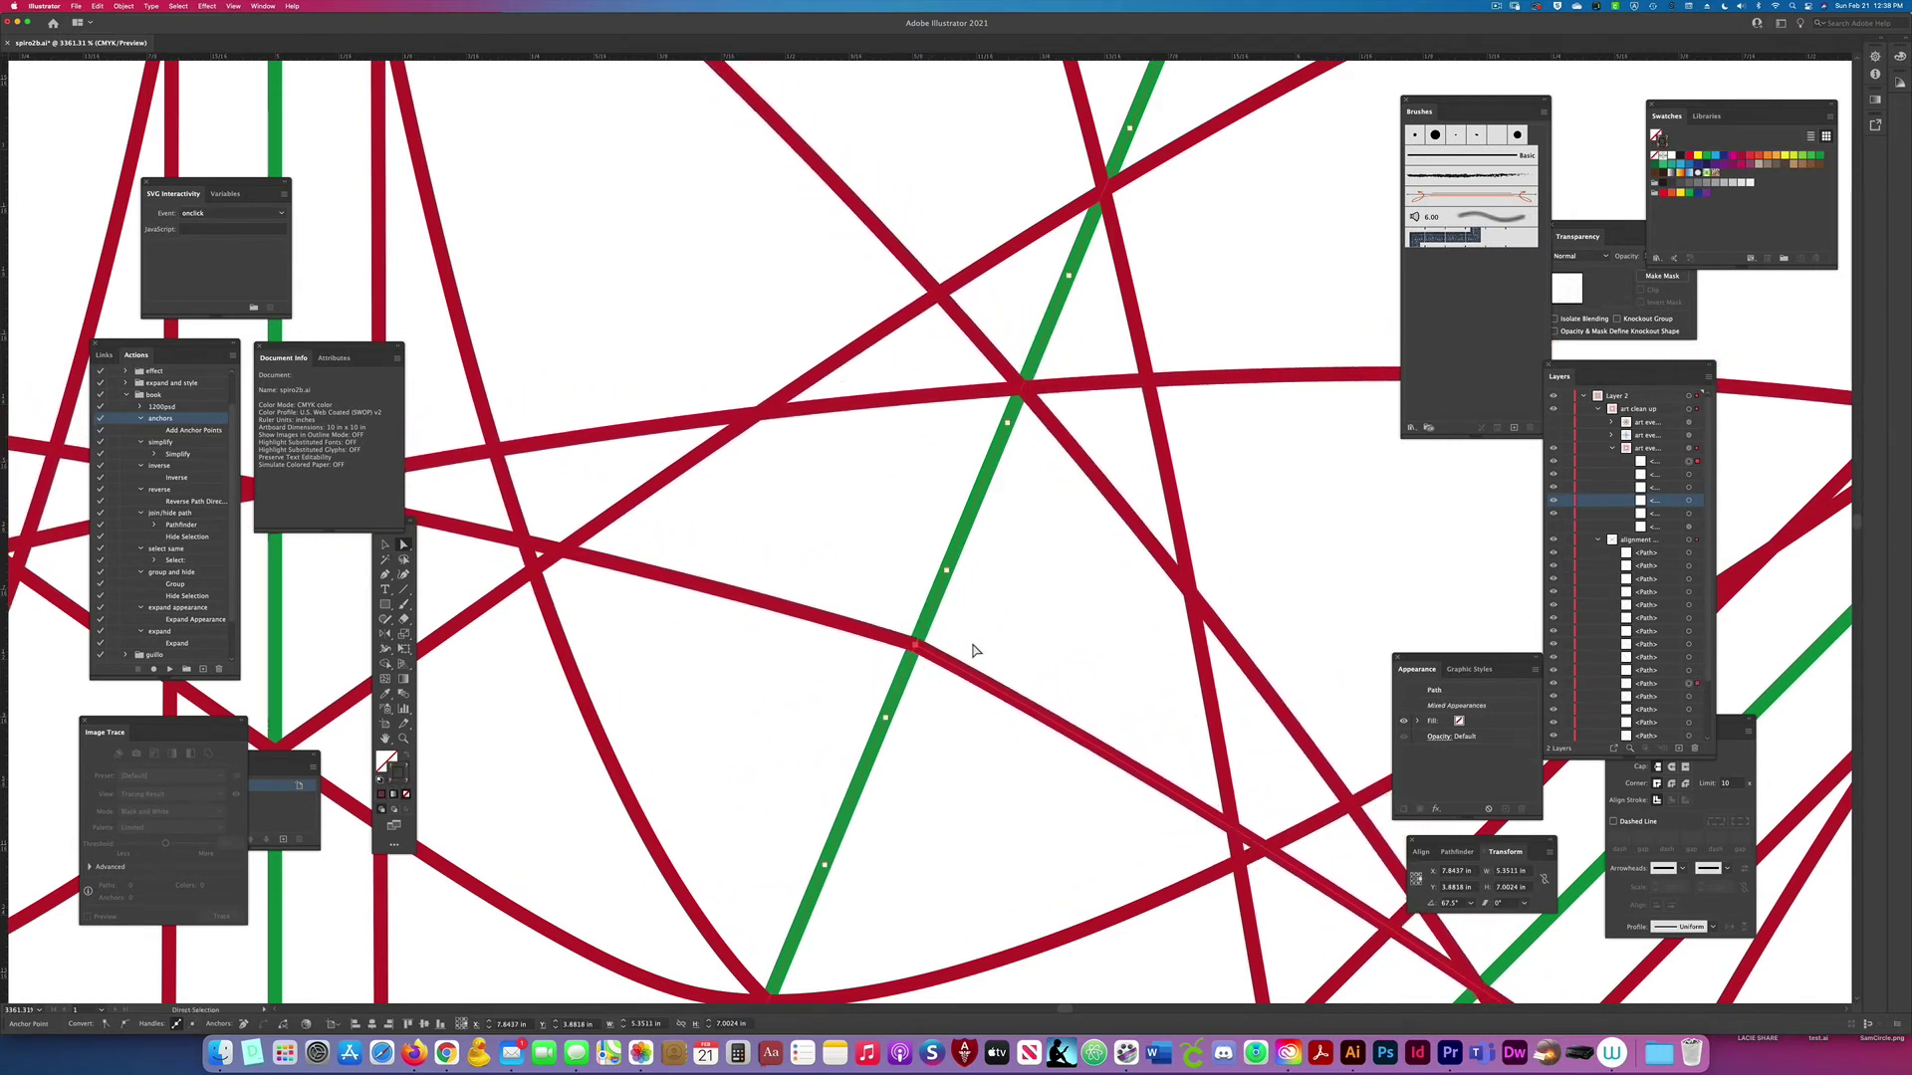
pyautogui.click(914, 653)
pyautogui.click(974, 759)
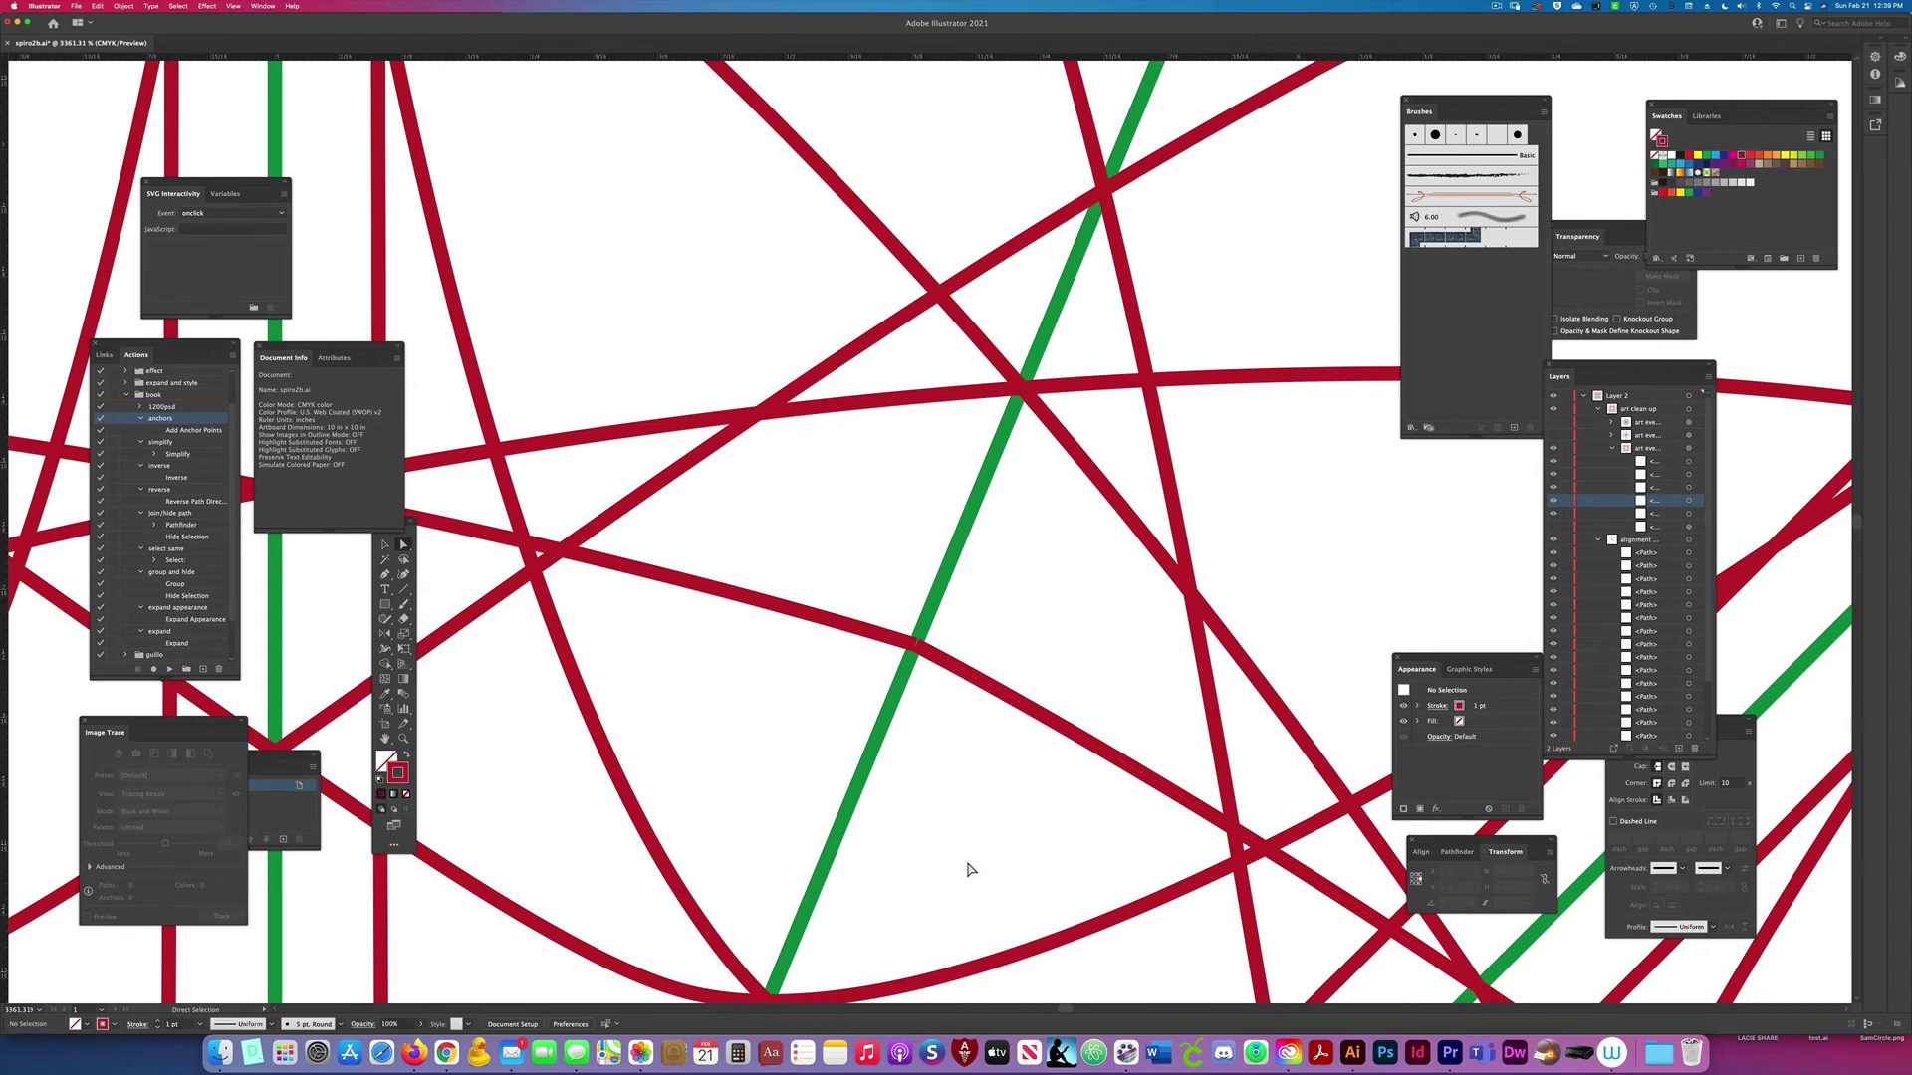
# Step: Move the dark red path's other end anchor, near the artboard center, onto the vertical alignment line
pyautogui.press('super+0')
pyautogui.press('super+y')
pyautogui.scroll(10, 896, 612)
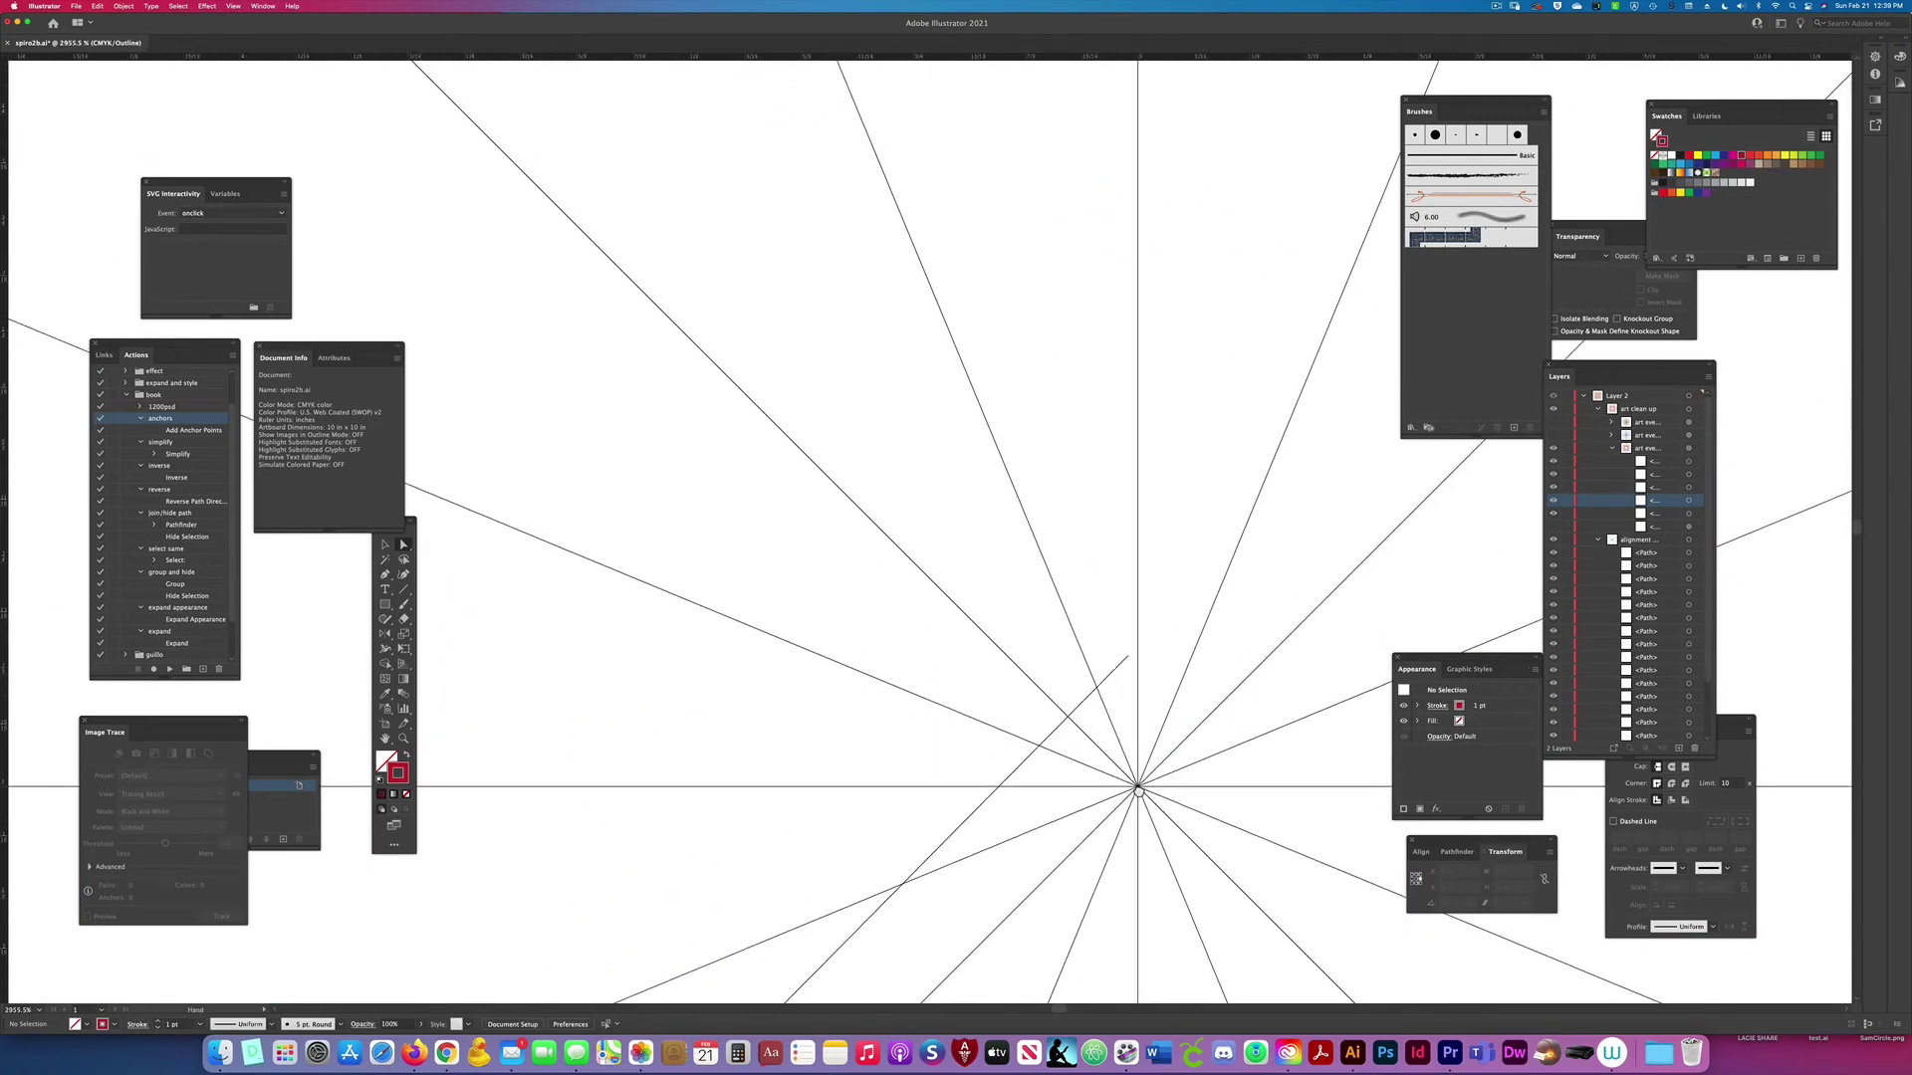
pyautogui.press('super+y')
pyautogui.press('super+y')
pyautogui.click(902, 584)
pyautogui.press('super+y')
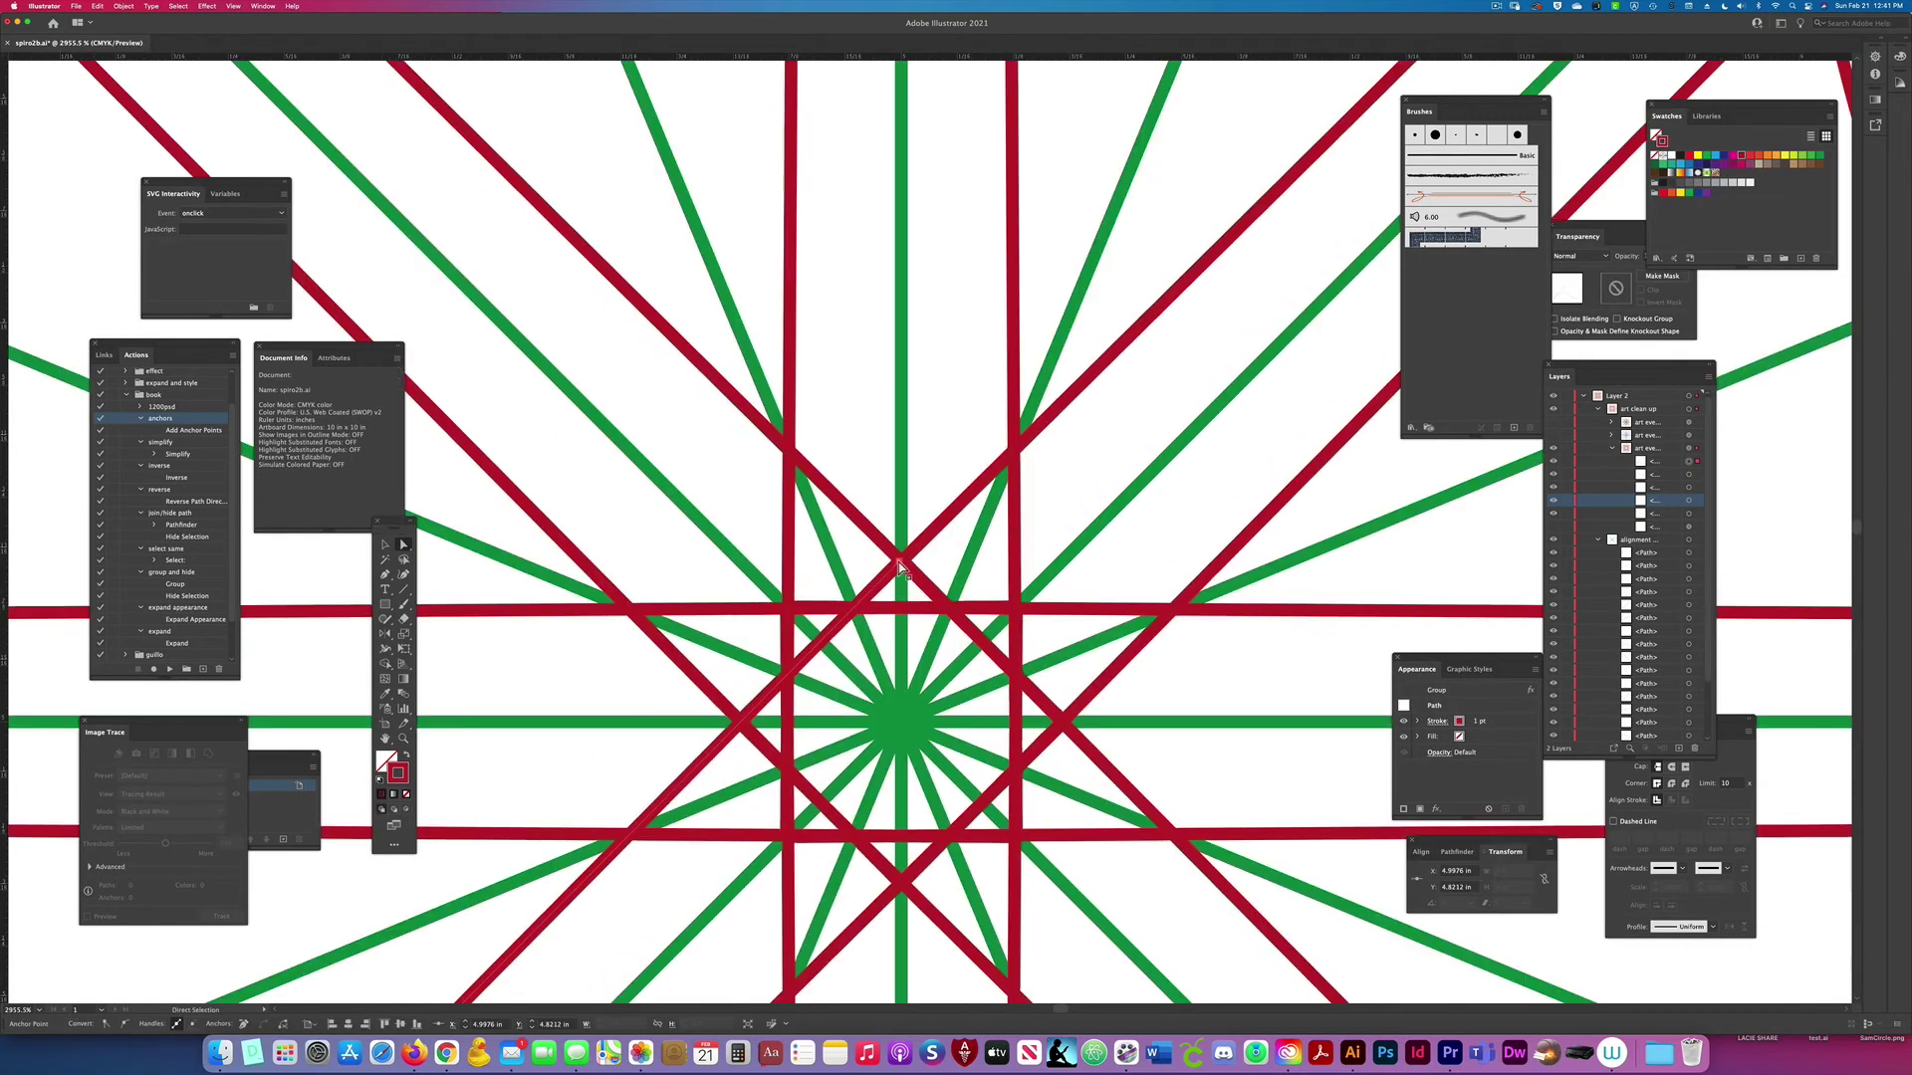
pyautogui.moveTo(903, 592); pyautogui.dragTo(901, 586)
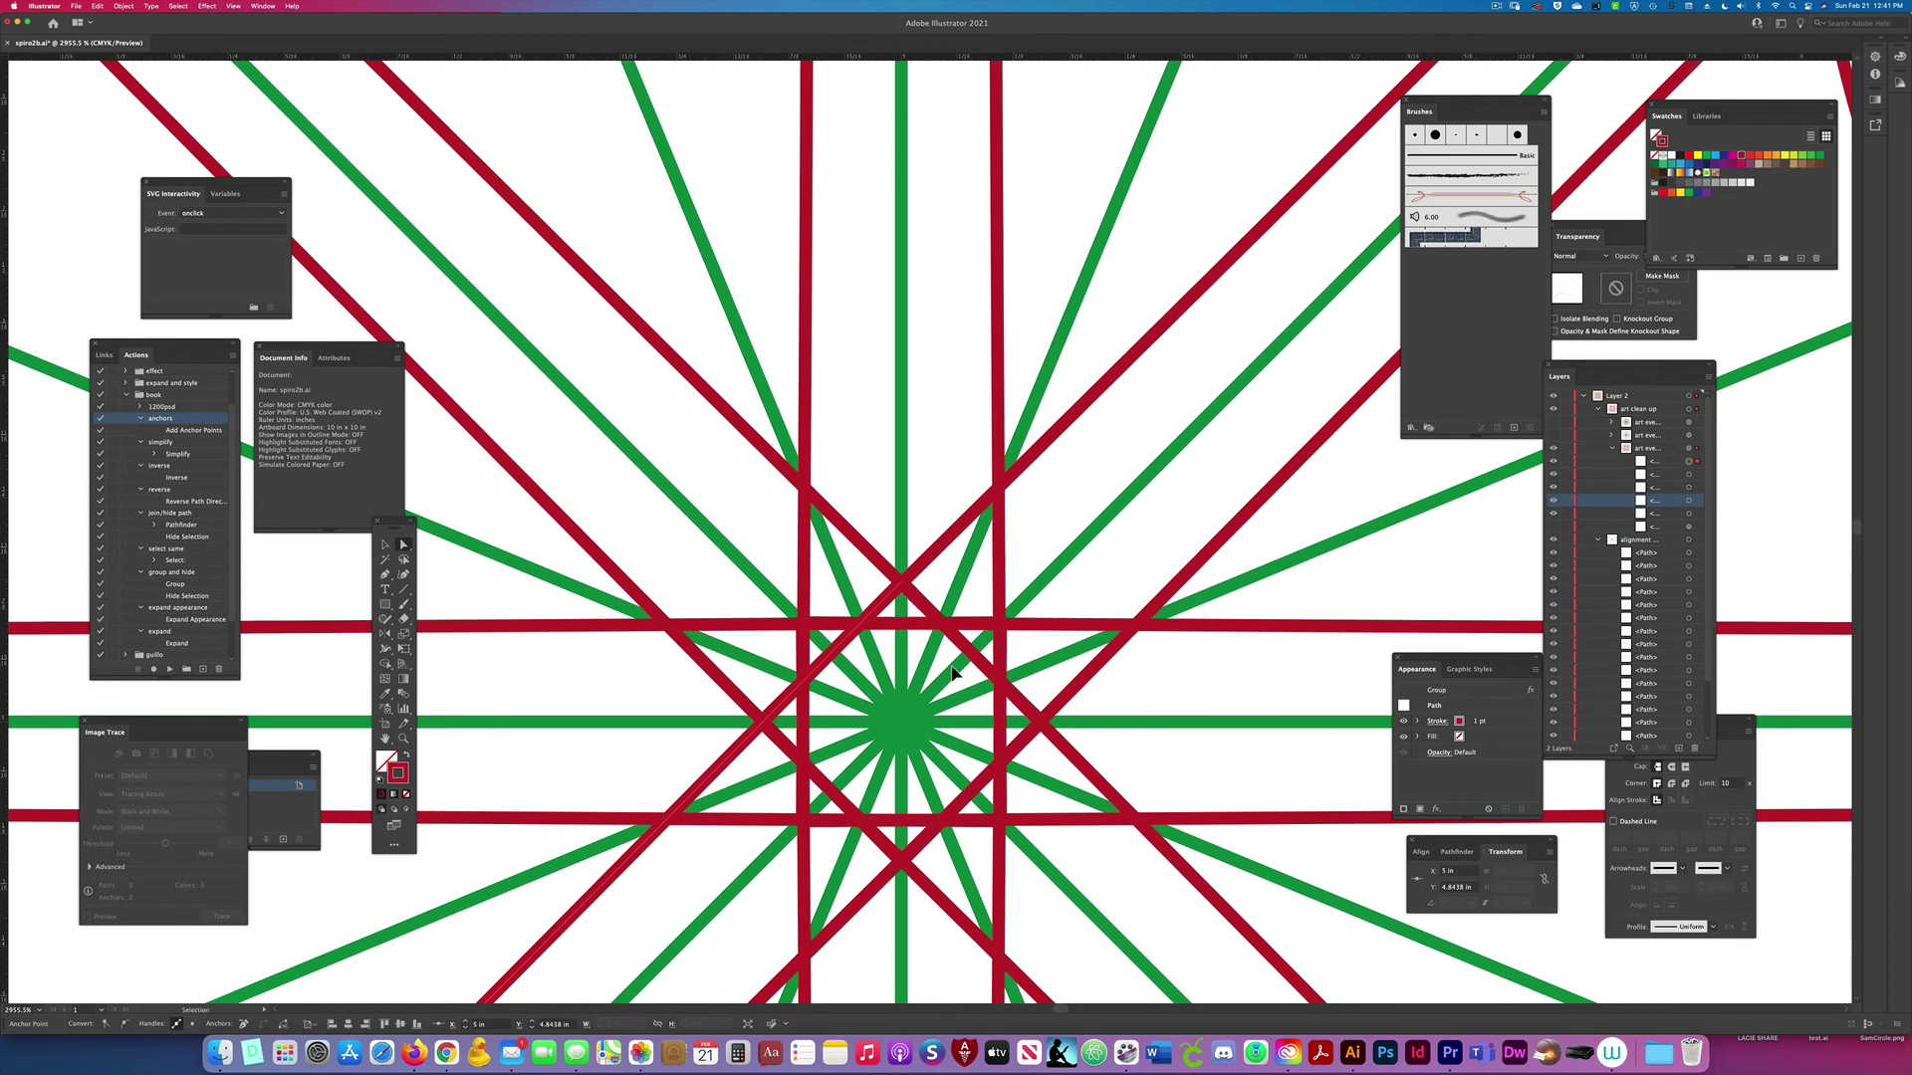
# Step: Collapse, hide and lock the third art group, then show the second group and check its source paths in outline view
pyautogui.press('super+0')
pyautogui.click(1612, 448)
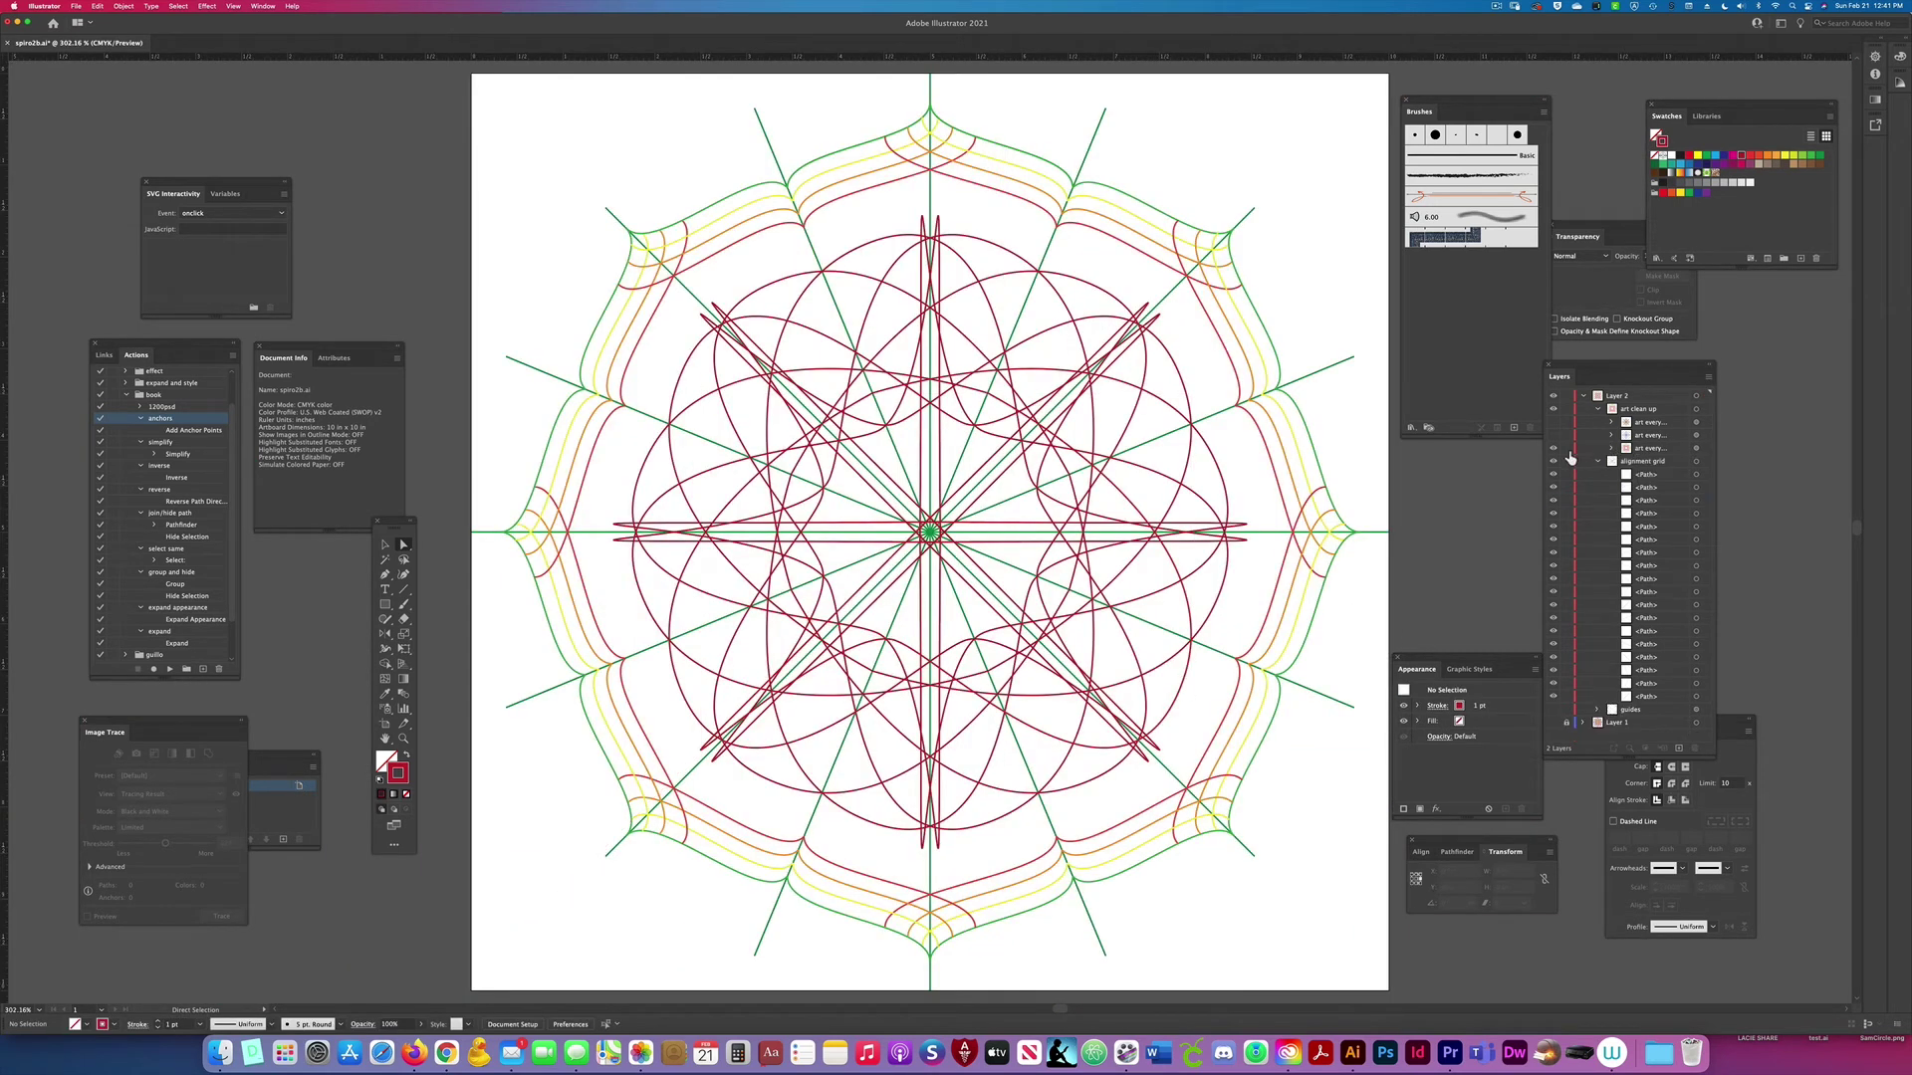
pyautogui.click(1554, 448)
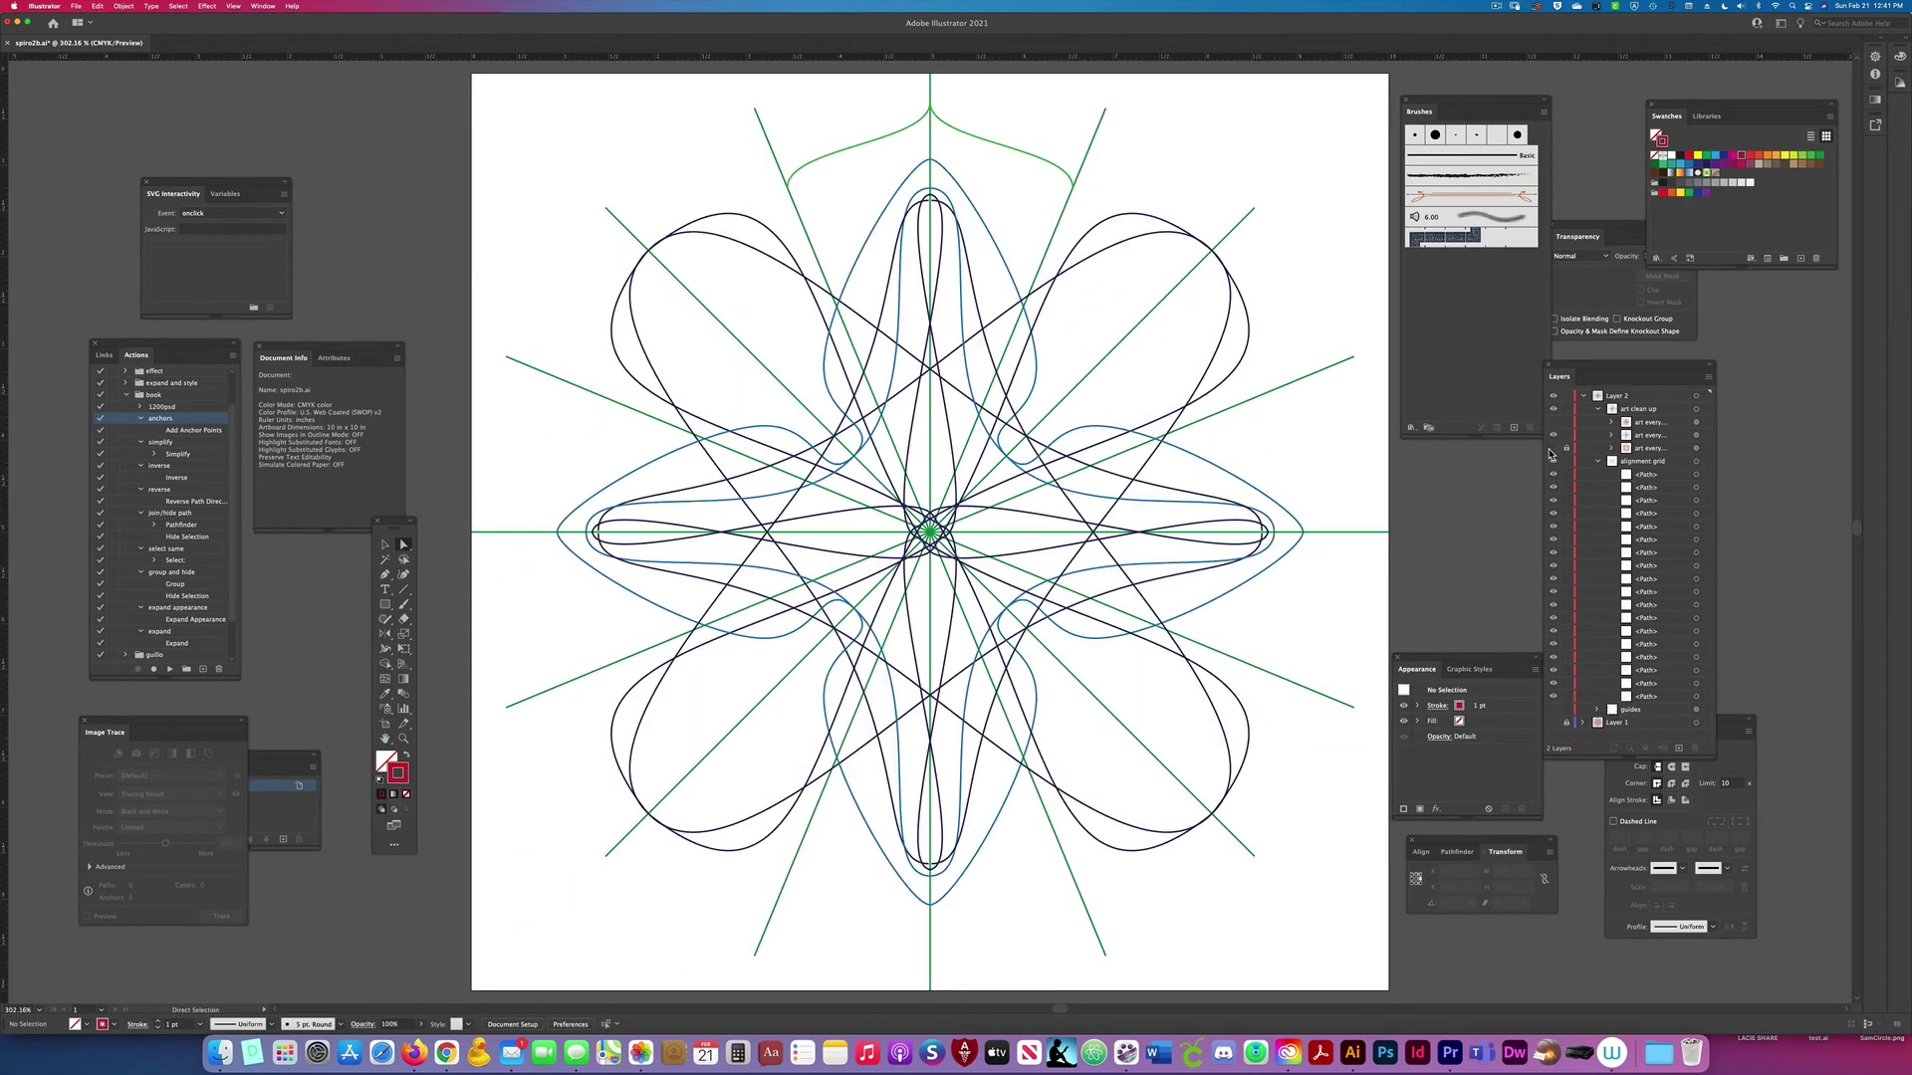
pyautogui.press('super+y')
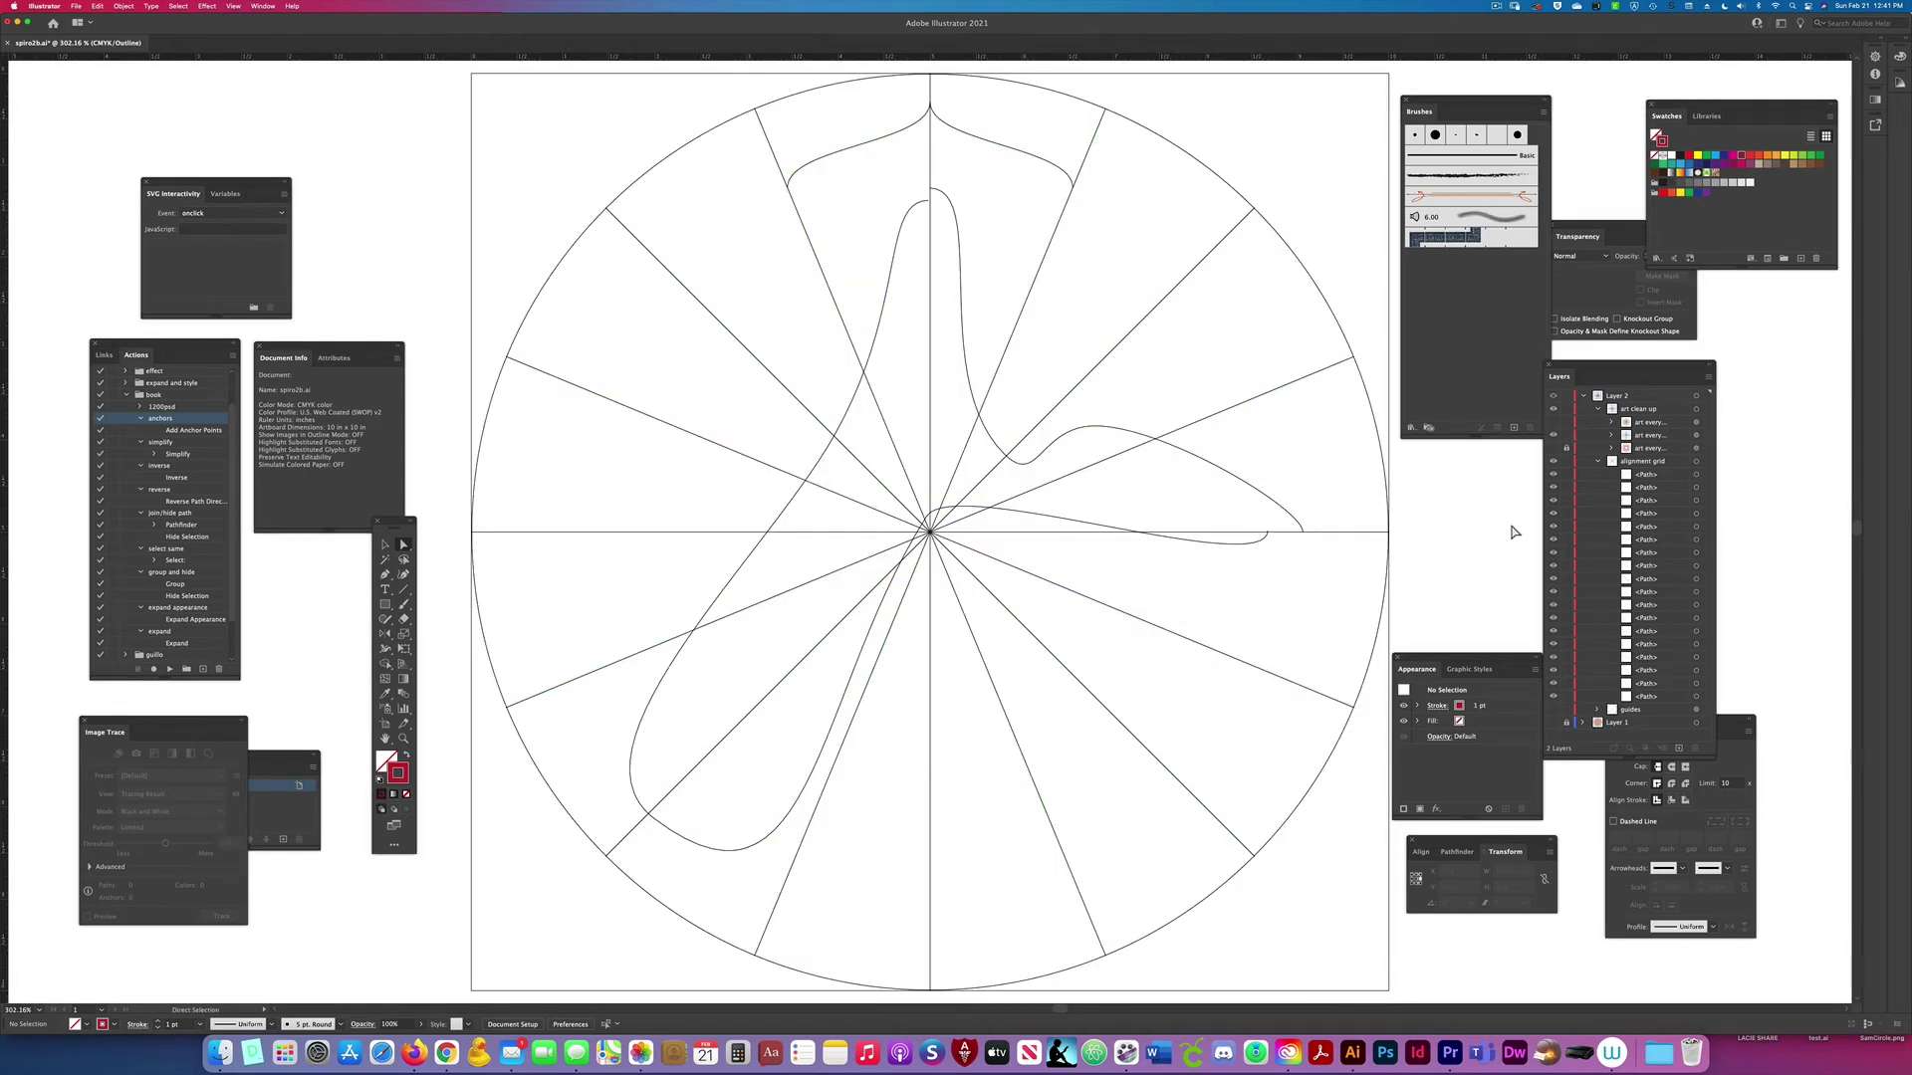
pyautogui.press('super+y')
# Step: Snap the upper end anchors of the navy path and the inner blue path onto the vertical alignment line
pyautogui.scroll(10, 931, 184)
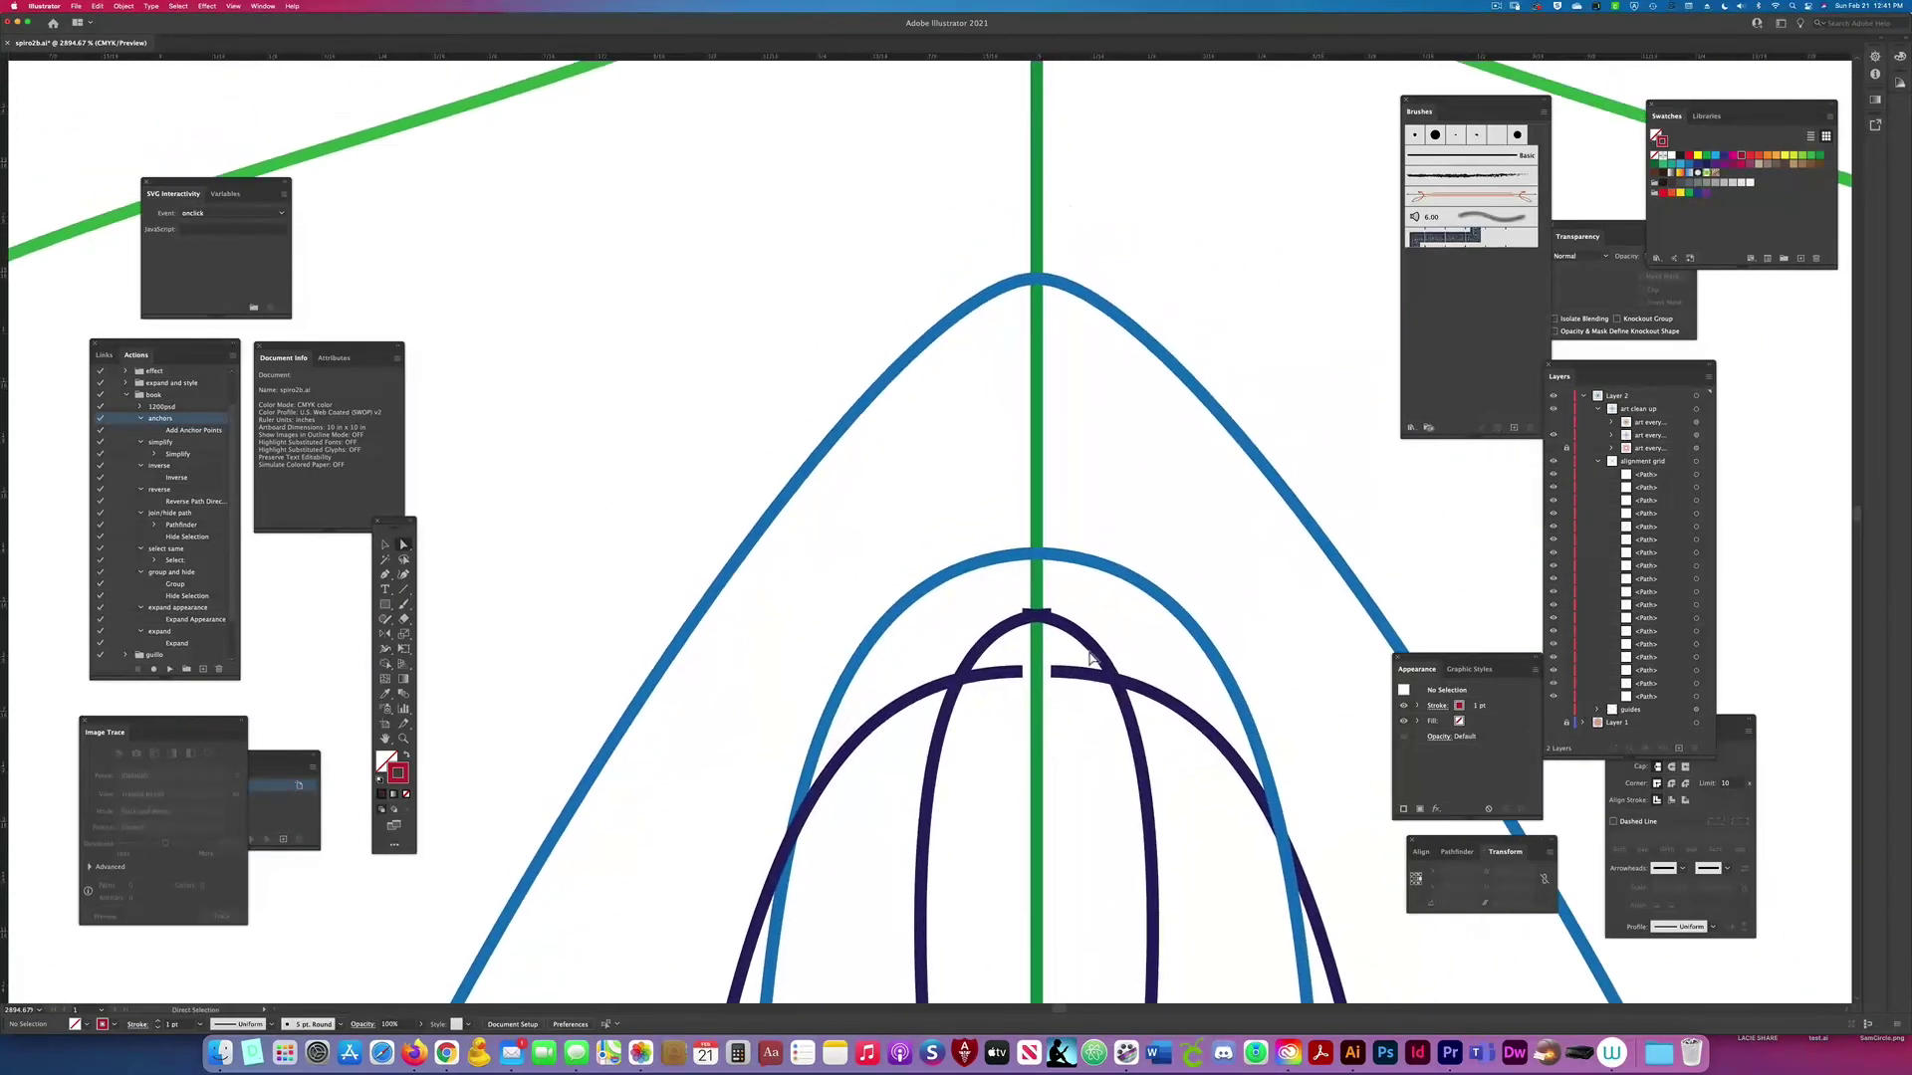
pyautogui.click(1127, 665)
pyautogui.click(1023, 674)
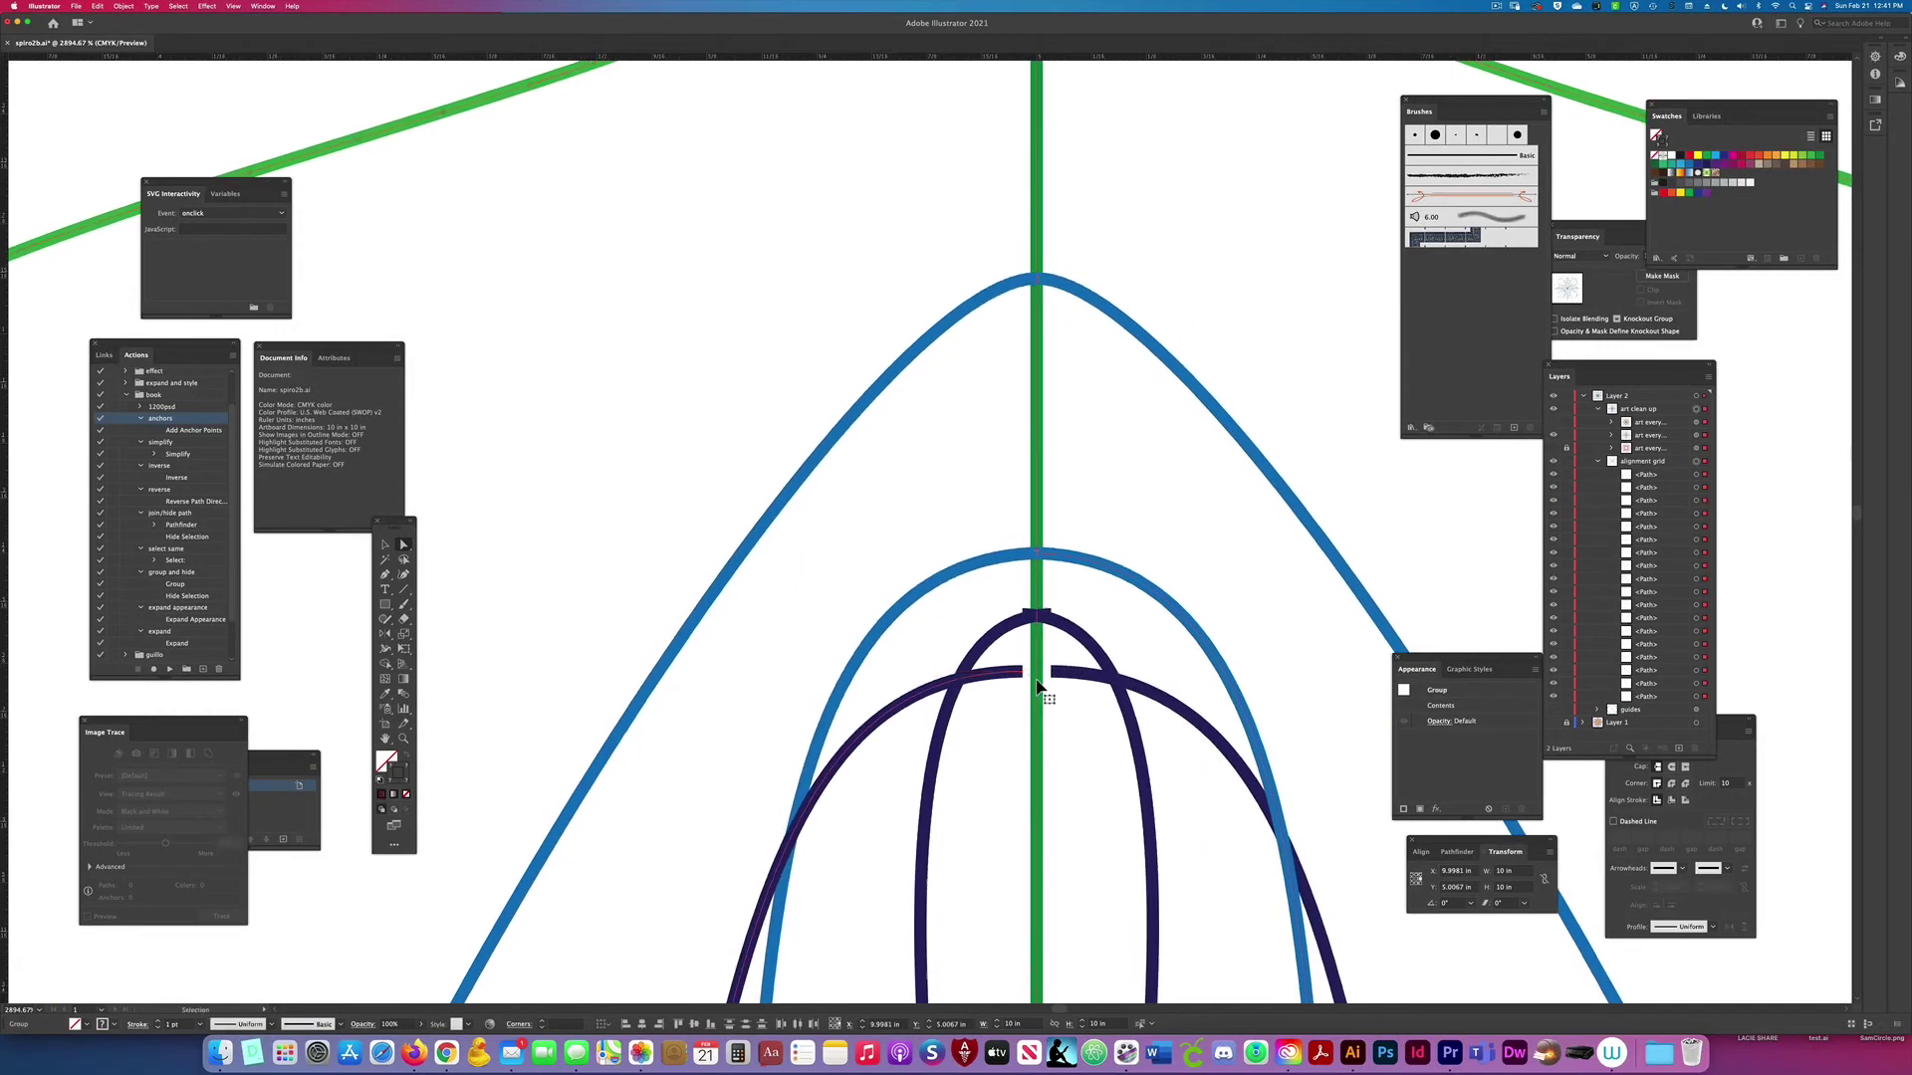
pyautogui.moveTo(1023, 674); pyautogui.dragTo(1037, 691)
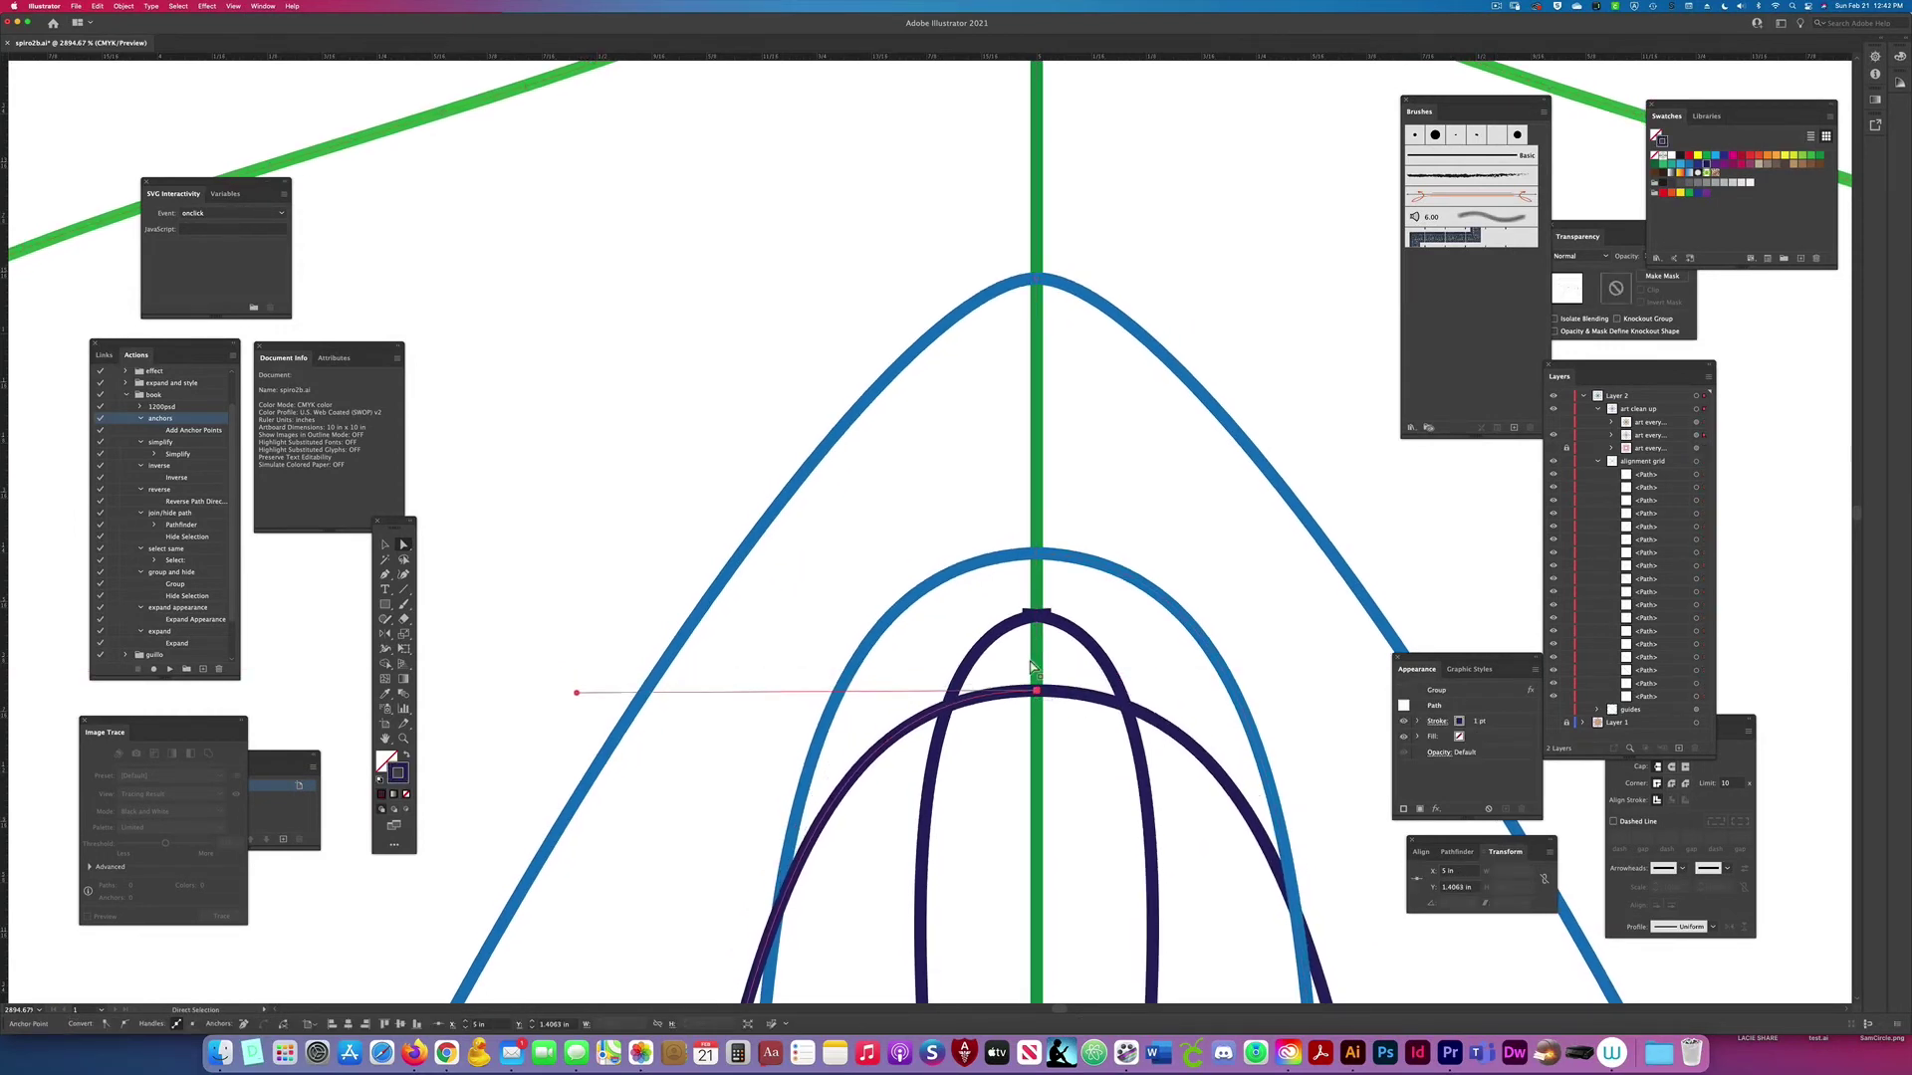
pyautogui.click(1076, 564)
pyautogui.moveTo(1037, 553)
pyautogui.mouseDown()
pyautogui.moveTo(1042, 531)
pyautogui.moveTo(1037, 553)
pyautogui.mouseUp()
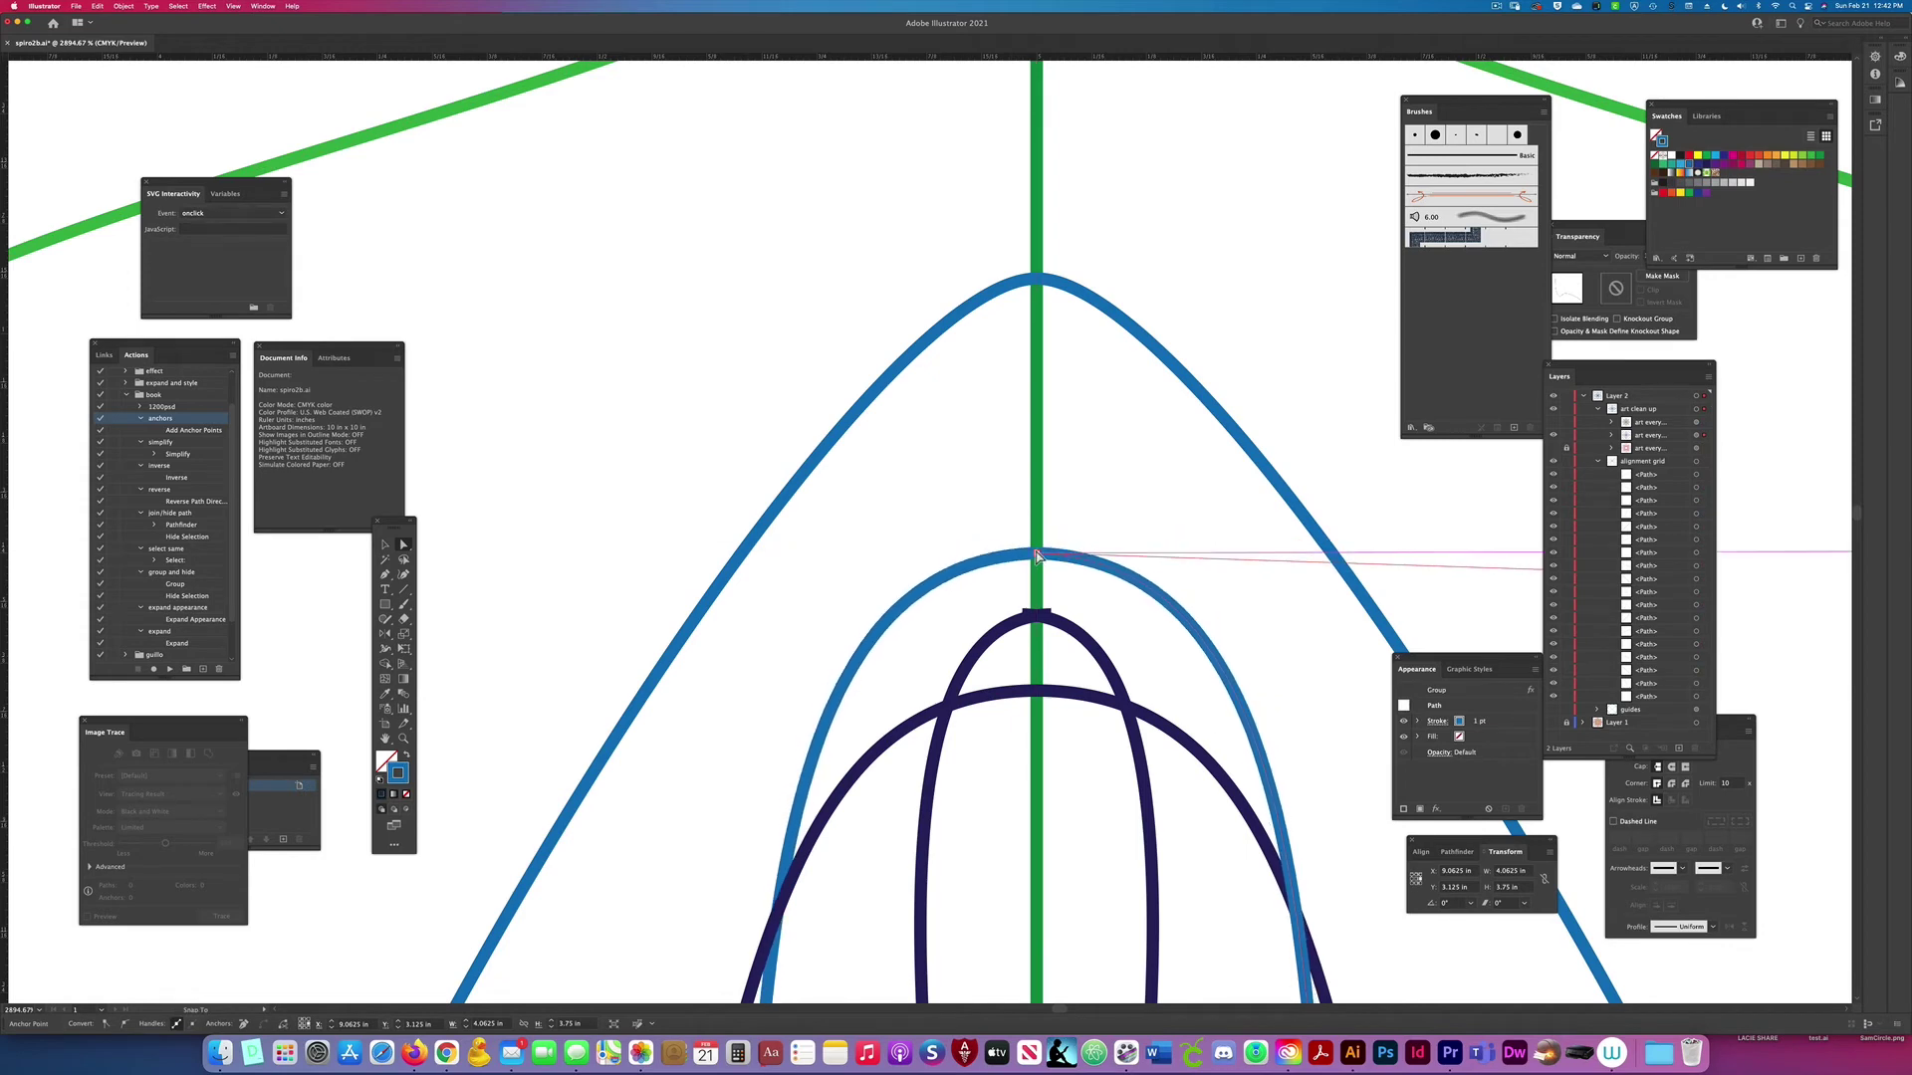
pyautogui.click(1157, 656)
pyautogui.press('super+0')
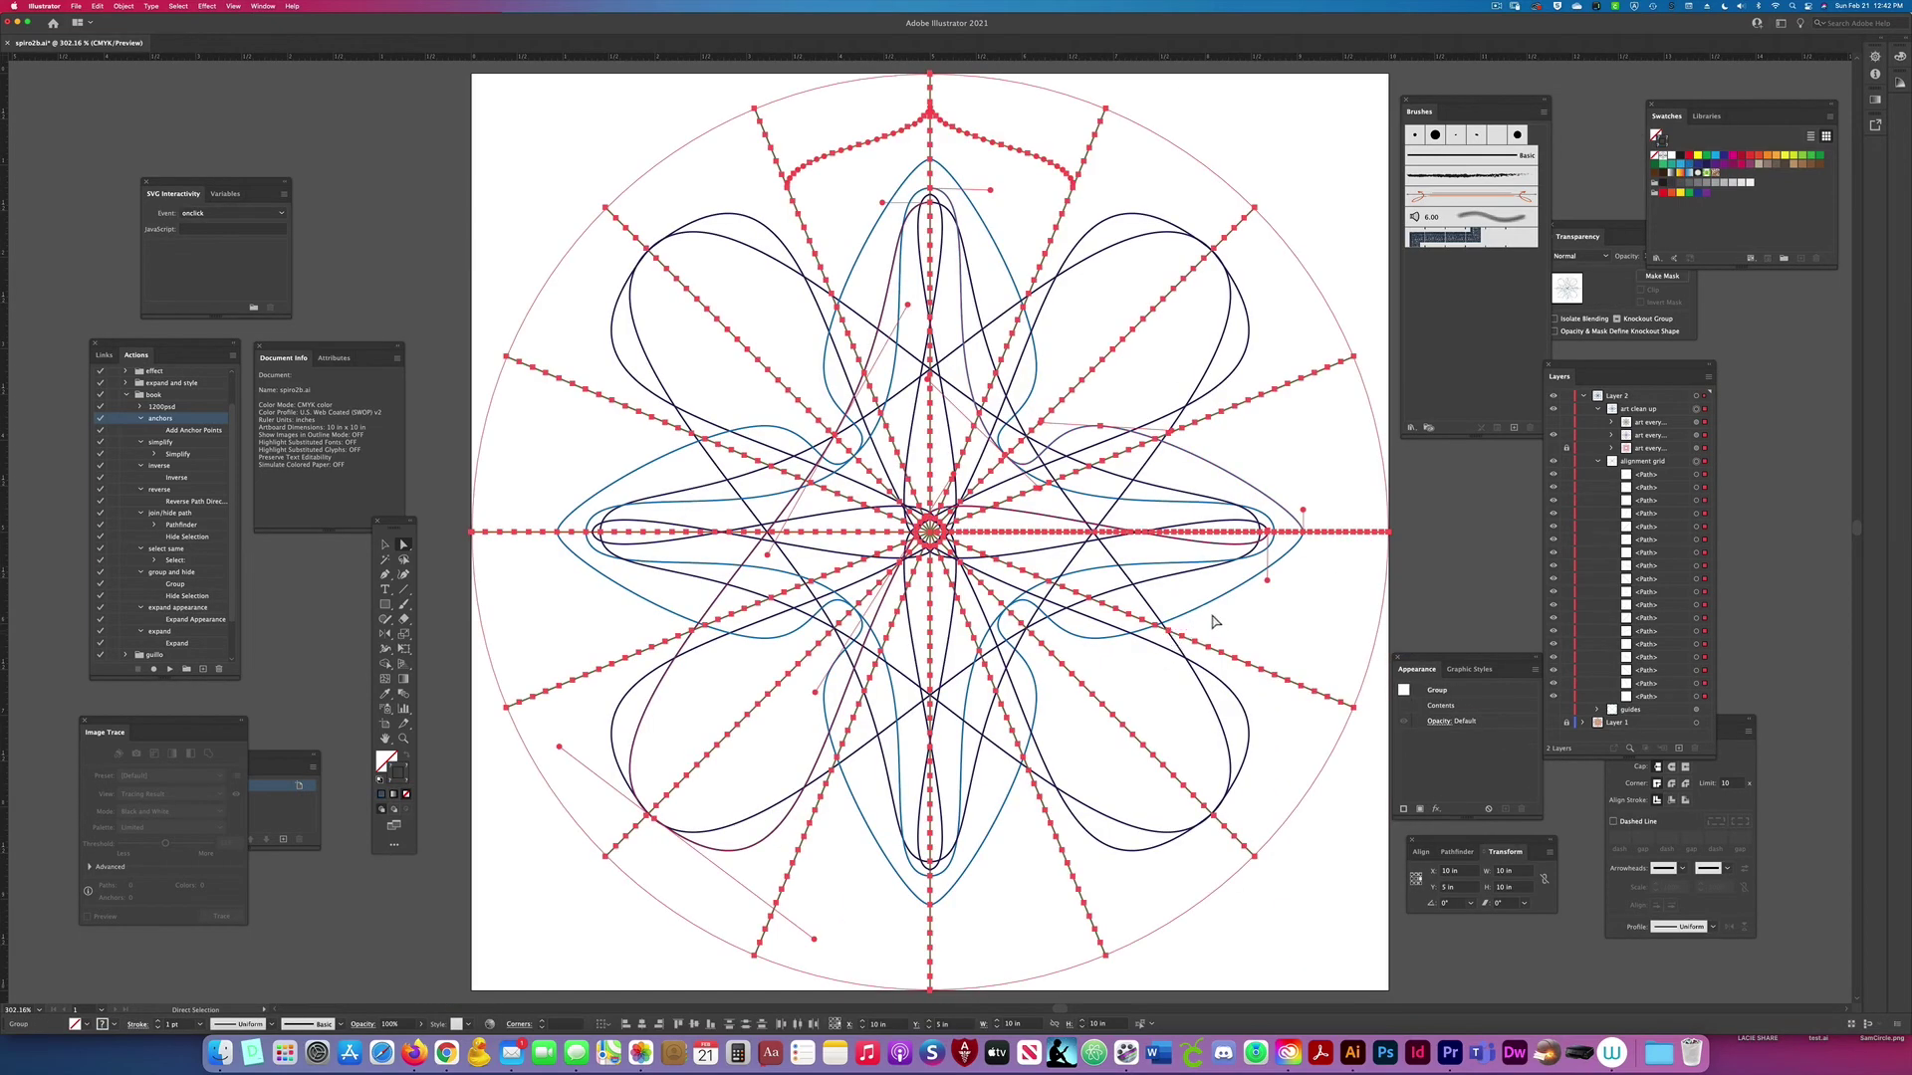
# Step: Move the outer end anchors of the navy loop and the outer blue path onto the horizontal alignment line
pyautogui.press('super+y')
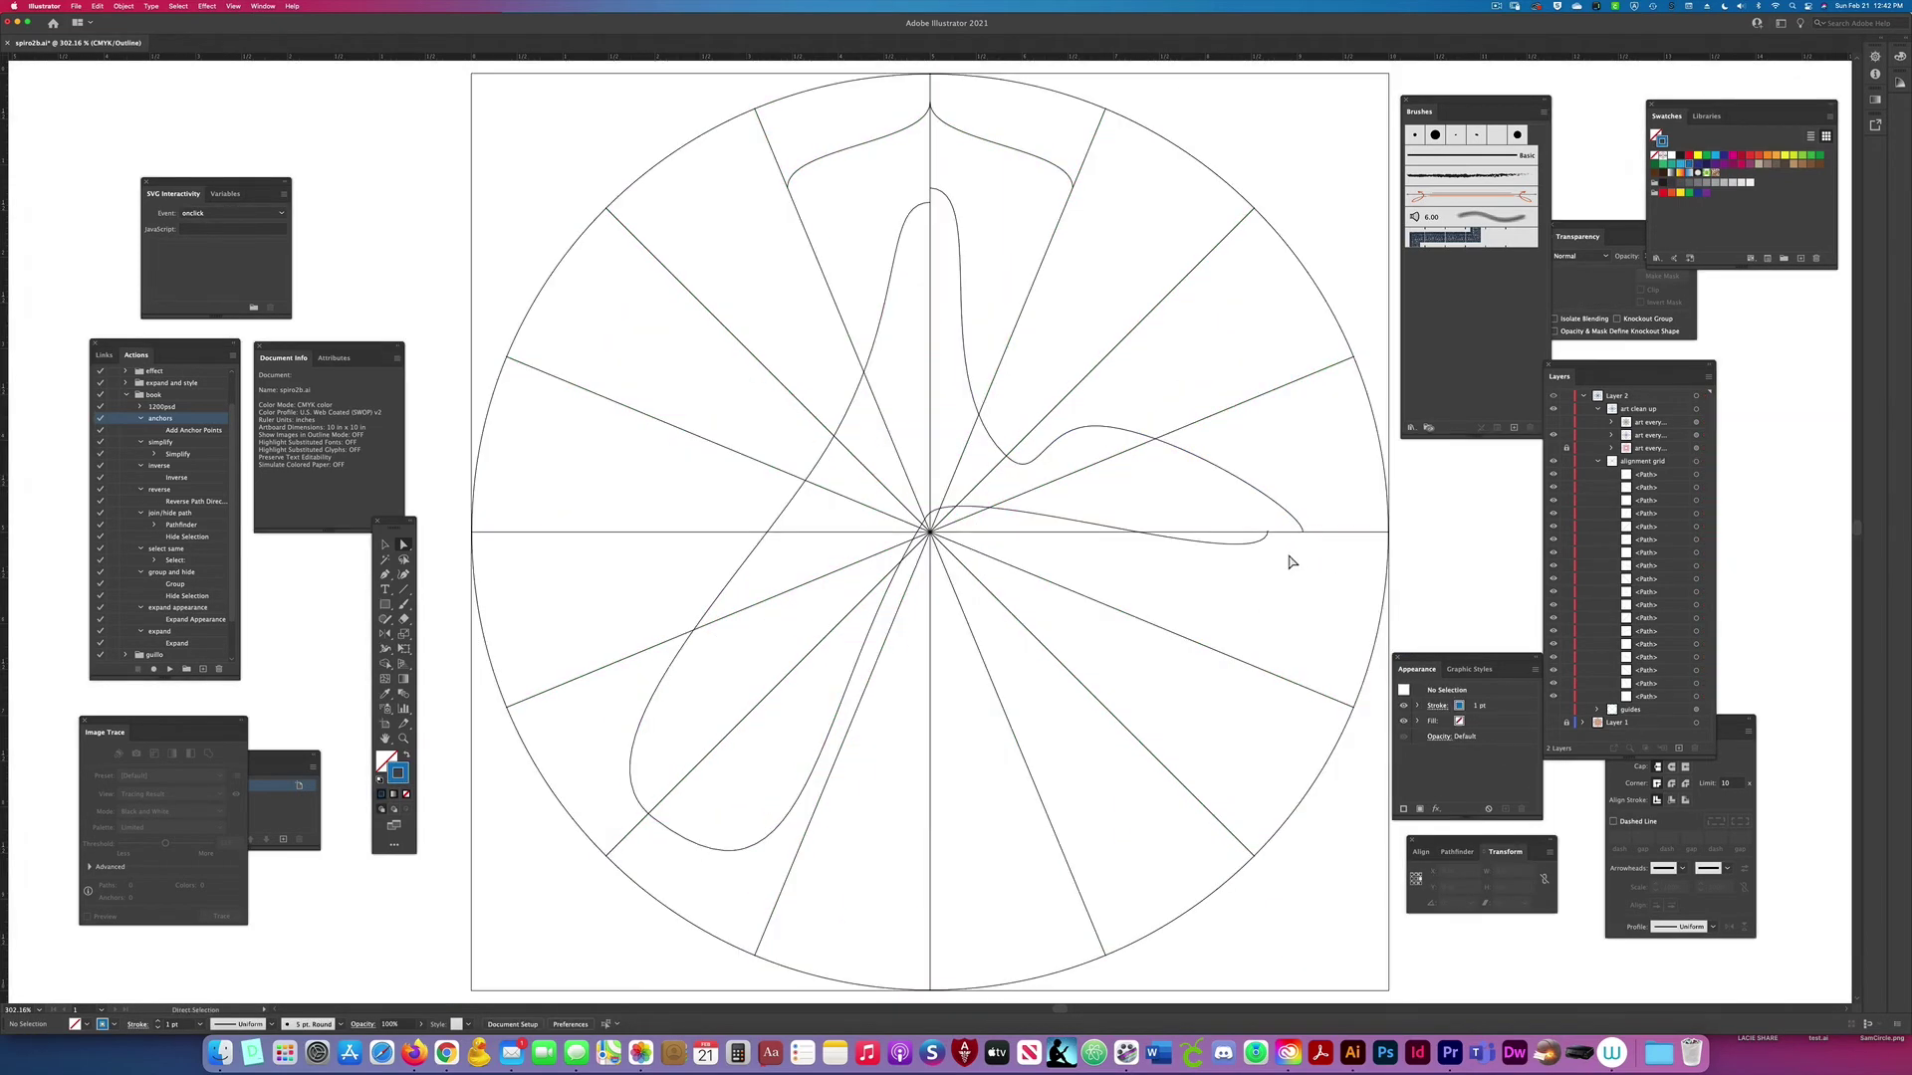
pyautogui.scroll(10, 1331, 568)
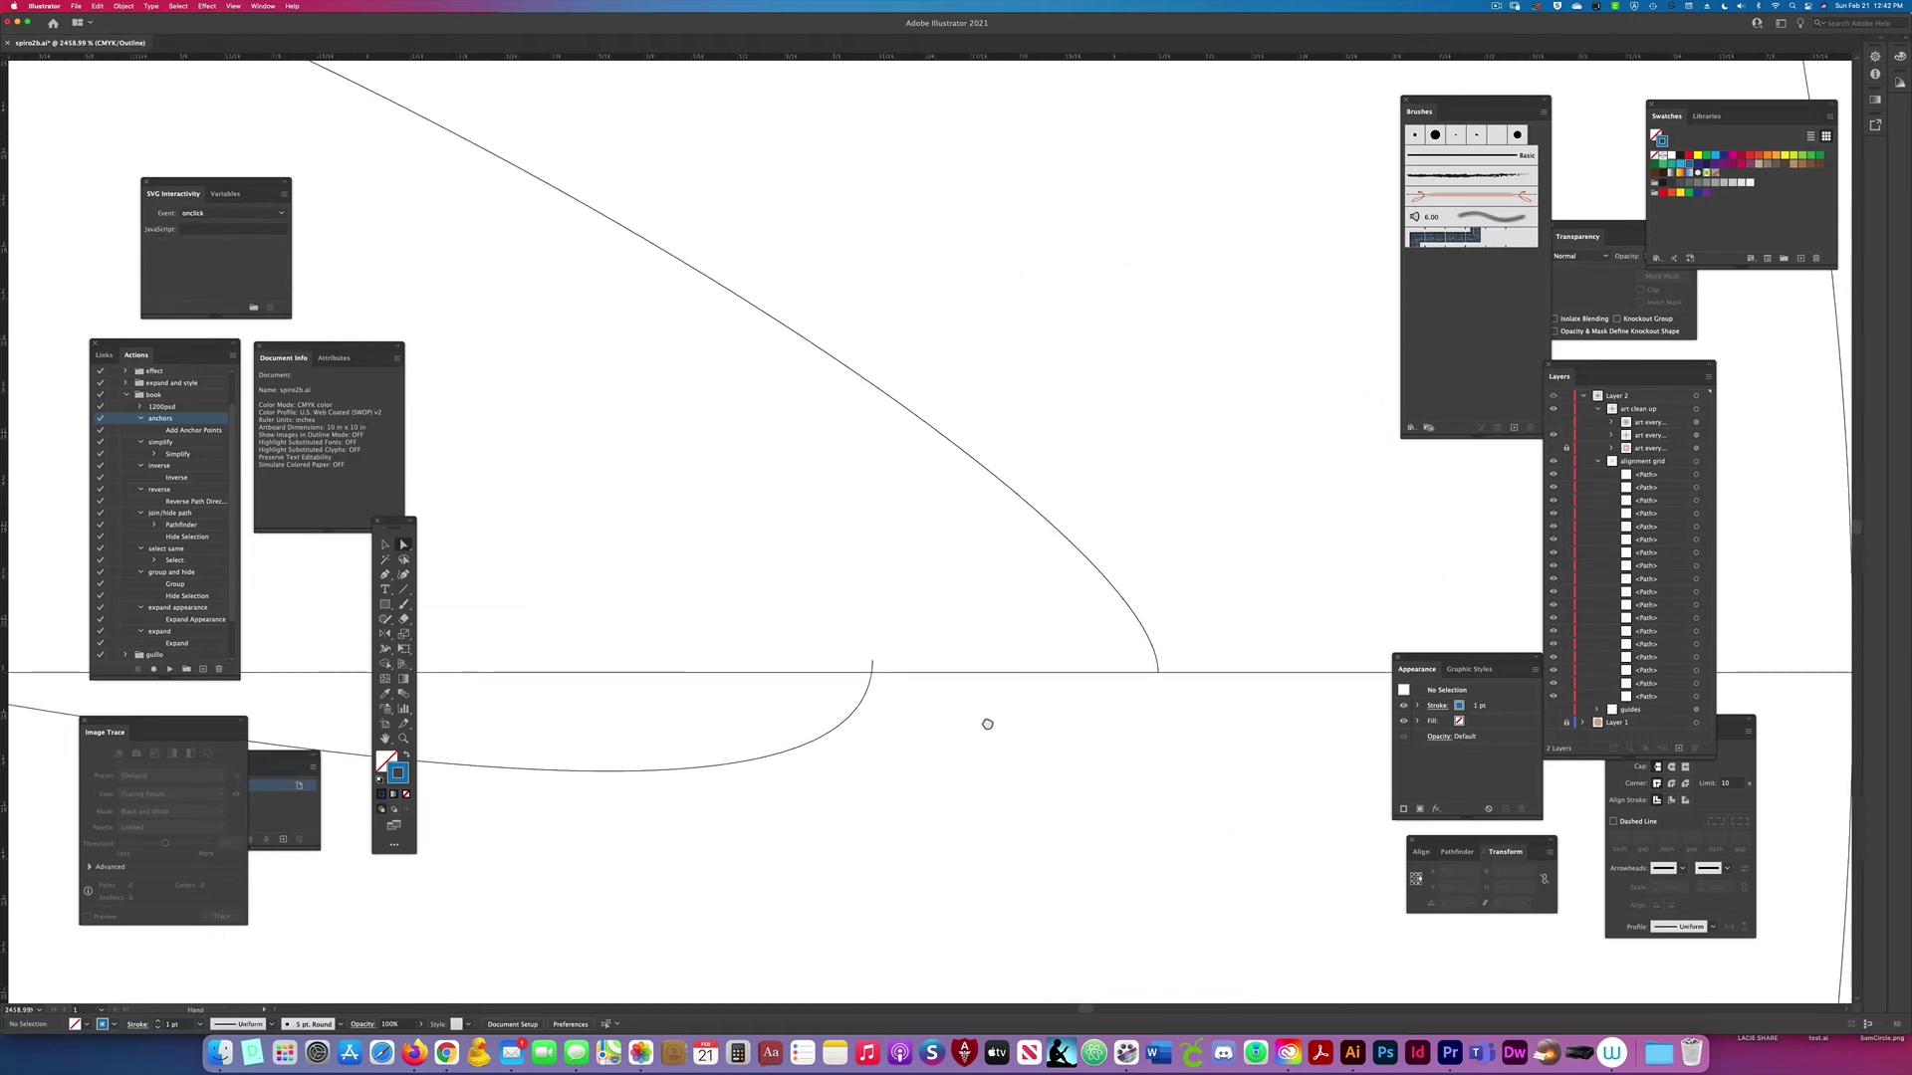
pyautogui.press('super+a')
pyautogui.press('super+y')
pyautogui.press('a')
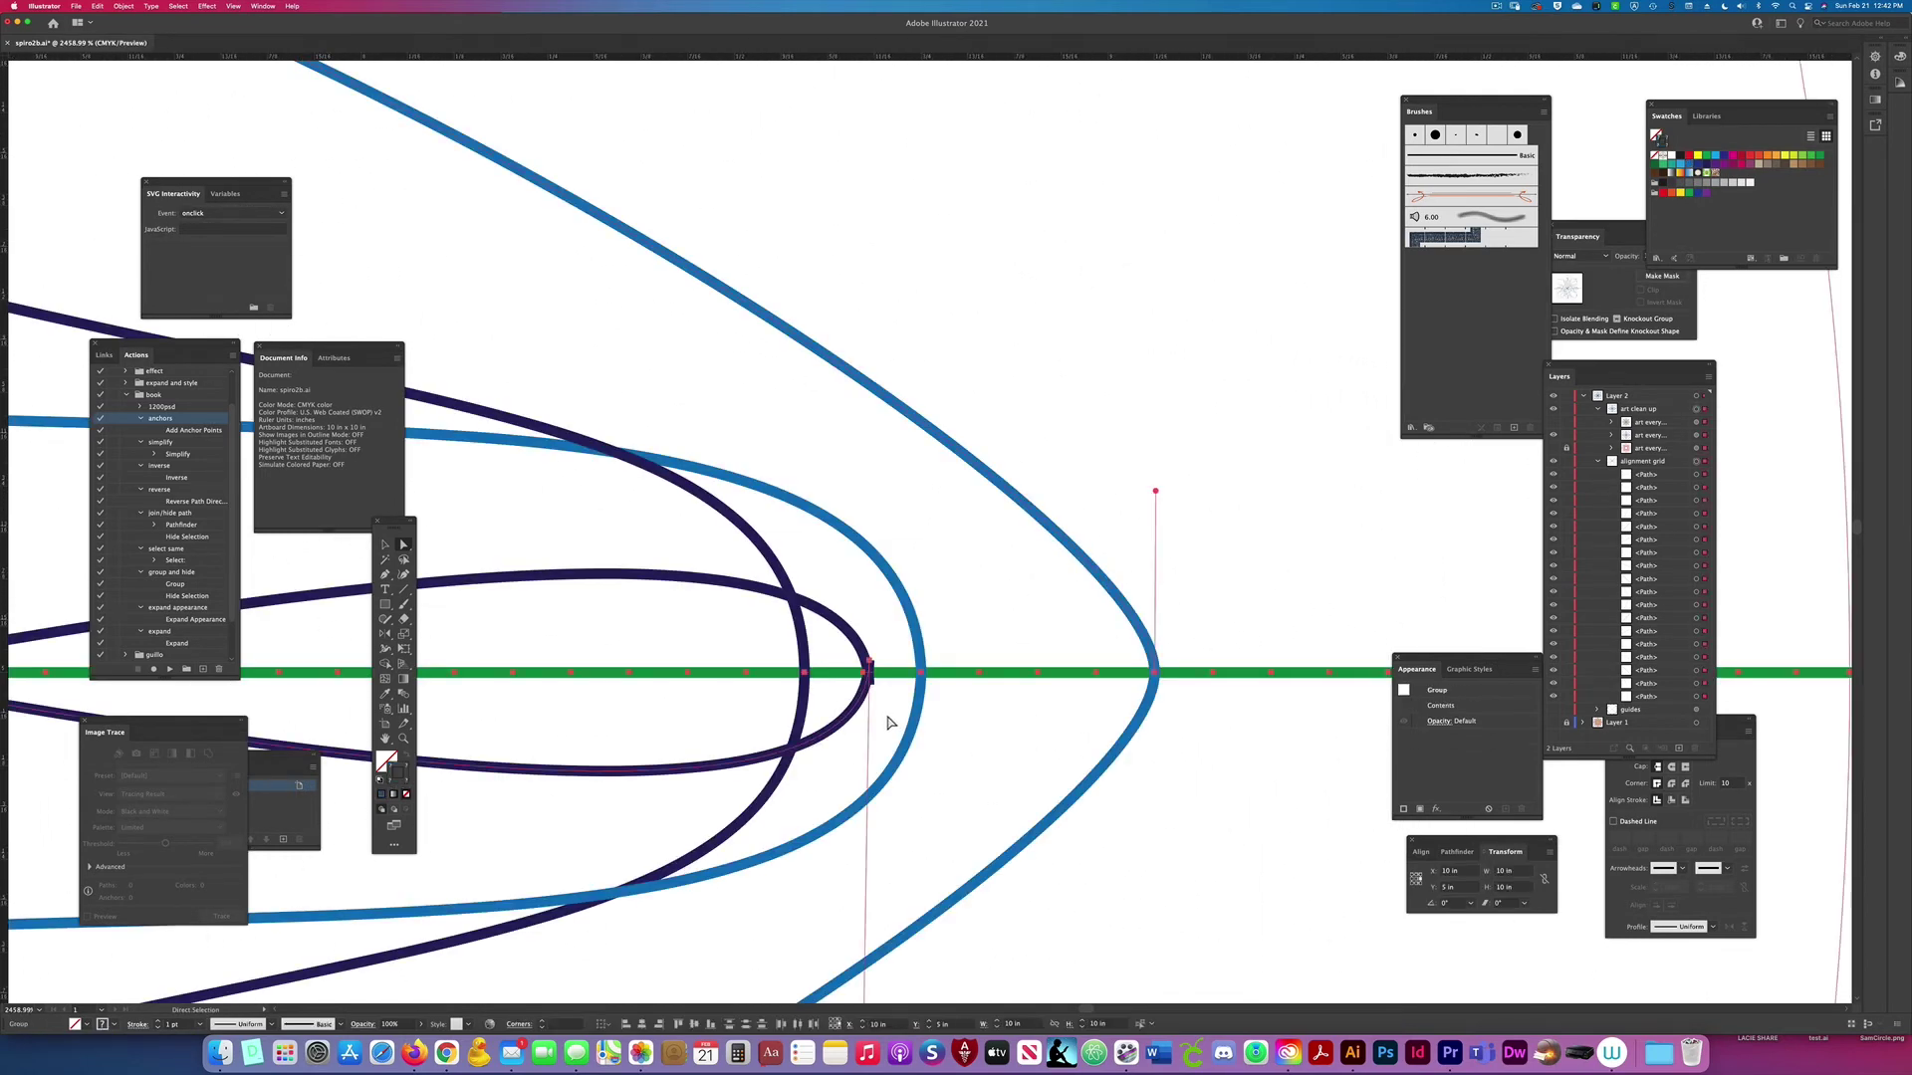
pyautogui.moveTo(870, 671); pyautogui.dragTo(860, 678)
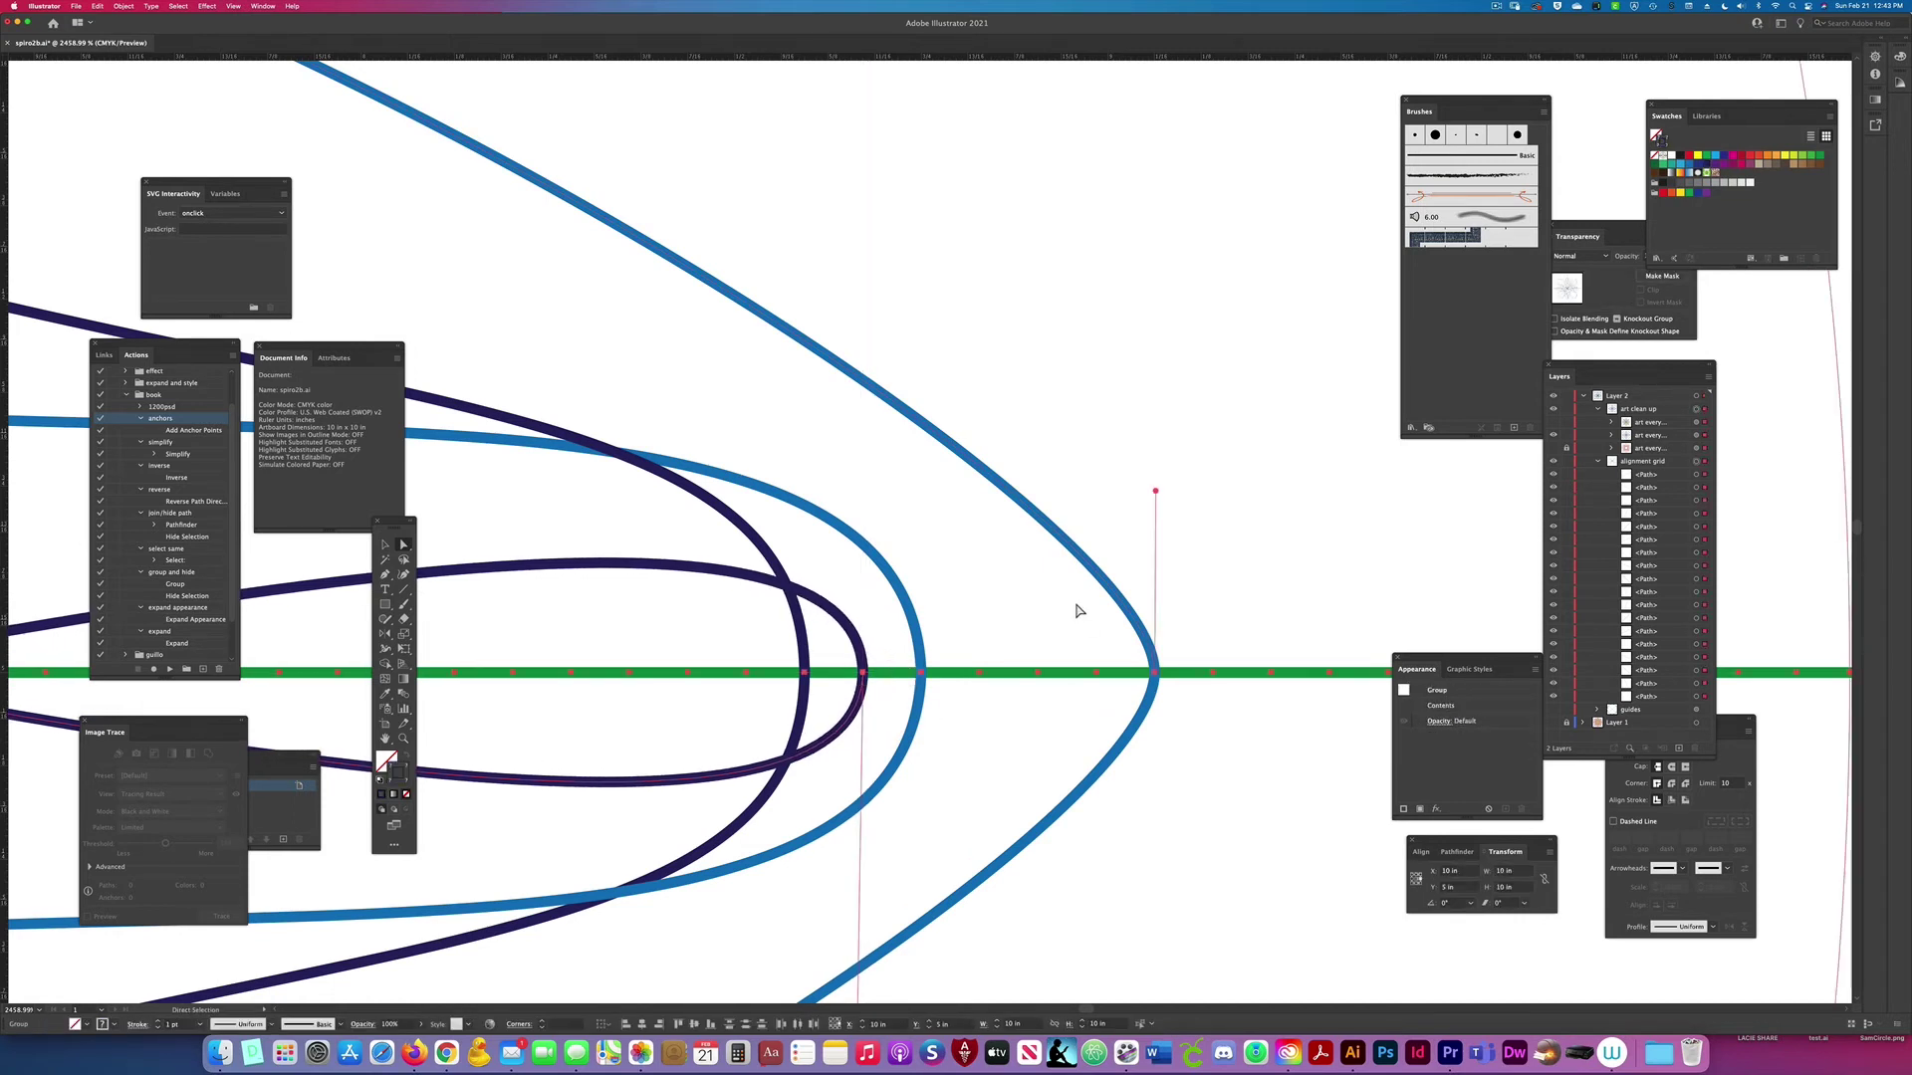
pyautogui.click(1155, 674)
pyautogui.click(1200, 773)
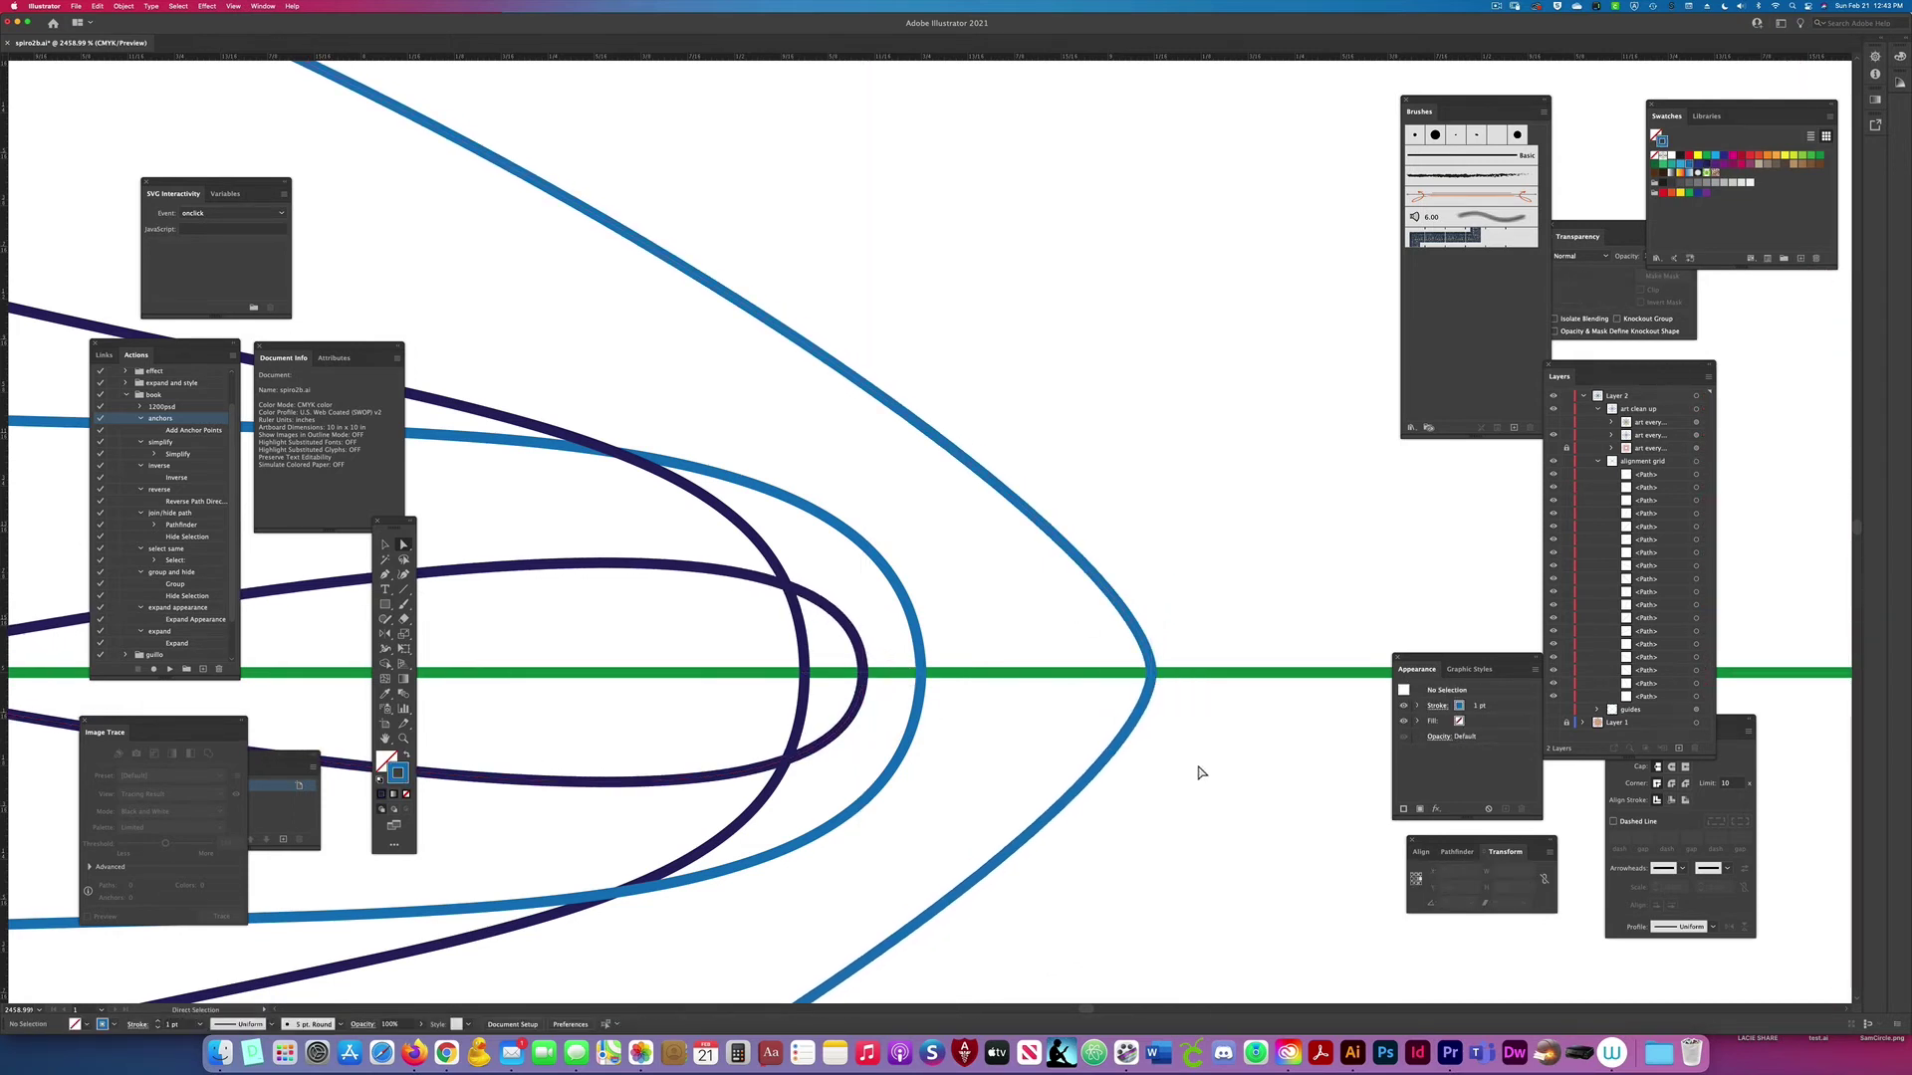
pyautogui.press('super+0')
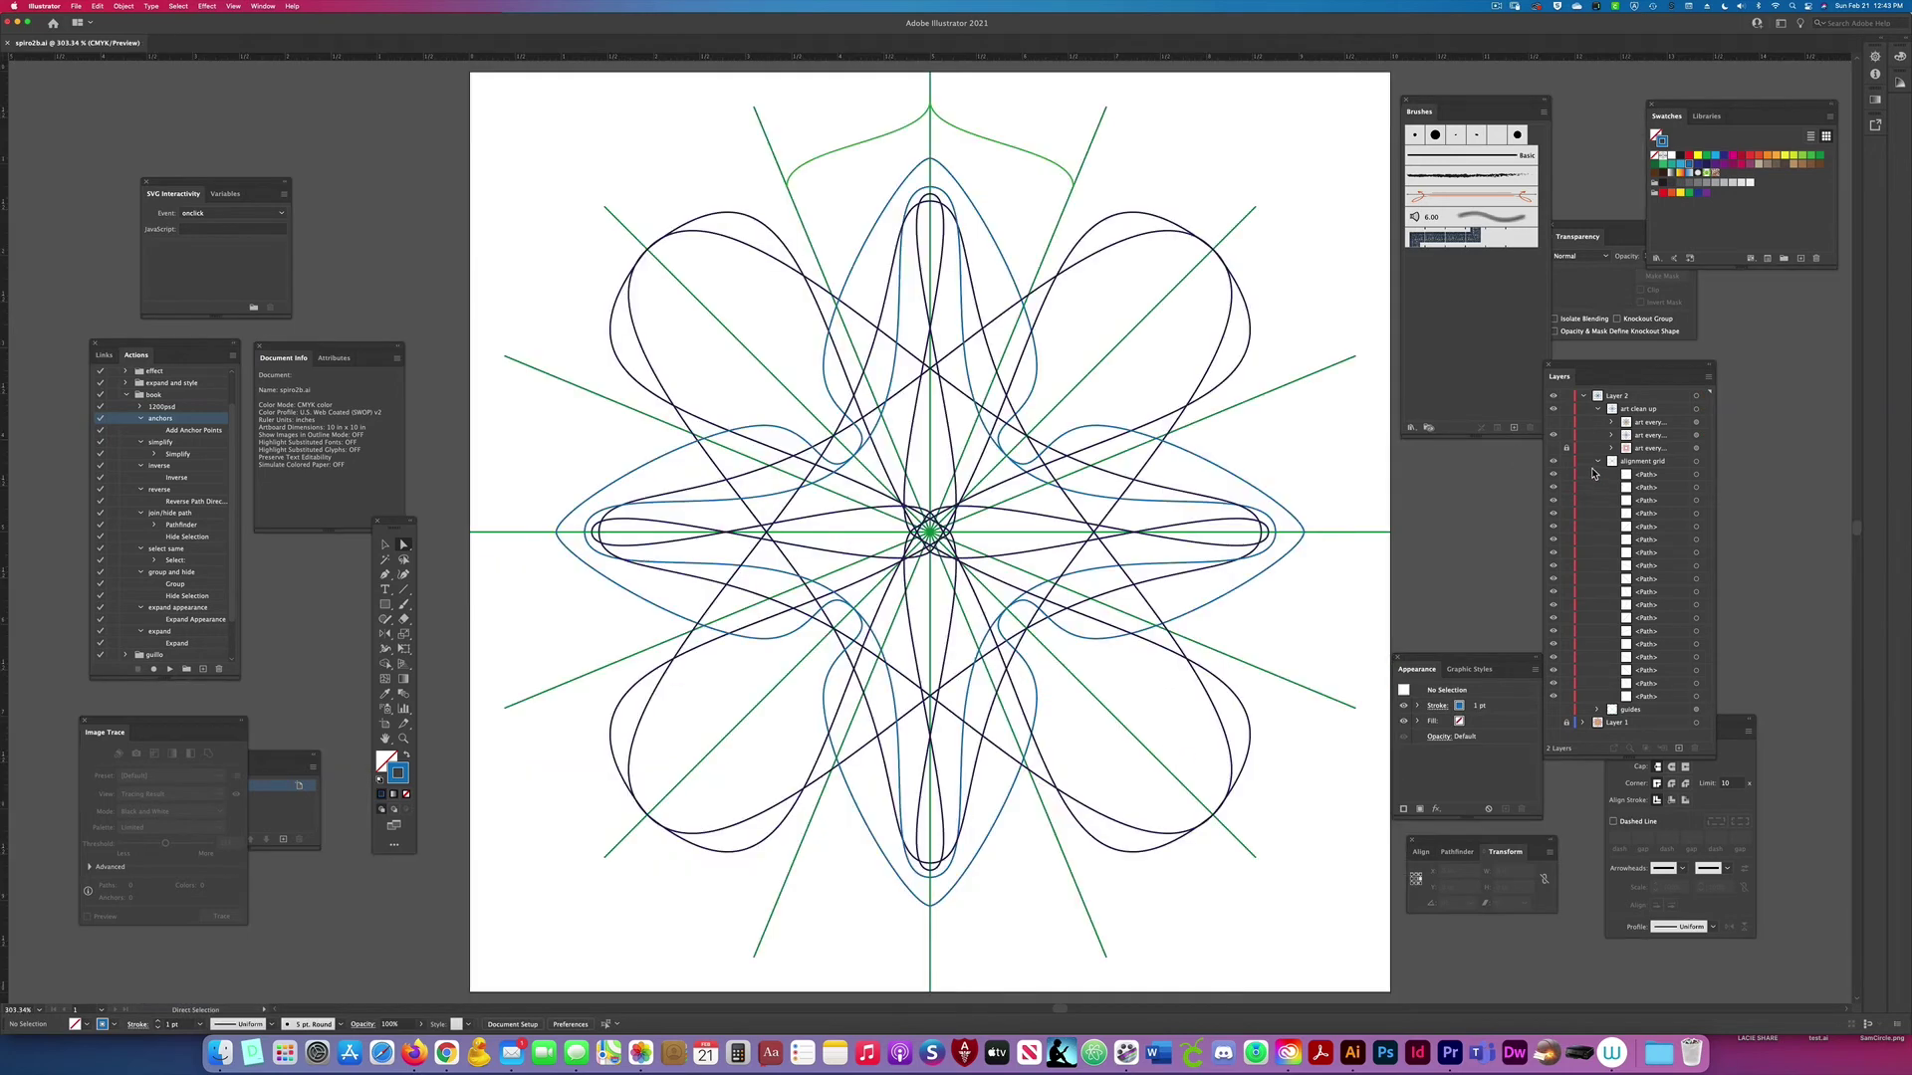
# Step: Hide the second art group, show the first one instead, and collapse the alignment grid group
pyautogui.click(1554, 436)
pyautogui.click(1554, 422)
pyautogui.click(1598, 461)
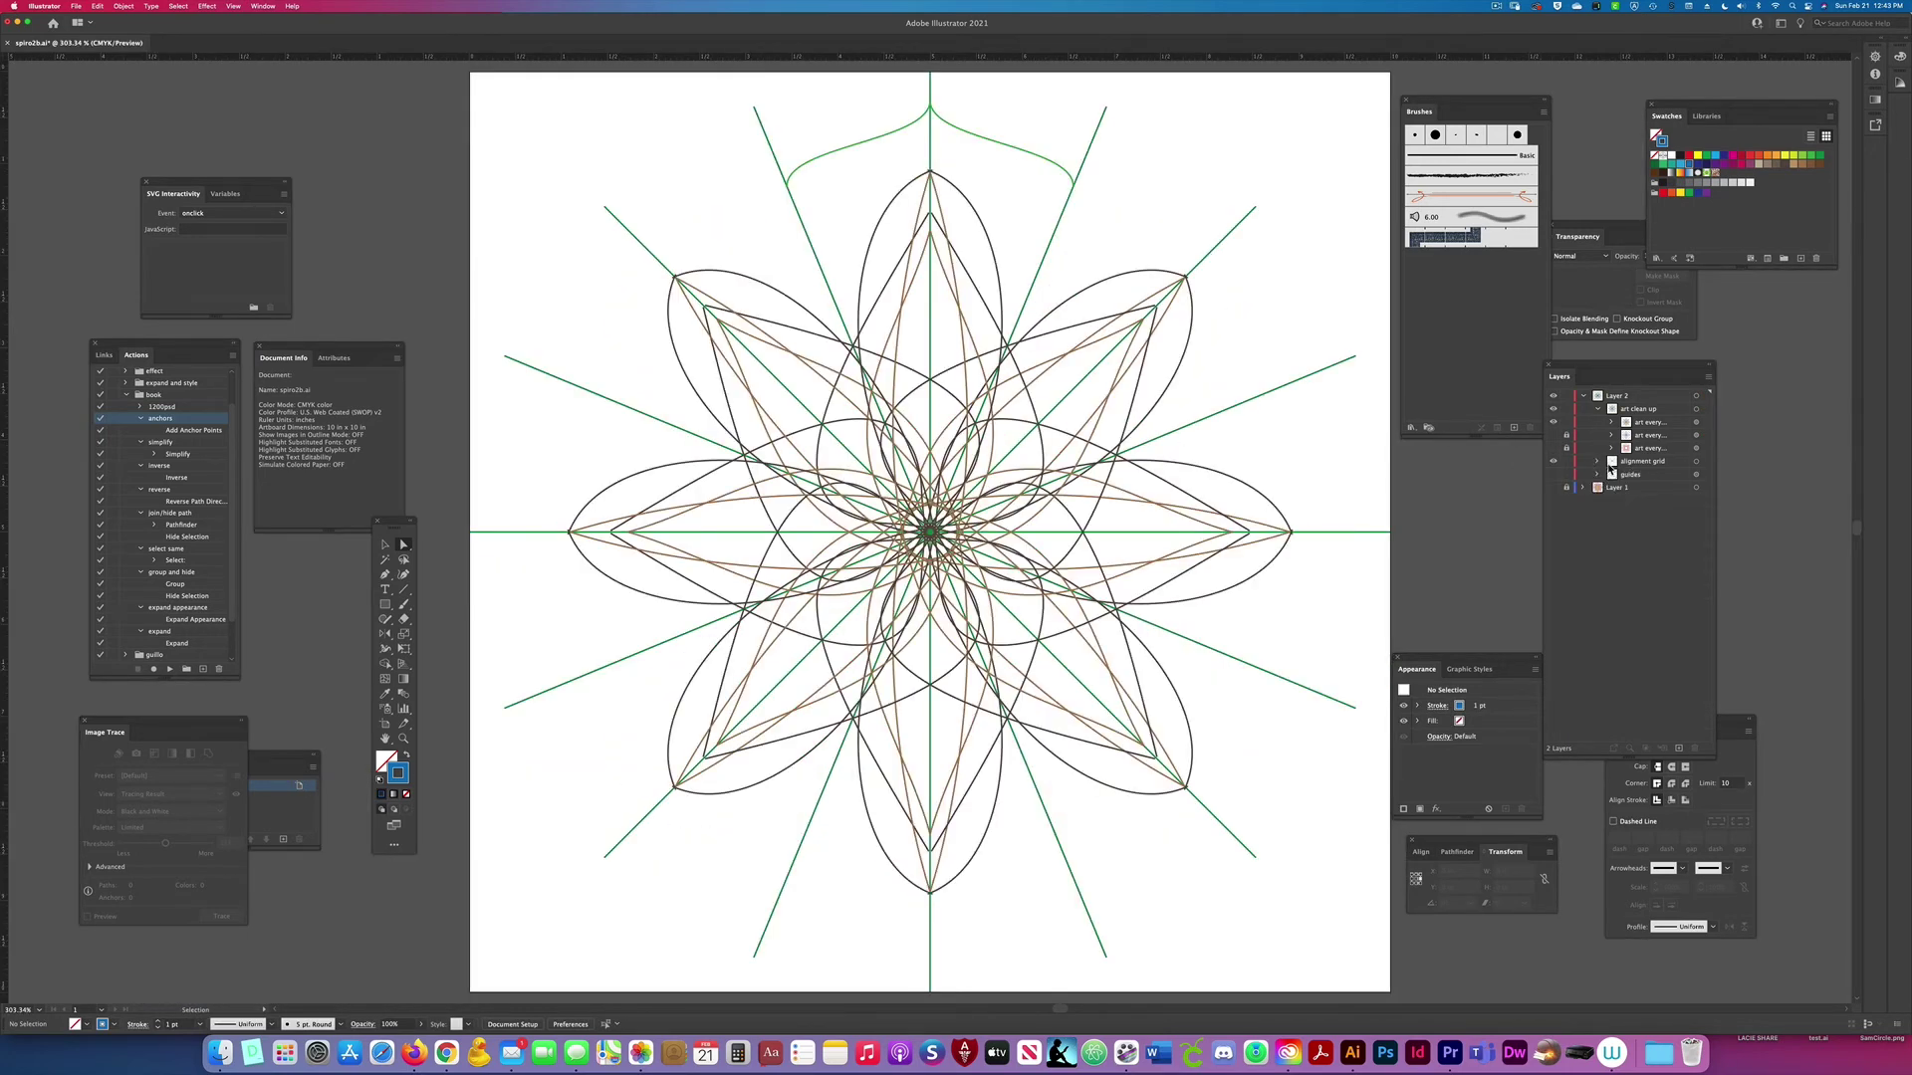
# Step: Move the upper end anchors of the light brown and dark brown paths onto the vertical alignment line
pyautogui.press('super+y')
pyautogui.moveTo(942, 201)
pyautogui.mouseDown()
pyautogui.moveTo(1288, 704)
pyautogui.moveTo(1105, 674)
pyautogui.mouseUp()
pyautogui.press('super+y')
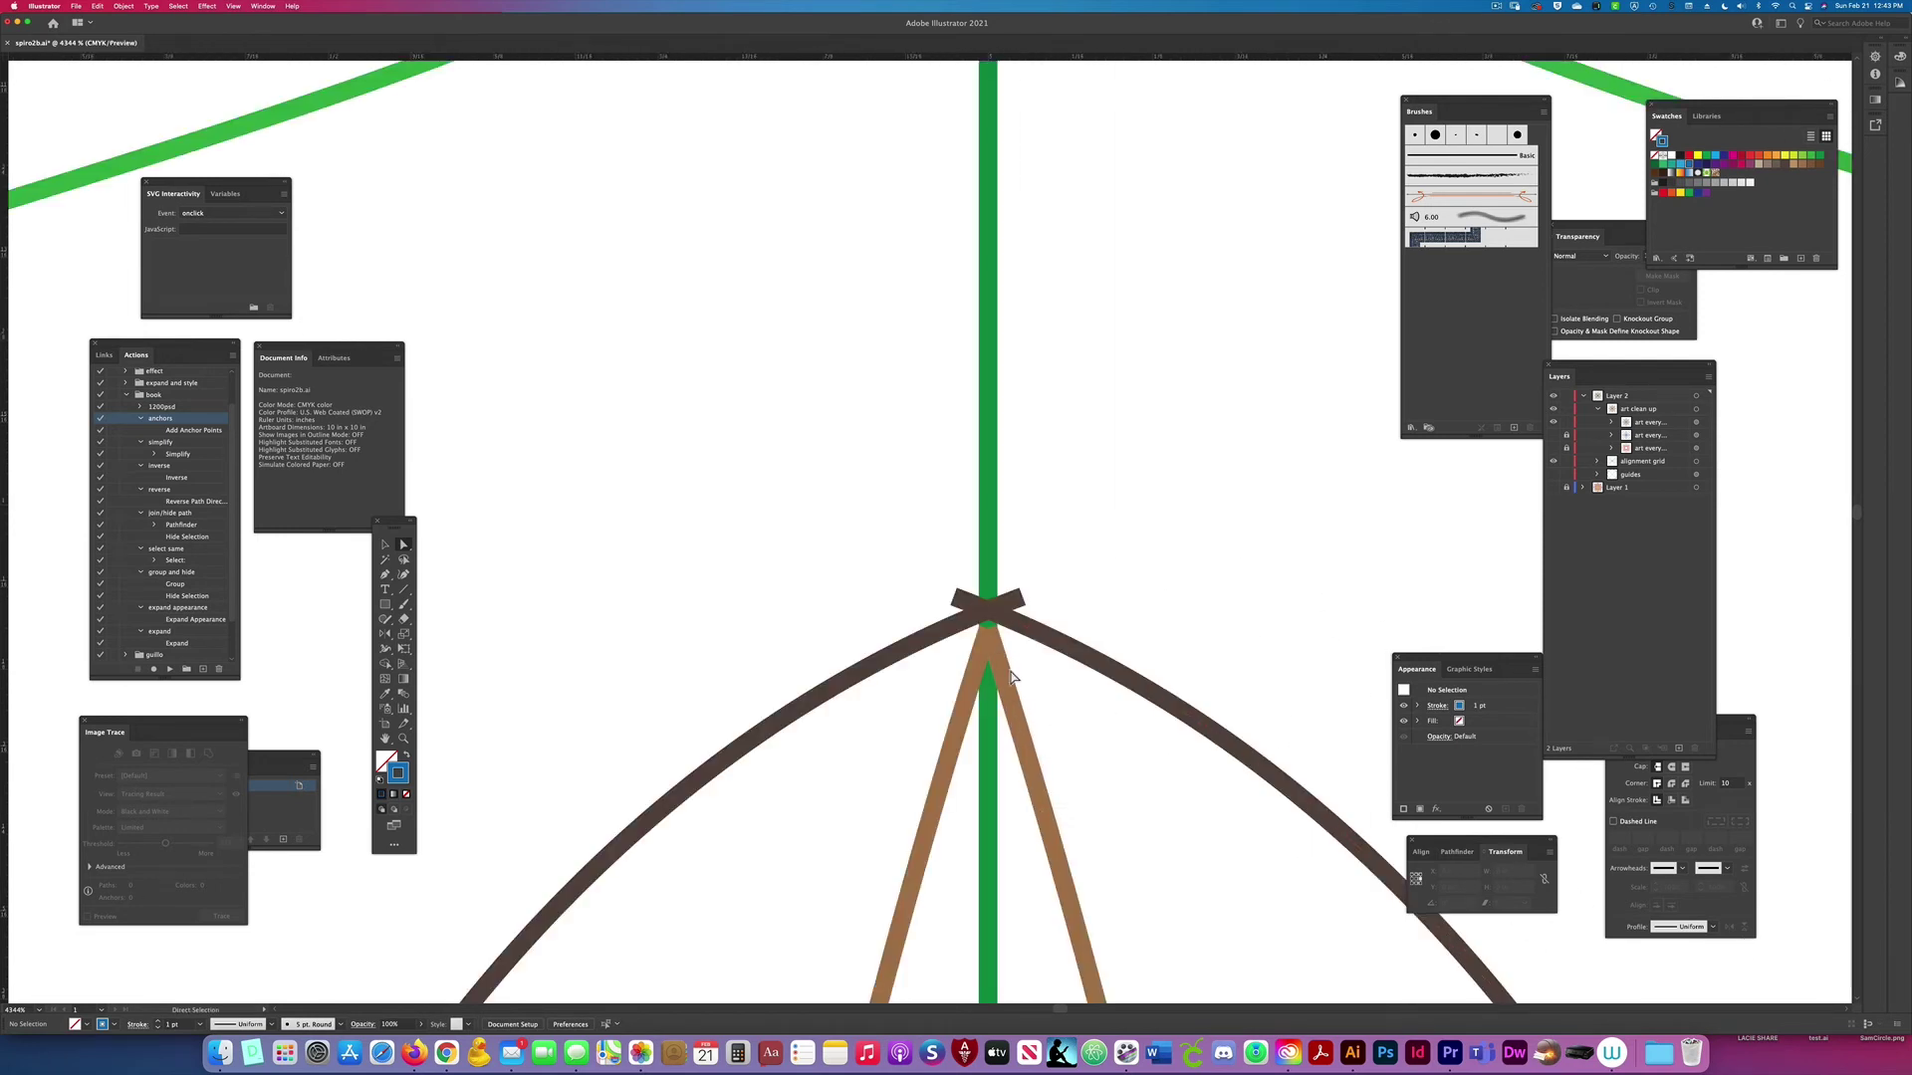
pyautogui.click(1010, 672)
pyautogui.moveTo(988, 630)
pyautogui.mouseDown()
pyautogui.moveTo(989, 722)
pyautogui.moveTo(988, 634)
pyautogui.mouseUp()
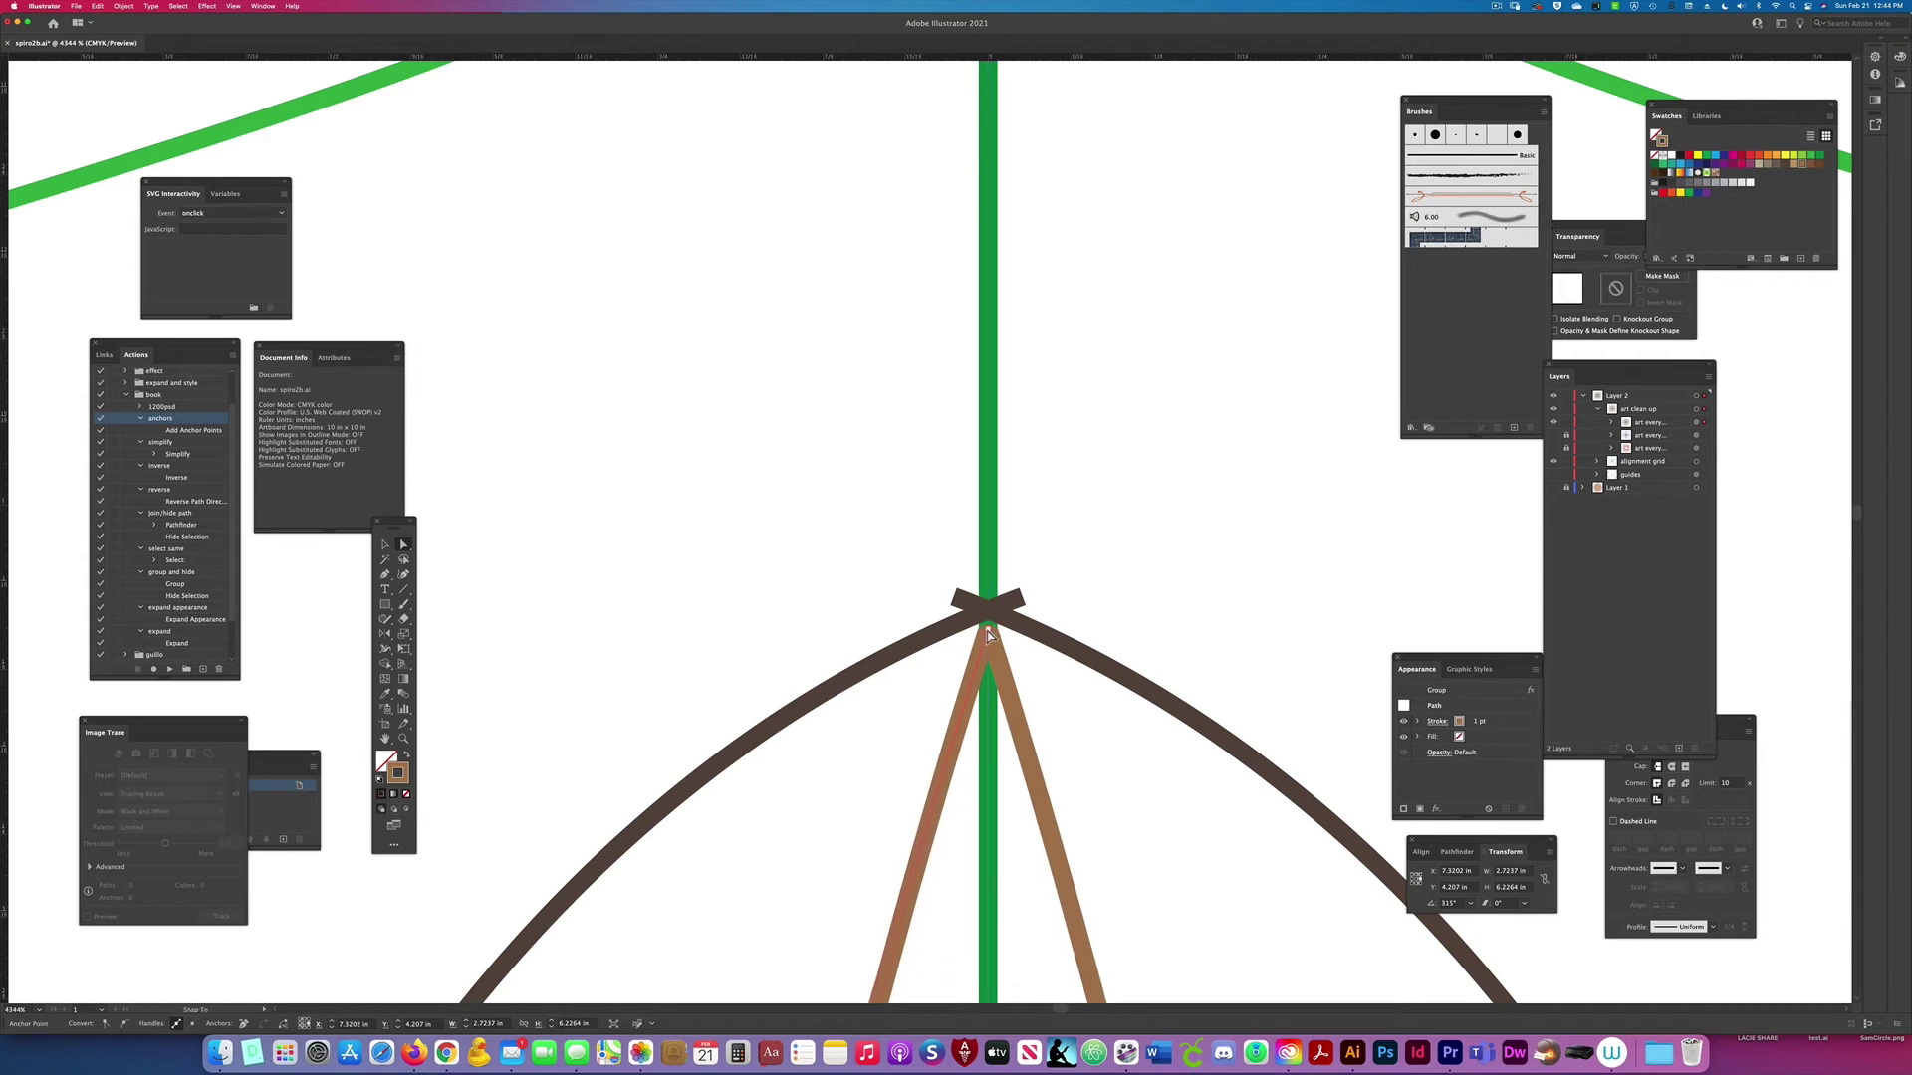
pyautogui.press('super+a')
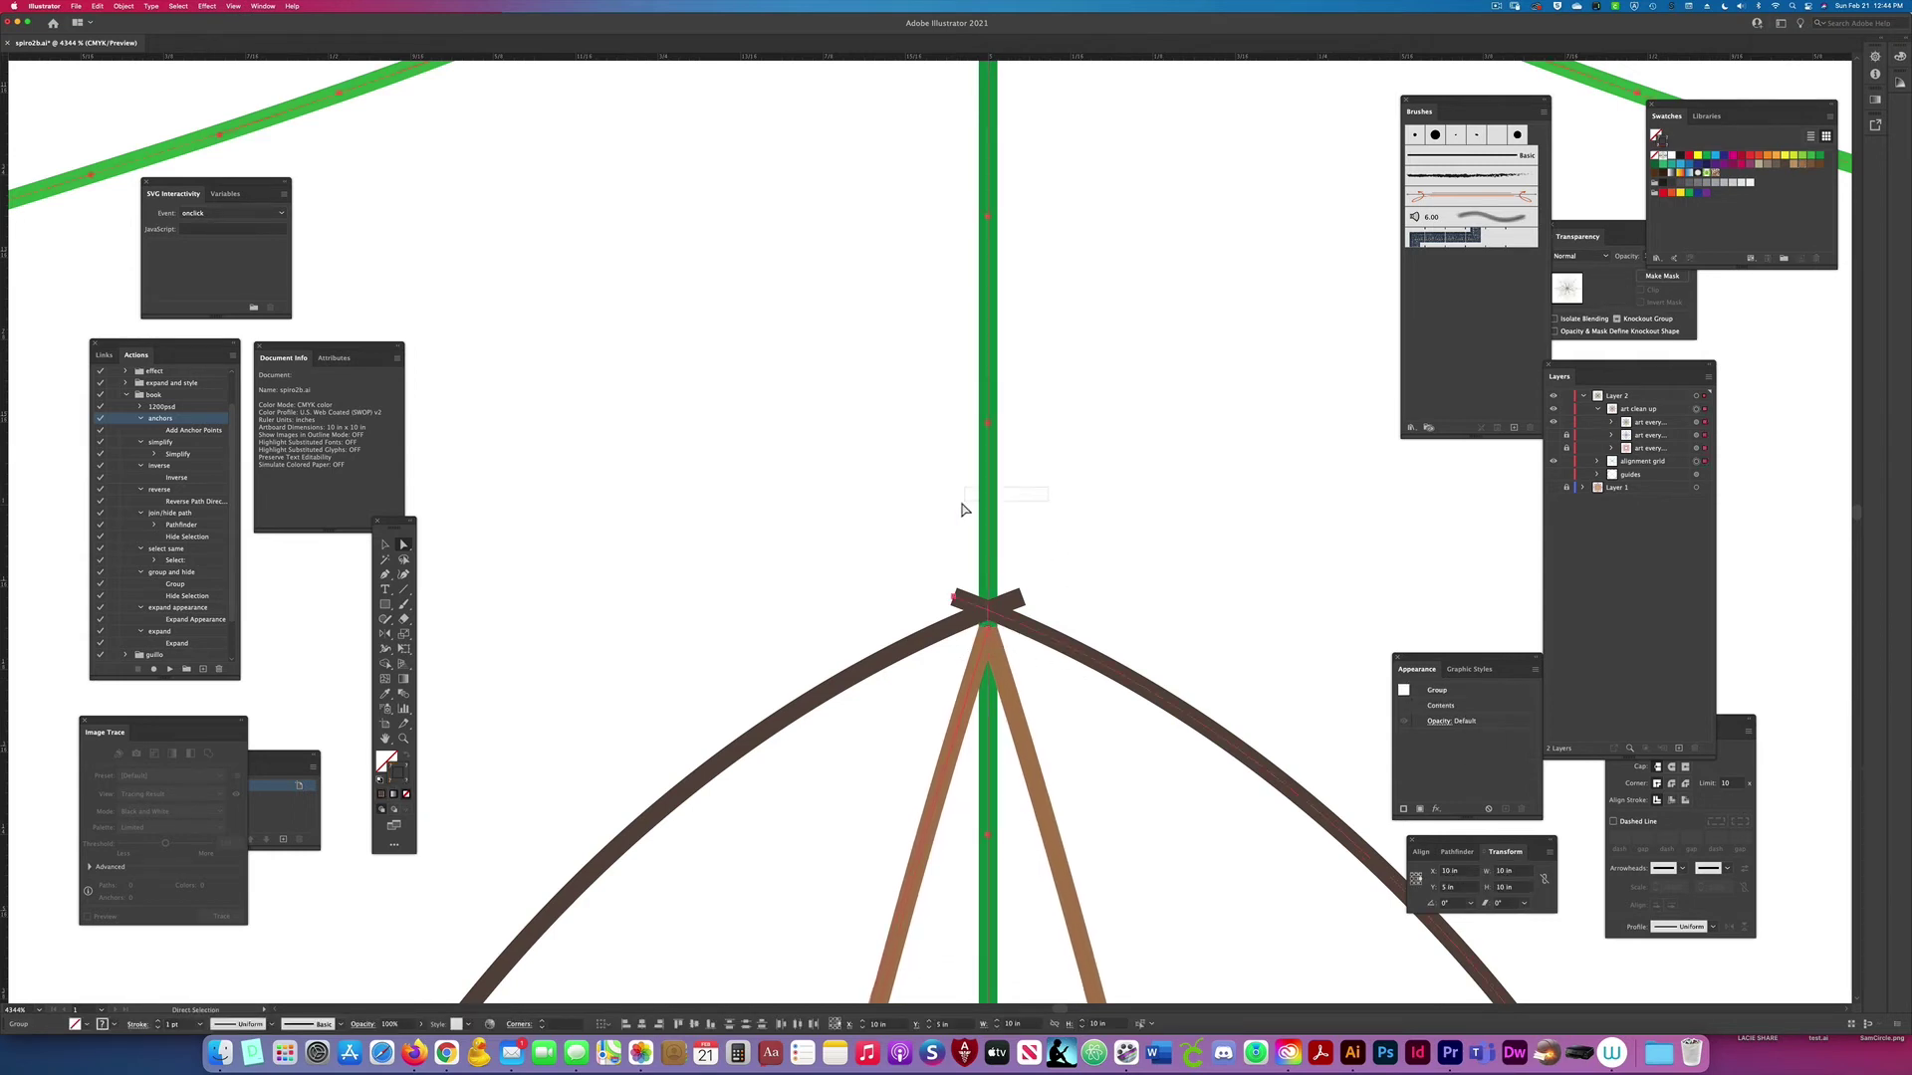
pyautogui.click(962, 509)
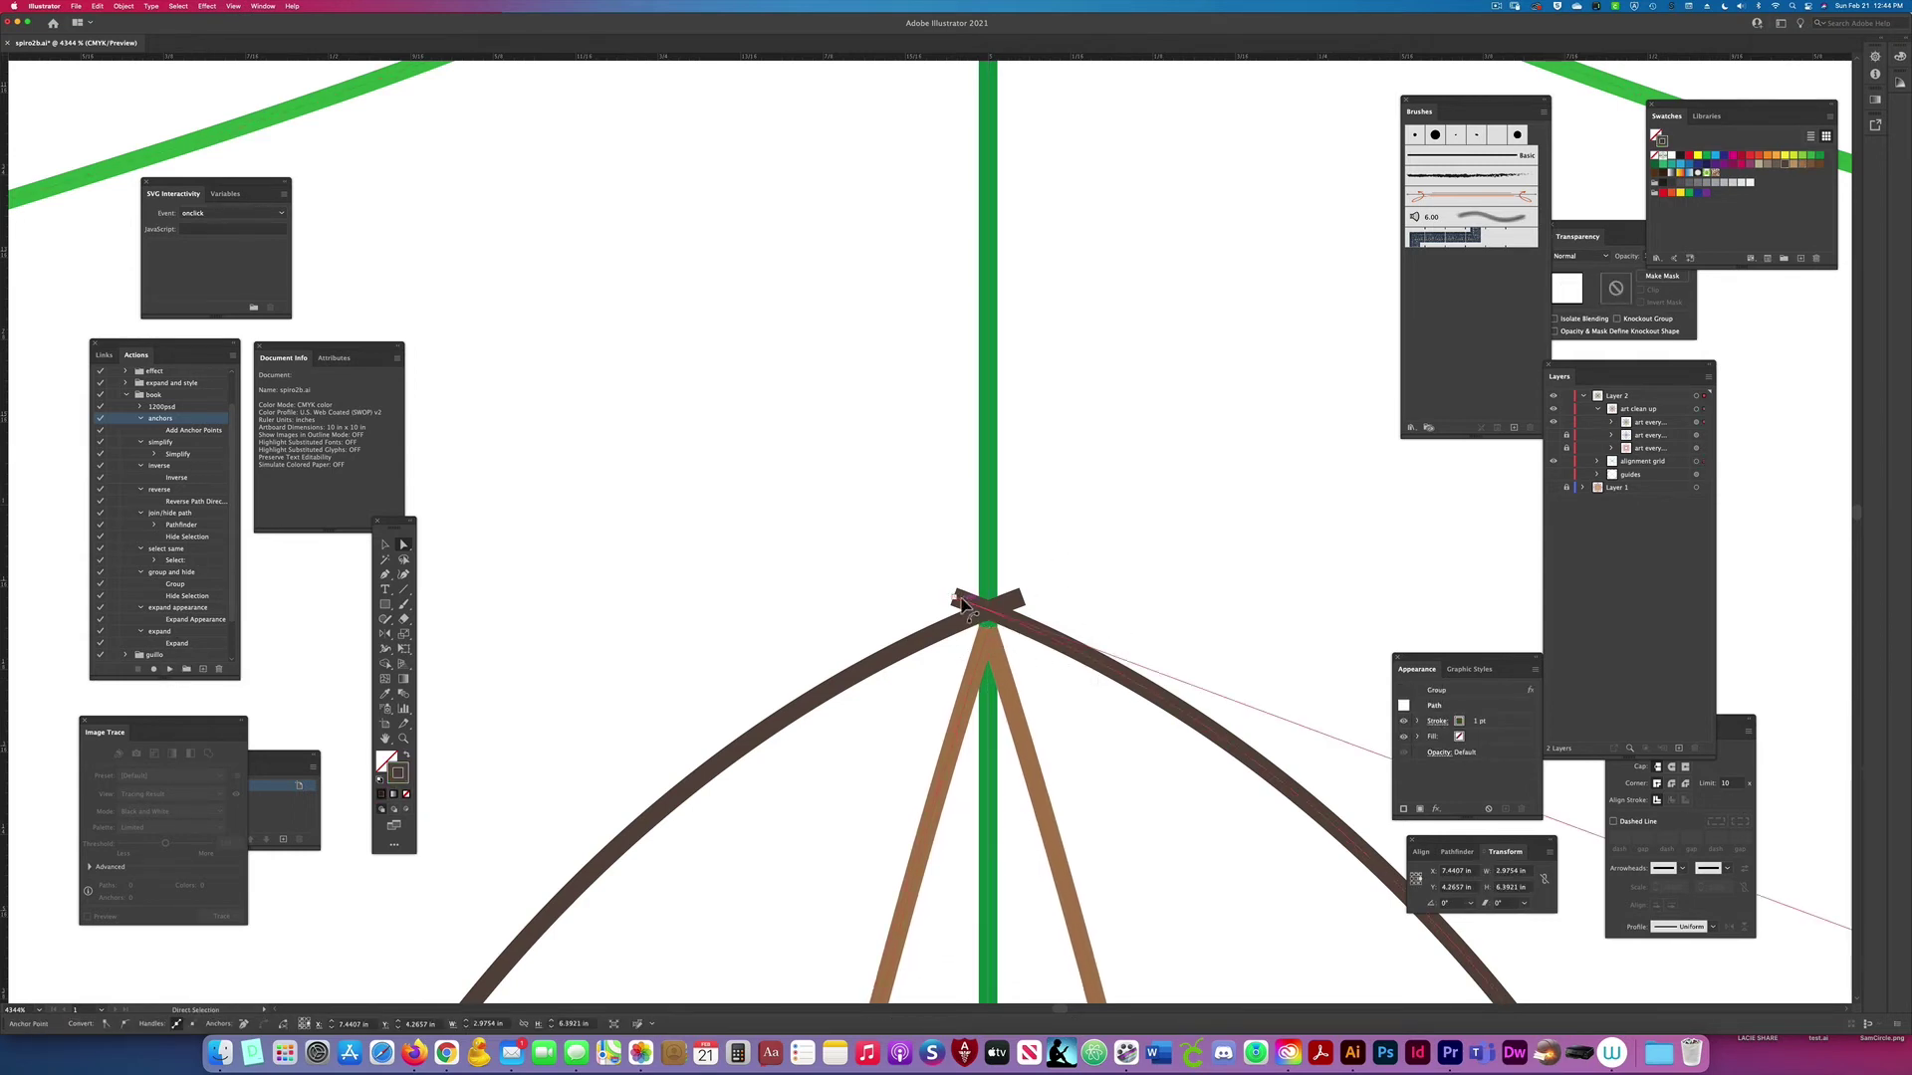
pyautogui.moveTo(989, 609); pyautogui.dragTo(987, 525)
pyautogui.press('super+a')
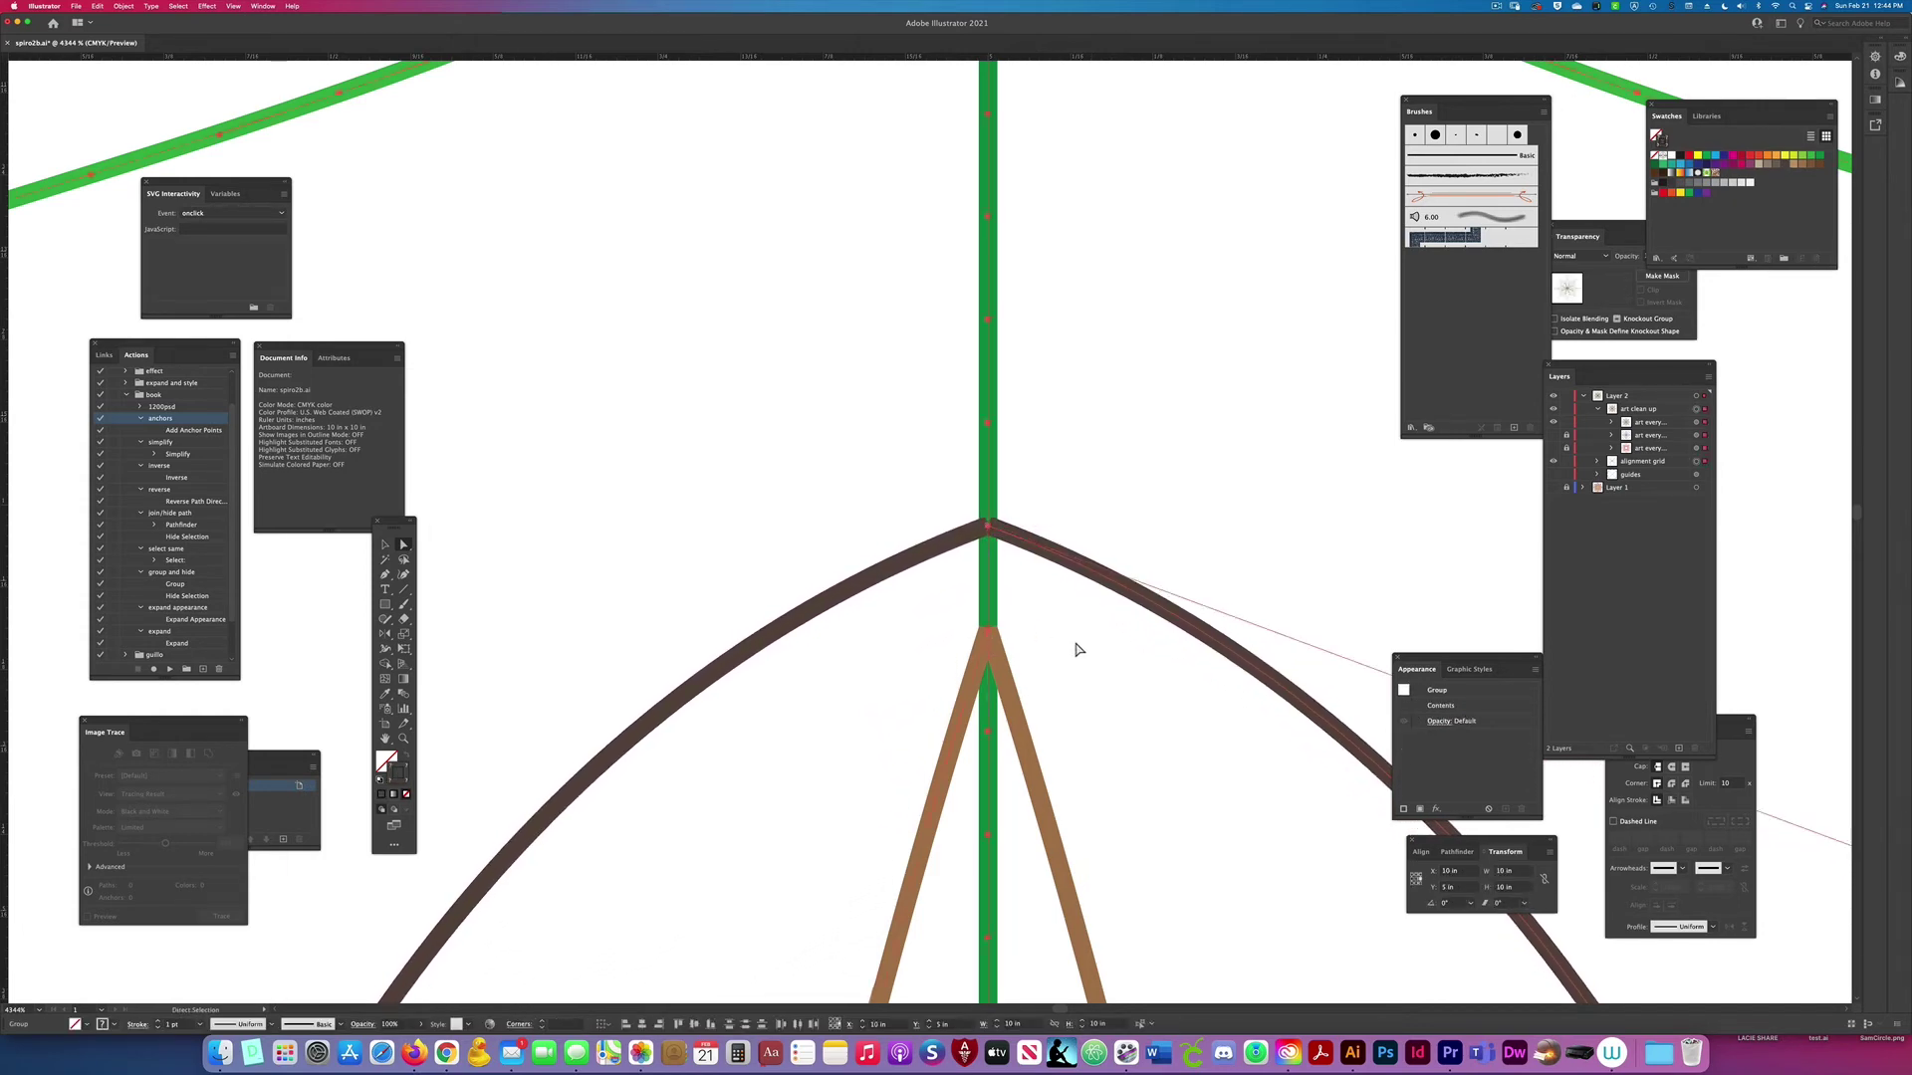
# Step: Move the dark brown path's lower end anchor onto the diagonal alignment line
pyautogui.press('super+0')
pyautogui.press('super+y')
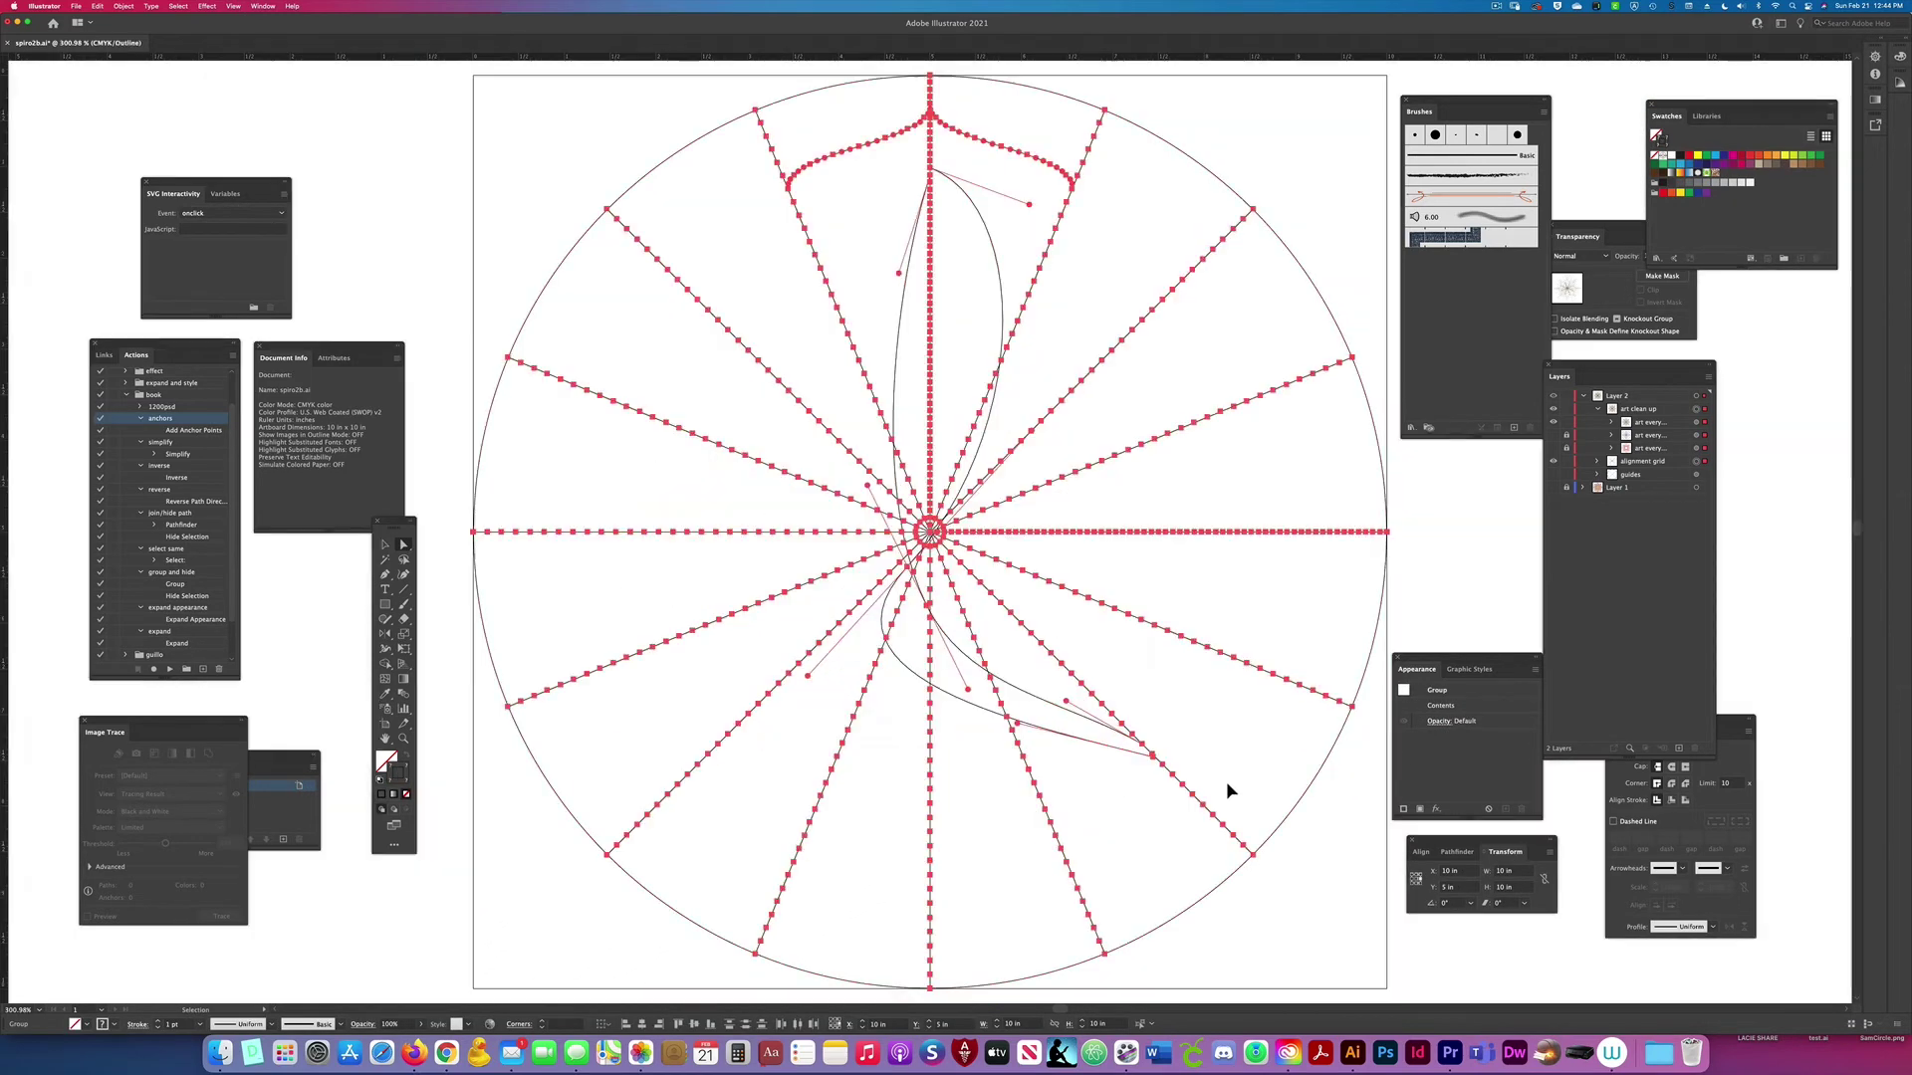
pyautogui.moveTo(1115, 717); pyautogui.dragTo(1165, 760)
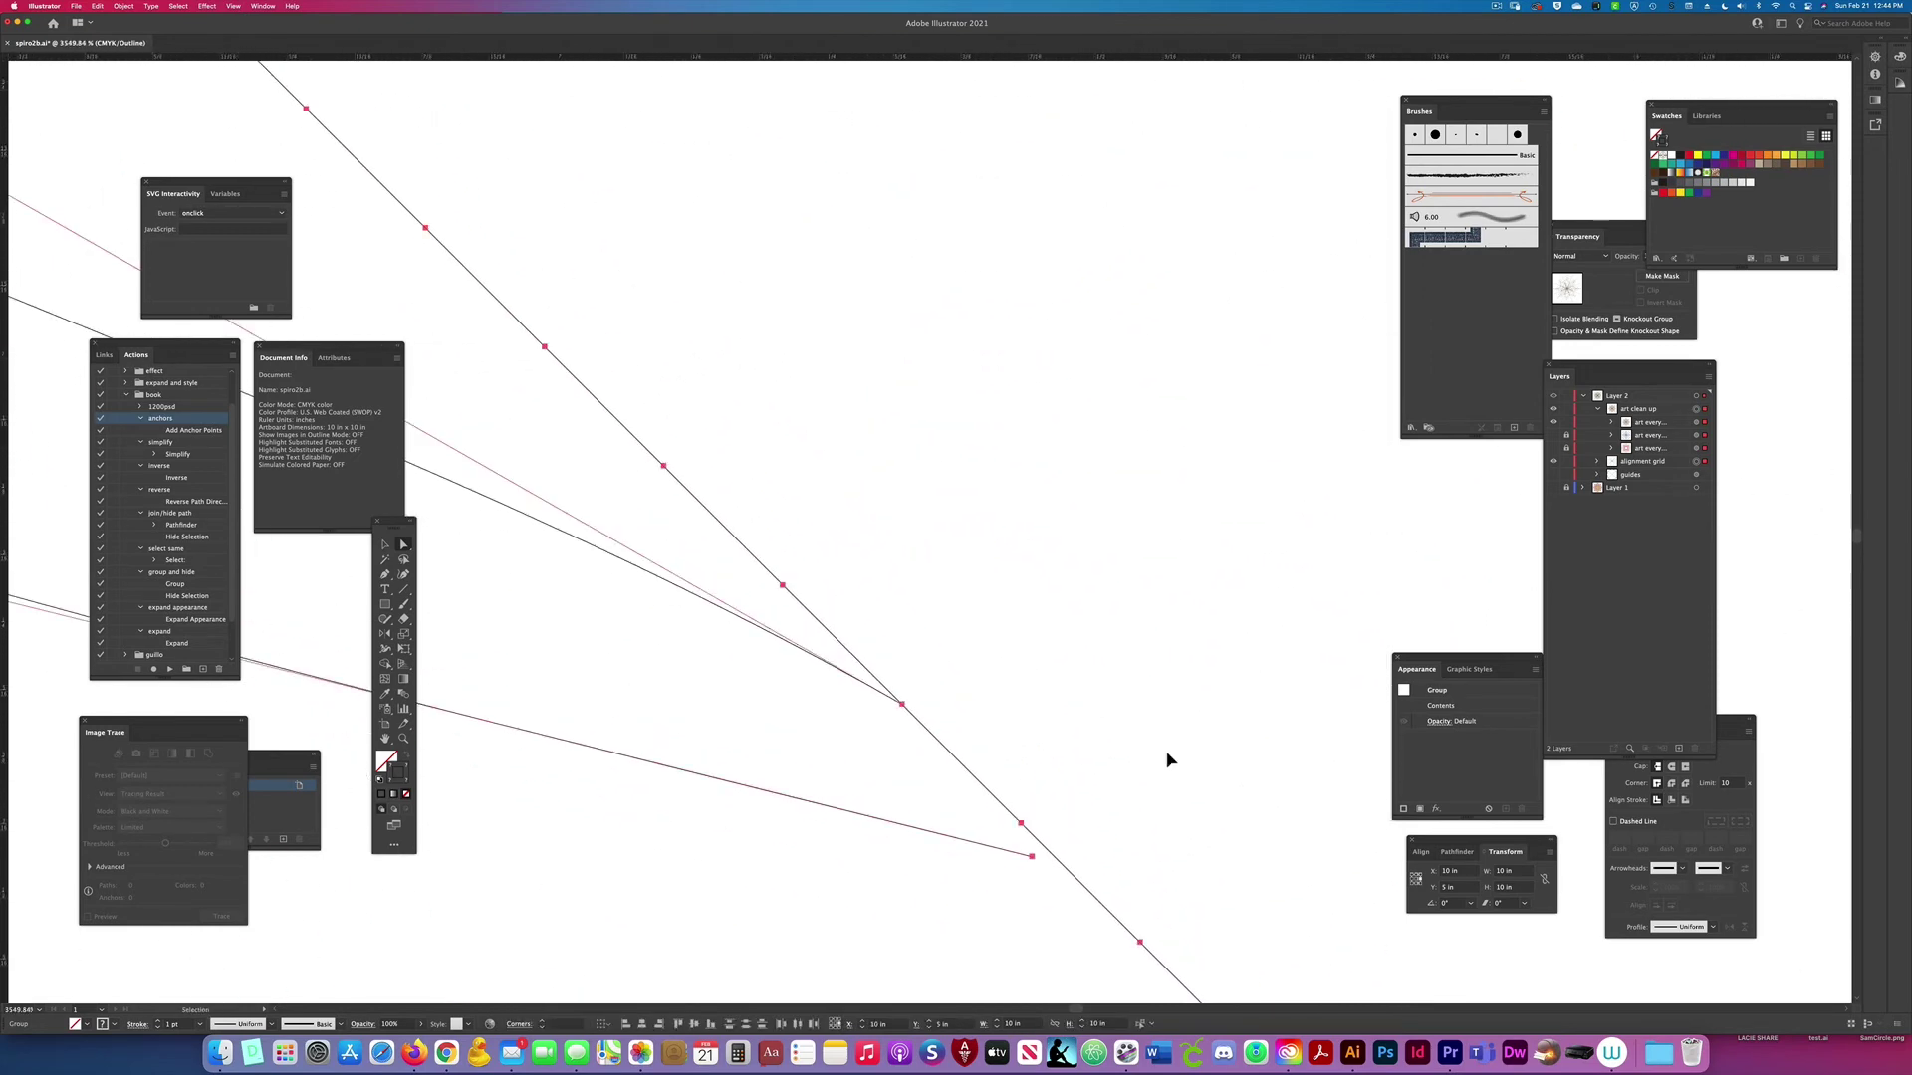
pyautogui.press('super+y')
pyautogui.moveTo(1034, 872); pyautogui.dragTo(1021, 826)
pyautogui.click(1072, 833)
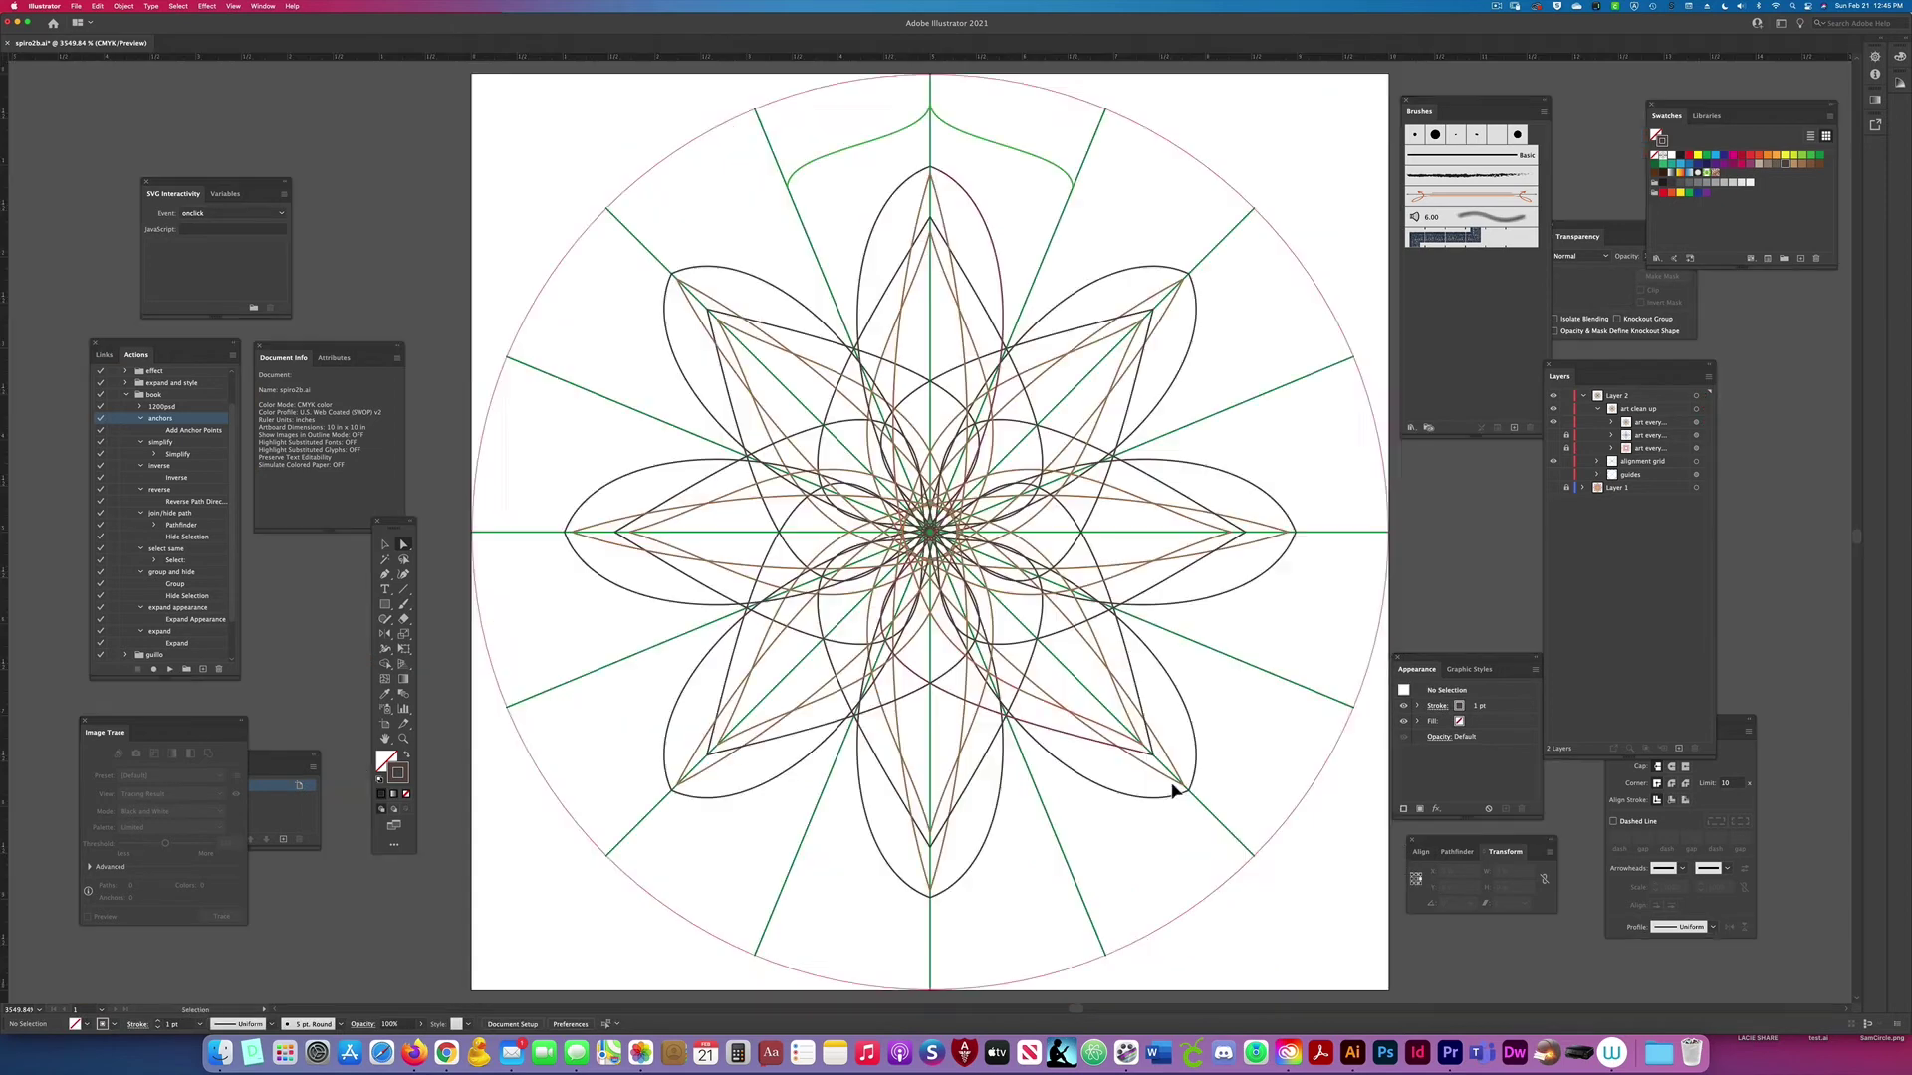
# Step: Hide the alignment grid and make all three art groups visible together
pyautogui.press('super+0')
pyautogui.click(1554, 461)
pyautogui.click(1553, 435)
pyautogui.click(1554, 448)
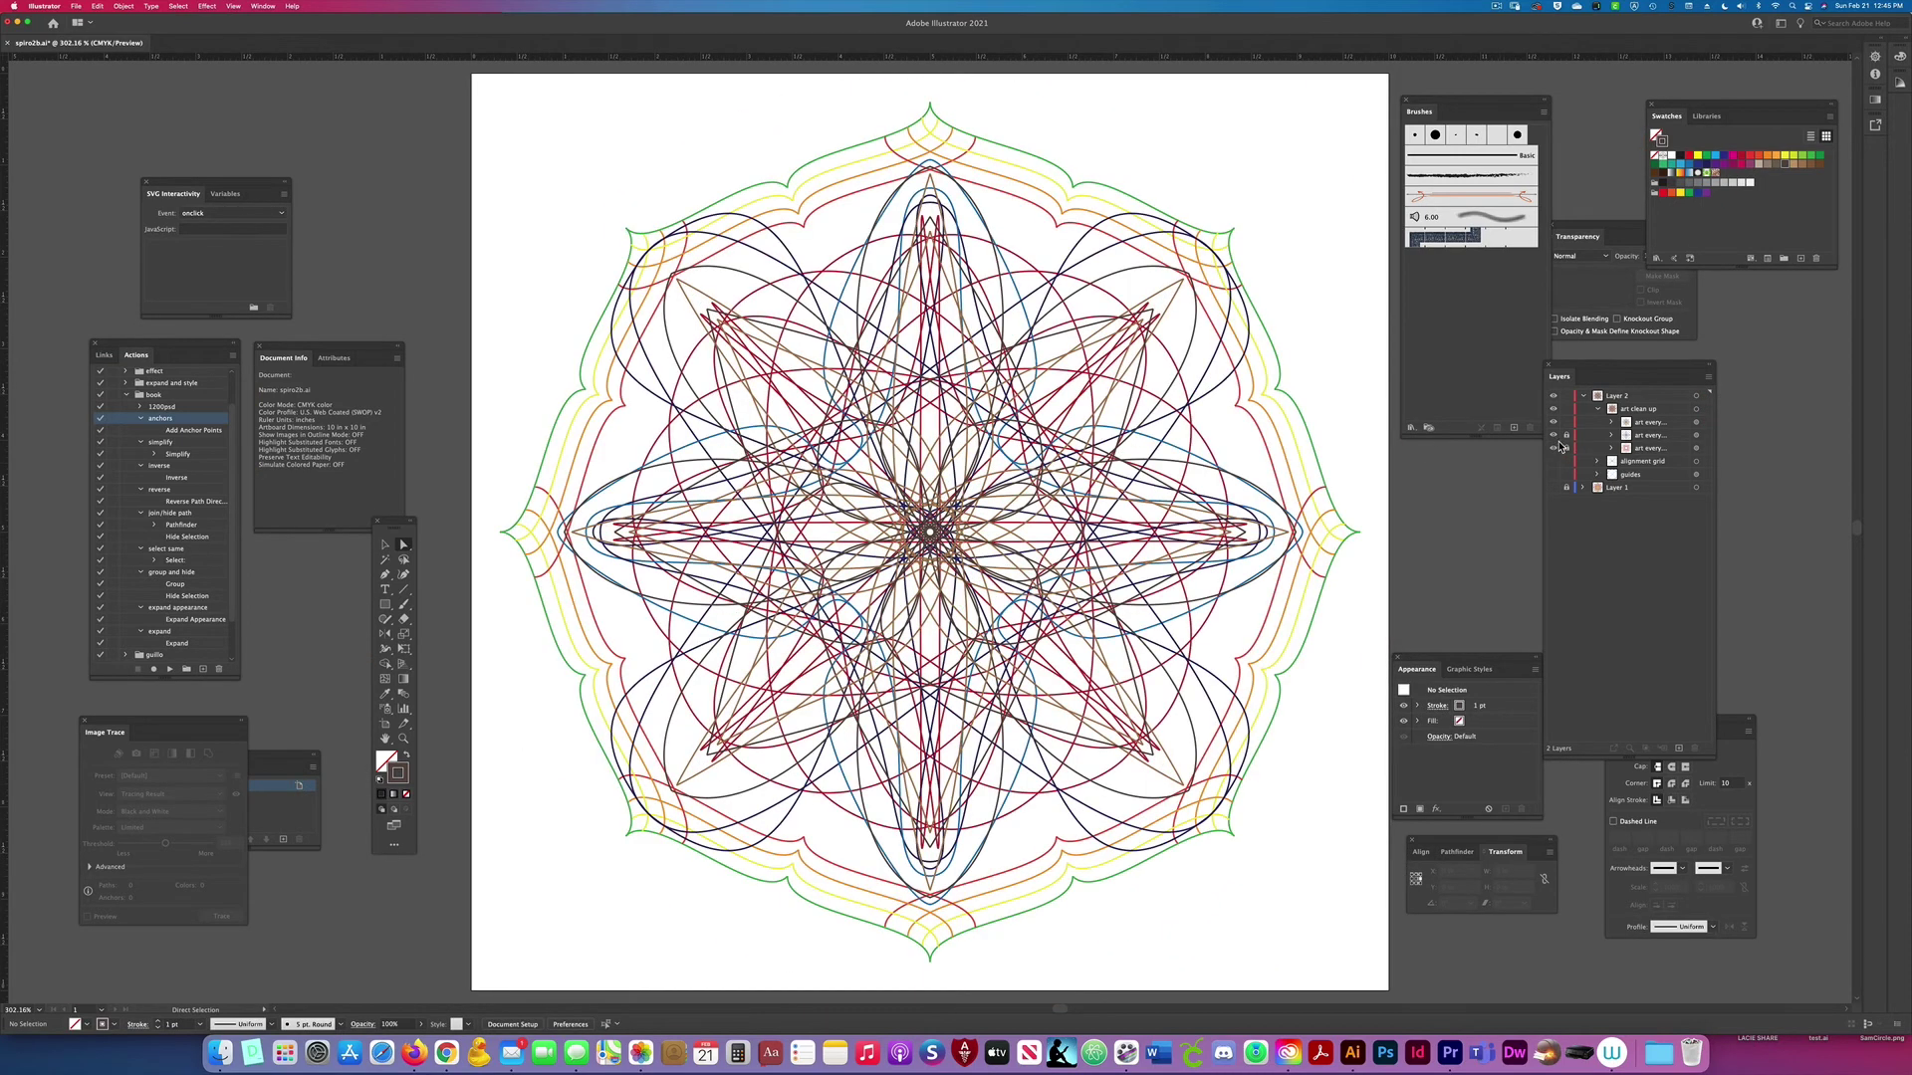
# Step: Unlock and select all three art groups, then expand their appearance with the recorded expand appearance action
pyautogui.click(1696, 423)
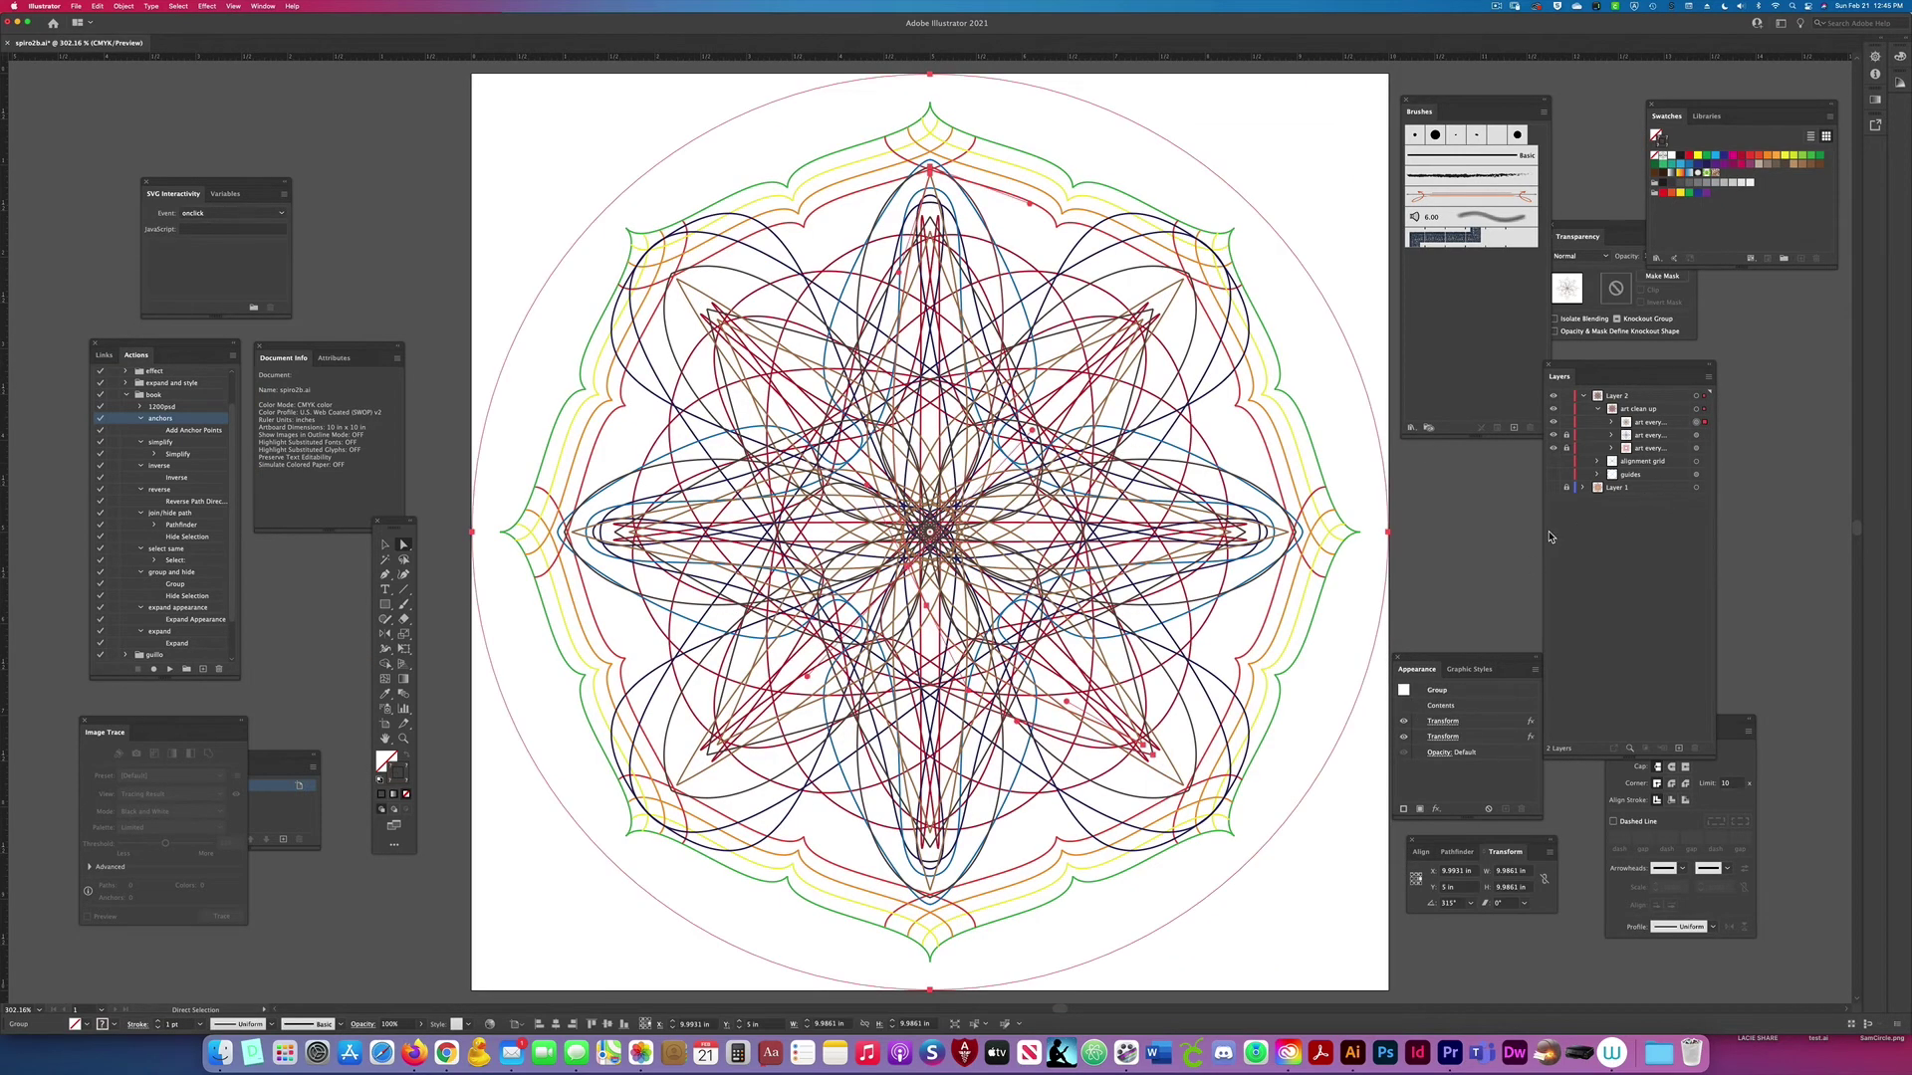
pyautogui.press('super+a')
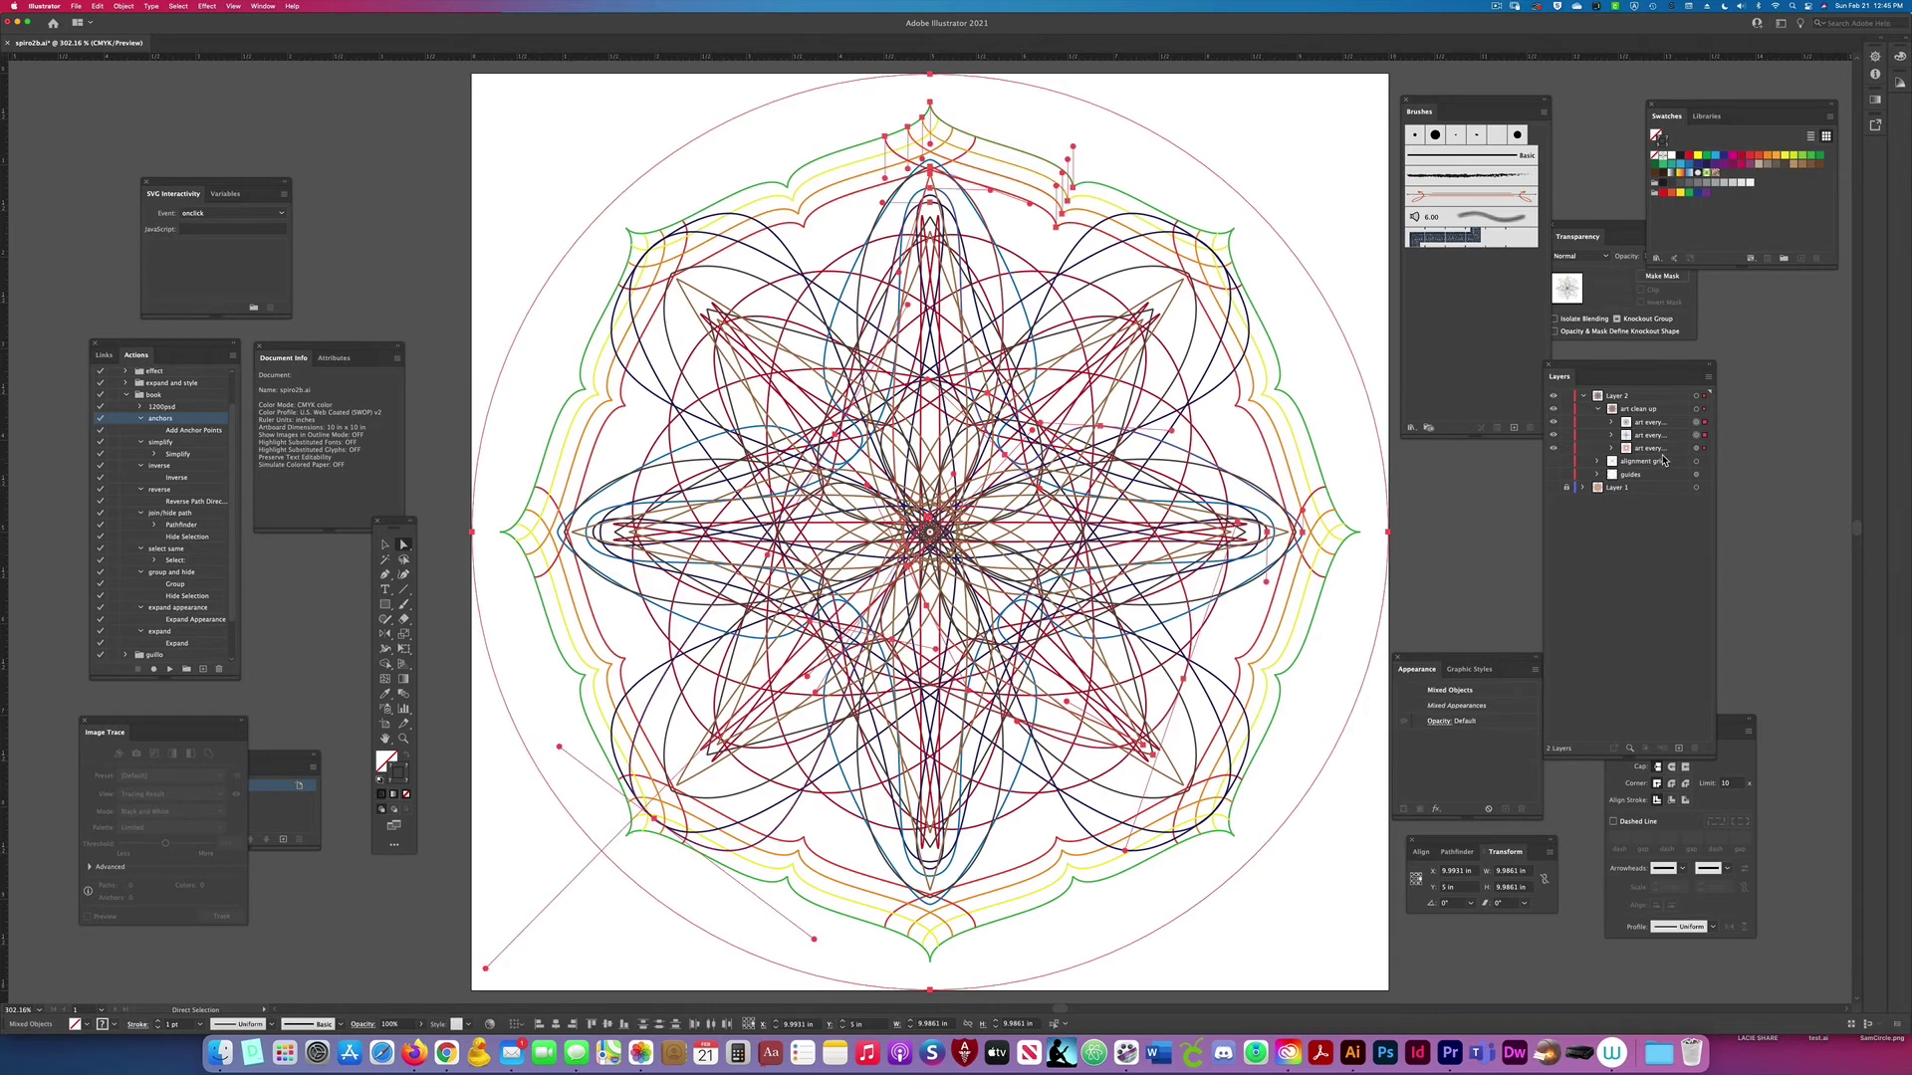
pyautogui.click(1615, 450)
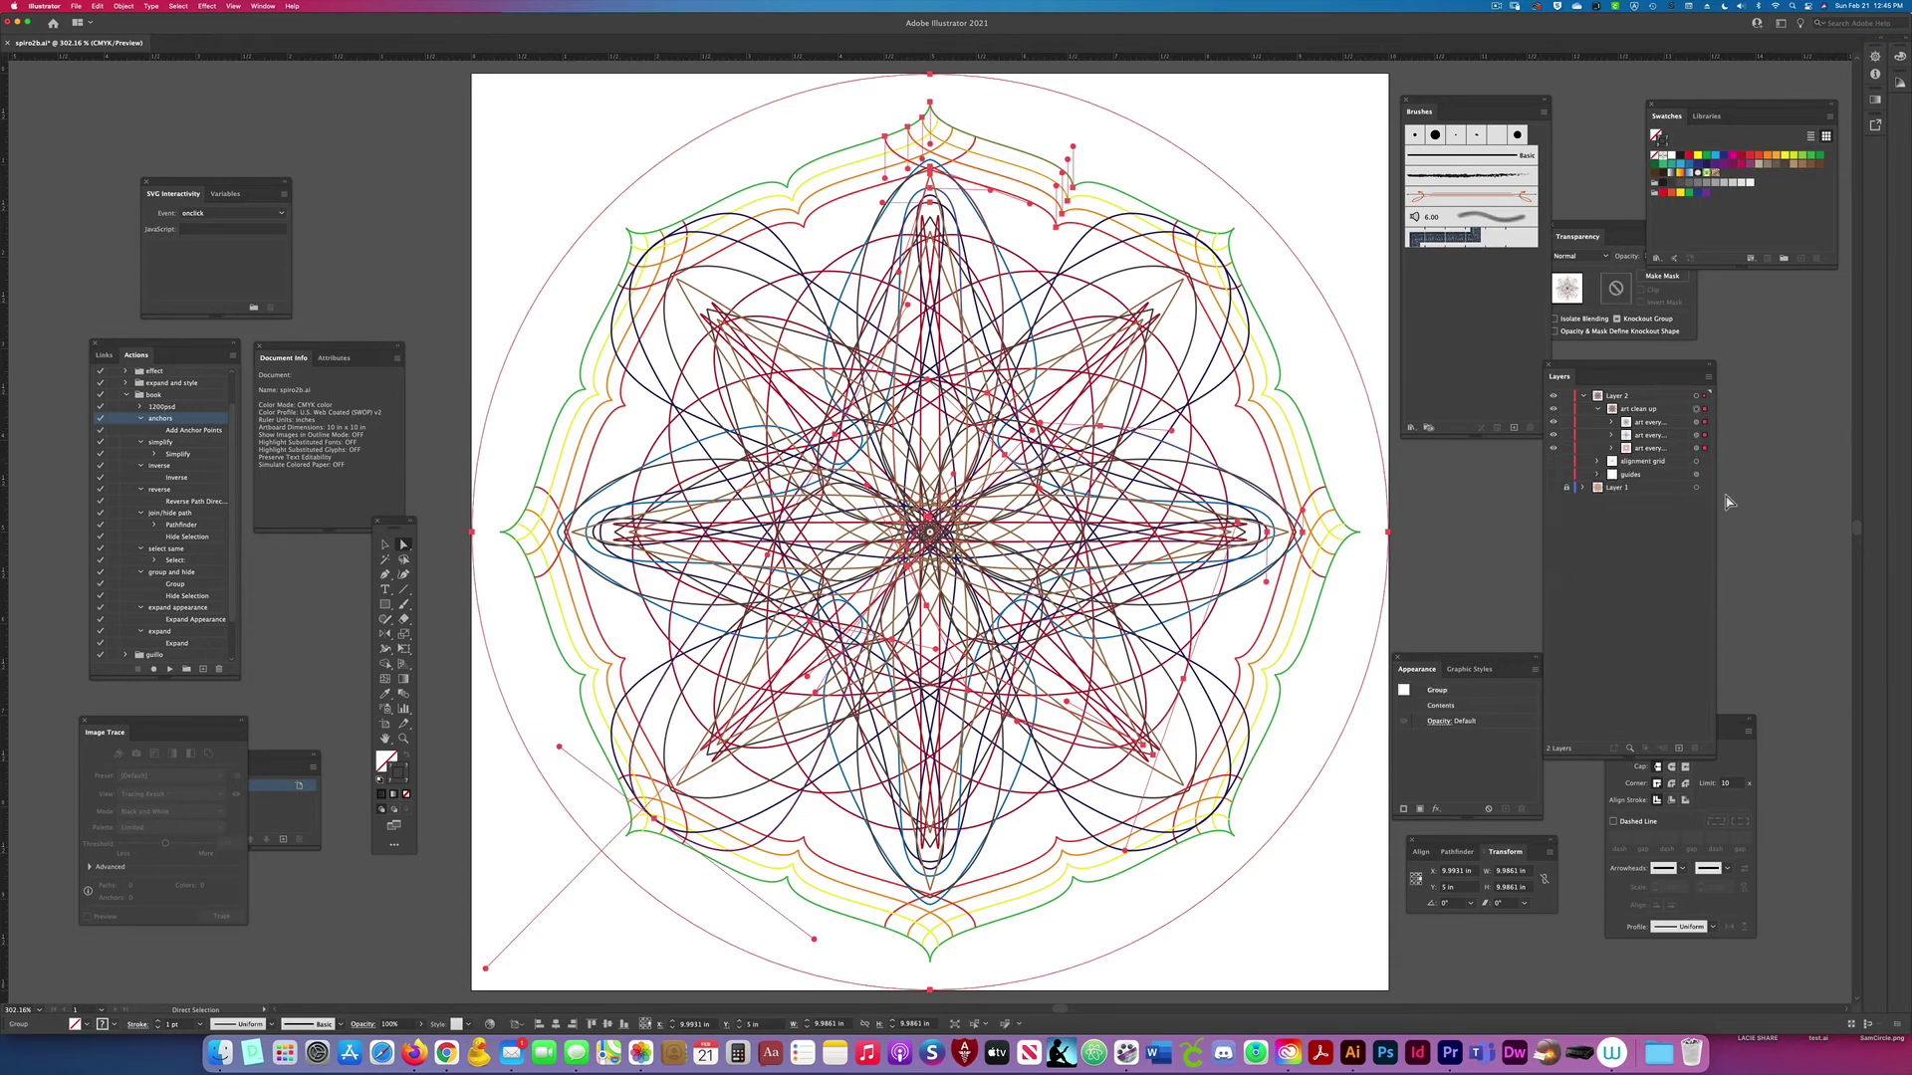
pyautogui.click(192, 609)
pyautogui.click(169, 669)
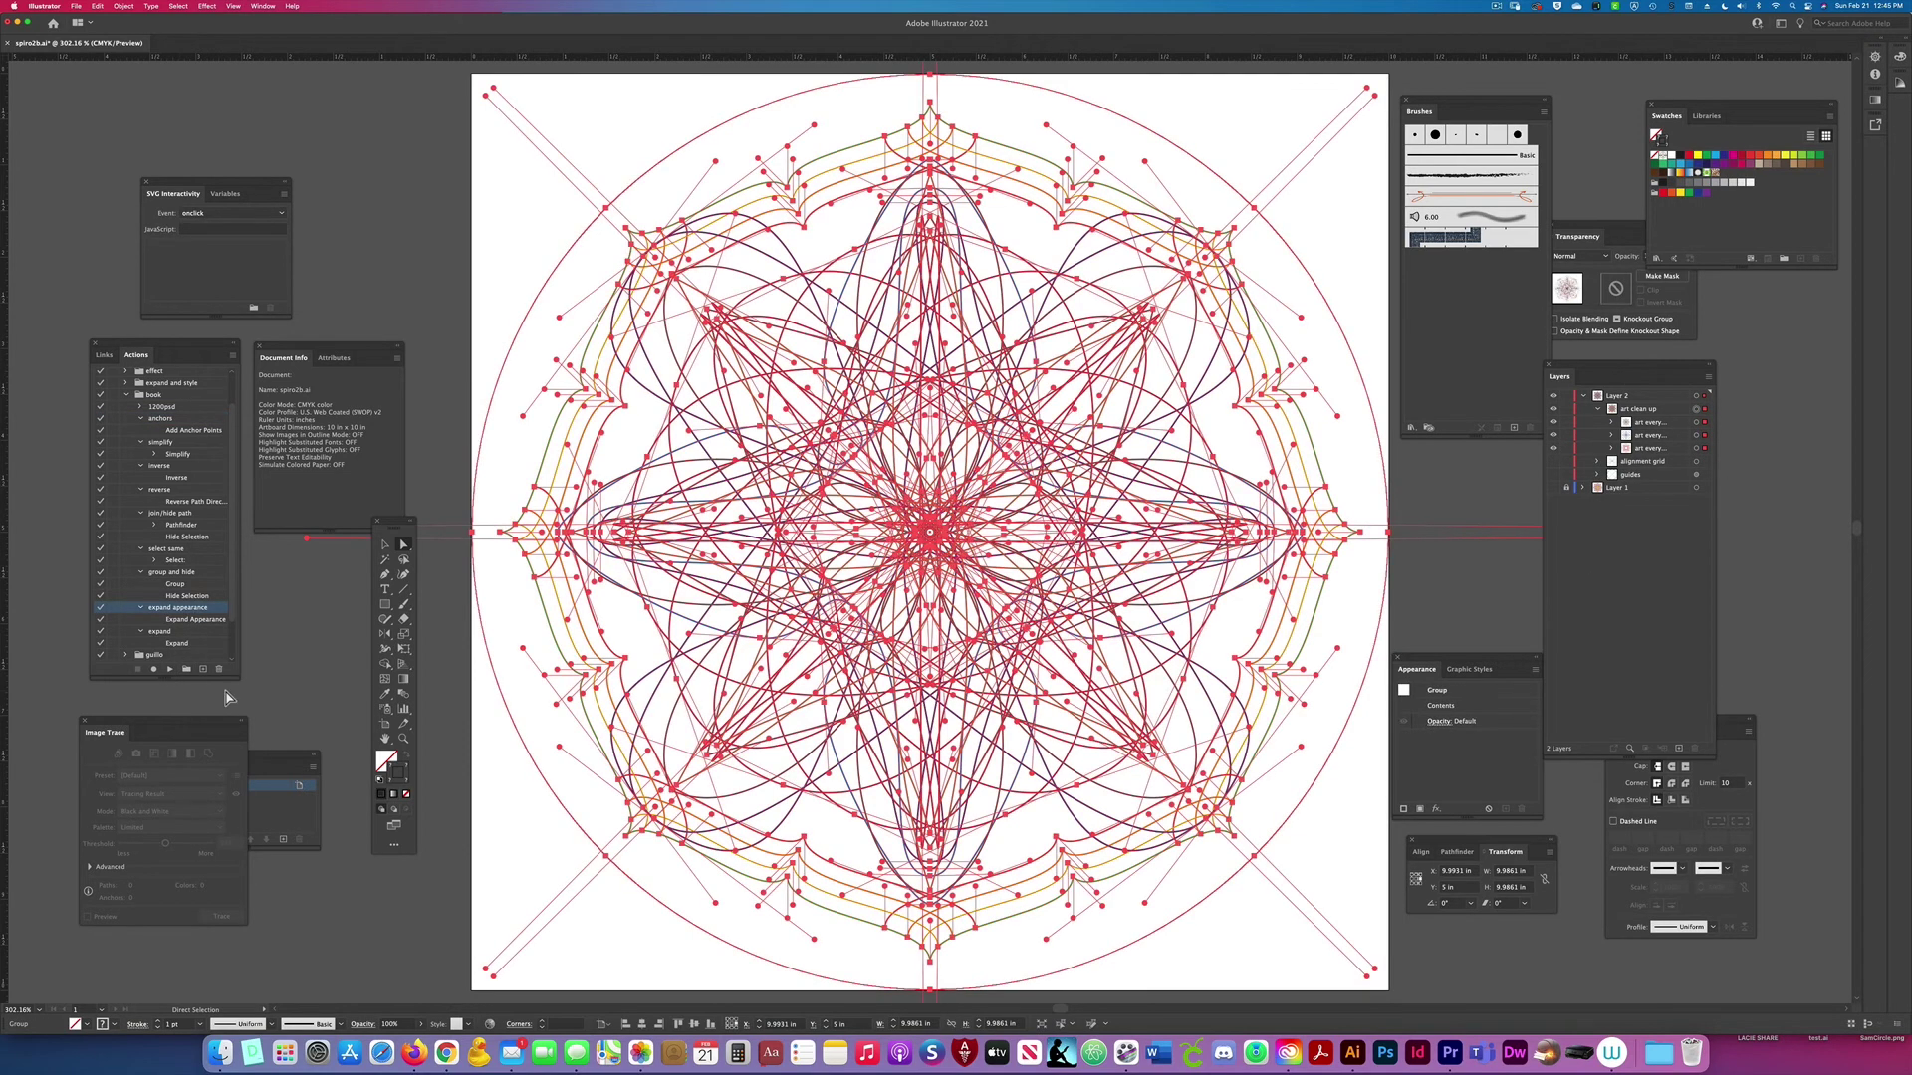
# Step: Isolate the art clean up group and ungroup all of its contents into individual paths
pyautogui.click(1294, 794)
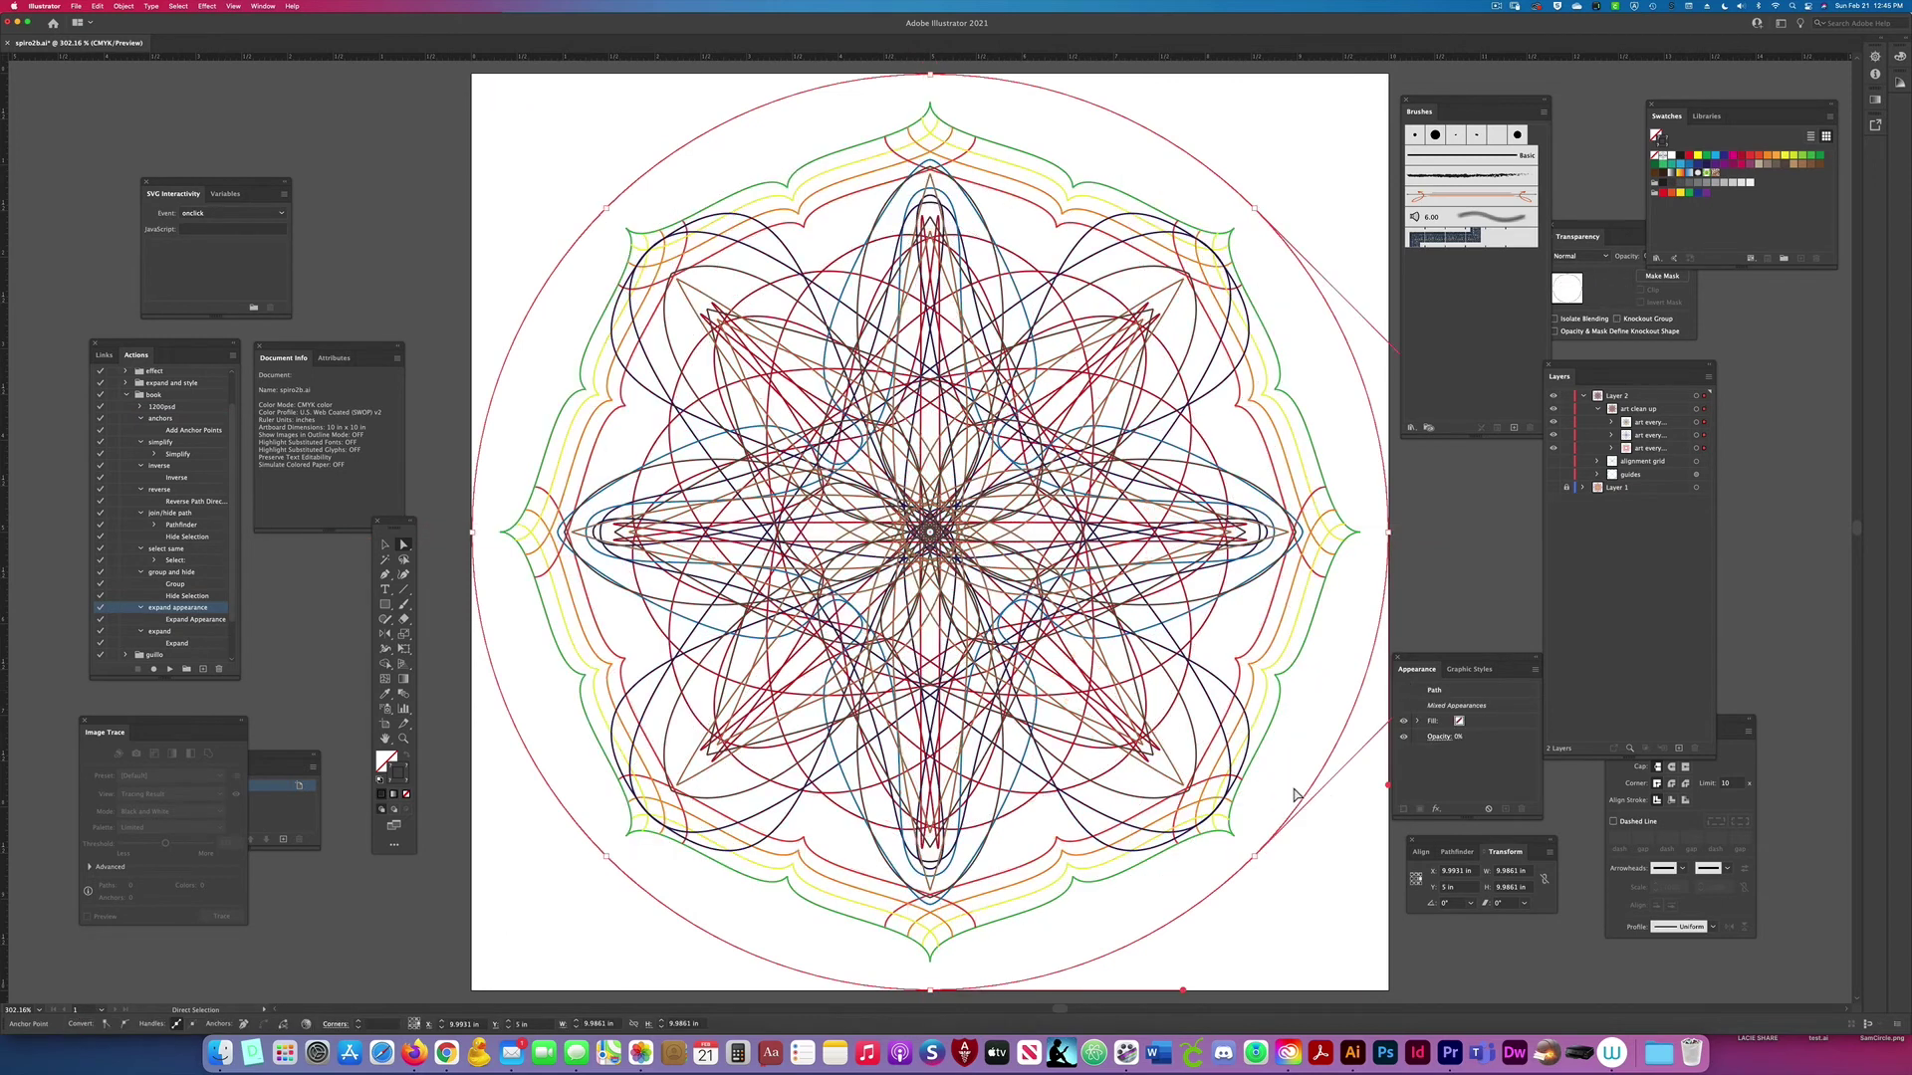
pyautogui.click(1704, 449)
pyautogui.click(1041, 1025)
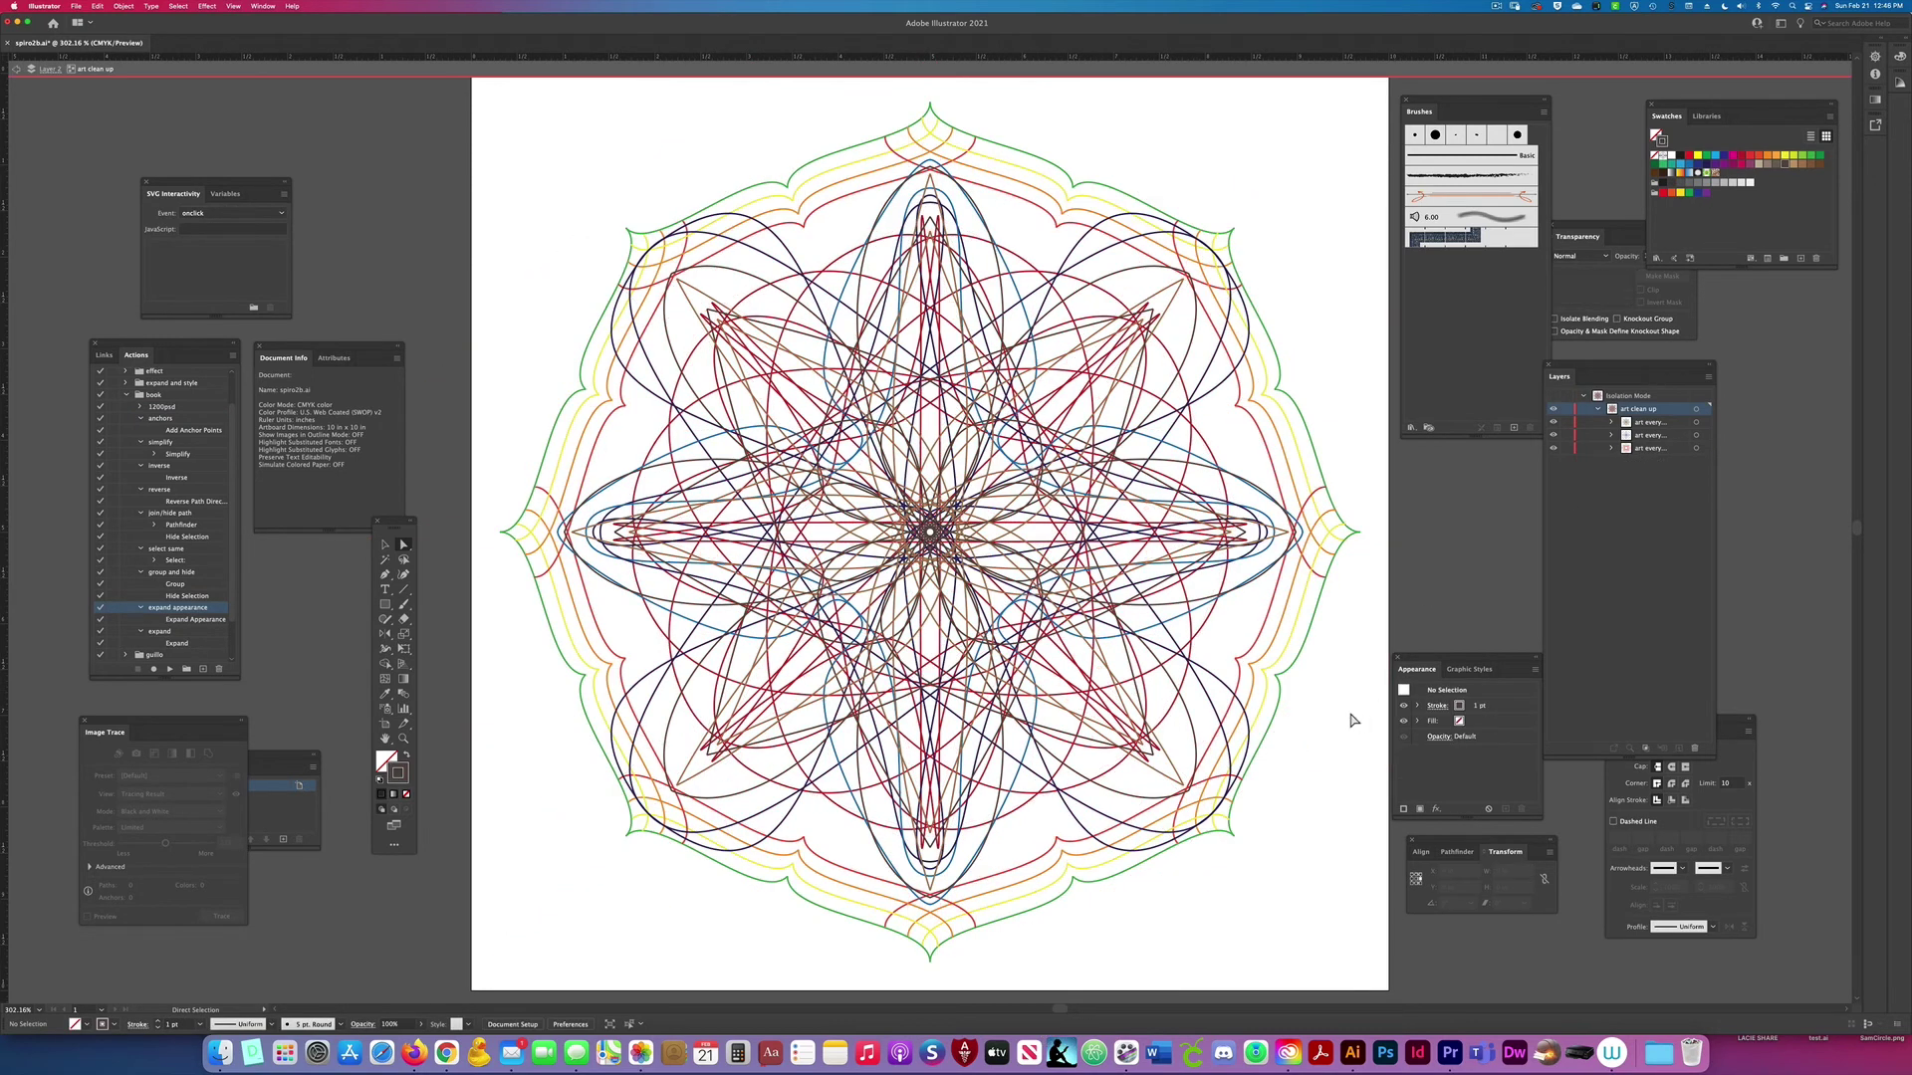
pyautogui.press('super+a')
pyautogui.press('super+shift+g')
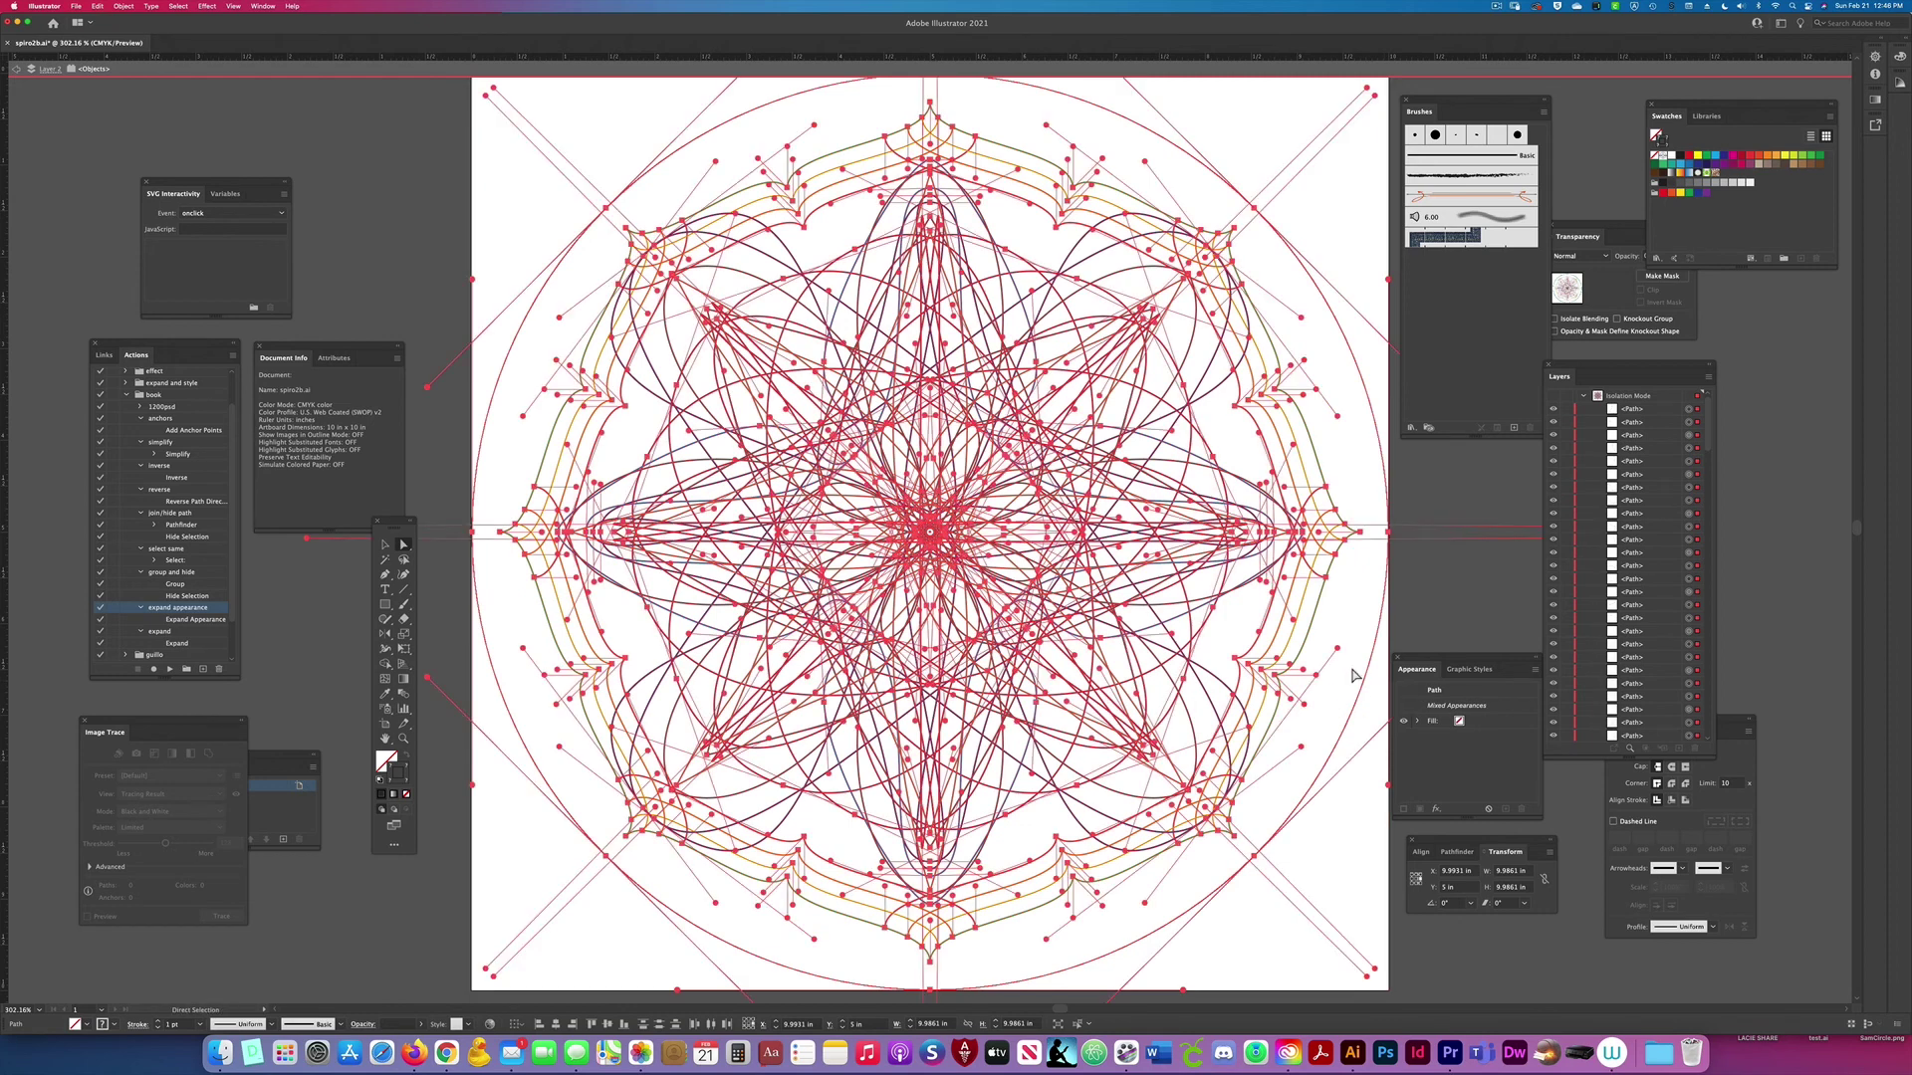
# Step: Group the unstroked circles surrounding the artwork and delete that group
pyautogui.press('super+z')
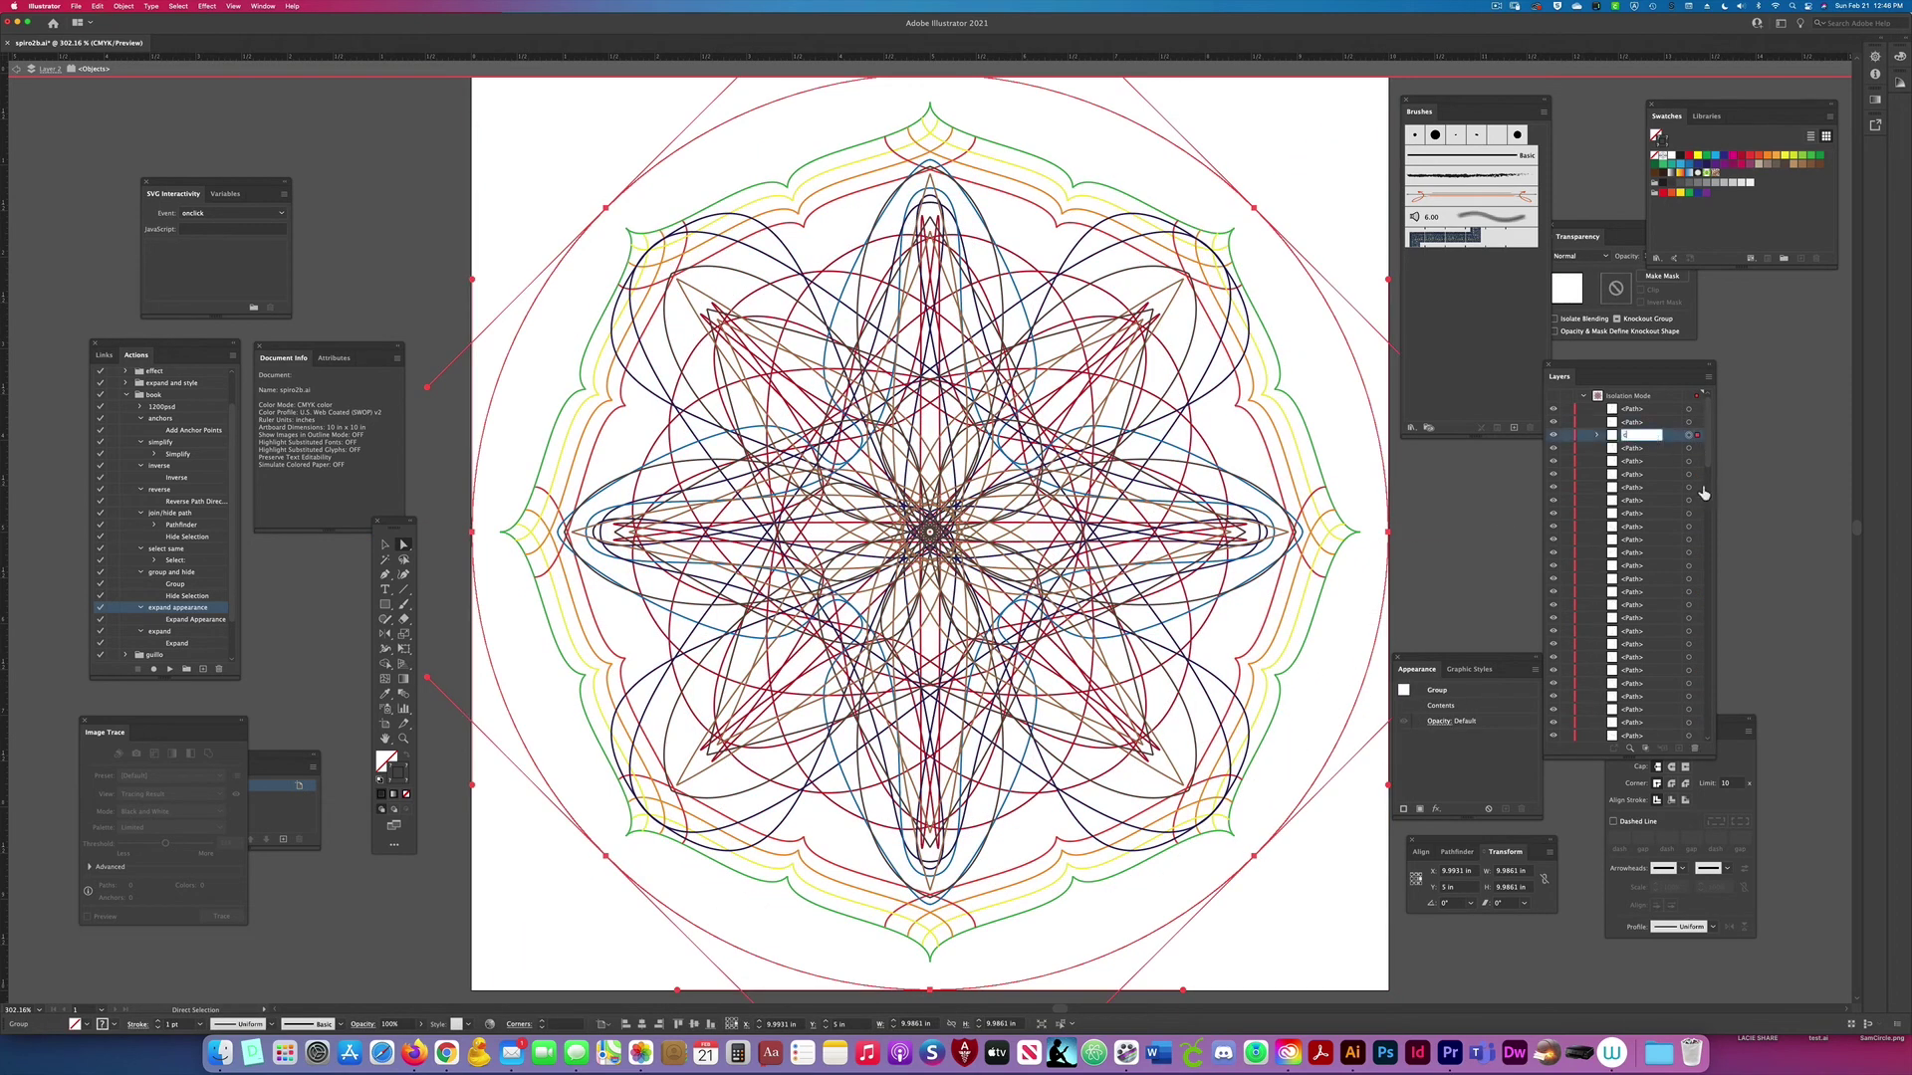
pyautogui.press('Return')
pyautogui.click(1696, 748)
# Step: Select all paths matching the dark brown path, group them and name the group 1
pyautogui.click(1701, 412)
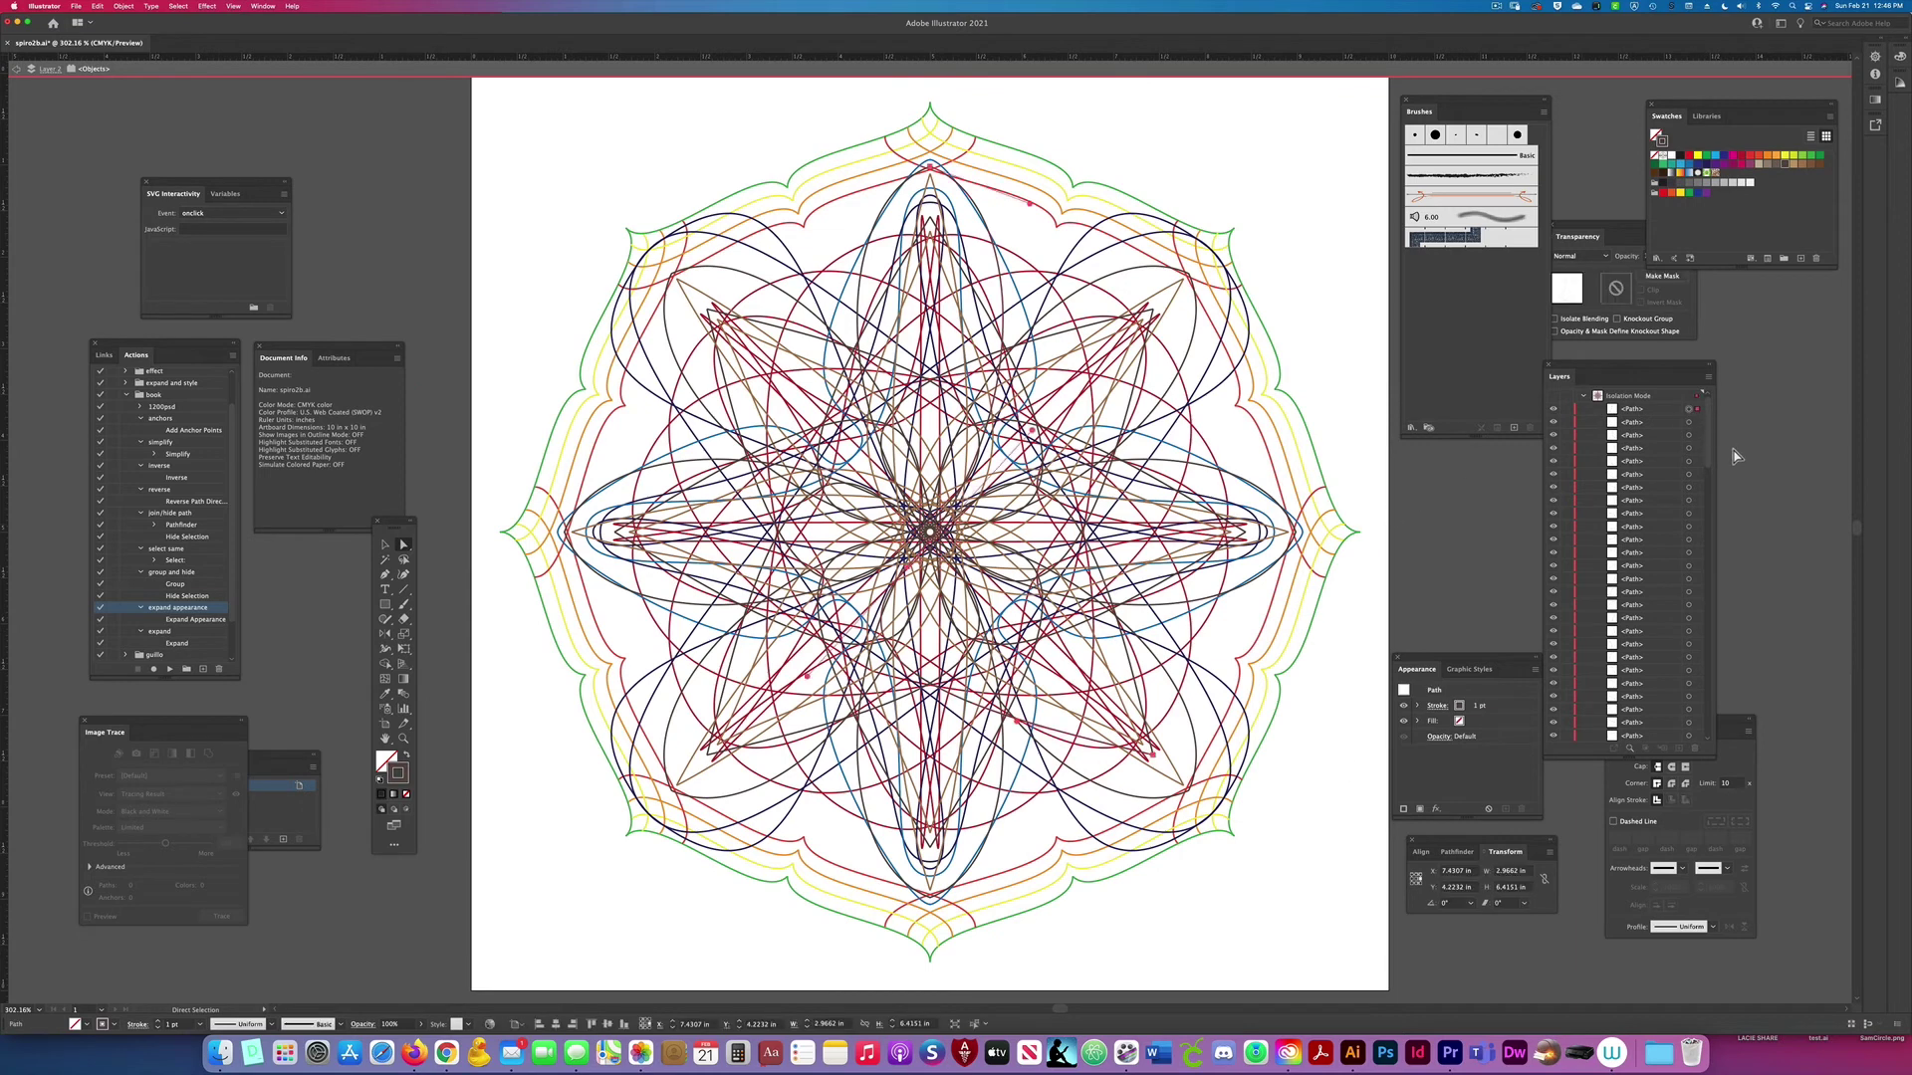
pyautogui.click(974, 1026)
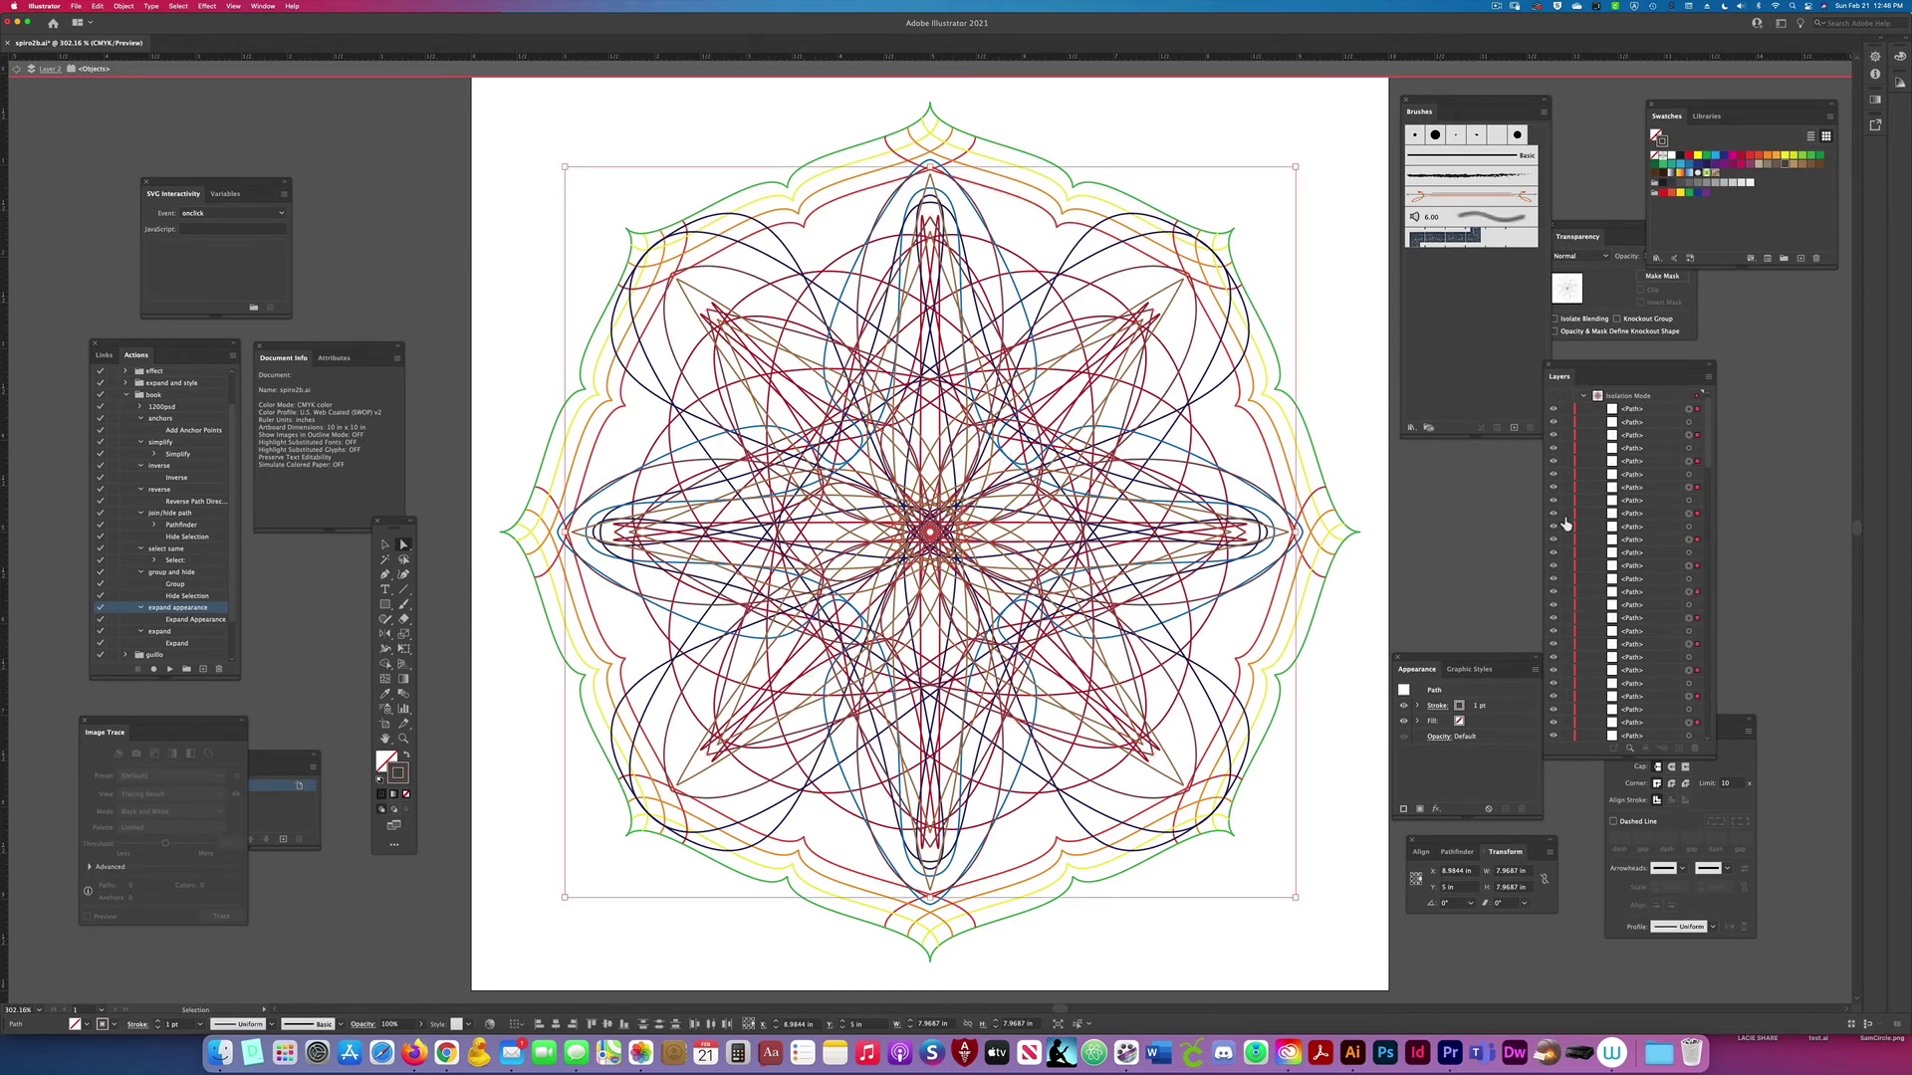
pyautogui.hotkey('ctrl', 'g')
pyautogui.write('1')
# Step: Select all paths matching the light brown path, group them and name the group 2
pyautogui.click(1690, 422)
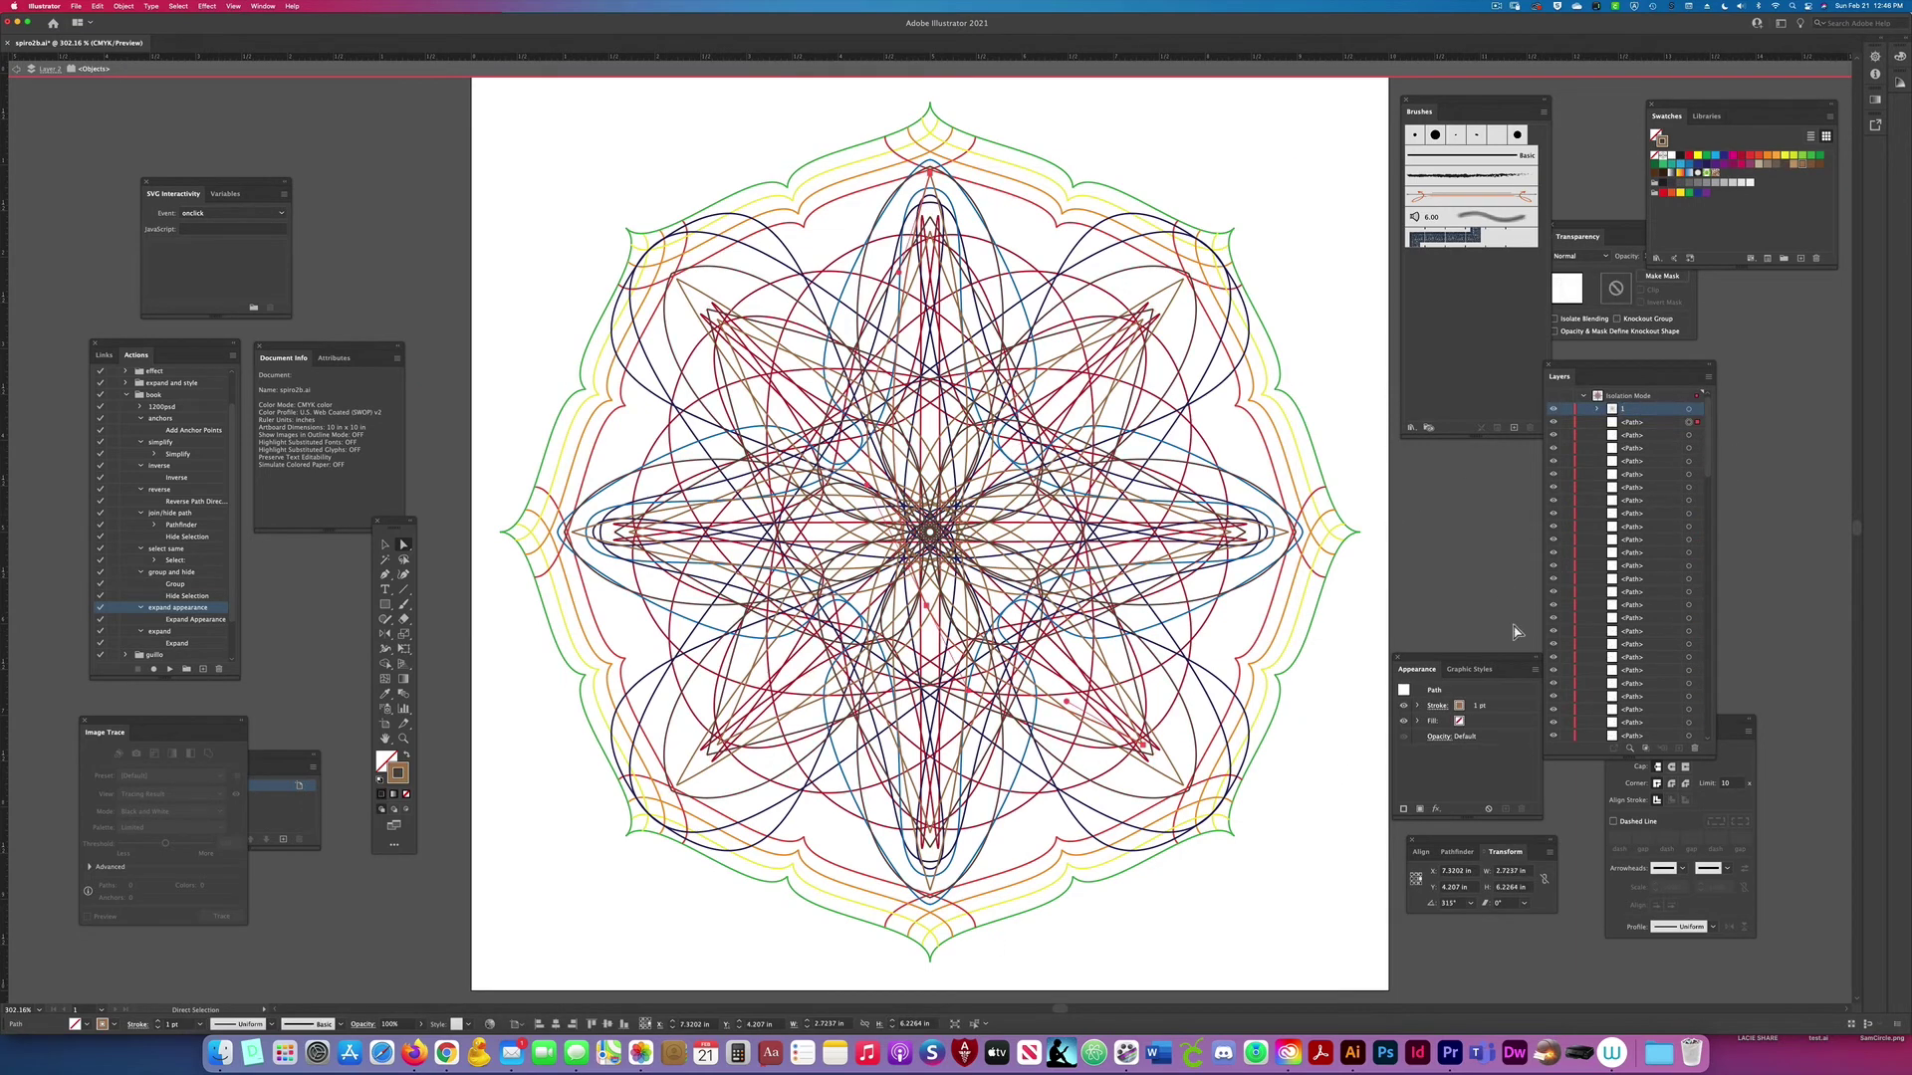
pyautogui.click(974, 1026)
pyautogui.hotkey('ctrl', 'g')
pyautogui.doubleClick(1633, 422)
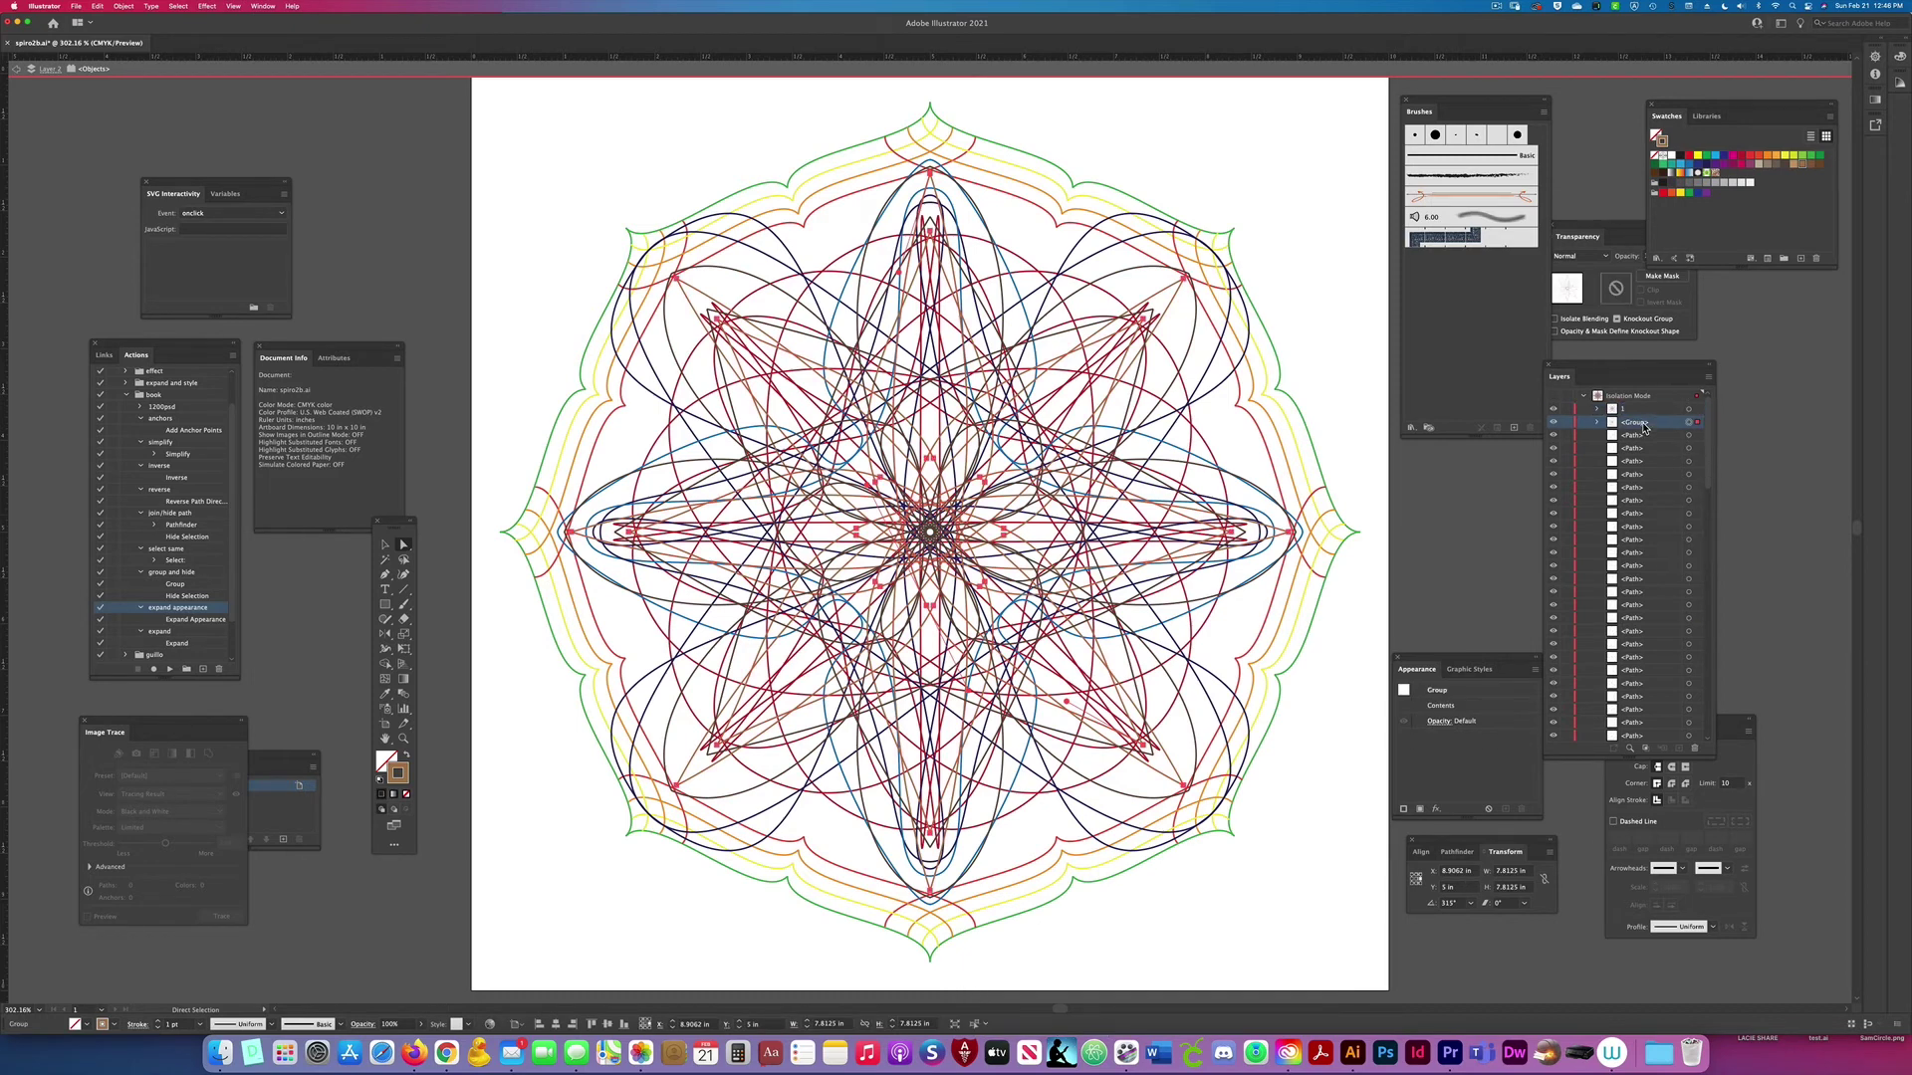
pyautogui.write('2')
pyautogui.press('Return')
# Step: Select all paths matching the dark blue path, group them and name the group 3
pyautogui.click(1690, 435)
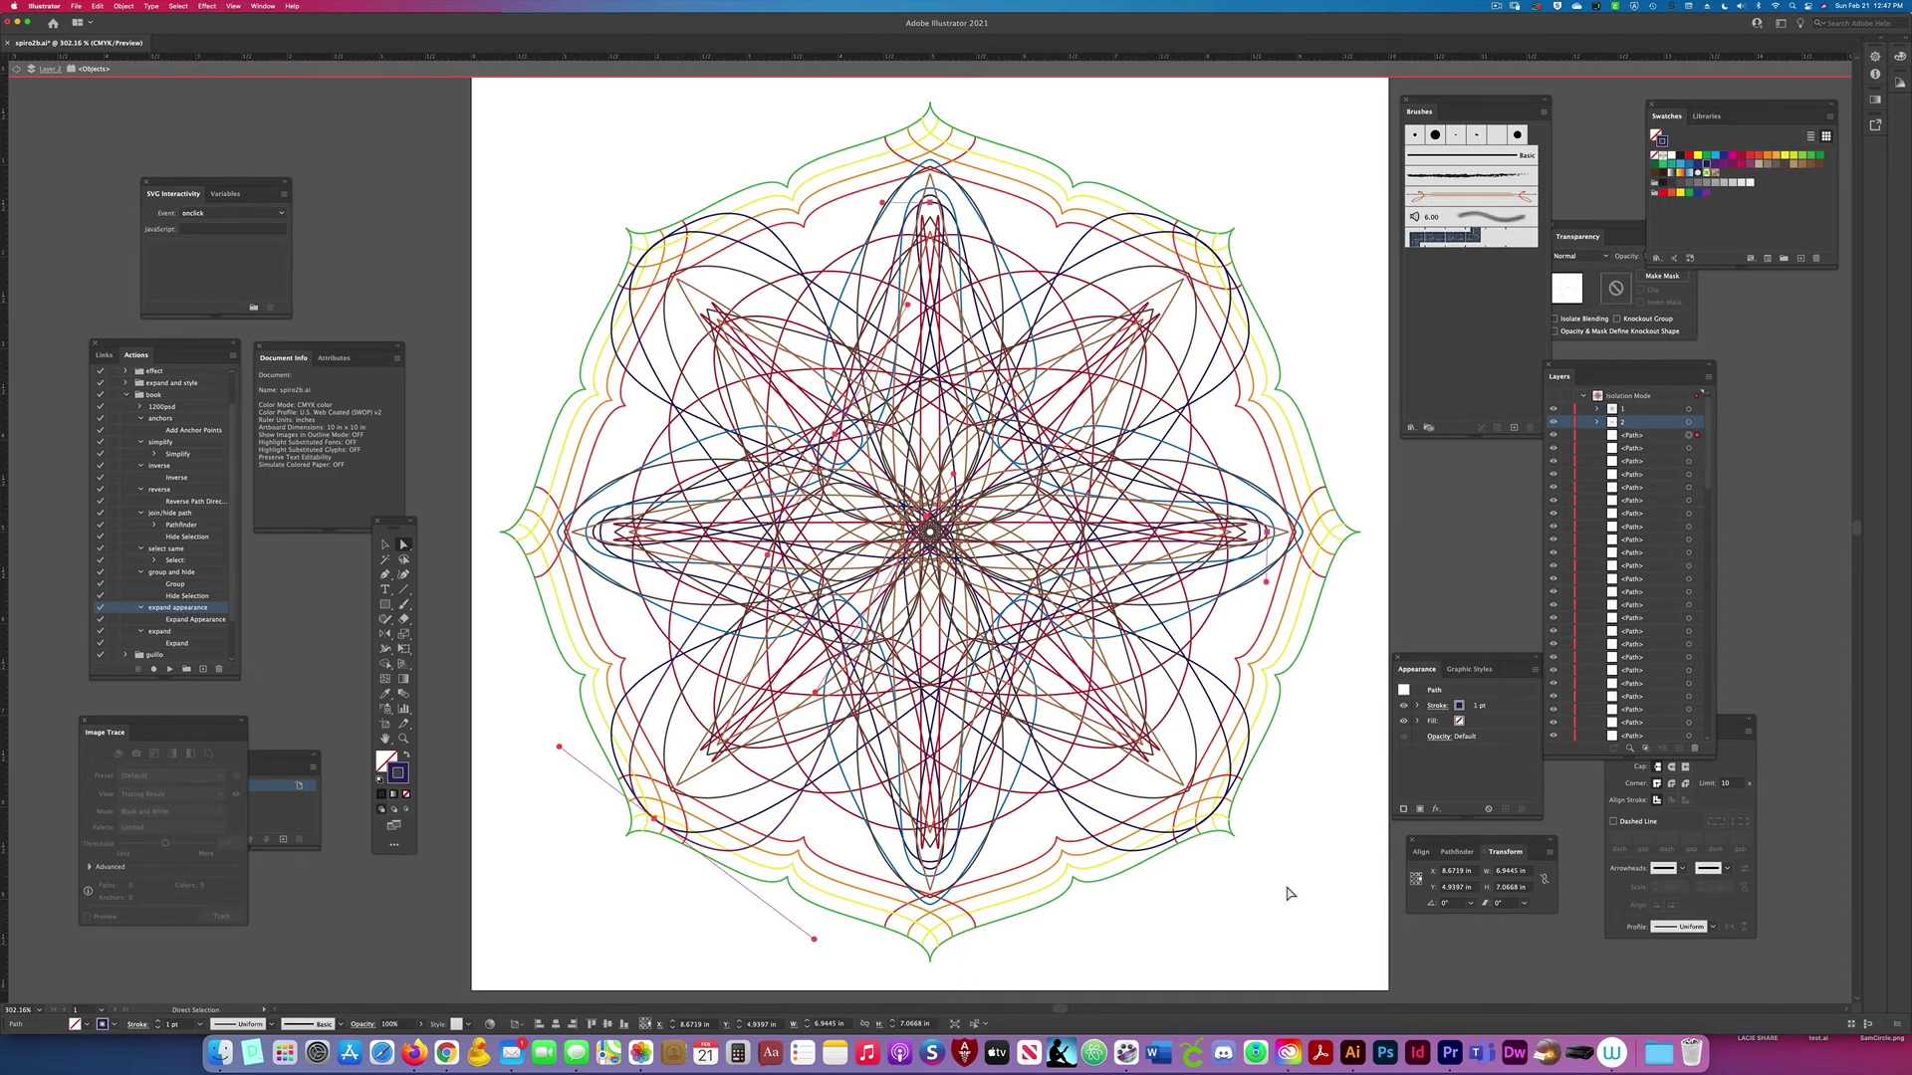
pyautogui.click(979, 1026)
pyautogui.hotkey('ctrl', 'g')
pyautogui.doubleClick(1639, 435)
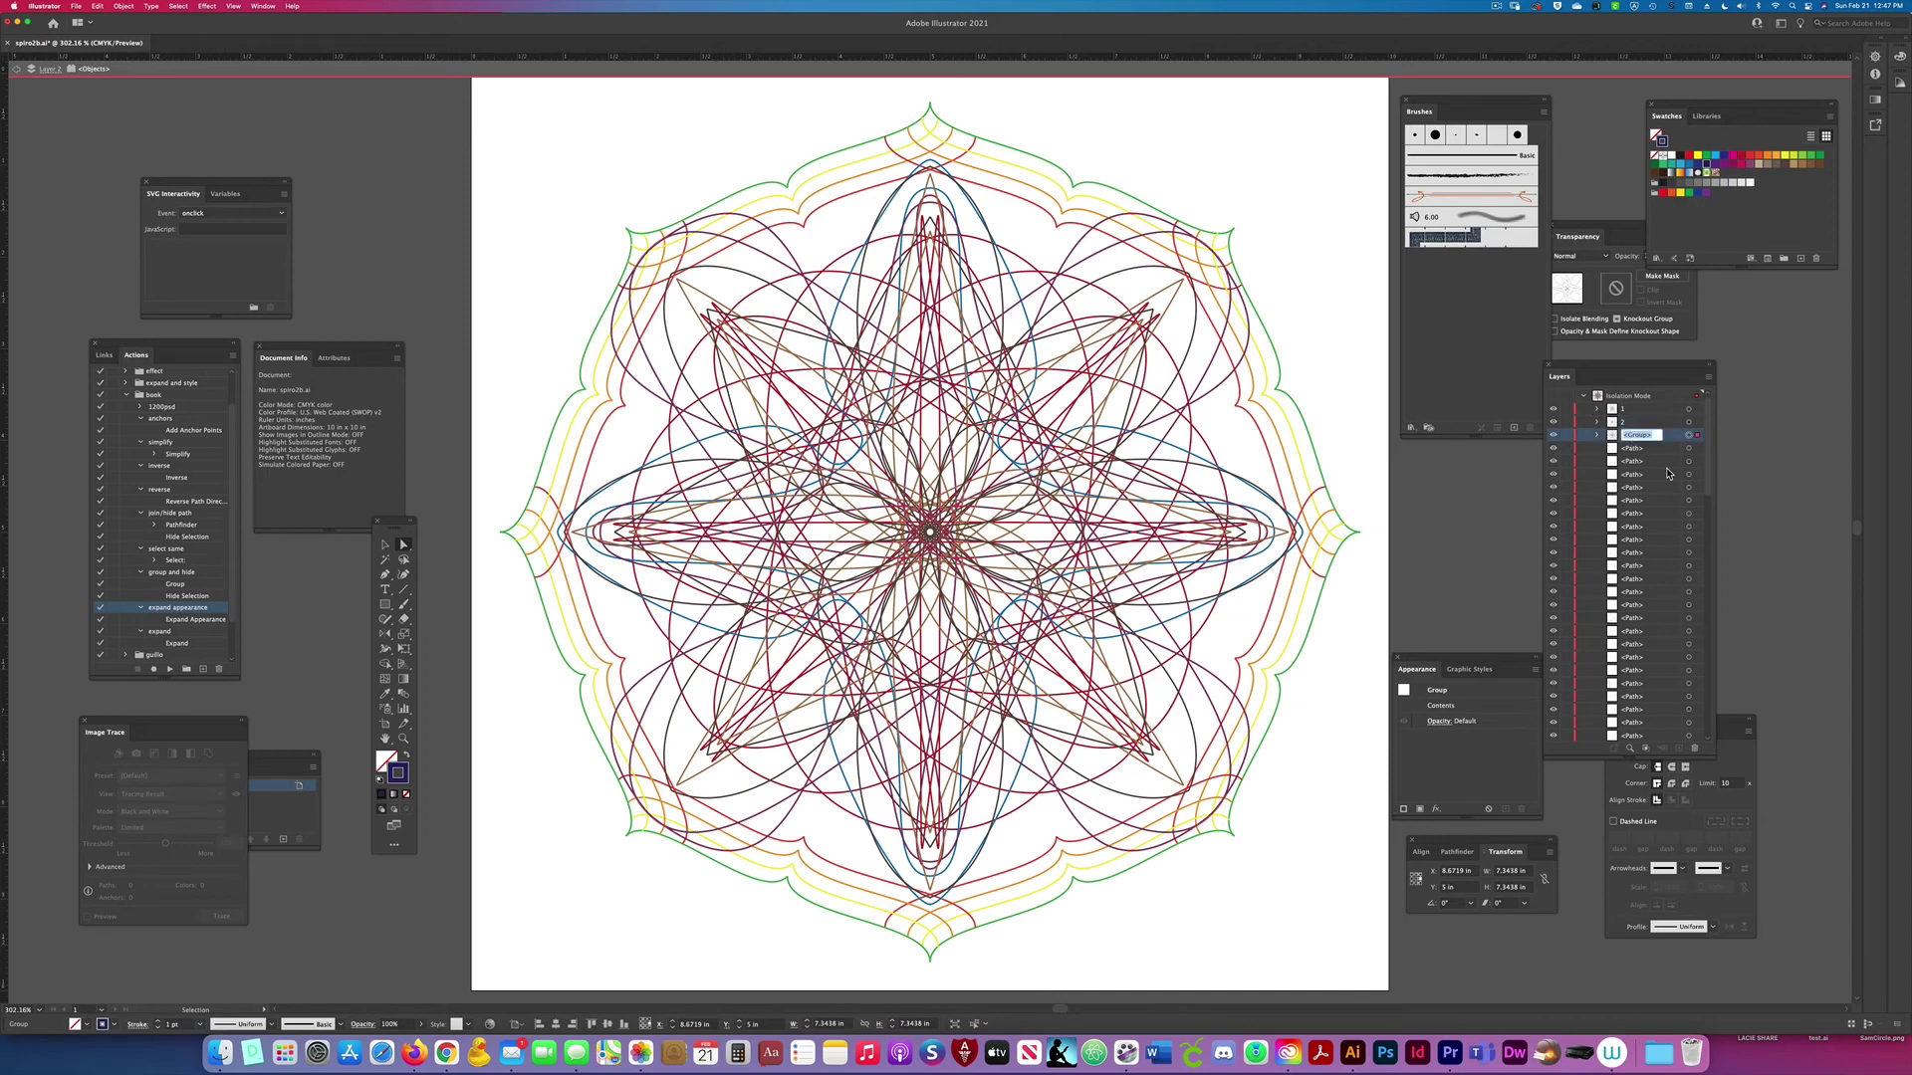
pyautogui.press('Return')
pyautogui.click(1690, 448)
pyautogui.click(964, 1016)
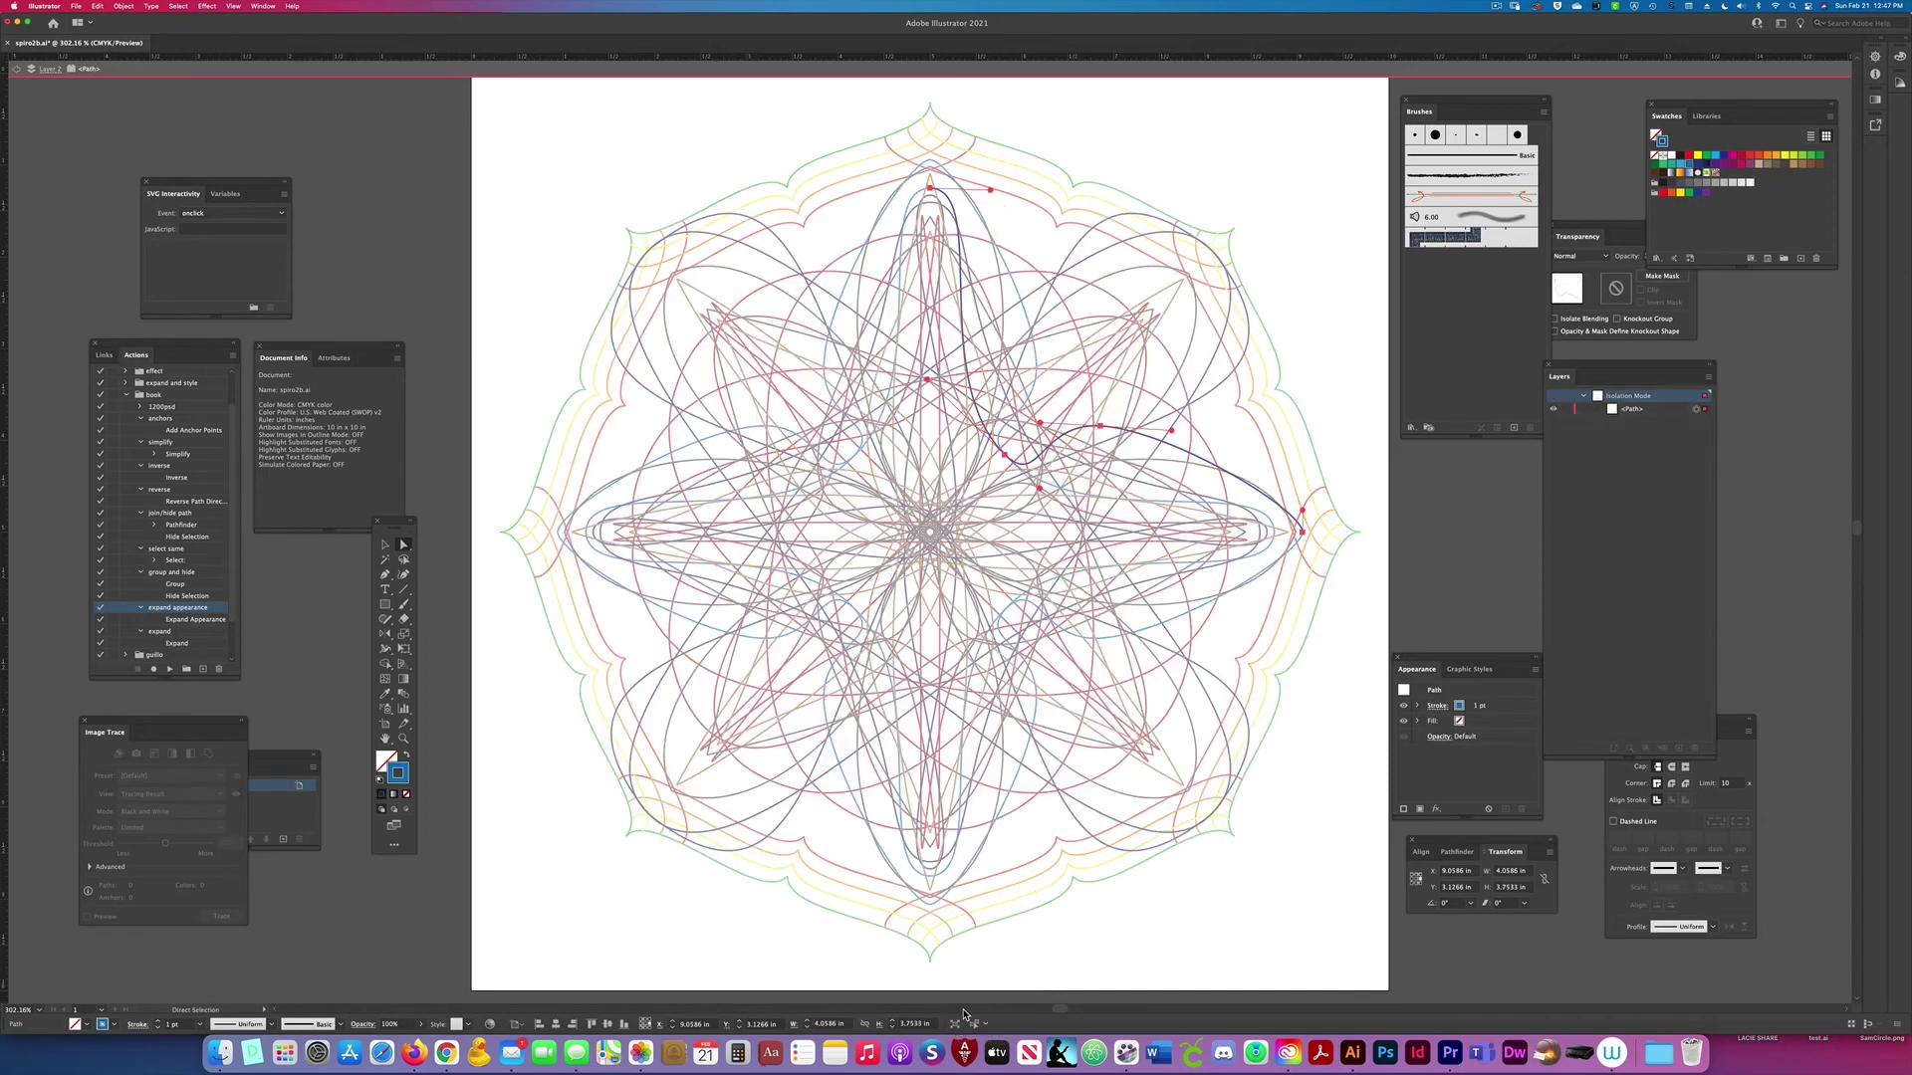
pyautogui.click(1528, 557)
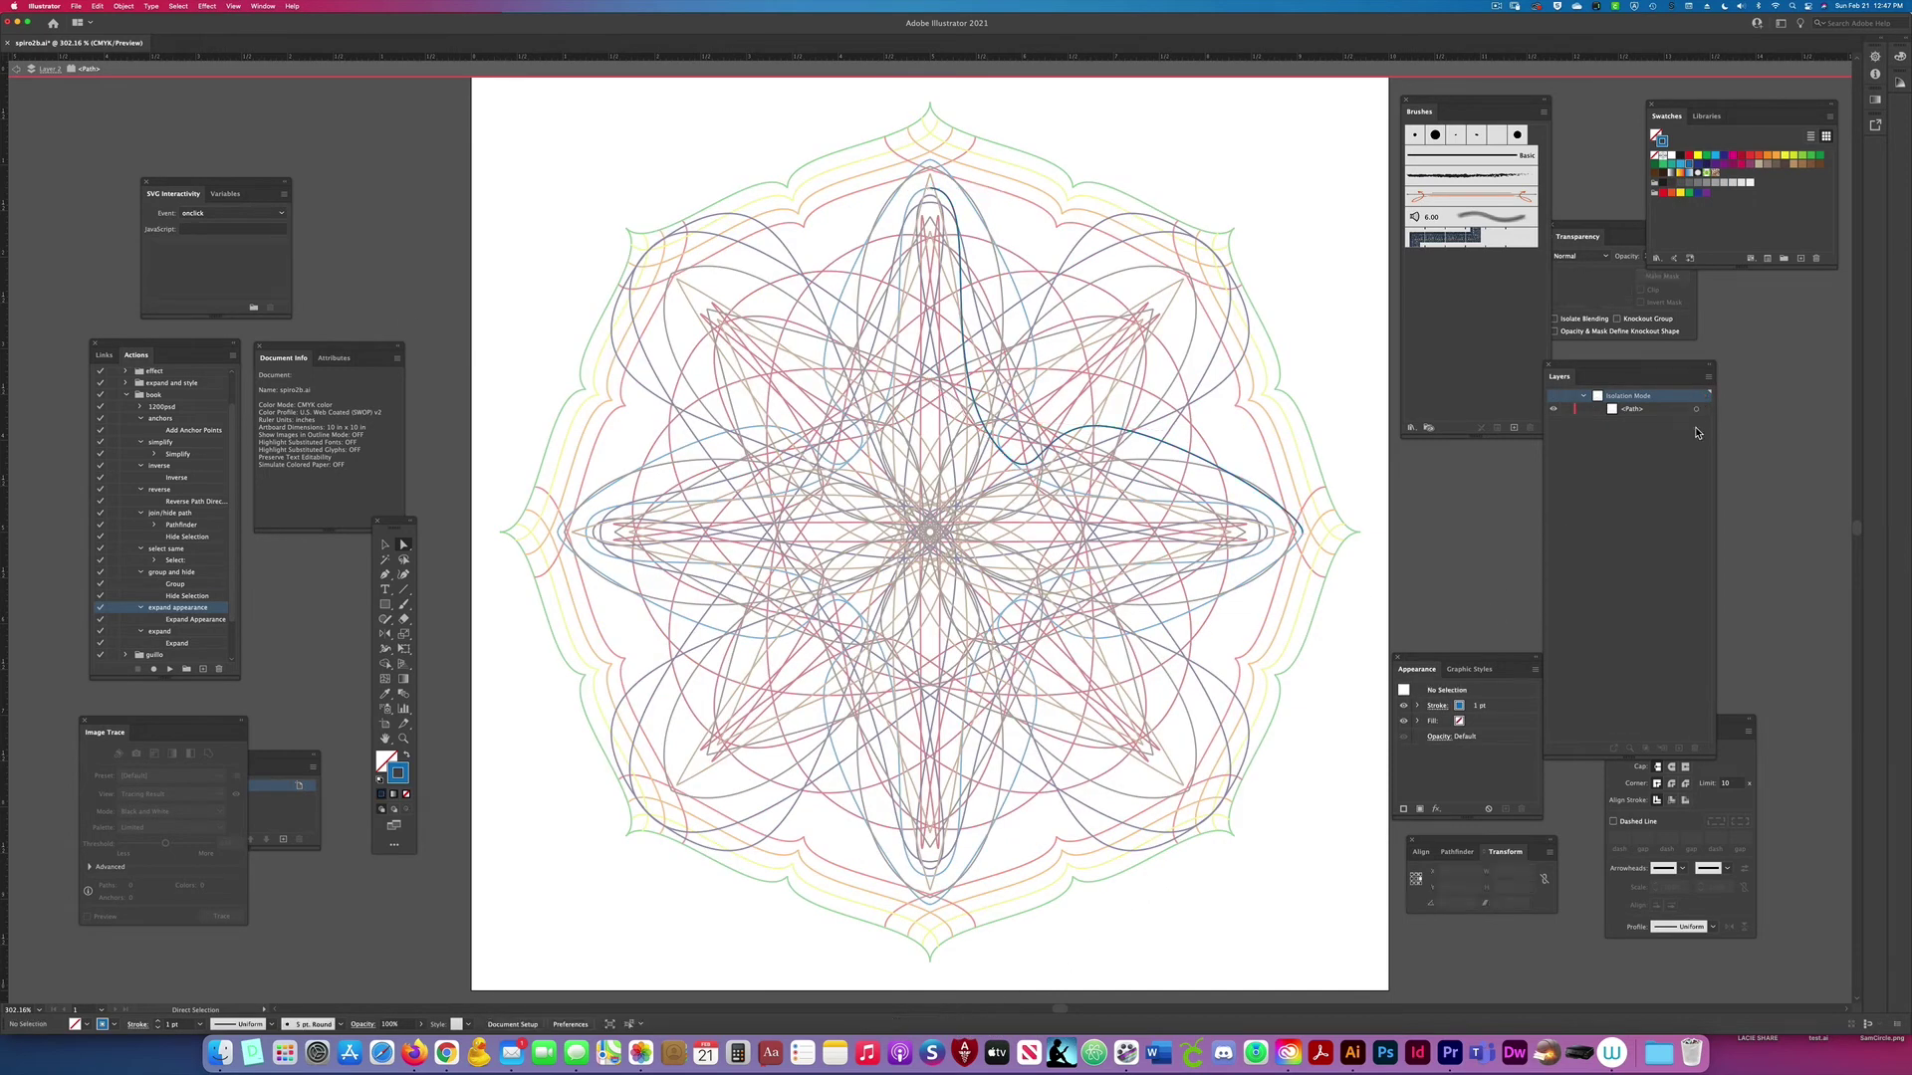
pyautogui.doubleClick(1445, 480)
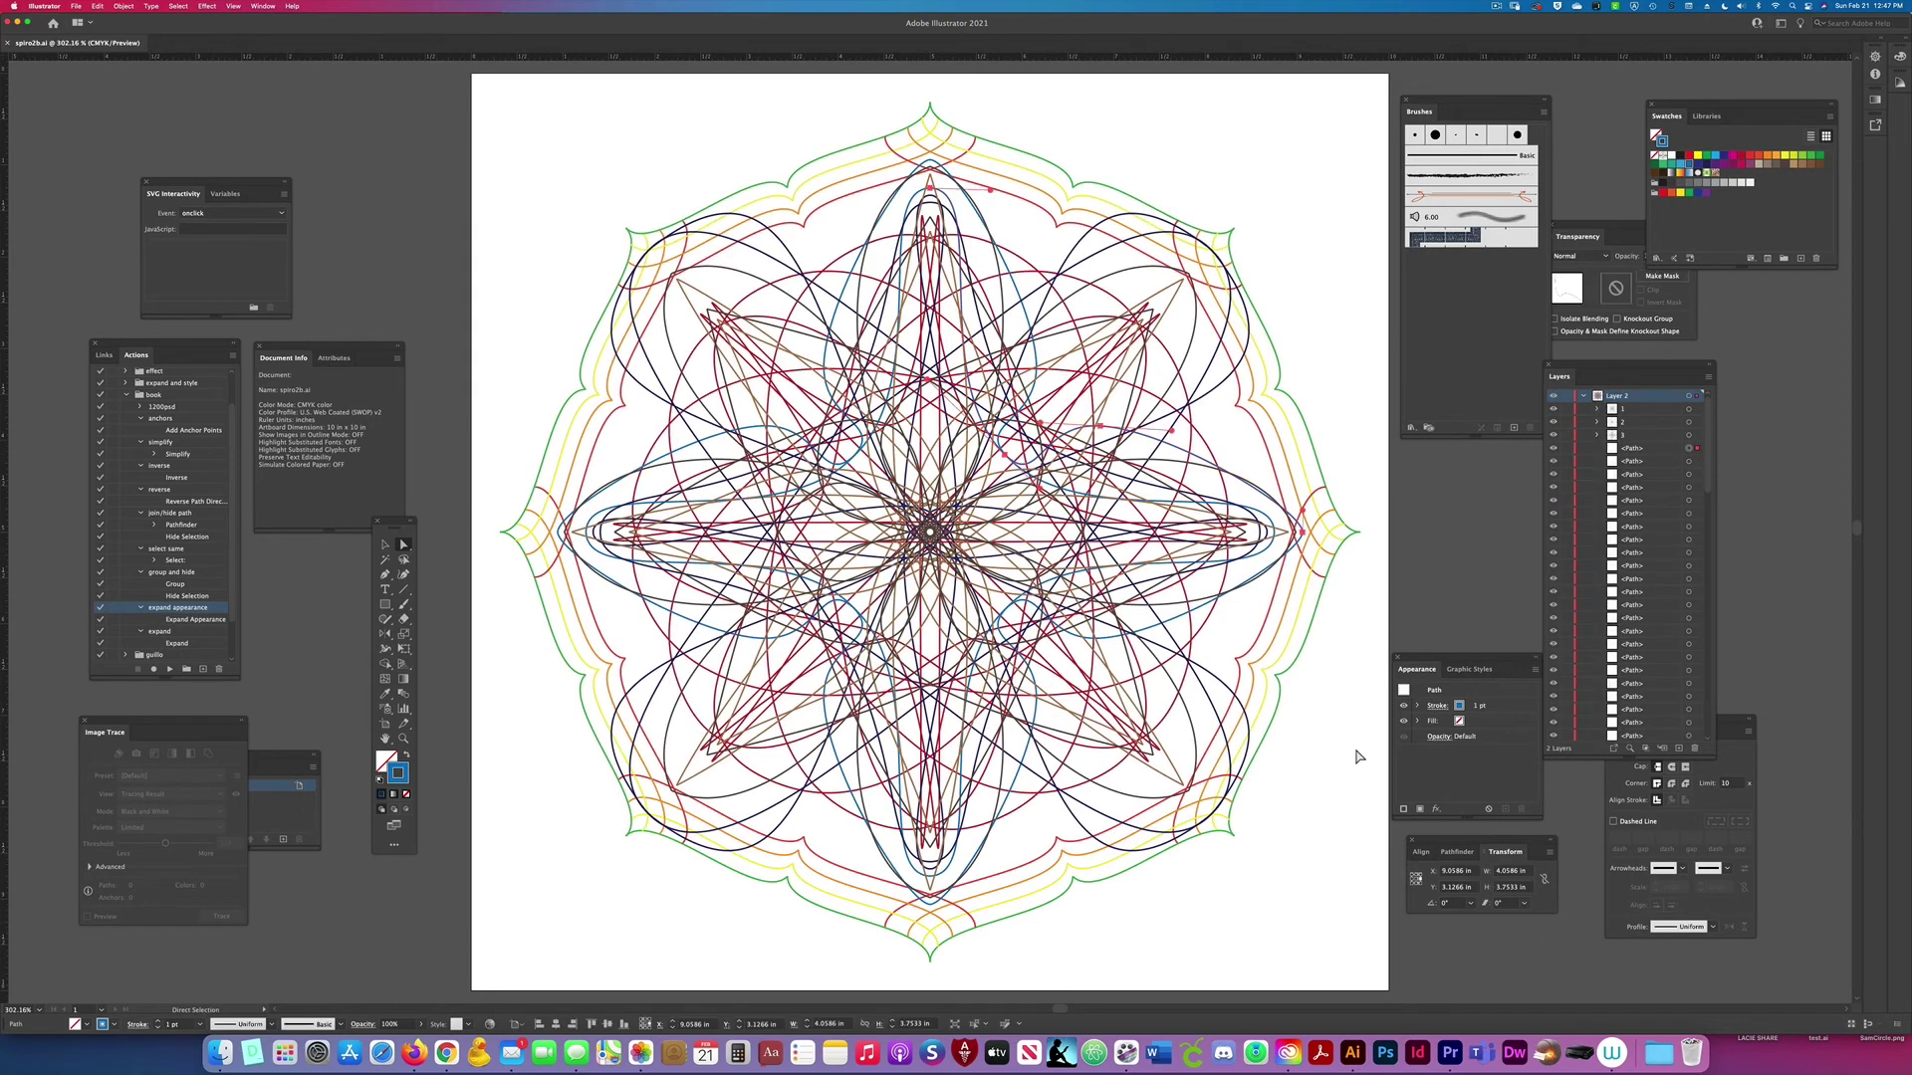
# Step: Select all paths matching the light blue path, group them and name the group 4
pyautogui.press('super+g')
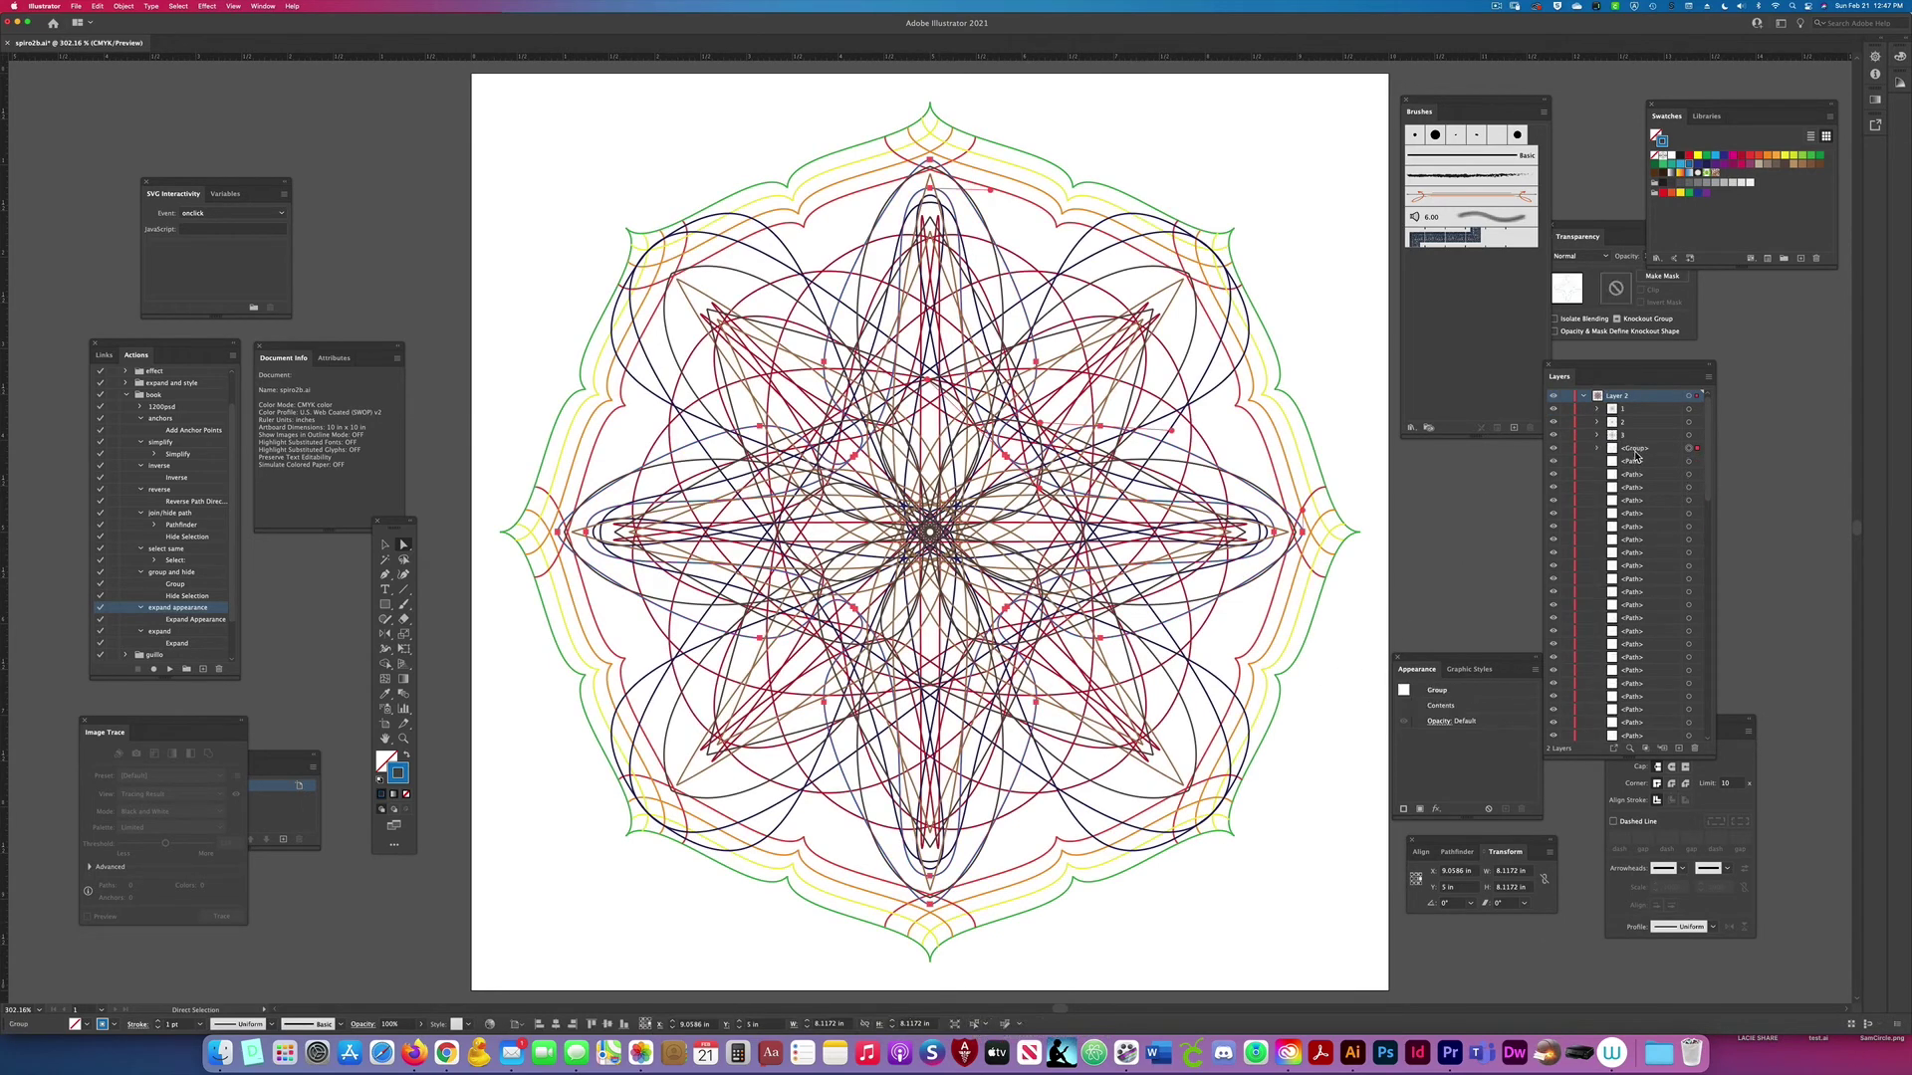
pyautogui.doubleClick(1633, 448)
pyautogui.write('4')
pyautogui.press('Return')
# Step: Select all paths matching the crimson path, group them and name the group 6
pyautogui.click(1691, 462)
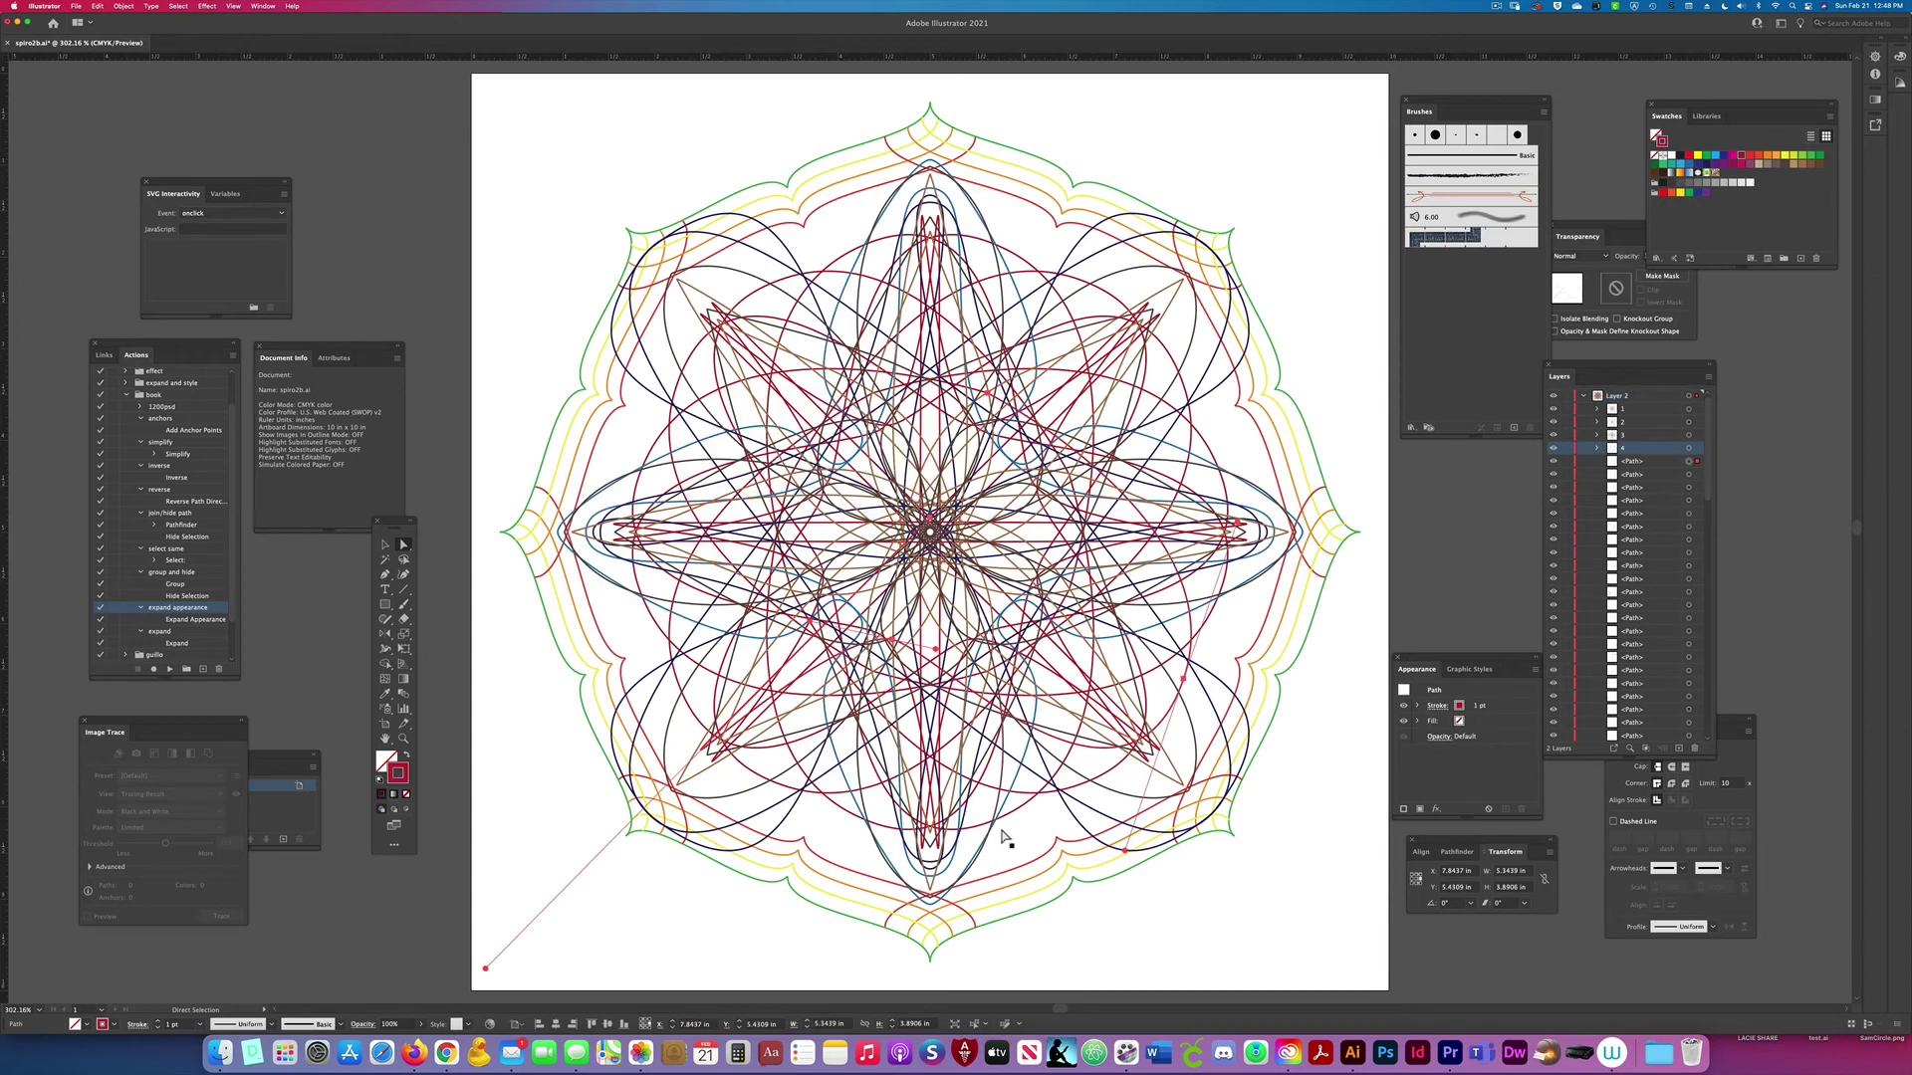
pyautogui.click(951, 1023)
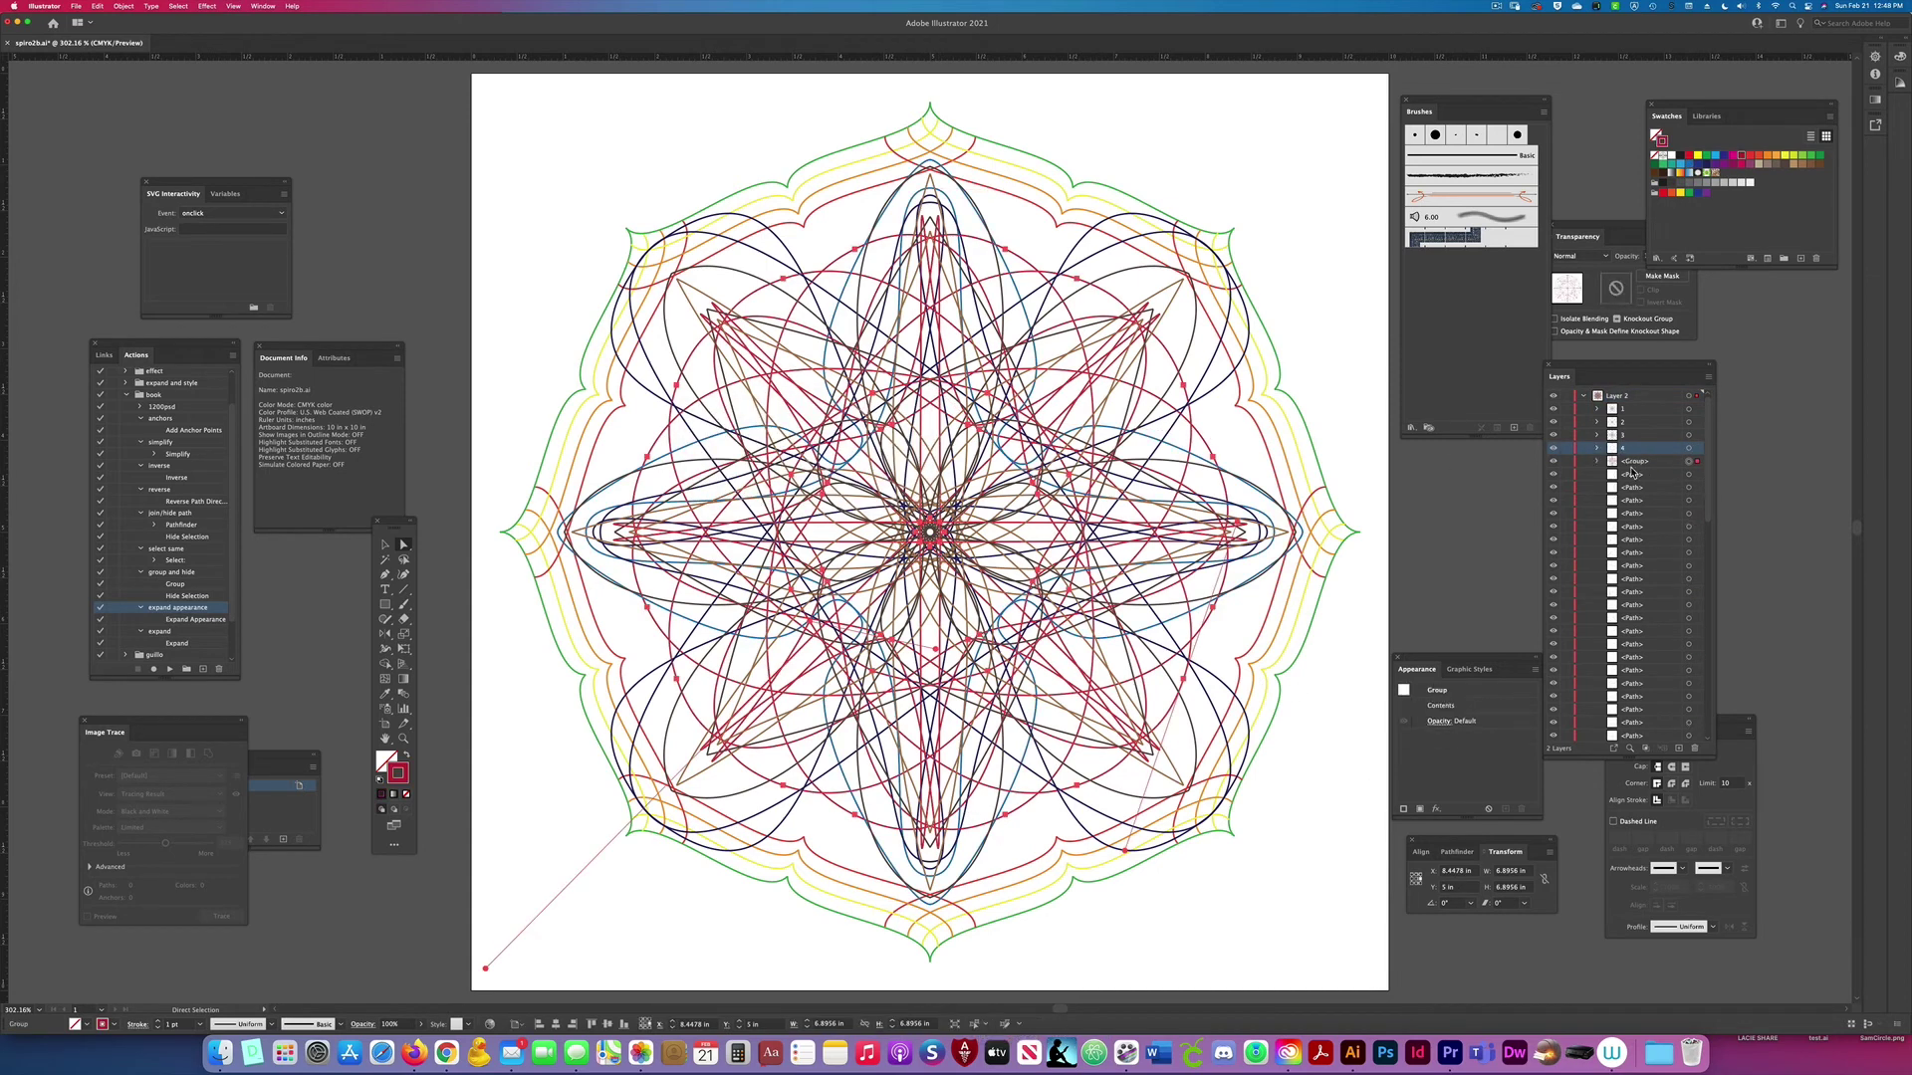
pyautogui.hotkey('ctrl', 'g')
# Step: Select all paths matching the red outer path, group them and name the group 7
pyautogui.click(1699, 476)
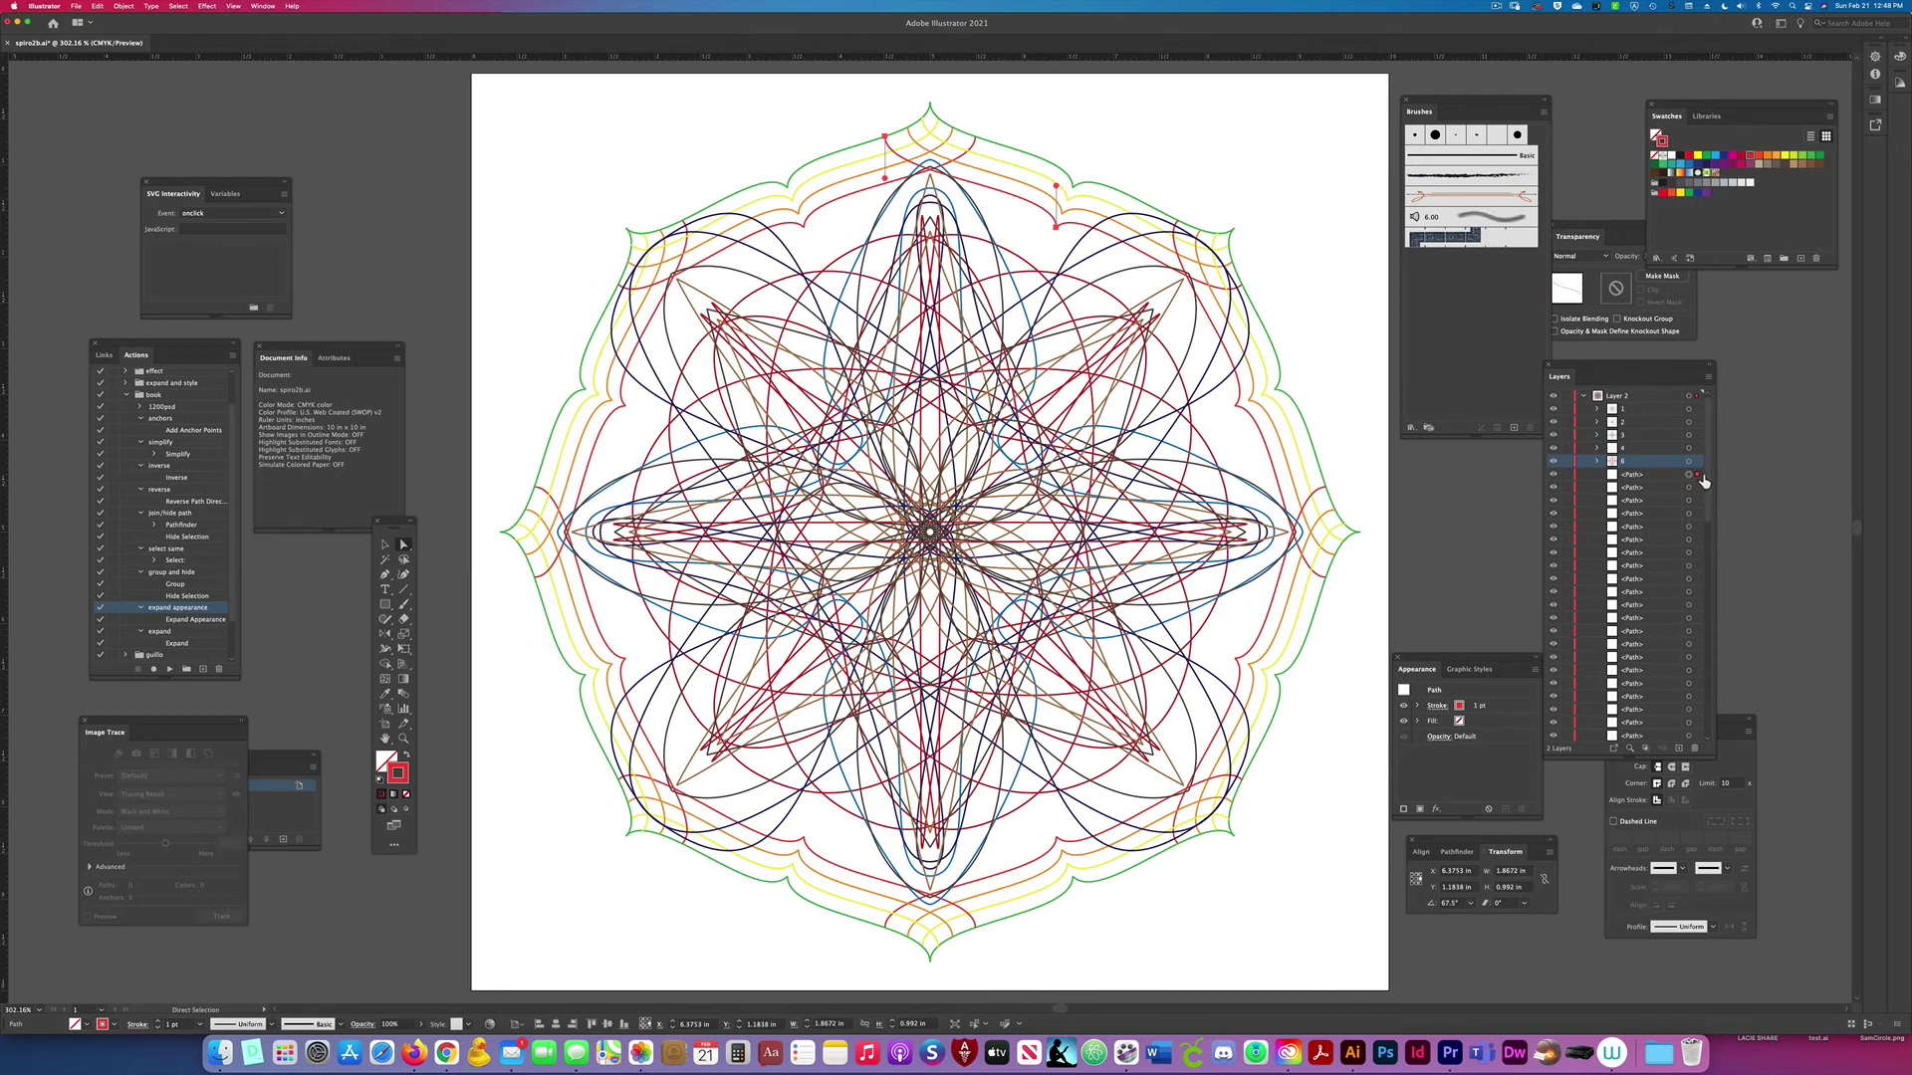
pyautogui.click(976, 1024)
pyautogui.hotkey('ctrl', 'g')
pyautogui.doubleClick(1638, 475)
# Step: Select all paths matching the orange path, group them and name the group 8
pyautogui.click(1698, 488)
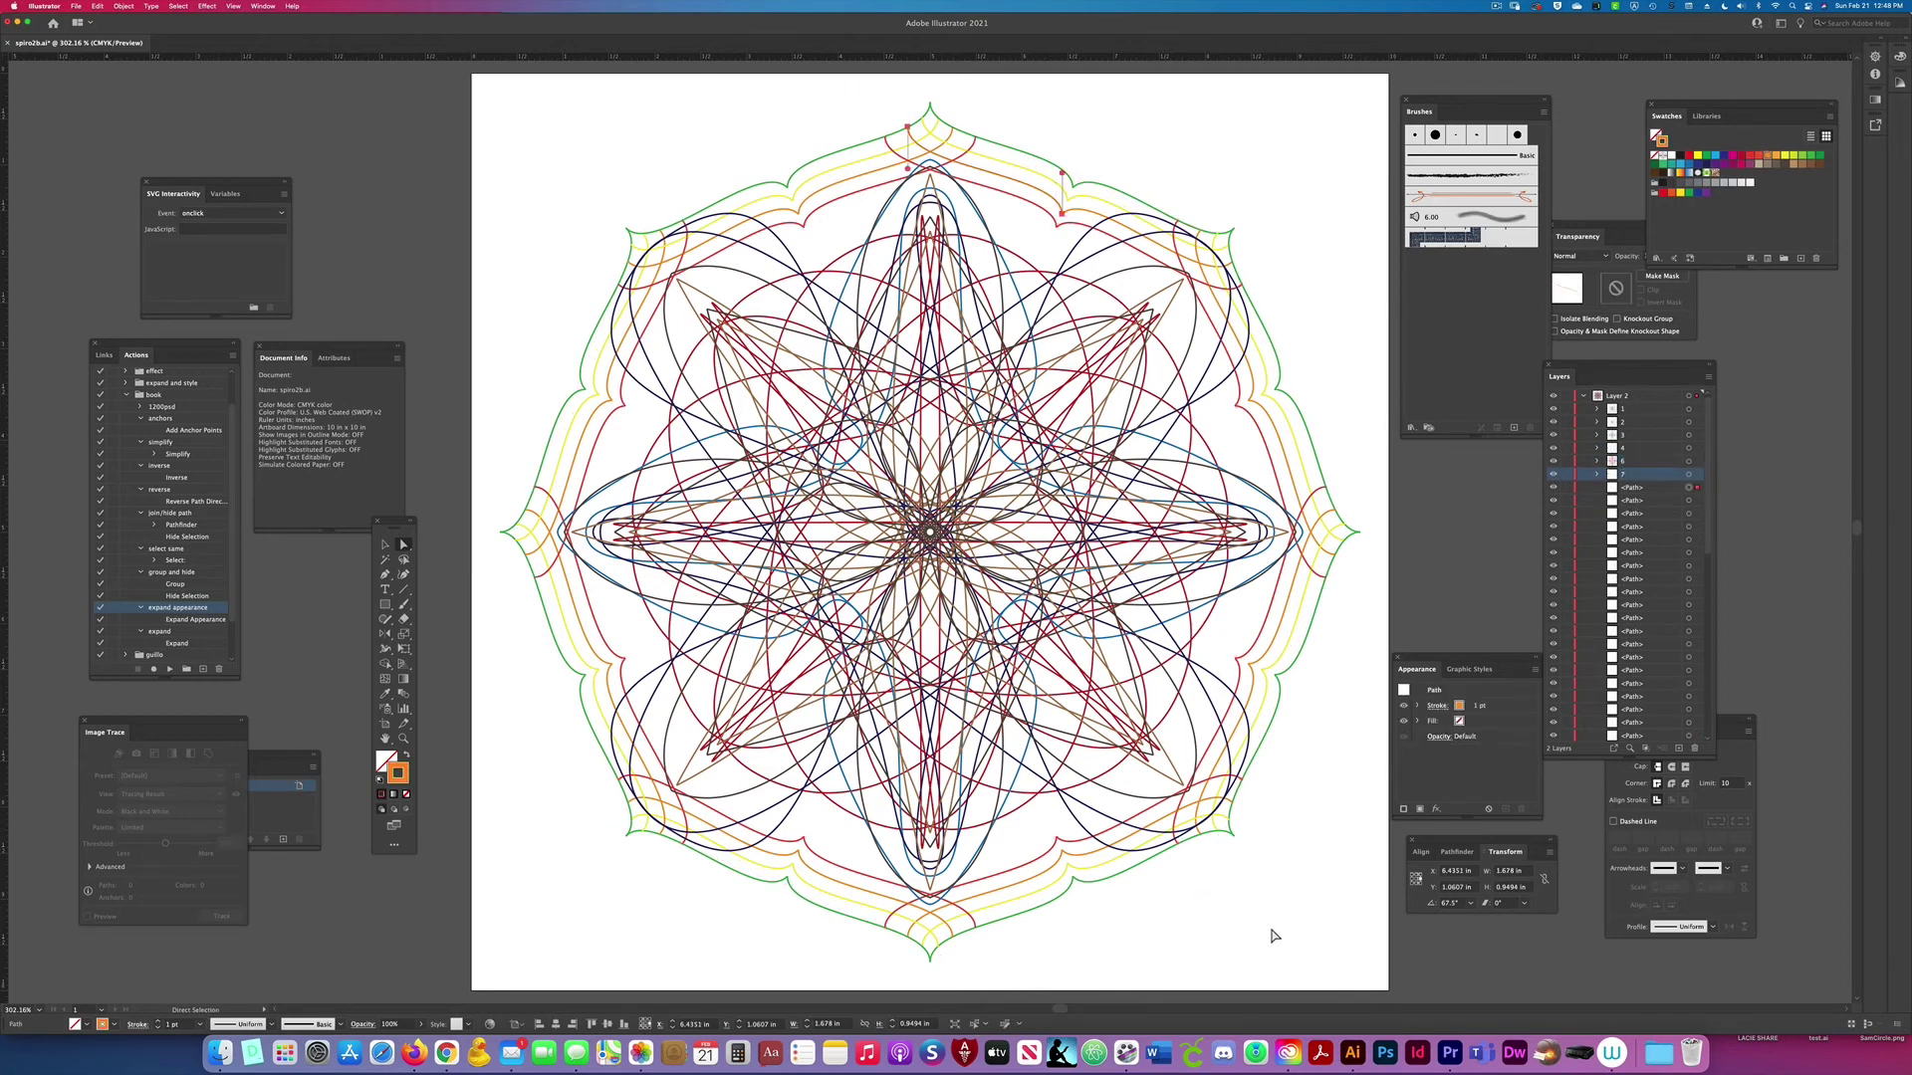
pyautogui.click(978, 1027)
pyautogui.hotkey('ctrl', 'g')
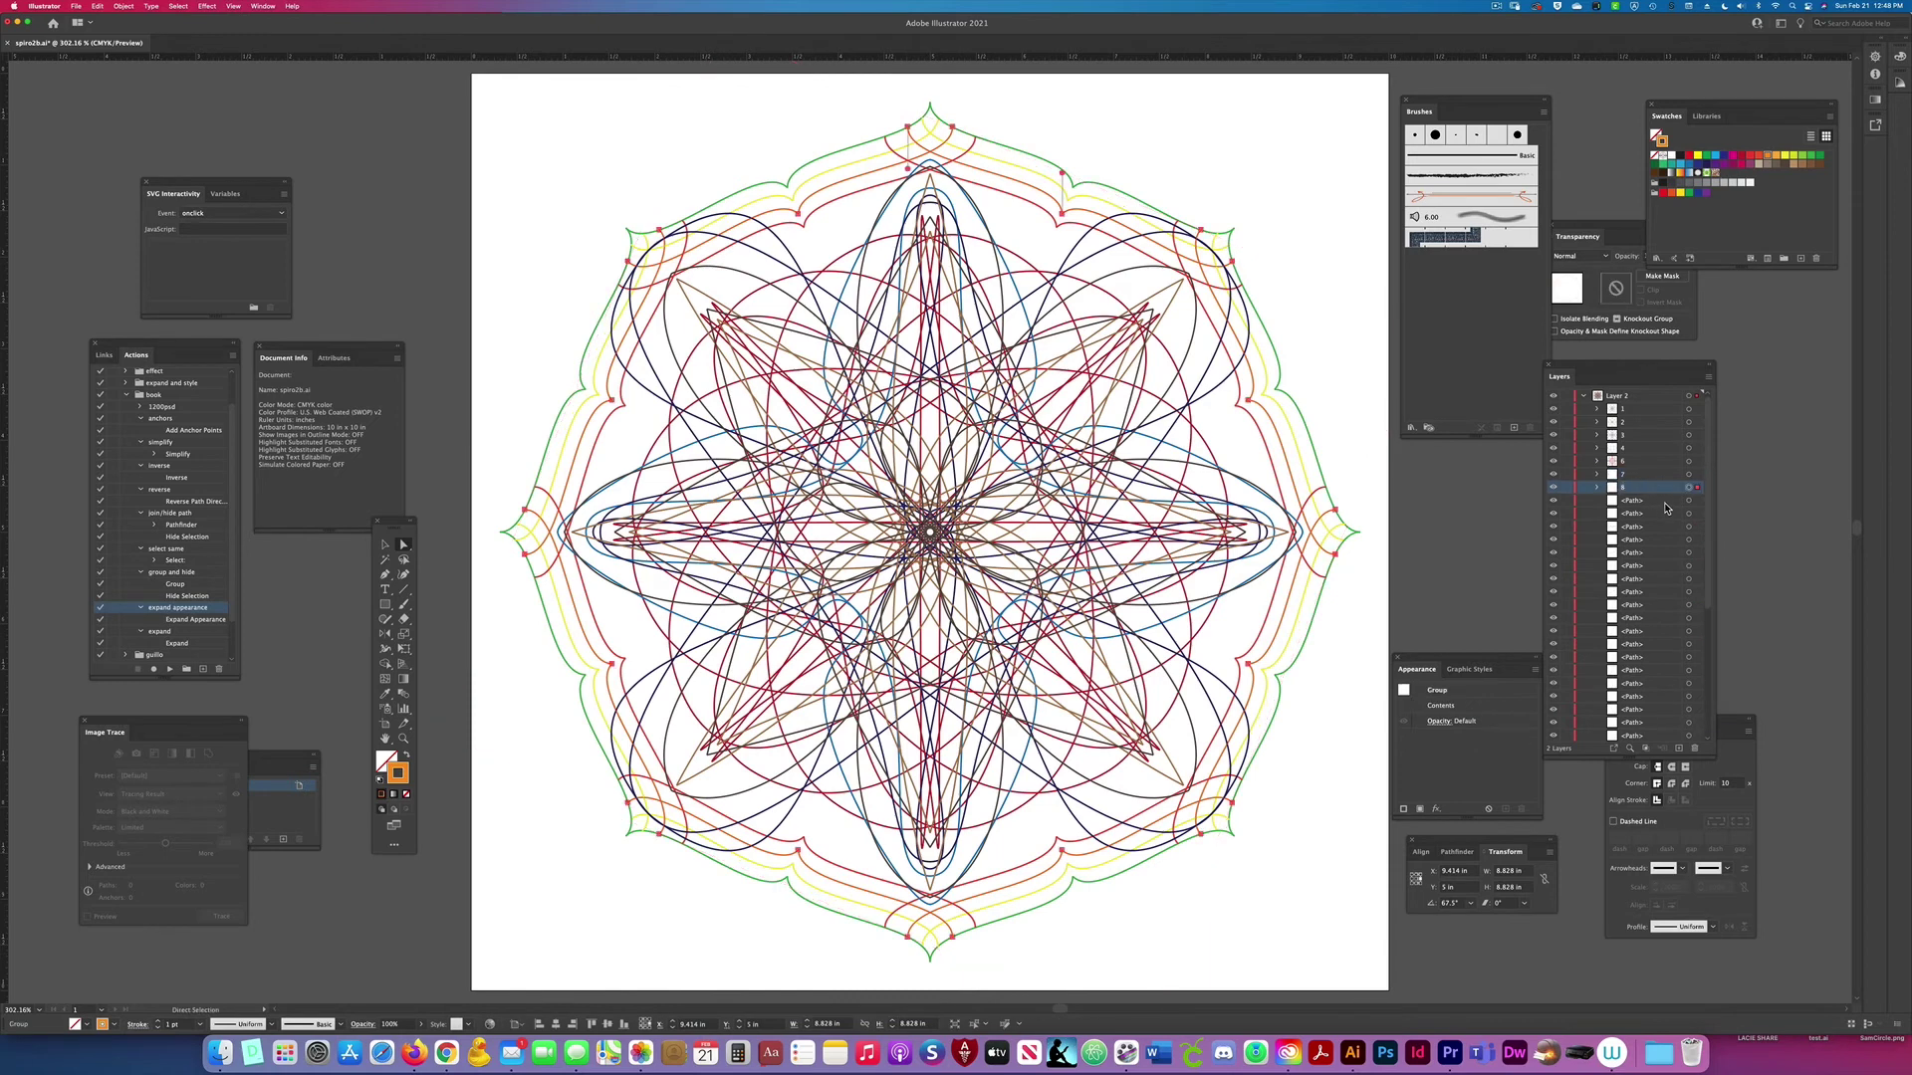
# Step: Select all paths matching the yellow path, group them and name the group 9
pyautogui.click(1697, 502)
pyautogui.press('super+g')
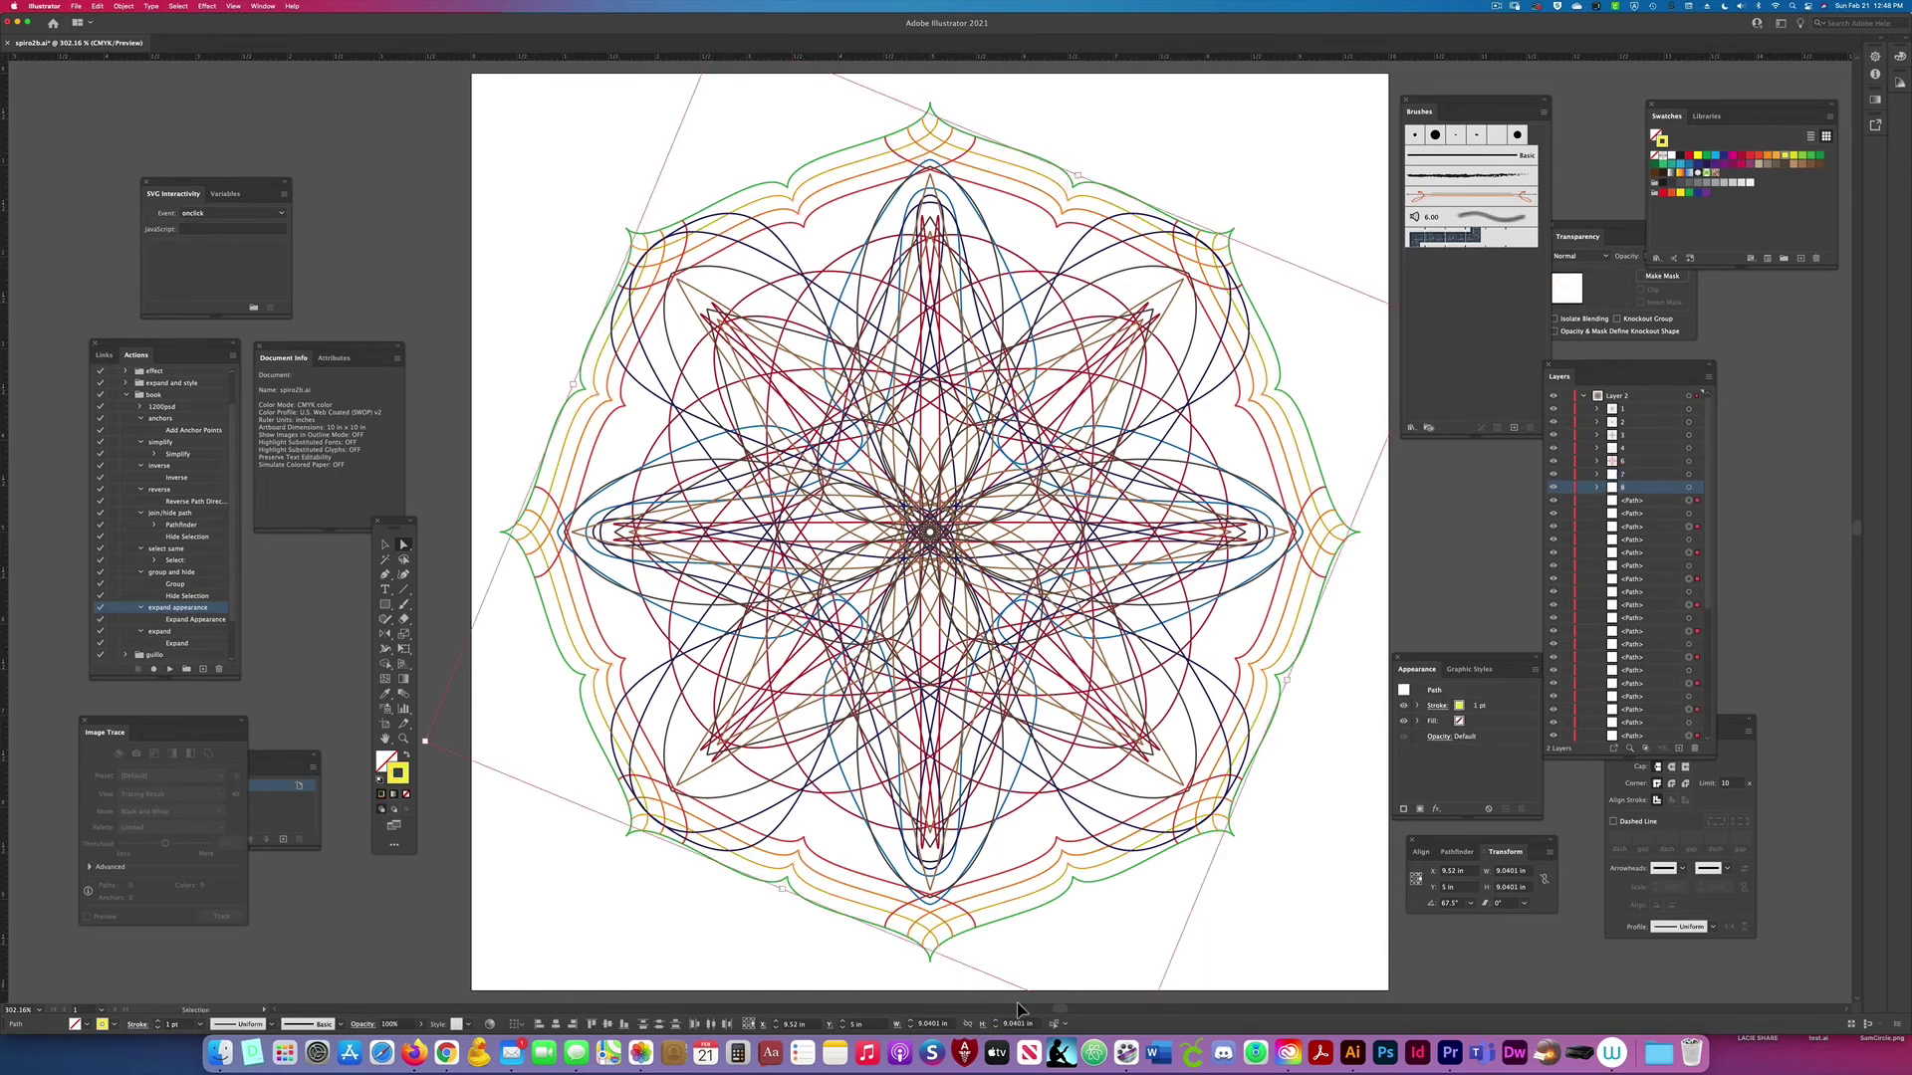
pyautogui.doubleClick(1634, 500)
pyautogui.write('9')
pyautogui.press('Return')
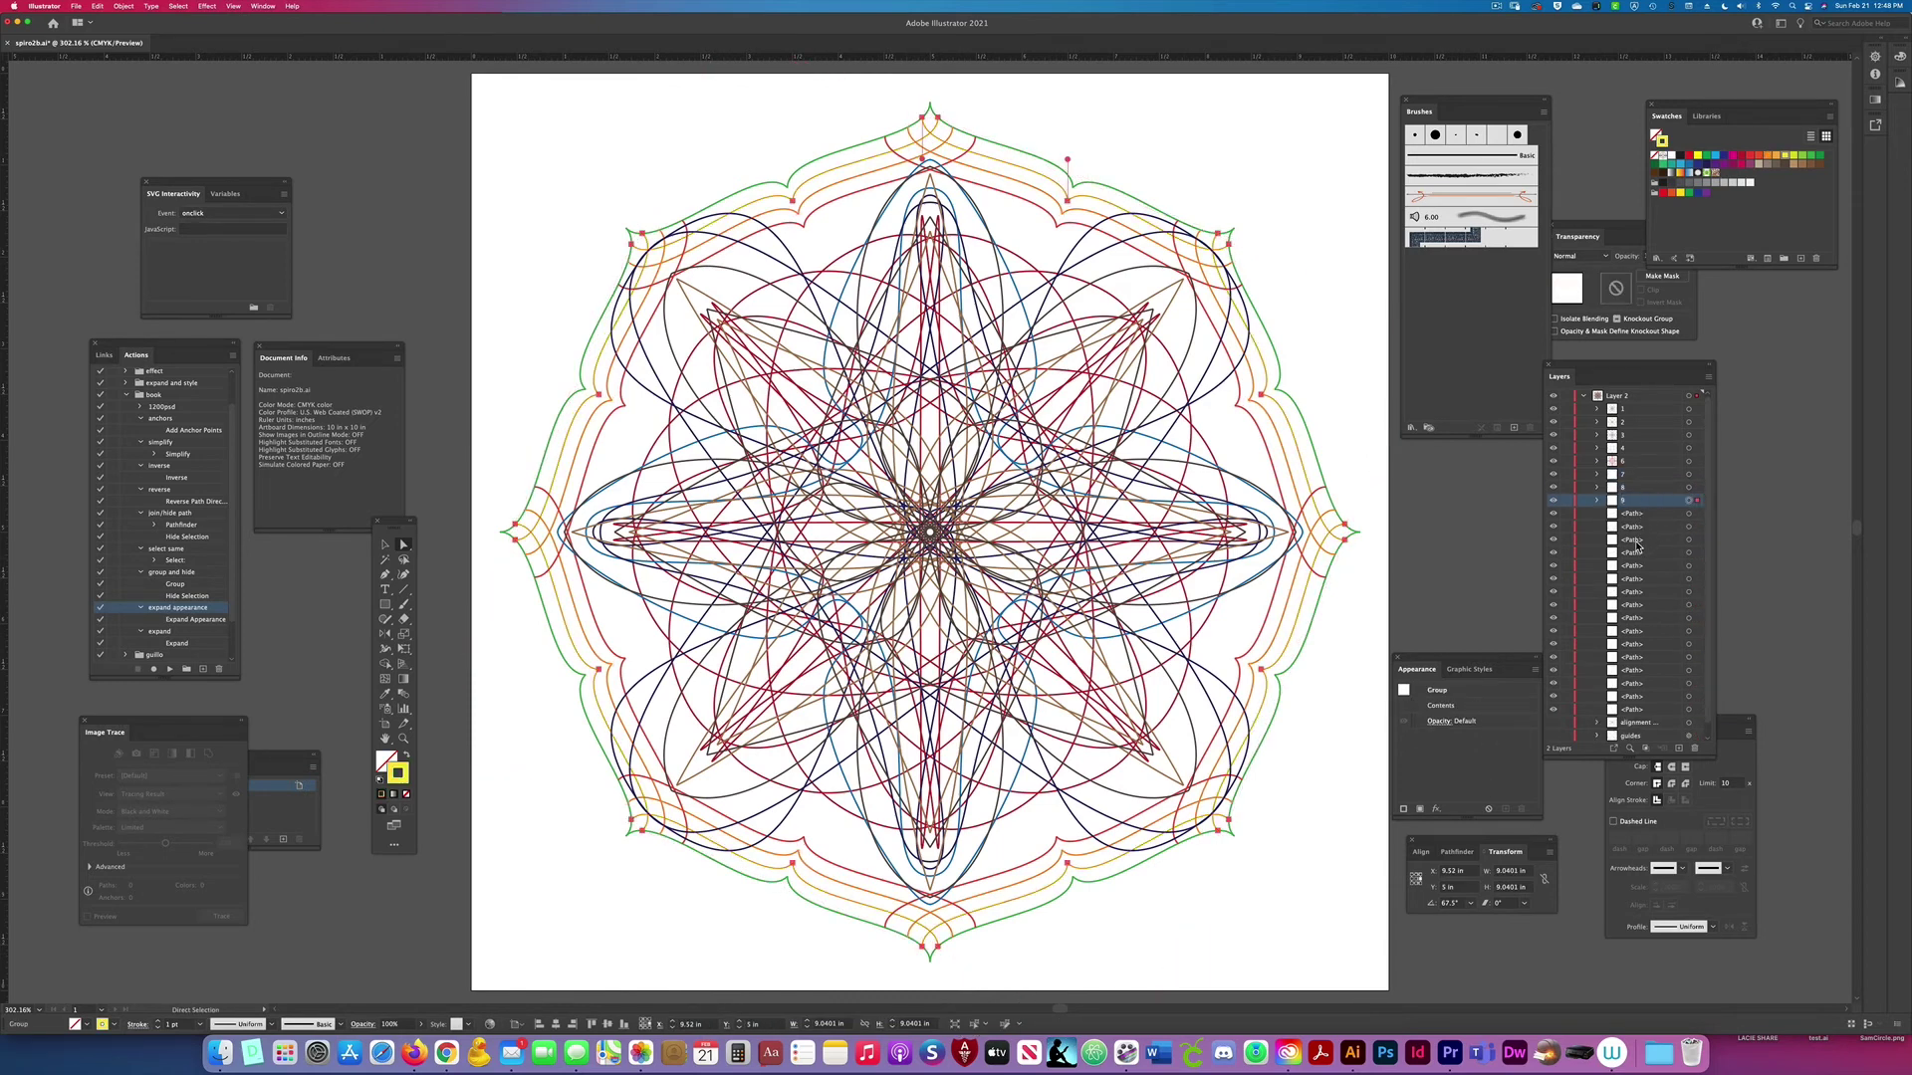
# Step: Group all the green outermost paths and name the group 10
pyautogui.press('super+g')
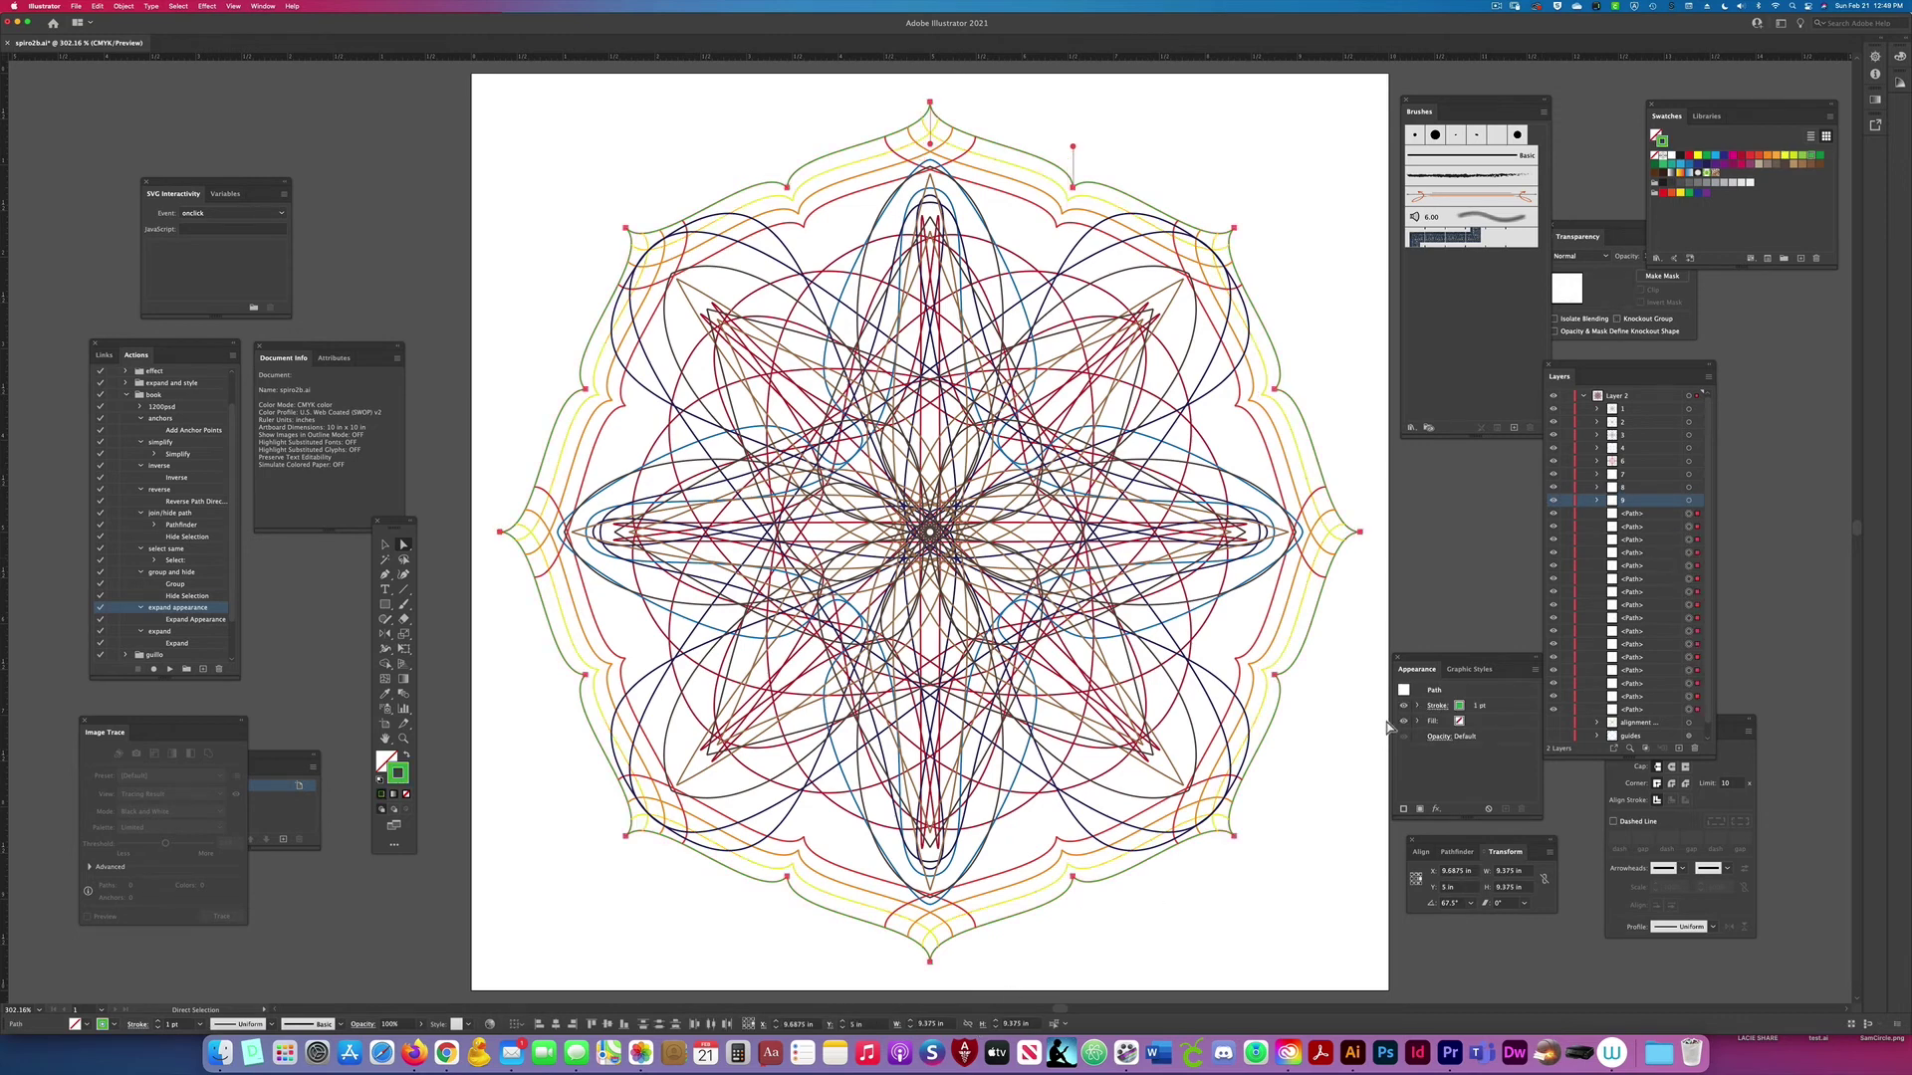
pyautogui.press('a')
pyautogui.doubleClick(1634, 513)
pyautogui.write('10')
pyautogui.press('Return')
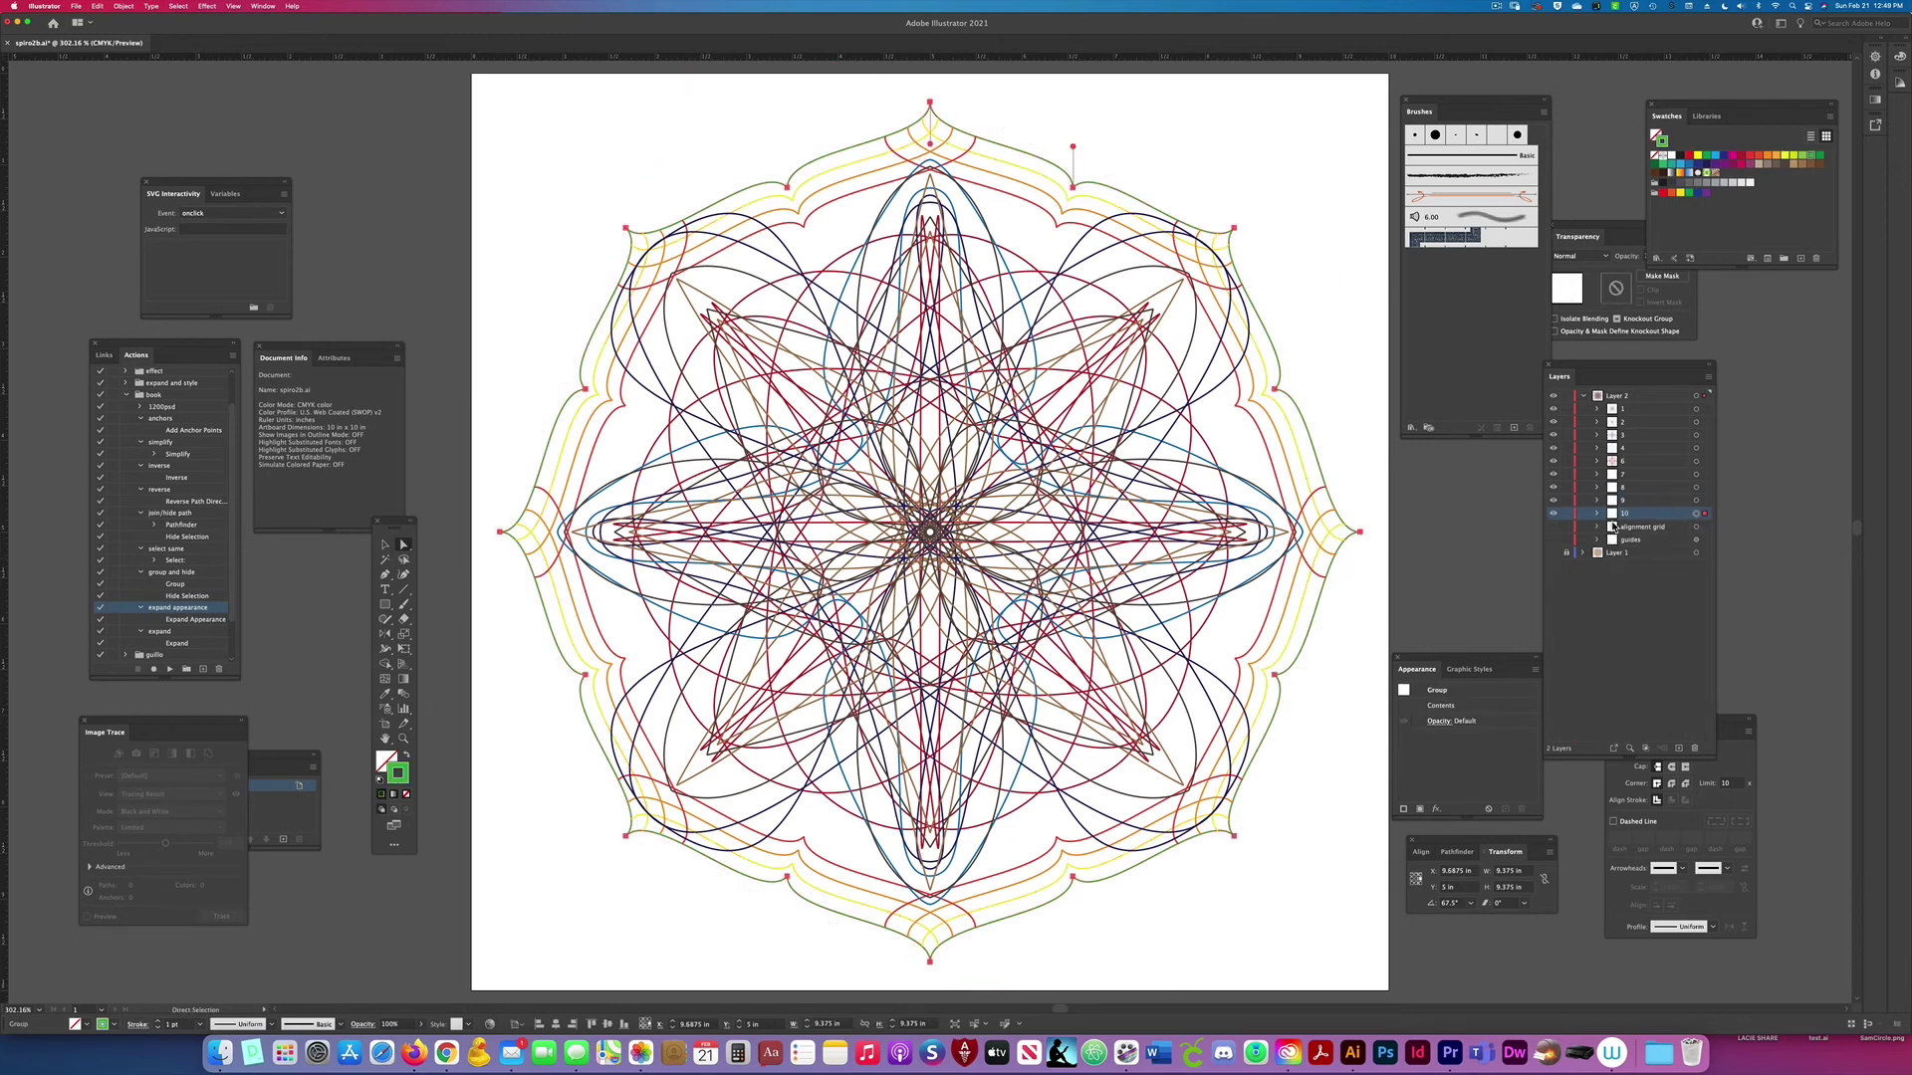
# Step: Select all the numbered groups, combine them into one group and name it art
pyautogui.moveTo(1705, 513); pyautogui.dragTo(1700, 426)
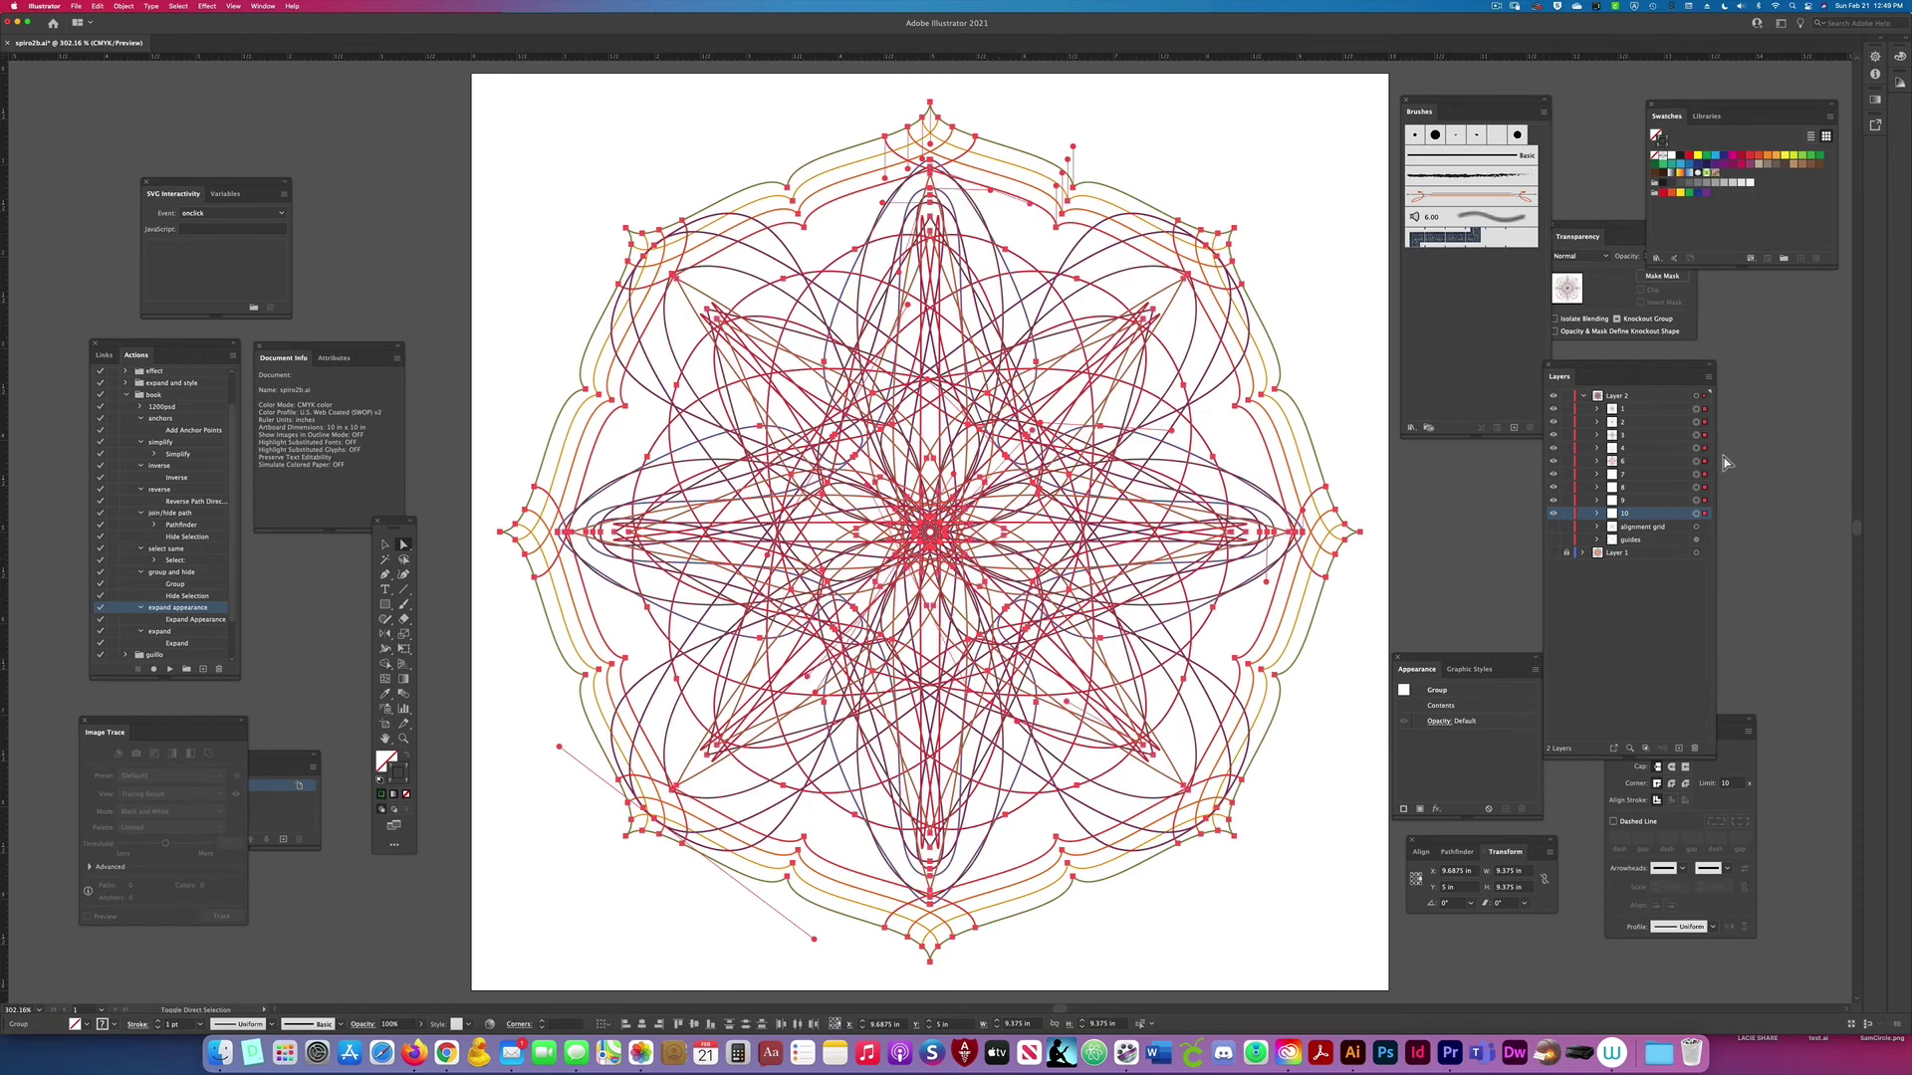
pyautogui.press('super+g')
pyautogui.press('a')
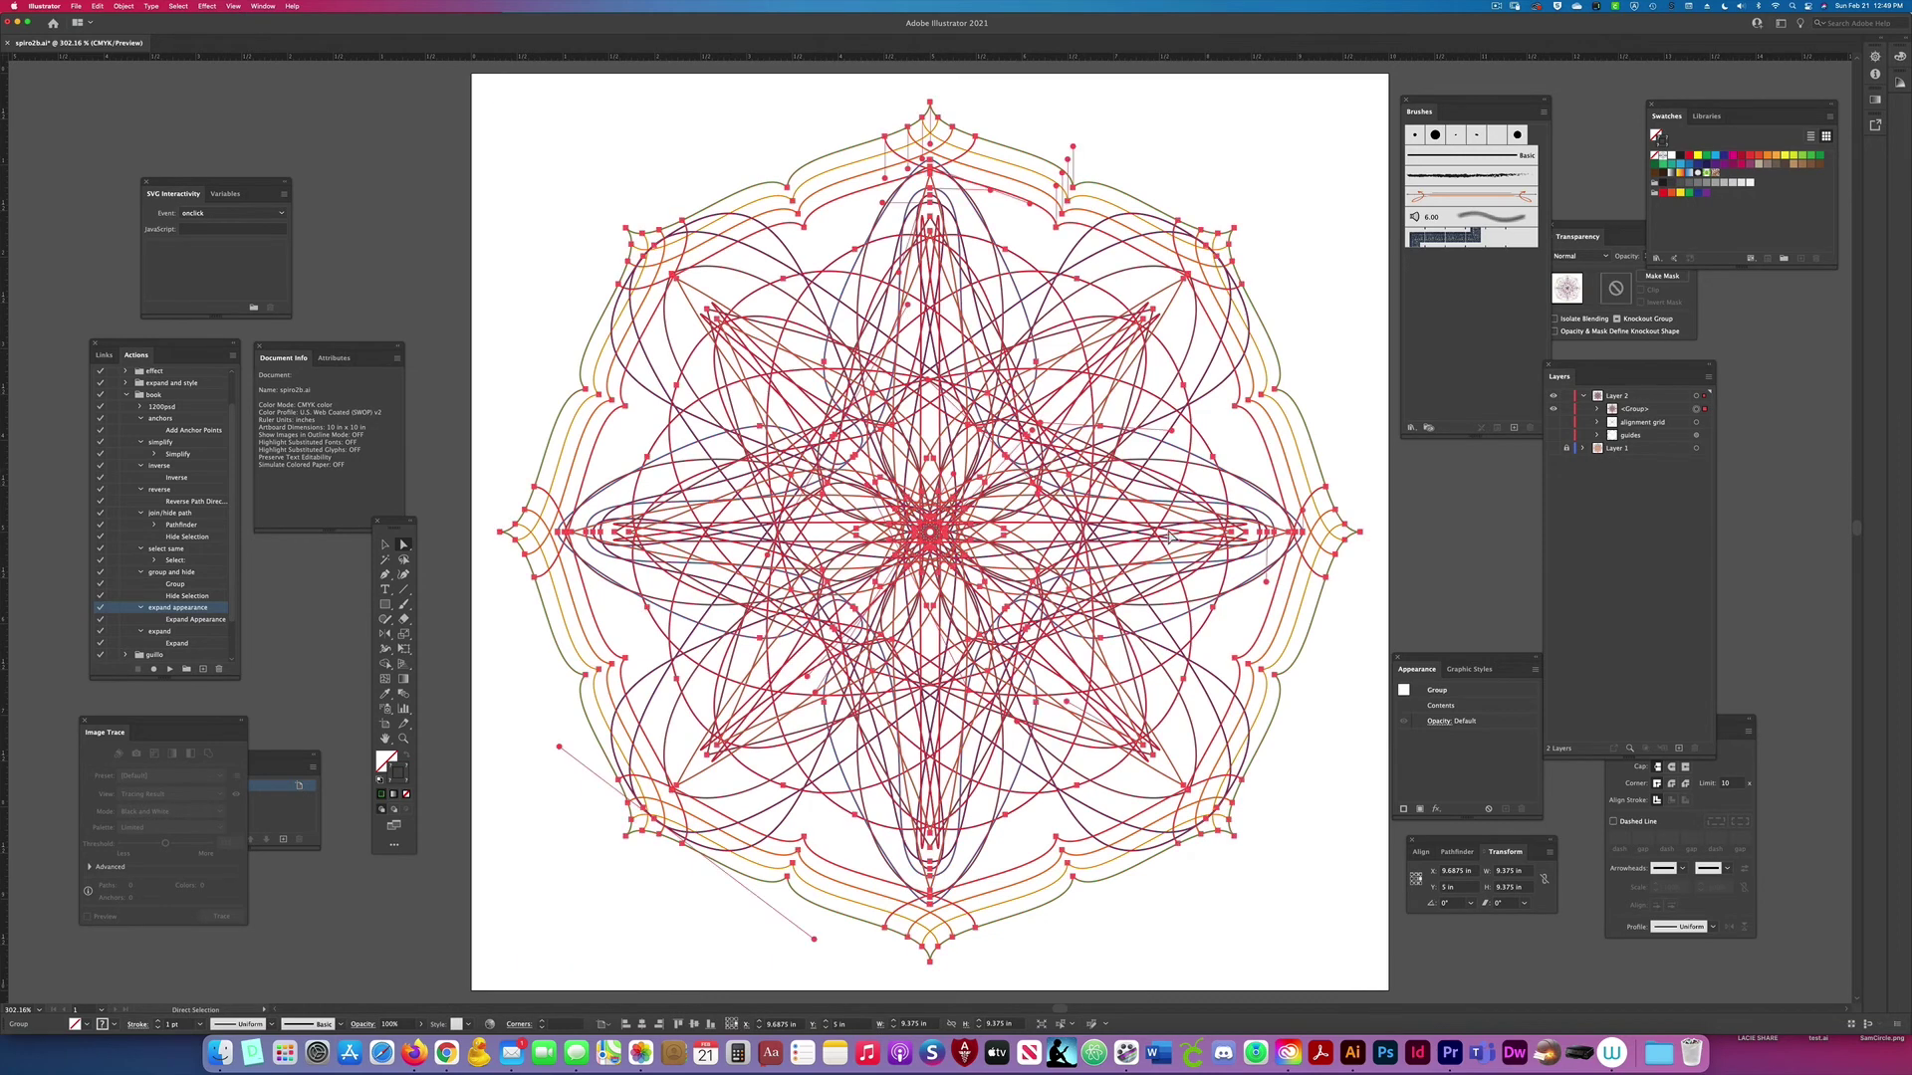
pyautogui.doubleClick(1634, 409)
pyautogui.write('art')
pyautogui.press('Return')
# Step: Isolate group 1 inside the art group and ungroup the nested subgroup at the end of its paths
pyautogui.click(1597, 409)
pyautogui.click(1705, 423)
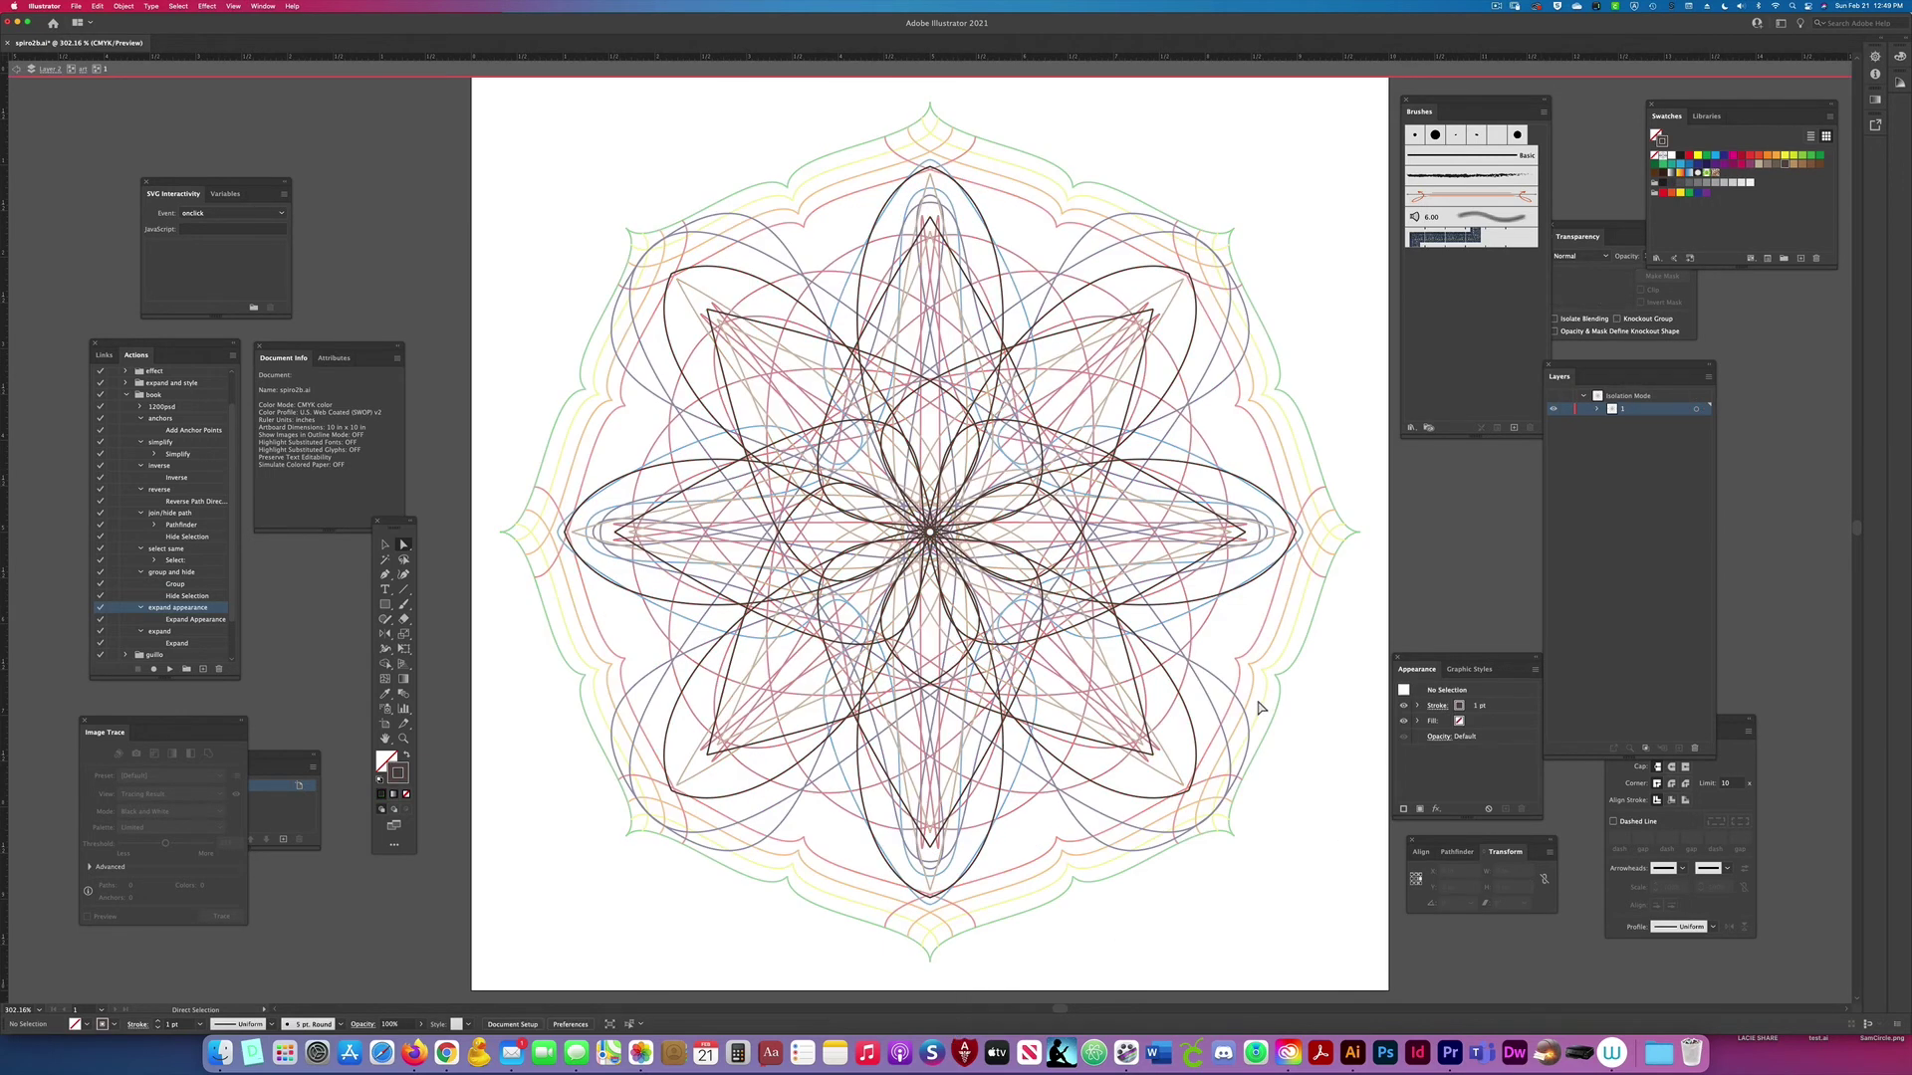
pyautogui.scroll(5, 1021, 493)
pyautogui.hscroll(-2, 1020, 493)
pyautogui.click(1016, 361)
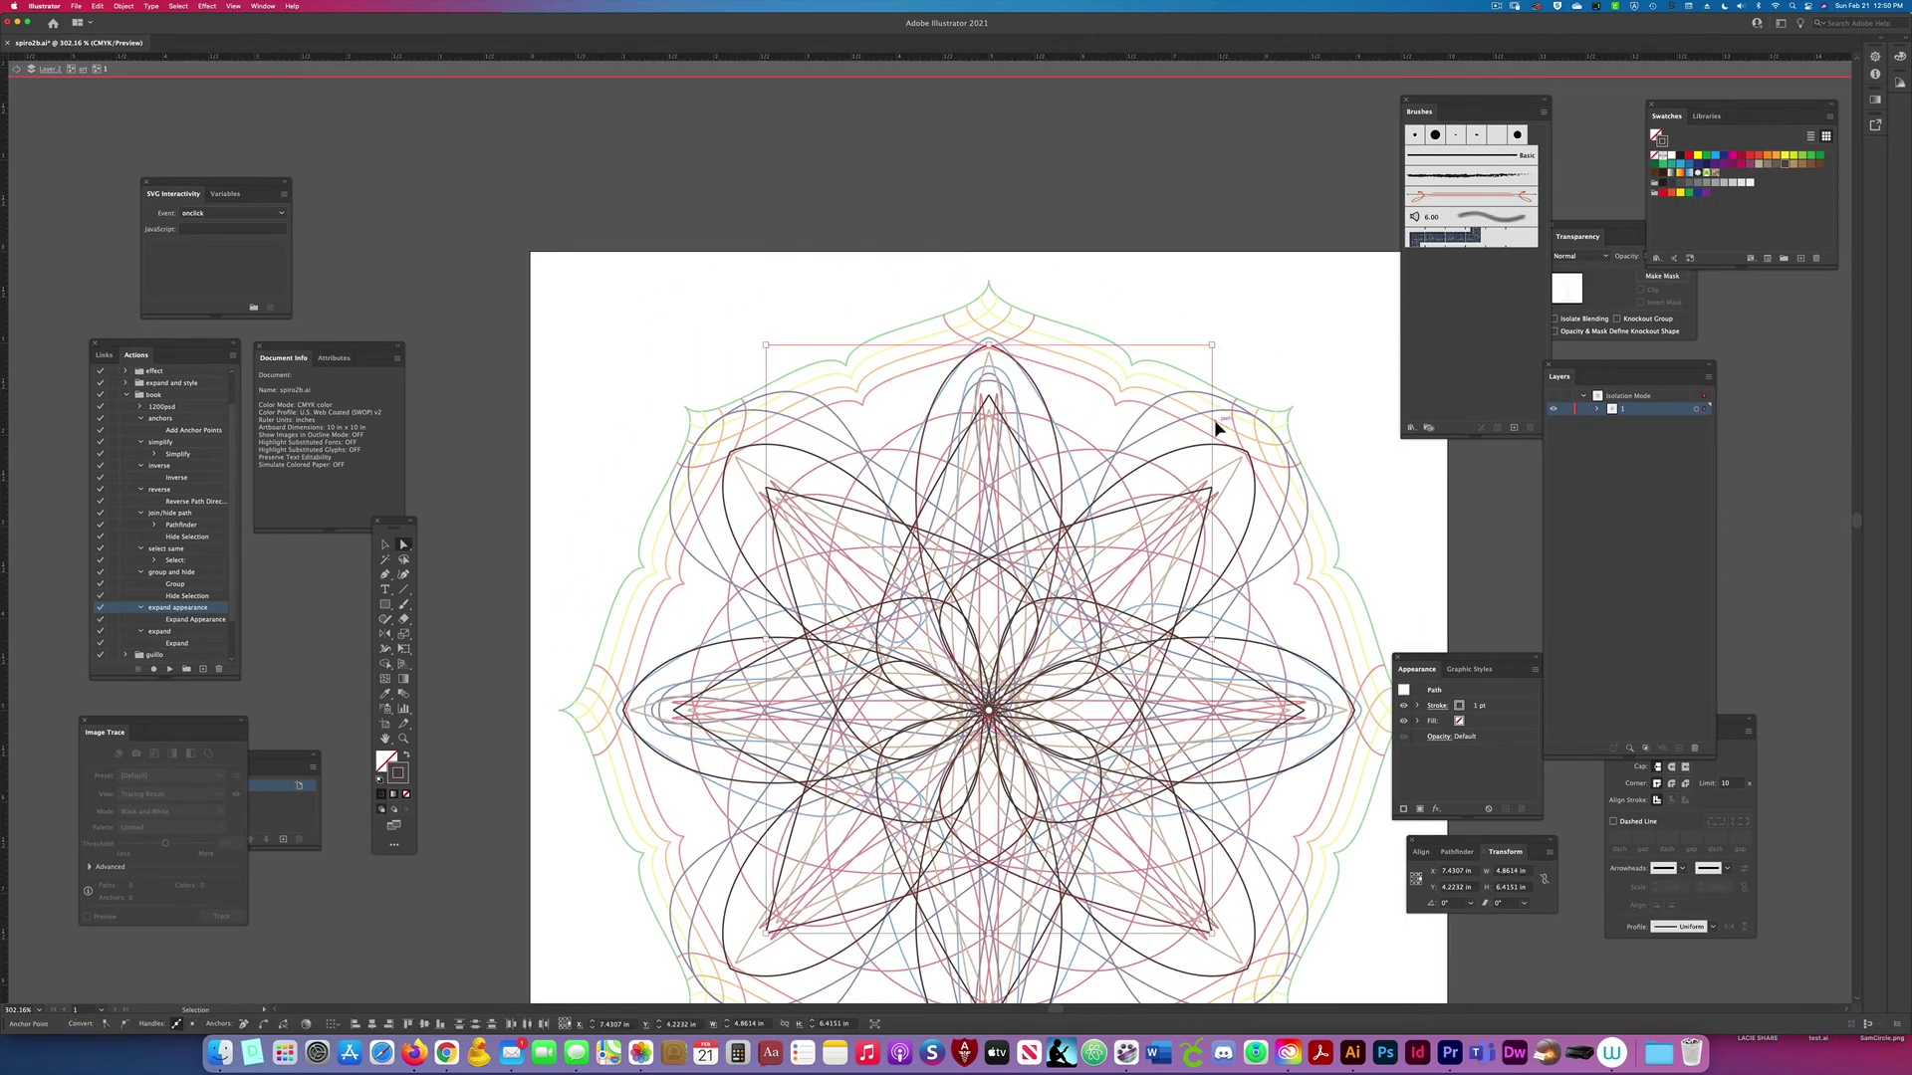
pyautogui.press('a')
pyautogui.click(1358, 715)
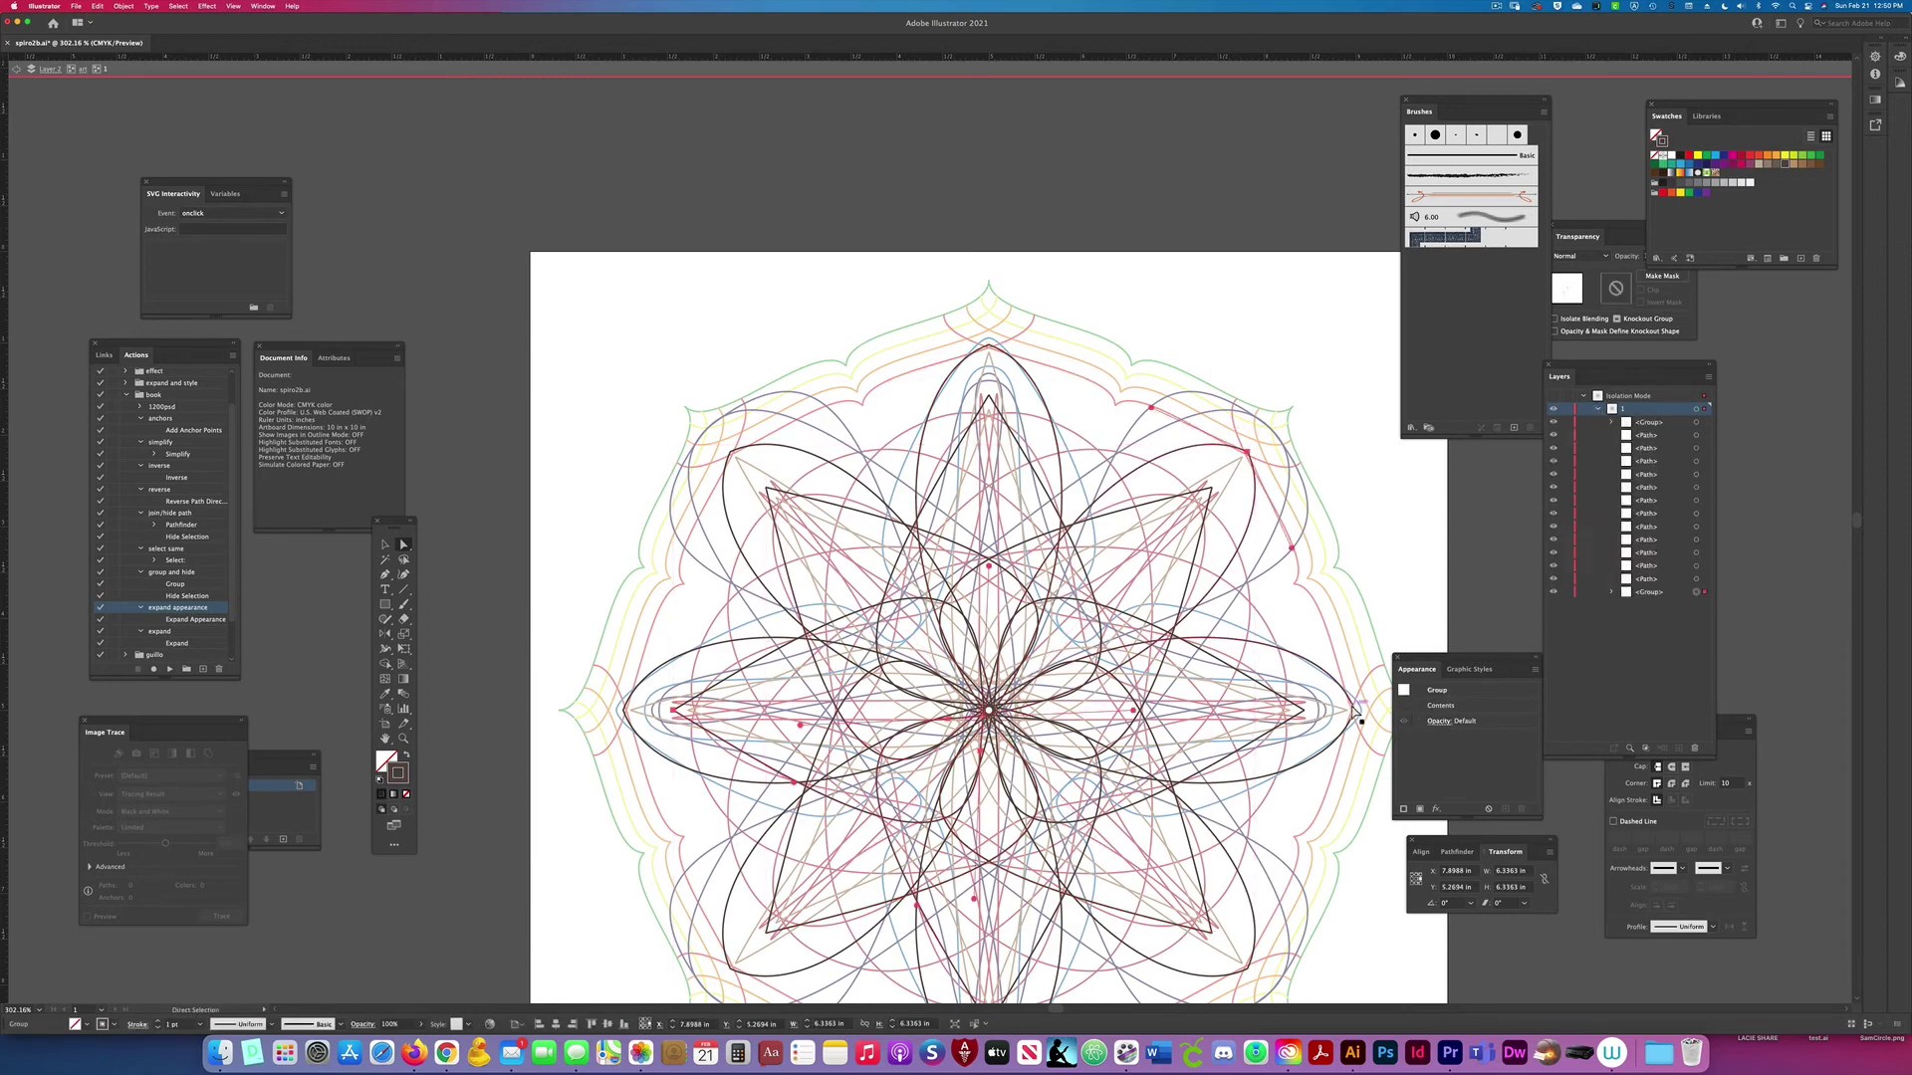
pyautogui.press('super+shift+g')
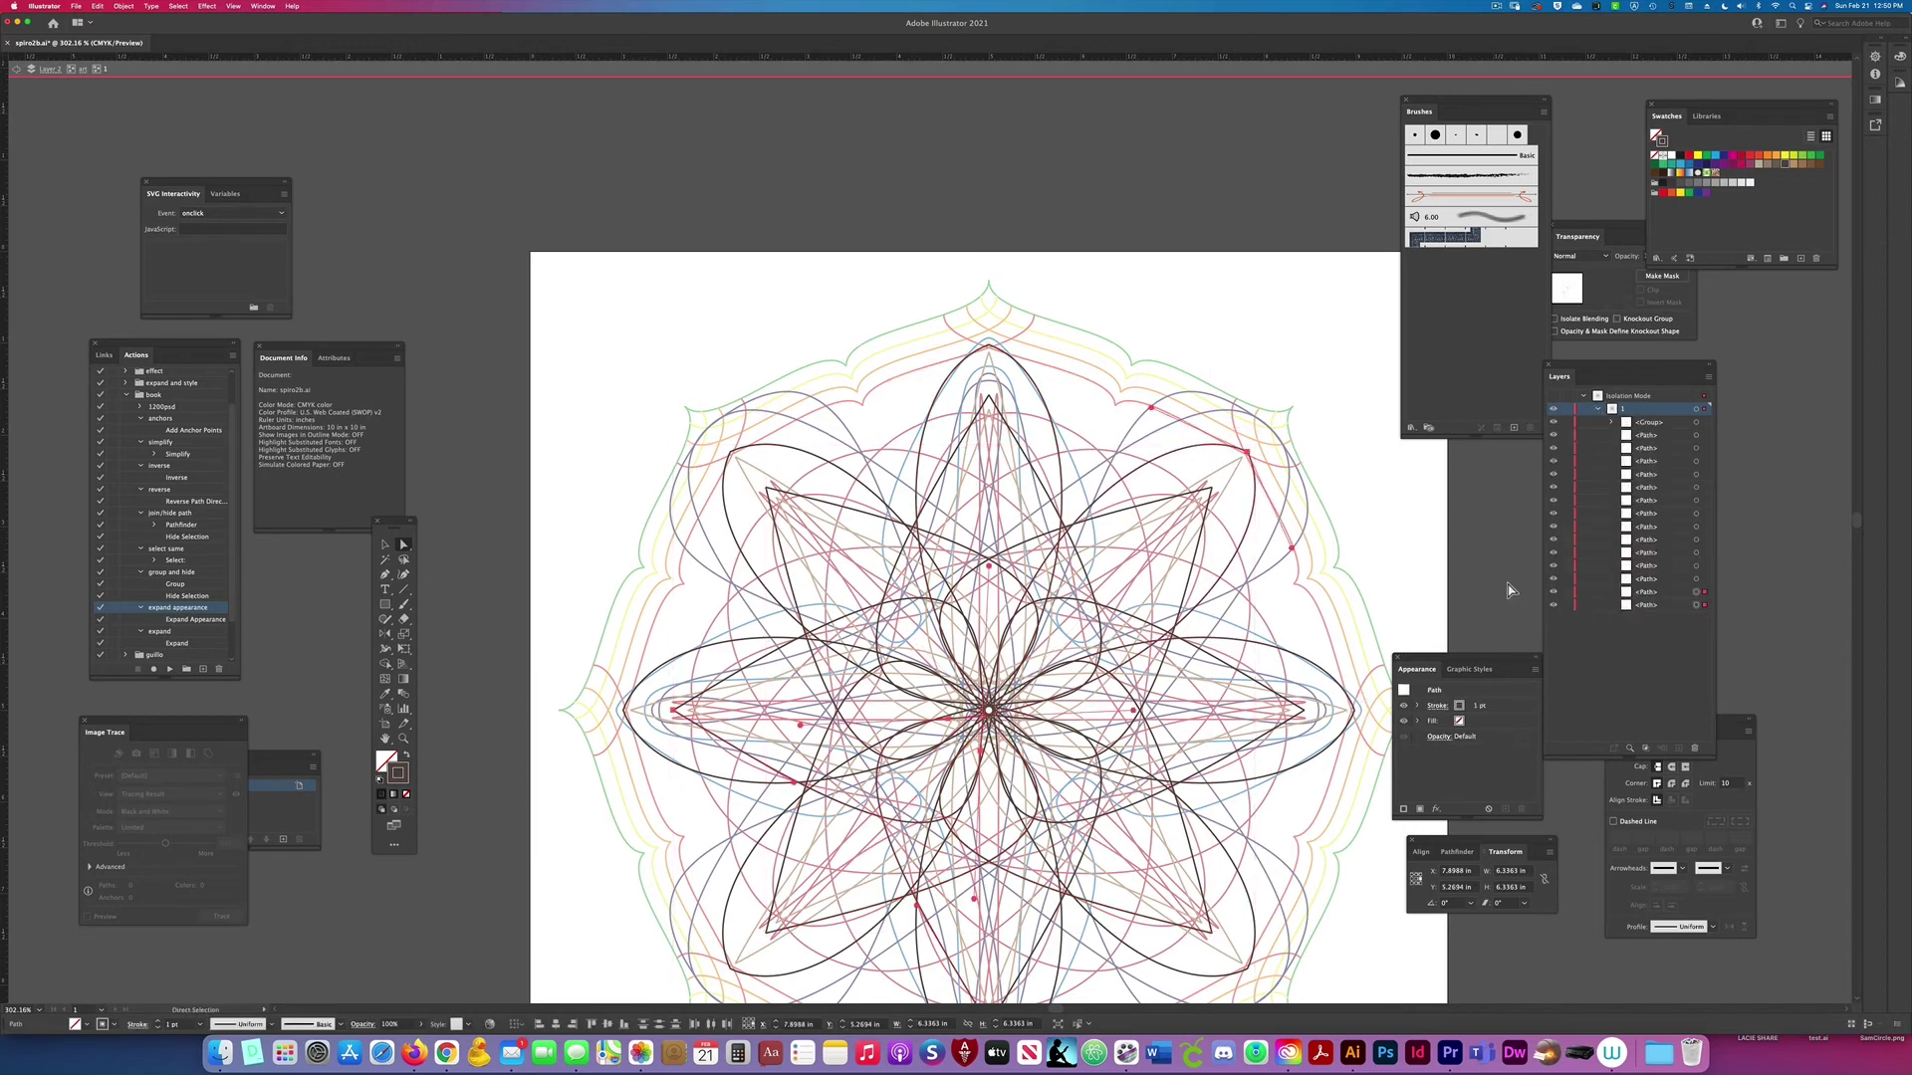
# Step: Join the overlapping end anchors of group 1's paths at the outer petal tips around the mandala
pyautogui.click(989, 345)
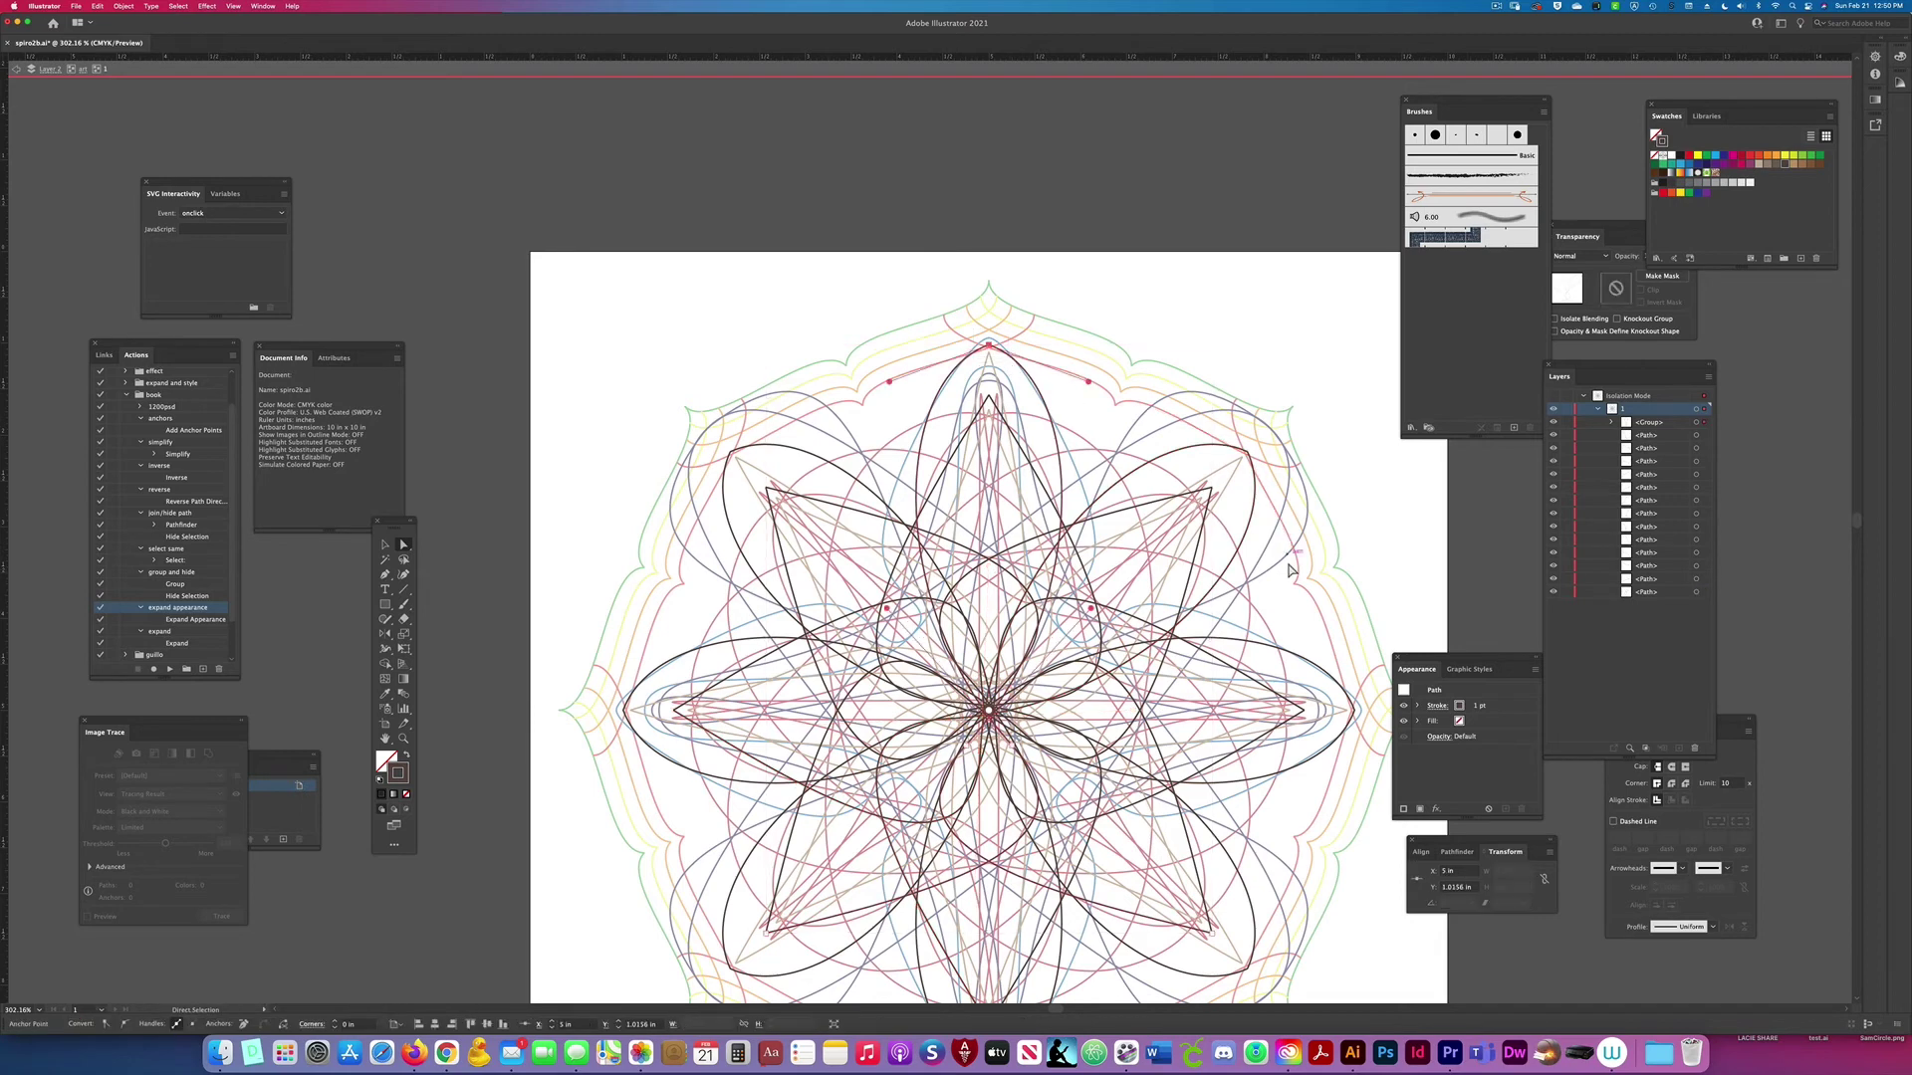
pyautogui.click(1246, 971)
pyautogui.scroll(-3, 1095, 956)
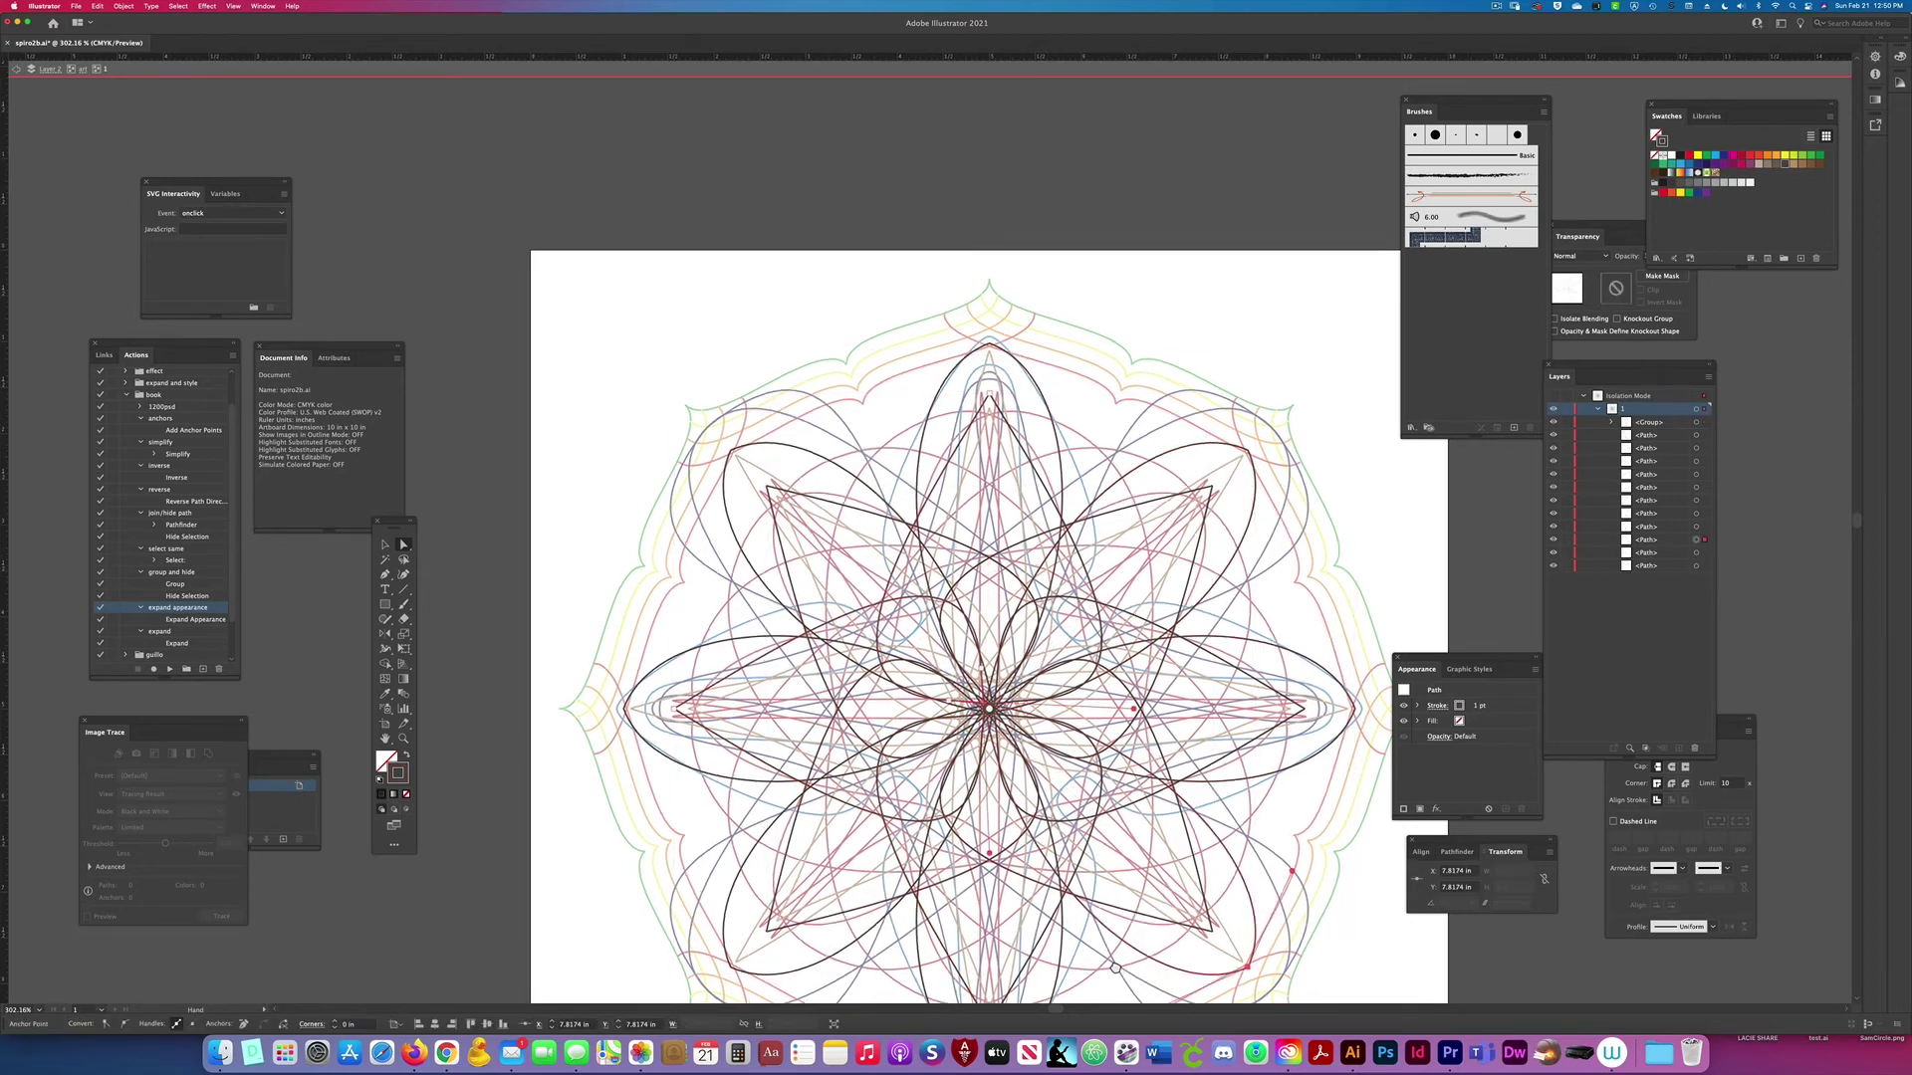
pyautogui.click(758, 836)
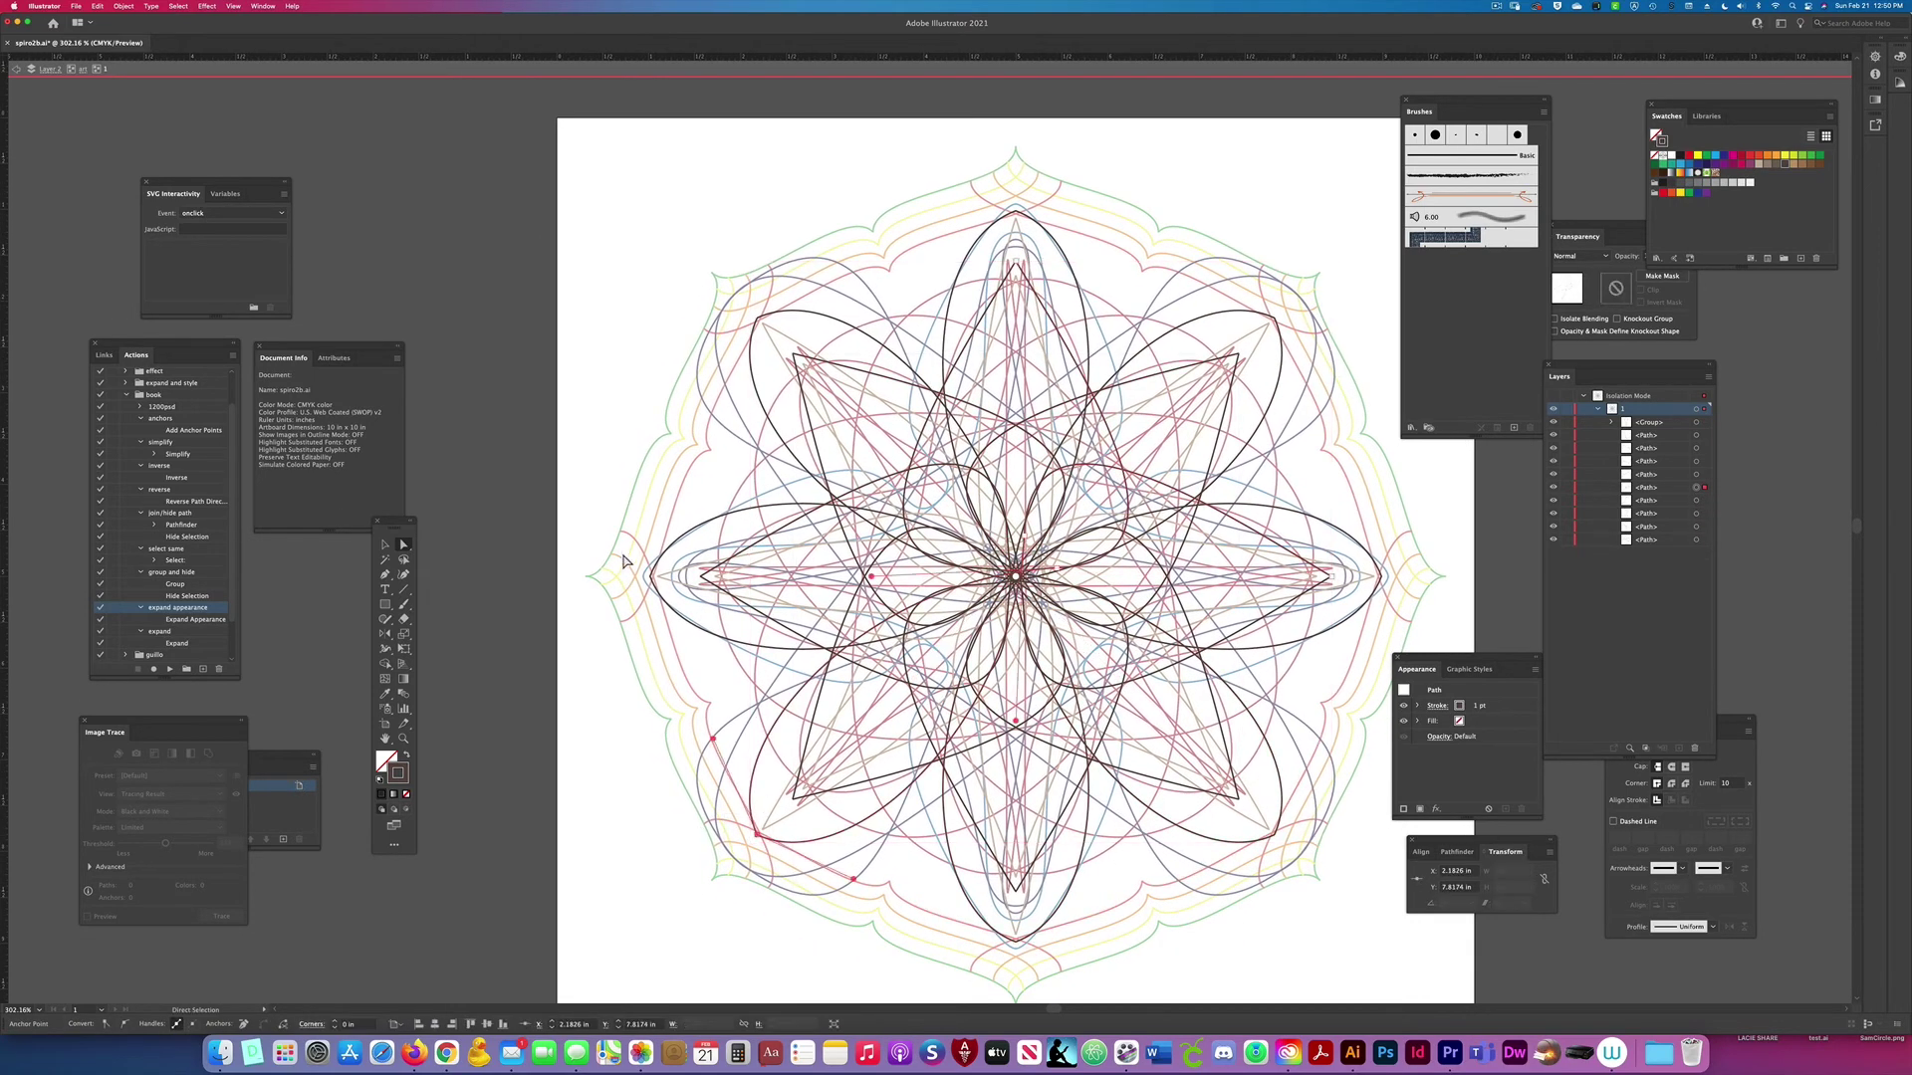
pyautogui.click(759, 318)
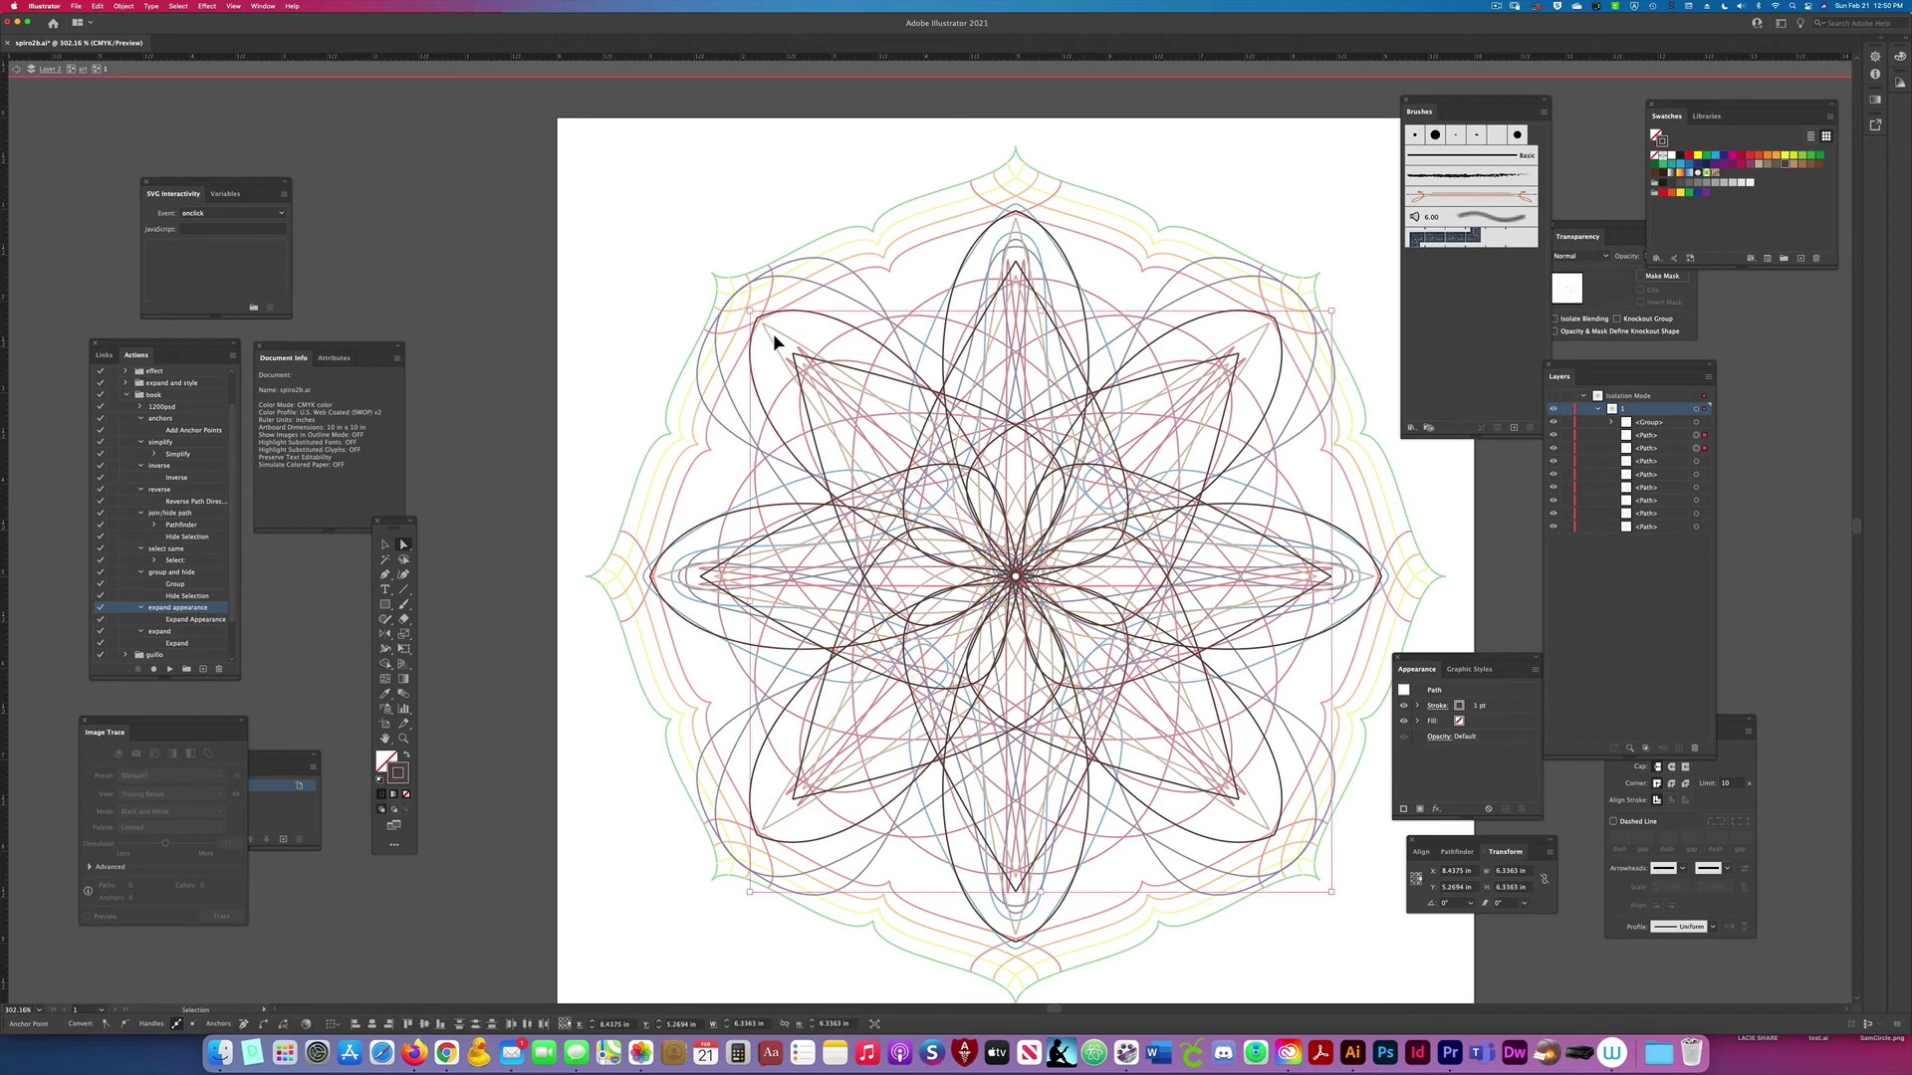
# Step: Select the remaining nested subgroup in group 1 and ungroup it into individual paths
pyautogui.click(1015, 265)
pyautogui.click(1703, 428)
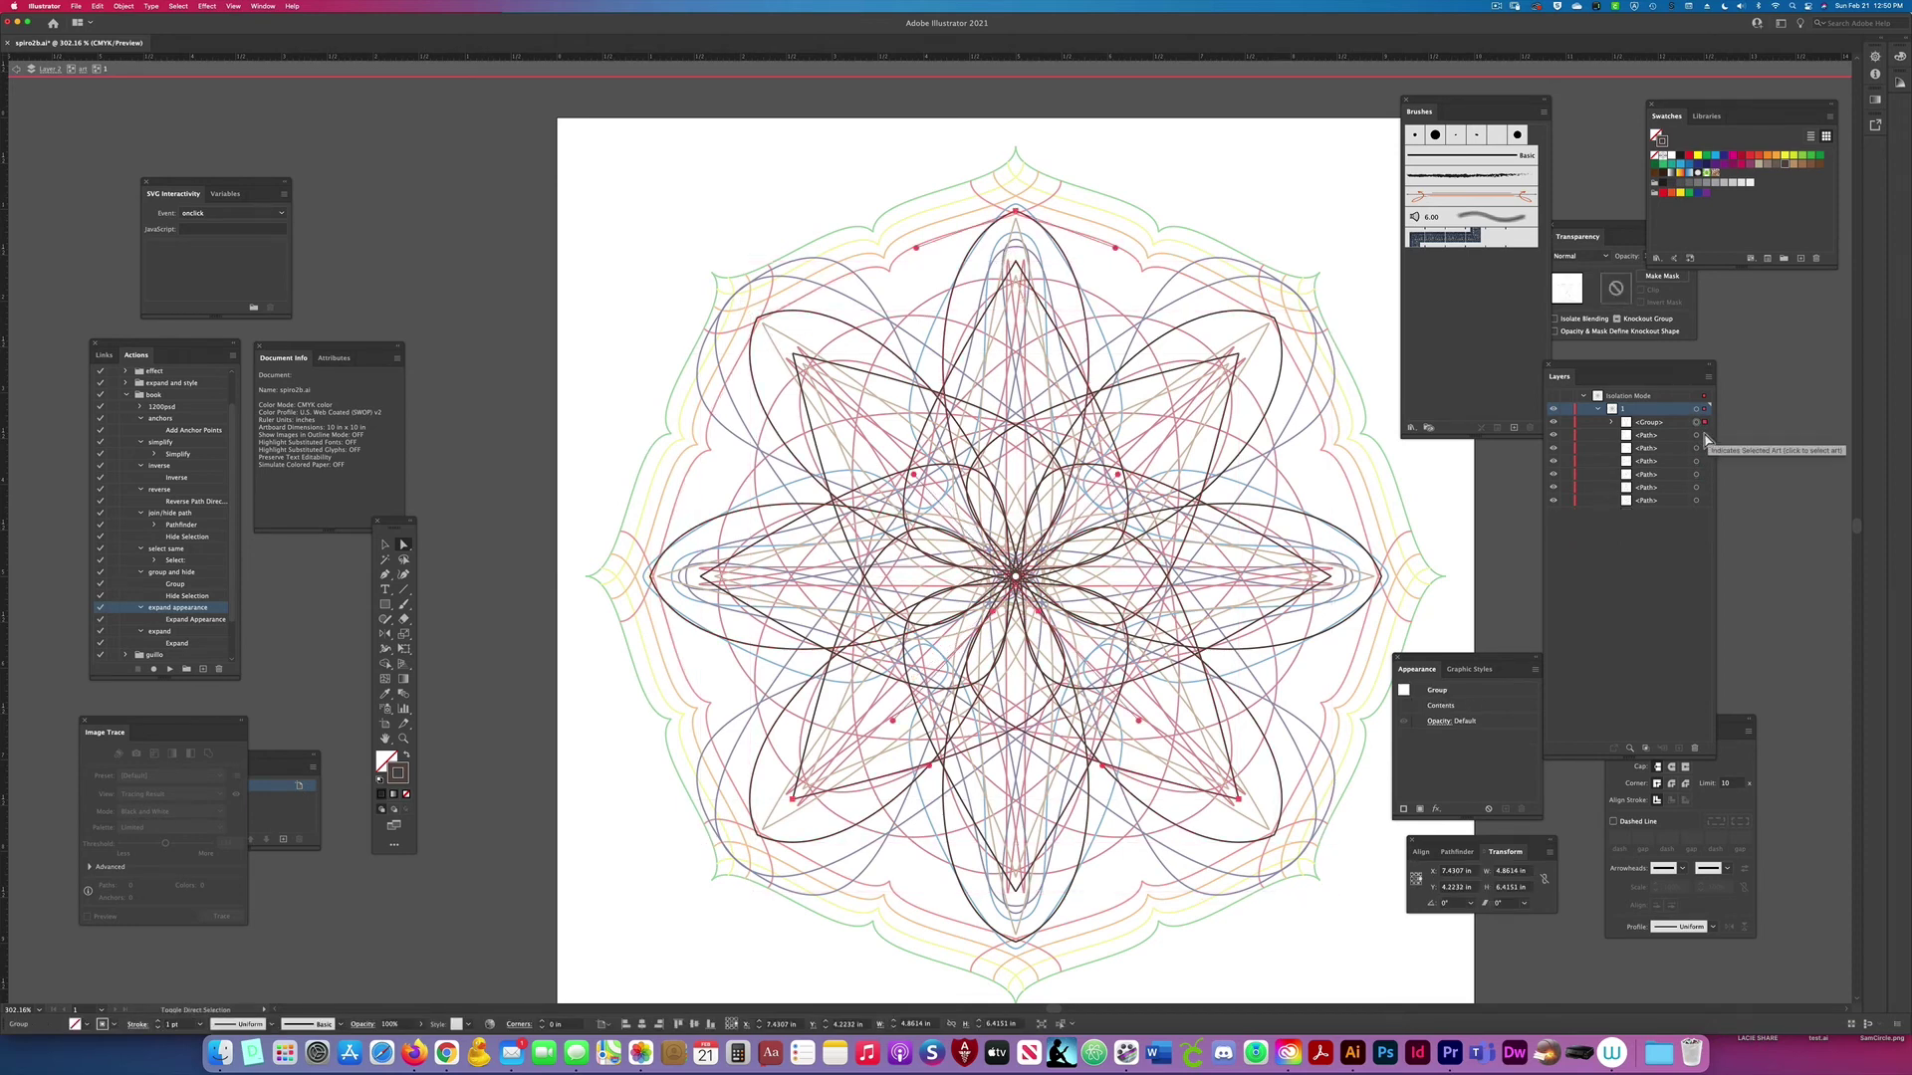
pyautogui.press('shift+super+g')
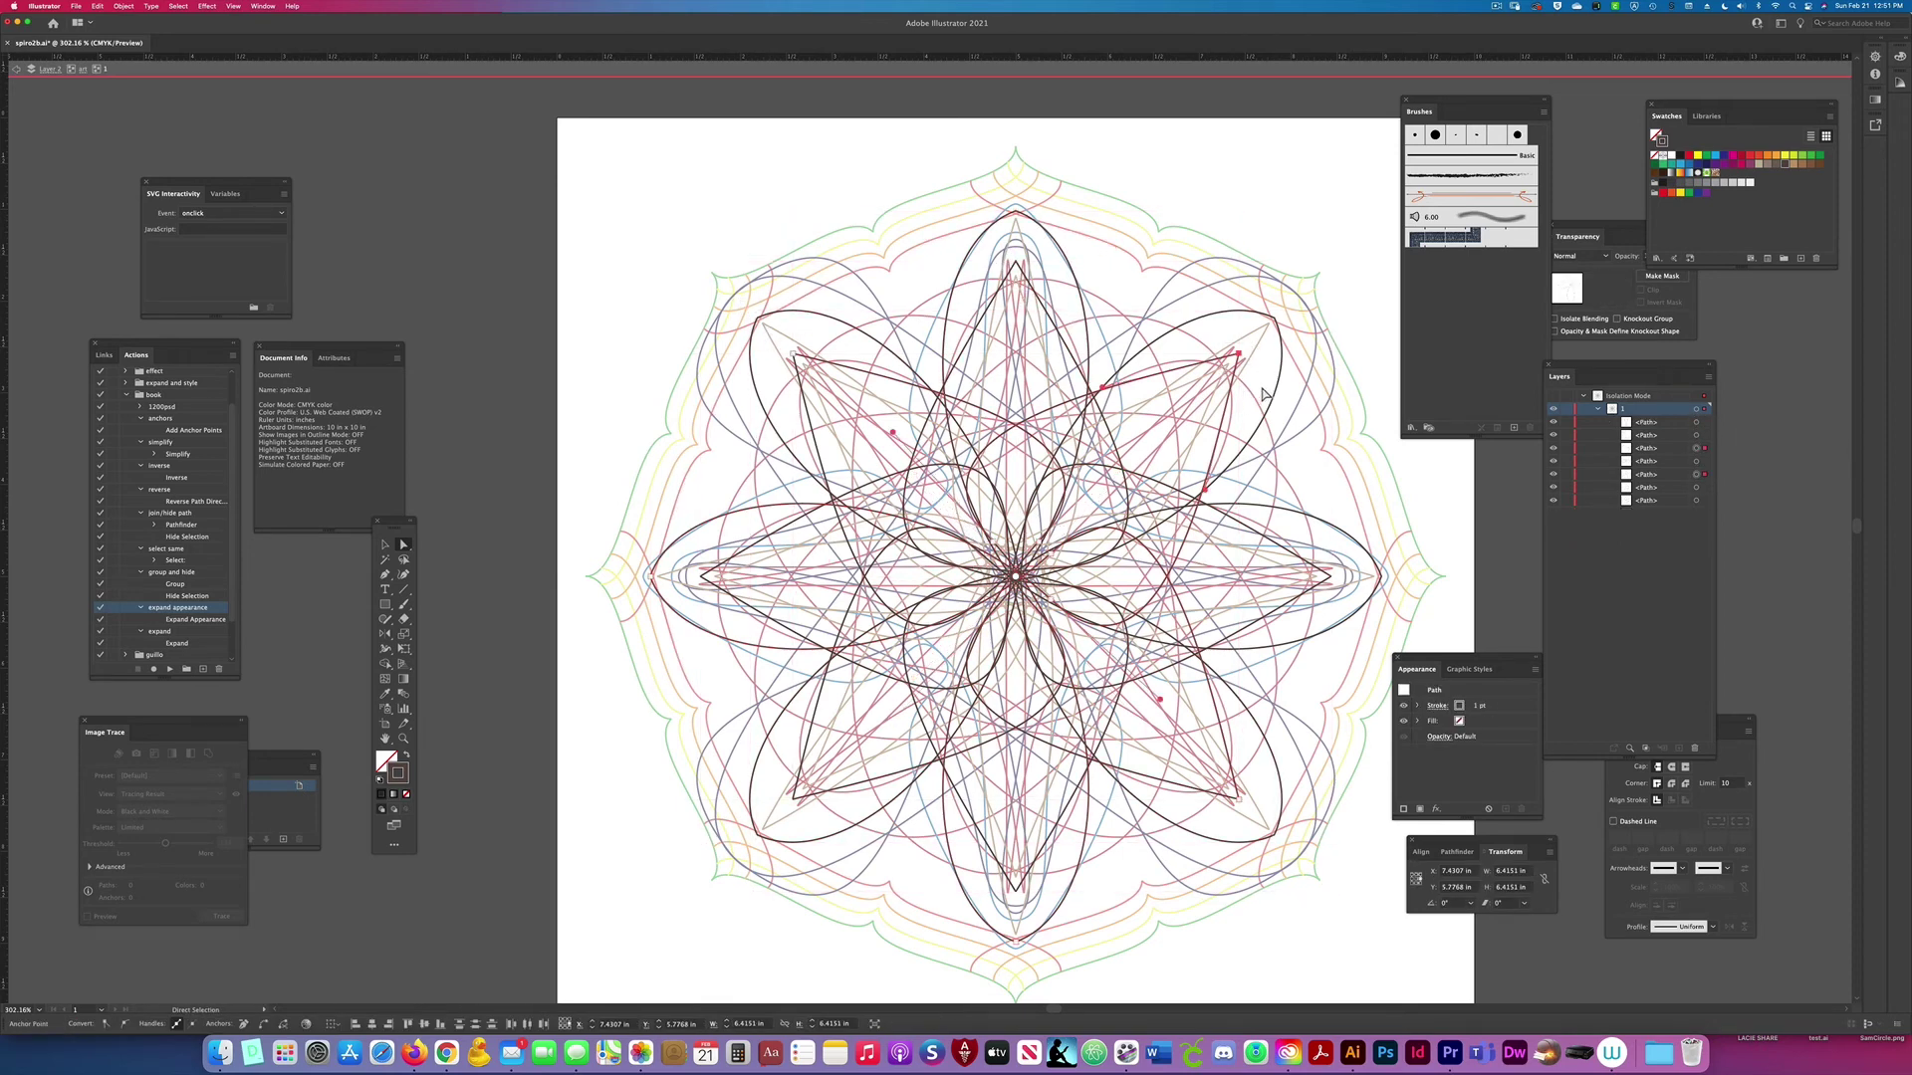
# Step: Join the remaining overlapping end anchors of group 1's paths at the inner star points and the upper petal tip
pyautogui.click(1331, 575)
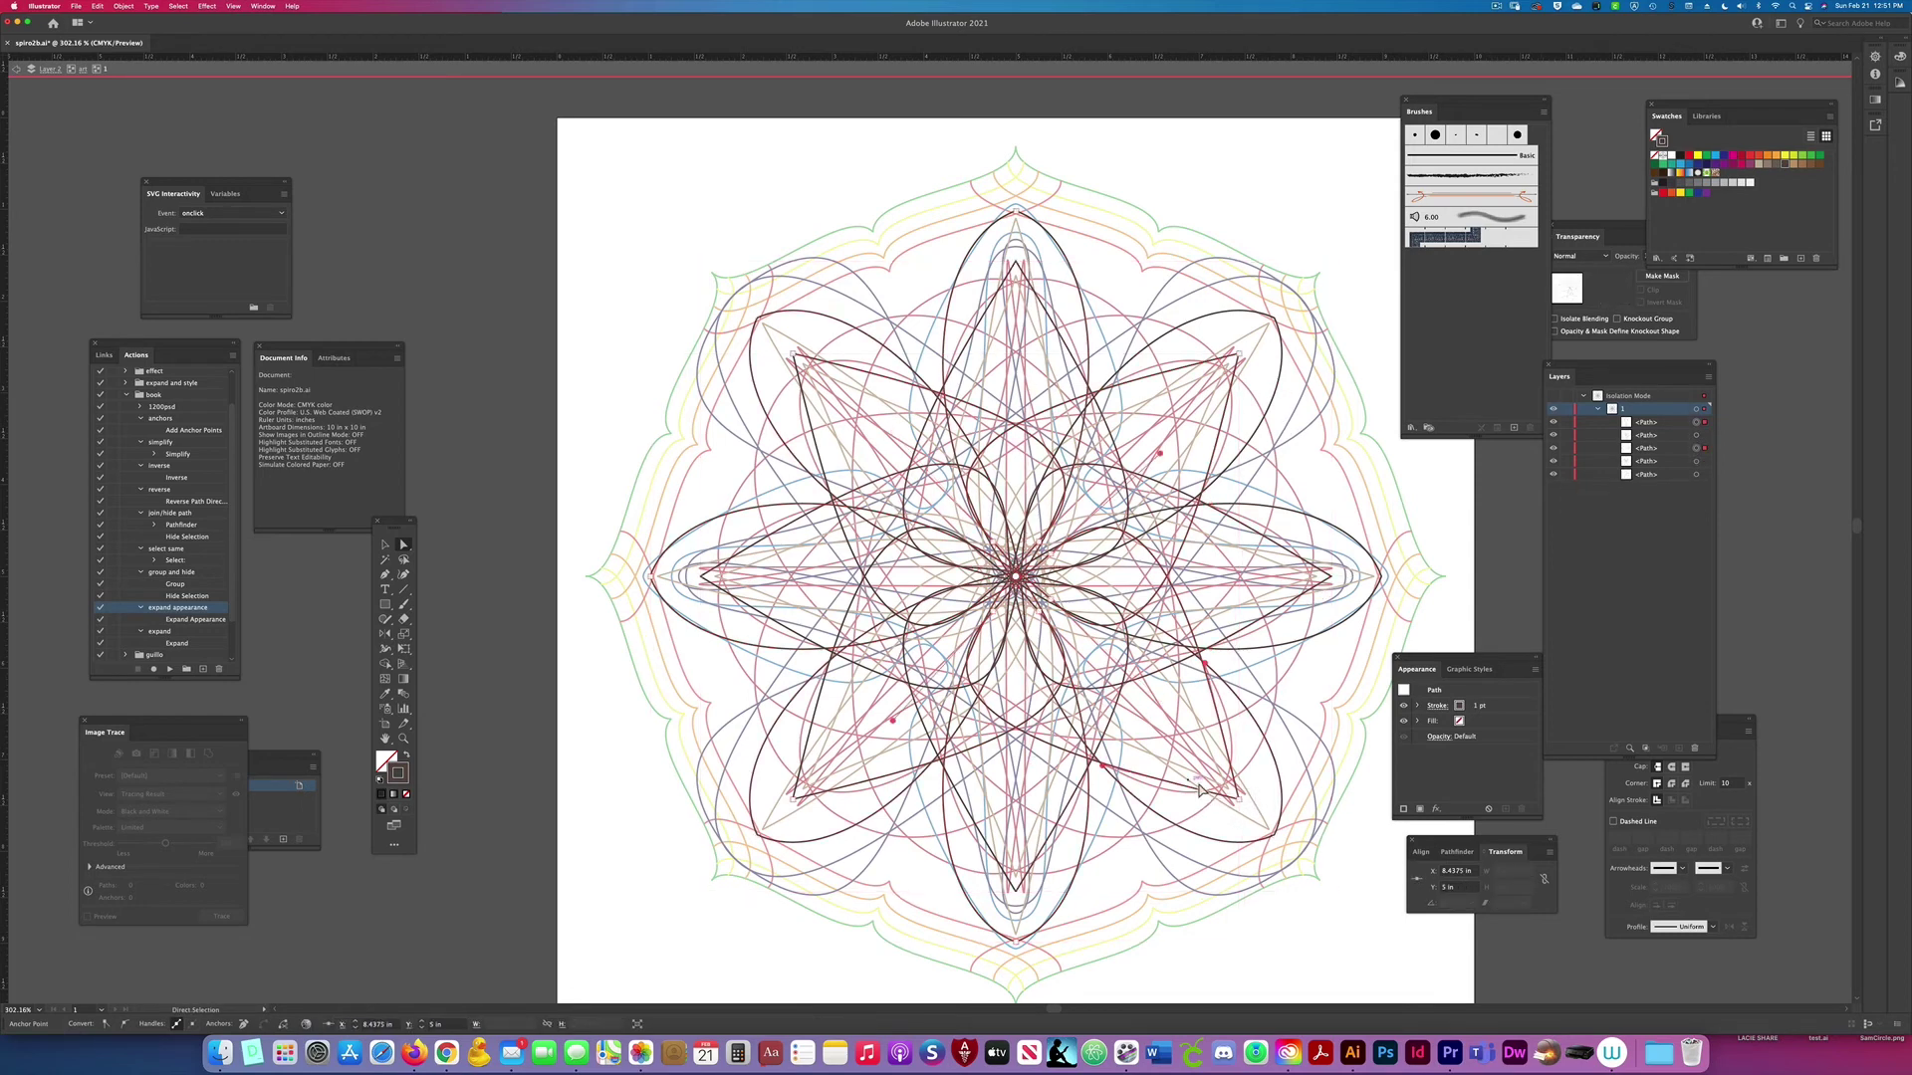
pyautogui.press('v')
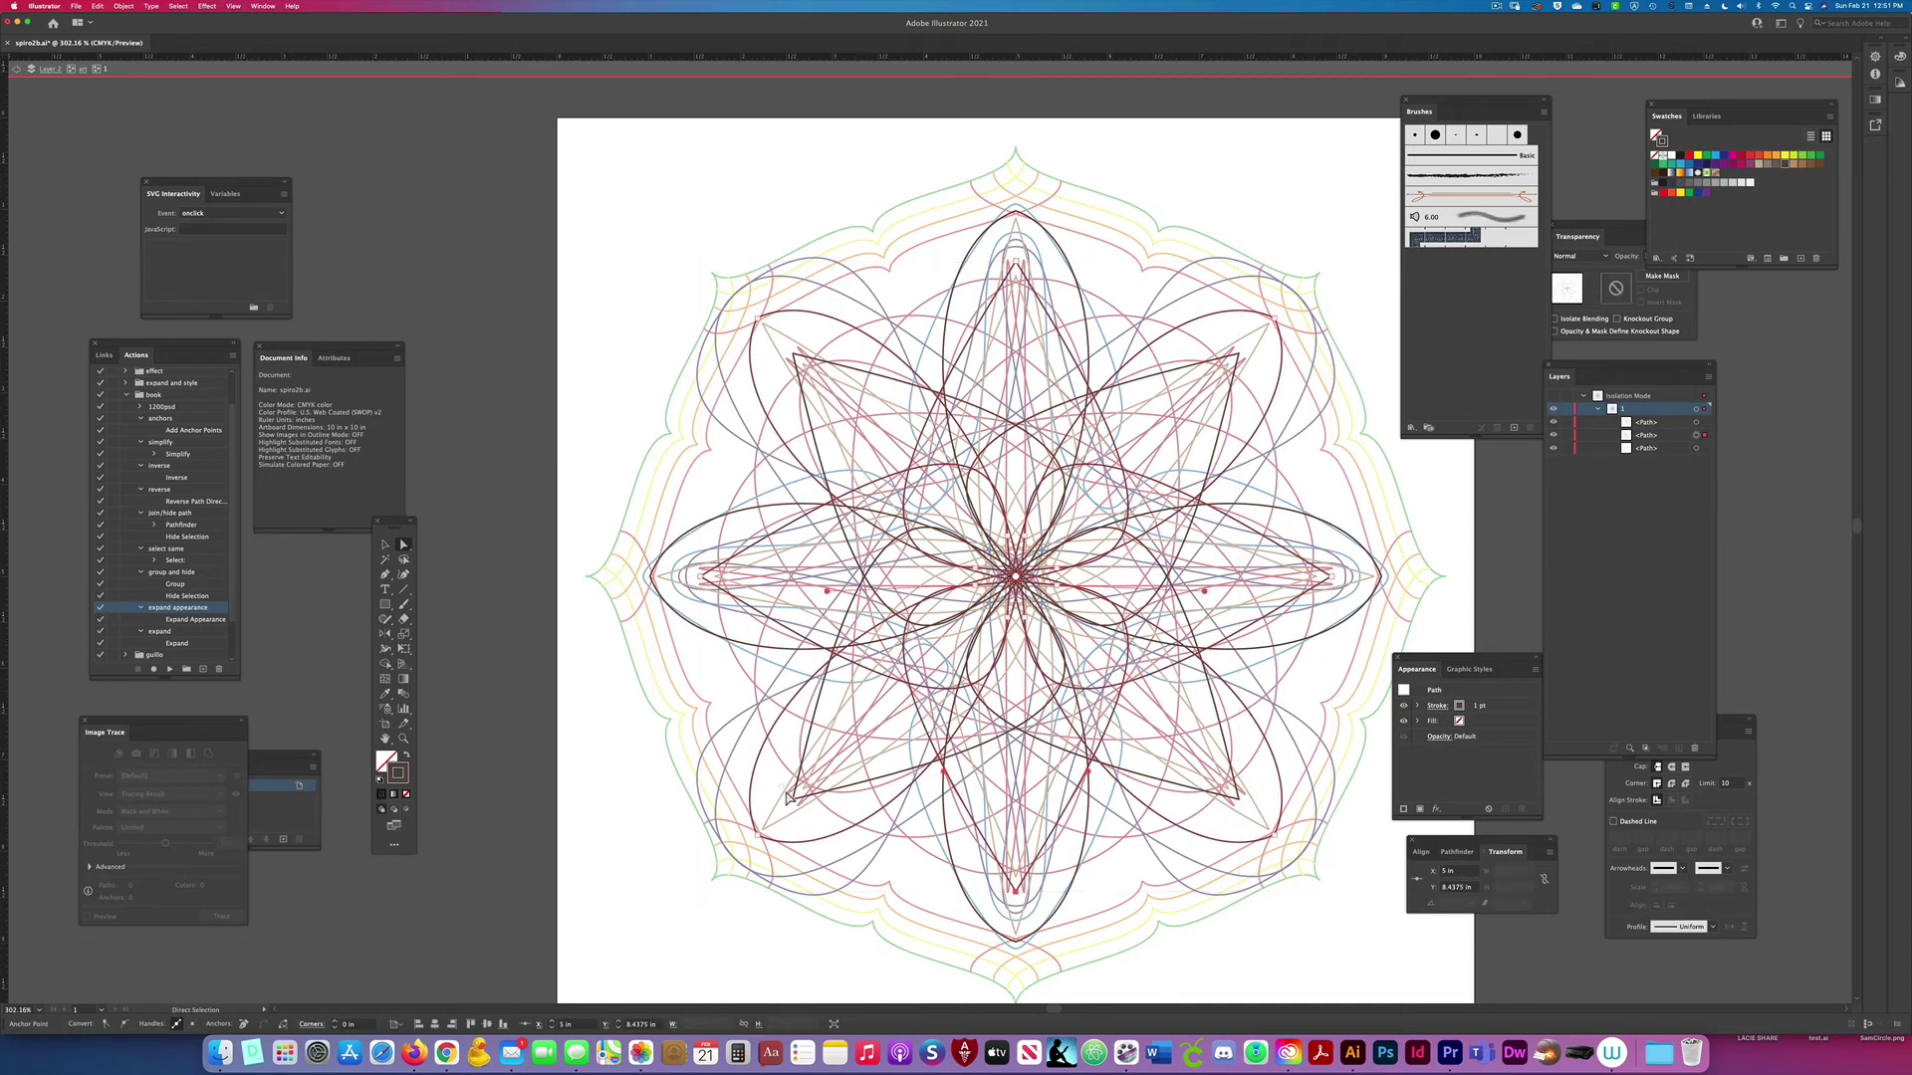
pyautogui.click(794, 797)
pyautogui.press('a')
pyautogui.click(1015, 211)
pyautogui.hotkey('ctrl', 'j')
pyautogui.press('Return')
# Step: Show the object details of the selected joined path in the document information
pyautogui.click(397, 358)
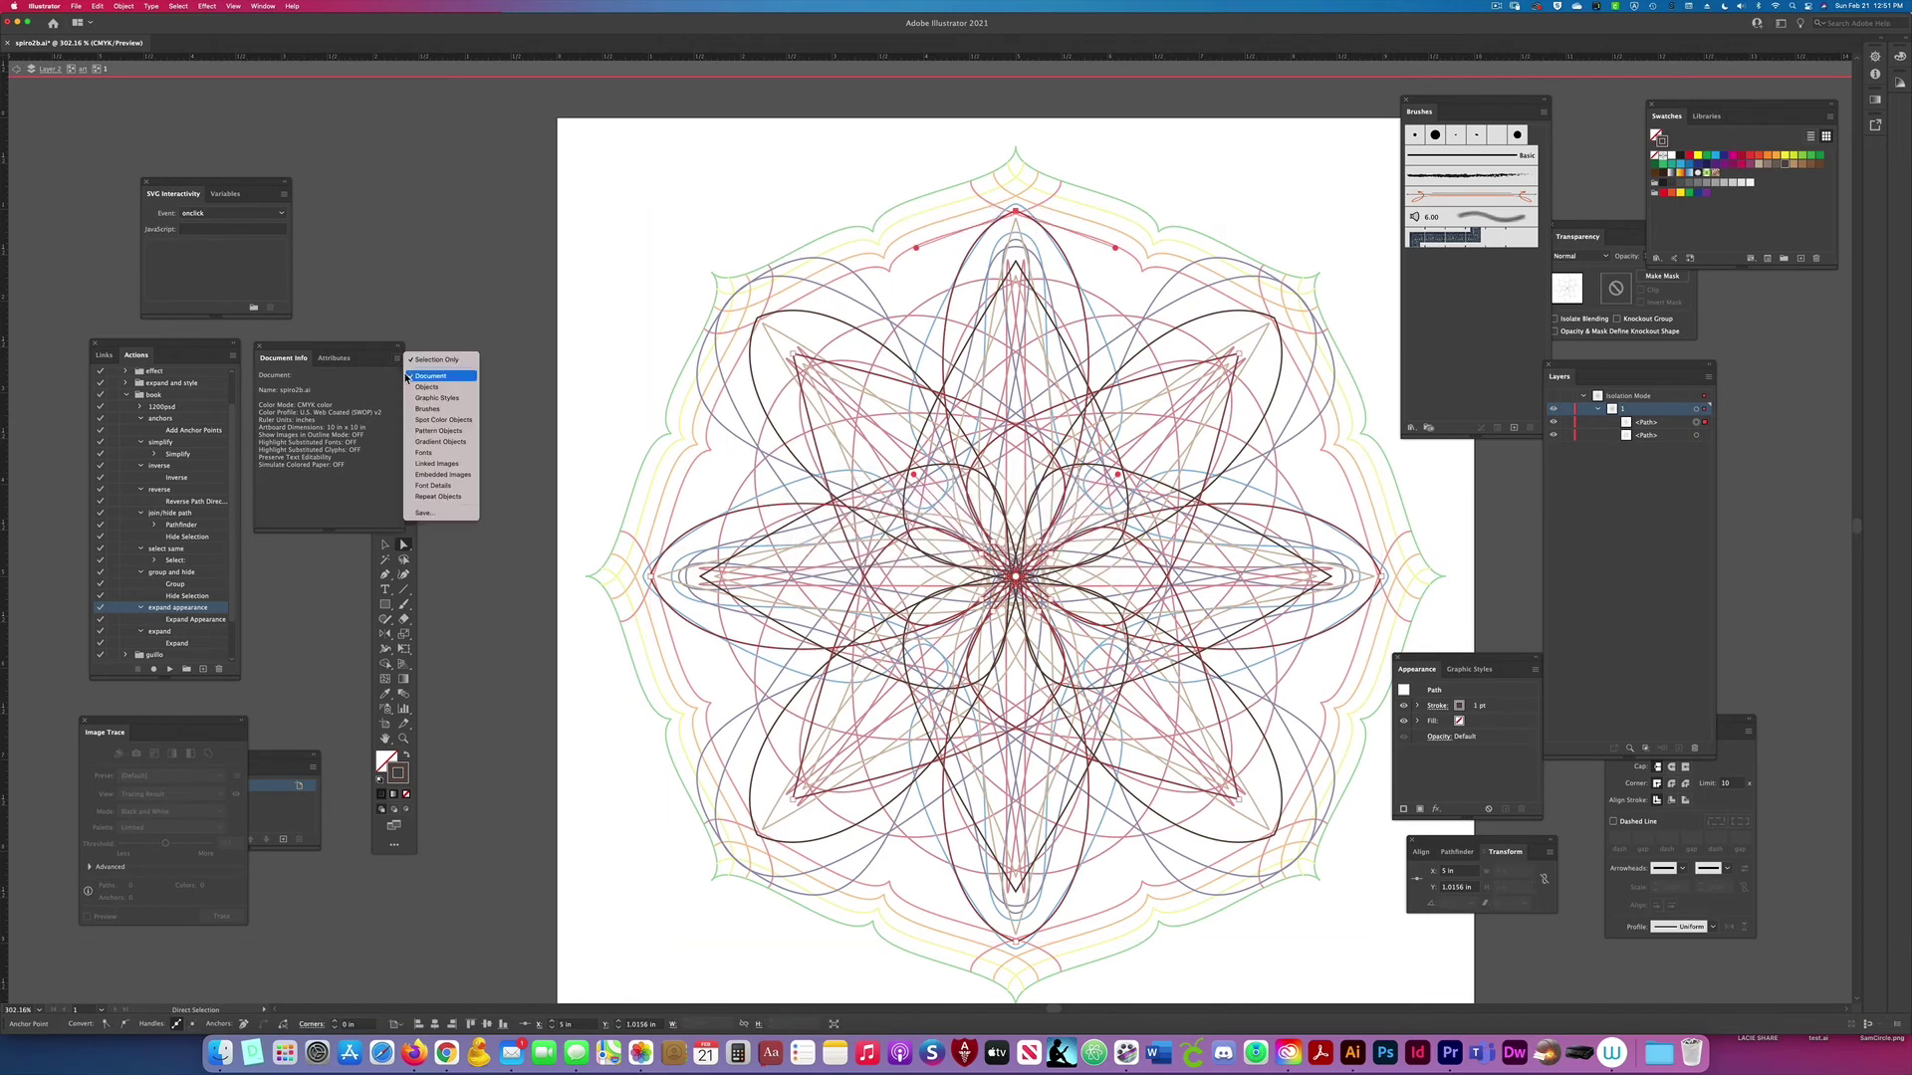
pyautogui.click(421, 398)
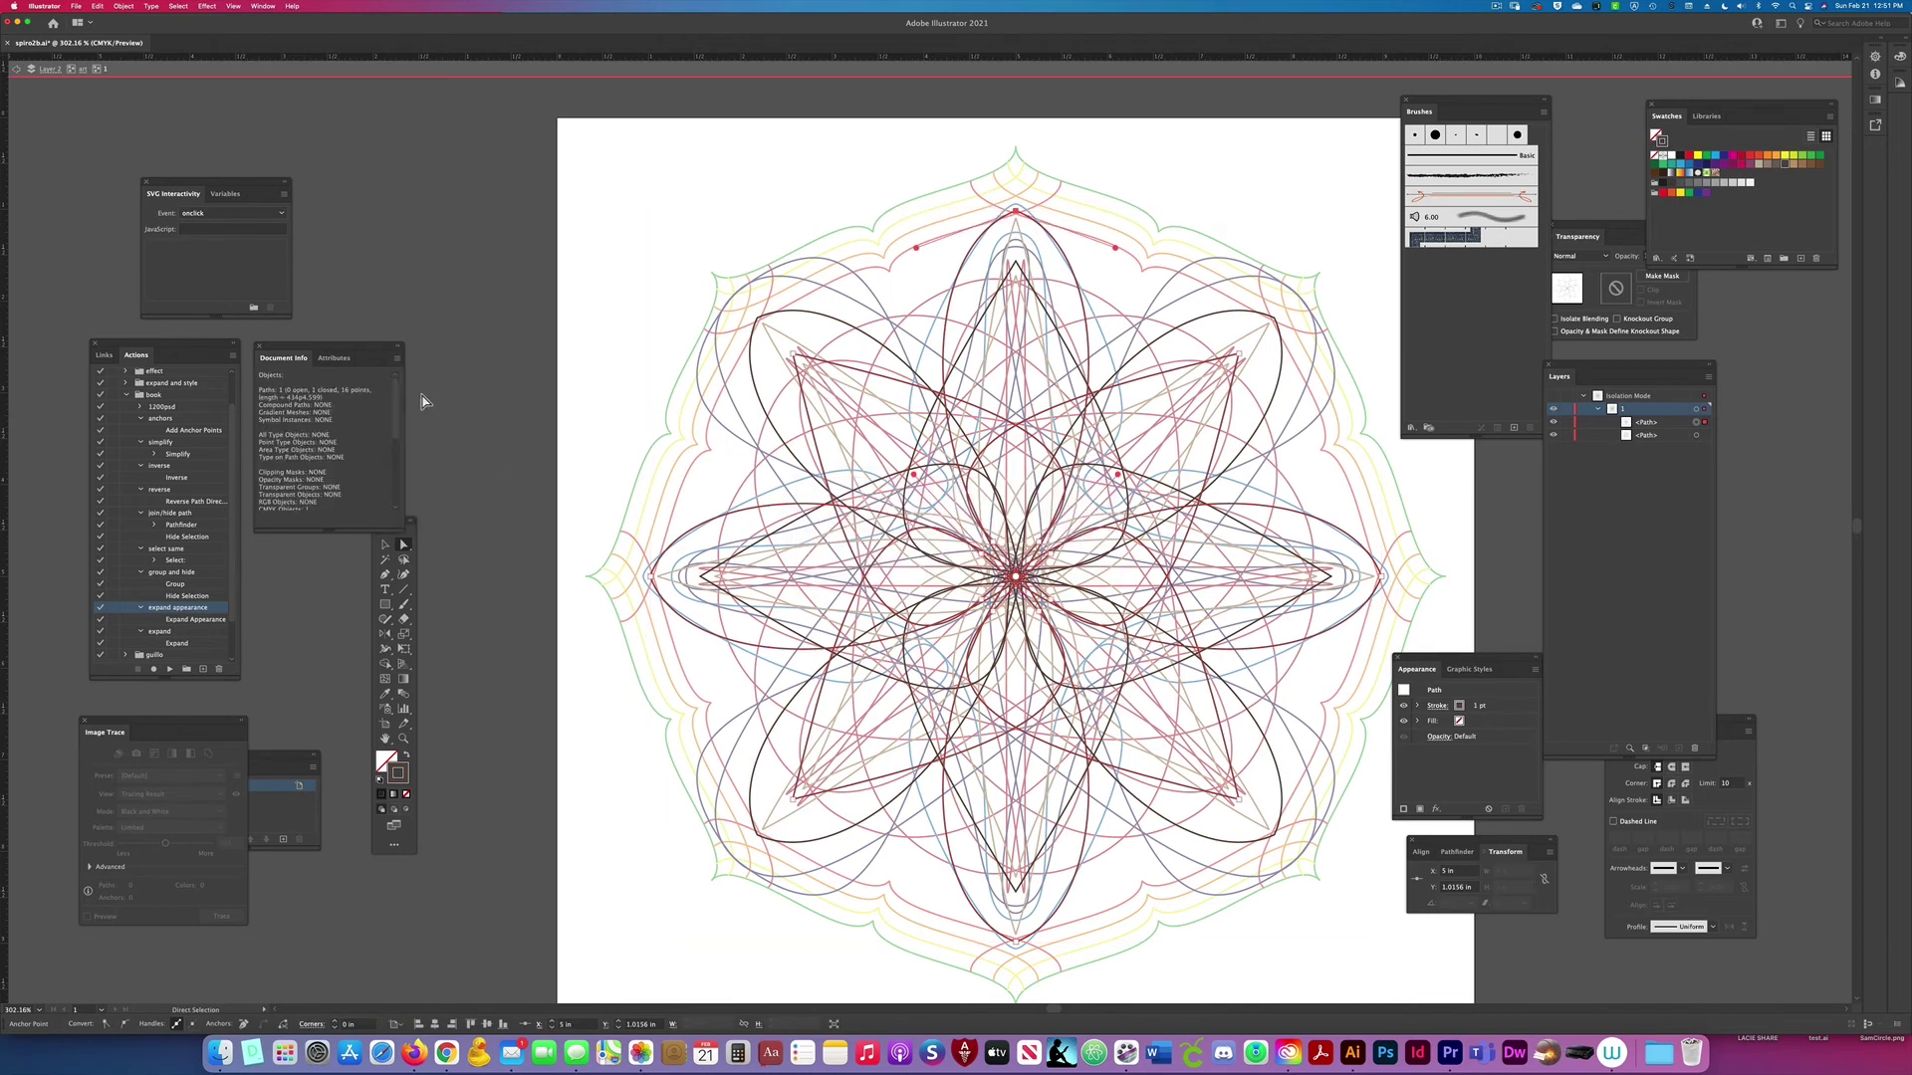
# Step: Give the second joined path a light brown stroke and ungroup group 1, returning to the art group
pyautogui.click(1698, 436)
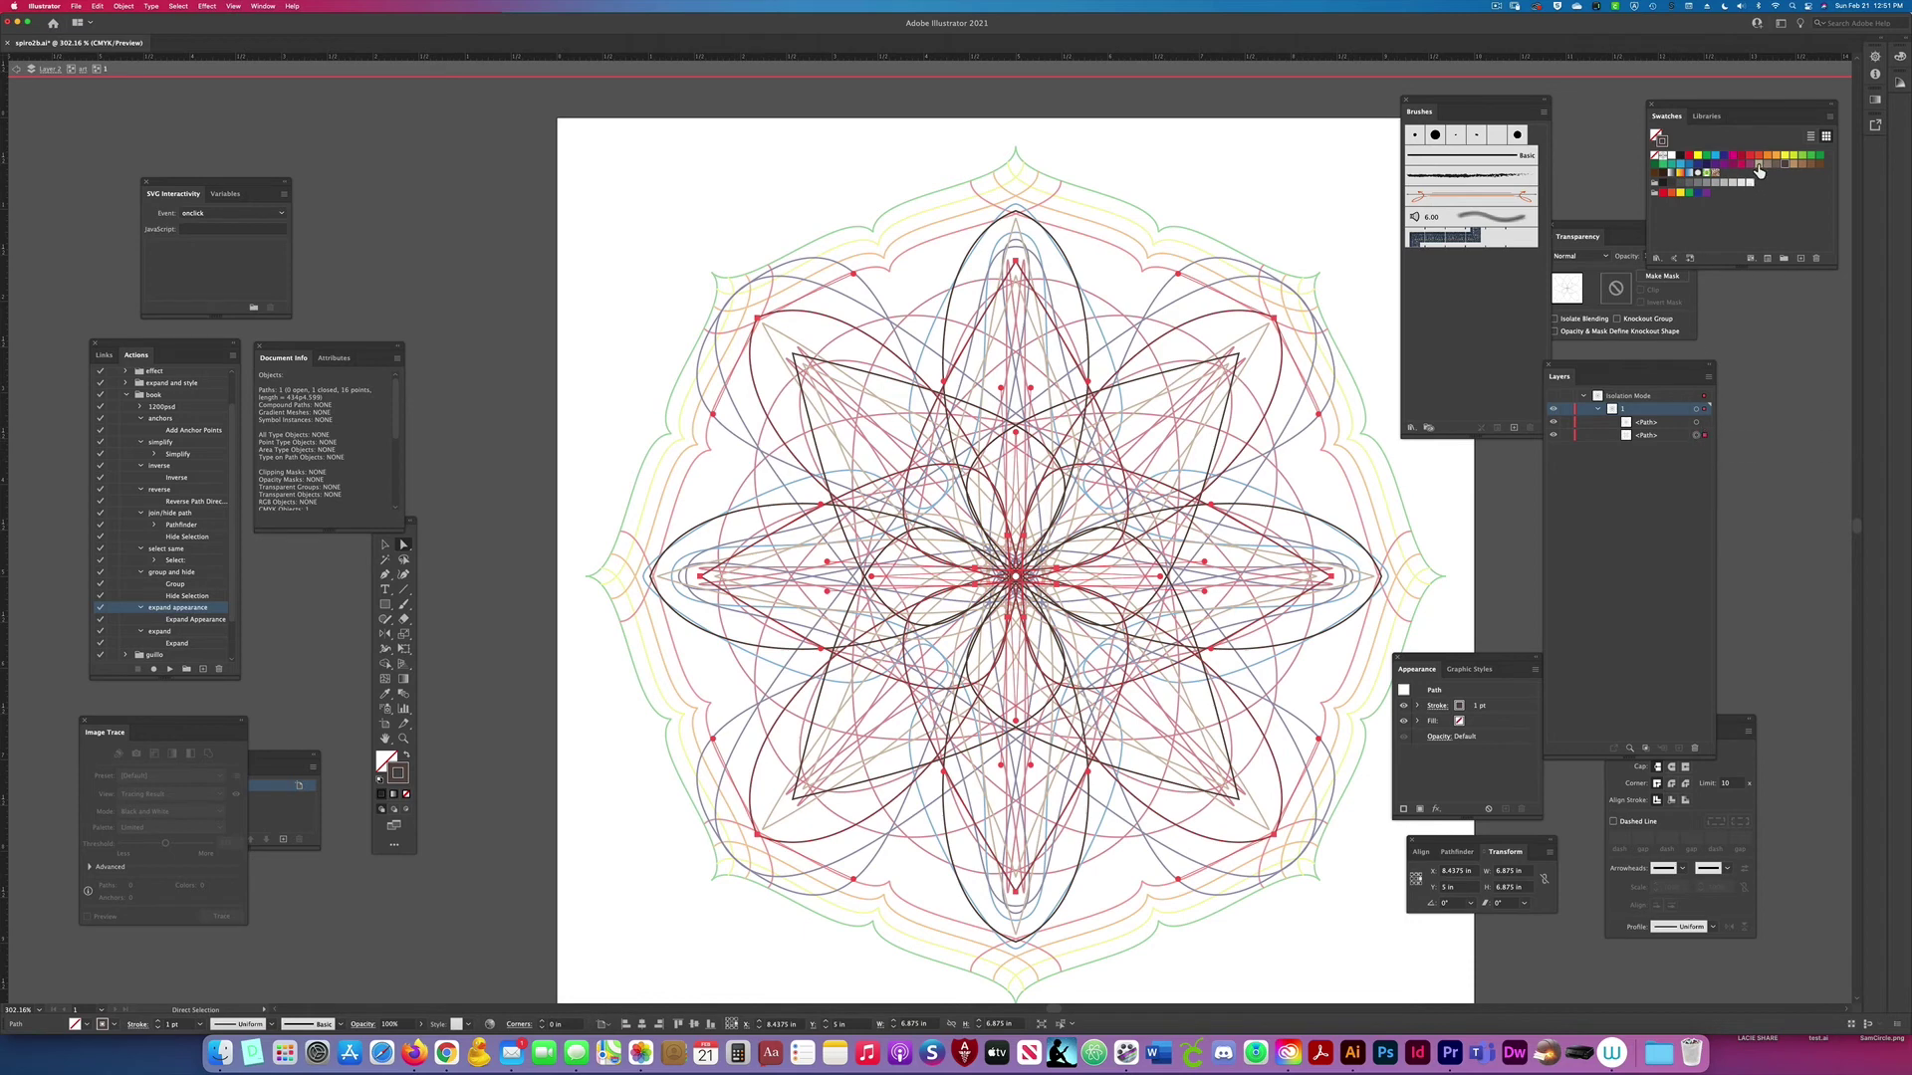
pyautogui.press('v')
pyautogui.hotkey('ctrl', 'shift', 'g')
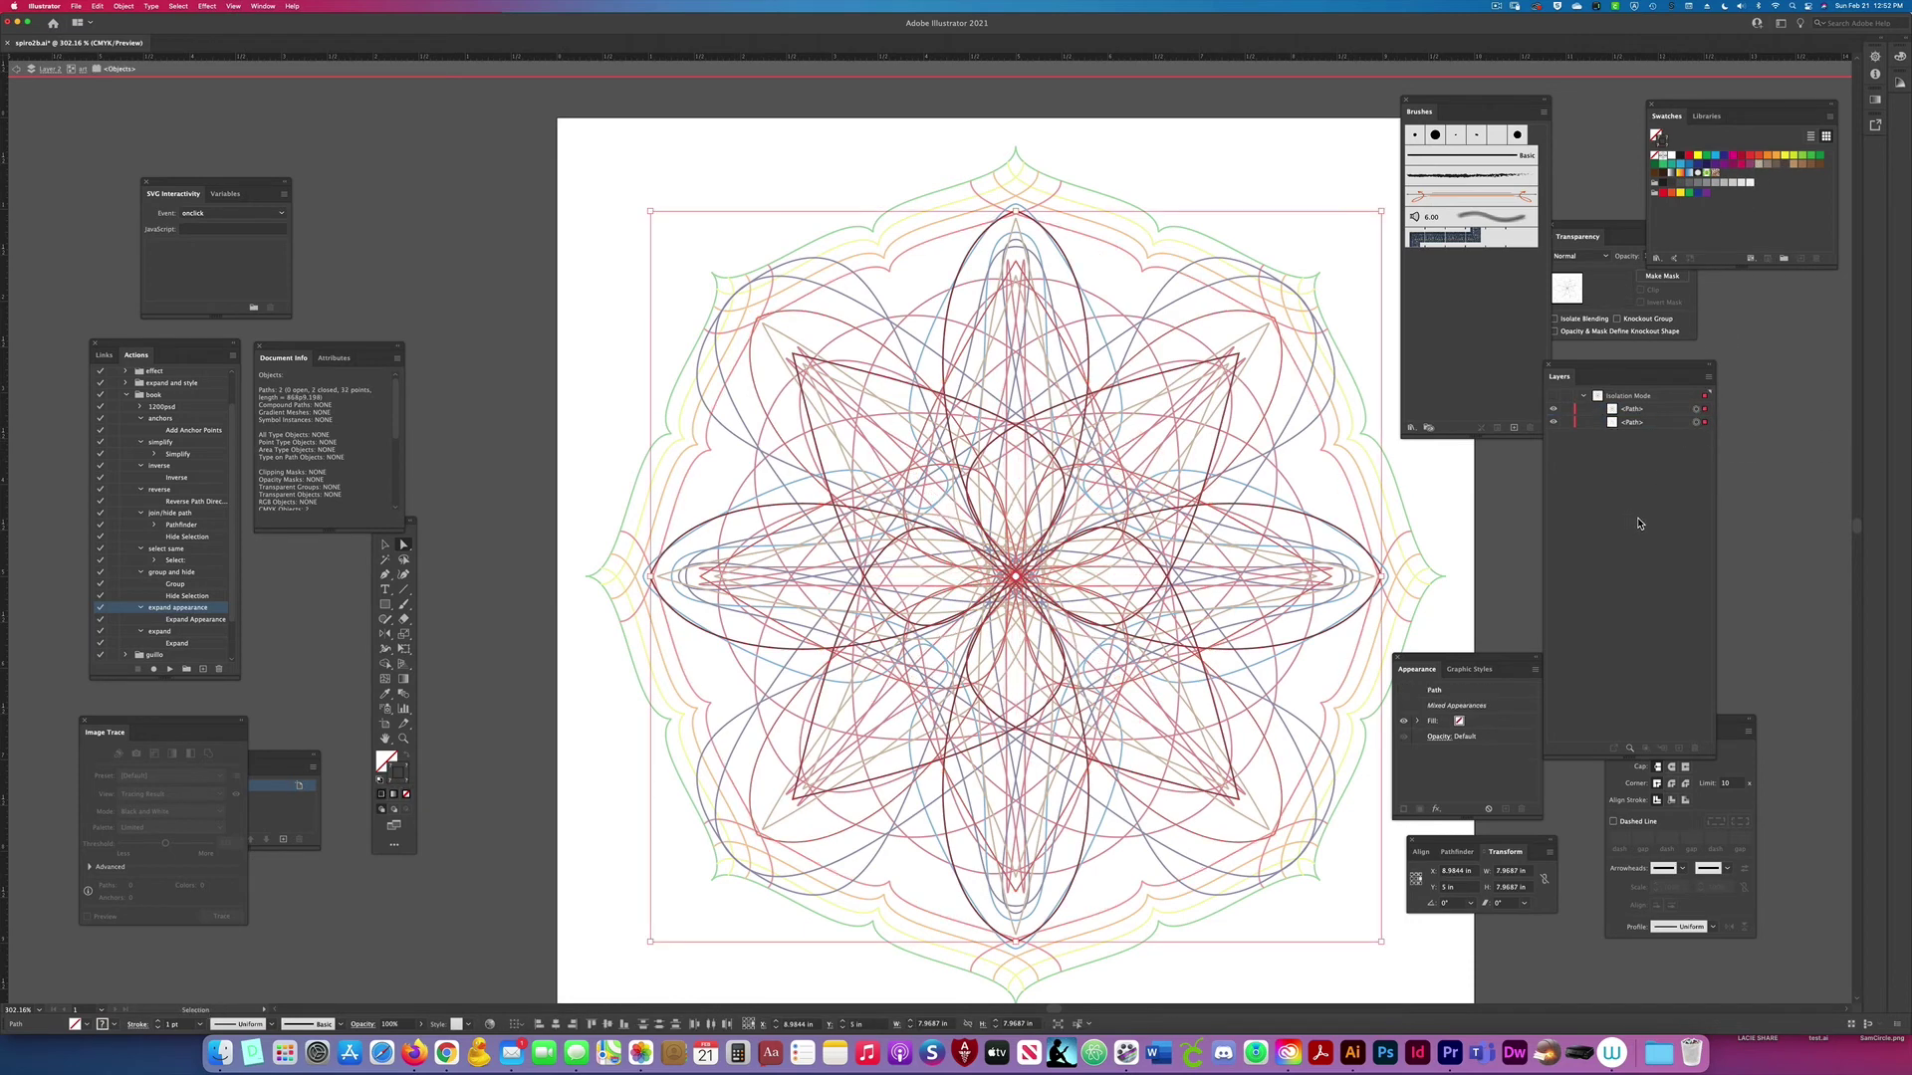
pyautogui.press('a')
pyautogui.click(1762, 392)
pyautogui.click(79, 69)
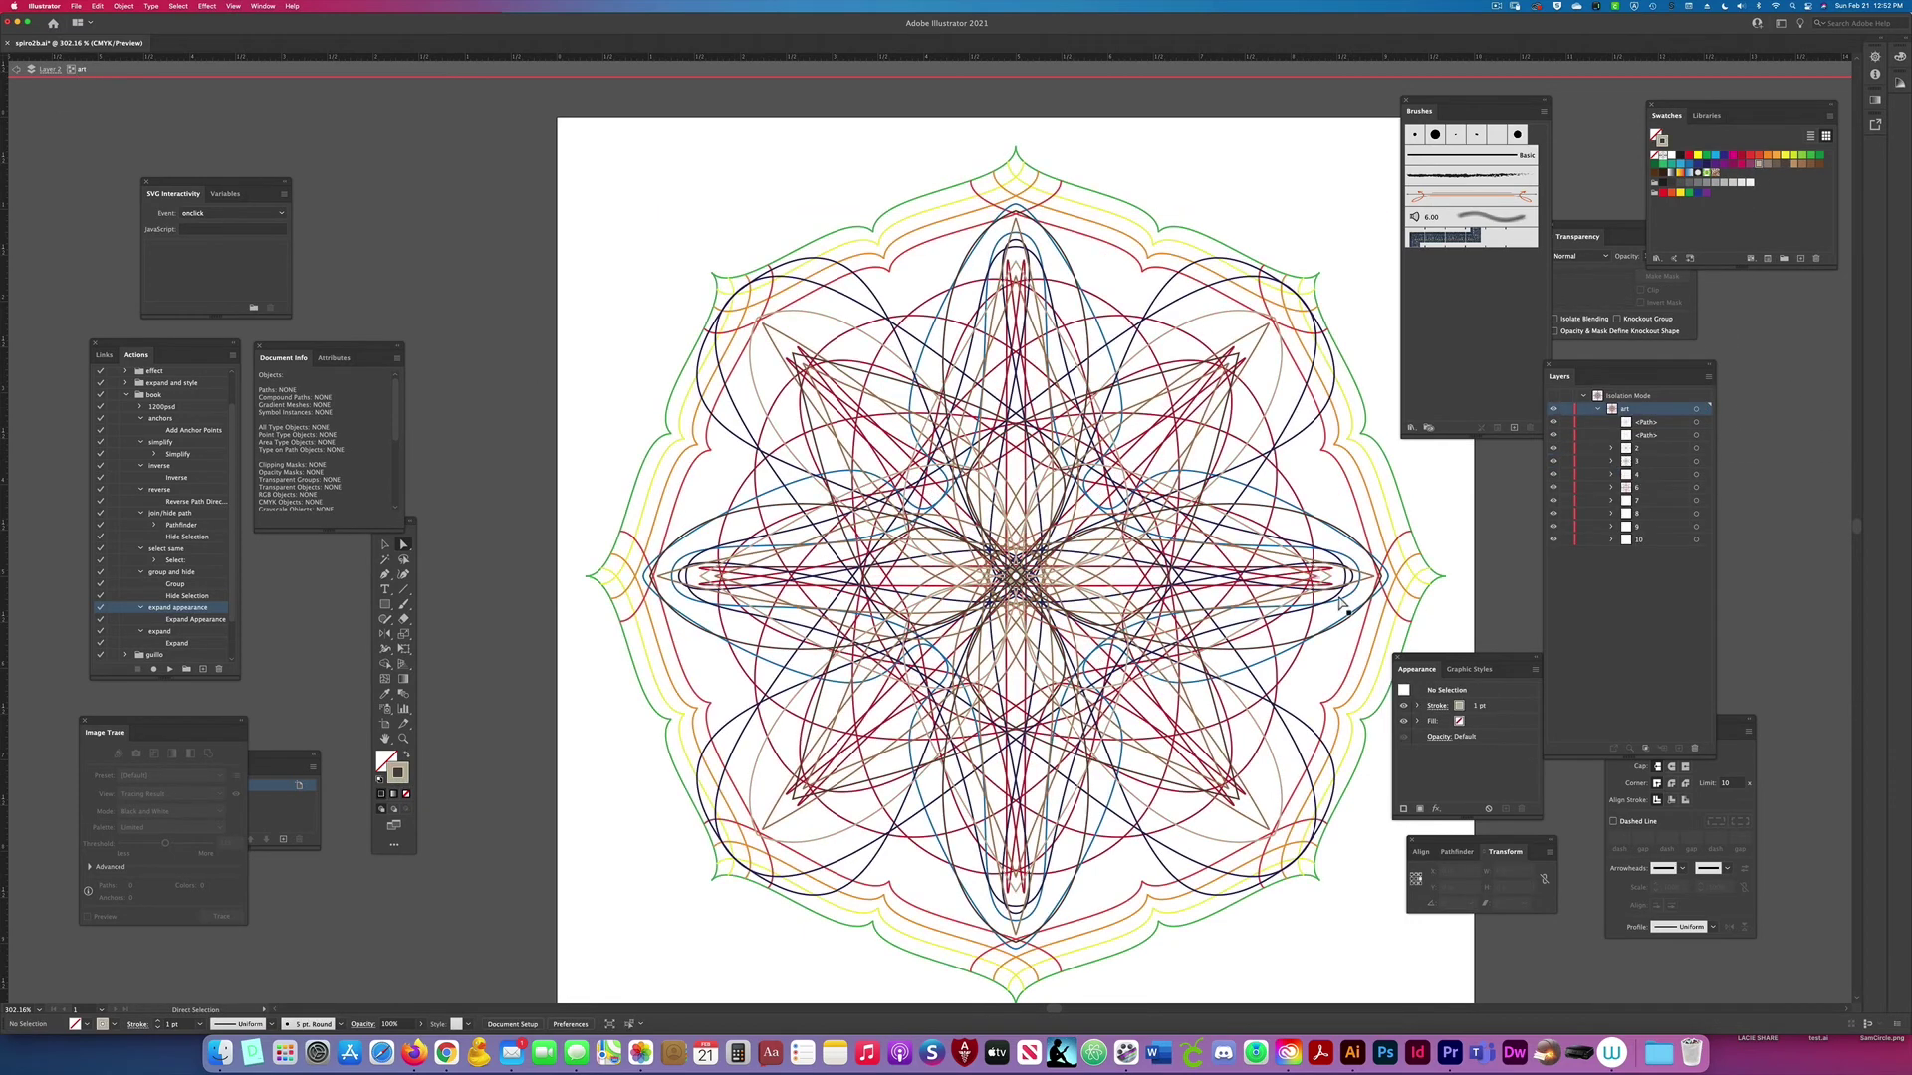
# Step: Isolate group 2 in art and give all of its paths a magenta stroke
pyautogui.click(1699, 449)
pyautogui.click(953, 1018)
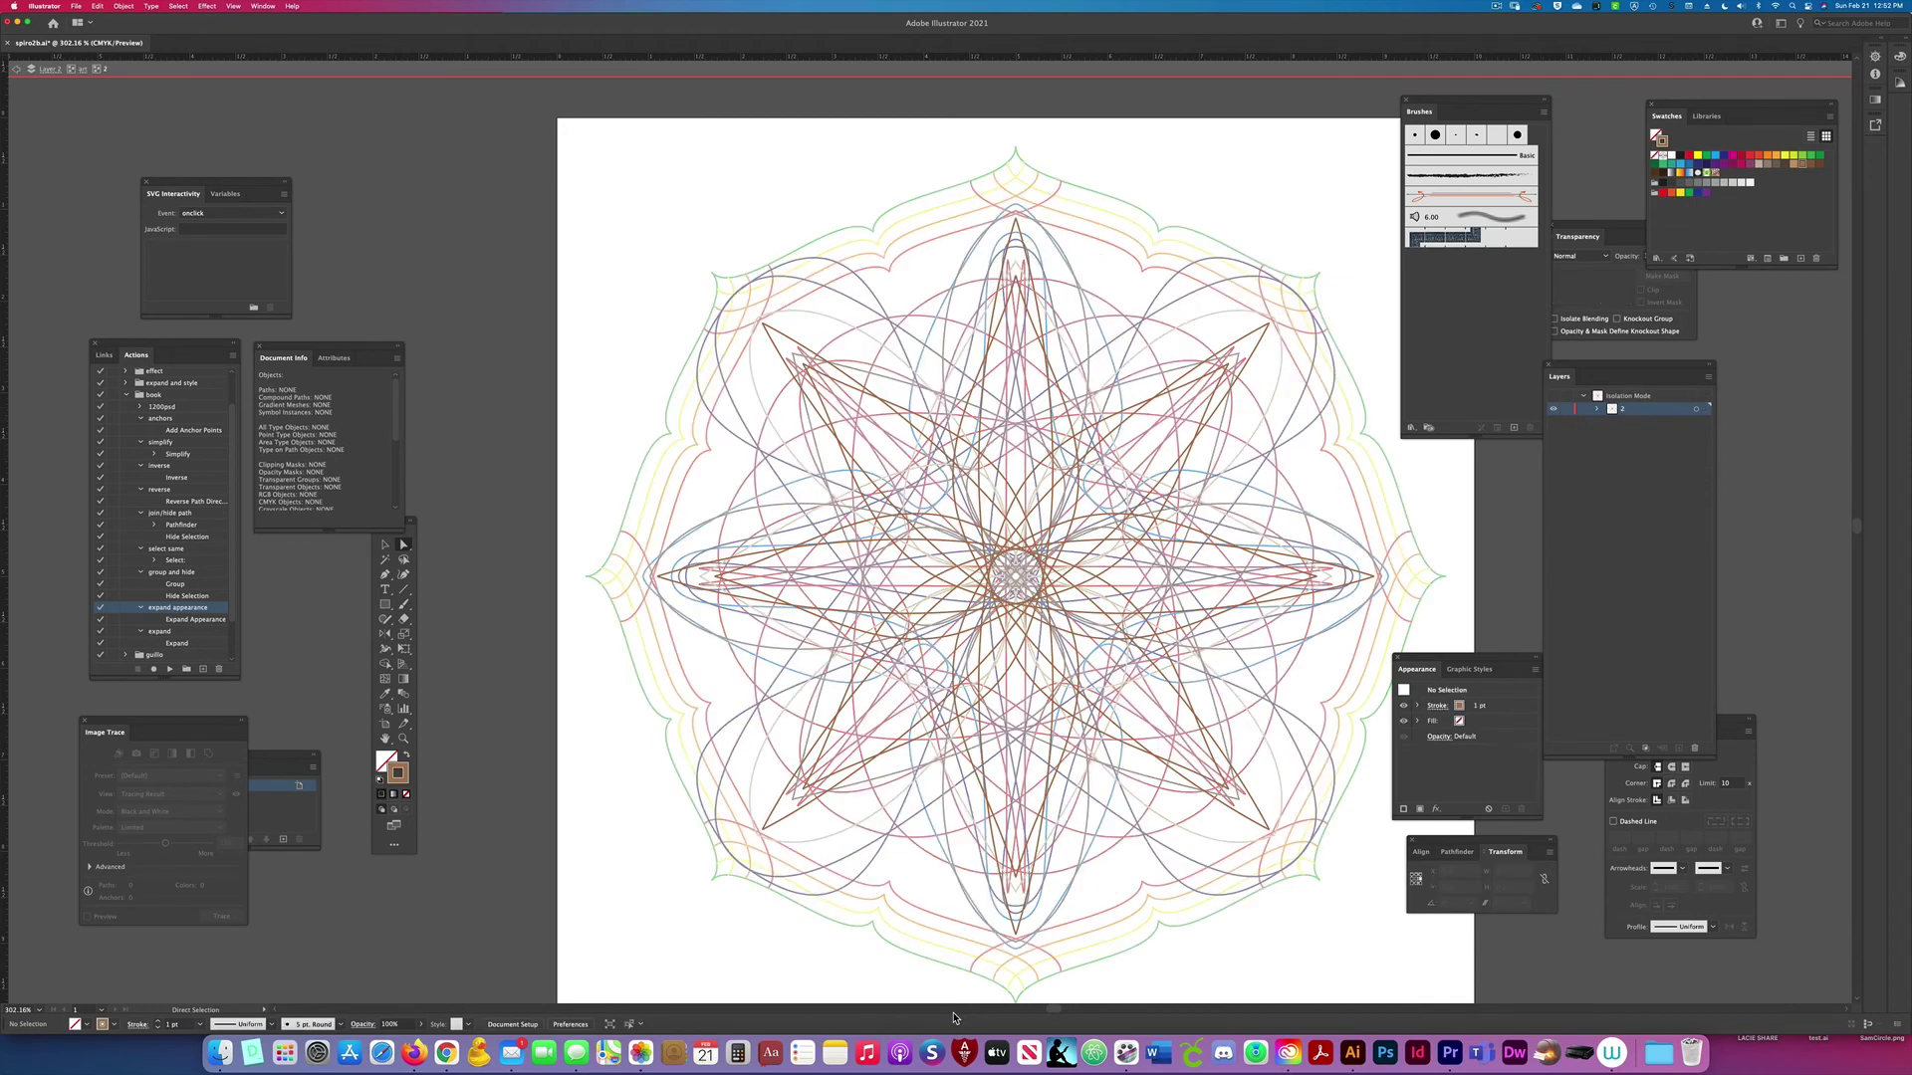
pyautogui.press('super+a')
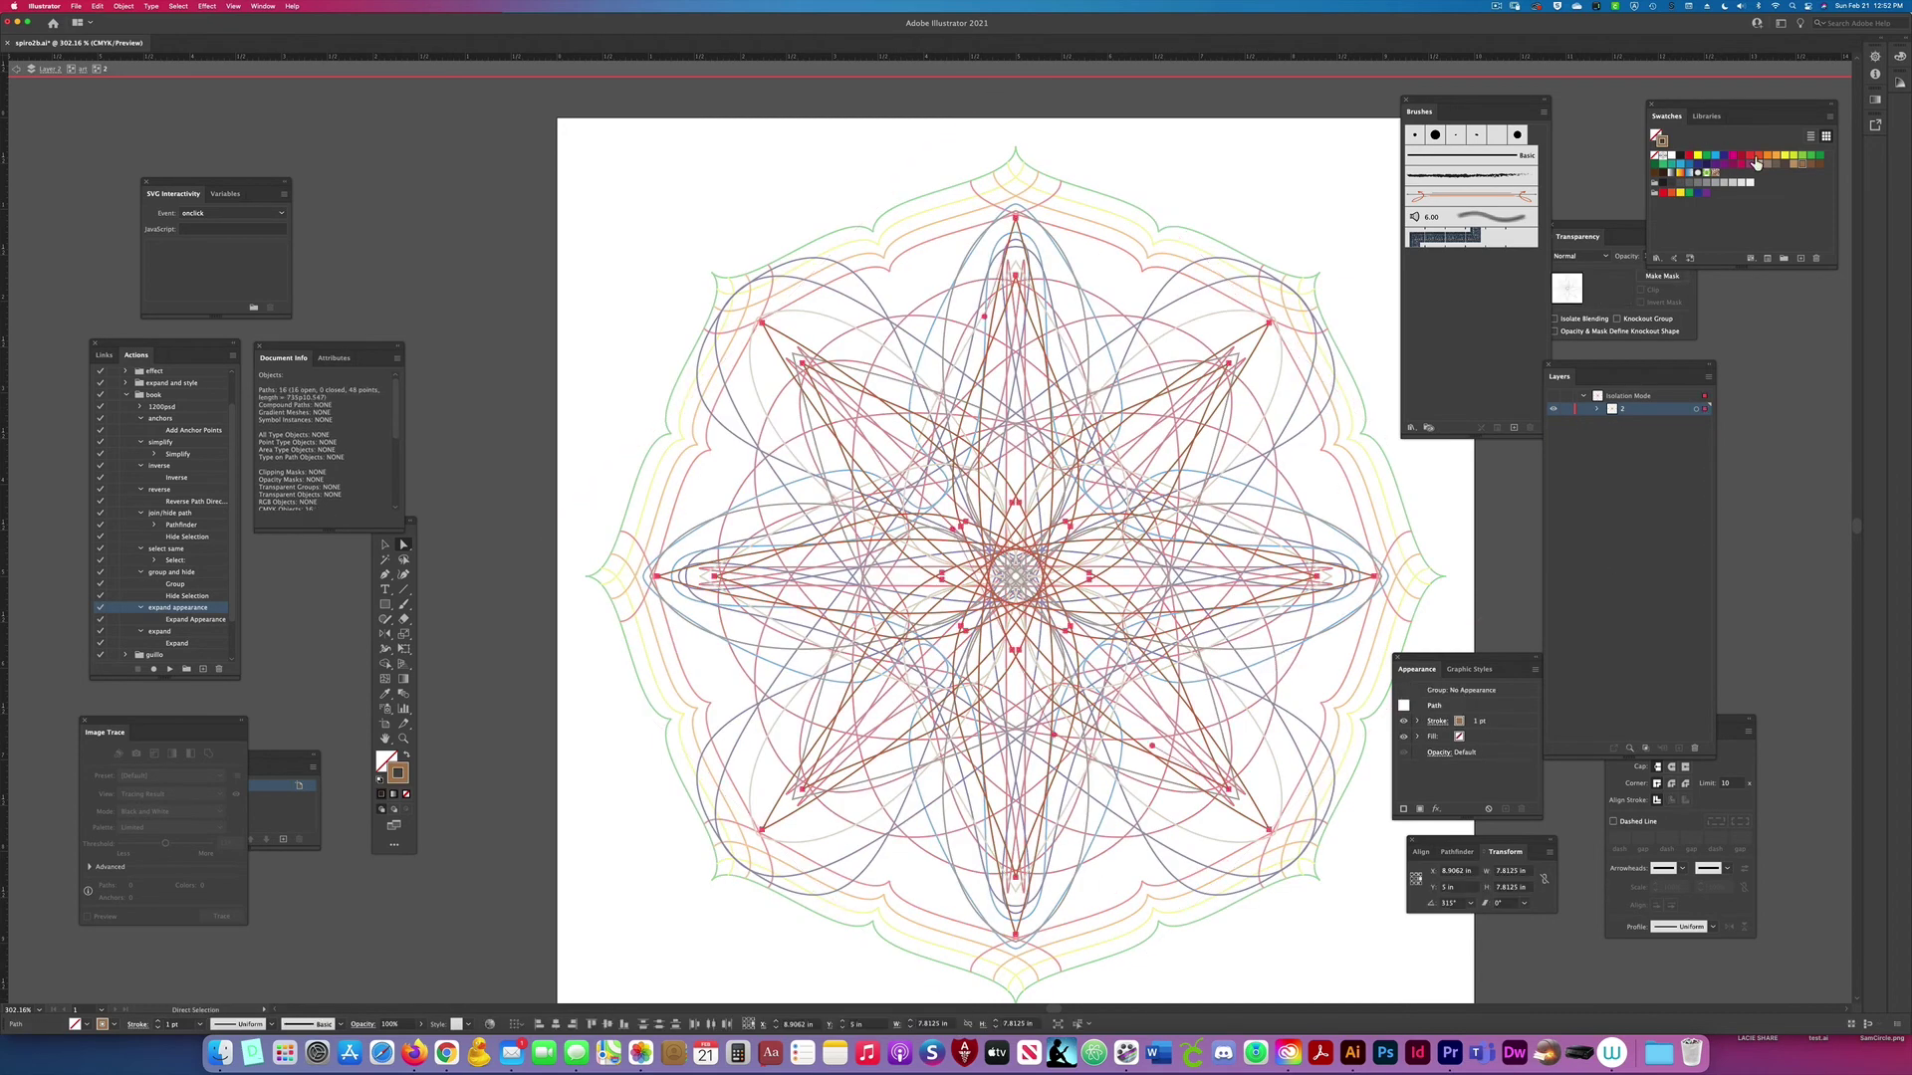
pyautogui.click(1733, 170)
pyautogui.scroll(3, 1280, 554)
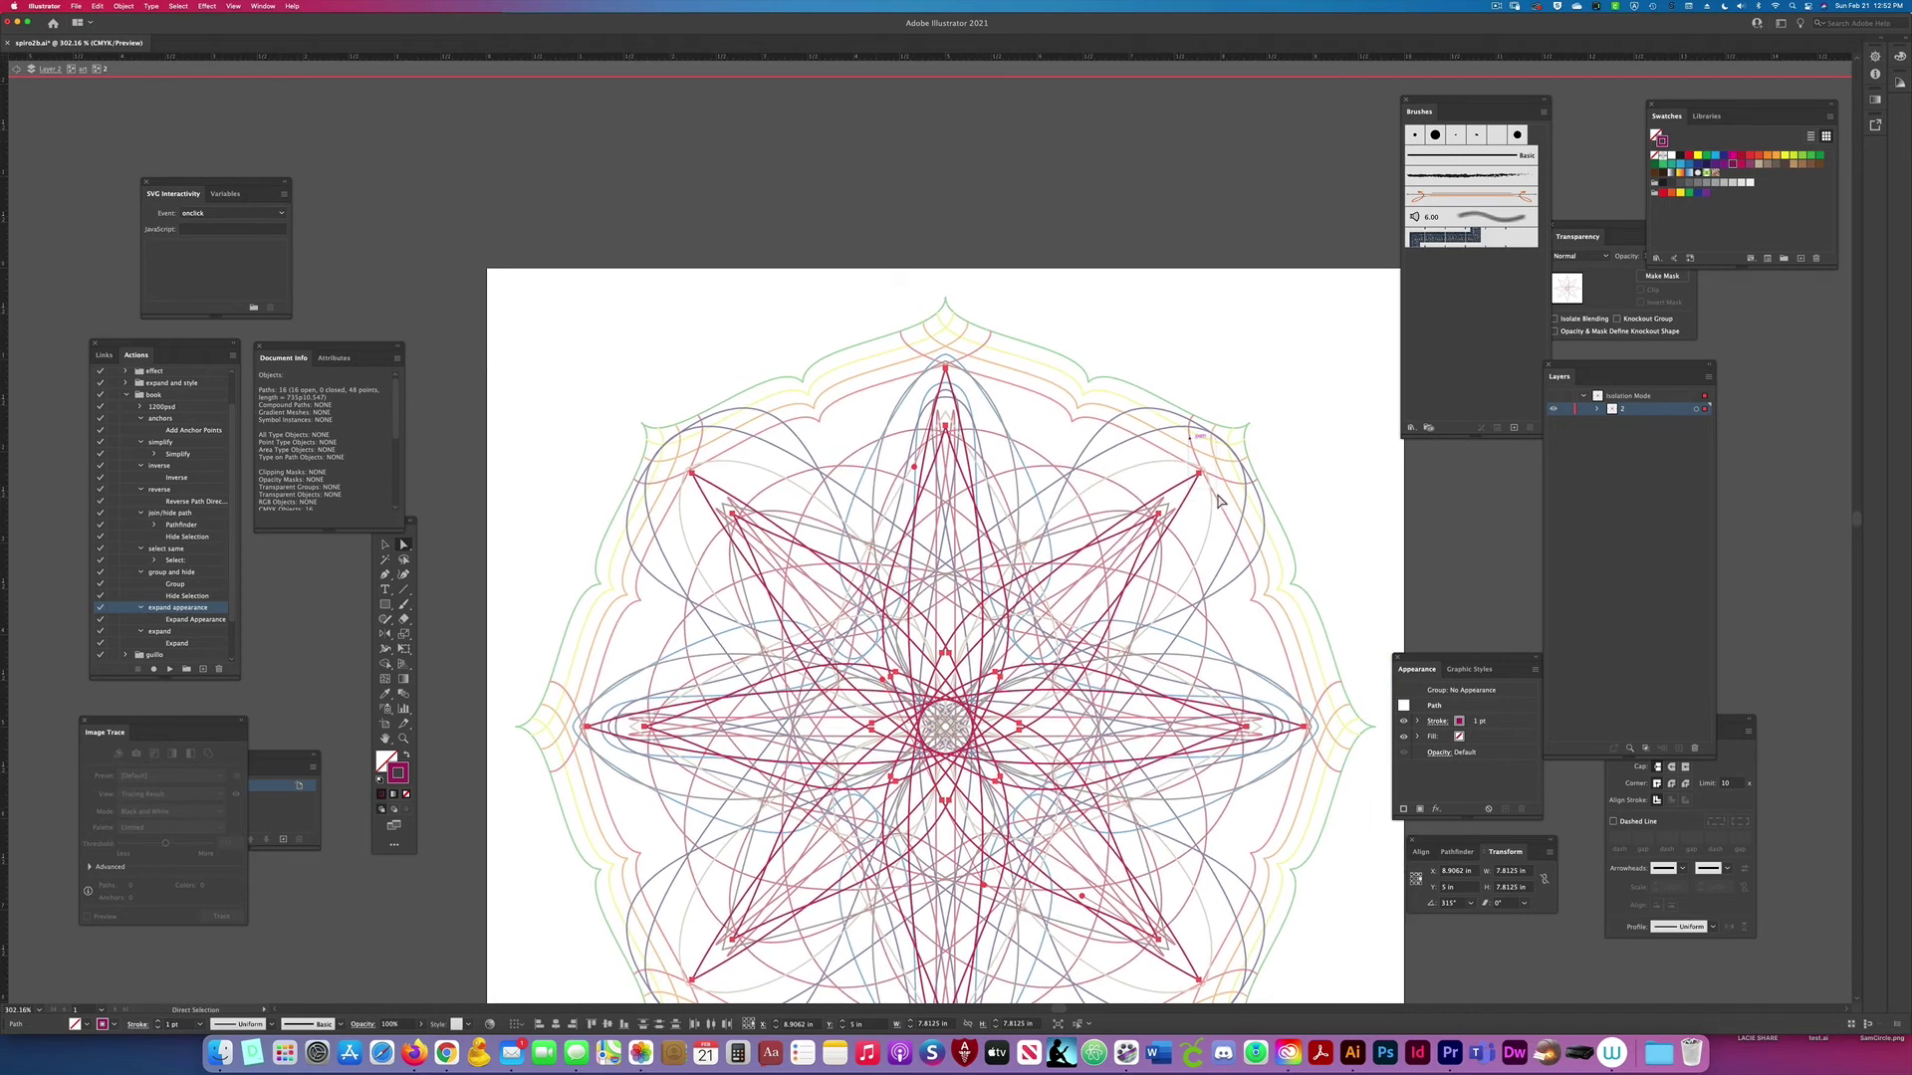
# Step: Join the overlapping end anchors of group 2's paths at the outer star points
pyautogui.click(1611, 409)
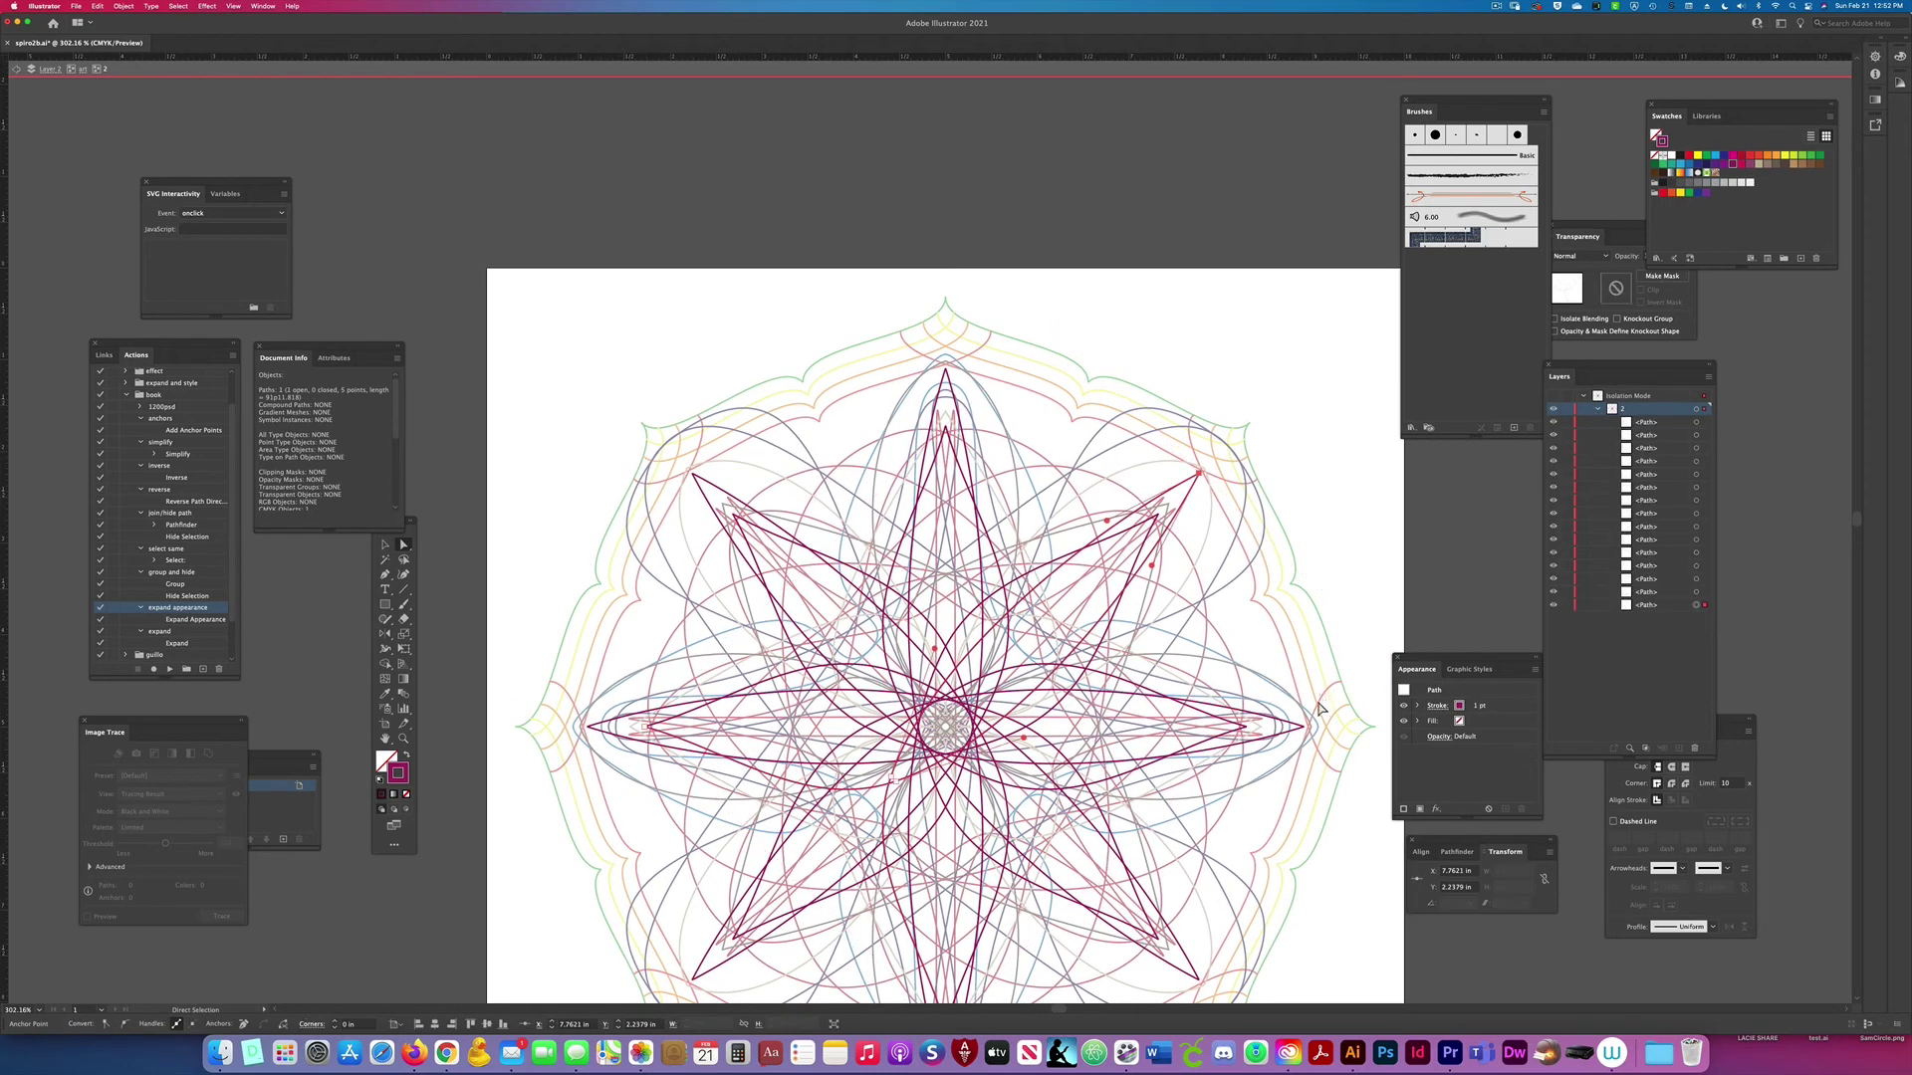
pyautogui.click(1278, 757)
pyautogui.moveTo(1225, 886); pyautogui.dragTo(1228, 749)
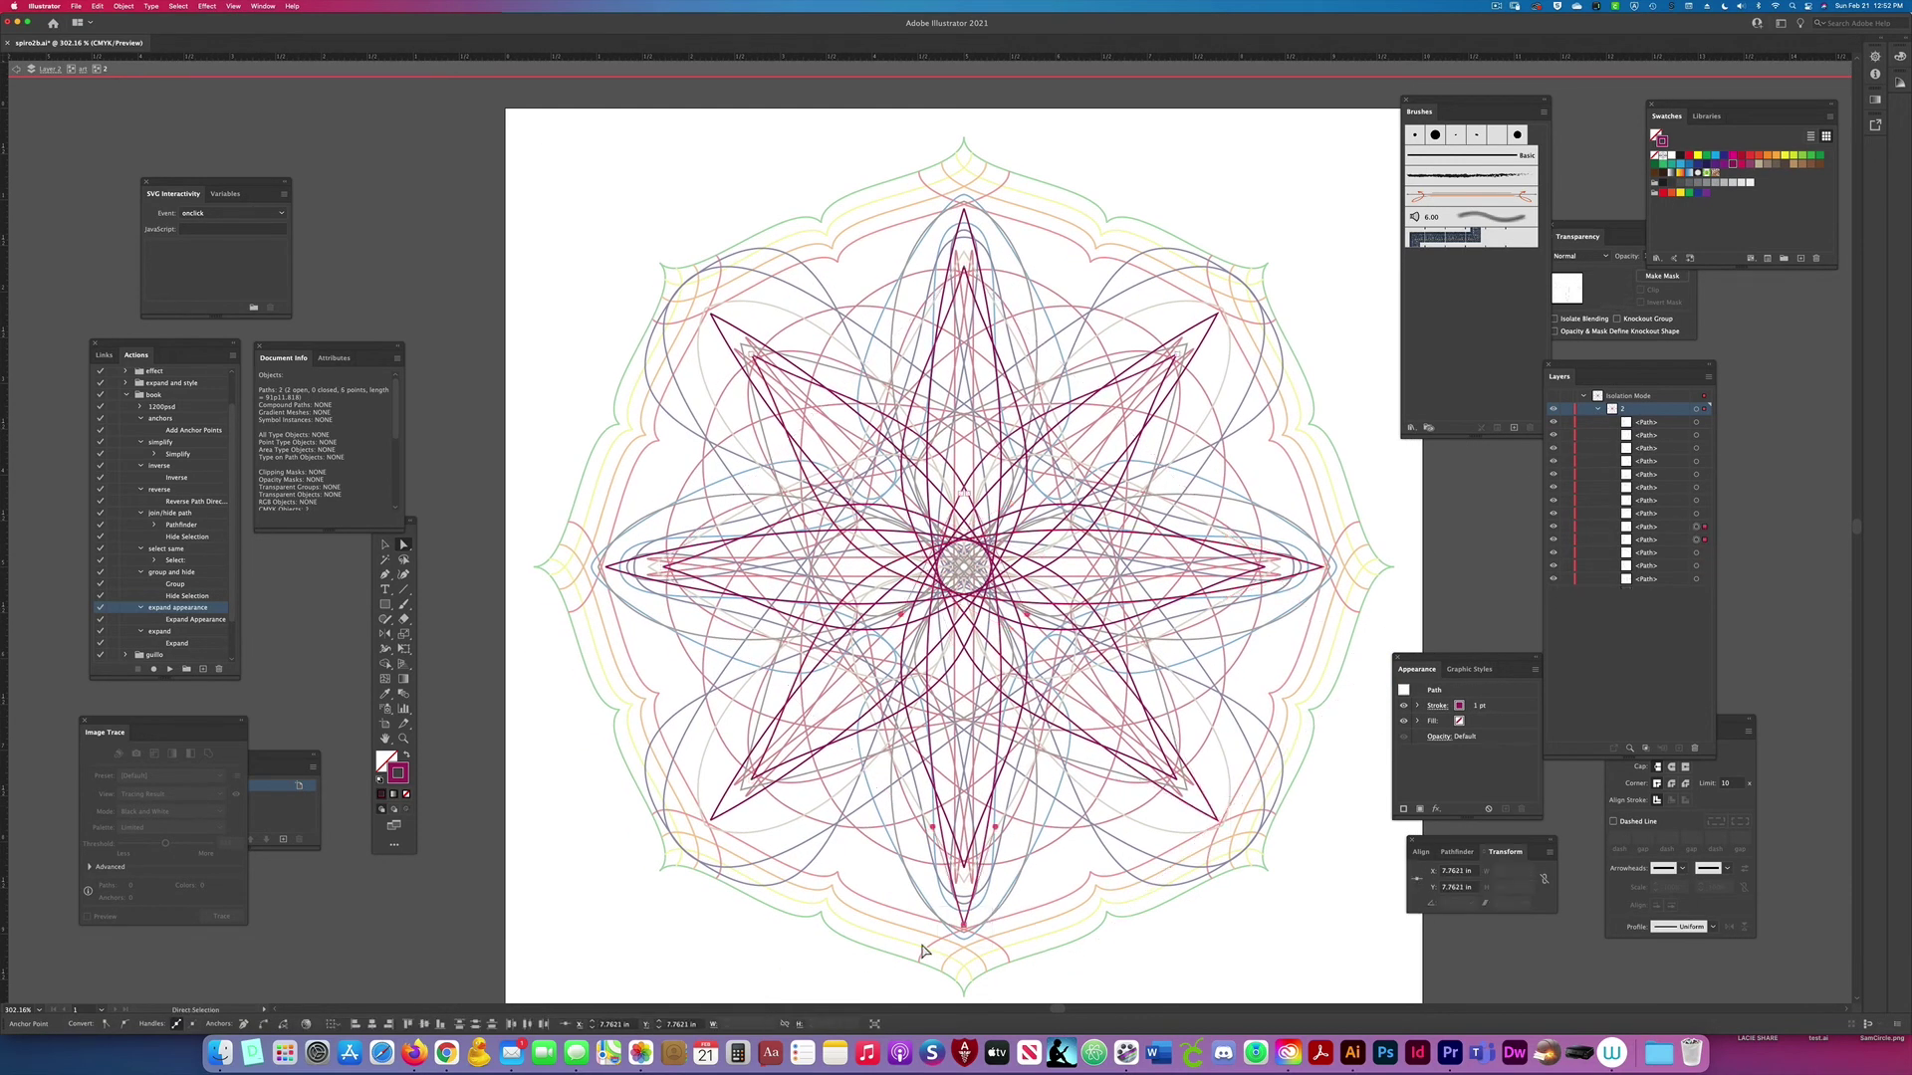
pyautogui.click(710, 820)
pyautogui.click(710, 315)
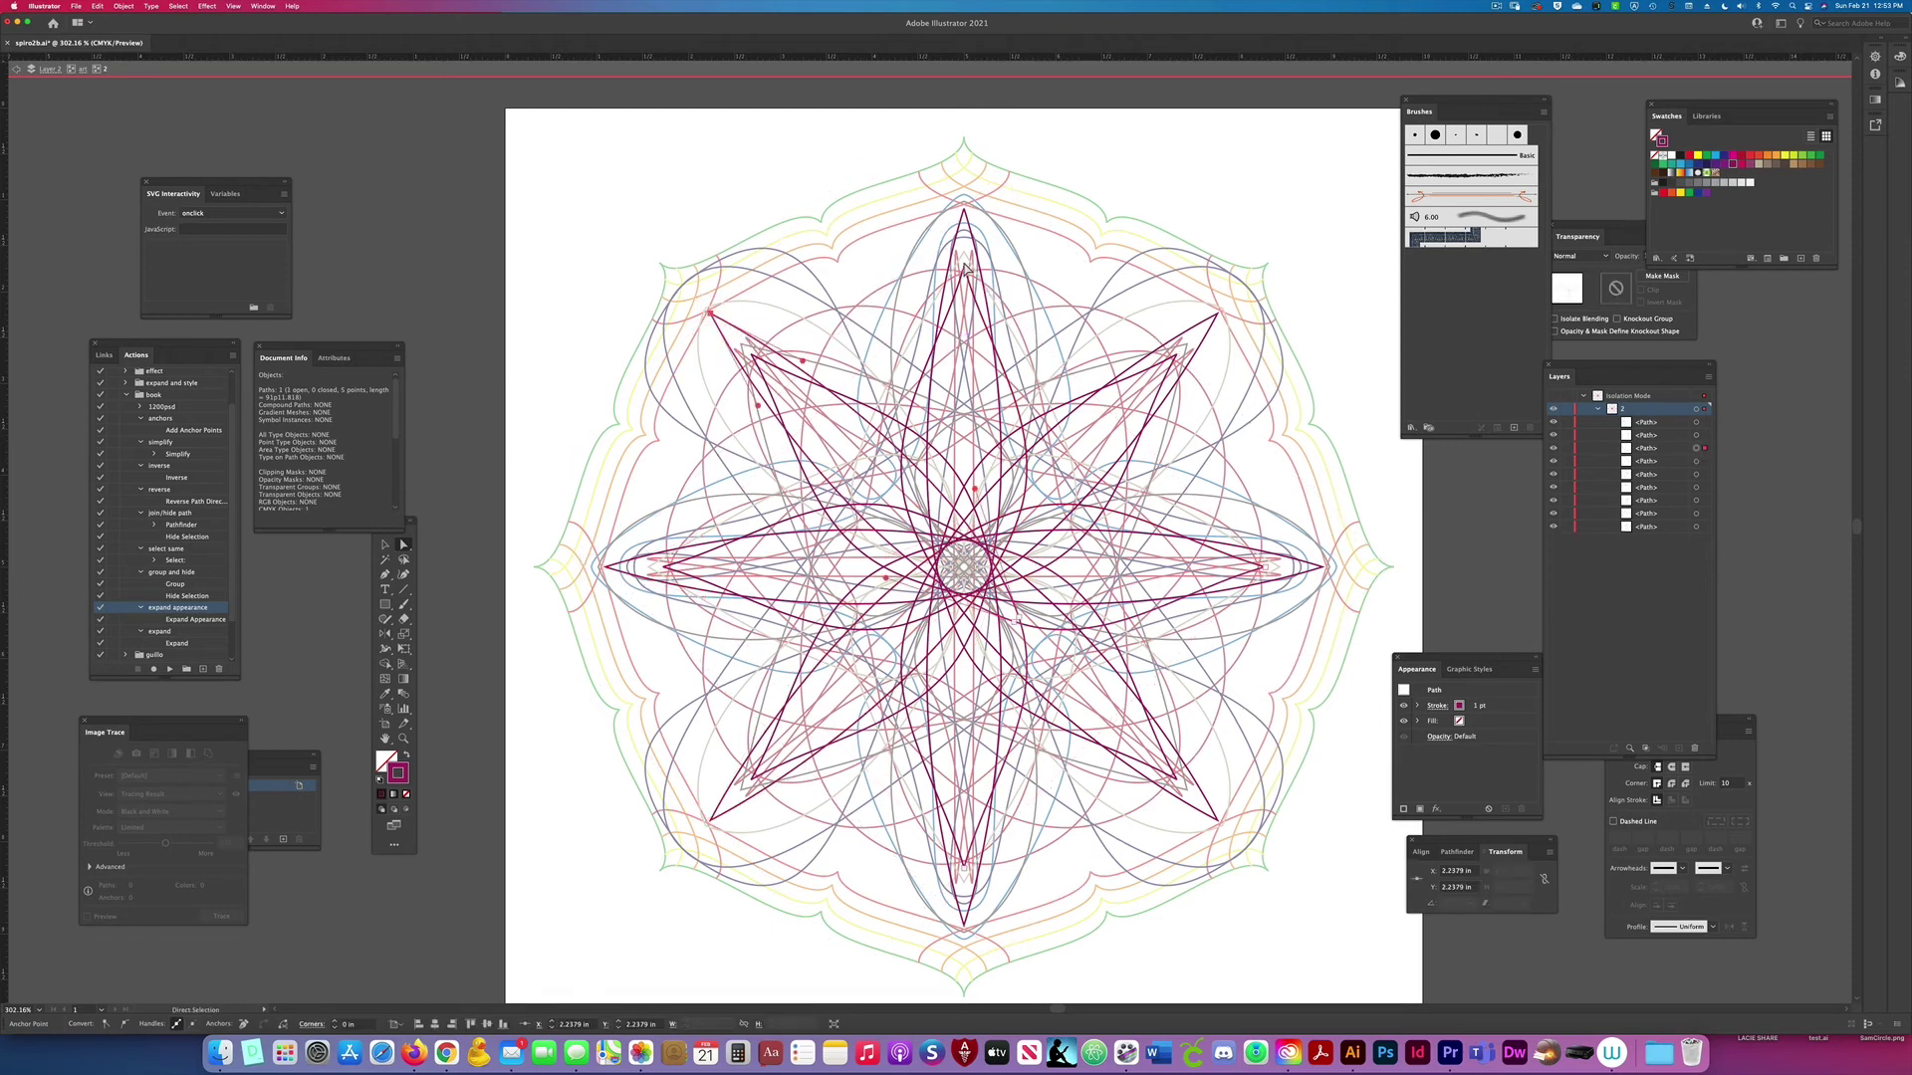
# Step: Join group 2's overlapping end anchors at the upper-right, right and lower-right inner star points
pyautogui.click(1174, 360)
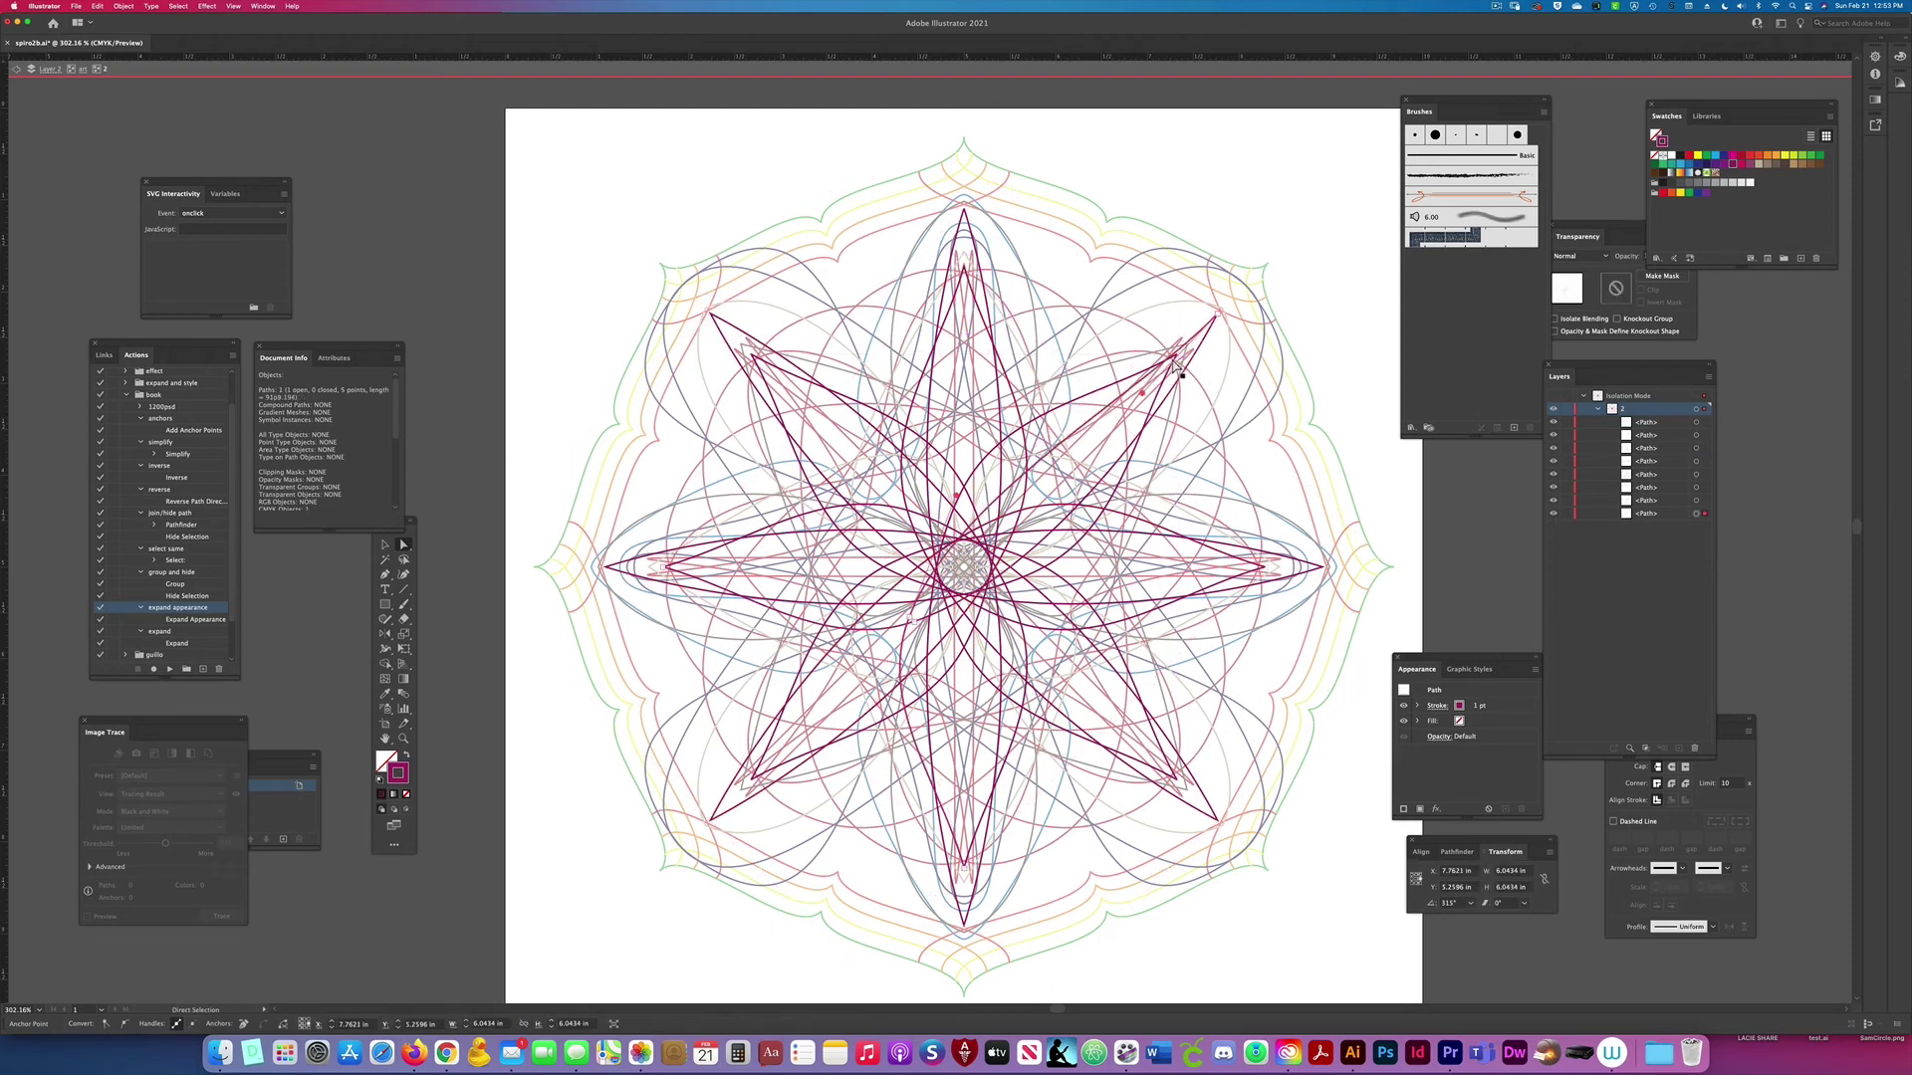
pyautogui.hotkey('ctrl', 'j')
pyautogui.press('q')
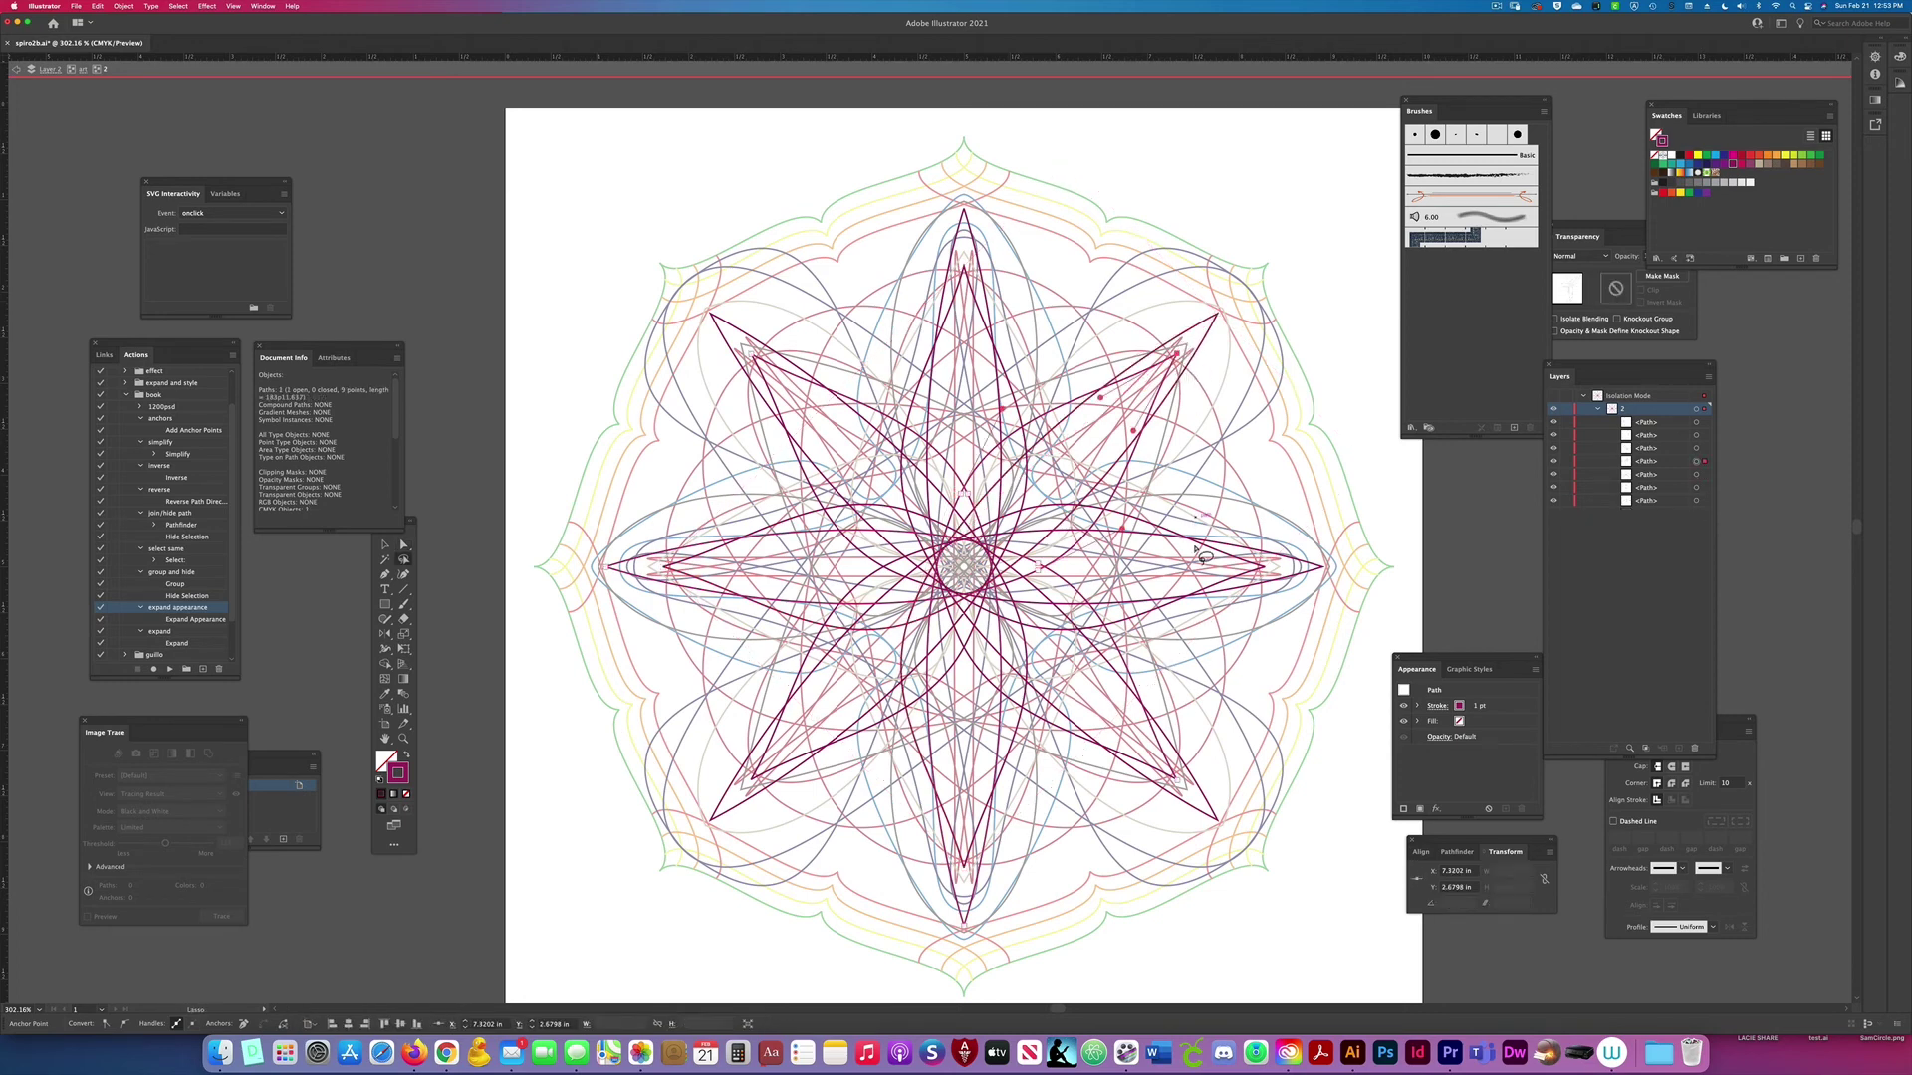
pyautogui.moveTo(1202, 555)
pyautogui.mouseDown()
pyautogui.moveTo(1280, 573)
pyautogui.moveTo(1257, 583)
pyautogui.mouseUp()
pyautogui.hotkey('ctrl', 'j')
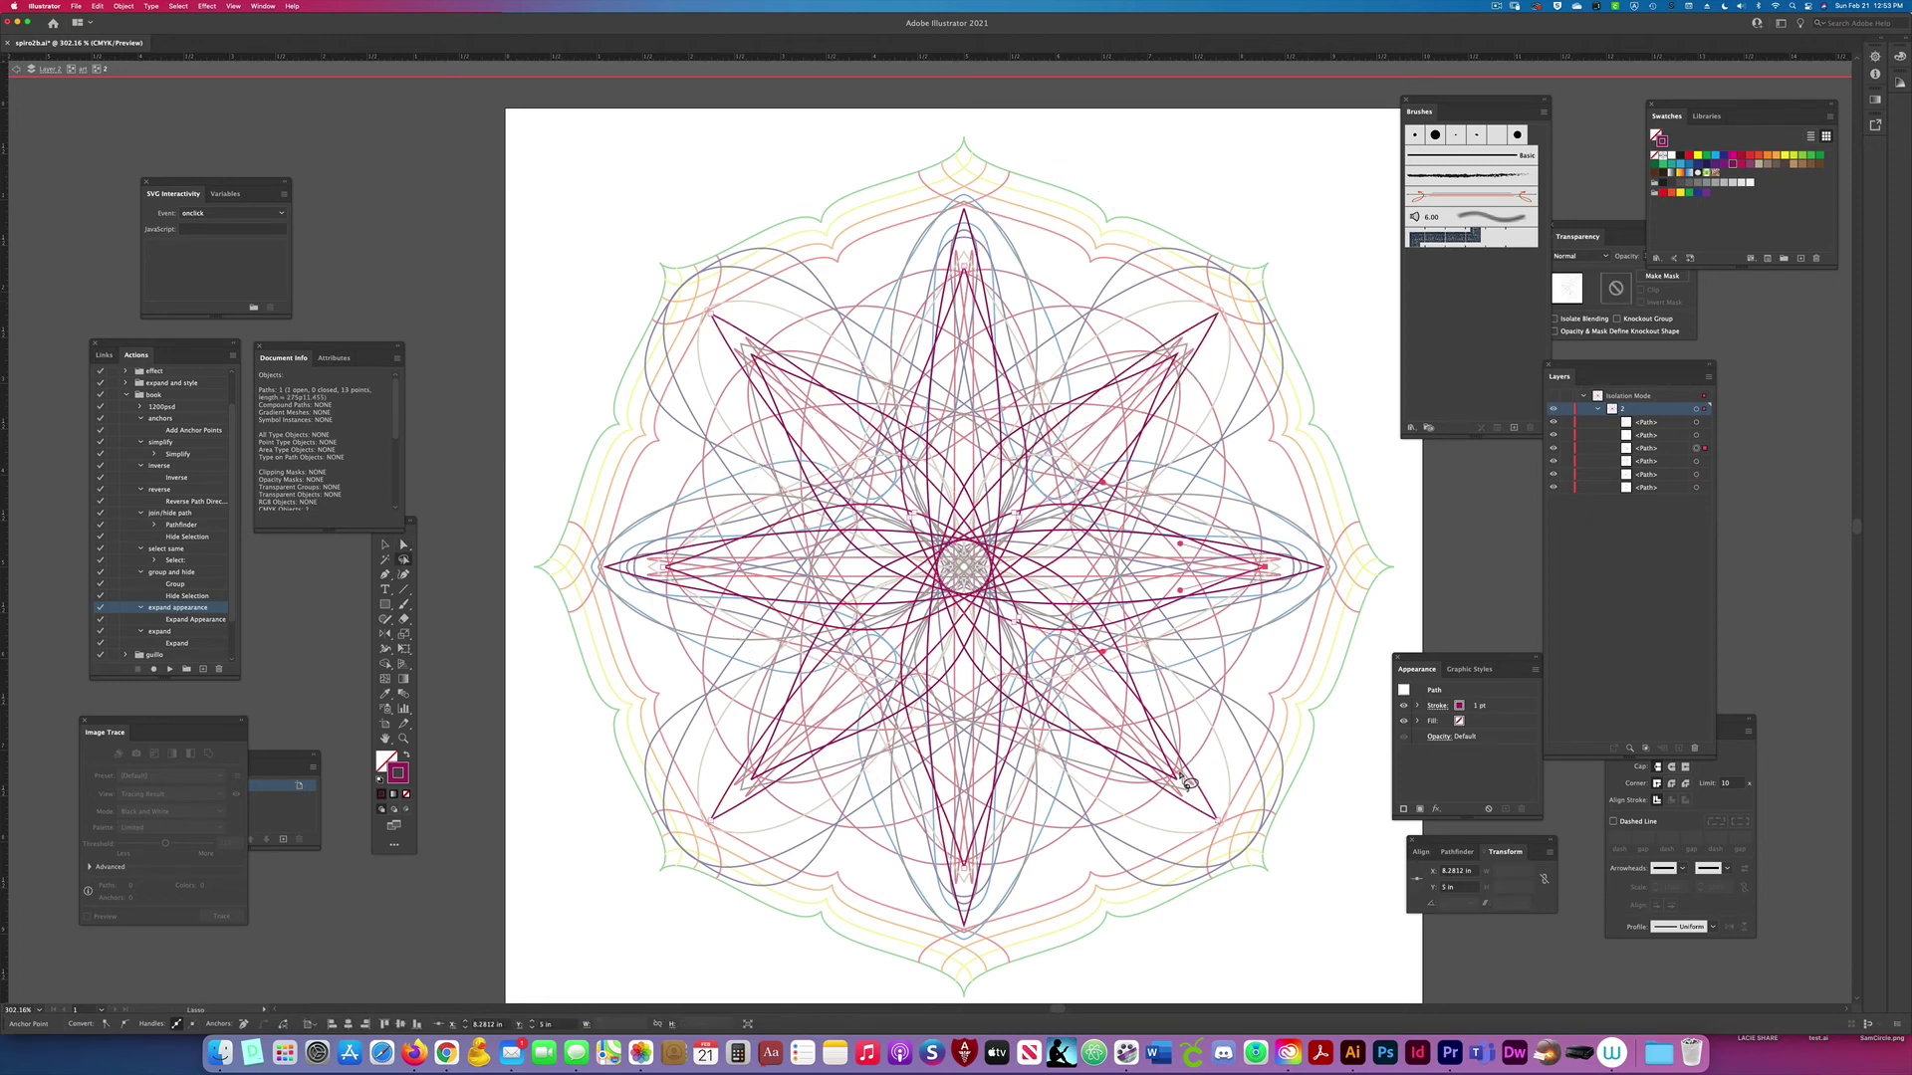
pyautogui.moveTo(1173, 769); pyautogui.dragTo(1195, 798)
pyautogui.hotkey('ctrl', 'j')
# Step: Join group 2's overlapping end anchors at the bottom, lower-left and left inner star points
pyautogui.moveTo(958, 848); pyautogui.dragTo(982, 890)
pyautogui.hotkey('ctrl', 'j')
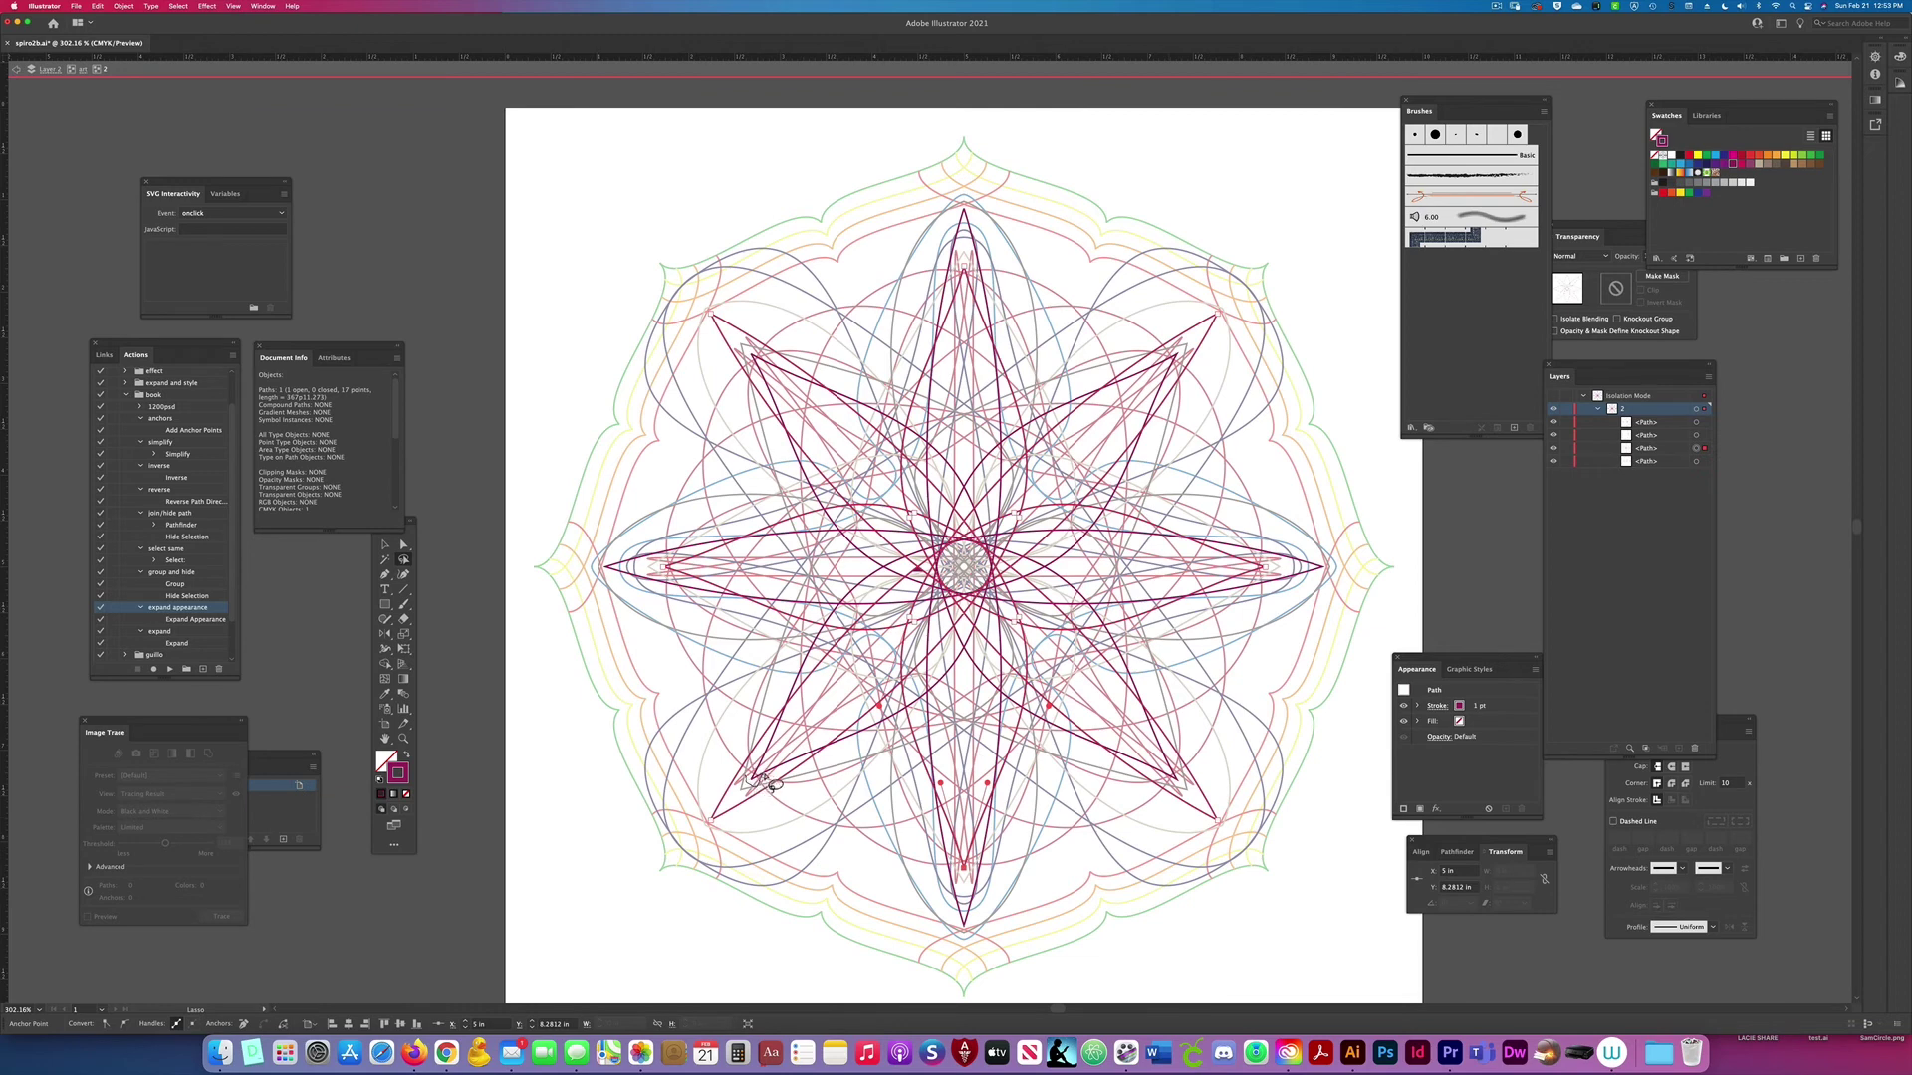
pyautogui.moveTo(767, 781); pyautogui.dragTo(770, 790)
pyautogui.hotkey('ctrl', 'j')
pyautogui.moveTo(675, 583); pyautogui.dragTo(659, 560)
pyautogui.hotkey('ctrl', 'j')
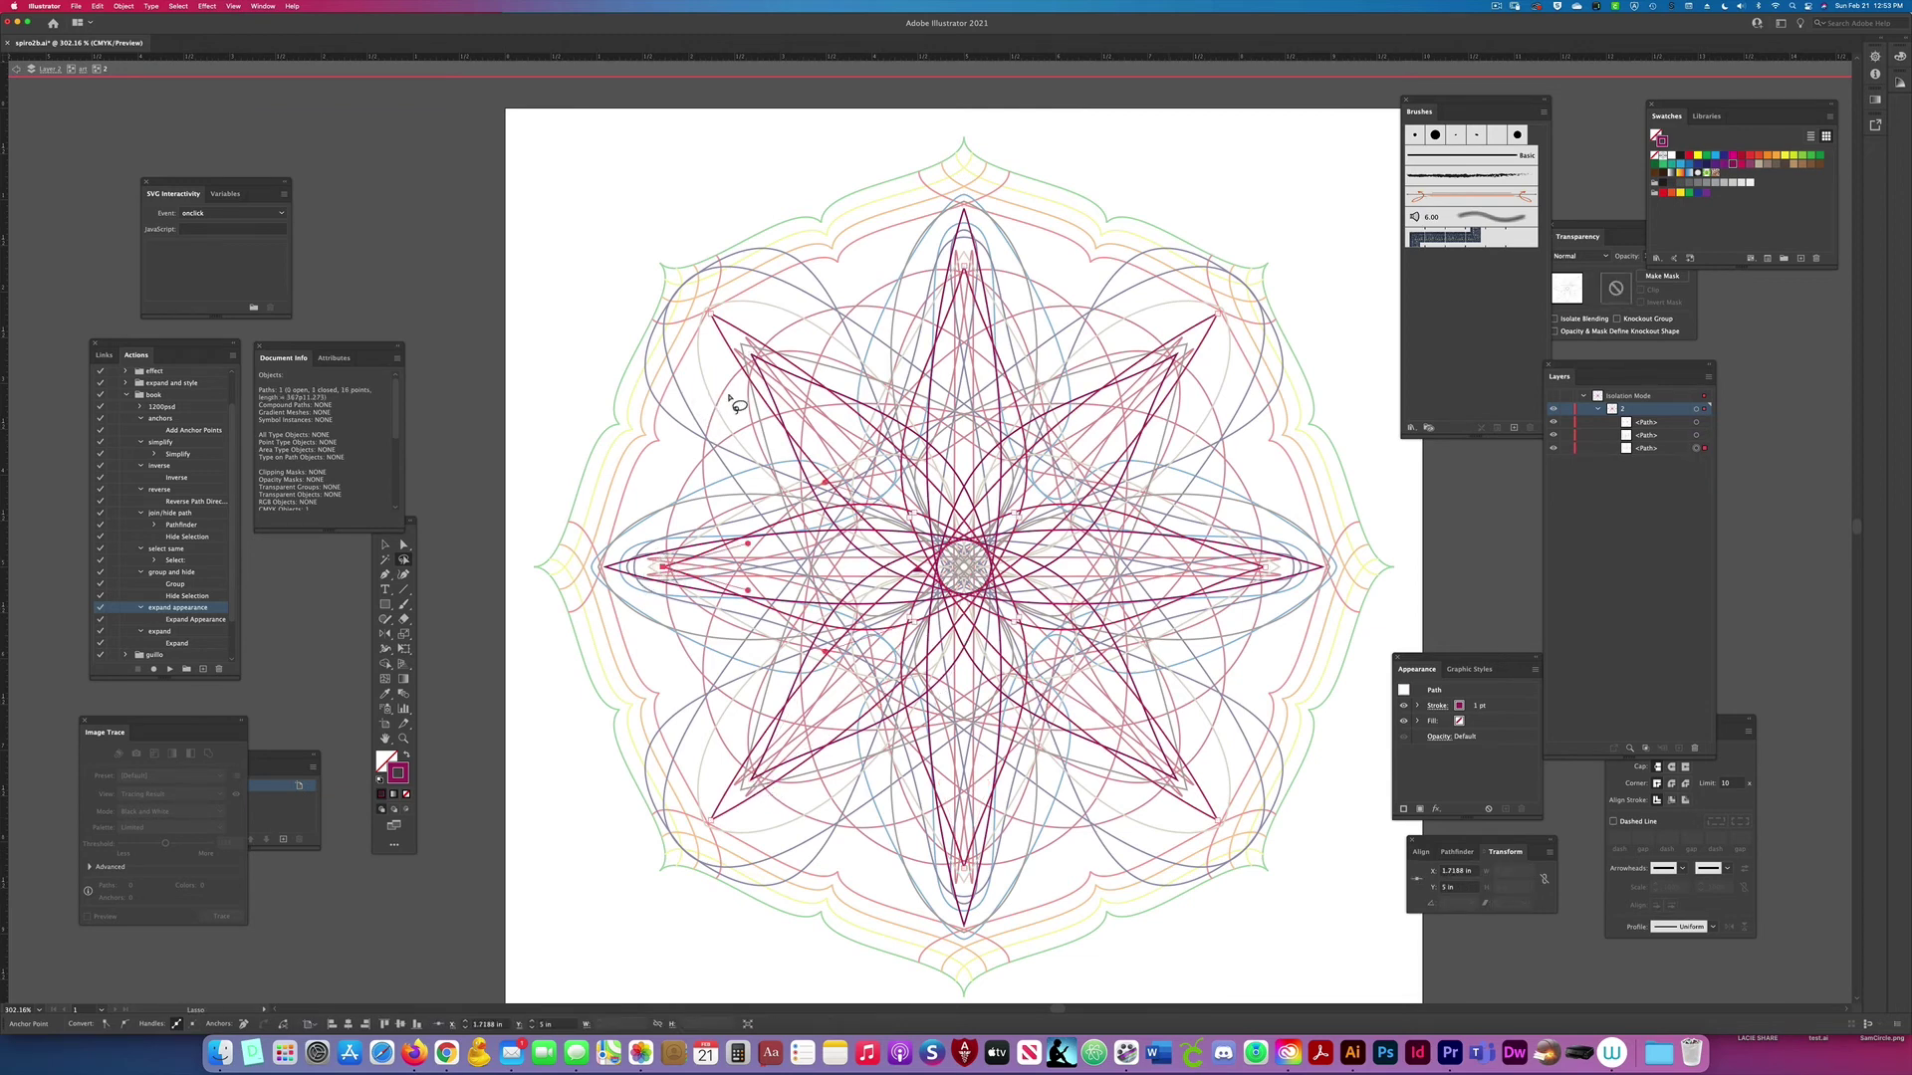
# Step: Check group 2's three paths one at a time for unjoined ends, hiding the third path to isolate the others
pyautogui.click(1701, 438)
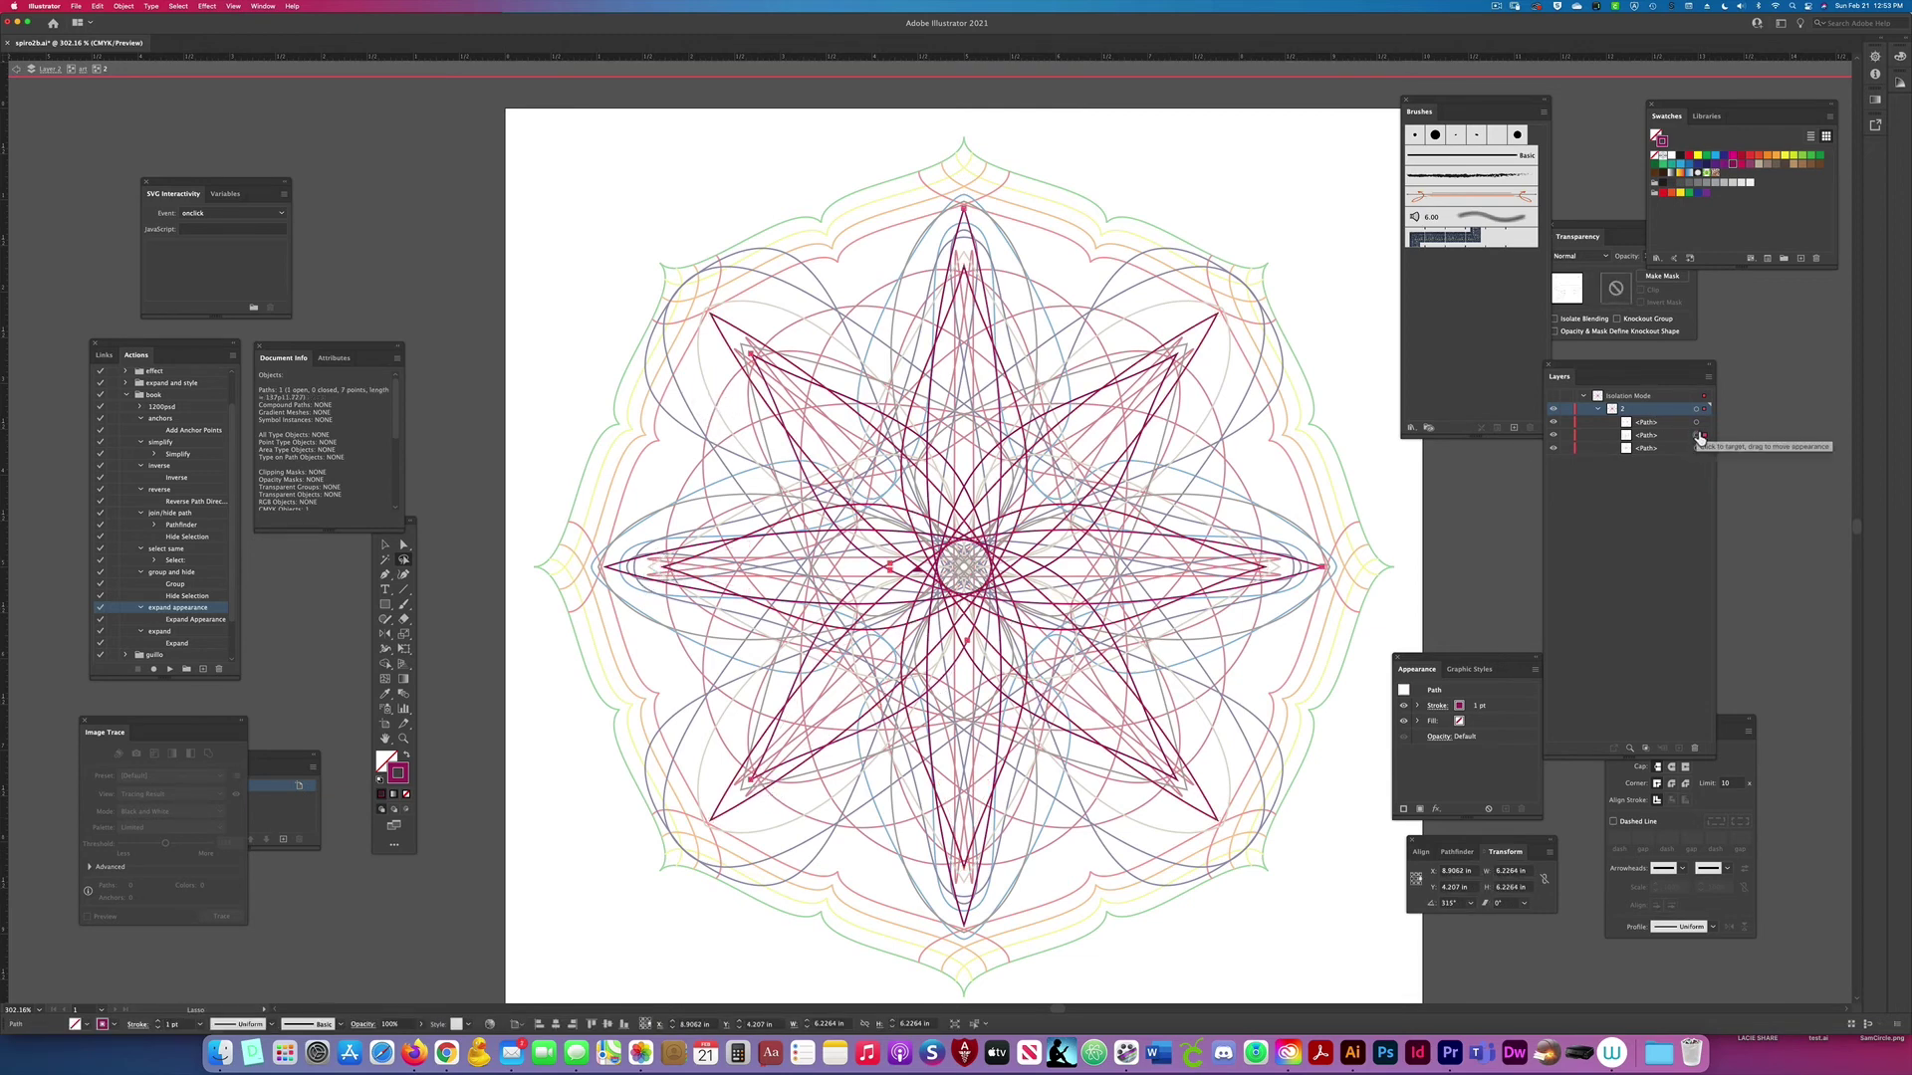
pyautogui.click(1705, 424)
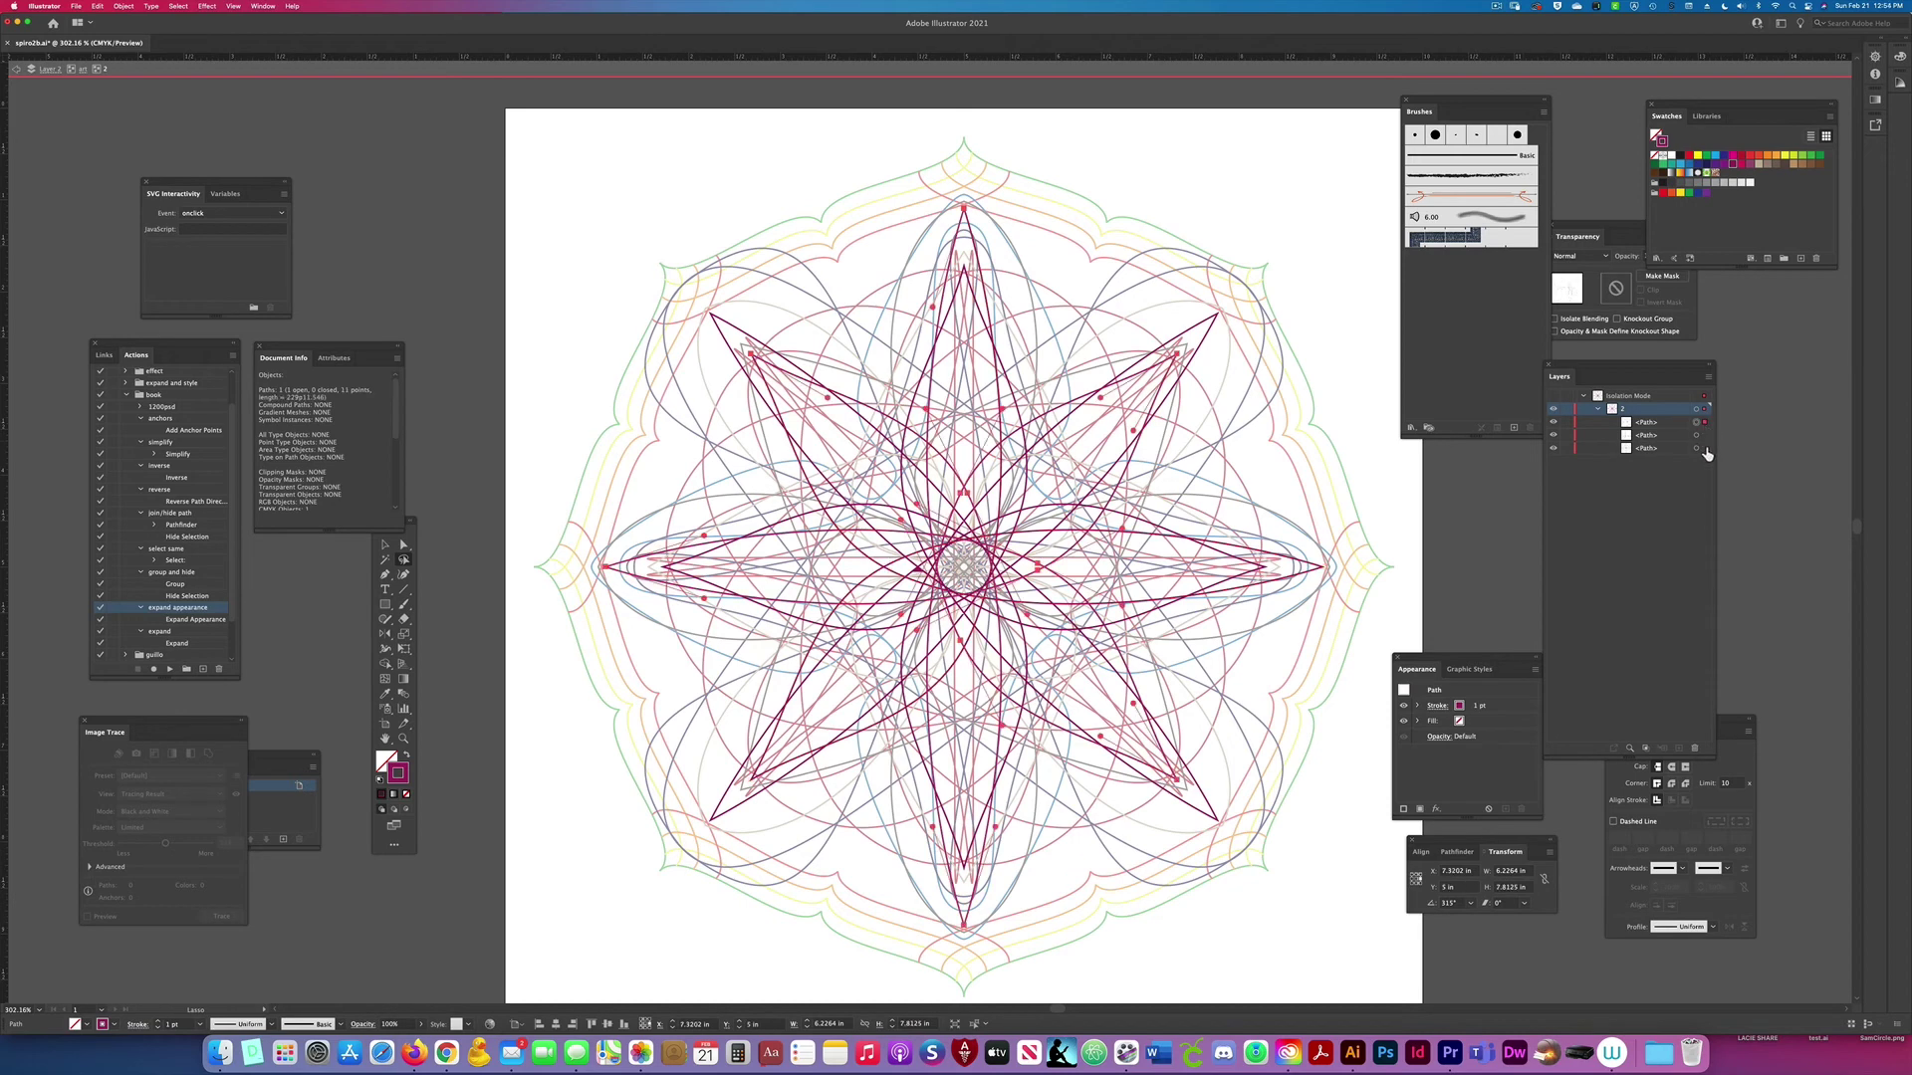
pyautogui.click(1701, 449)
pyautogui.click(1554, 449)
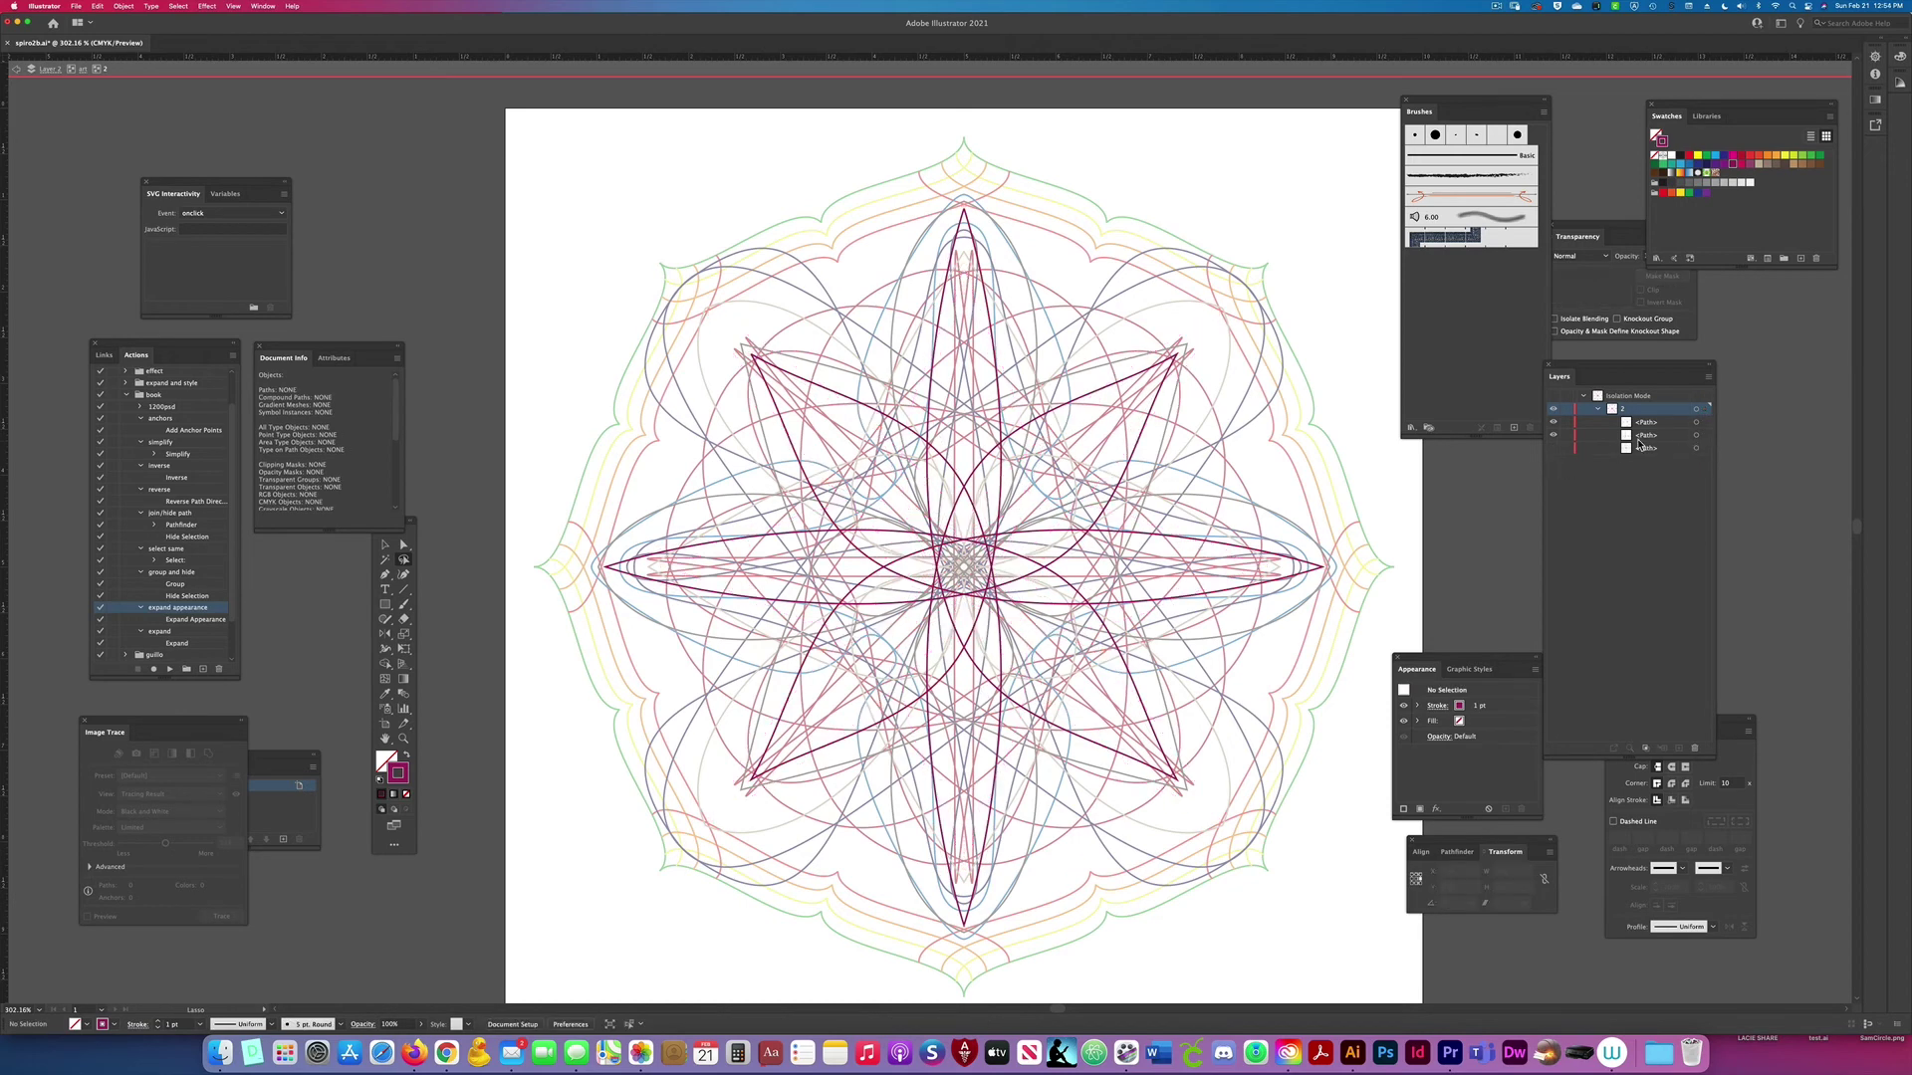
pyautogui.click(1696, 423)
pyautogui.moveTo(782, 766); pyautogui.dragTo(735, 793)
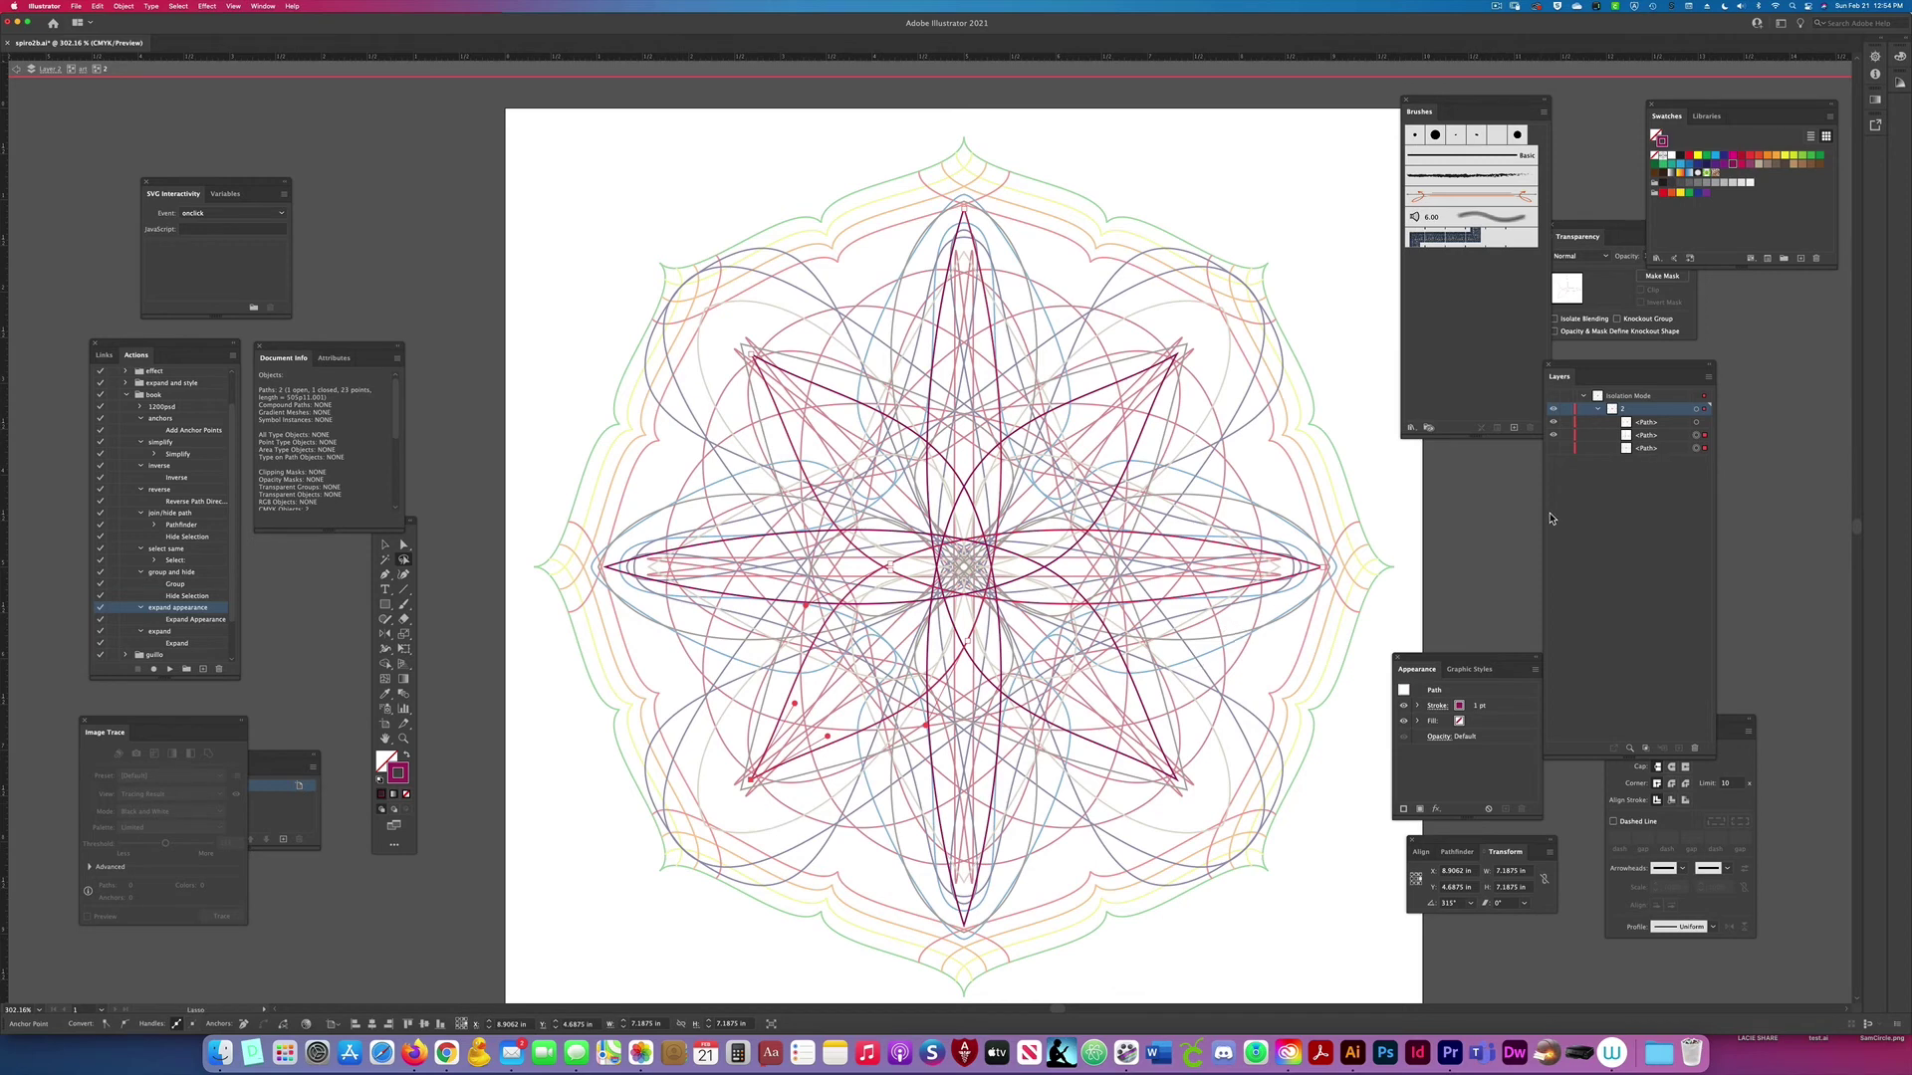
pyautogui.click(1704, 423)
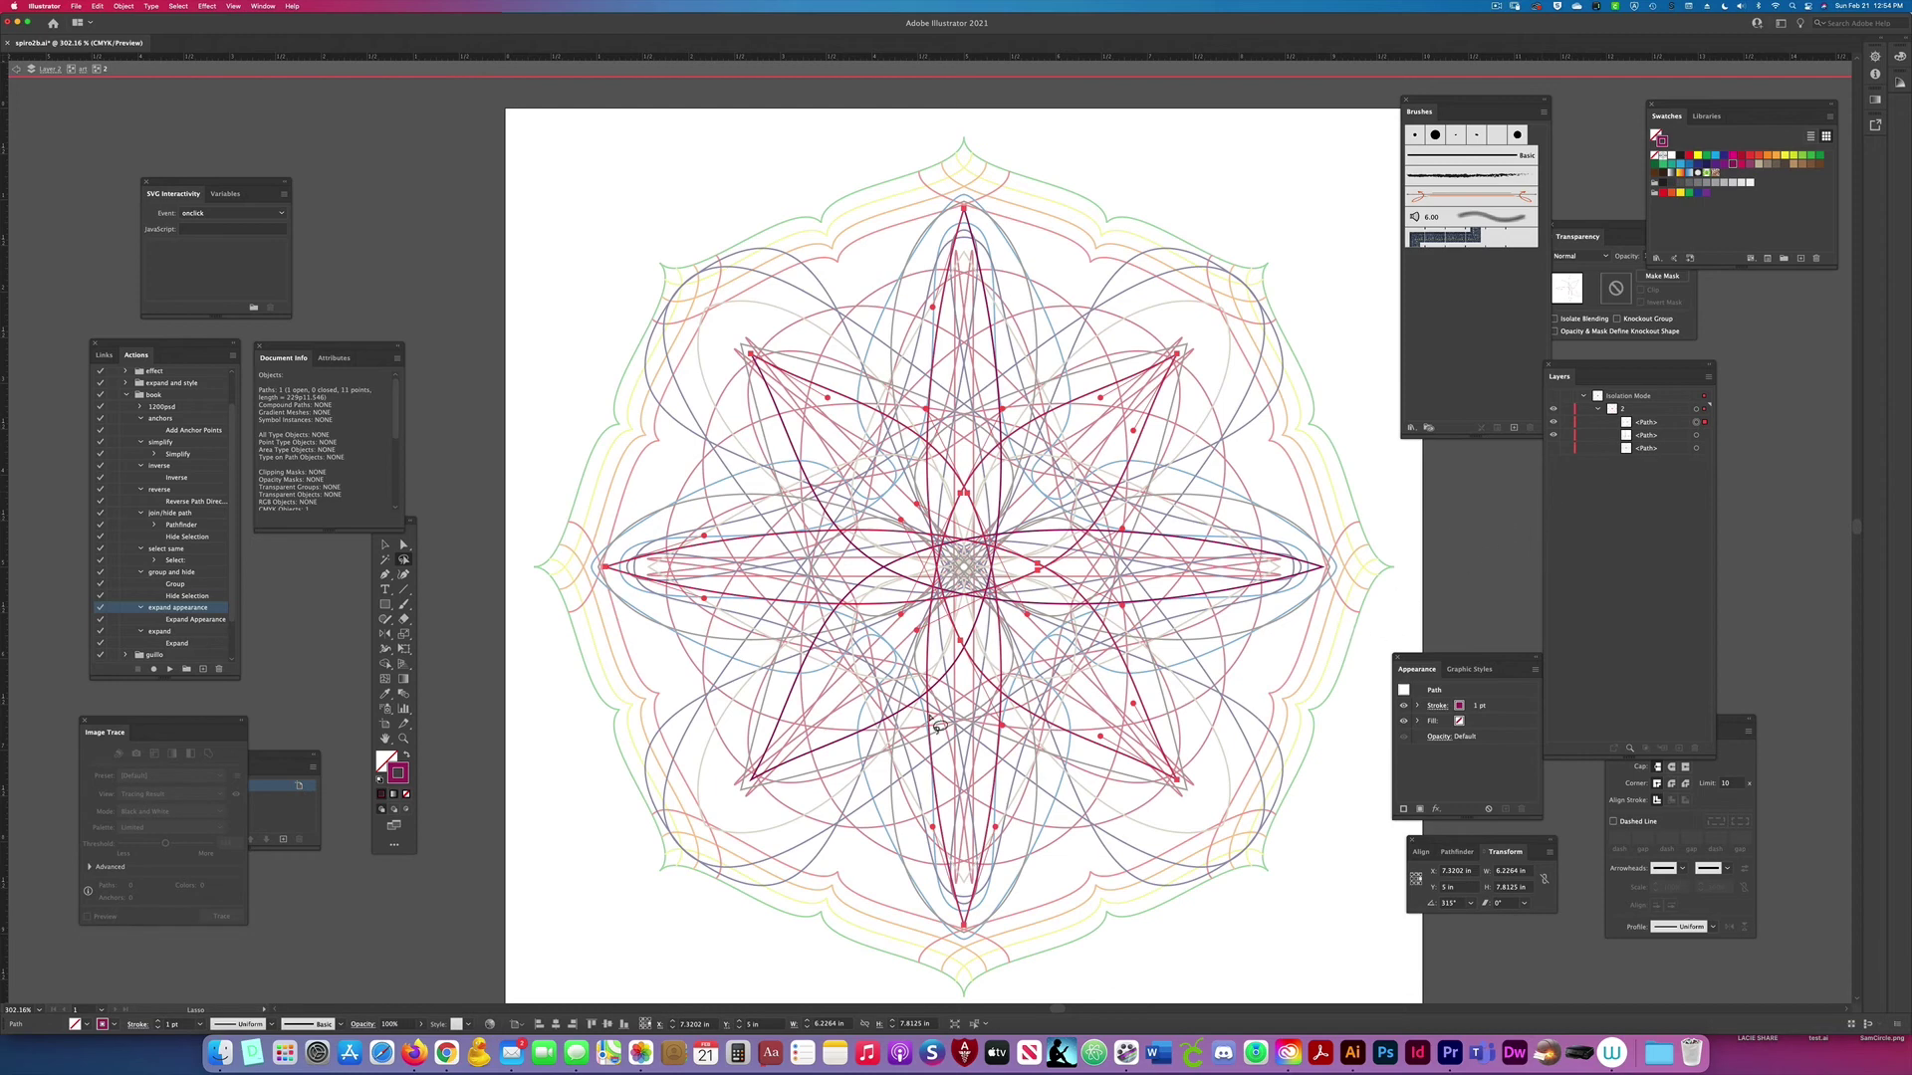
# Step: Join group 2's remaining end anchors at the lower-left, top and upper-left inner star points
pyautogui.moveTo(772, 756); pyautogui.dragTo(734, 783)
pyautogui.moveTo(961, 249)
pyautogui.mouseDown()
pyautogui.moveTo(986, 224)
pyautogui.moveTo(941, 239)
pyautogui.mouseUp()
pyautogui.scroll(1, 914, 289)
pyautogui.moveTo(742, 356)
pyautogui.mouseDown()
pyautogui.moveTo(697, 364)
pyautogui.moveTo(771, 403)
pyautogui.mouseUp()
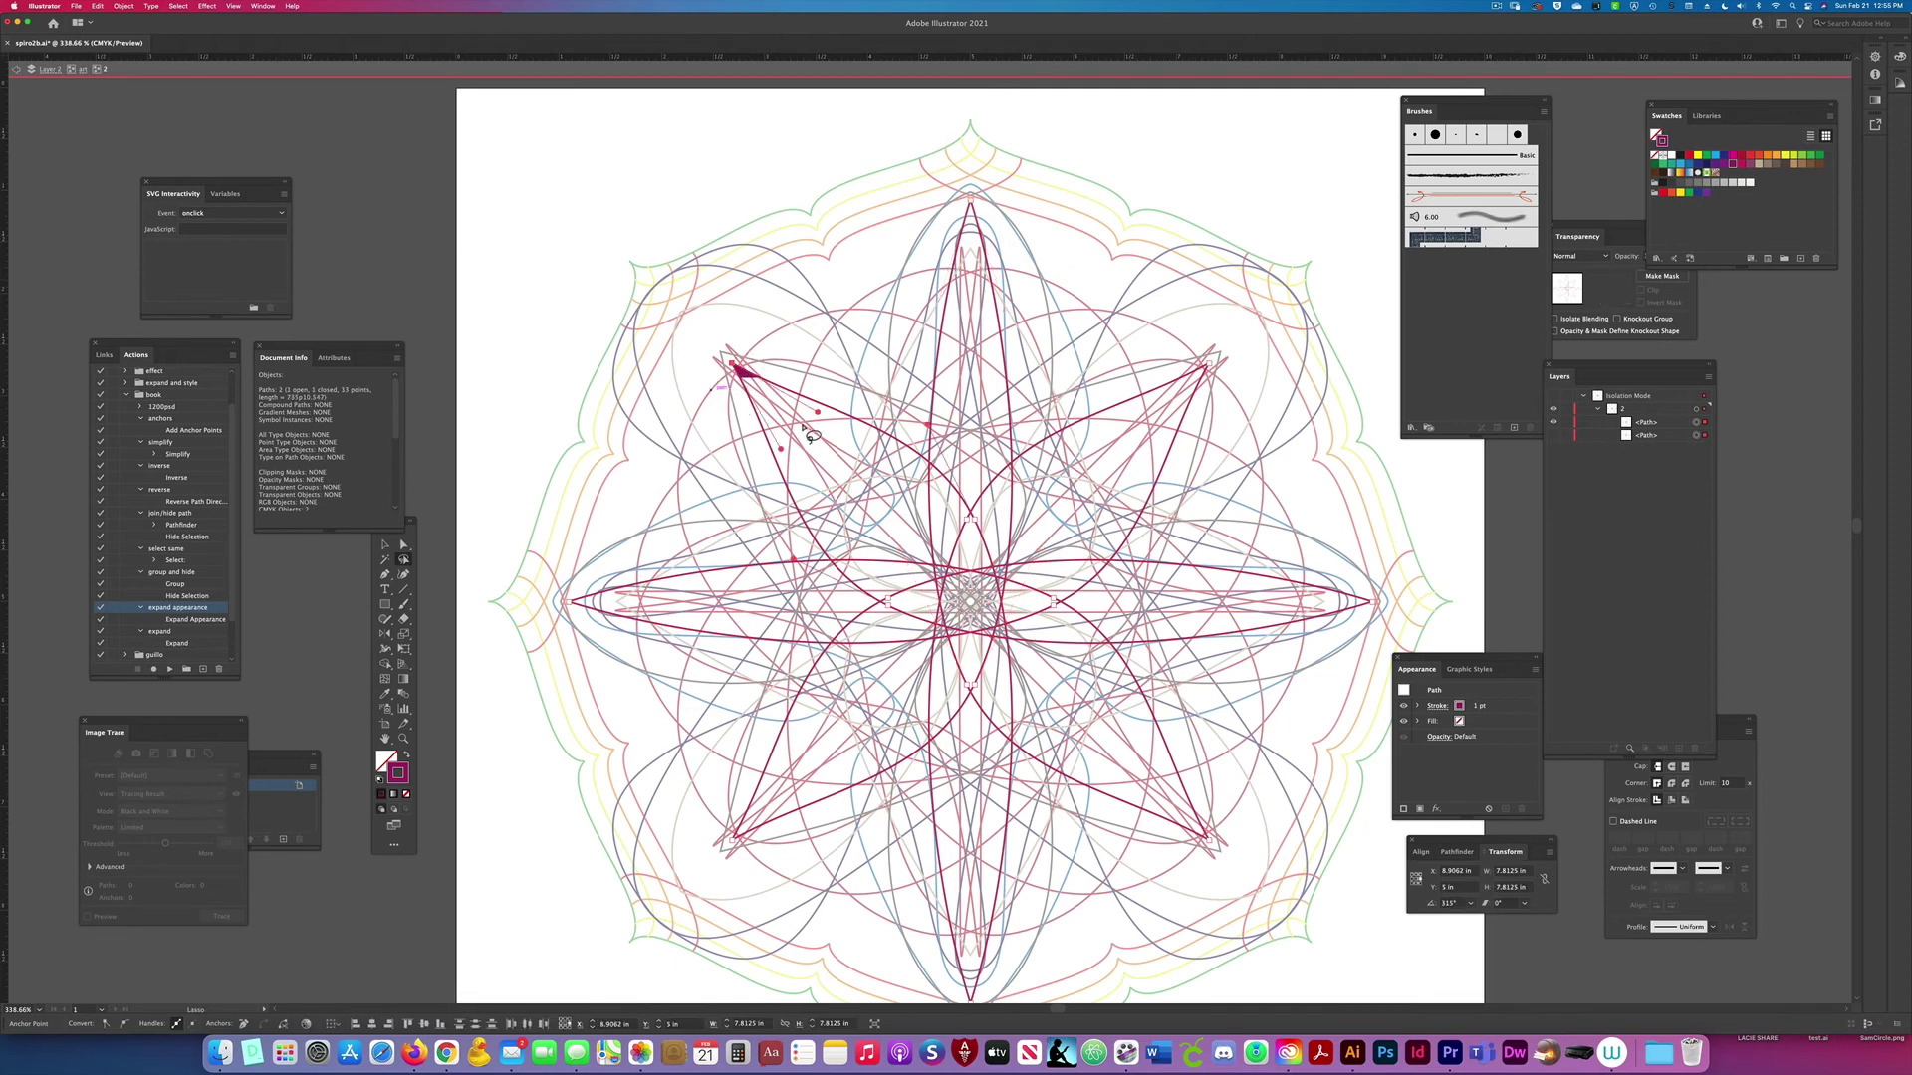
# Step: Switch the document to CPU preview and regroup the two loose light brown paths in art as group 1
pyautogui.click(233, 6)
pyautogui.click(253, 30)
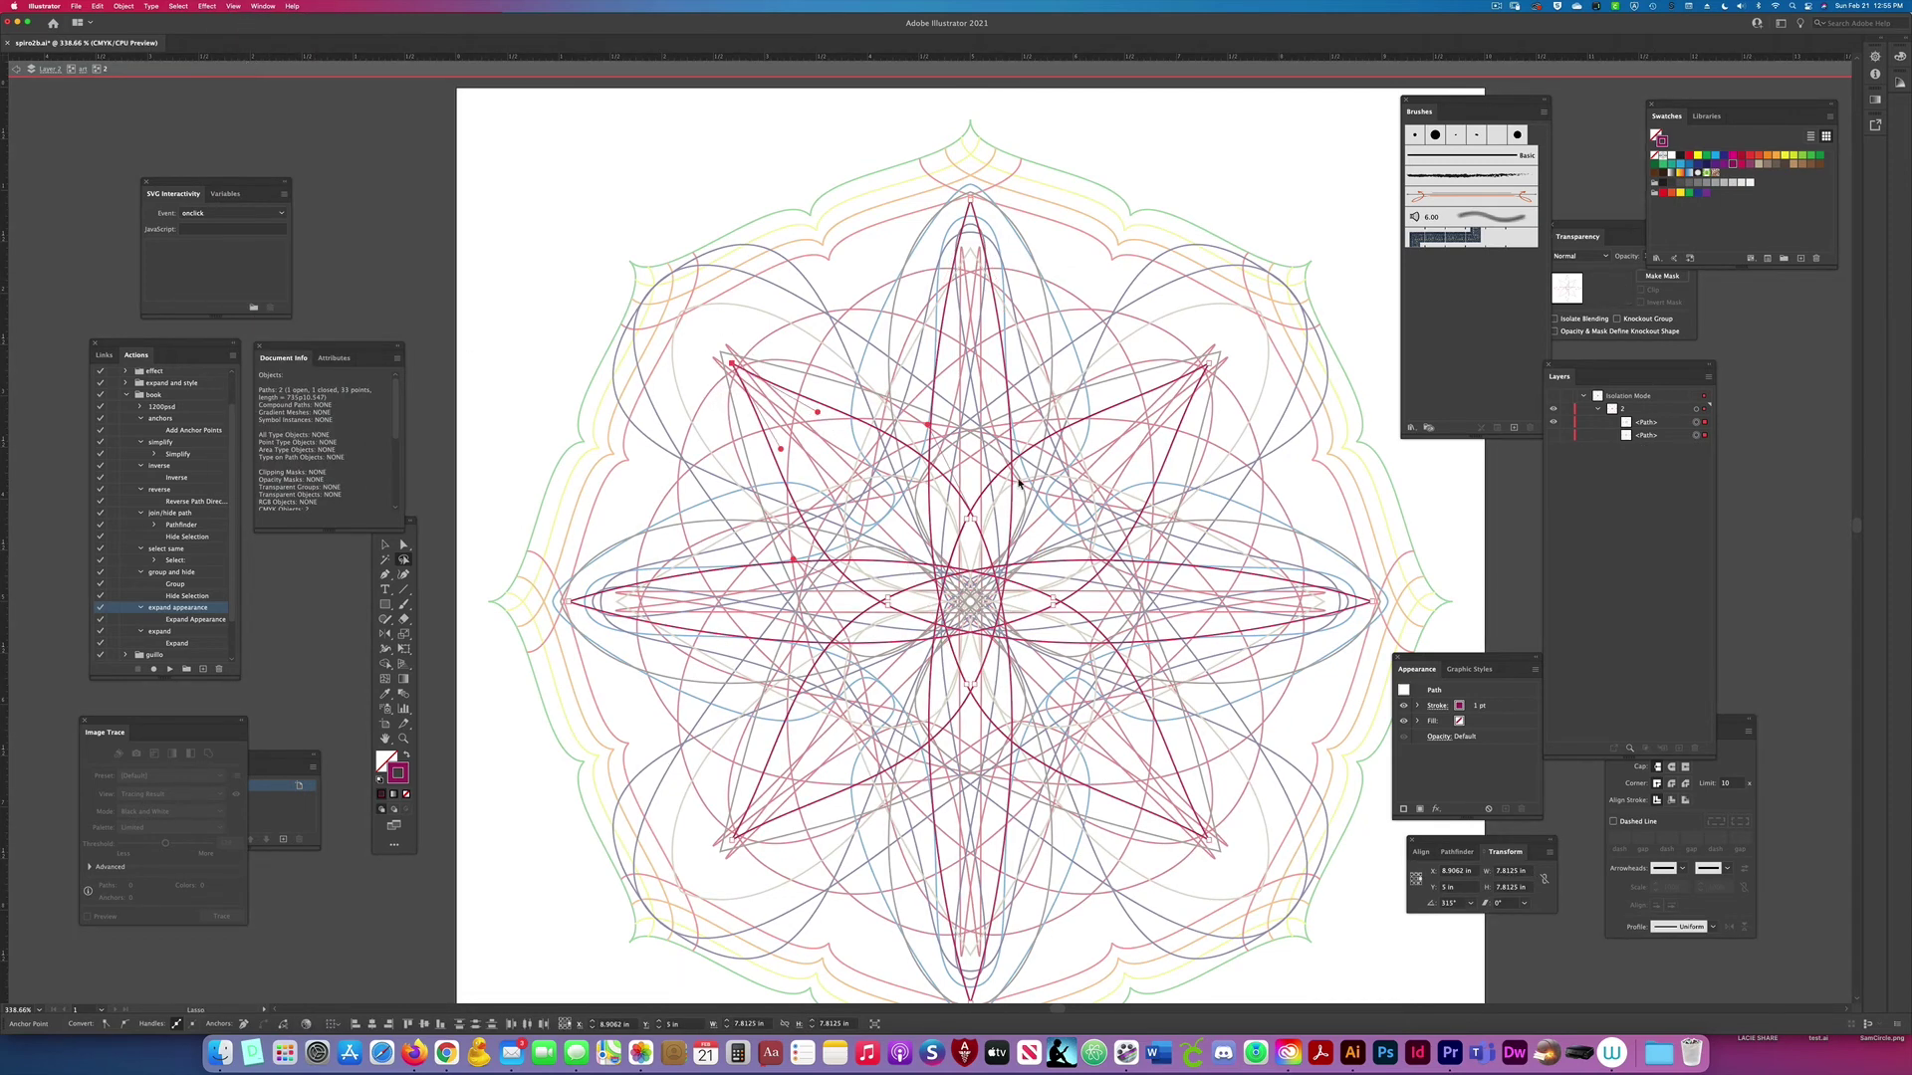
pyautogui.click(84, 67)
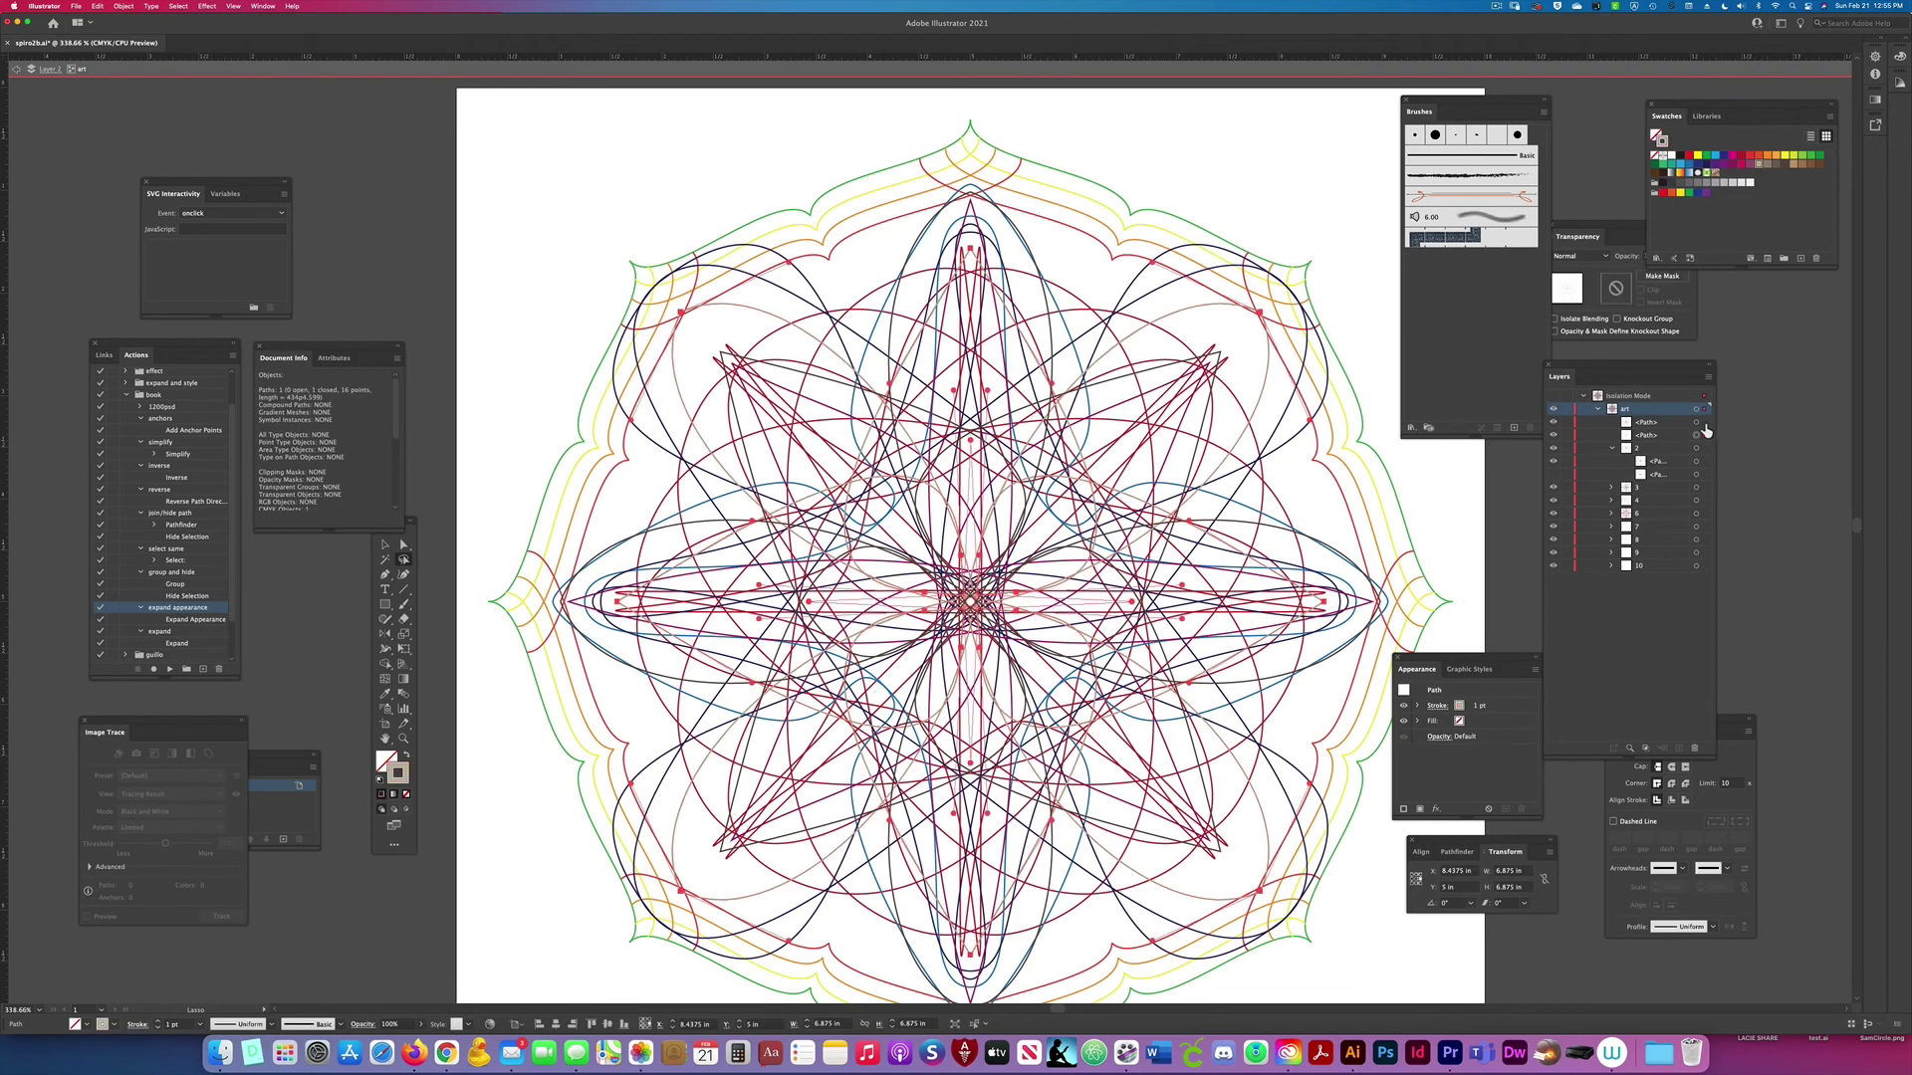
pyautogui.press('super+g')
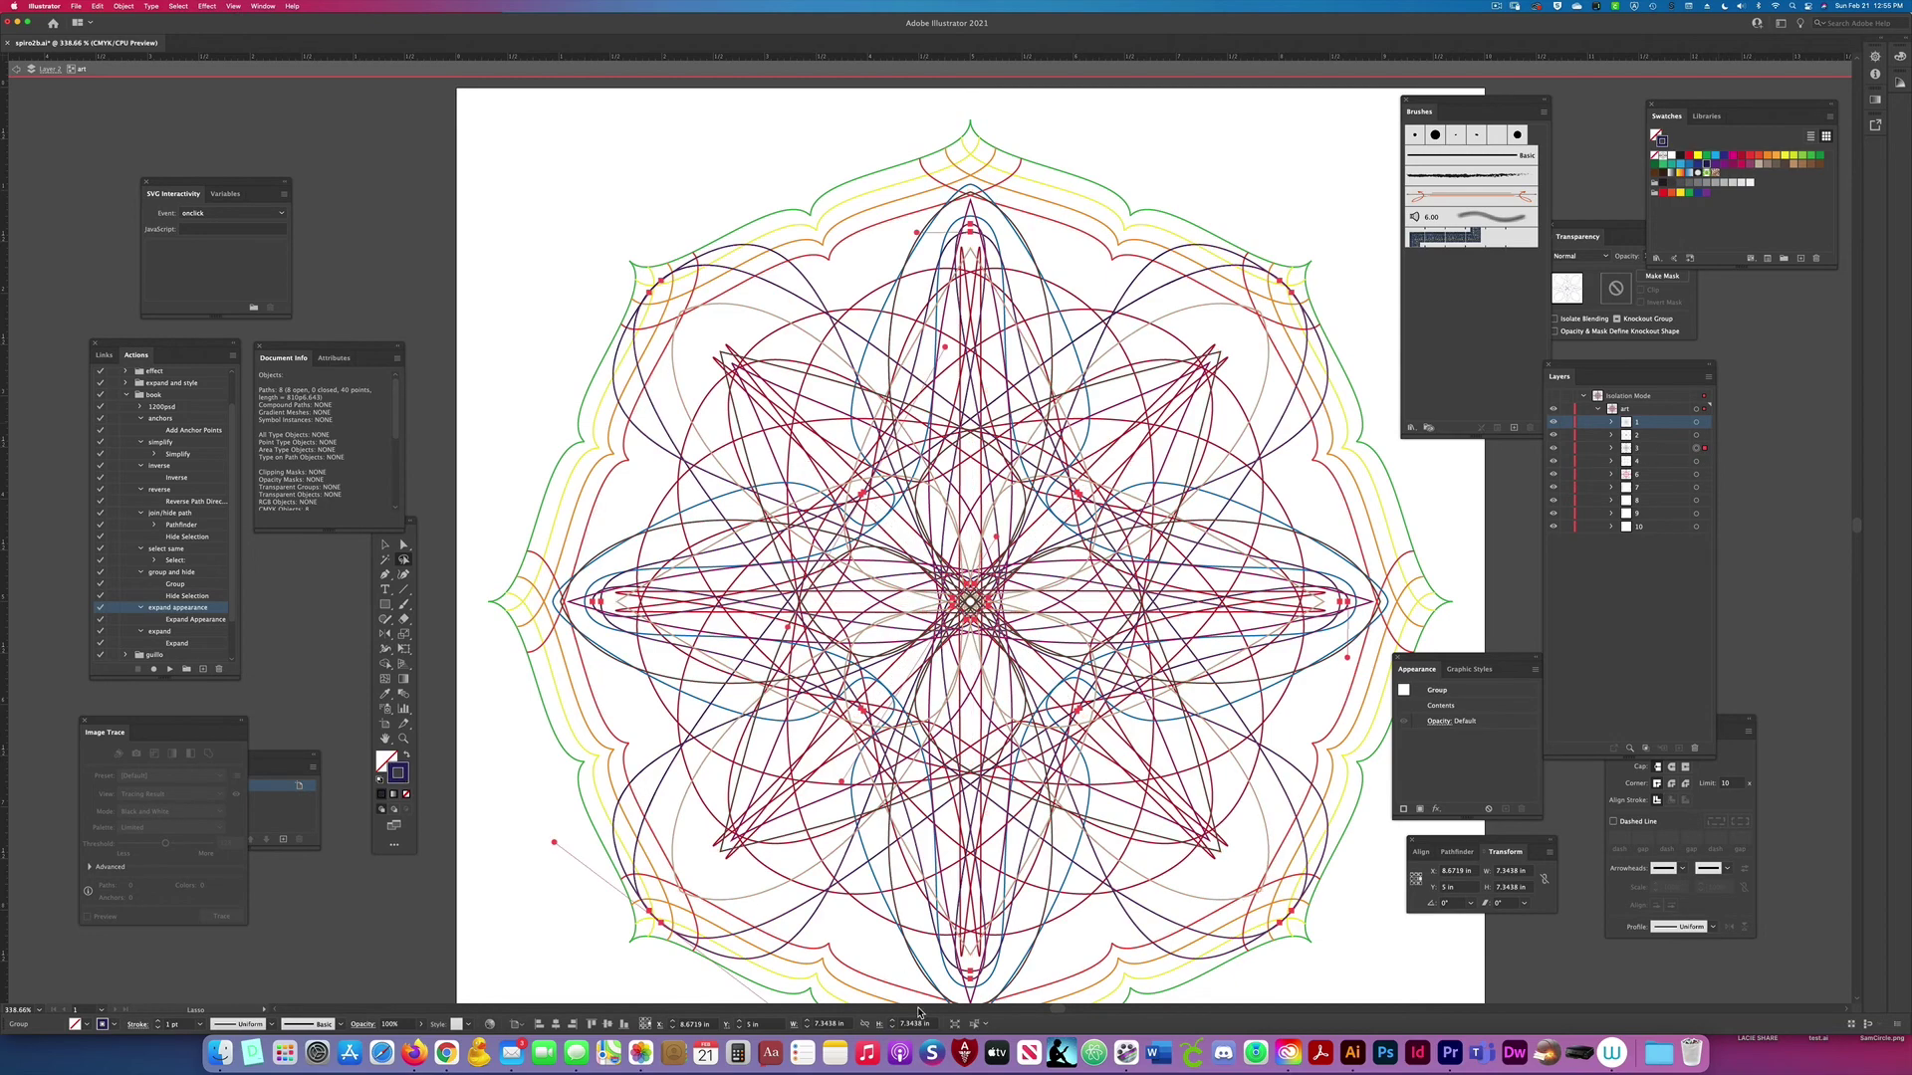
# Step: Isolate group 3 and join the overlapping end anchors at its top and right petal tips
pyautogui.doubleClick(1292, 637)
pyautogui.moveTo(981, 371); pyautogui.dragTo(994, 616)
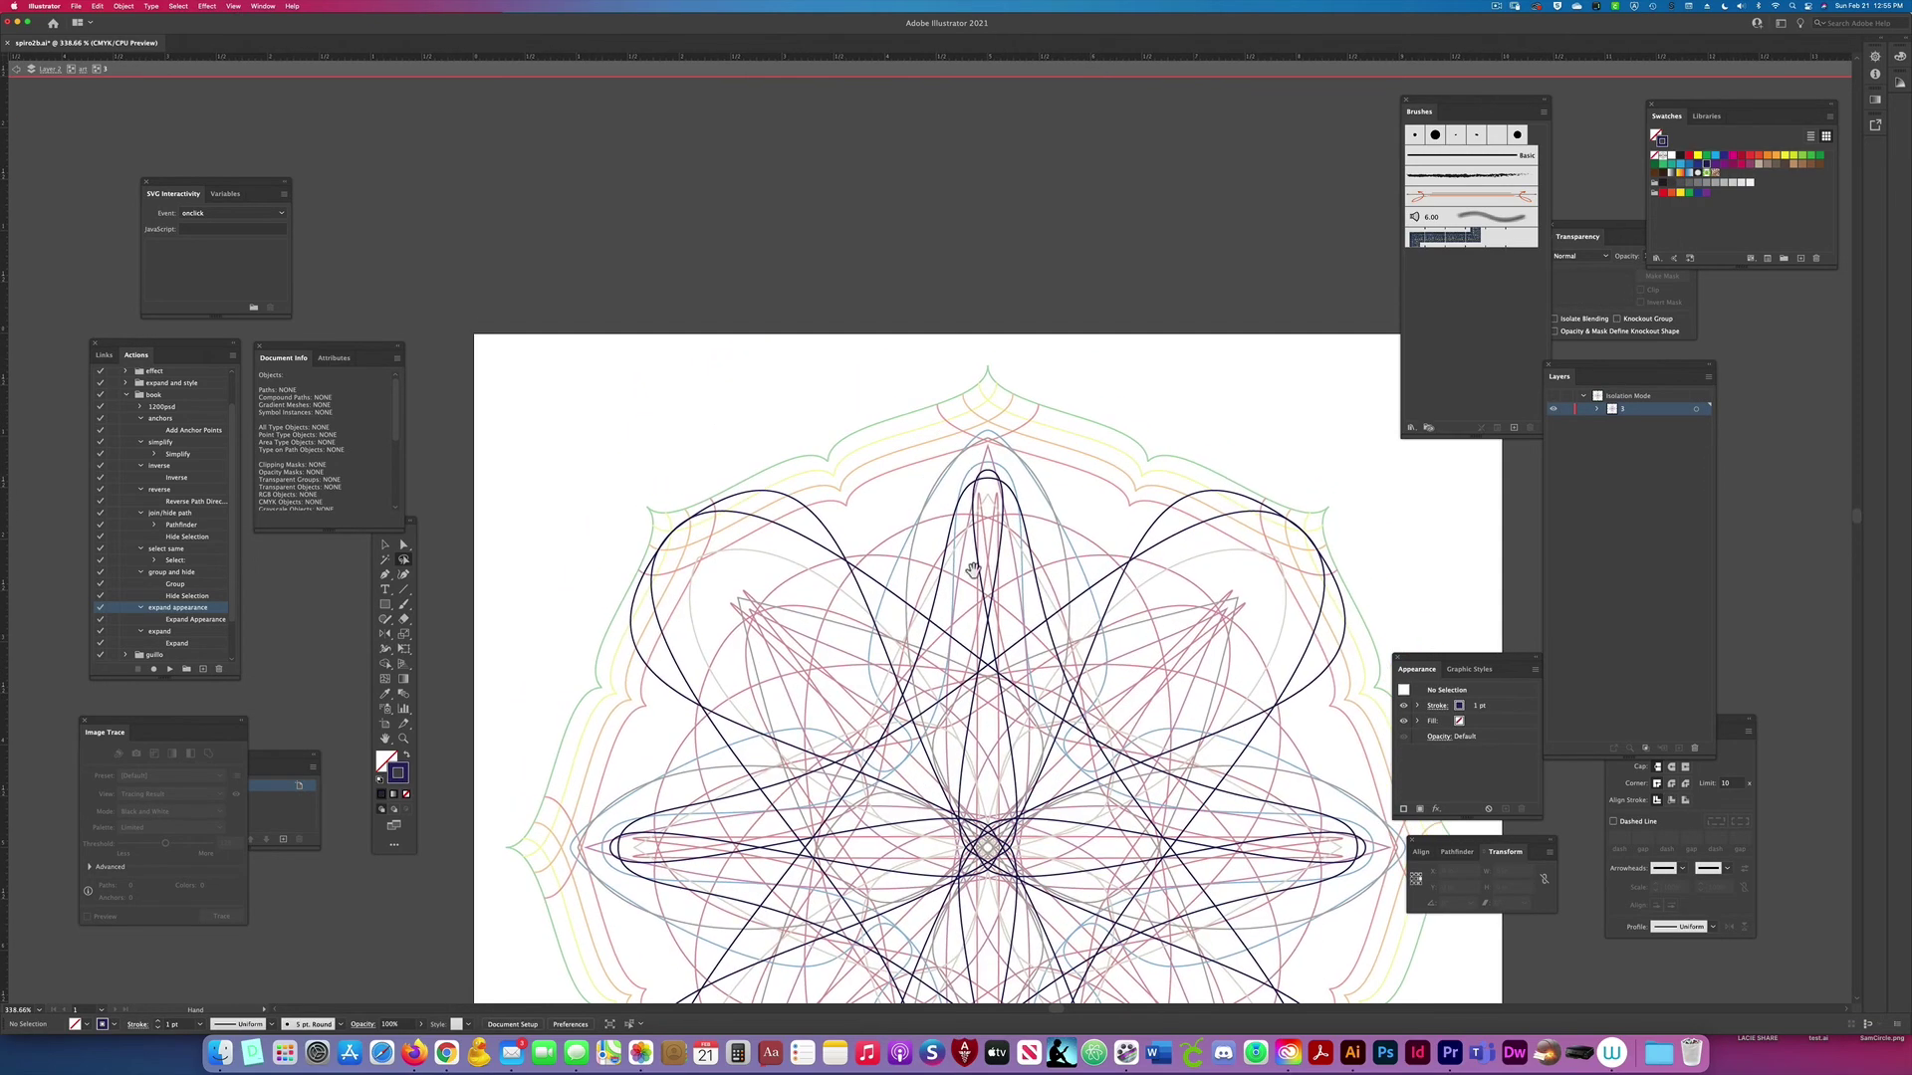
pyautogui.scroll(5, 985, 529)
pyautogui.scroll(-3, 981, 529)
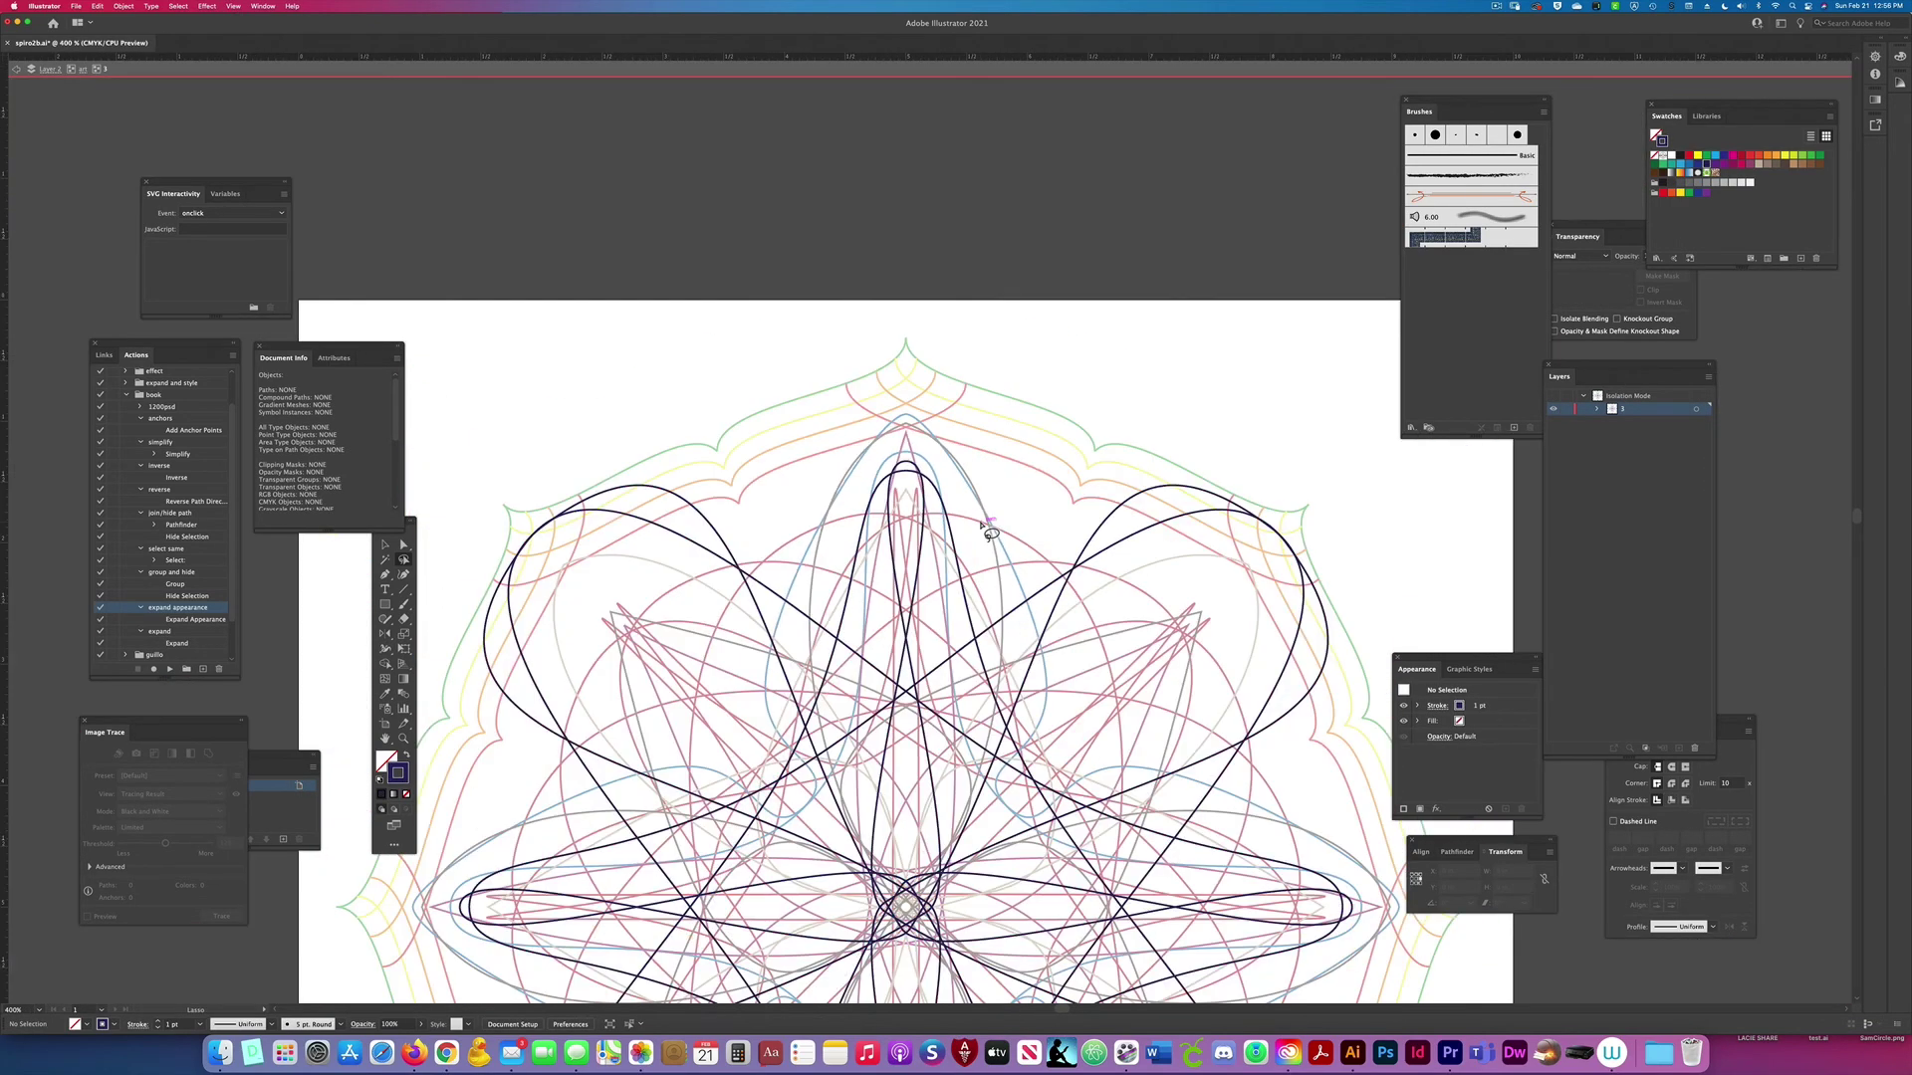
pyautogui.press('super+a')
pyautogui.moveTo(914, 479)
pyautogui.mouseDown()
pyautogui.moveTo(943, 504)
pyautogui.moveTo(897, 458)
pyautogui.mouseUp()
pyautogui.moveTo(1113, 810)
pyautogui.mouseDown()
pyautogui.moveTo(1083, 647)
pyautogui.moveTo(1013, 550)
pyautogui.mouseUp()
pyautogui.moveTo(1248, 665)
pyautogui.mouseDown()
pyautogui.moveTo(1227, 642)
pyautogui.moveTo(1250, 662)
pyautogui.mouseUp()
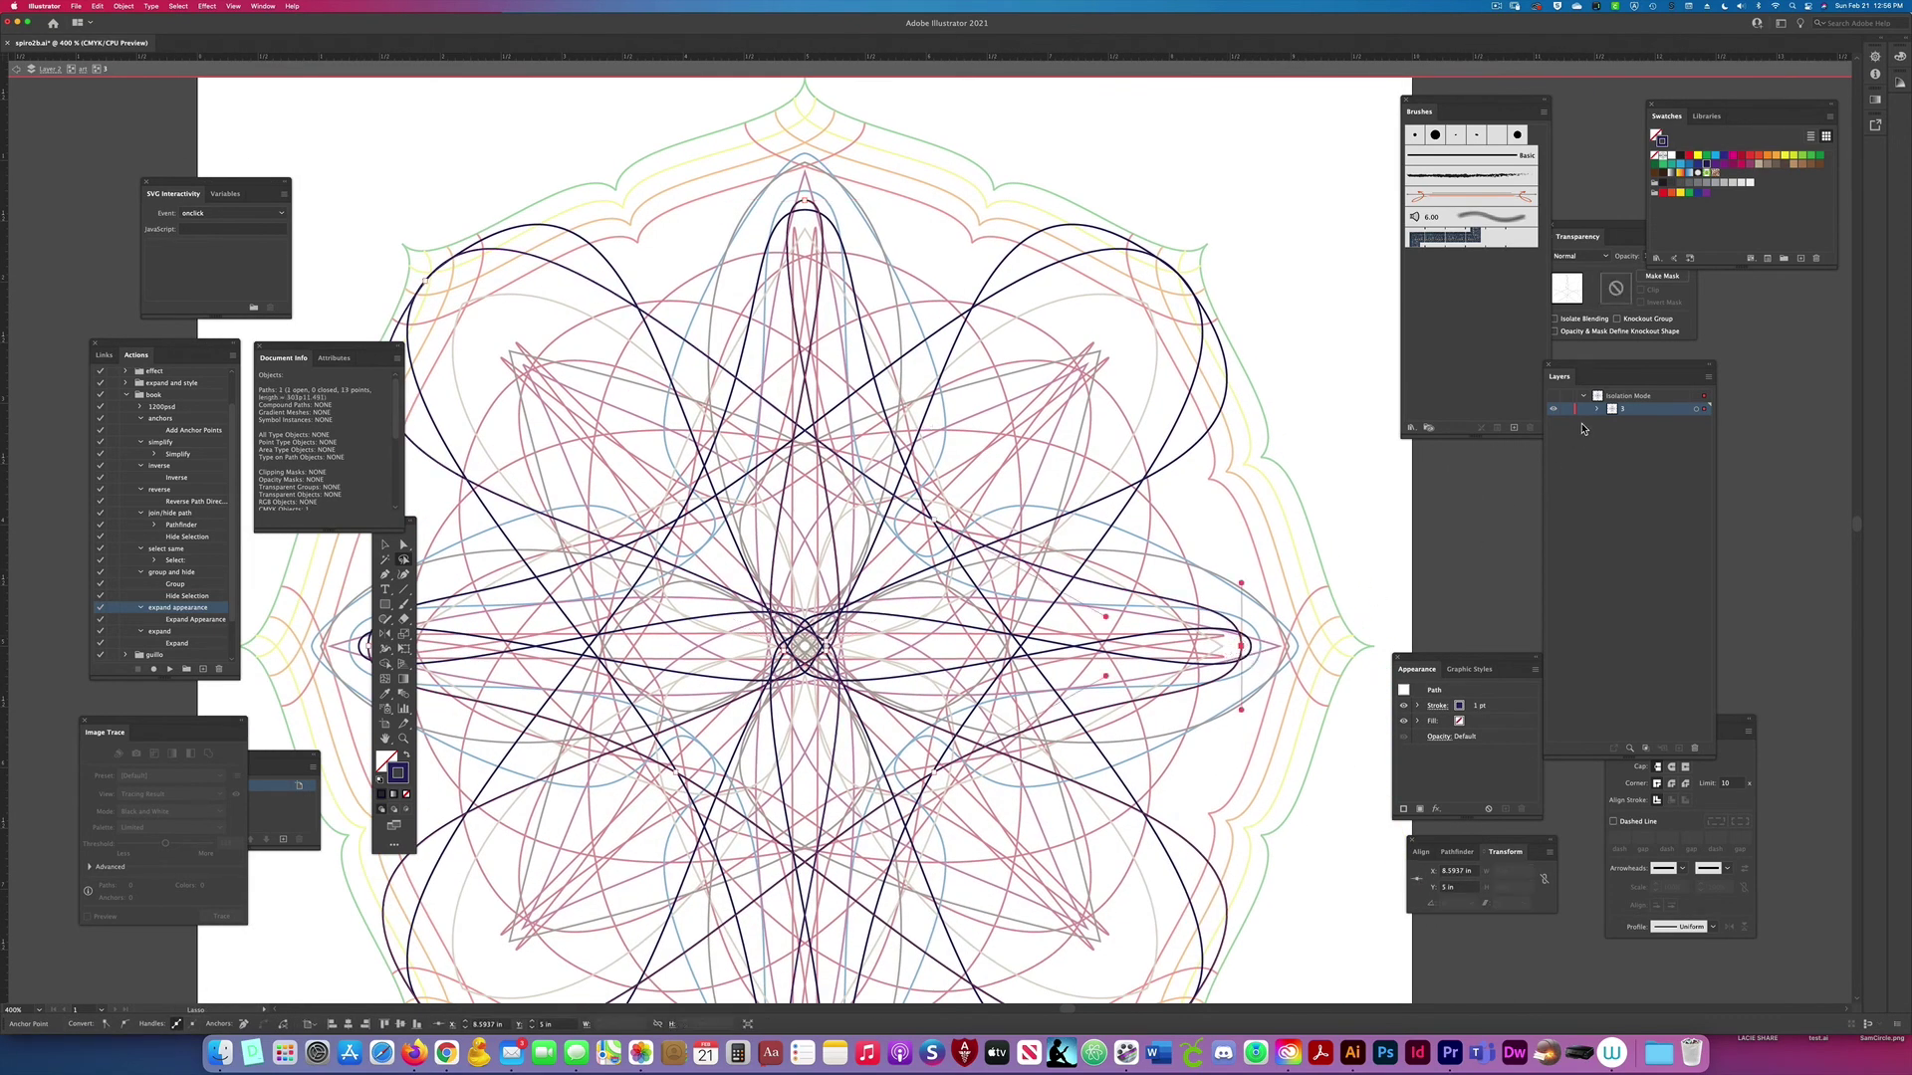
pyautogui.press('Delete')
# Step: Join the overlapping end anchors of group 3's paths at the bottom and left petal tips
pyautogui.scroll(-7, 1005, 743)
pyautogui.hscroll(-4, 1005, 742)
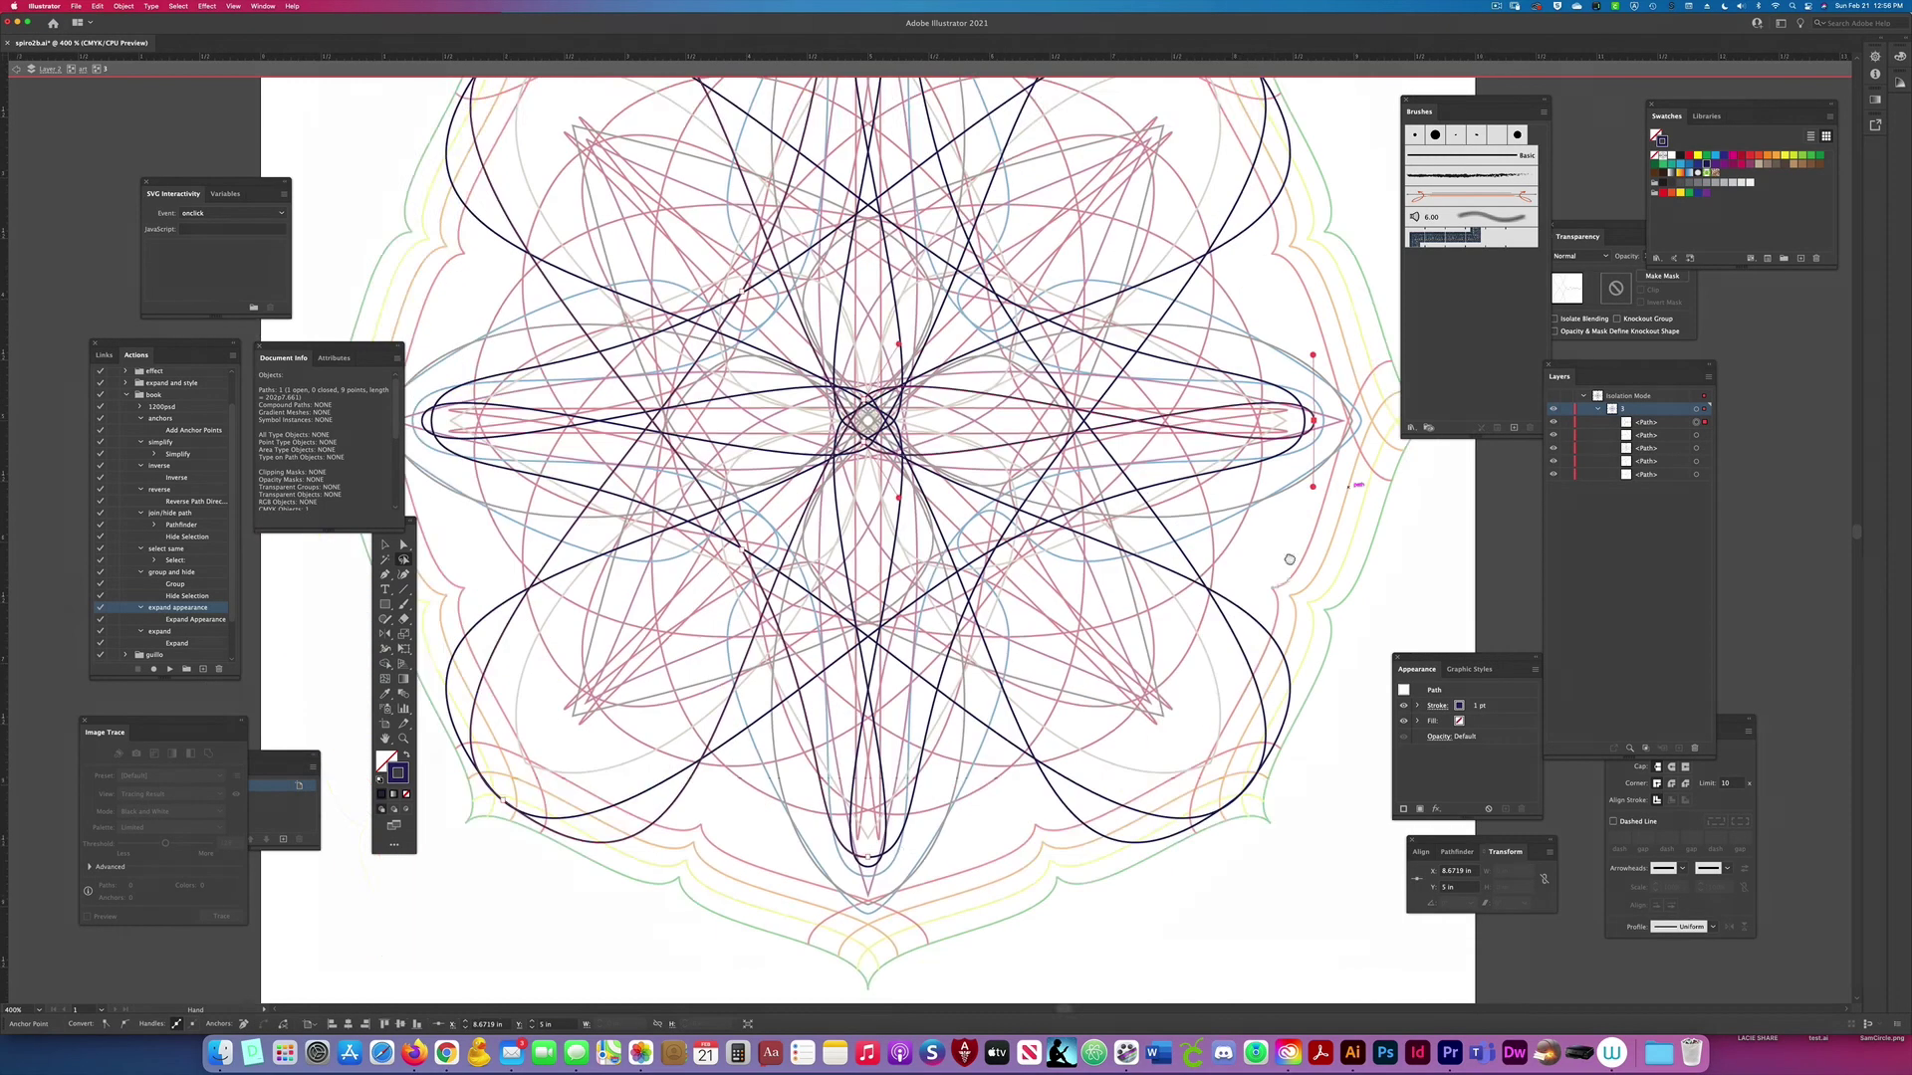
pyautogui.moveTo(1006, 742); pyautogui.dragTo(1000, 737)
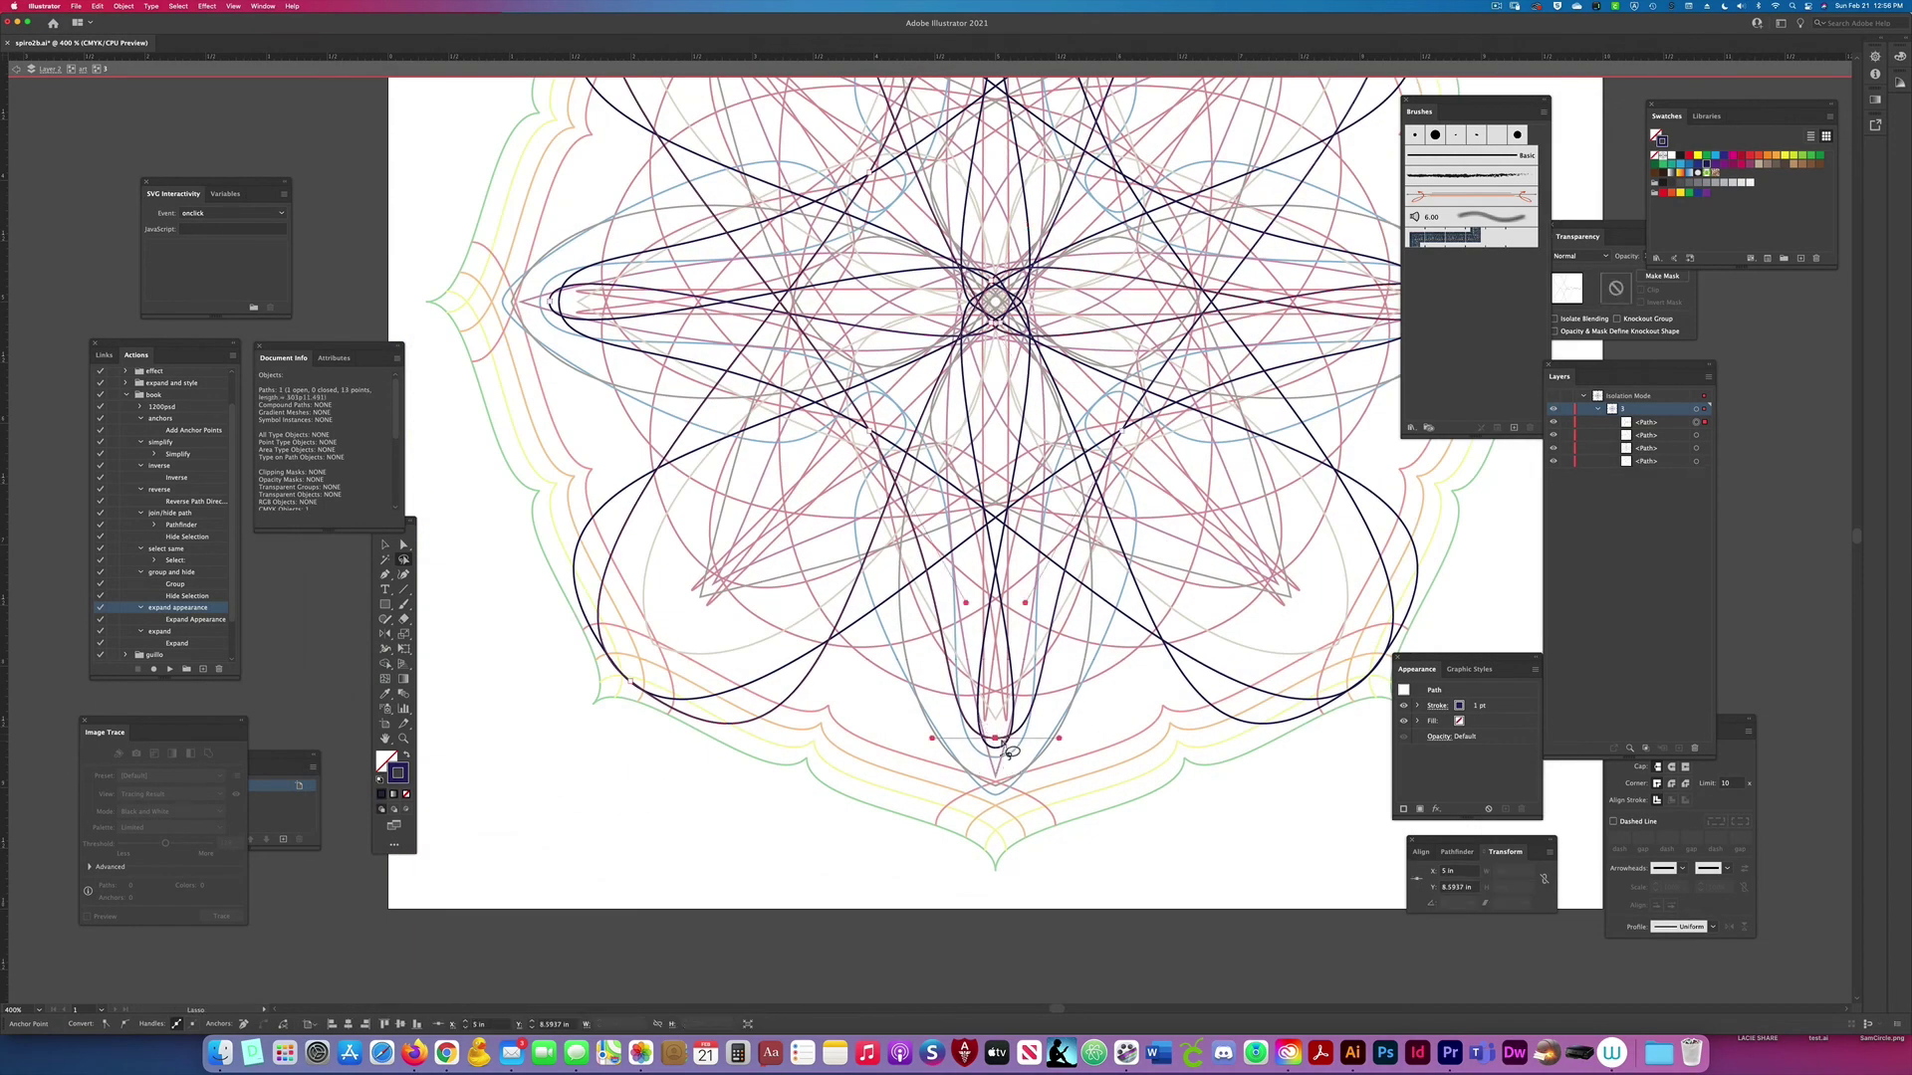
pyautogui.hotkey('ctrl', 'j')
pyautogui.scroll(6, 673, 397)
pyautogui.hscroll(-3, 674, 397)
pyautogui.moveTo(727, 597); pyautogui.dragTo(699, 634)
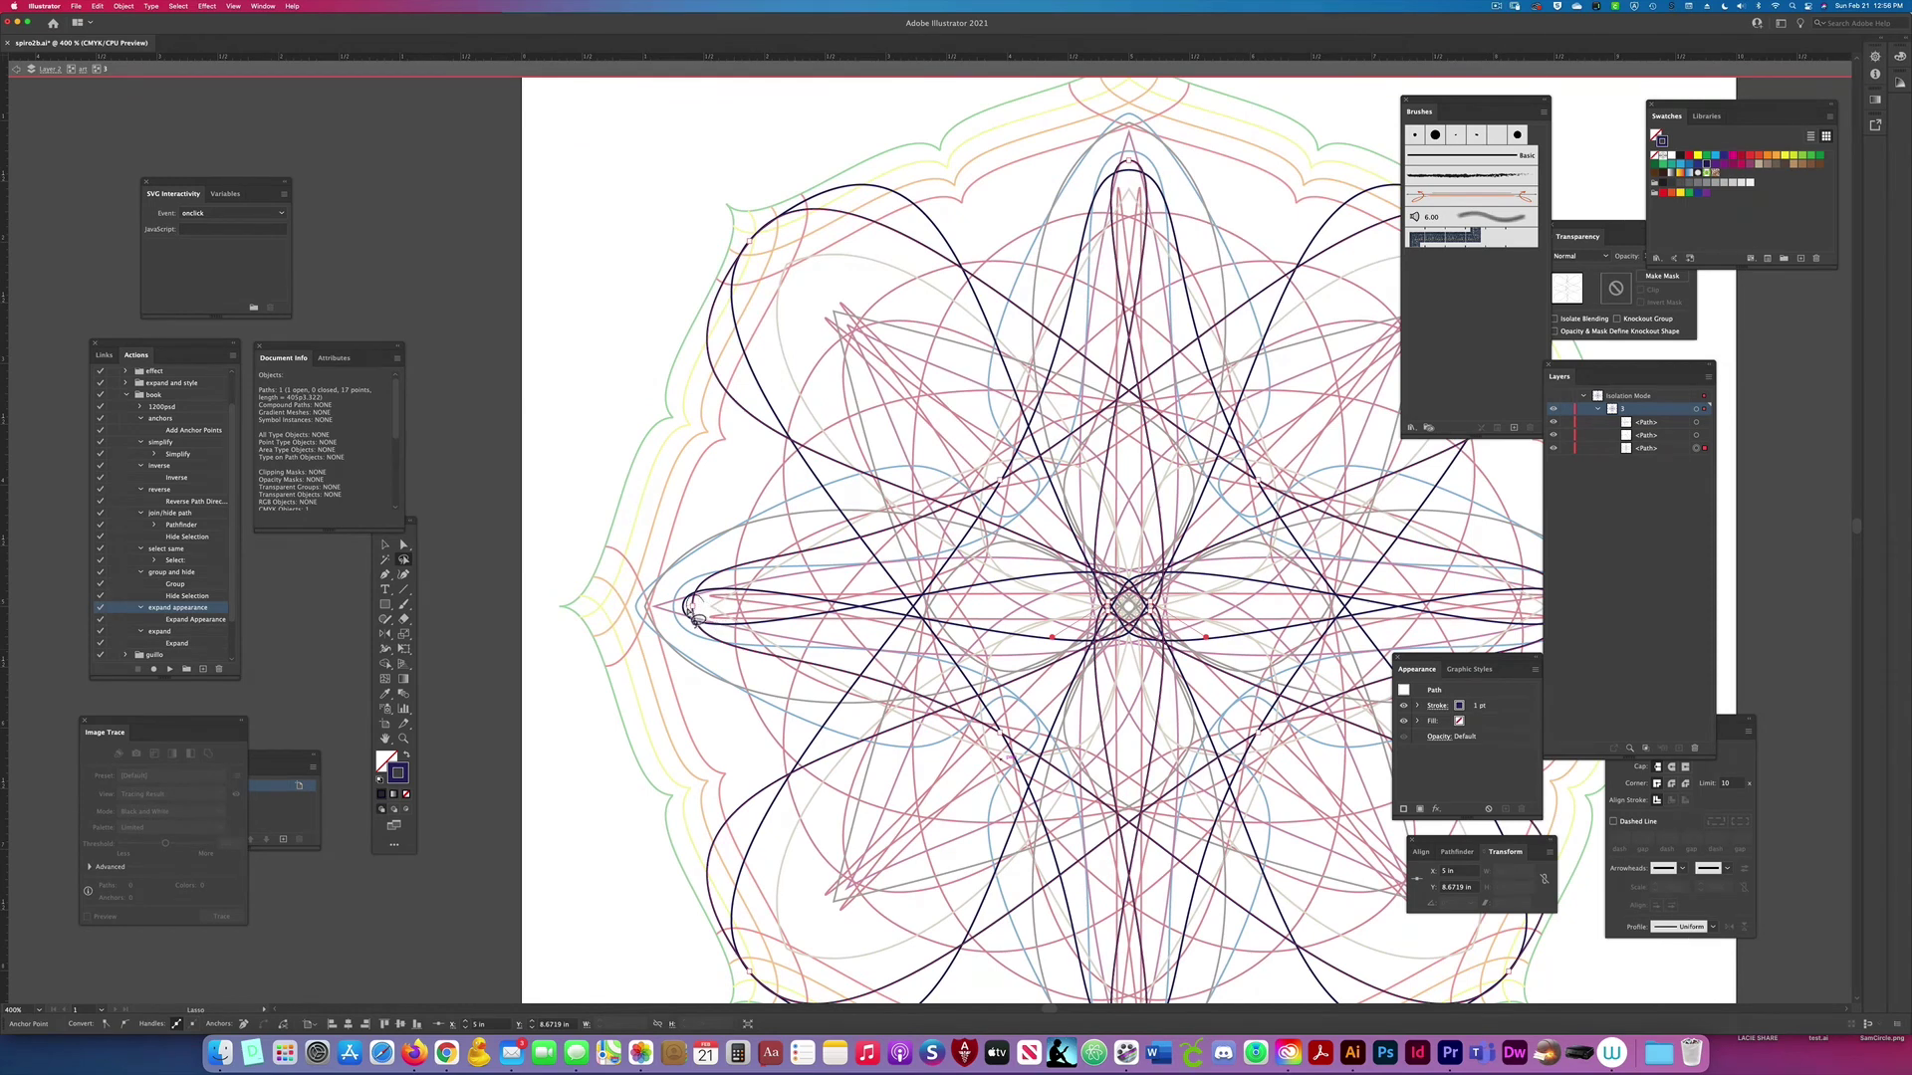
pyautogui.hotkey('ctrl', 'j')
pyautogui.hotkey('ctrl', 'j')
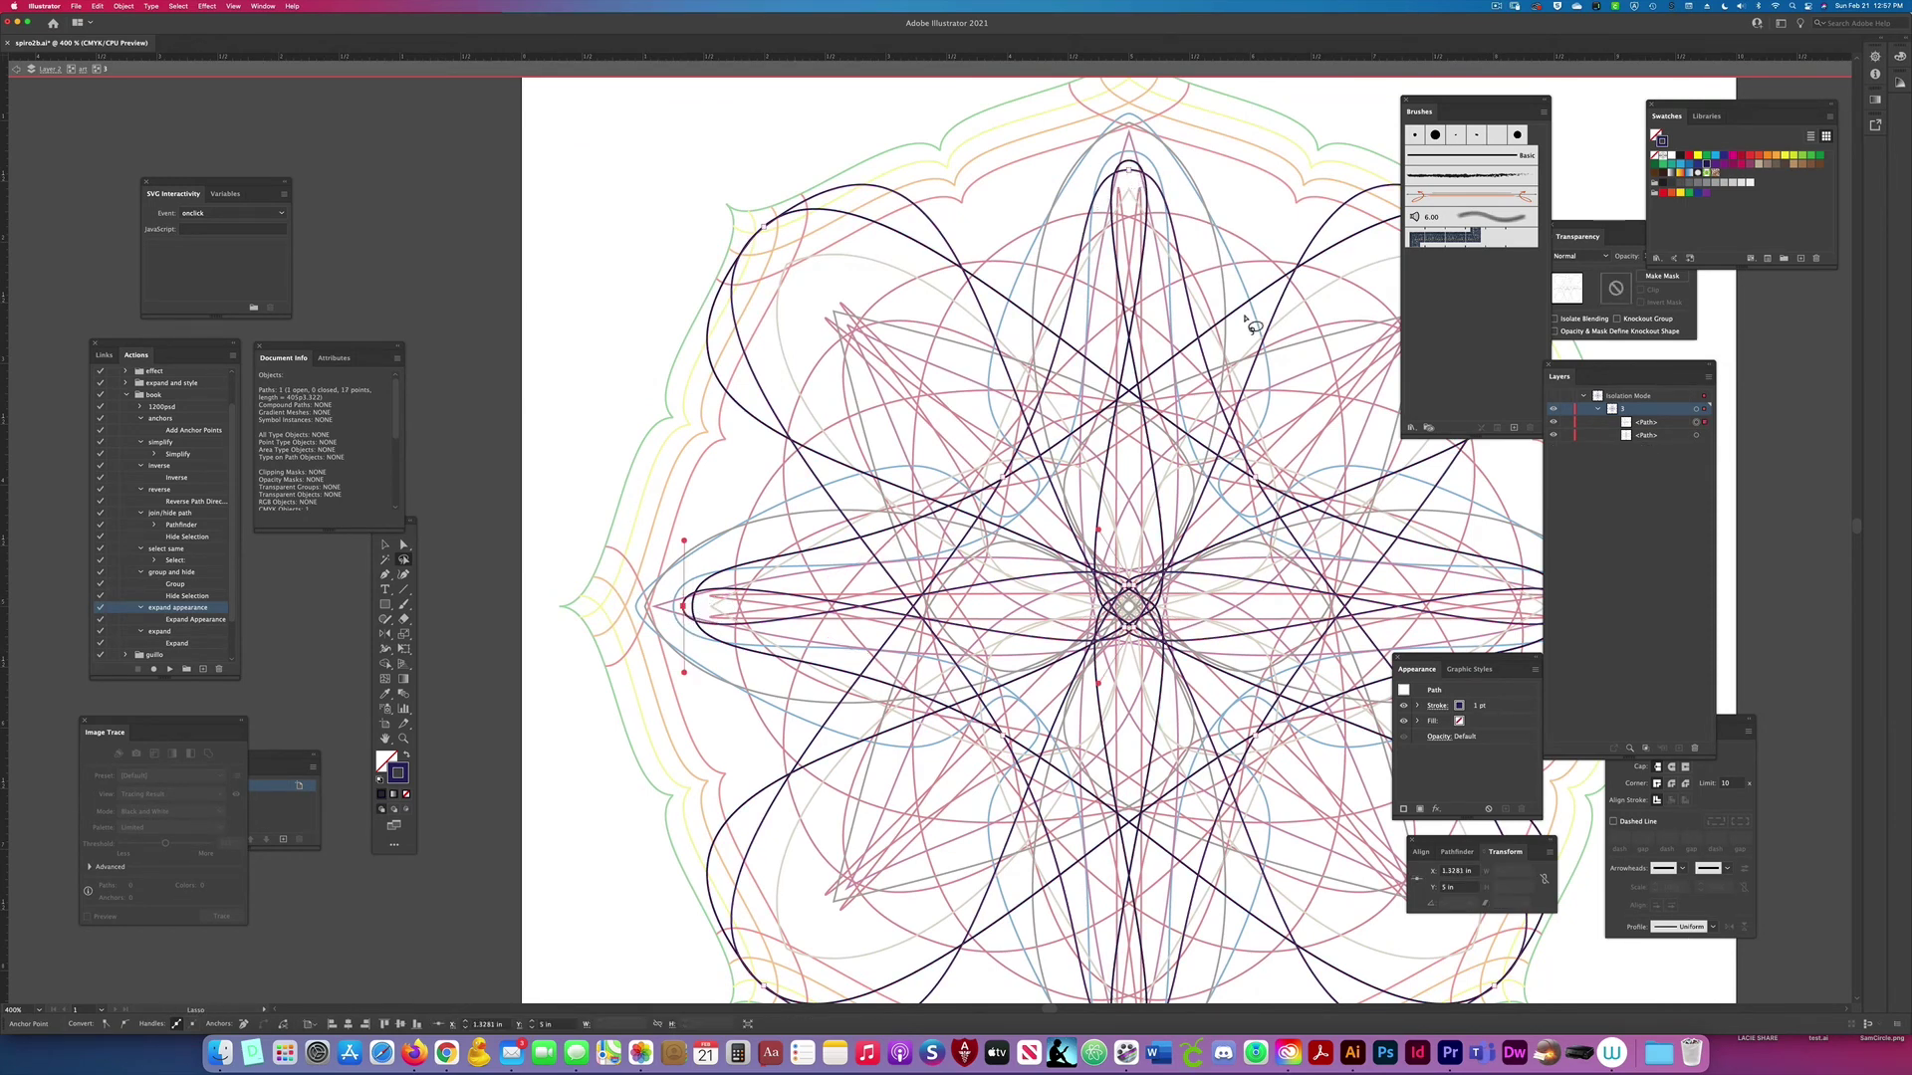
# Step: Leave group 3 for the art group and collapse group 3's path list
pyautogui.click(1699, 436)
pyautogui.click(83, 69)
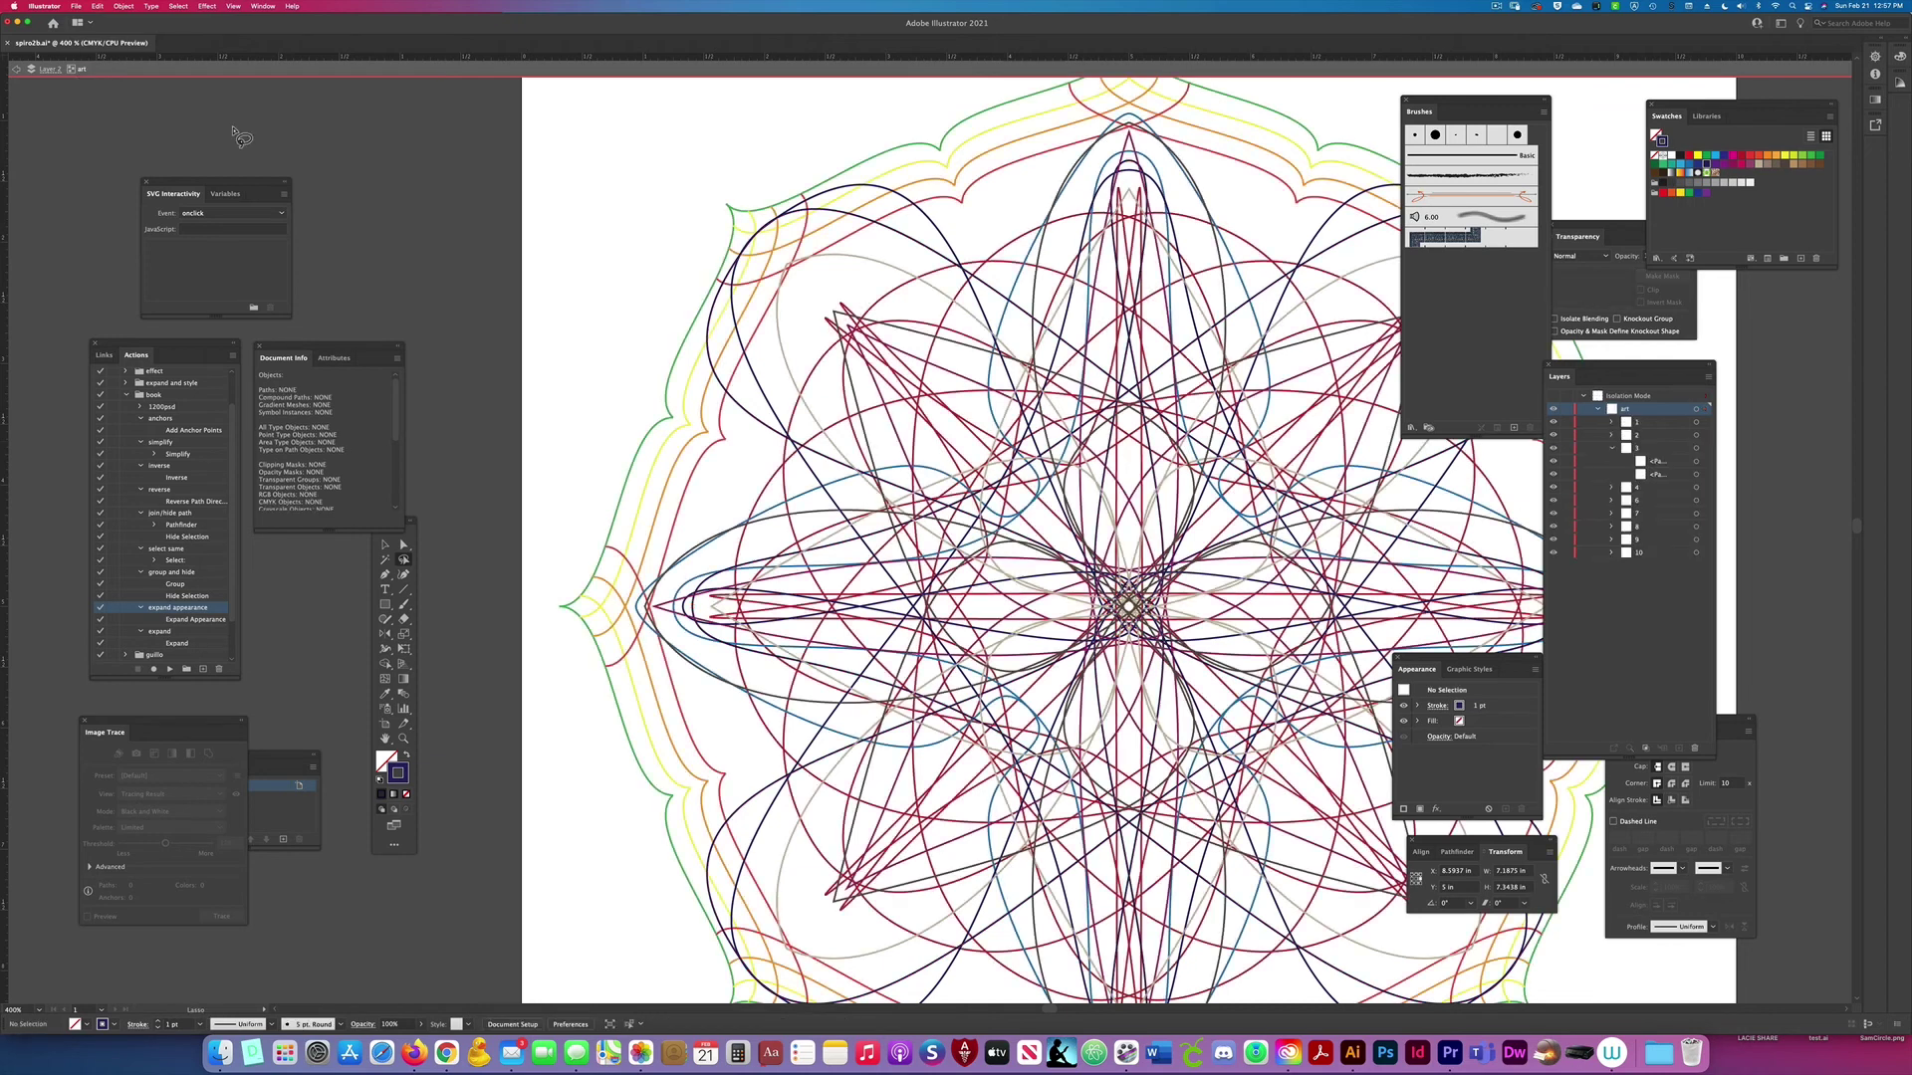
pyautogui.click(1613, 449)
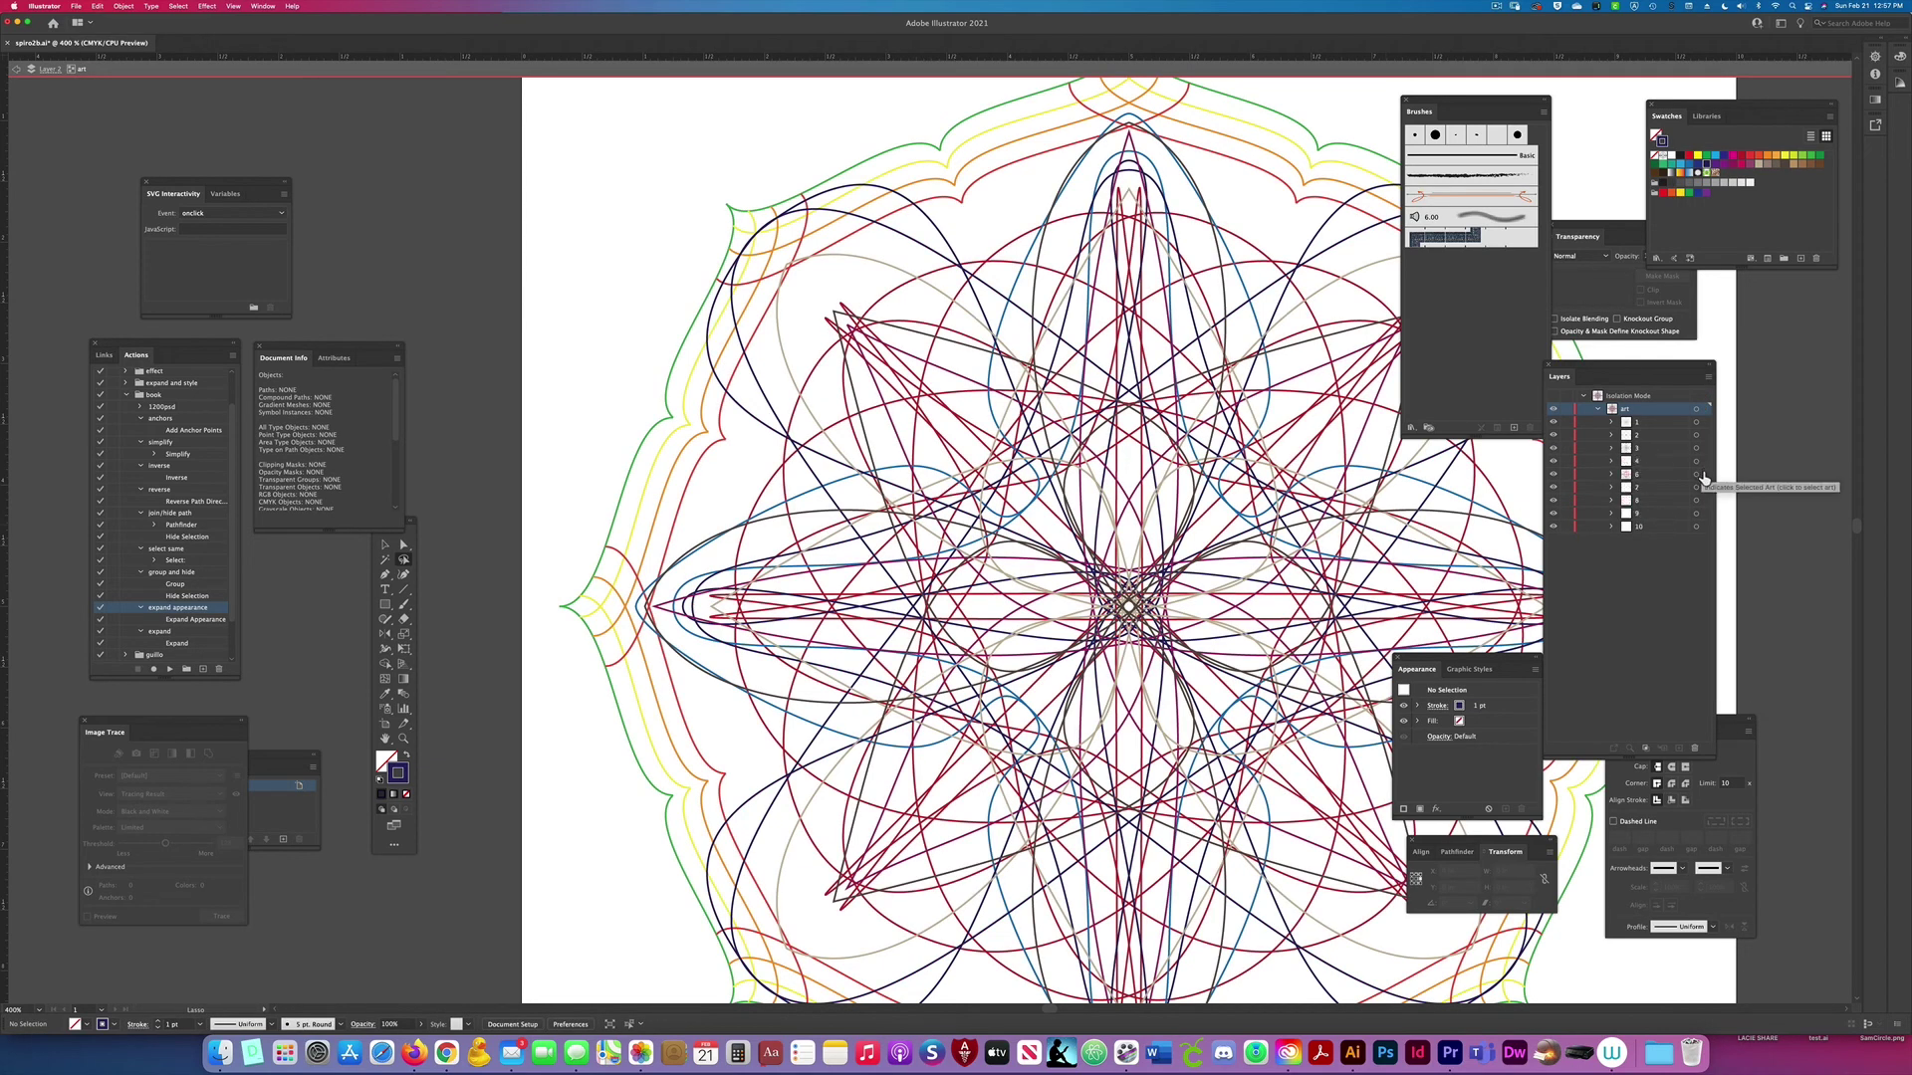
# Step: Rename the last four groups in art in sequence as 6, 7, 8 and 9
pyautogui.doubleClick(1673, 476)
pyautogui.doubleClick(1654, 489)
pyautogui.write('6')
pyautogui.press('Return')
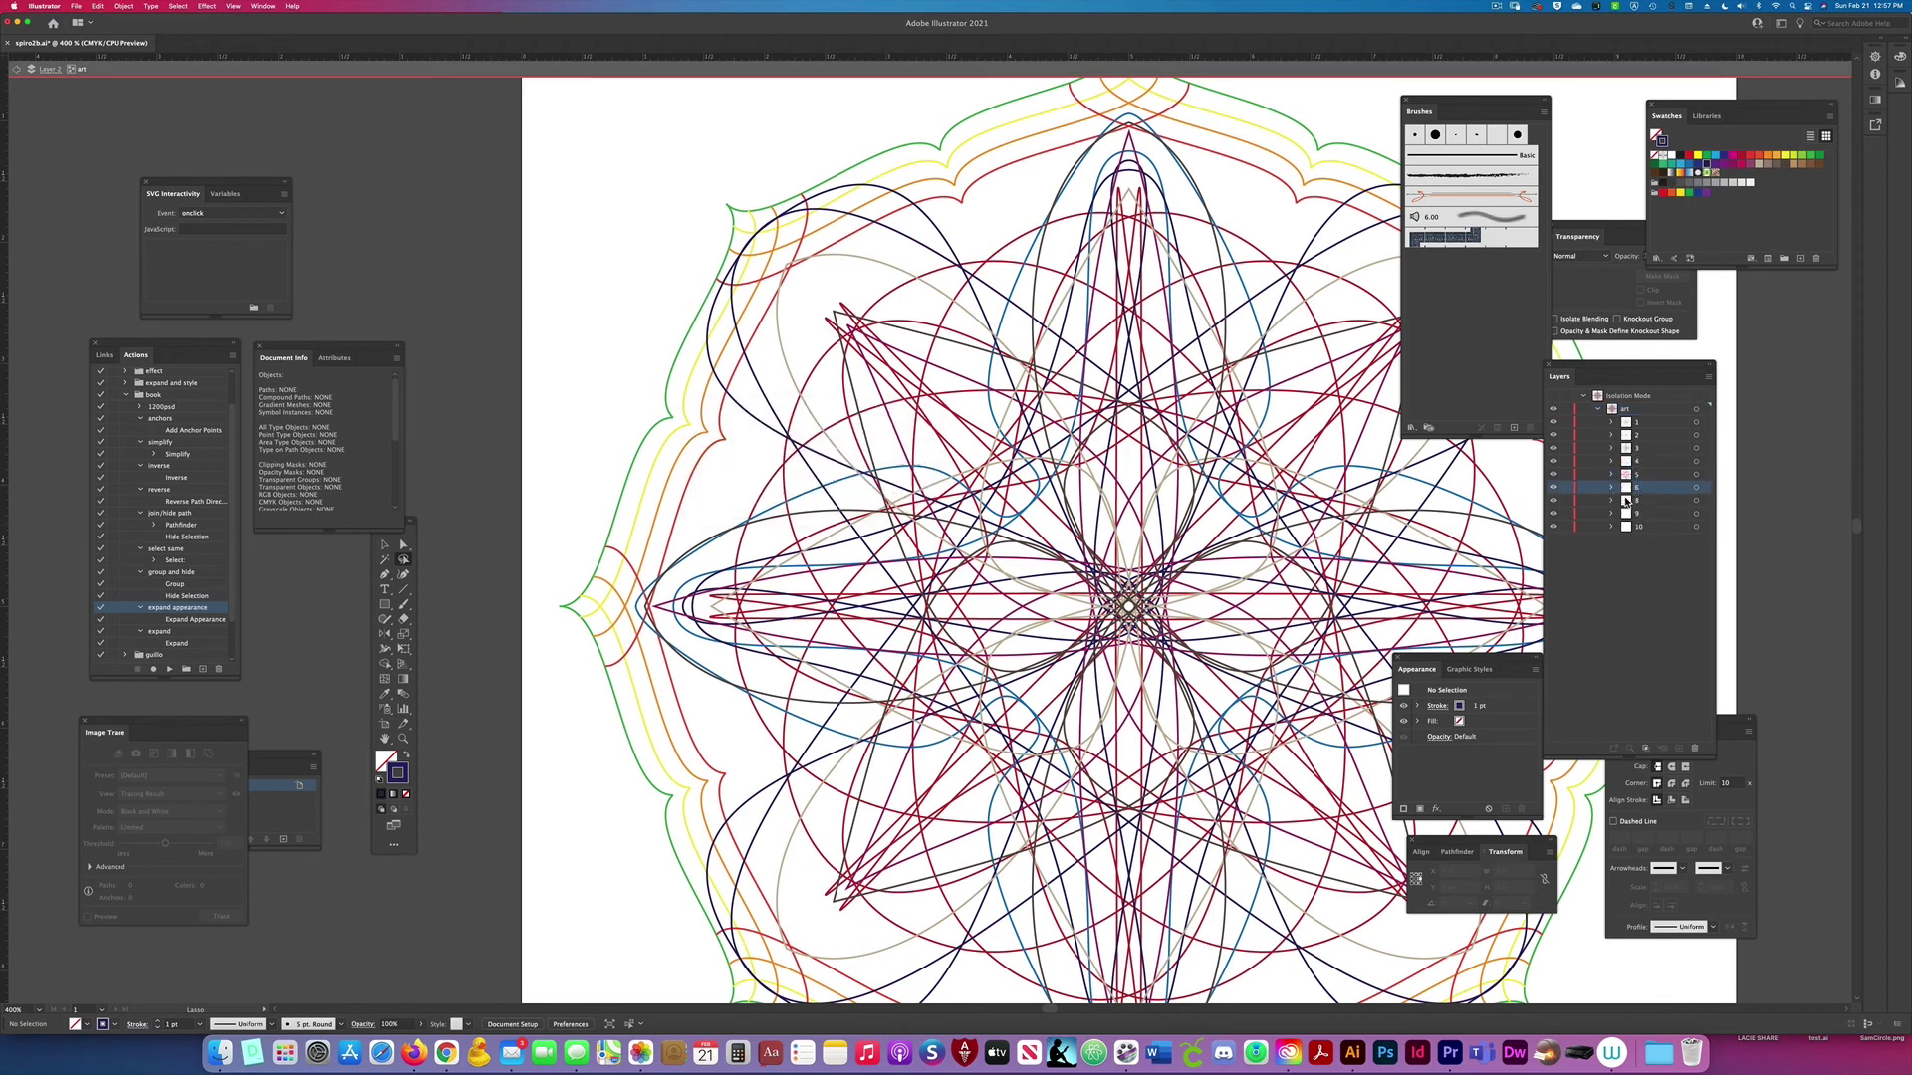
pyautogui.doubleClick(1643, 501)
pyautogui.write('7')
pyautogui.press('Tab')
pyautogui.write('8')
pyautogui.press('Tab')
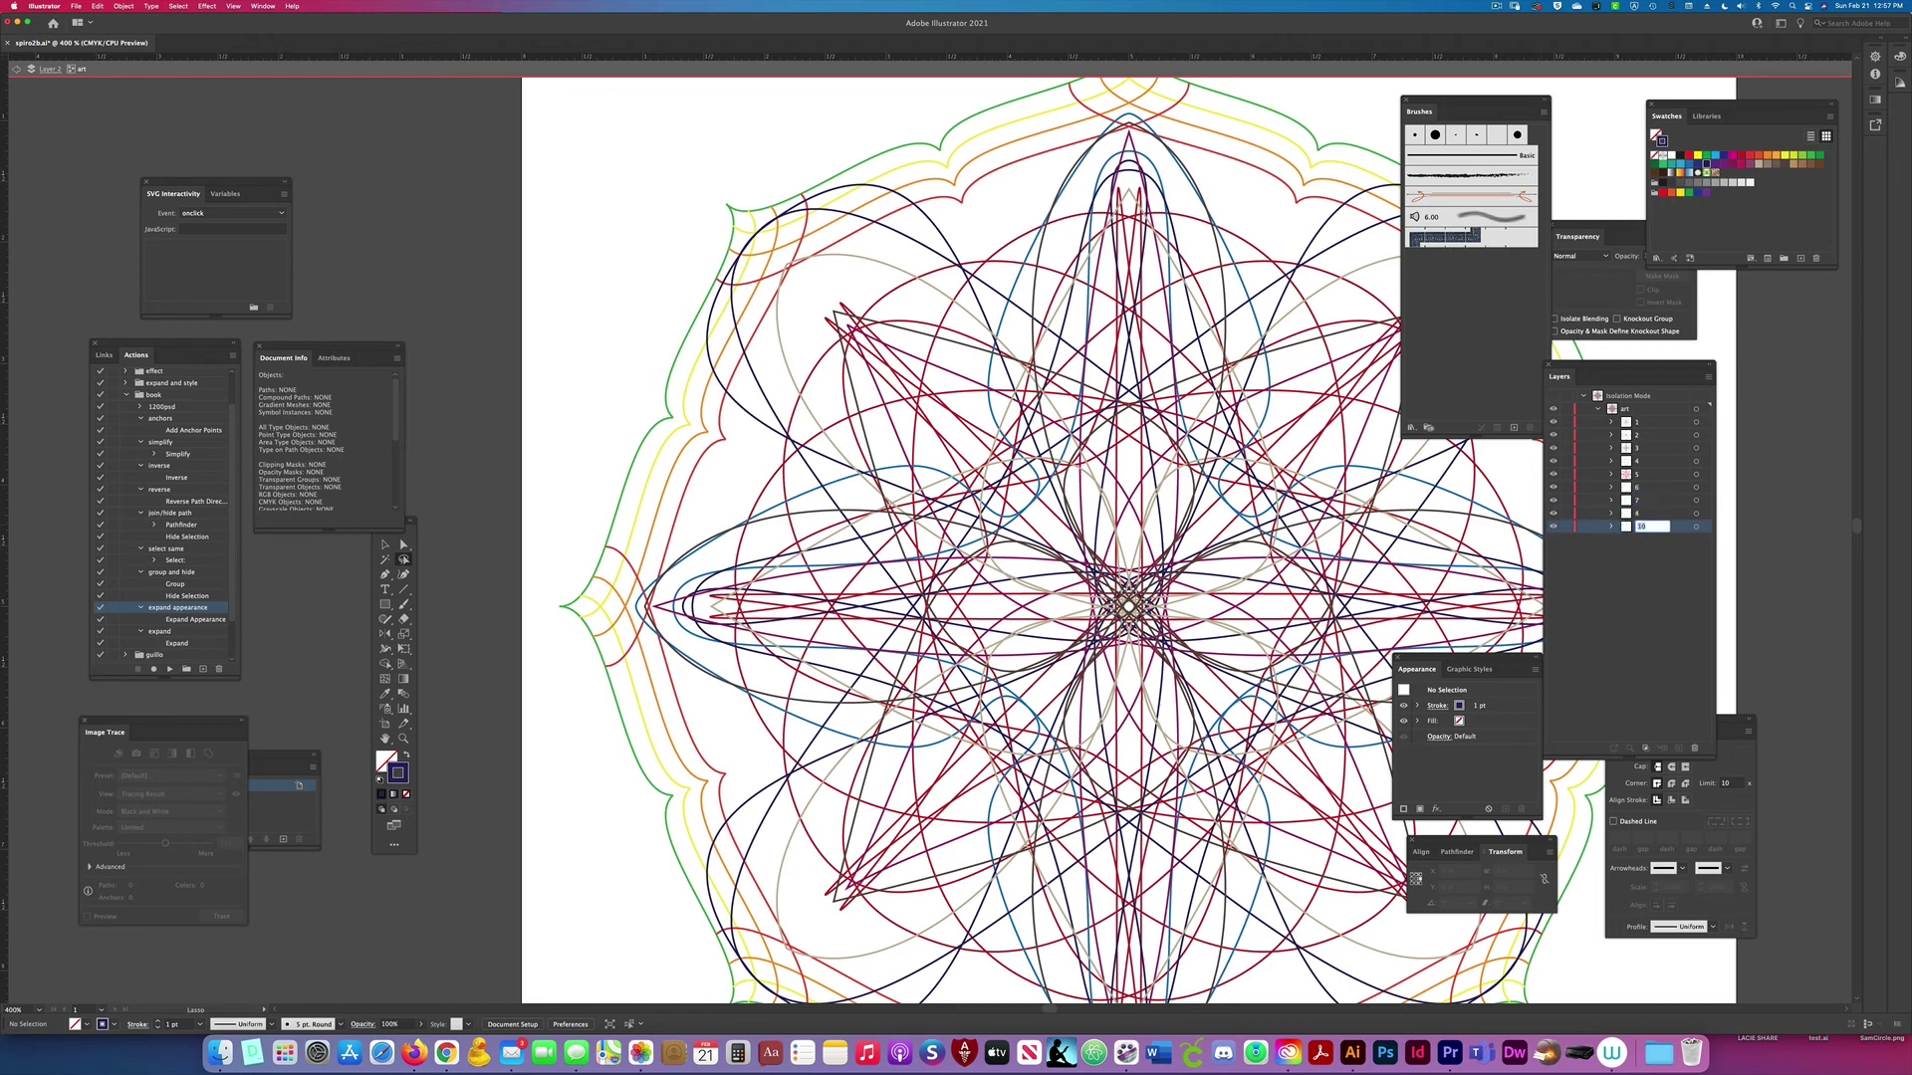
pyautogui.press('Return')
# Step: Isolate group 4 and join the overlapping end anchors of its paths at the right and bottom petal tips
pyautogui.doubleClick(1712, 467)
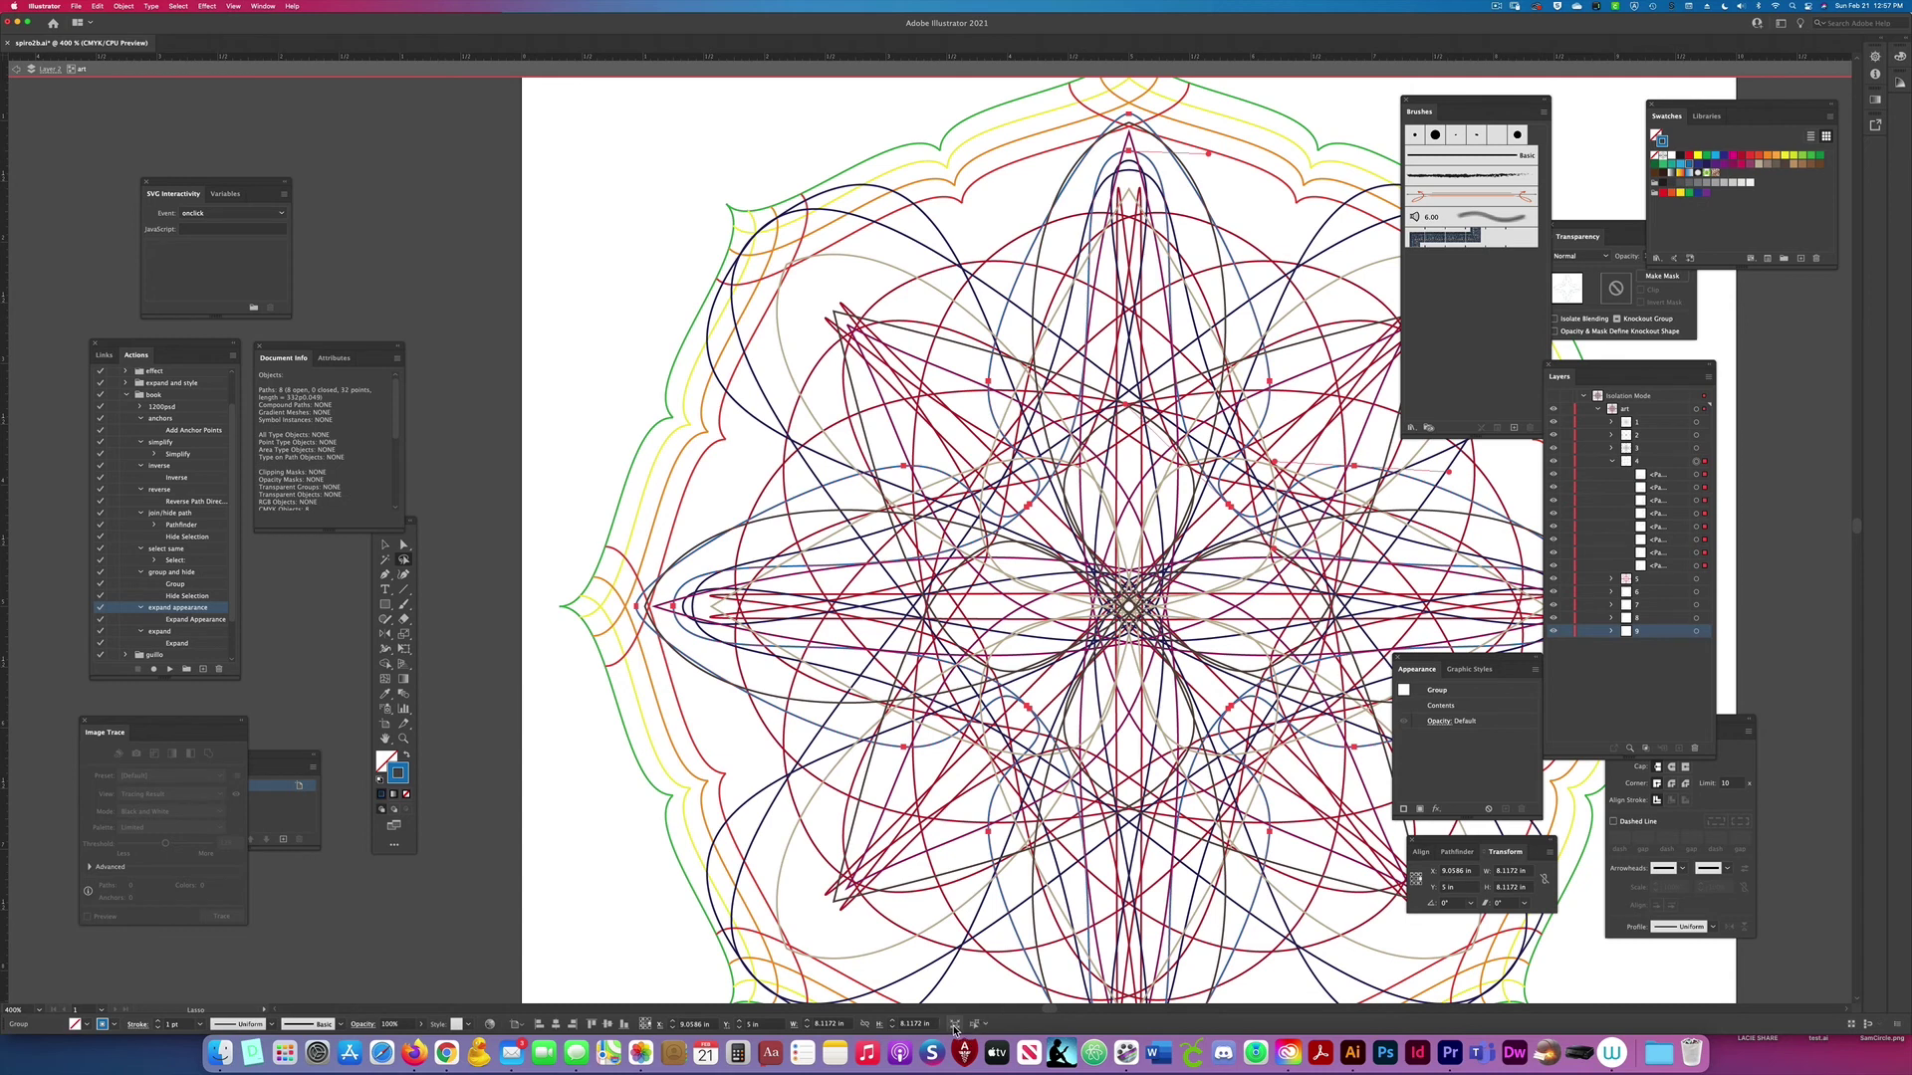
pyautogui.hscroll(5, 893, 578)
pyautogui.scroll(-2, 893, 577)
pyautogui.press('super+a')
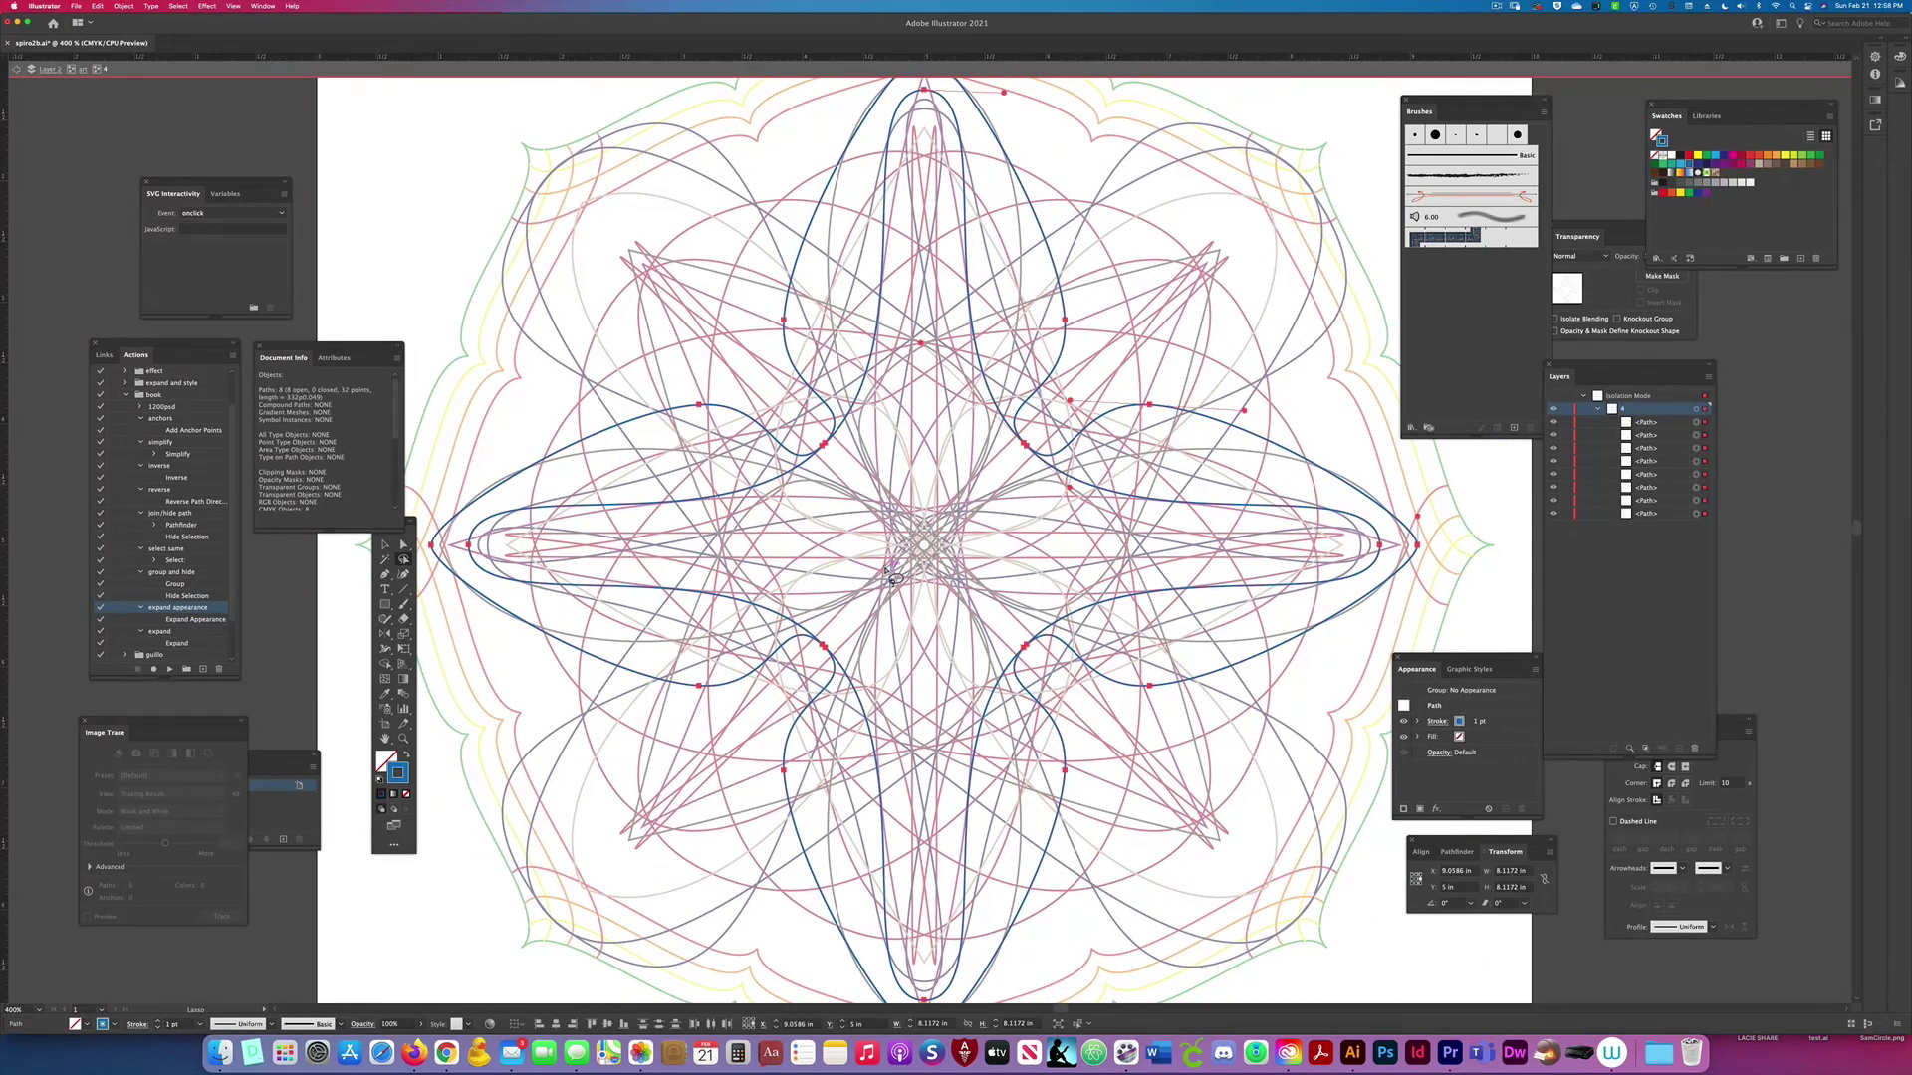
pyautogui.moveTo(1372, 542); pyautogui.dragTo(1431, 550)
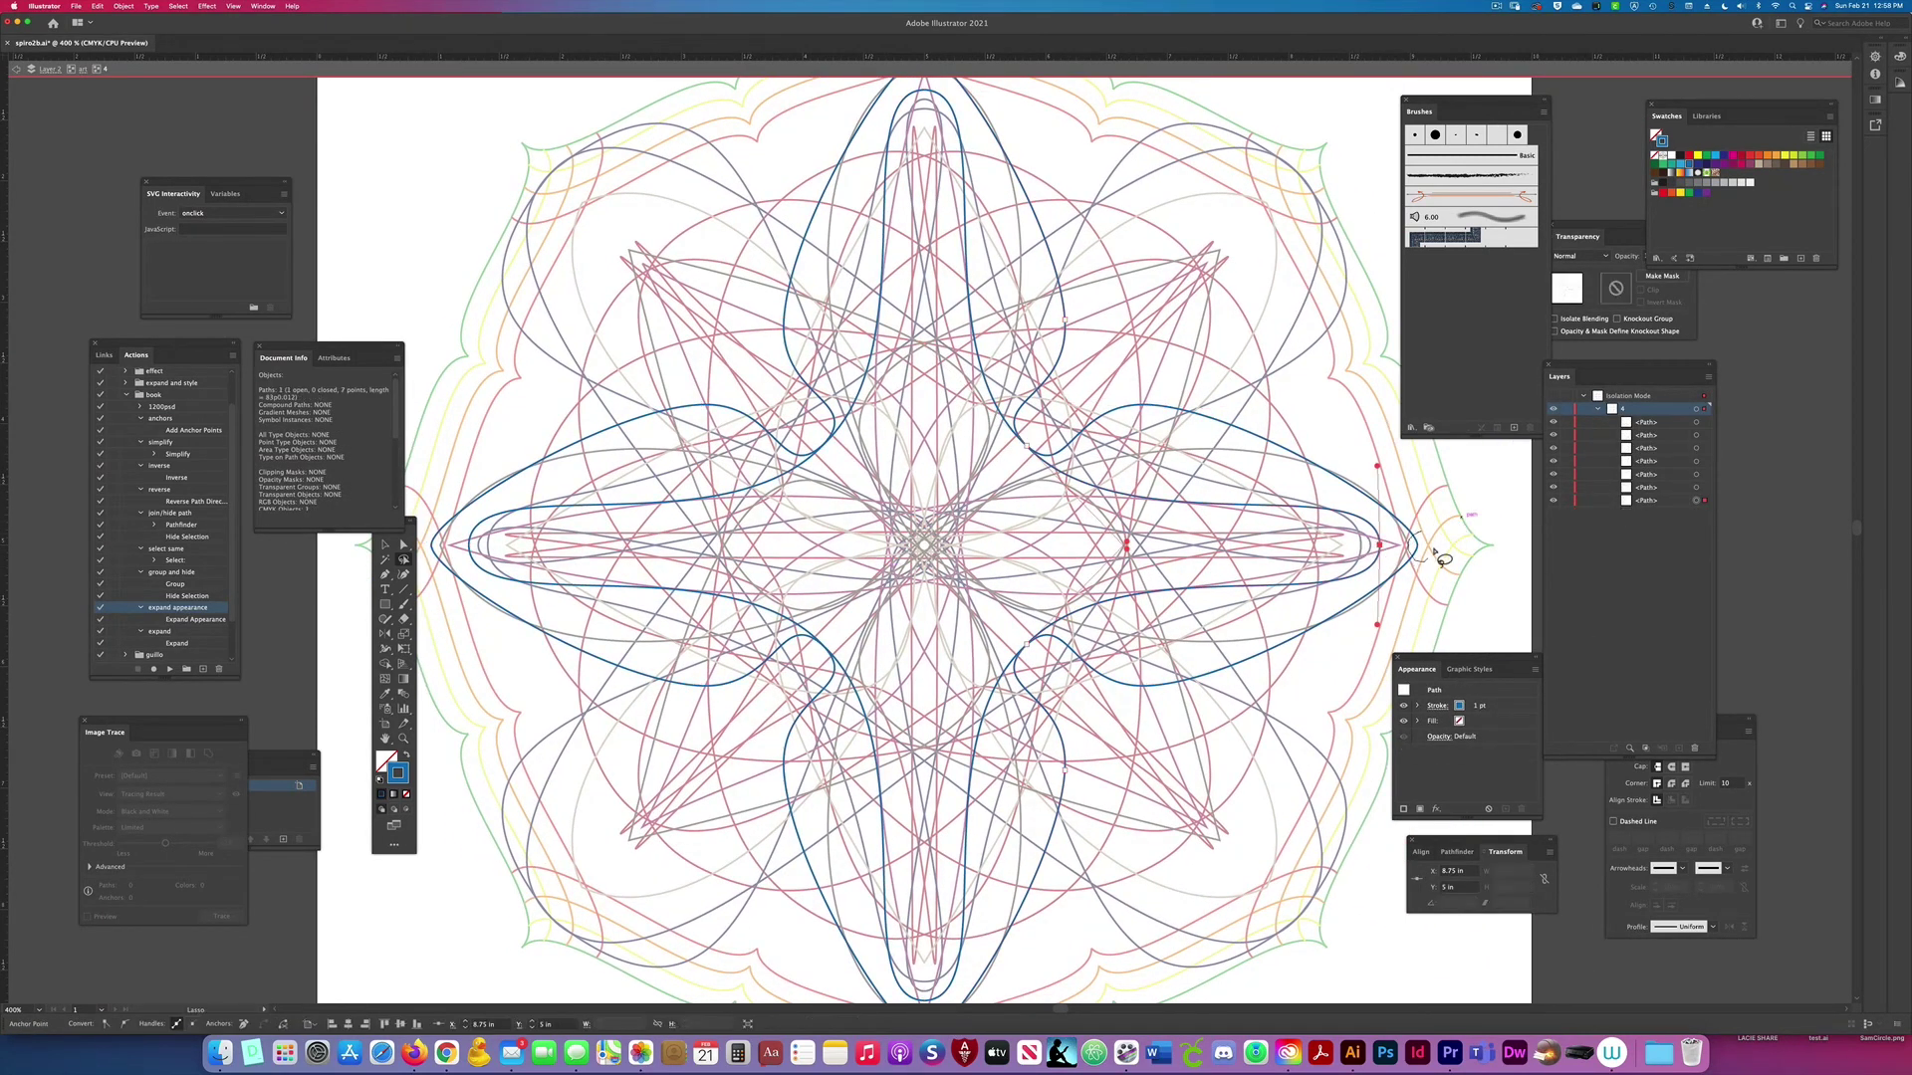
pyautogui.scroll(-2, 1025, 922)
pyautogui.moveTo(956, 936)
pyautogui.mouseDown()
pyautogui.moveTo(911, 904)
pyautogui.moveTo(961, 926)
pyautogui.moveTo(936, 948)
pyautogui.mouseUp()
# Step: Join the overlapping end anchors of group 4's paths at the left and top petal tips and return to the art group
pyautogui.hscroll(-10, 896, 816)
pyautogui.scroll(8, 896, 817)
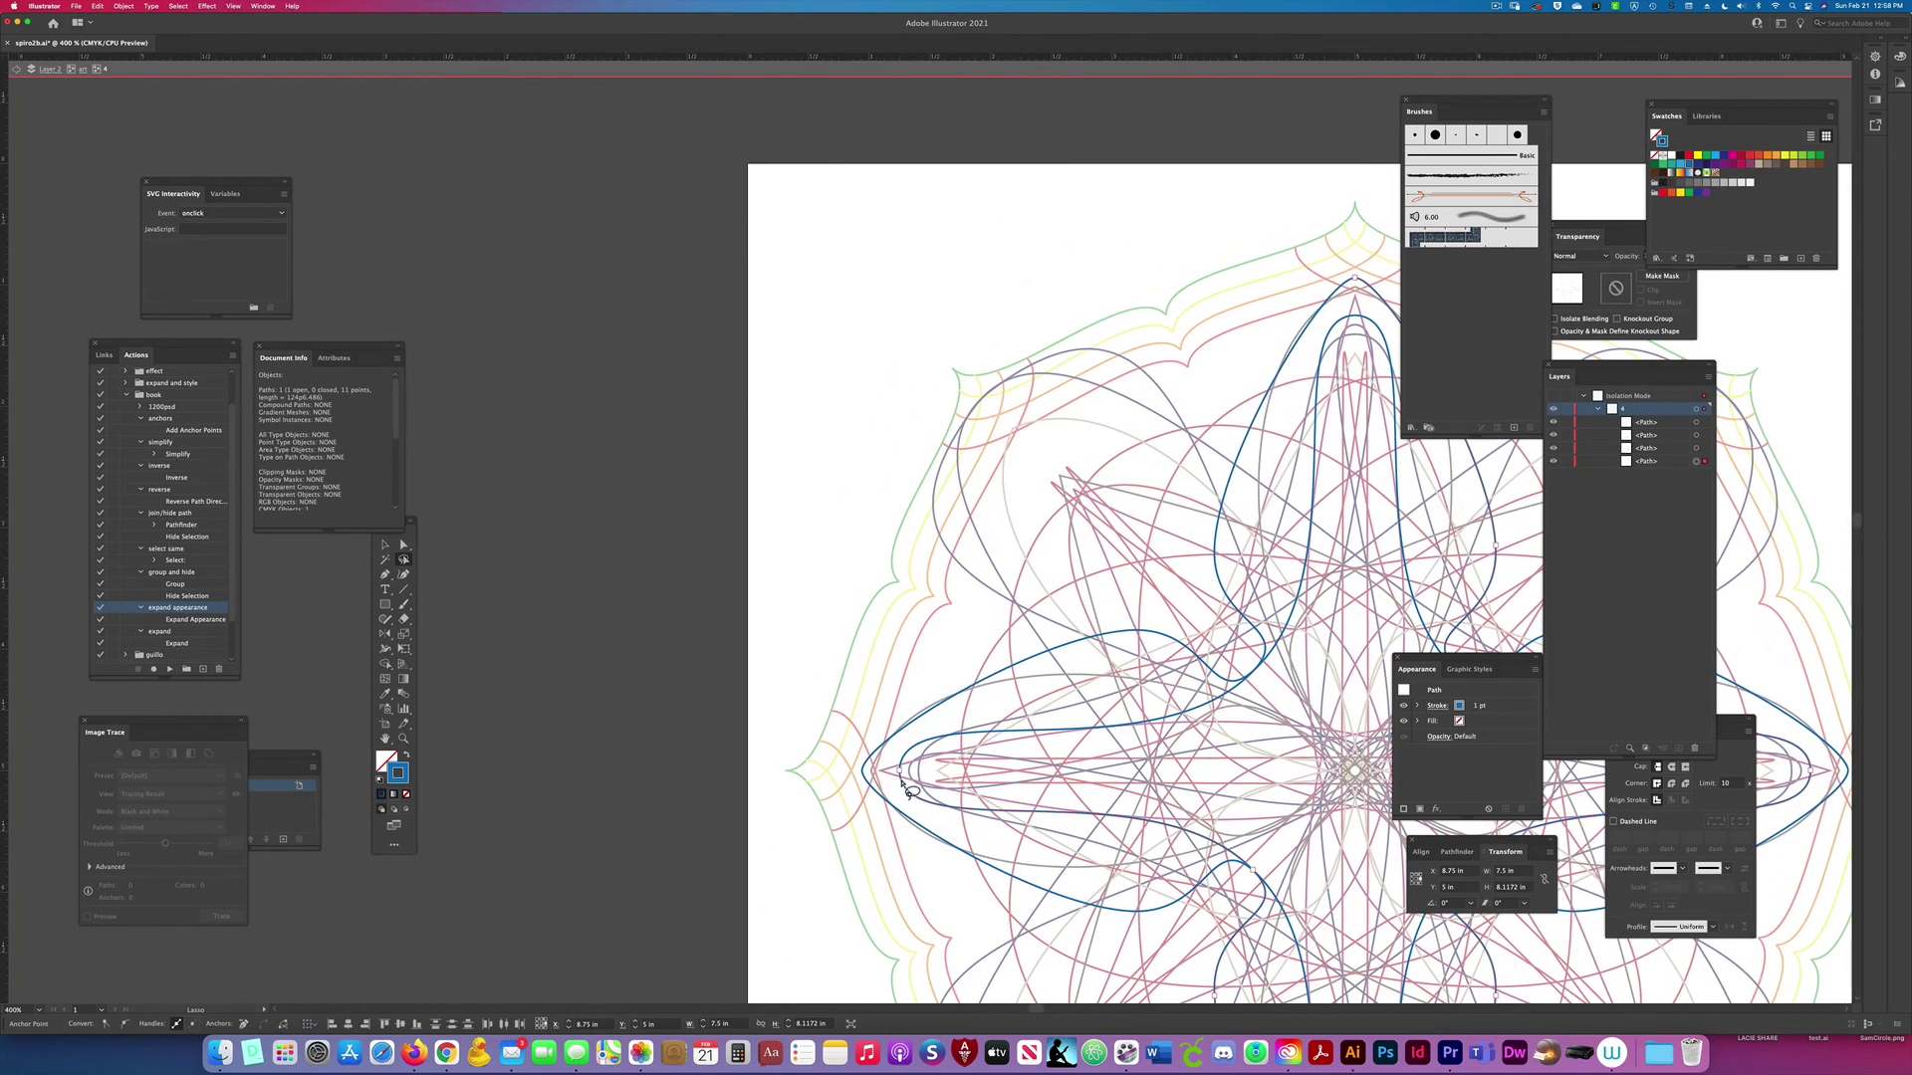
pyautogui.hotkey('ctrl', 'j')
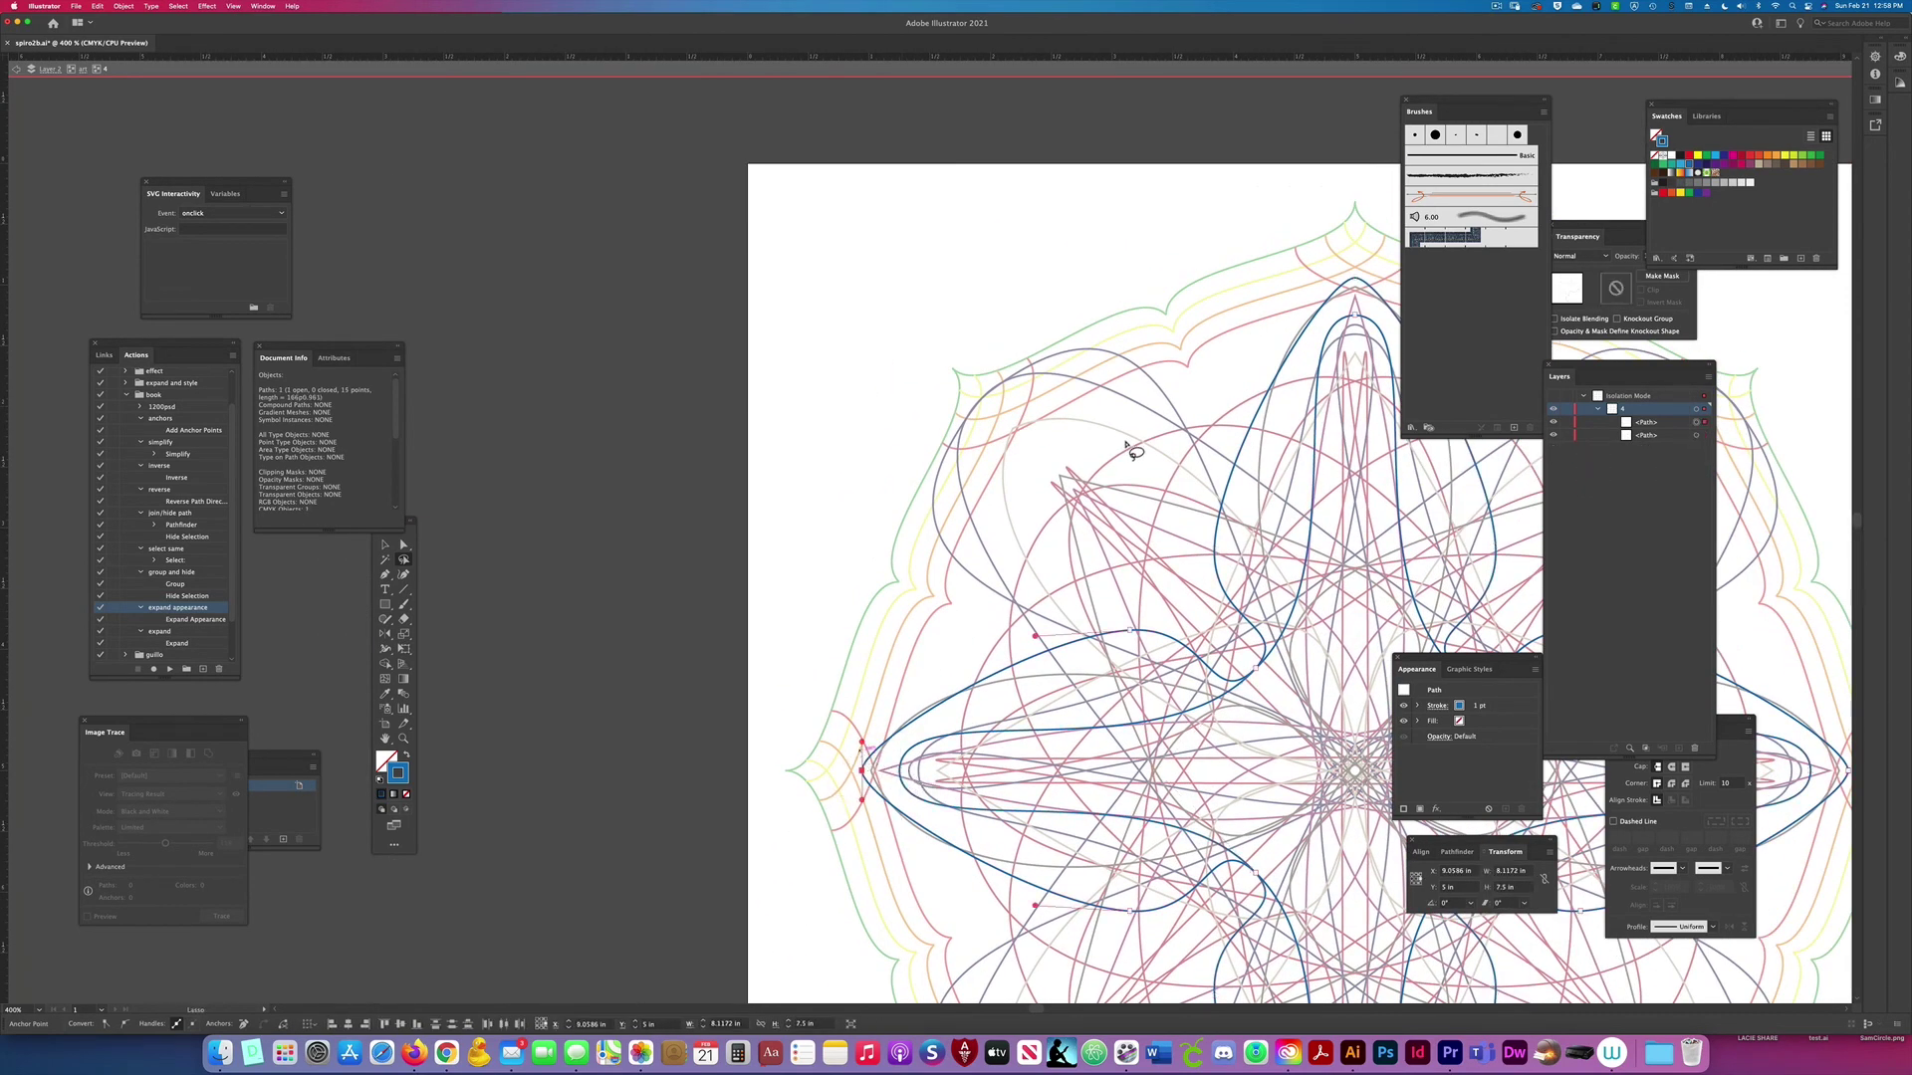
pyautogui.moveTo(1199, 434); pyautogui.dragTo(921, 669)
pyautogui.moveTo(1095, 543); pyautogui.dragTo(1070, 497)
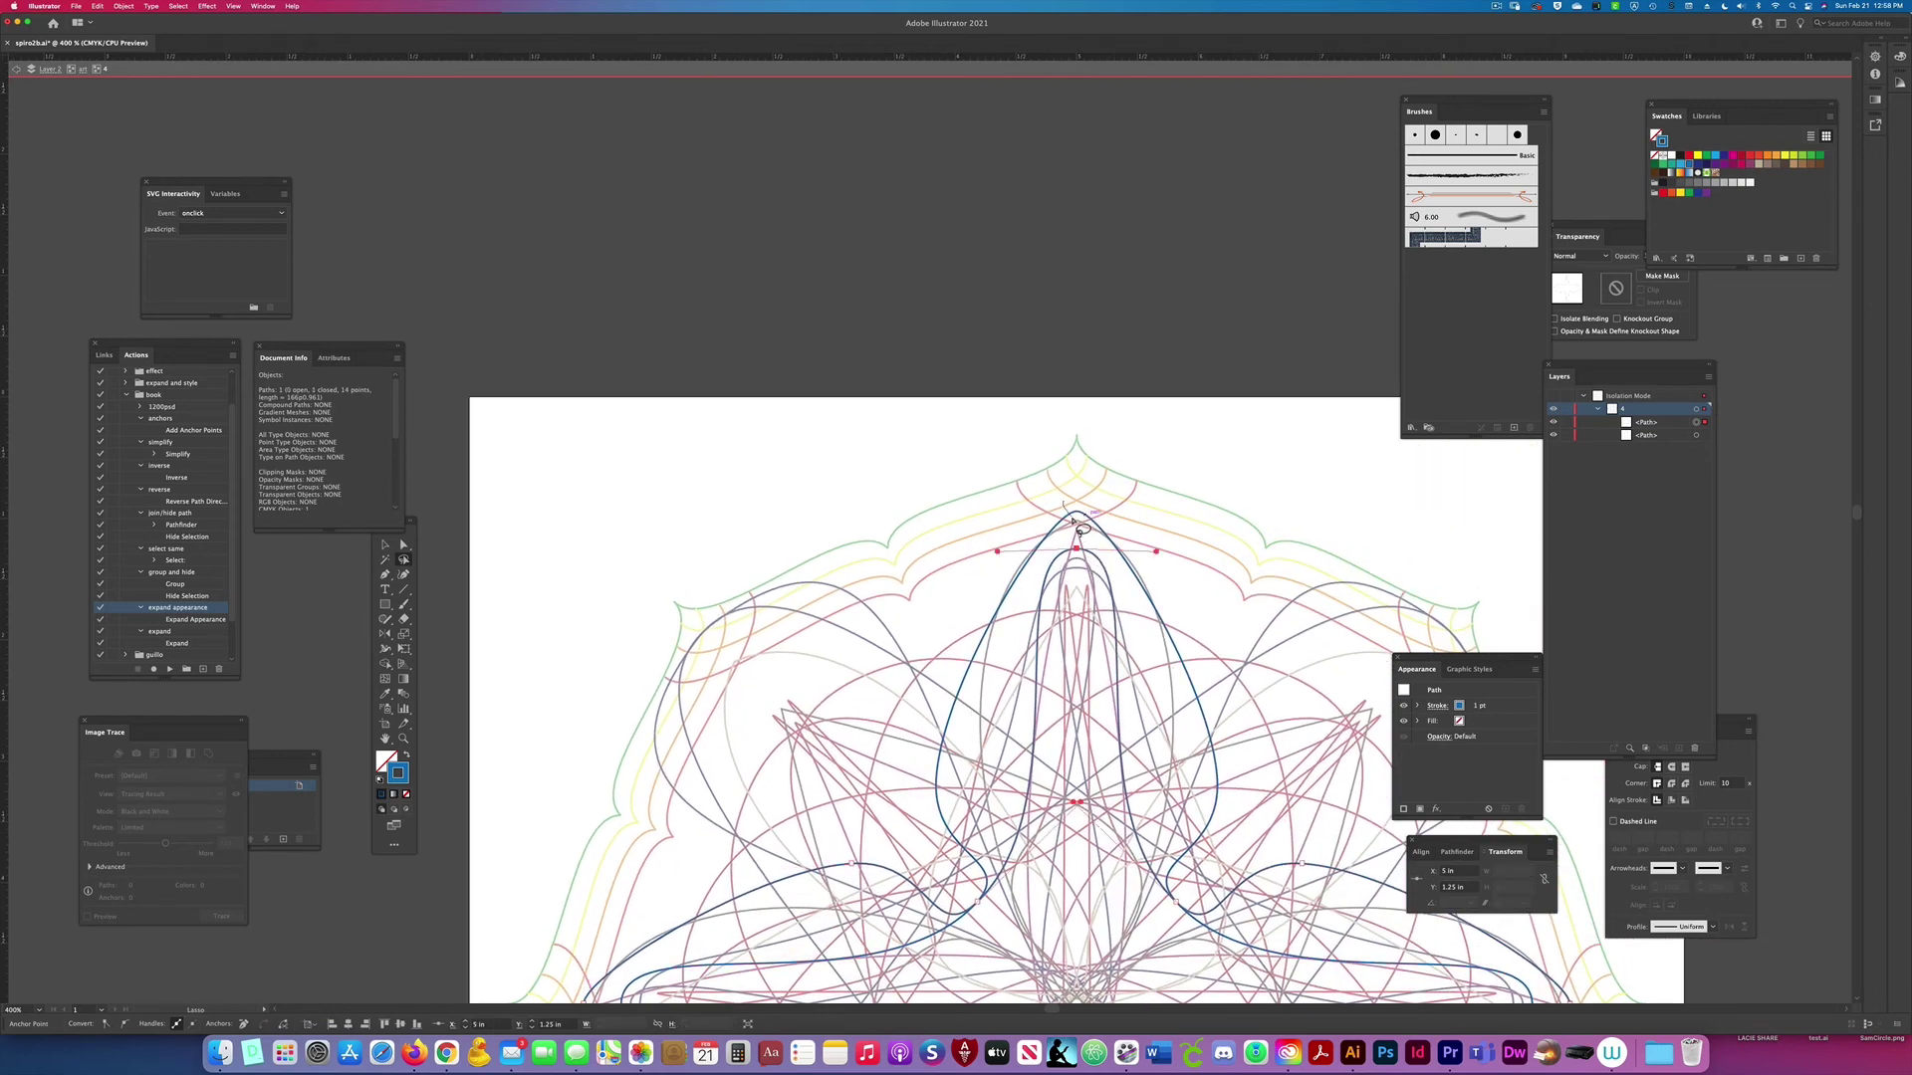
pyautogui.hotkey('ctrl', 'j')
pyautogui.click(82, 69)
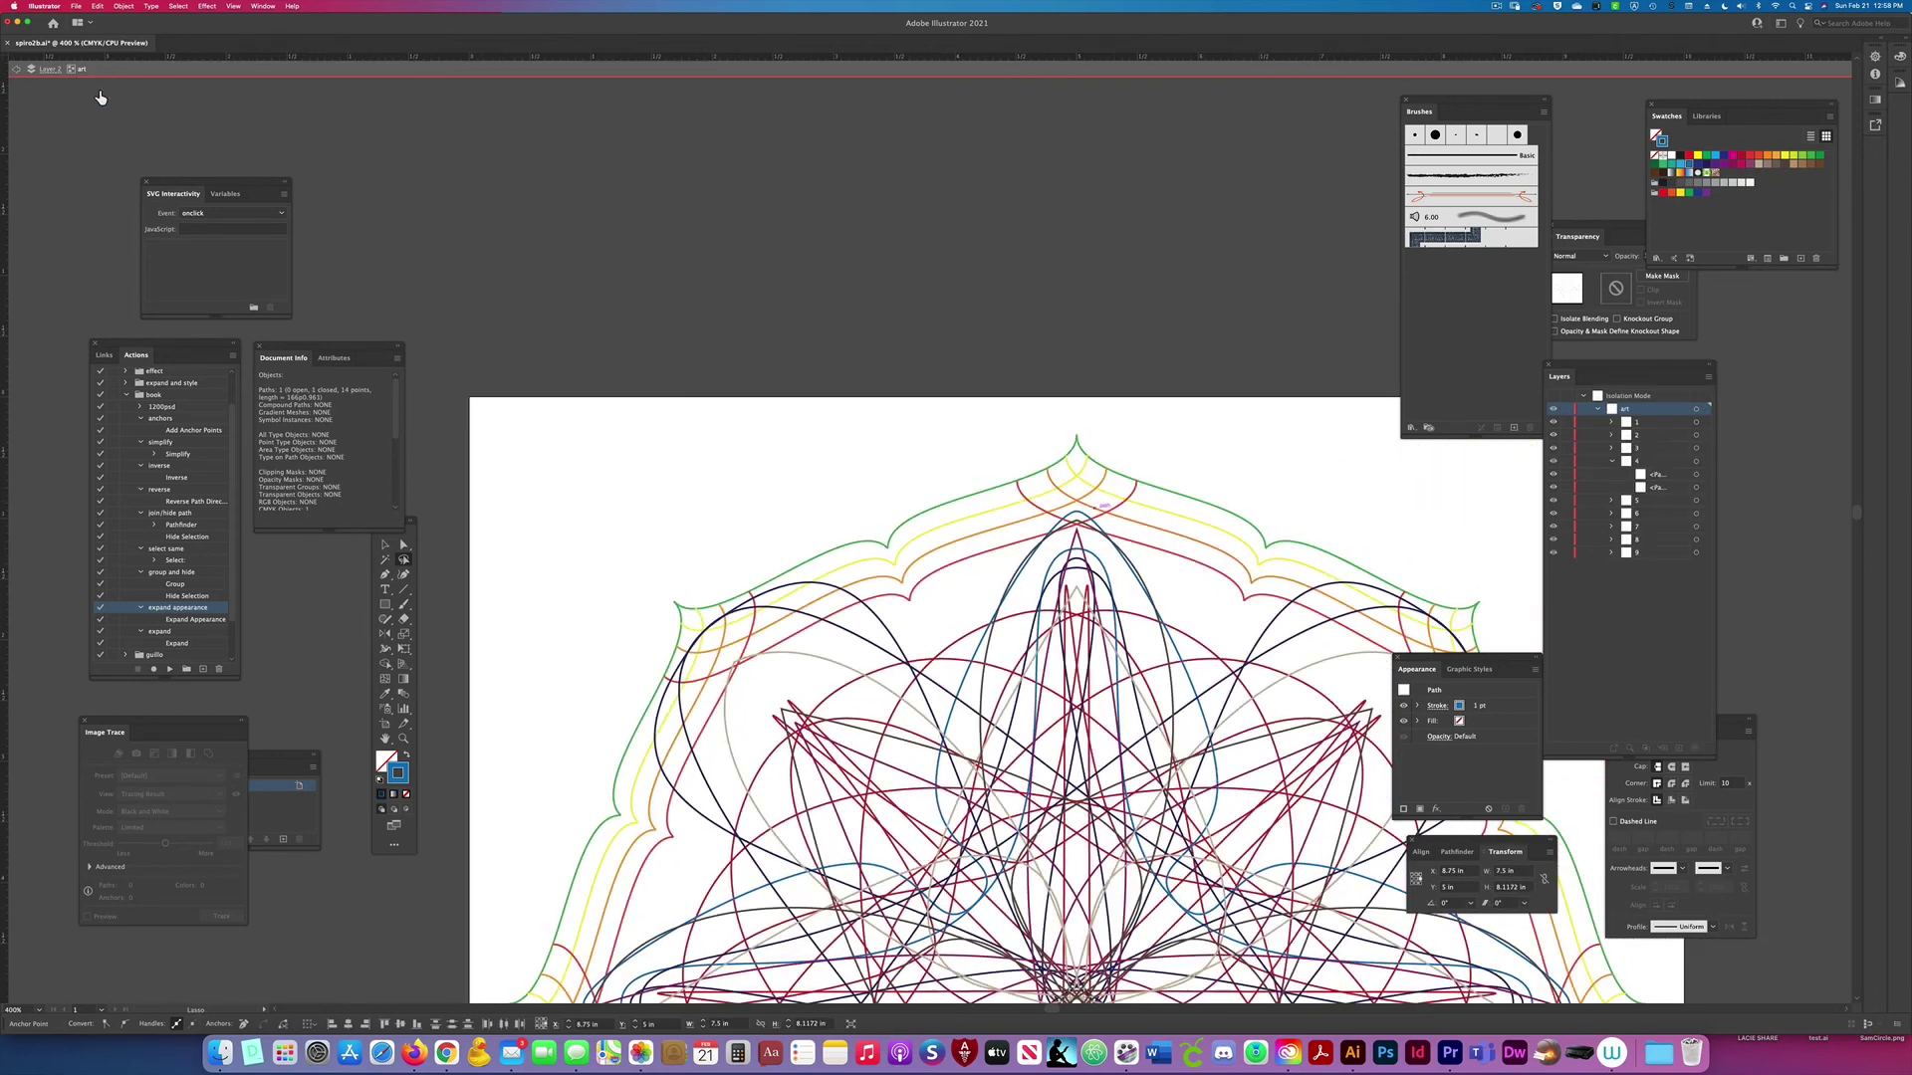
# Step: Isolate group 5, hide all but its first two paths, and join their overlapping end anchors at the mandala's centre
pyautogui.click(1612, 475)
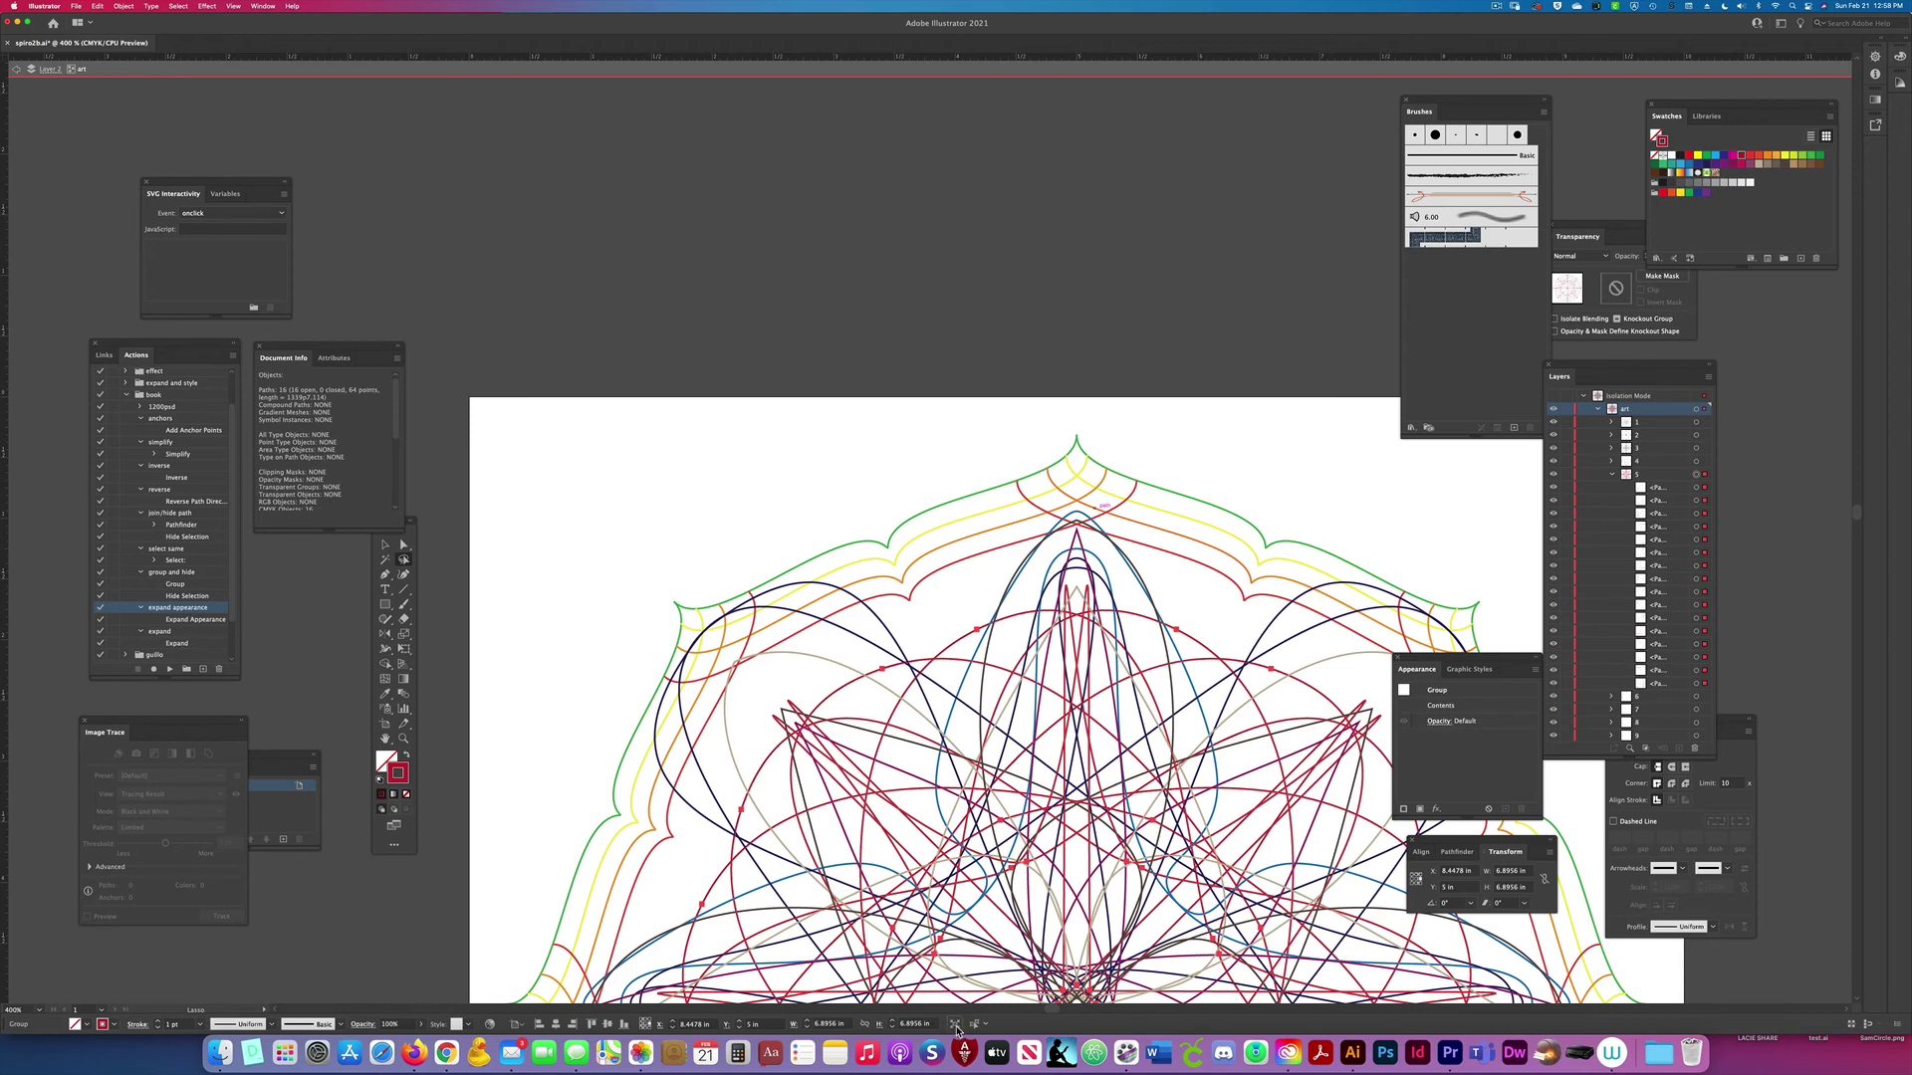
pyautogui.click(955, 1025)
pyautogui.scroll(-5, 1538, 498)
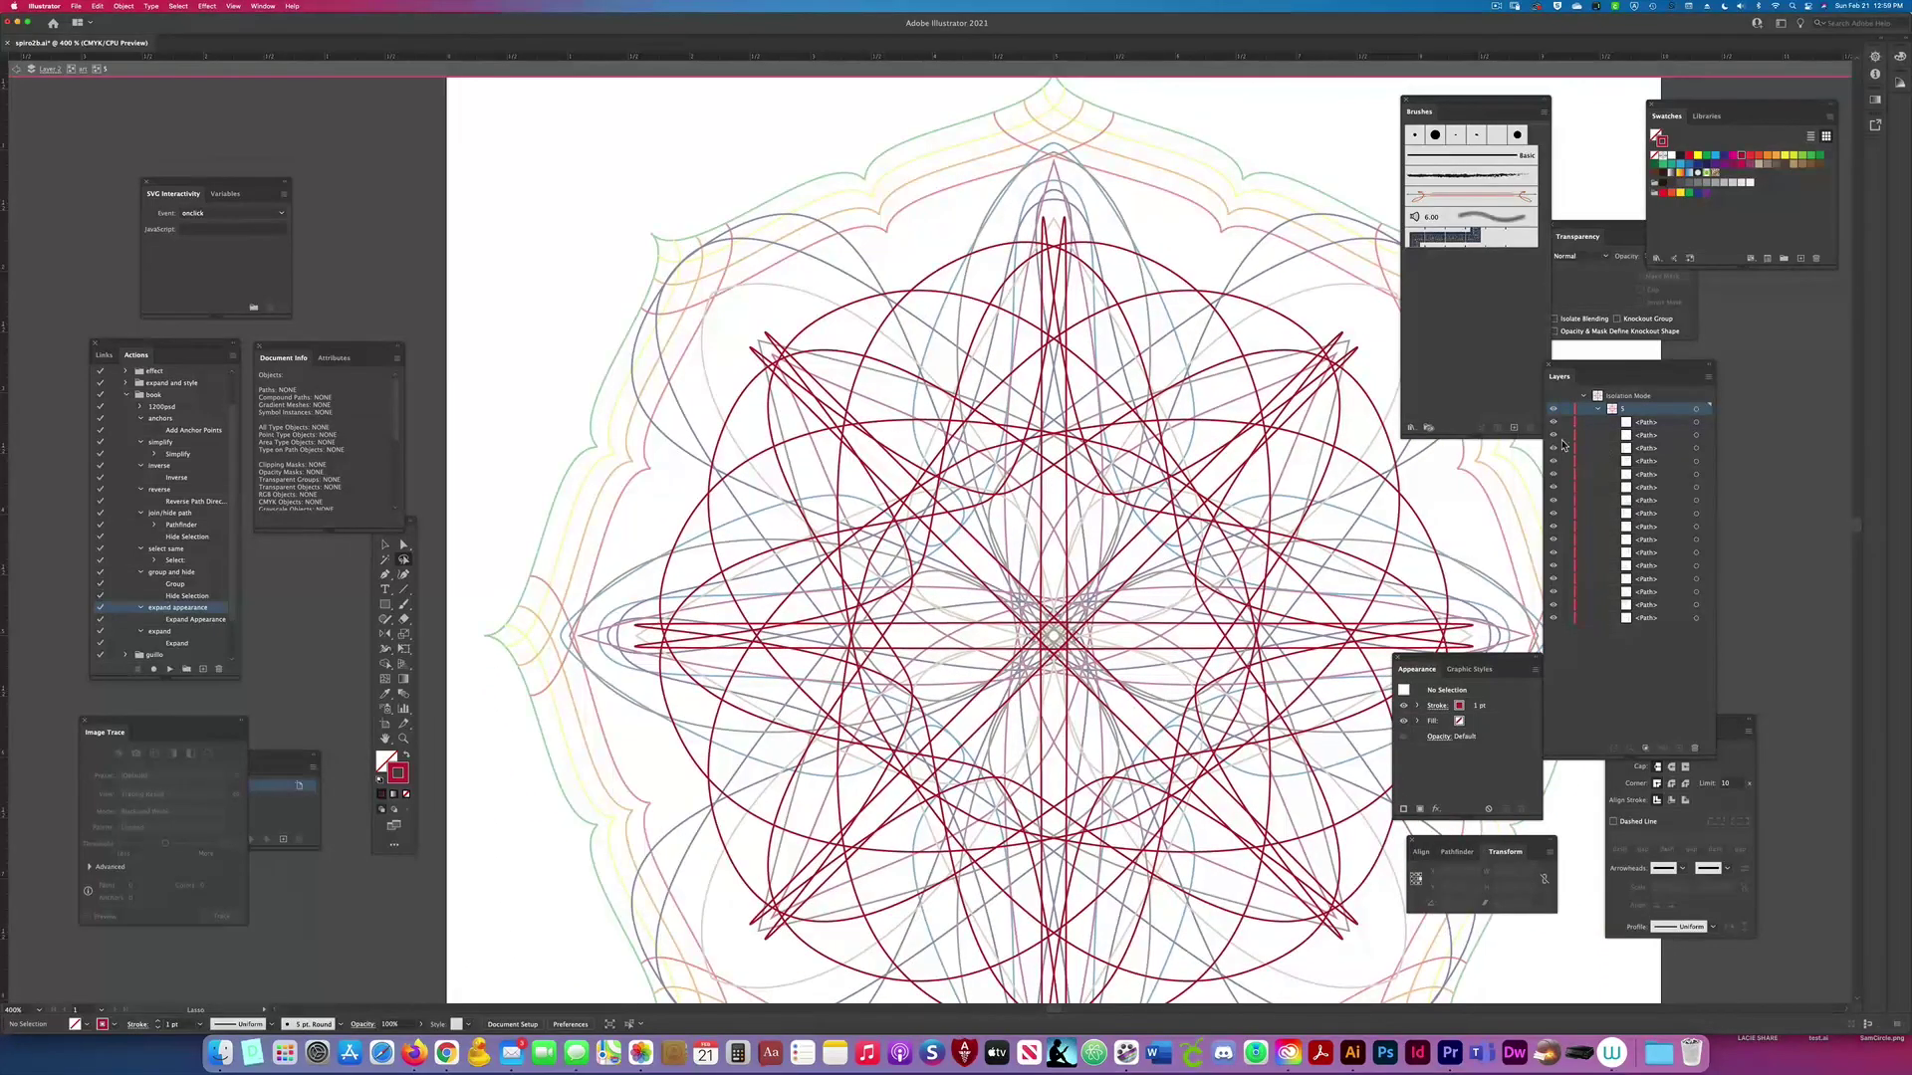
pyautogui.moveTo(1040, 608); pyautogui.dragTo(1062, 597)
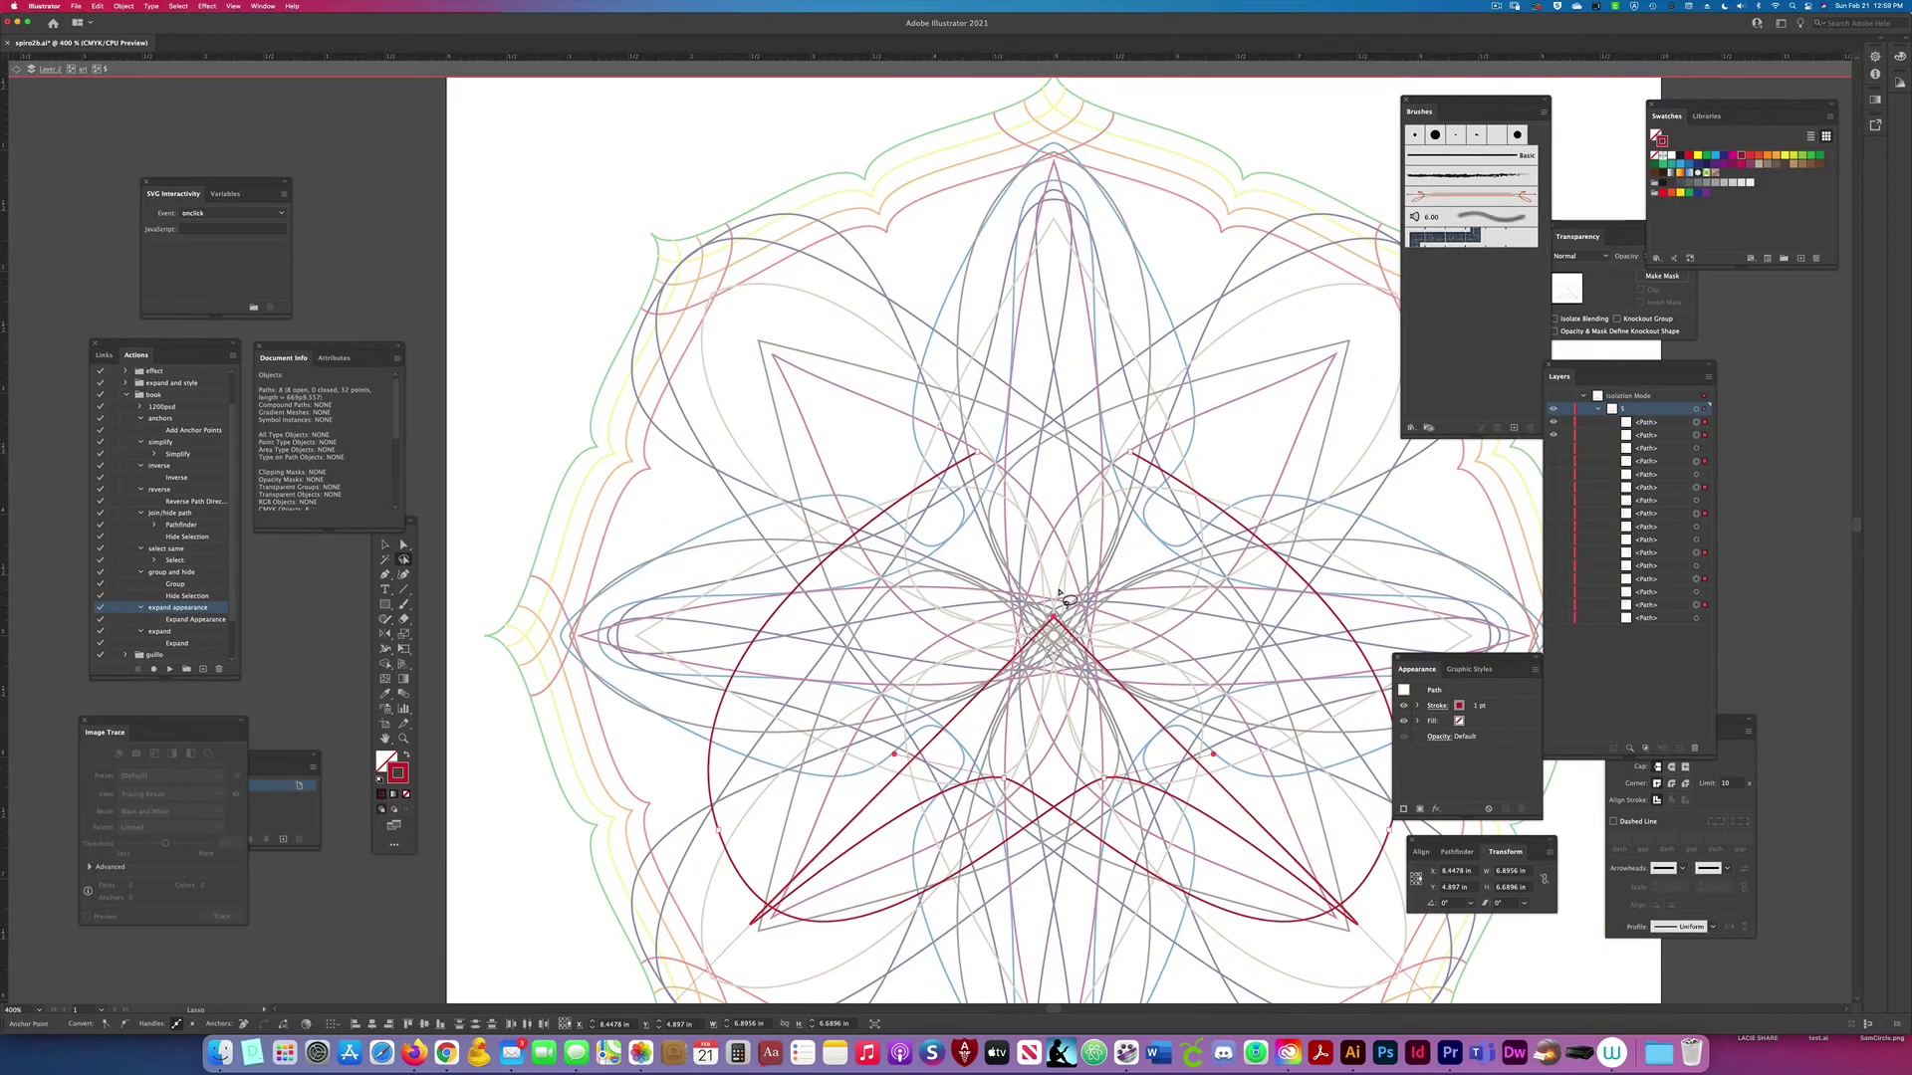
pyautogui.click(1091, 603)
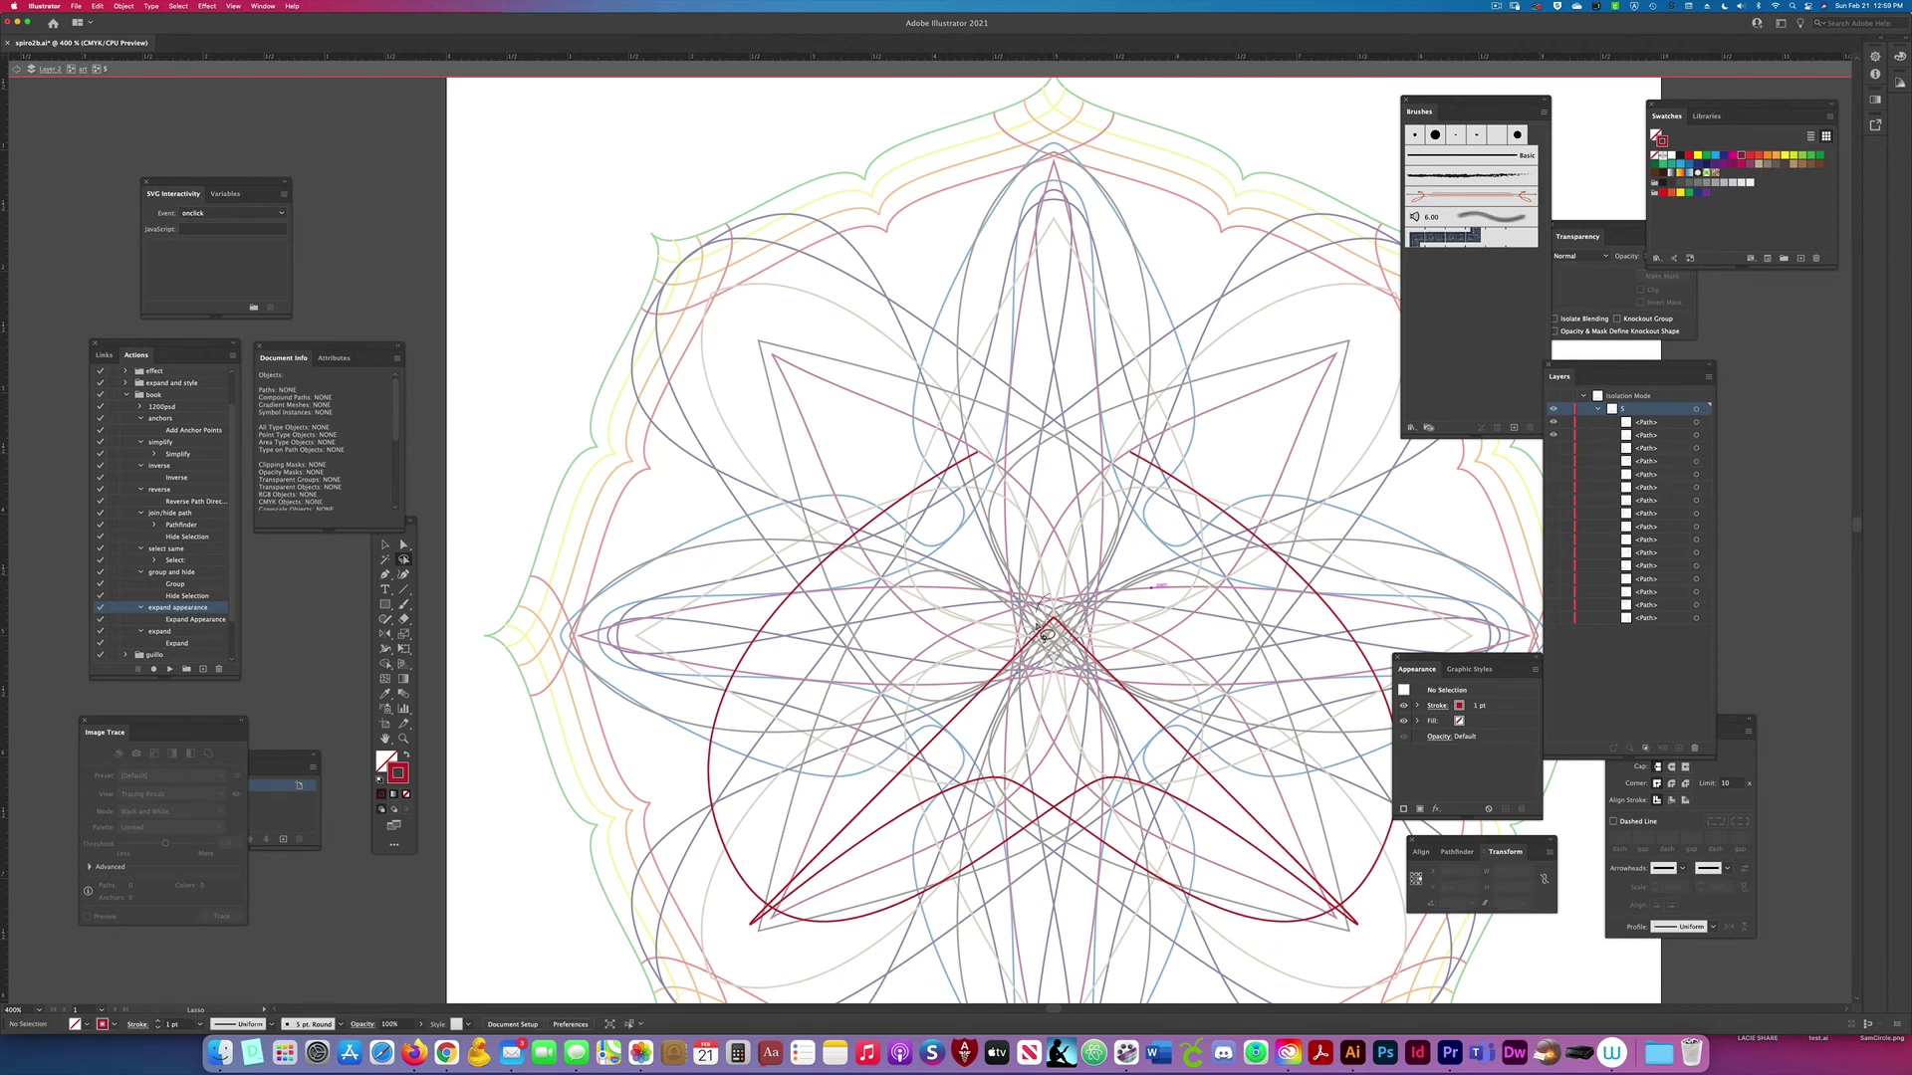
pyautogui.moveTo(1045, 634); pyautogui.dragTo(1066, 608)
pyautogui.click(1112, 614)
pyautogui.press('a')
pyautogui.click(1068, 631)
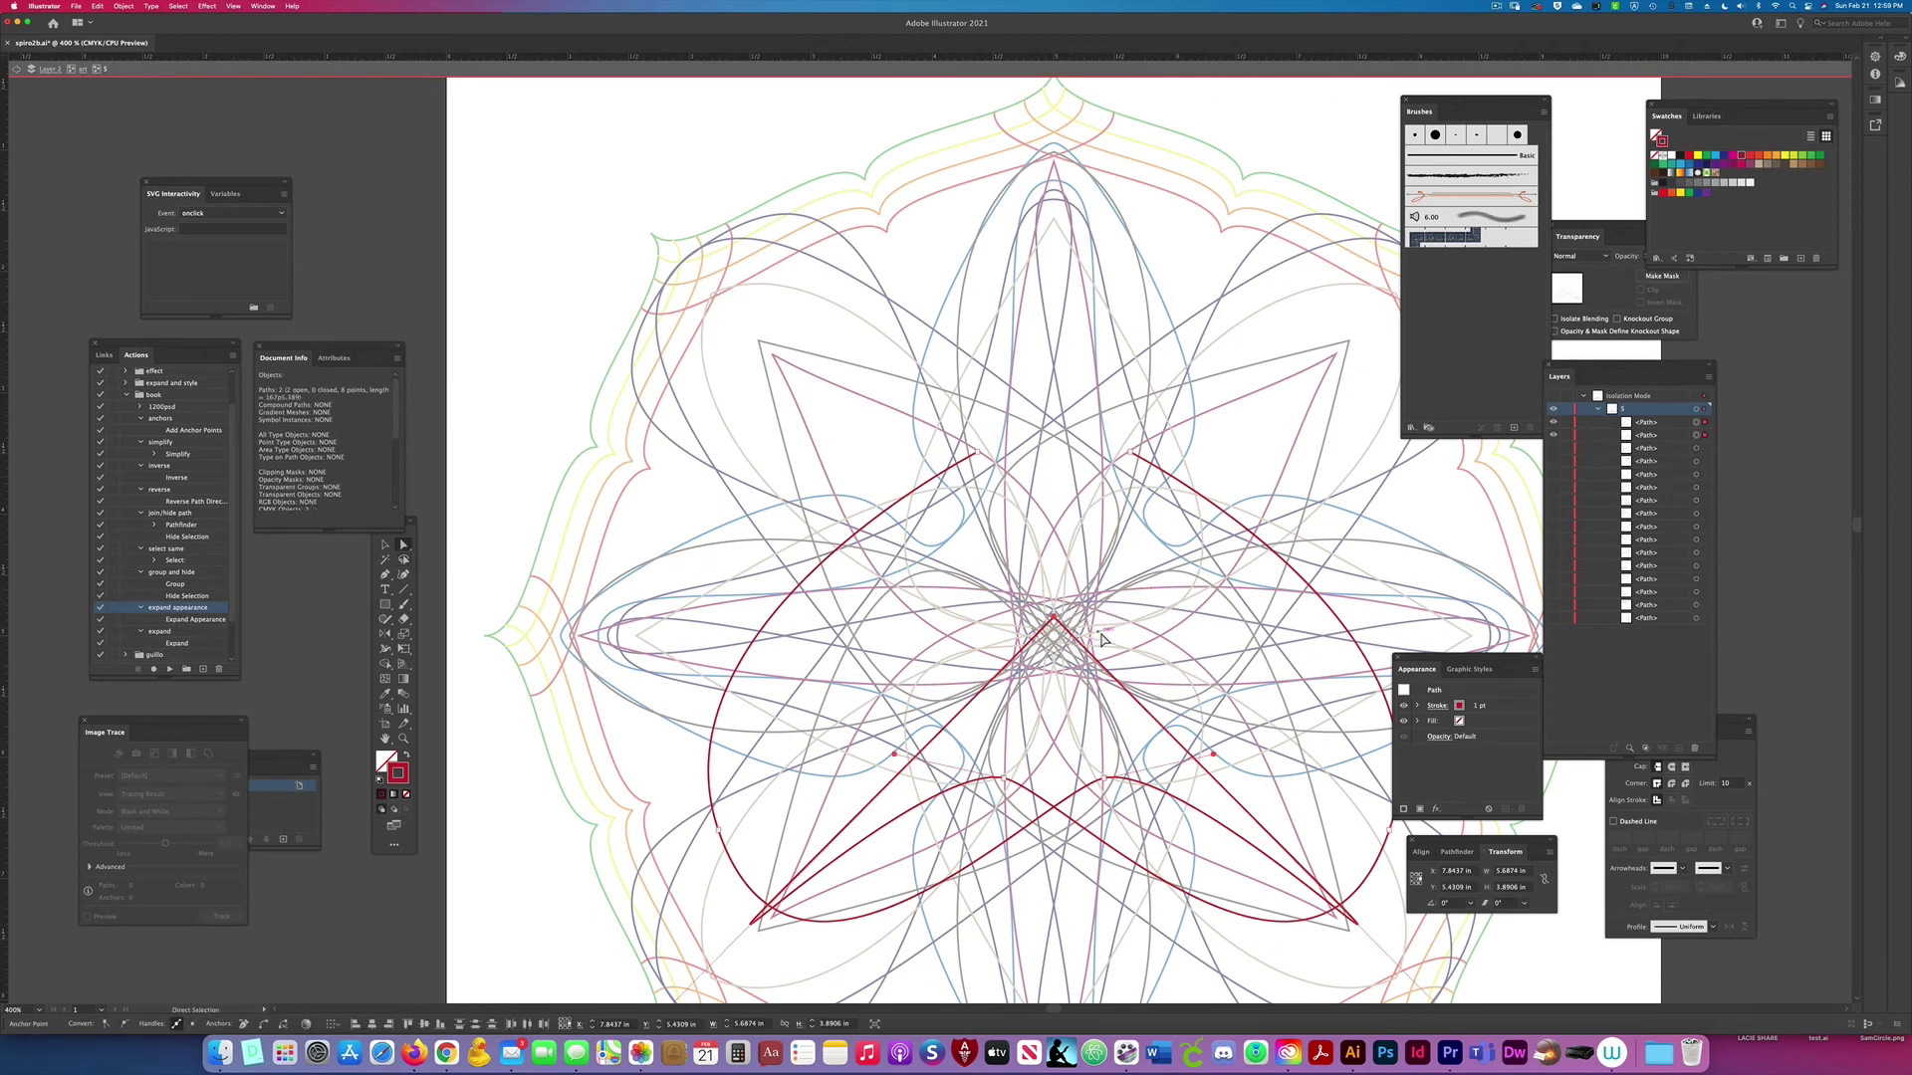
# Step: Show group 5's next path pairs one pair at a time and join each pair's overlapping end anchors near the centre
pyautogui.click(1553, 429)
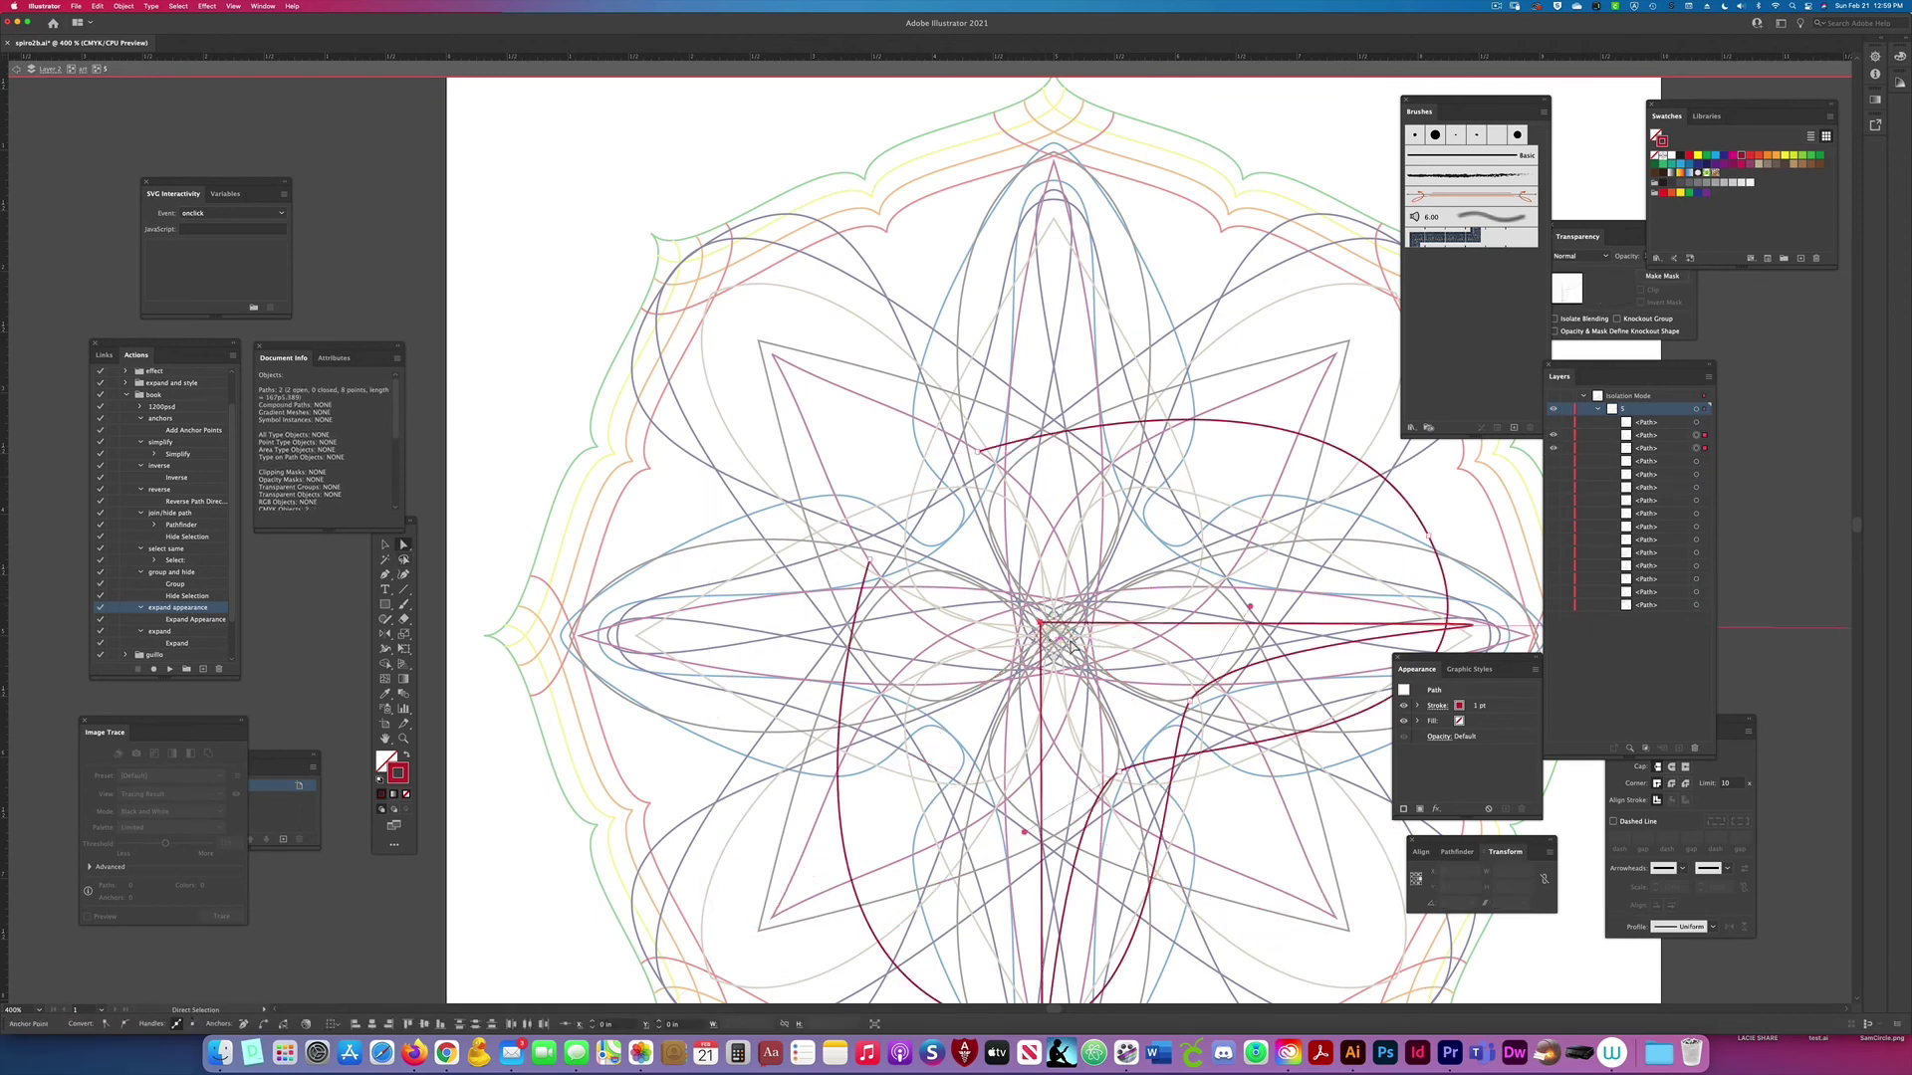
pyautogui.click(1553, 448)
pyautogui.click(1552, 463)
pyautogui.press('super+j')
pyautogui.moveTo(1057, 654)
pyautogui.mouseDown()
pyautogui.moveTo(1026, 623)
pyautogui.moveTo(1081, 685)
pyautogui.moveTo(1039, 665)
pyautogui.moveTo(1059, 653)
pyautogui.moveTo(1045, 643)
pyautogui.mouseUp()
pyautogui.click(1552, 449)
pyautogui.click(1553, 462)
pyautogui.click(1553, 476)
pyautogui.press('super+j')
# Step: Pair up the remaining segments of group 5 in sequence, showing only two at once and joining their central end anchors
pyautogui.click(1553, 463)
pyautogui.click(1552, 476)
pyautogui.click(1552, 489)
pyautogui.press('super+j')
pyautogui.press('super+j')
pyautogui.click(1552, 488)
pyautogui.click(1552, 501)
pyautogui.click(1552, 514)
pyautogui.press('super+j')
pyautogui.click(1553, 501)
pyautogui.click(1552, 514)
pyautogui.click(1552, 527)
pyautogui.press('super+j')
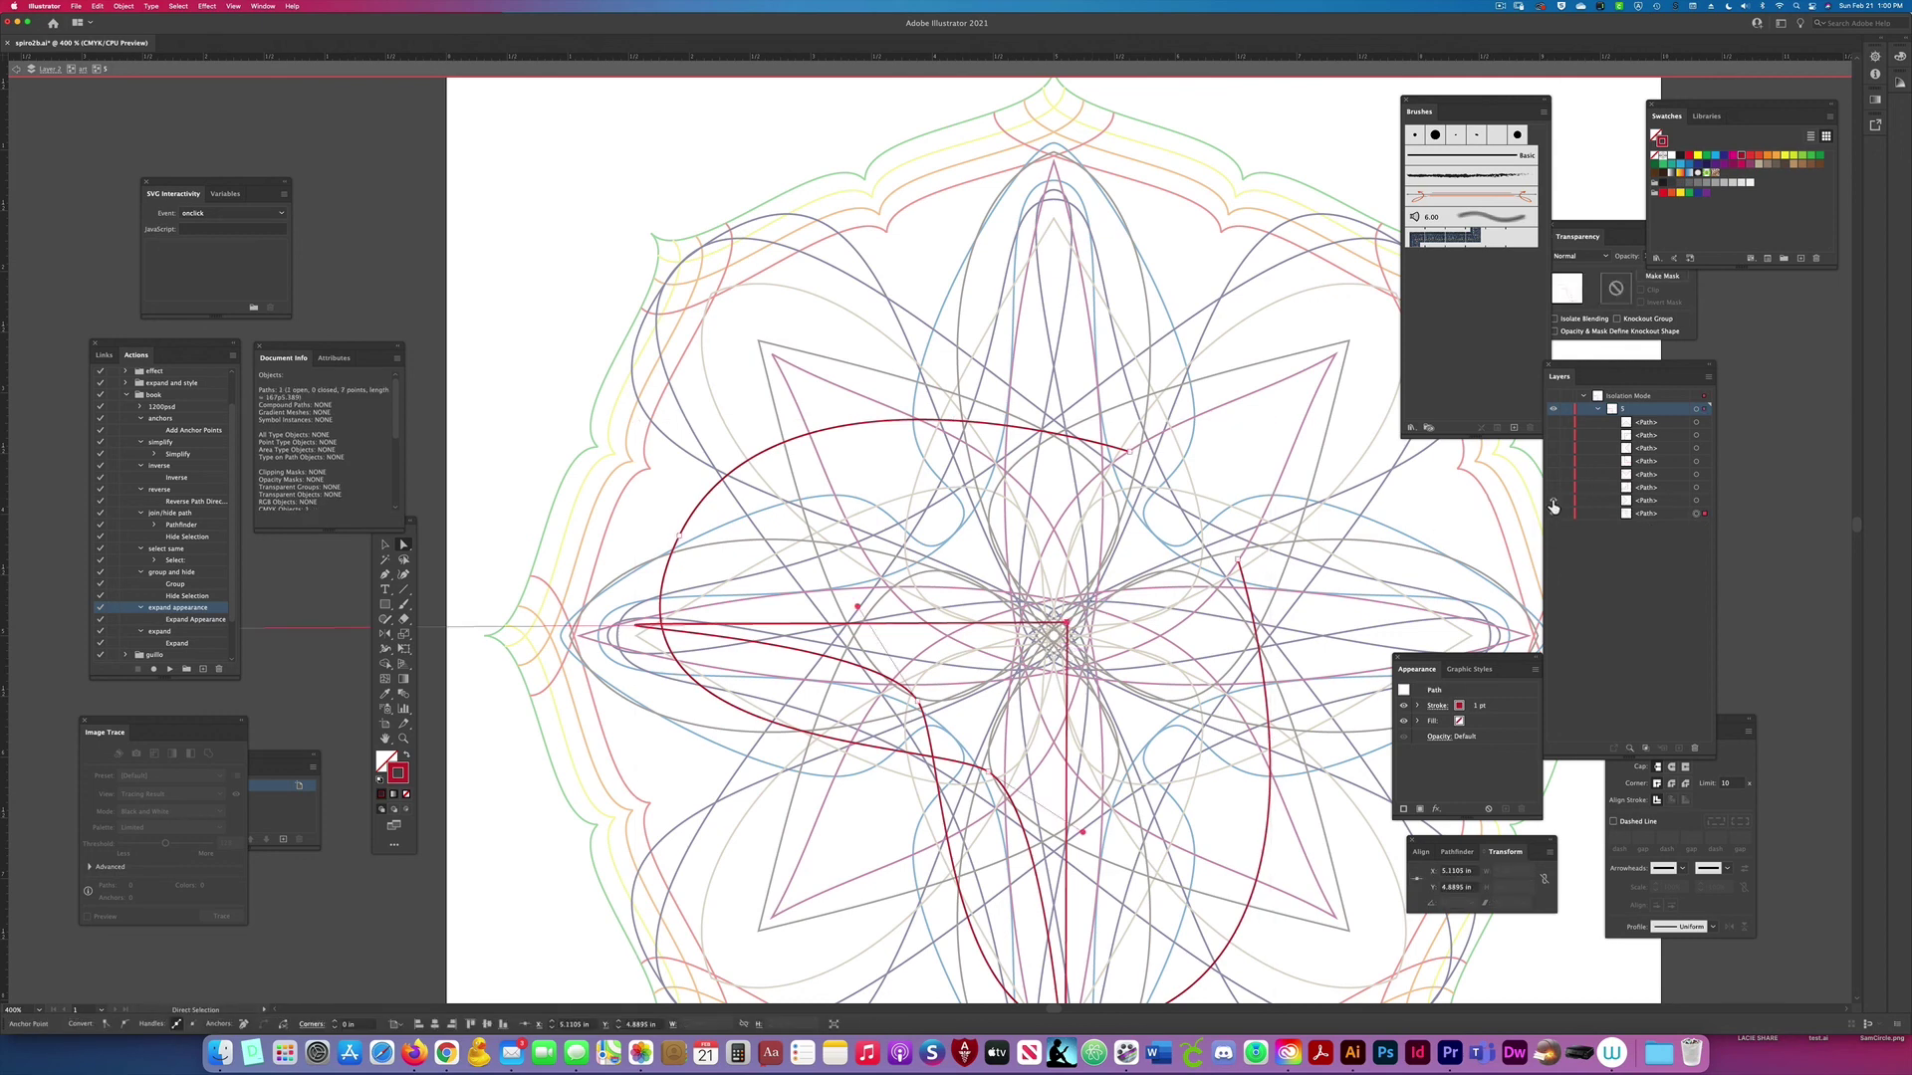
# Step: Show further joined paths of group 5 and join their meeting end anchors on the right side of the centre
pyautogui.click(1552, 503)
pyautogui.moveTo(1274, 547); pyautogui.dragTo(1231, 575)
pyautogui.press('super+j')
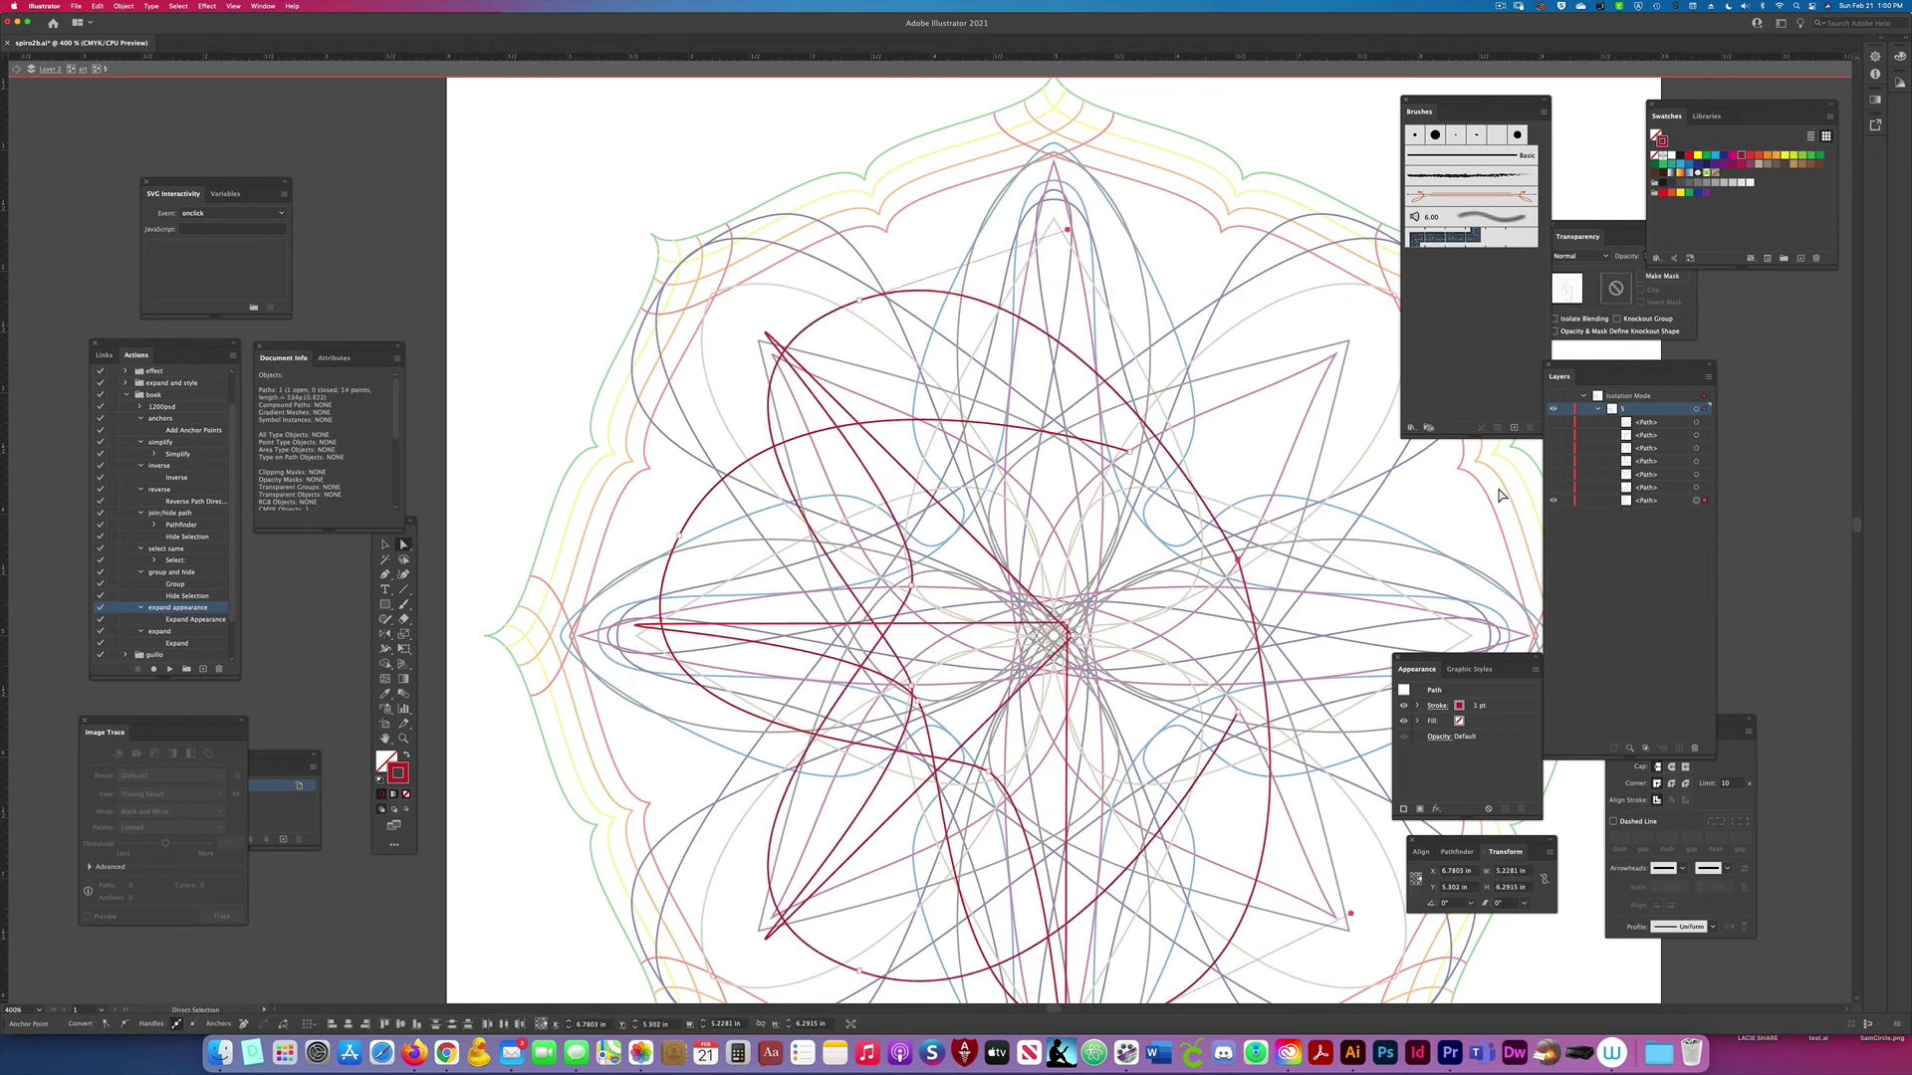
pyautogui.click(1553, 488)
pyautogui.moveTo(1253, 695); pyautogui.dragTo(1227, 725)
pyautogui.press('super+j')
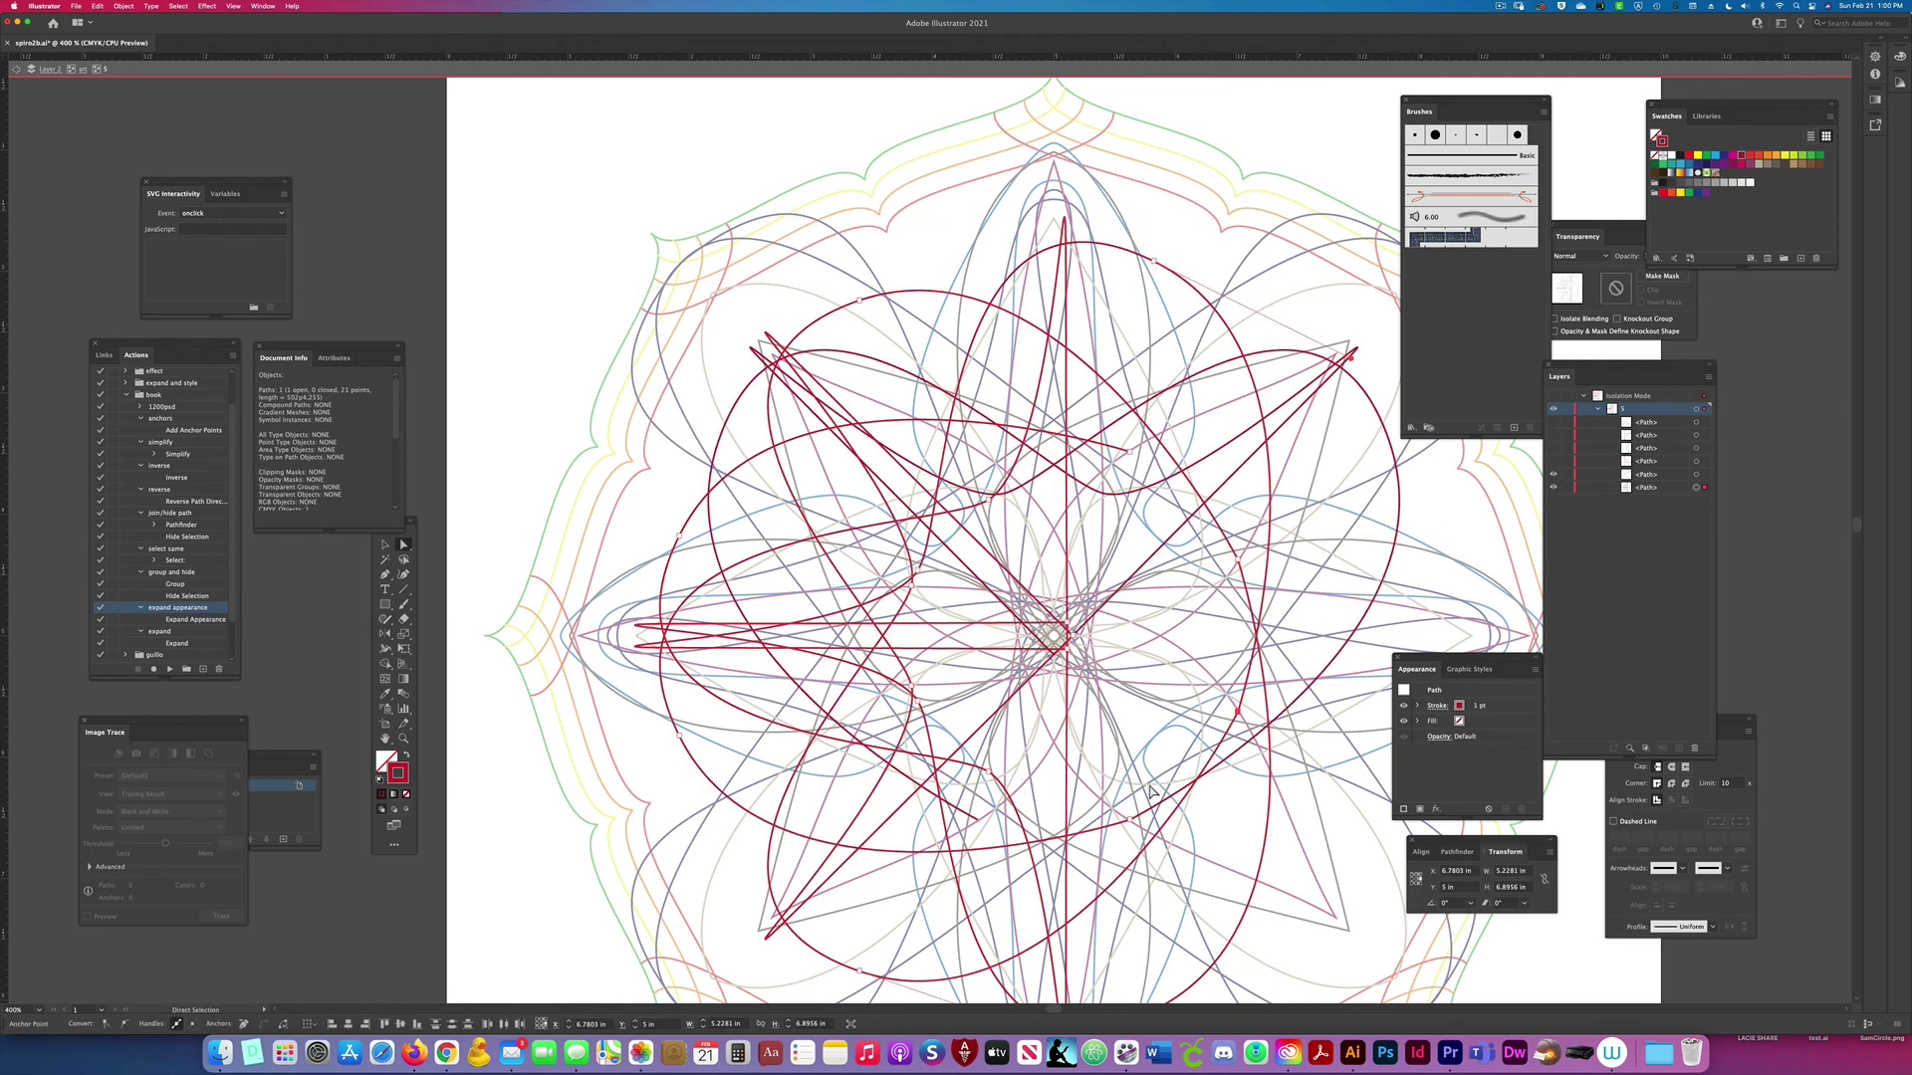
# Step: Join the remaining end anchors below and left of the centre until group 5 is a single closed path
pyautogui.press('super+j')
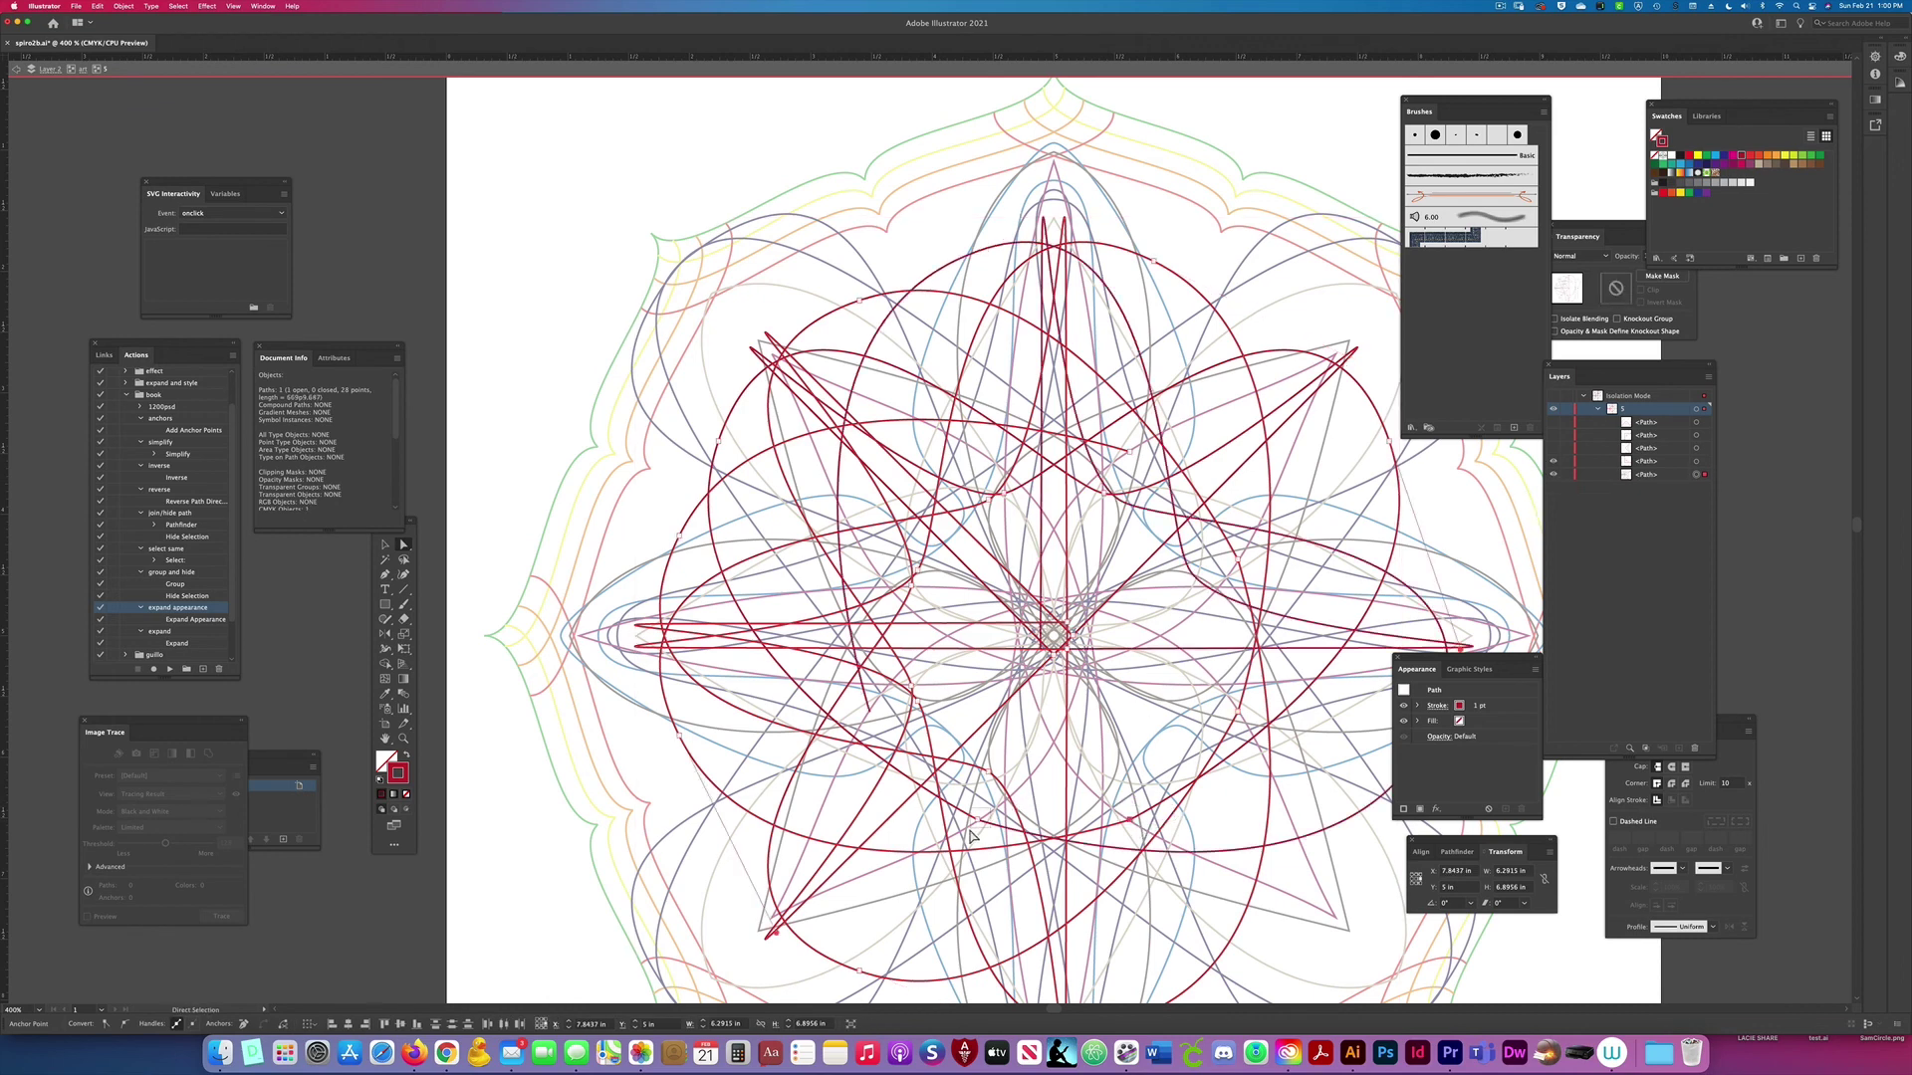
pyautogui.moveTo(1327, 814); pyautogui.dragTo(1390, 938)
pyautogui.press('super+j')
pyautogui.moveTo(858, 699); pyautogui.dragTo(875, 734)
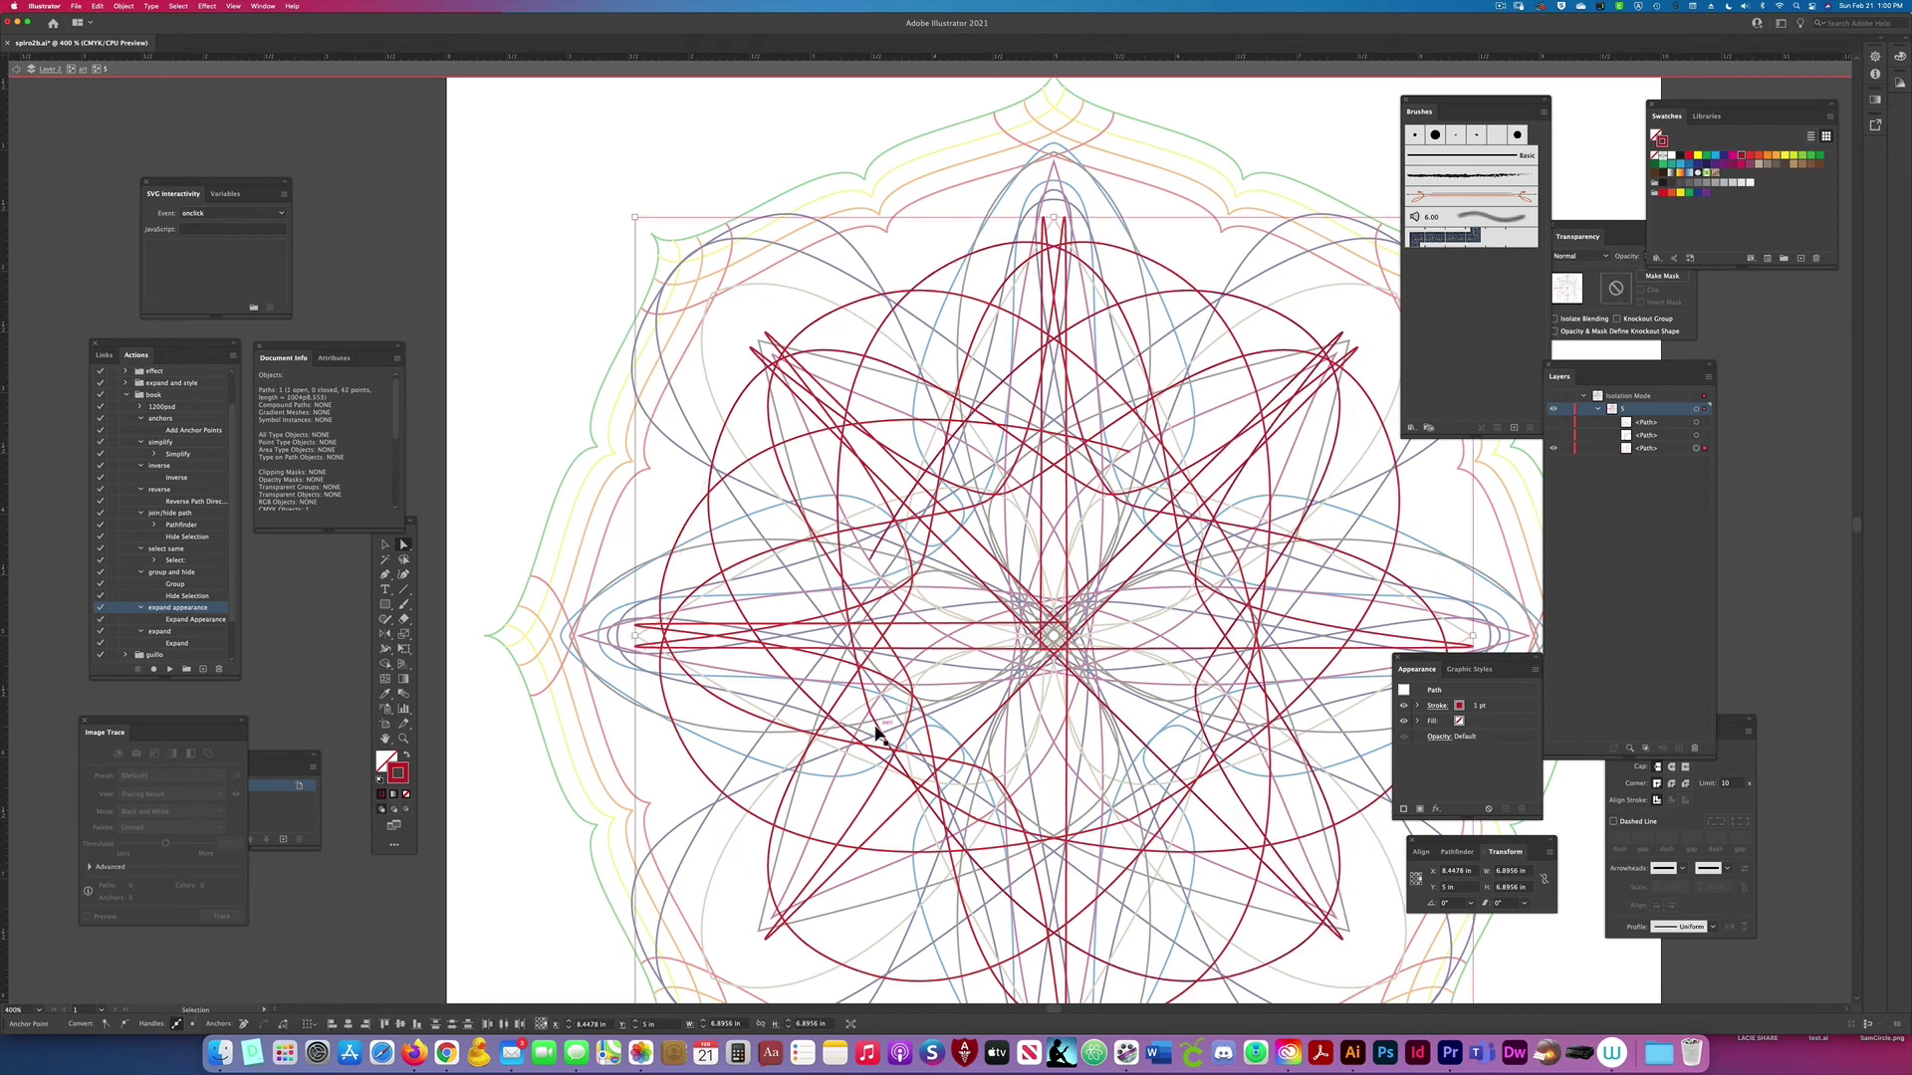
pyautogui.press('super+j')
pyautogui.press('super+j')
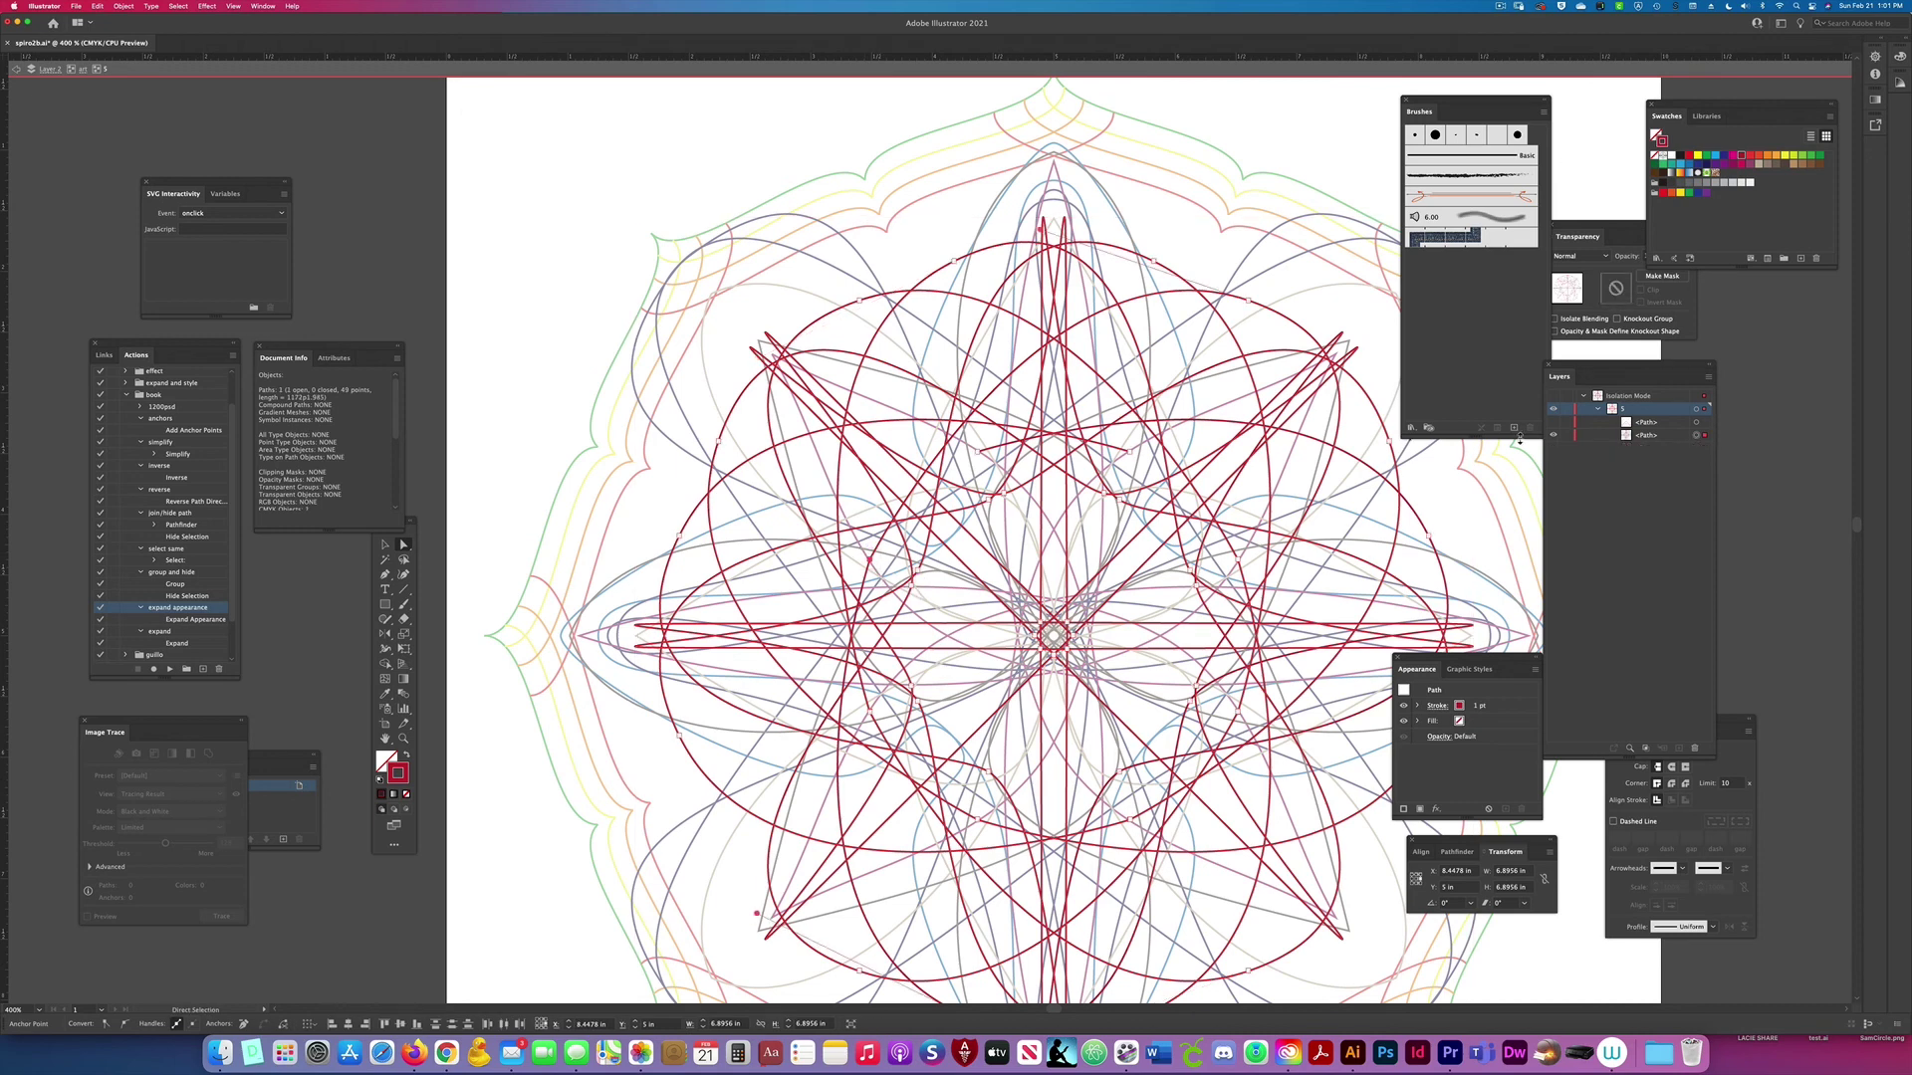
pyautogui.press('super+a')
pyautogui.press('super+j')
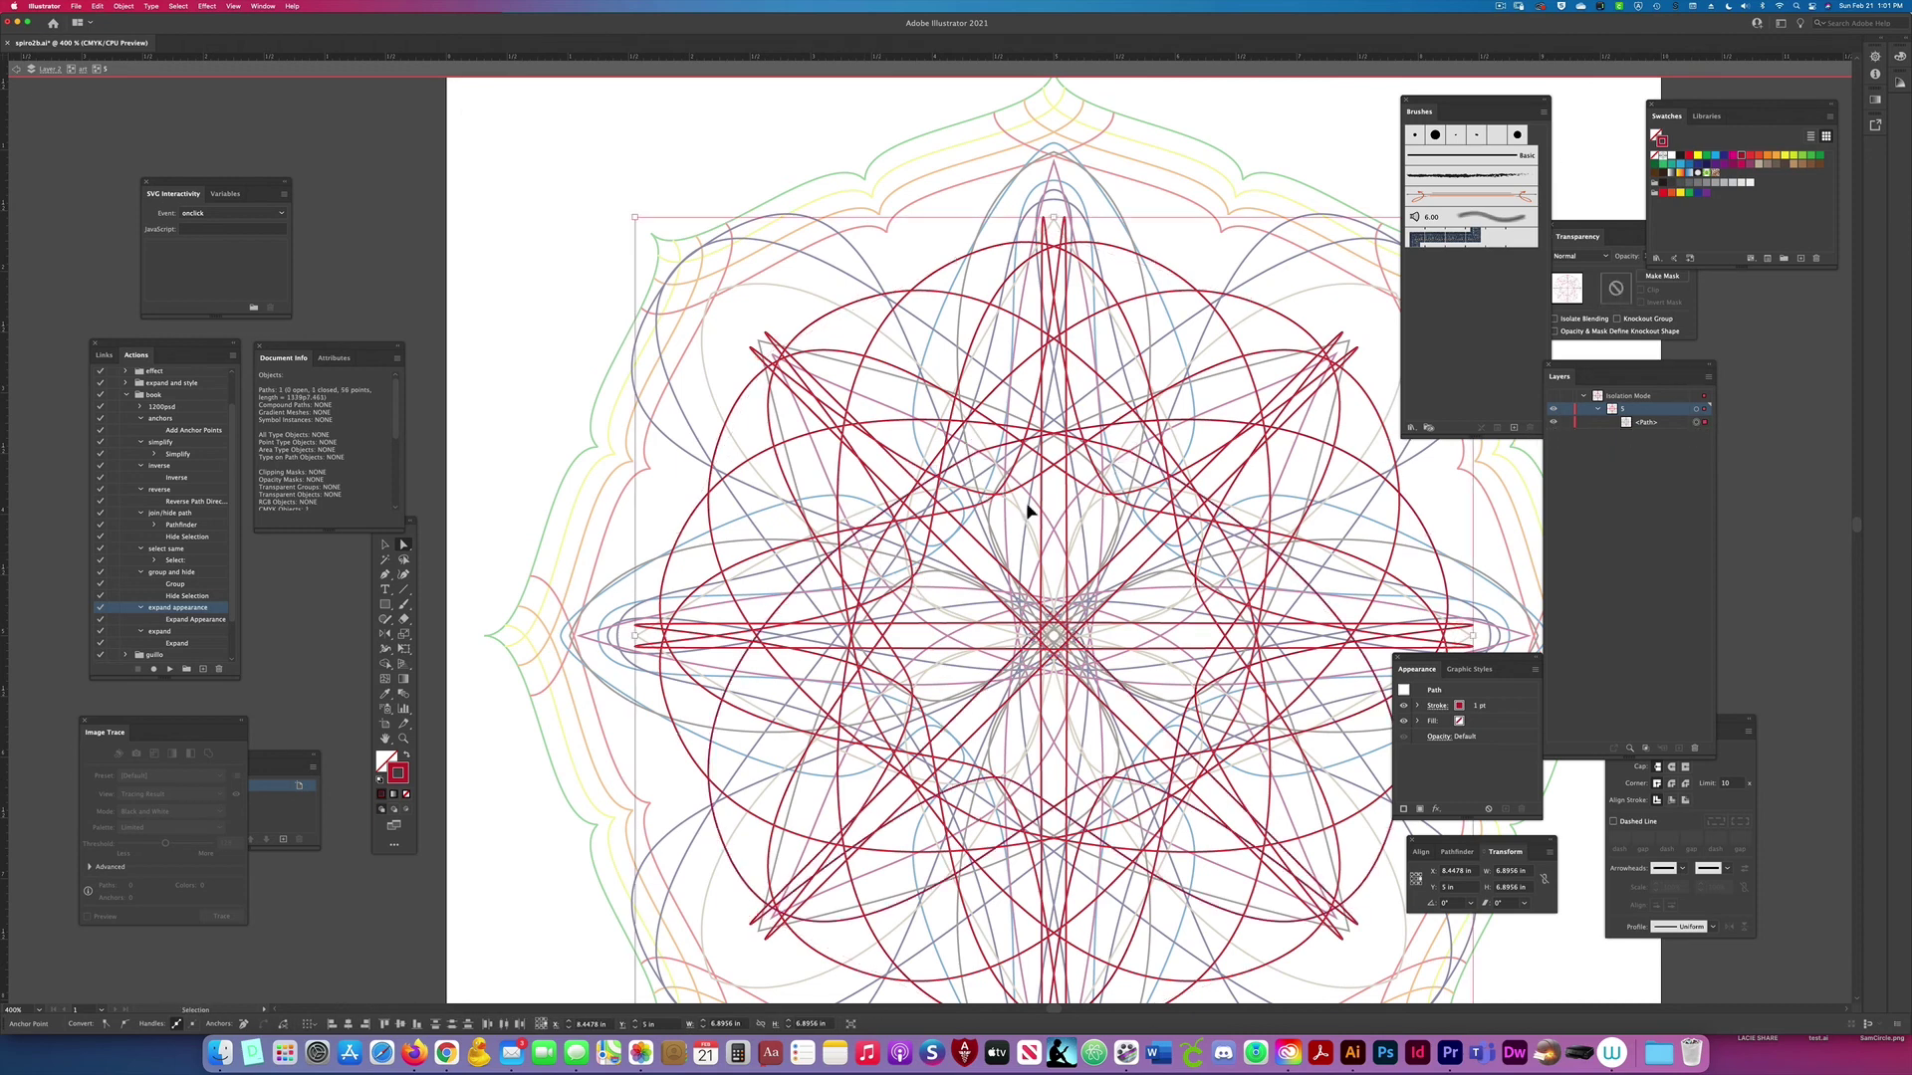
# Step: Return to the art group, collapse group 5 and isolate group 6
pyautogui.click(80, 70)
pyautogui.click(1613, 476)
pyautogui.click(1612, 487)
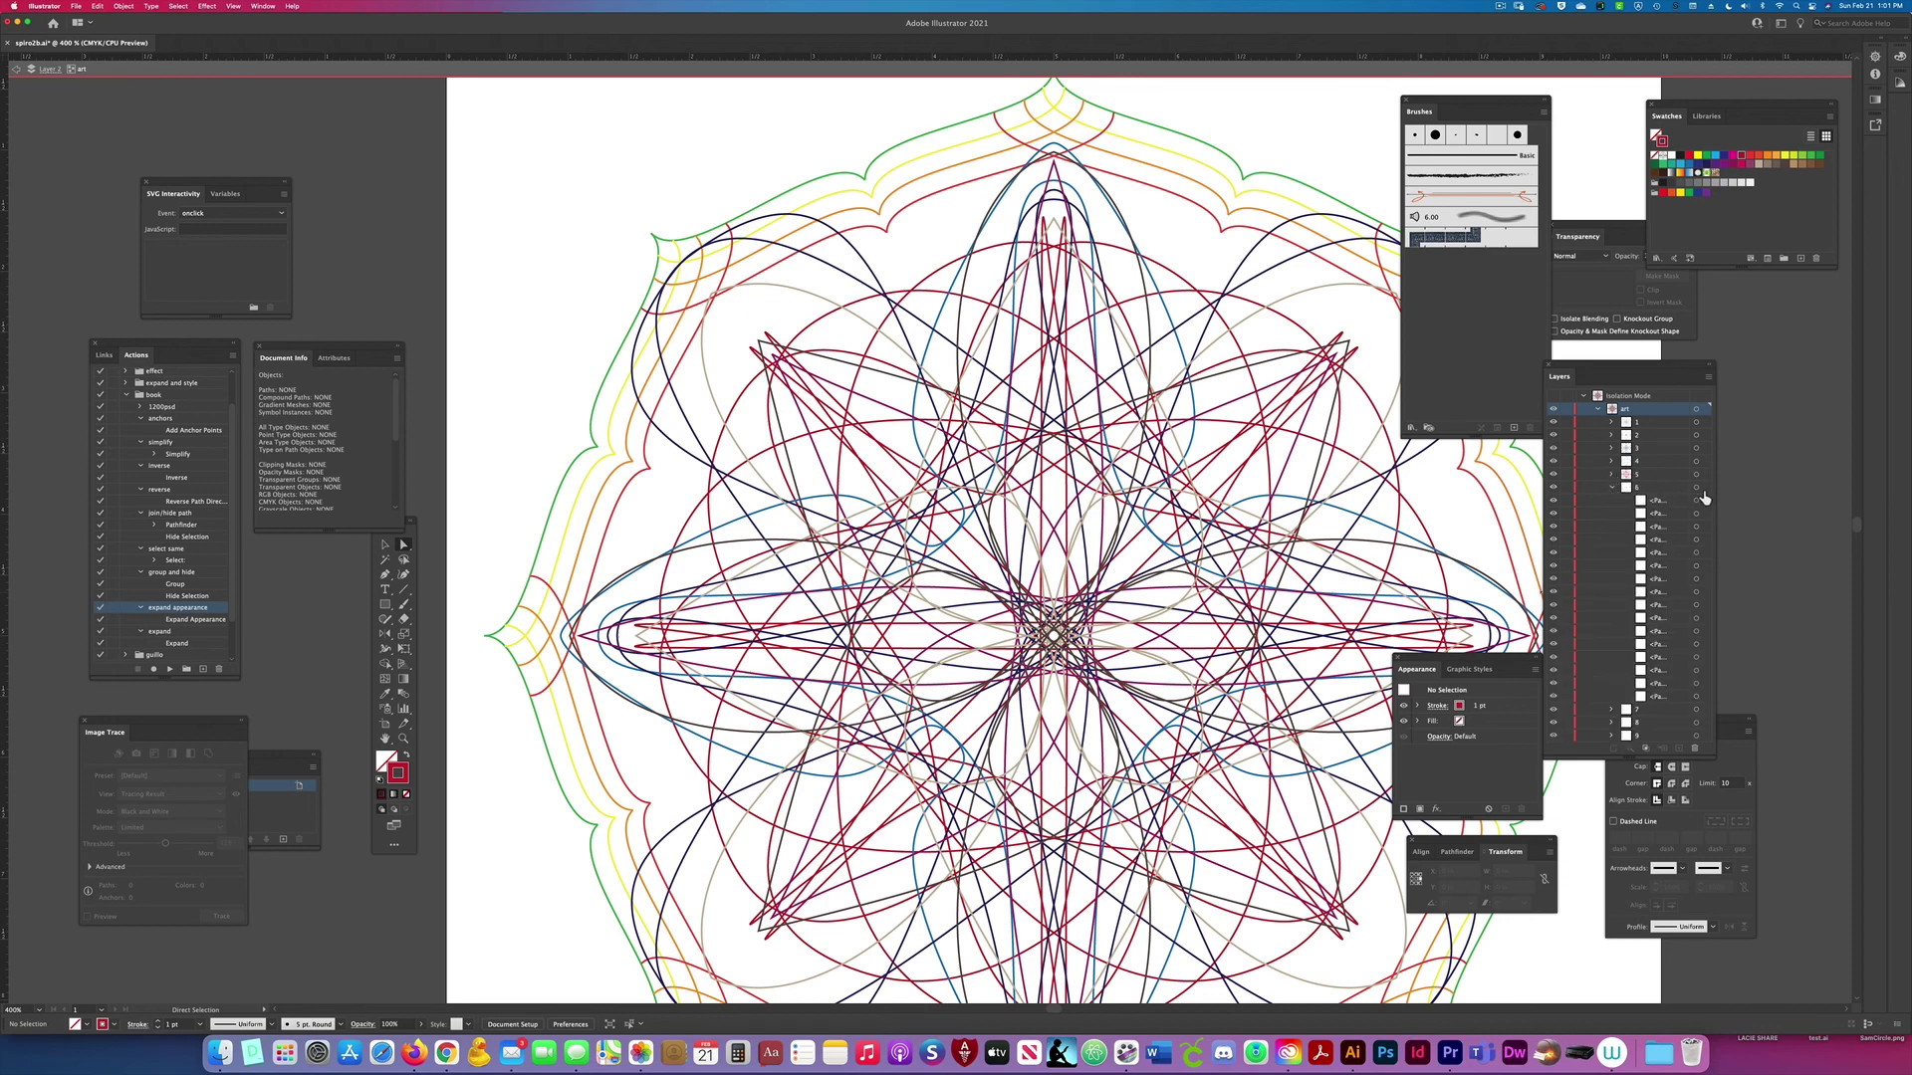
pyautogui.click(1696, 487)
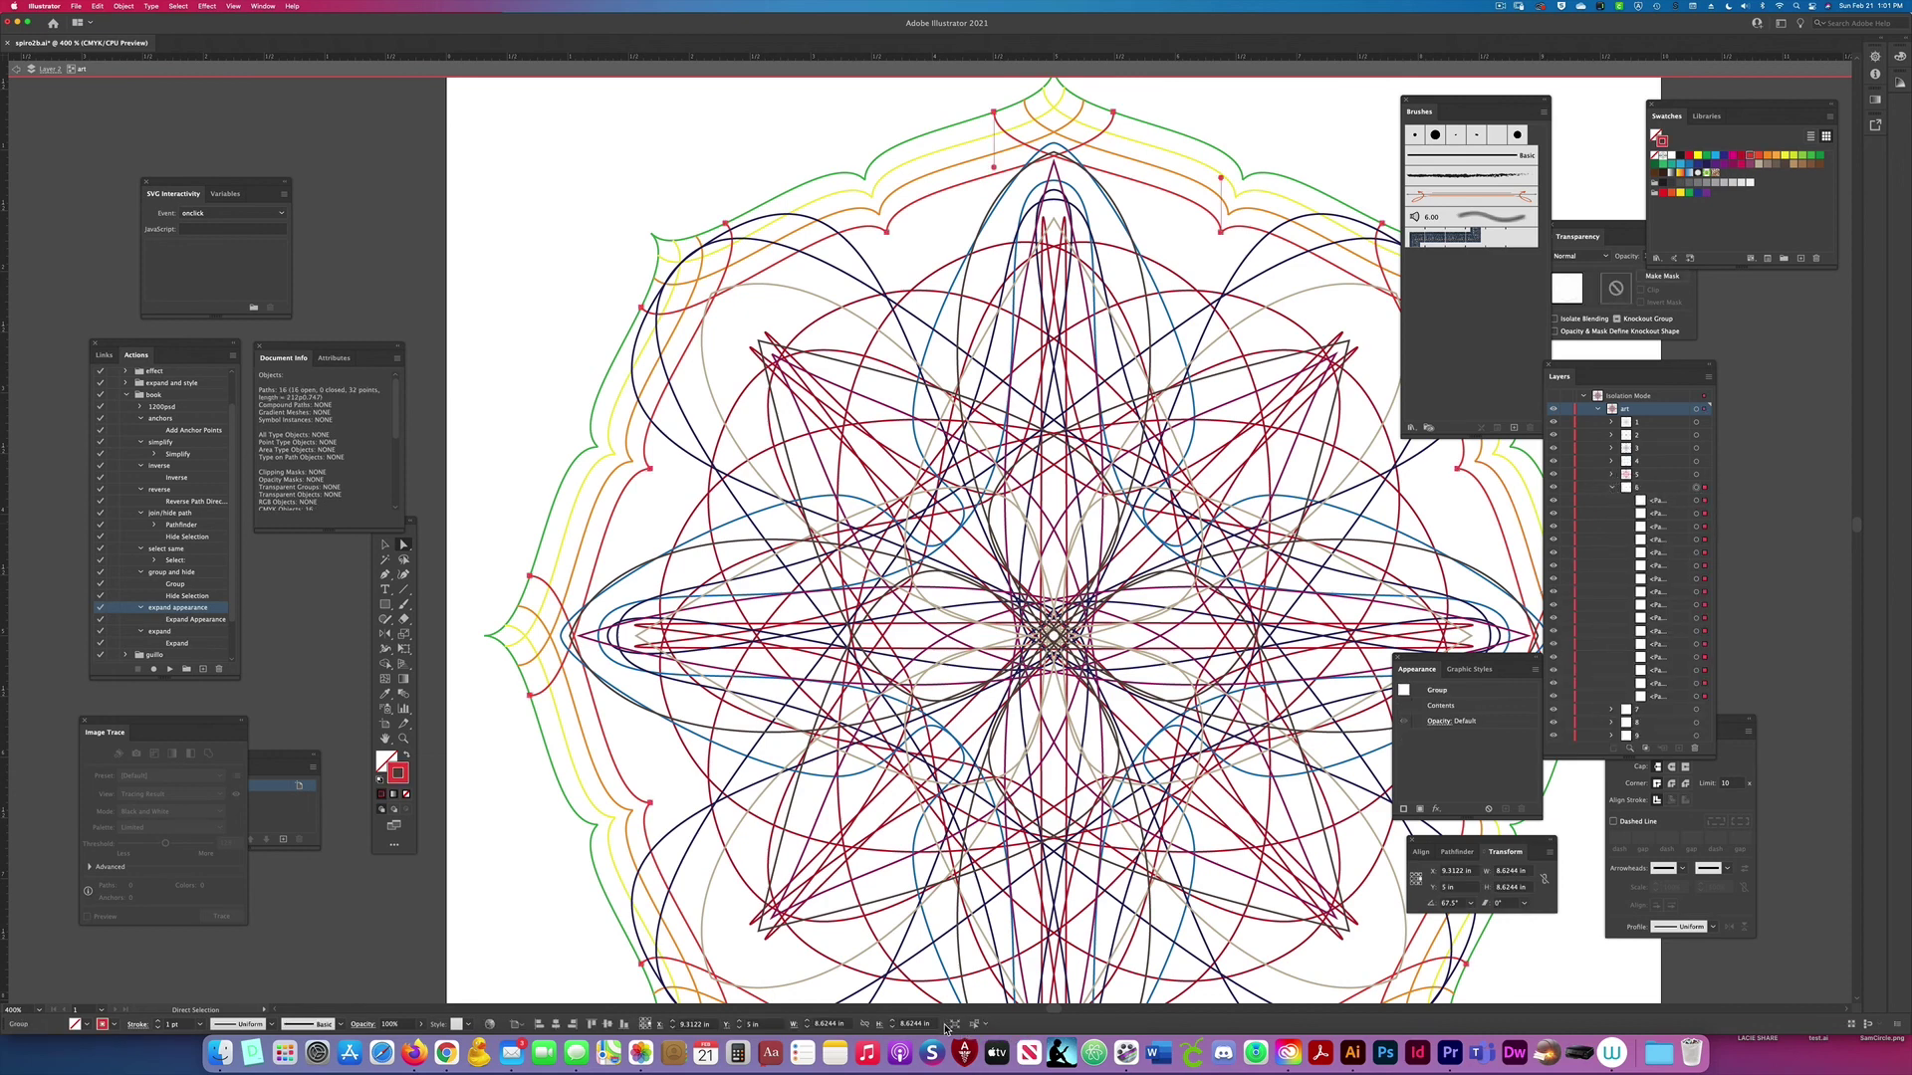
pyautogui.click(952, 1025)
pyautogui.scroll(5, 876, 476)
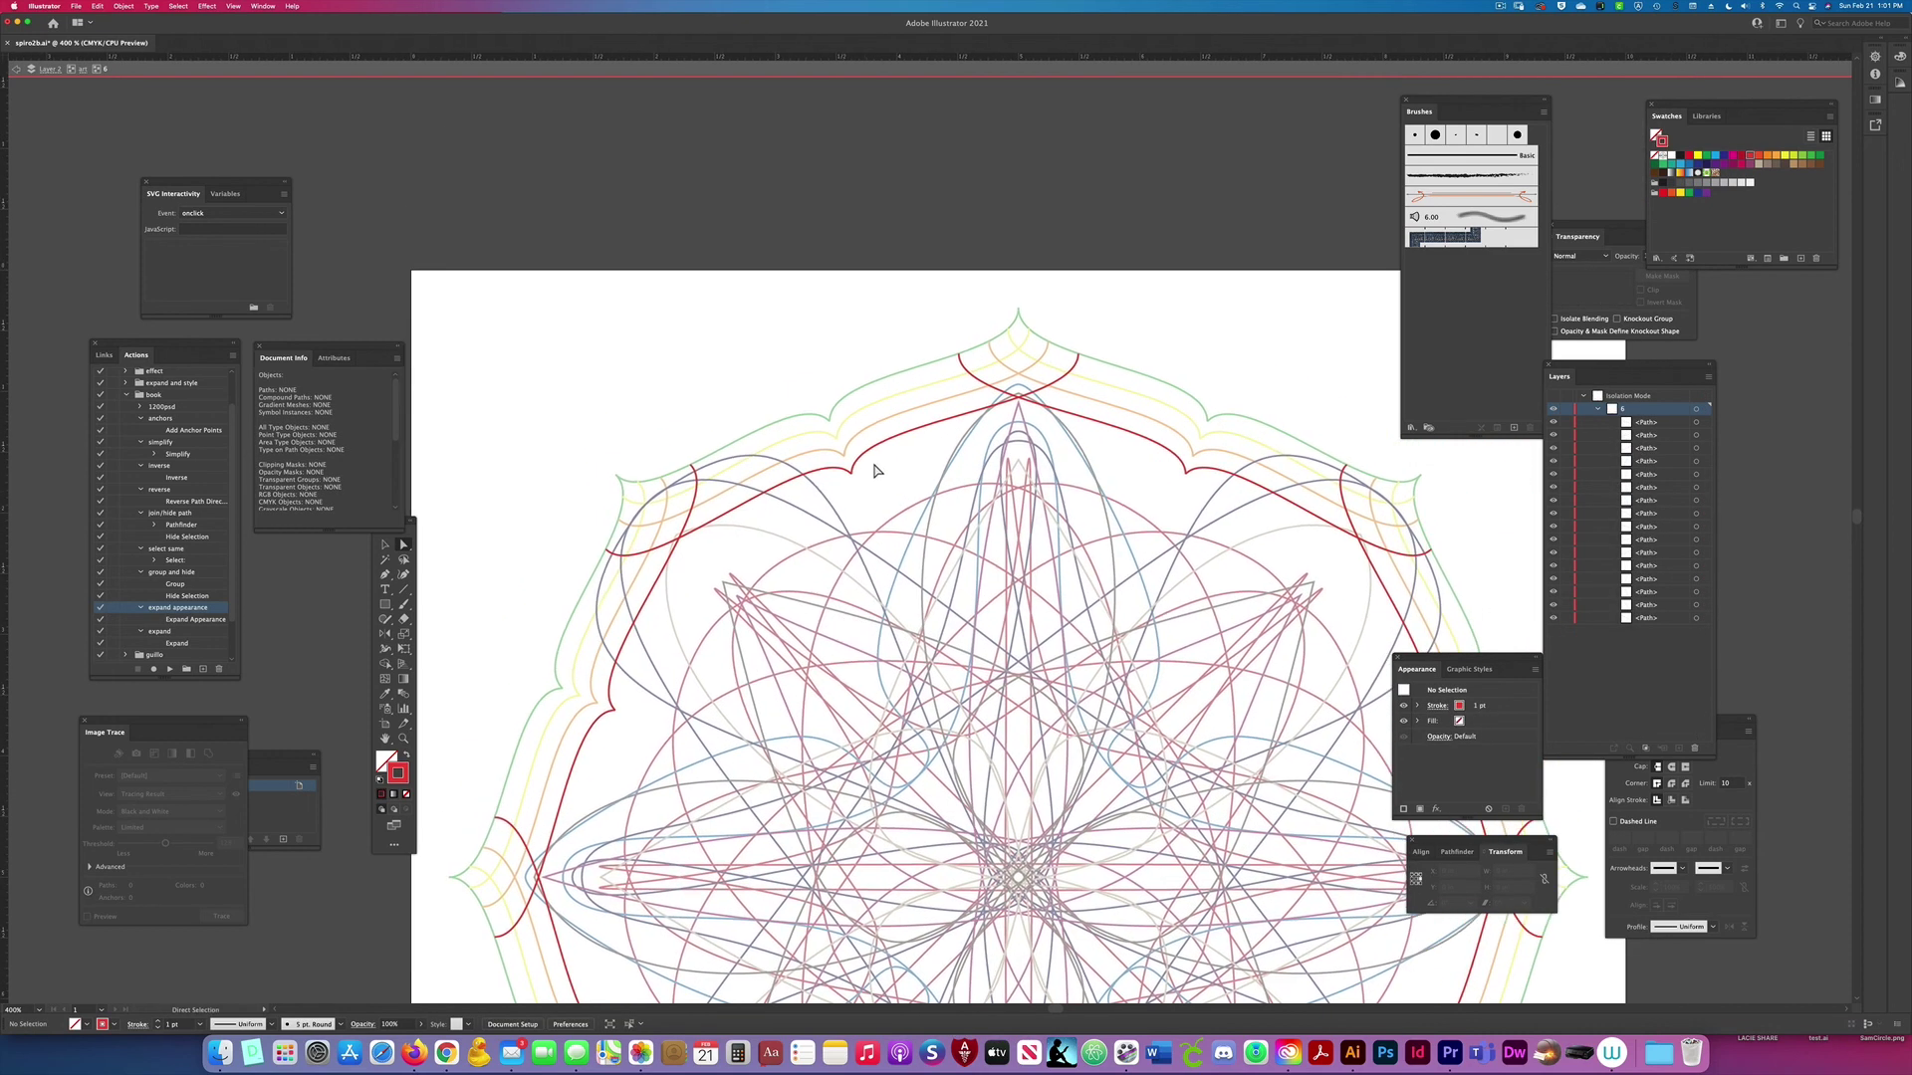
# Step: Join the overlapping end anchors at the notches along the top-right and right side of group 6's outline
pyautogui.click(1145, 456)
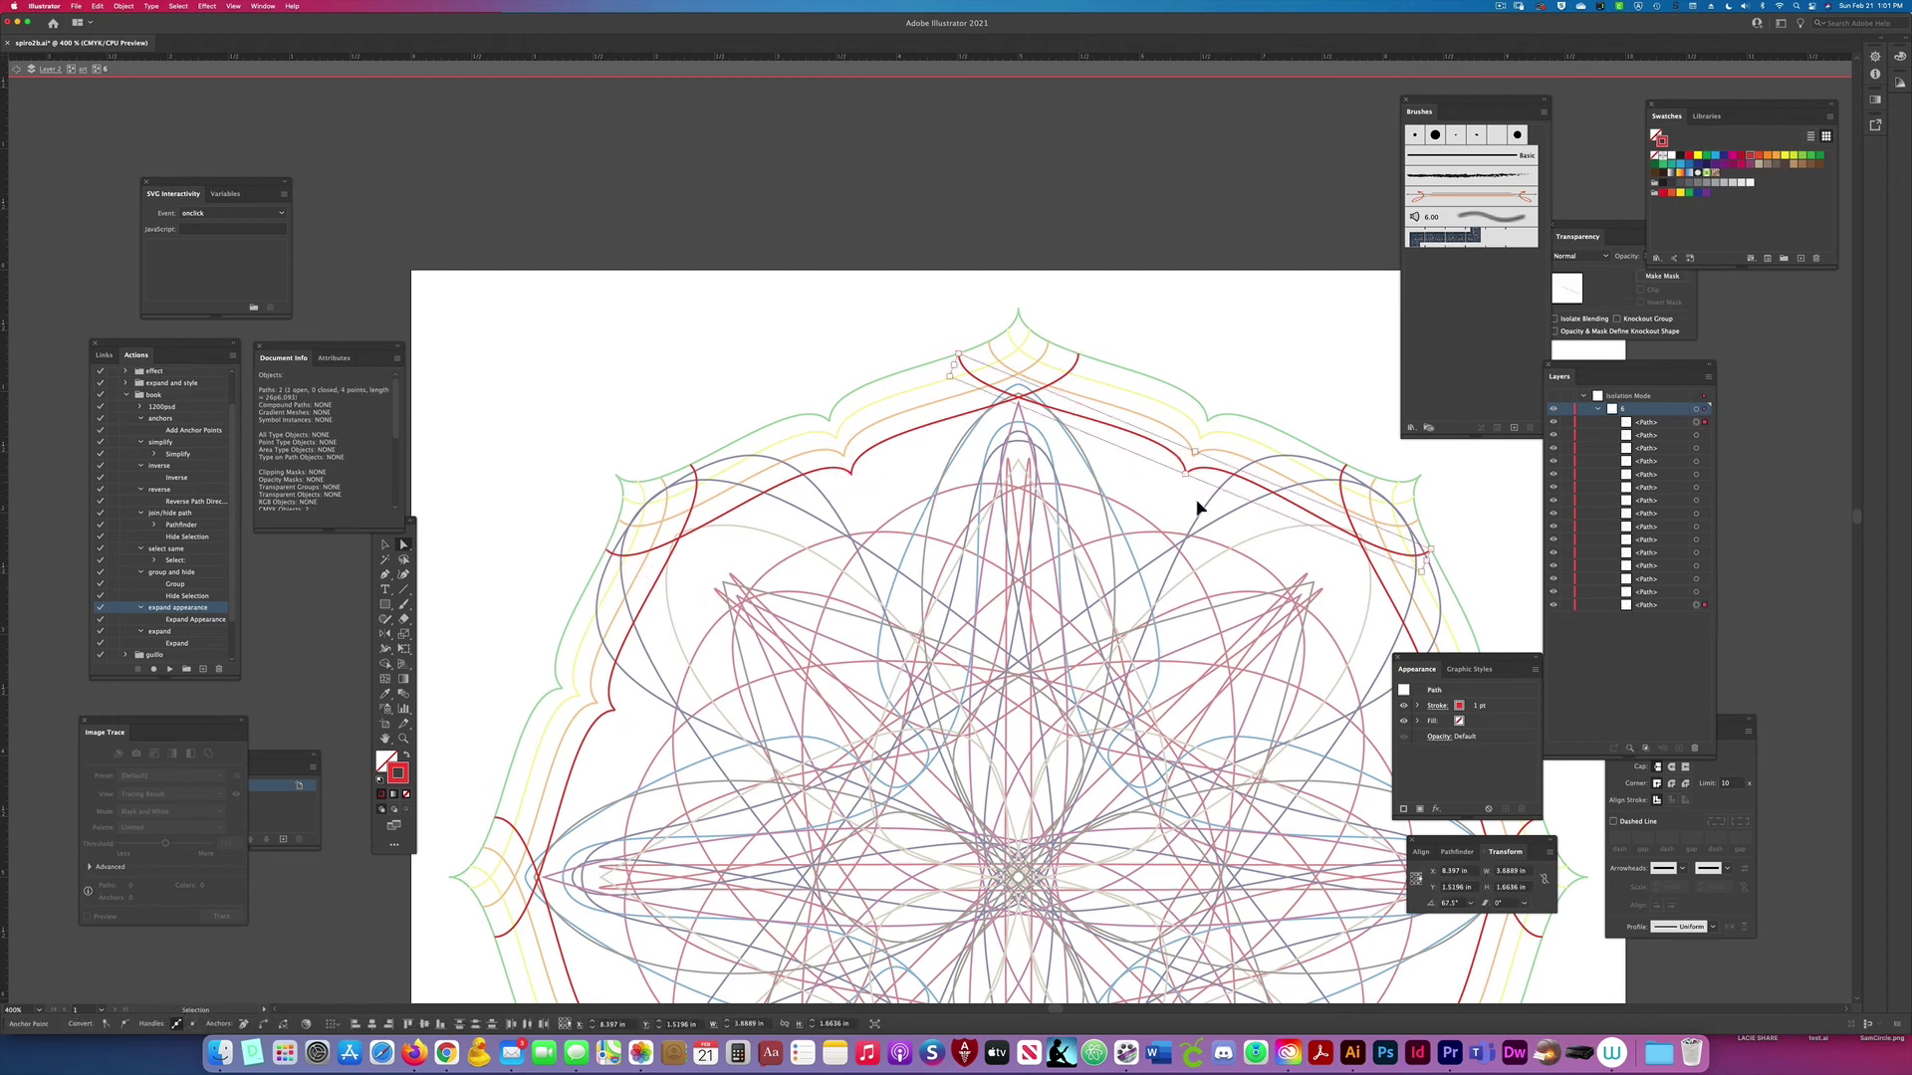
pyautogui.moveTo(1239, 620); pyautogui.dragTo(1016, 398)
pyautogui.press('a')
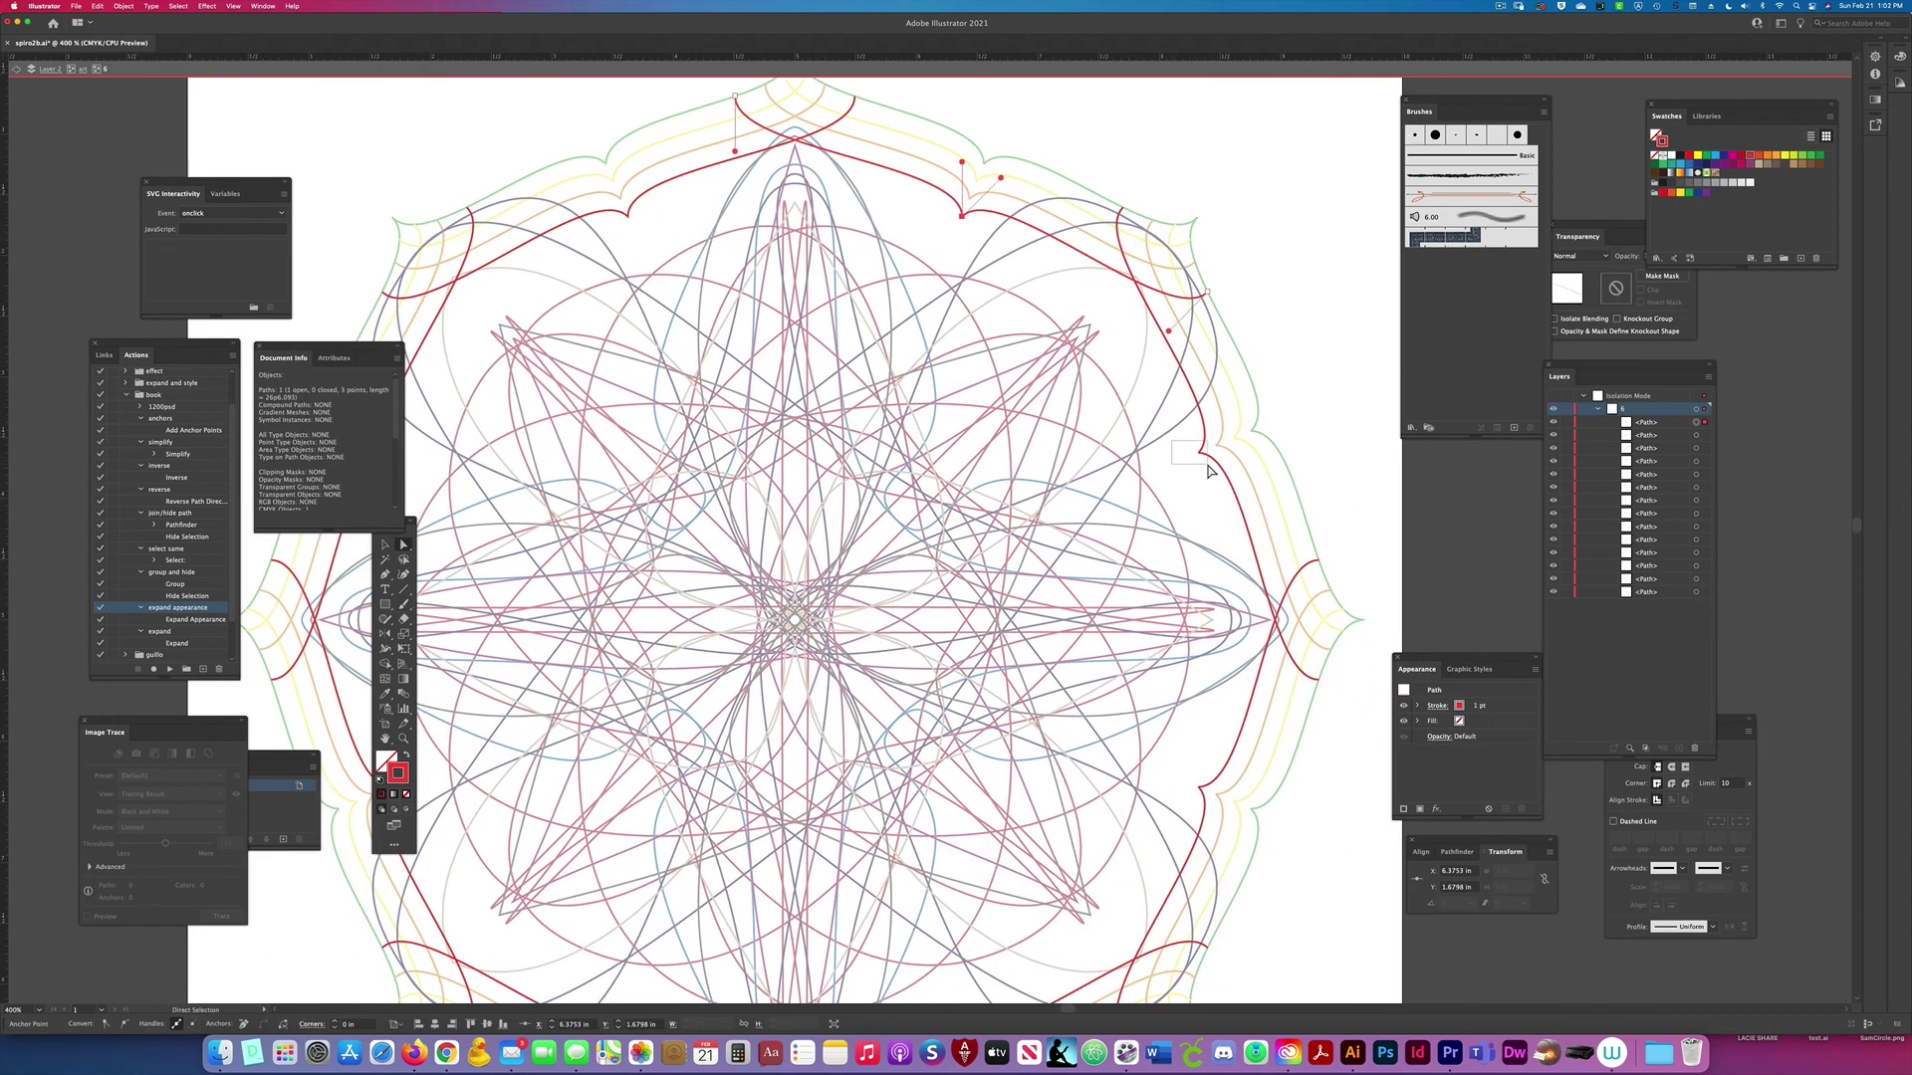
pyautogui.click(1195, 450)
pyautogui.scroll(-6, 1113, 850)
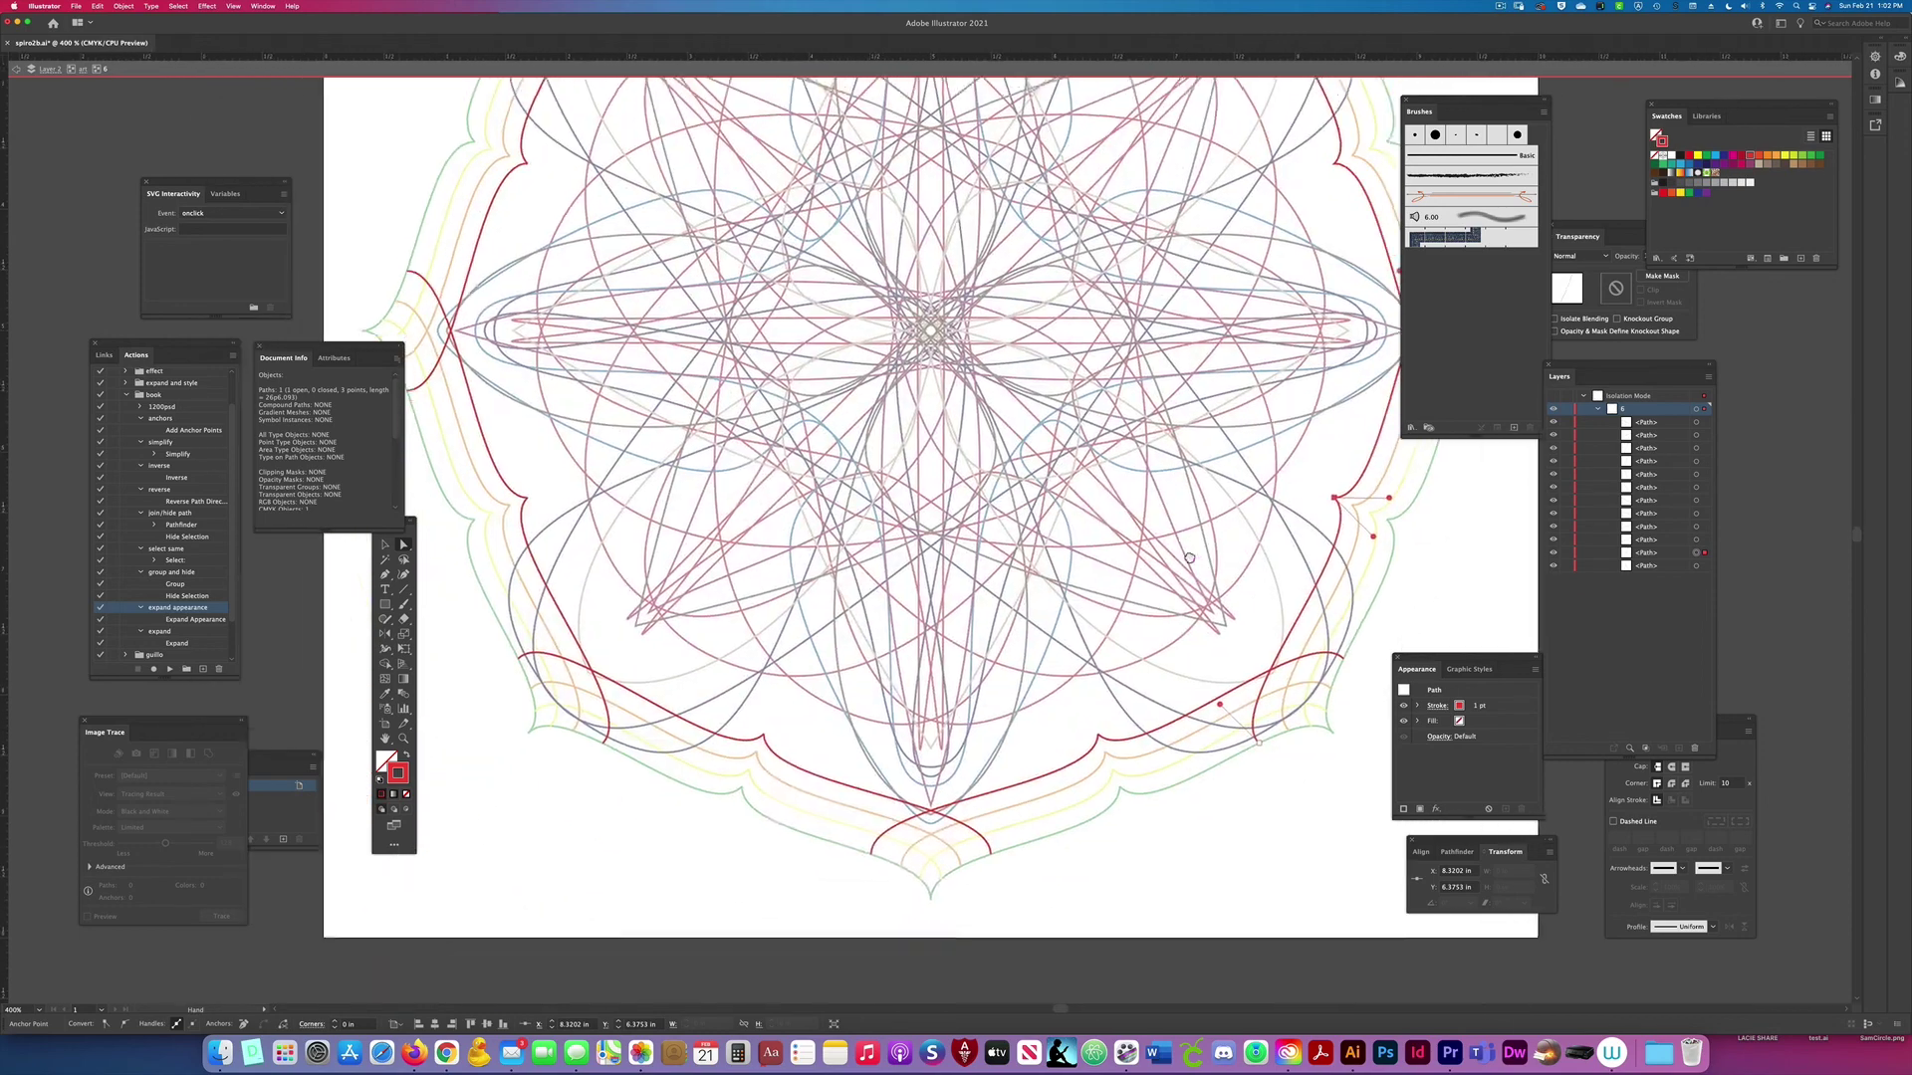
# Step: Join the overlapping end anchors at the two bottom notches and the lower-left notch of group 6's outline
pyautogui.moveTo(1074, 715); pyautogui.dragTo(1133, 753)
pyautogui.press('super+j')
pyautogui.moveTo(817, 707); pyautogui.dragTo(757, 745)
pyautogui.press('super+j')
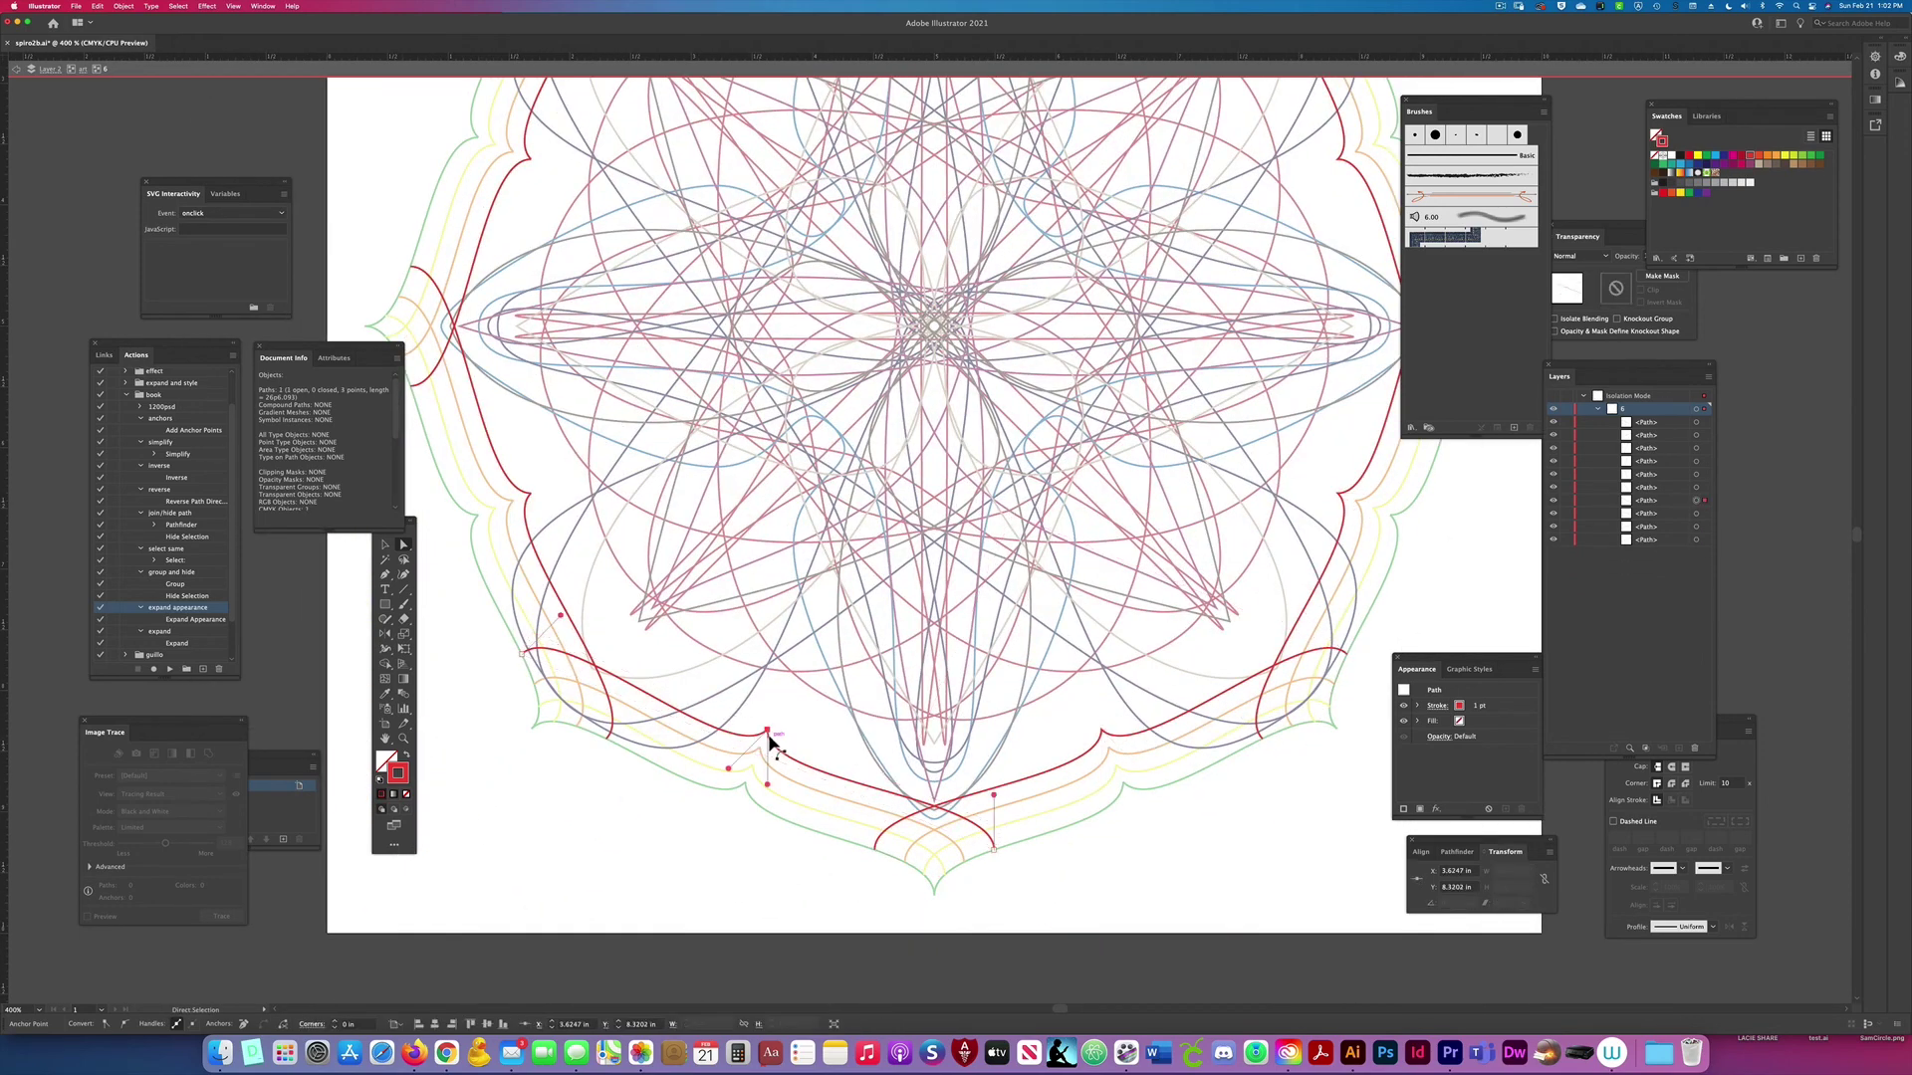
pyautogui.moveTo(538, 482); pyautogui.dragTo(474, 536)
pyautogui.press('super+j')
# Step: Join the overlapping end anchors at the upper-left and top notches of group 6's outline and return to the art group
pyautogui.moveTo(545, 213); pyautogui.dragTo(682, 564)
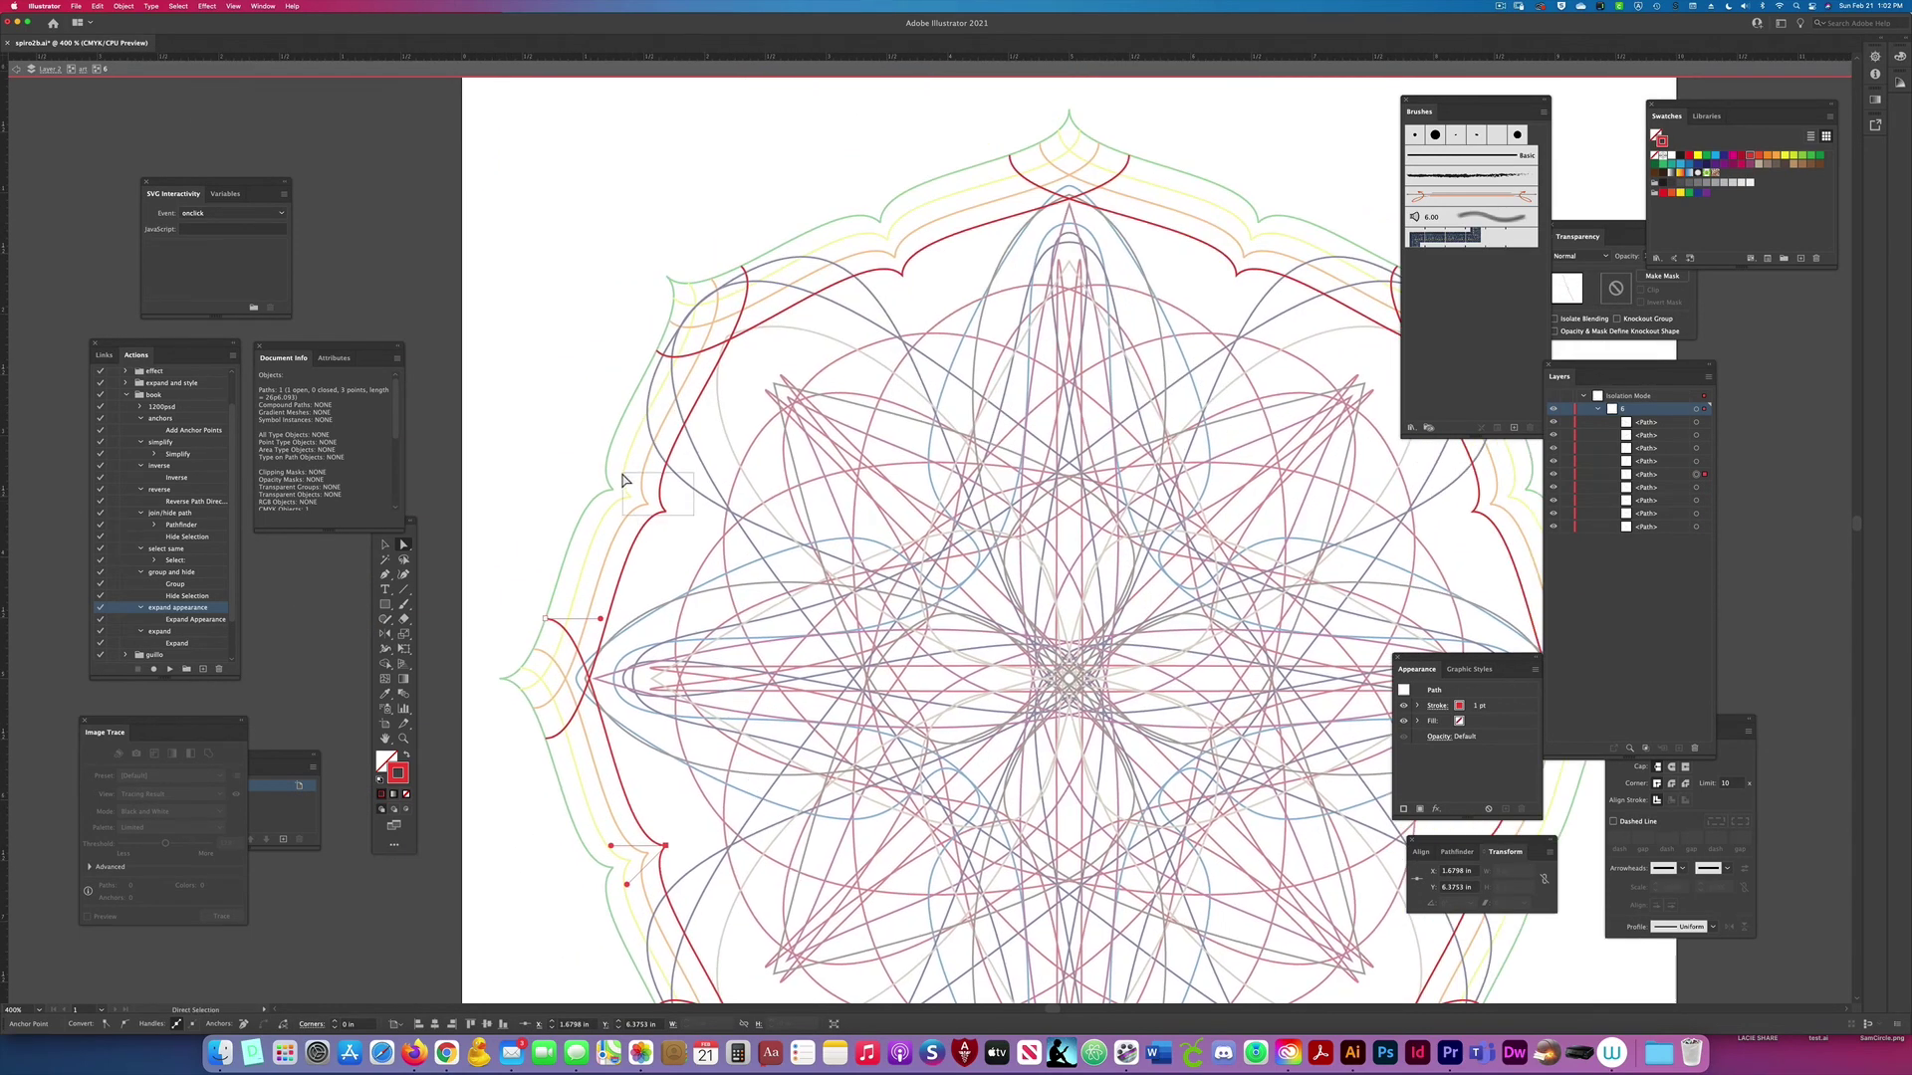
pyautogui.moveTo(622, 473); pyautogui.dragTo(619, 471)
pyautogui.press('super+j')
pyautogui.moveTo(926, 295); pyautogui.dragTo(885, 263)
pyautogui.press('super+j')
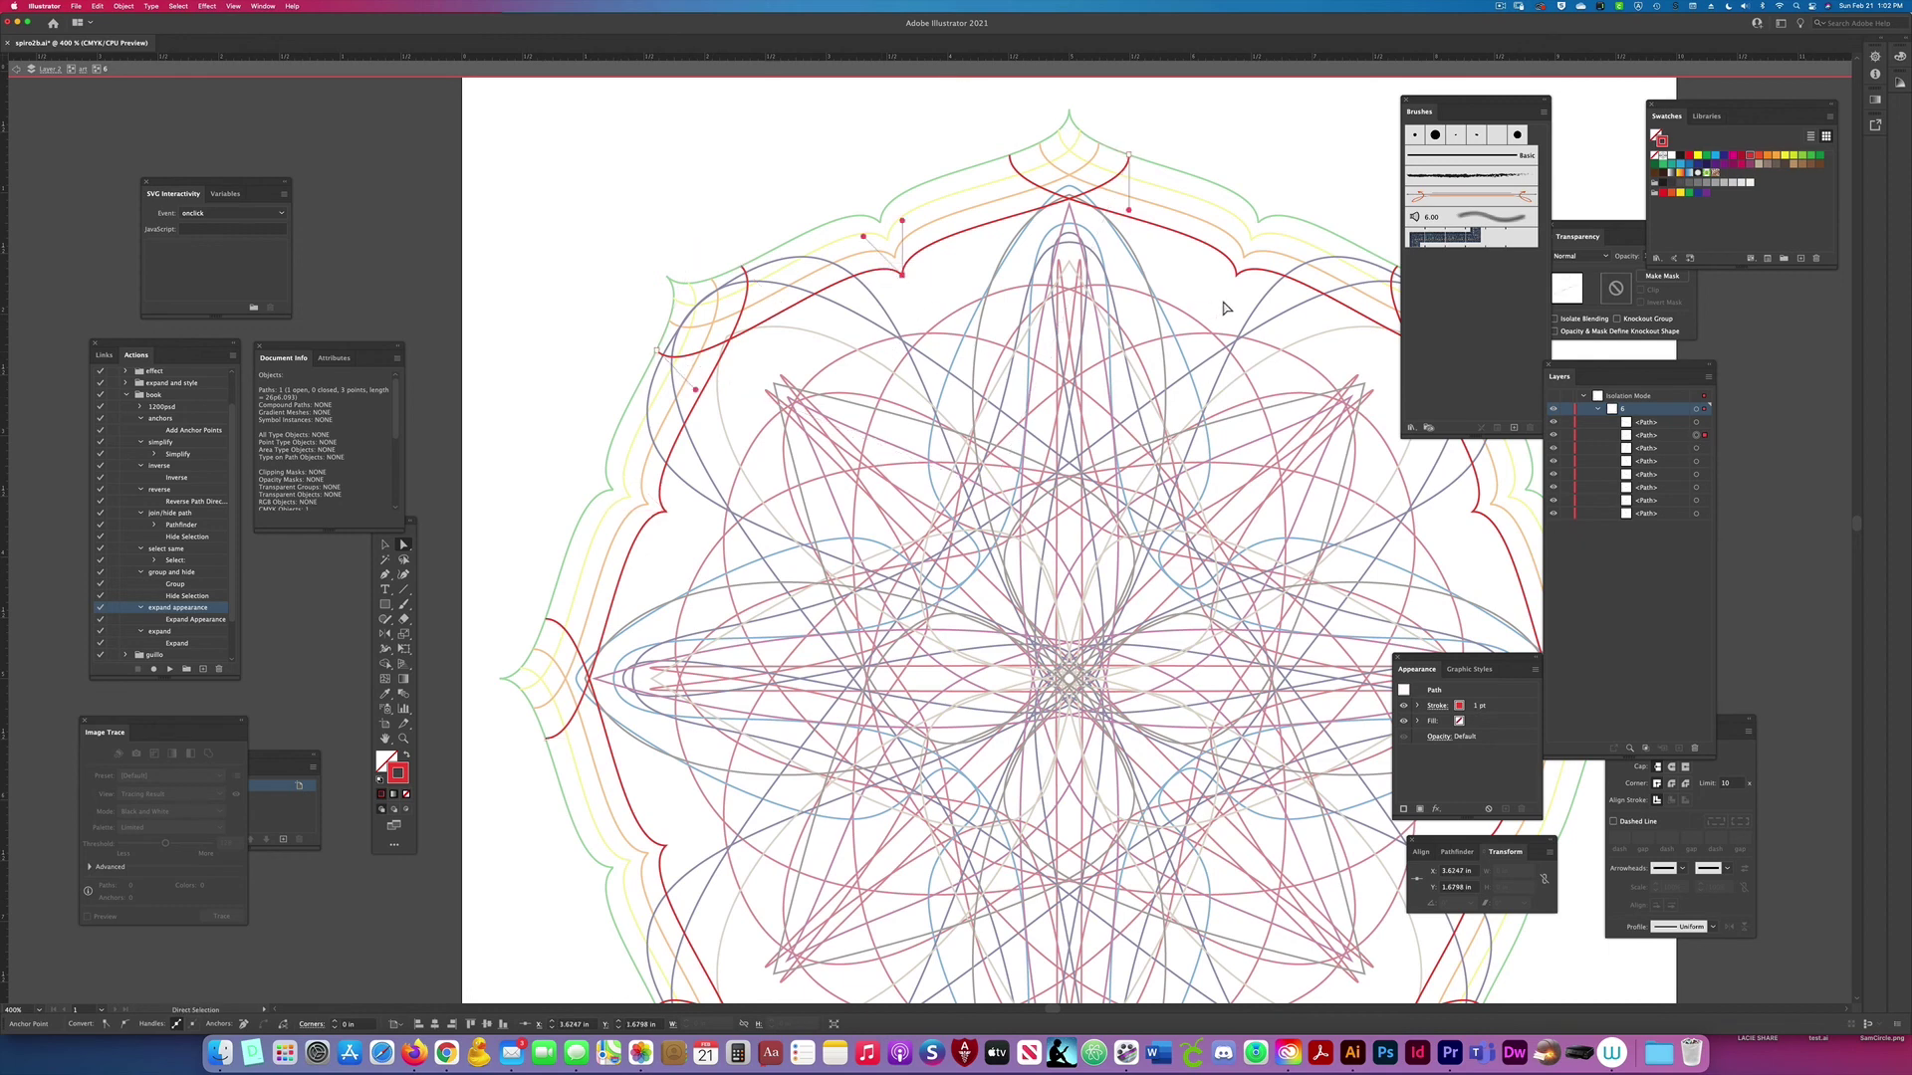
pyautogui.moveTo(1239, 262); pyautogui.dragTo(1288, 322)
pyautogui.click(83, 76)
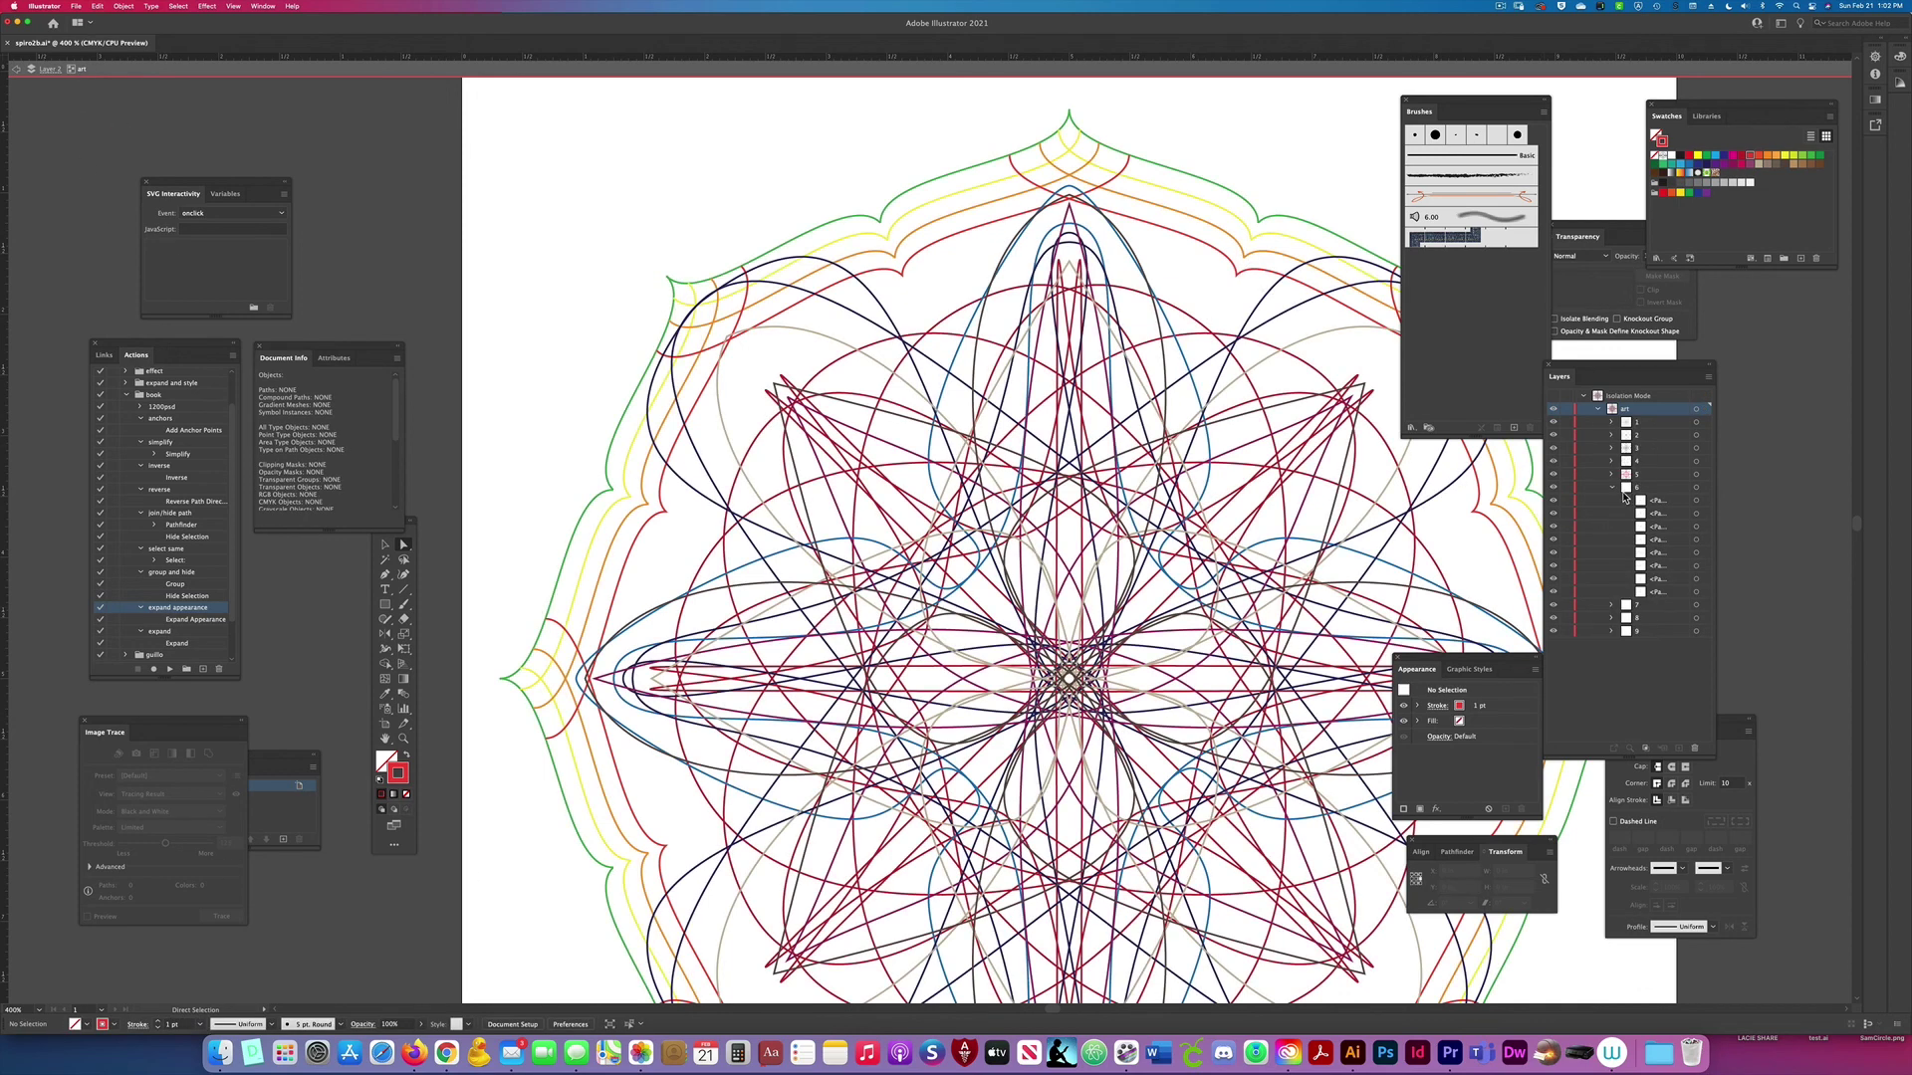
# Step: Isolate group 7 and join the overlapping end anchors at the top, left and bottom-left notches of its orange outline
pyautogui.click(957, 1026)
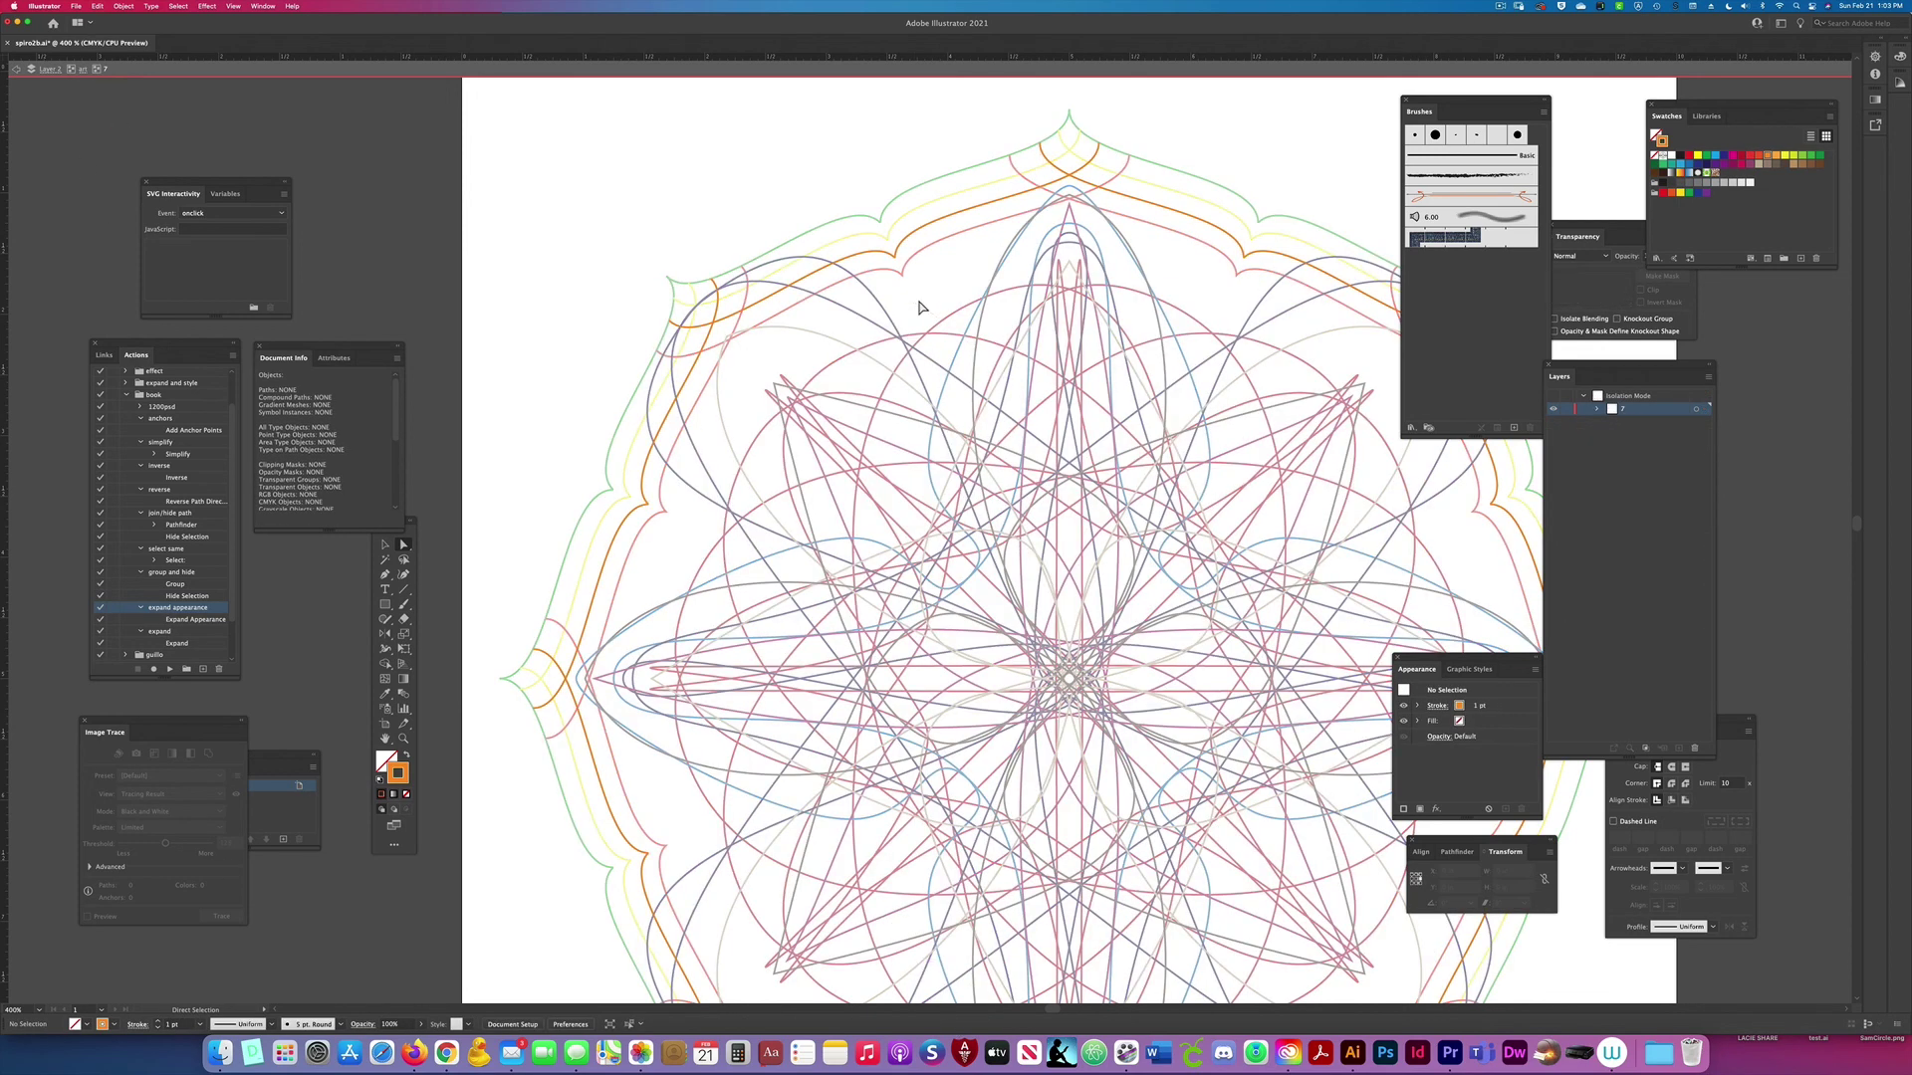
pyautogui.moveTo(1271, 310); pyautogui.dragTo(1221, 227)
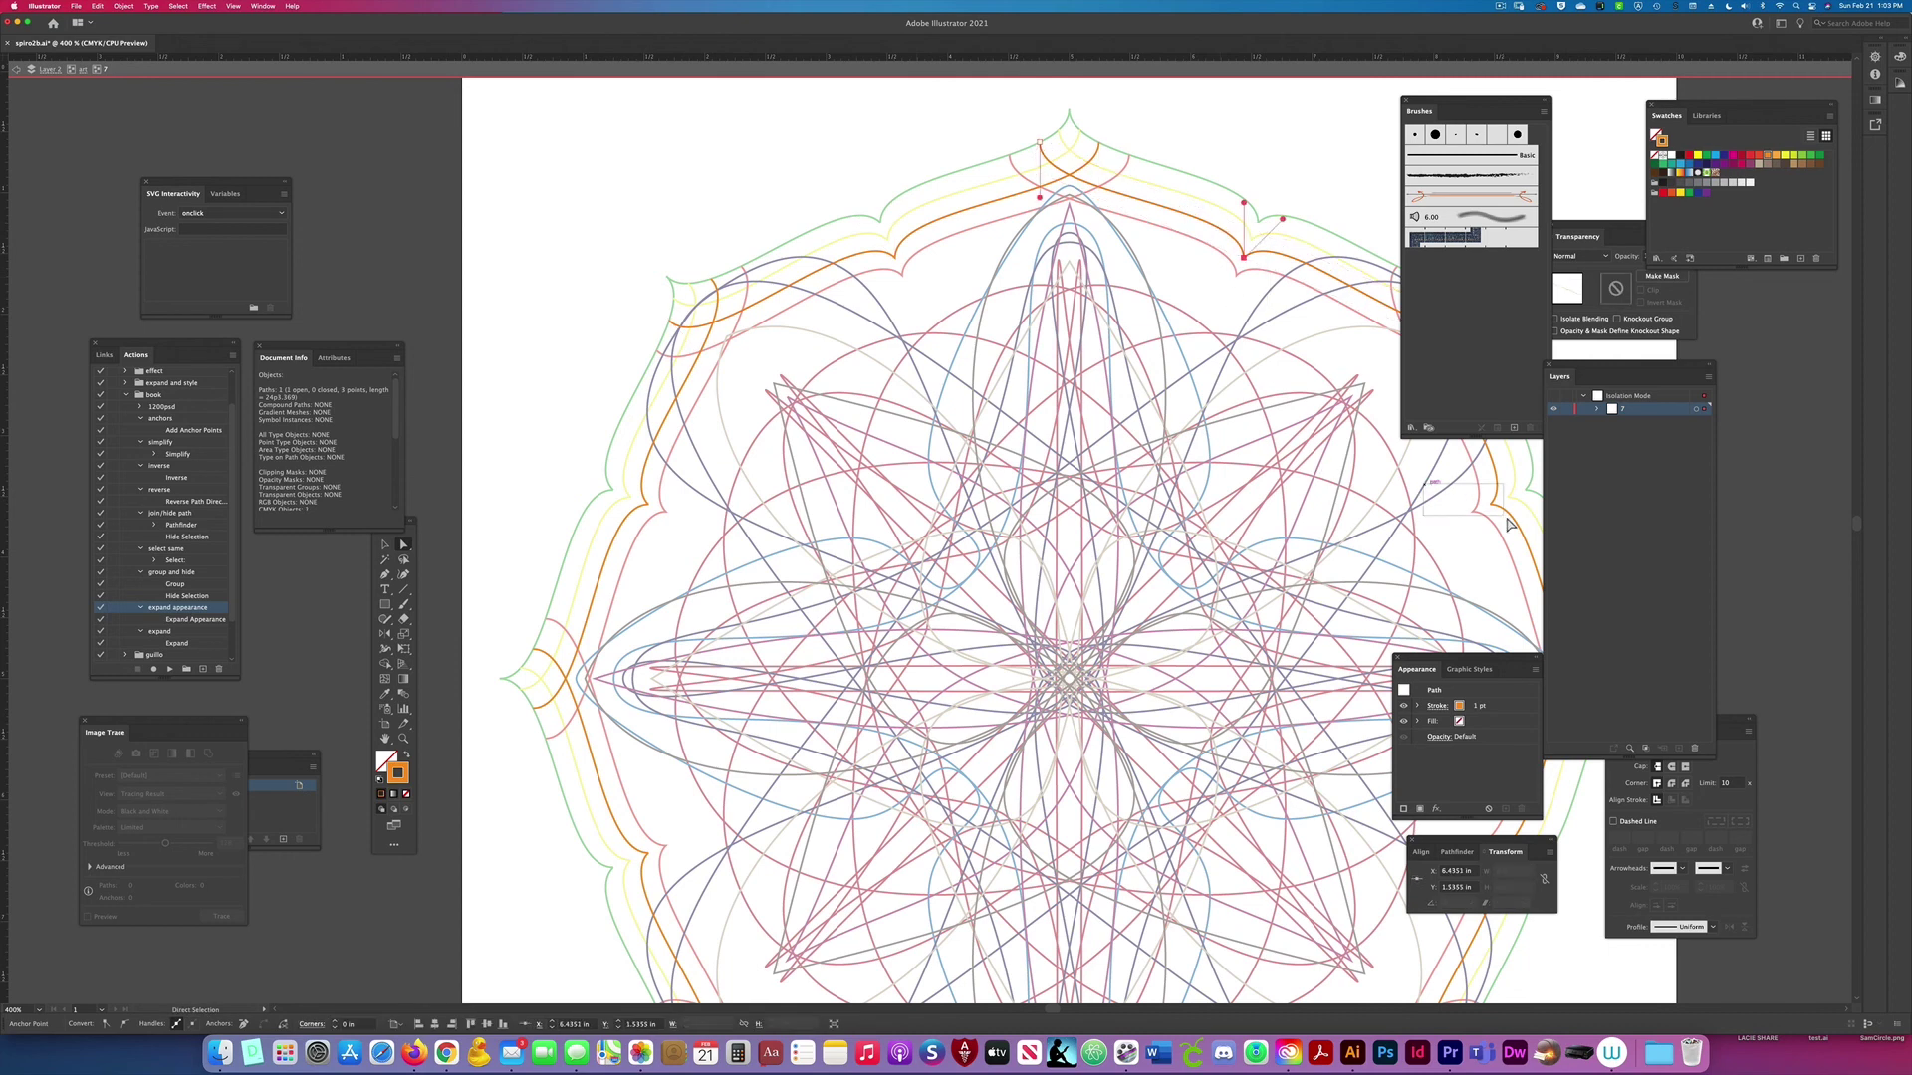
pyautogui.moveTo(652, 775); pyautogui.dragTo(725, 845)
pyautogui.moveTo(946, 854); pyautogui.dragTo(791, 551)
pyautogui.moveTo(753, 769); pyautogui.dragTo(730, 816)
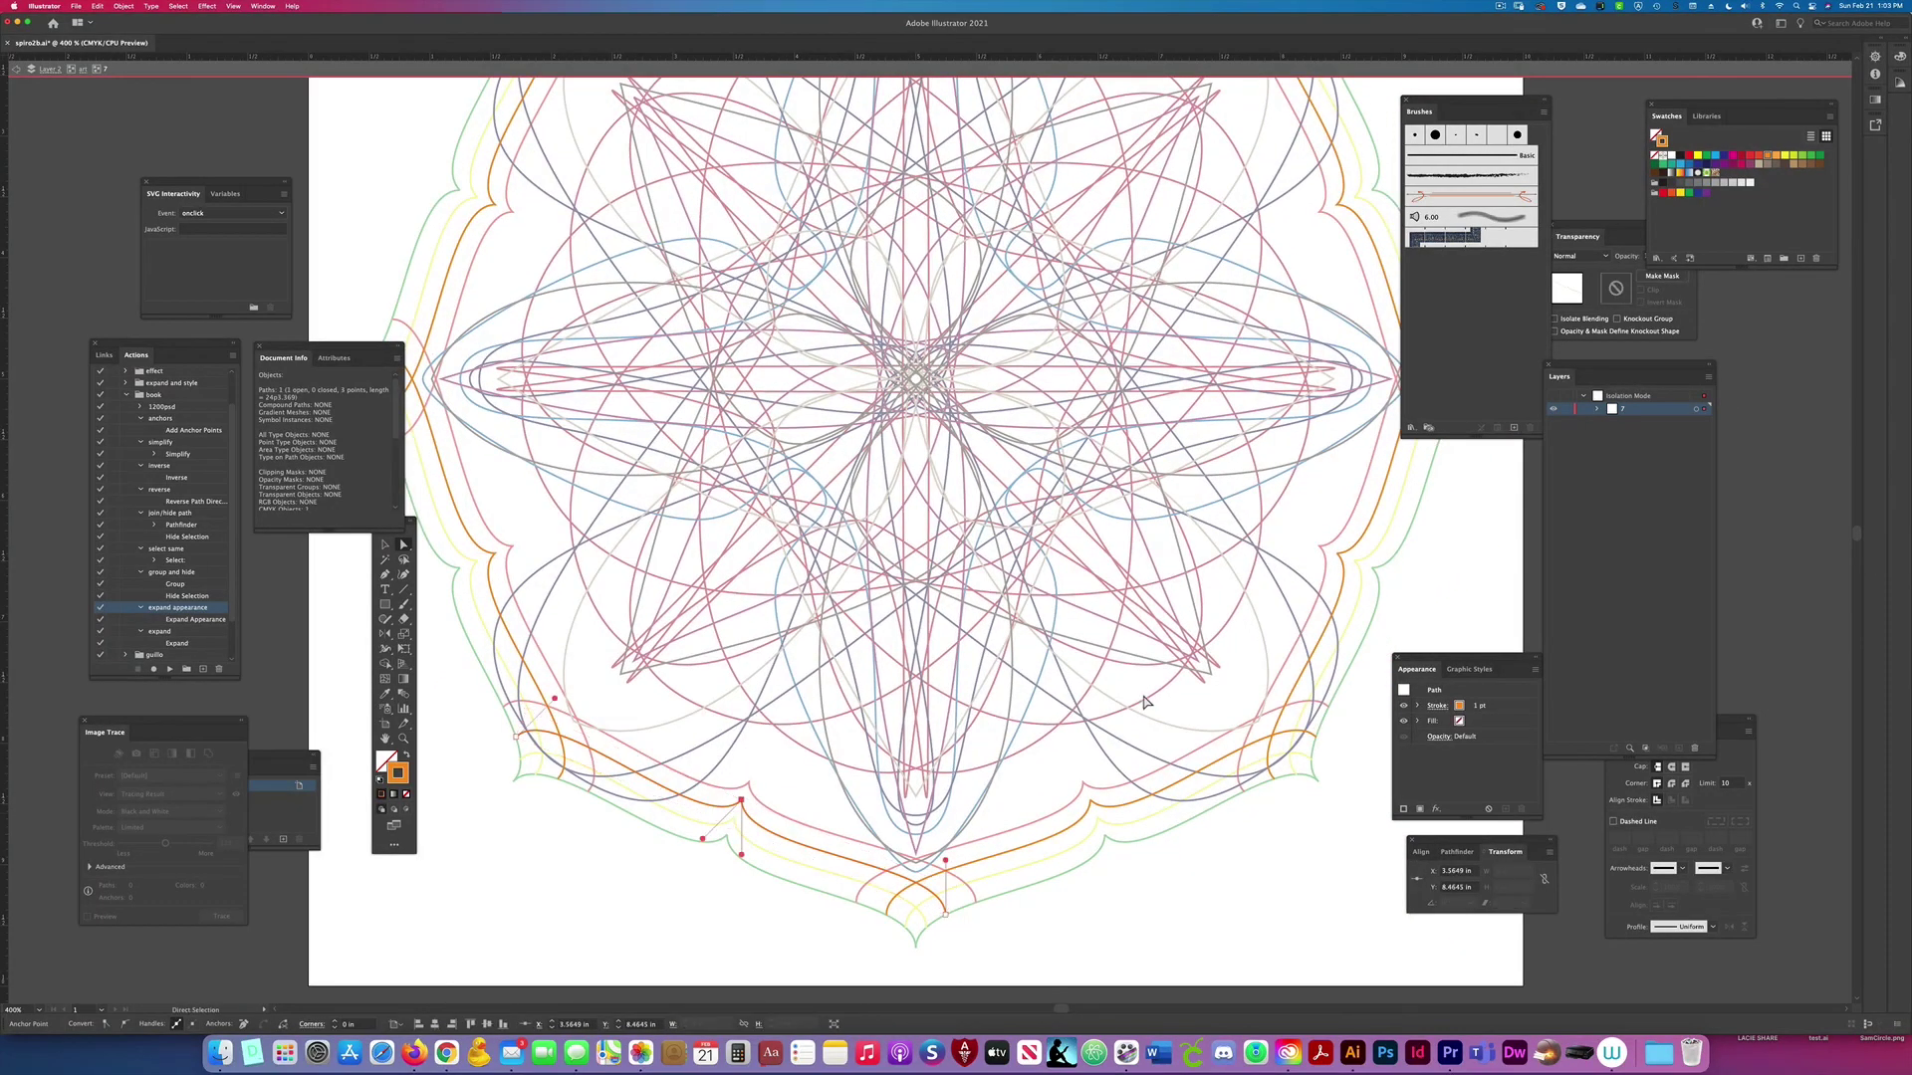
# Step: Join the overlapping end anchors at group 7's bottom-right and lower-right notches, expand its path list and return to the art group
pyautogui.moveTo(1052, 767); pyautogui.dragTo(1109, 815)
pyautogui.moveTo(1296, 535); pyautogui.dragTo(1359, 577)
pyautogui.click(1598, 410)
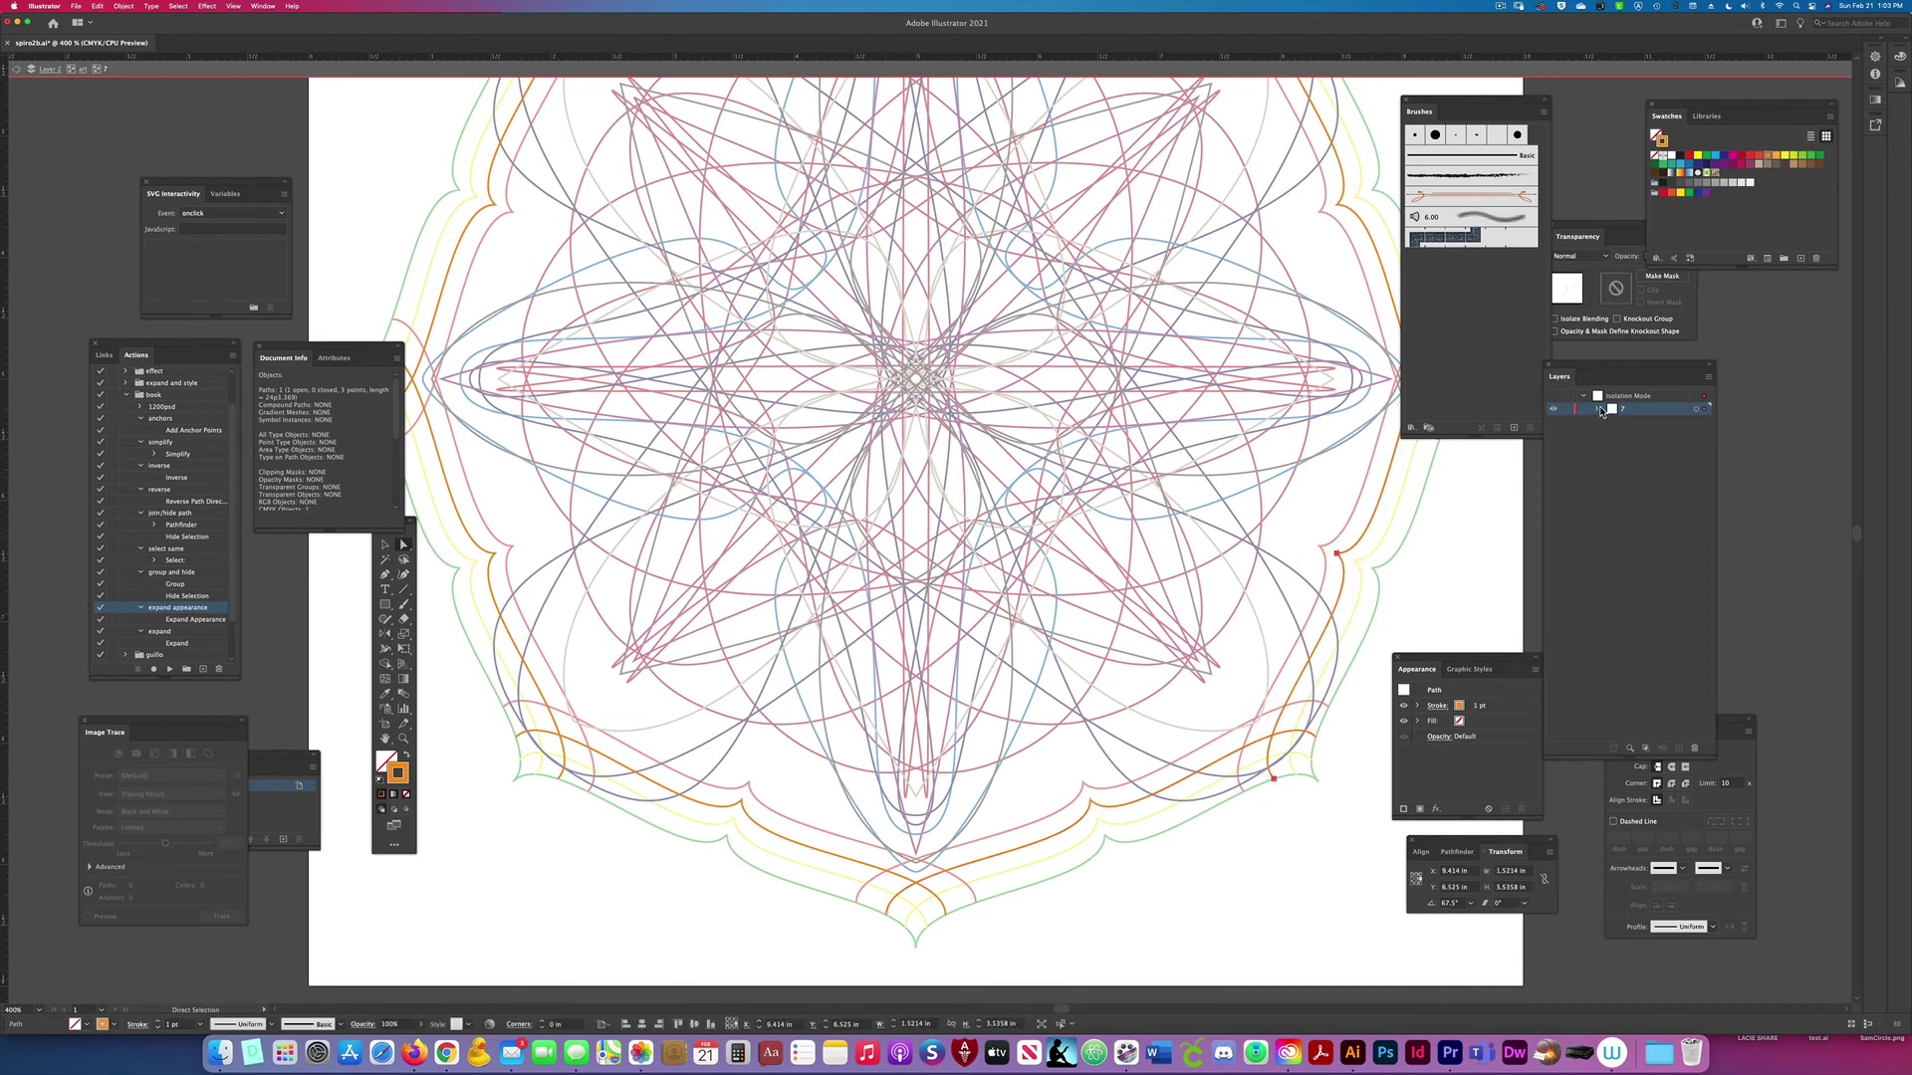
pyautogui.click(1704, 410)
pyautogui.click(84, 70)
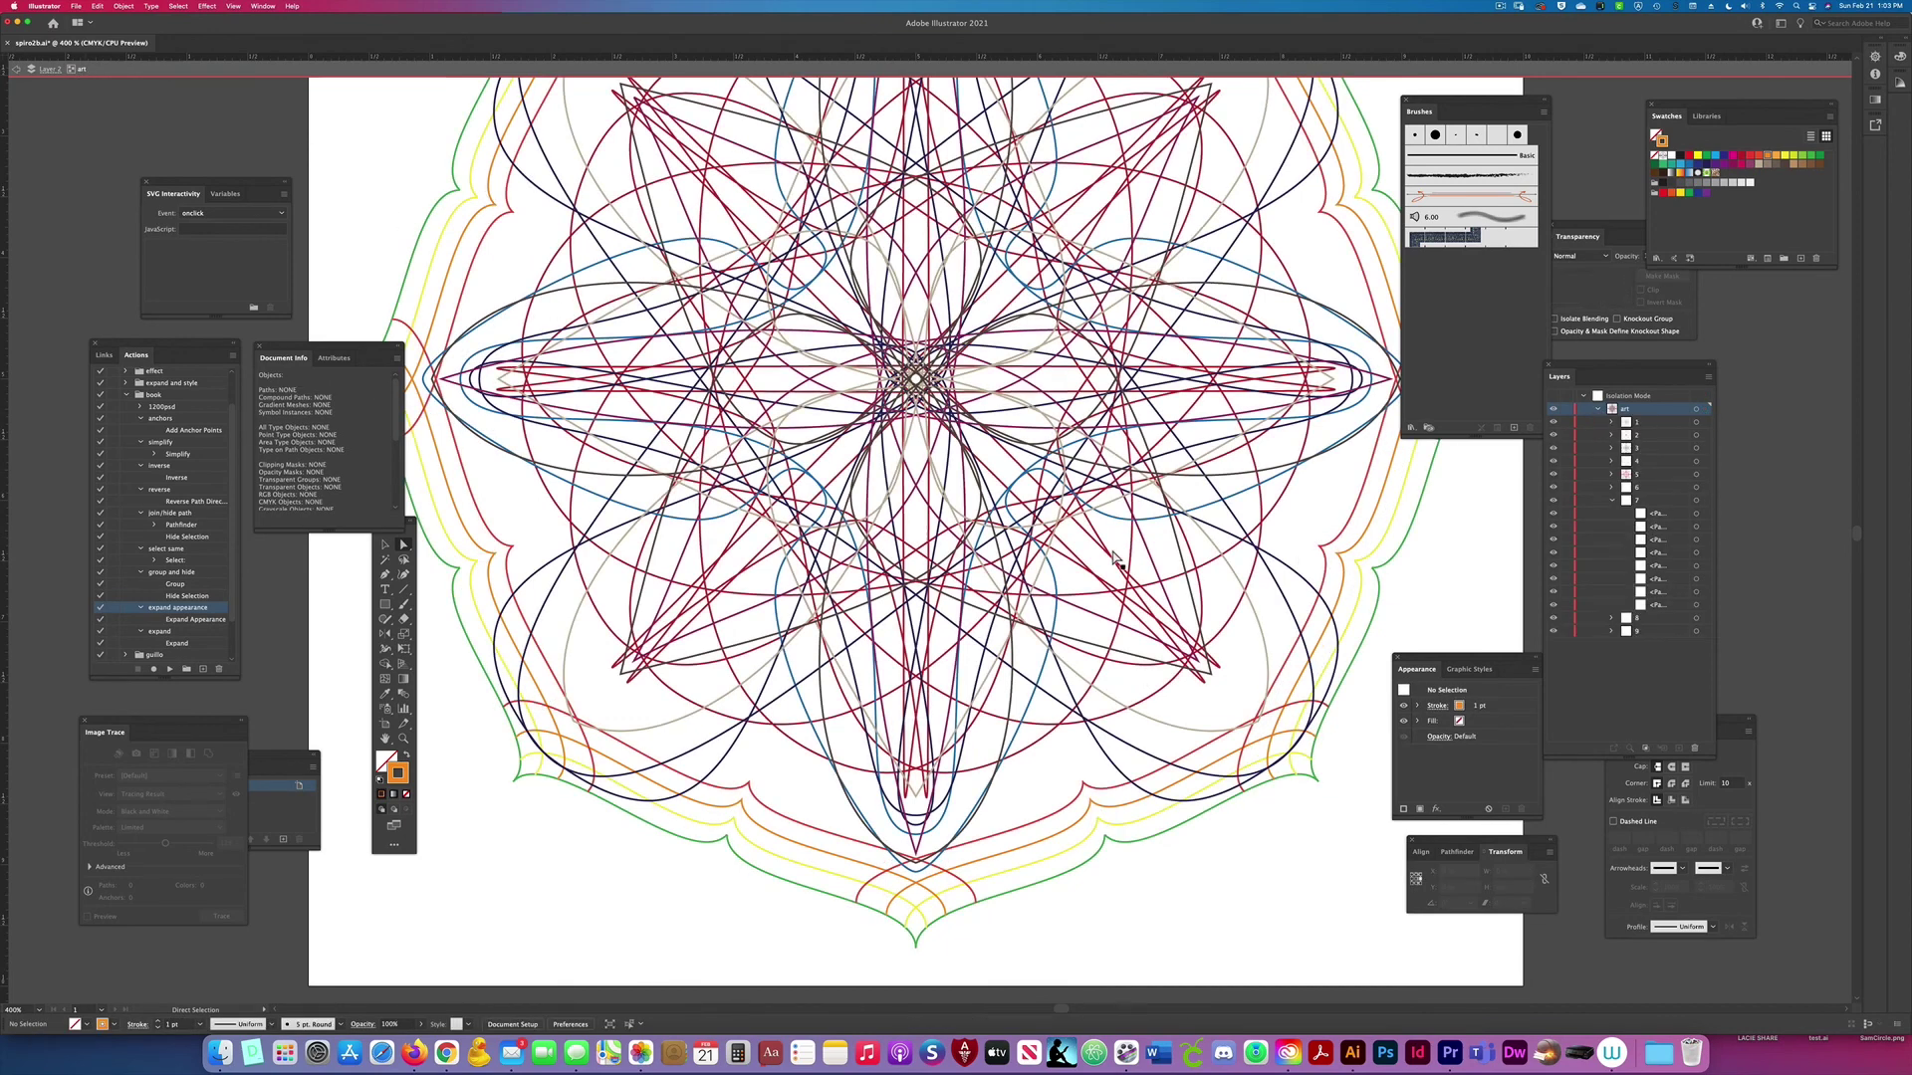
# Step: Isolate group 8 and join the overlapping end anchors at the right, bottom-left, left and upper-left notches of its yellow outline
pyautogui.click(1612, 513)
pyautogui.click(1704, 513)
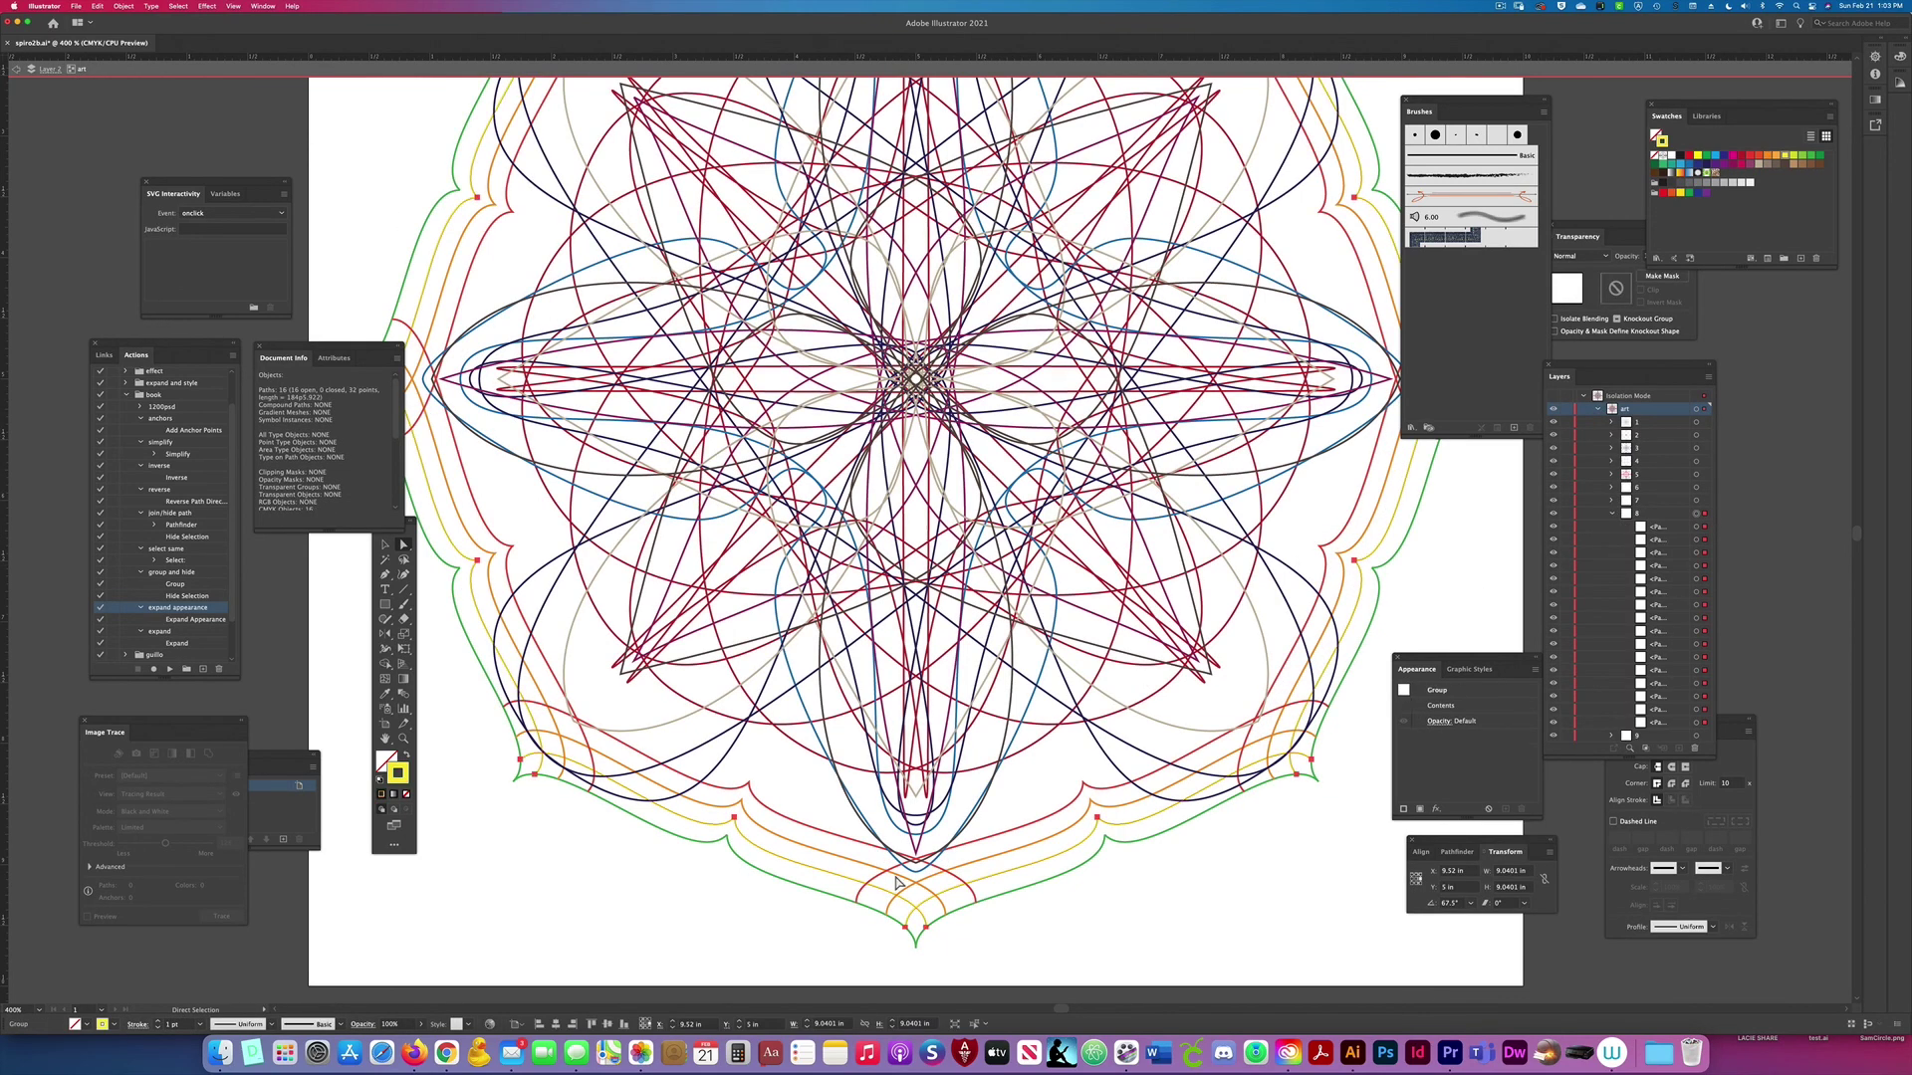
pyautogui.click(954, 1023)
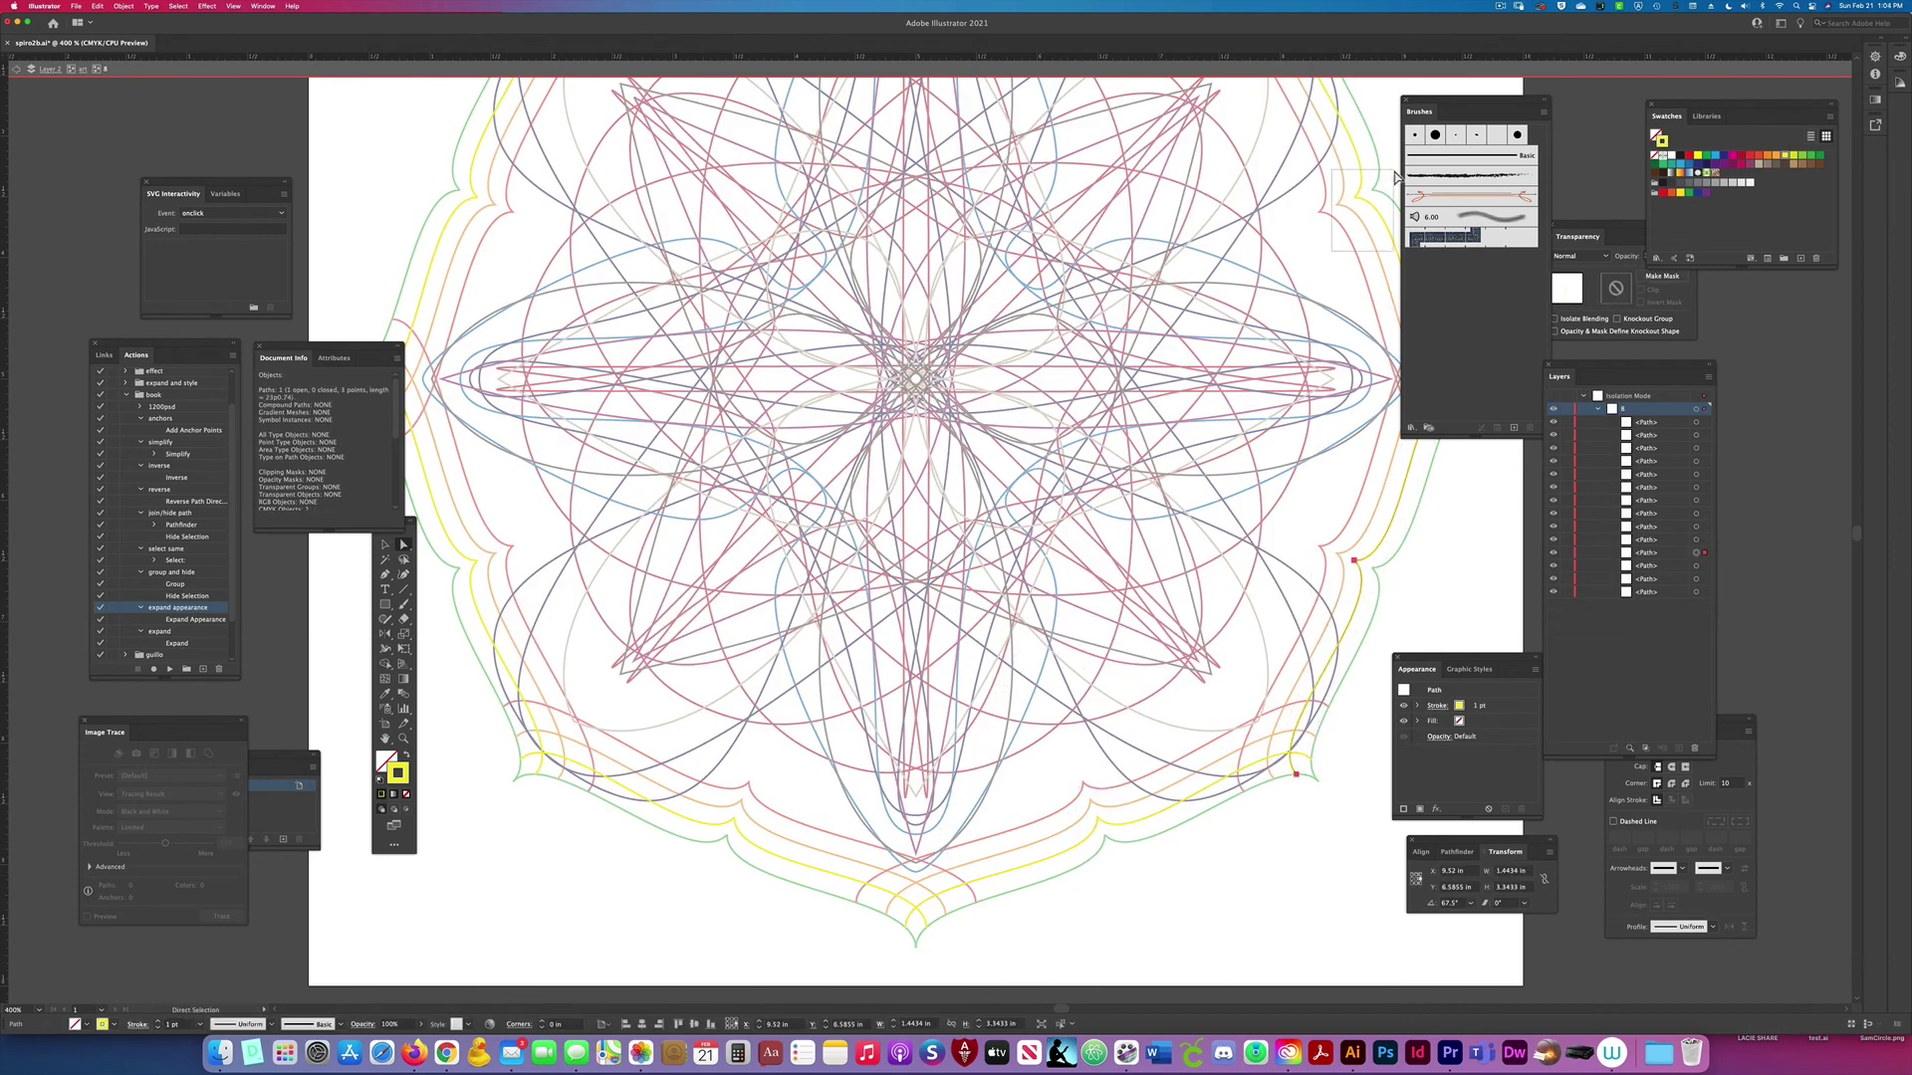
pyautogui.click(1354, 196)
pyautogui.moveTo(737, 772); pyautogui.dragTo(699, 886)
pyautogui.press('super+j')
pyautogui.moveTo(535, 529); pyautogui.dragTo(458, 587)
pyautogui.press('super+j')
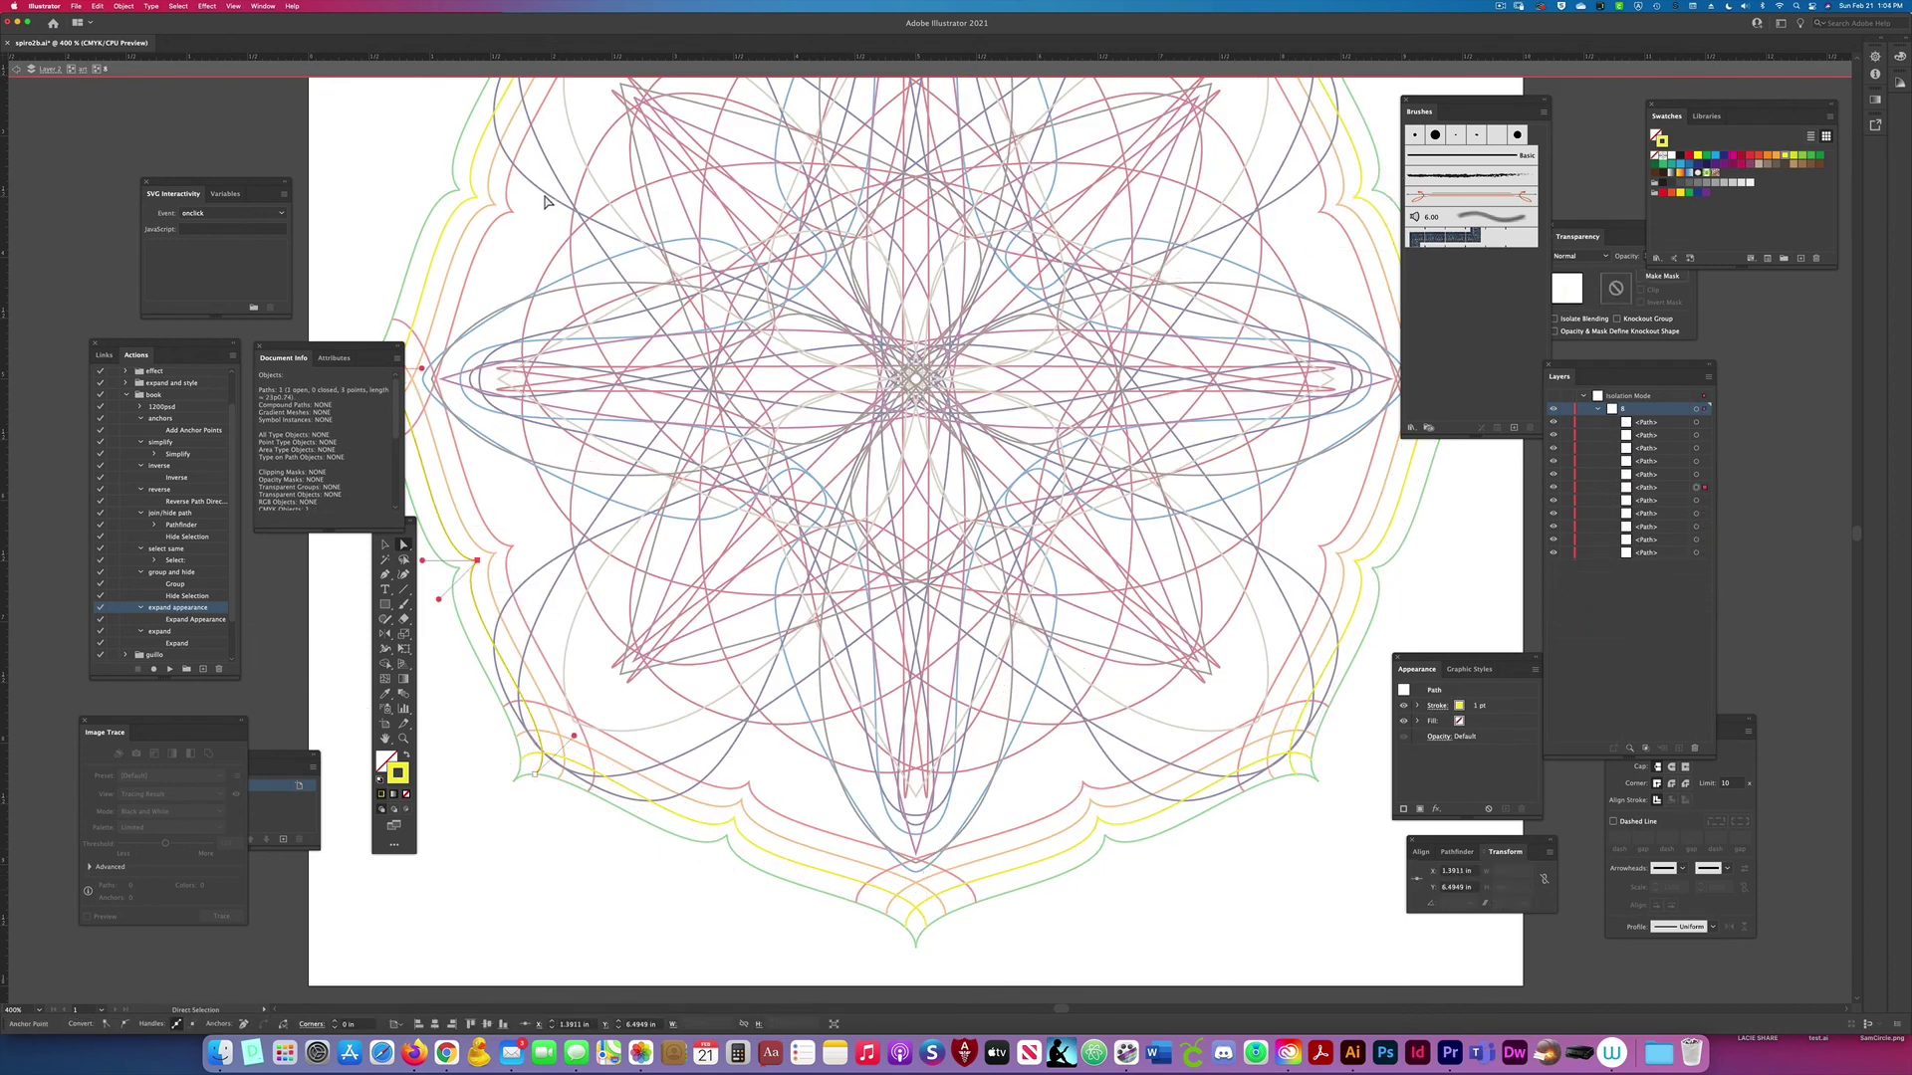
pyautogui.moveTo(544, 189); pyautogui.dragTo(474, 247)
pyautogui.press('super+j')
# Step: Join the overlapping end anchors at the two top notches of group 8's outline and return to the art group
pyautogui.scroll(5, 1007, 333)
pyautogui.moveTo(816, 421); pyautogui.dragTo(696, 366)
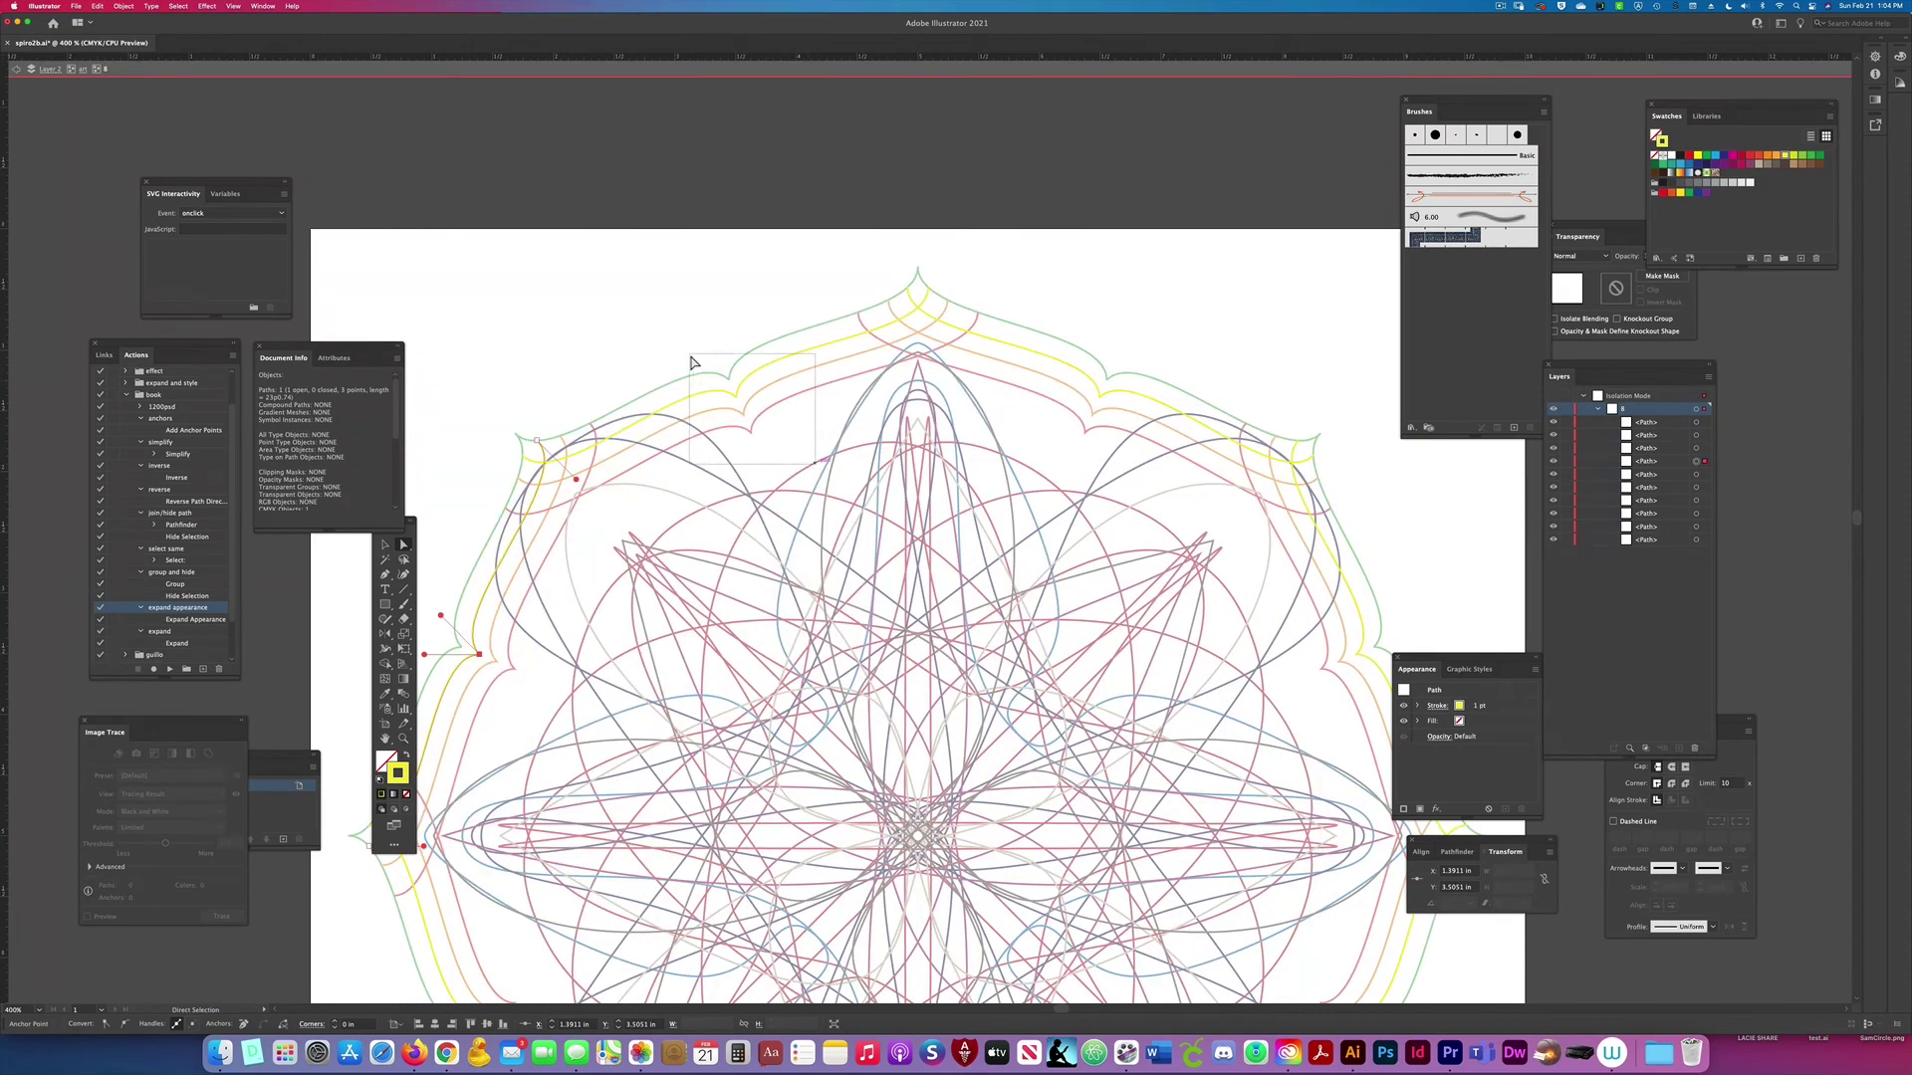
pyautogui.press('super+j')
pyautogui.moveTo(1034, 477); pyautogui.dragTo(1153, 352)
pyautogui.press('super+j')
pyautogui.click(84, 70)
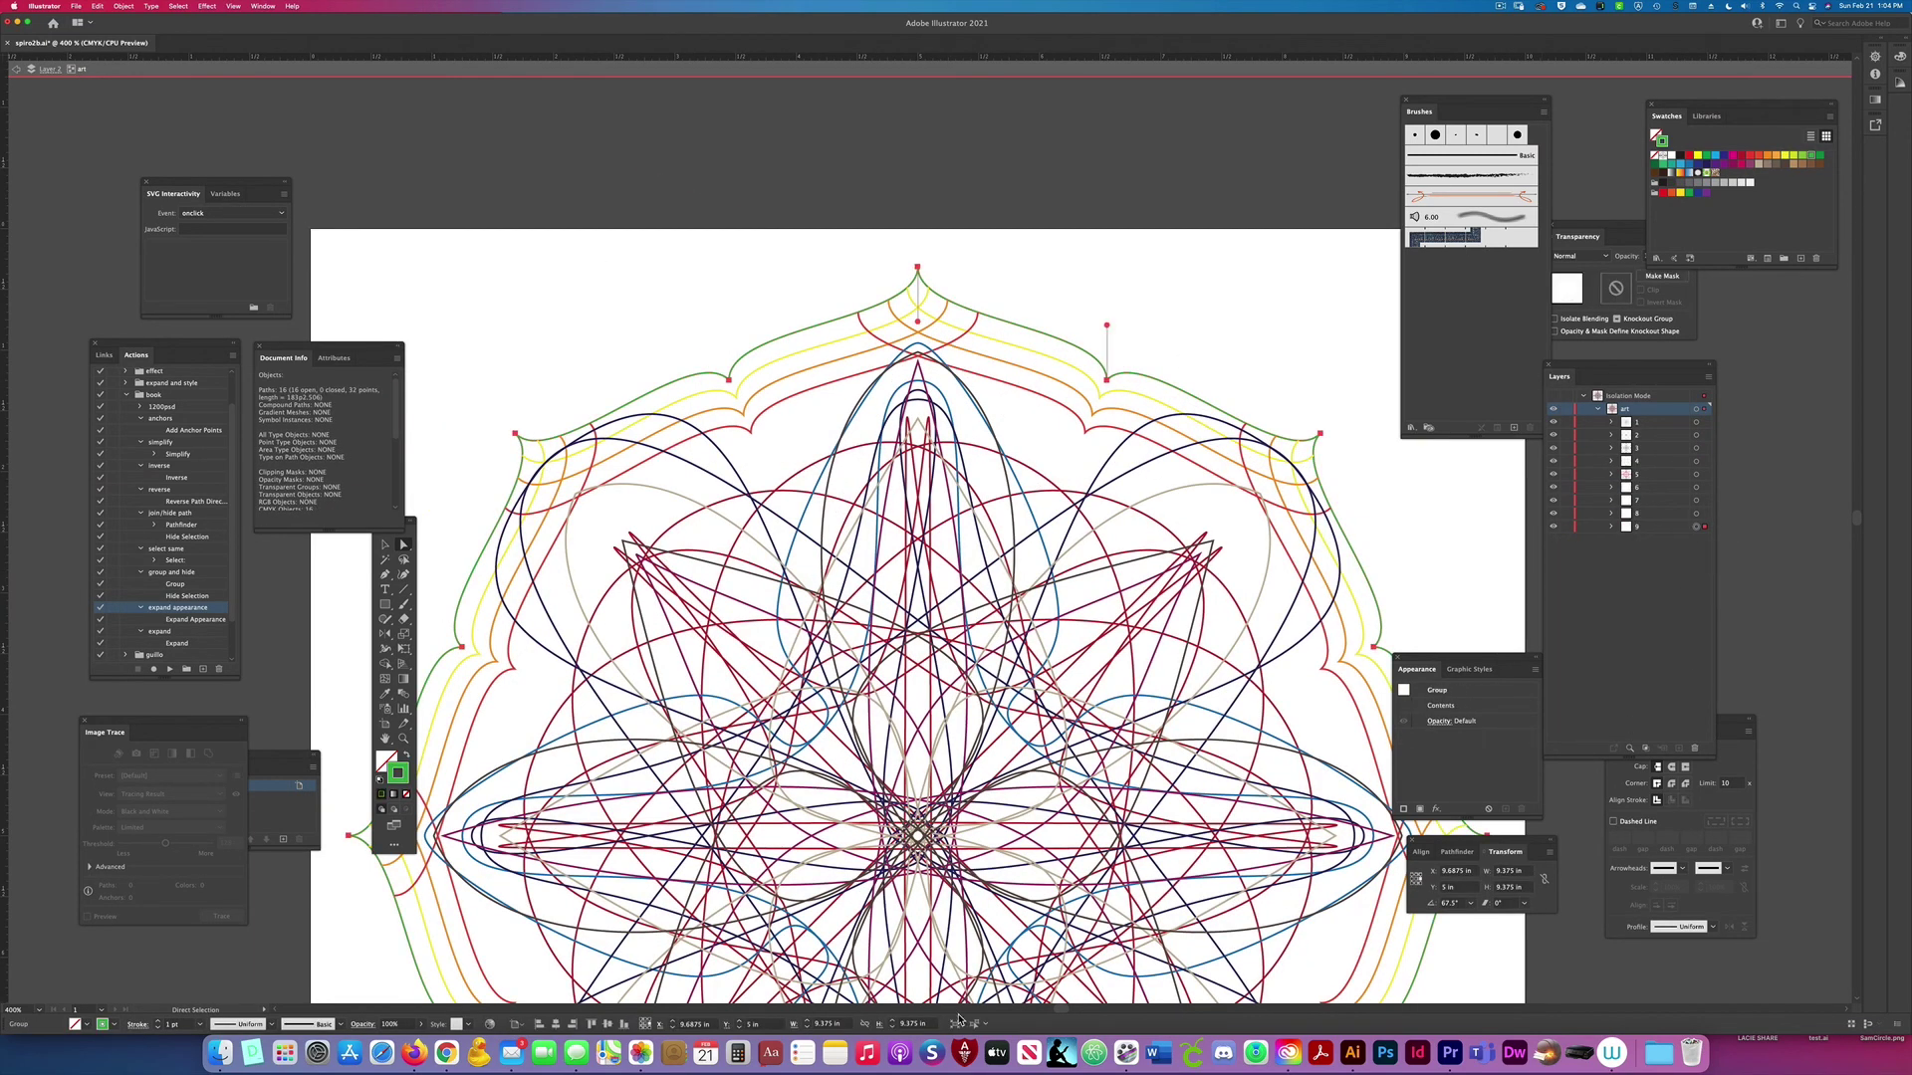
# Step: Isolate group 9 and join the end anchors along the upper-right, upper-left and left parts of its green outline
pyautogui.click(957, 1022)
pyautogui.moveTo(940, 282); pyautogui.dragTo(941, 284)
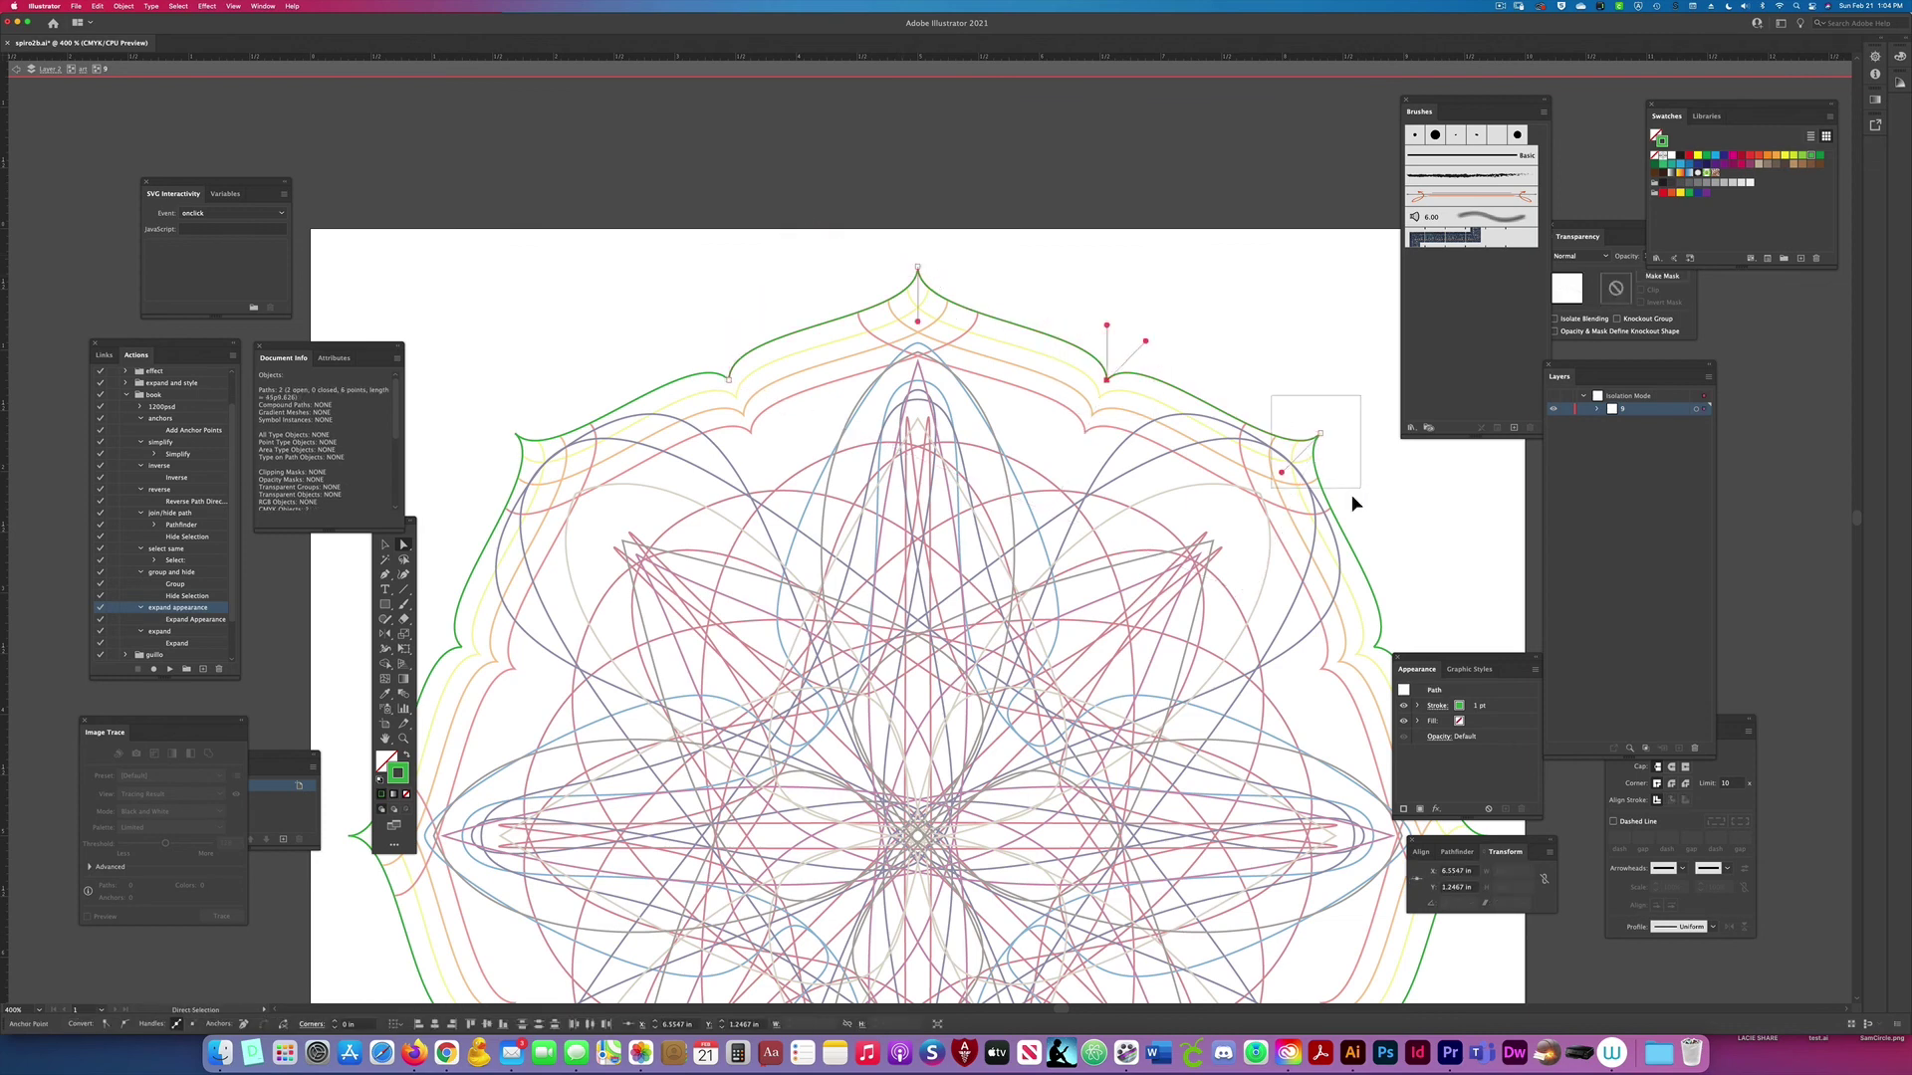
pyautogui.hotkey('ctrl', 'j')
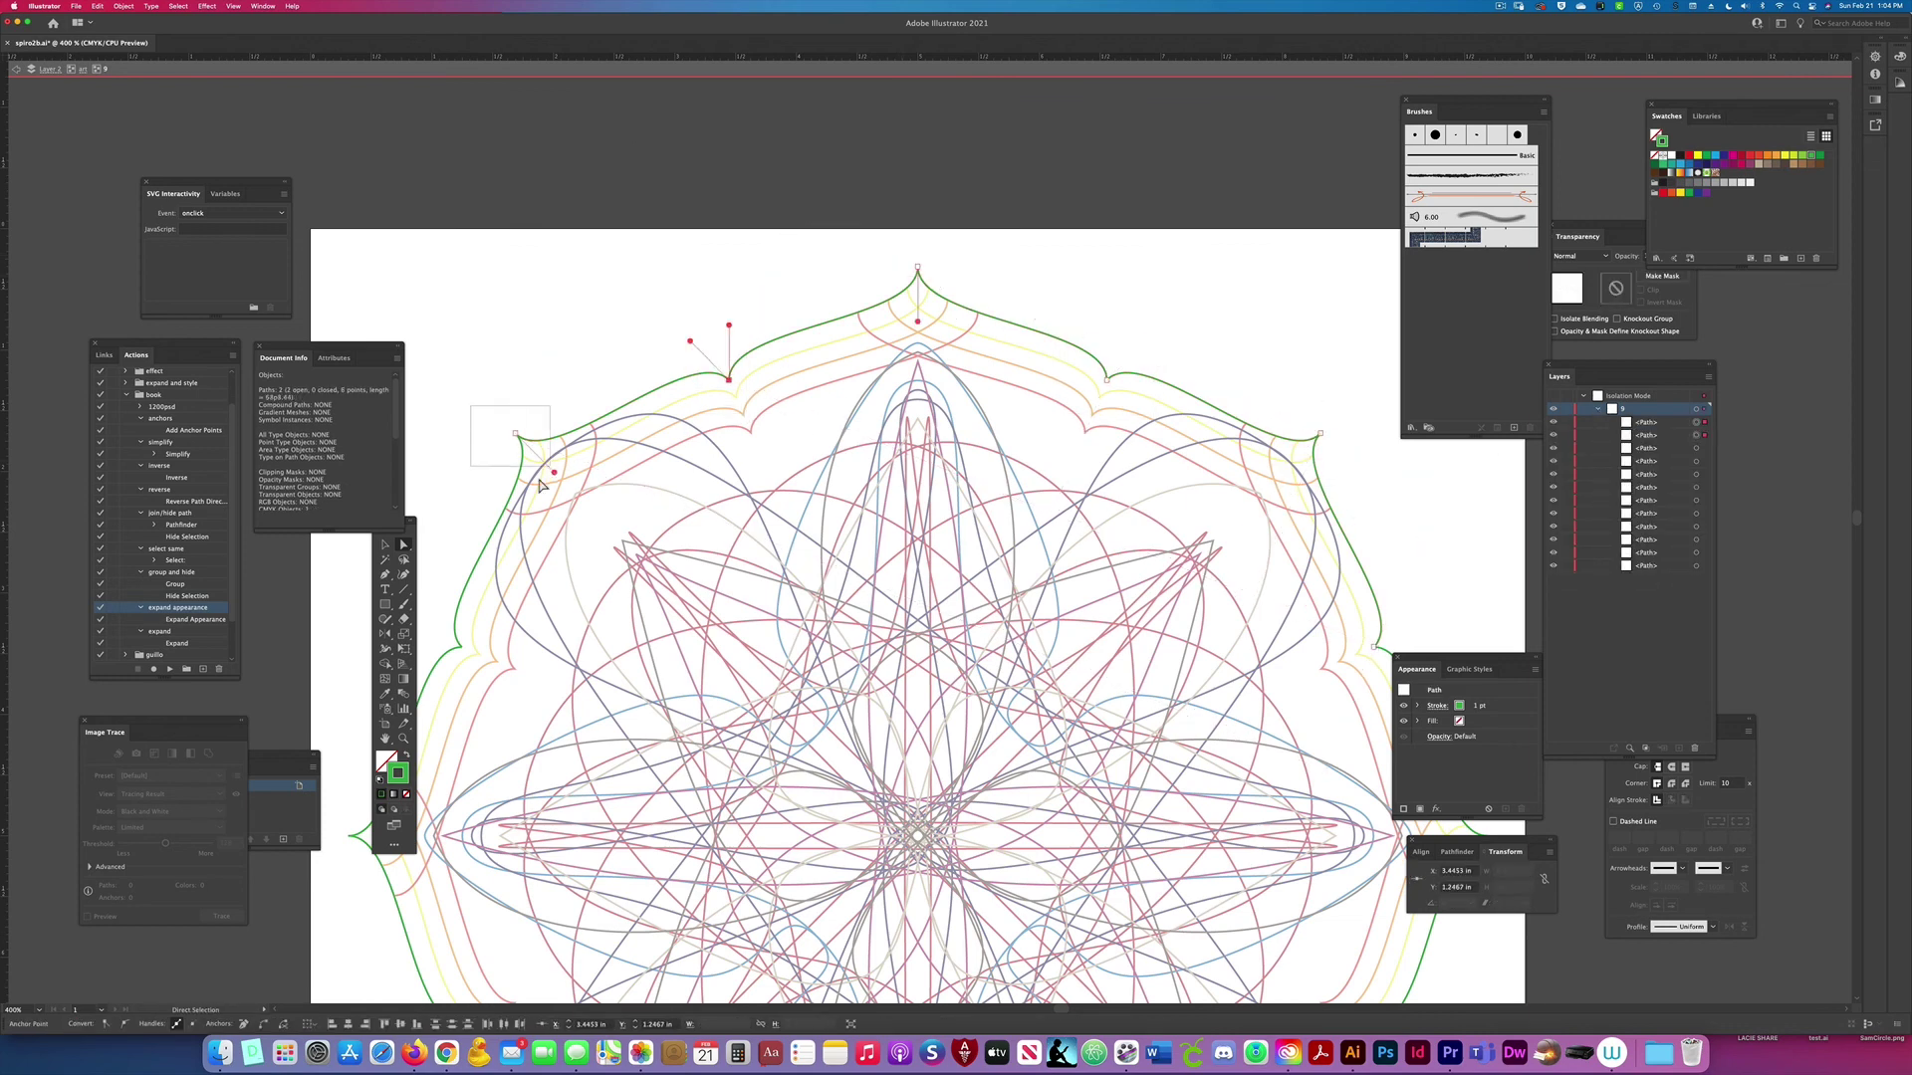
pyautogui.click(461, 647)
pyautogui.moveTo(368, 839); pyautogui.dragTo(373, 850)
pyautogui.press('super+j')
# Step: Join the overlapping end anchors along the right and lower-right parts of group 9's green outline
pyautogui.moveTo(1249, 686); pyautogui.dragTo(919, 612)
pyautogui.moveTo(1121, 534); pyautogui.dragTo(1001, 601)
pyautogui.press('super+j')
pyautogui.press('super+j')
pyautogui.scroll(-7, 1245, 648)
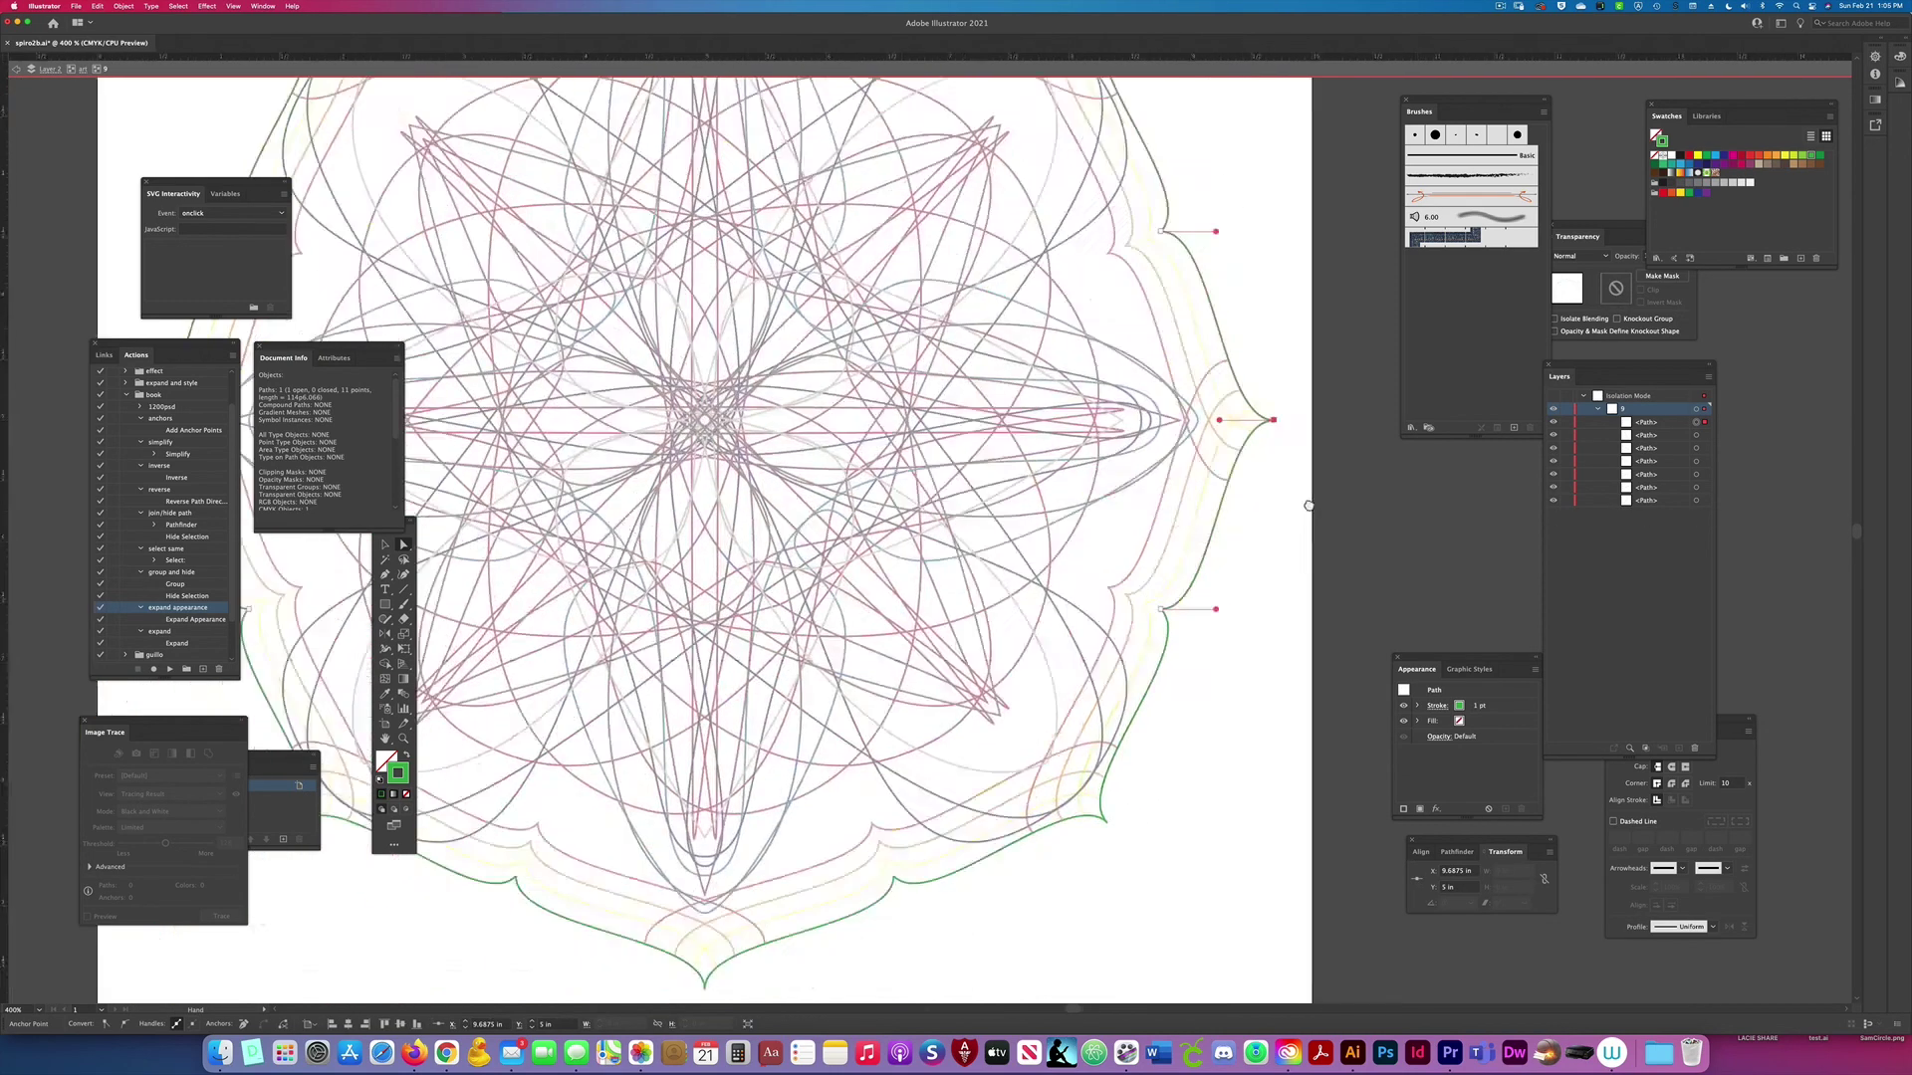
pyautogui.hscroll(-4, 1325, 538)
pyautogui.moveTo(1271, 765); pyautogui.dragTo(1079, 866)
pyautogui.press('super+j')
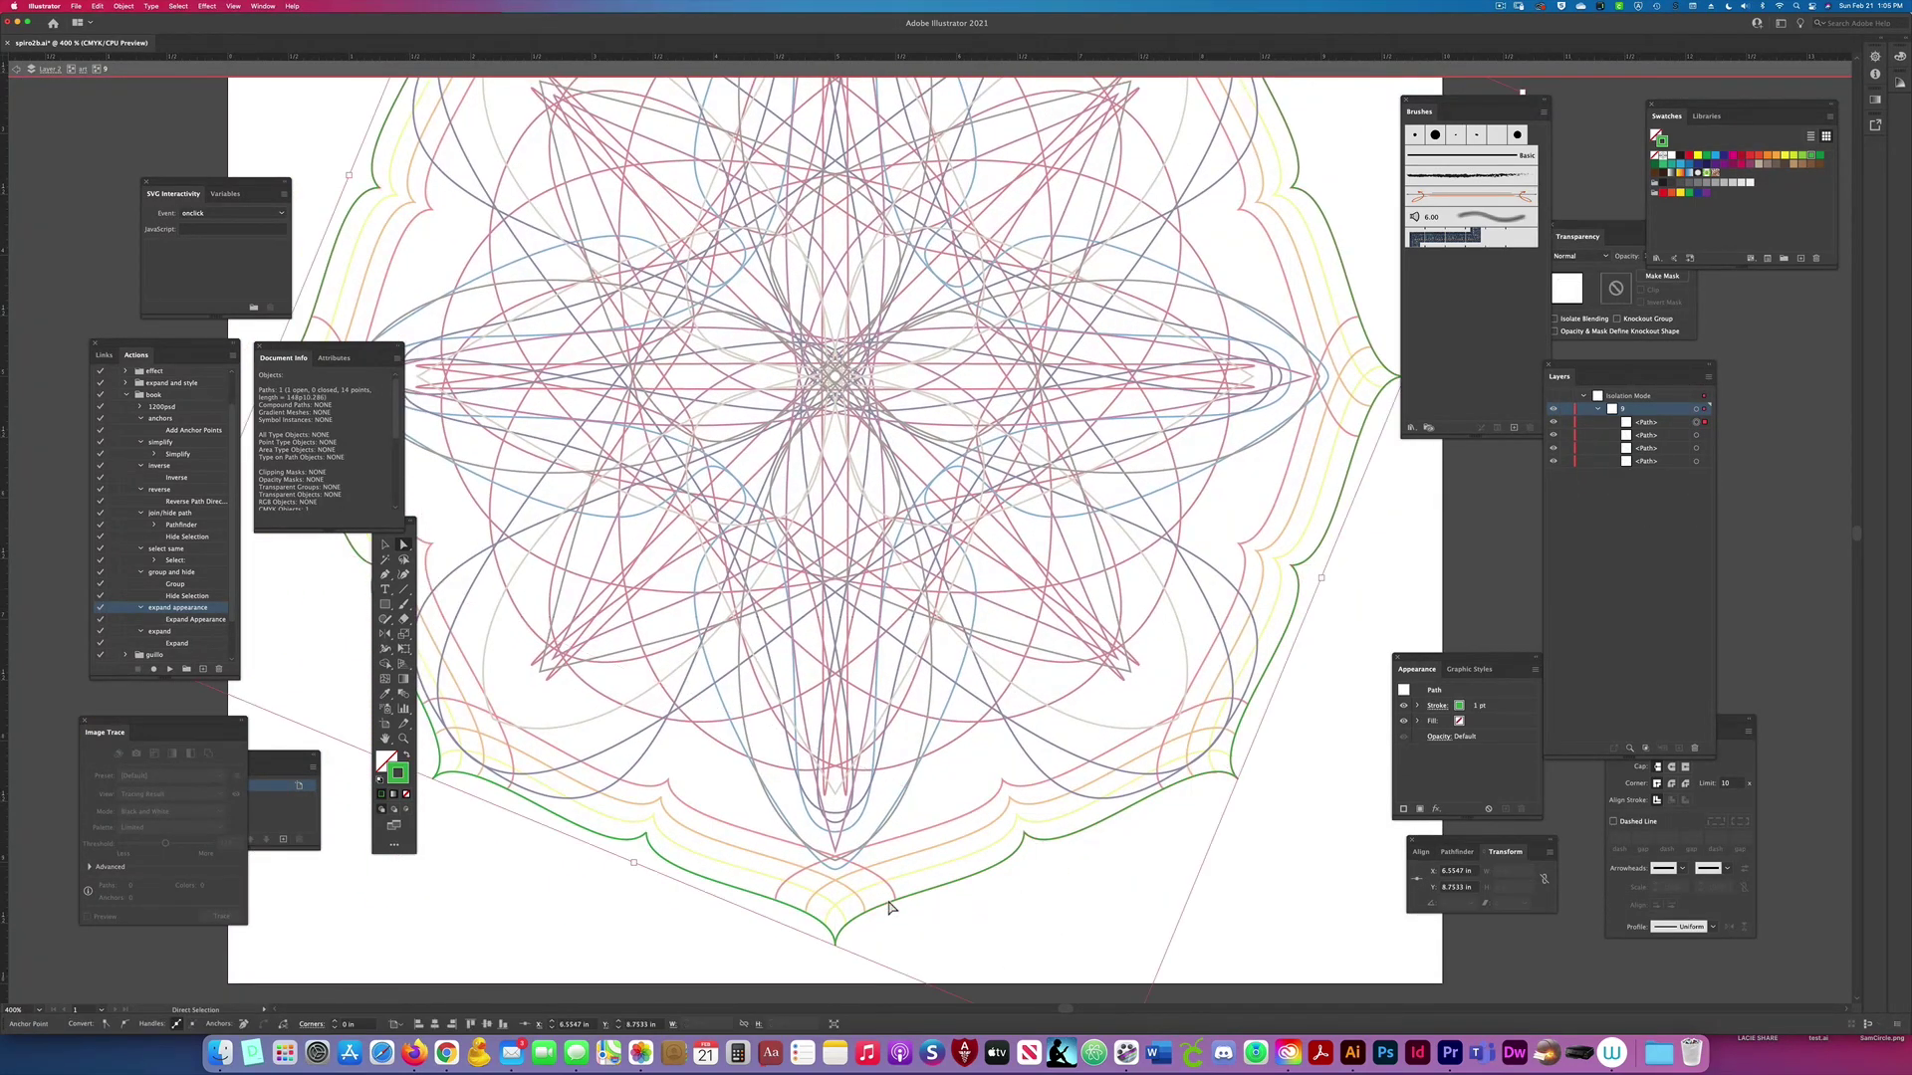
# Step: Join the remaining end anchors at the bottom and lower left of group 9's outline, and exit isolation mode
pyautogui.hscroll(-5, 597, 867)
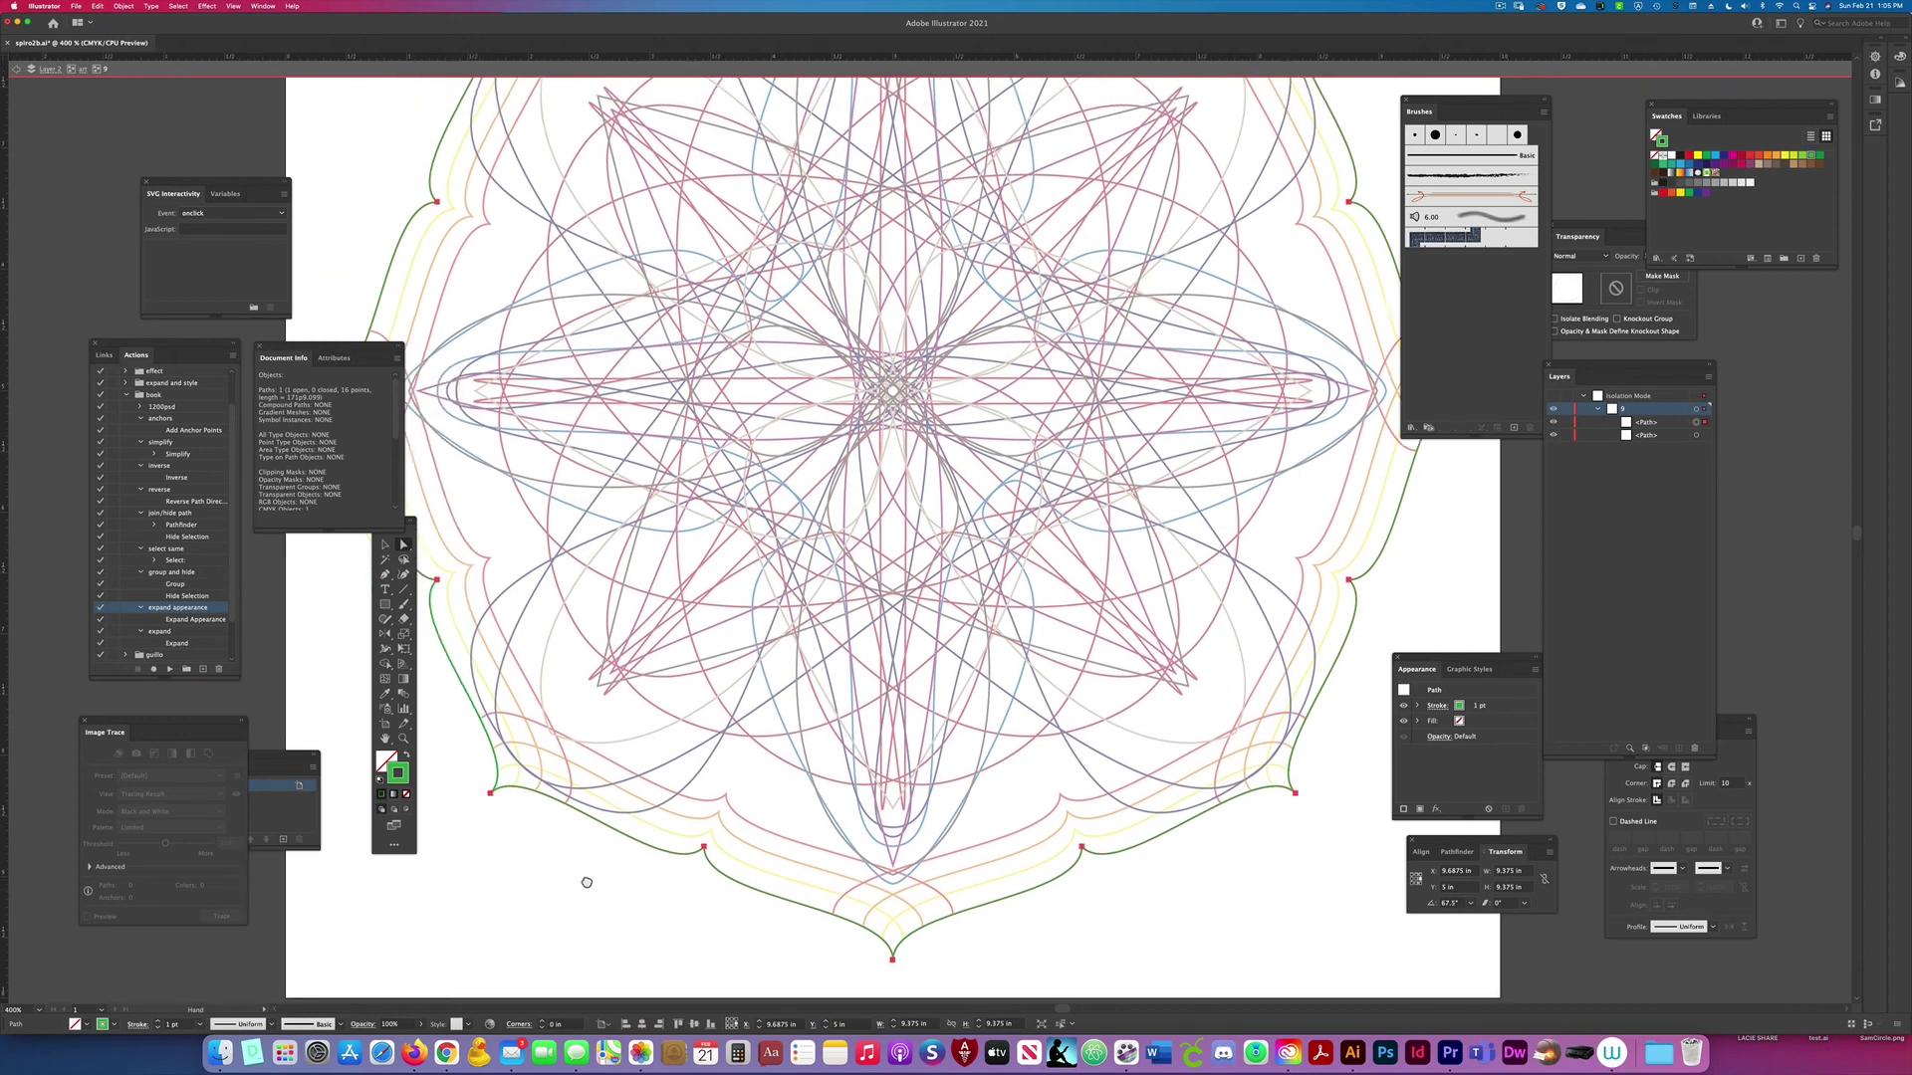
pyautogui.moveTo(682, 872); pyautogui.dragTo(604, 791)
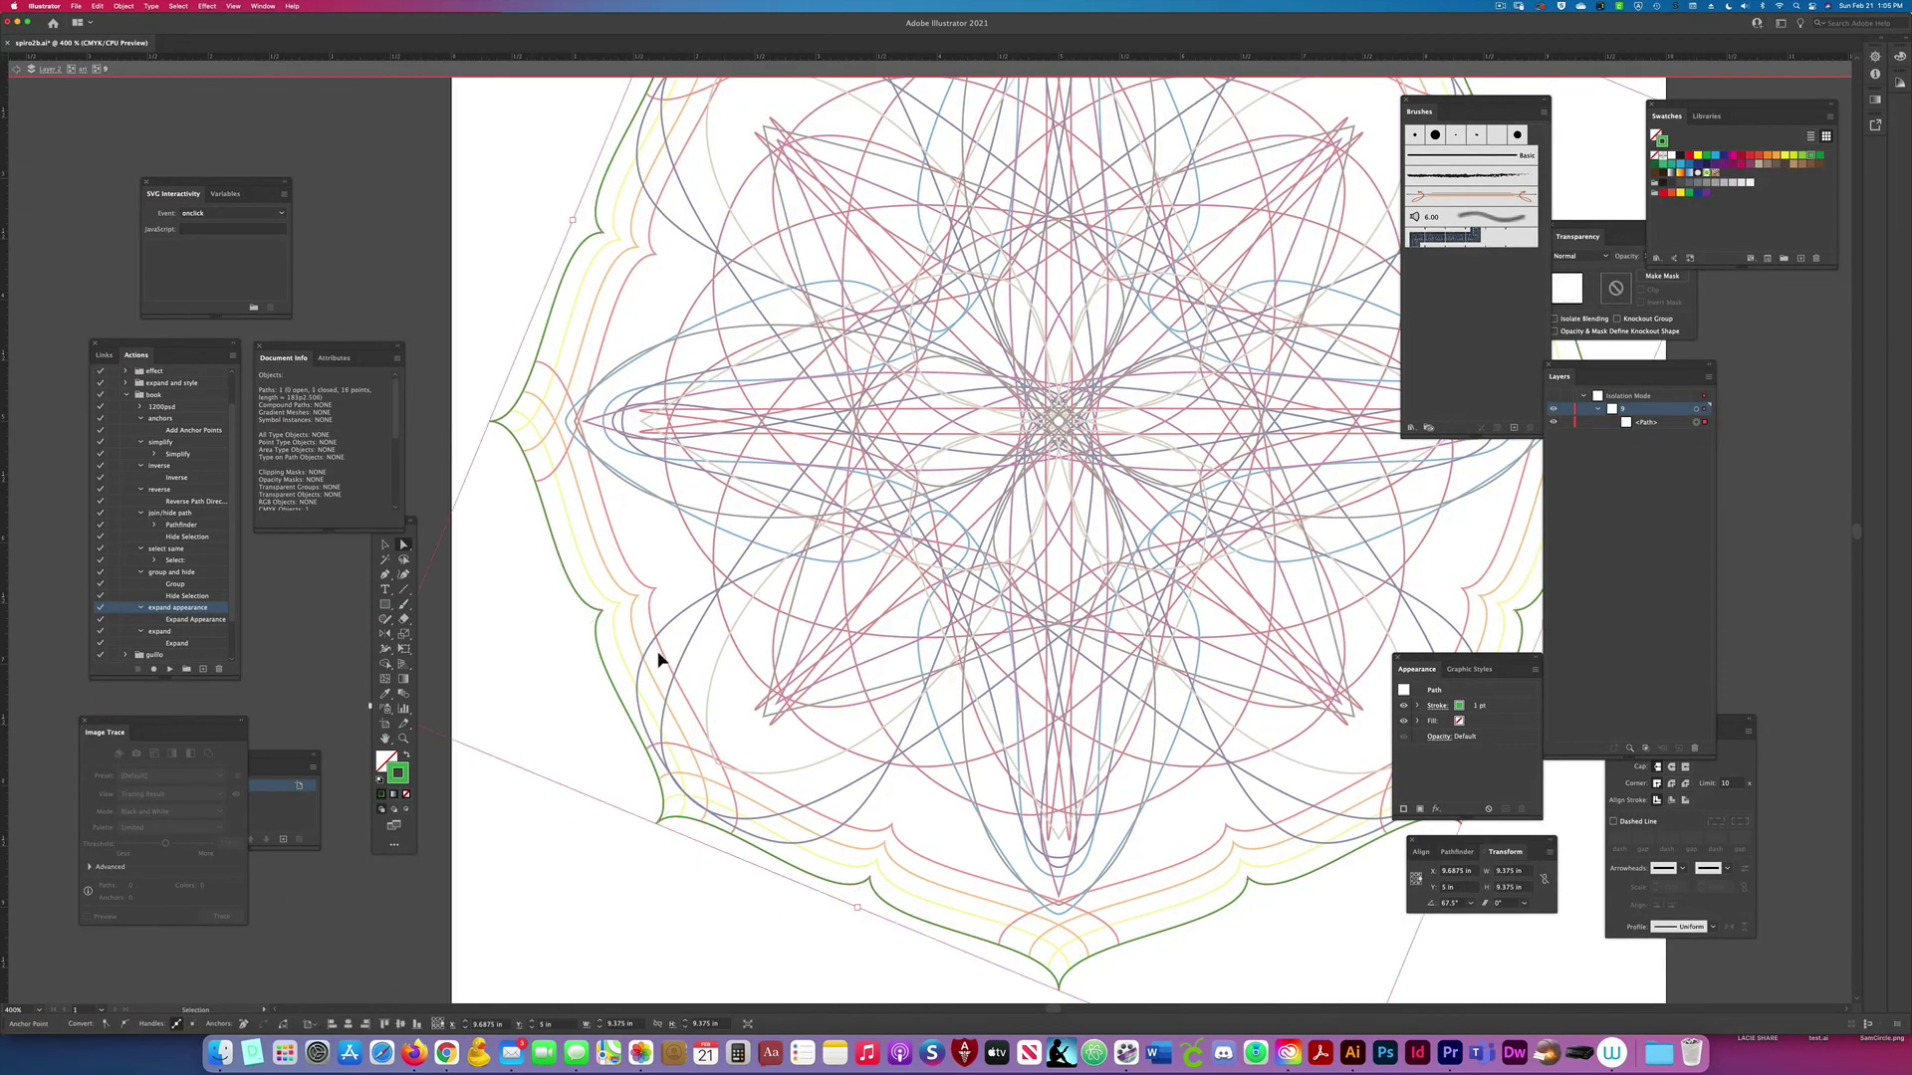
pyautogui.press('super+j')
pyautogui.scroll(-2, 527, 515)
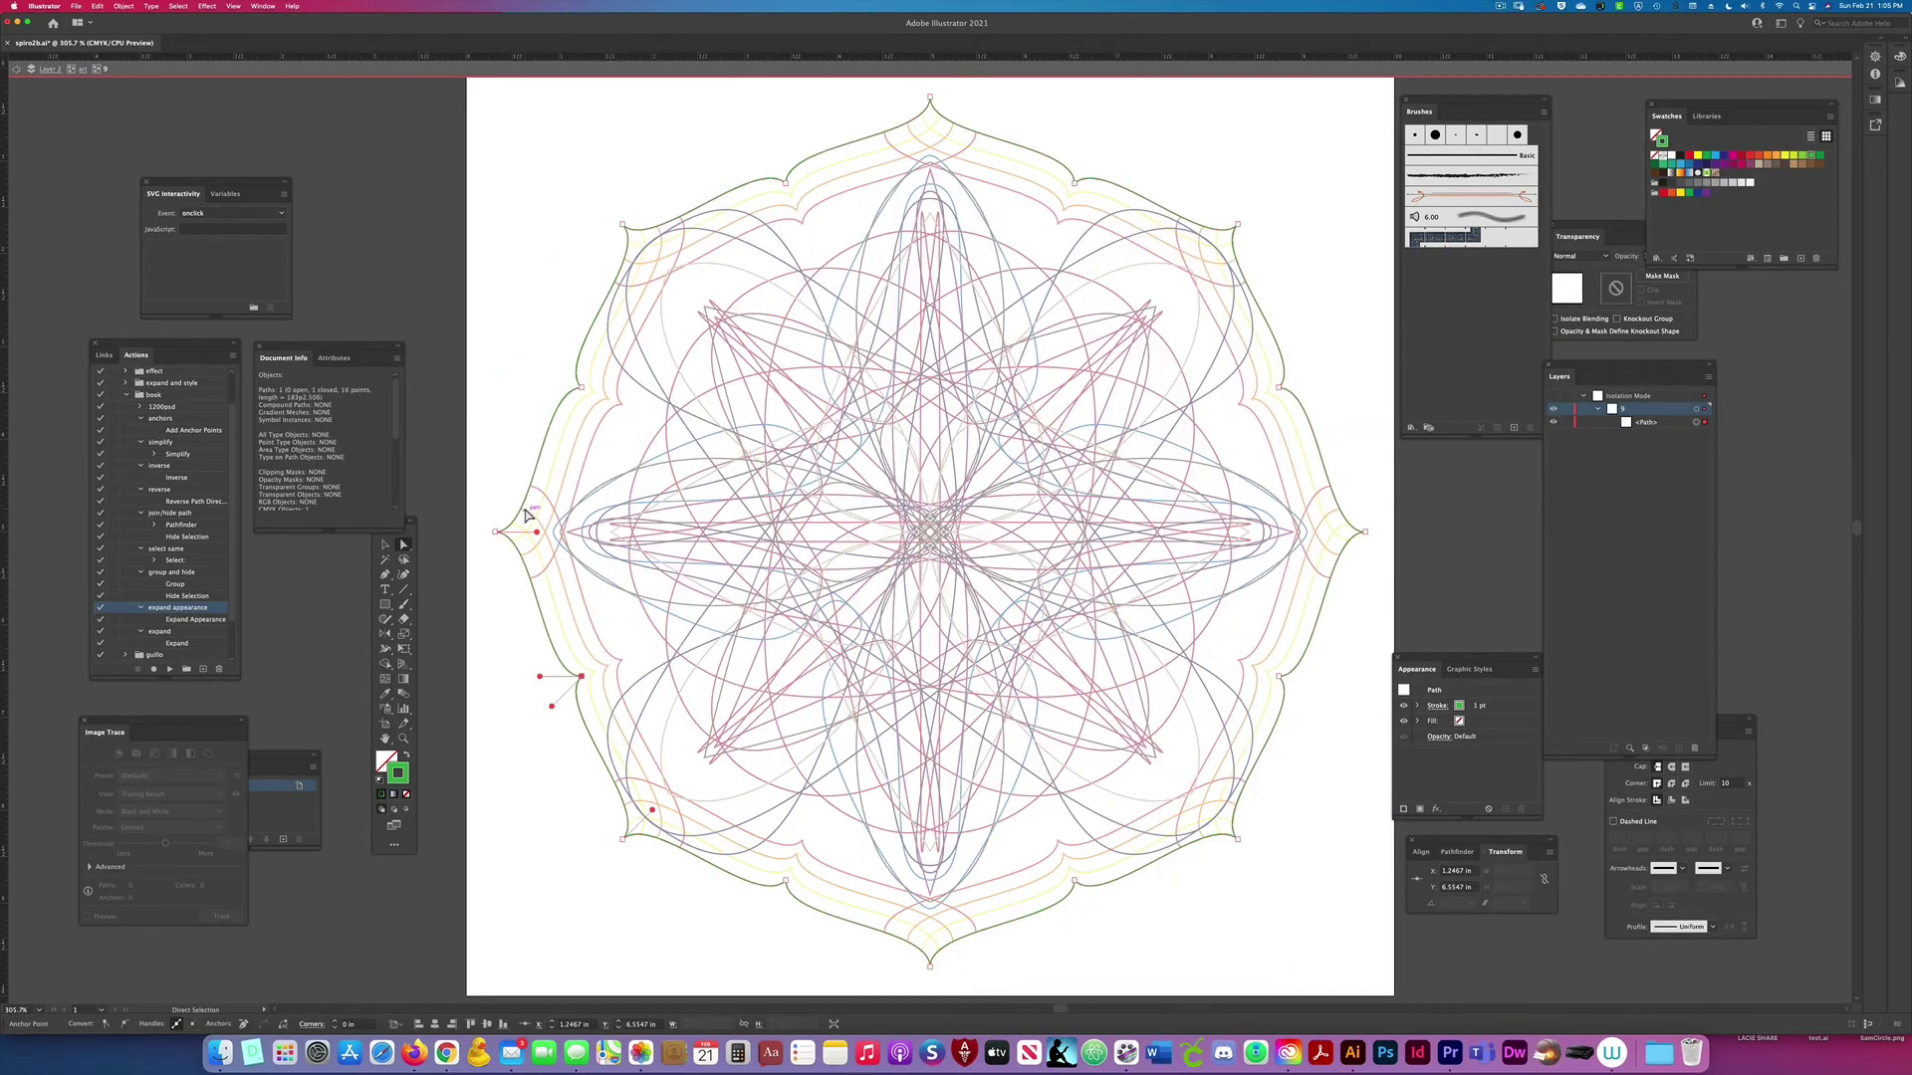
pyautogui.doubleClick(1443, 574)
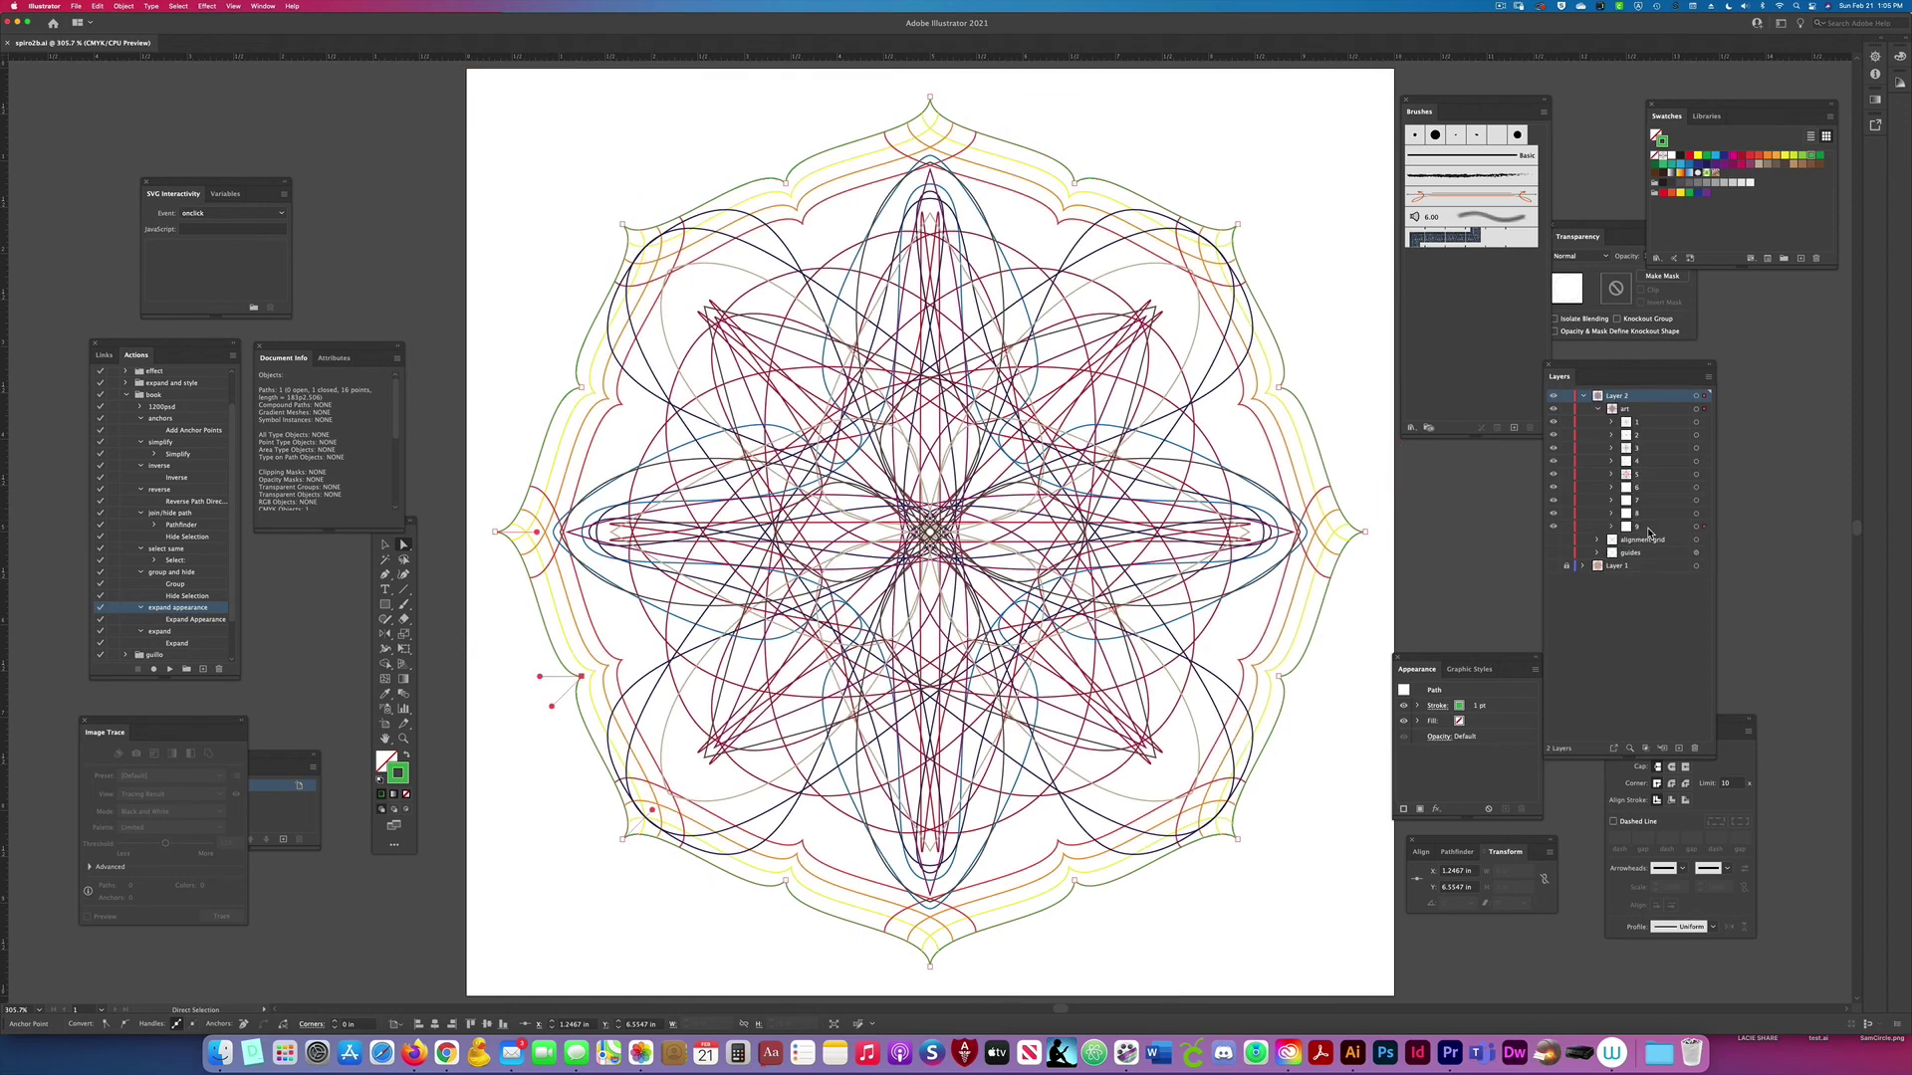
# Step: Move group 9 directly above group 6 in the art group and give its outline a purple stroke
pyautogui.moveTo(1648, 533); pyautogui.dragTo(1643, 482)
pyautogui.click(1611, 487)
pyautogui.click(1696, 487)
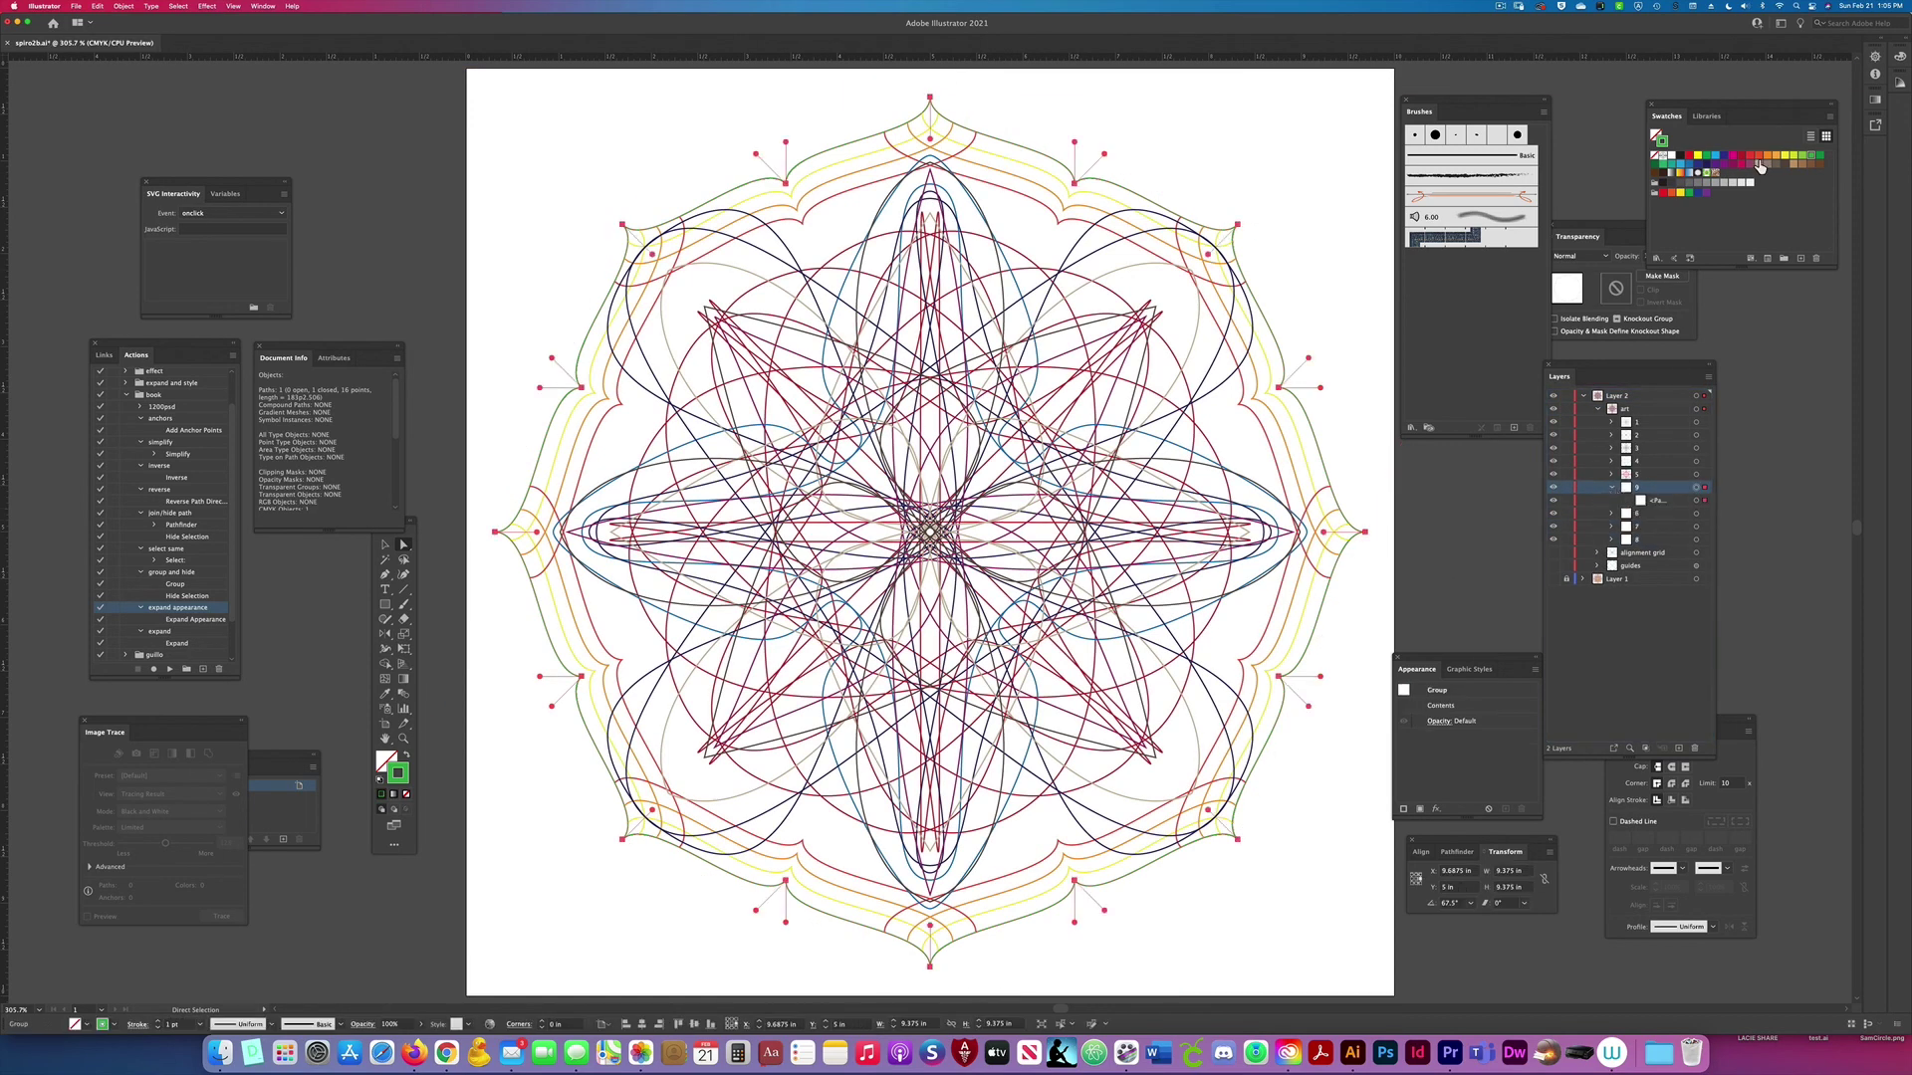
pyautogui.click(1715, 164)
# Step: Recolor the strokes of groups 8, 7 and 6 in a progression from purple to magenta-pink swatches and collapse group 9
pyautogui.click(1697, 538)
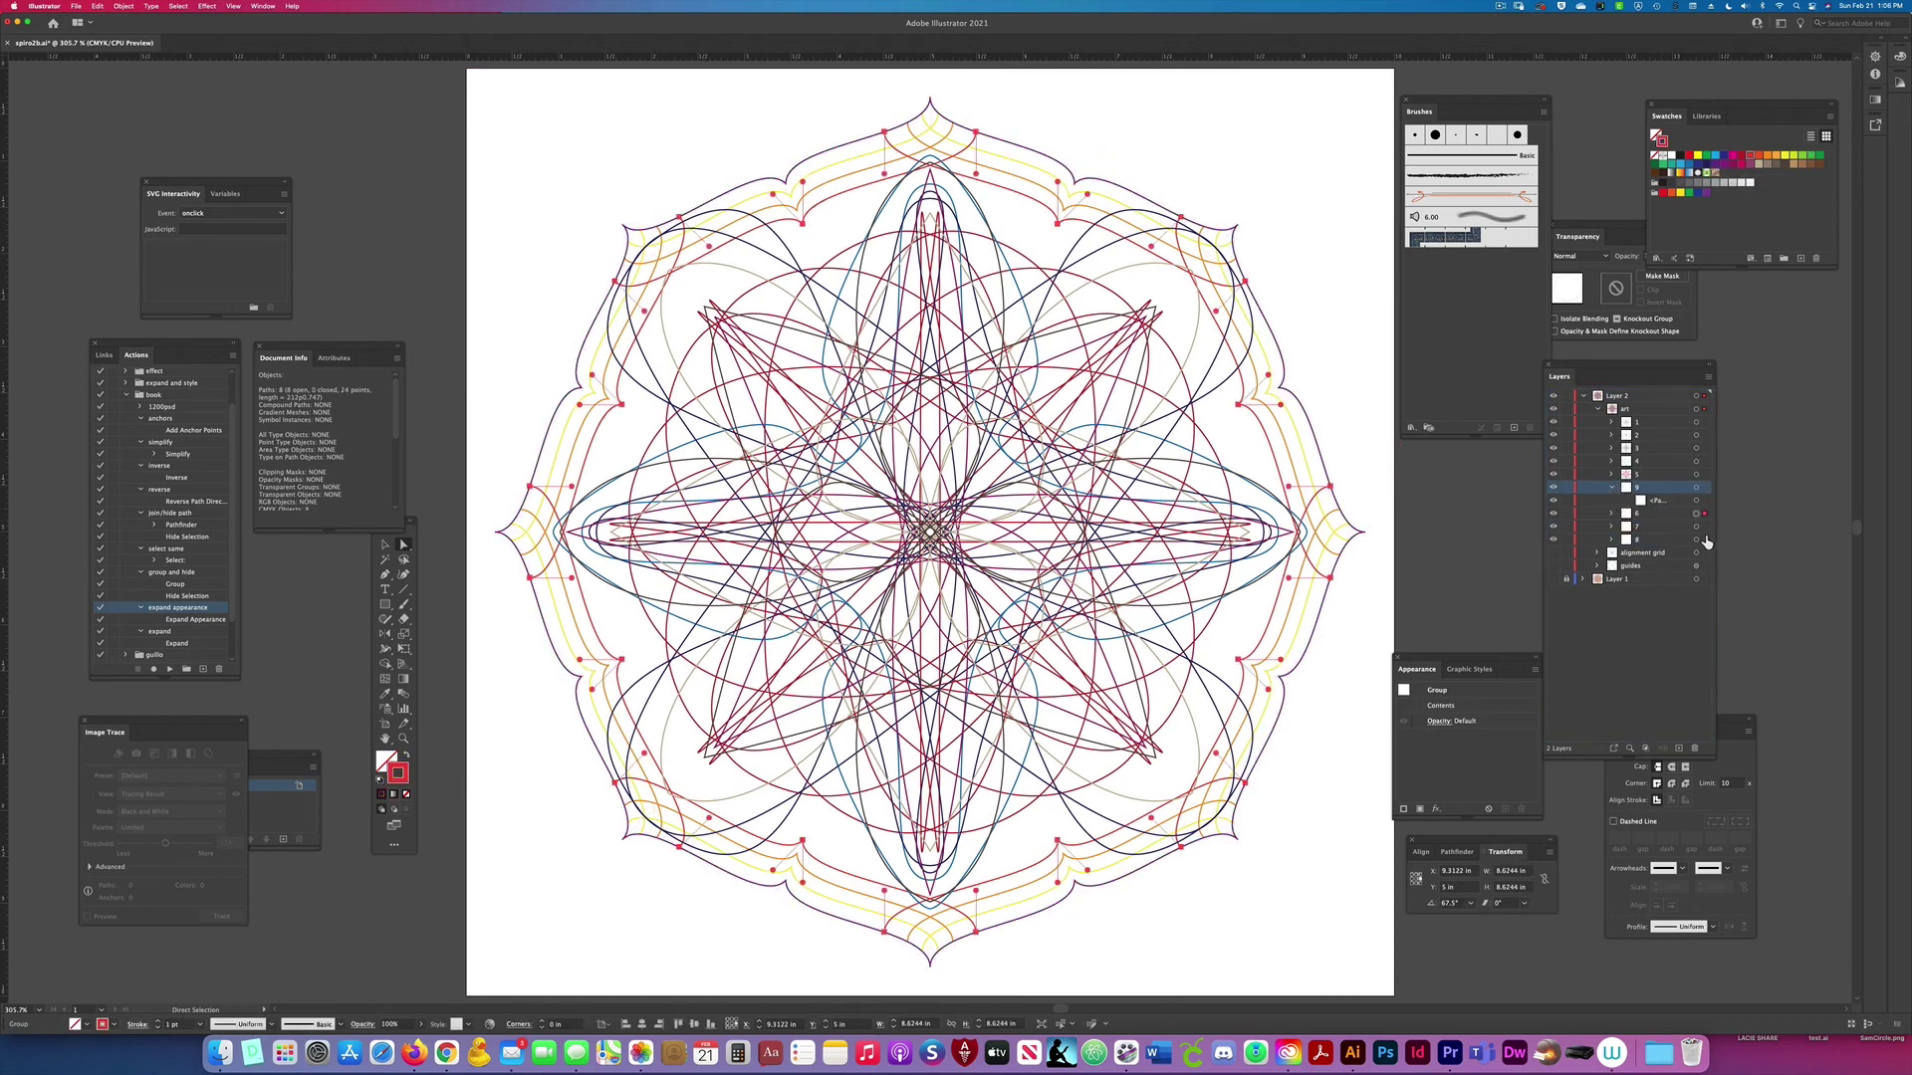
pyautogui.click(1732, 165)
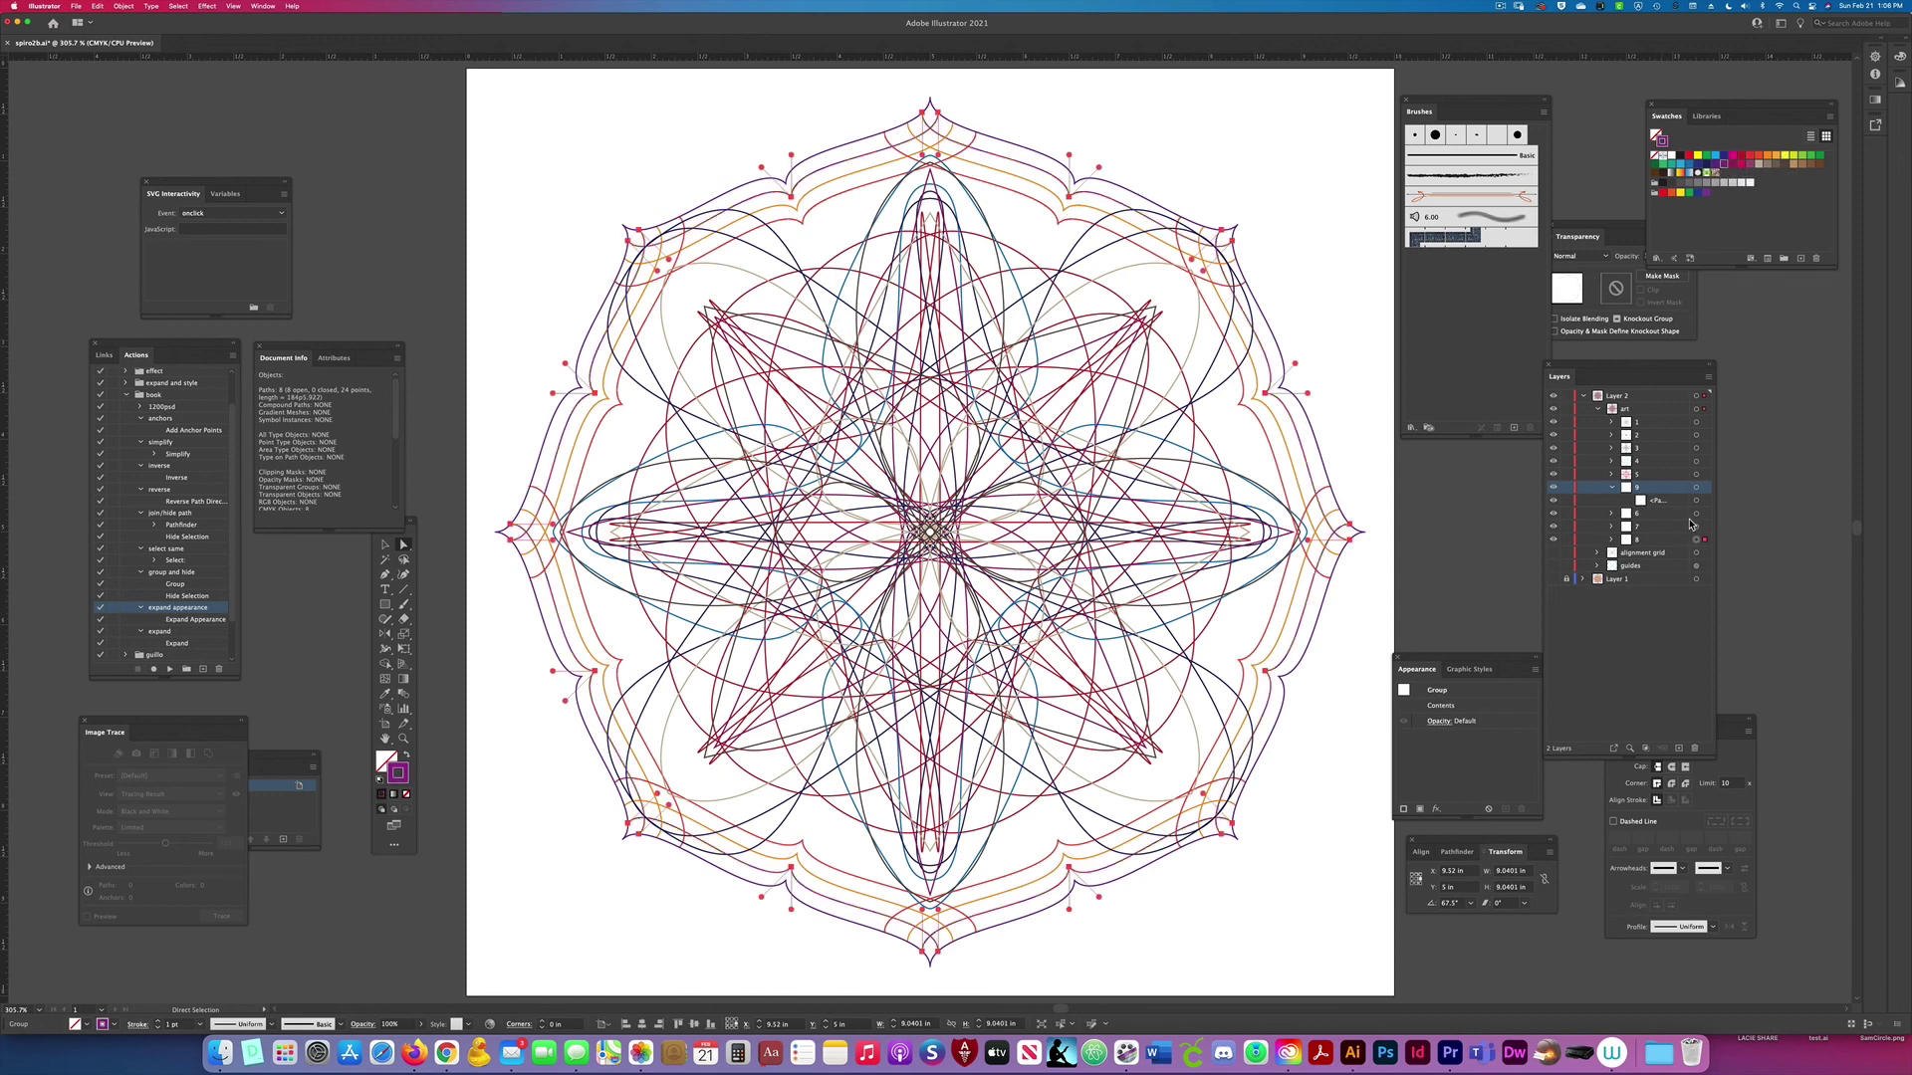
pyautogui.click(1696, 526)
pyautogui.click(1732, 165)
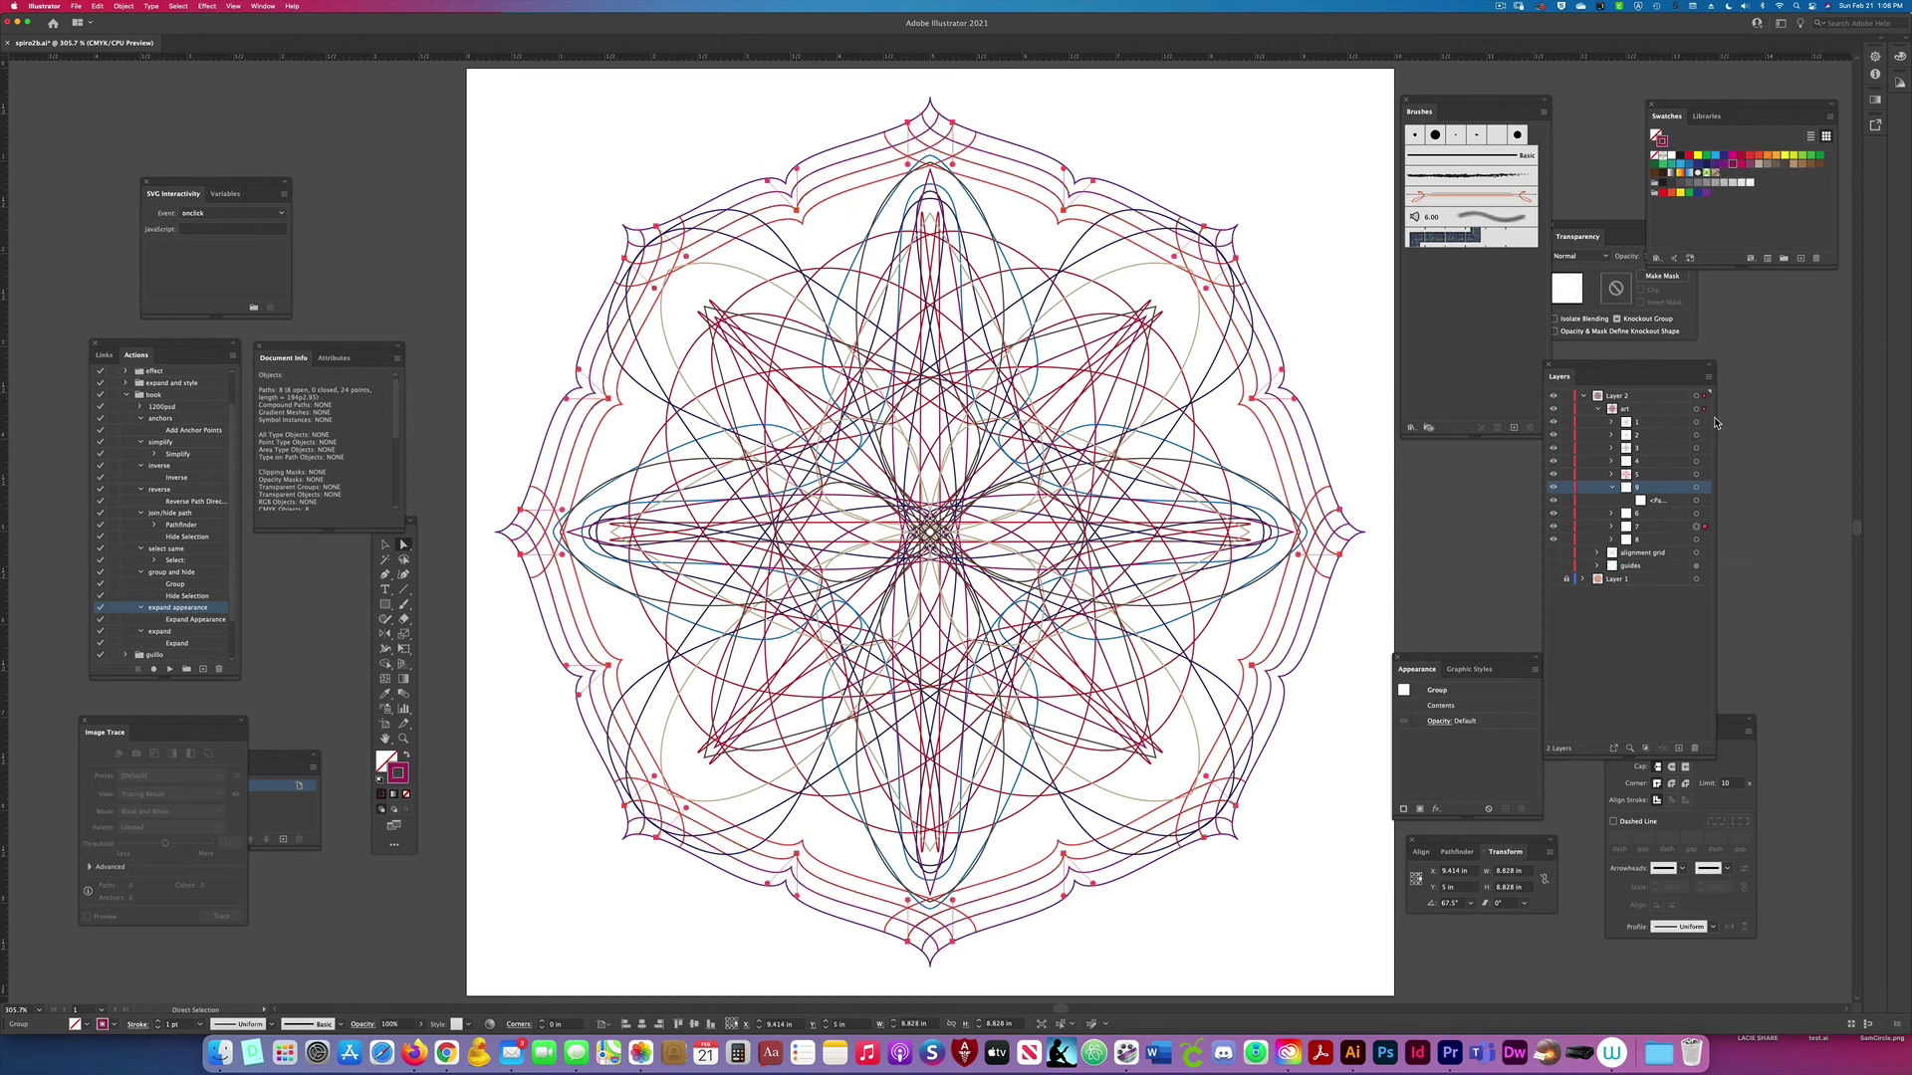
pyautogui.click(1697, 489)
pyautogui.click(1612, 487)
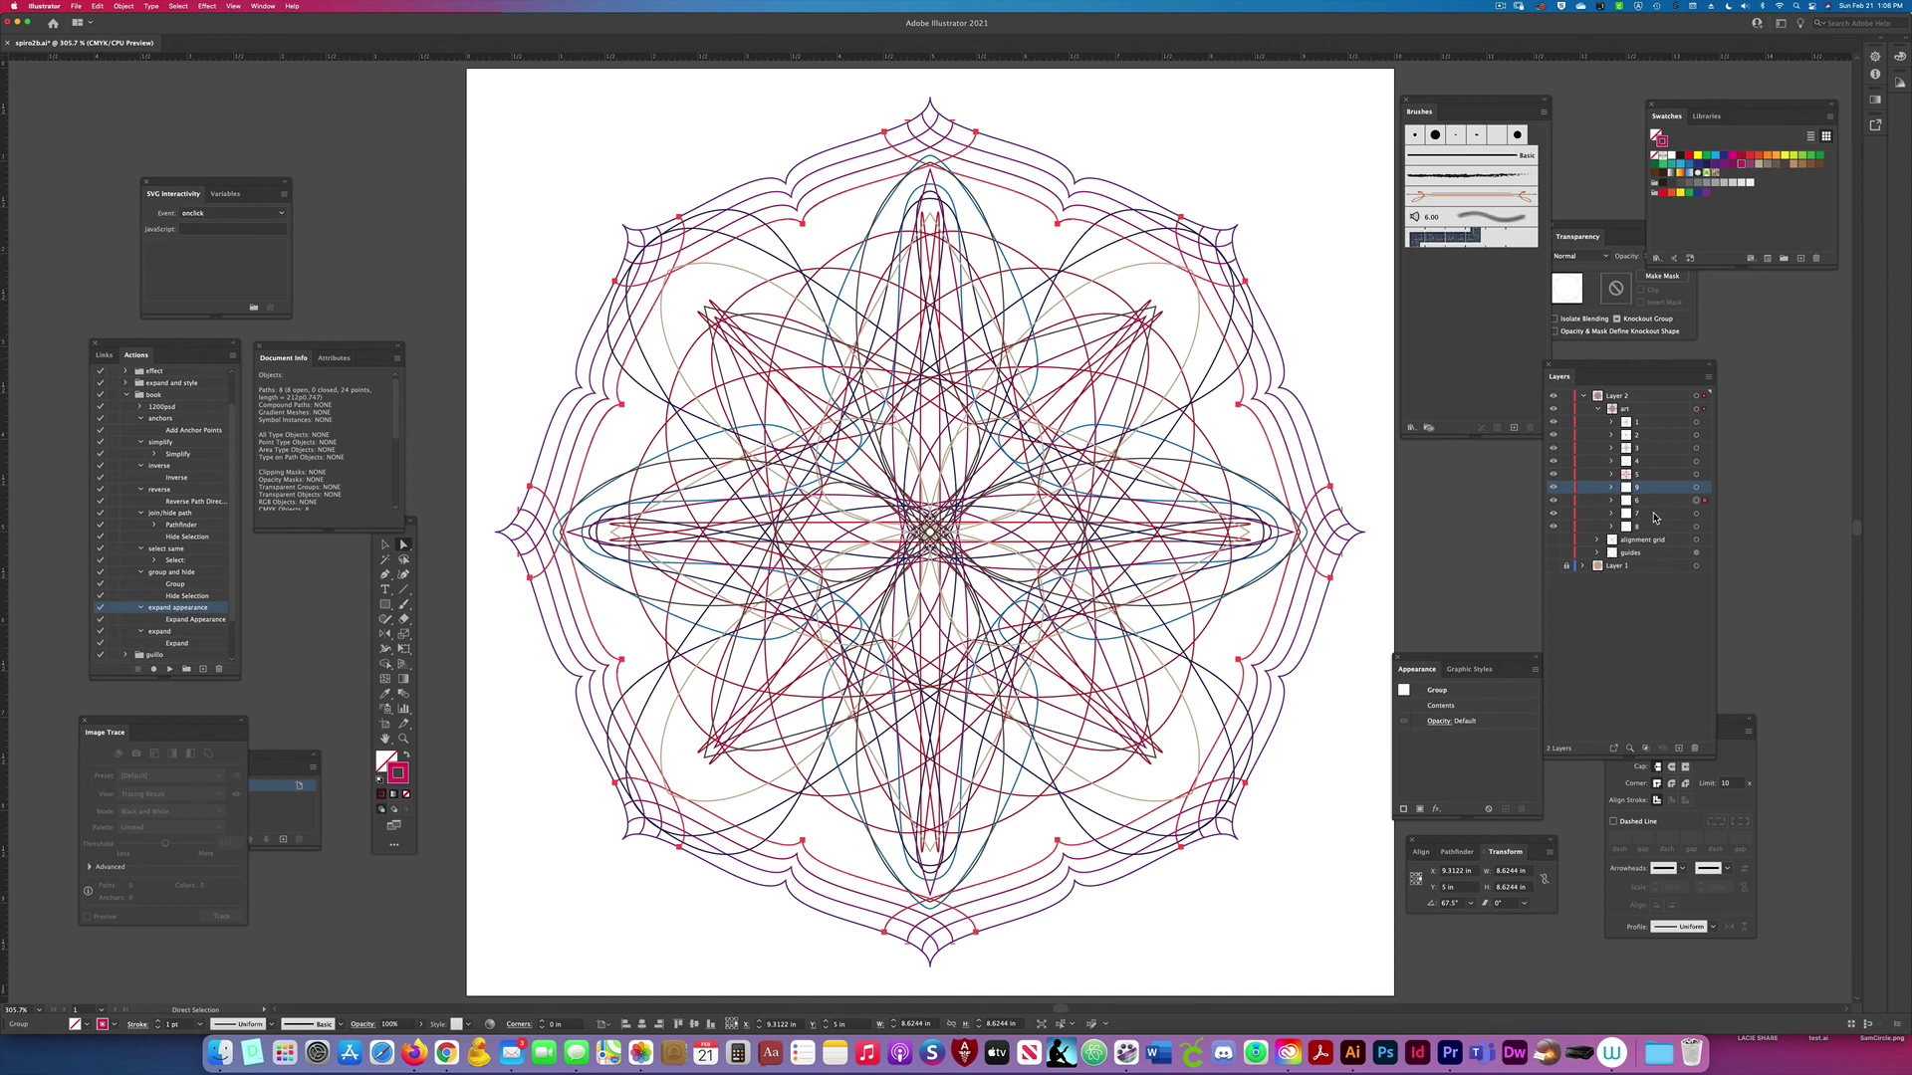
# Step: Select group 5 in the art group and set its stroke color to yellow
pyautogui.click(1598, 409)
pyautogui.click(1599, 409)
pyautogui.click(1706, 478)
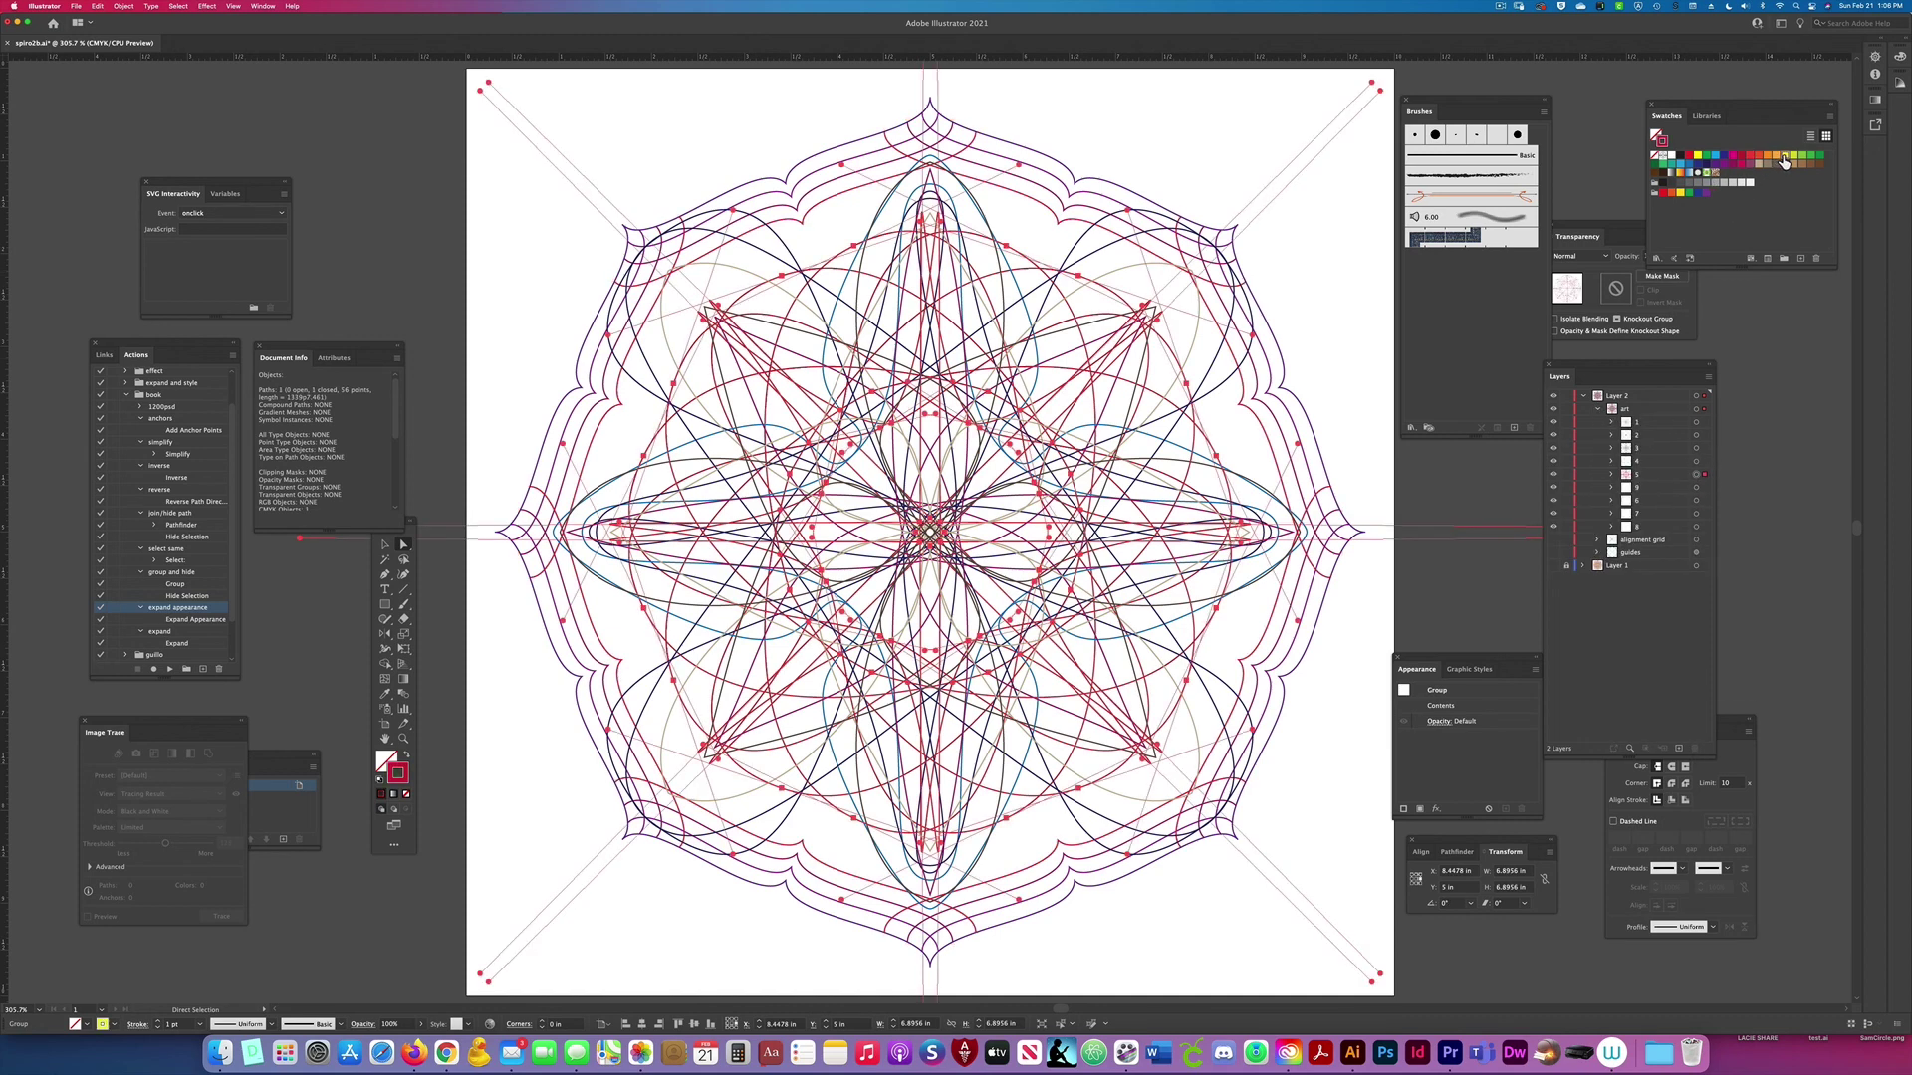
pyautogui.click(1782, 158)
# Step: Expand group 4 and recolor the strokes of its two paths individually in shades of orange
pyautogui.click(1701, 463)
pyautogui.click(1612, 463)
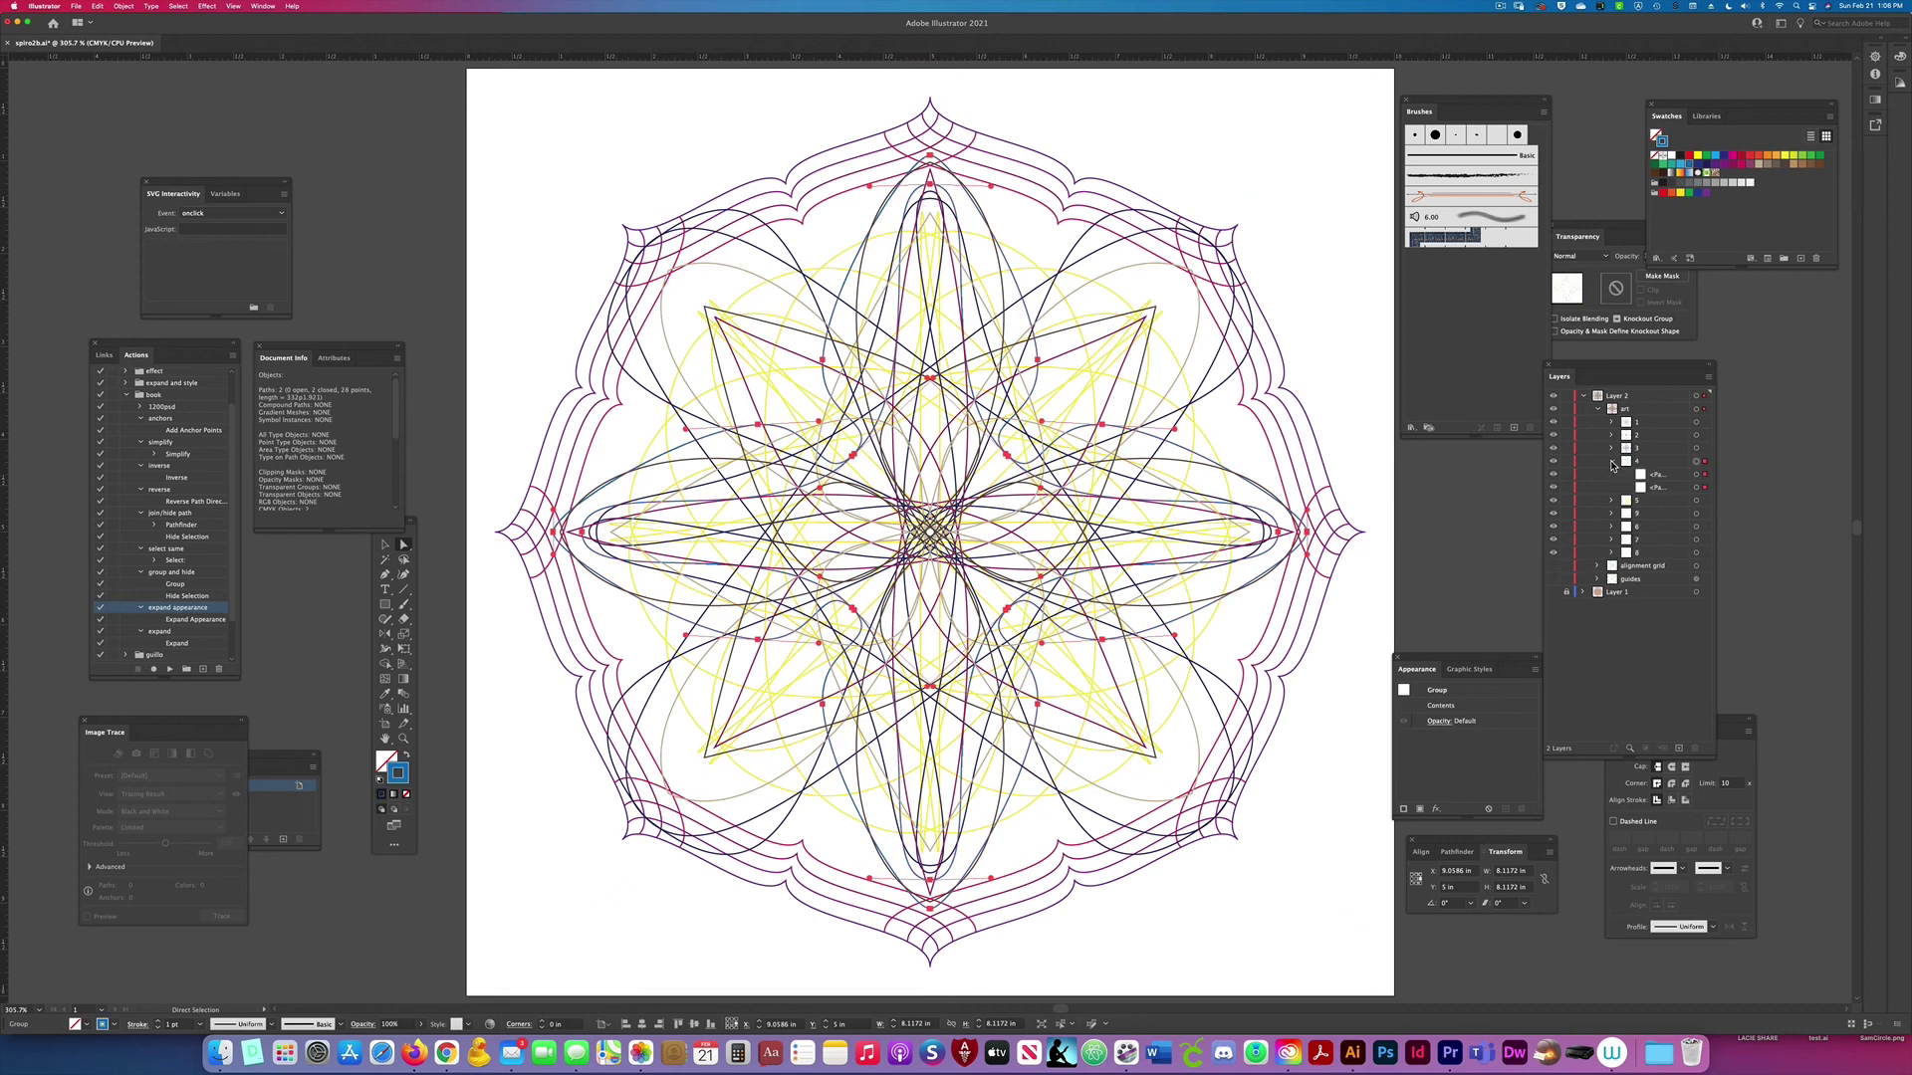
pyautogui.click(1703, 474)
pyautogui.click(1779, 157)
pyautogui.click(1704, 487)
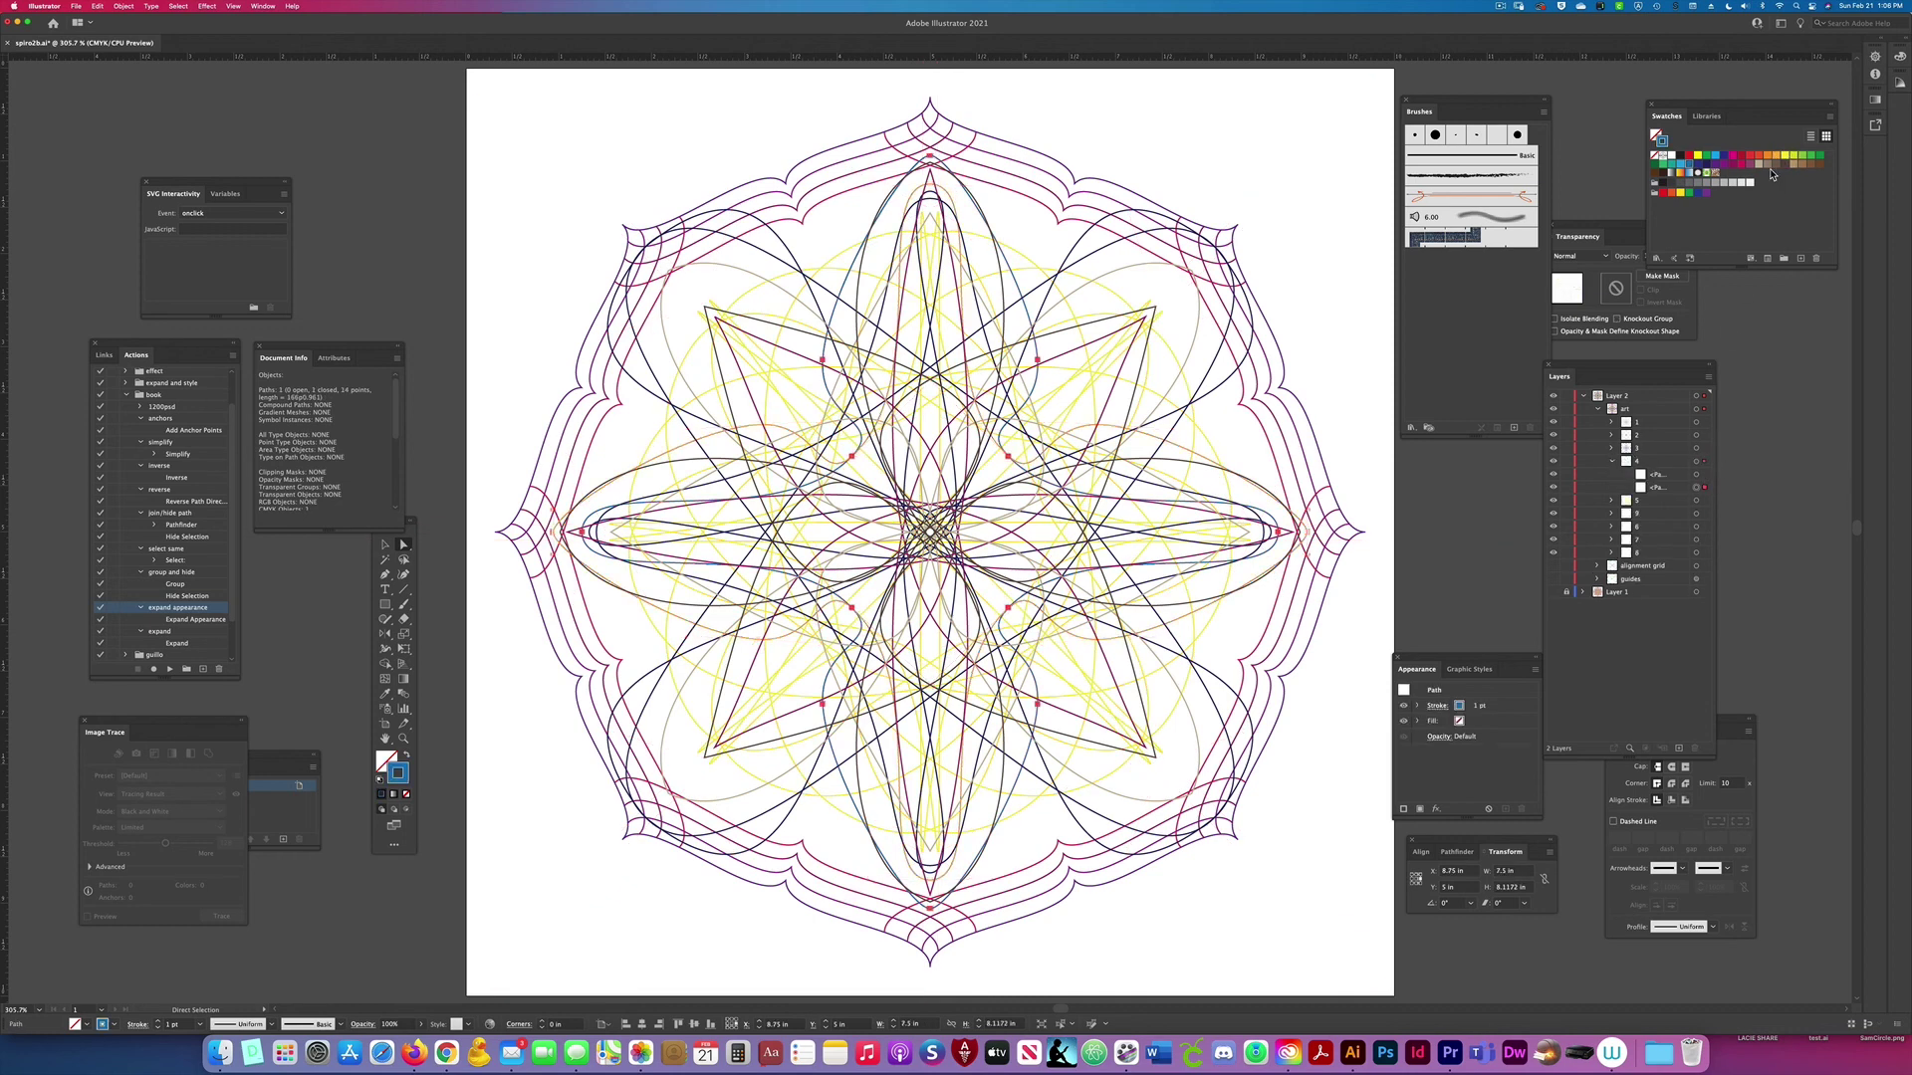
pyautogui.click(1768, 158)
# Step: Expand group 3 and recolor the strokes of its two paths in red-orange and red
pyautogui.click(1612, 461)
pyautogui.click(1612, 448)
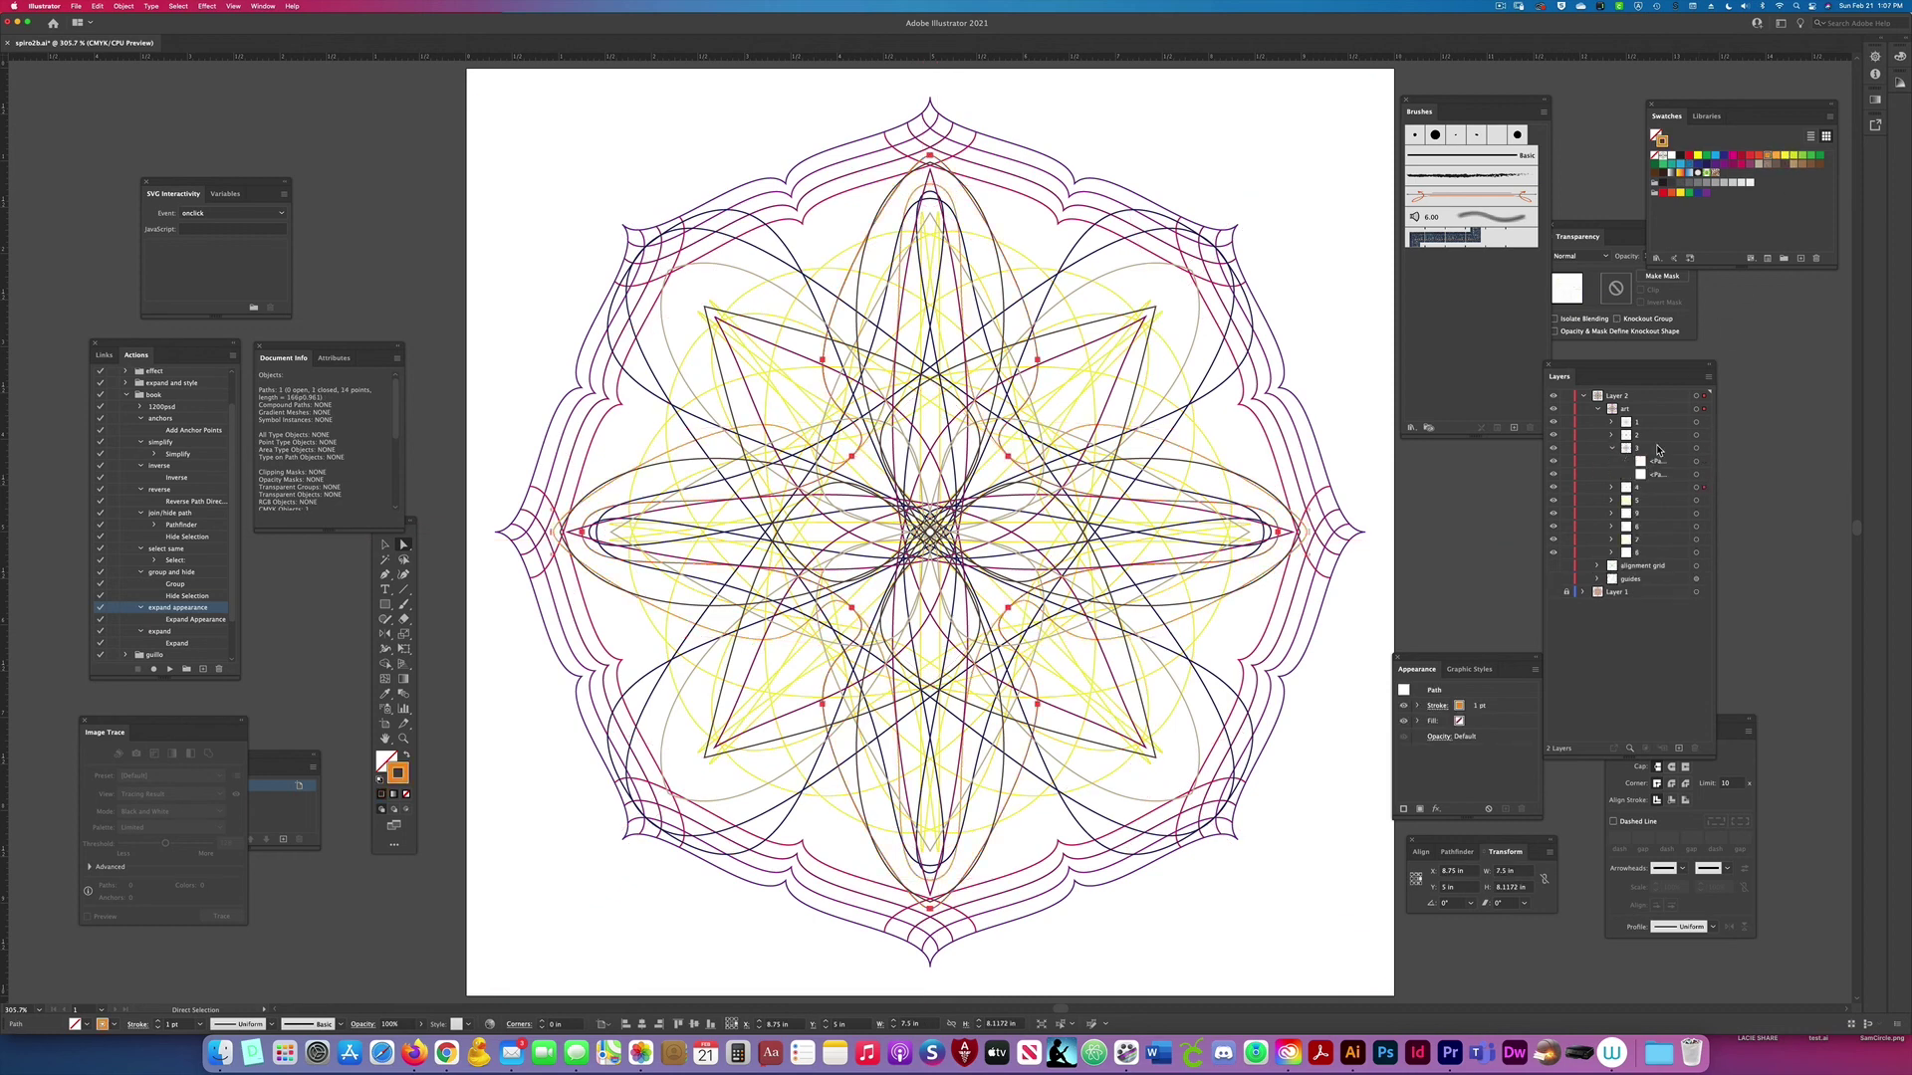
pyautogui.click(1702, 474)
pyautogui.click(1759, 162)
pyautogui.click(1753, 158)
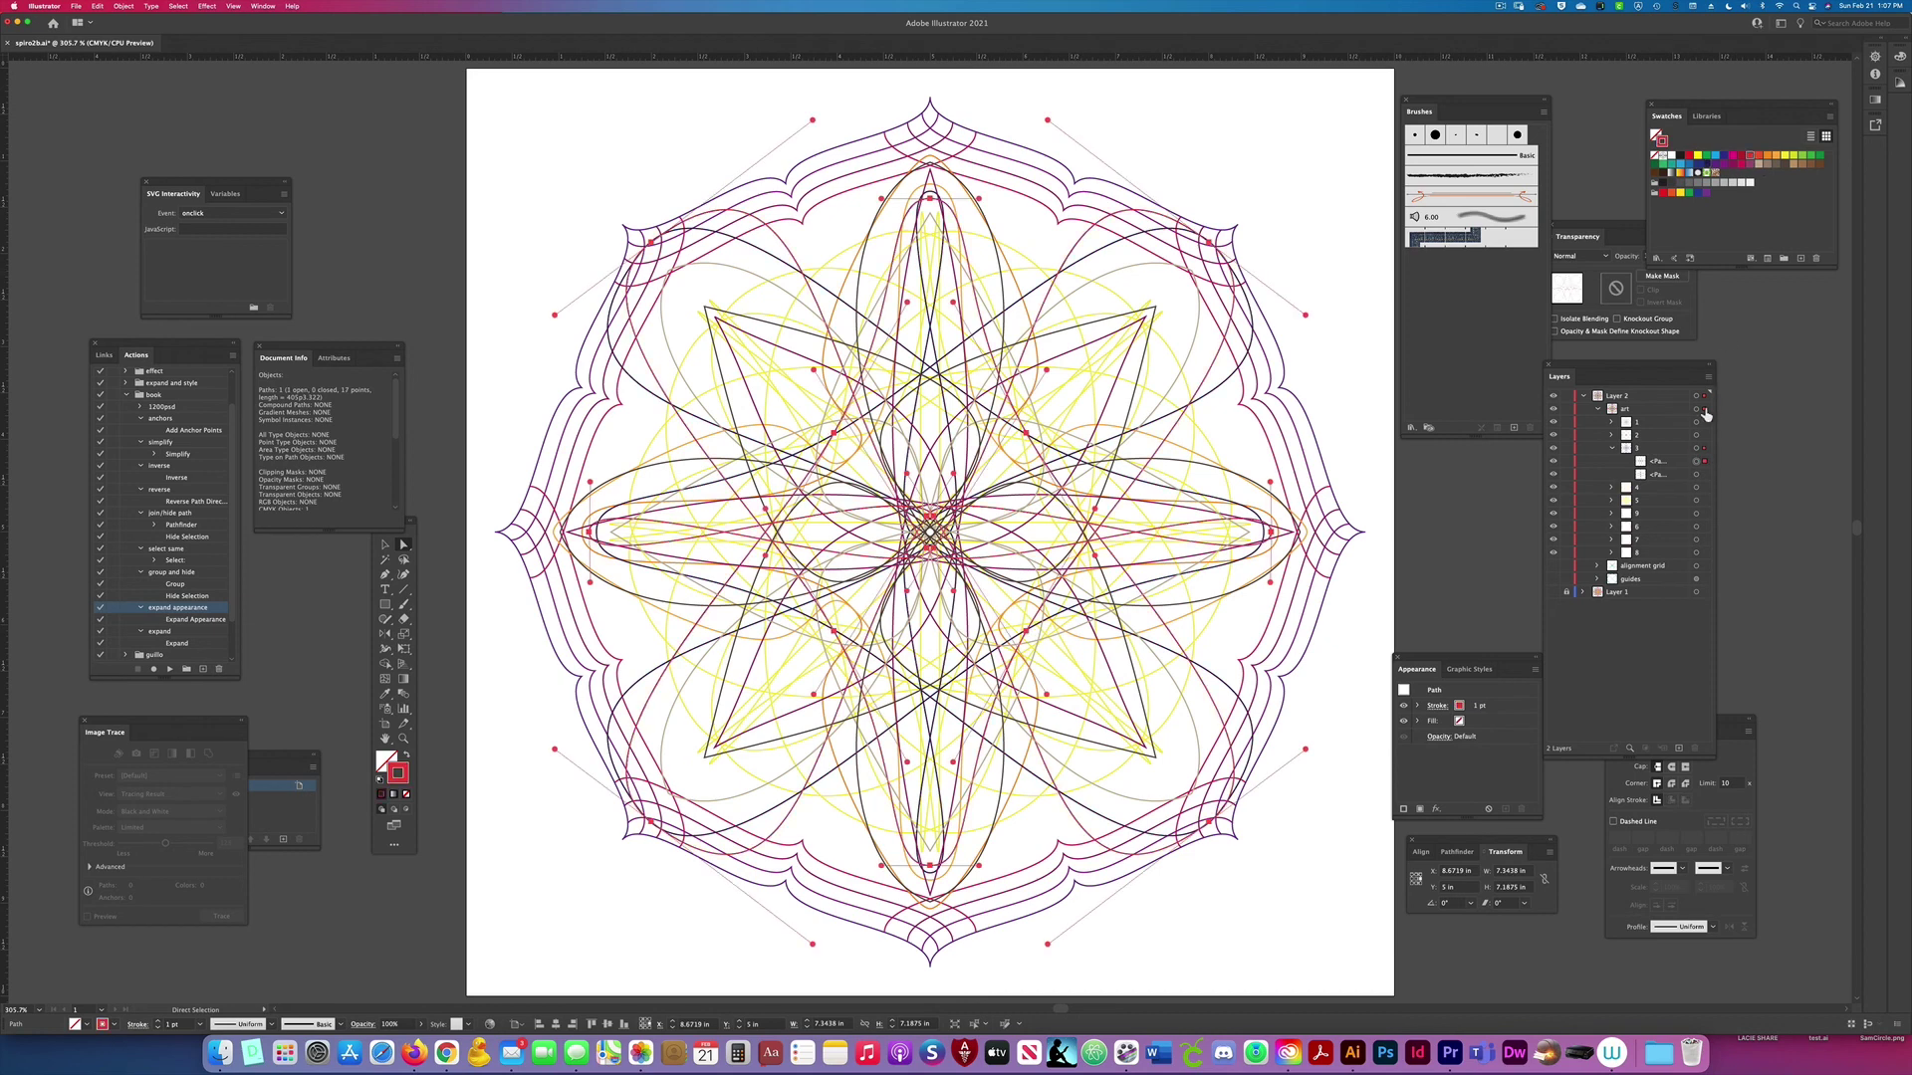
# Step: Expand group 2 and recolor the strokes of its two paths in brown tones
pyautogui.click(1612, 448)
pyautogui.click(1613, 435)
pyautogui.press('super+shift+a')
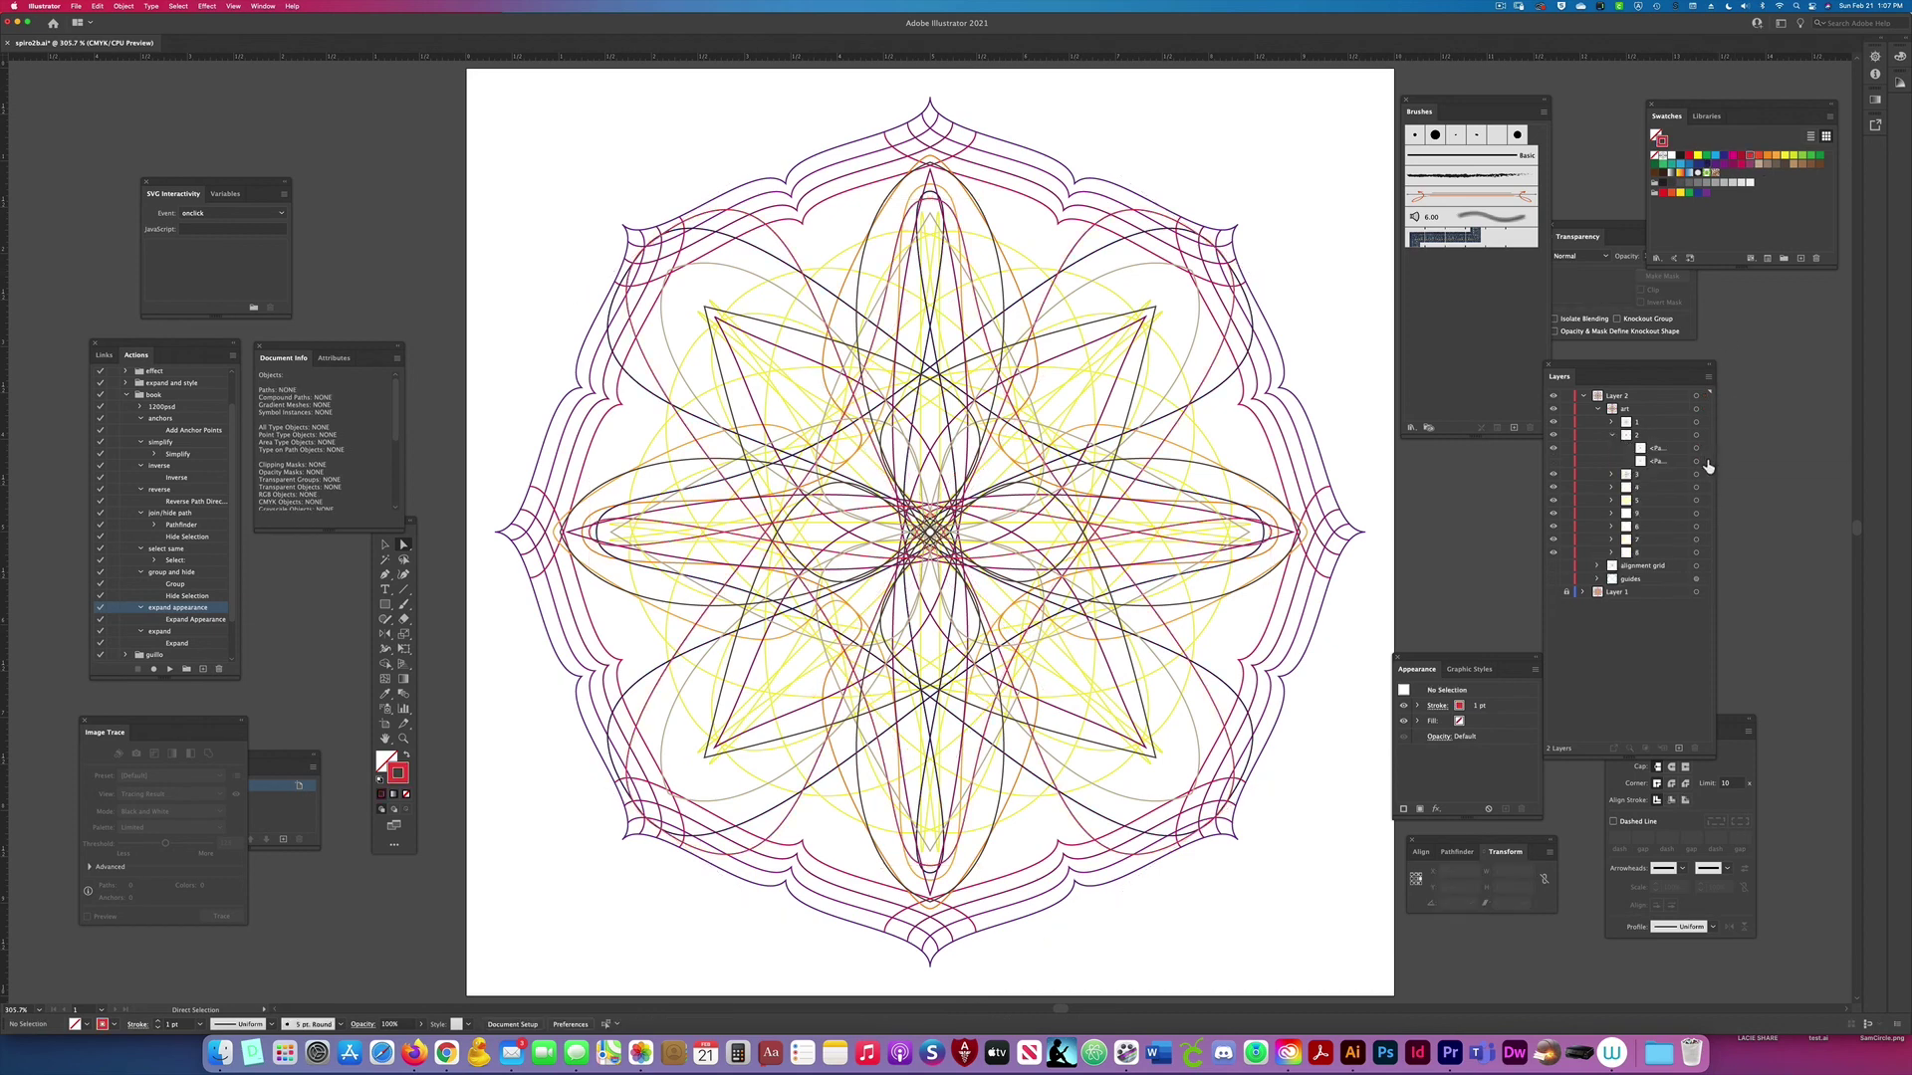
pyautogui.click(1698, 462)
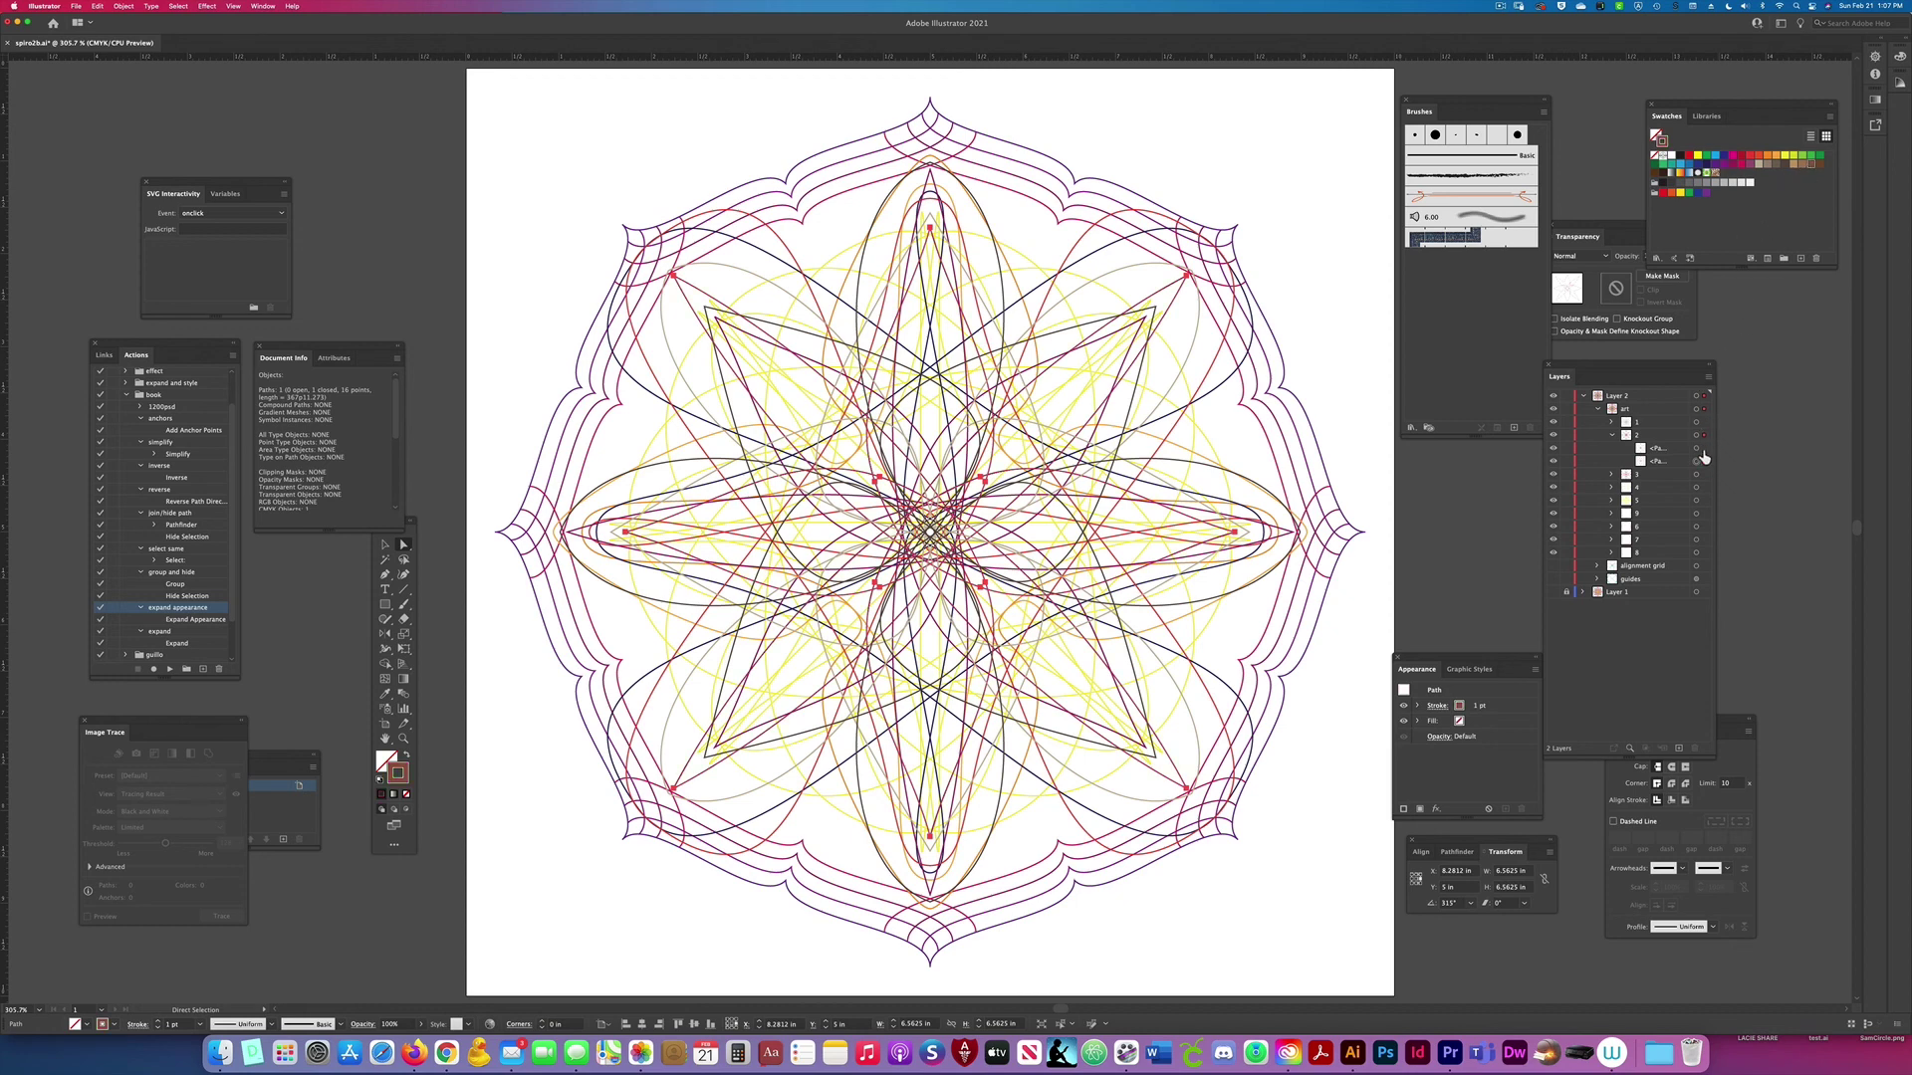
pyautogui.click(1698, 448)
pyautogui.click(1792, 164)
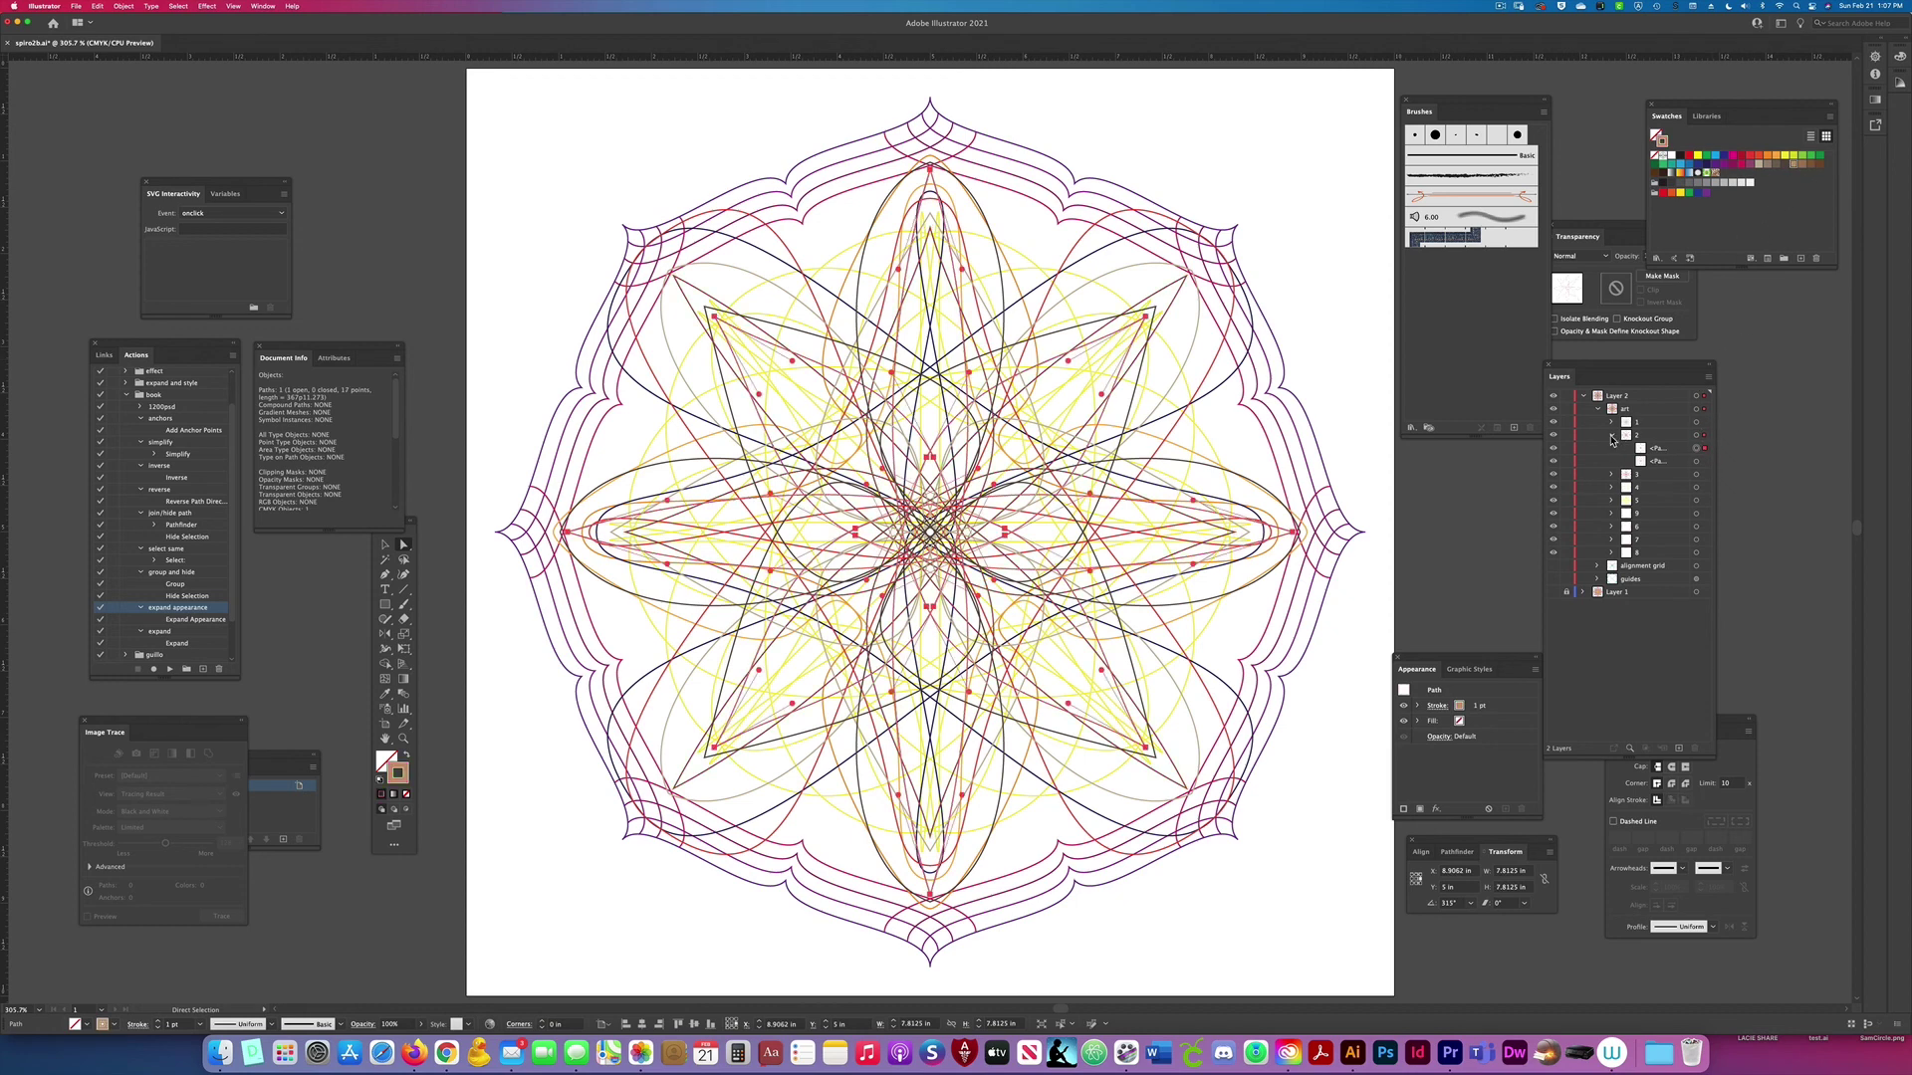
# Step: Expand group 1, recolor its two paths' strokes in magenta and crimson, and clear the selection
pyautogui.click(1613, 435)
pyautogui.click(1612, 422)
pyautogui.click(1699, 435)
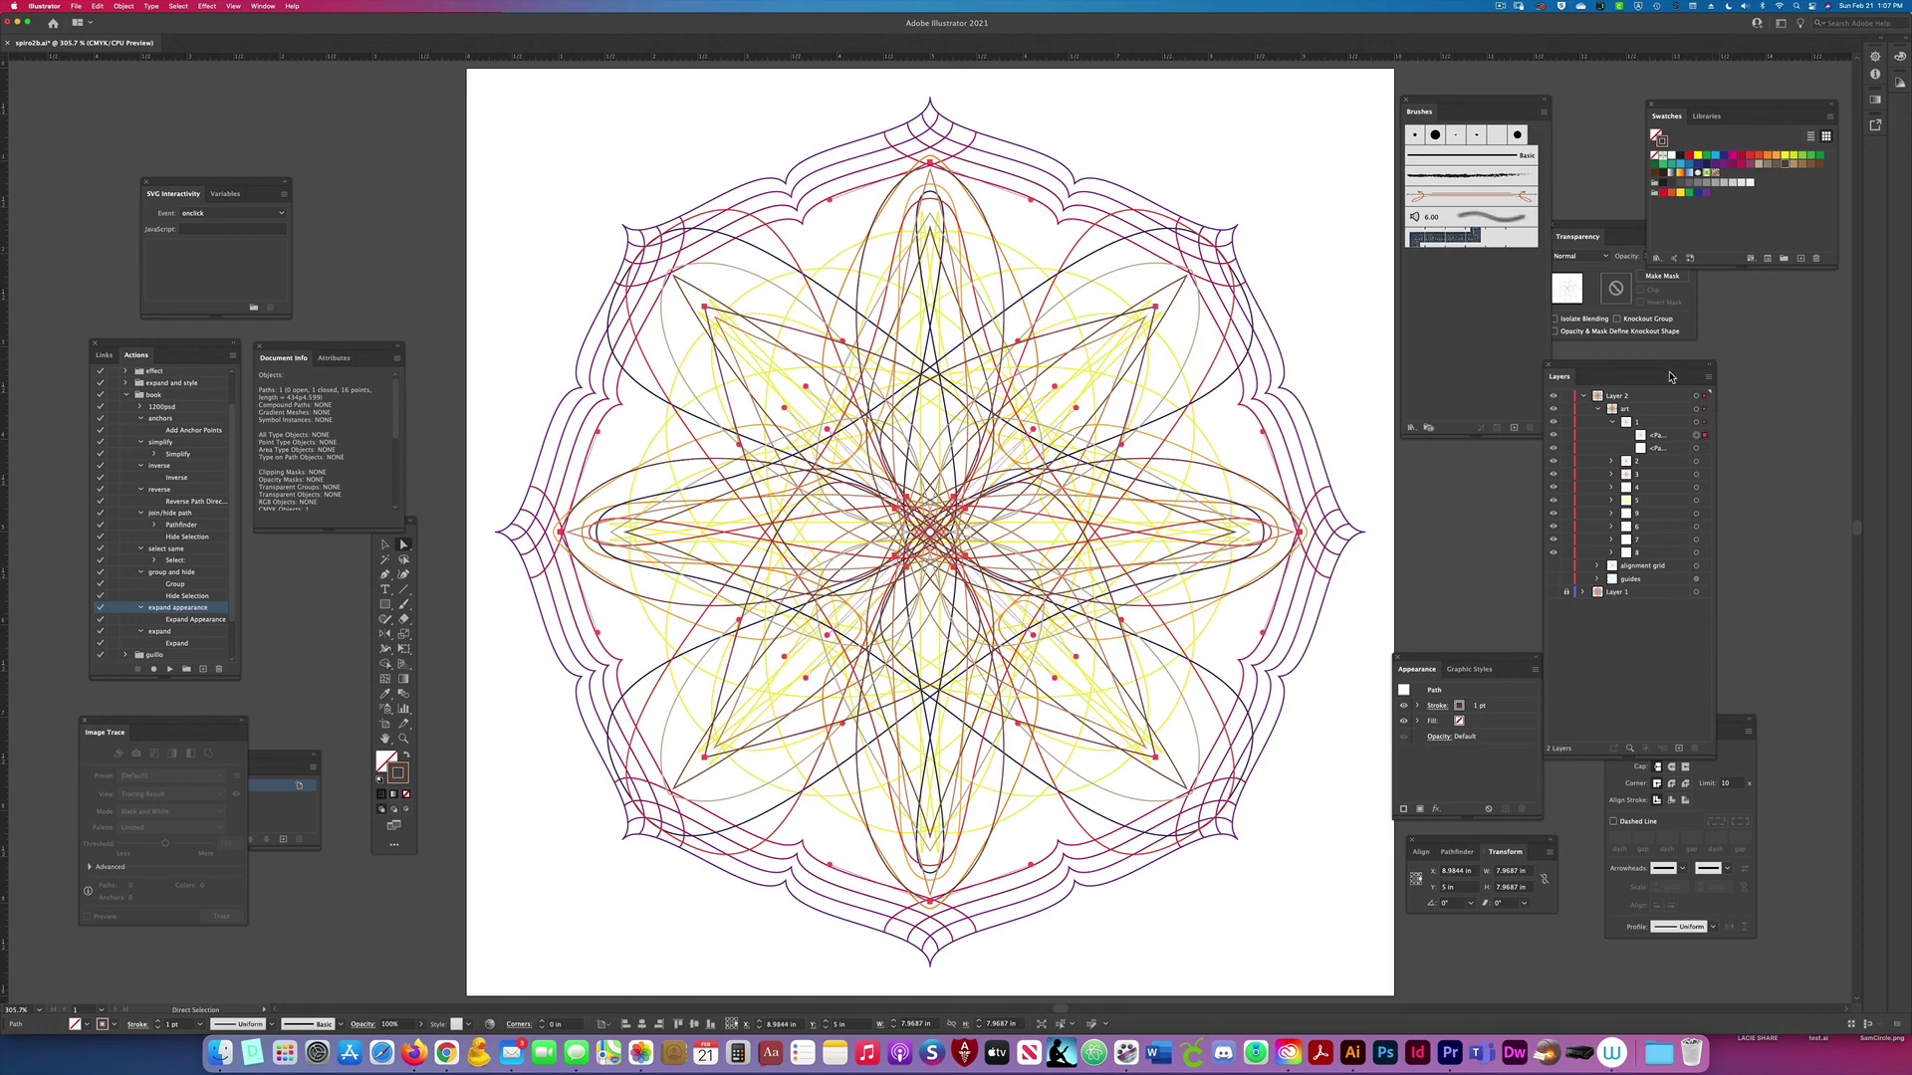
pyautogui.click(1699, 448)
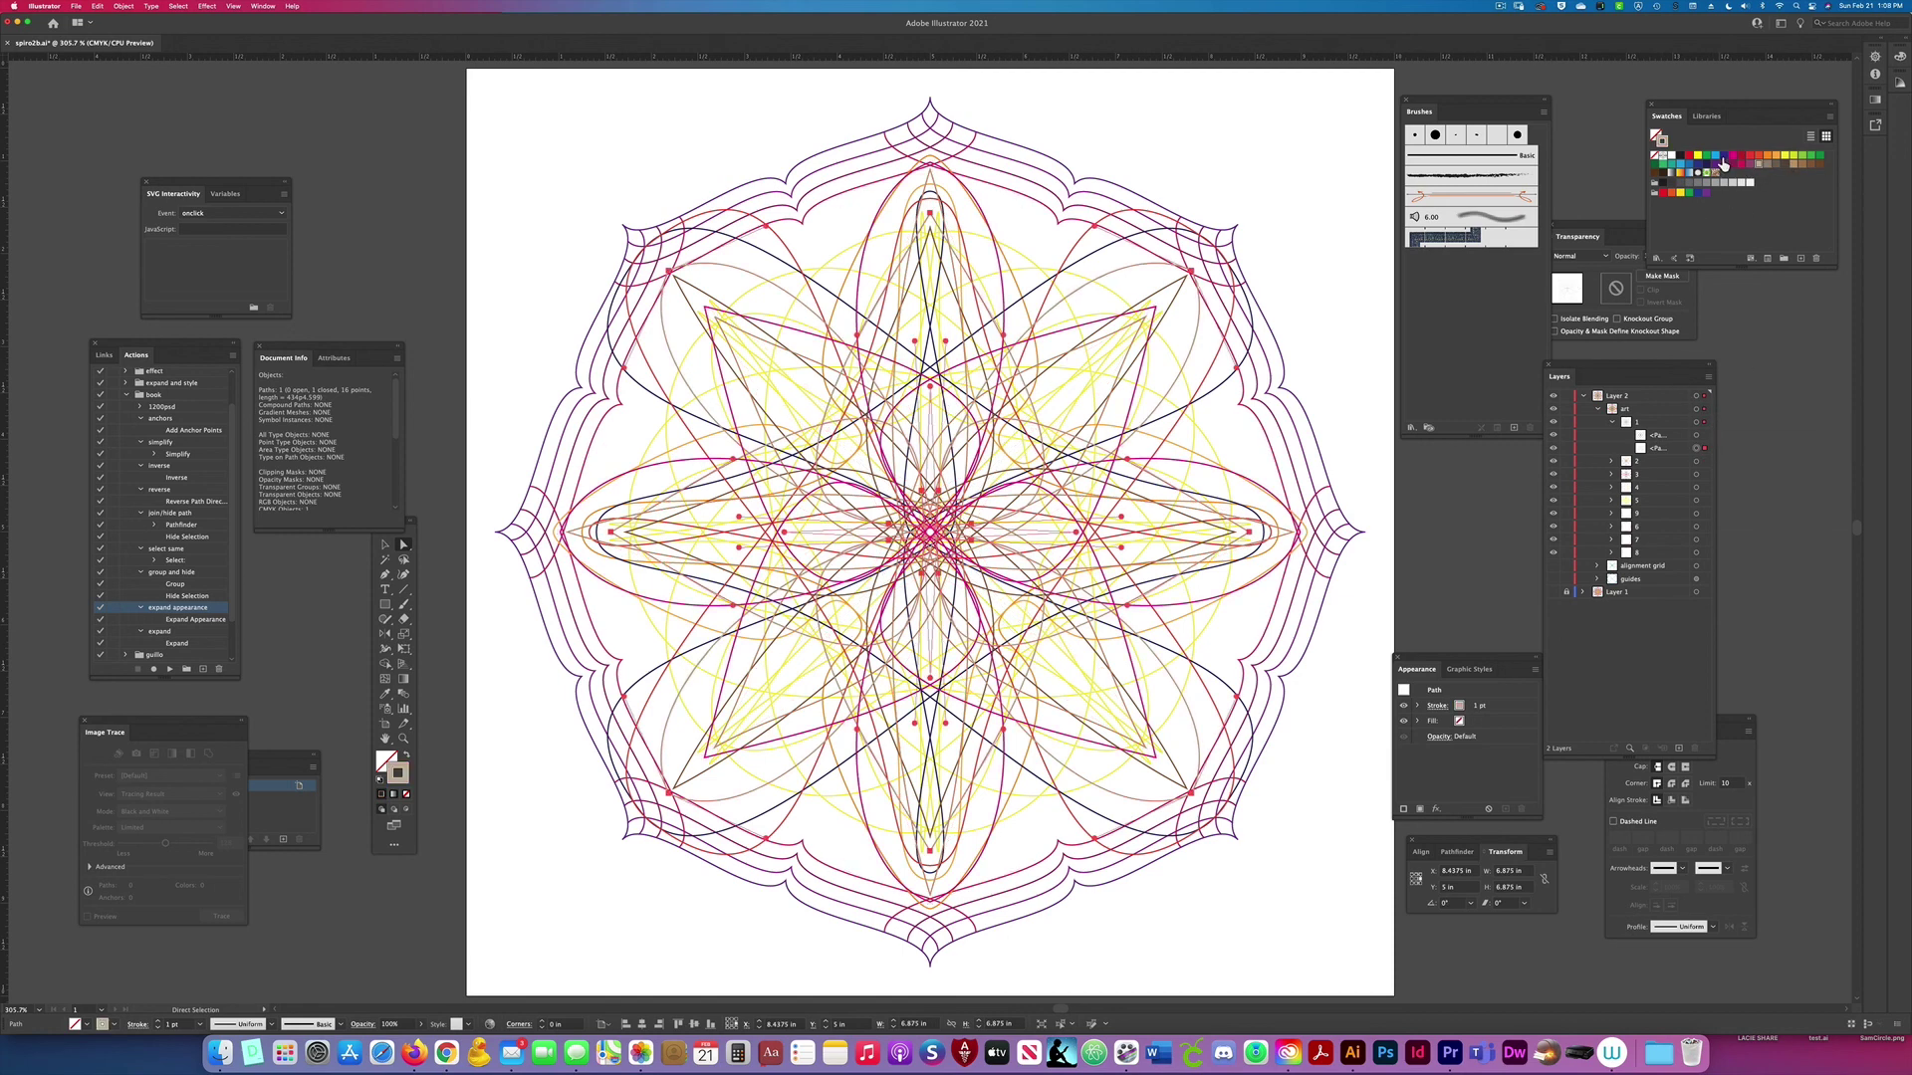
pyautogui.click(1741, 155)
pyautogui.click(1770, 400)
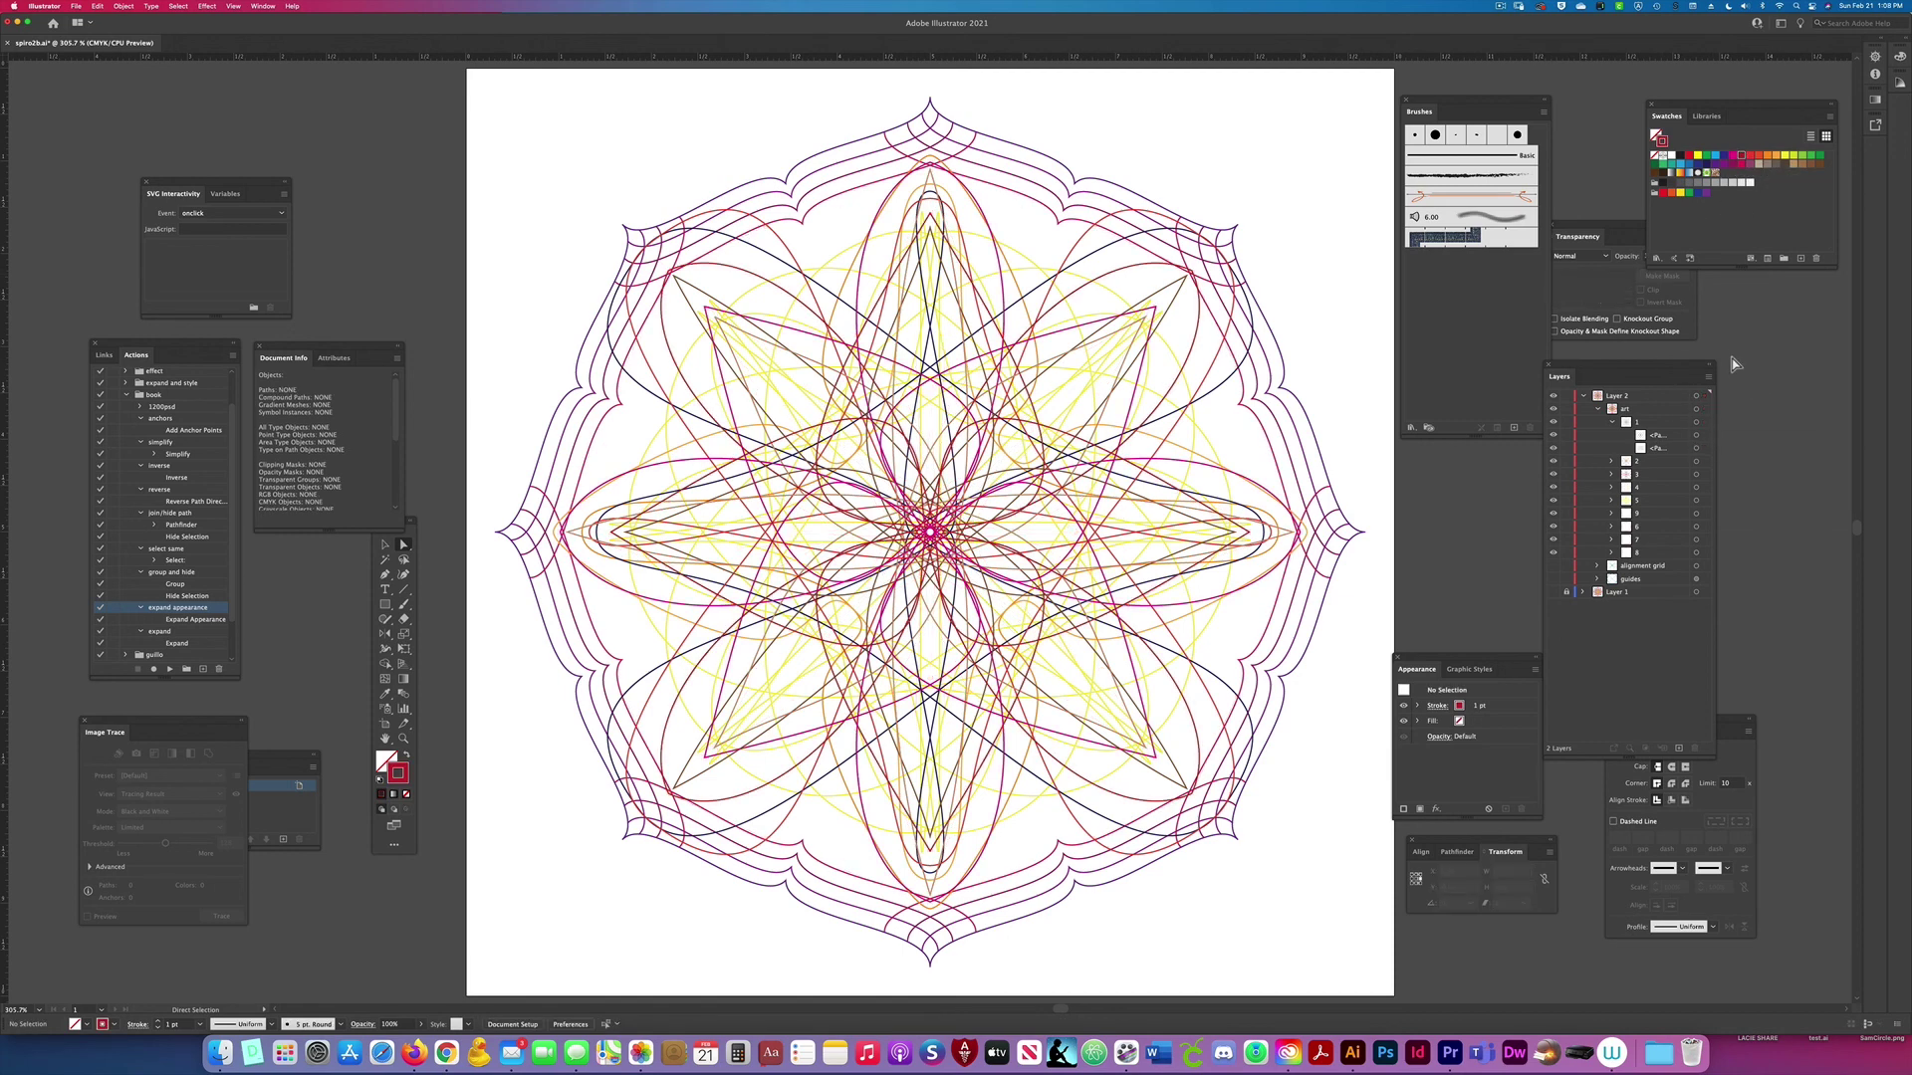